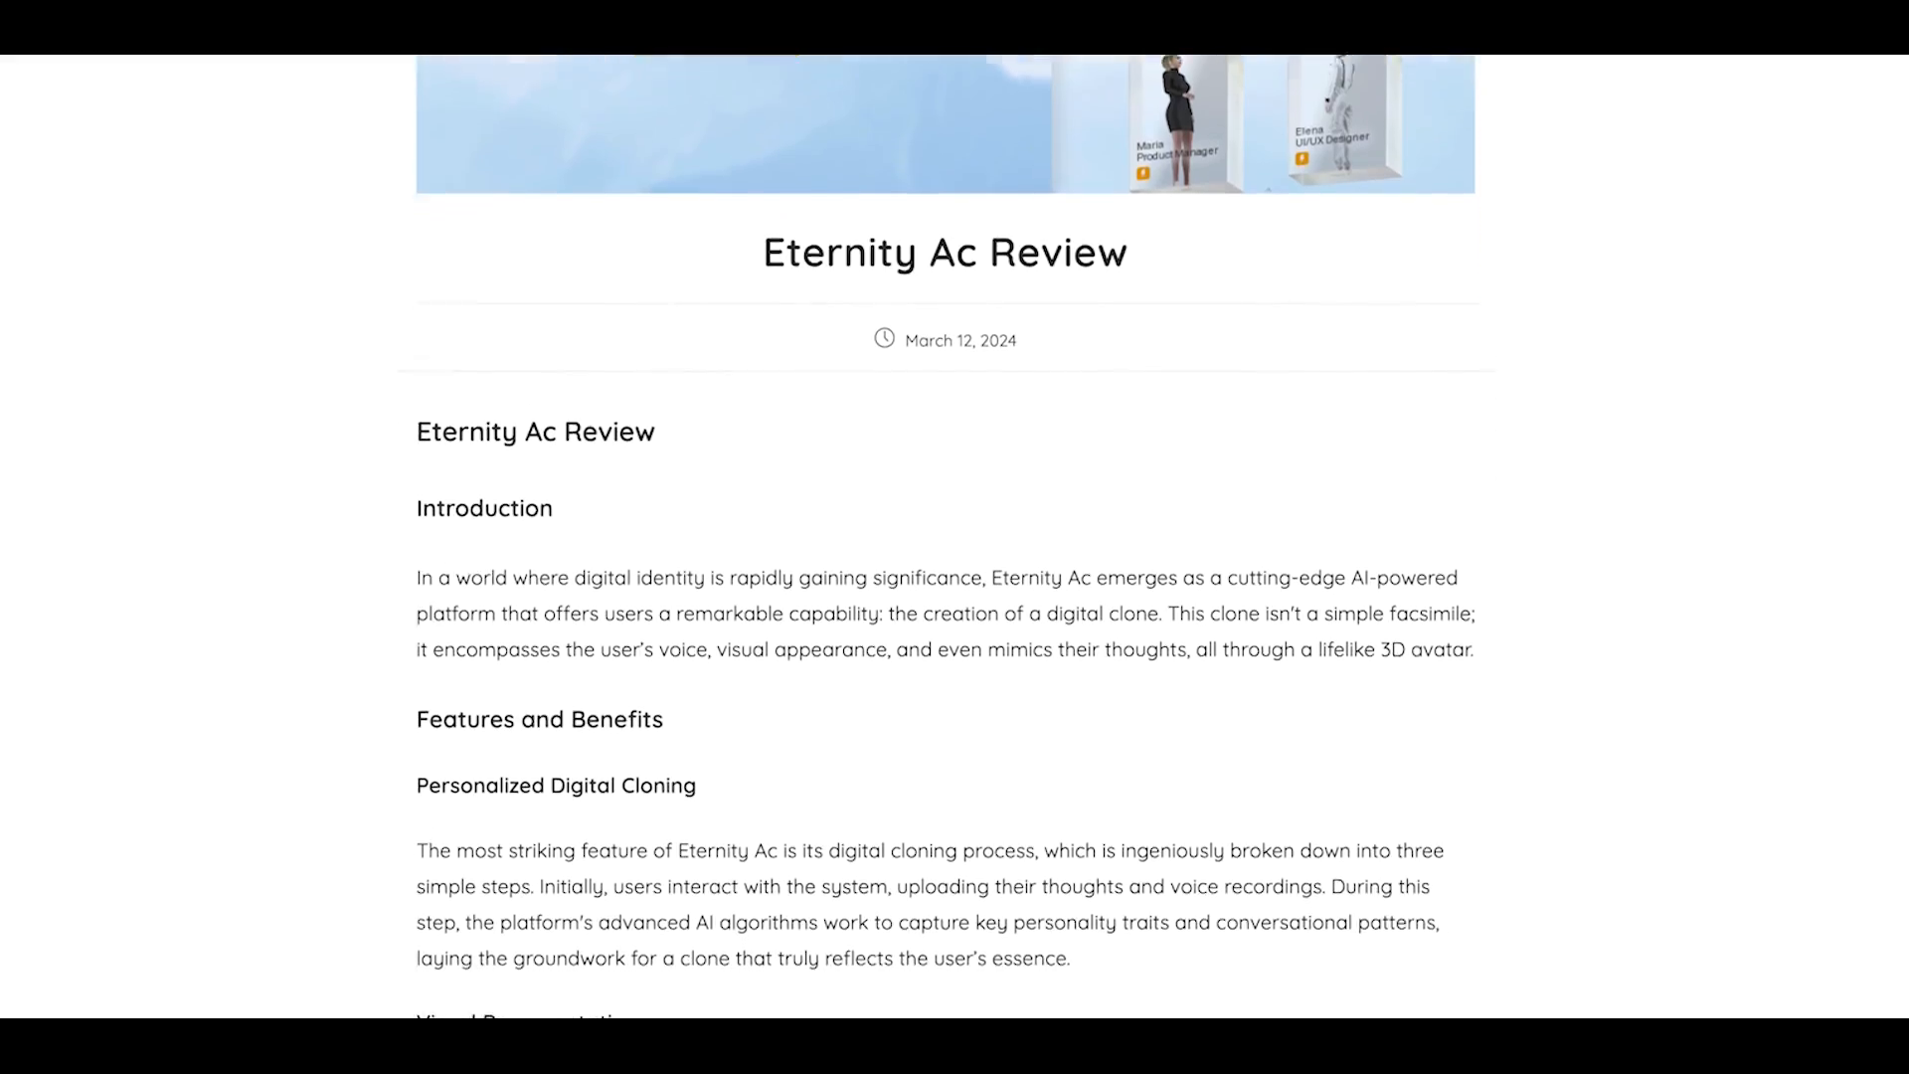
pyautogui.scroll(-10, 945, 537)
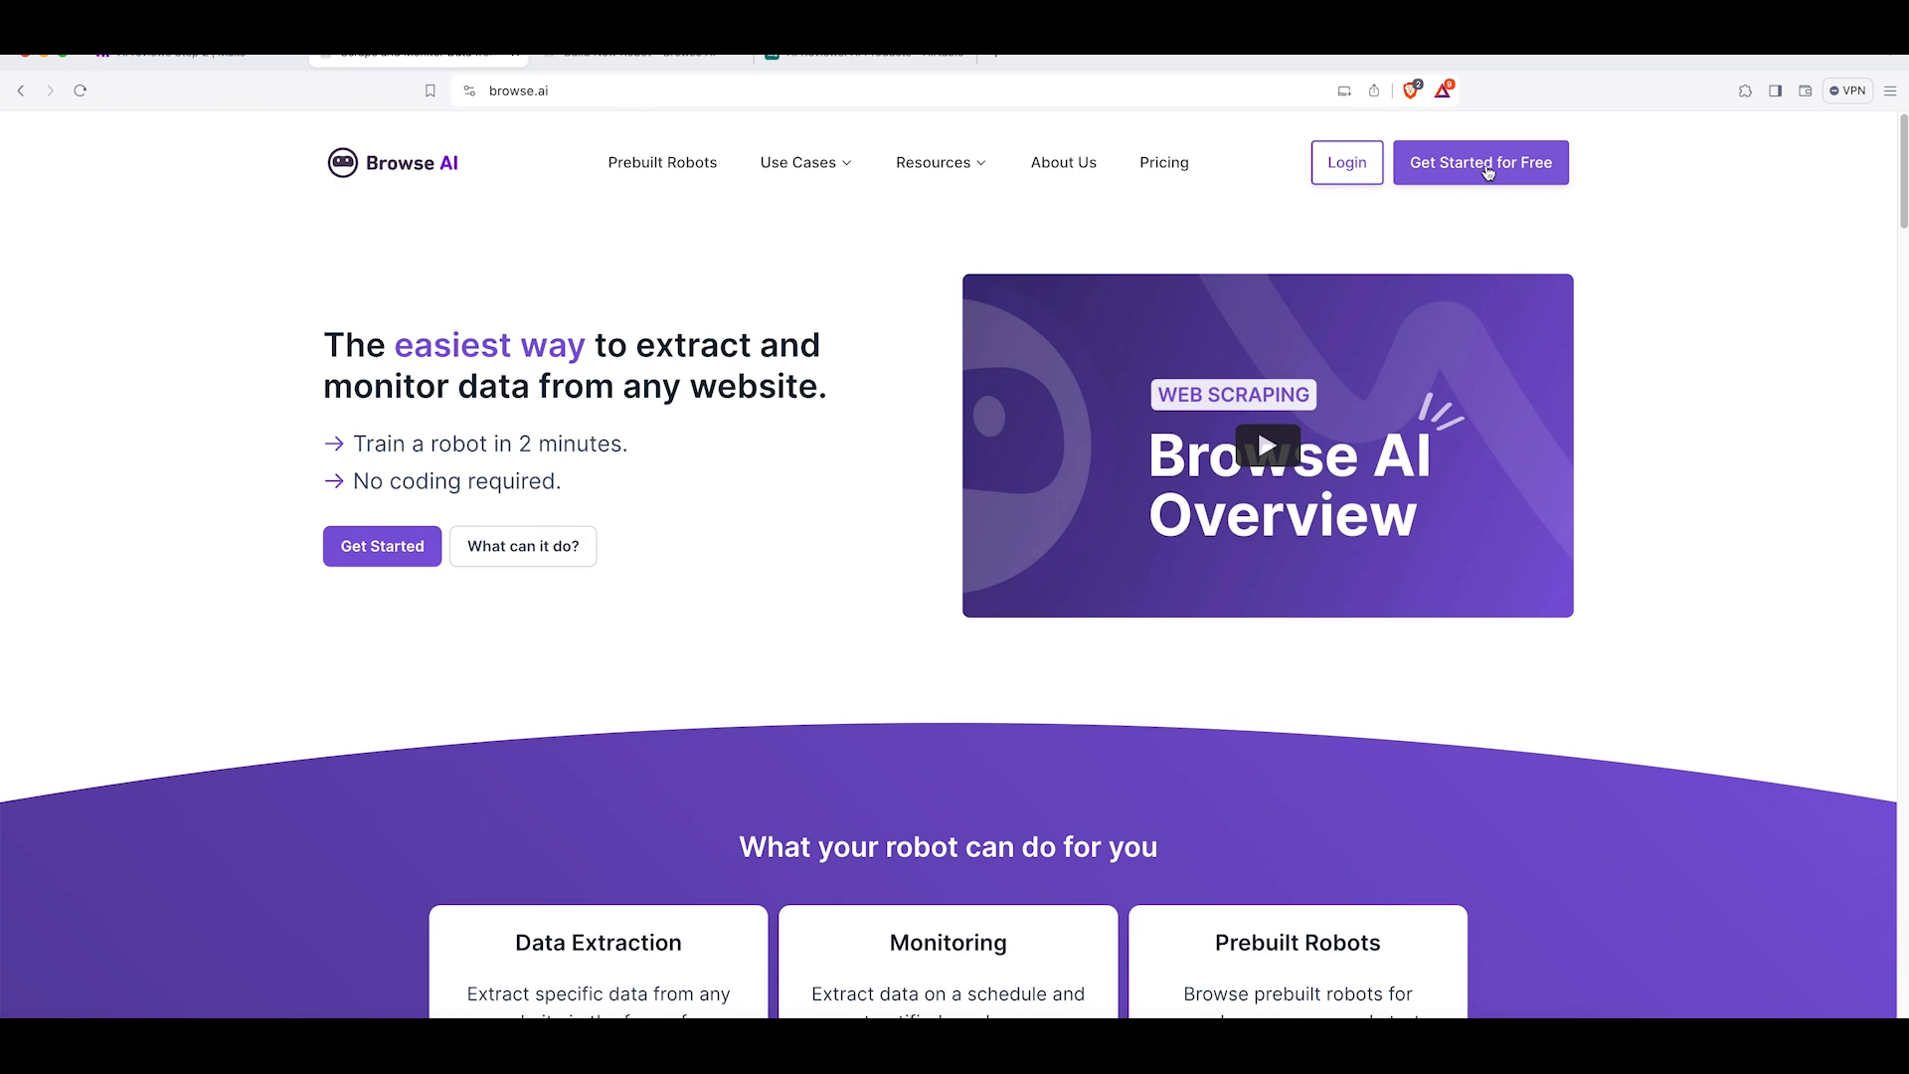
# Start building a new robot for free and choose the Extract Structured Data type.
pyautogui.click(1489, 169)
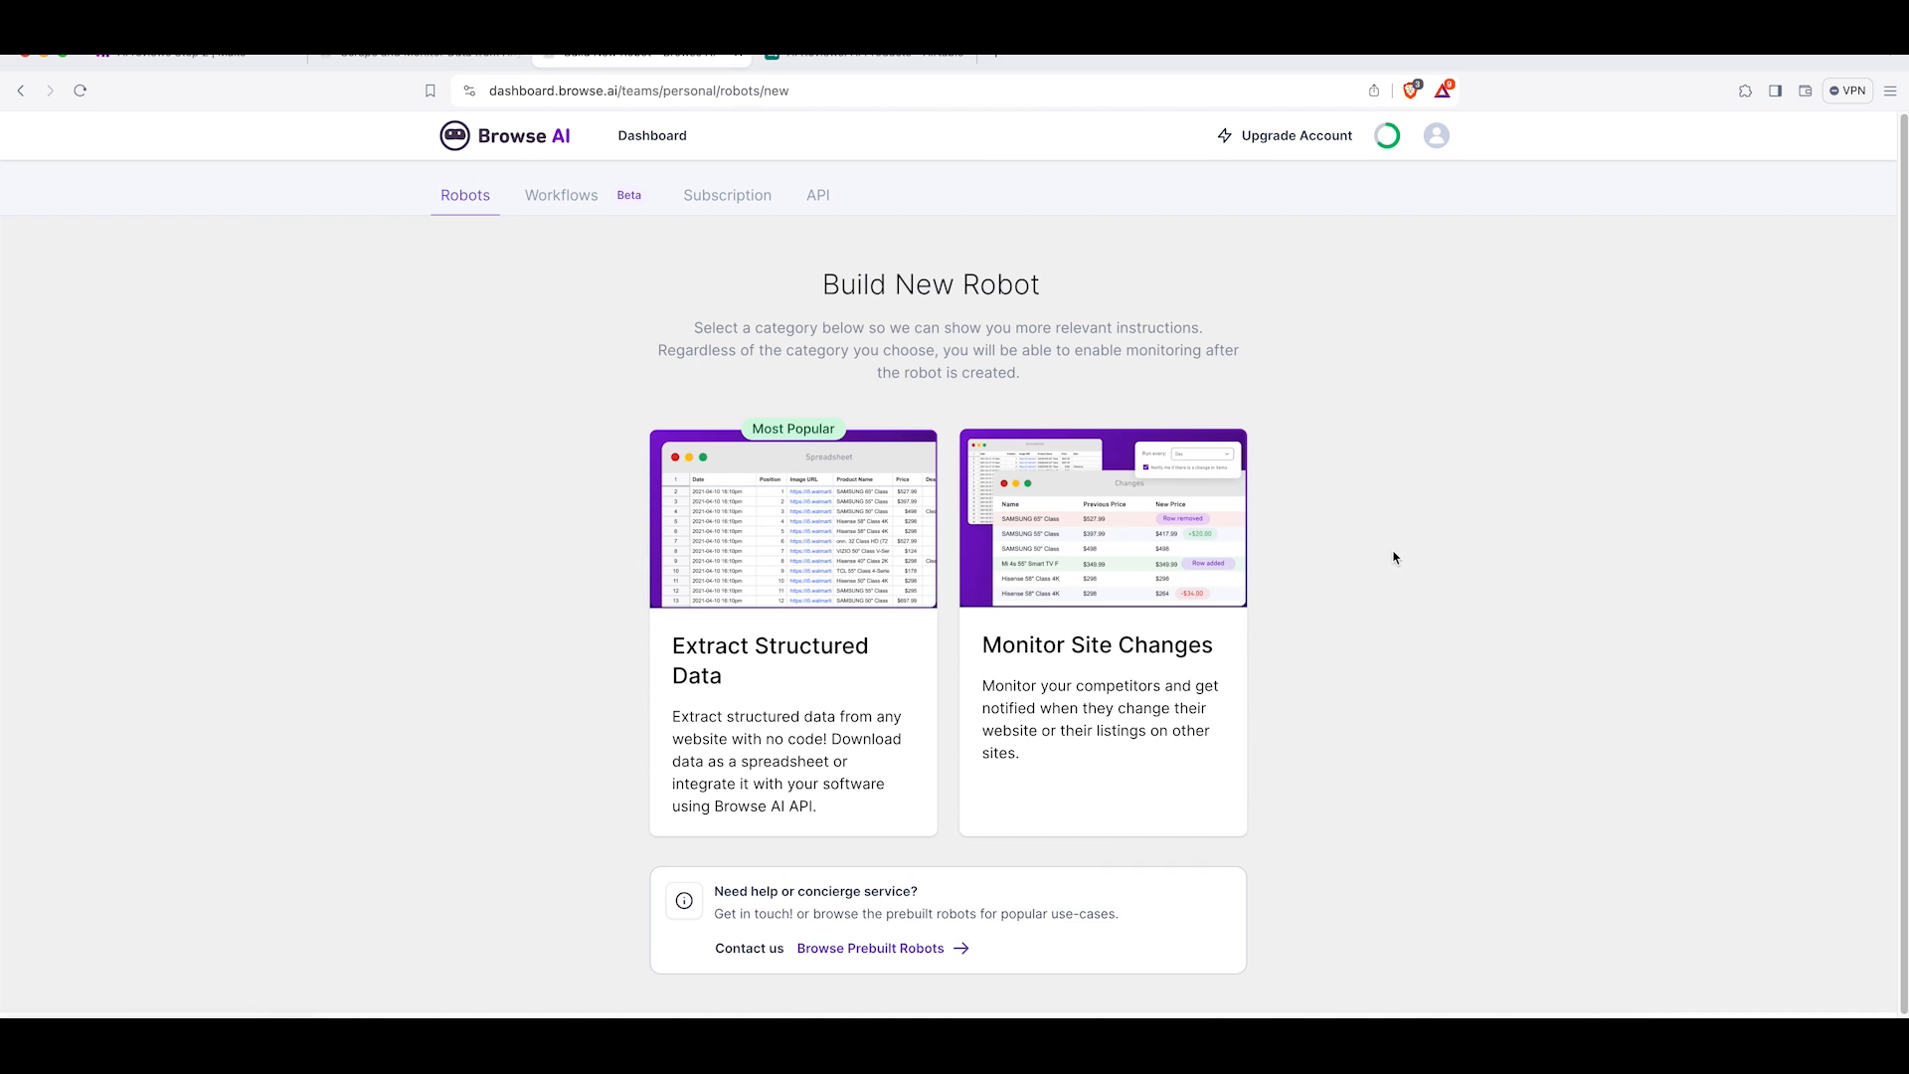
pyautogui.click(838, 582)
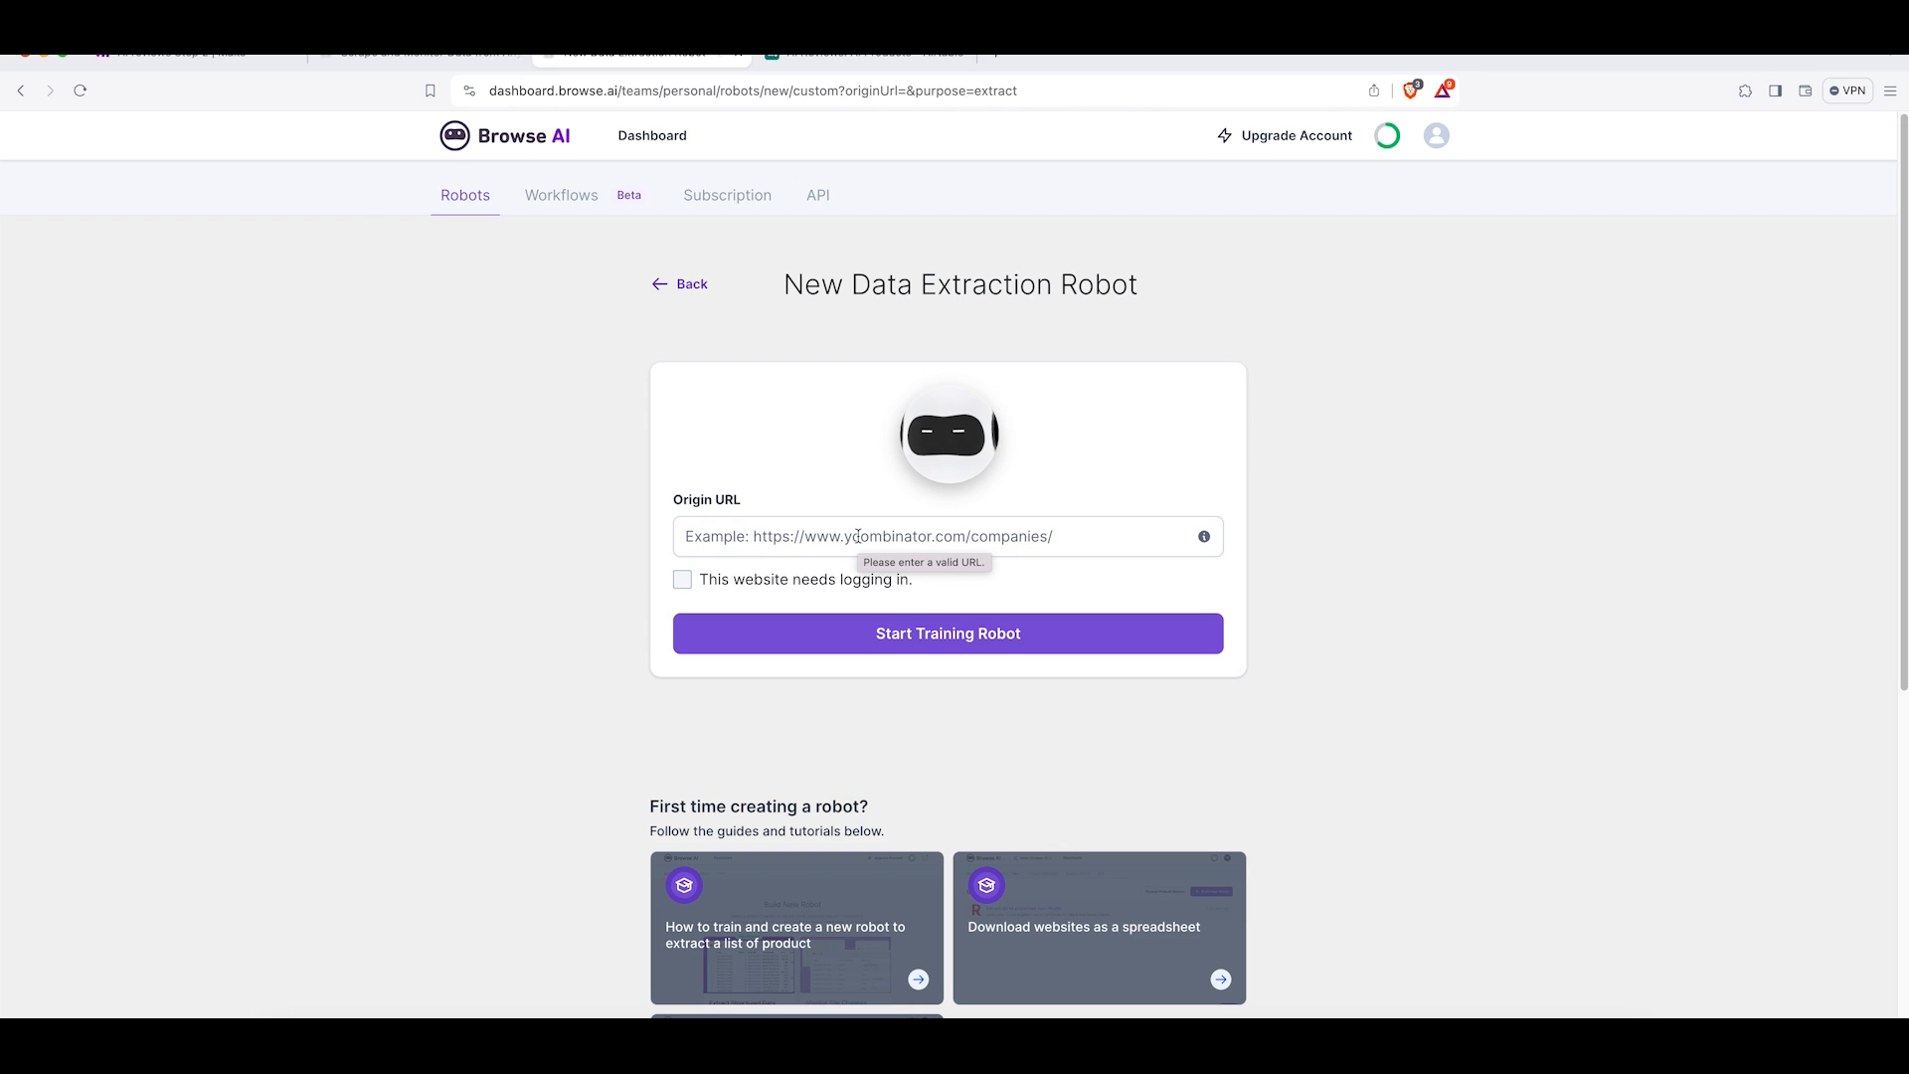
pyautogui.click(858, 537)
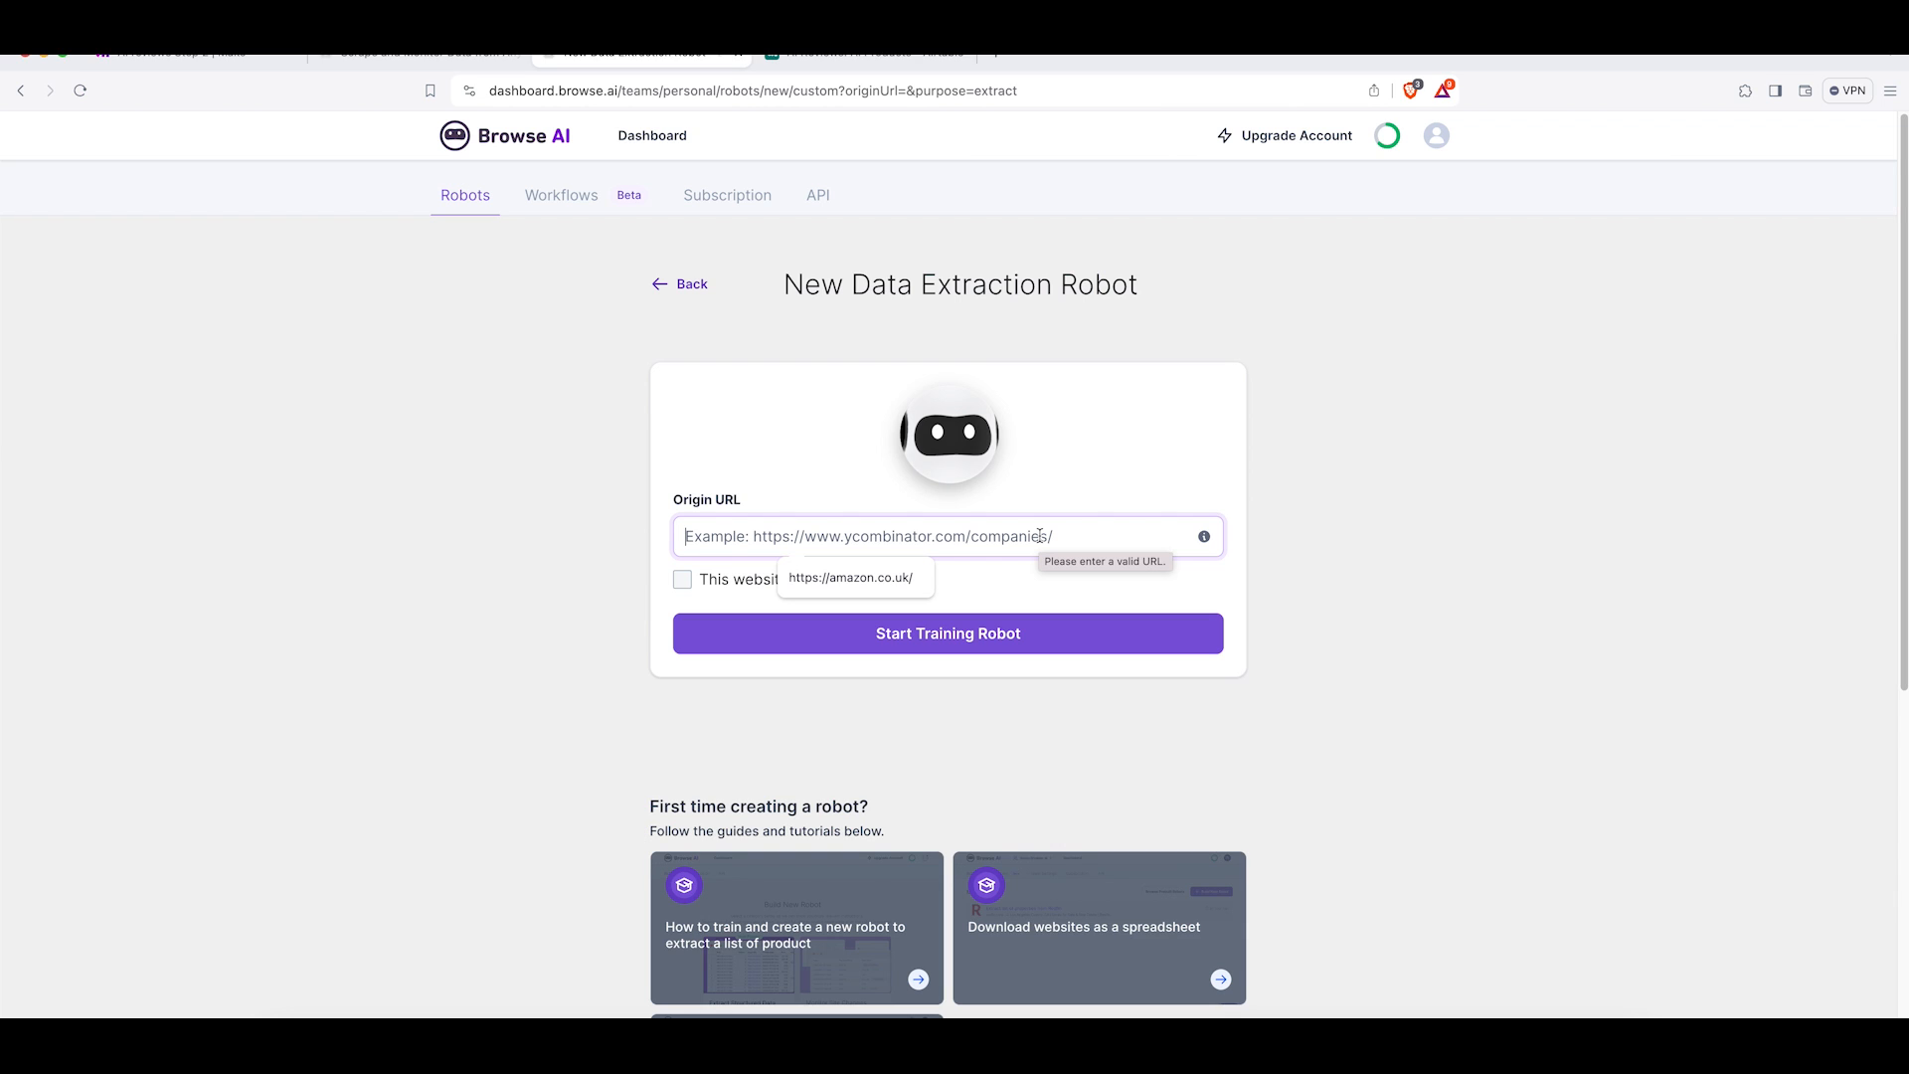
pyautogui.write('http')
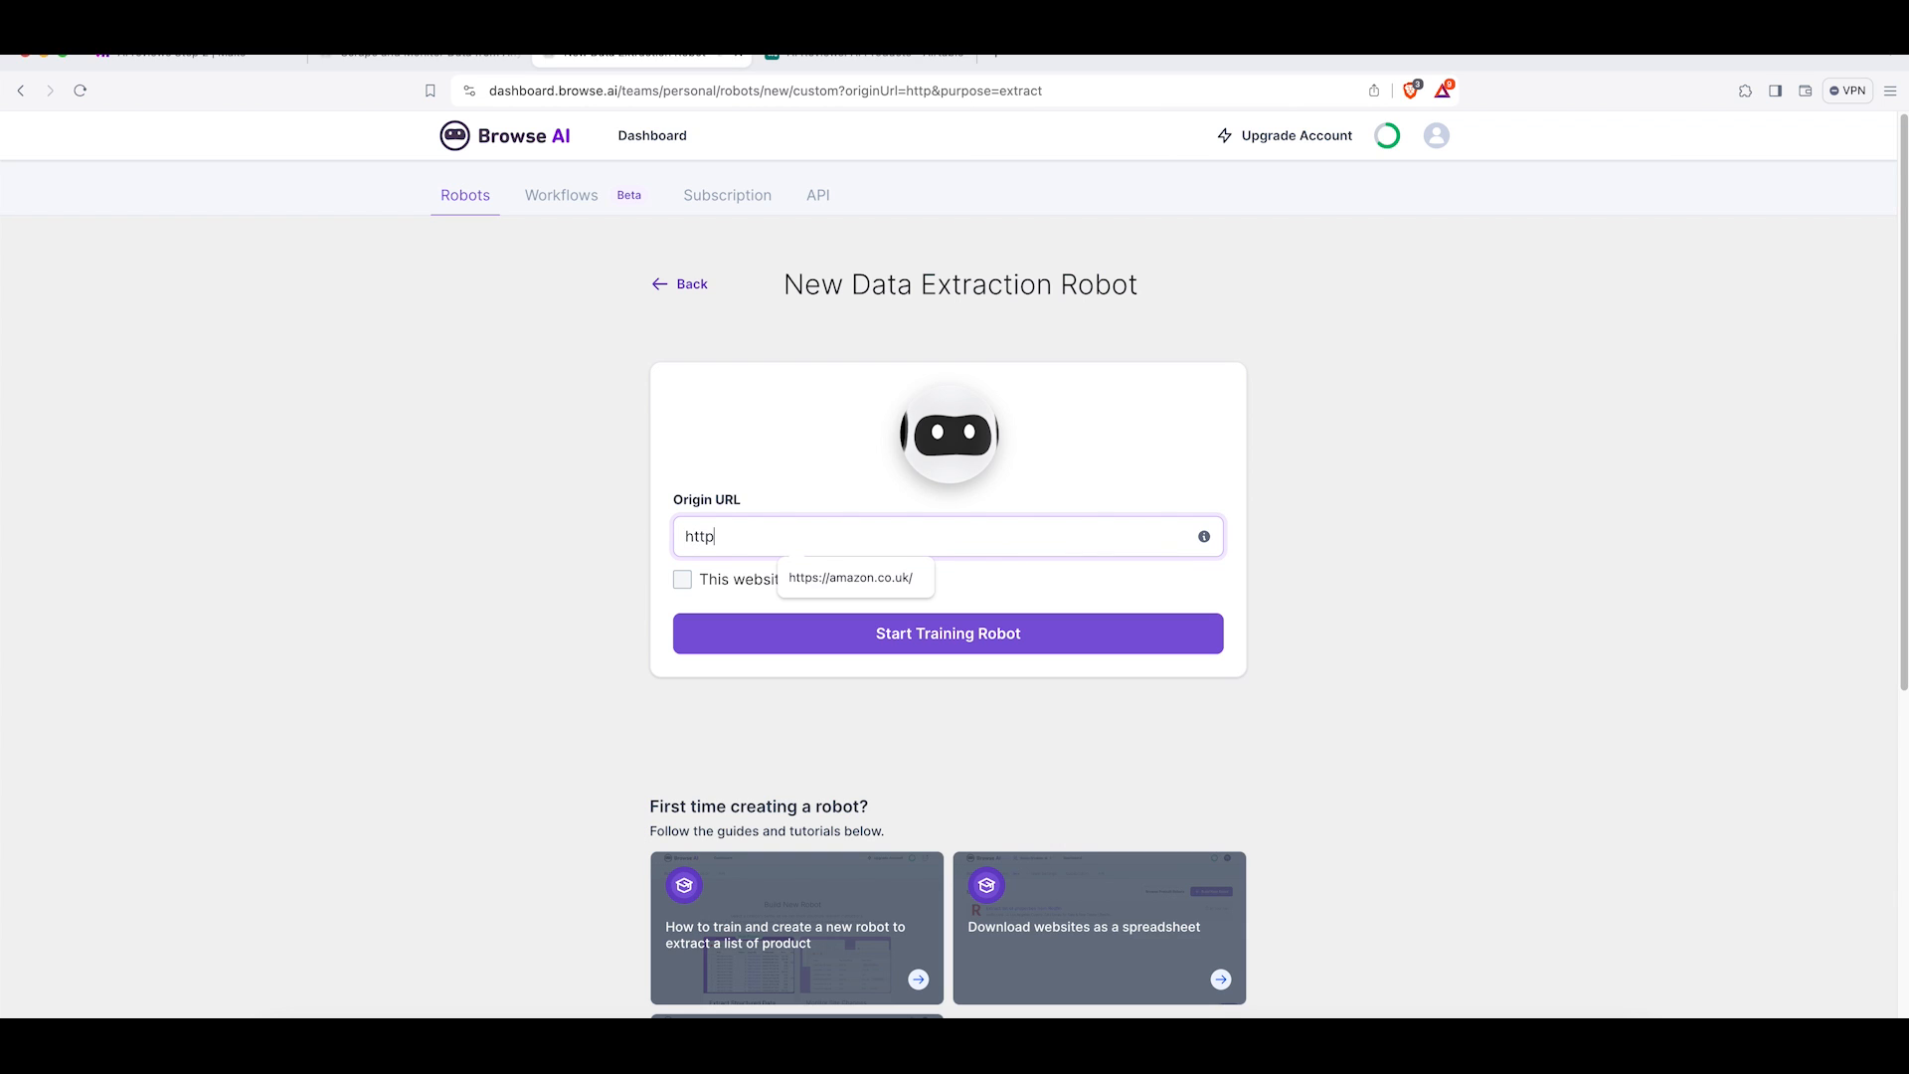
pyautogui.write('s://there')
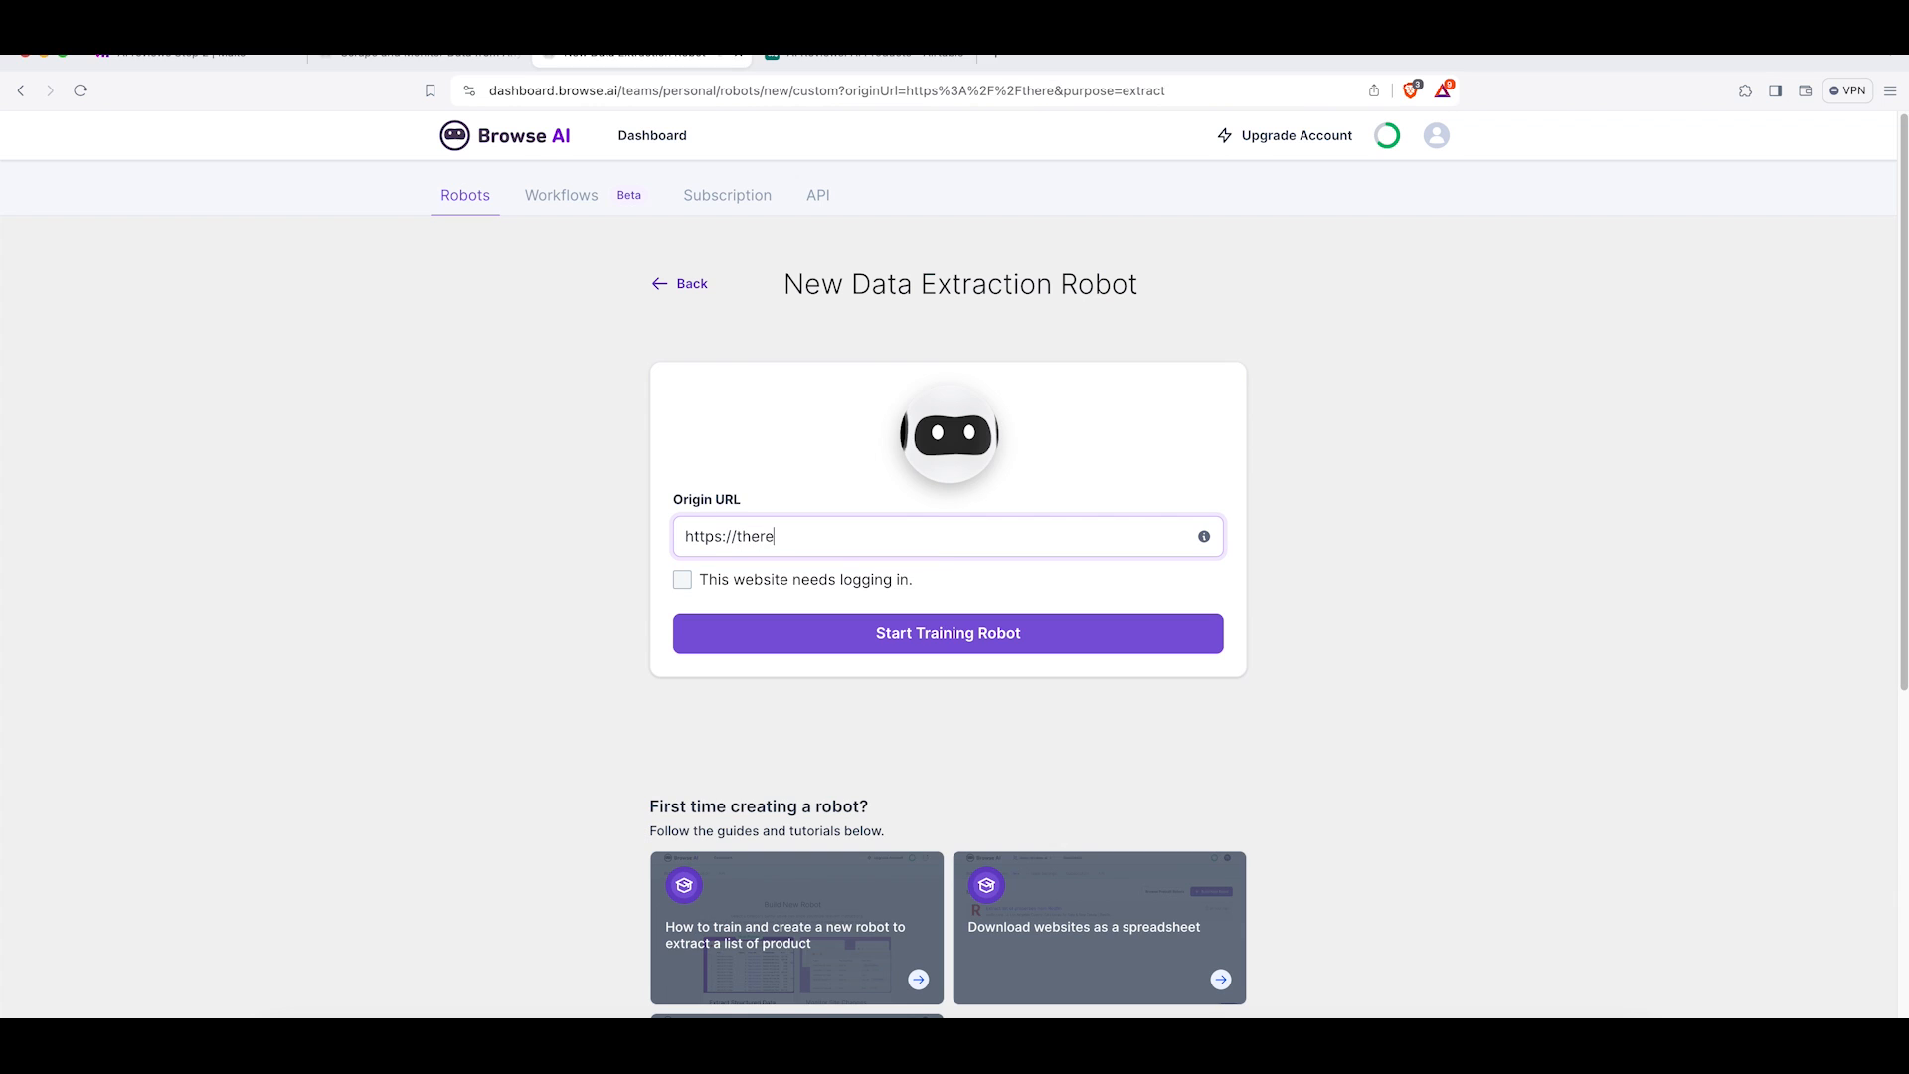
pyautogui.write('sanaiforthat.com')
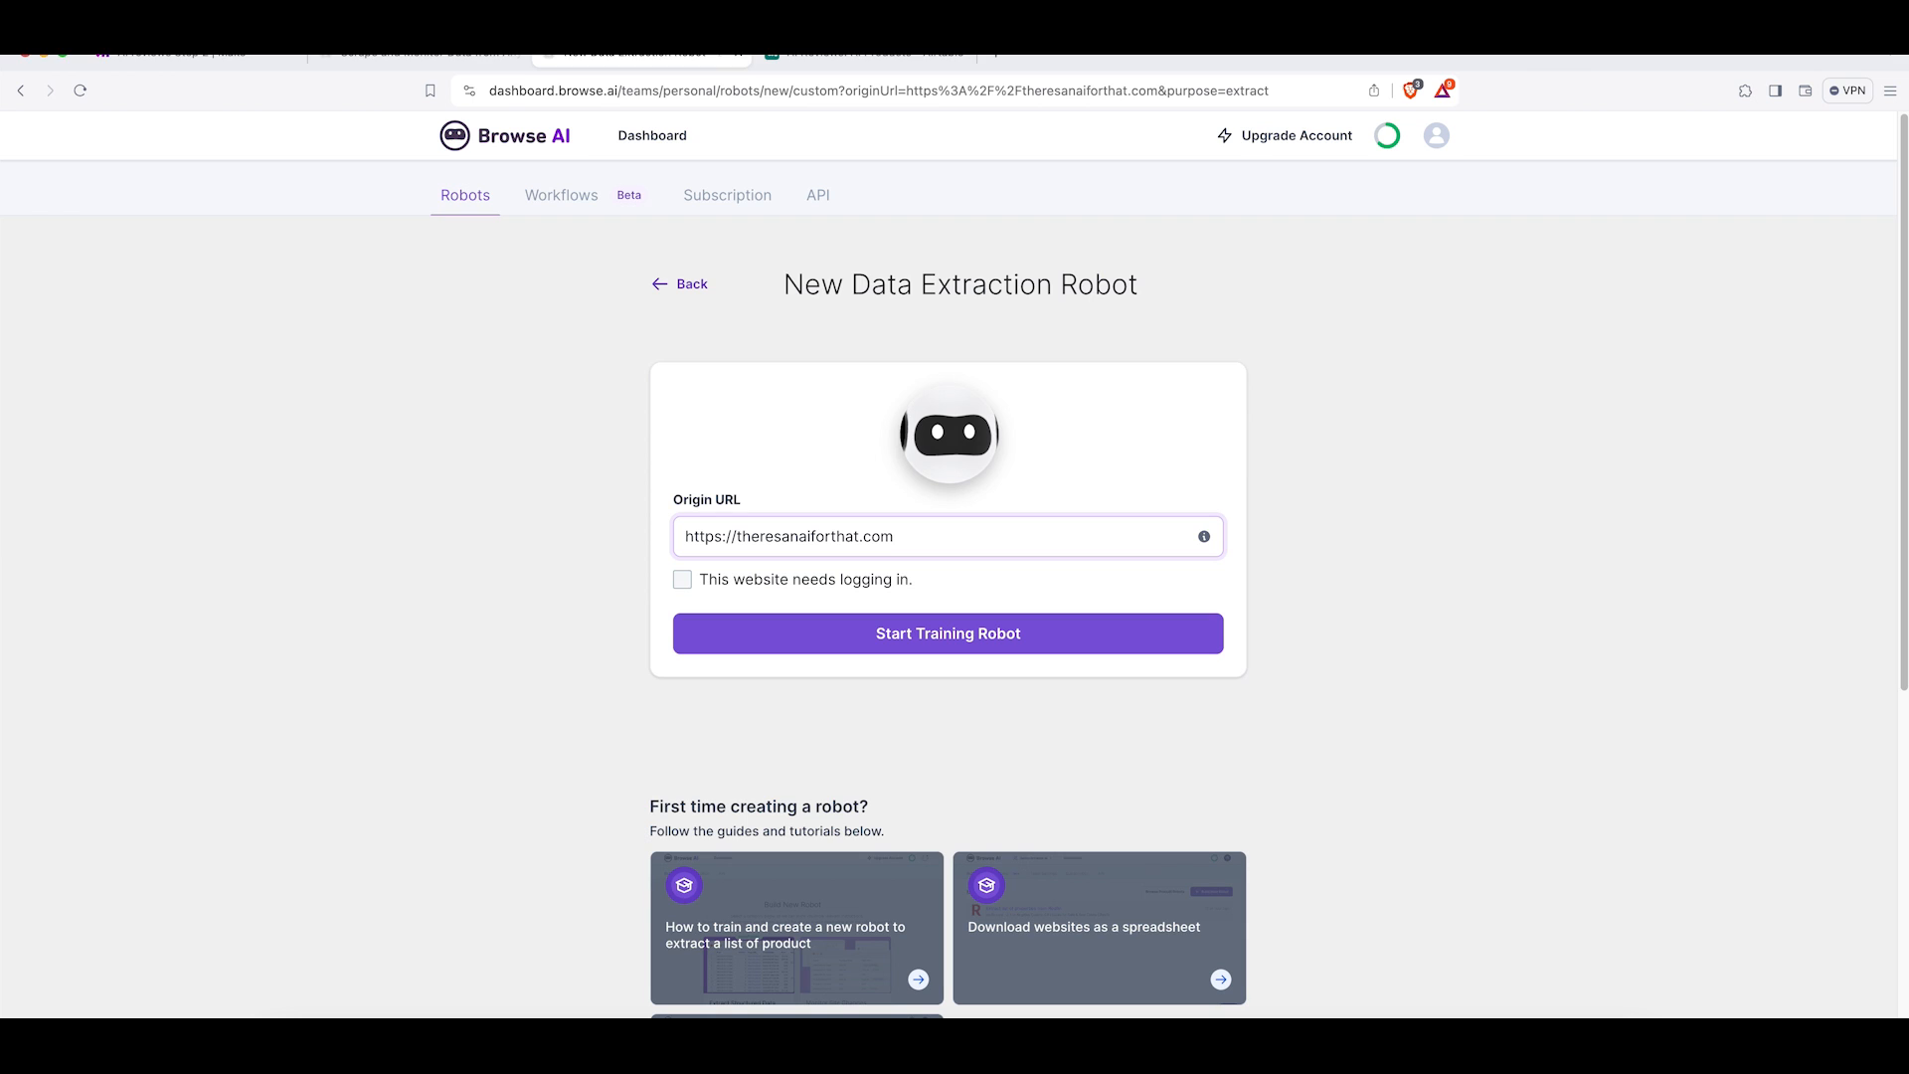
pyautogui.click(824, 586)
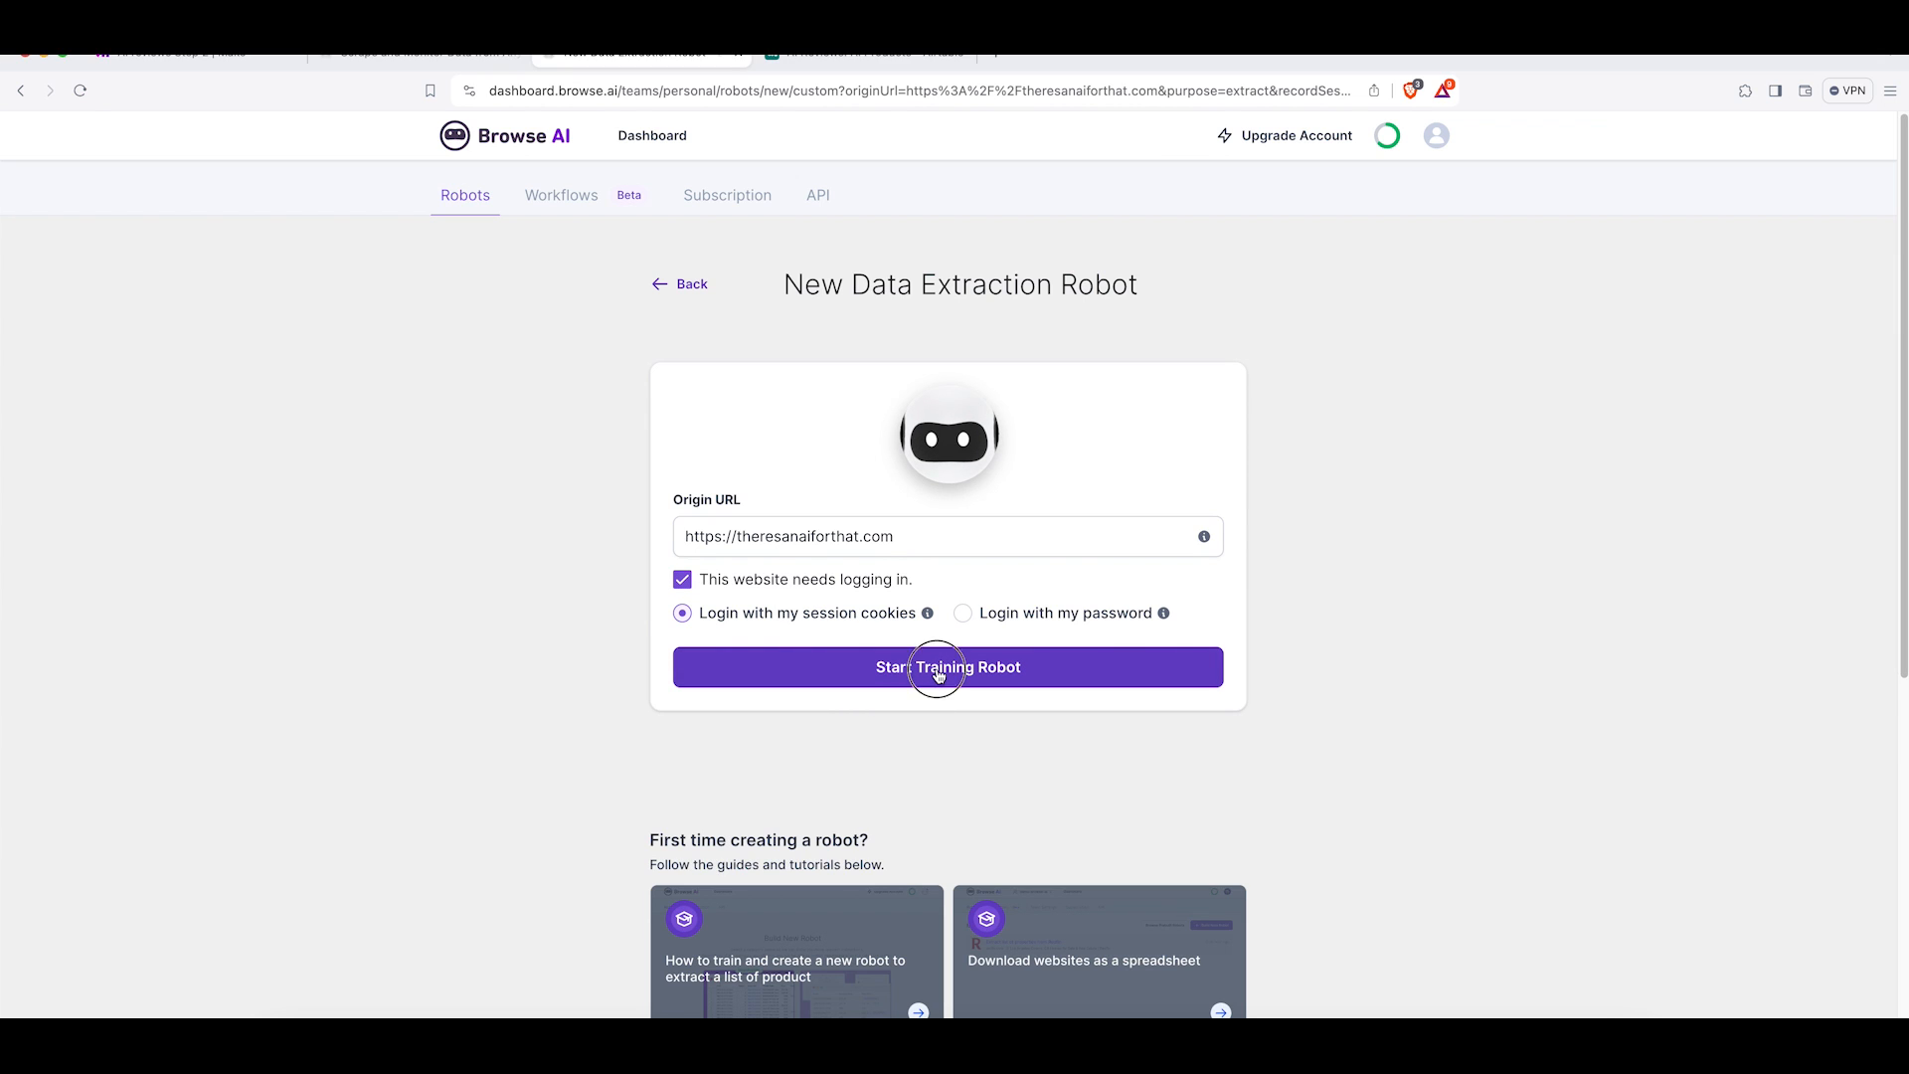
# Start training the robot and install the Browse AI recorder extension from the Chrome Web Store.
pyautogui.click(939, 676)
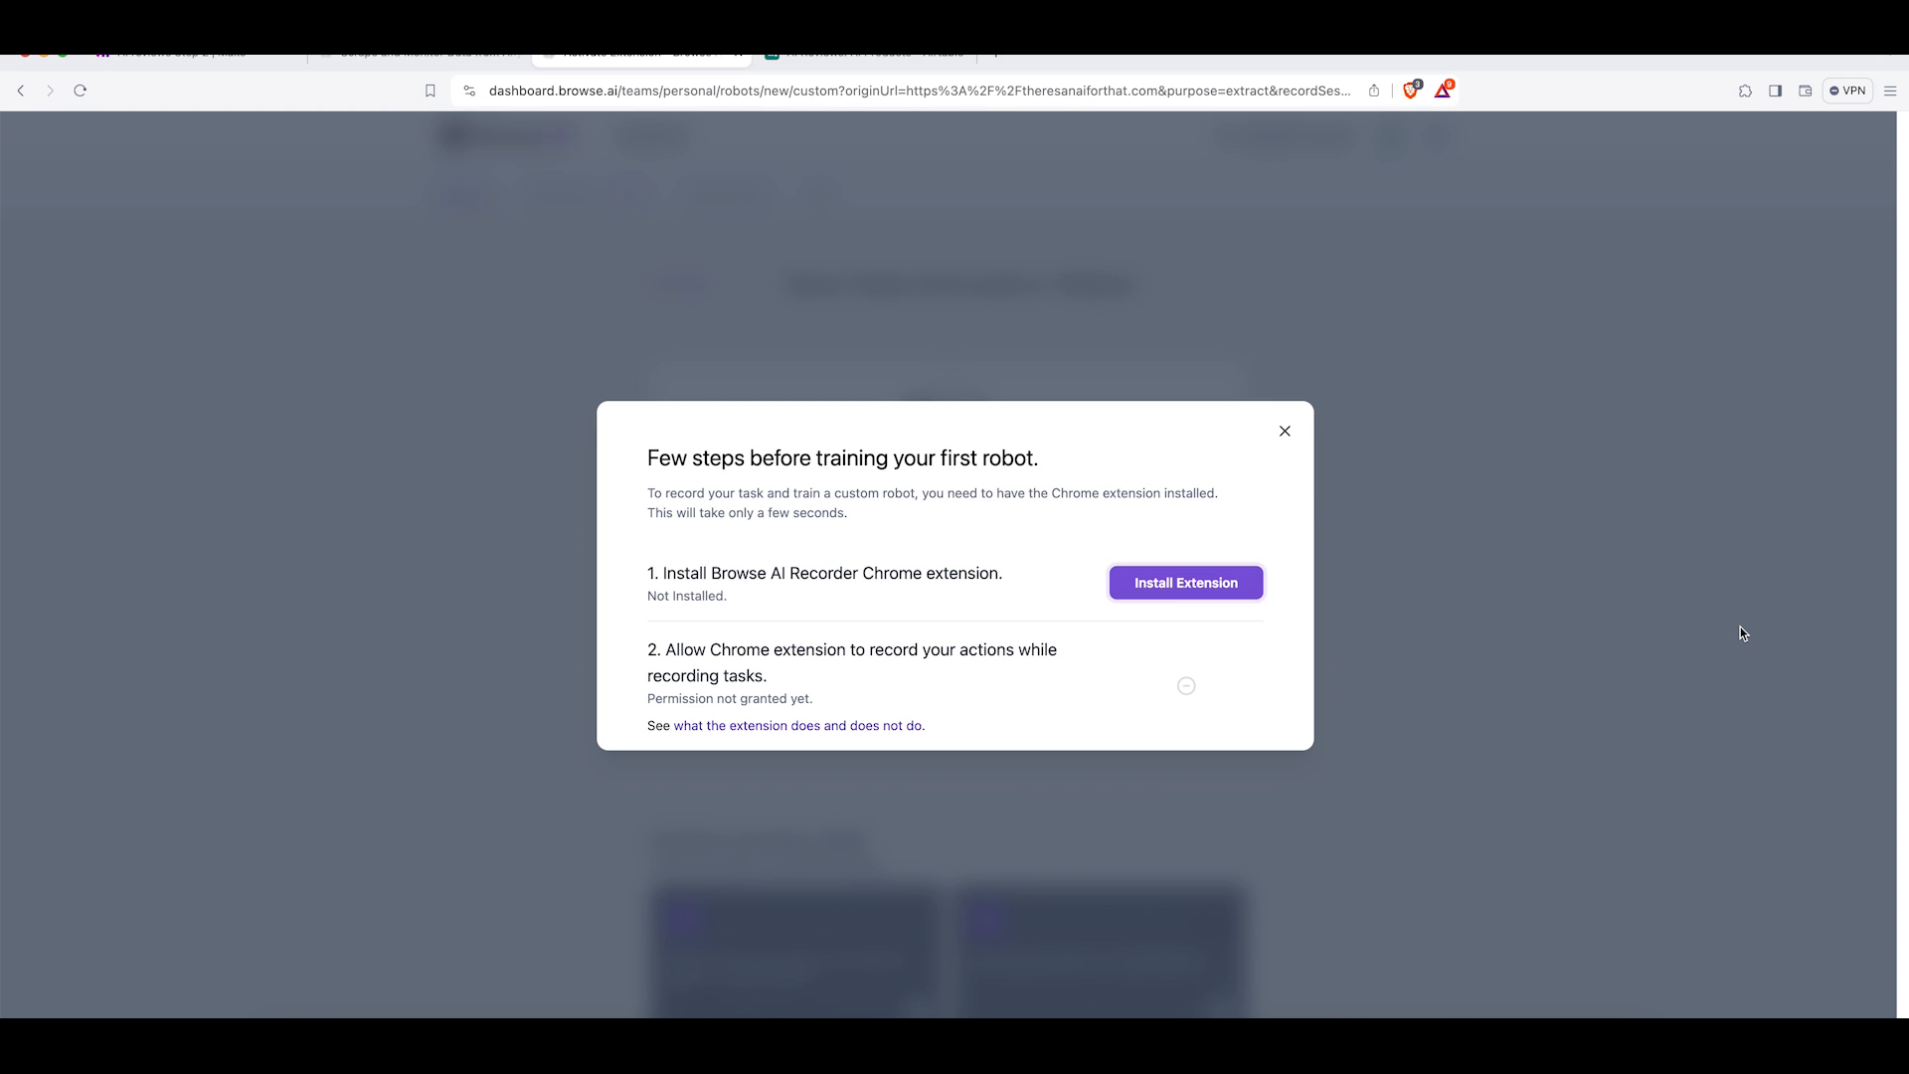
pyautogui.click(1162, 584)
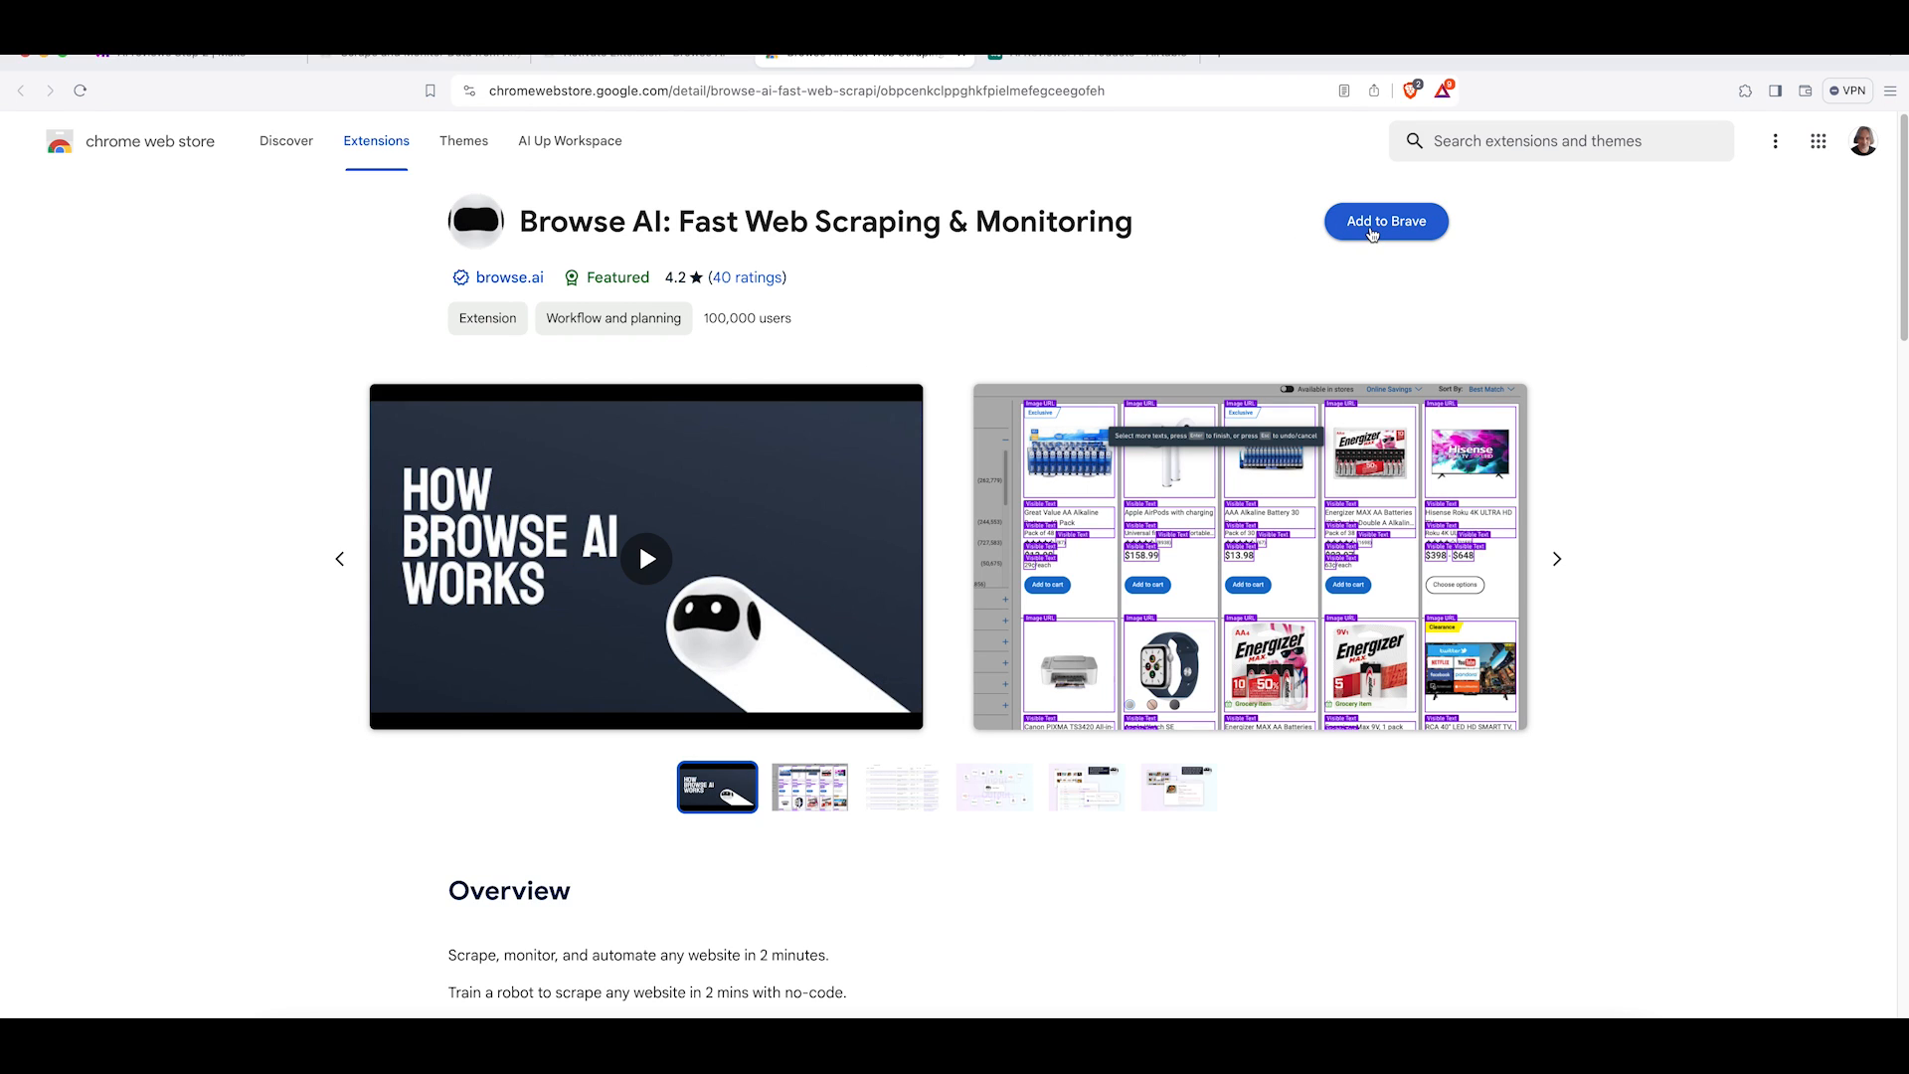
pyautogui.click(1372, 232)
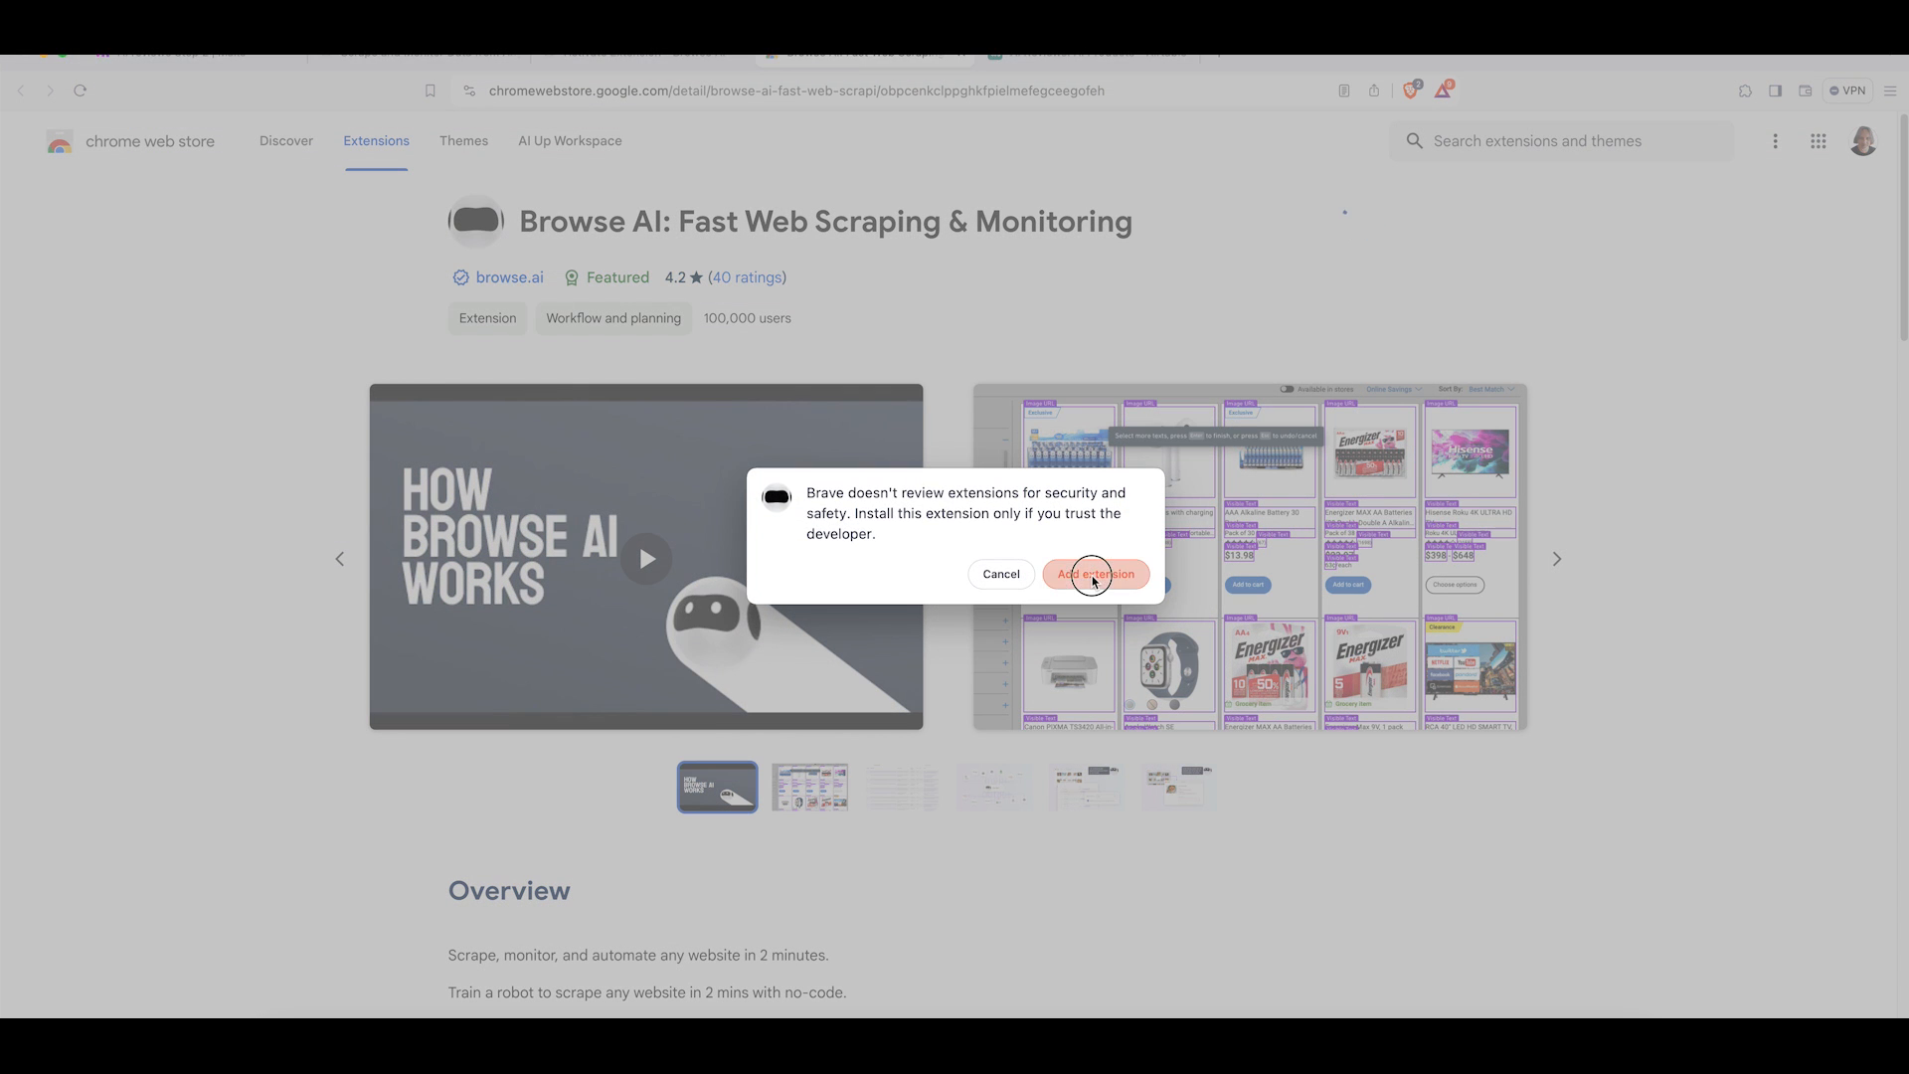
pyautogui.click(1094, 577)
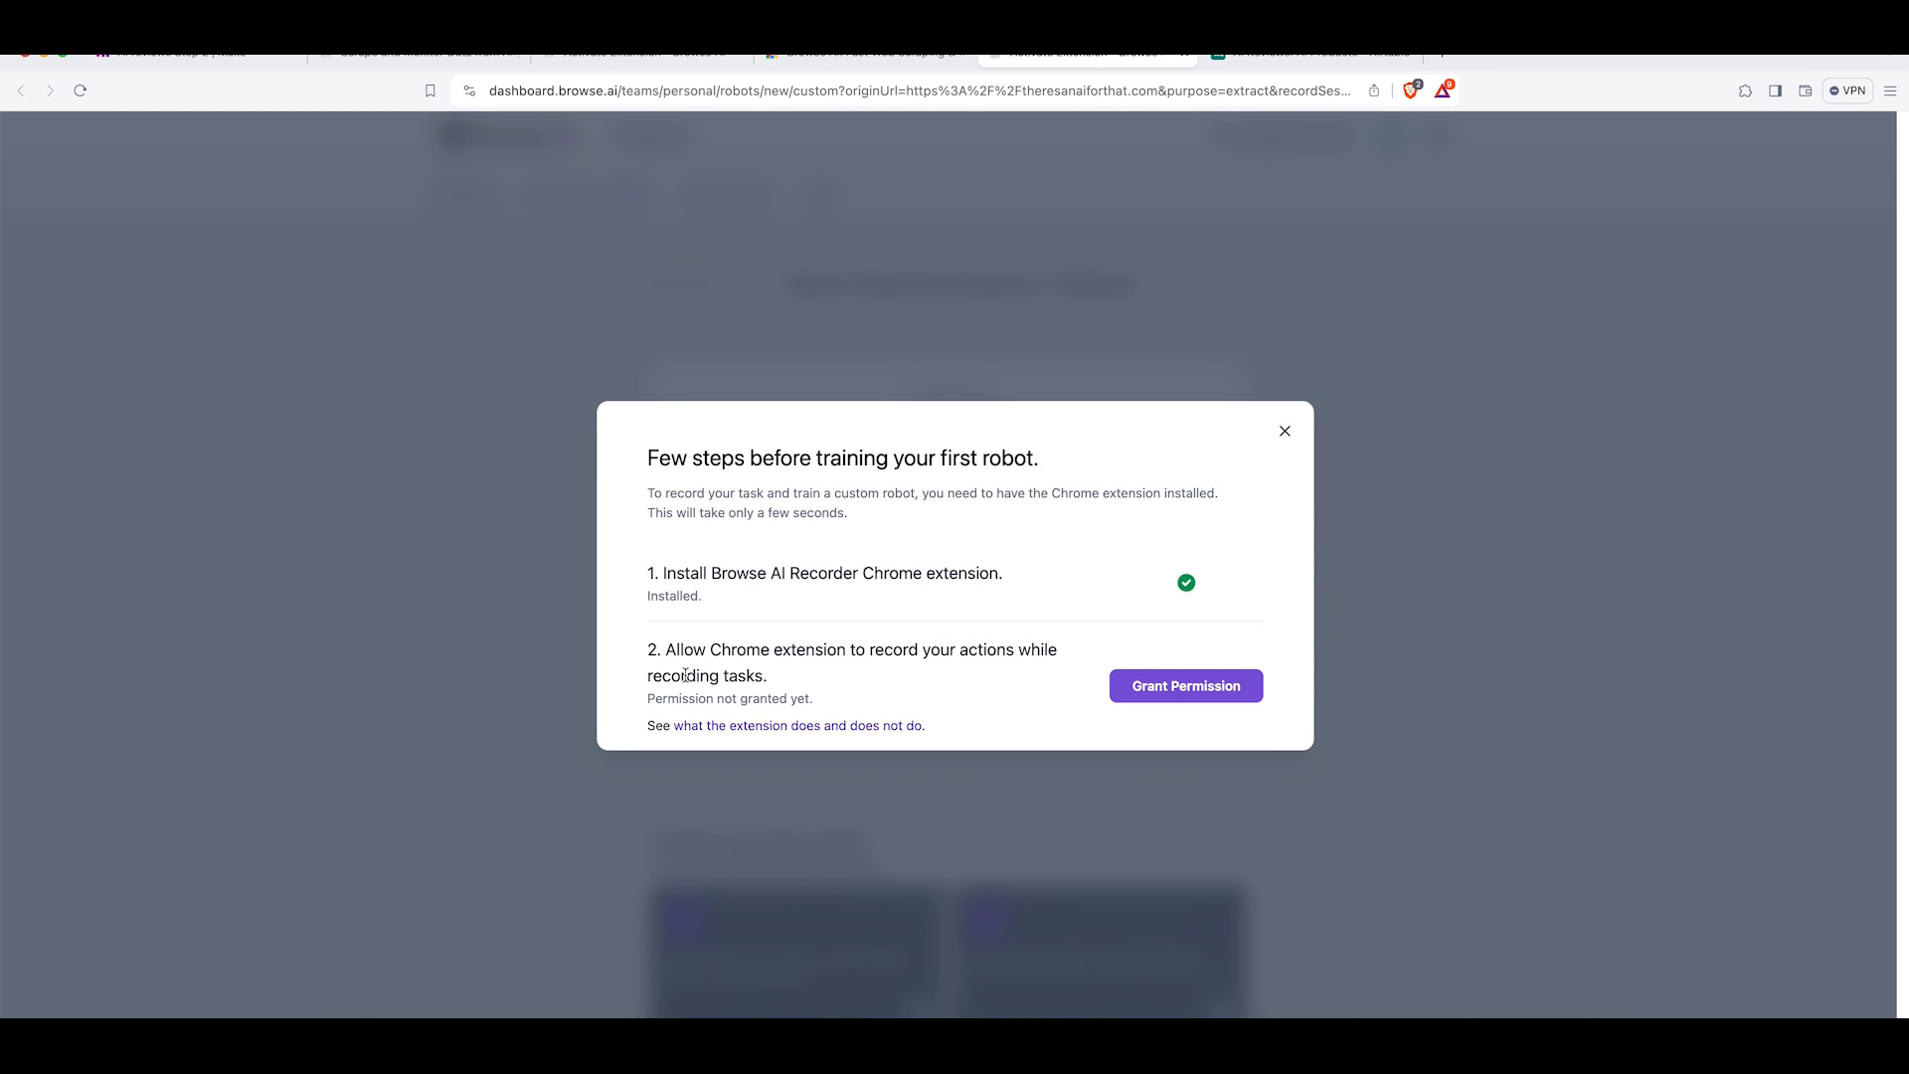
# Grant the extension permission to record actions and start training the robot.
pyautogui.click(1181, 686)
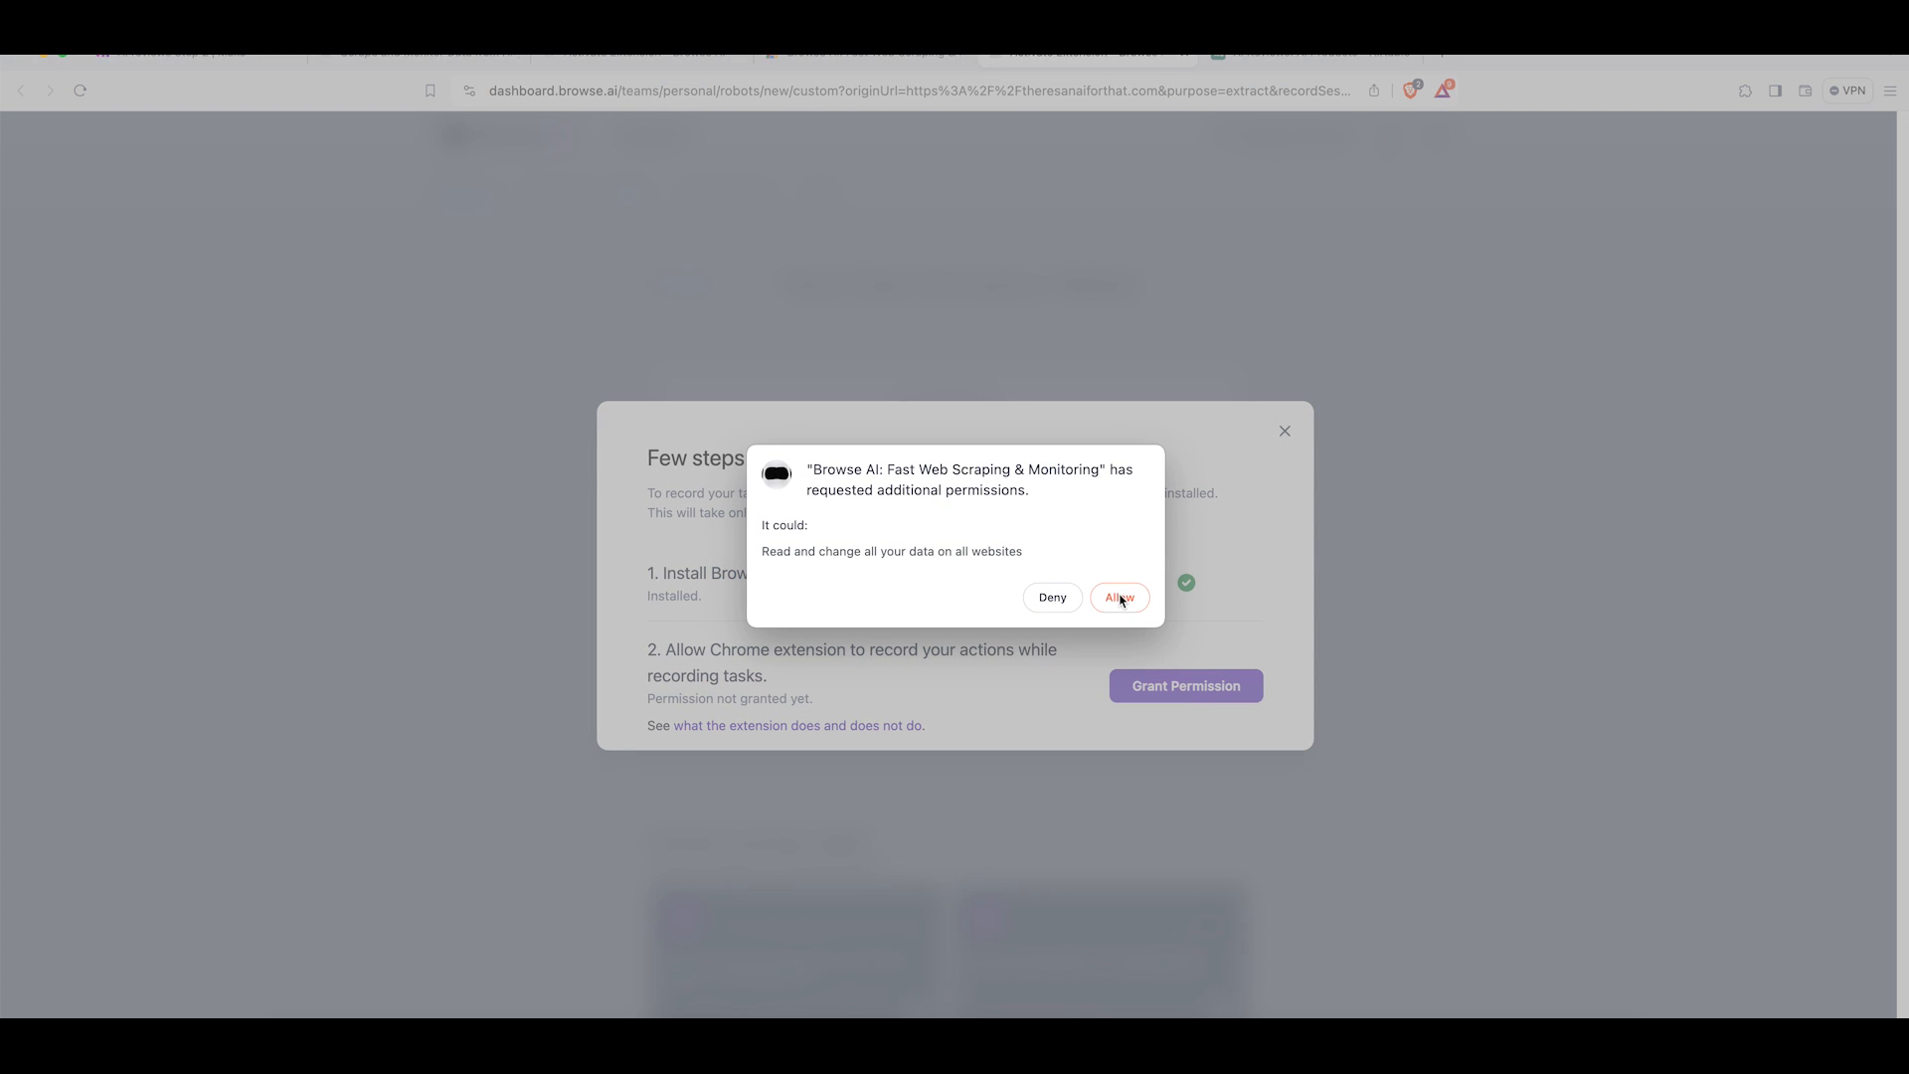
pyautogui.click(1121, 598)
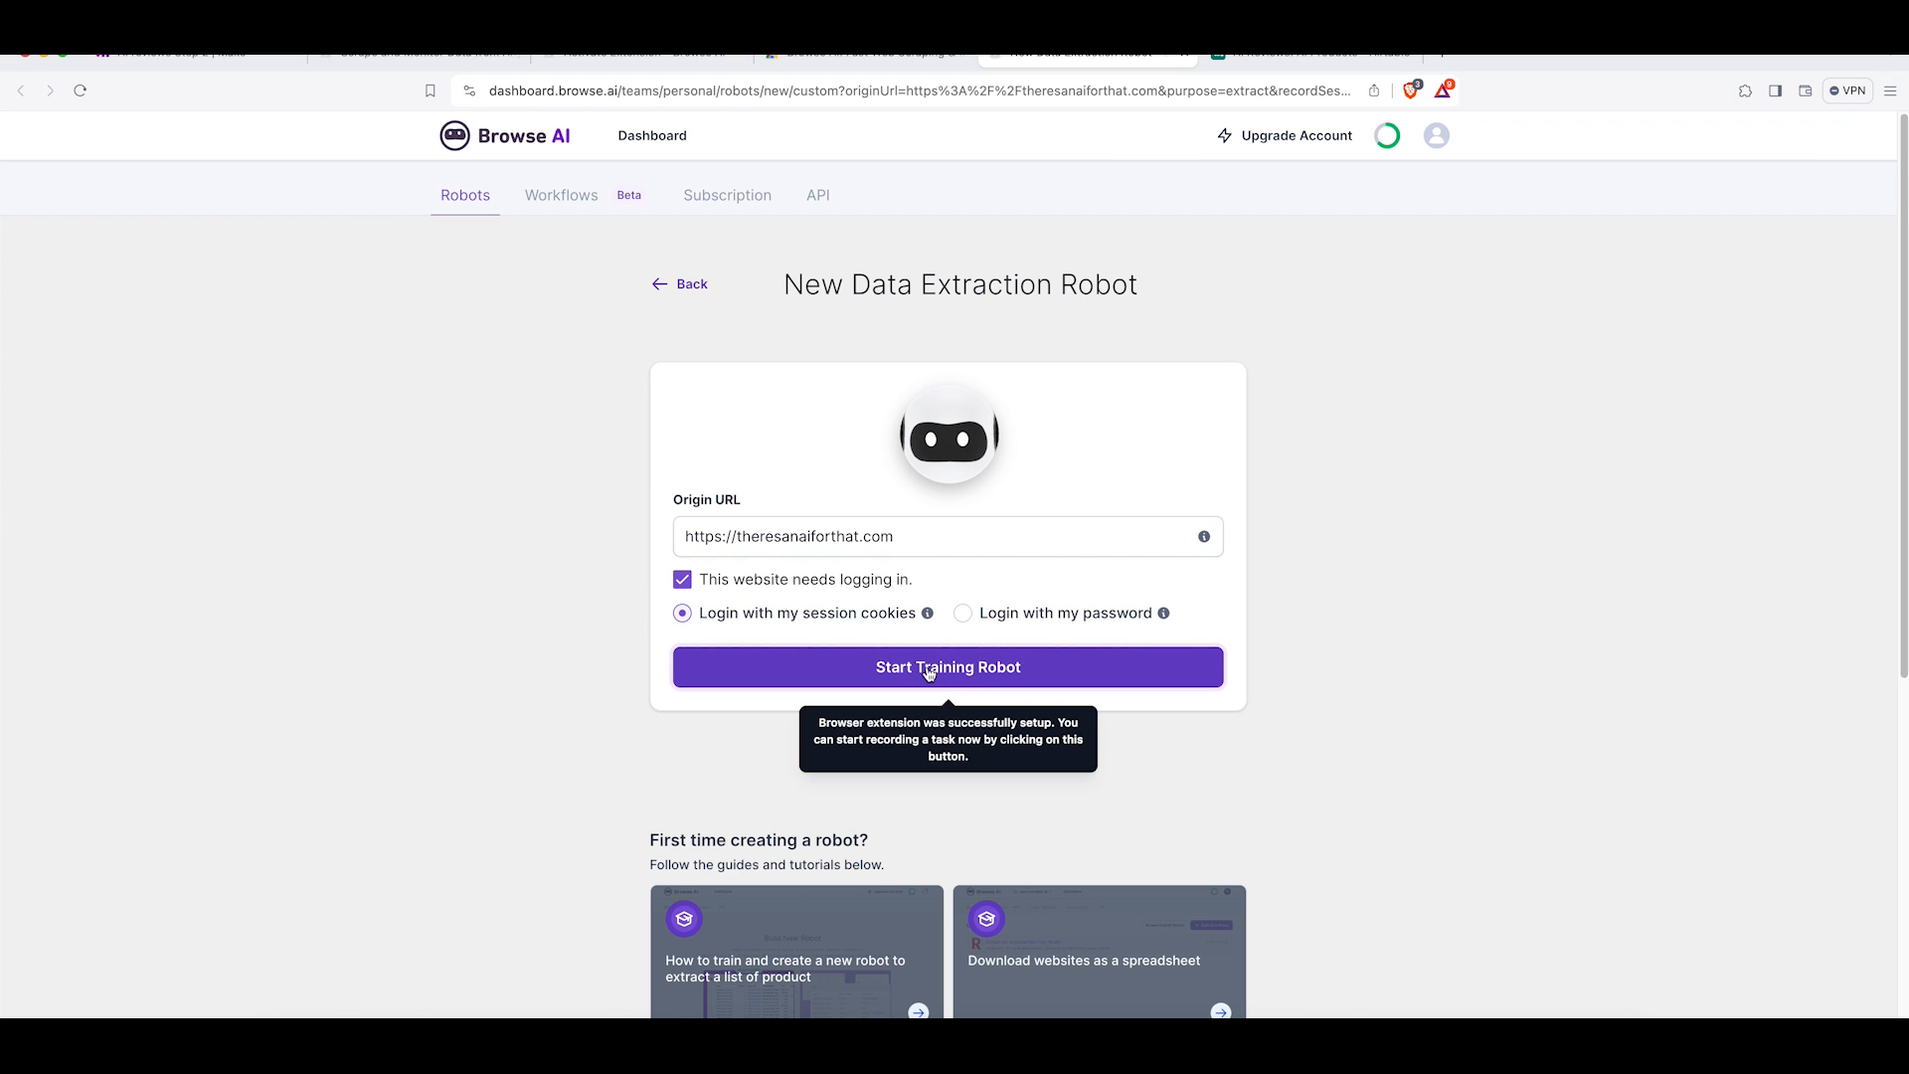
pyautogui.click(924, 672)
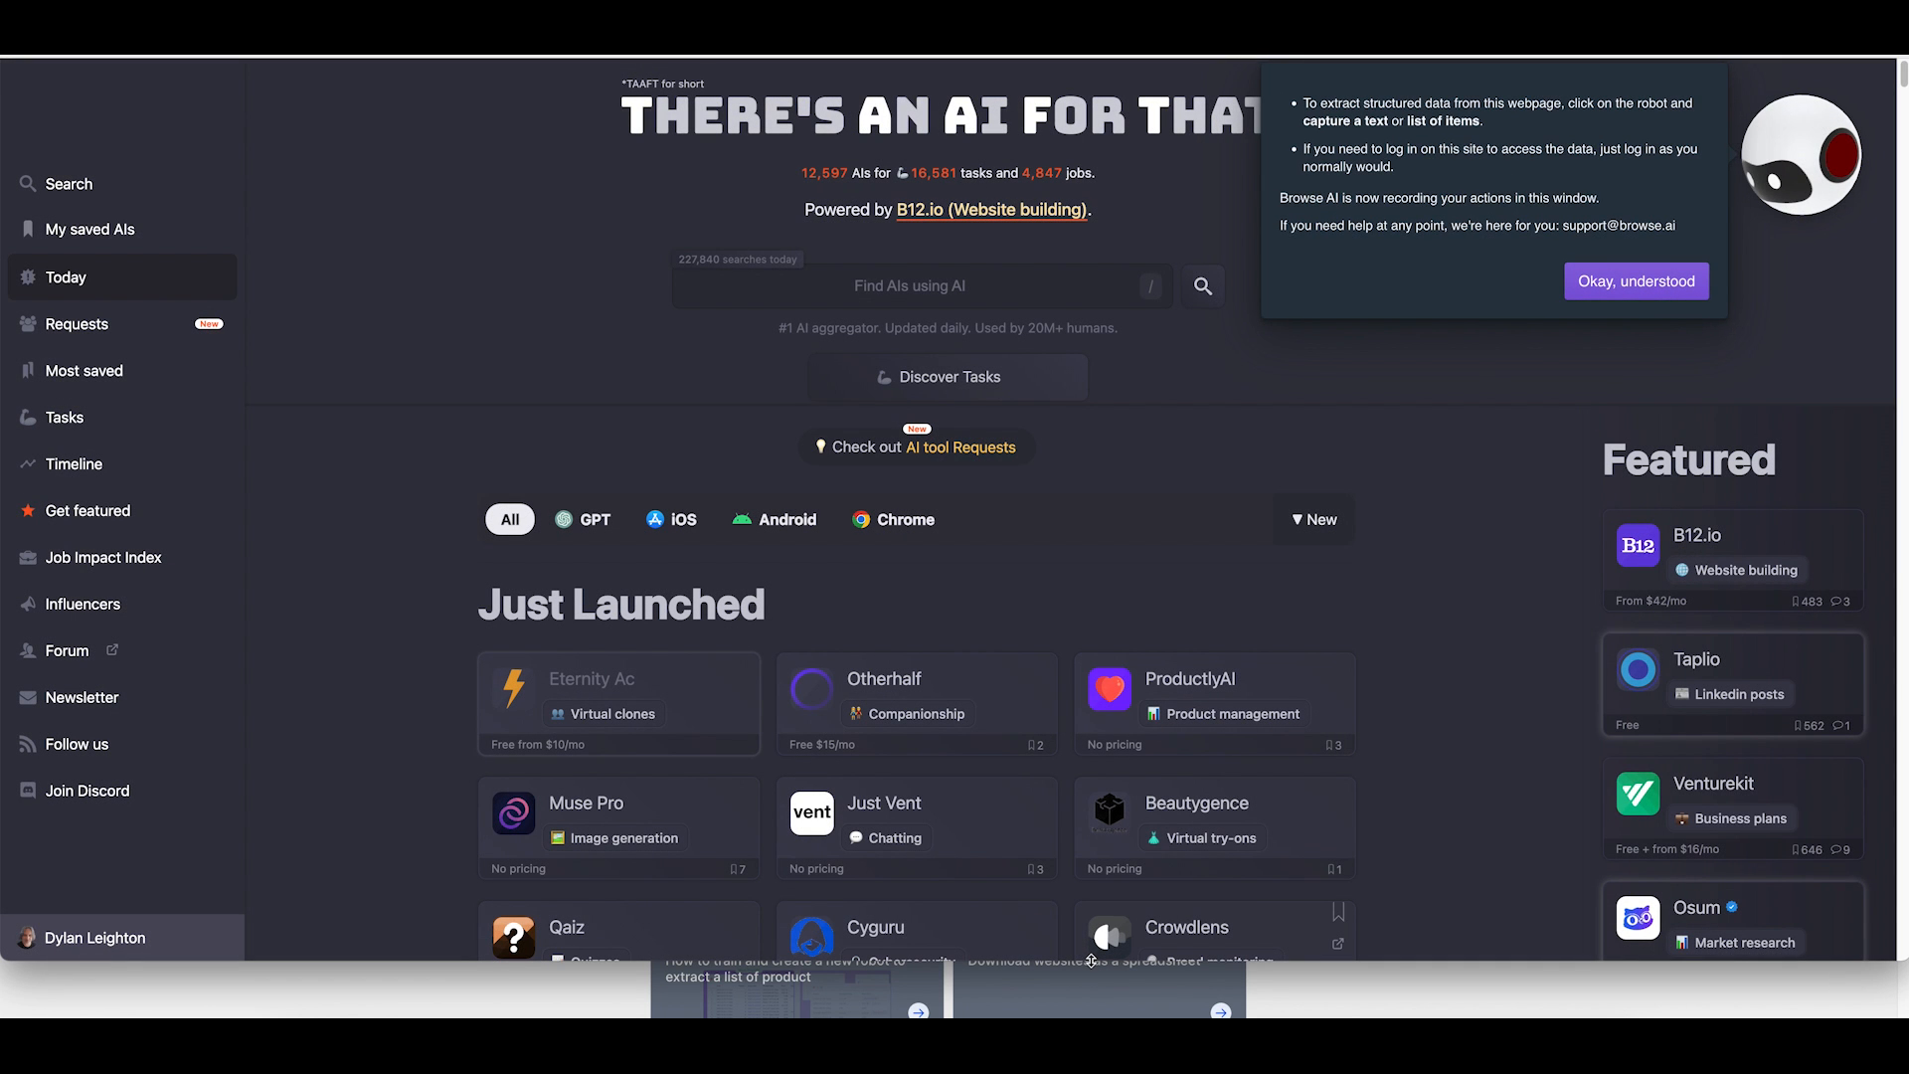
# Dismiss the recorder's instruction popup on the site.
pyautogui.moveTo(1091, 960); pyautogui.dragTo(1091, 1017)
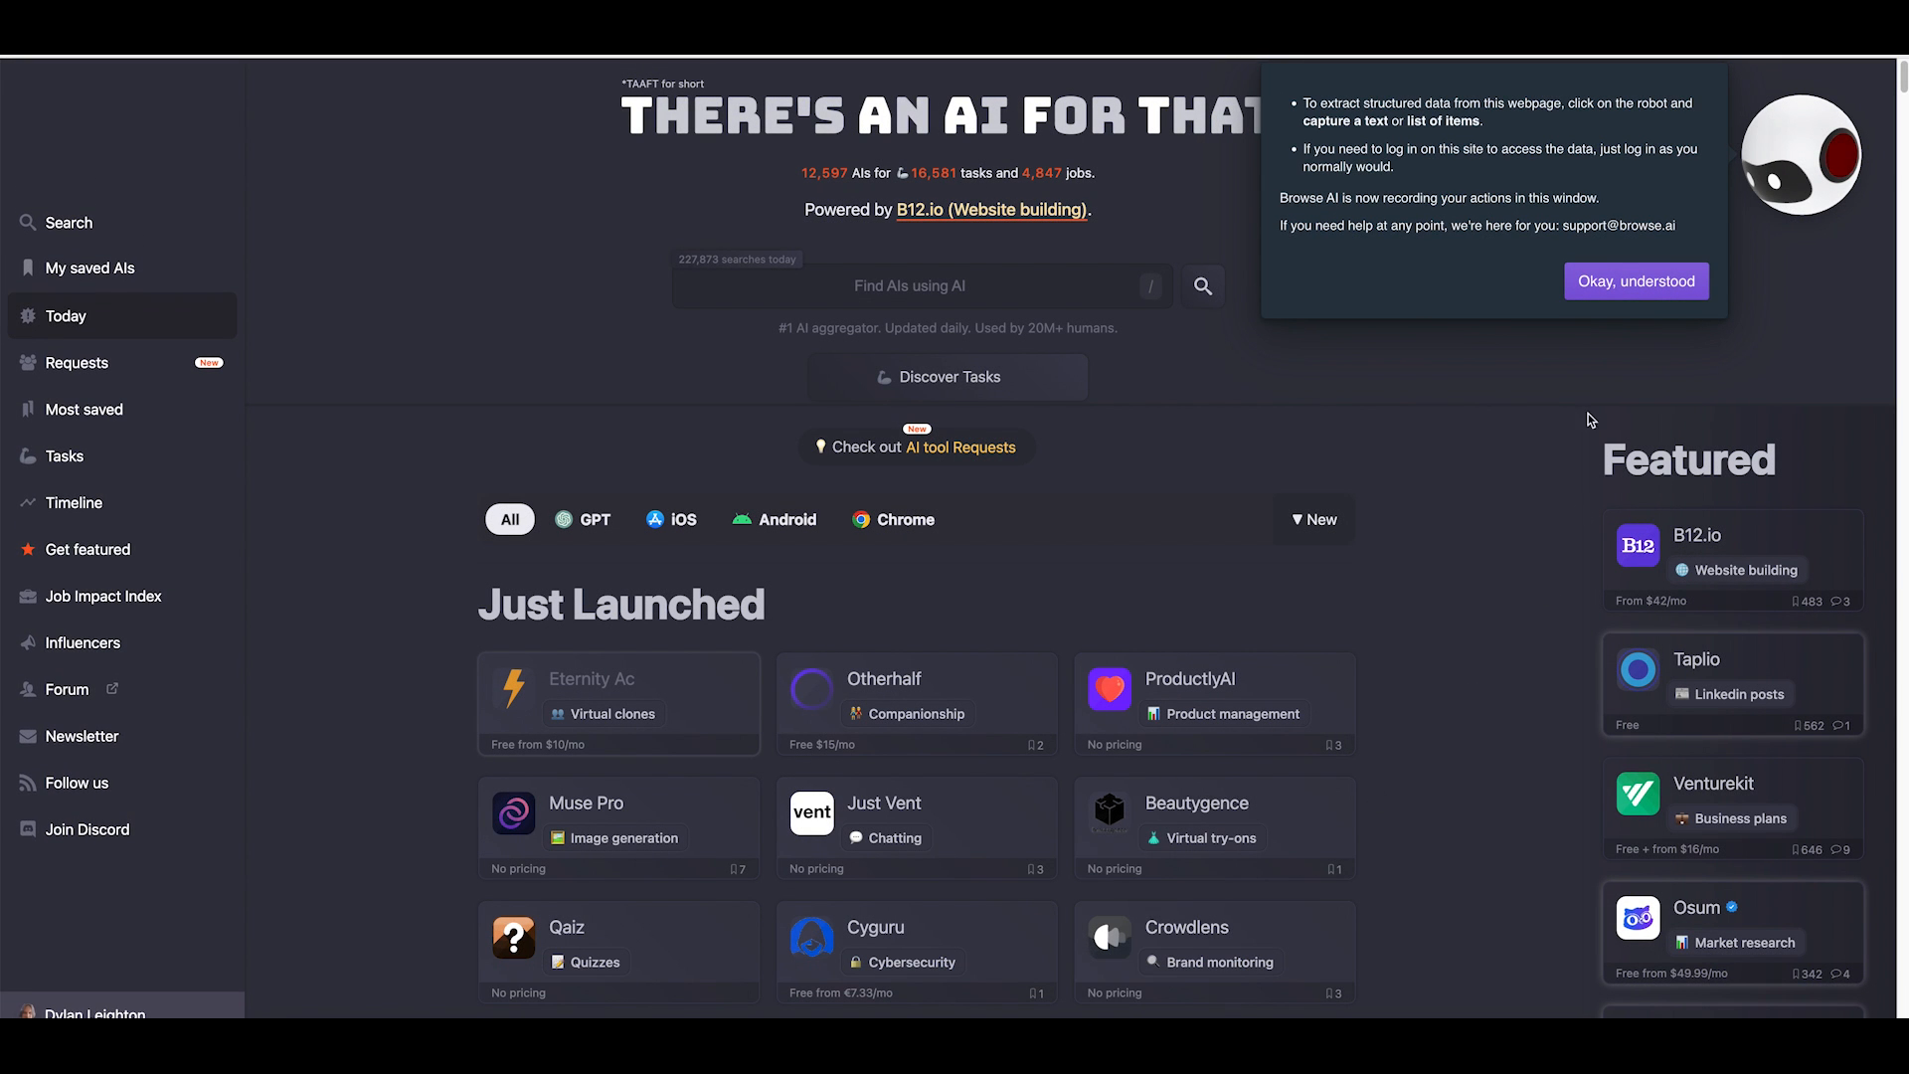
pyautogui.click(1604, 292)
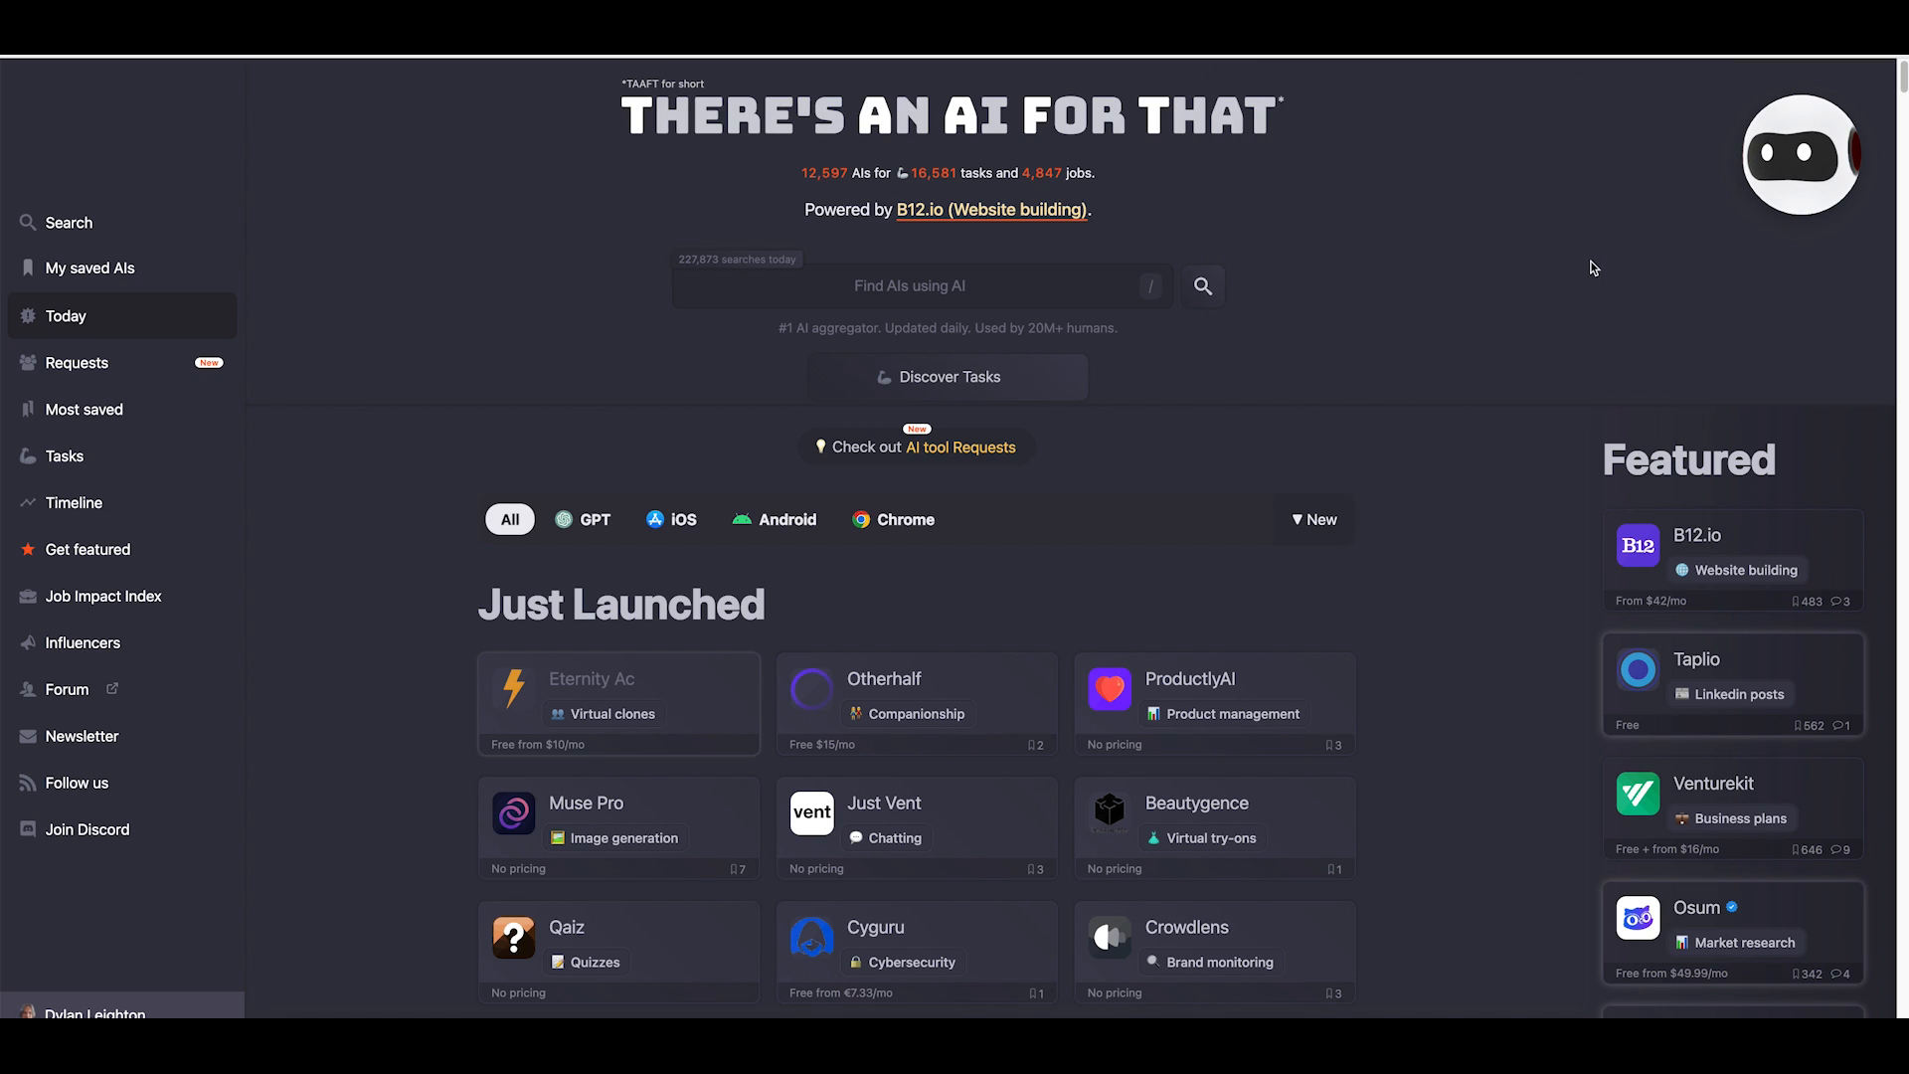
# Open the recorder menu, choose Capture List, and select the Just Launched product cards as the list.
pyautogui.click(1807, 160)
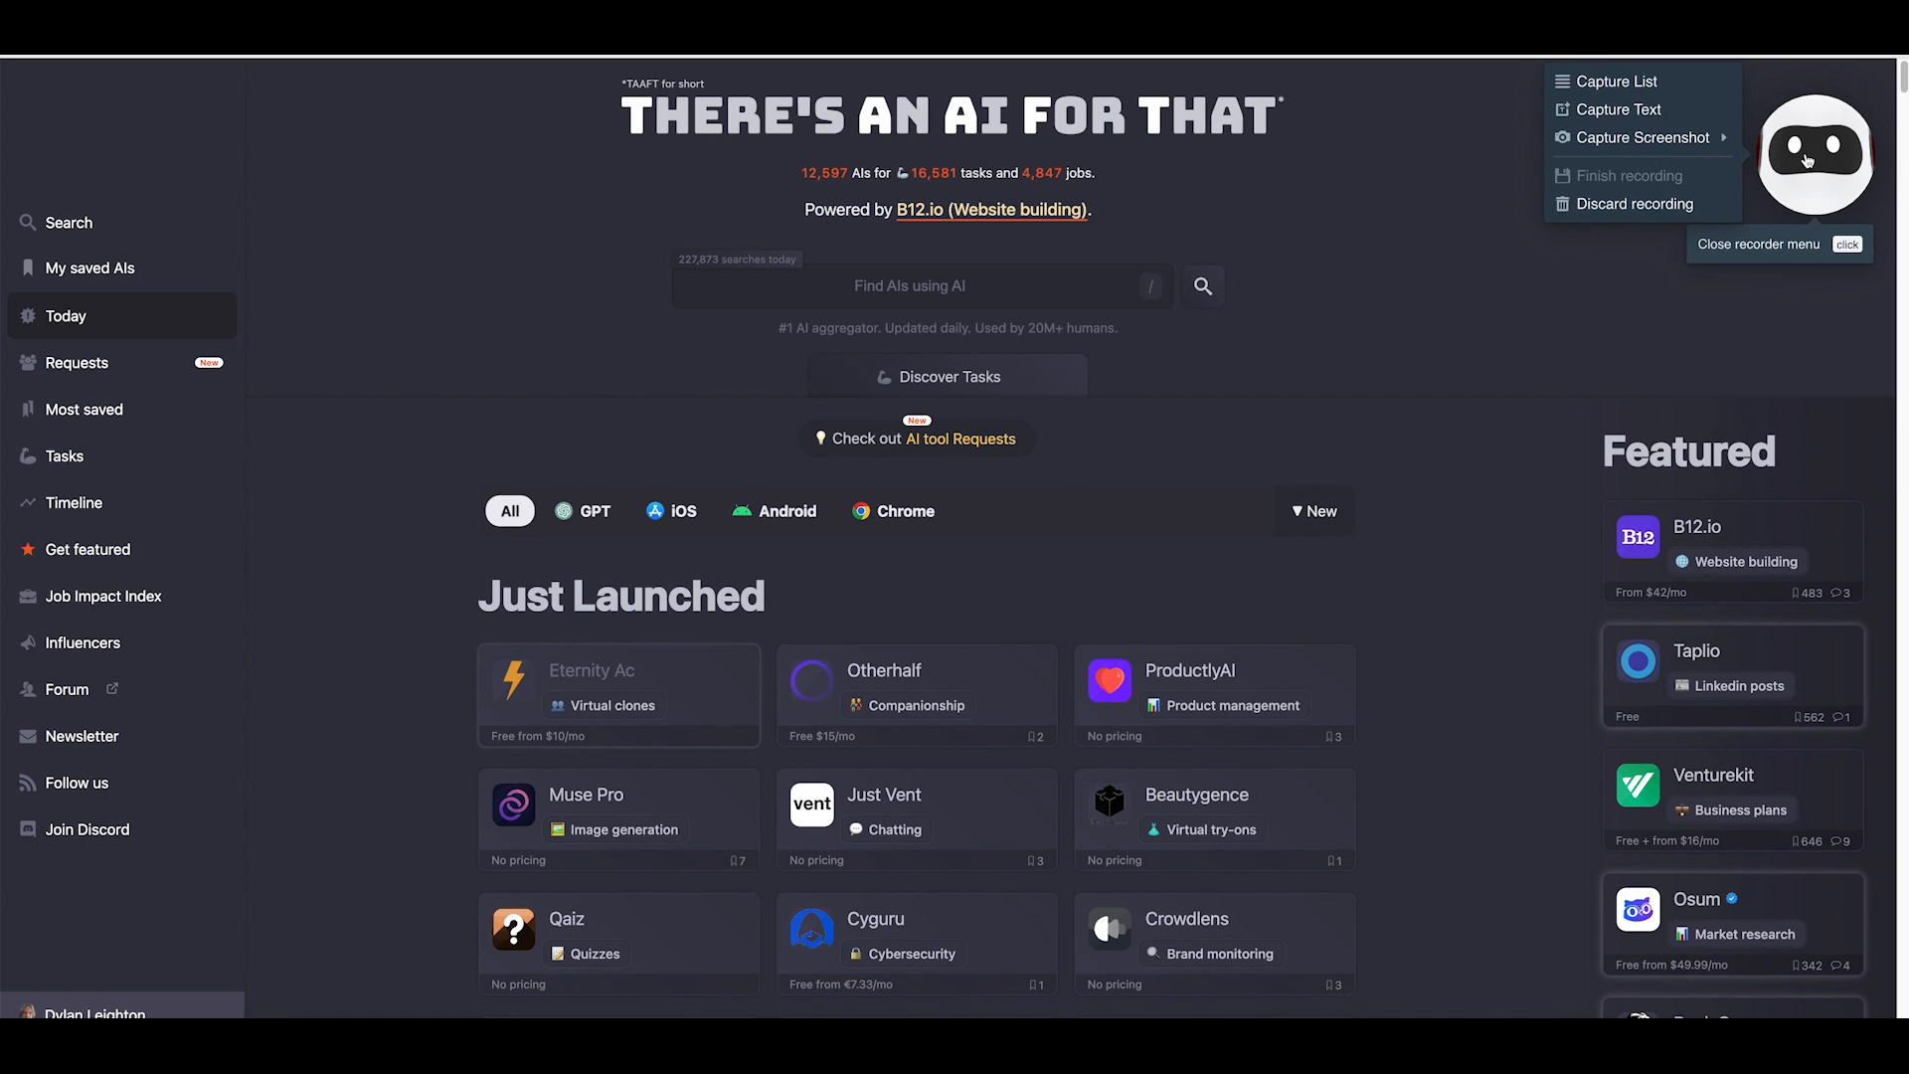
pyautogui.click(1612, 82)
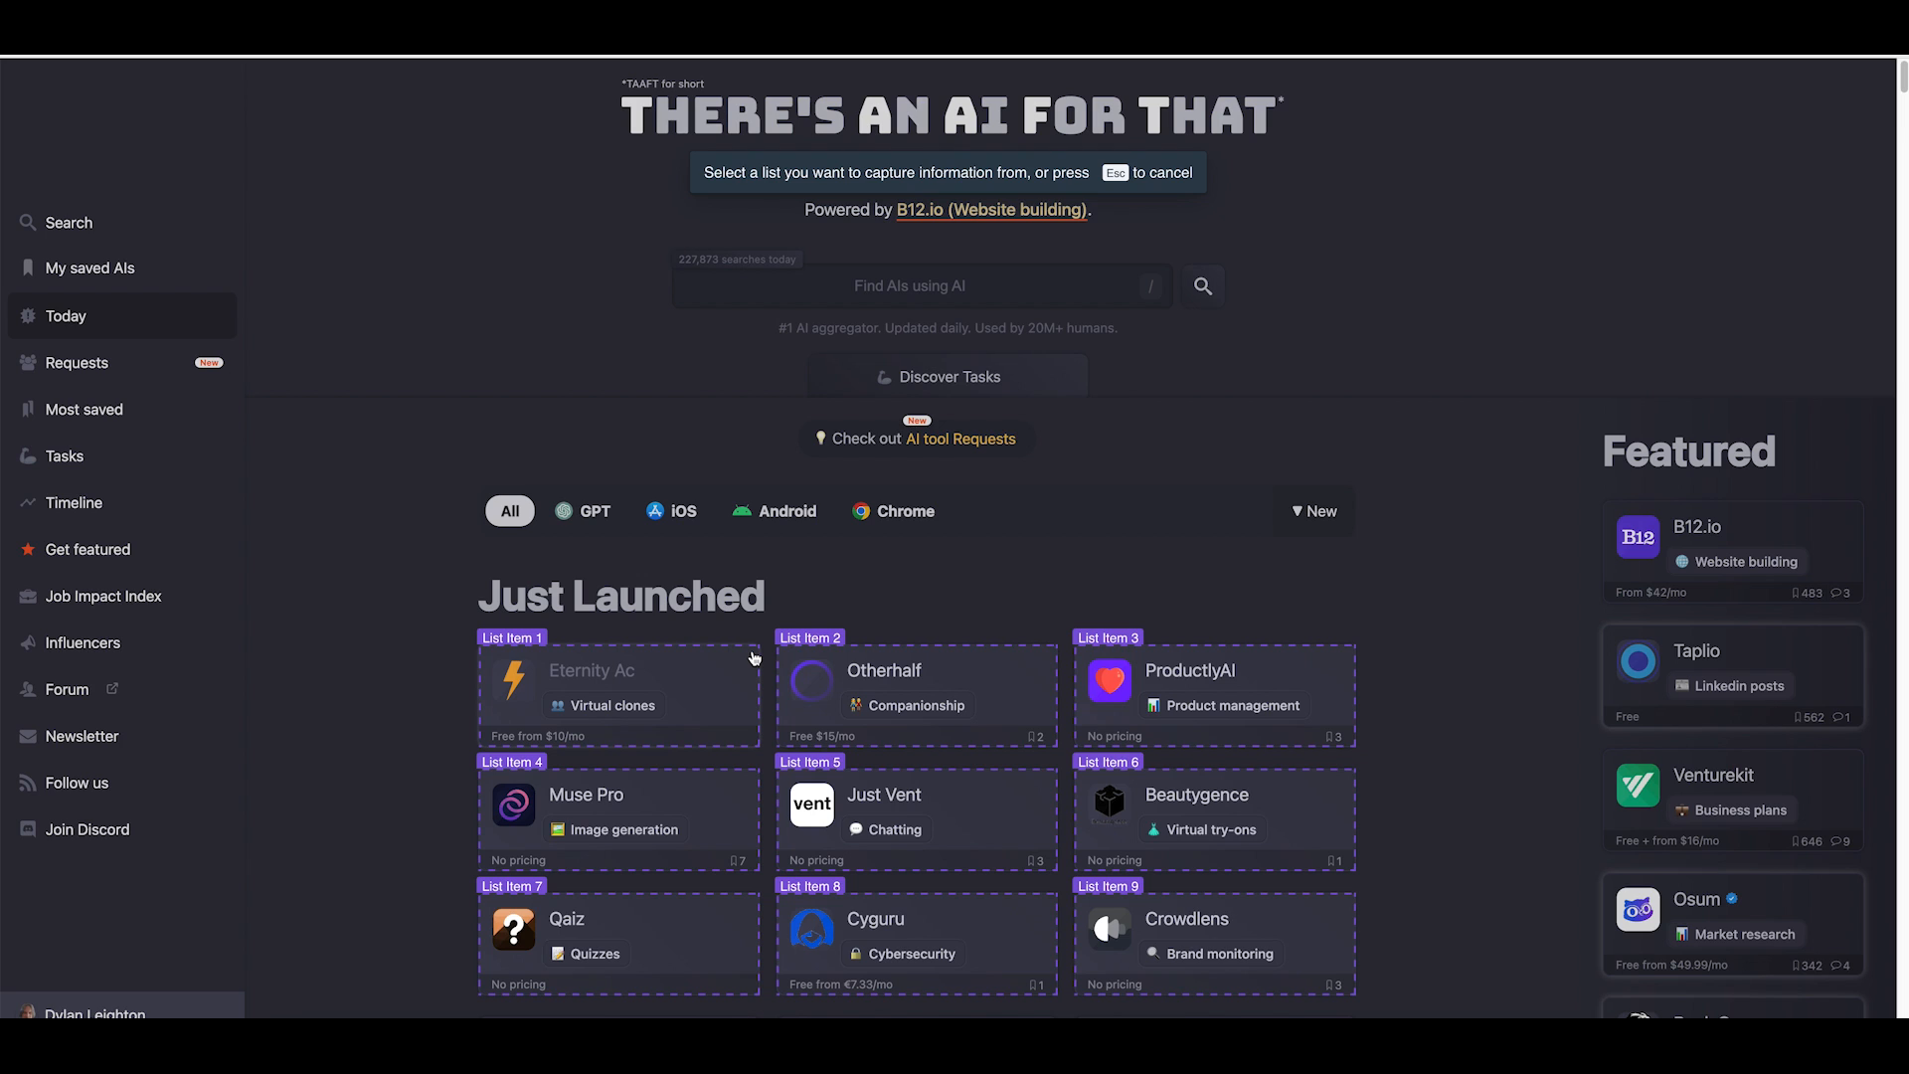
pyautogui.click(755, 659)
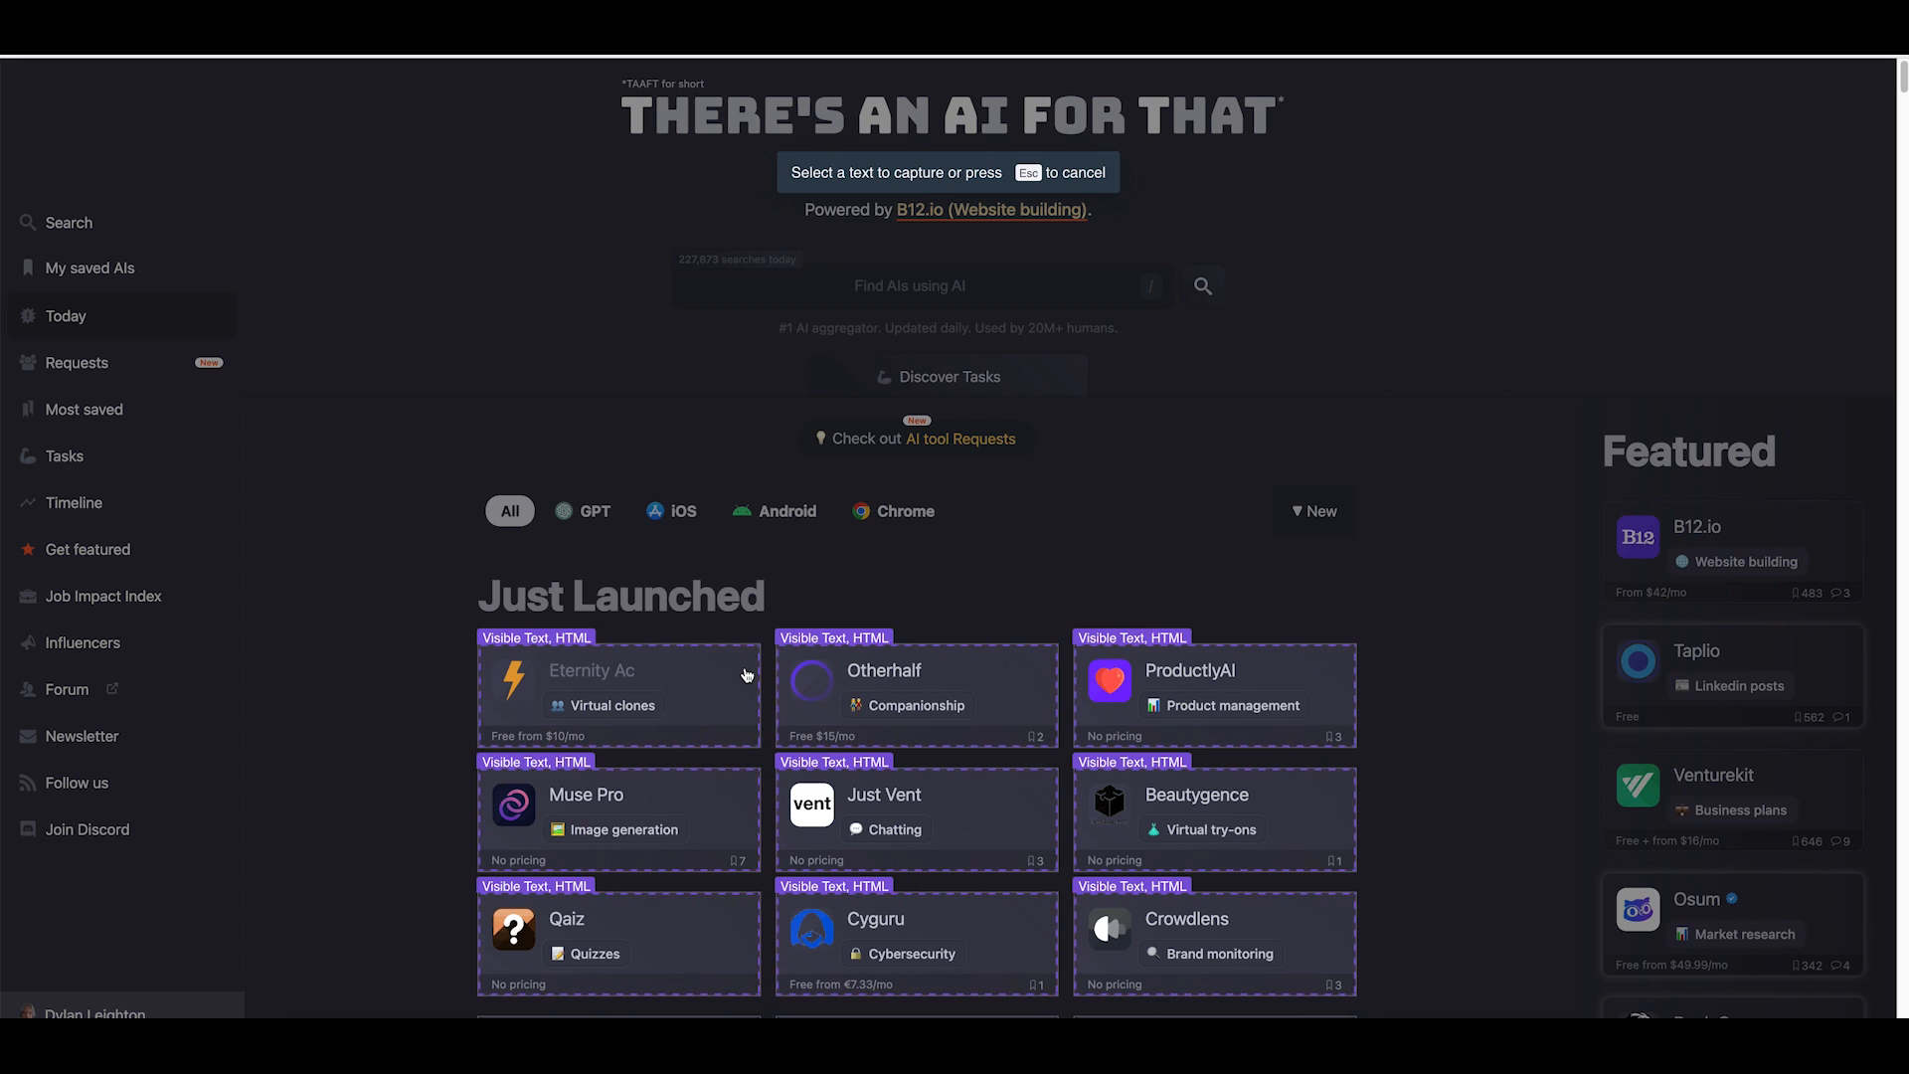
# Capture each product's name text and its link.
pyautogui.click(566, 677)
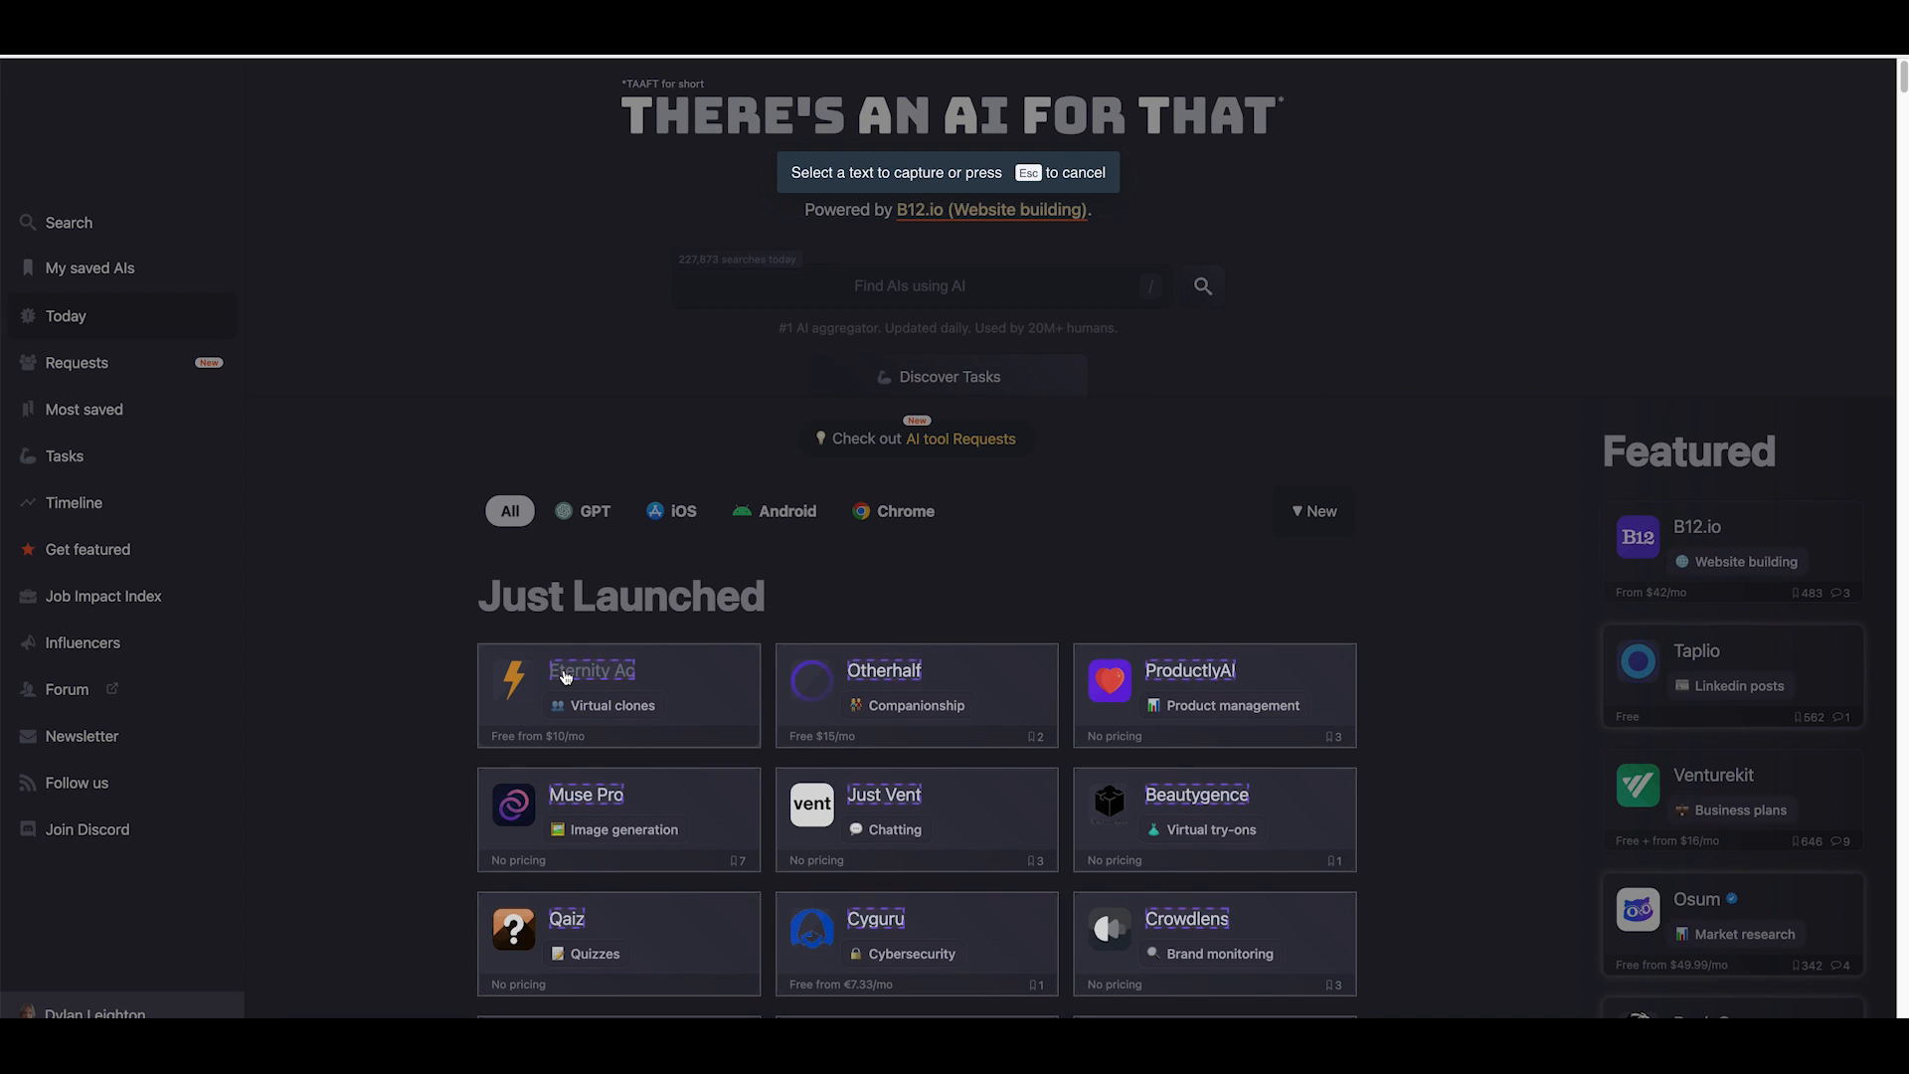
pyautogui.click(566, 678)
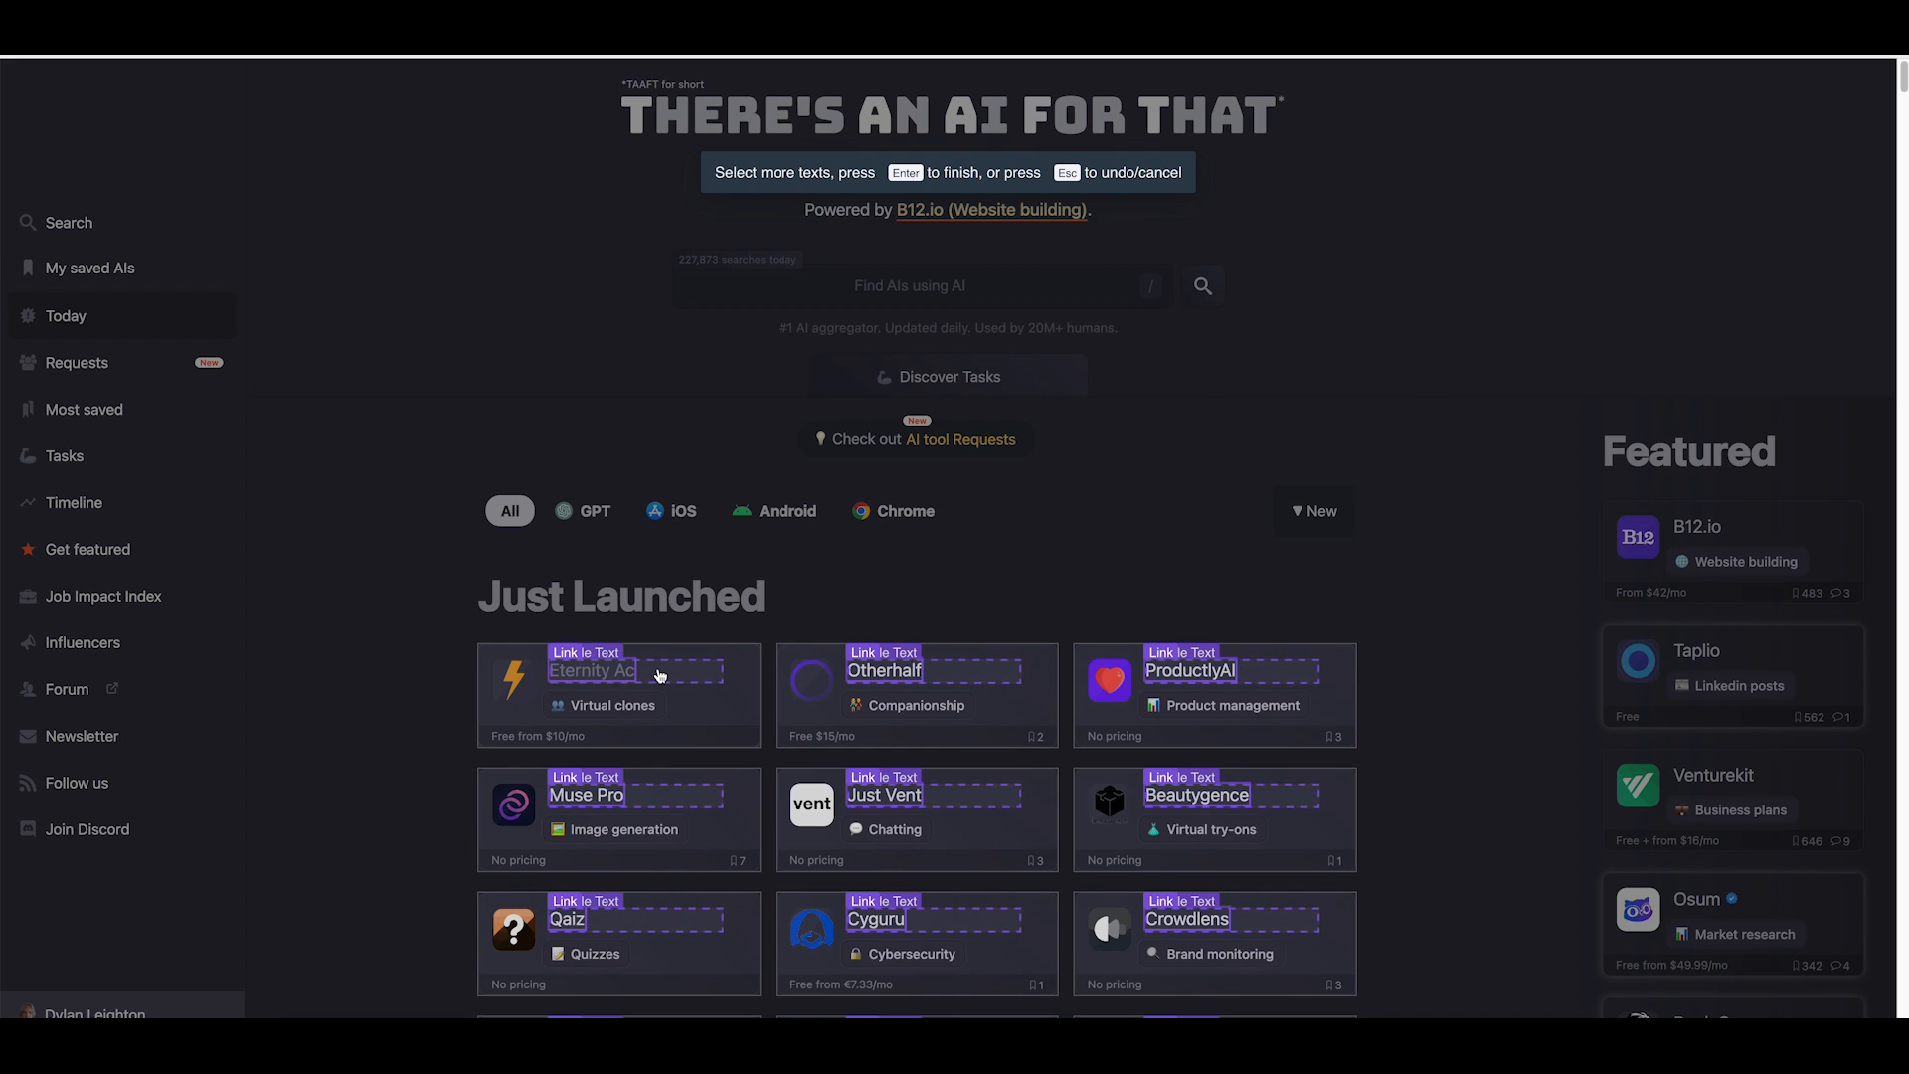
pyautogui.click(662, 677)
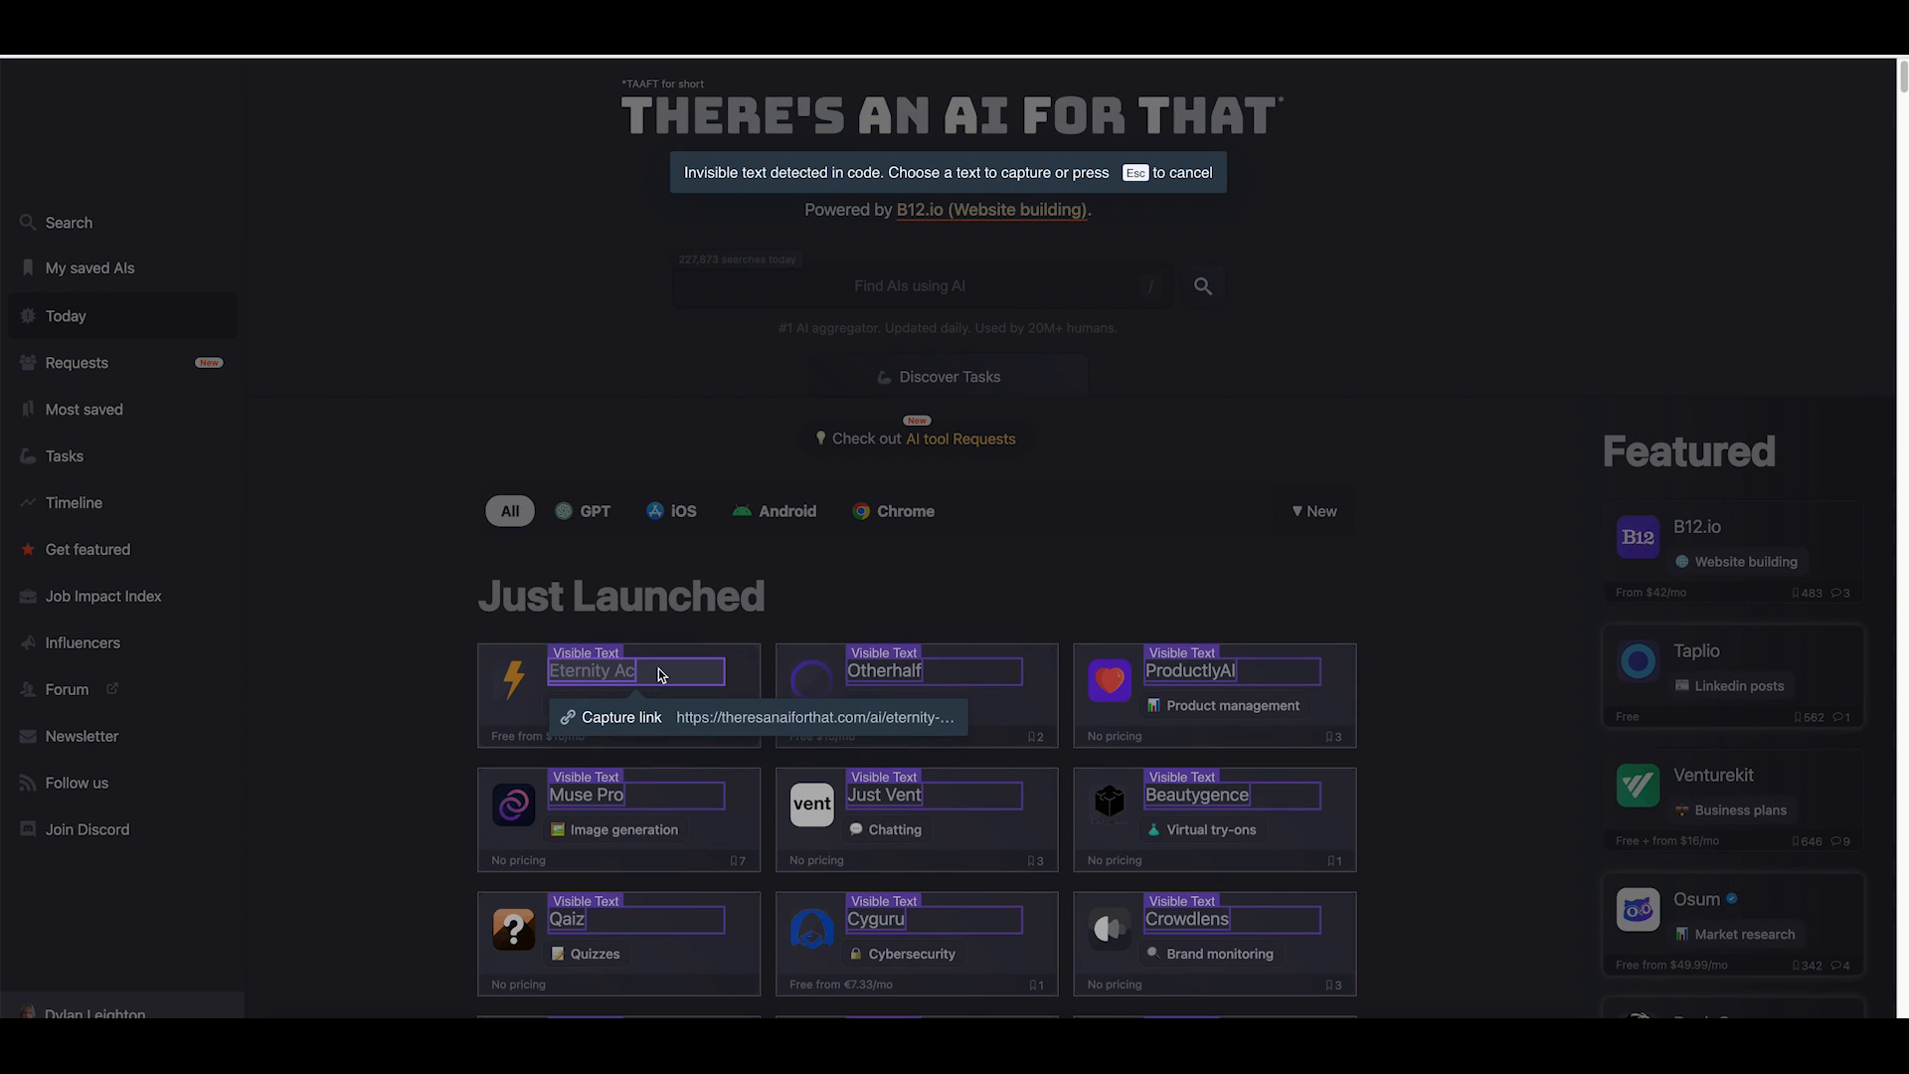
pyautogui.click(720, 718)
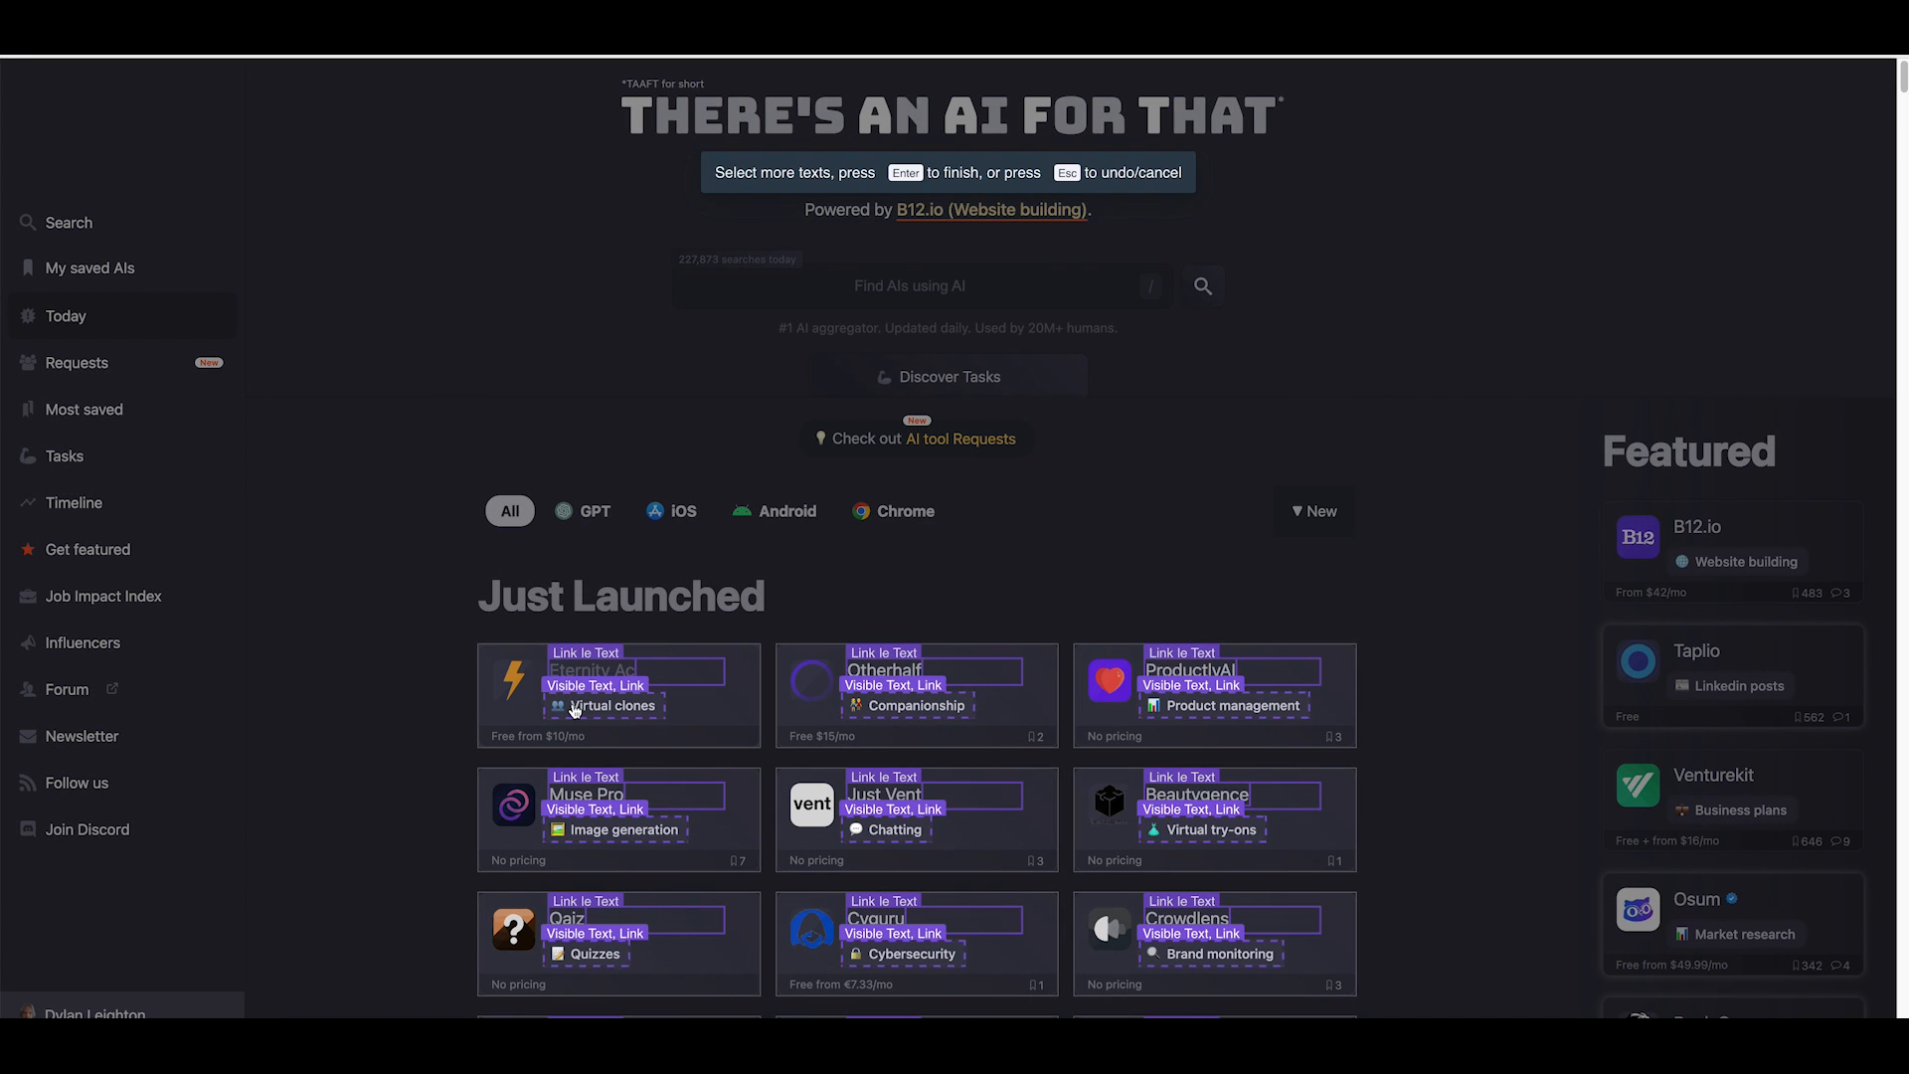
# Capture the visible category text and the pricing text of each product.
pyautogui.click(574, 709)
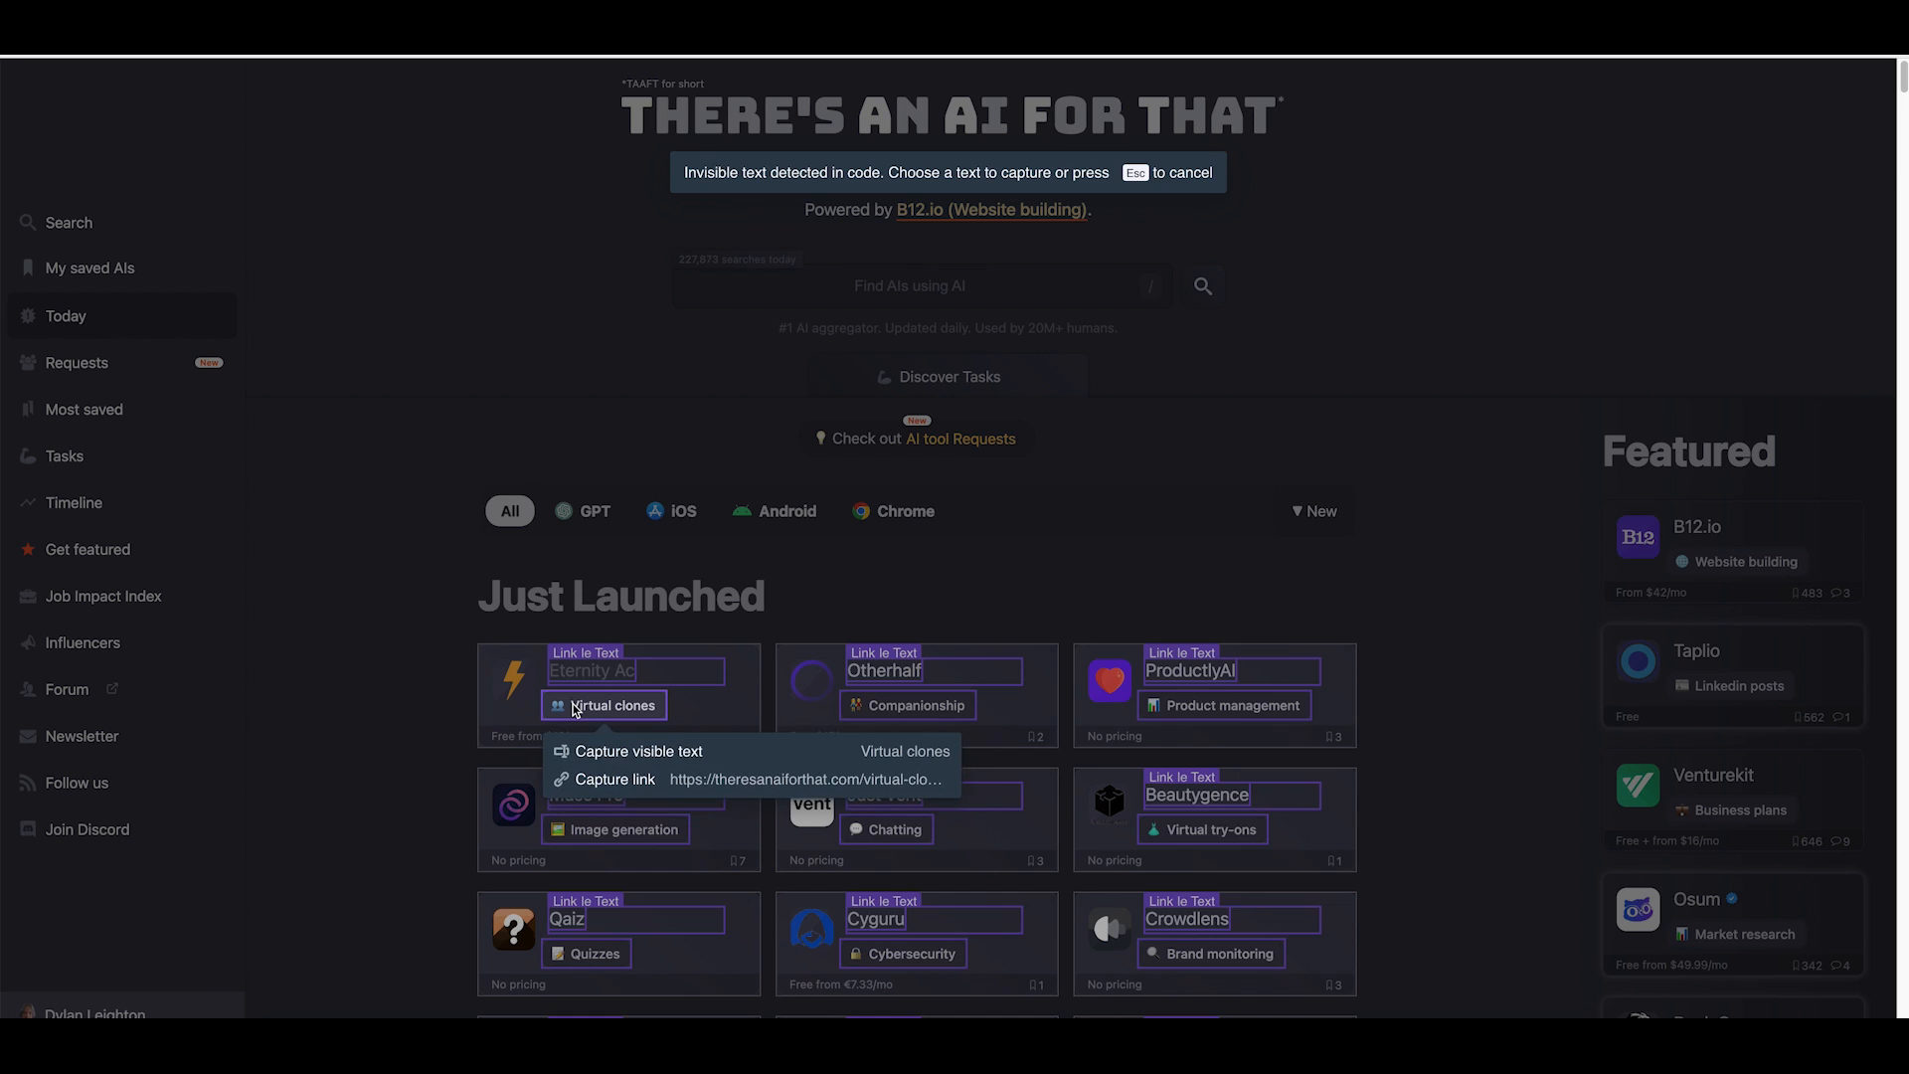
pyautogui.click(653, 758)
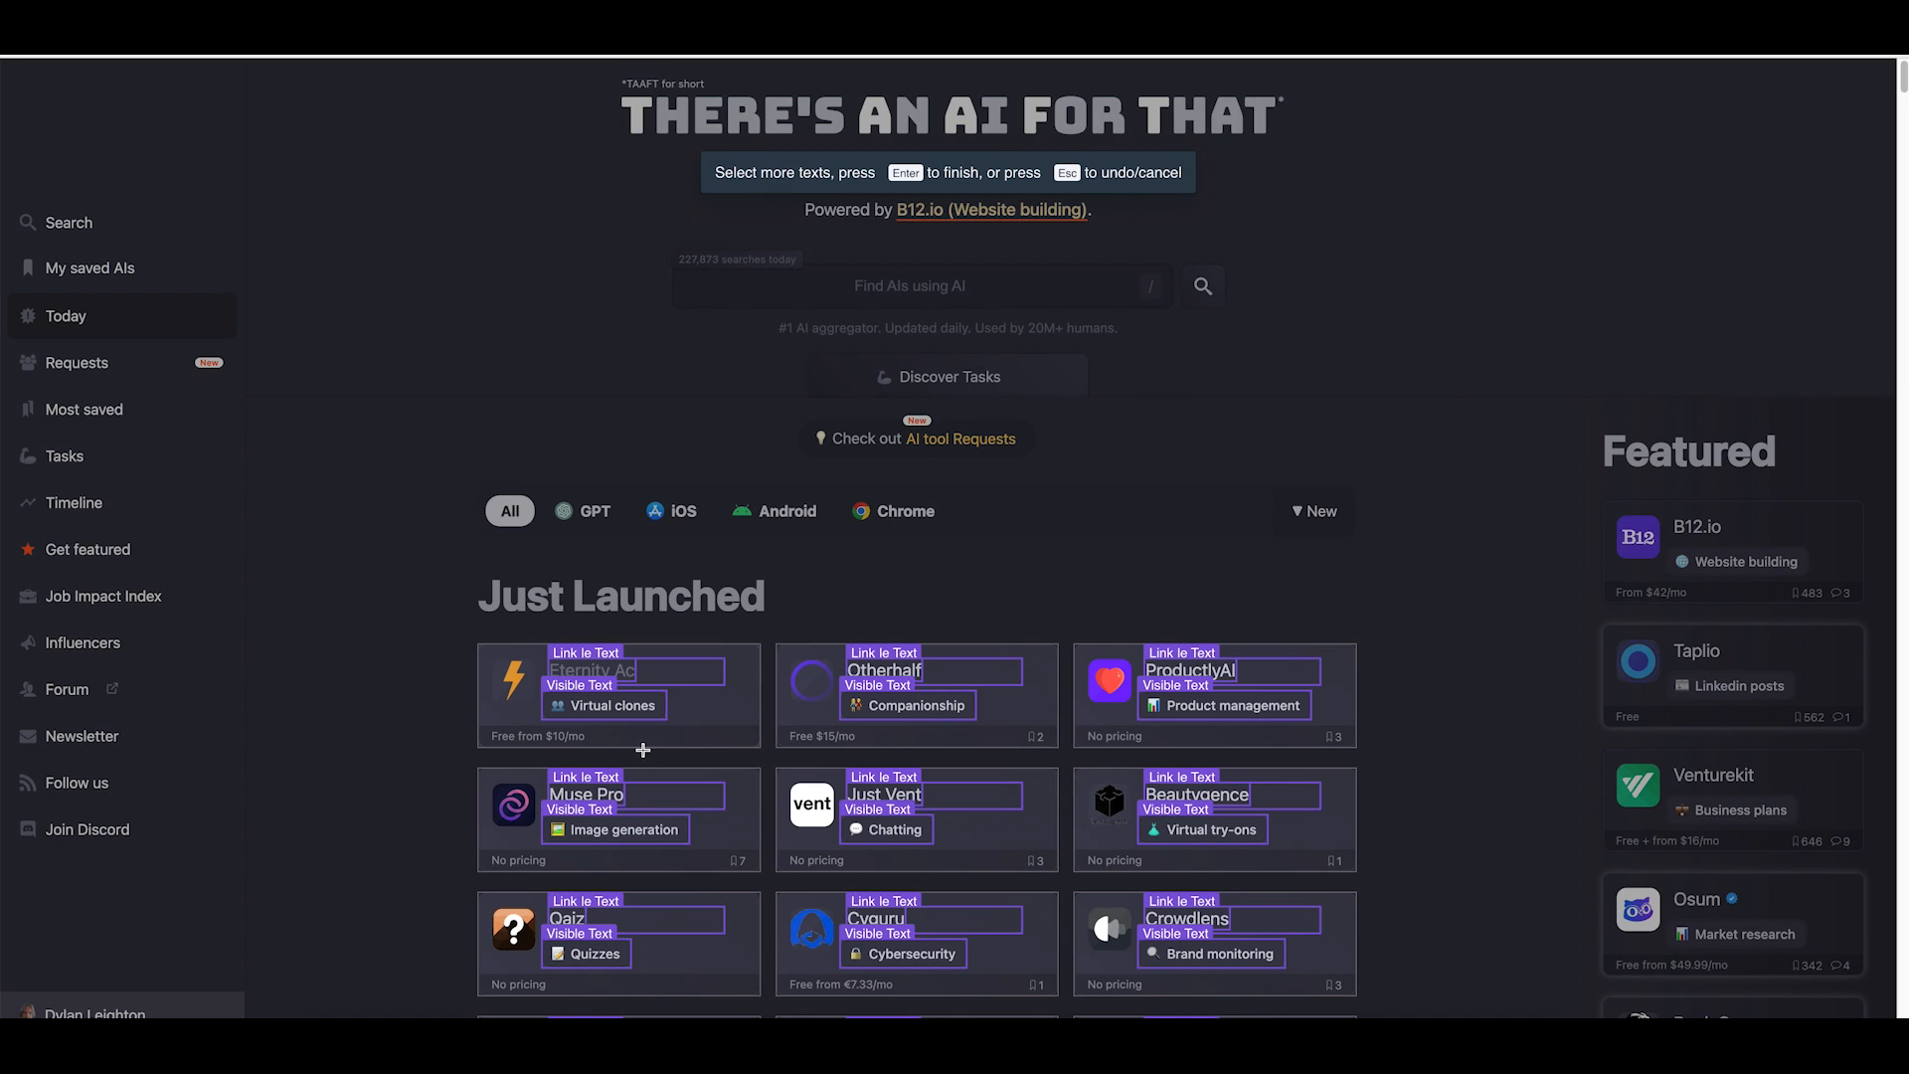
pyautogui.click(537, 738)
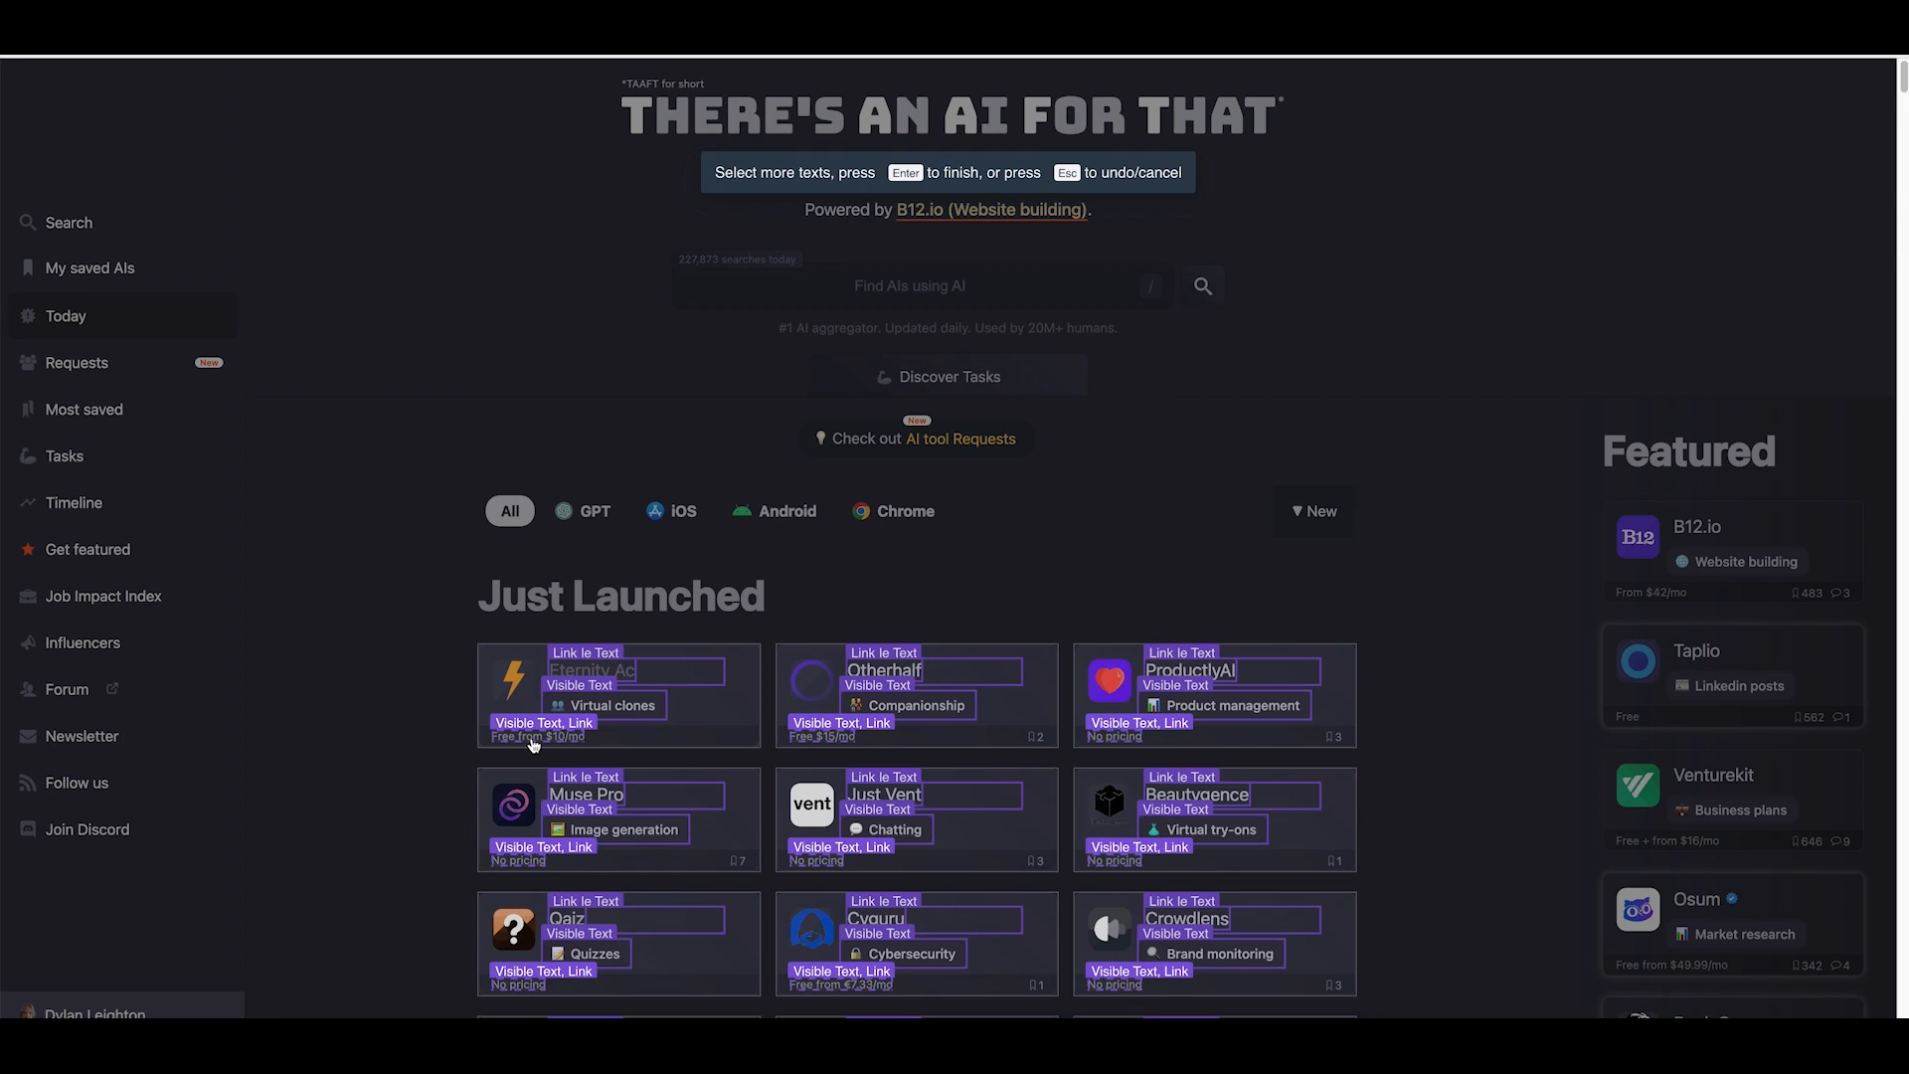
pyautogui.click(537, 738)
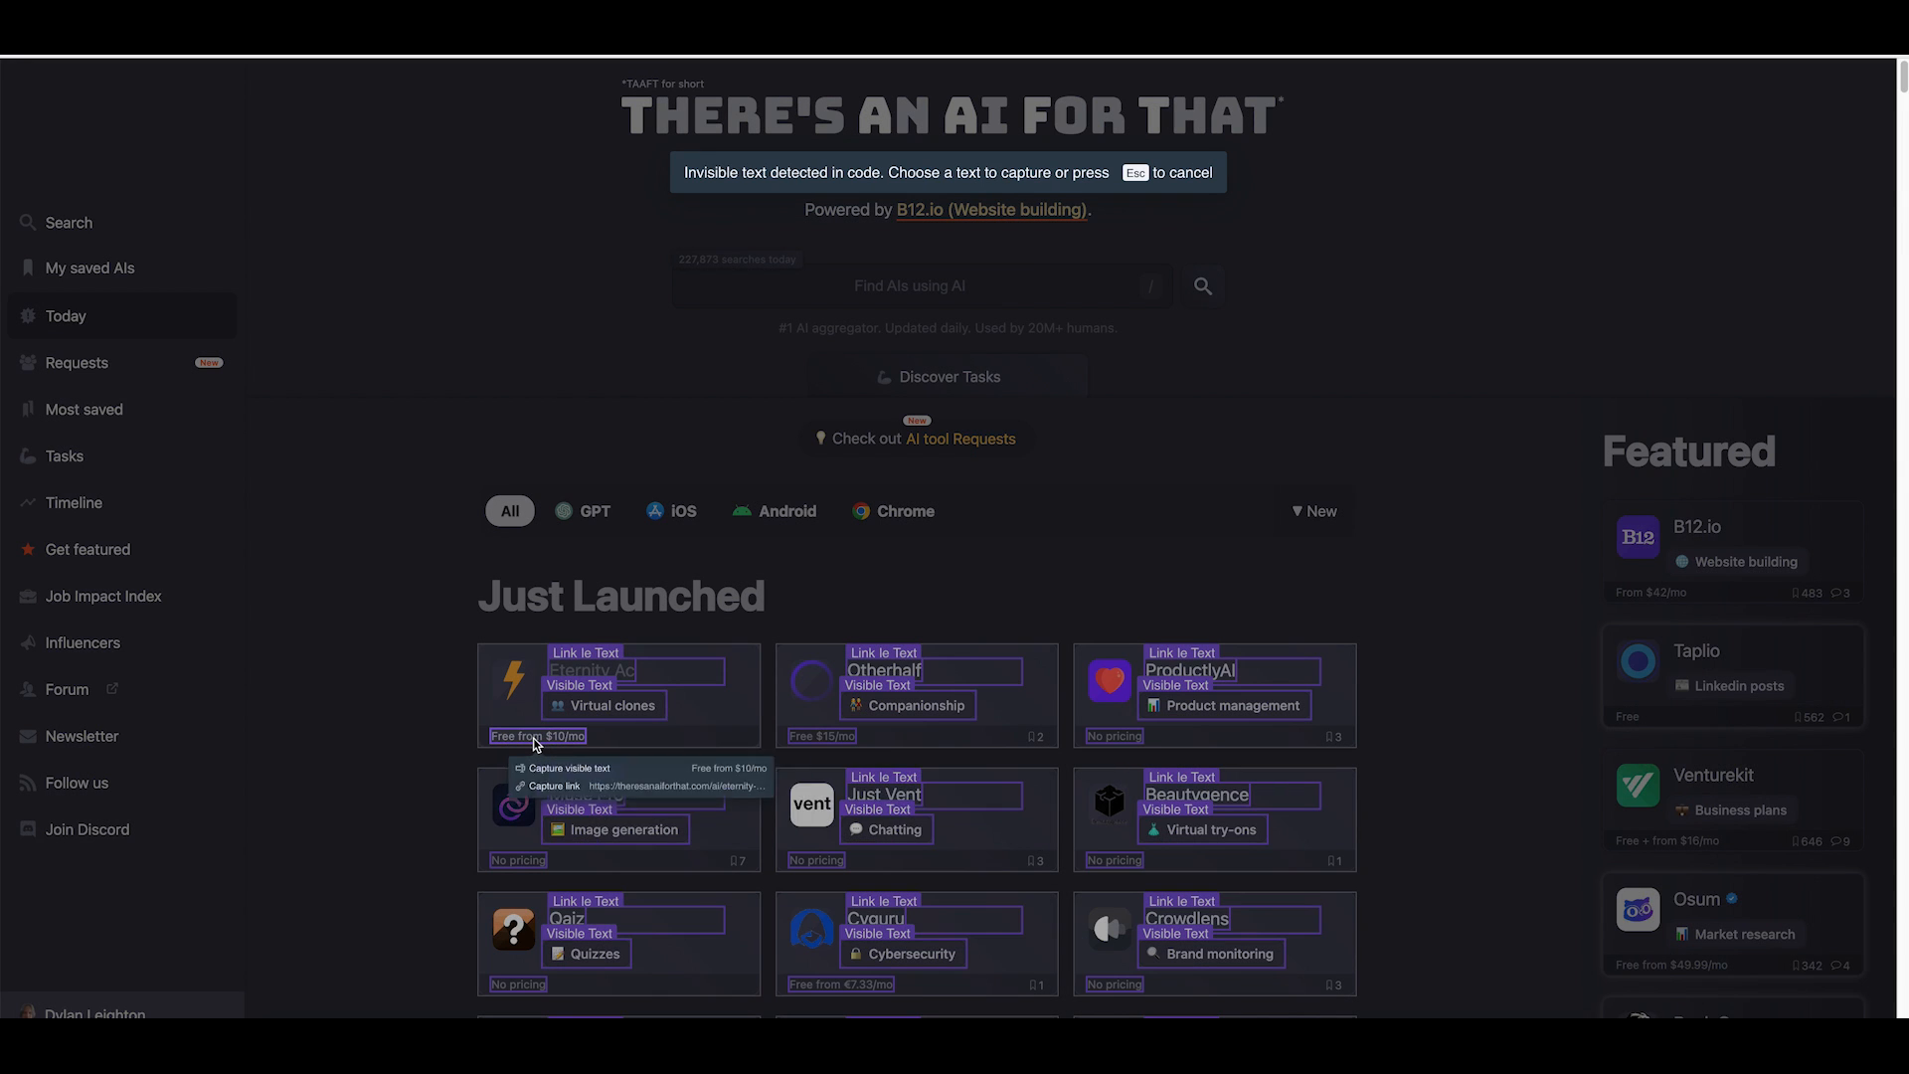
pyautogui.click(586, 775)
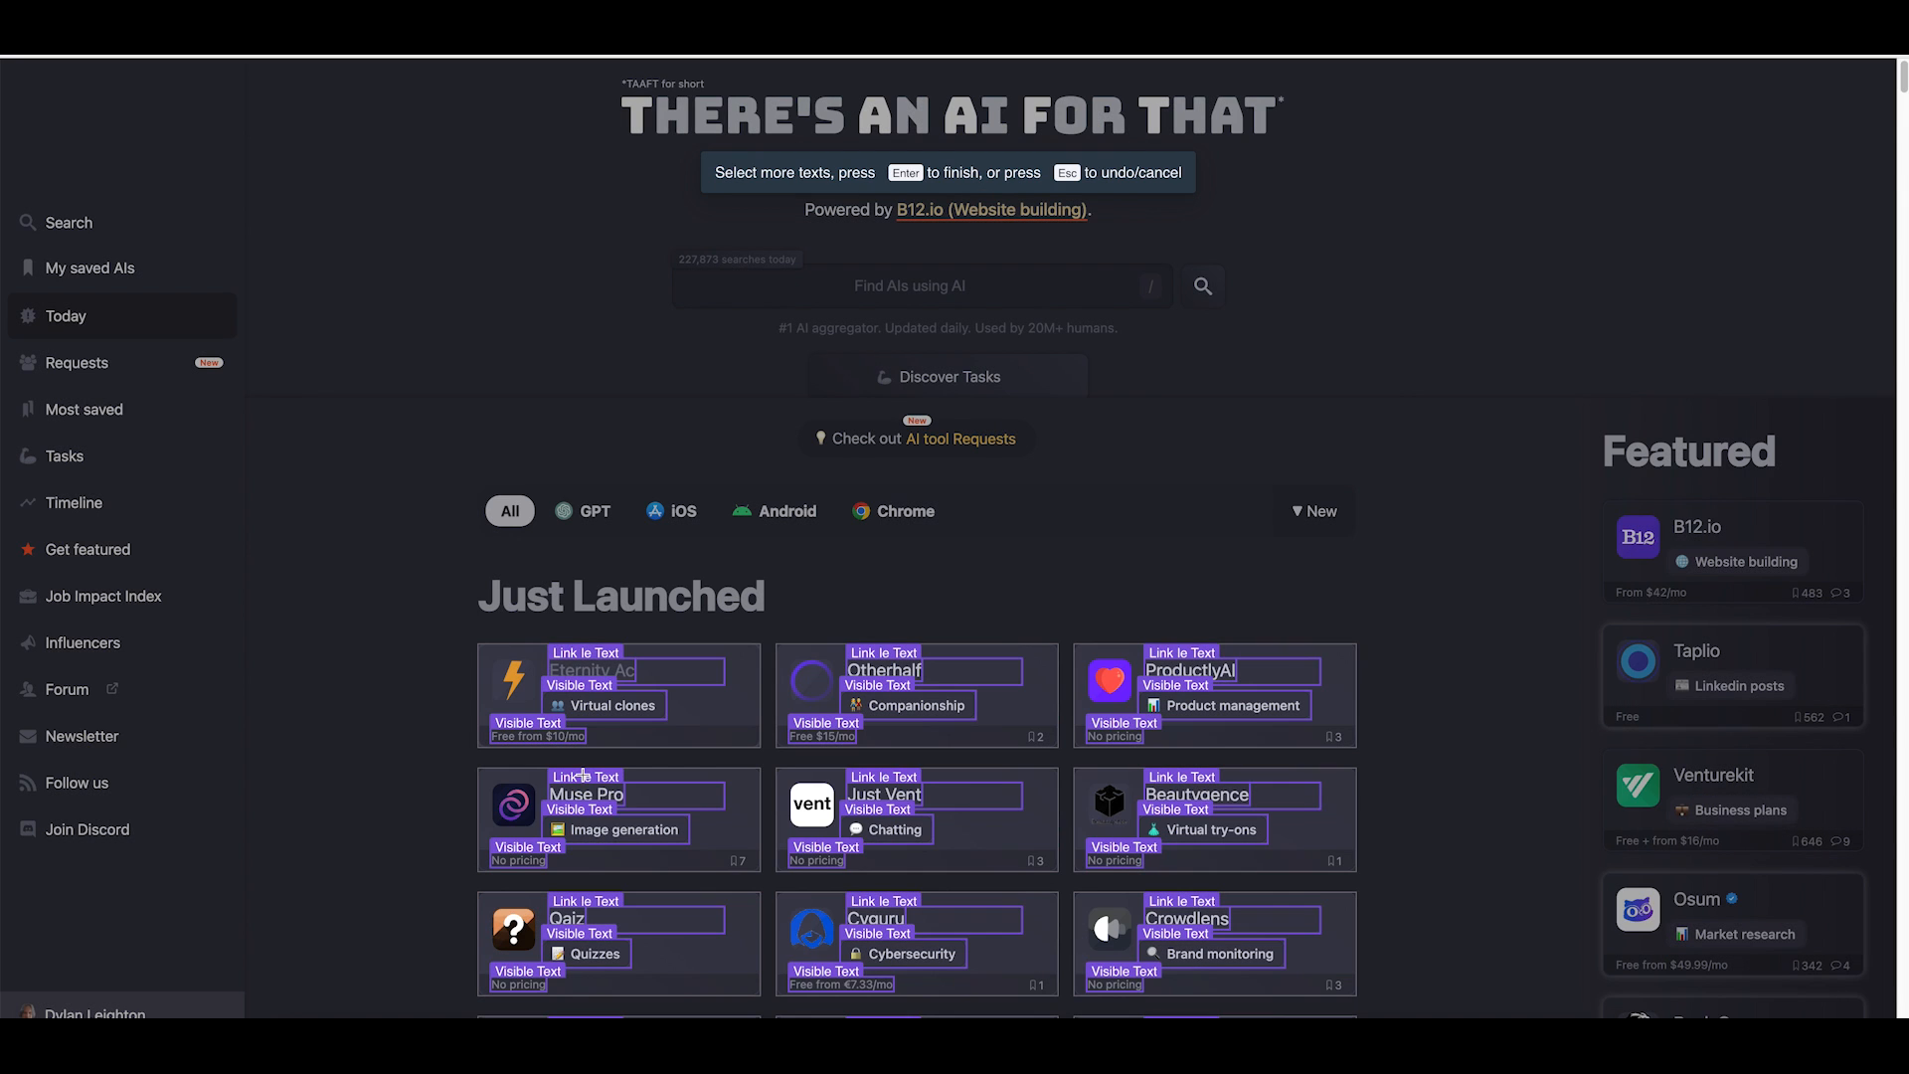
# Capture each product icon's image URL and finish selecting the list fields.
pyautogui.click(513, 684)
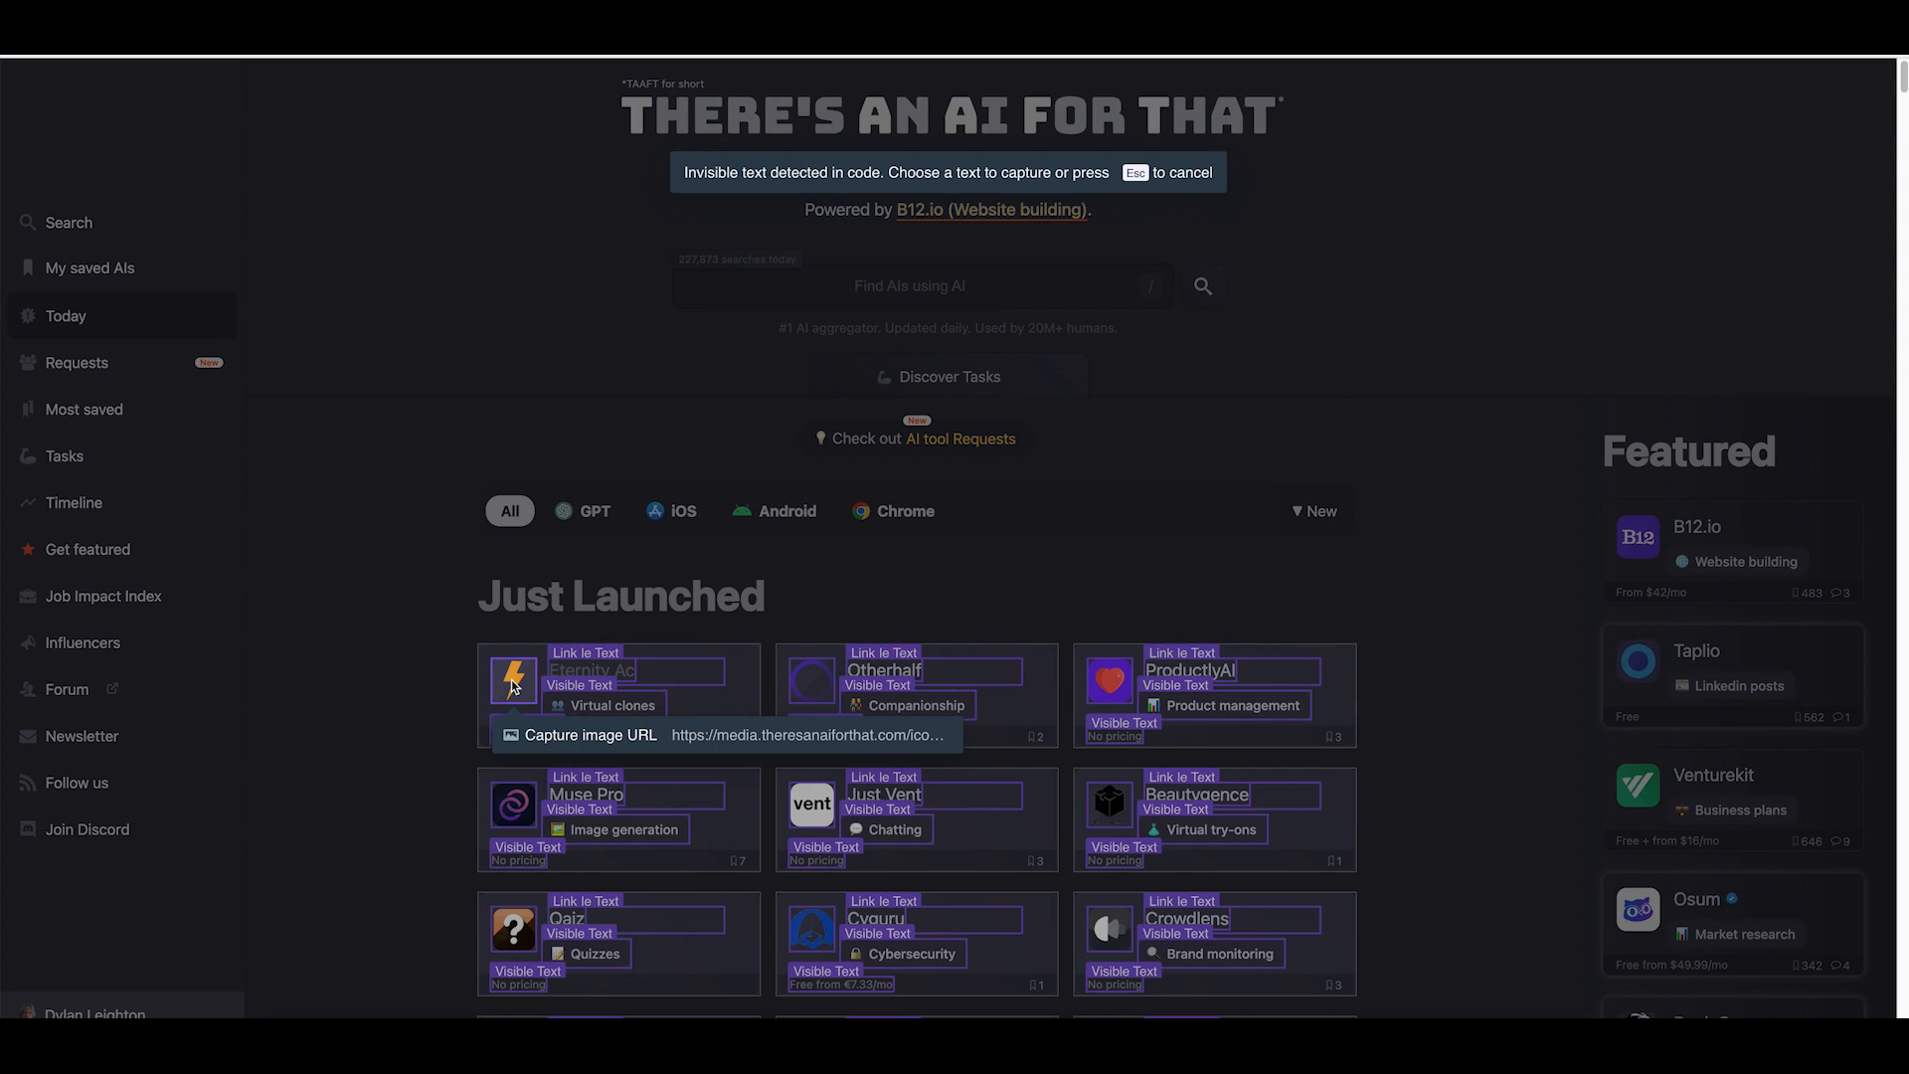
pyautogui.click(720, 736)
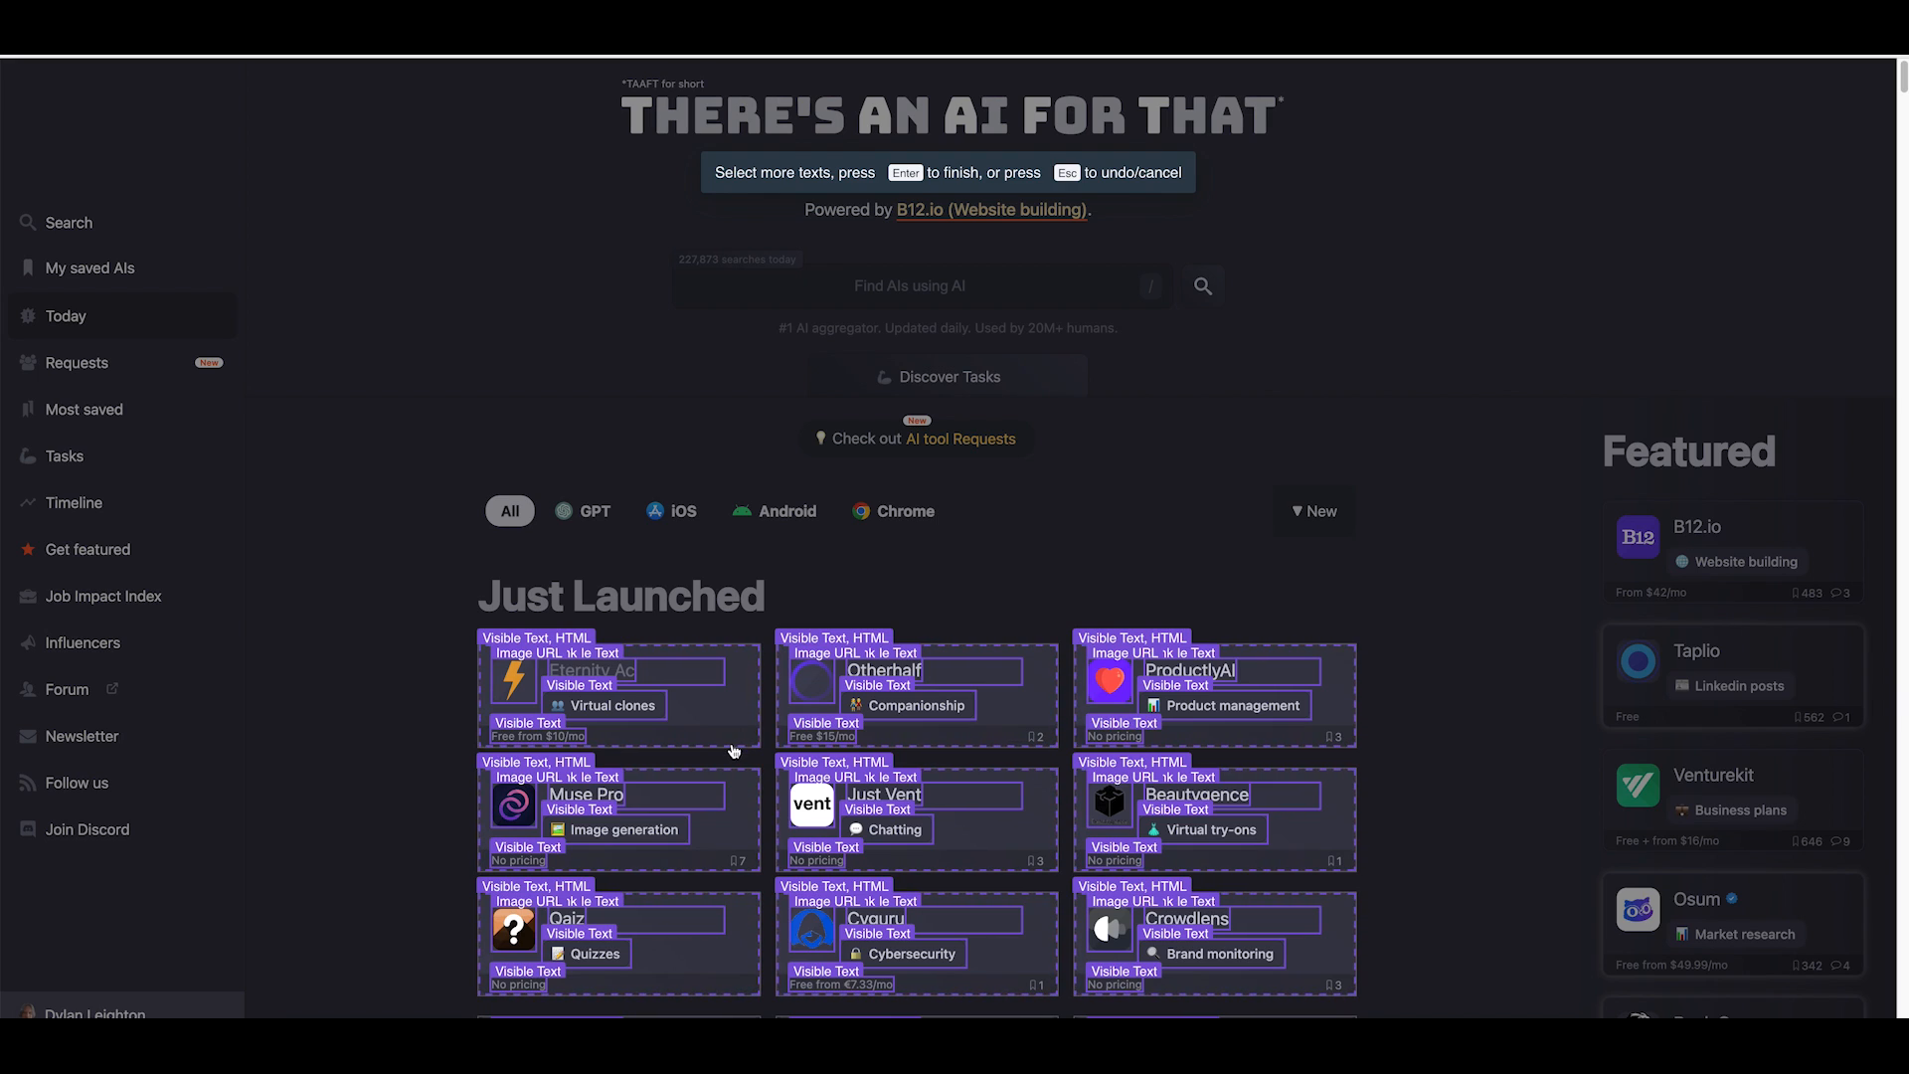
pyautogui.press('Return')
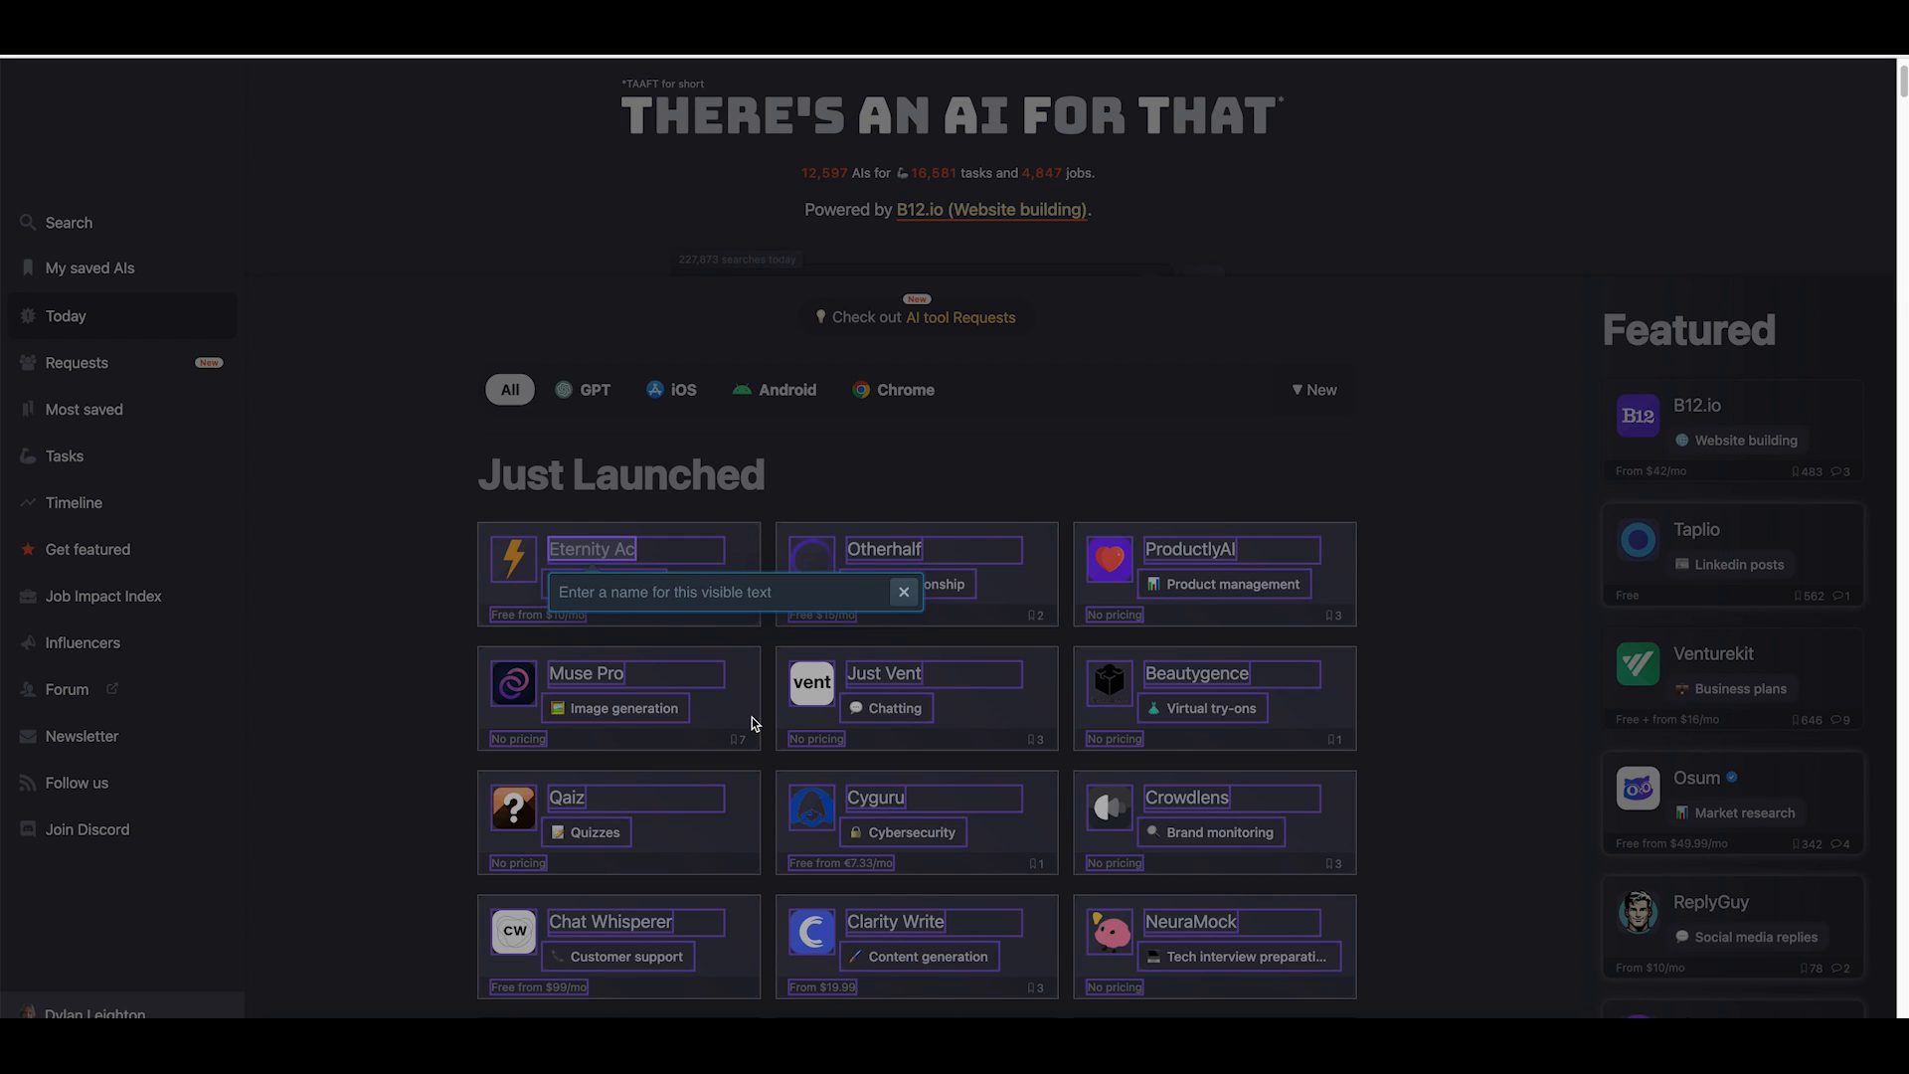
# Name the visible text field "Product Name".
pyautogui.write('Product Name')
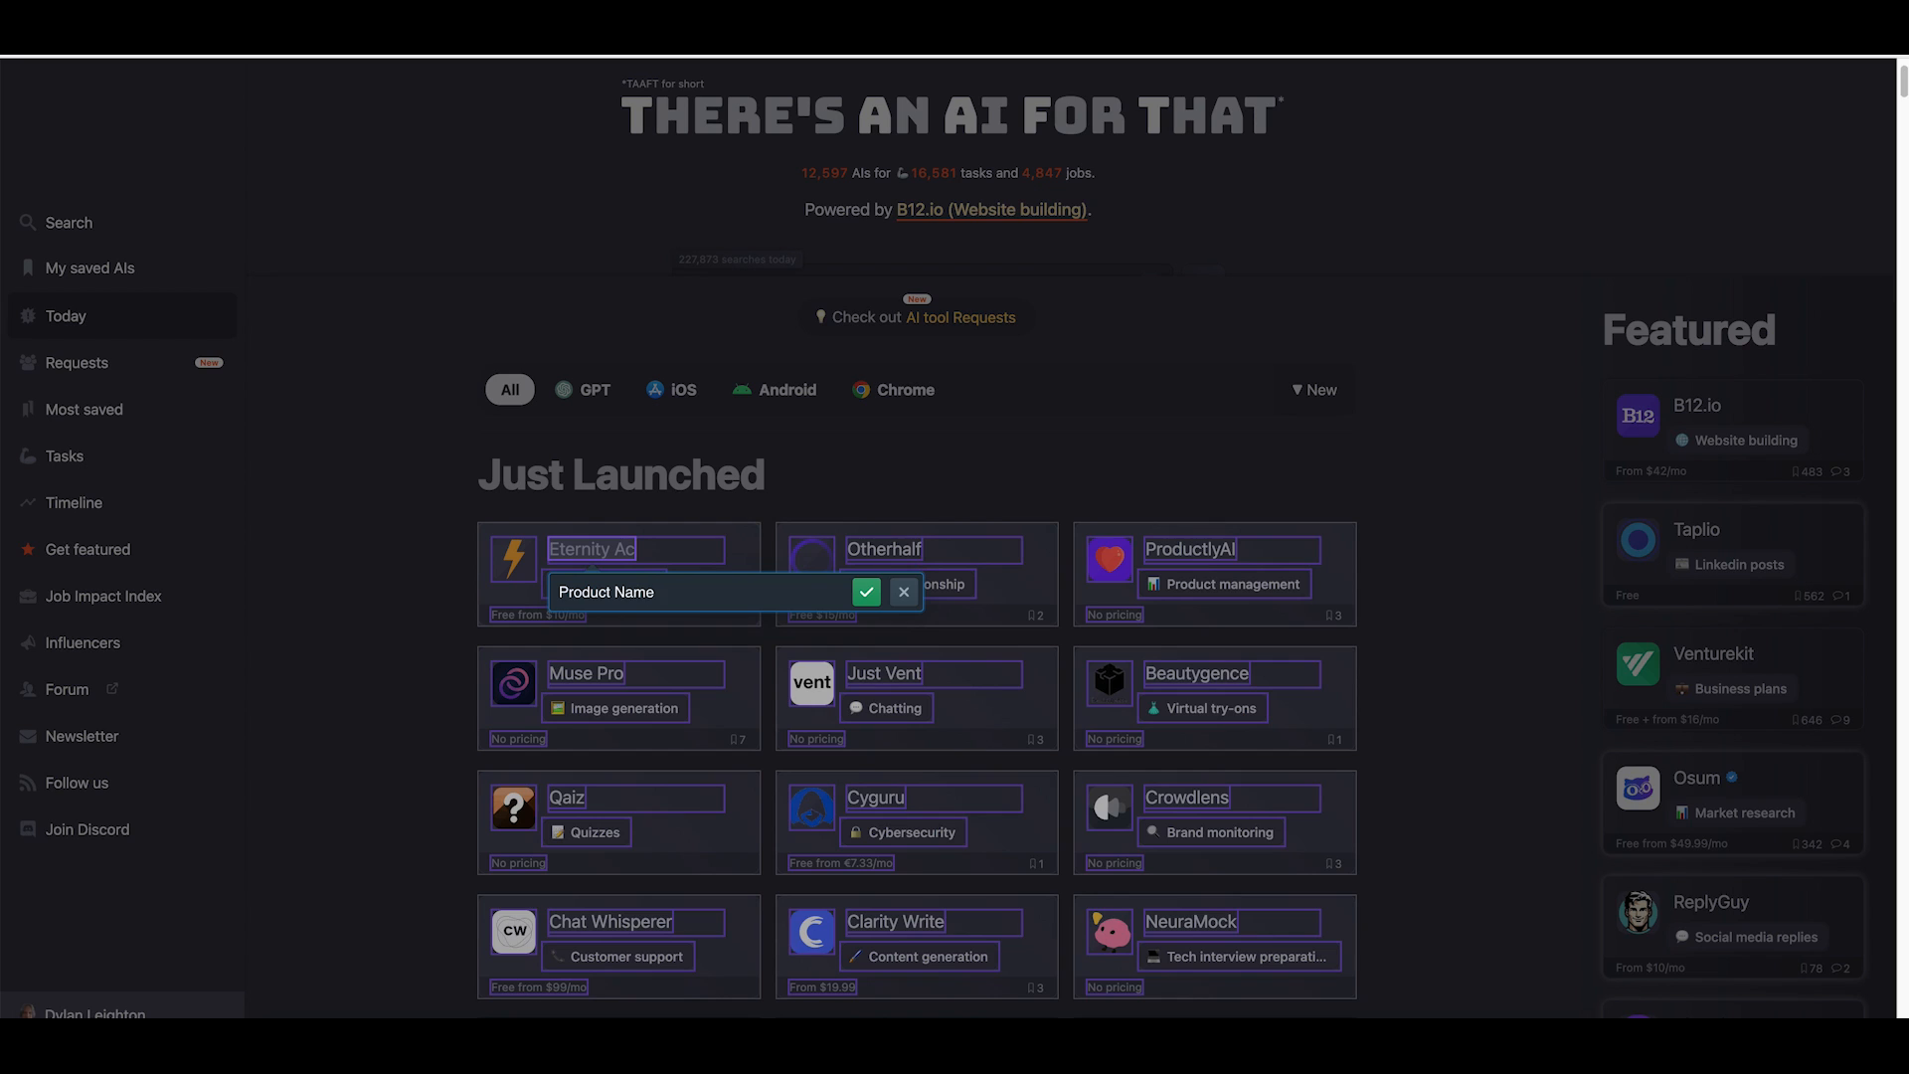
pyautogui.click(866, 592)
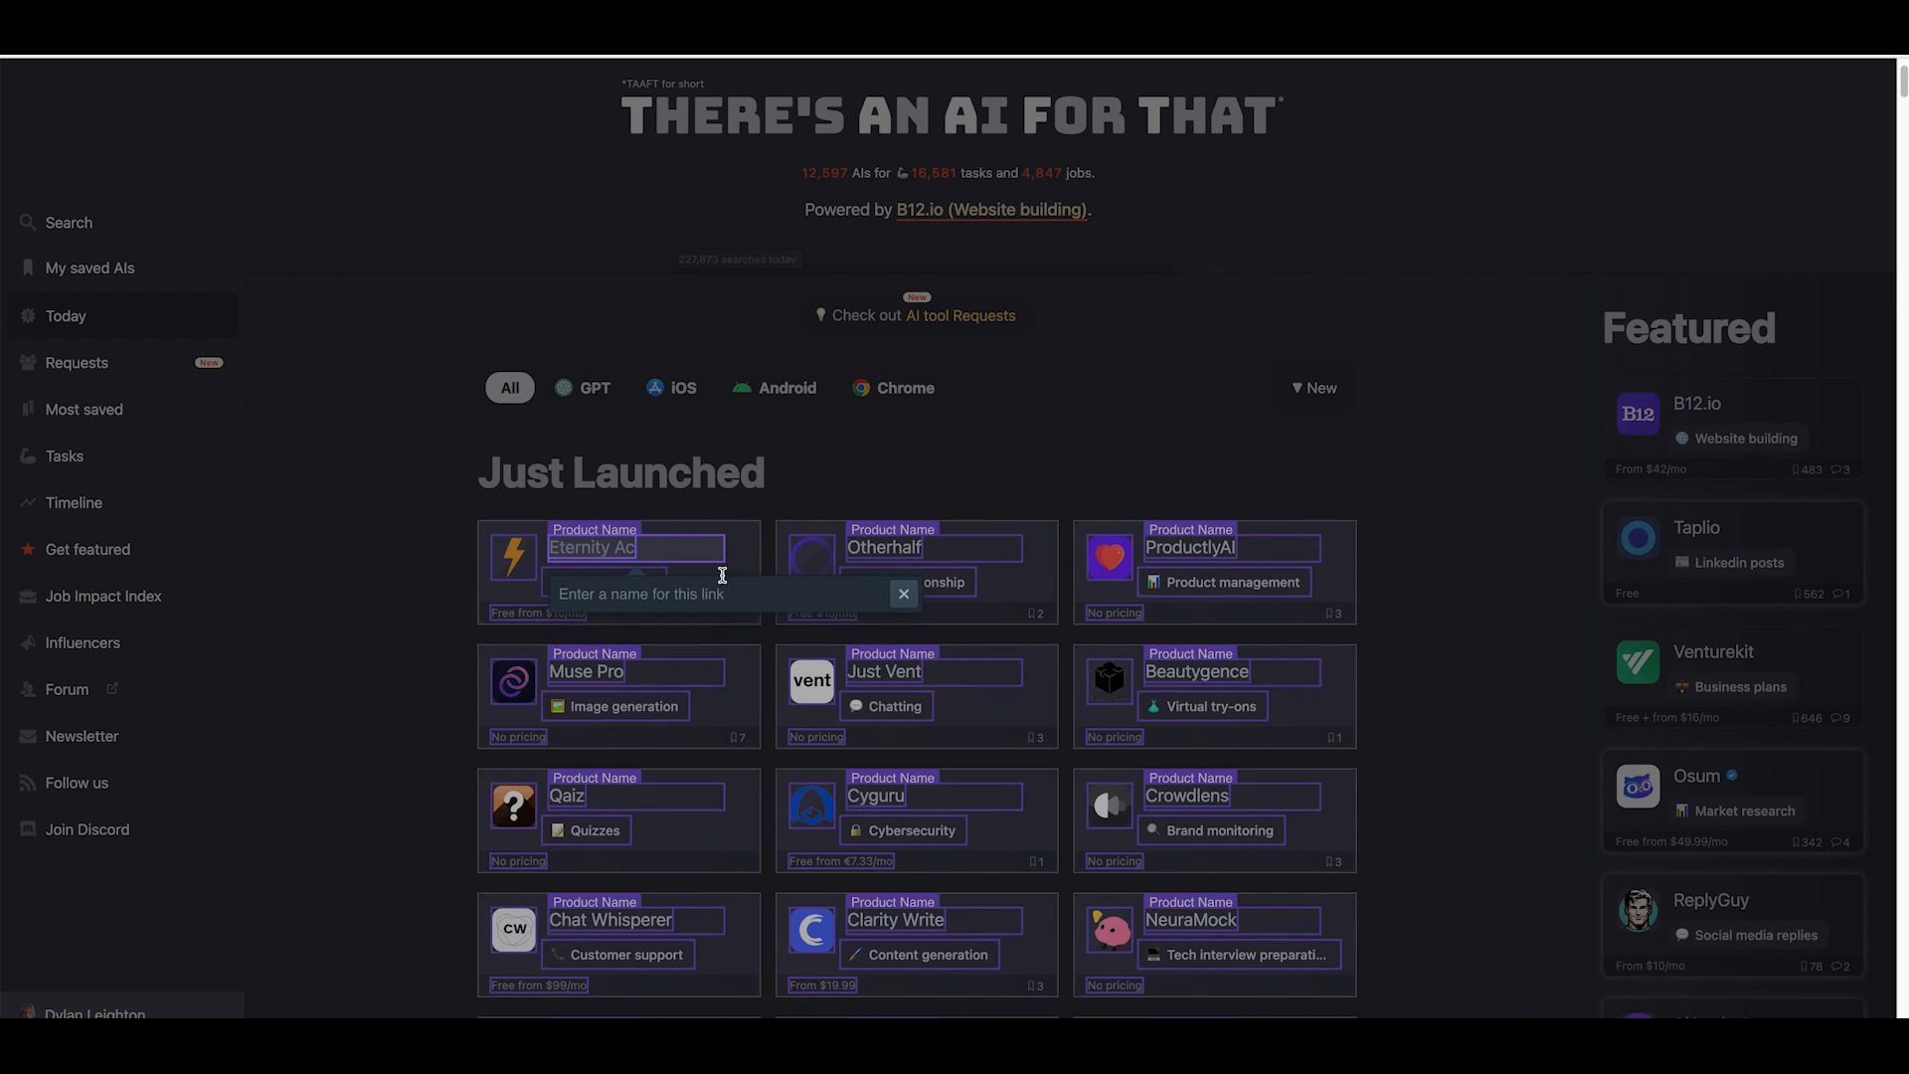
# Name the link field "url" and the category text field "Category".
pyautogui.click(607, 594)
pyautogui.write('url')
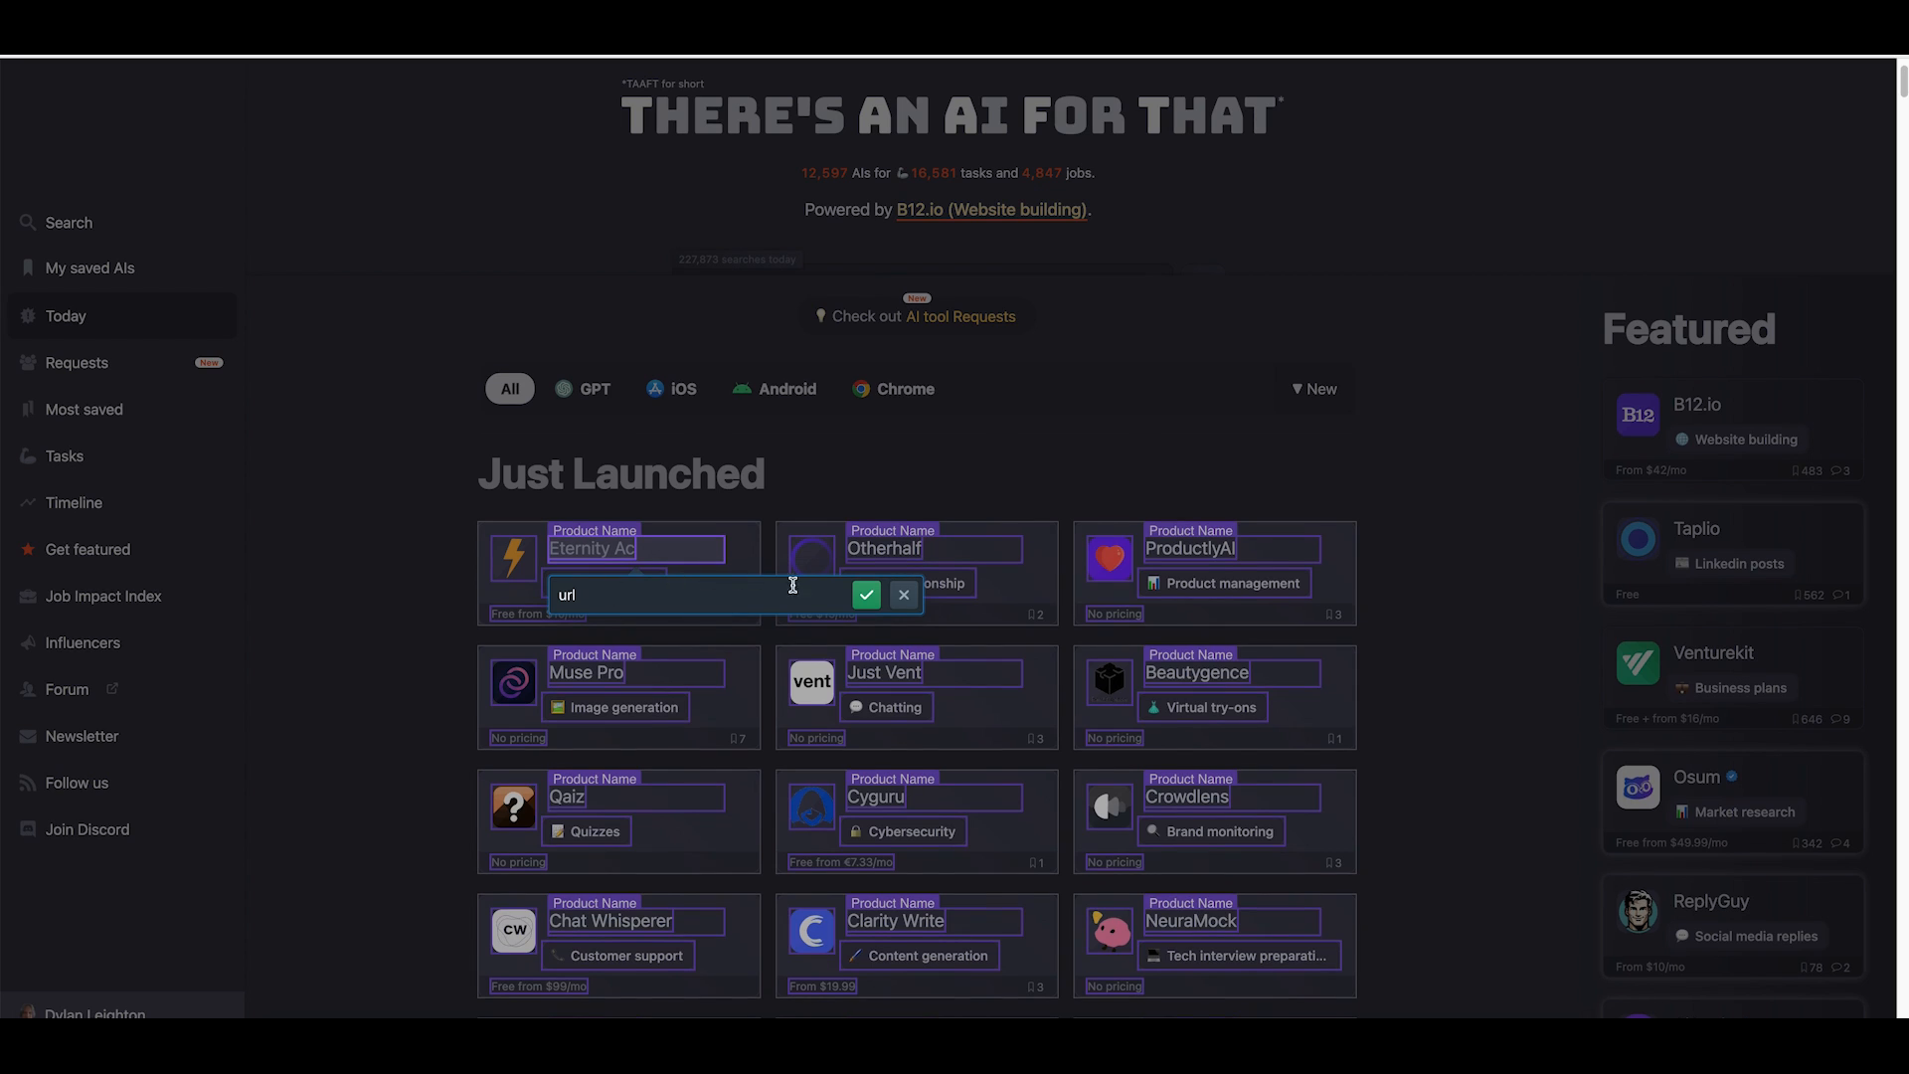
pyautogui.click(866, 593)
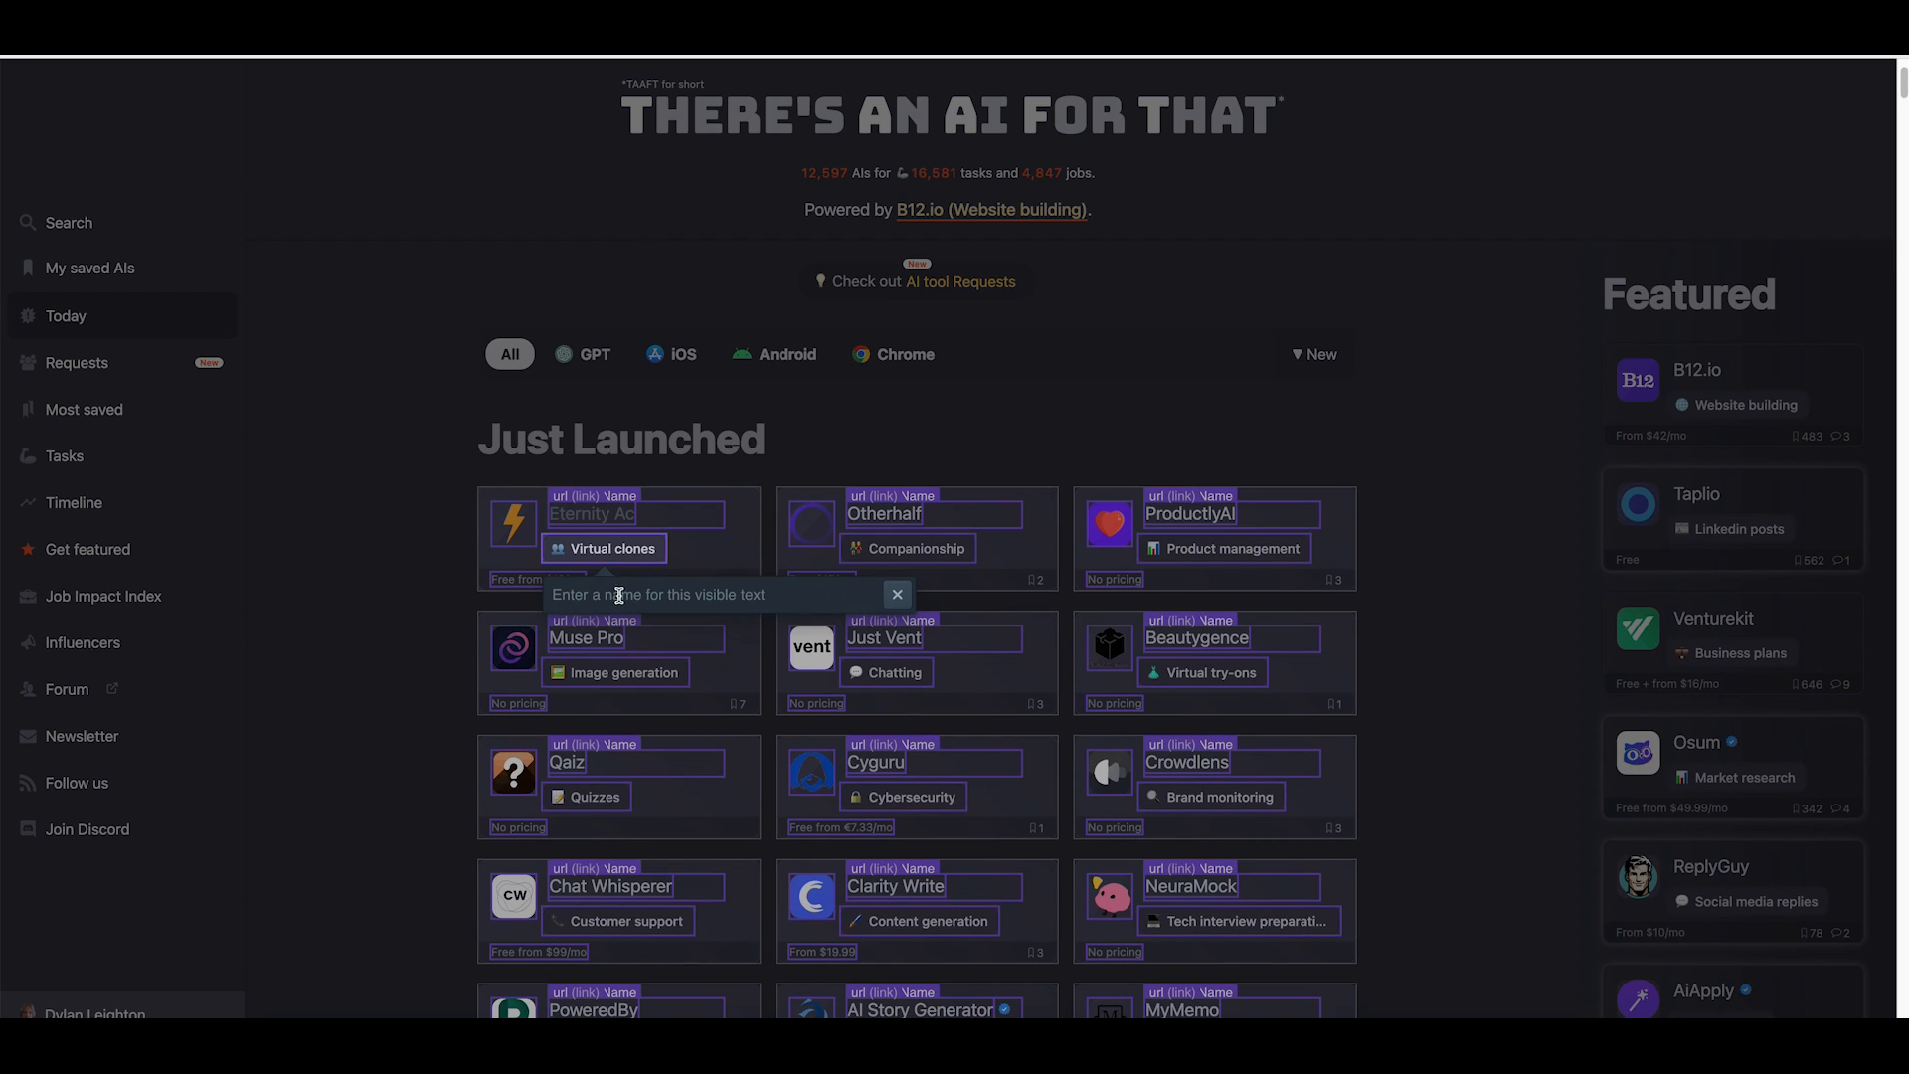
pyautogui.click(619, 595)
pyautogui.write('Cater')
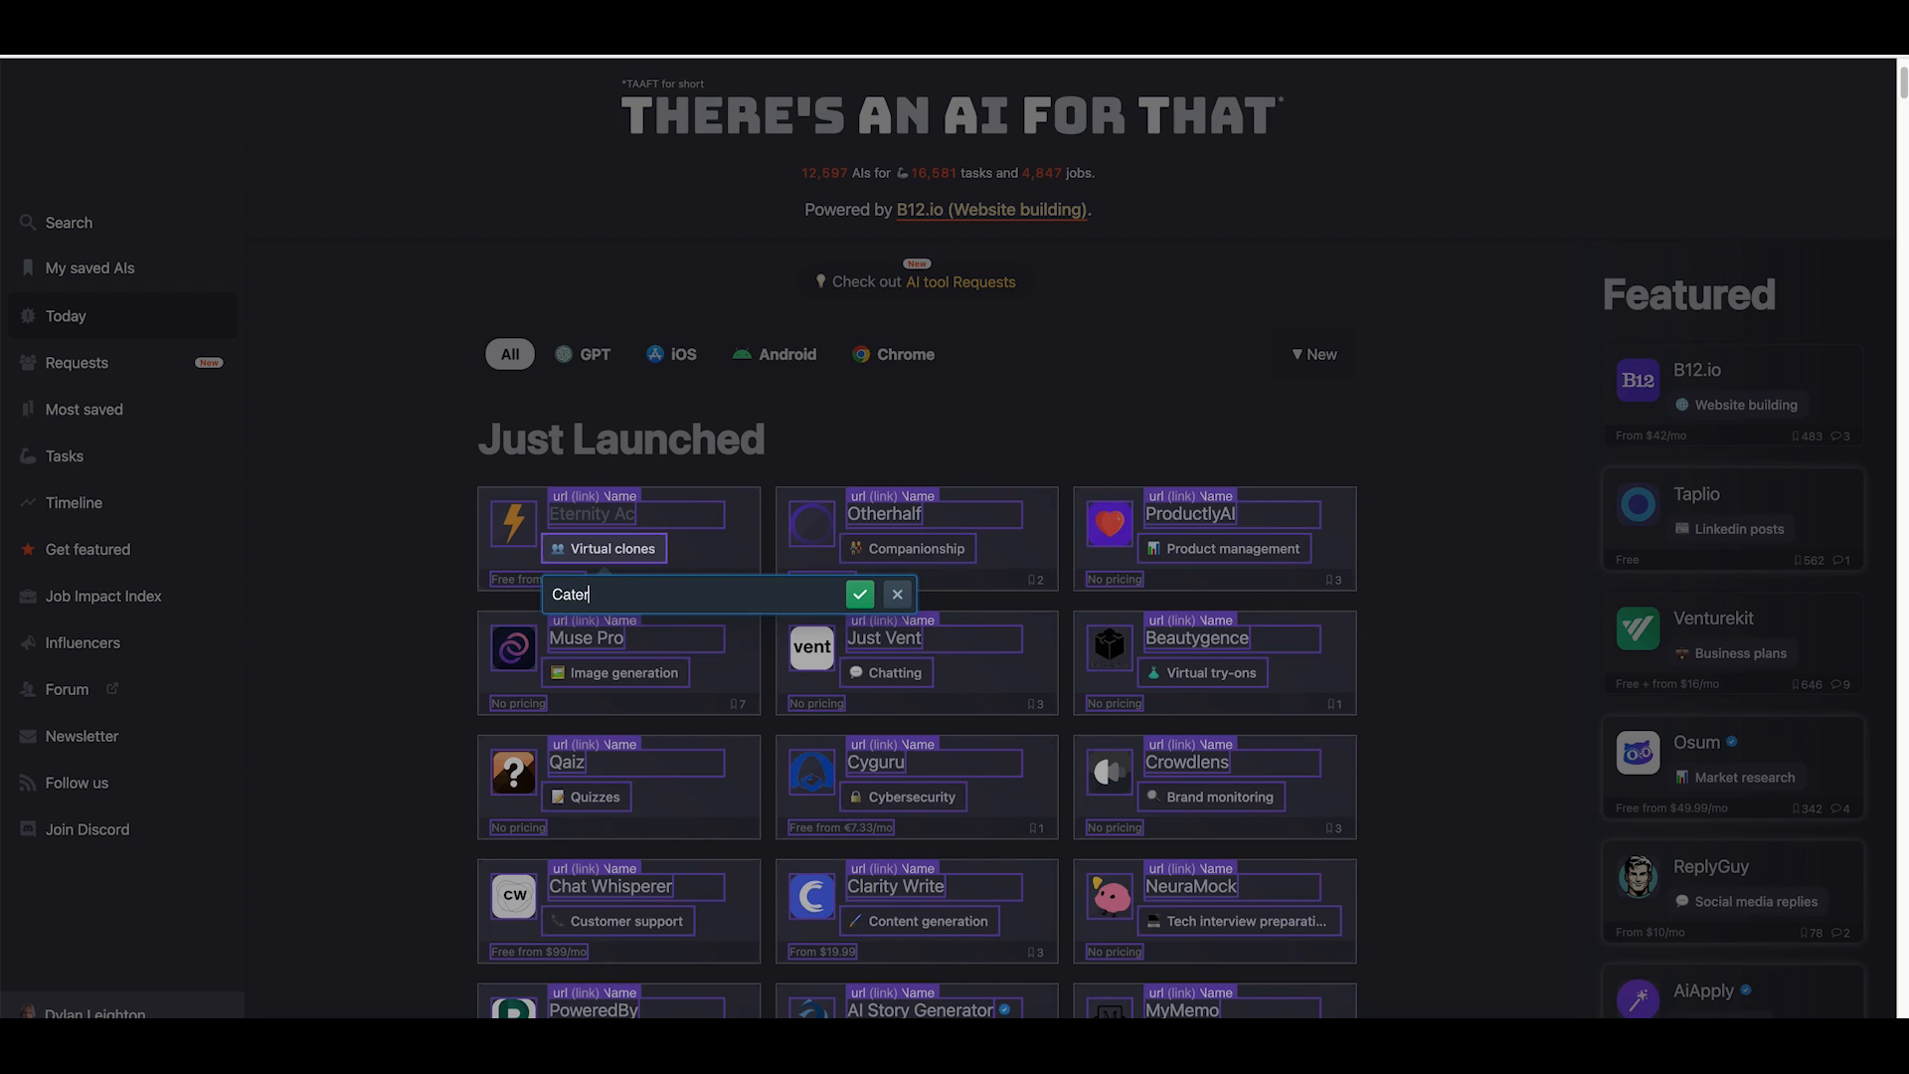
pyautogui.write('gory')
pyautogui.click(861, 594)
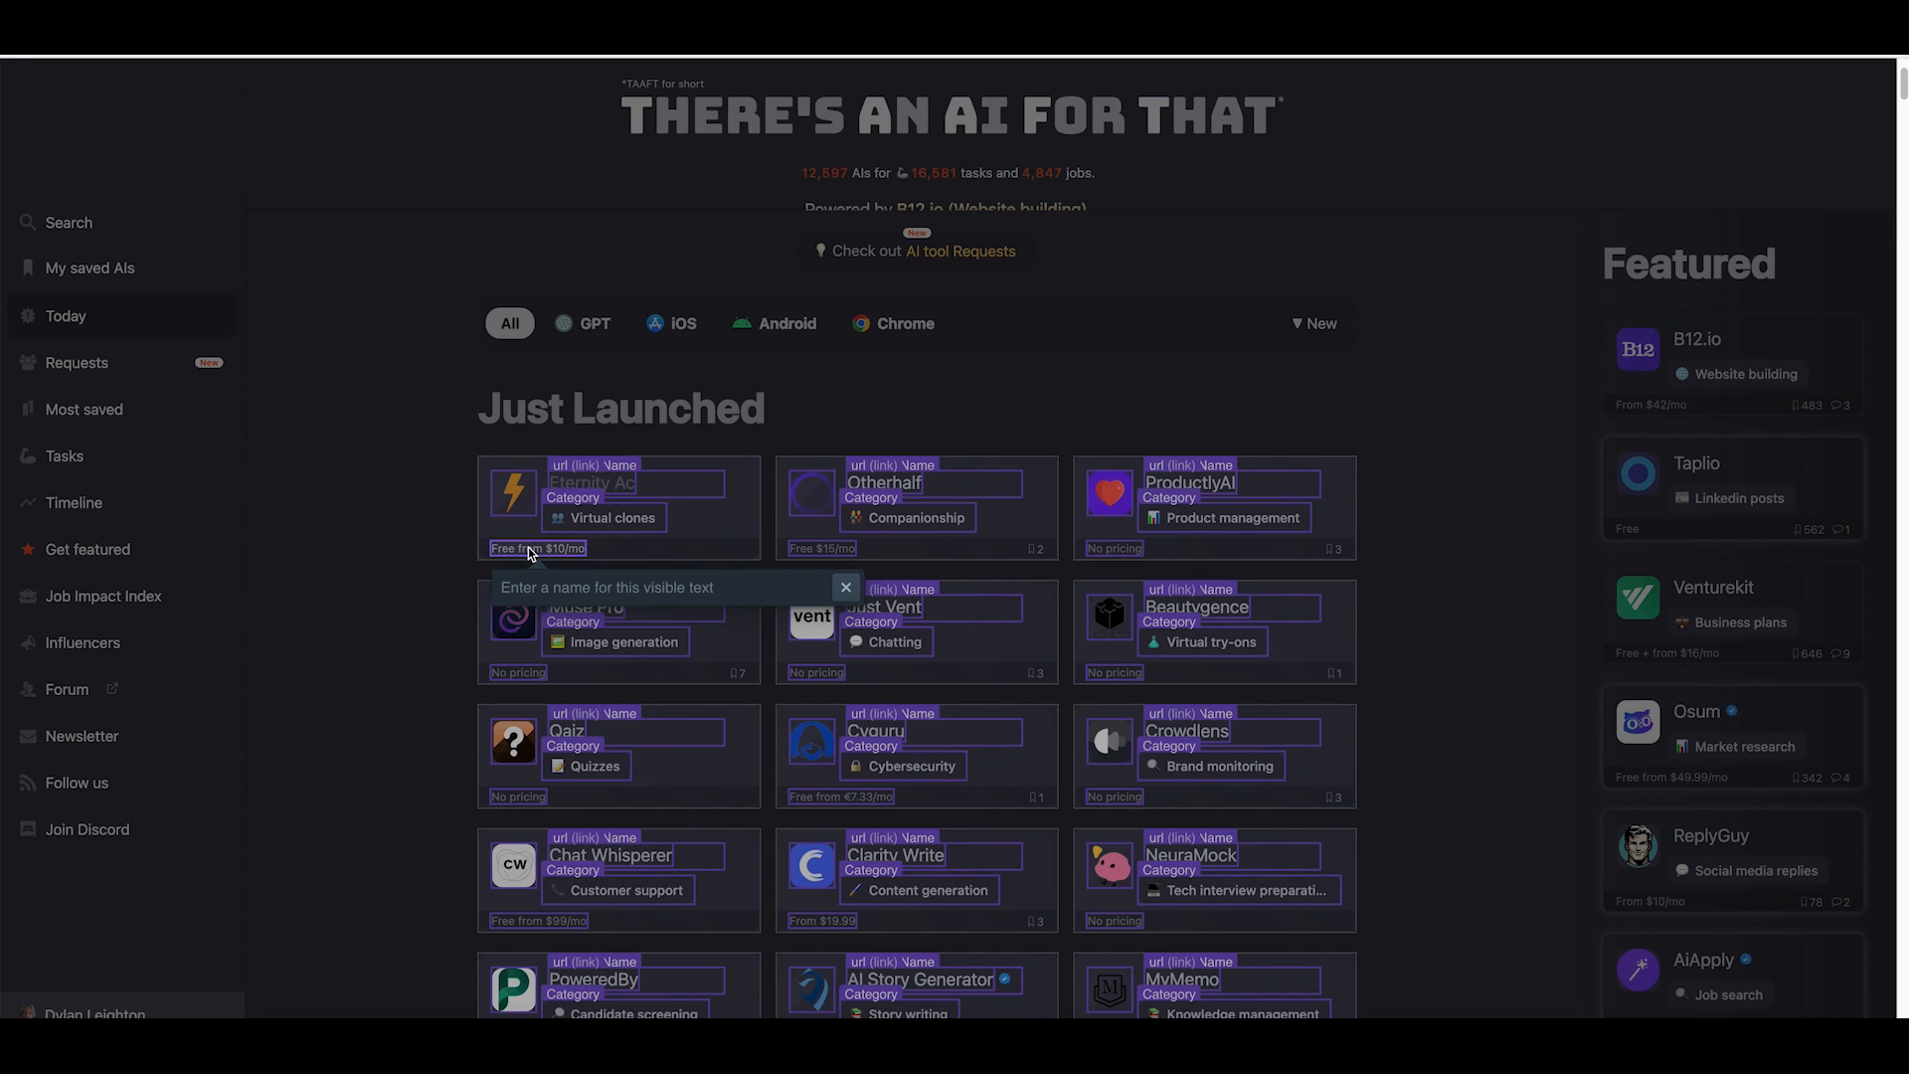
# Name the pricing text field "Pricing" and the icon image field "Logo URL".
pyautogui.click(544, 586)
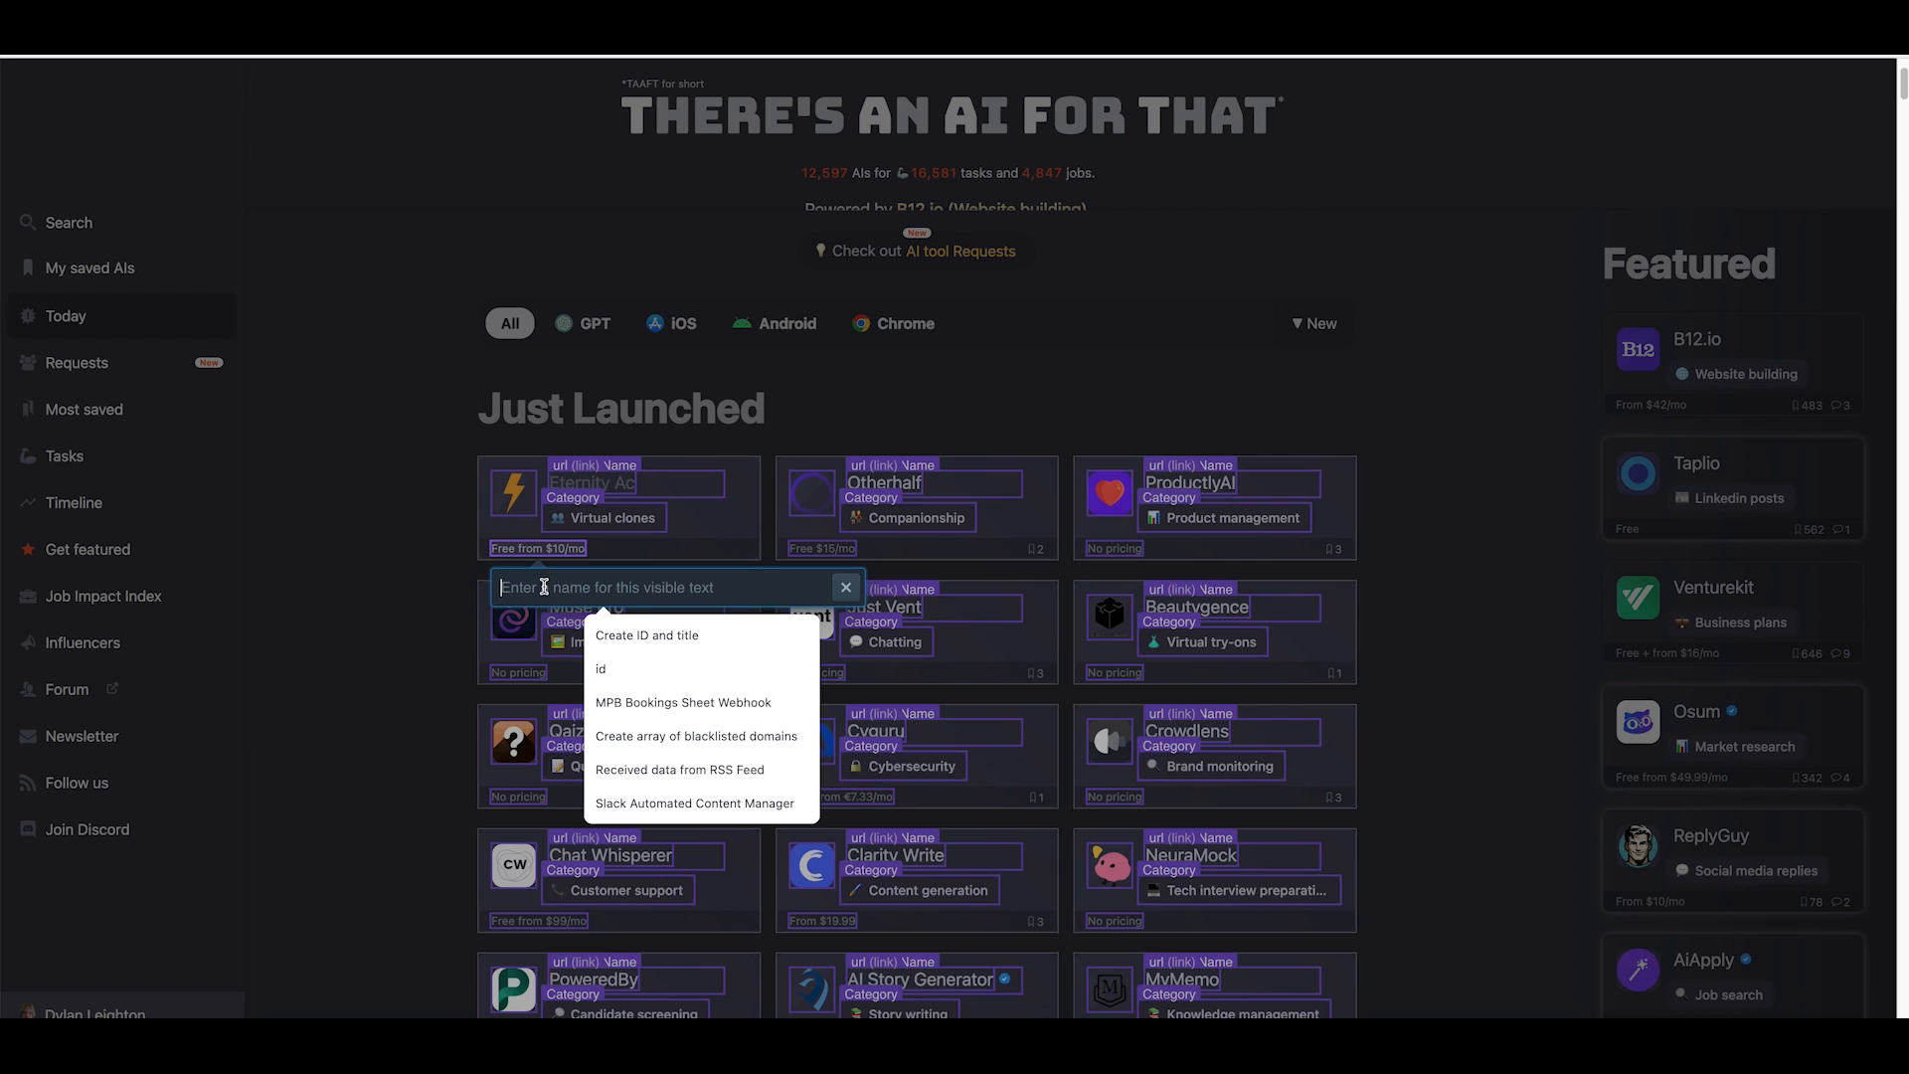
pyautogui.write('Pricing')
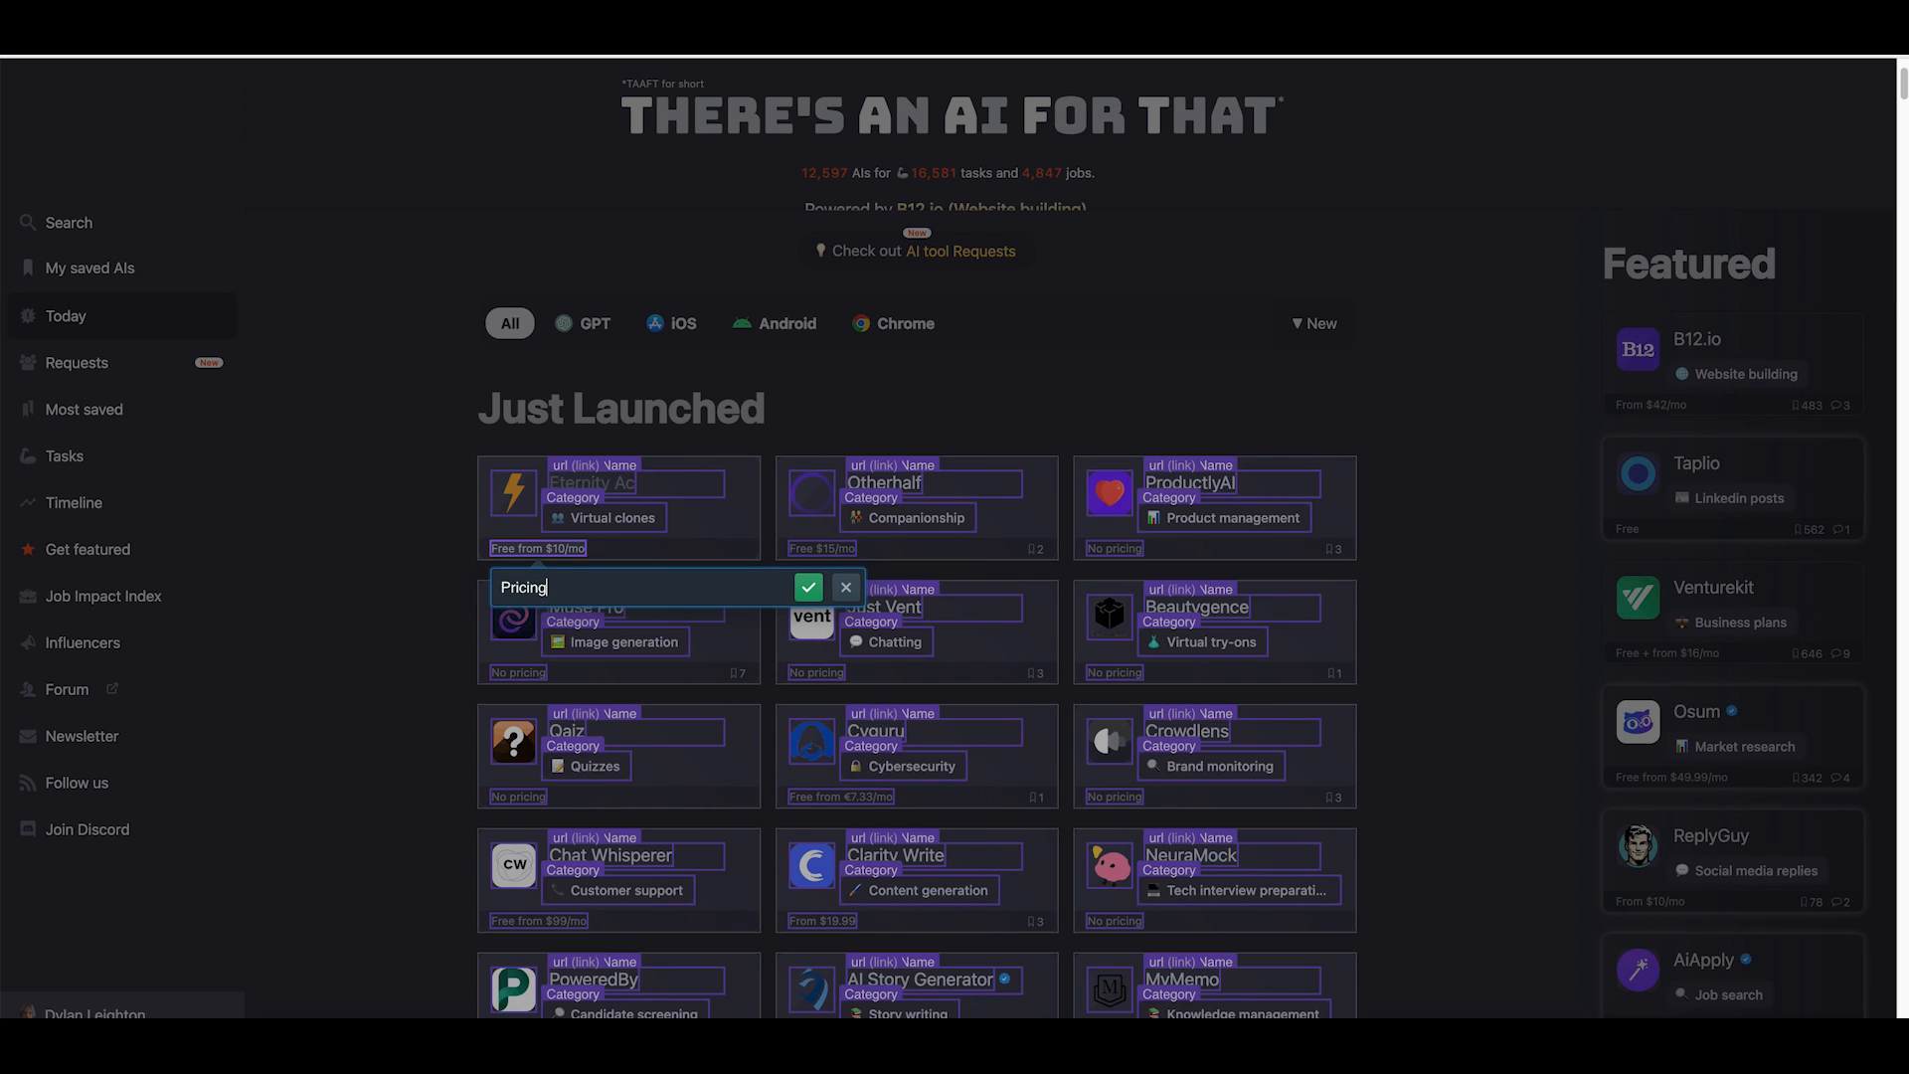
pyautogui.click(808, 587)
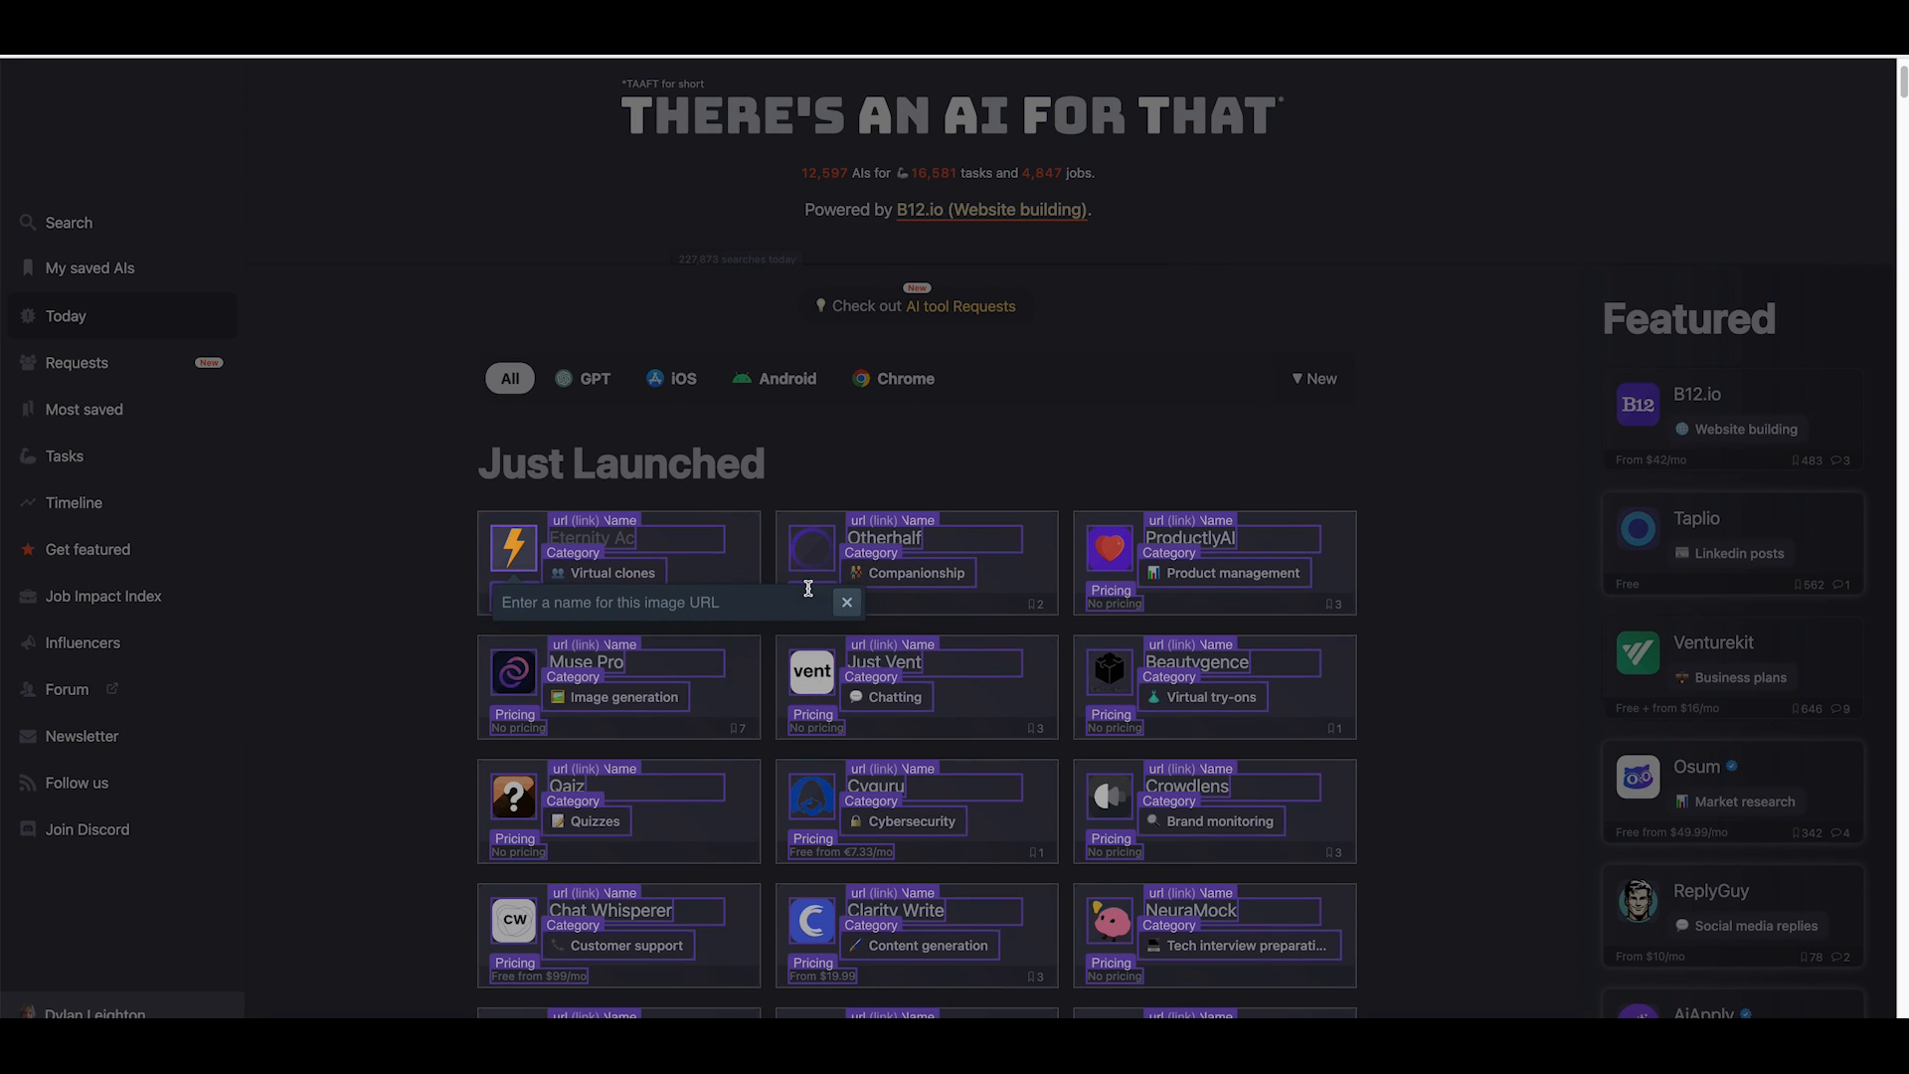
pyautogui.click(547, 606)
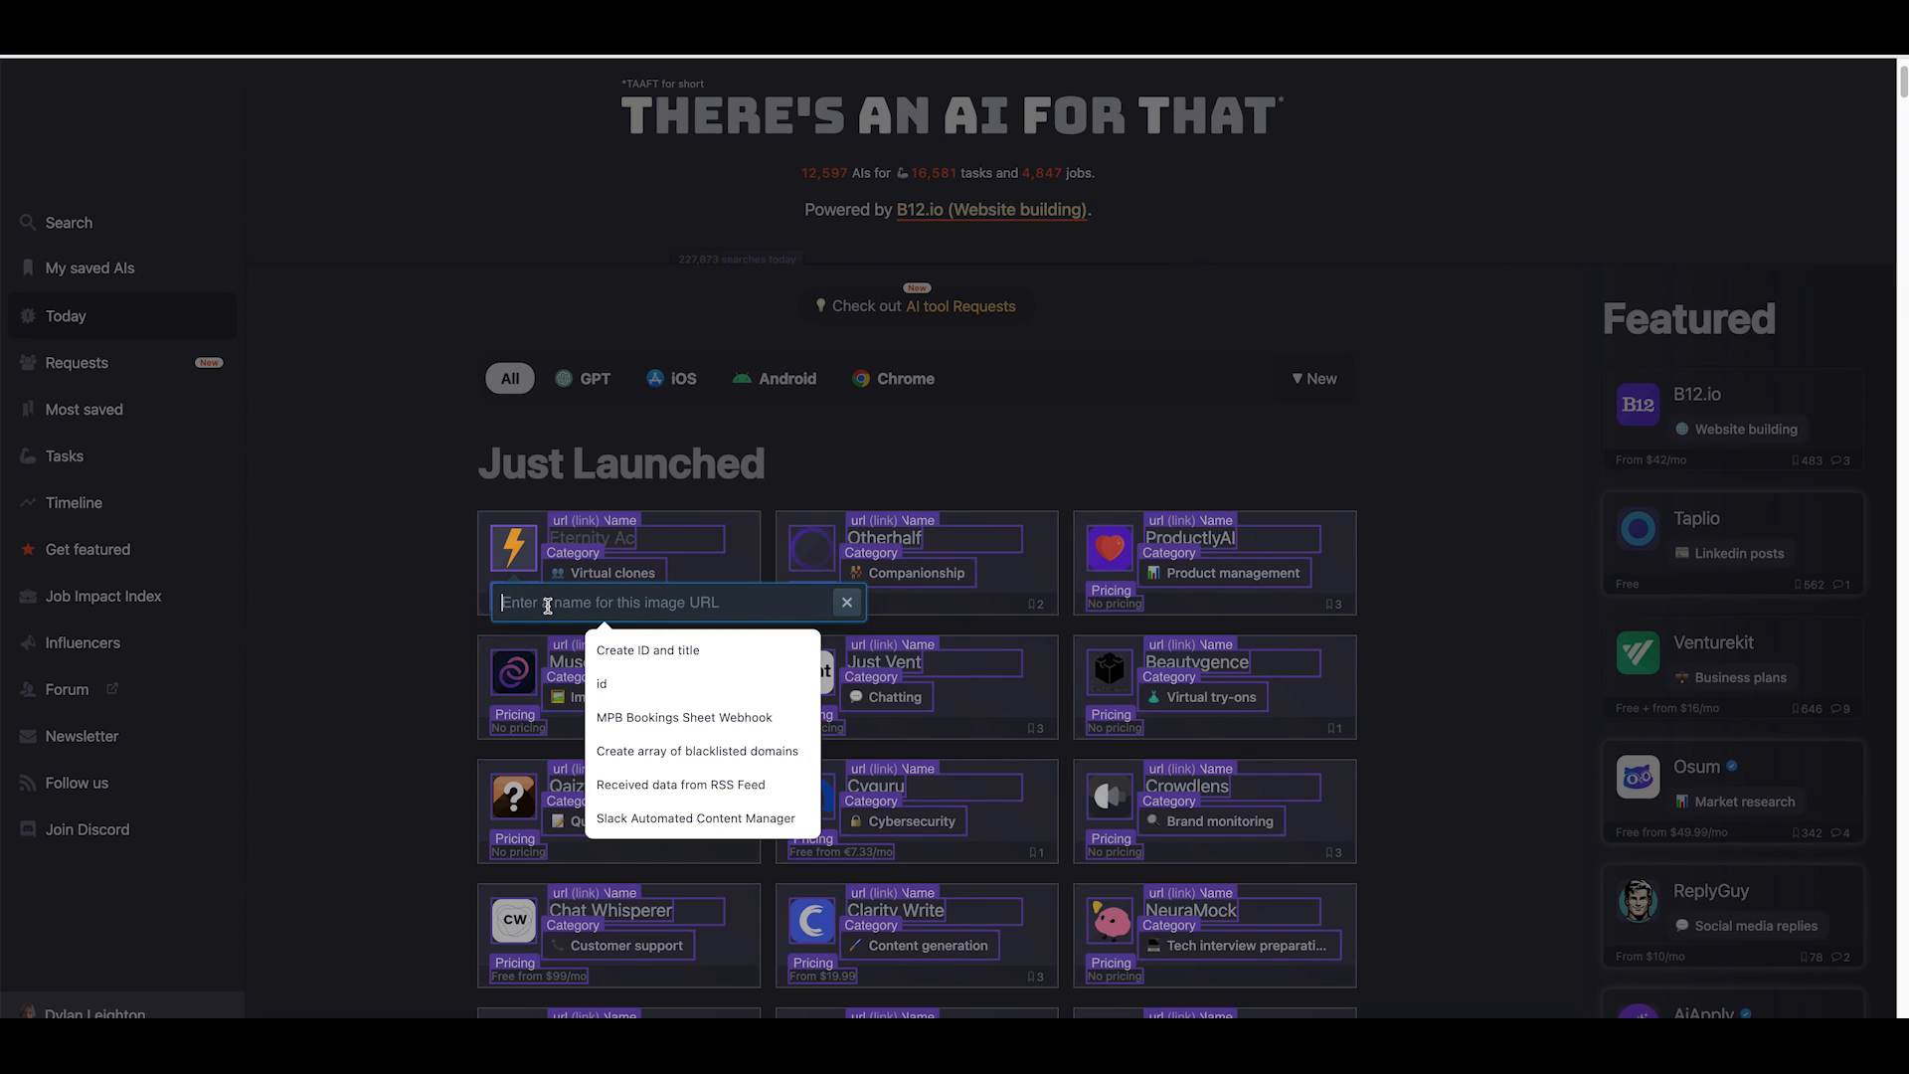
pyautogui.write('Logo URL')
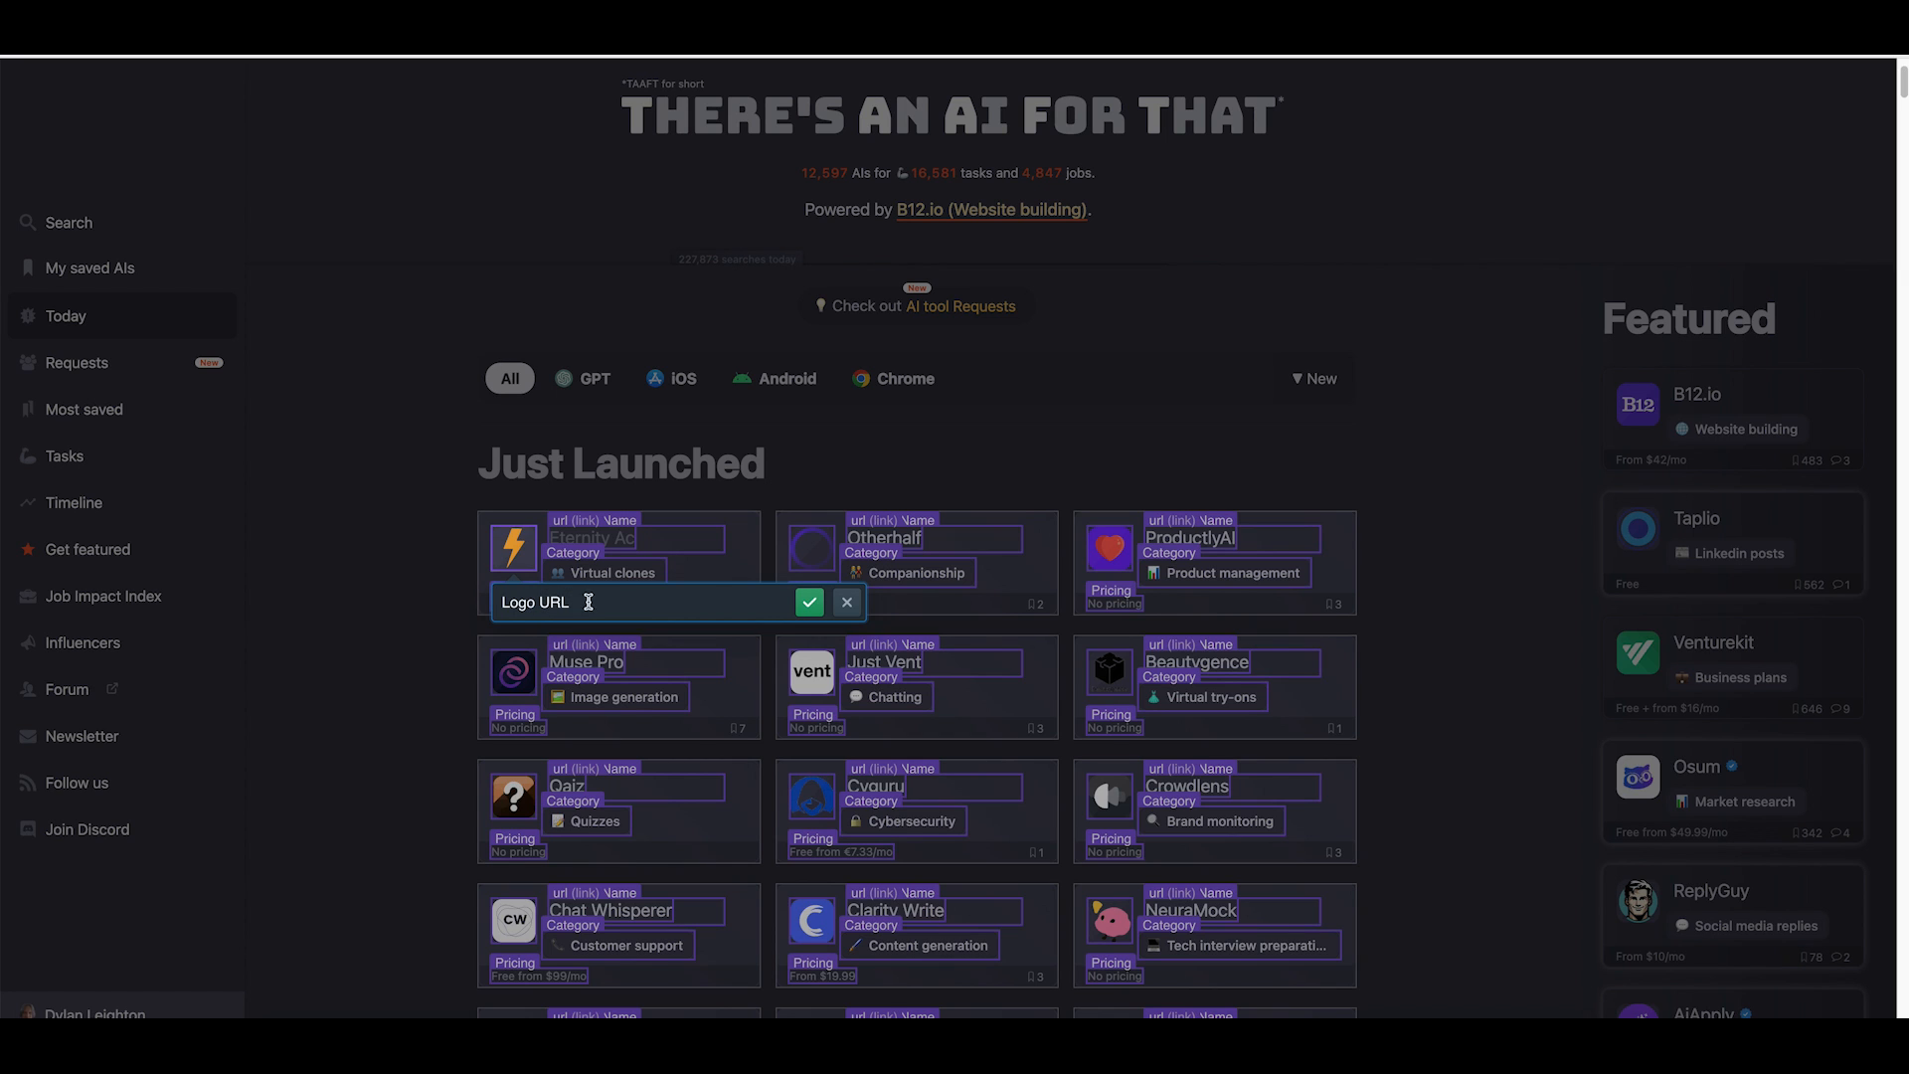
pyautogui.click(809, 604)
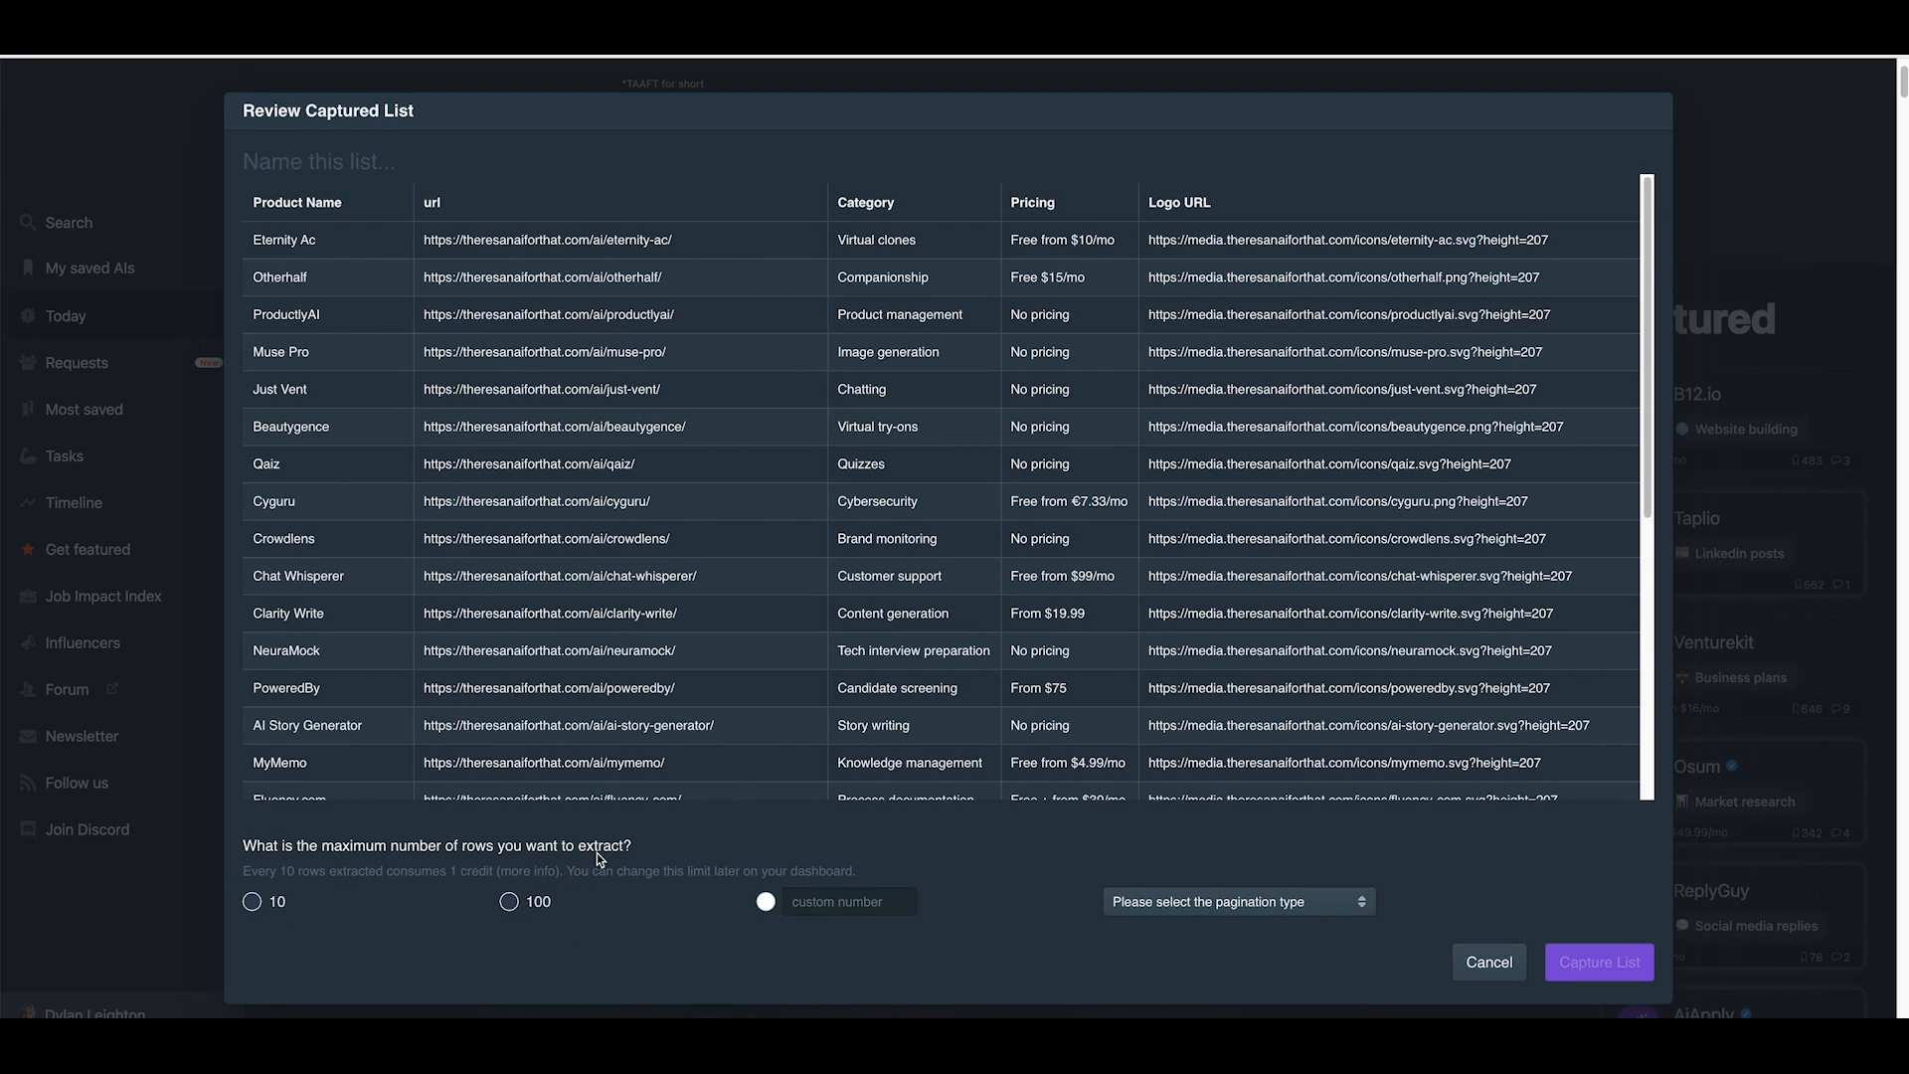
# Limit extraction to 10 rows, name the list "Captured AI Products" and capture it.
pyautogui.click(254, 903)
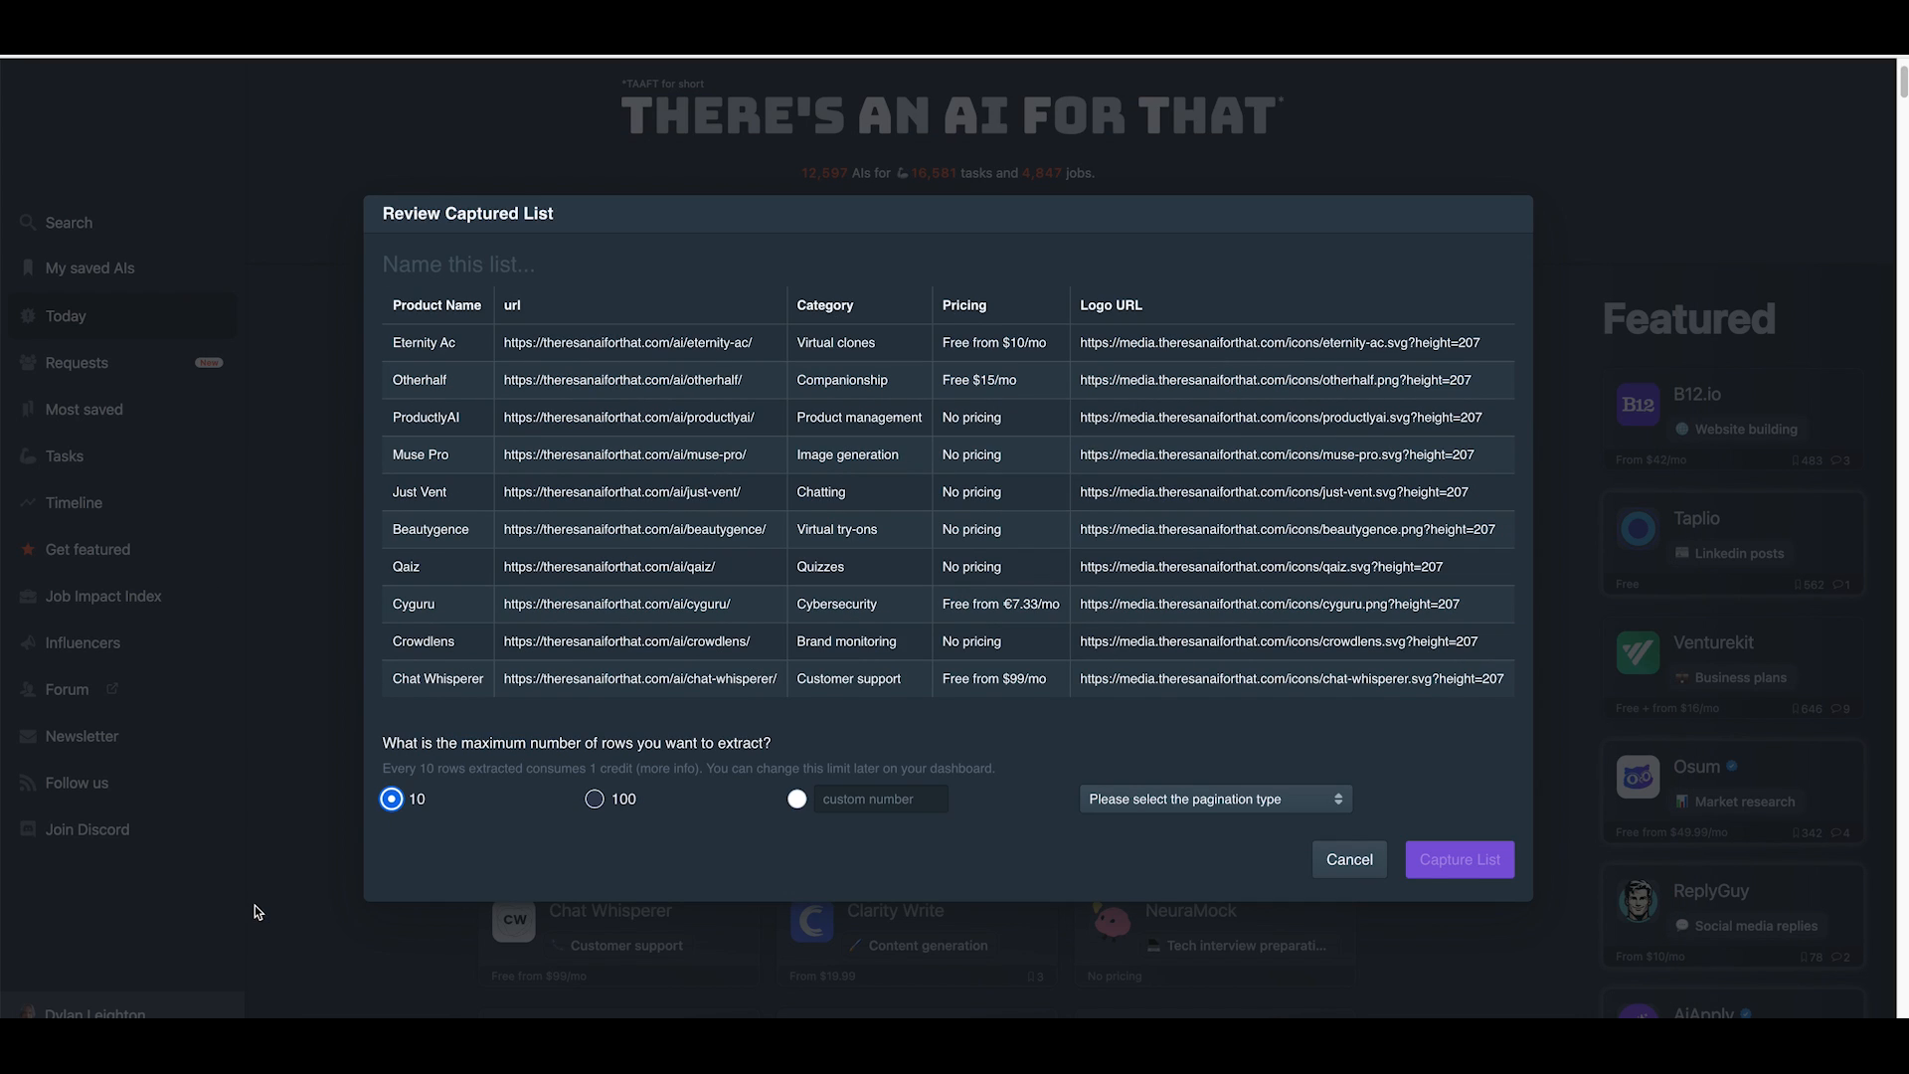
pyautogui.click(409, 267)
pyautogui.click(398, 266)
pyautogui.write('Captured AI Products')
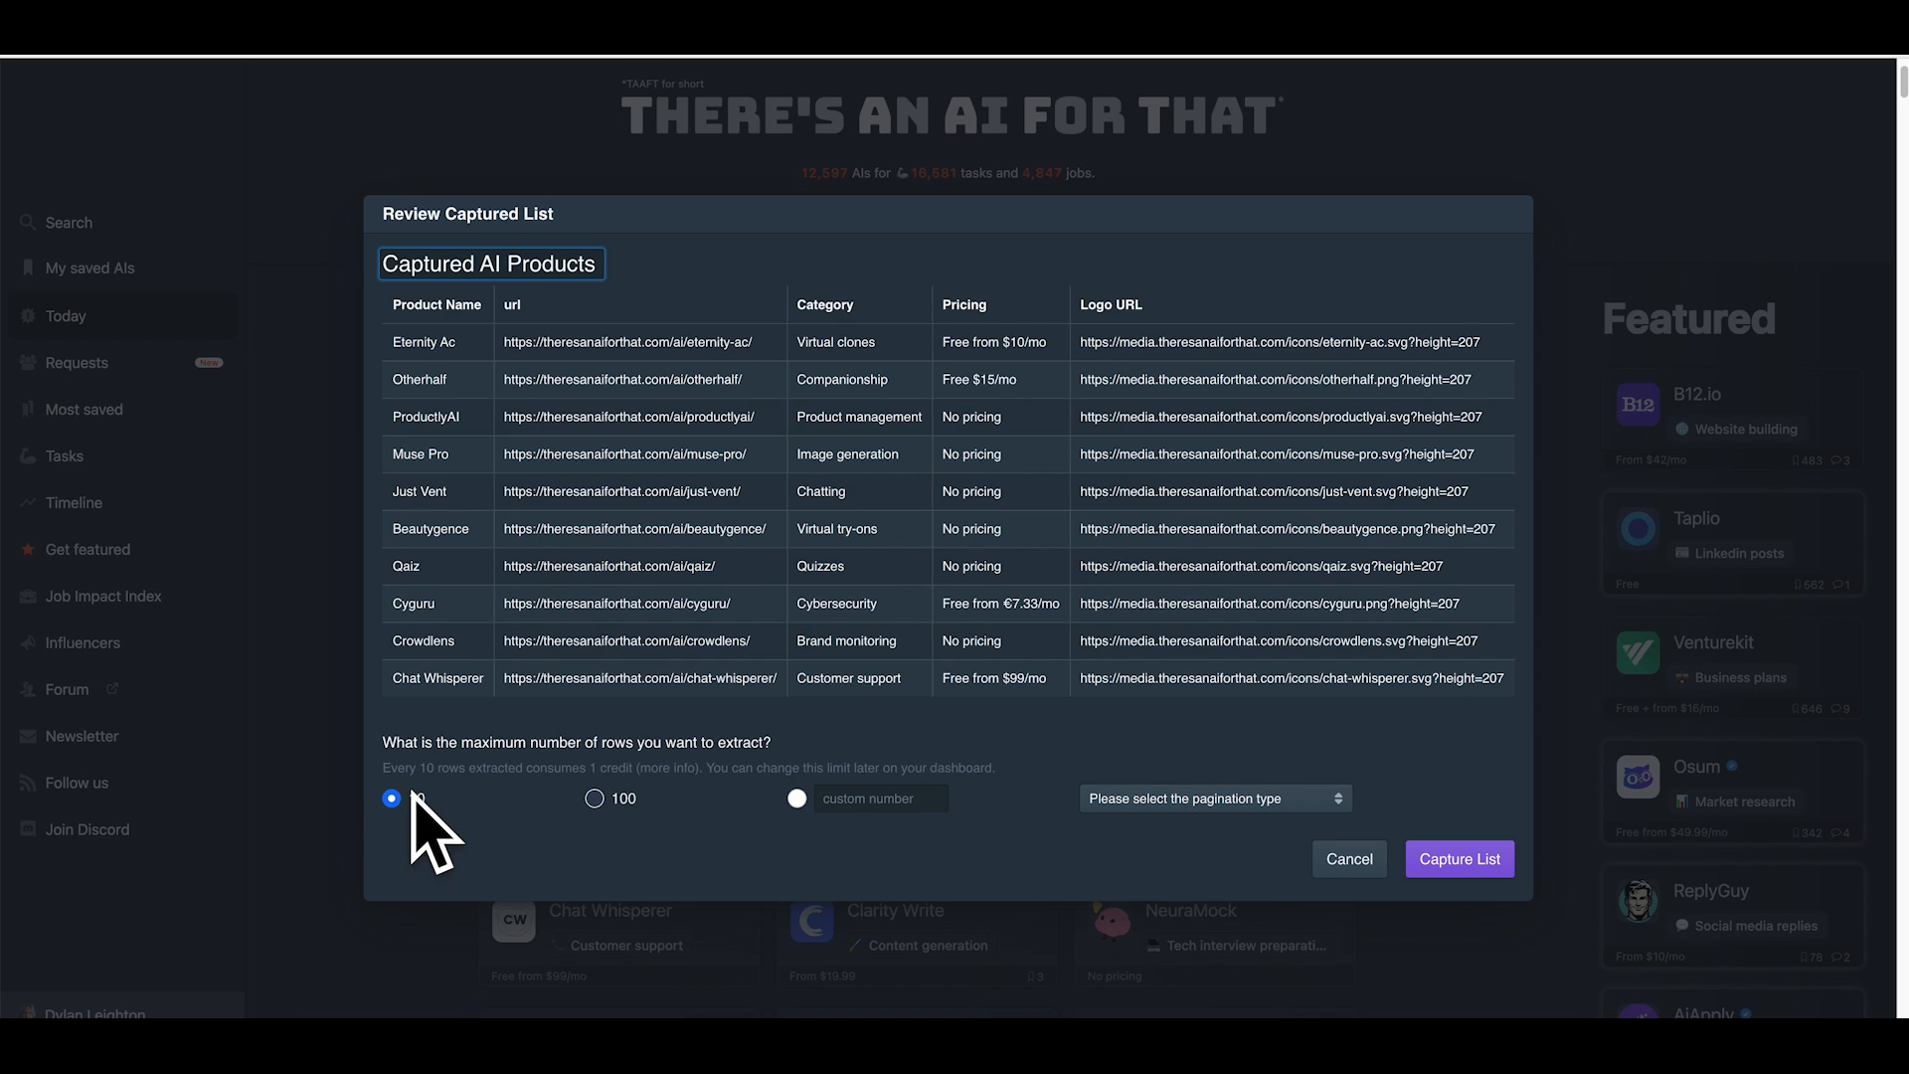
pyautogui.click(1446, 862)
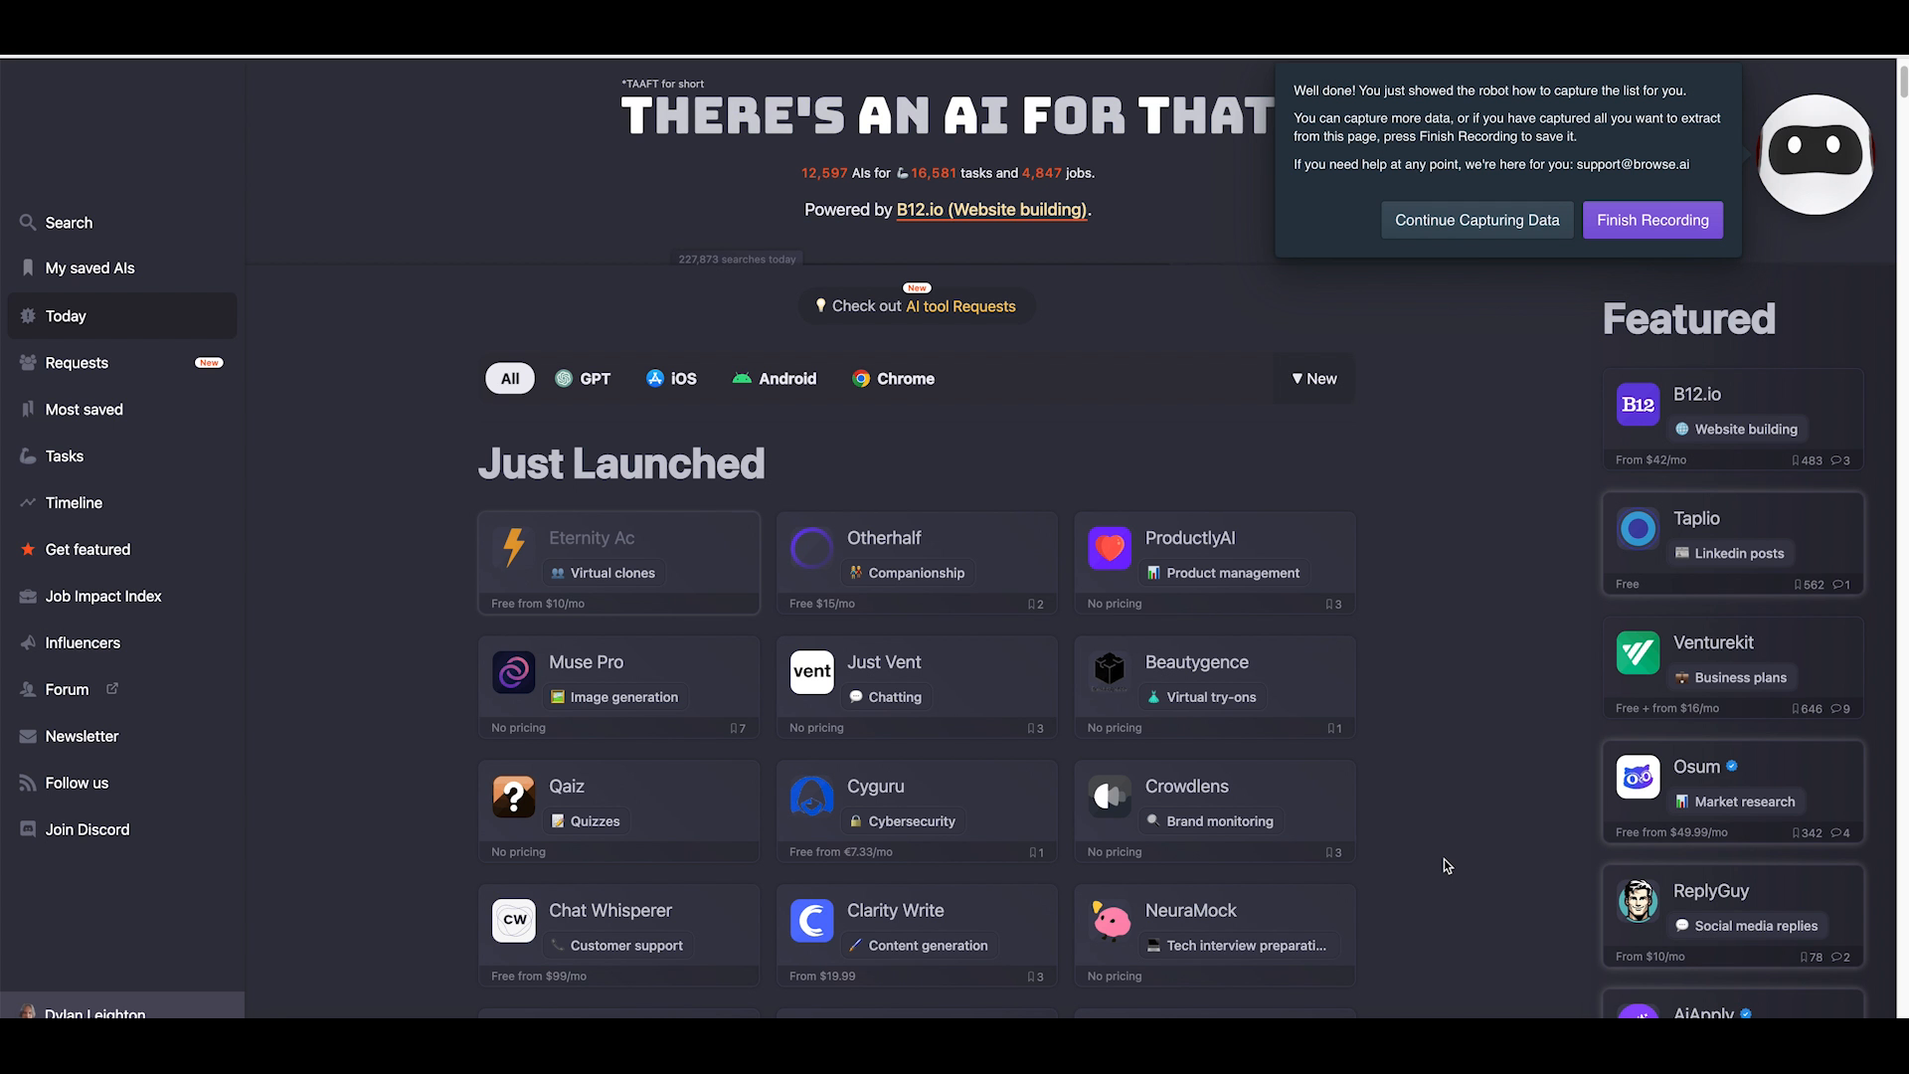
# Finish recording and save the robot name as "Extract data from There's An AI For That".
pyautogui.click(1631, 221)
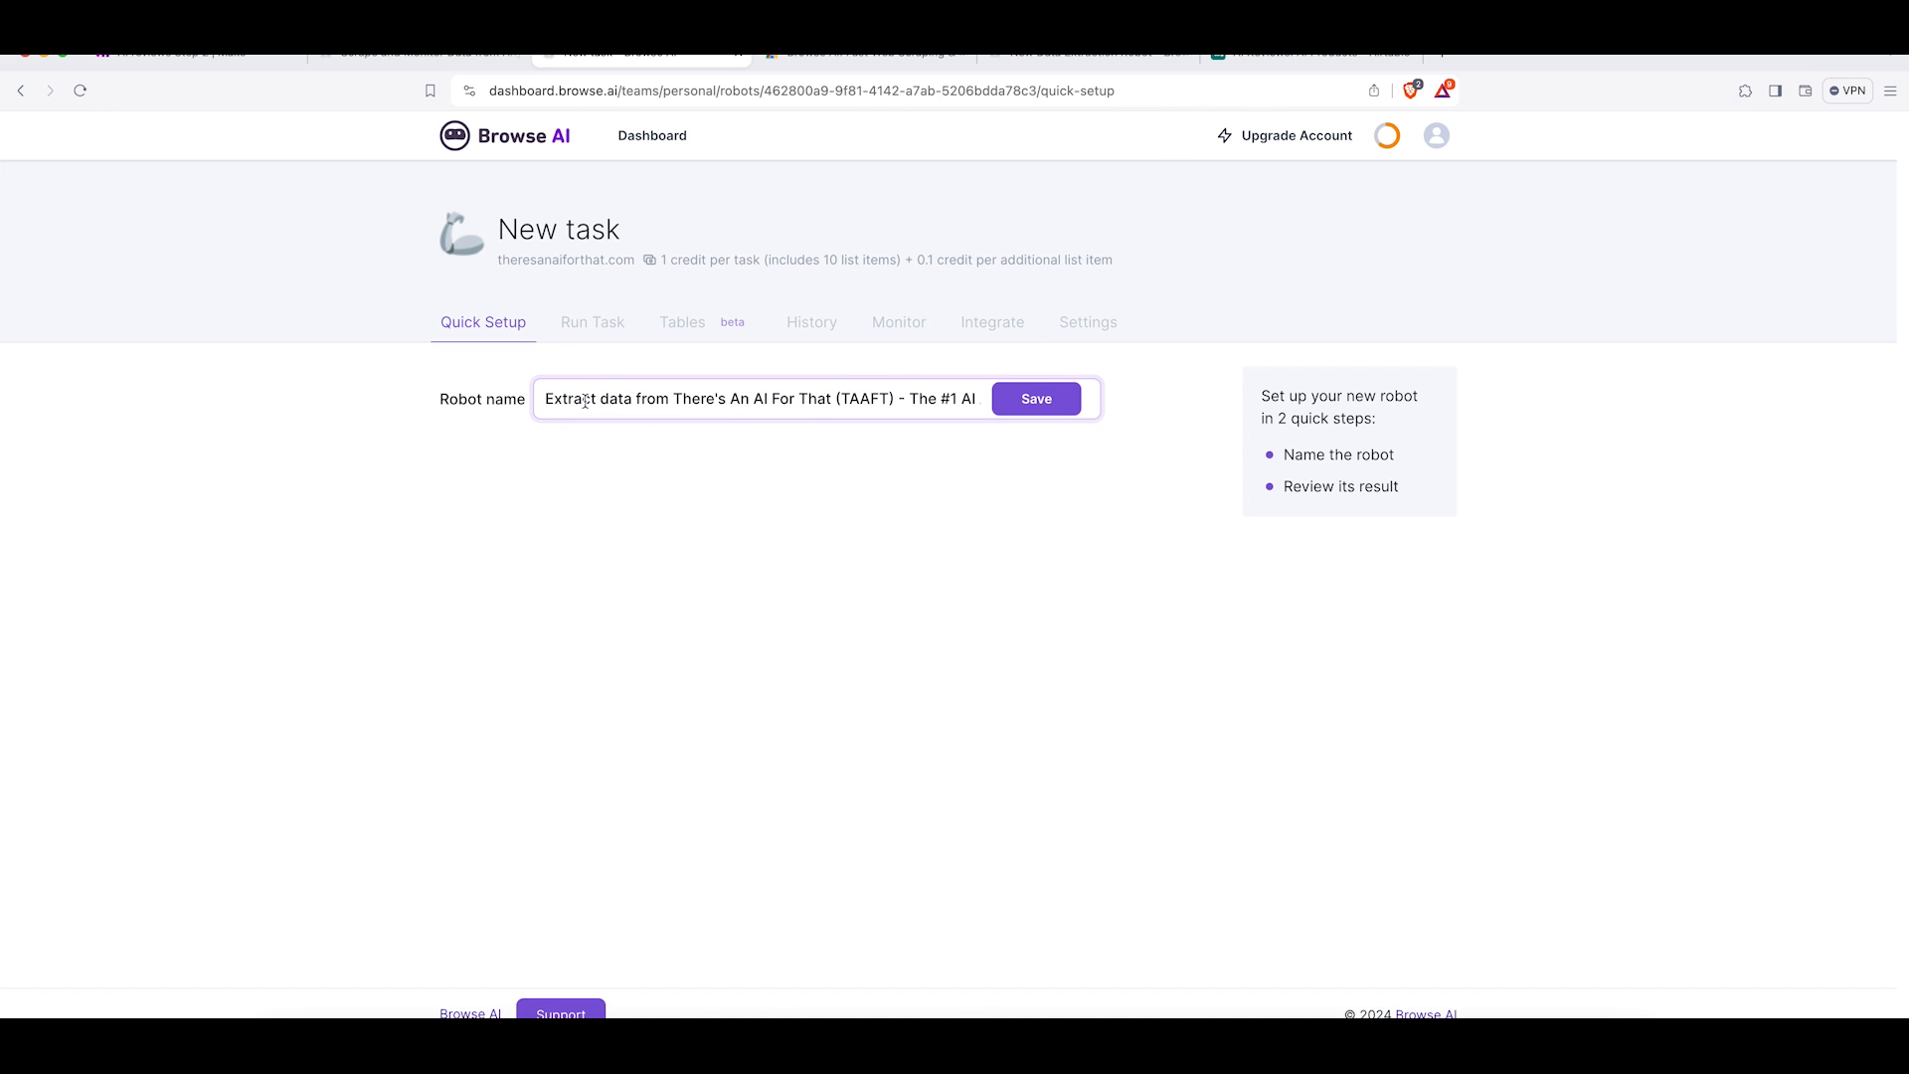
pyautogui.moveTo(903, 403); pyautogui.dragTo(1016, 414)
pyautogui.press('BackSpace')
pyautogui.press('BackSpace')
pyautogui.press('BackSpace')
pyautogui.press('BackSpace')
pyautogui.press('BackSpace')
pyautogui.press('BackSpace')
pyautogui.press('BackSpace')
pyautogui.press('BackSpace')
pyautogui.press('BackSpace')
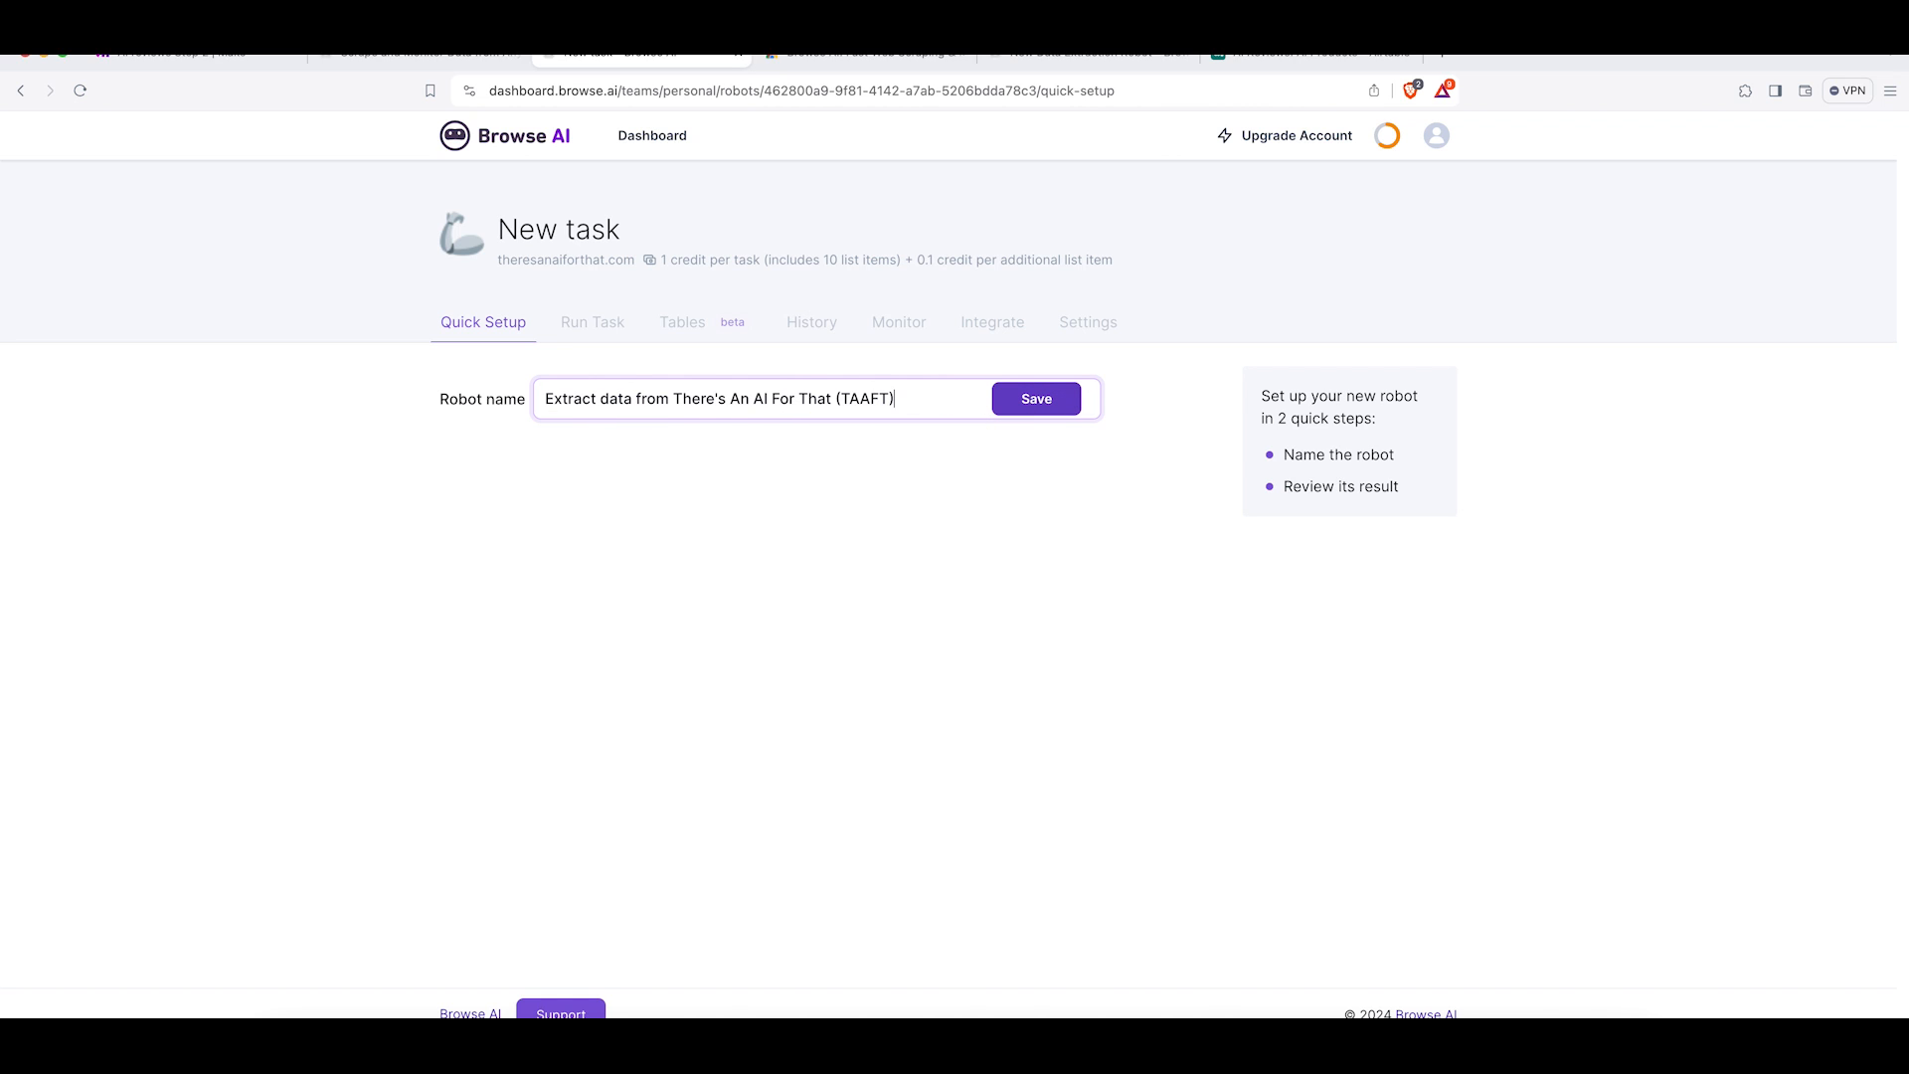
pyautogui.click(1035, 404)
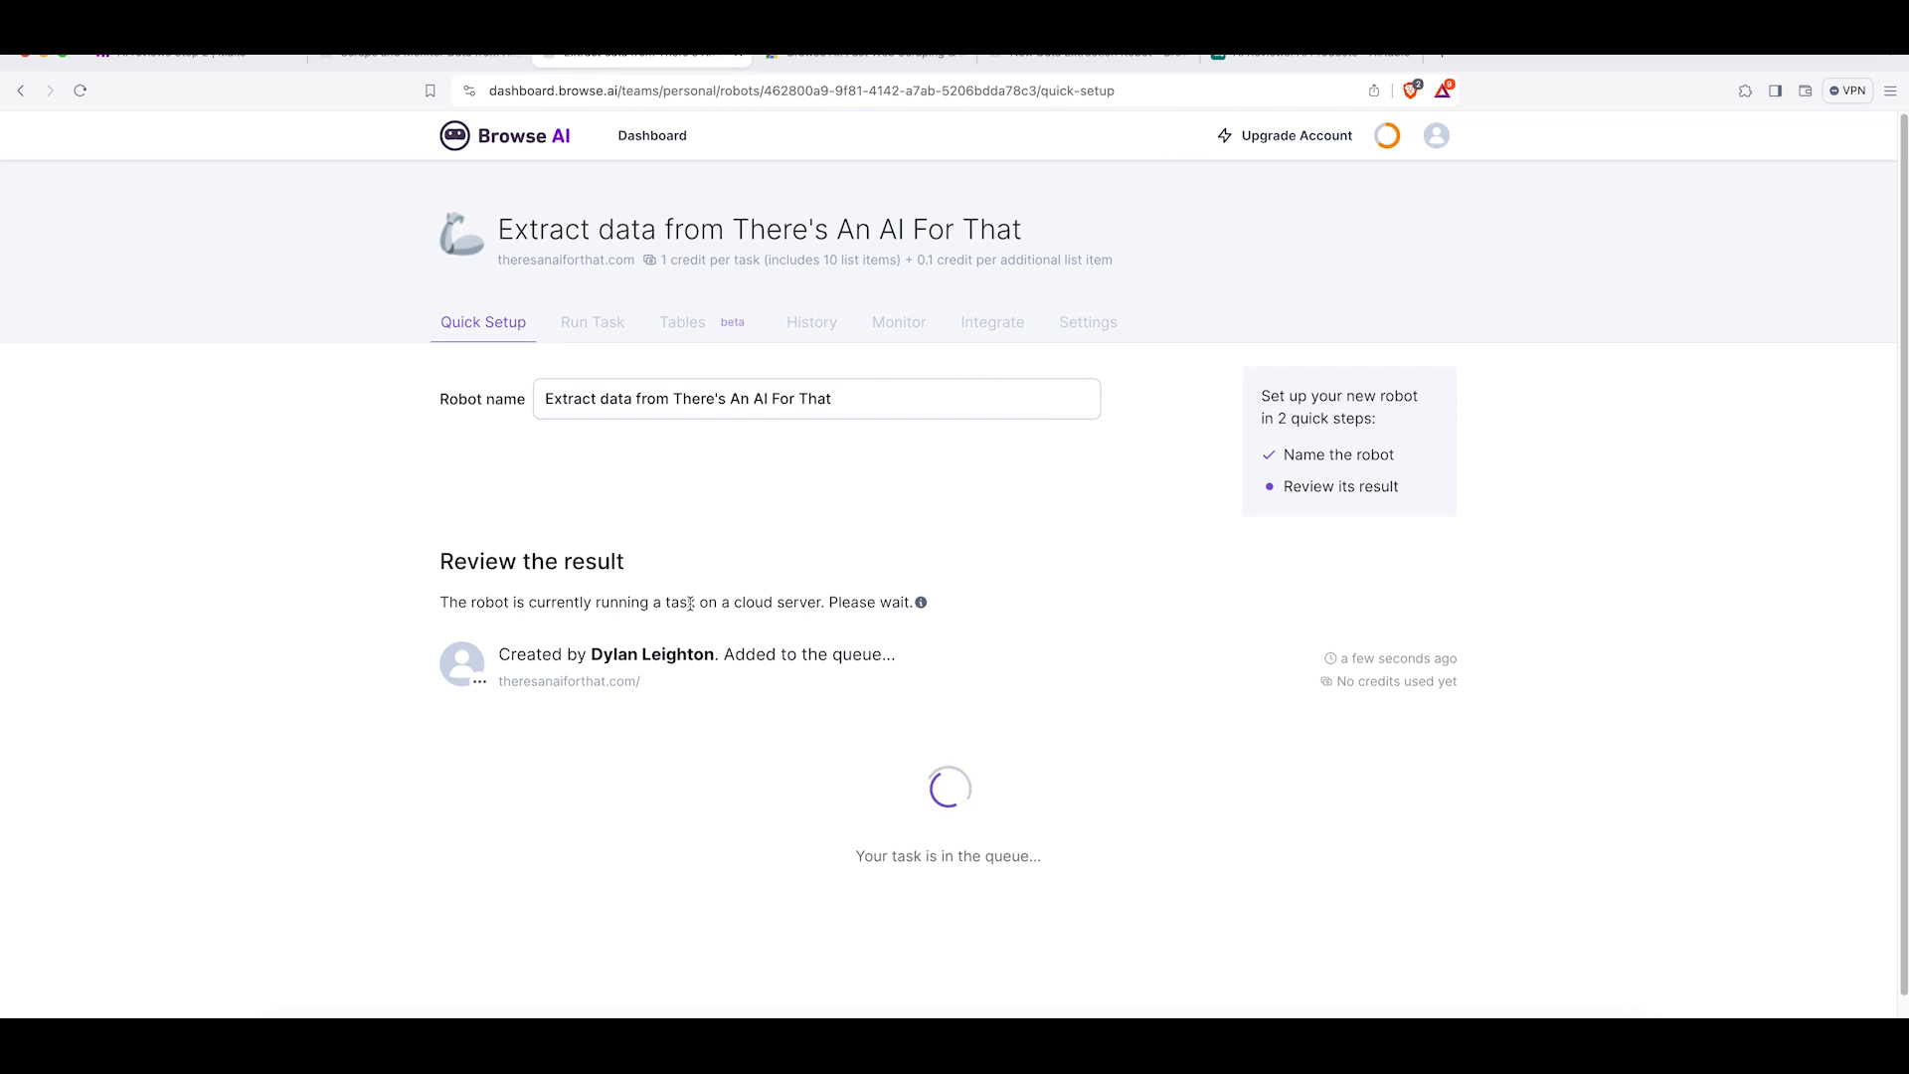
# Review the sample extraction results and finish the robot setup.
pyautogui.scroll(-5, 708, 640)
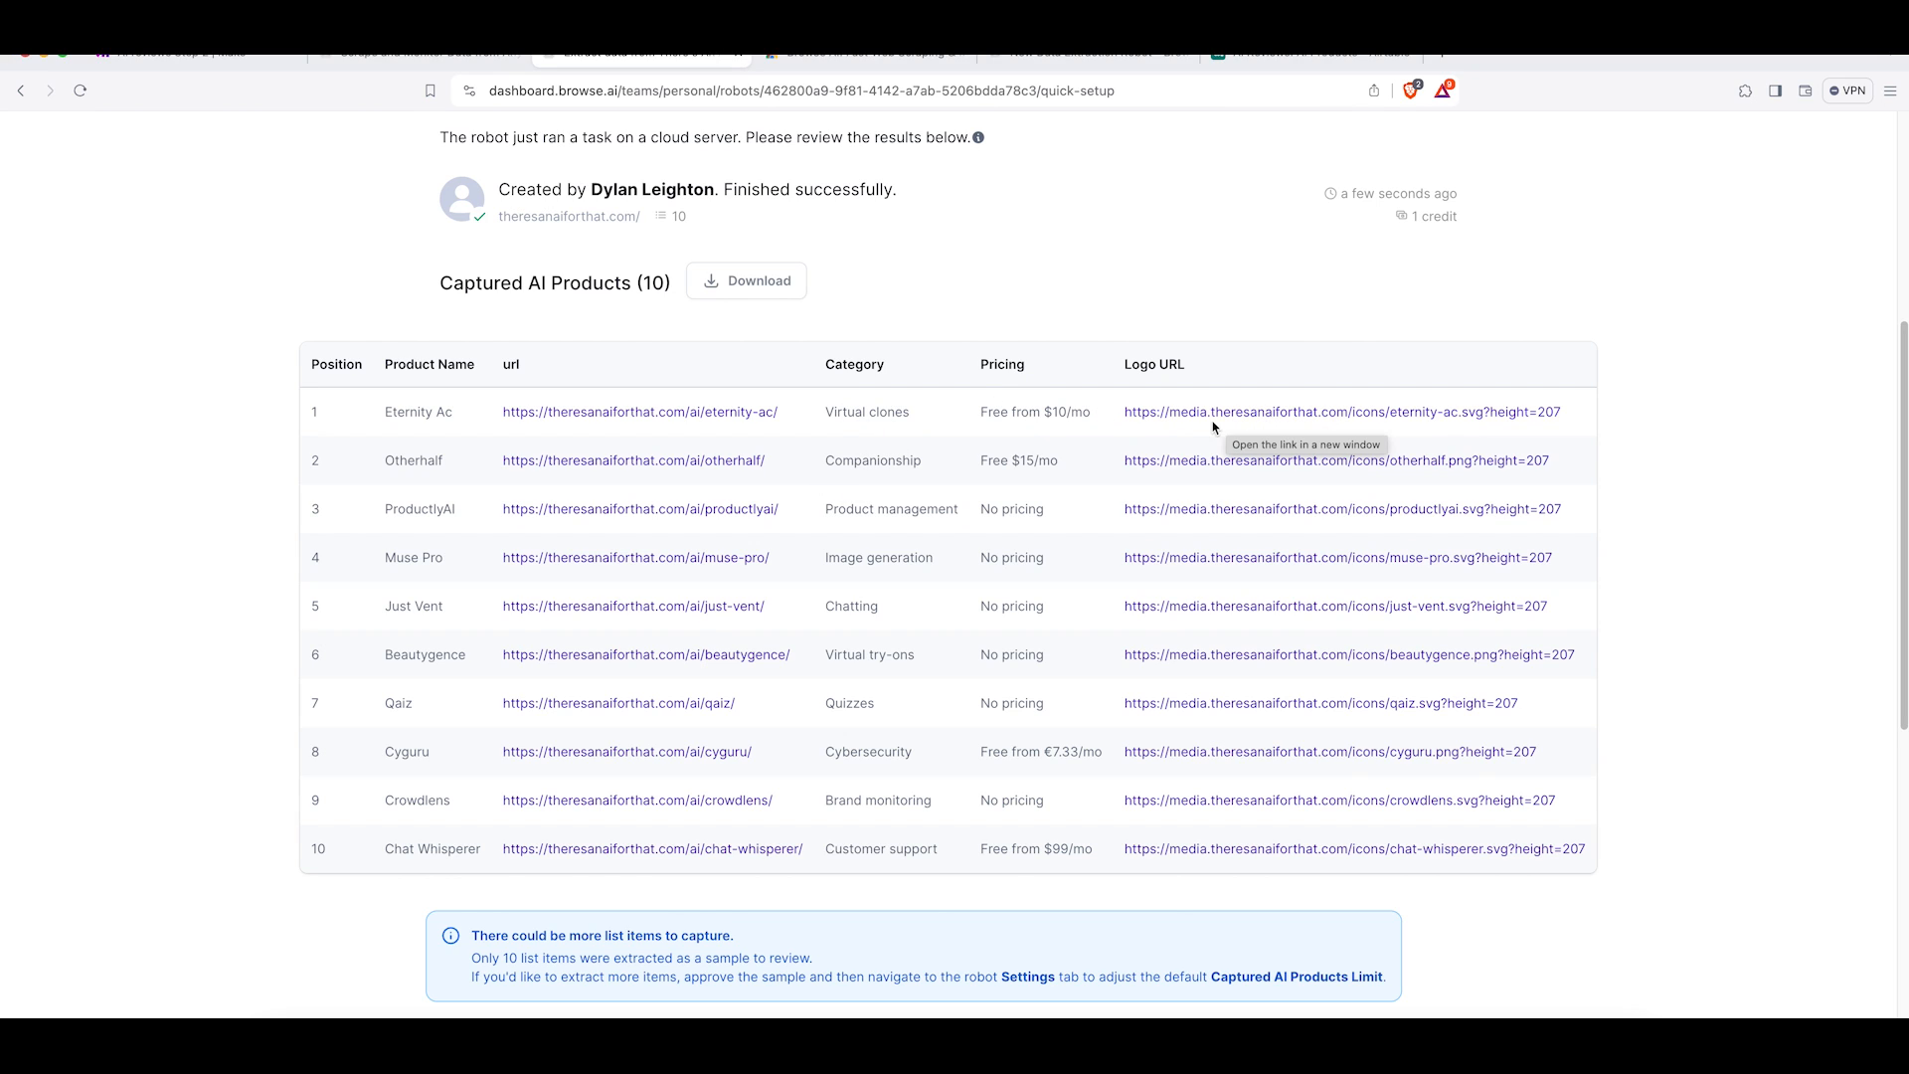
pyautogui.scroll(-1, 823, 653)
pyautogui.scroll(-6, 823, 654)
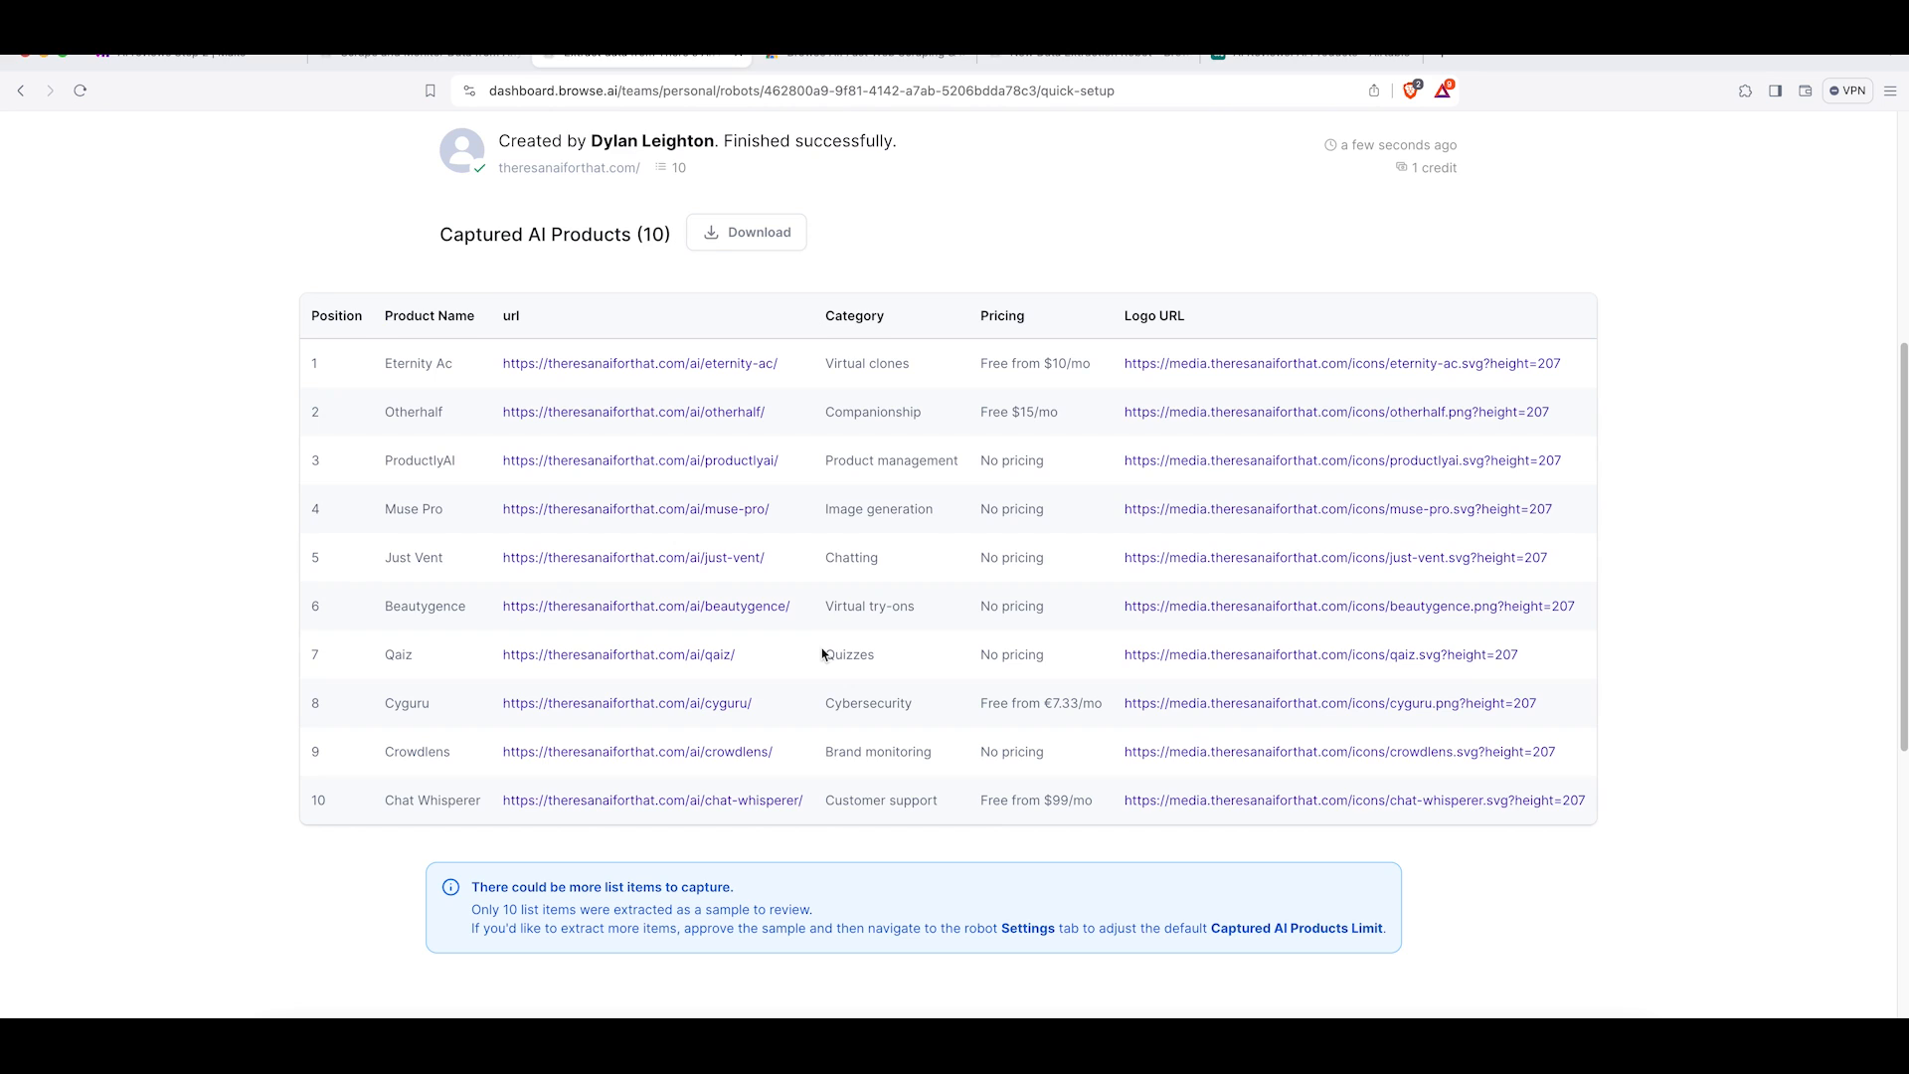
pyautogui.scroll(-2, 821, 654)
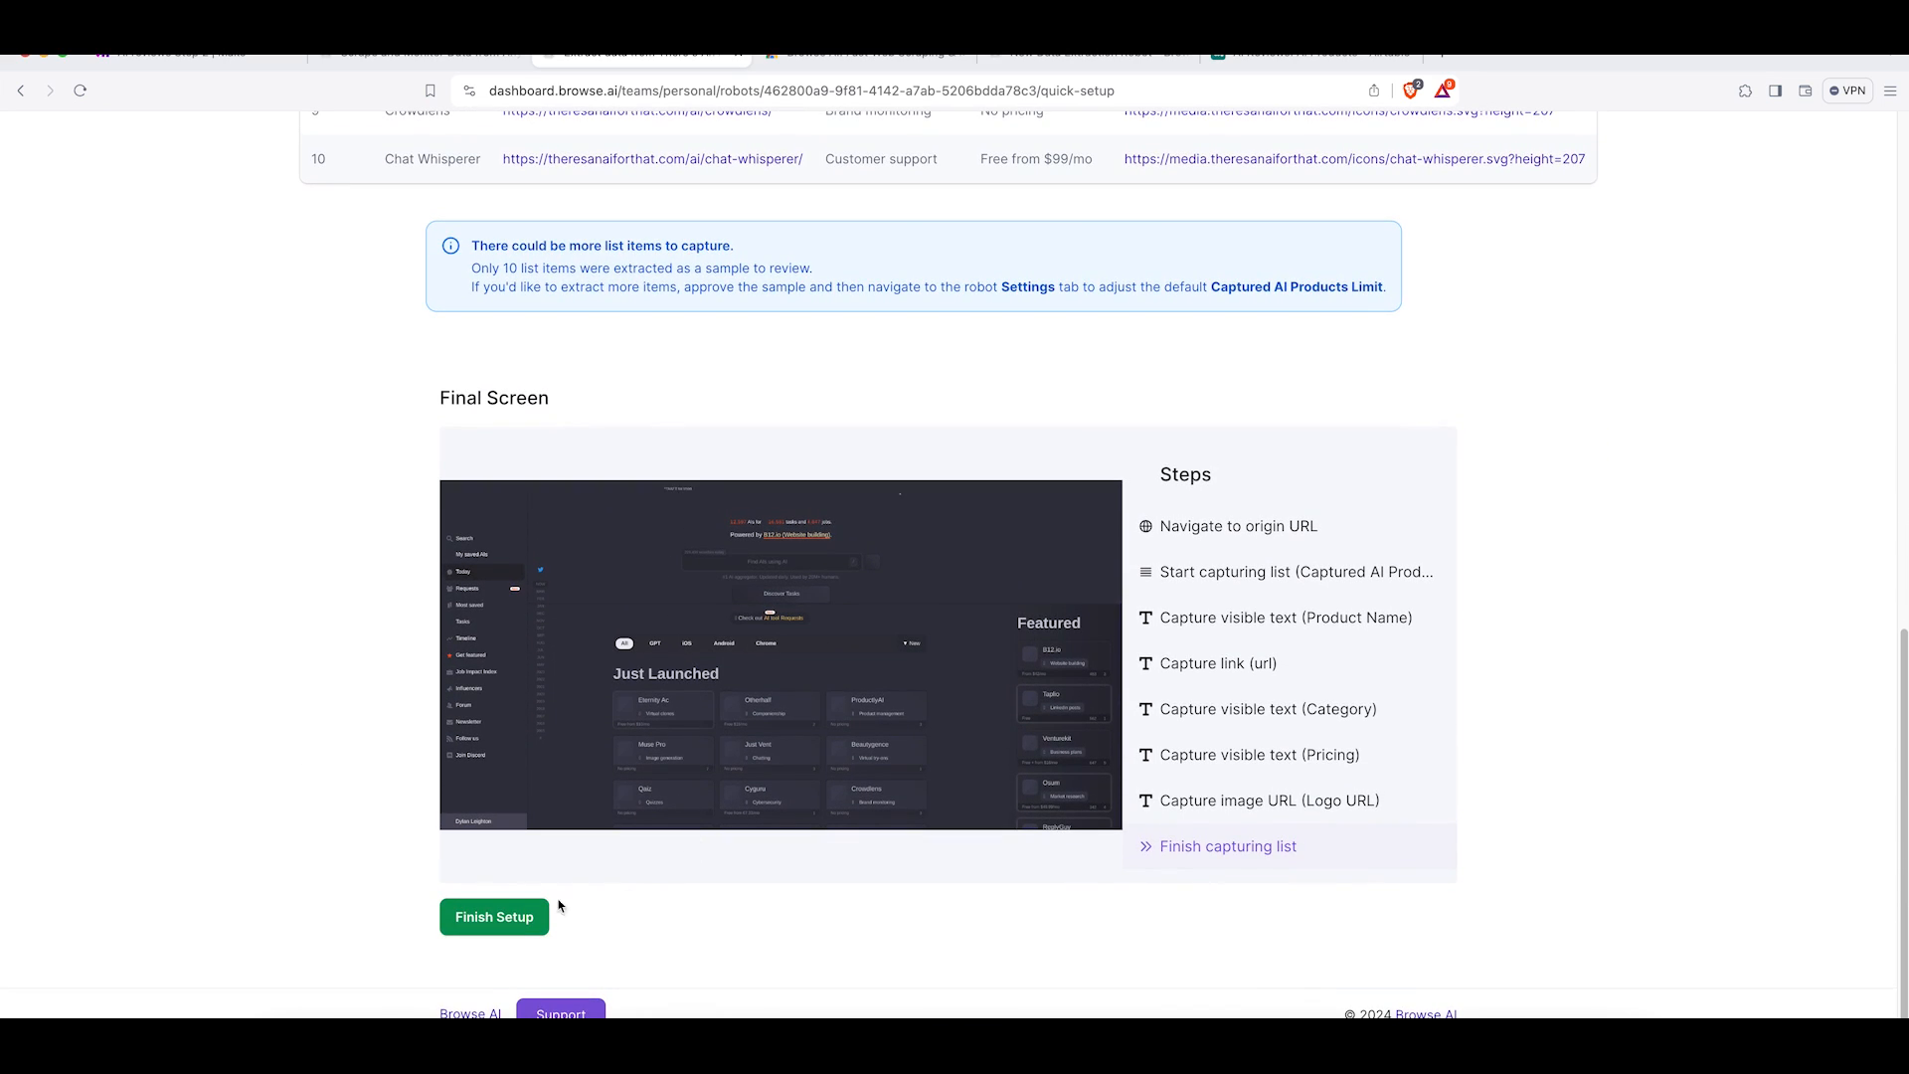
pyautogui.click(495, 920)
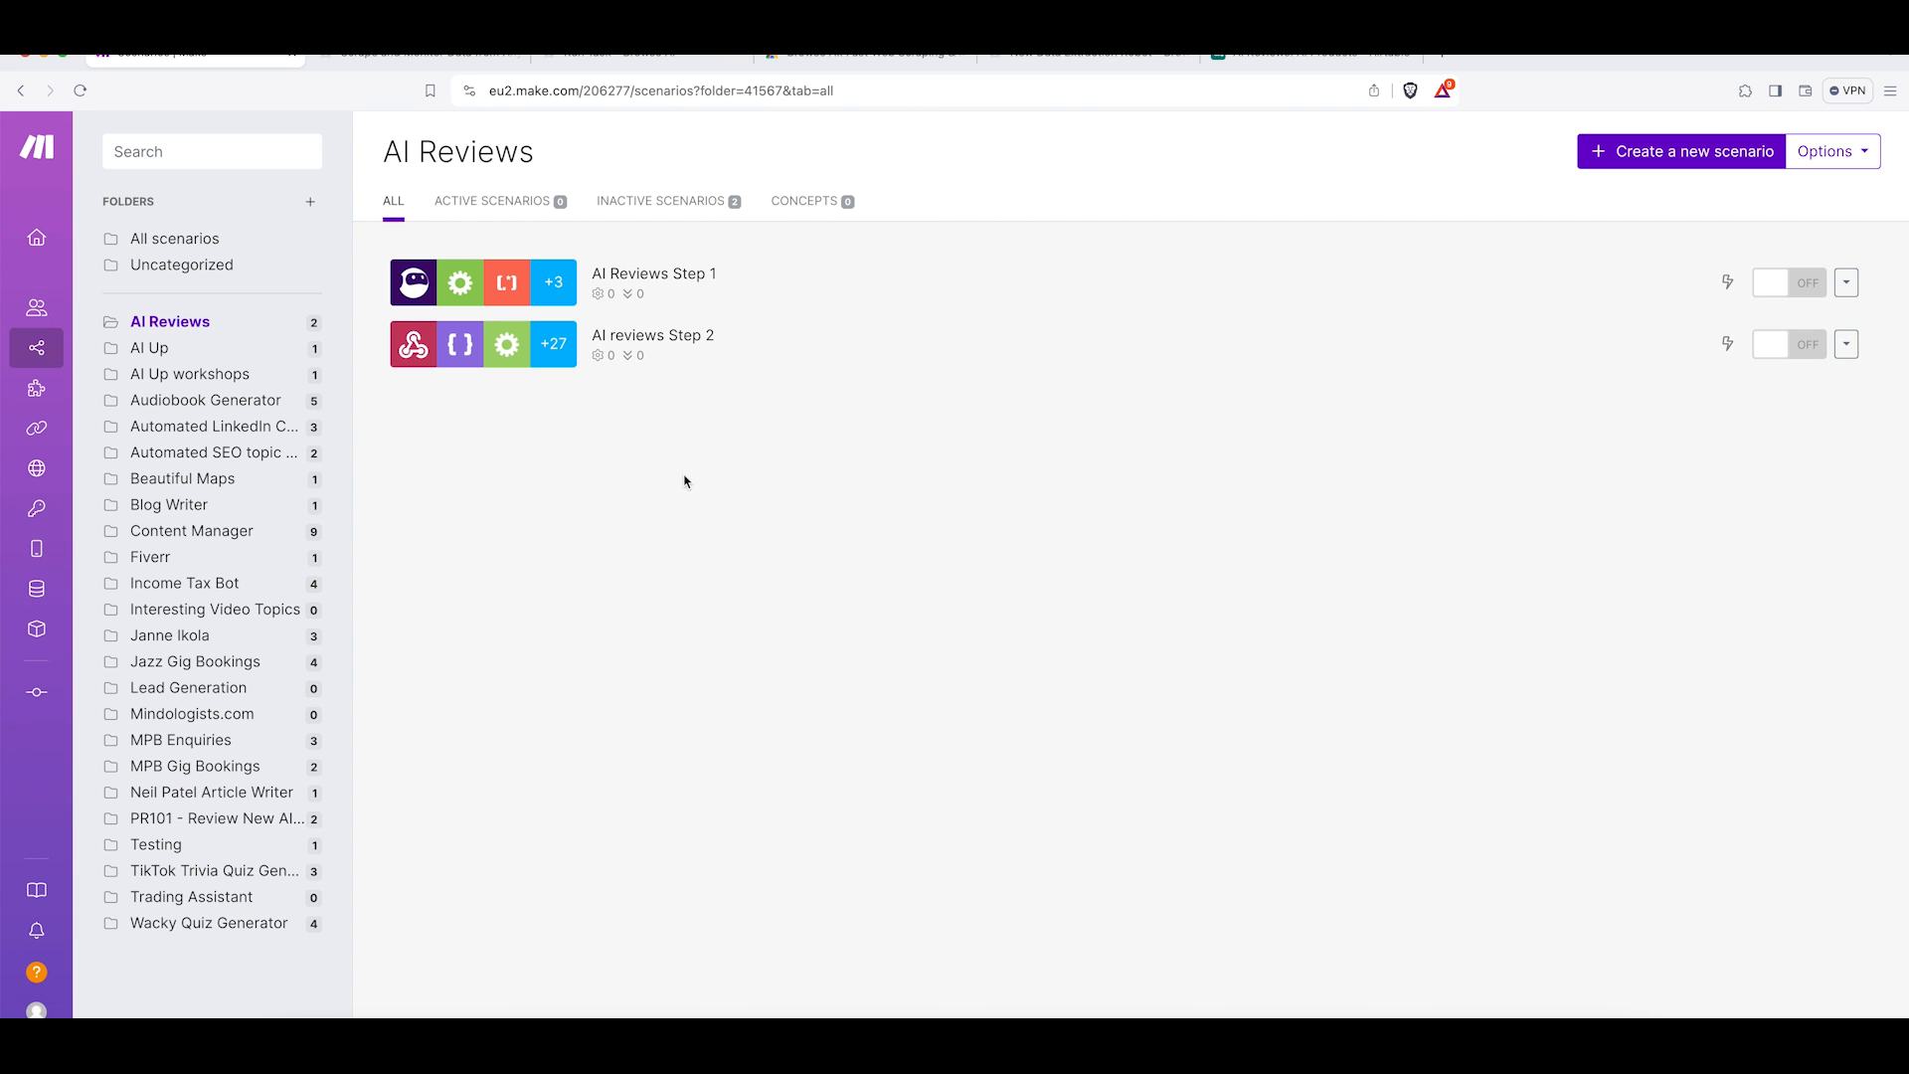
# Open the AI Reviews Step 1 scenario in Make and the robot's Webhooks integration in Browse AI.
pyautogui.click(655, 285)
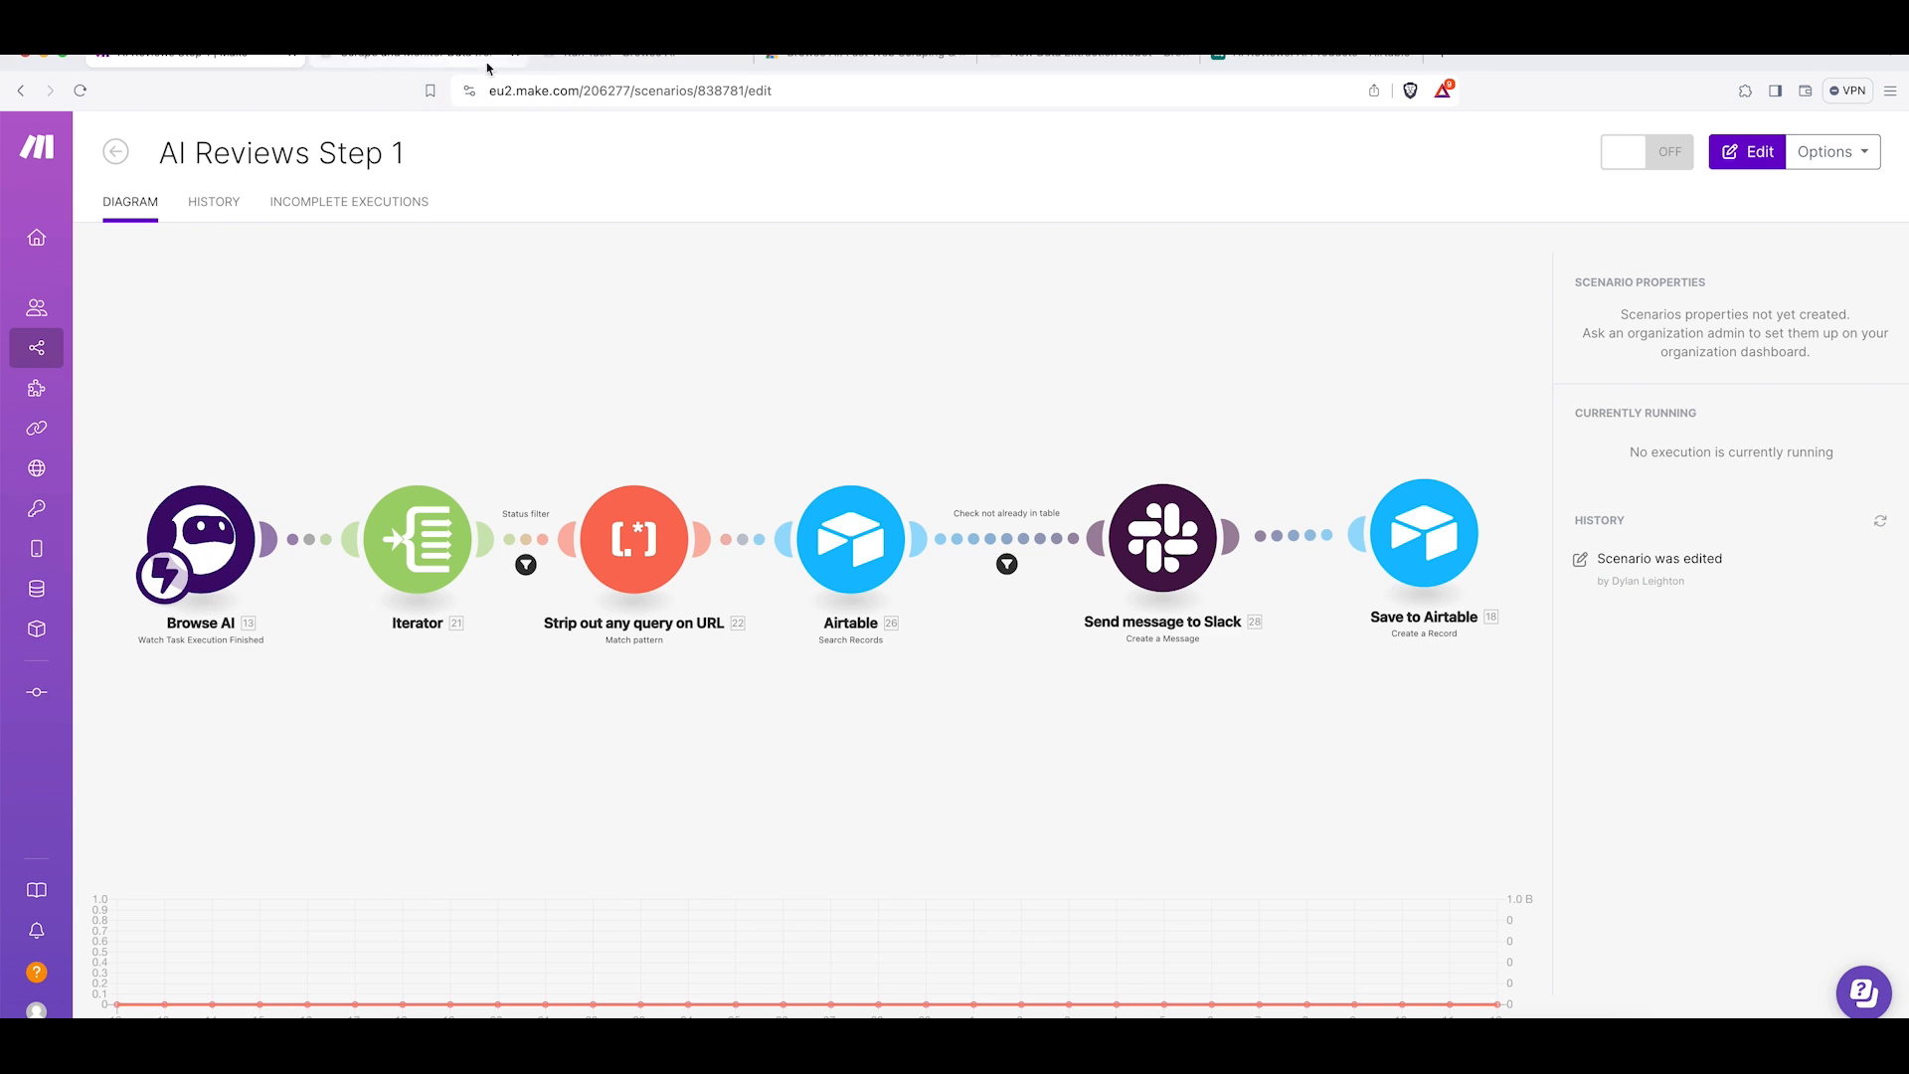
pyautogui.click(597, 56)
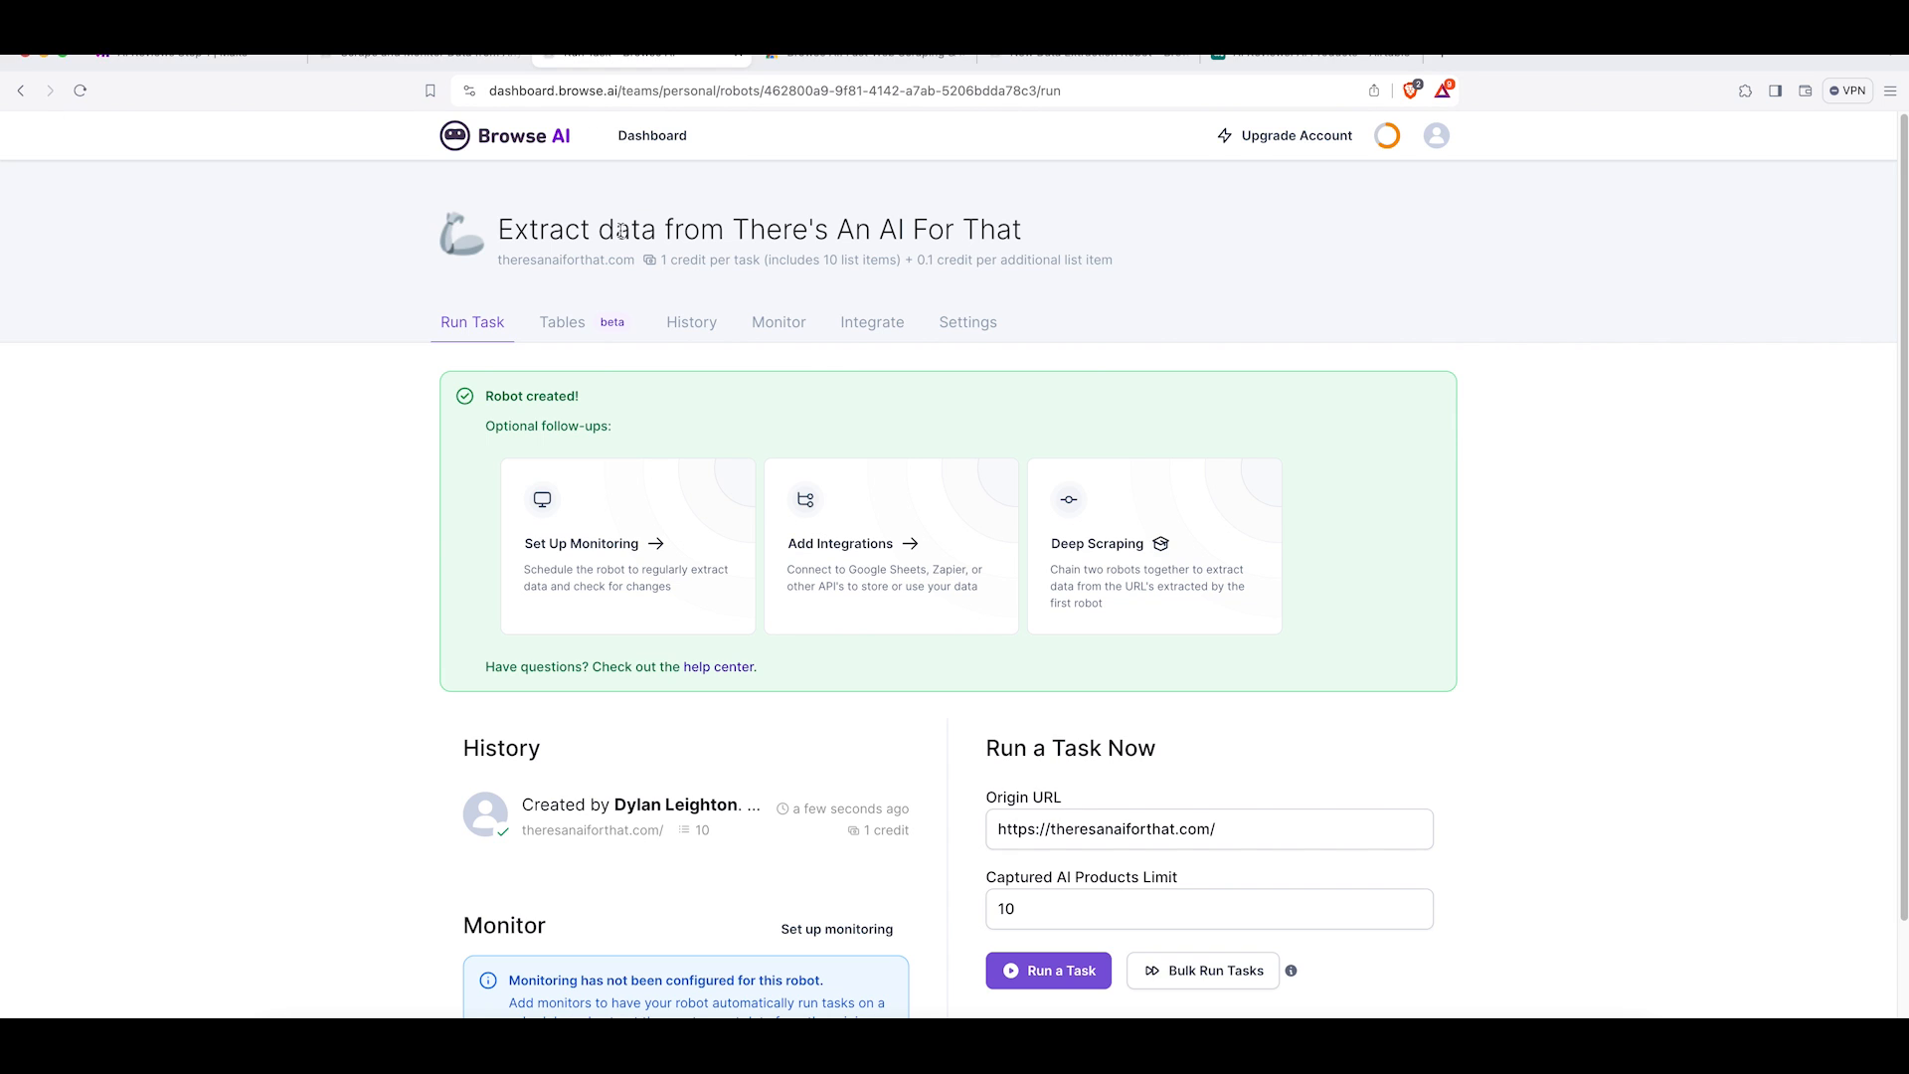
pyautogui.click(870, 336)
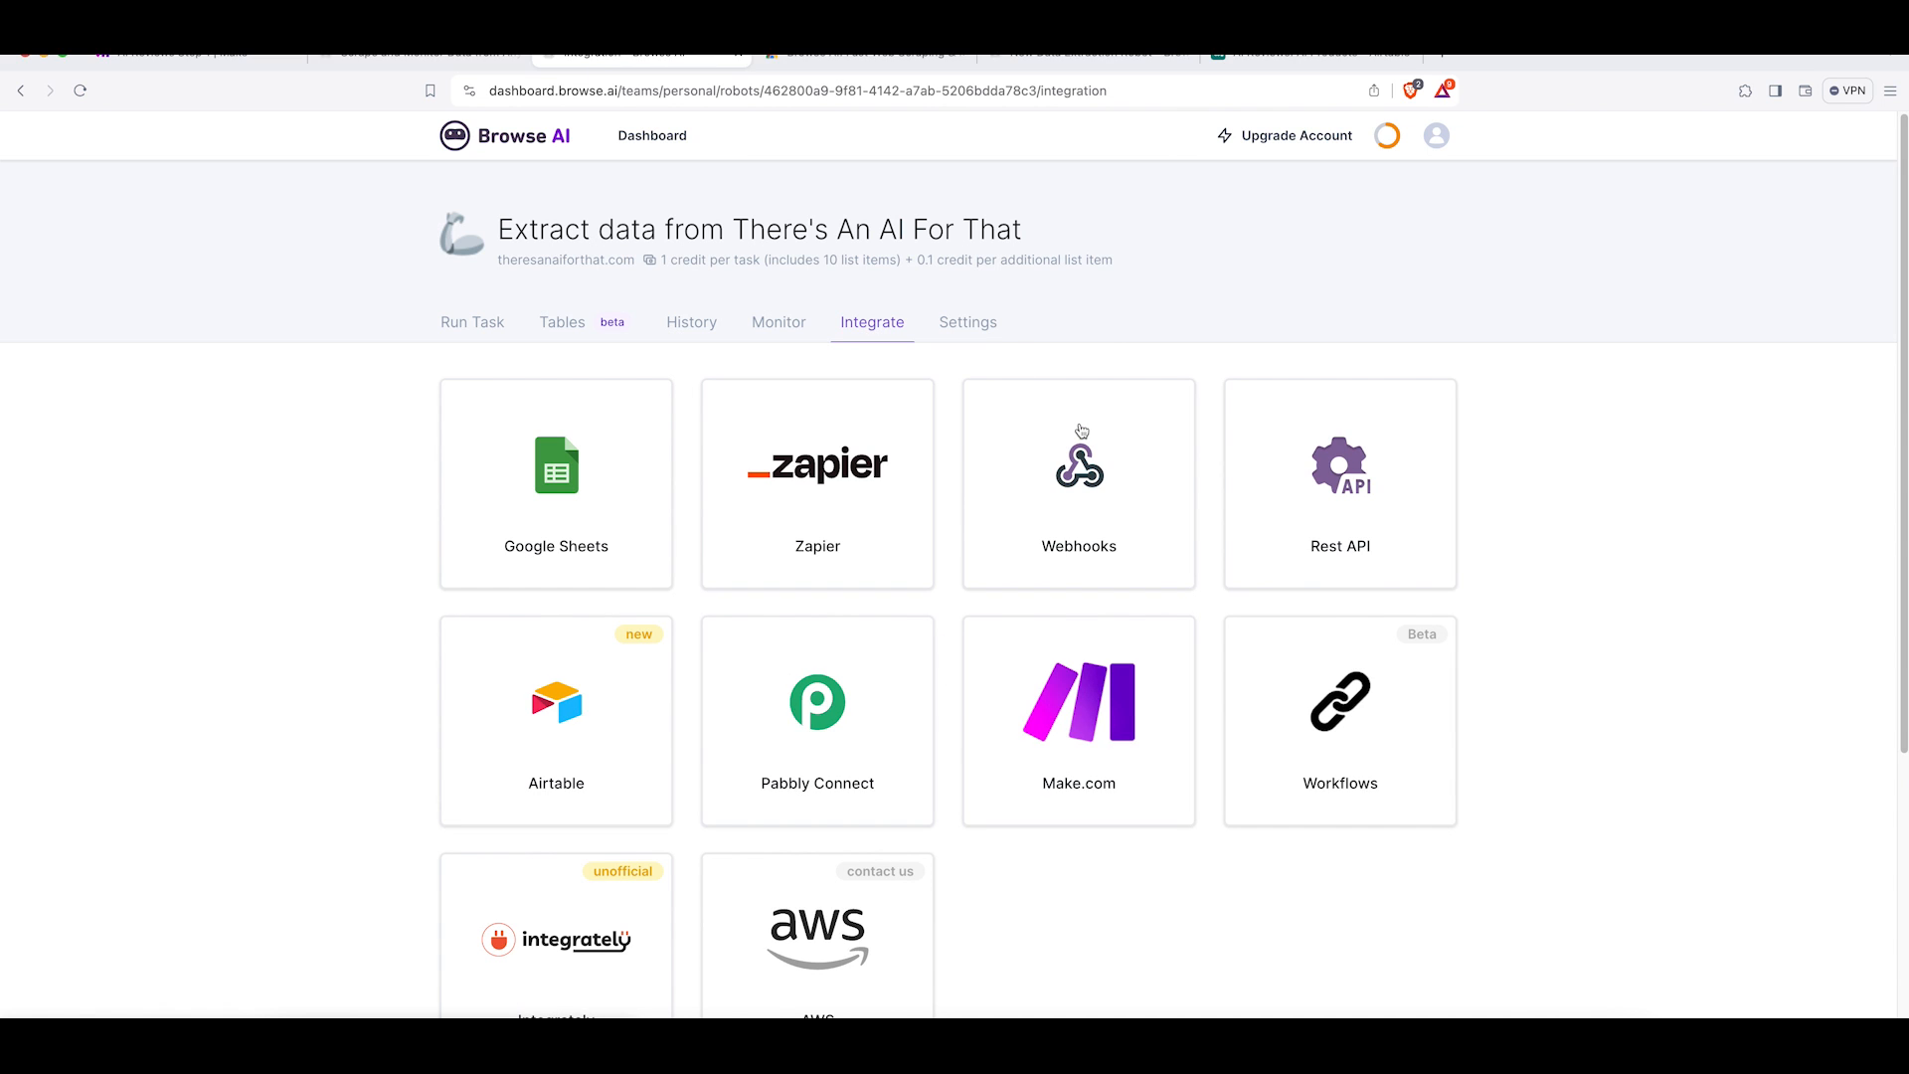
pyautogui.click(1106, 505)
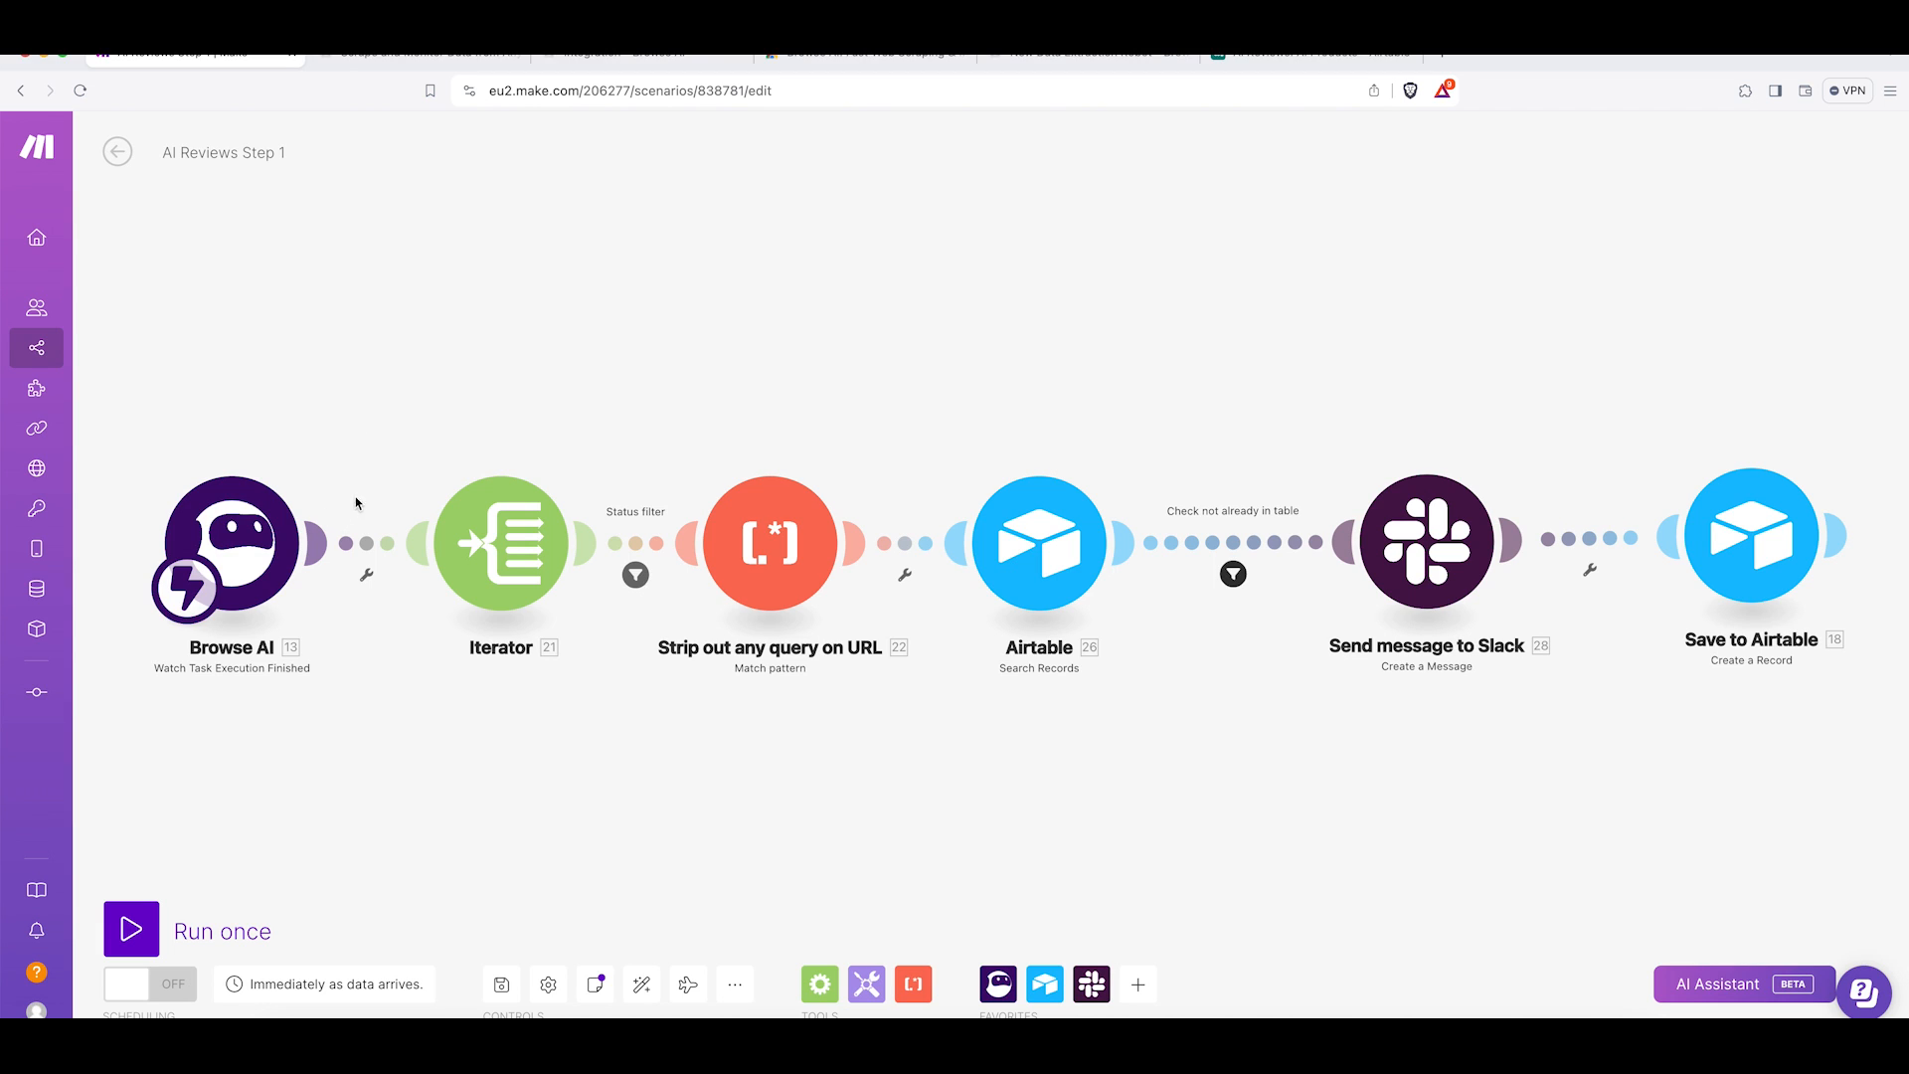
# Open the Browse AI trigger module and add a new webhook named "Pull Data from TAAIFT Website".
pyautogui.click(243, 548)
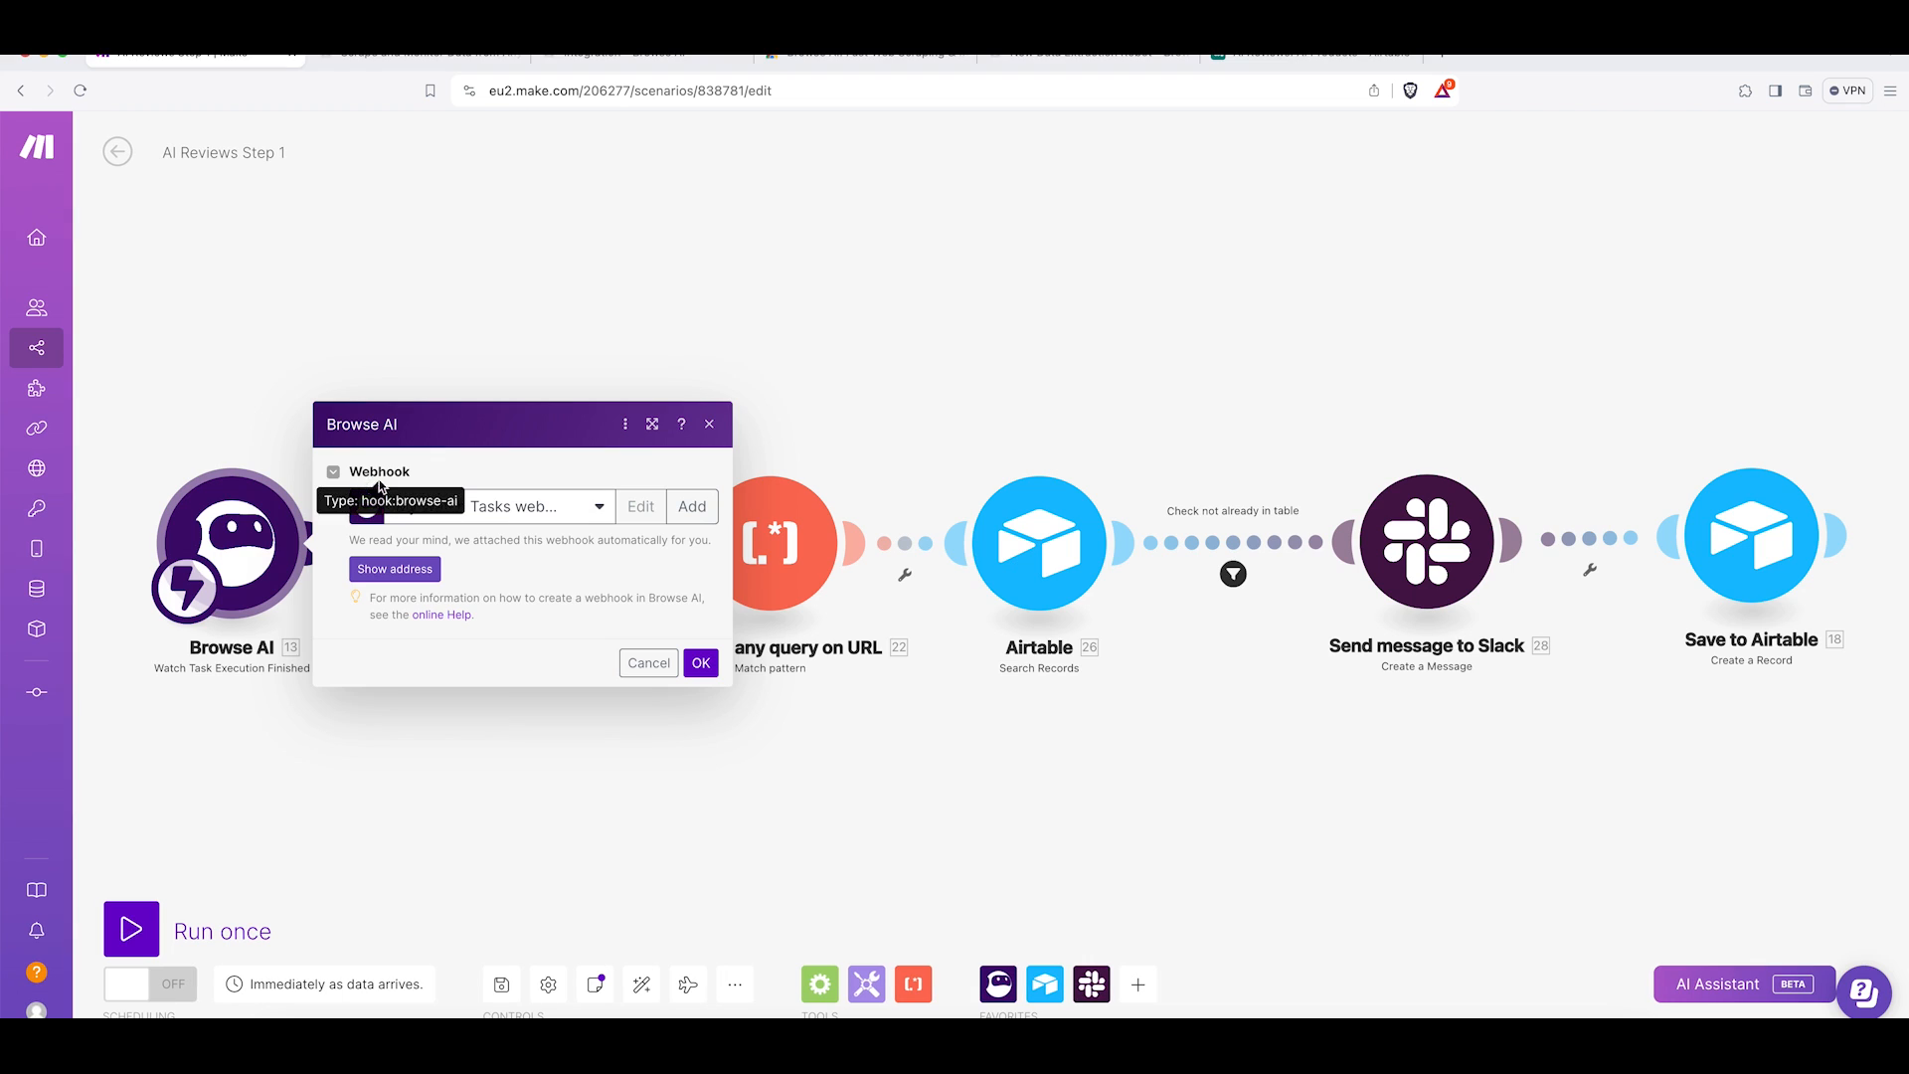
pyautogui.click(691, 508)
pyautogui.tripleClick(998, 406)
pyautogui.press('BackSpace')
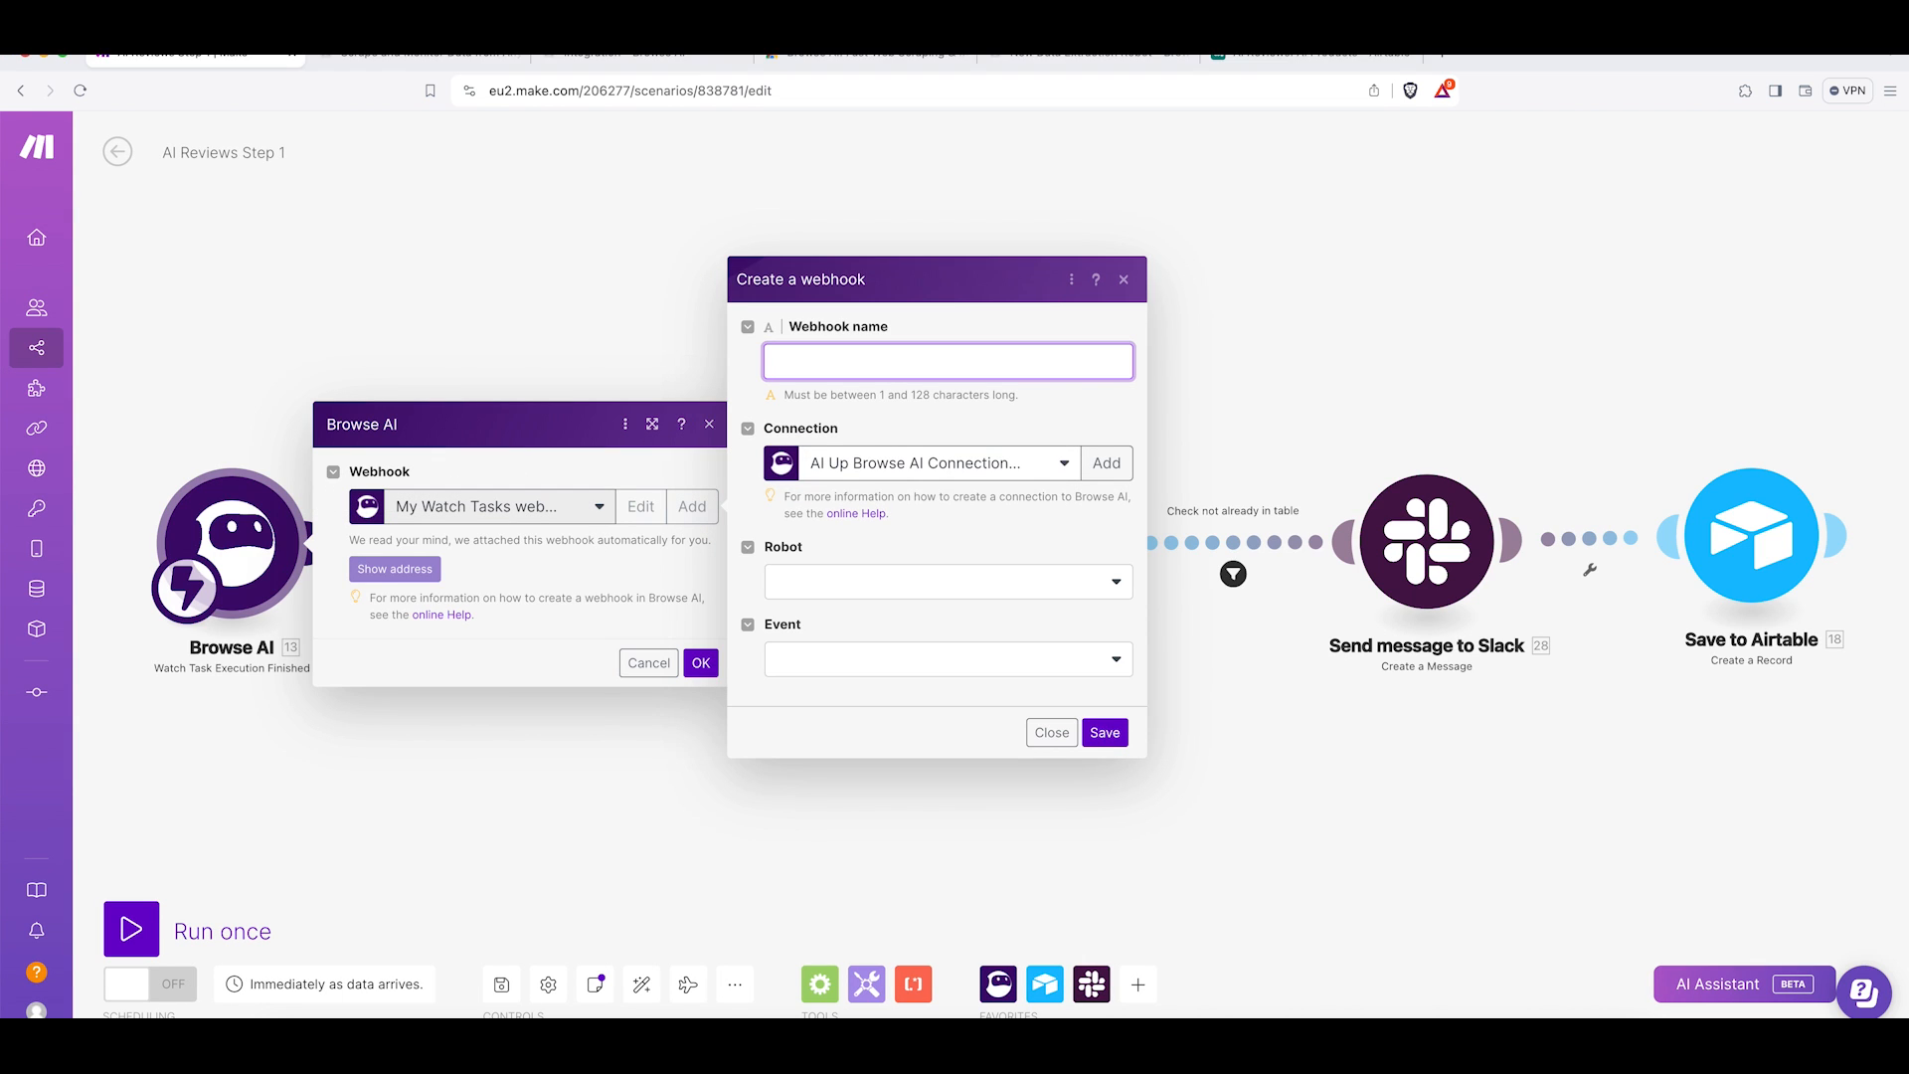
pyautogui.write('Pull Data fr')
pyautogui.write('om TAAIFT Website')
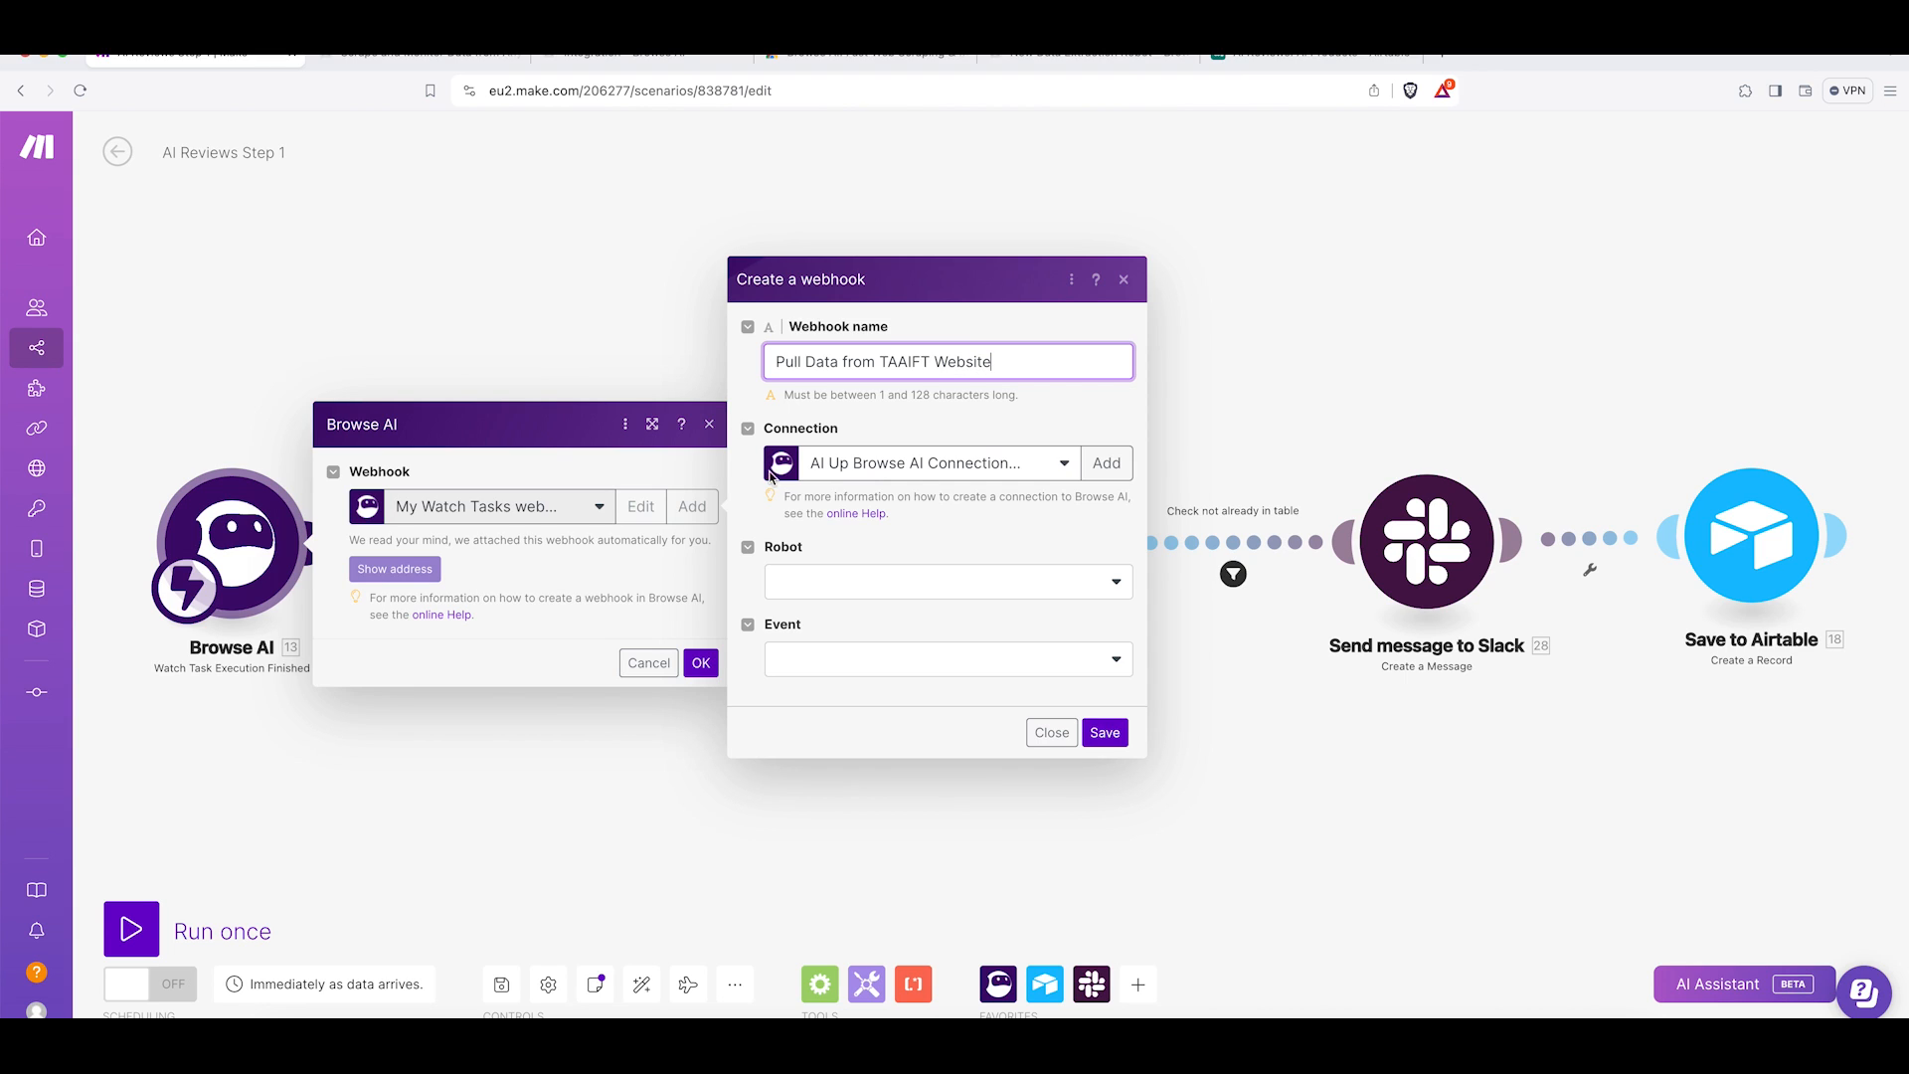
# Set the webhook's connection, robot "Extract data from There's An AI For That" and event "Task finished successfully", then save it.
pyautogui.click(904, 475)
pyautogui.click(870, 558)
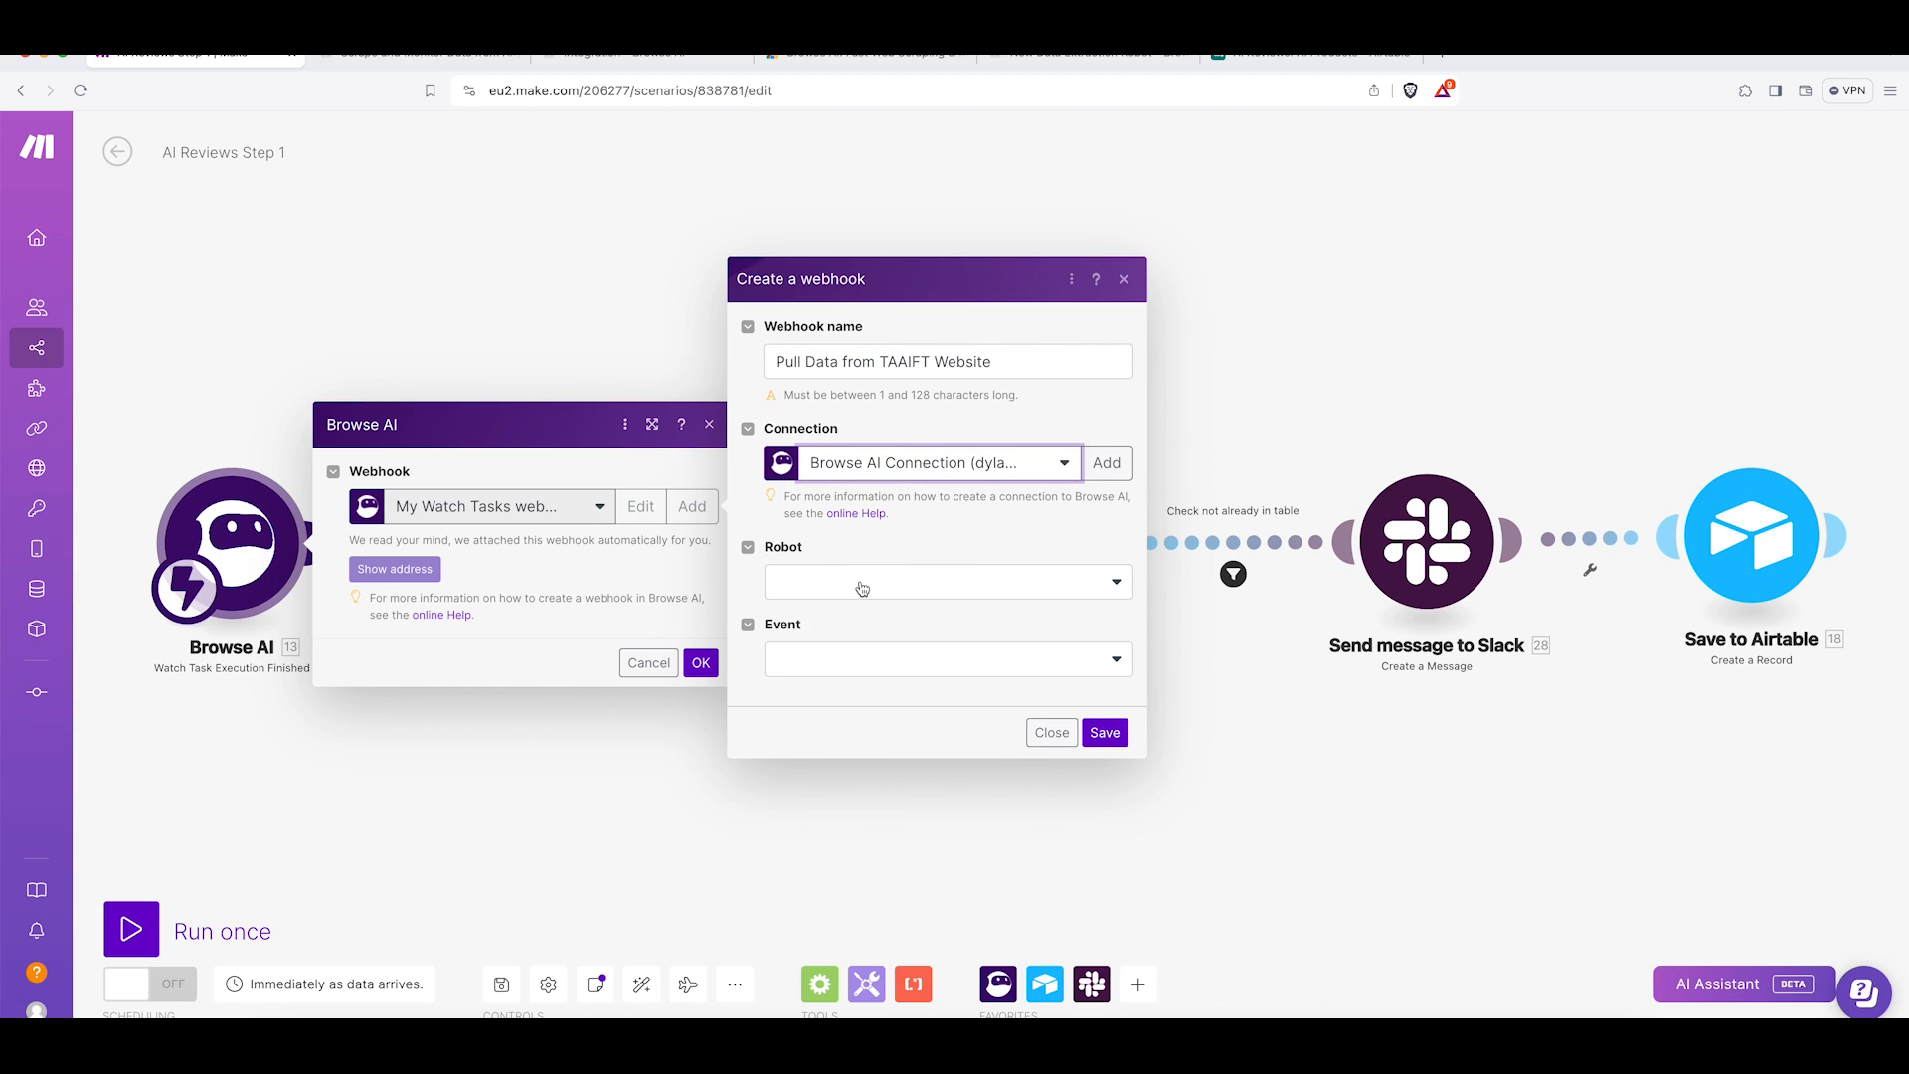
pyautogui.click(862, 586)
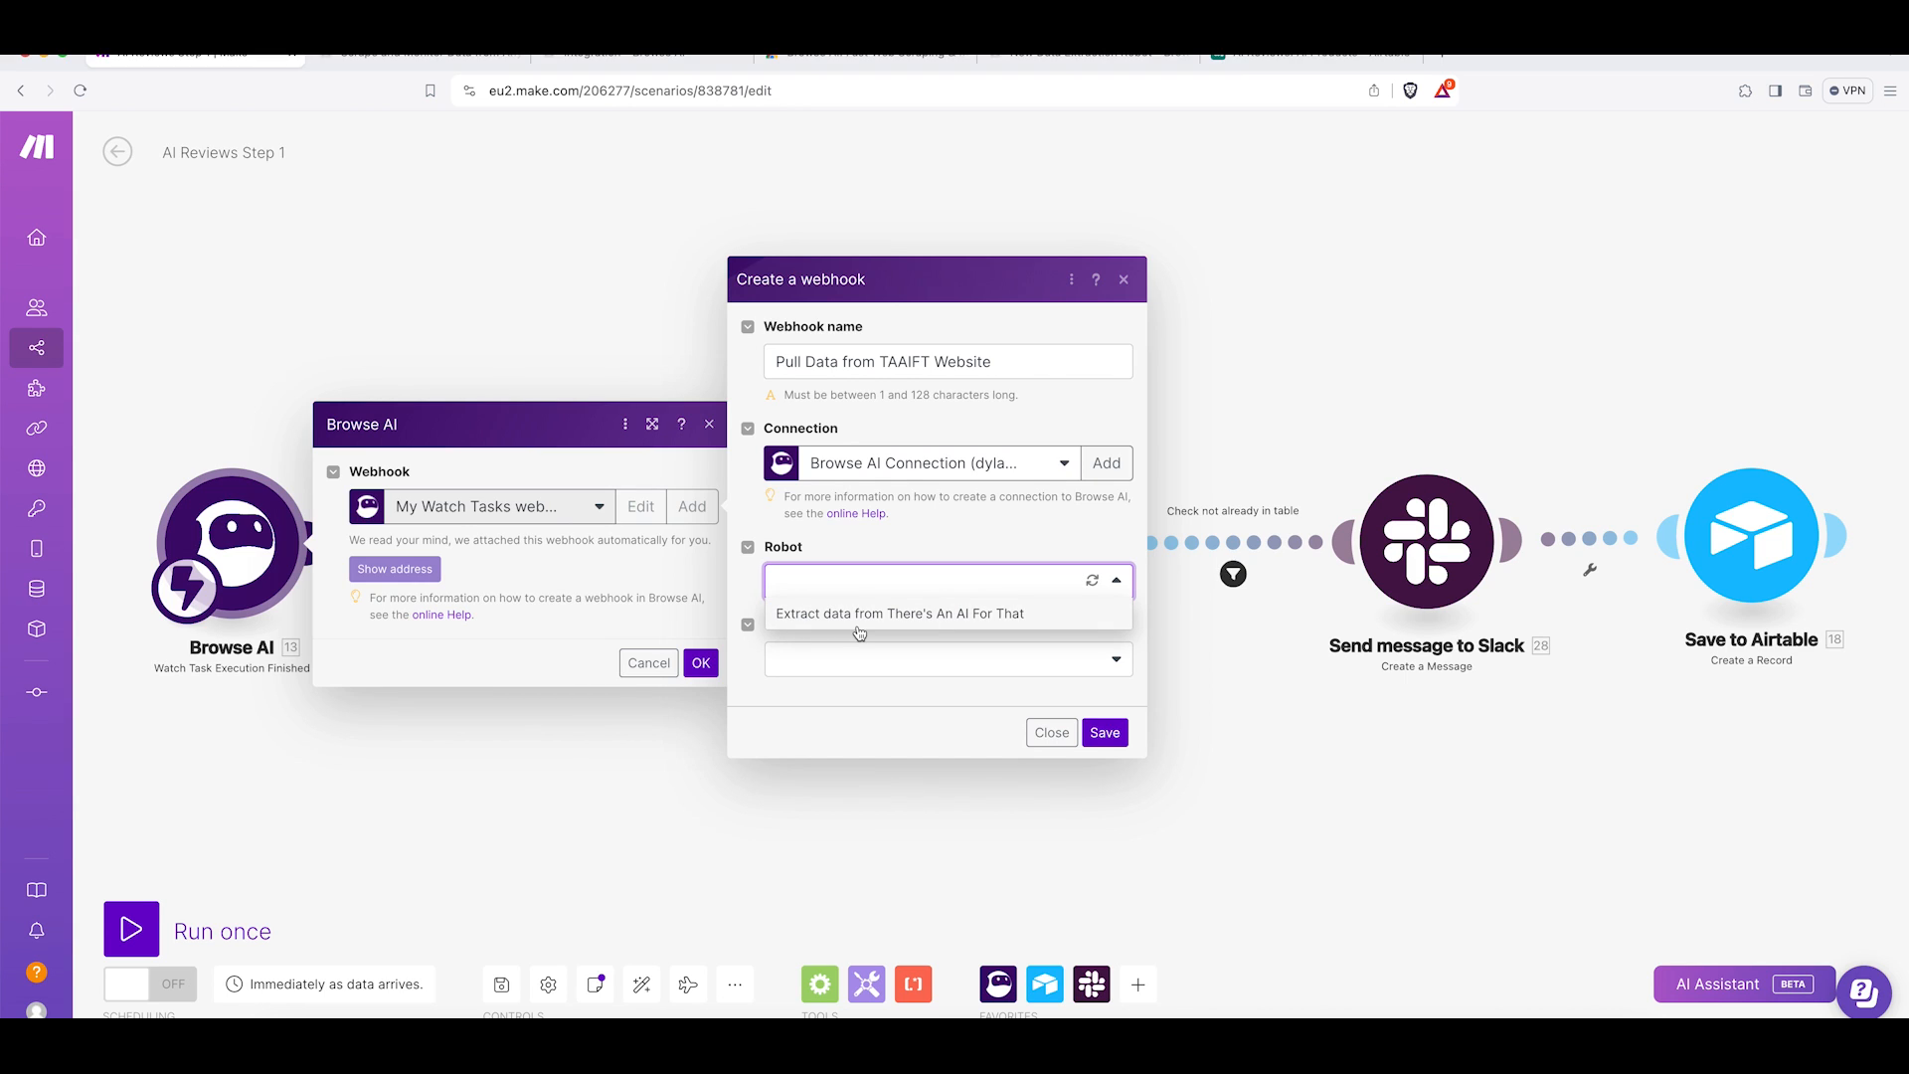
pyautogui.click(860, 619)
pyautogui.click(870, 659)
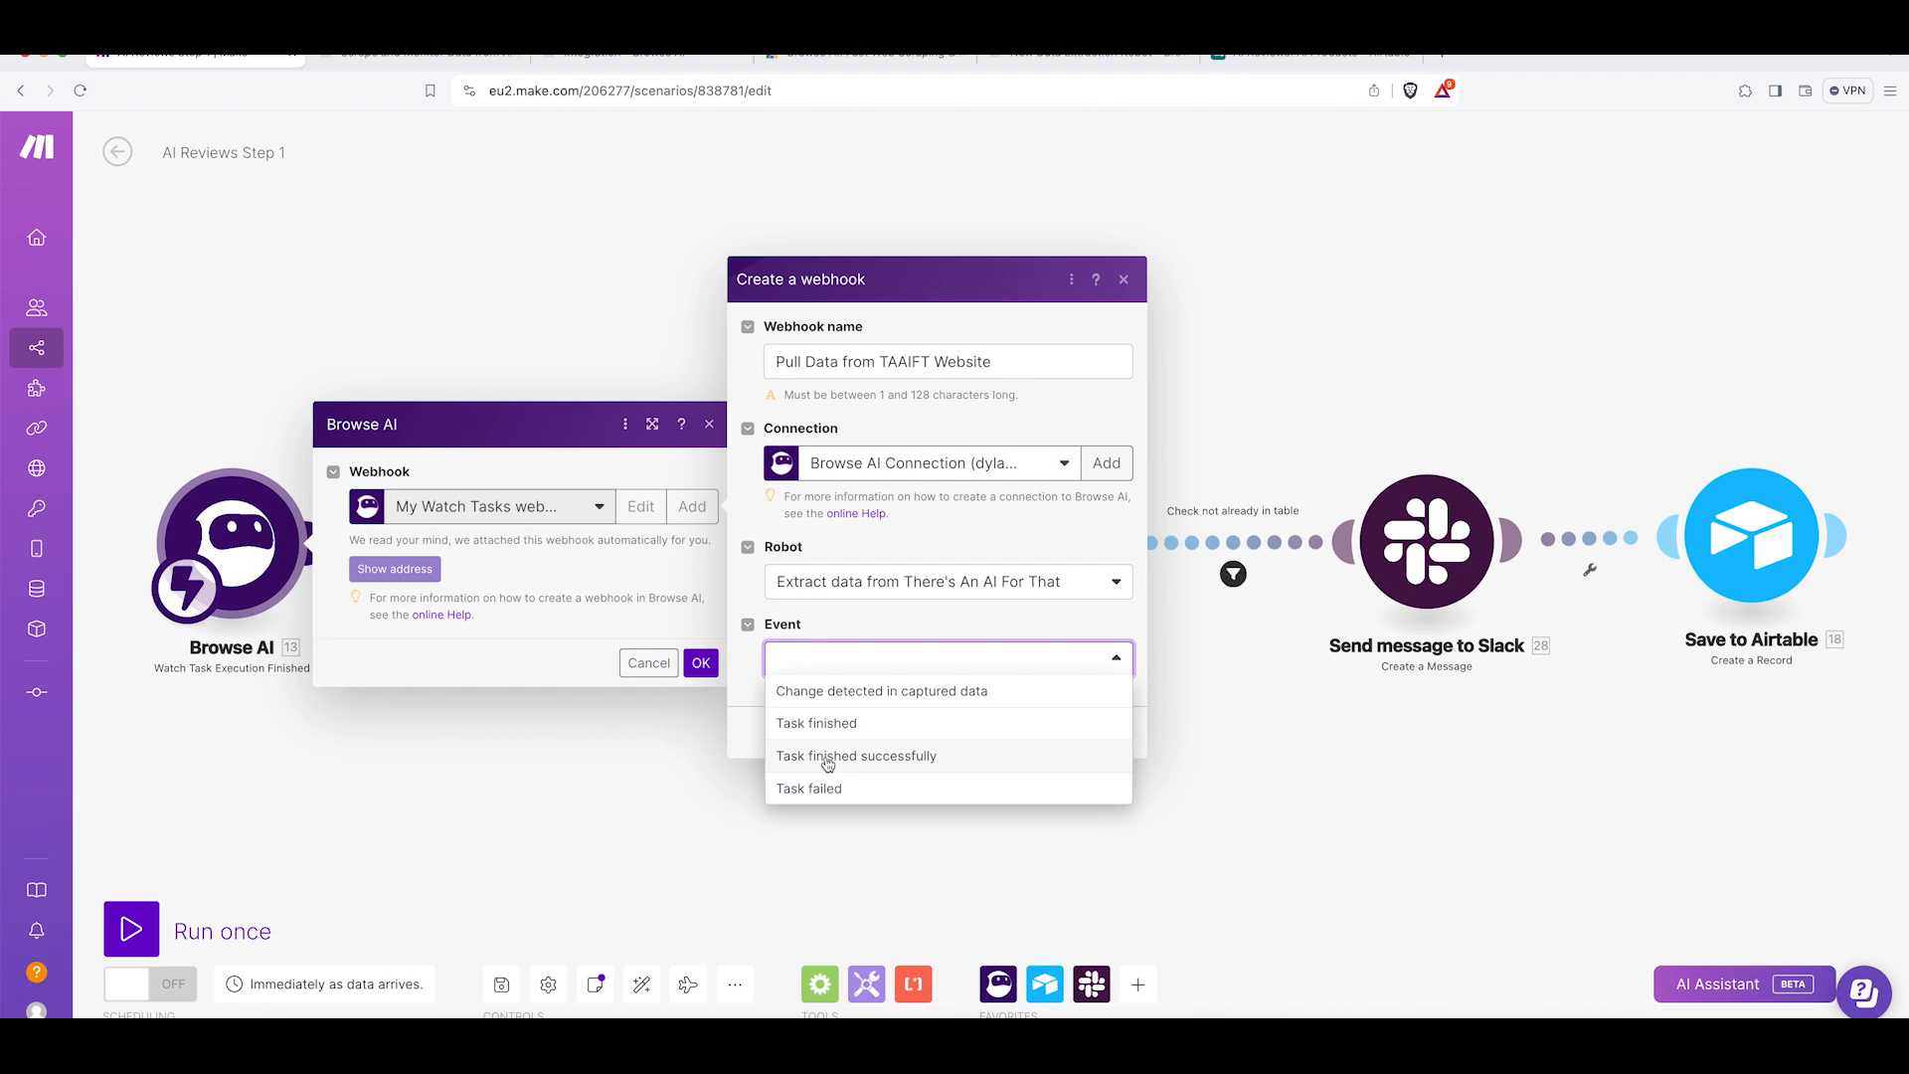
pyautogui.click(890, 758)
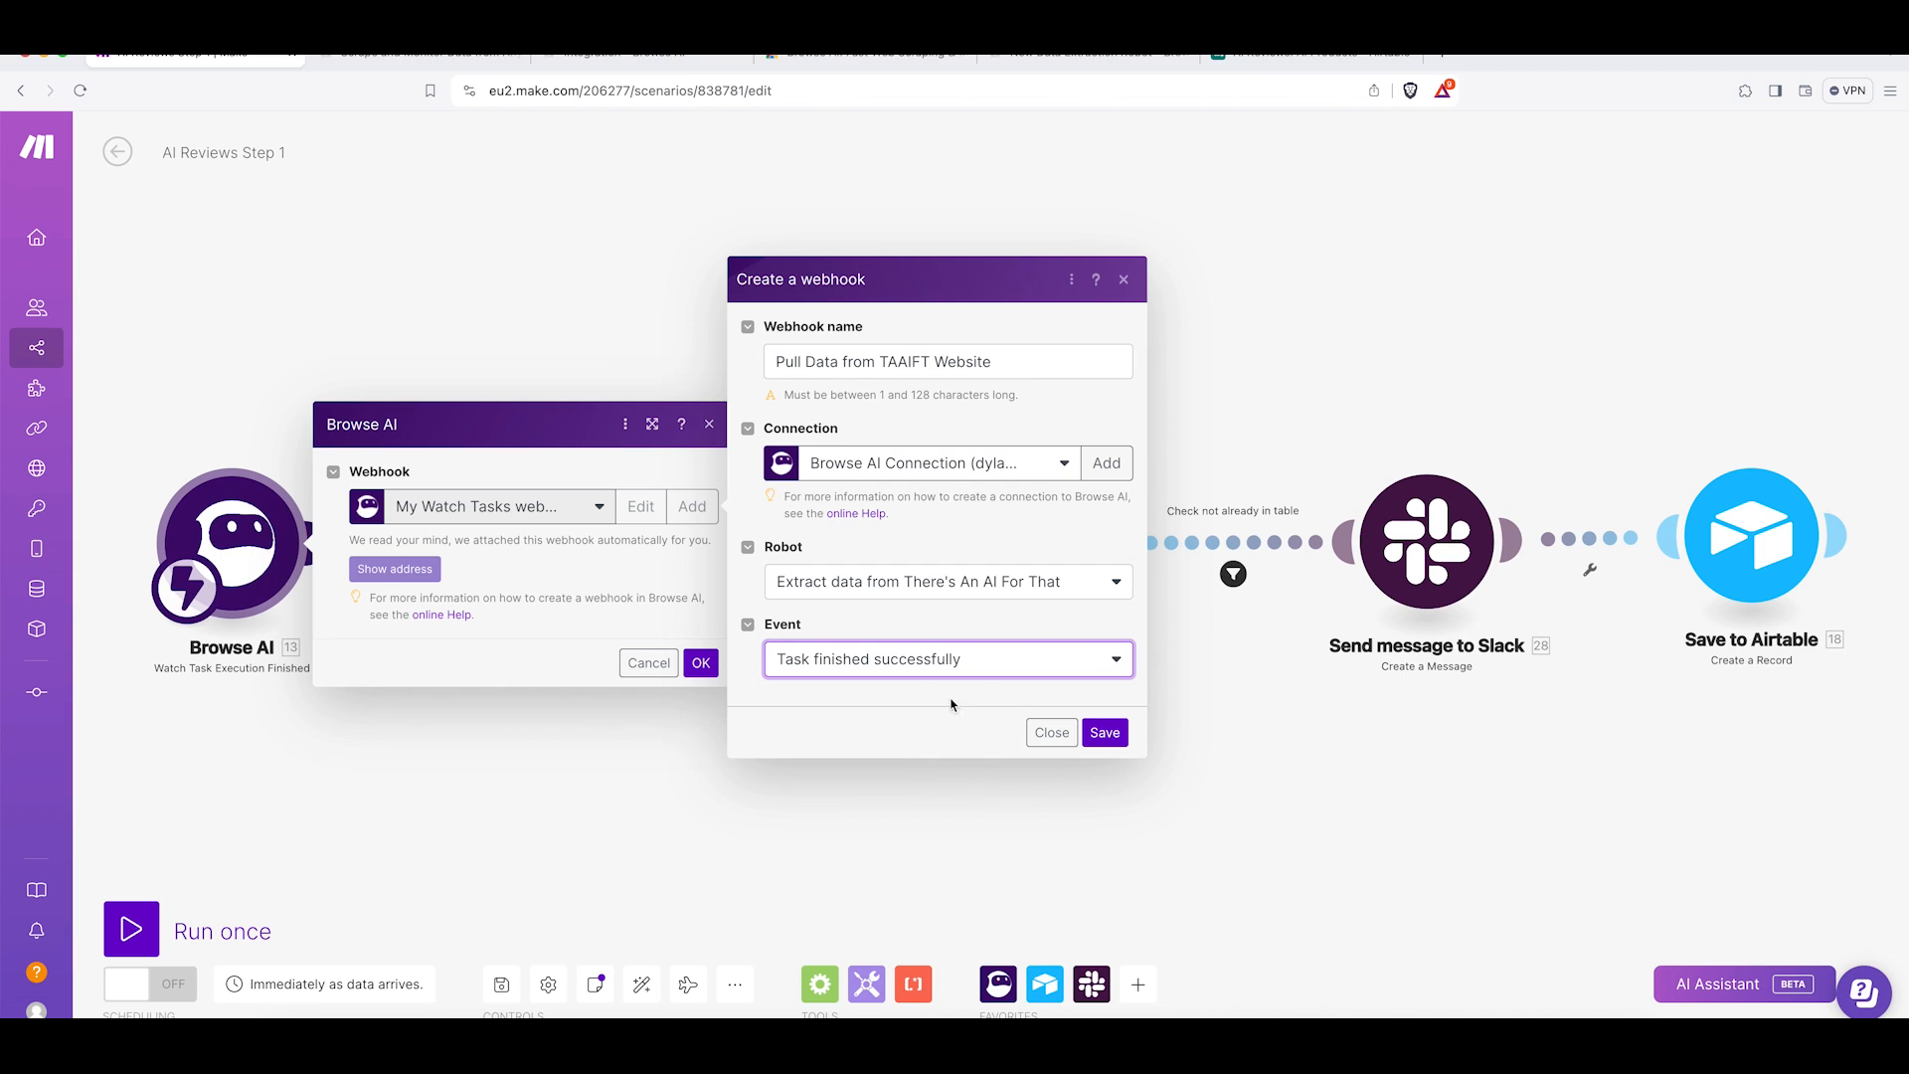
pyautogui.click(1104, 733)
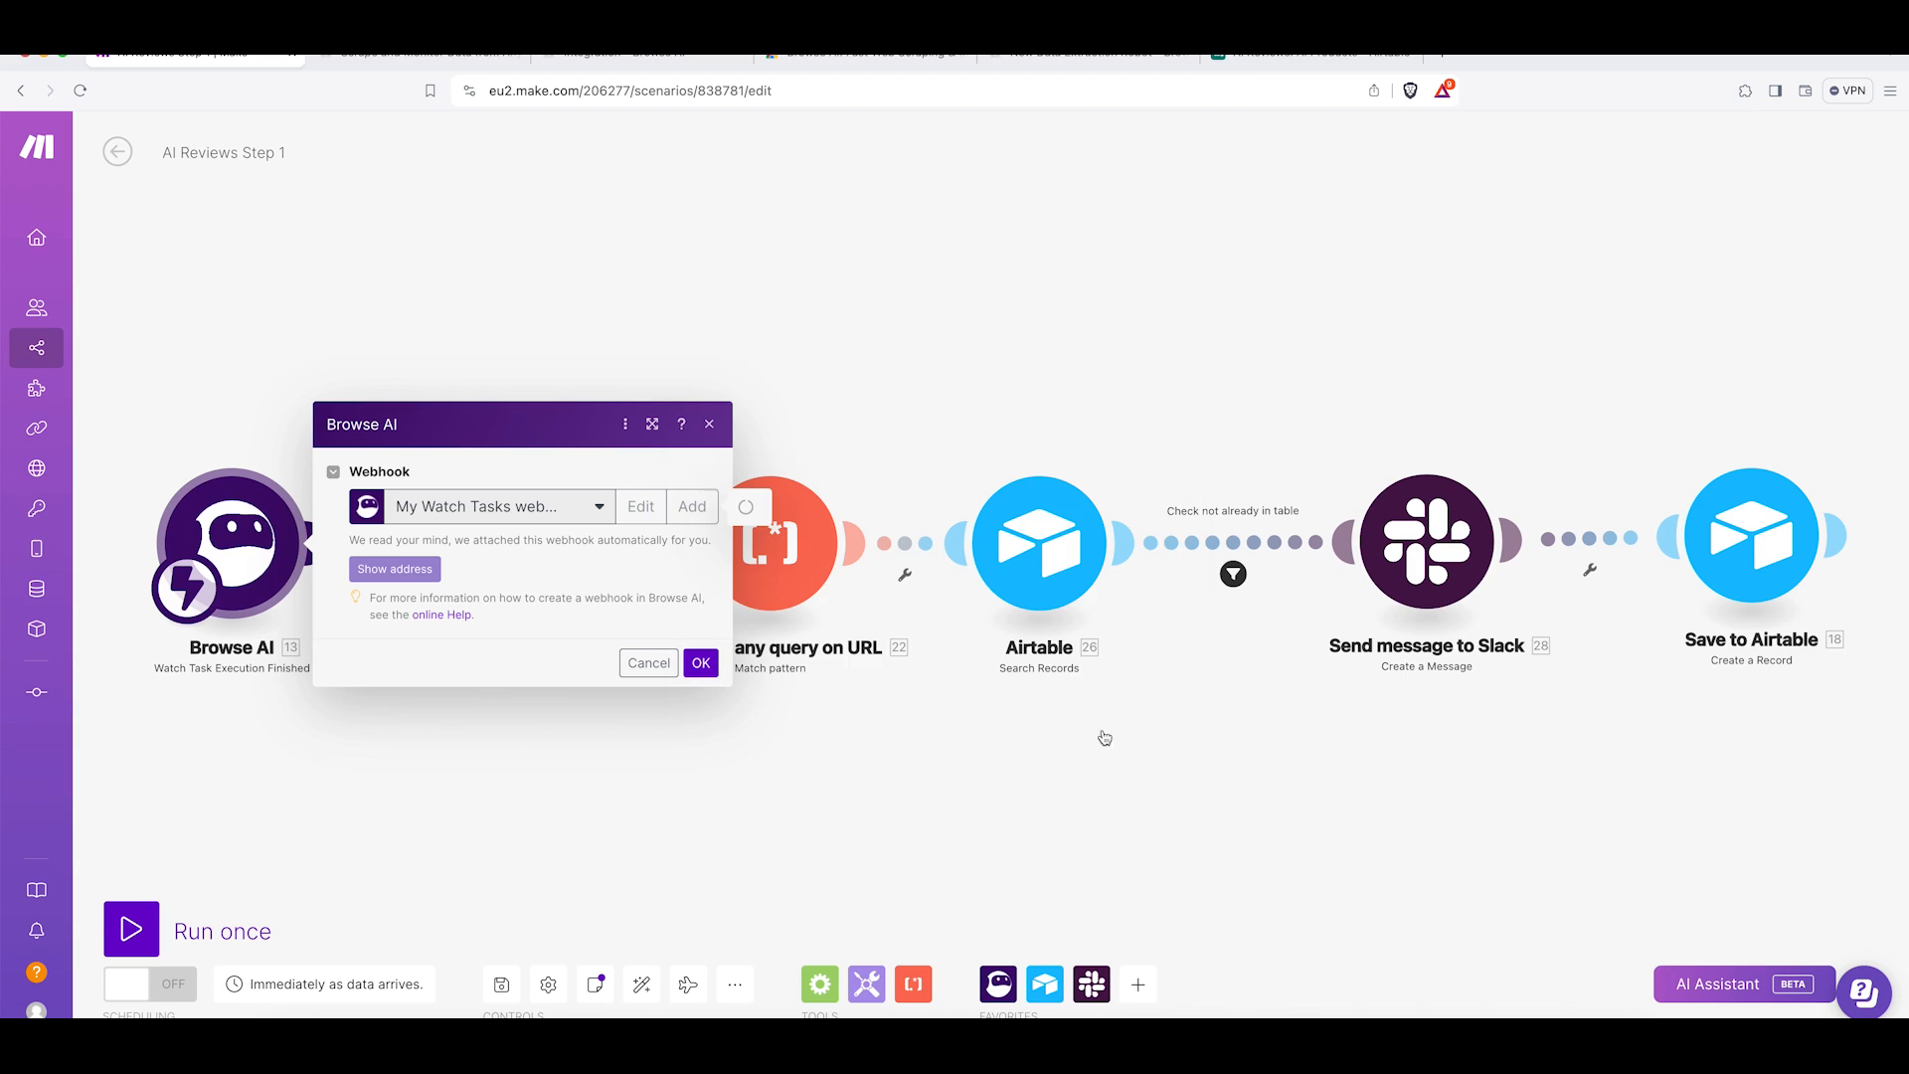
# Copy the Make webhook address and add it in Browse AI as a webhook fired when the task is finished successfully.
pyautogui.click(388, 572)
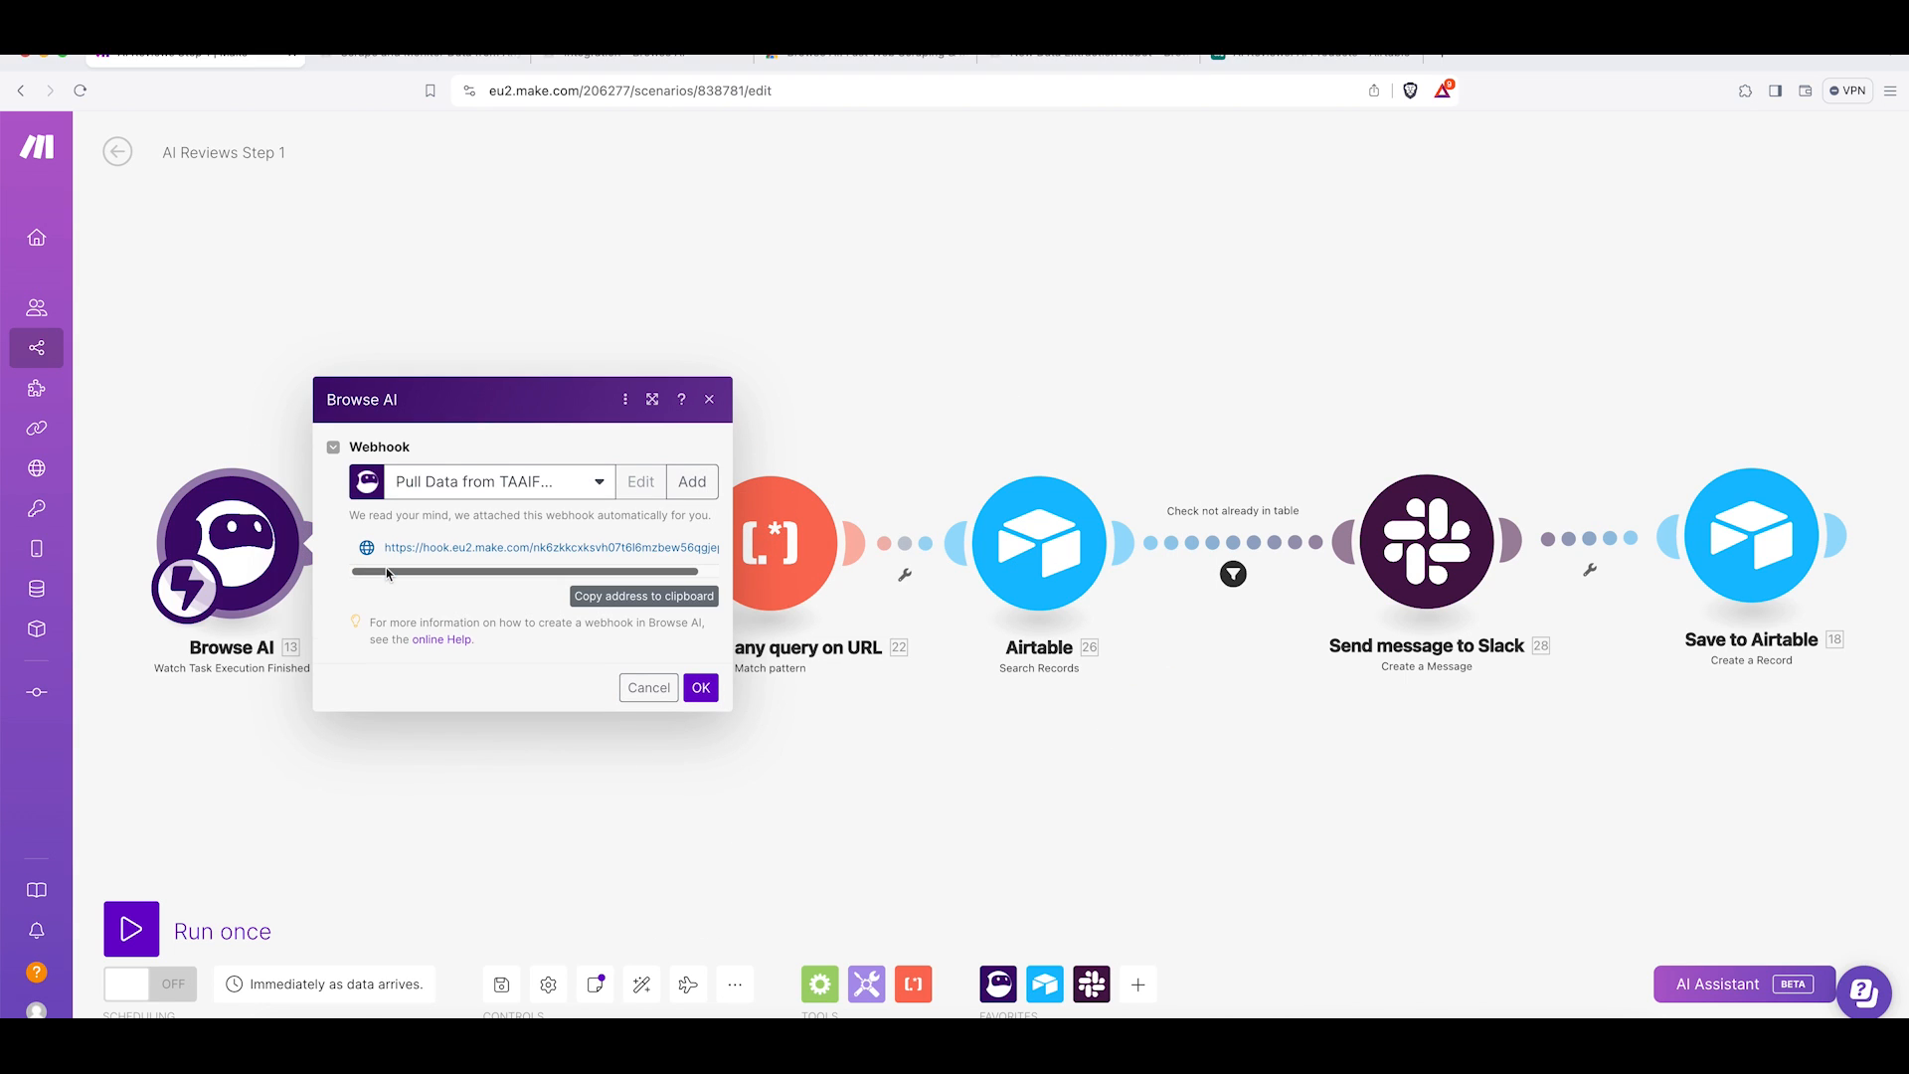
pyautogui.click(628, 601)
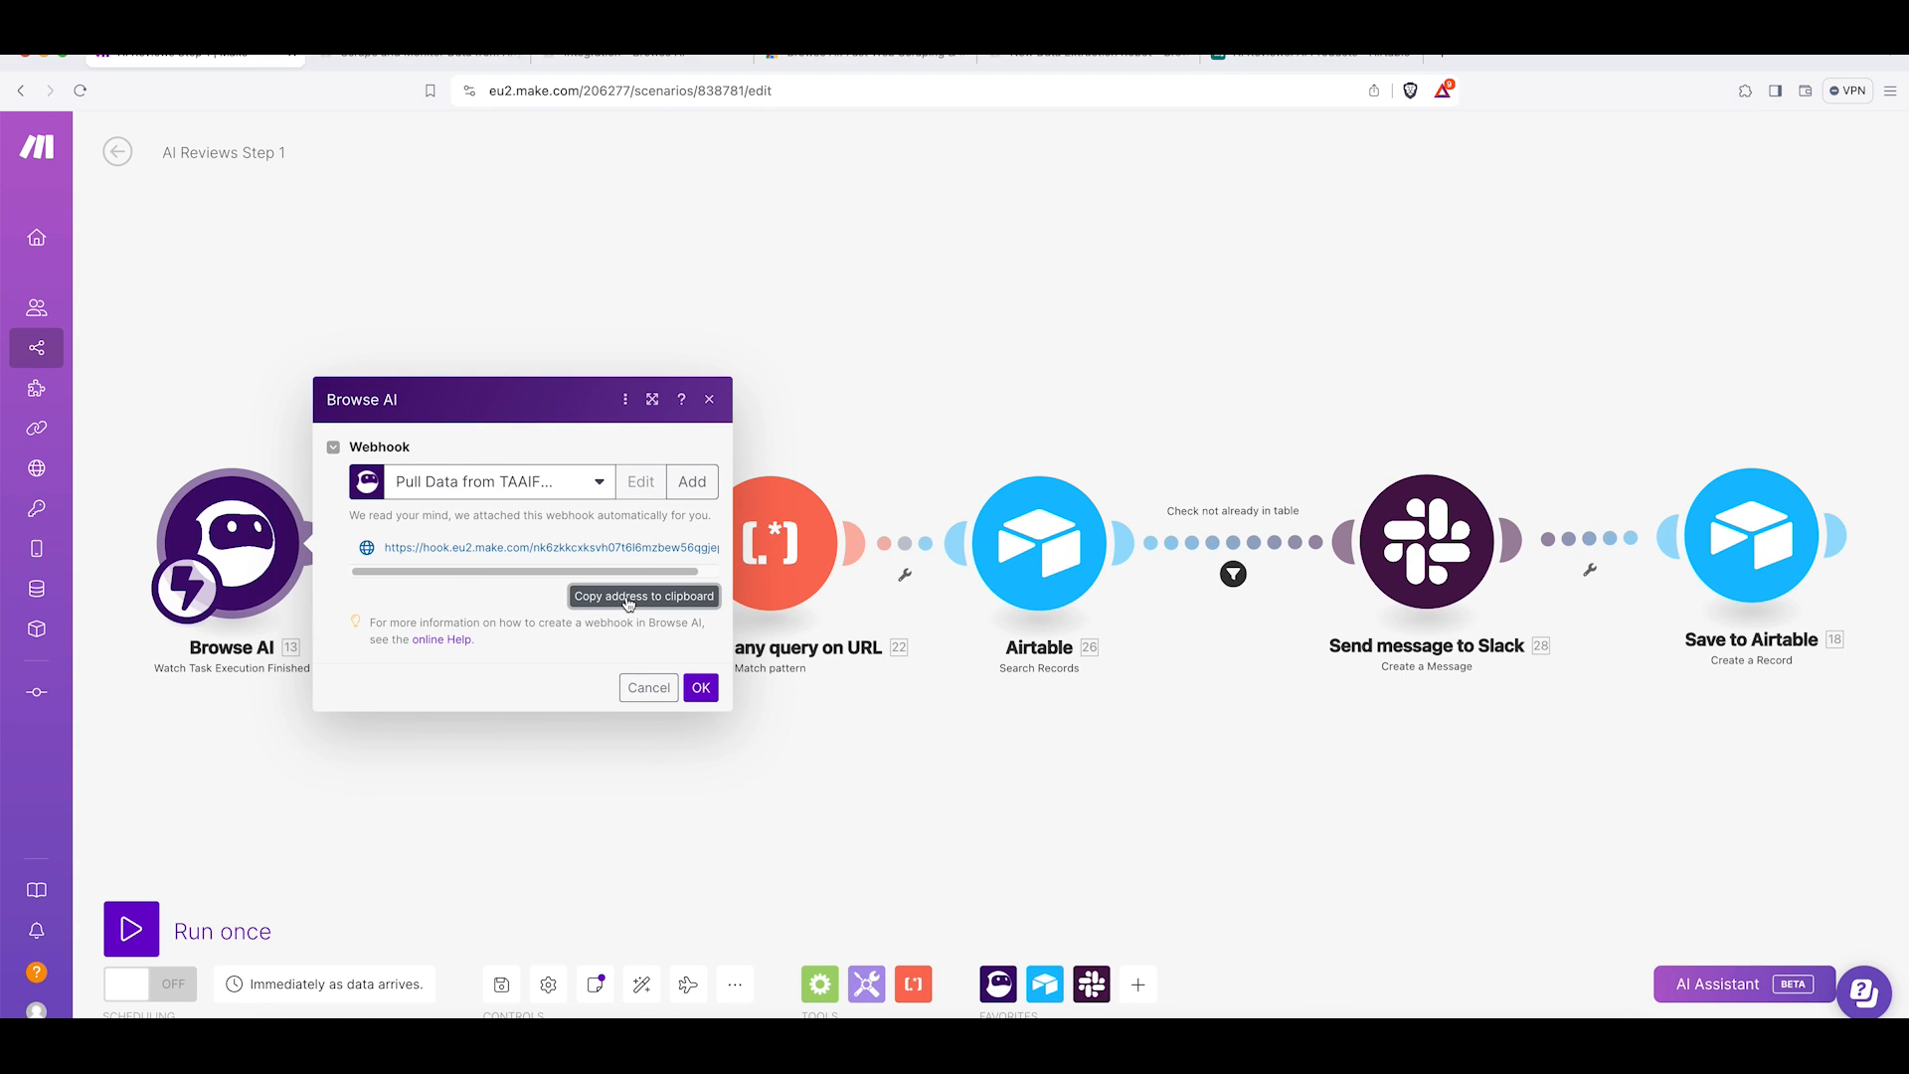
pyautogui.click(615, 58)
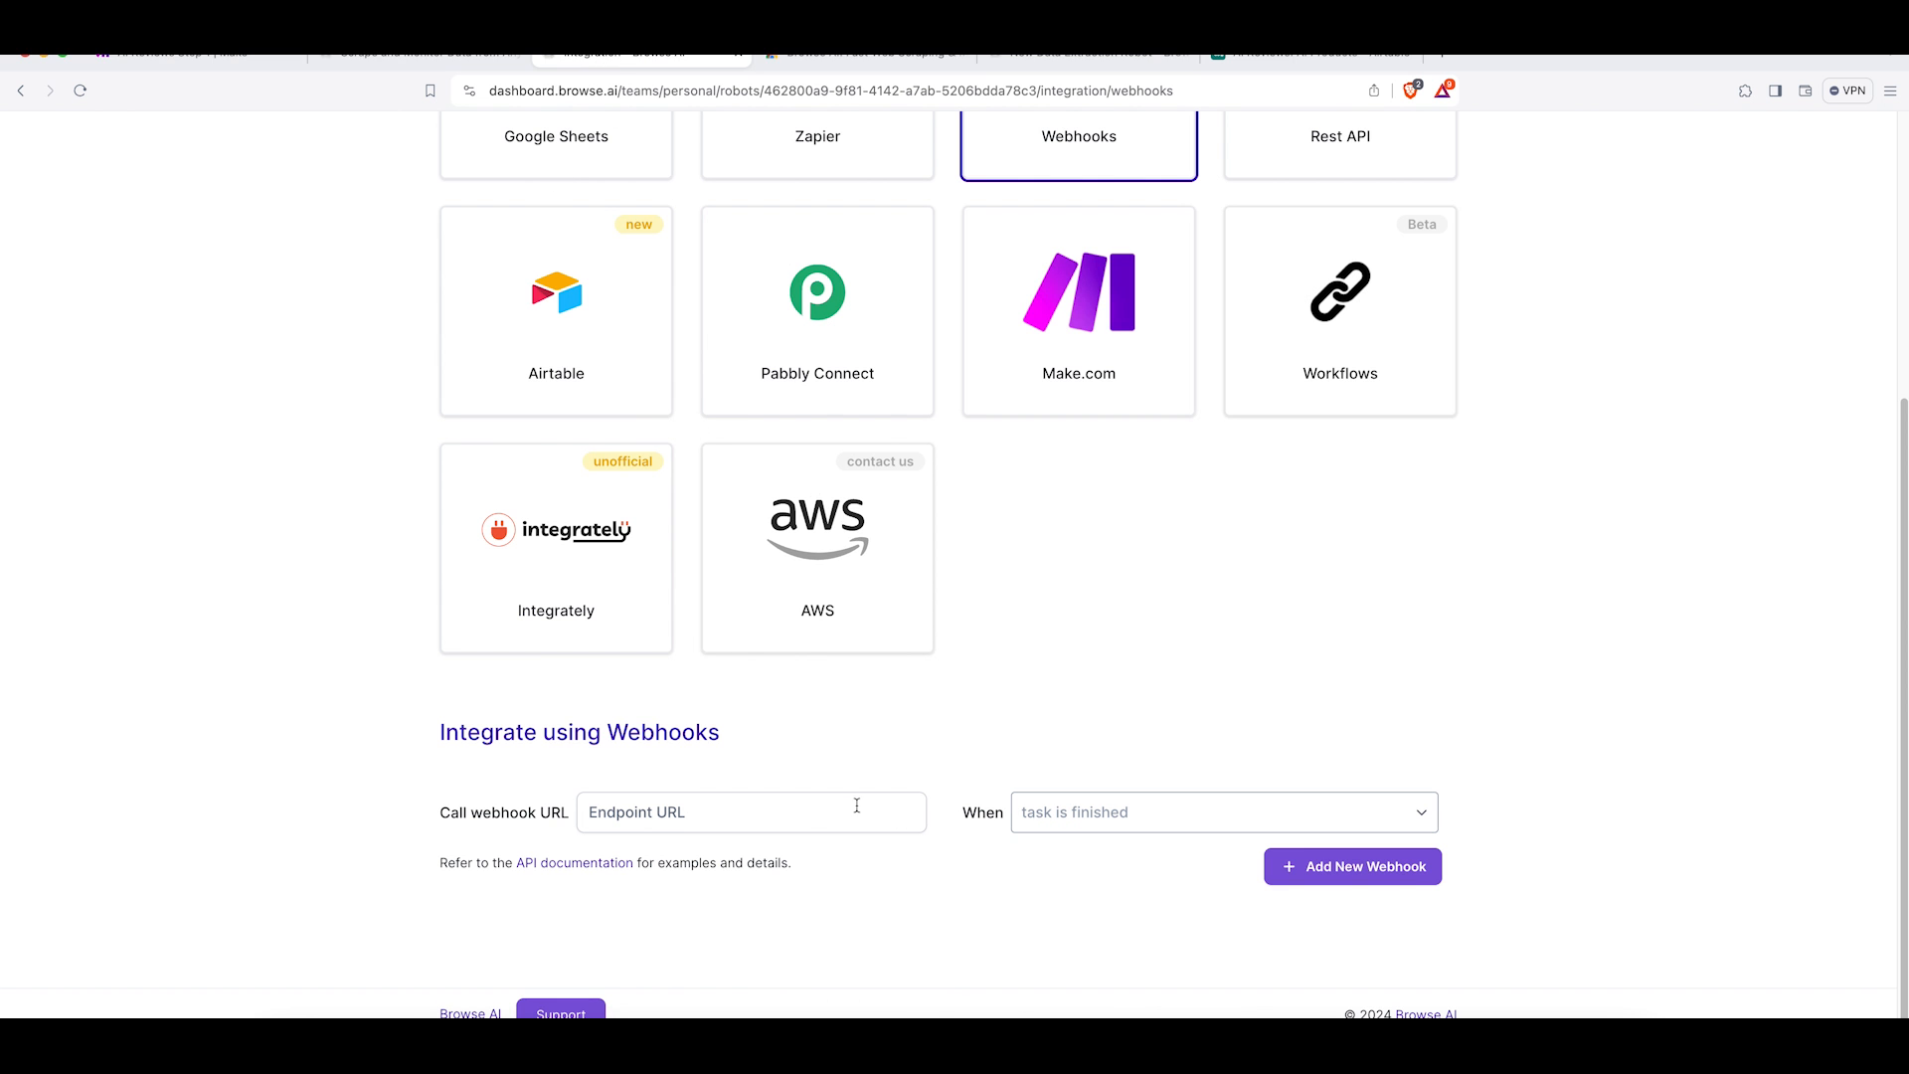
pyautogui.click(645, 809)
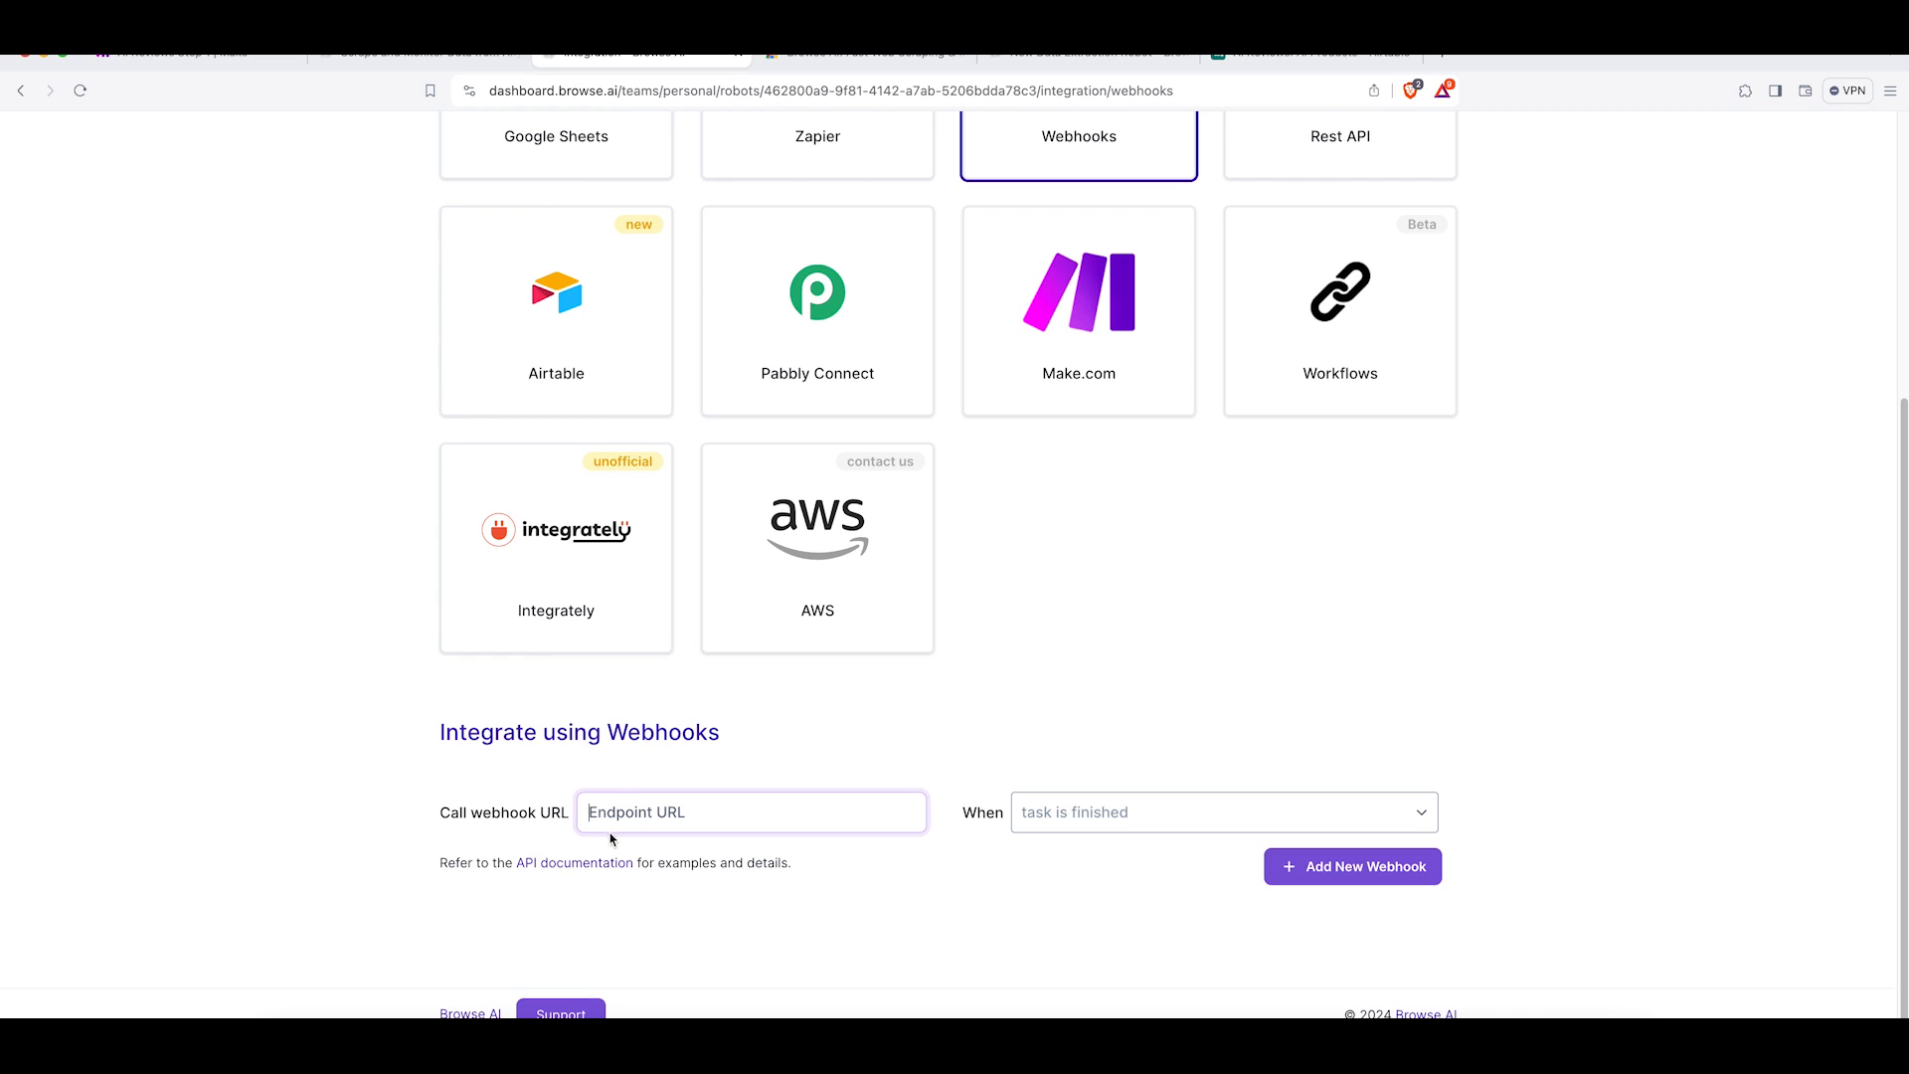
pyautogui.press('super+v')
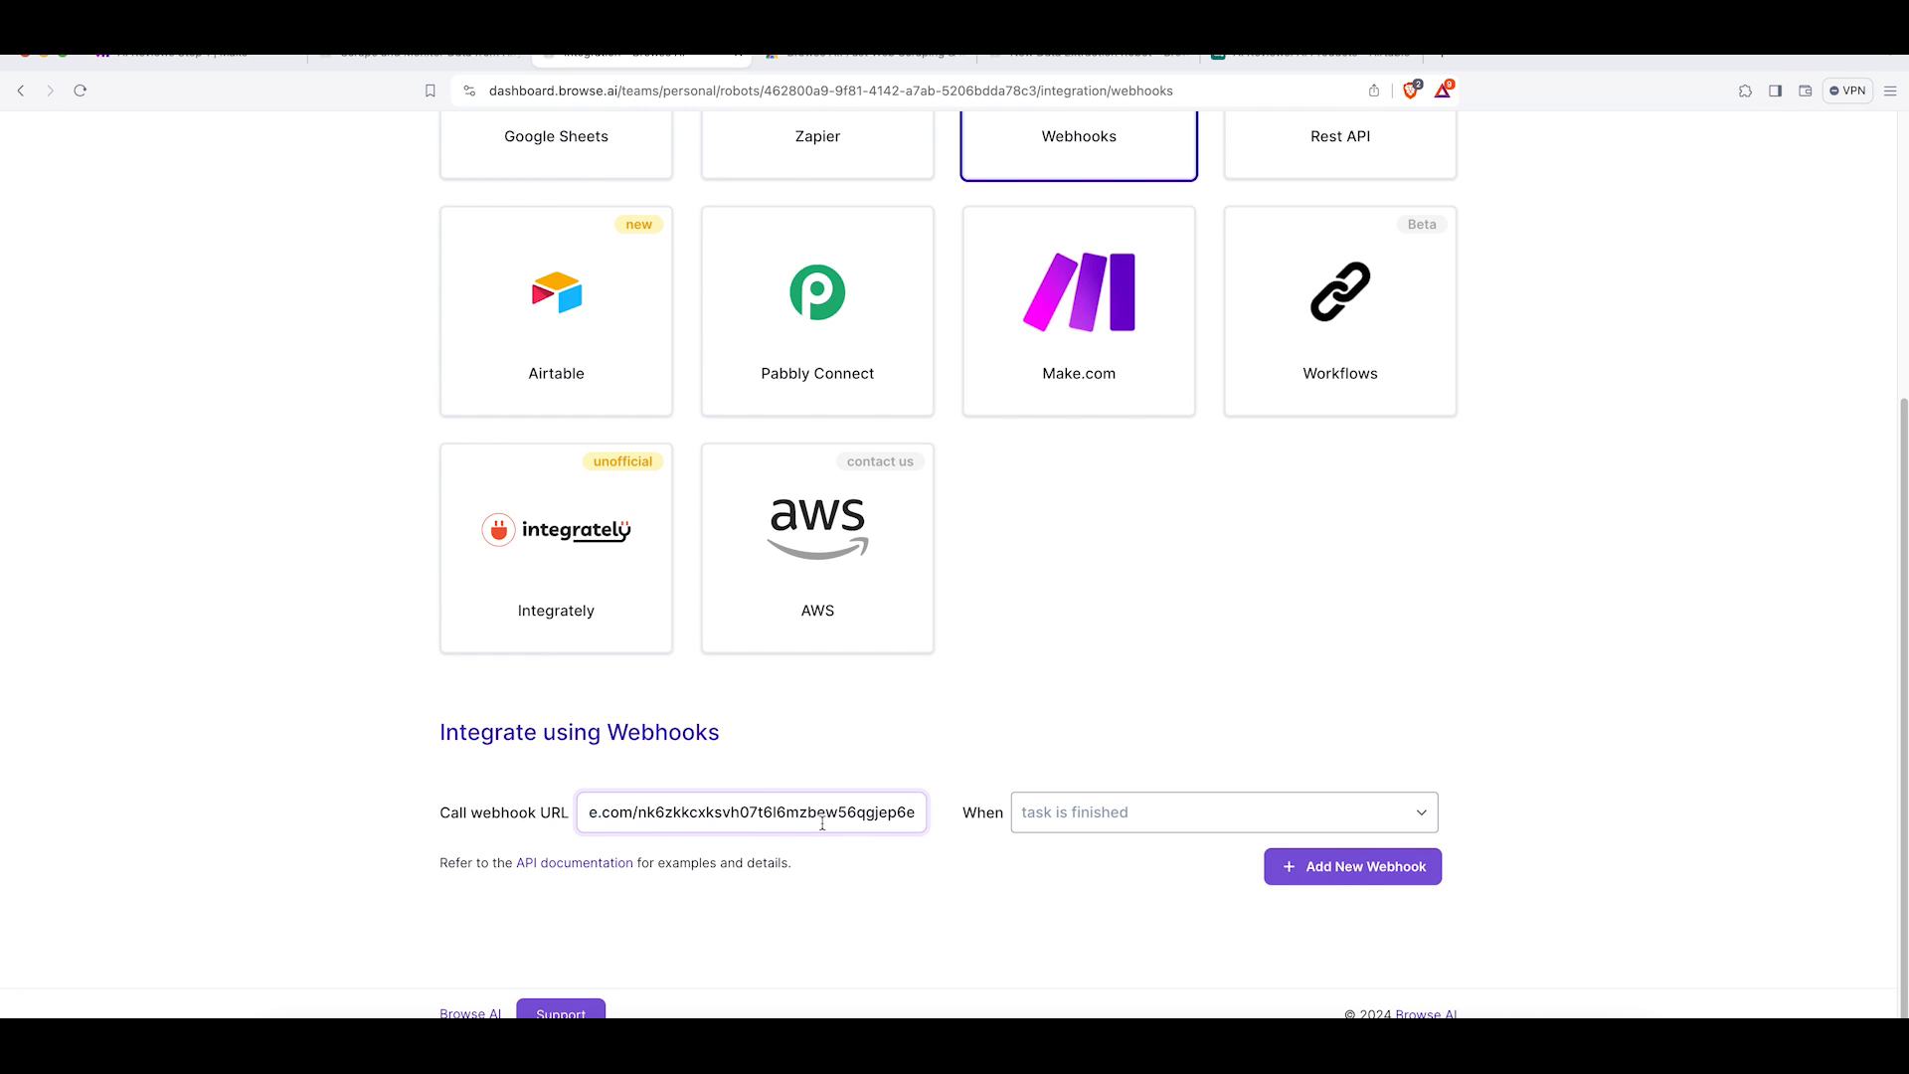
pyautogui.click(1066, 813)
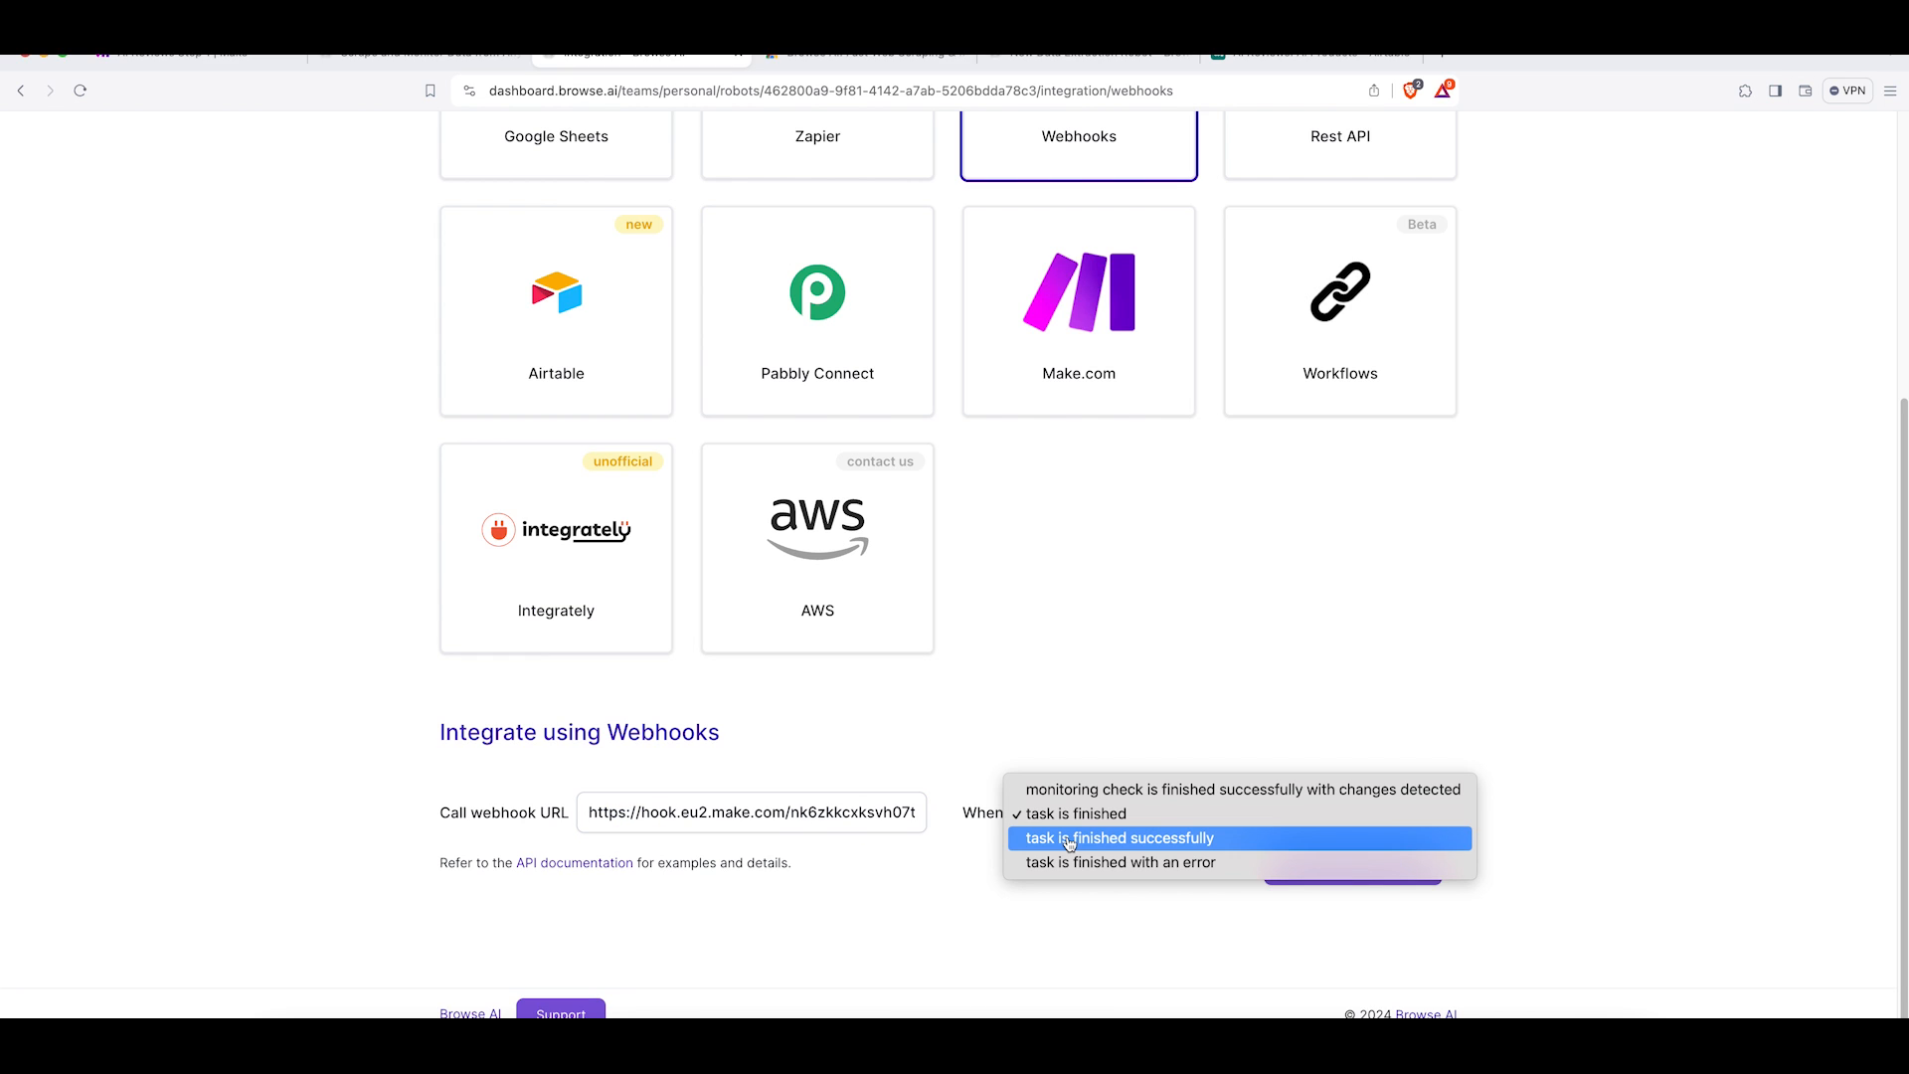
pyautogui.click(1069, 842)
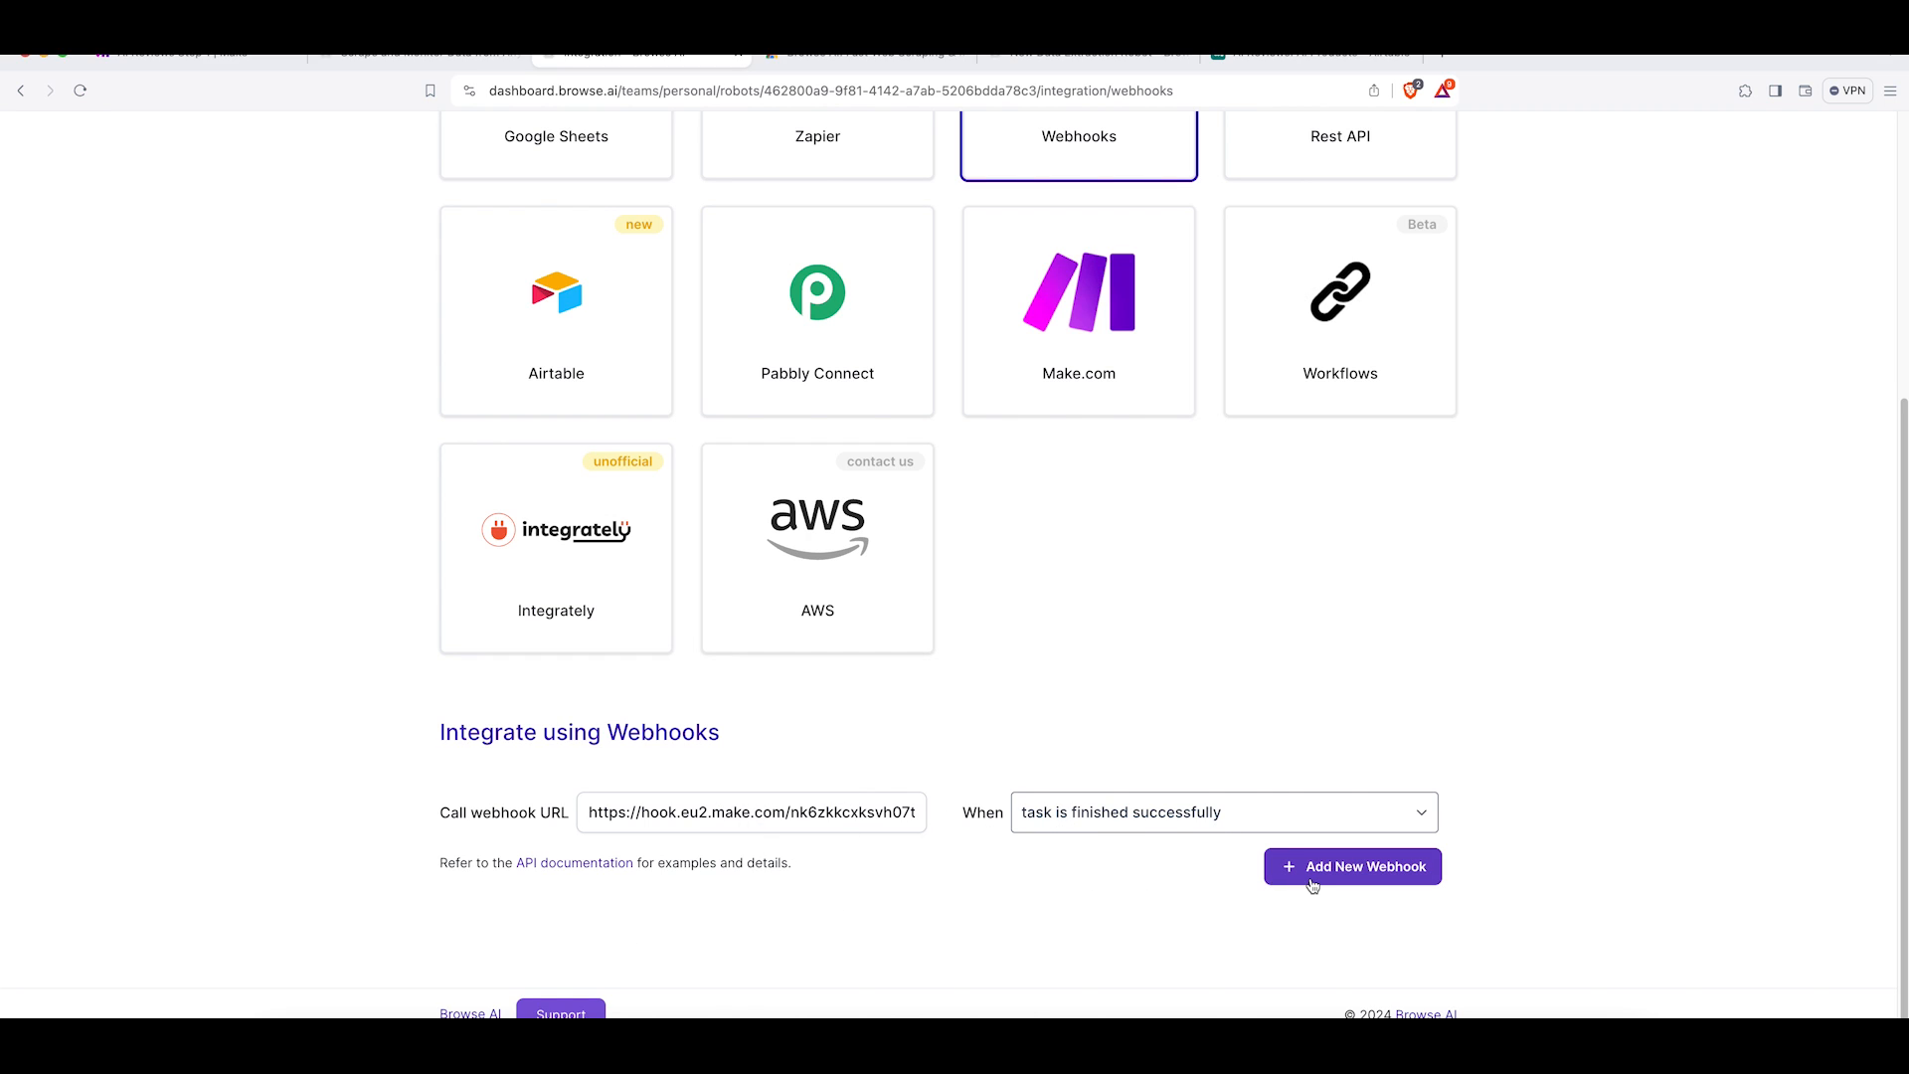
pyautogui.click(1358, 867)
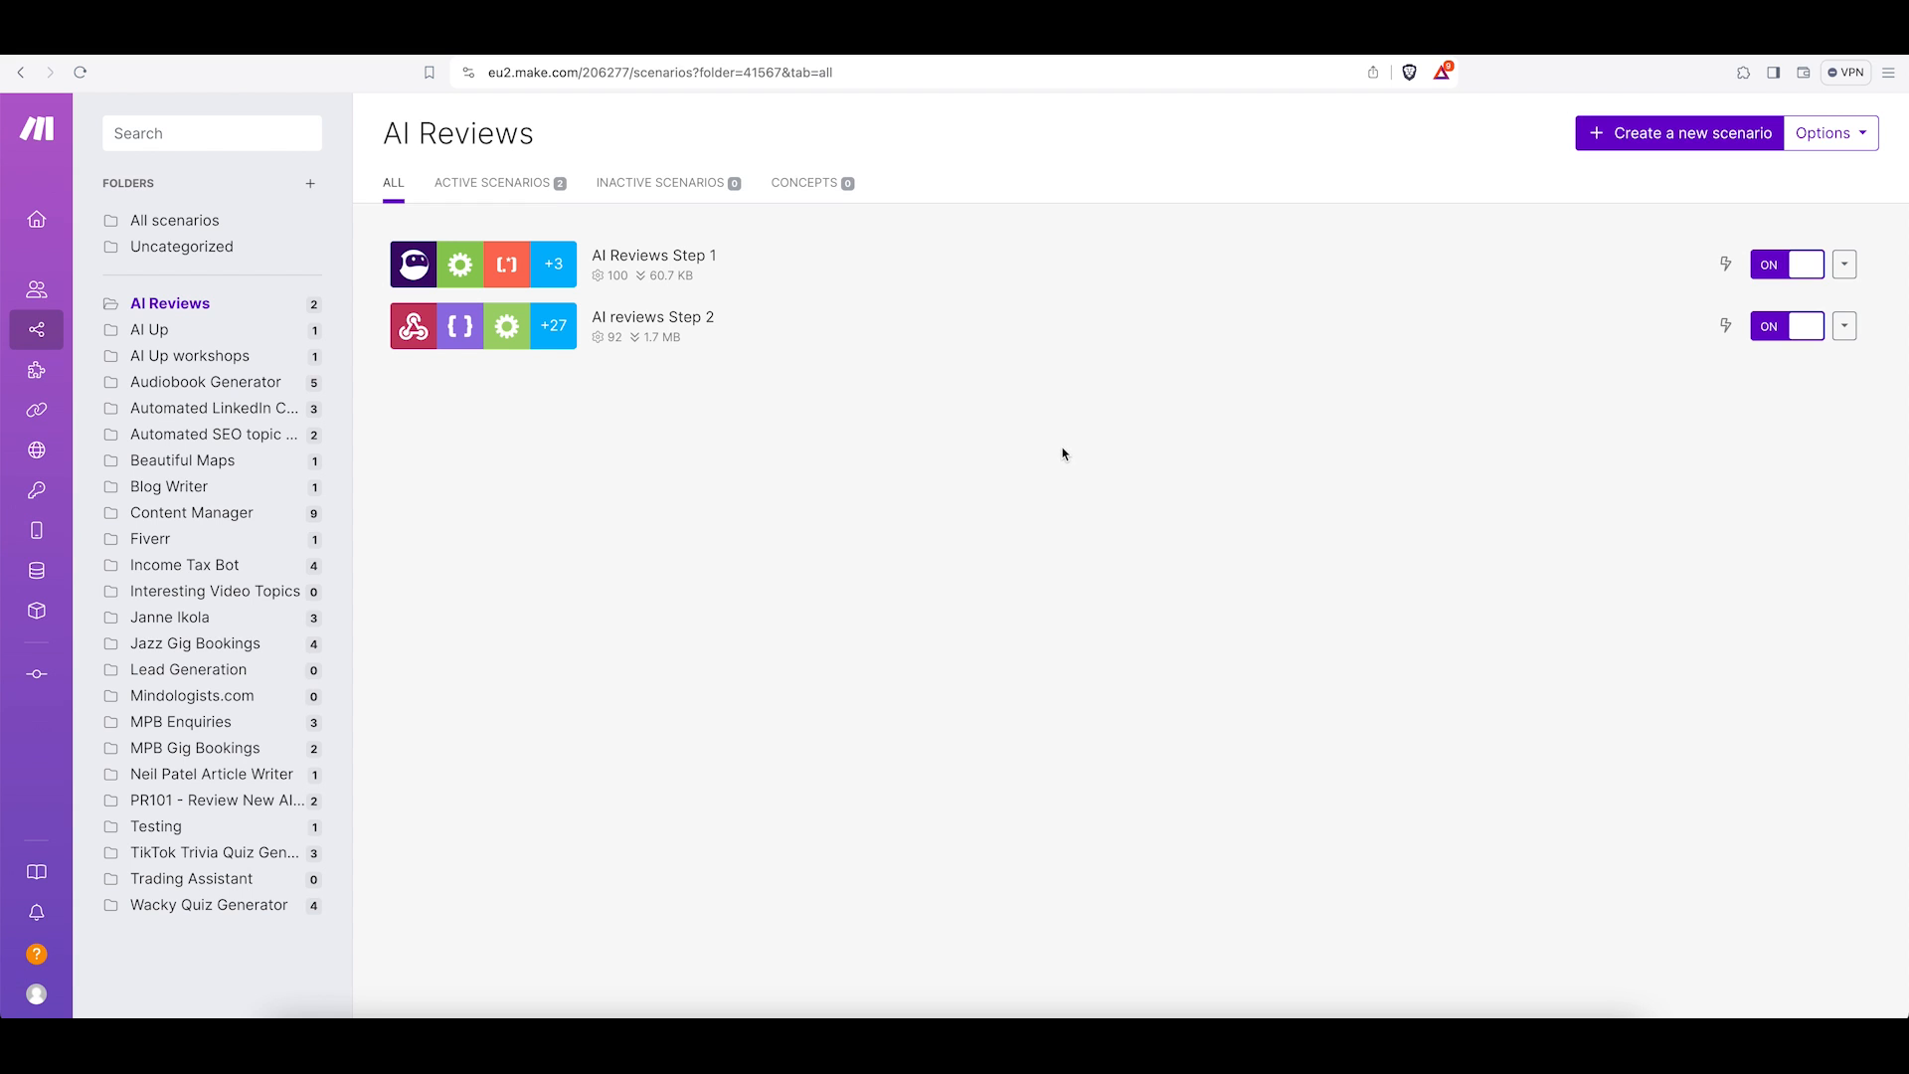
# Open the AI Reviews Step 1 scenario and review the Browse AI trigger, Iterator, status filter and text parser settings.
pyautogui.click(669, 269)
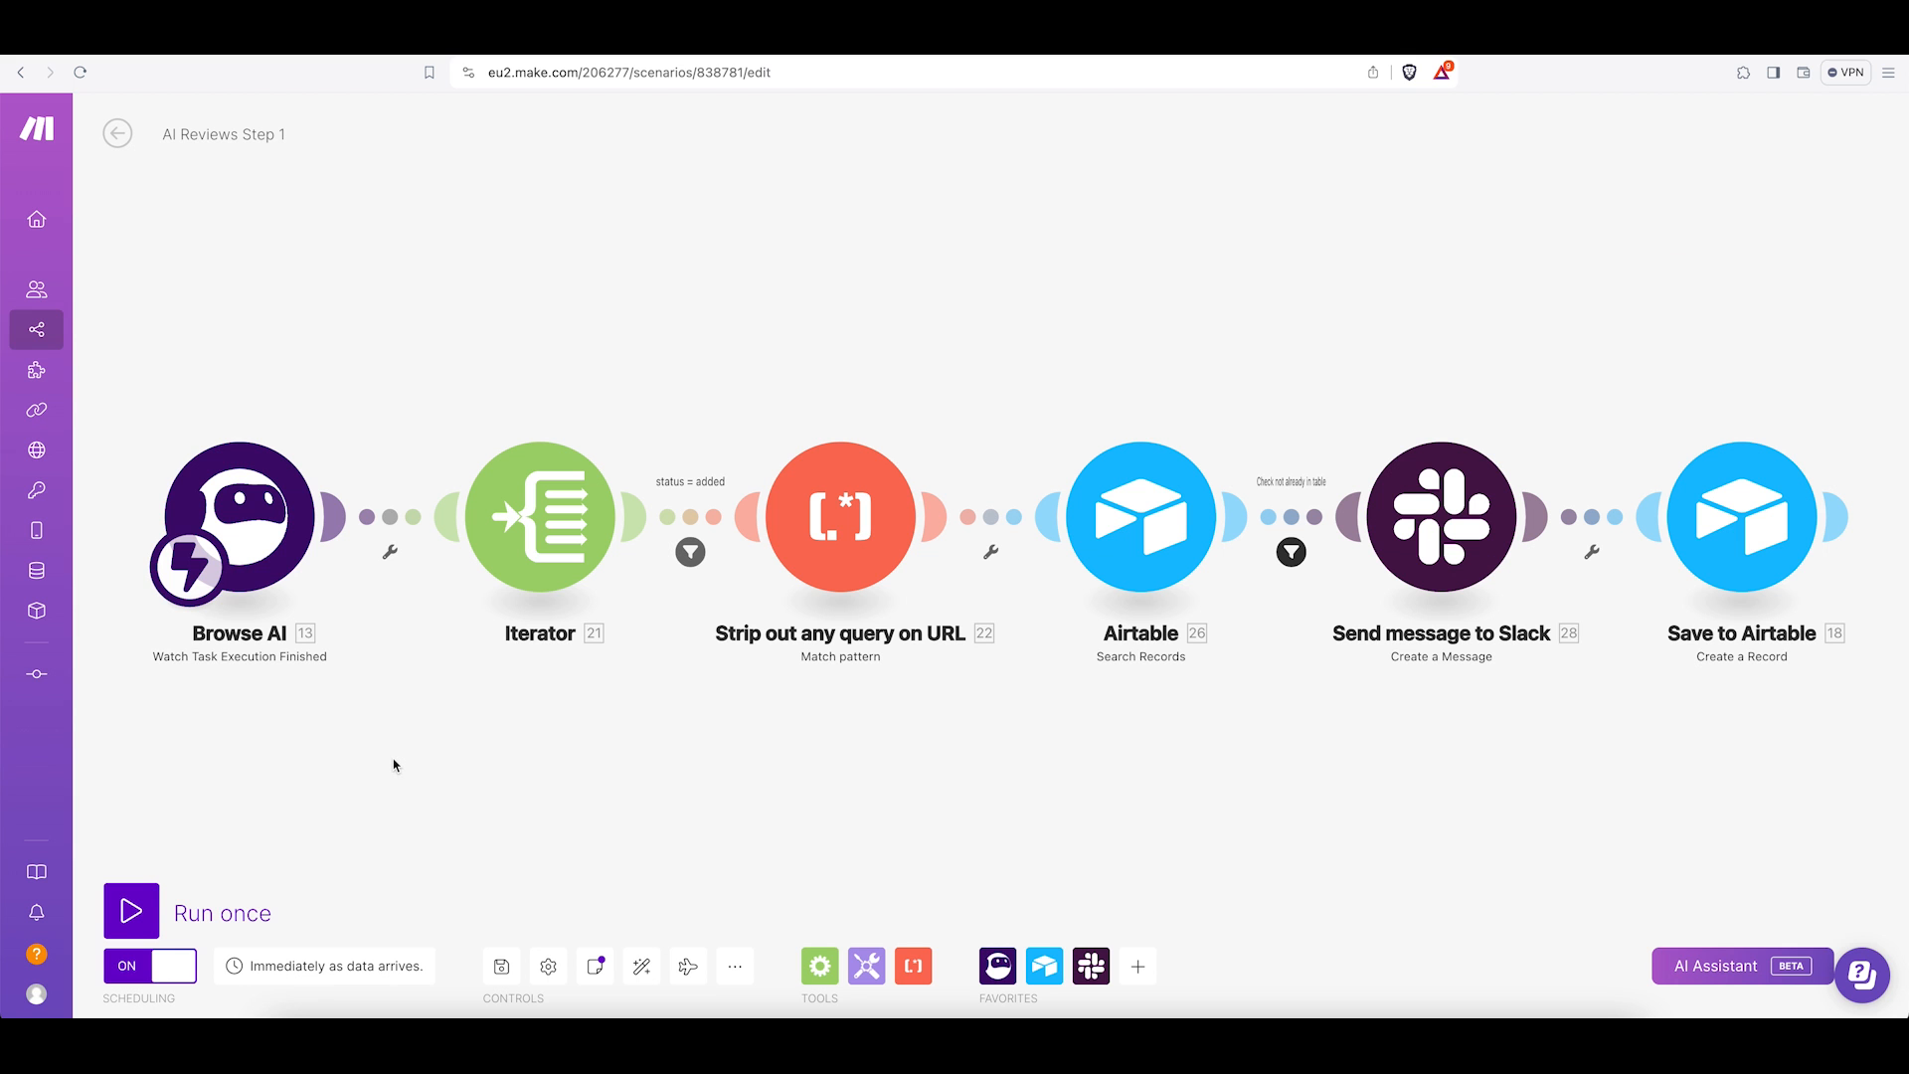
pyautogui.click(281, 534)
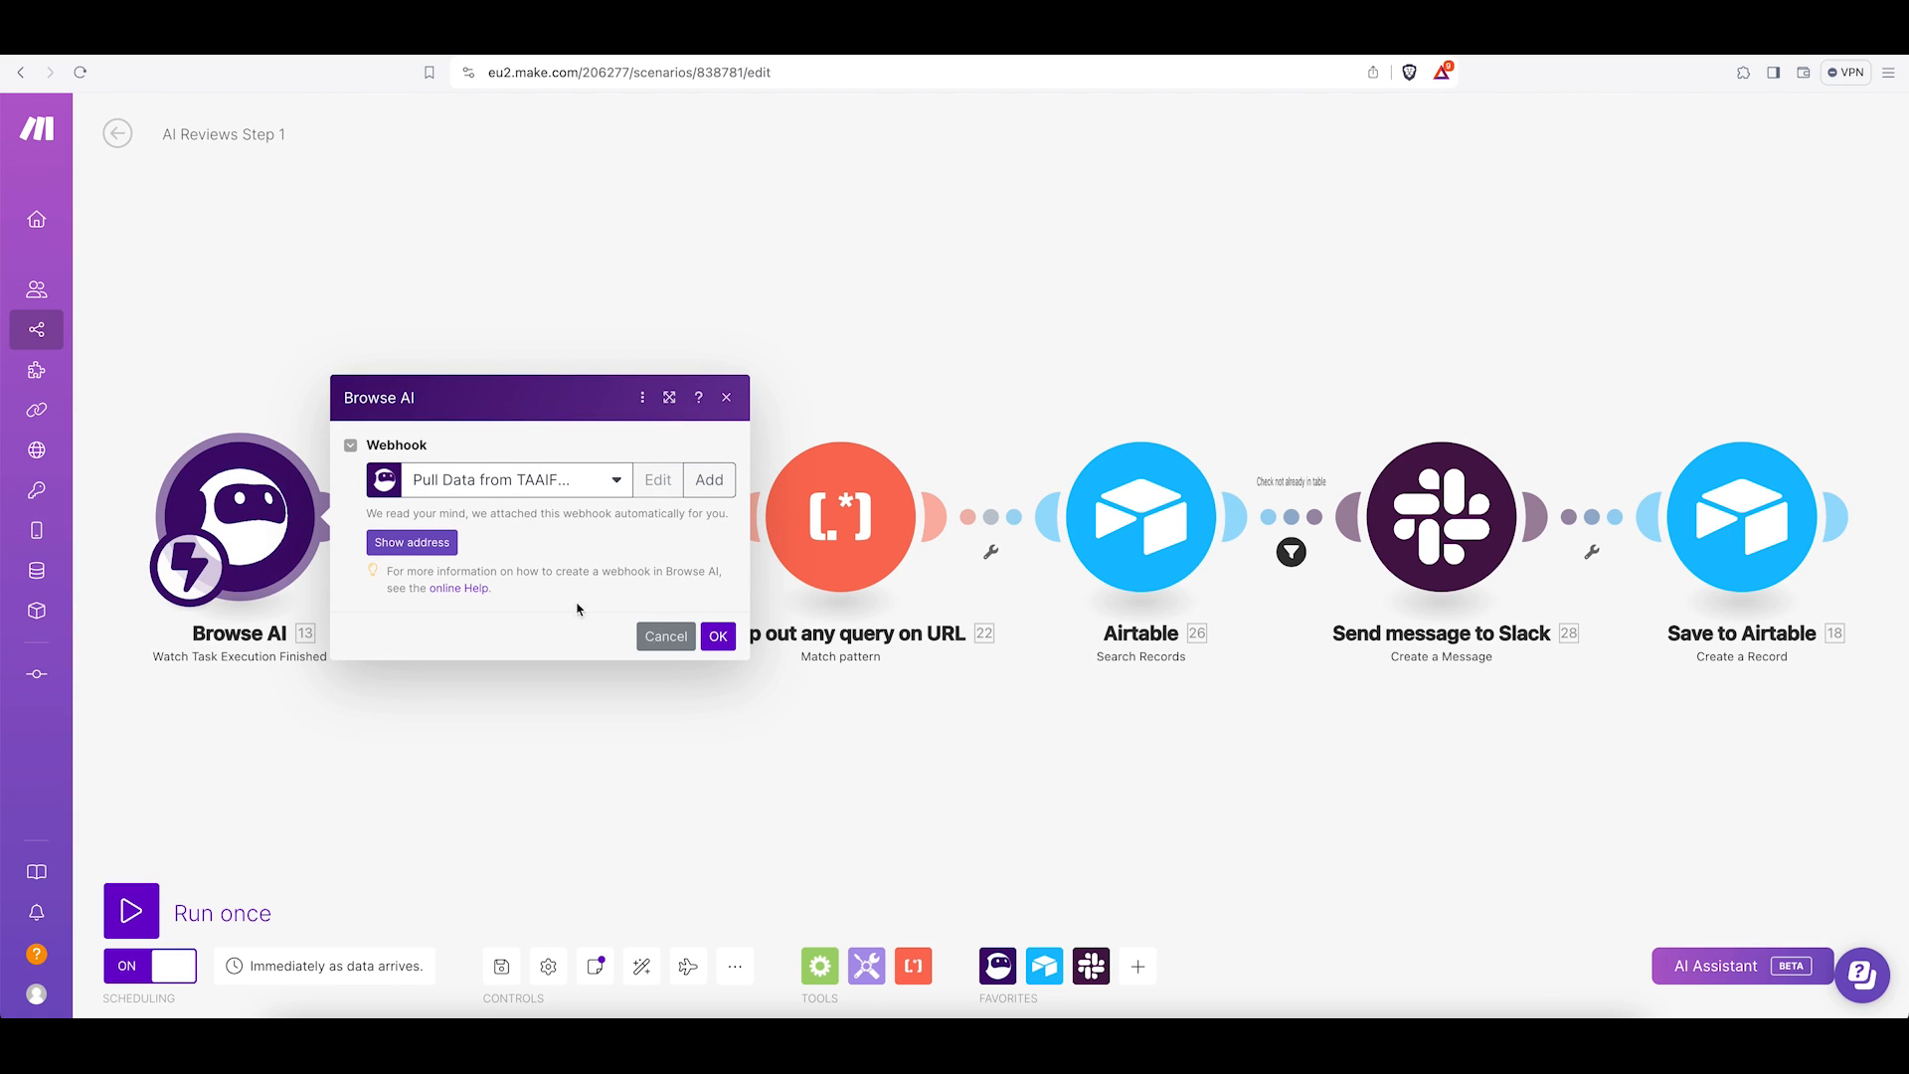
pyautogui.click(657, 637)
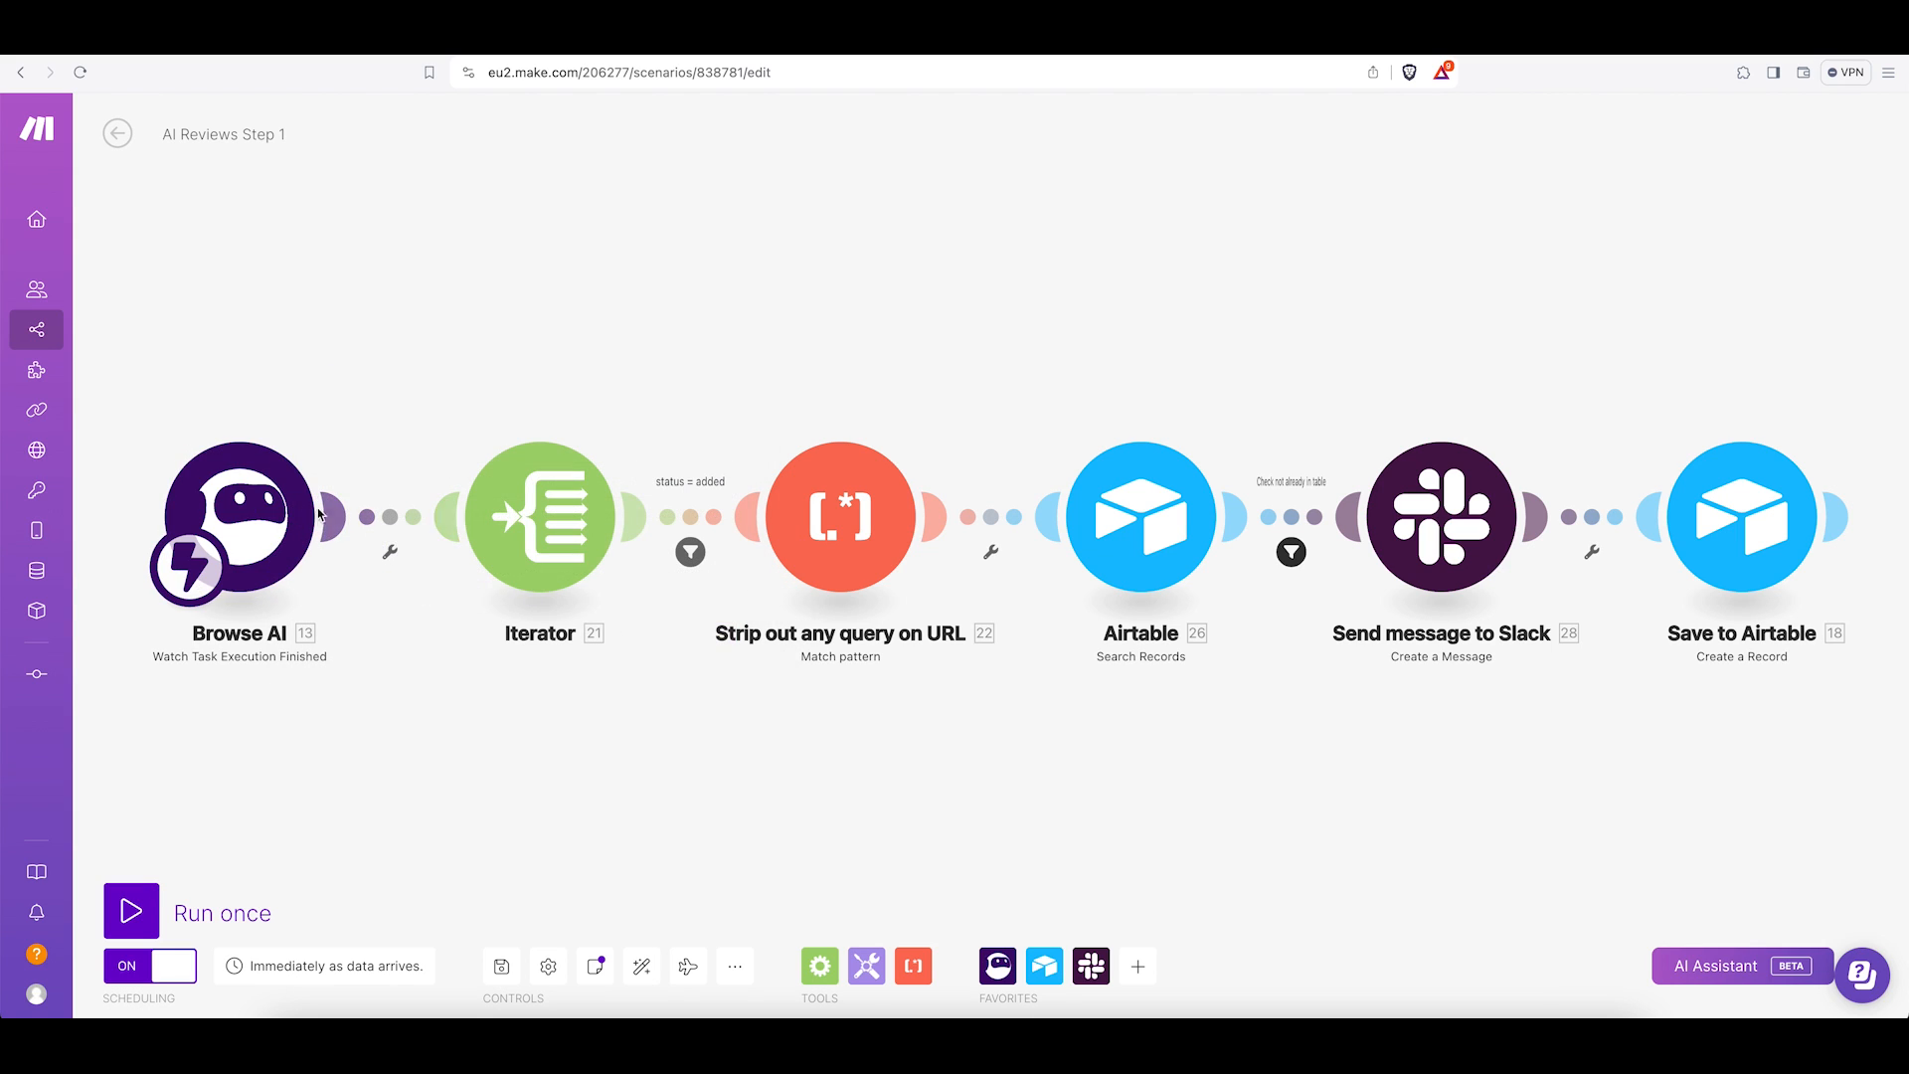
pyautogui.click(550, 527)
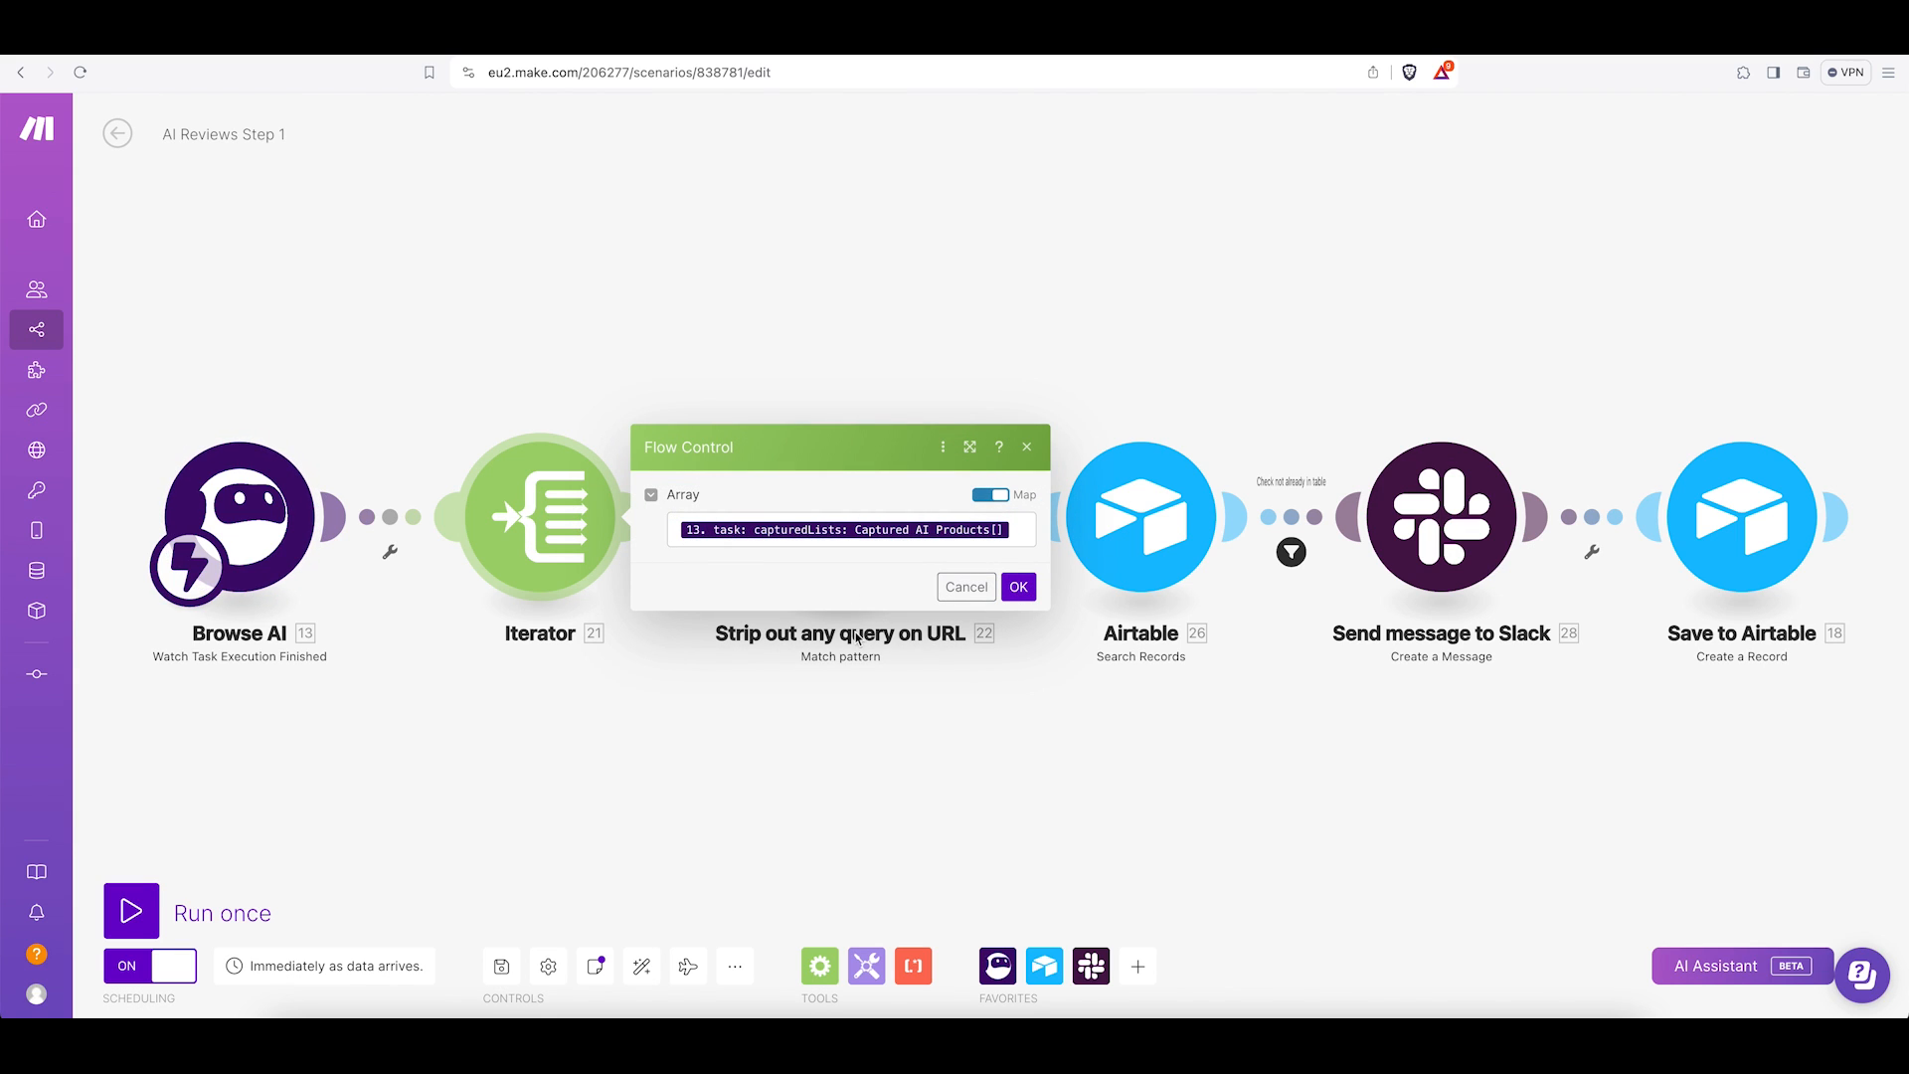
pyautogui.click(967, 586)
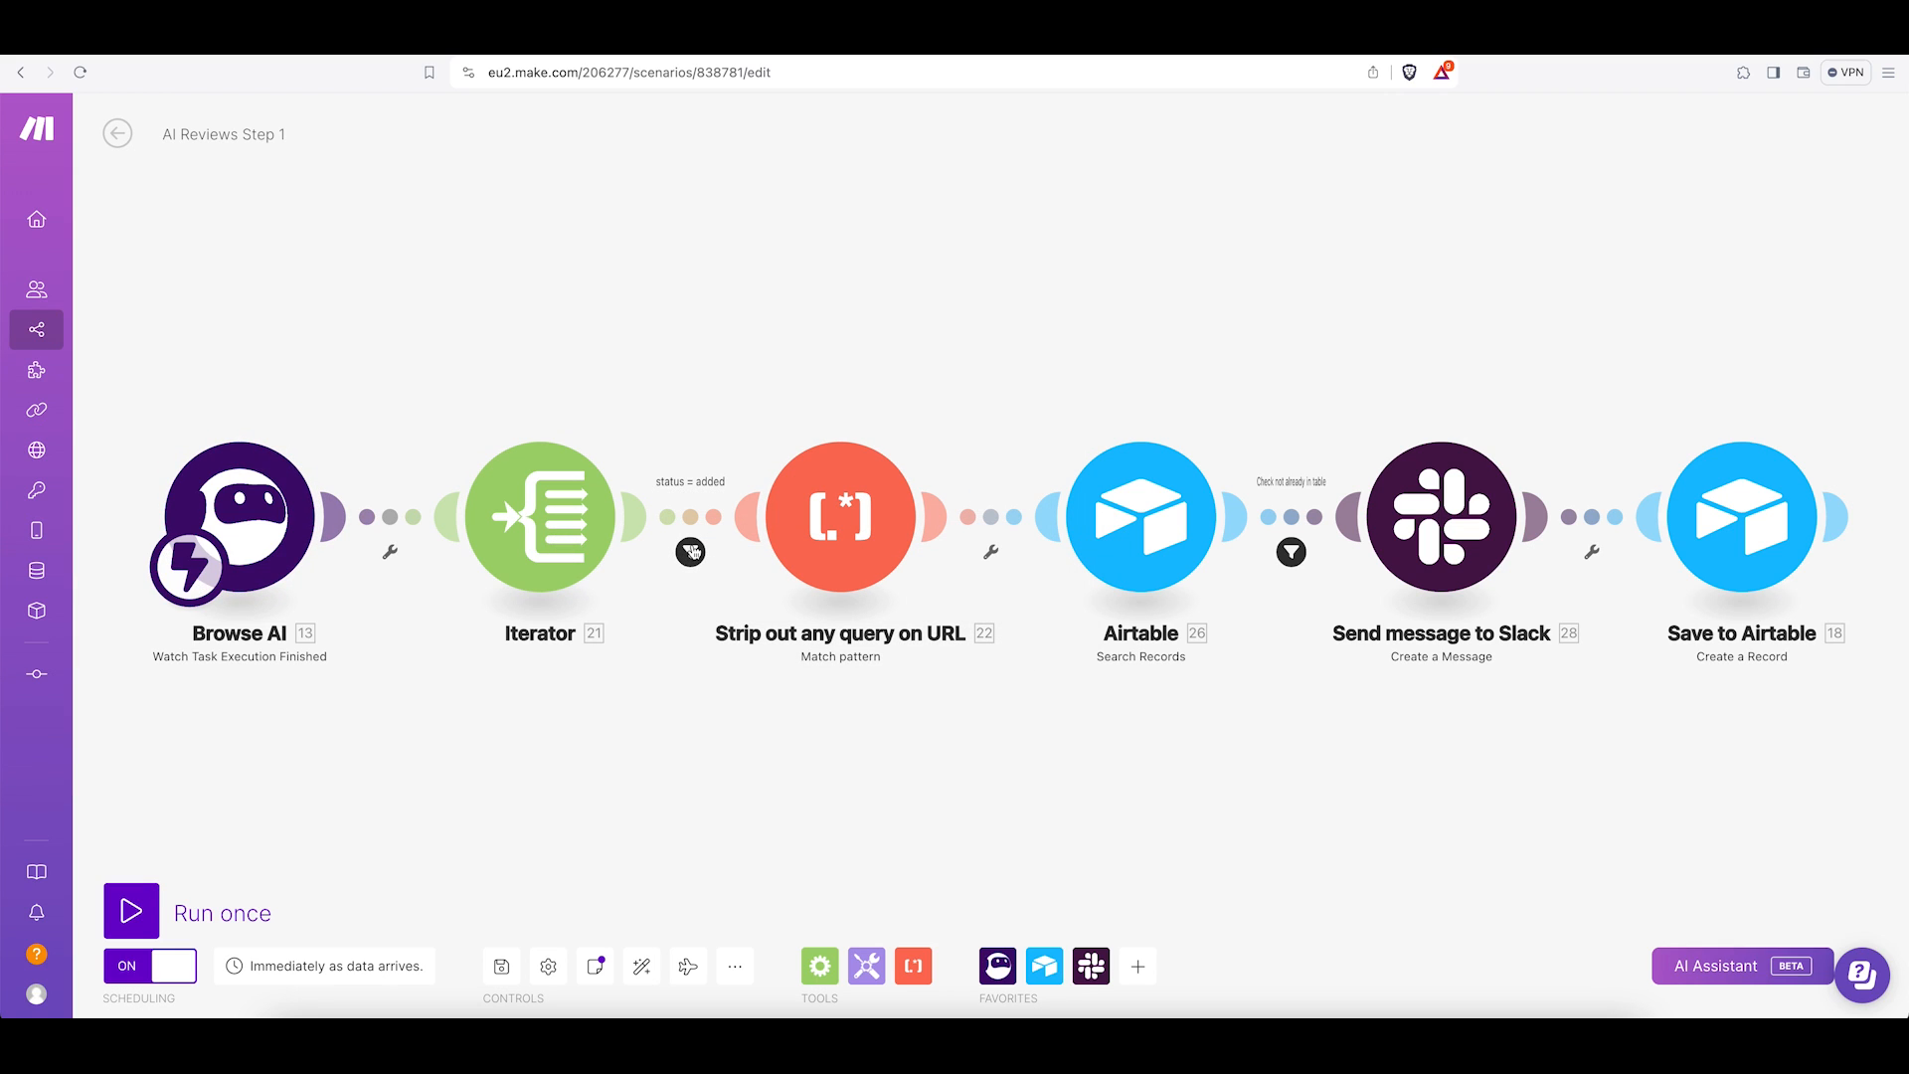
pyautogui.click(691, 552)
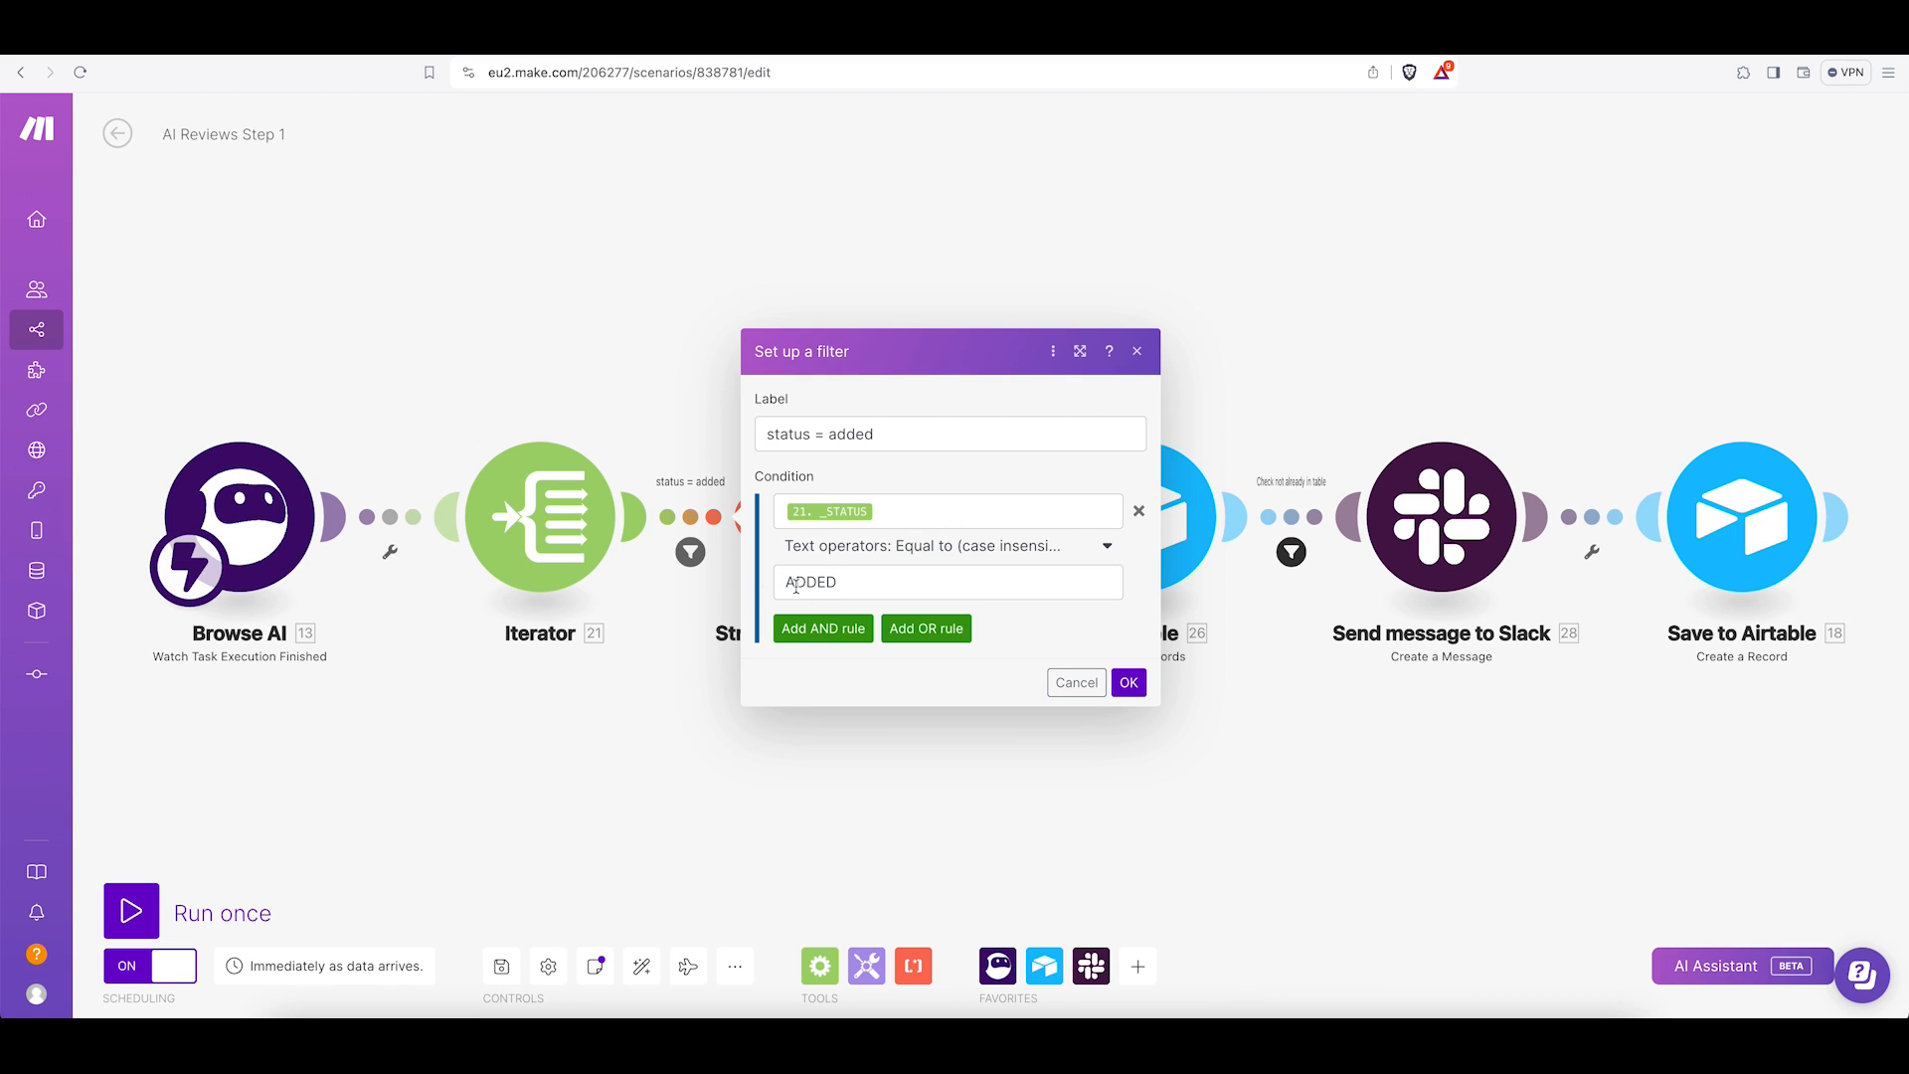
pyautogui.click(1076, 682)
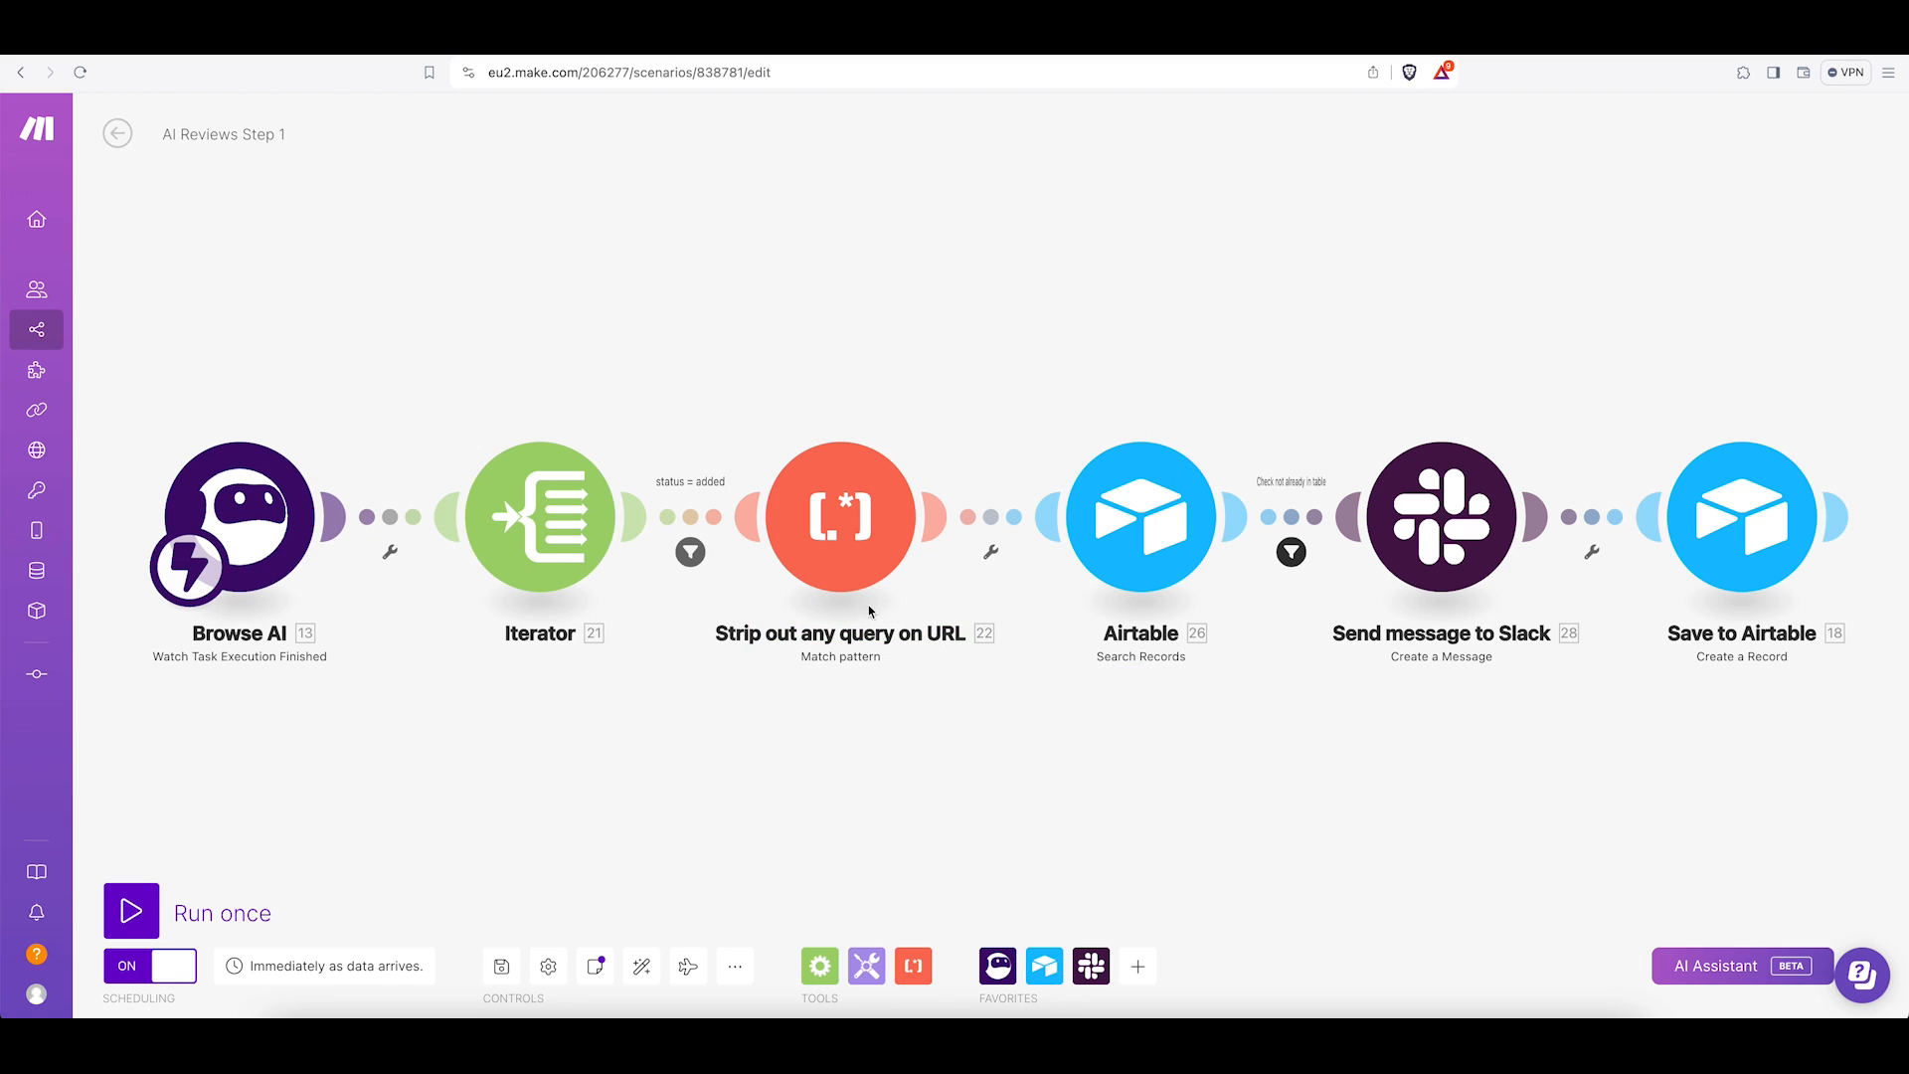
pyautogui.click(836, 563)
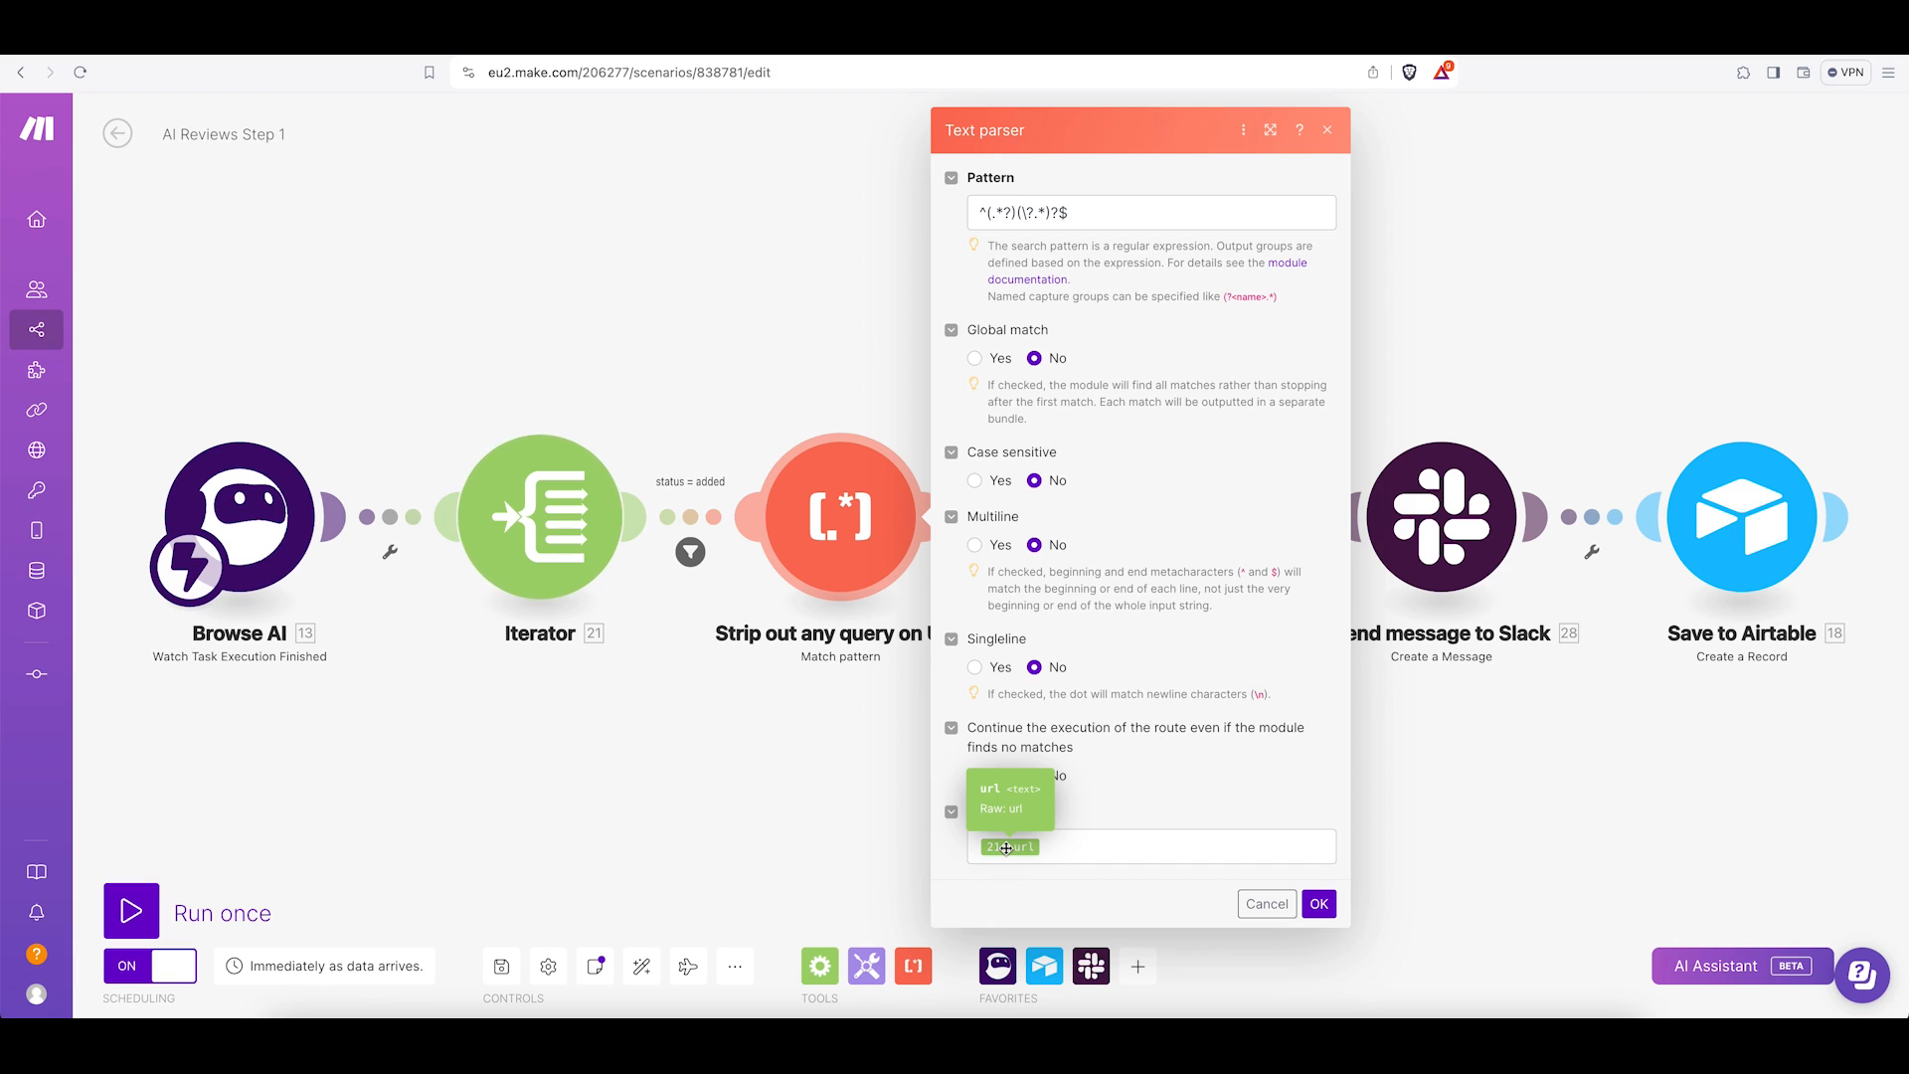
pyautogui.click(1253, 905)
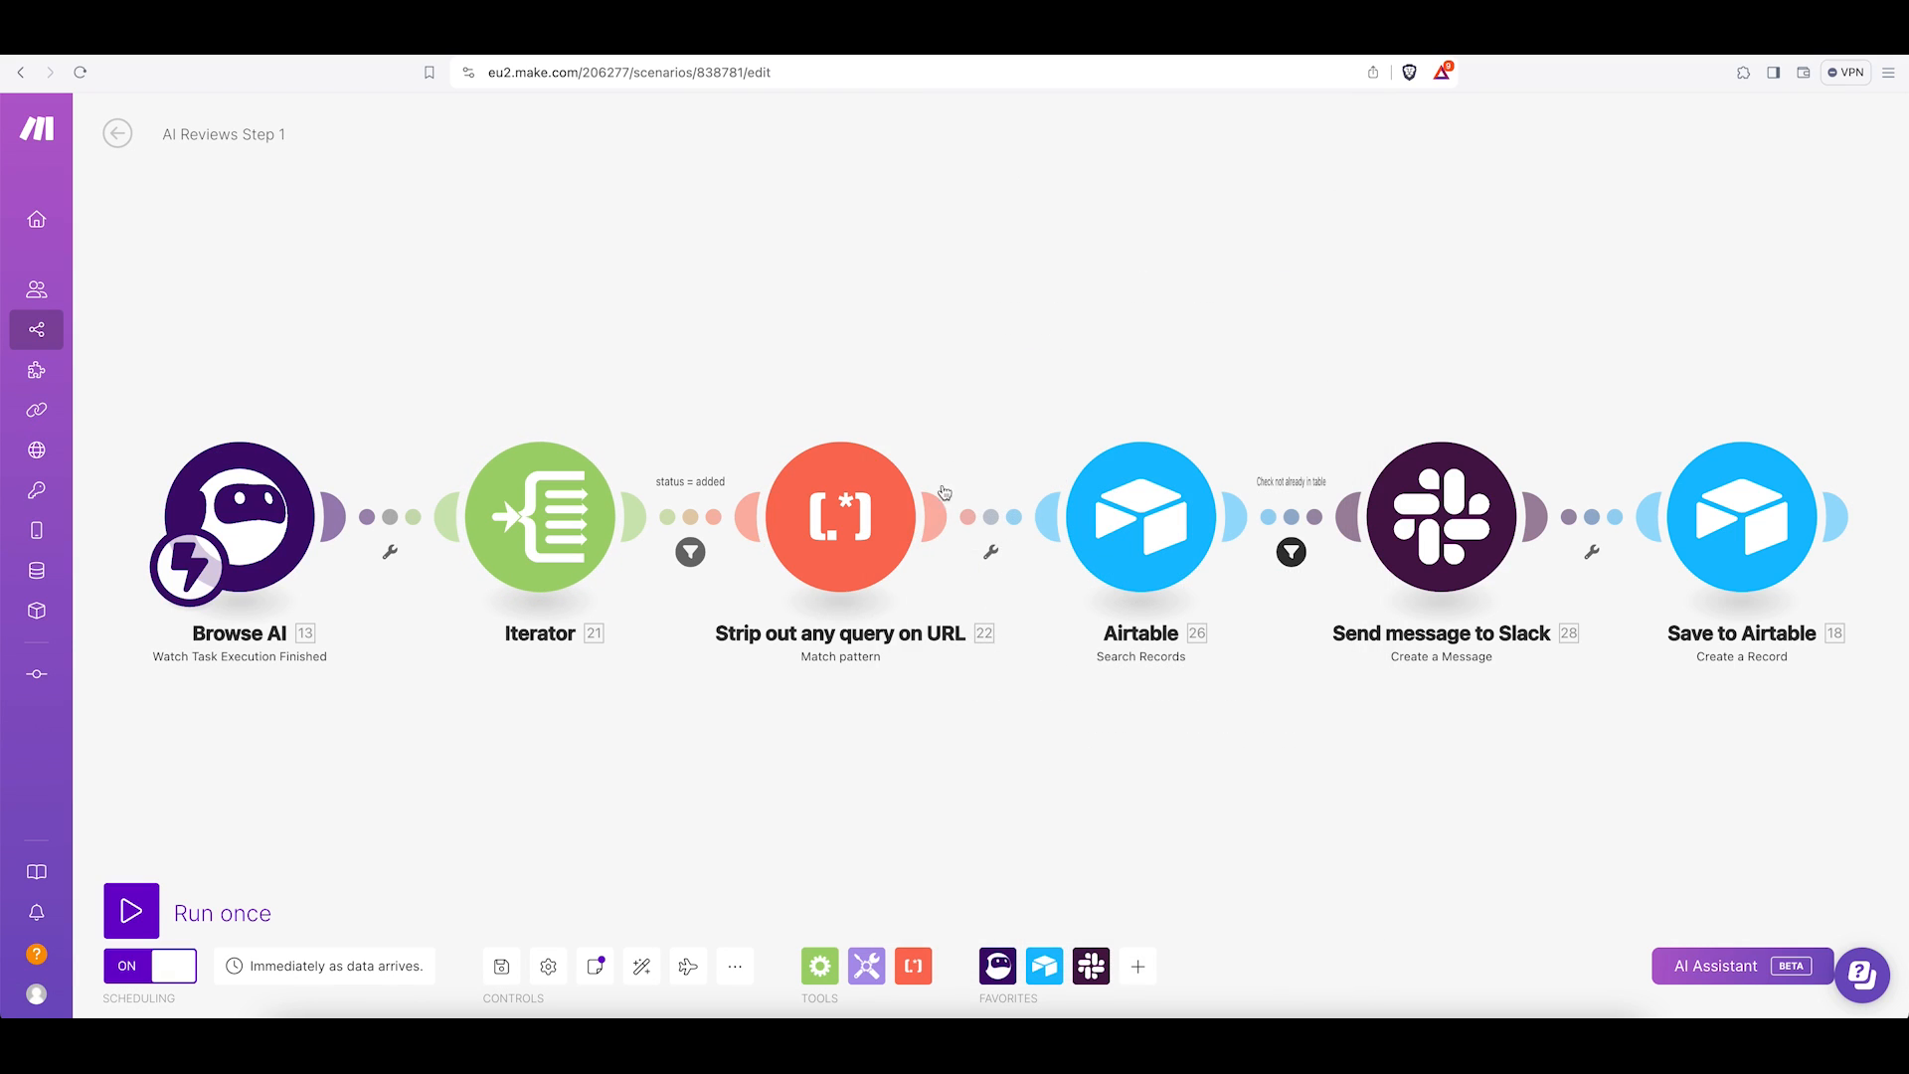
# Inspect the Airtable Search Records module settings and the AI Products table columns, then close the module.
pyautogui.click(1133, 527)
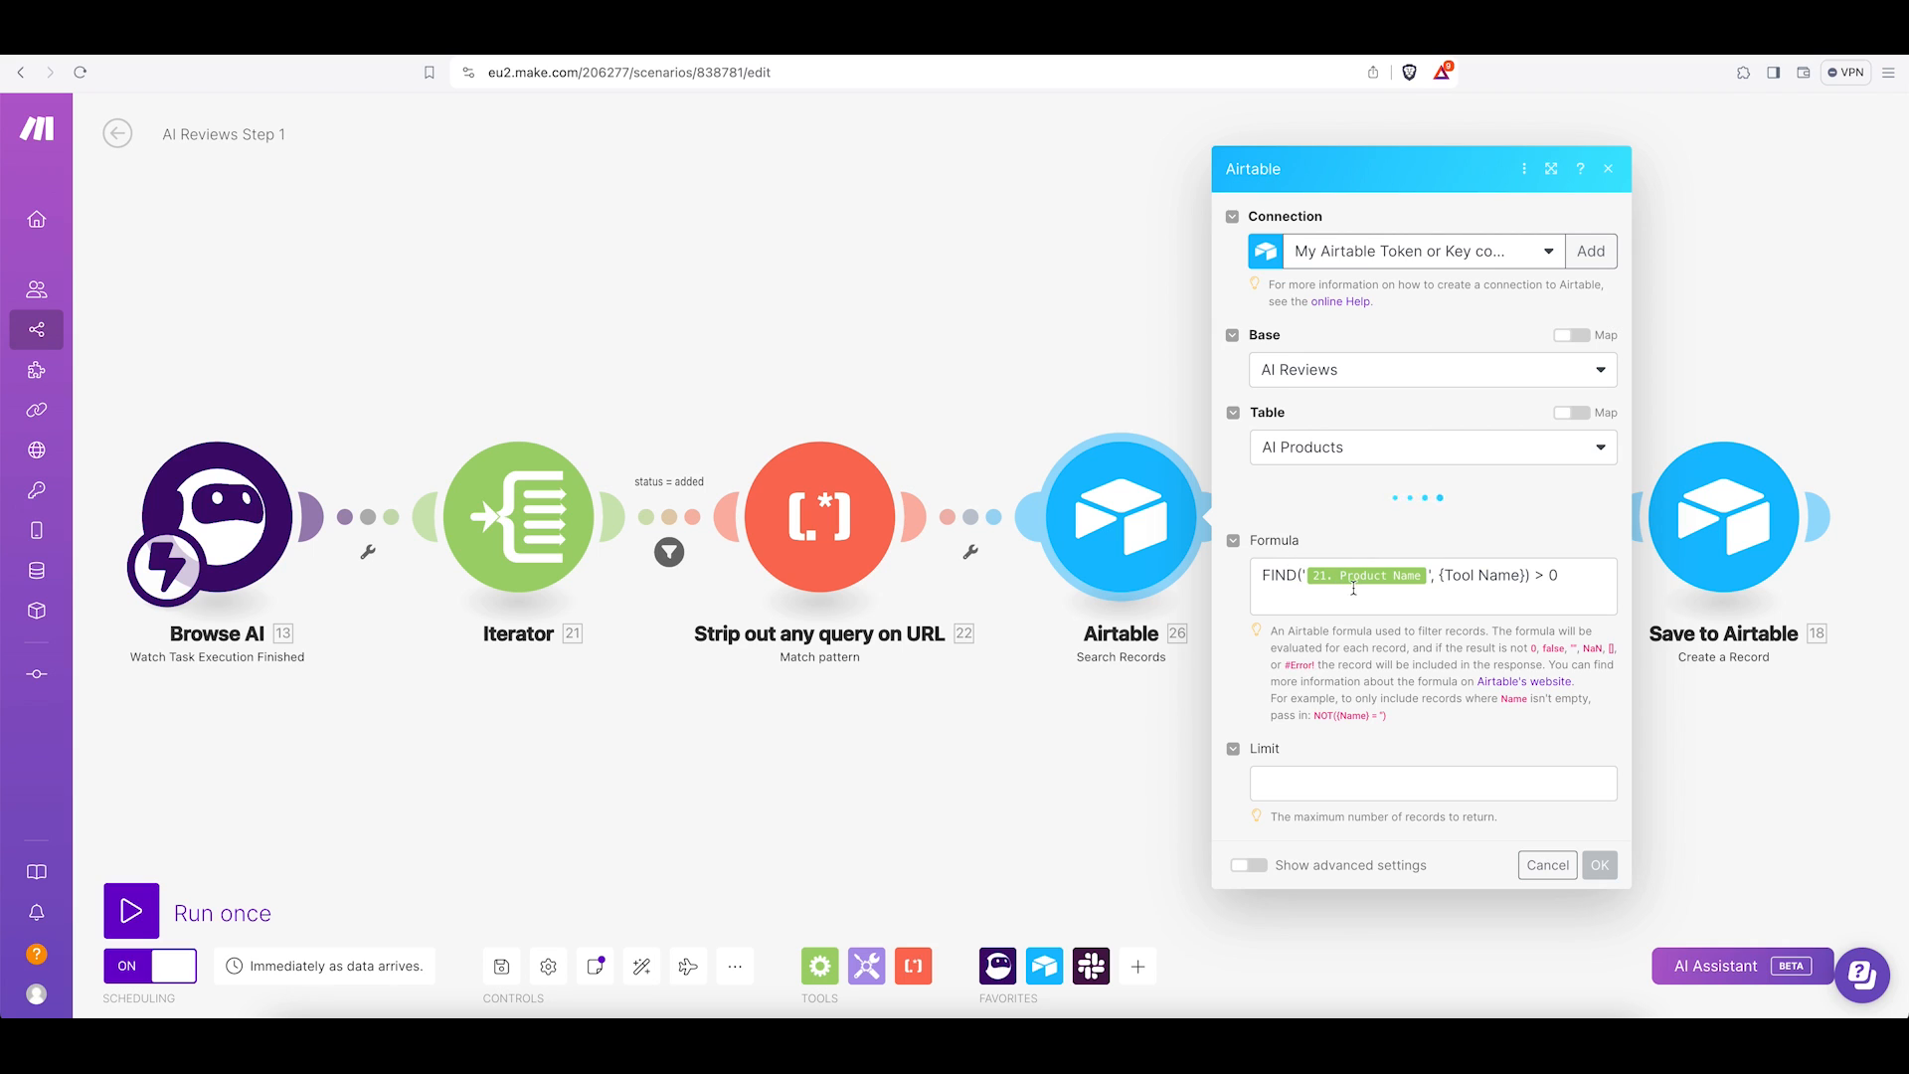
pyautogui.scroll(-2, 1365, 763)
pyautogui.scroll(-3, 1365, 763)
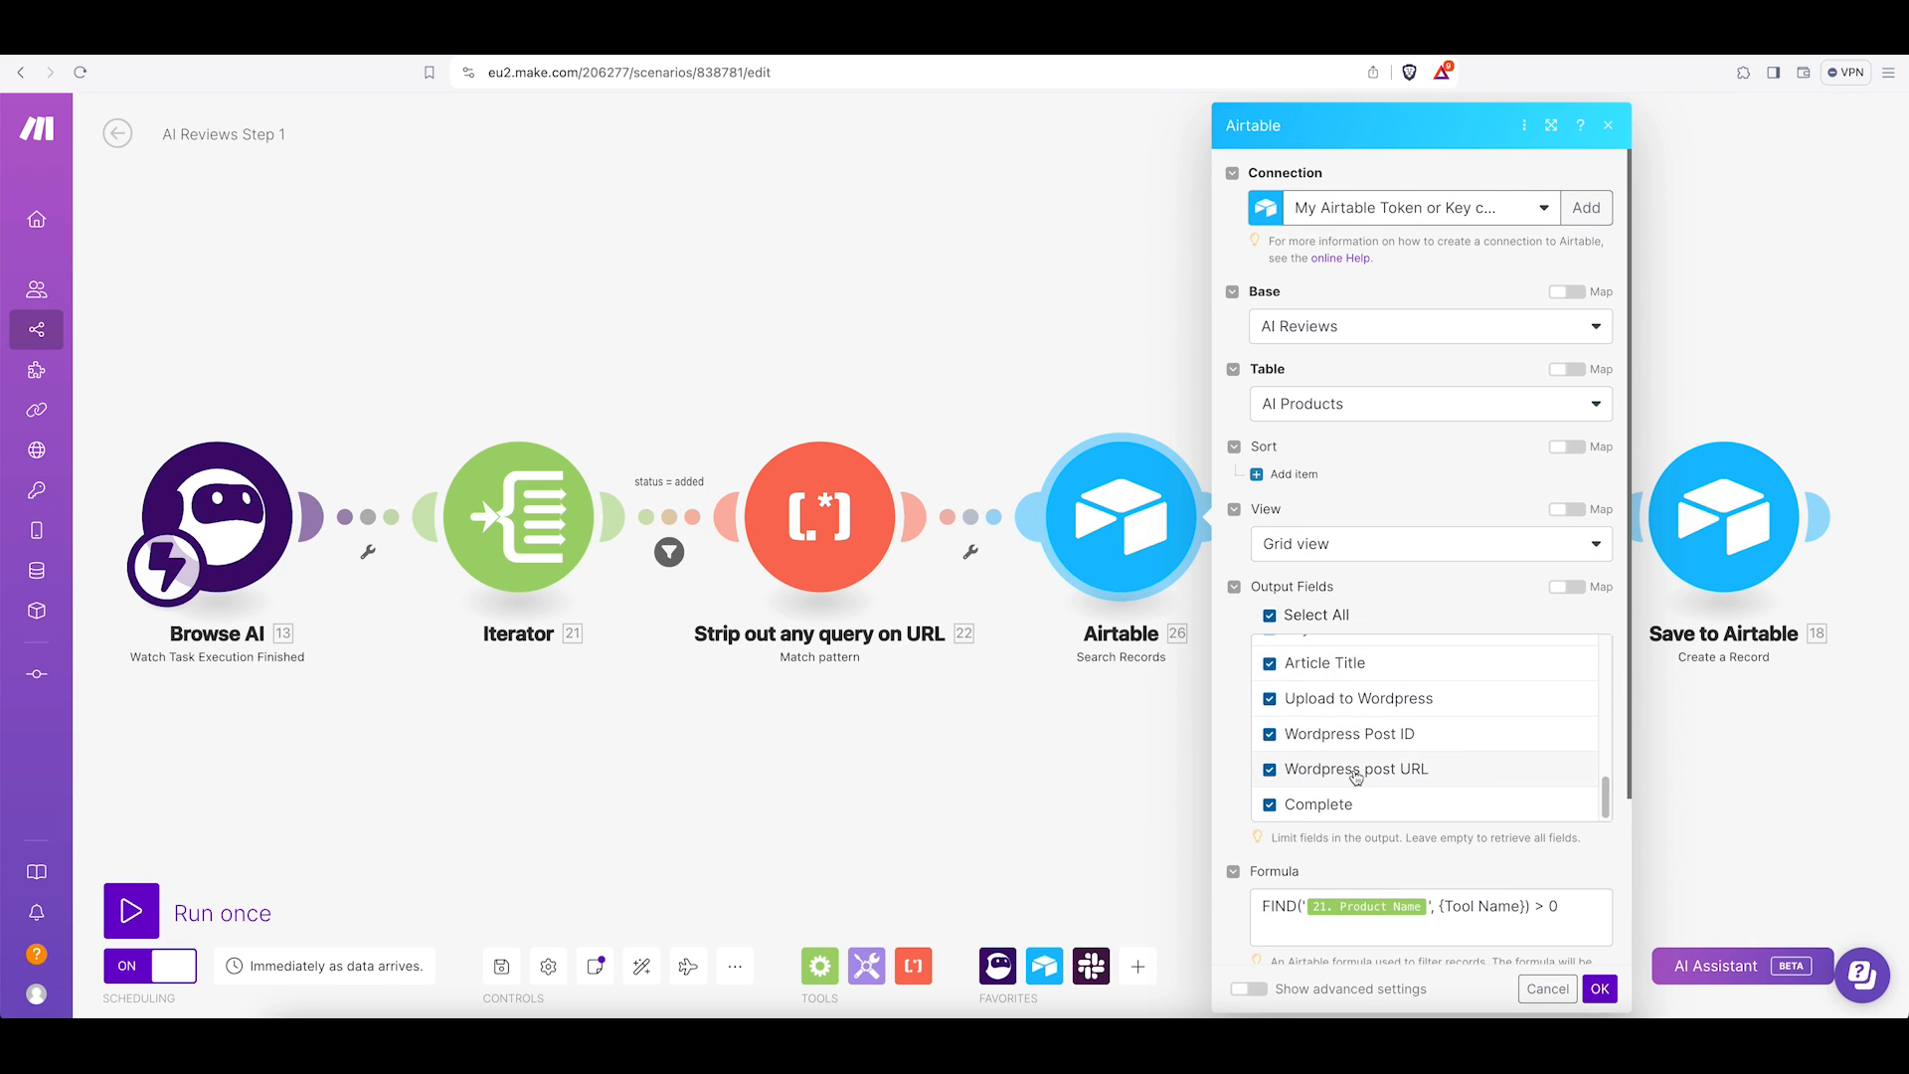
pyautogui.hotkey('ctrl', 'Tab')
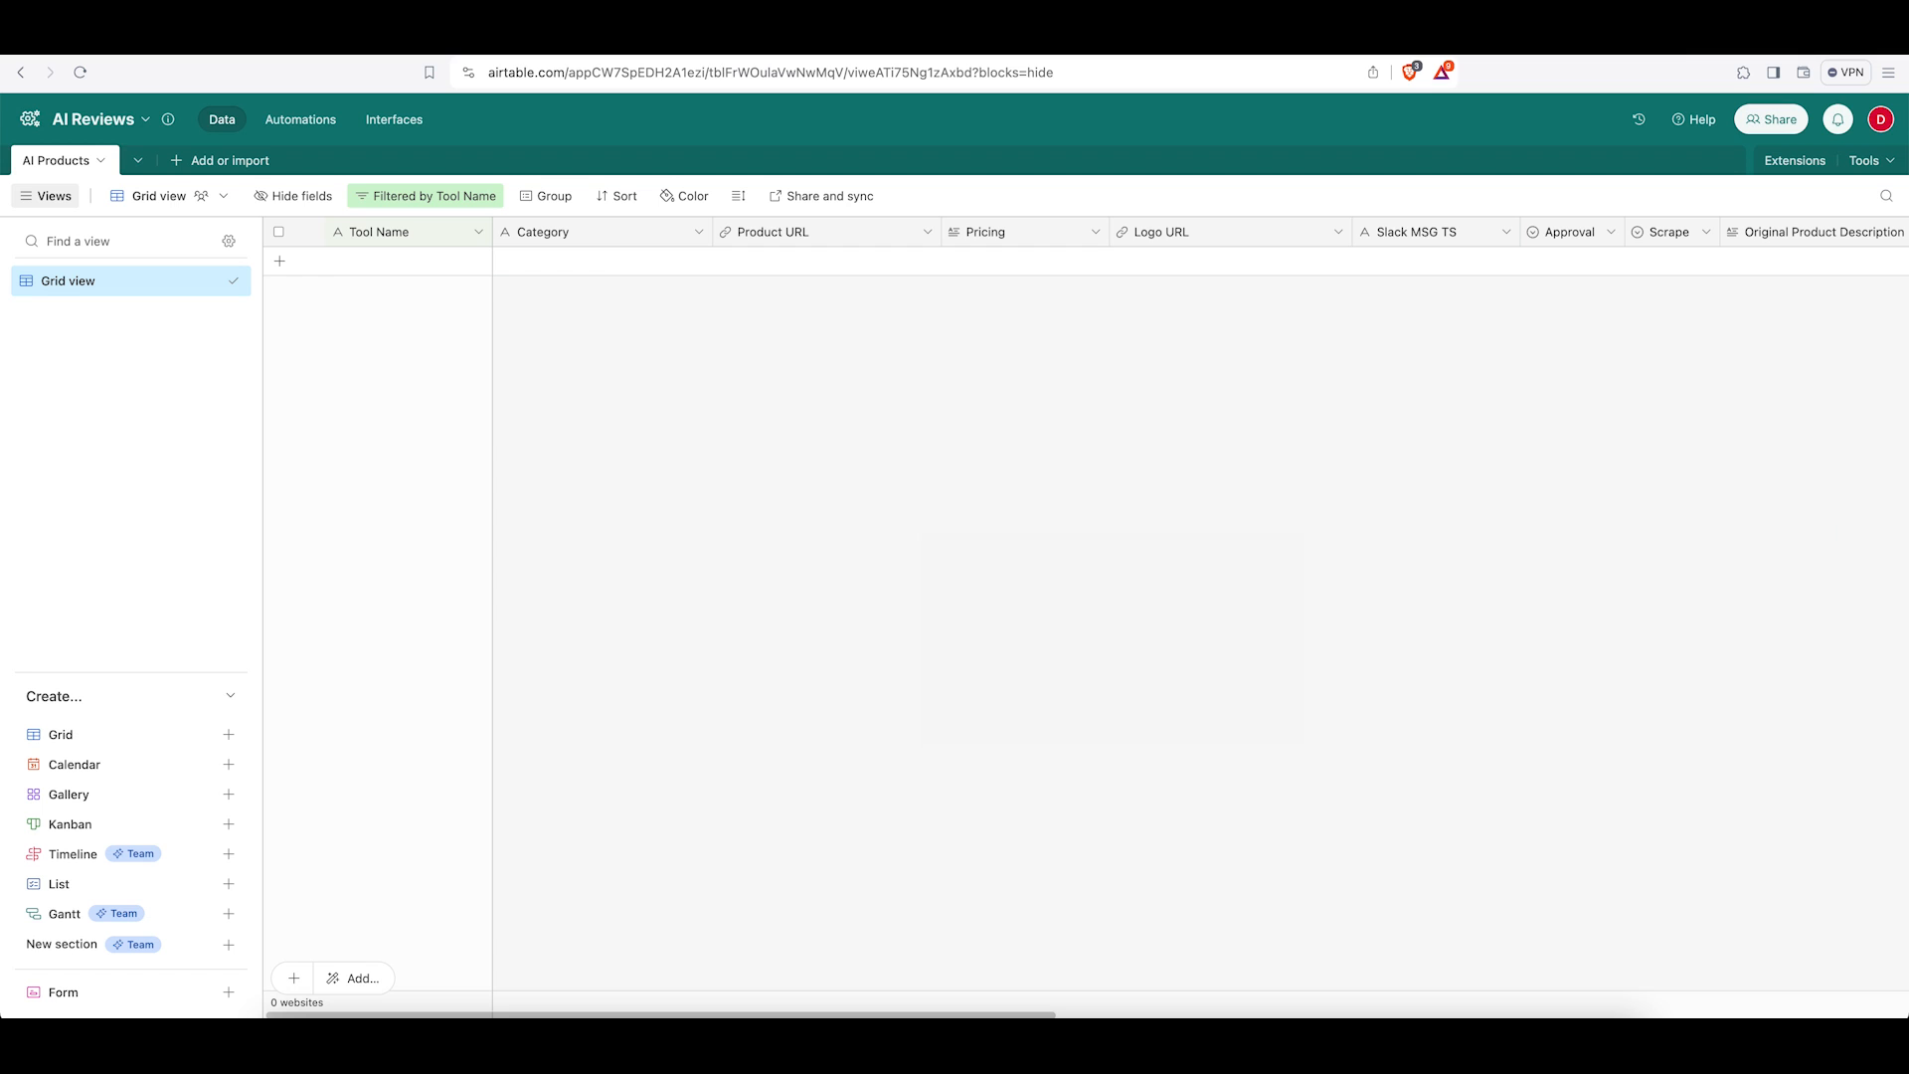
pyautogui.hscroll(10, 1083, 271)
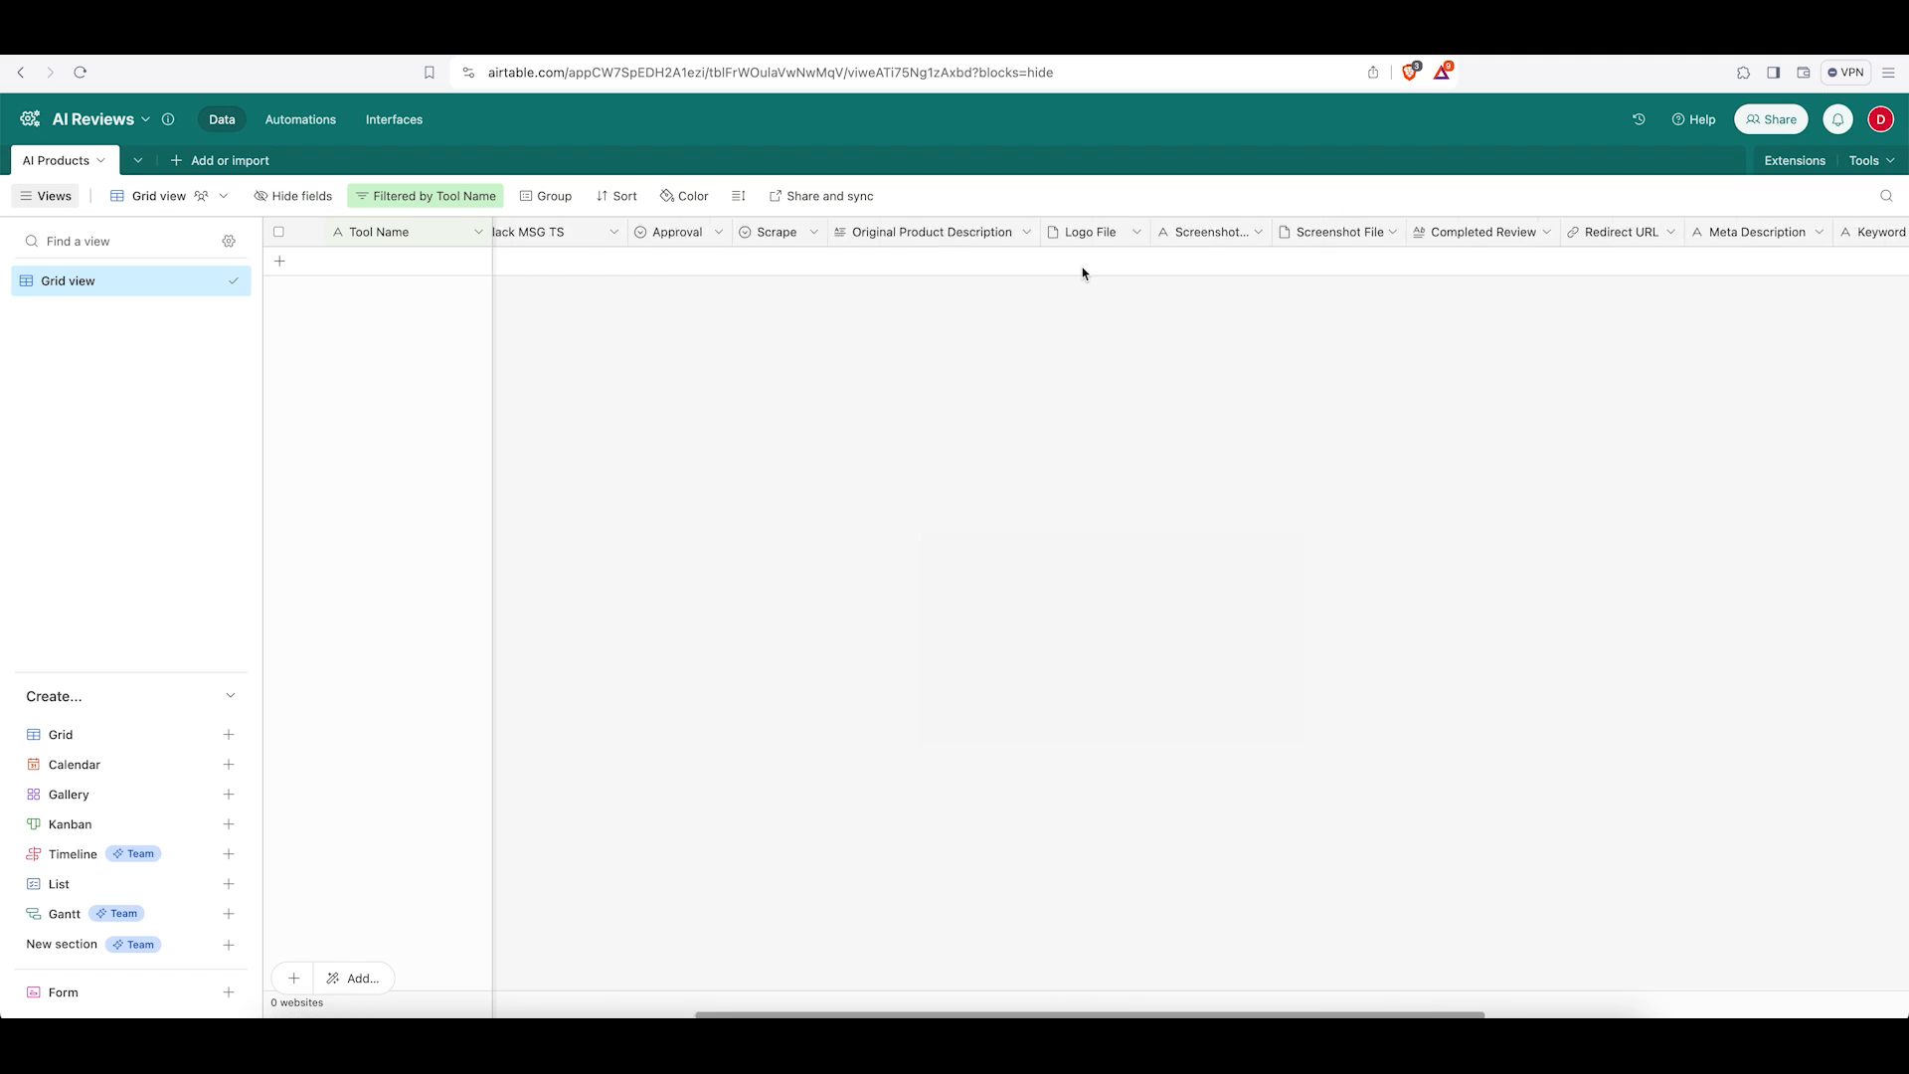
pyautogui.hscroll(-6, 1078, 266)
pyautogui.hotkey('ctrl', 'shift', 'Tab')
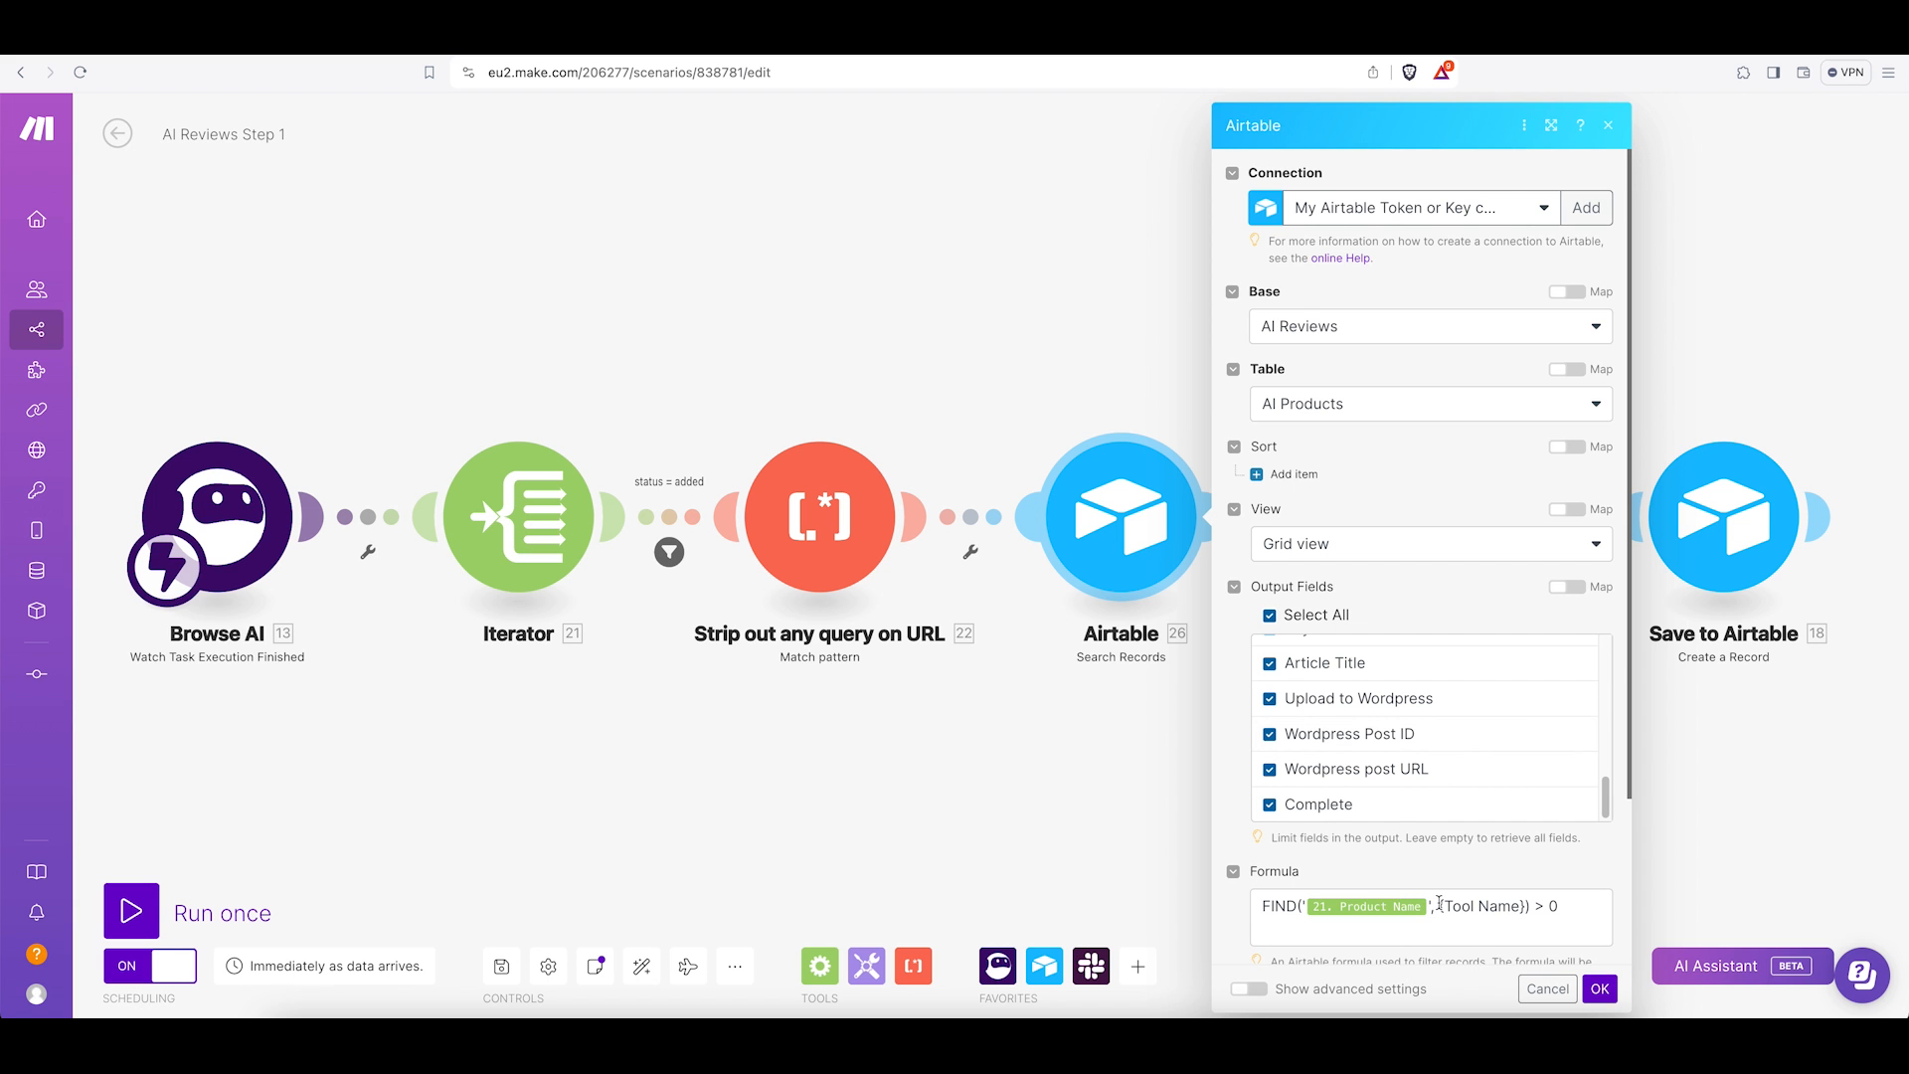
pyautogui.click(1549, 989)
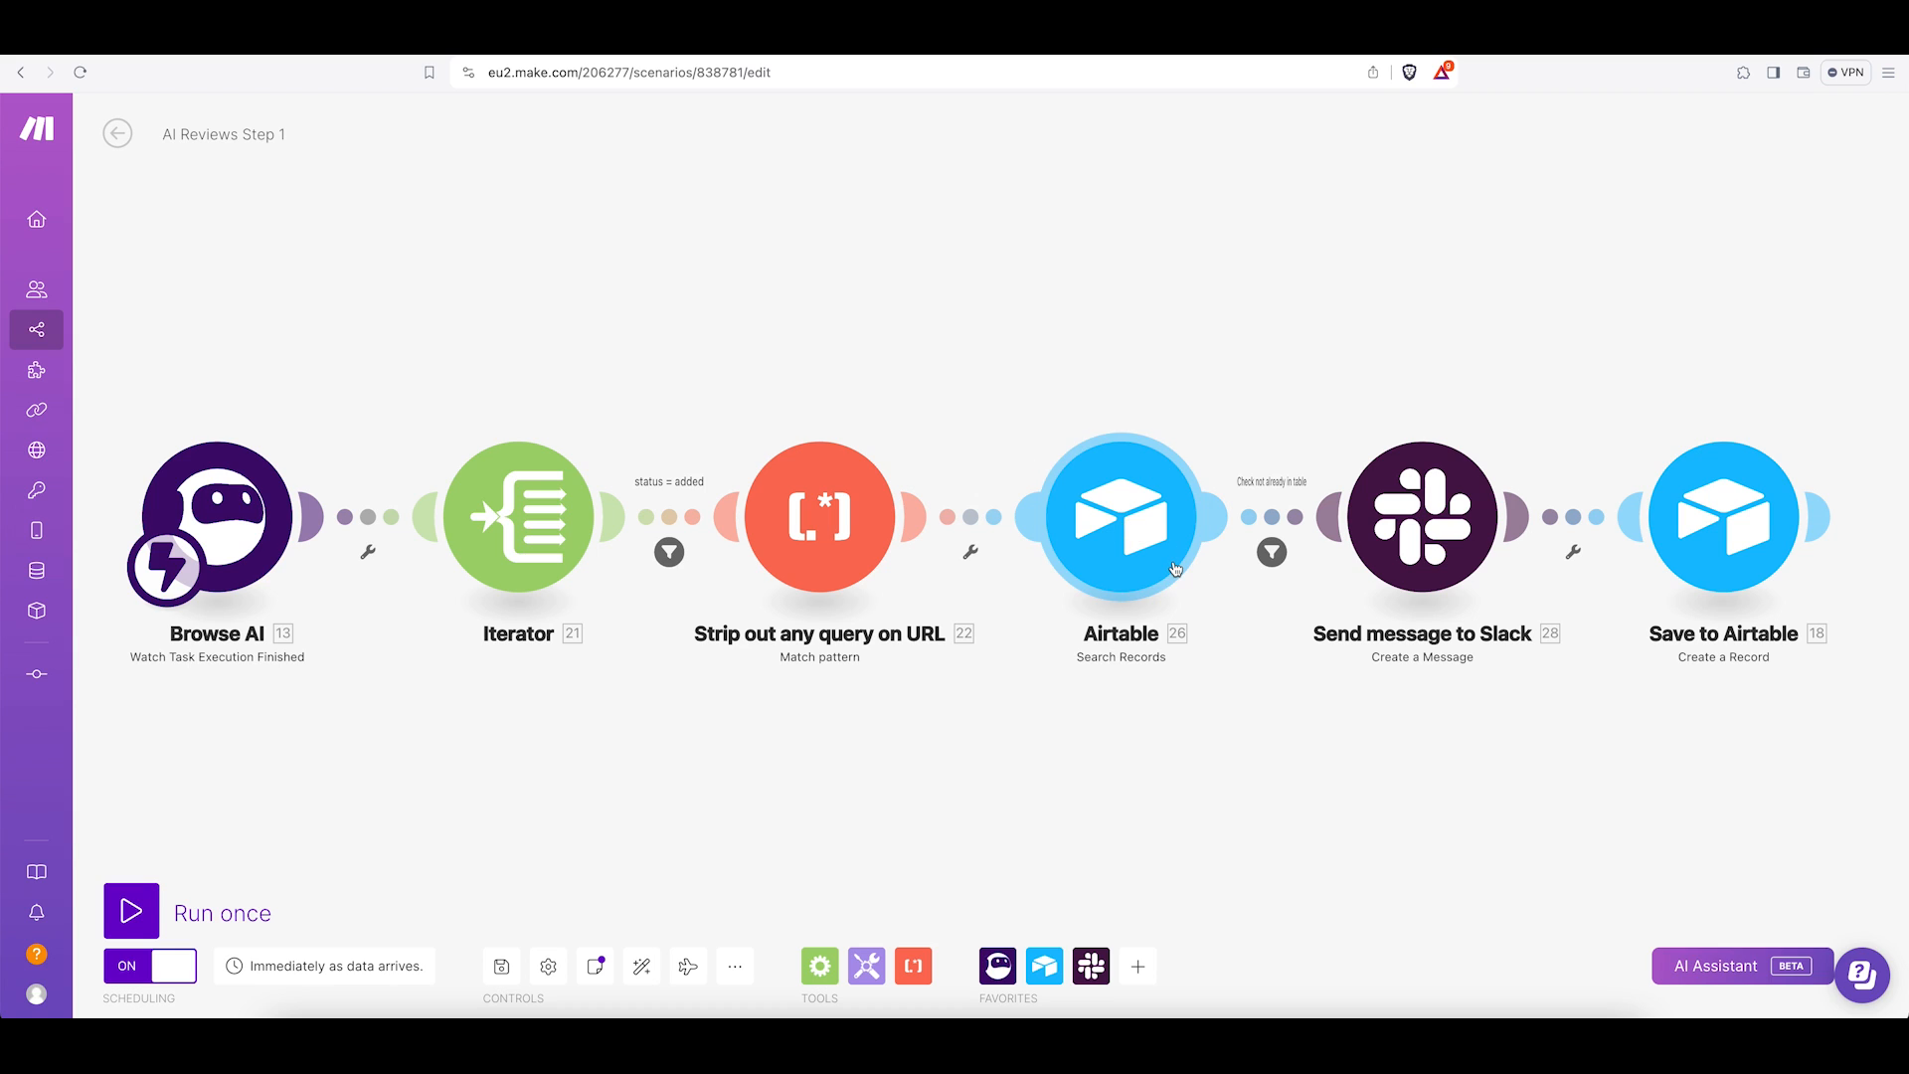
# Review the 'Check not already in table' filter and the Slack message module, then open Block Kit Builder.
pyautogui.click(1275, 553)
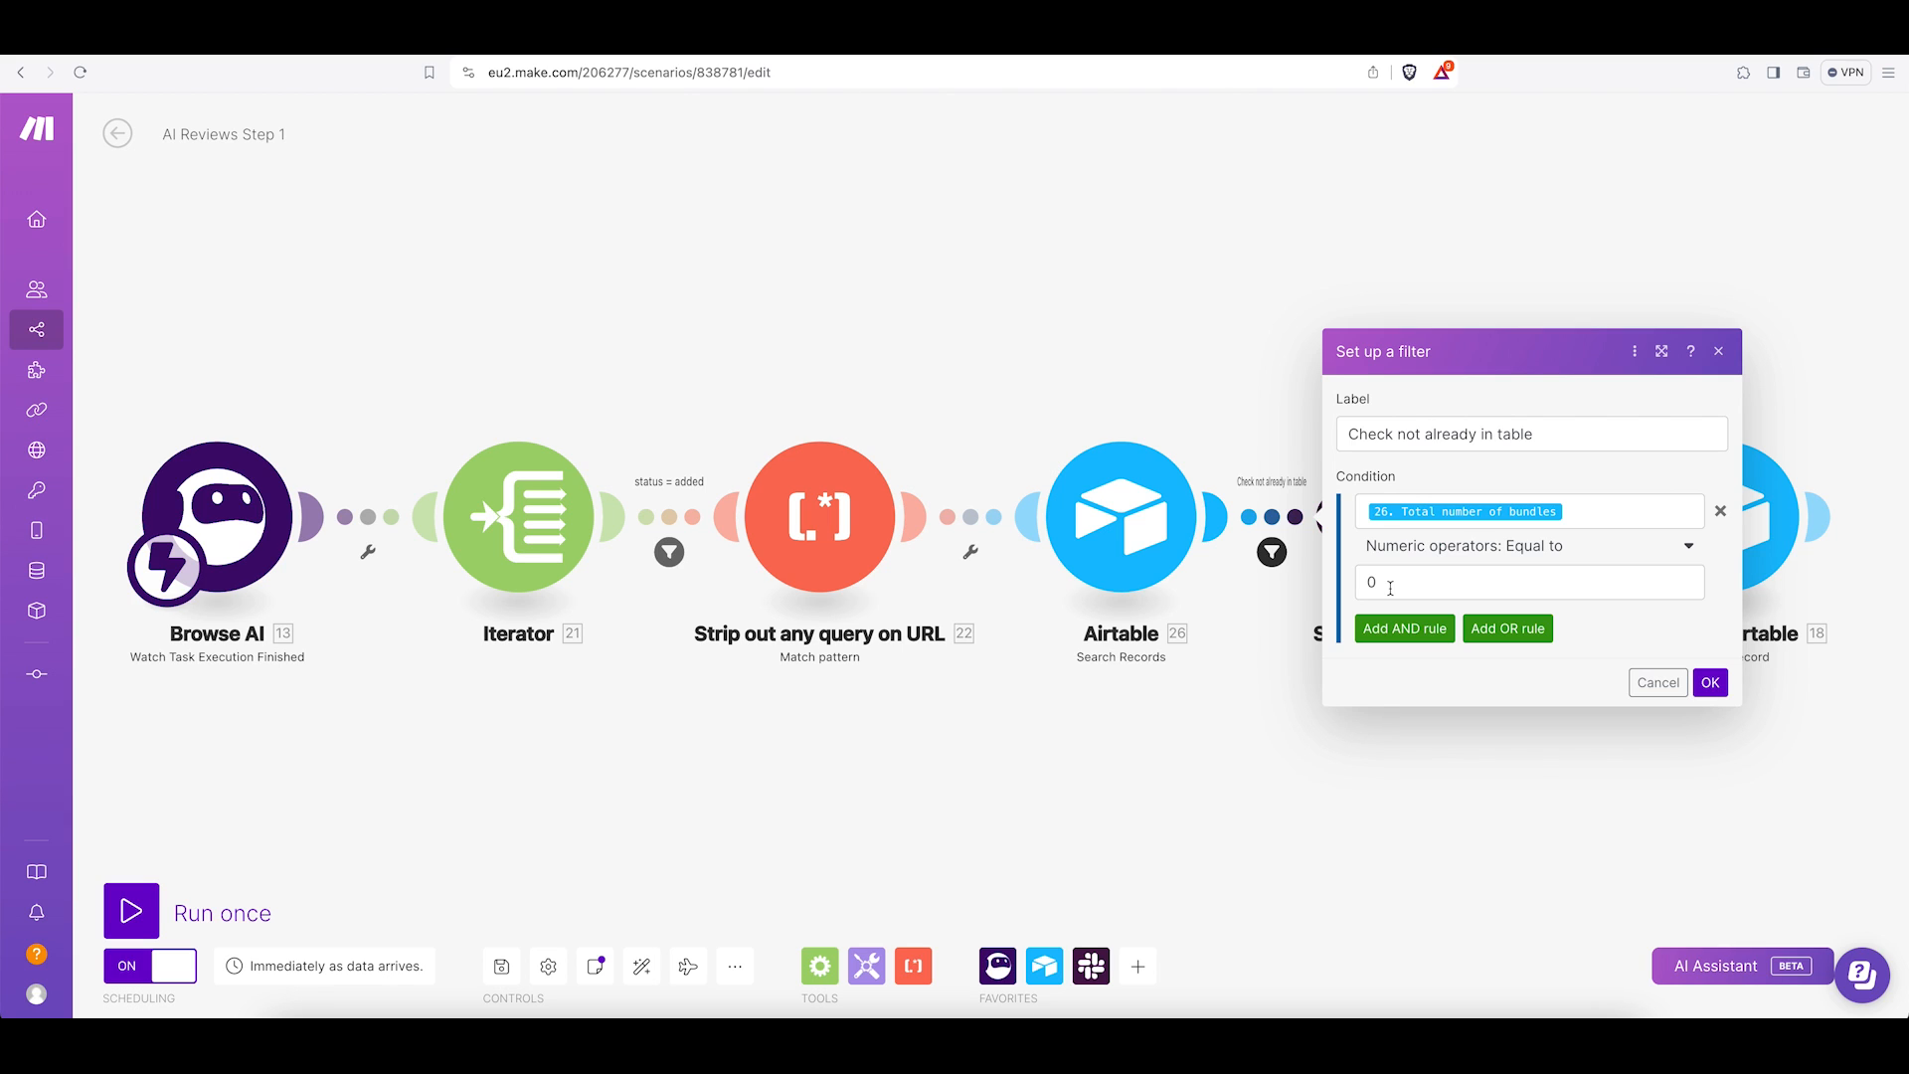
pyautogui.click(1656, 682)
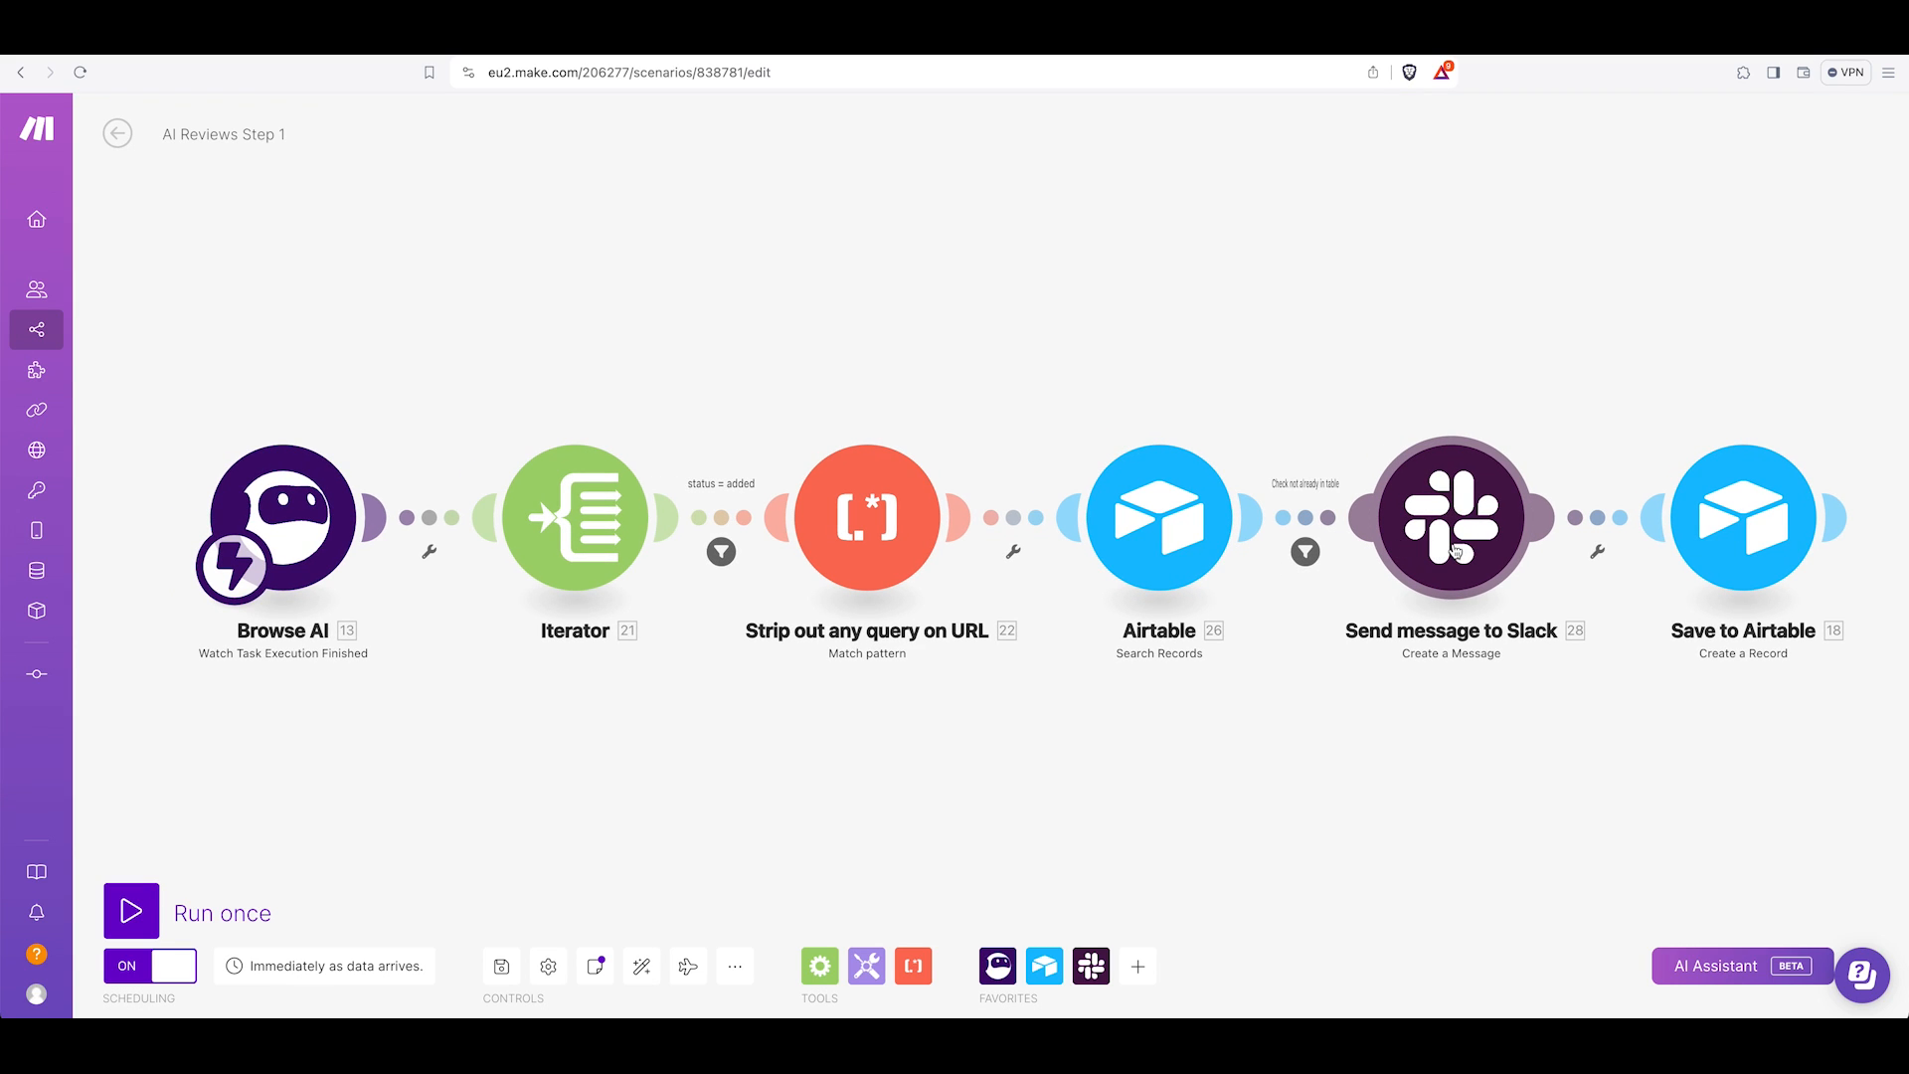
pyautogui.click(1439, 546)
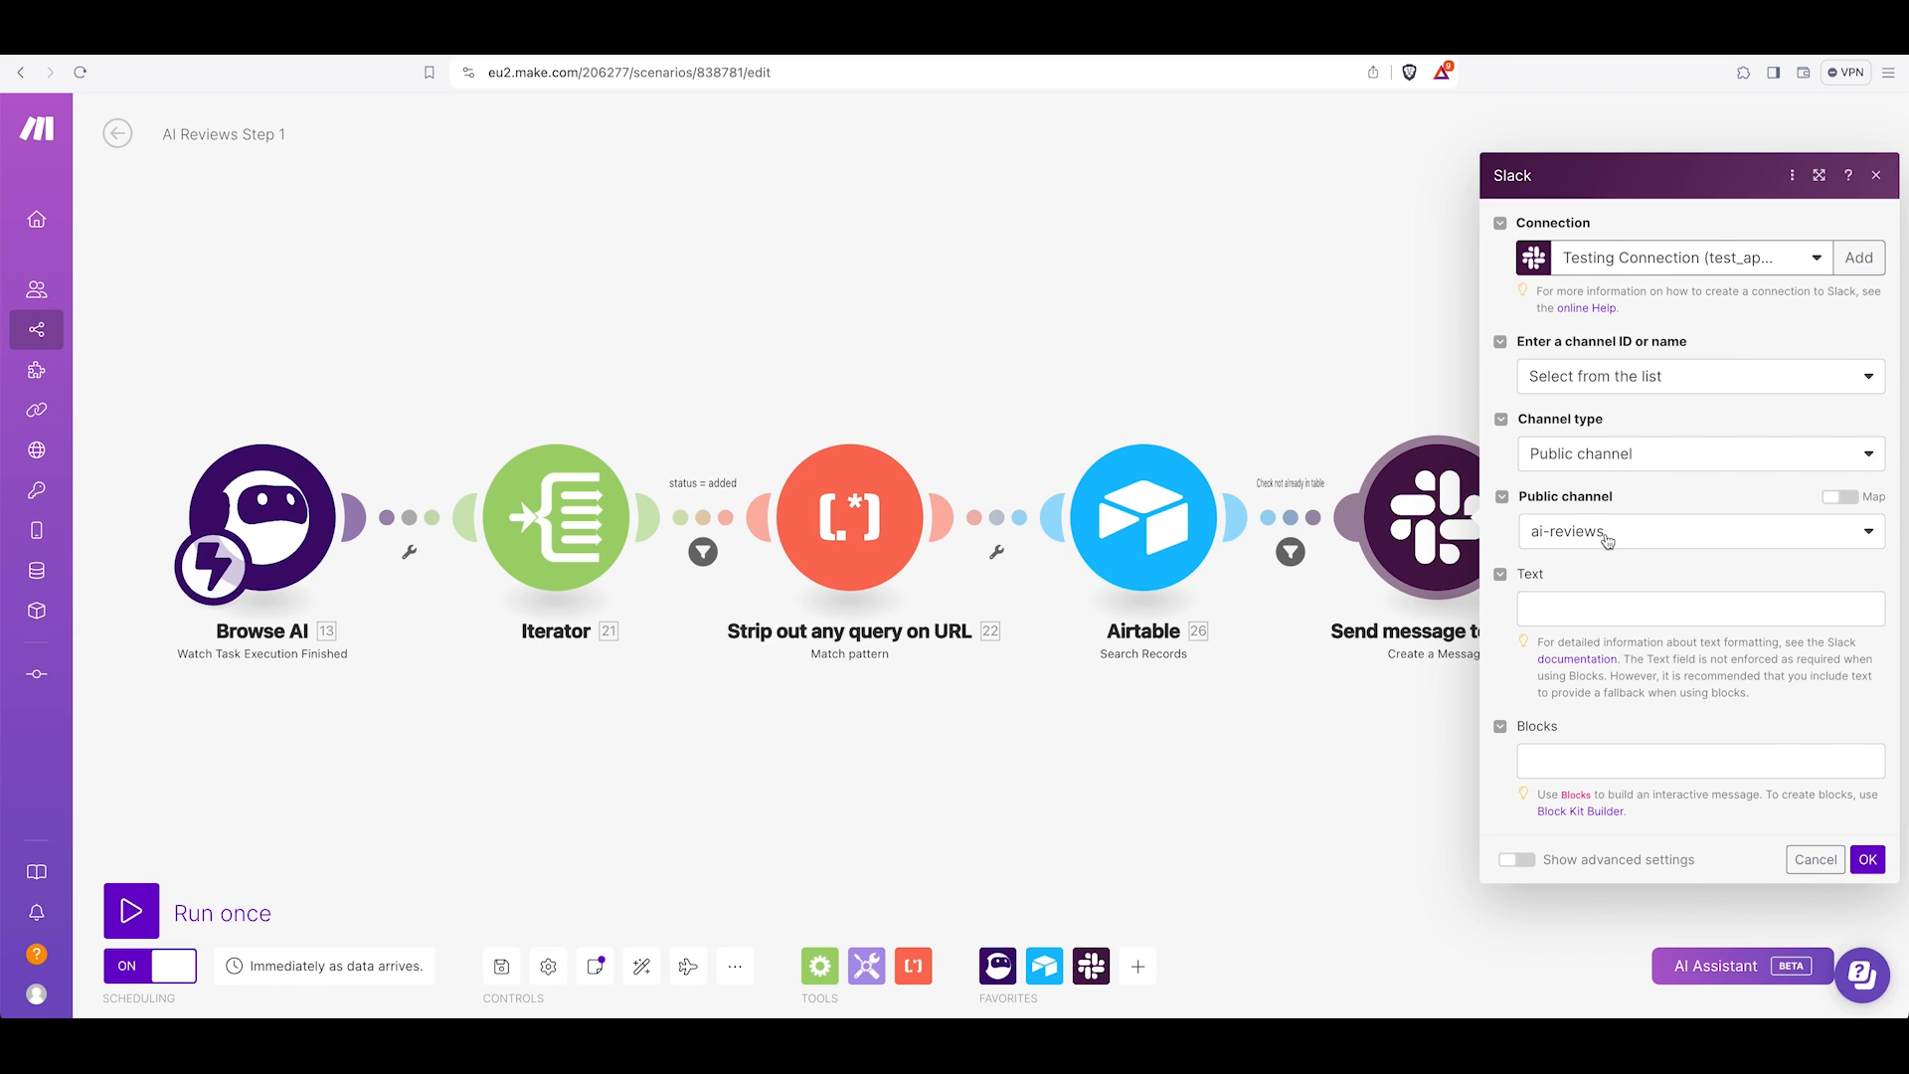
pyautogui.click(1542, 763)
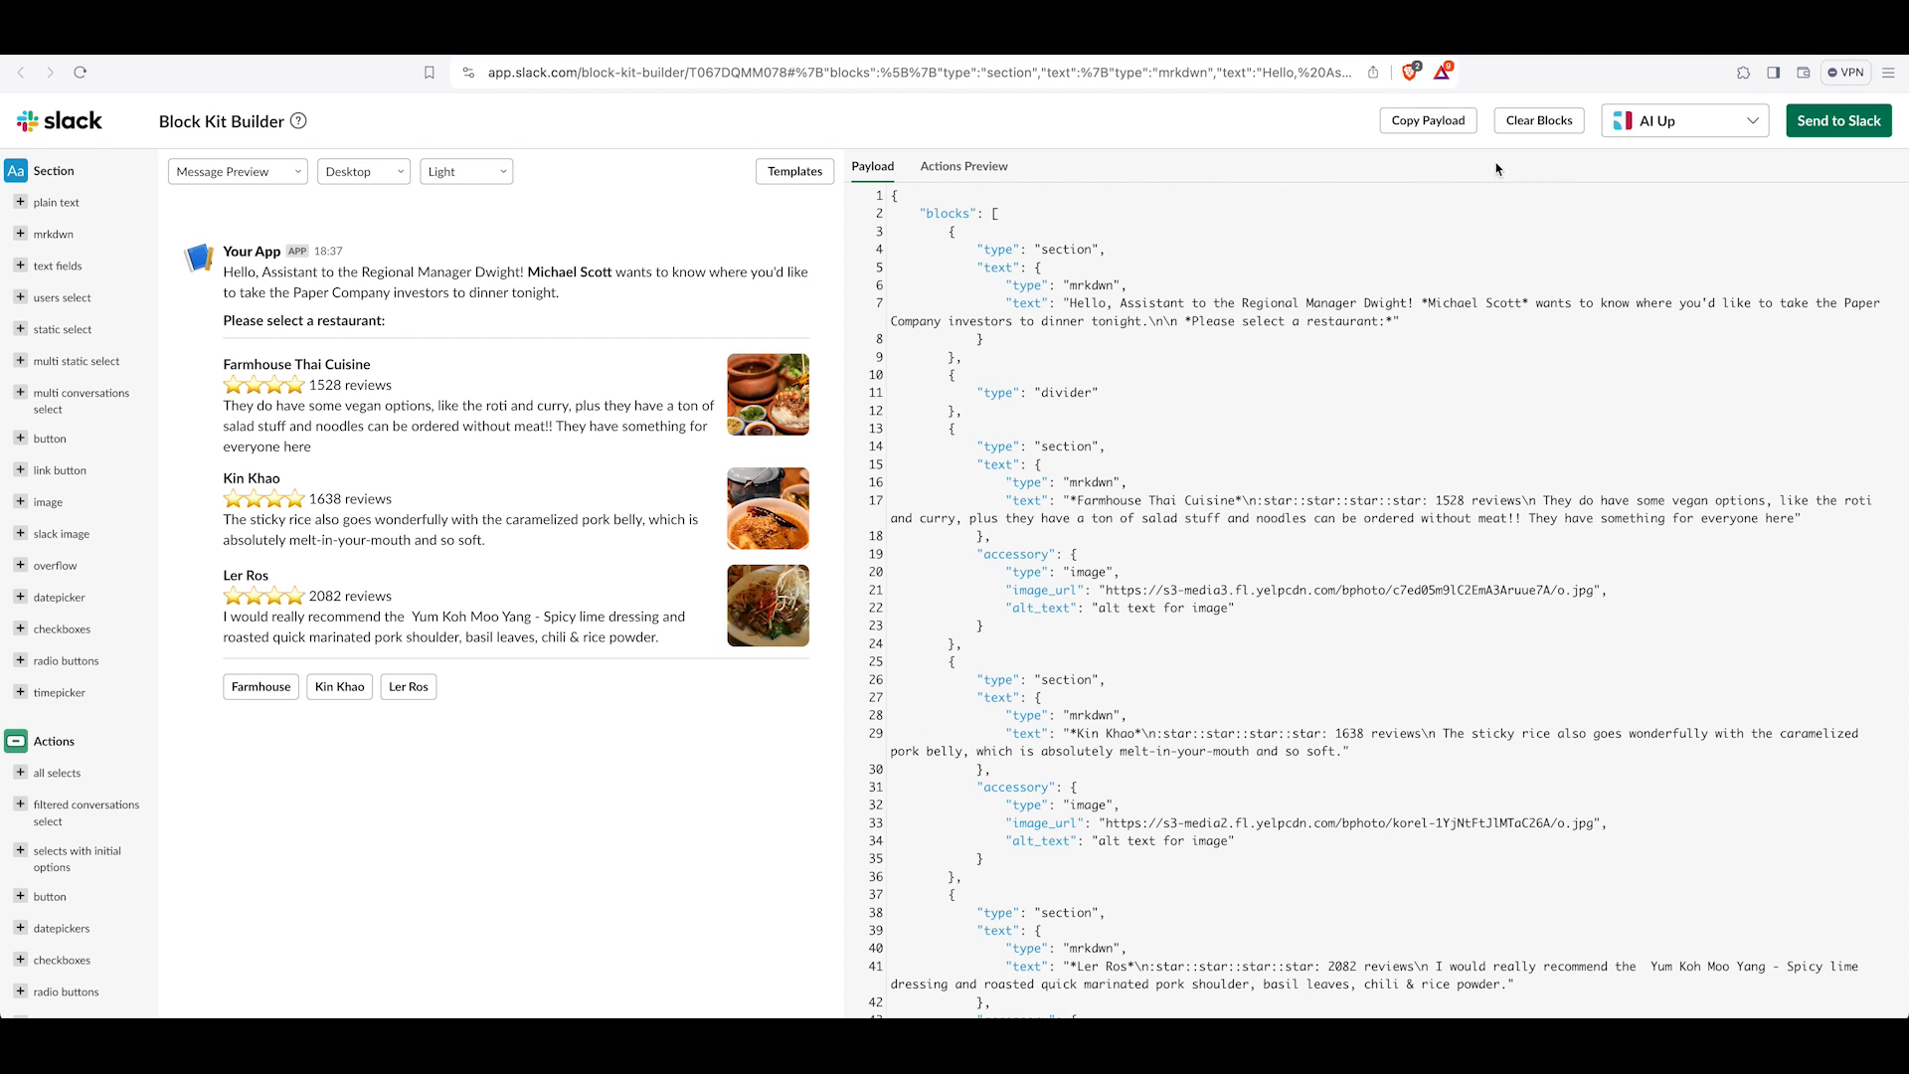
# Clear the Block Kit Builder blocks and add a plain text section reading "Here's an AI for review:".
pyautogui.click(1528, 122)
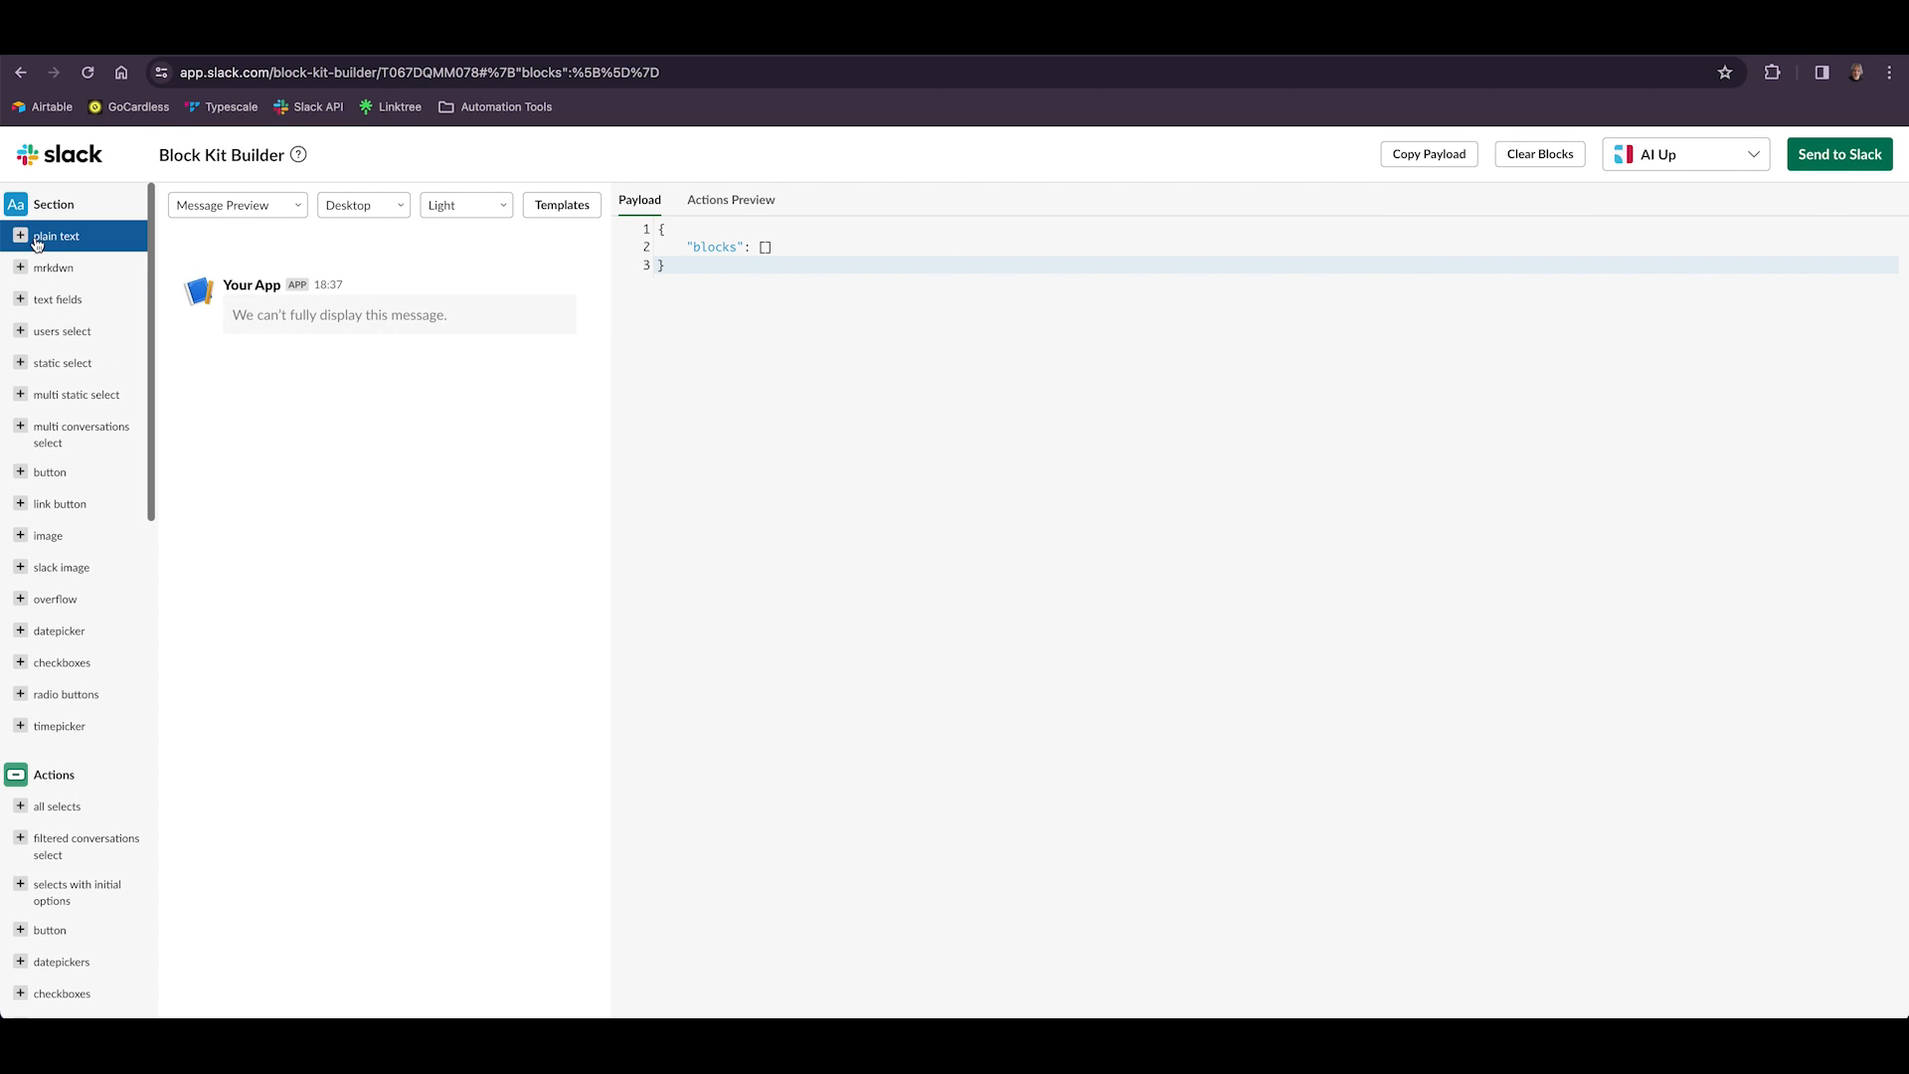
pyautogui.click(21, 237)
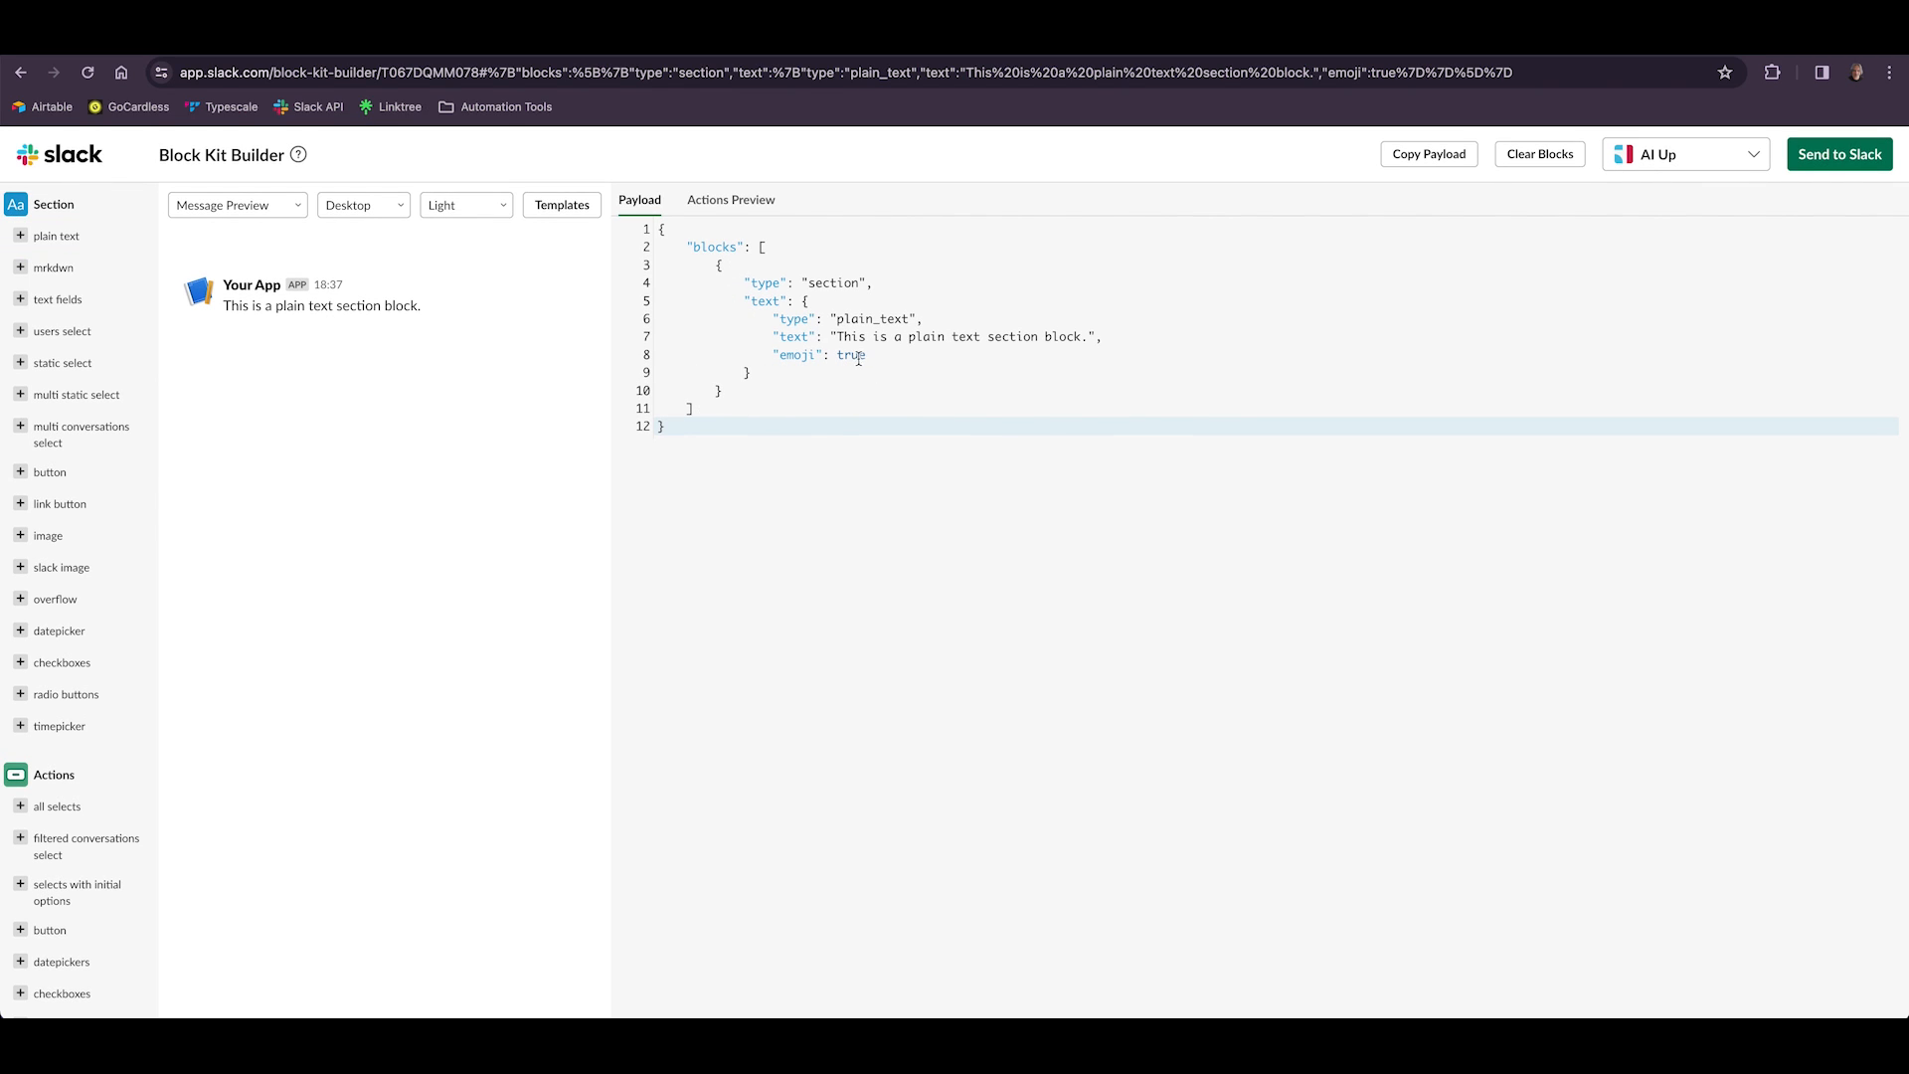
pyautogui.moveTo(836, 336); pyautogui.dragTo(1087, 339)
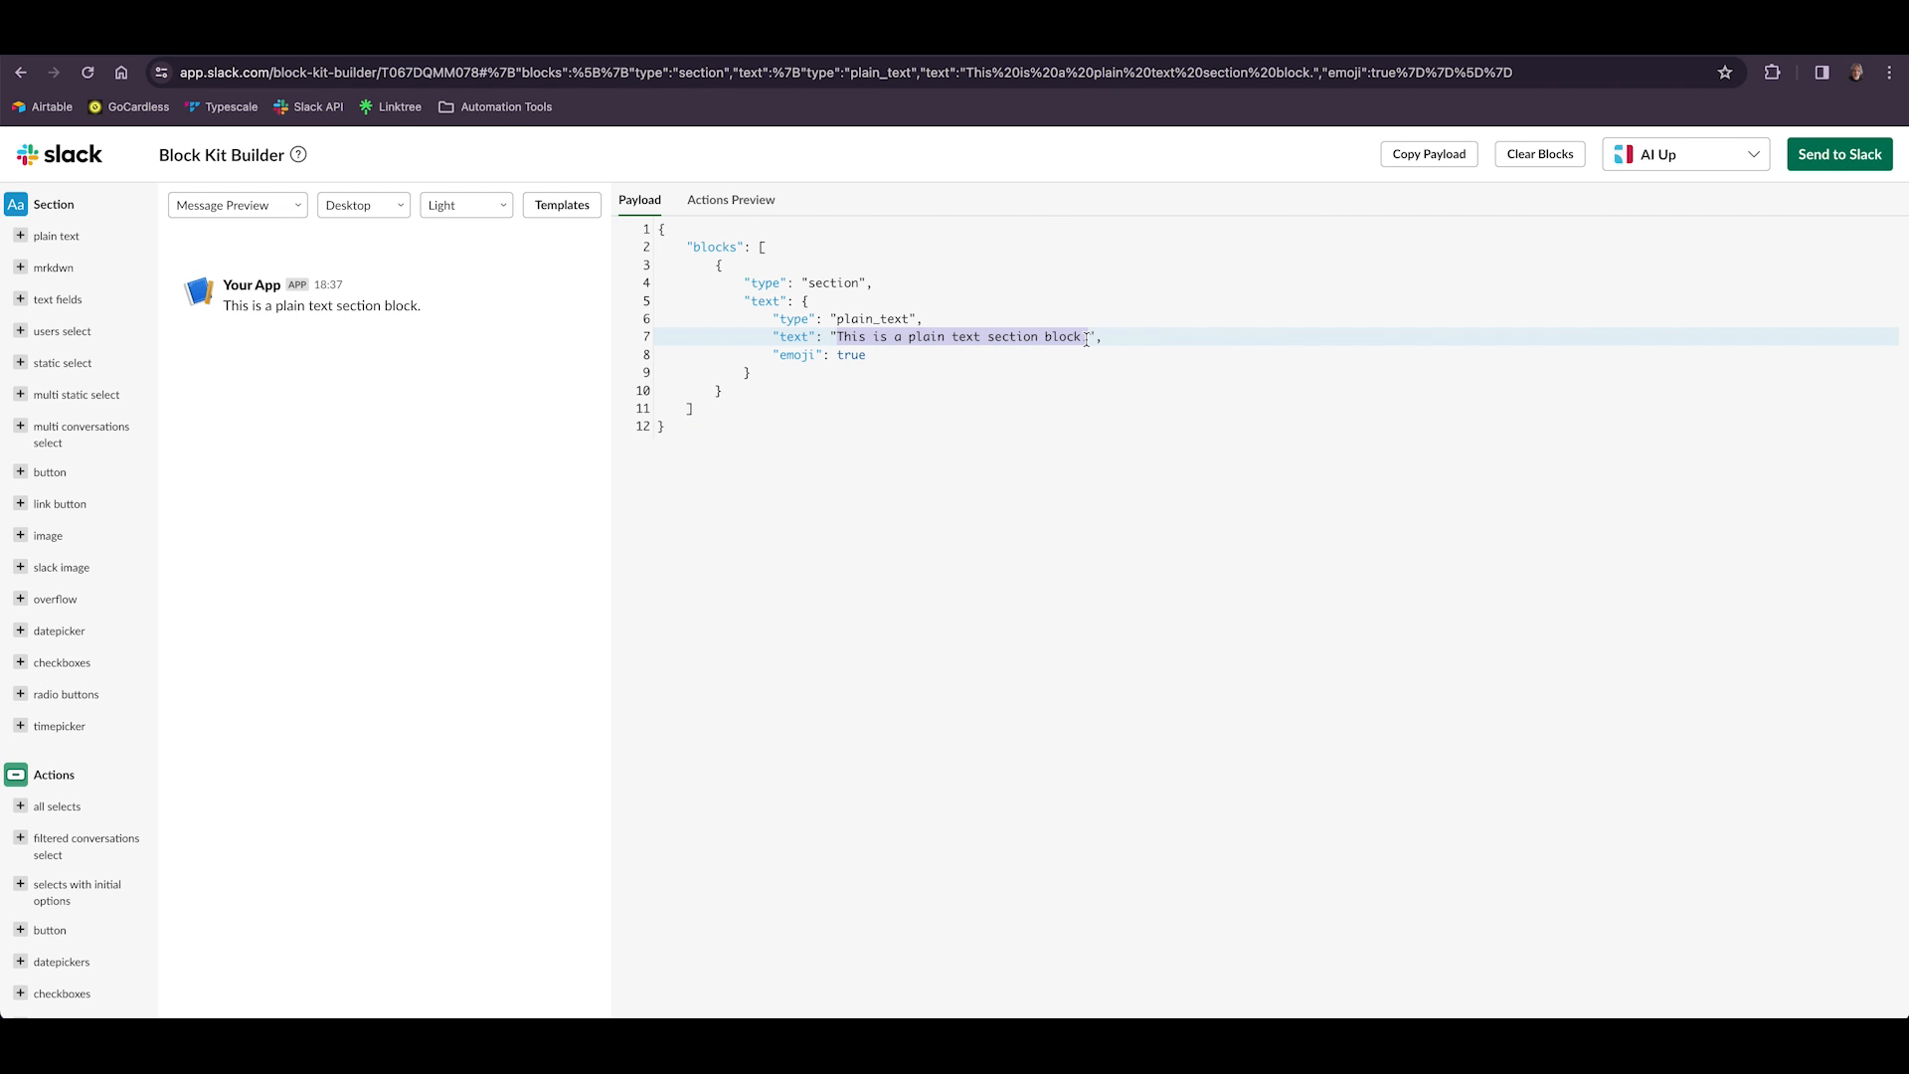
pyautogui.write("Here's an AI for review:")
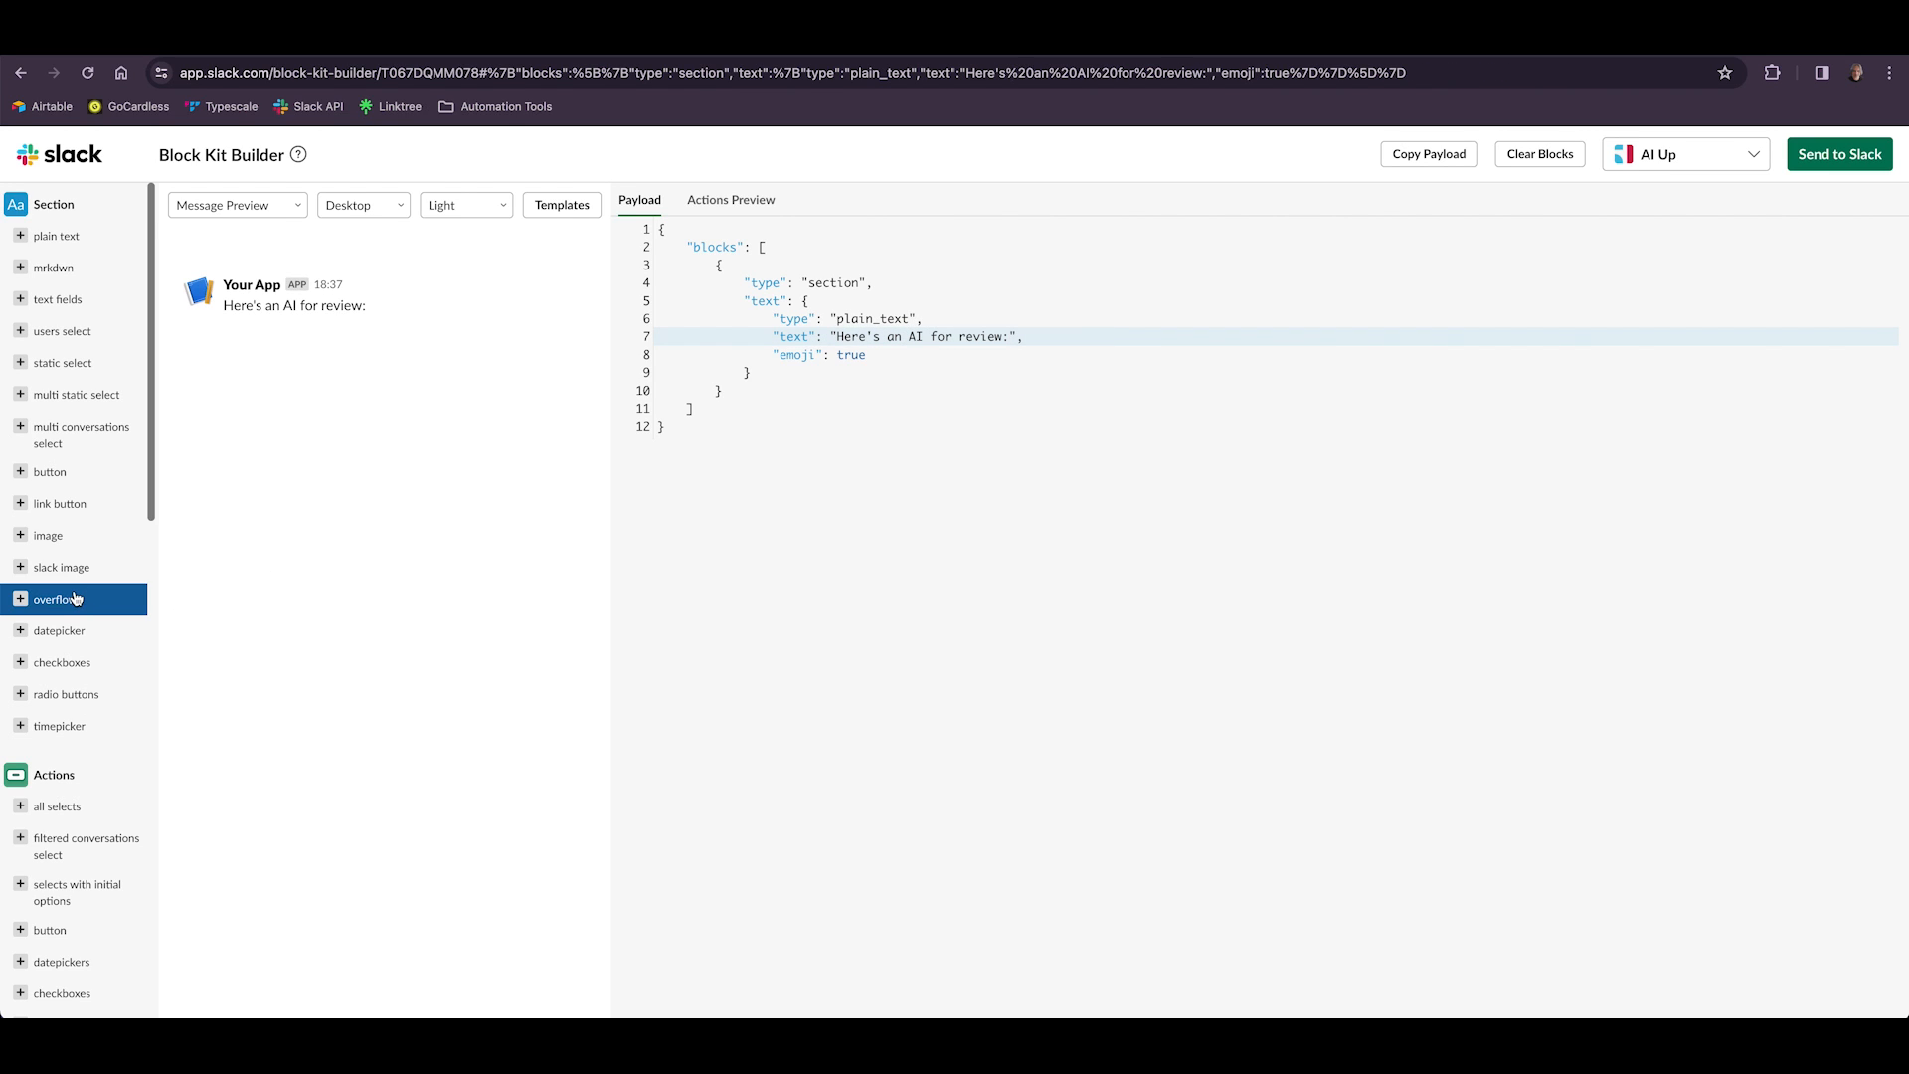
# Add a rich text emoji block and delete every emoji element except the first one from its payload.
pyautogui.scroll(-10, 69, 596)
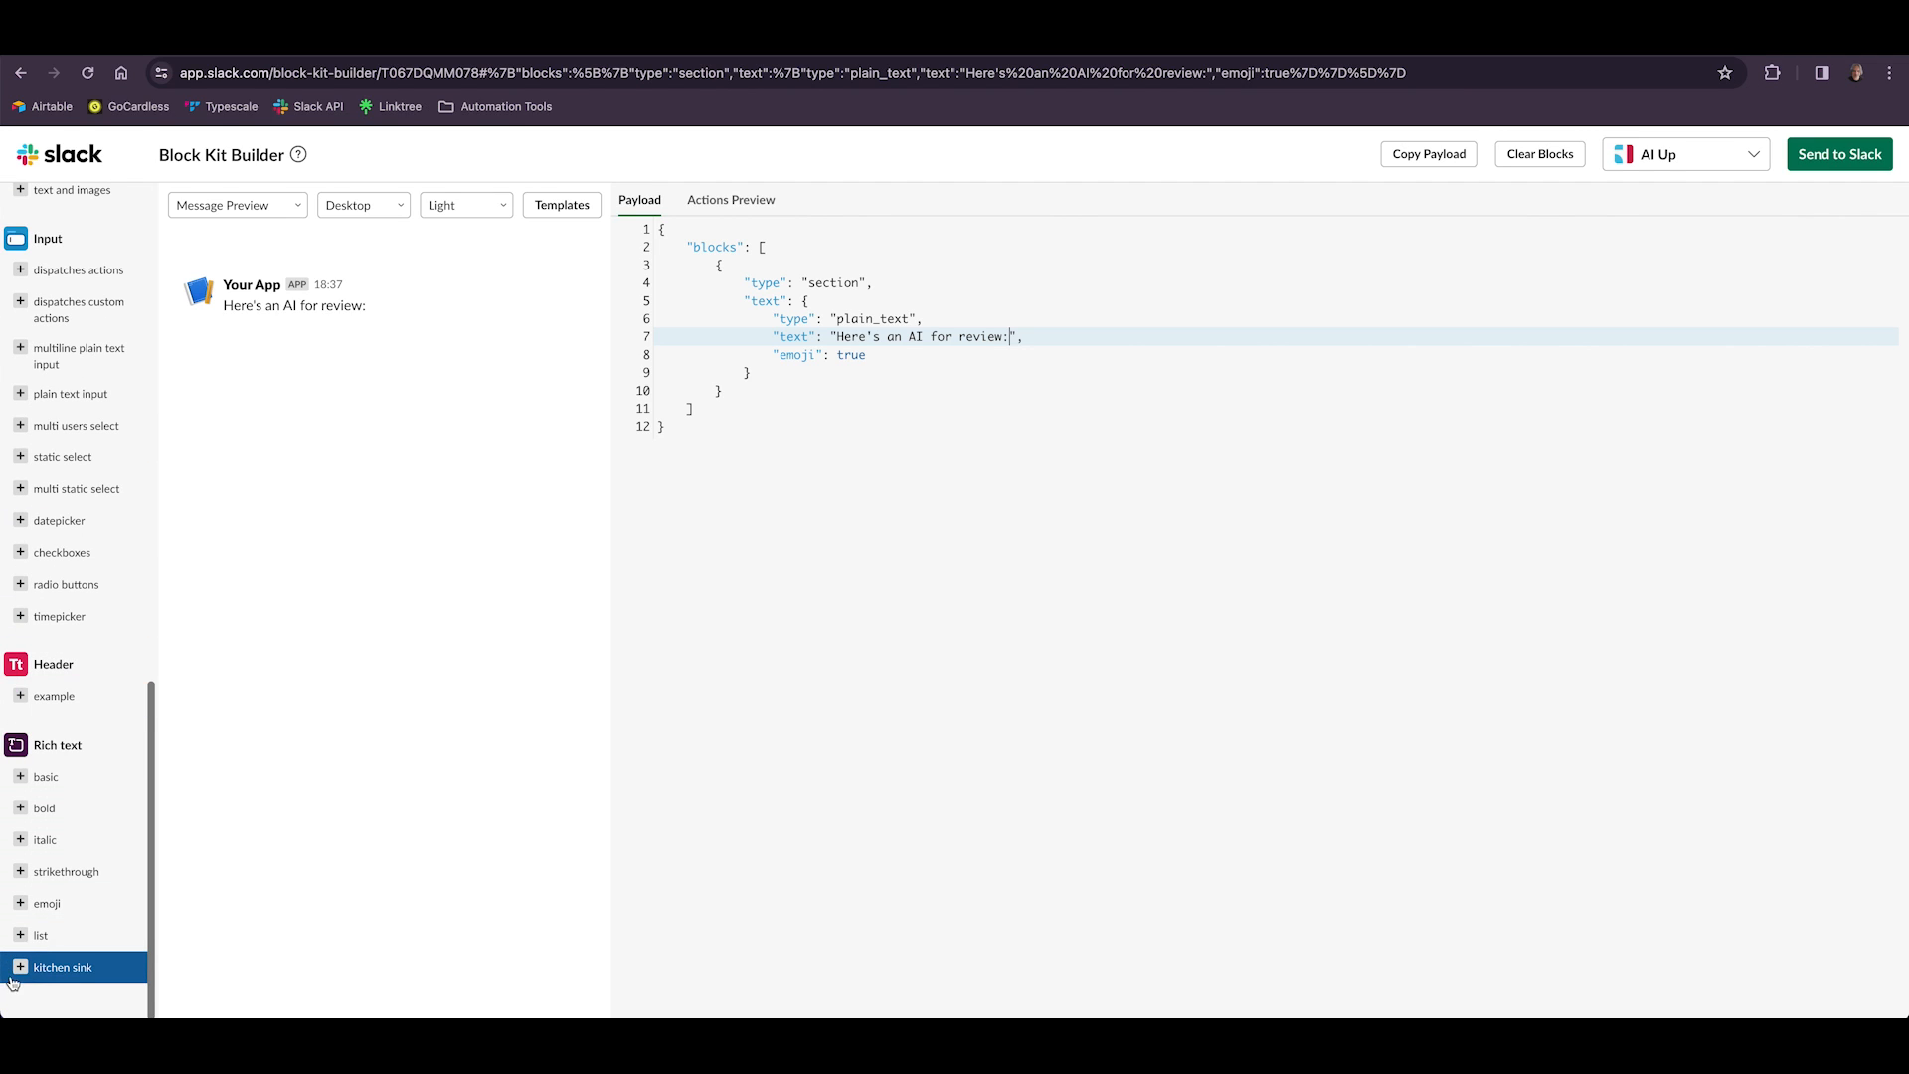
pyautogui.click(24, 905)
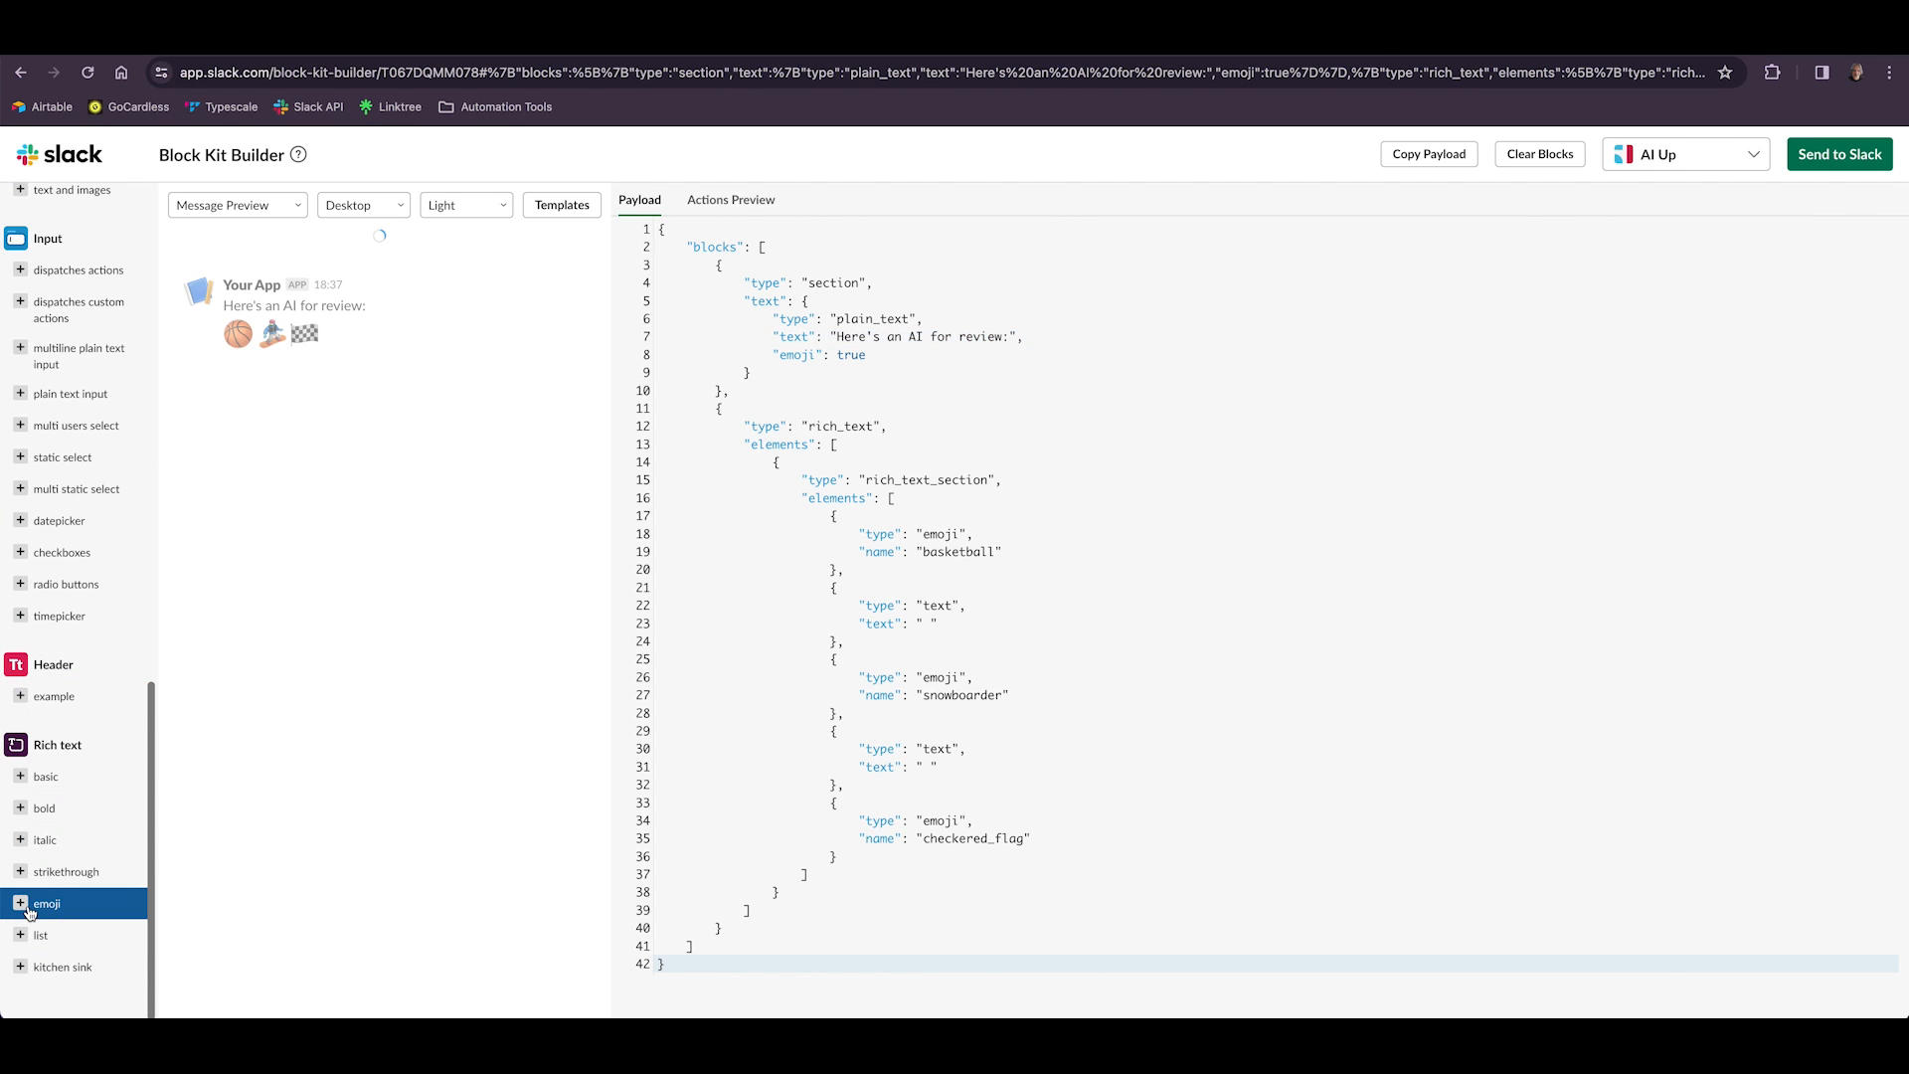
pyautogui.moveTo(360, 338)
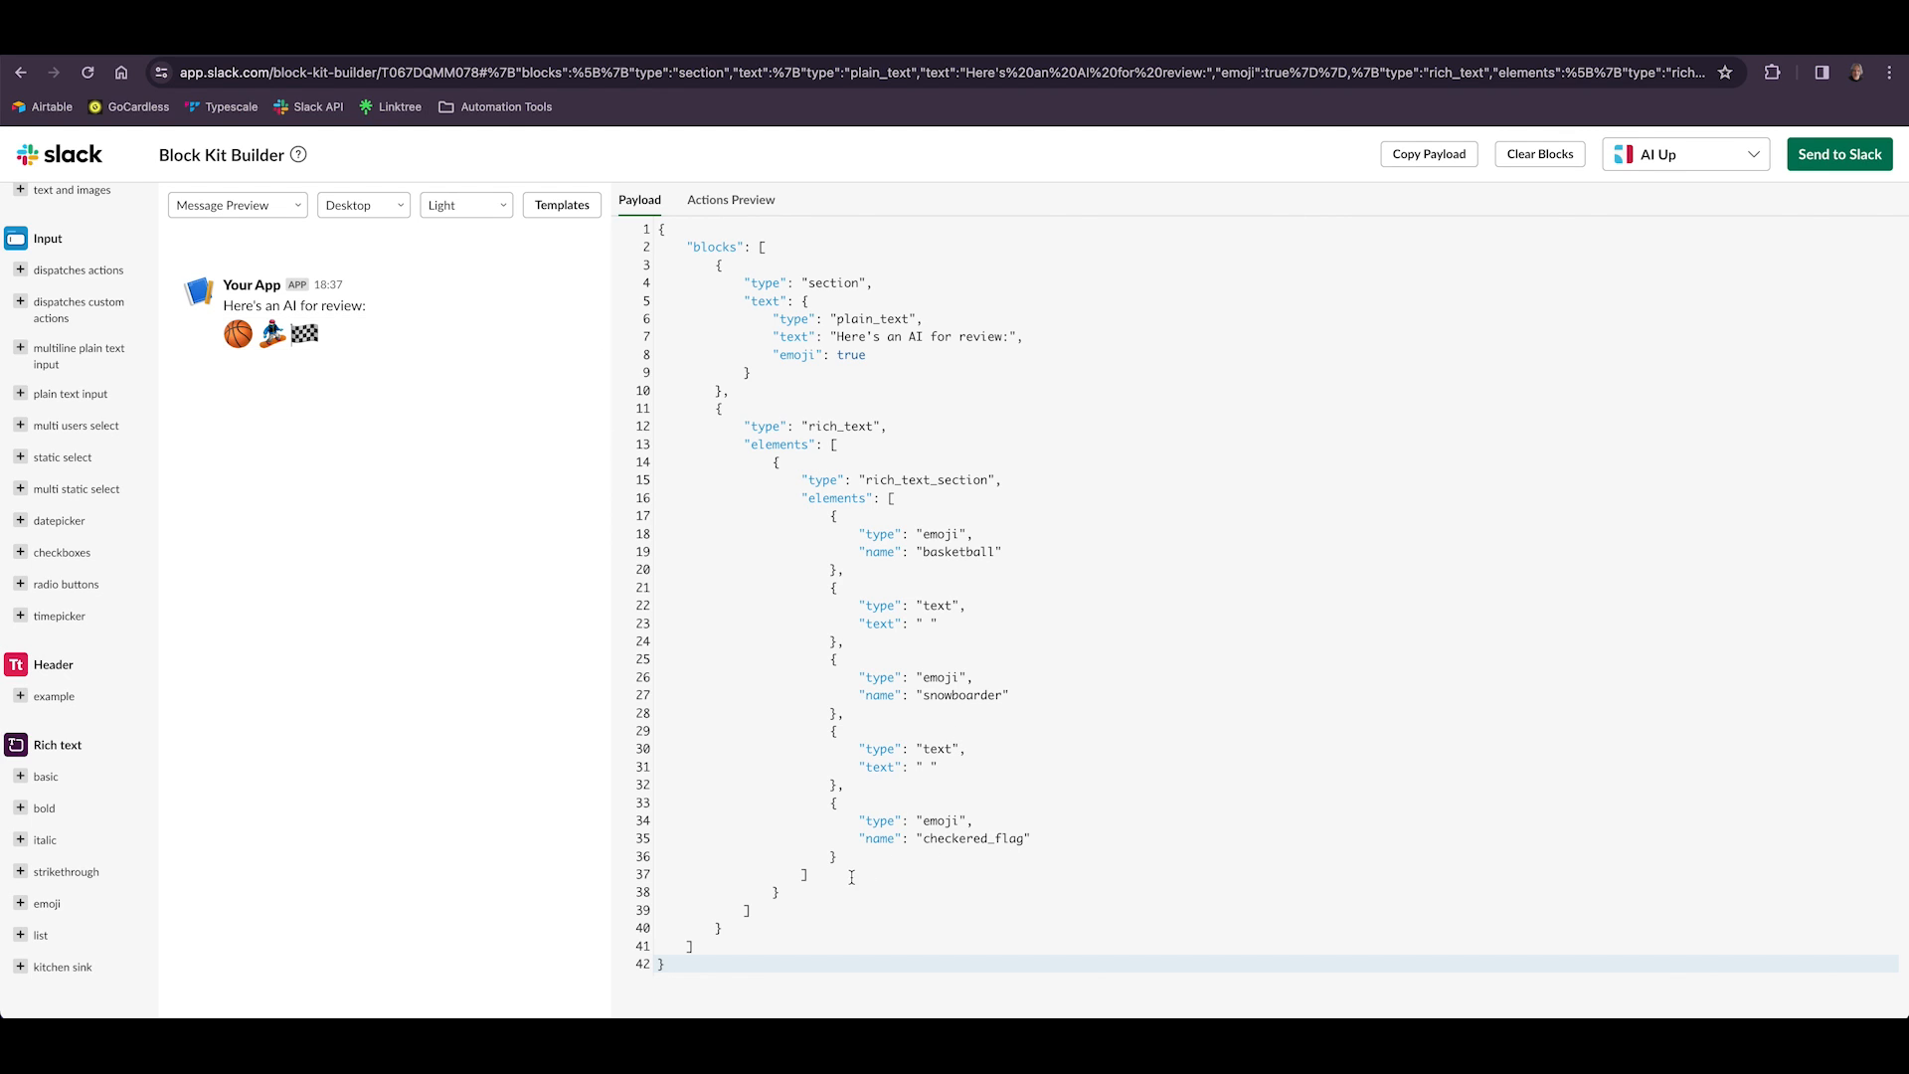
pyautogui.moveTo(844, 861); pyautogui.dragTo(837, 575)
pyautogui.press('BackSpace')
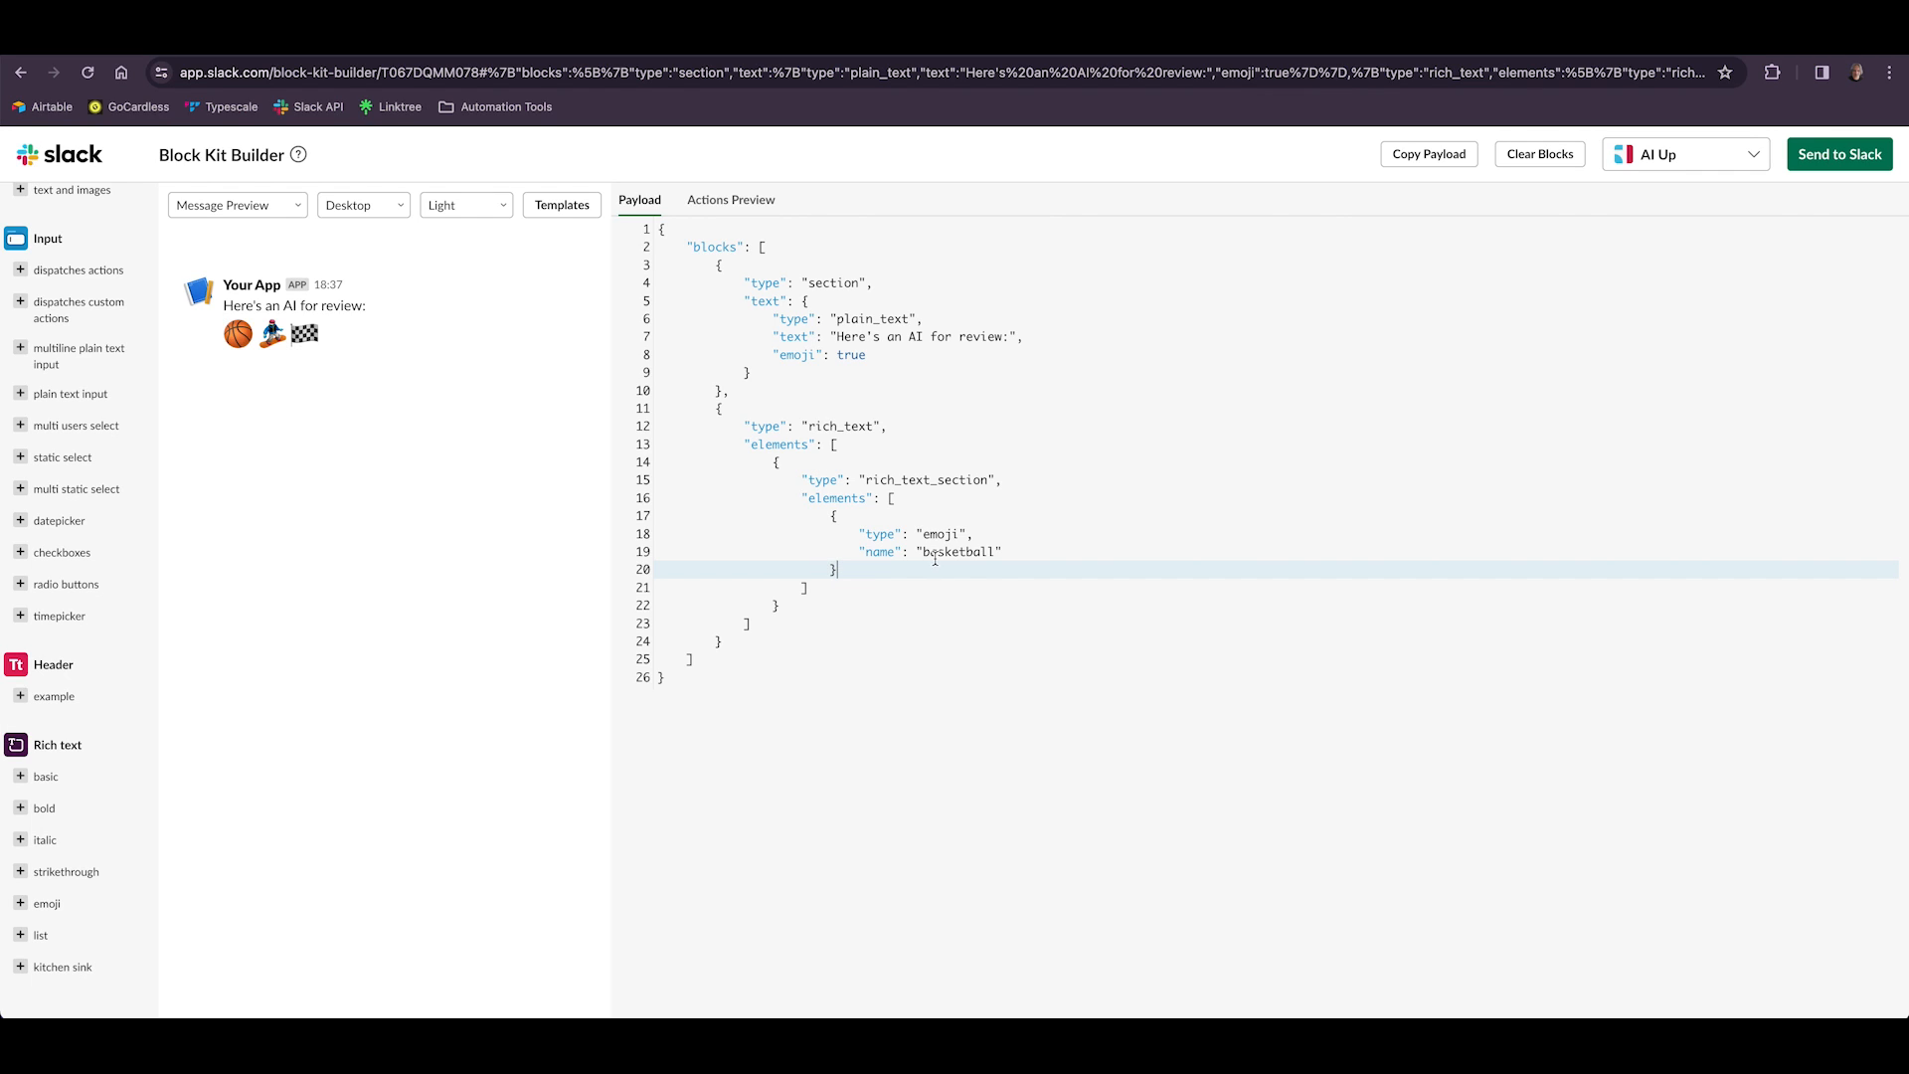
# Change the emoji name in the rich text block to "eyes".
pyautogui.moveTo(994, 551); pyautogui.dragTo(925, 557)
pyautogui.write('eyes')
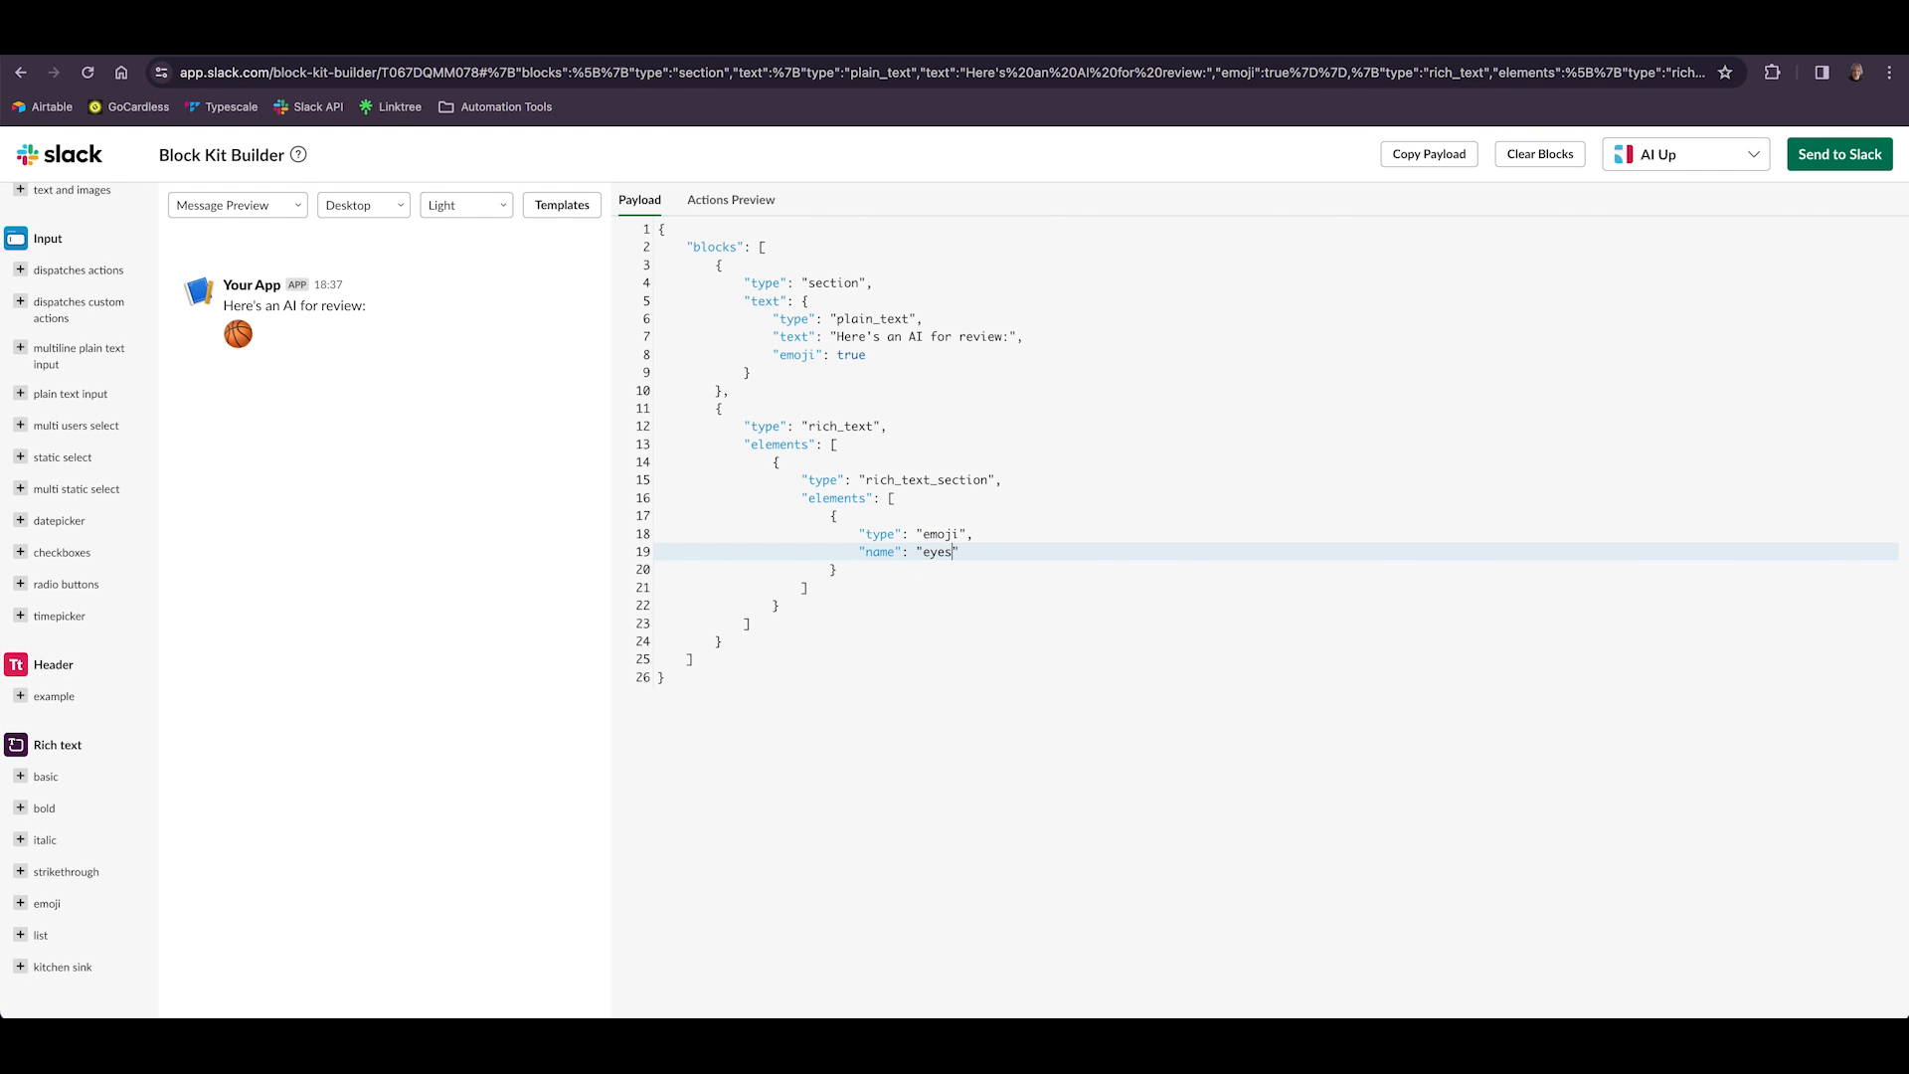
pyautogui.click(756, 756)
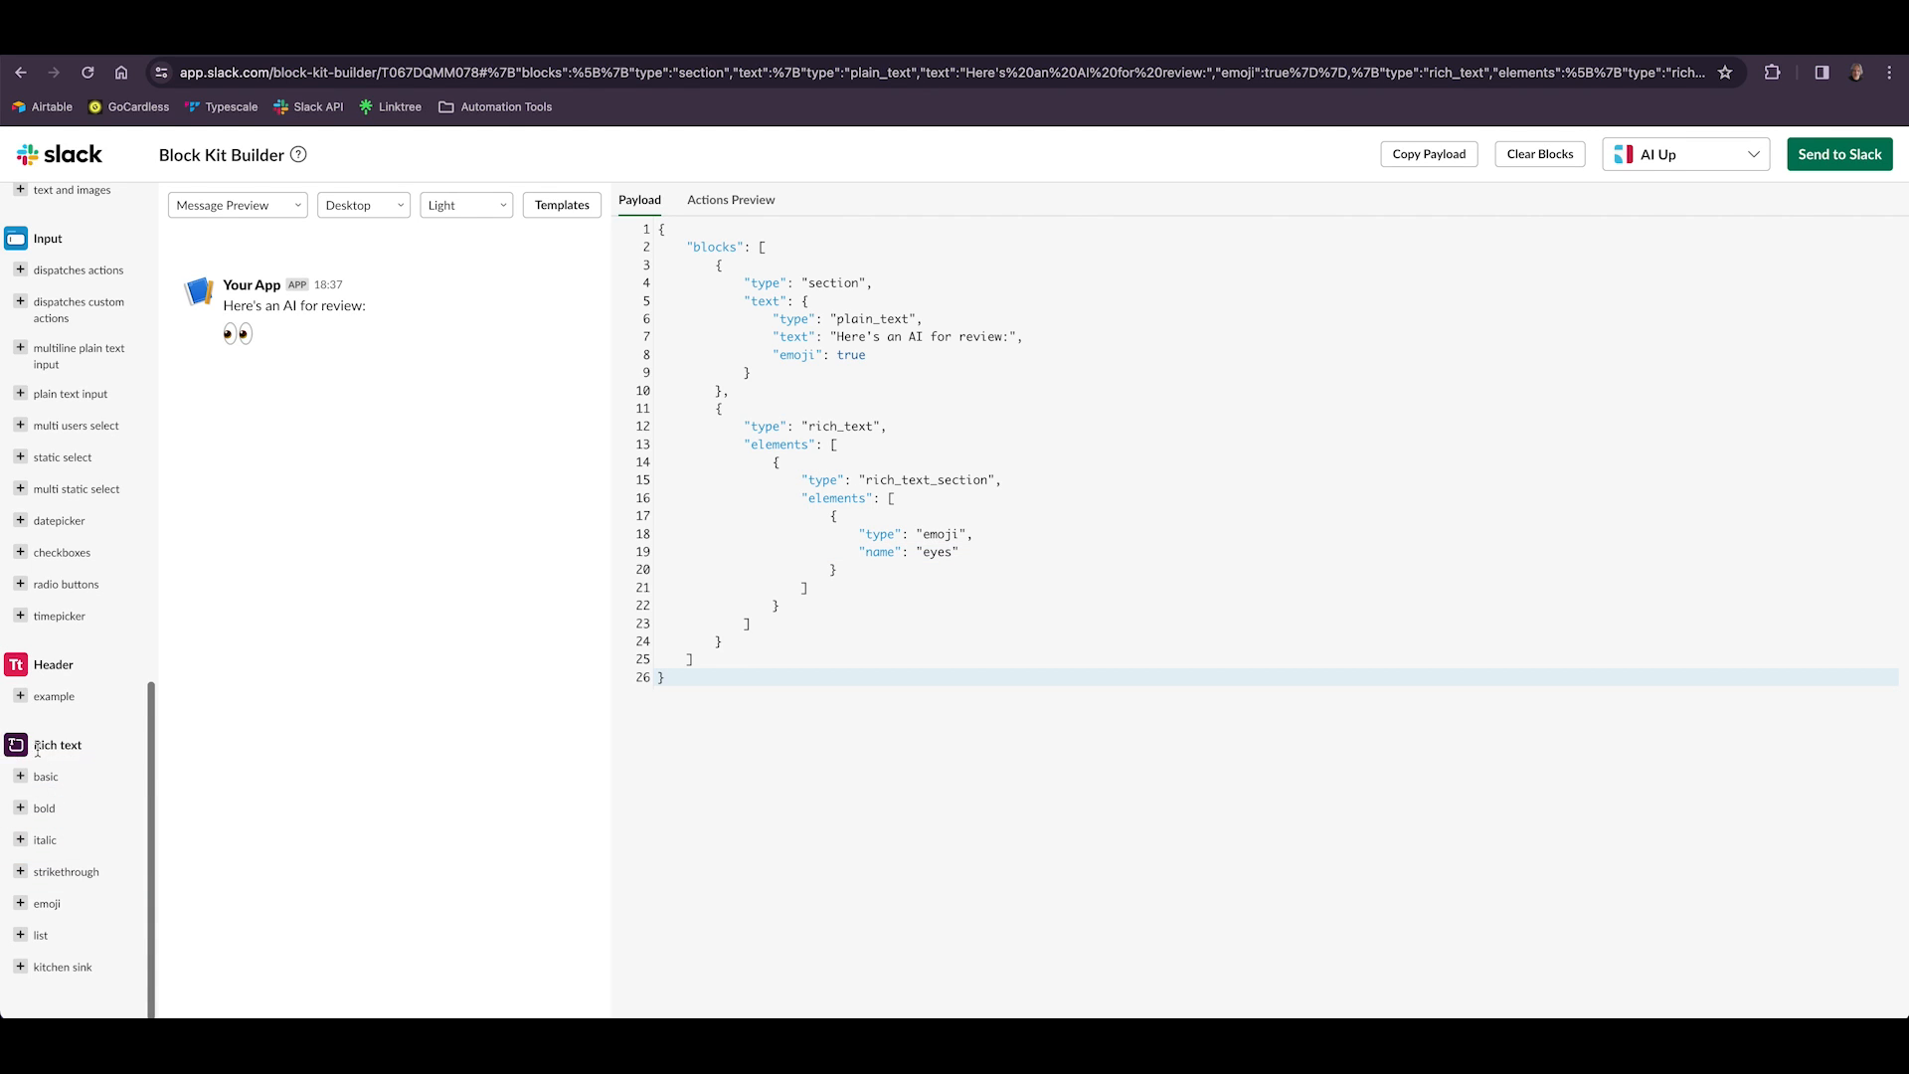
# Add a bold rich text block, delete its plain "Hello there, " element and set the bold text to "Product Name".
pyautogui.click(42, 808)
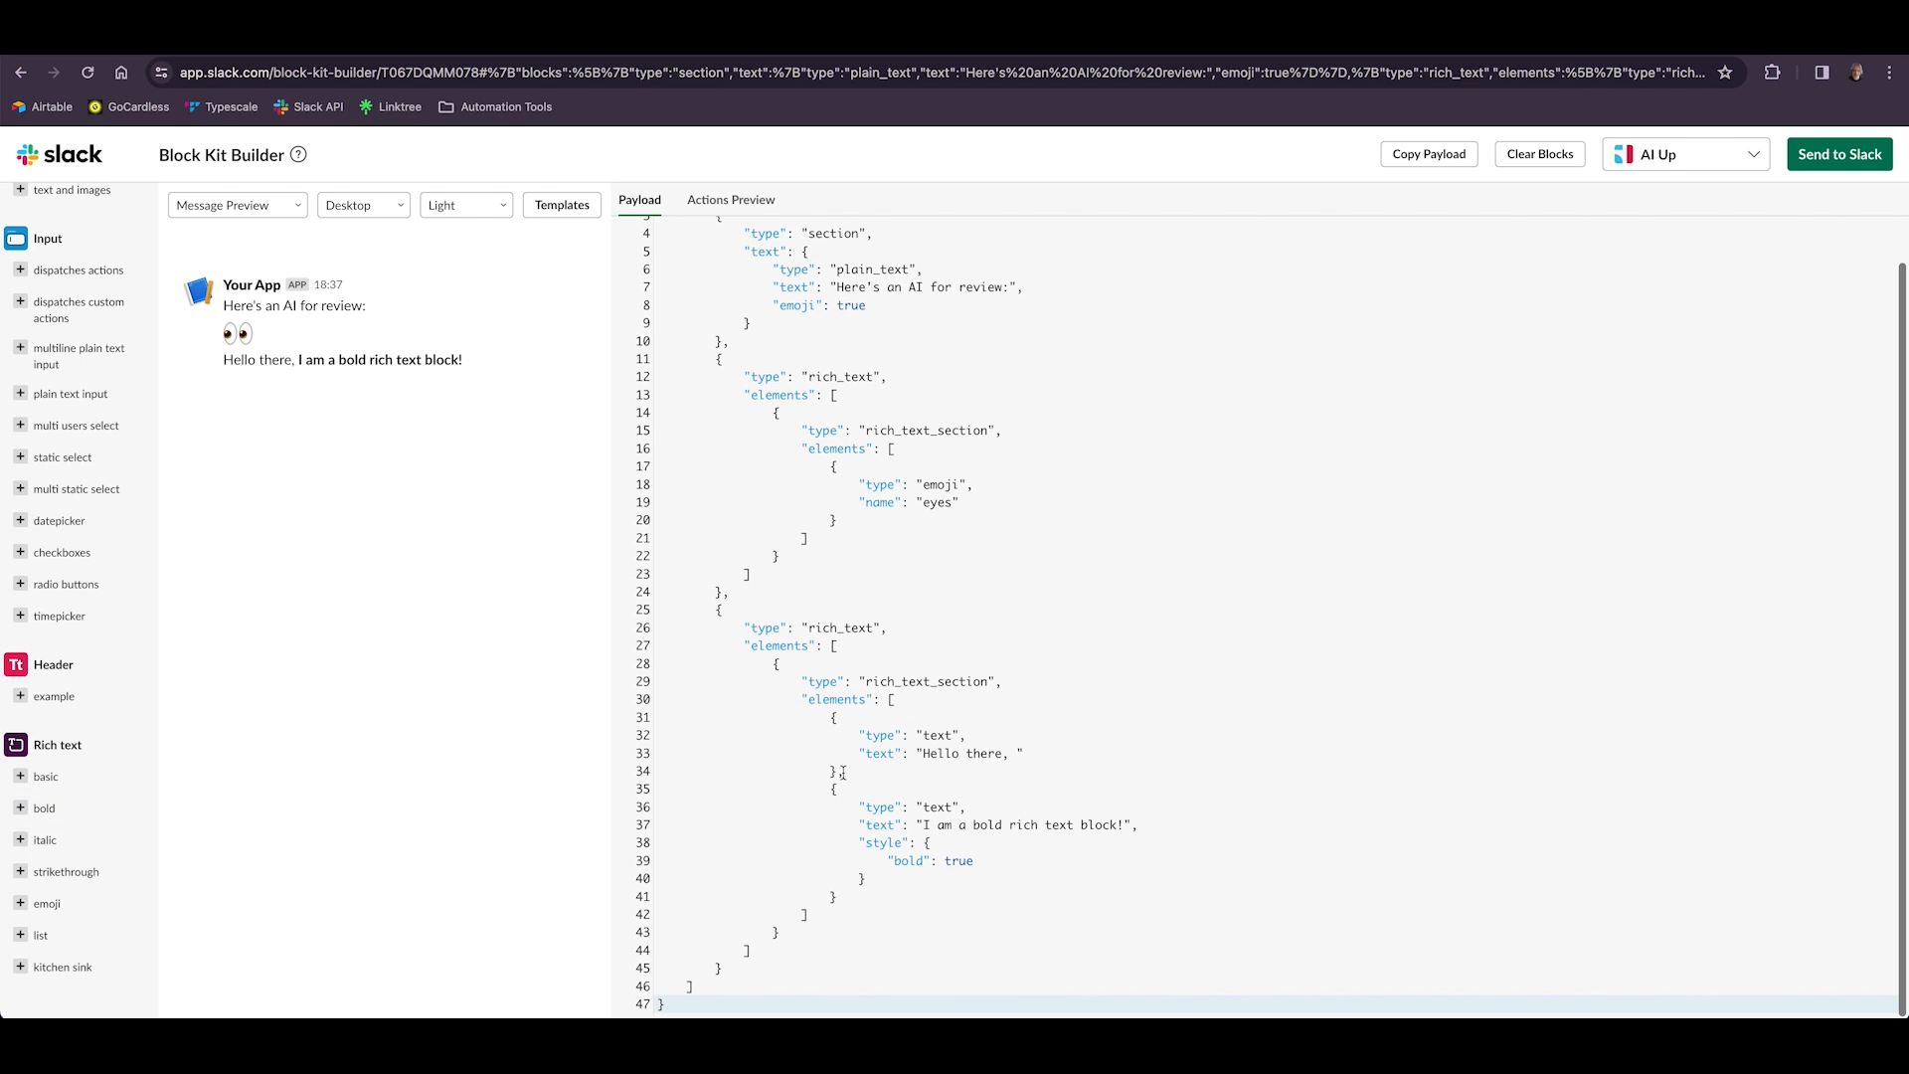
pyautogui.moveTo(844, 773); pyautogui.dragTo(832, 720)
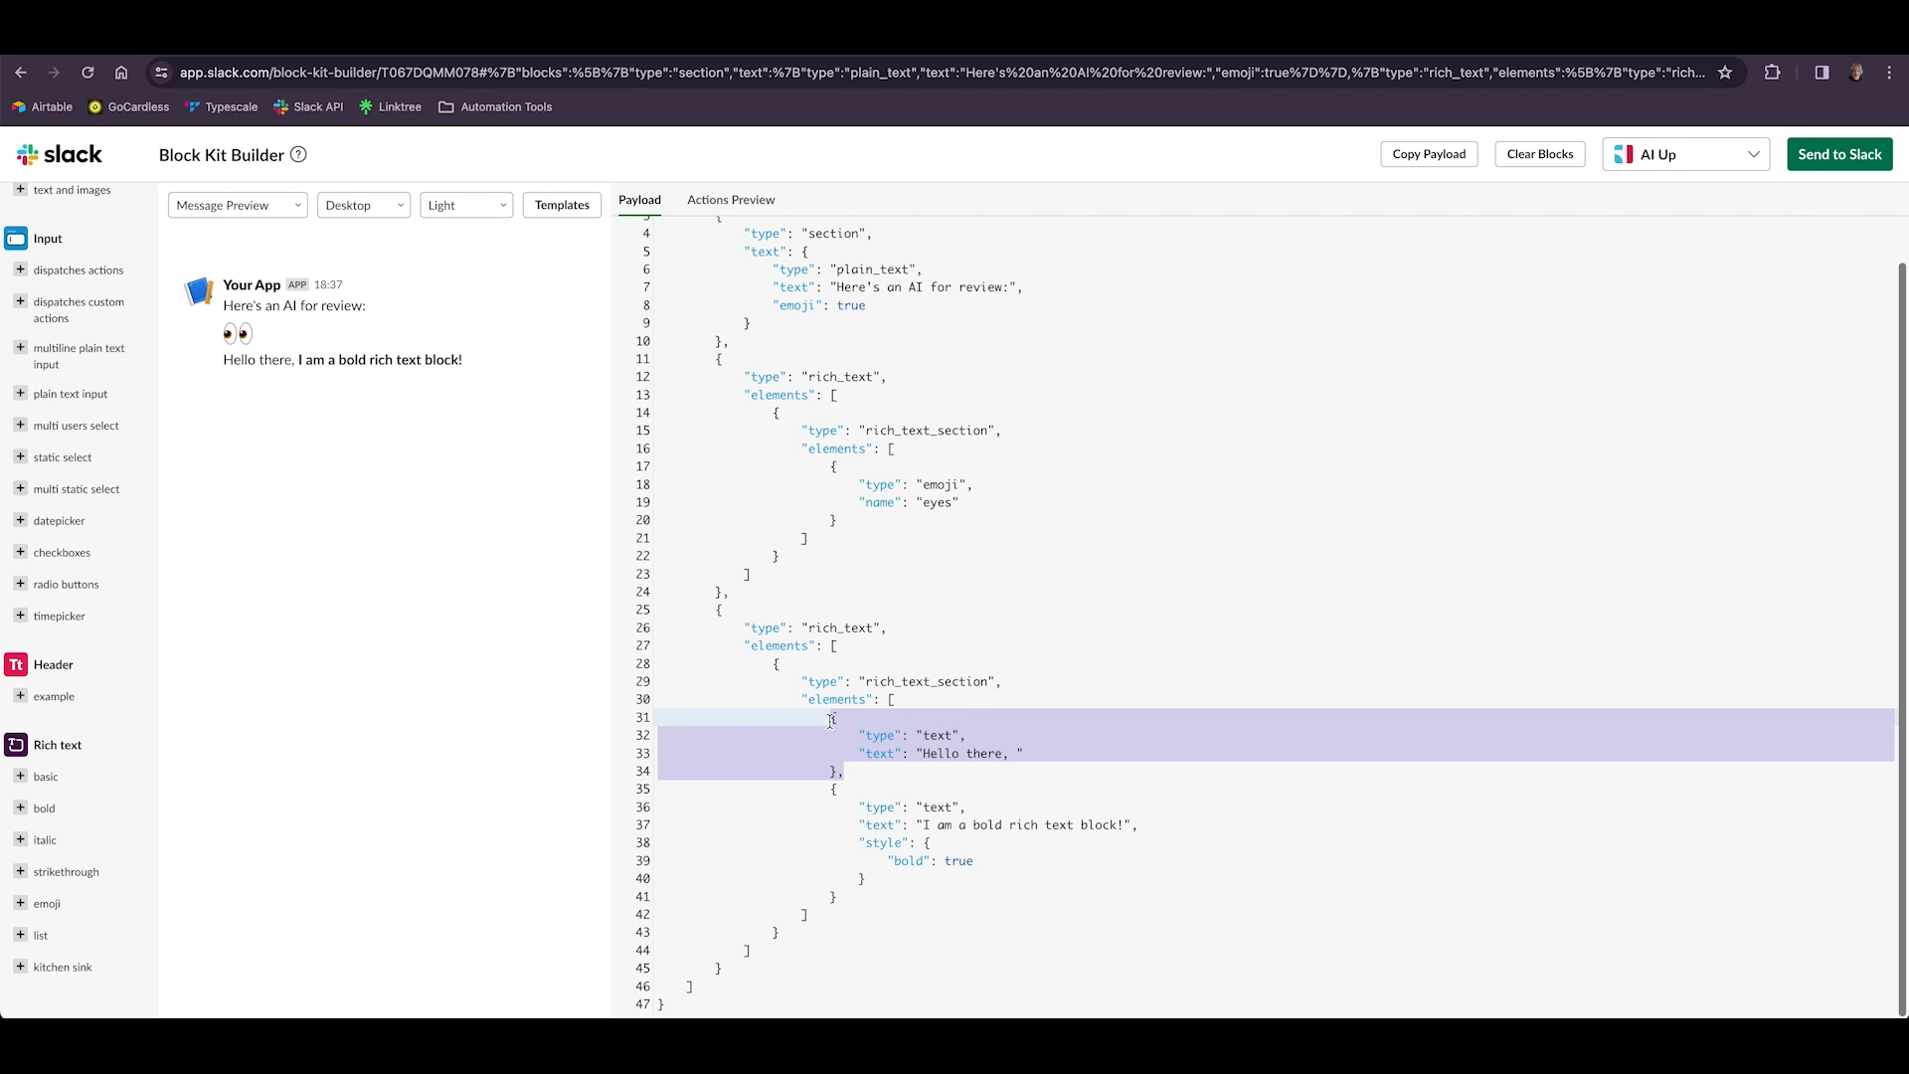
pyautogui.press('BackSpace')
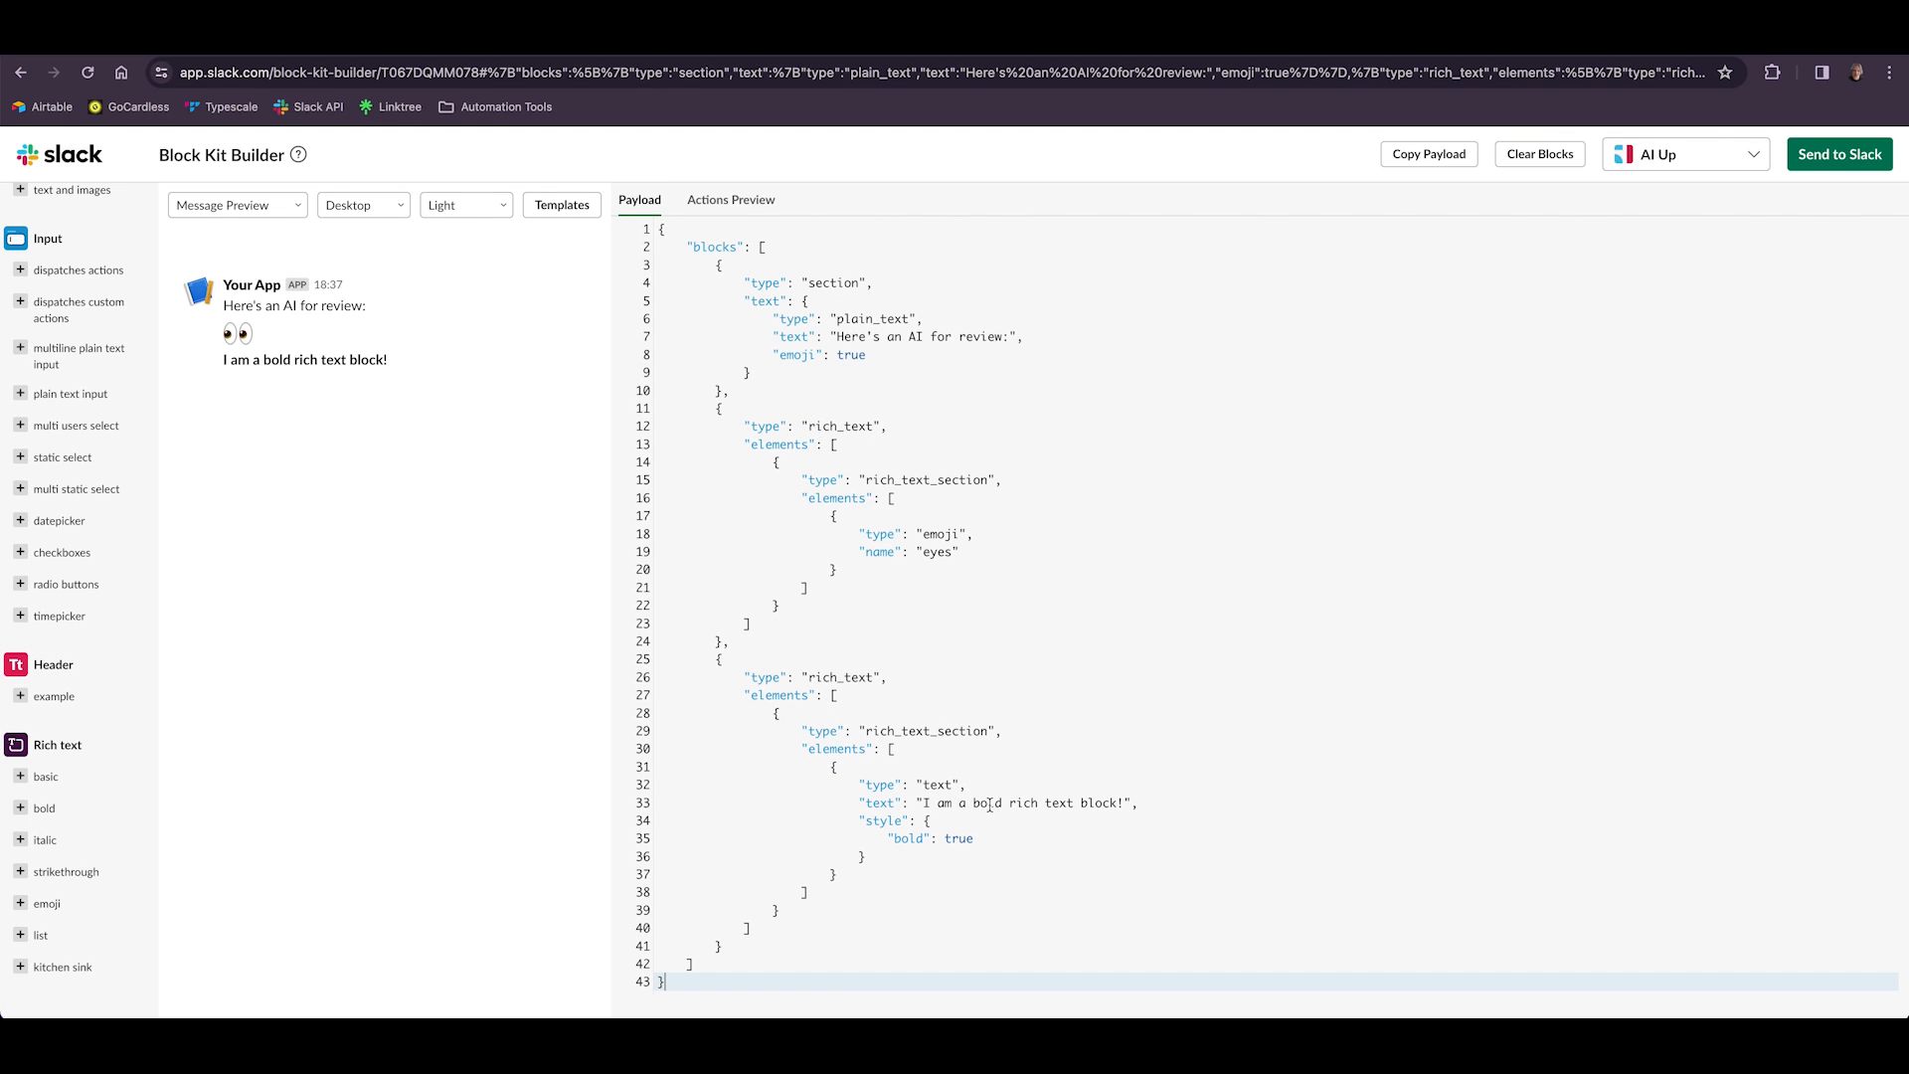
pyautogui.moveTo(922, 804); pyautogui.dragTo(1121, 804)
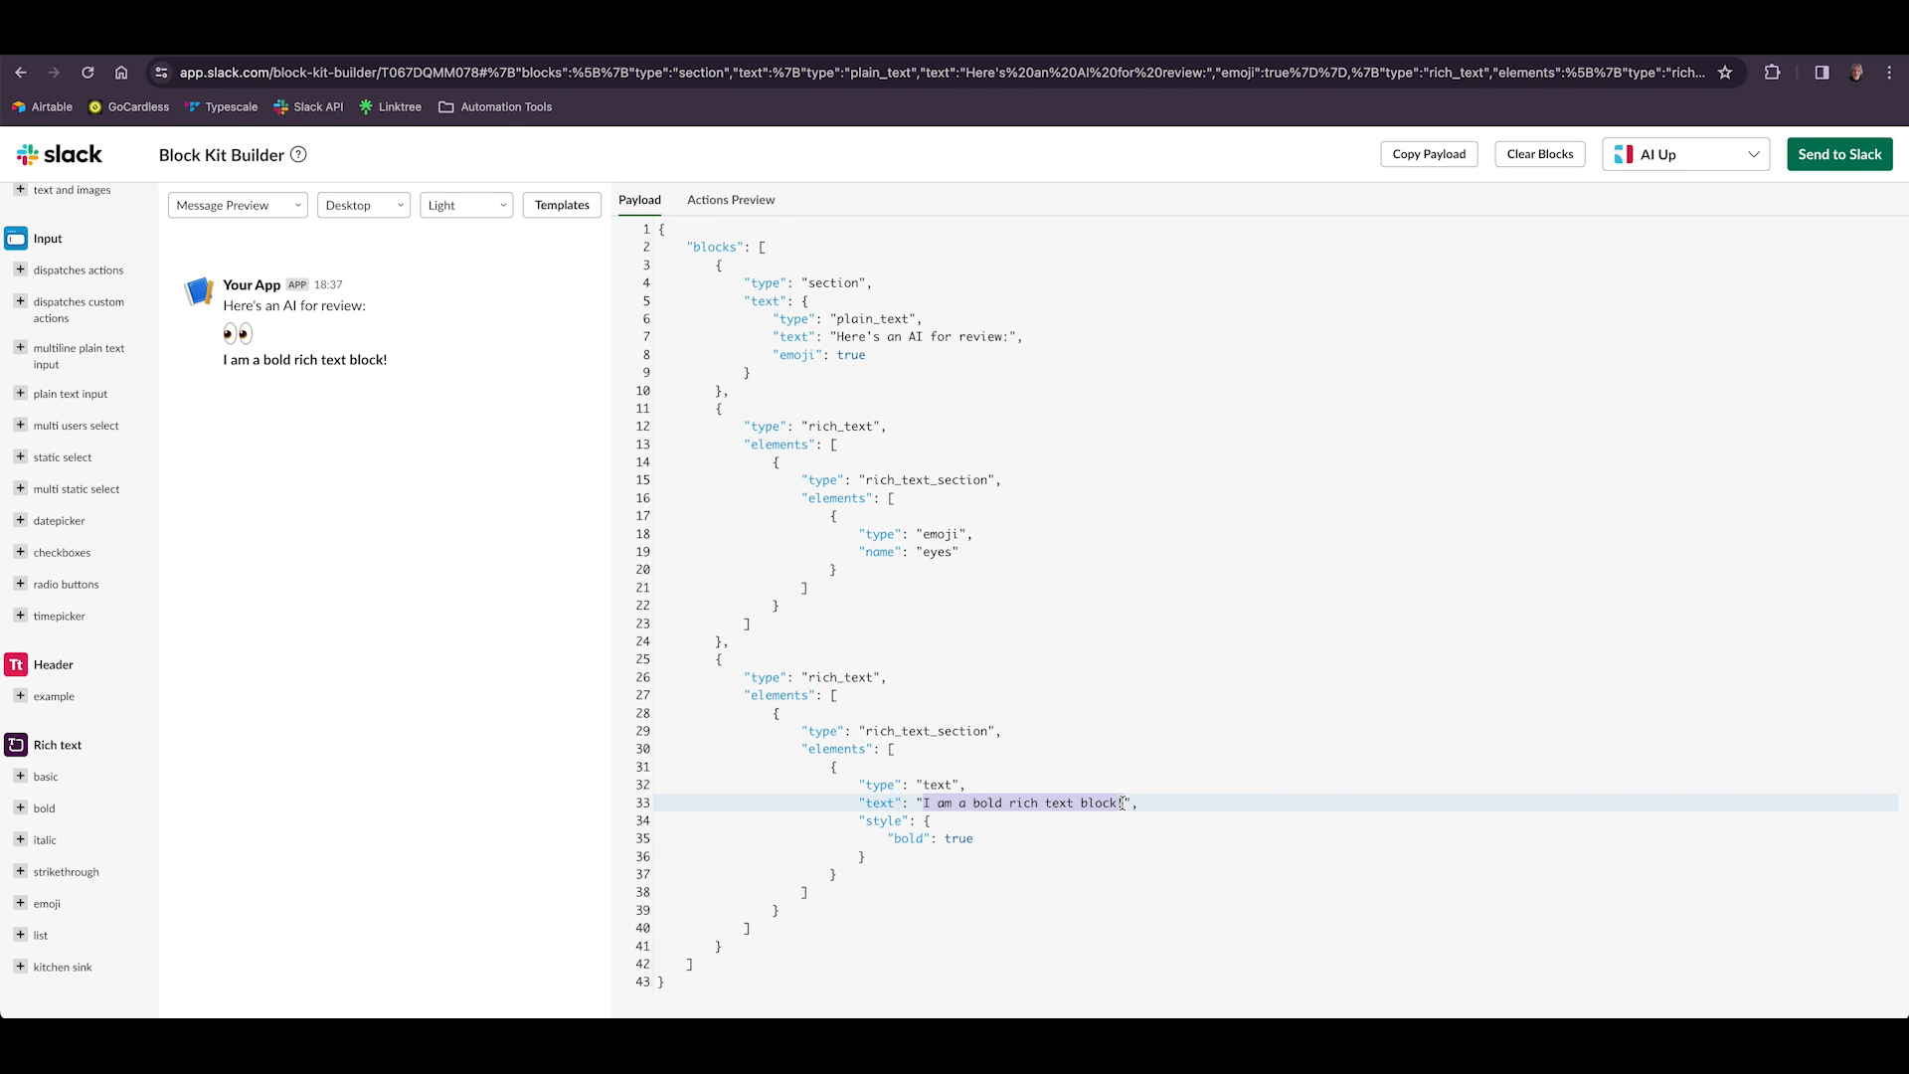
pyautogui.write('Prdu')
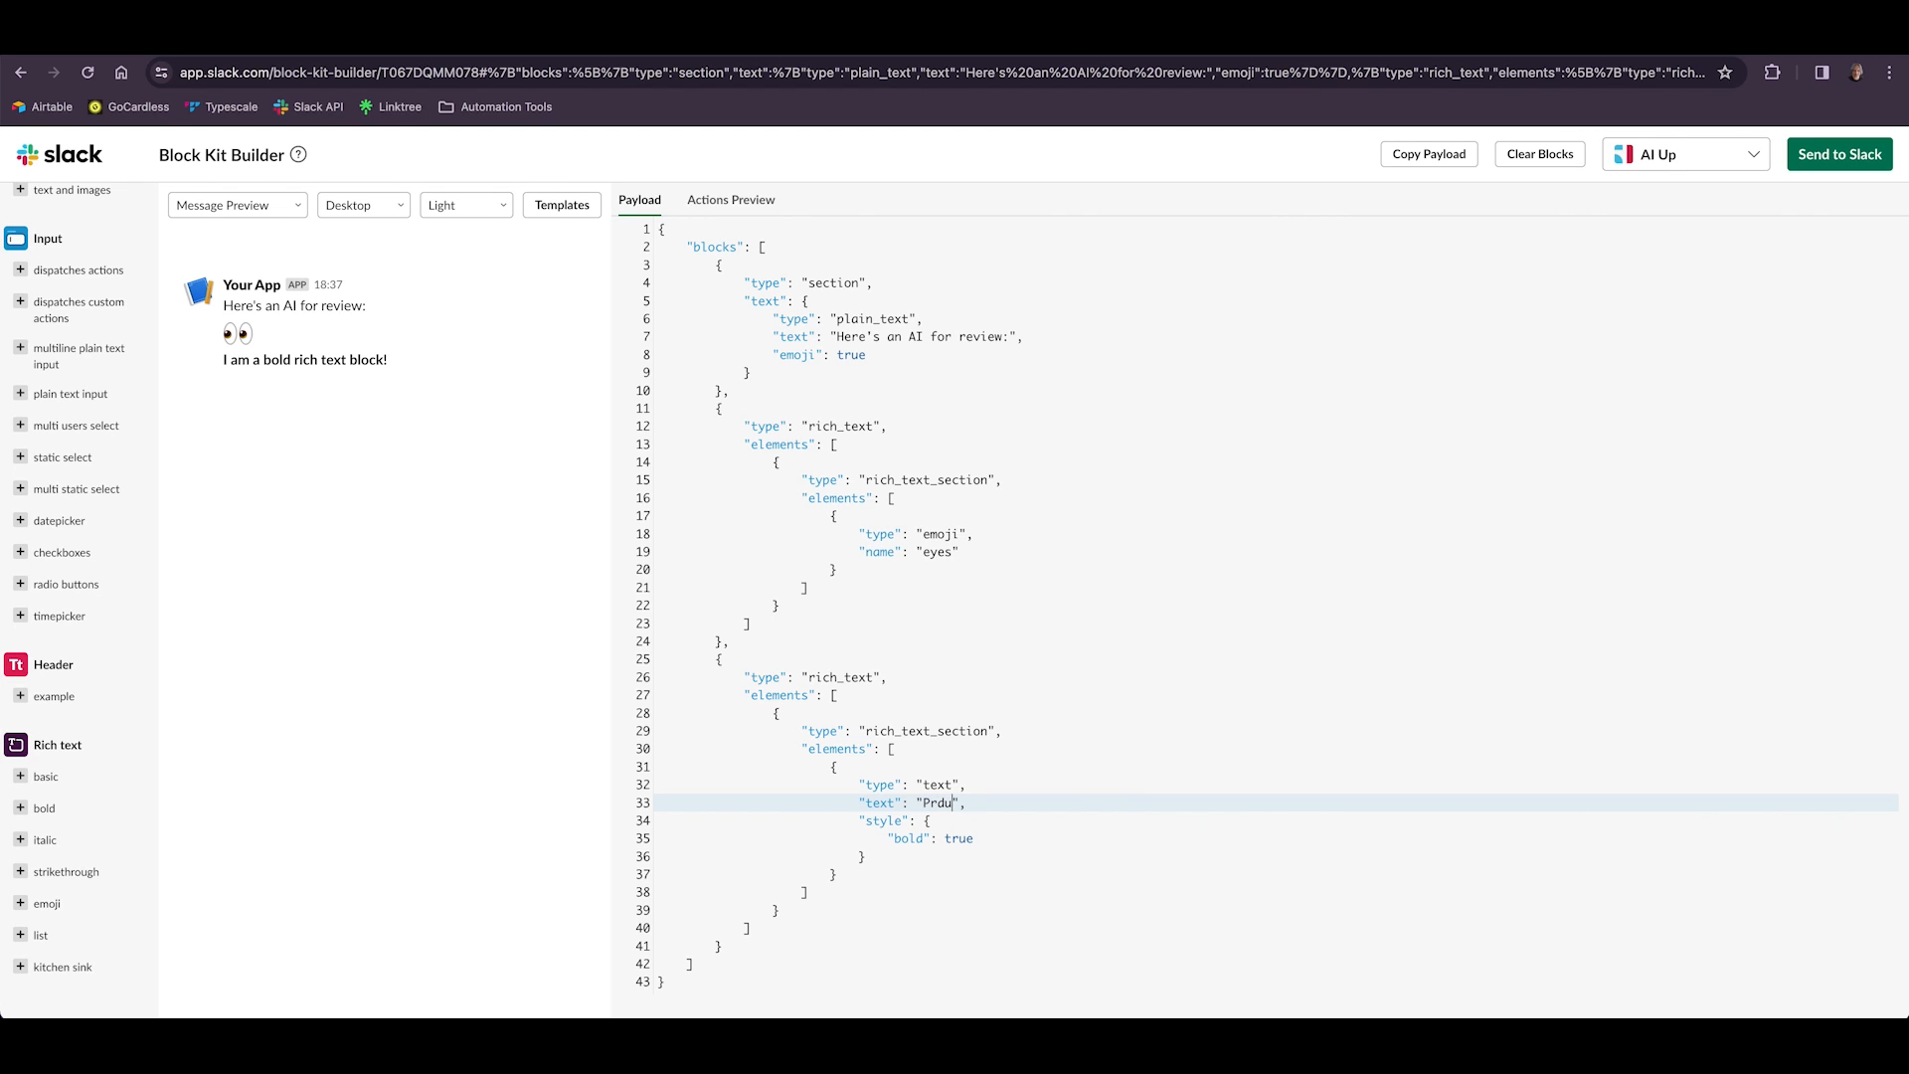
pyautogui.write('oc')
pyautogui.write('uct Name')
# Add a mrkdwn section and replace its sample text with "Category: enter category here".
pyautogui.scroll(10, 43, 447)
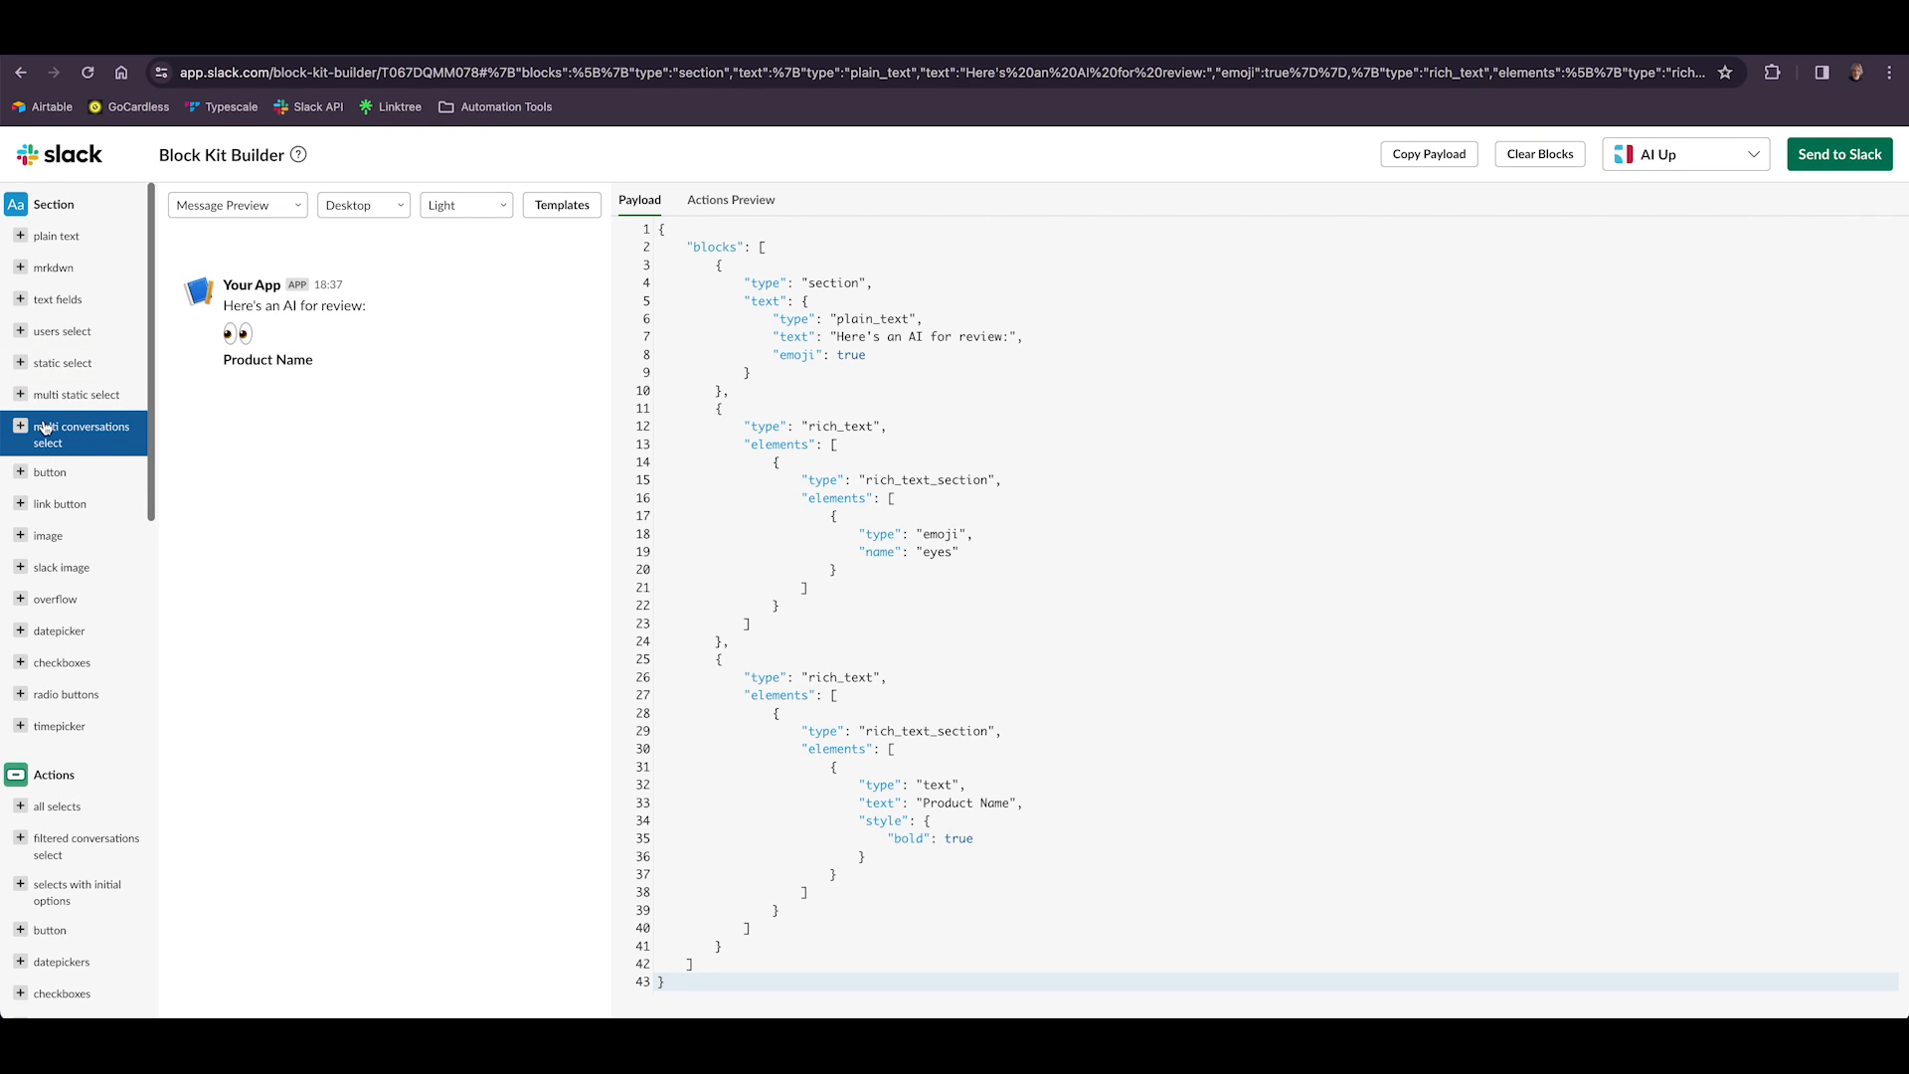
pyautogui.click(21, 270)
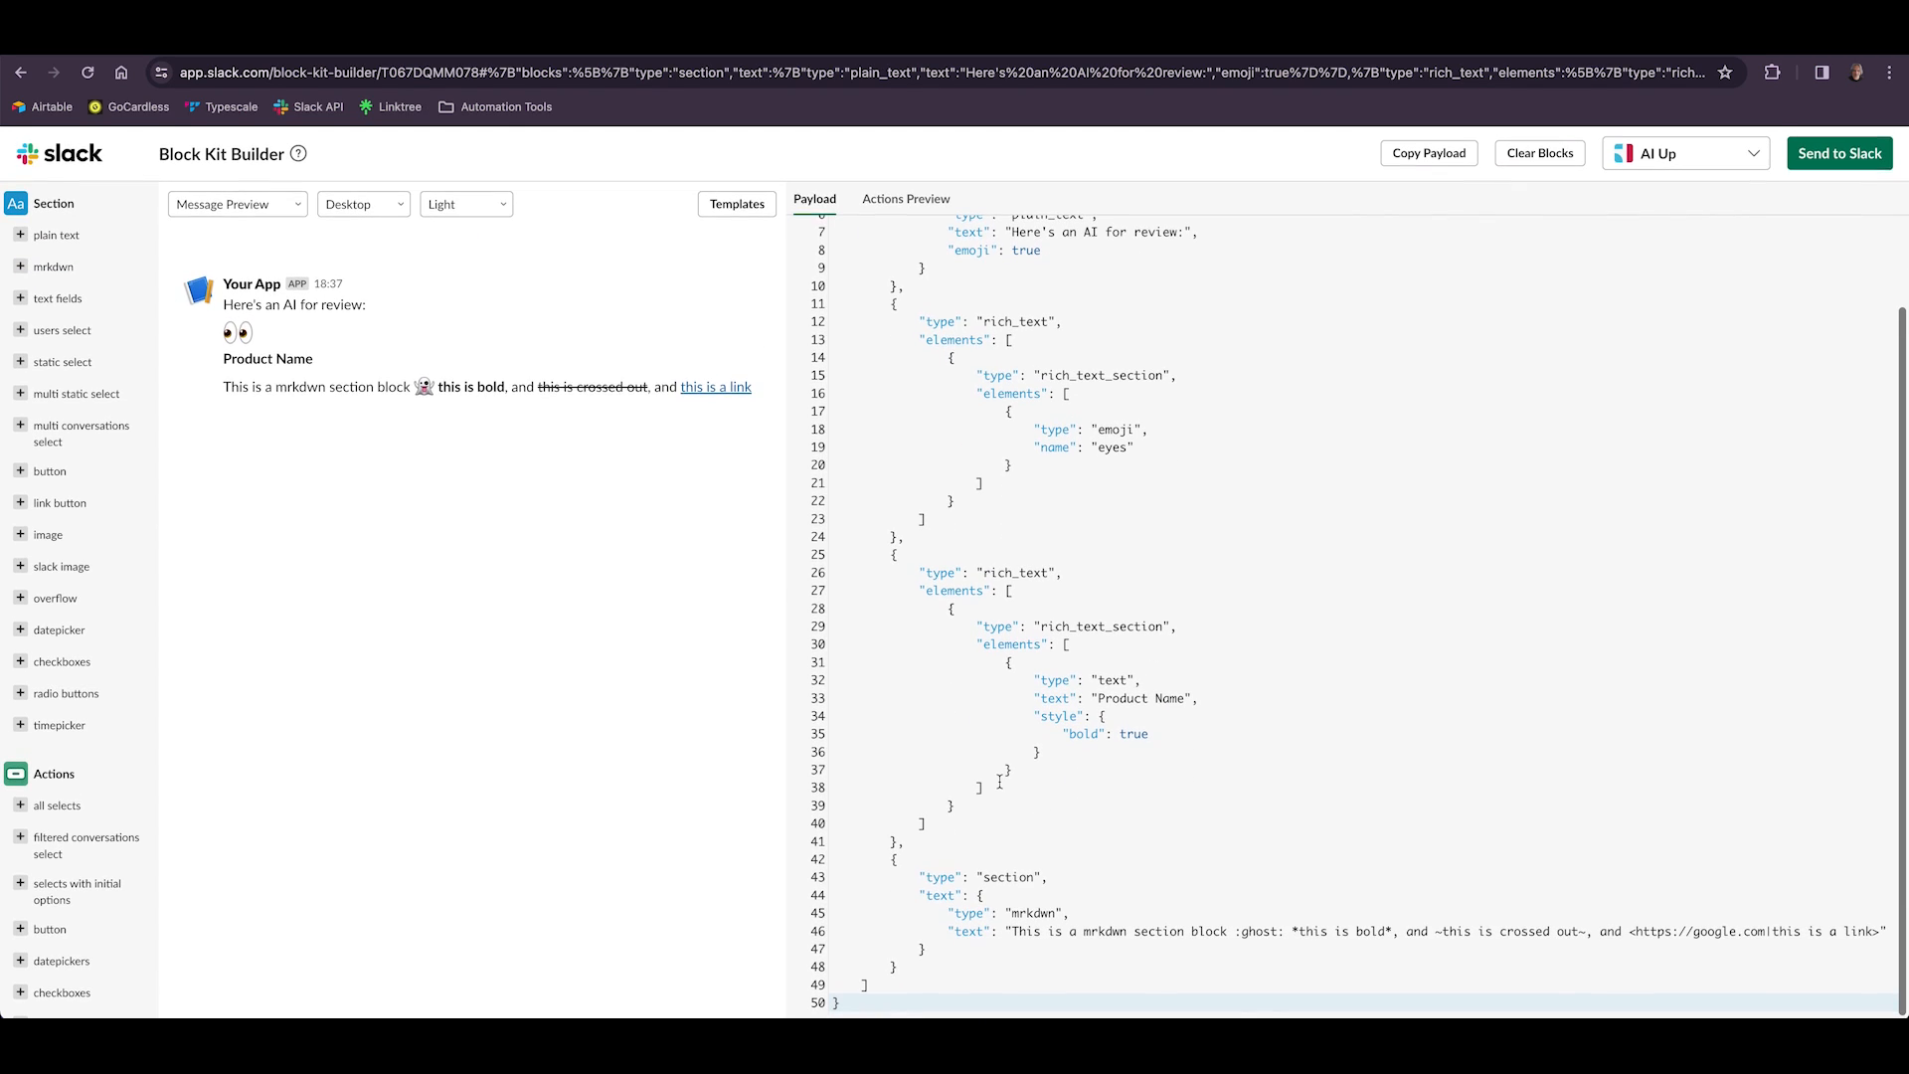
pyautogui.moveTo(1012, 935); pyautogui.dragTo(1875, 932)
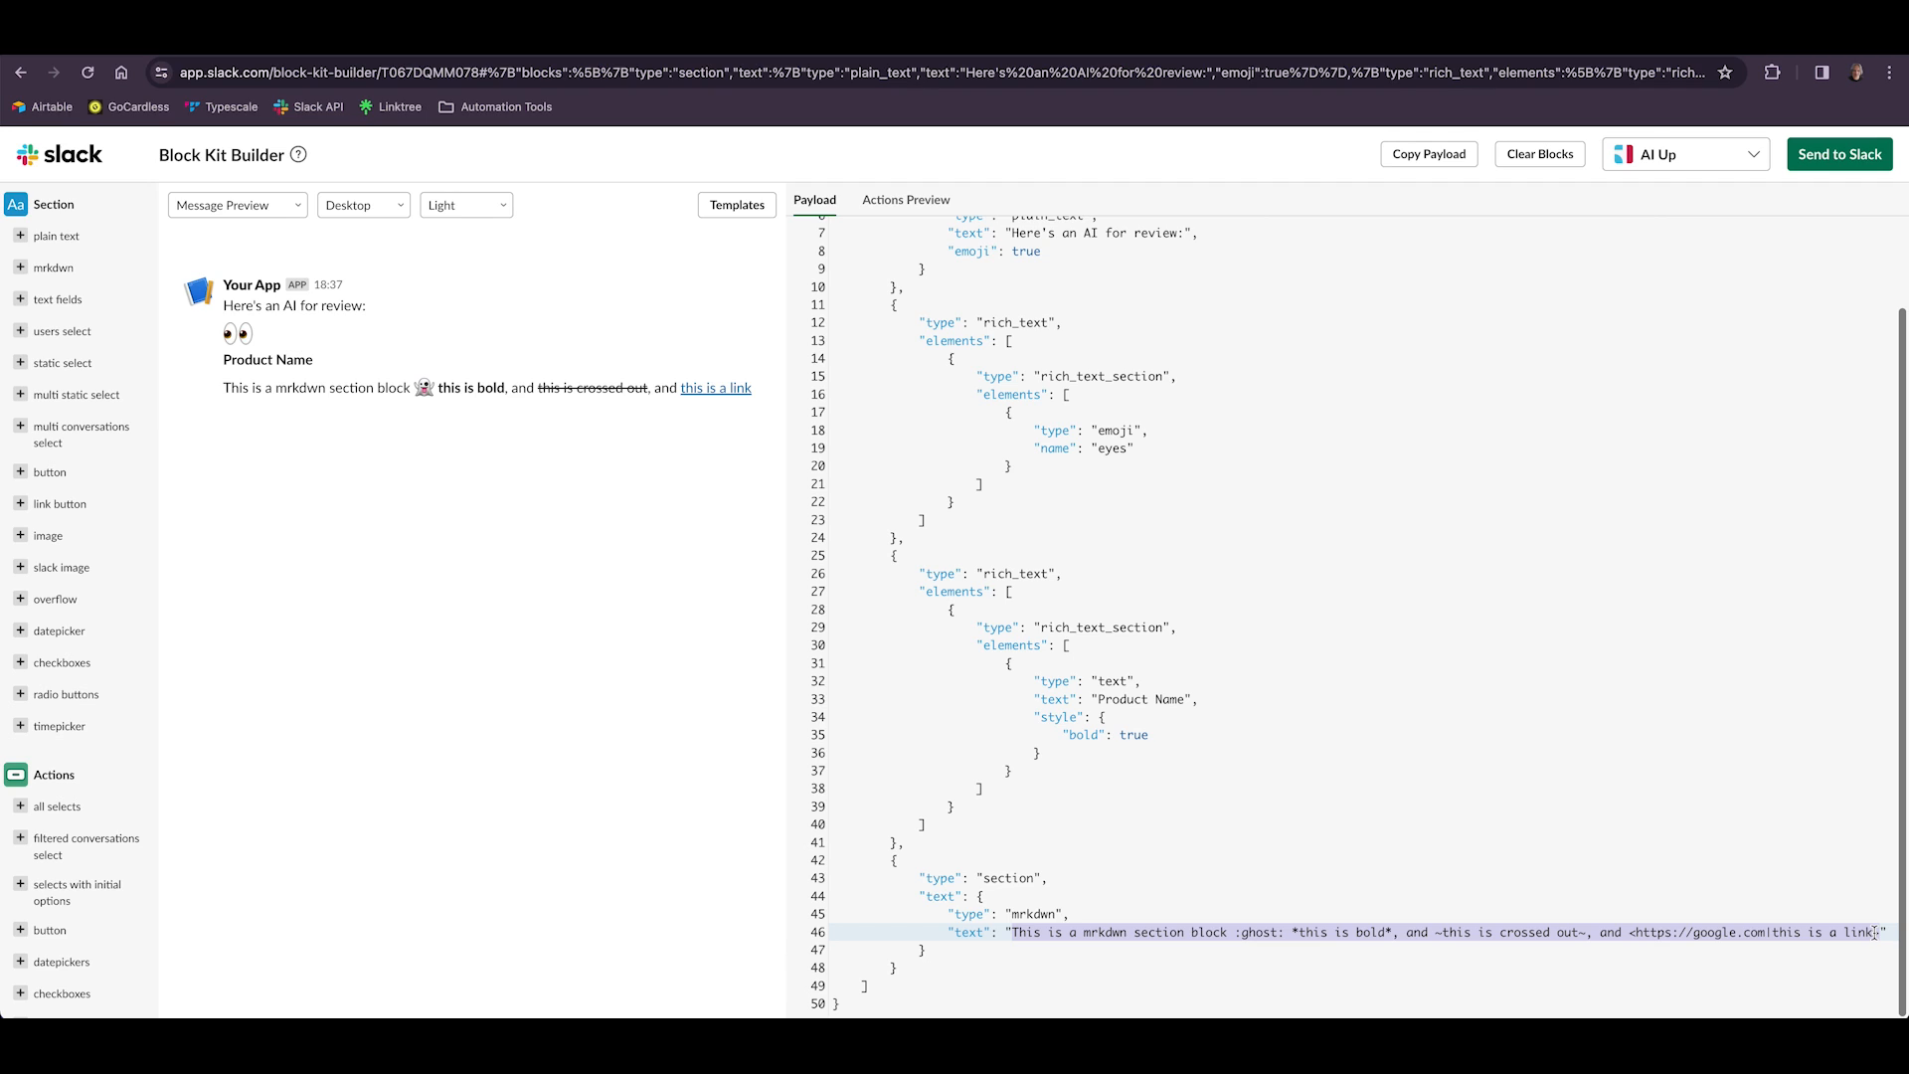
pyautogui.write('Category:')
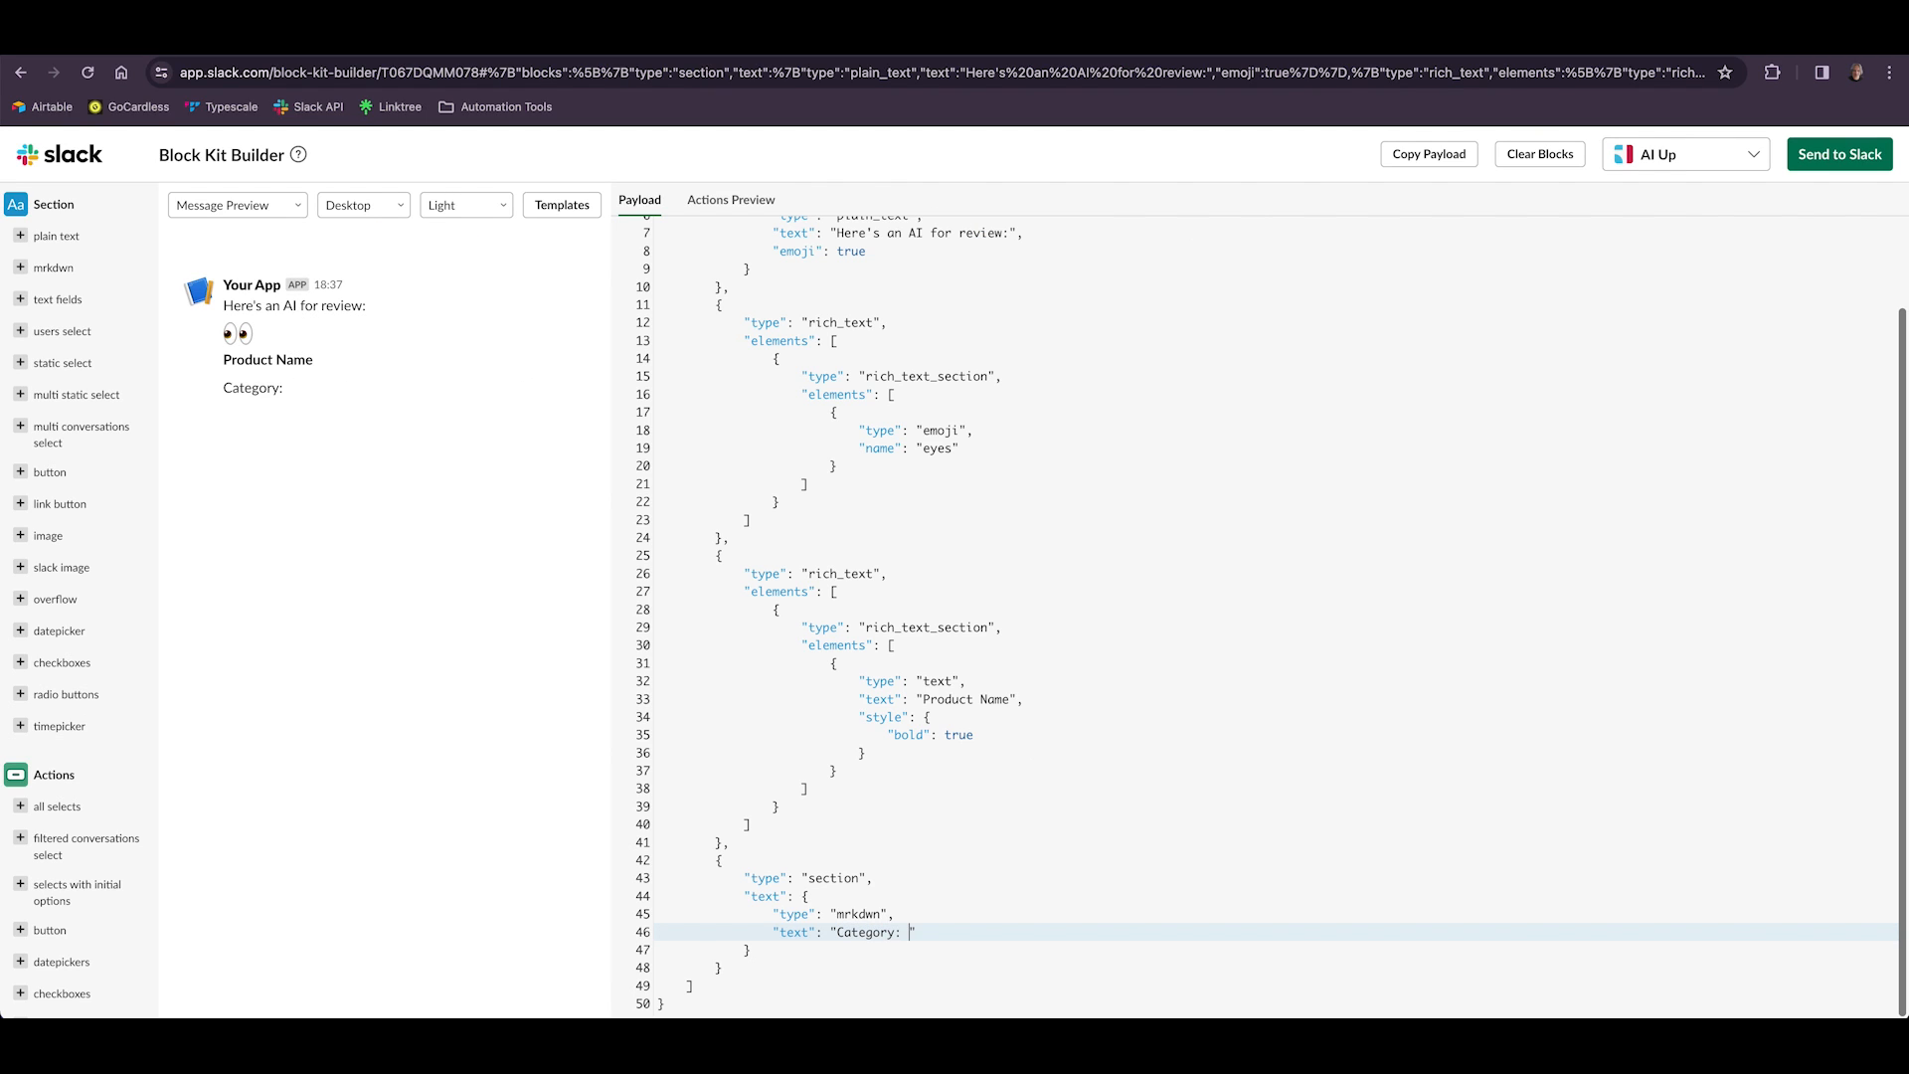
pyautogui.write(' enter category here')
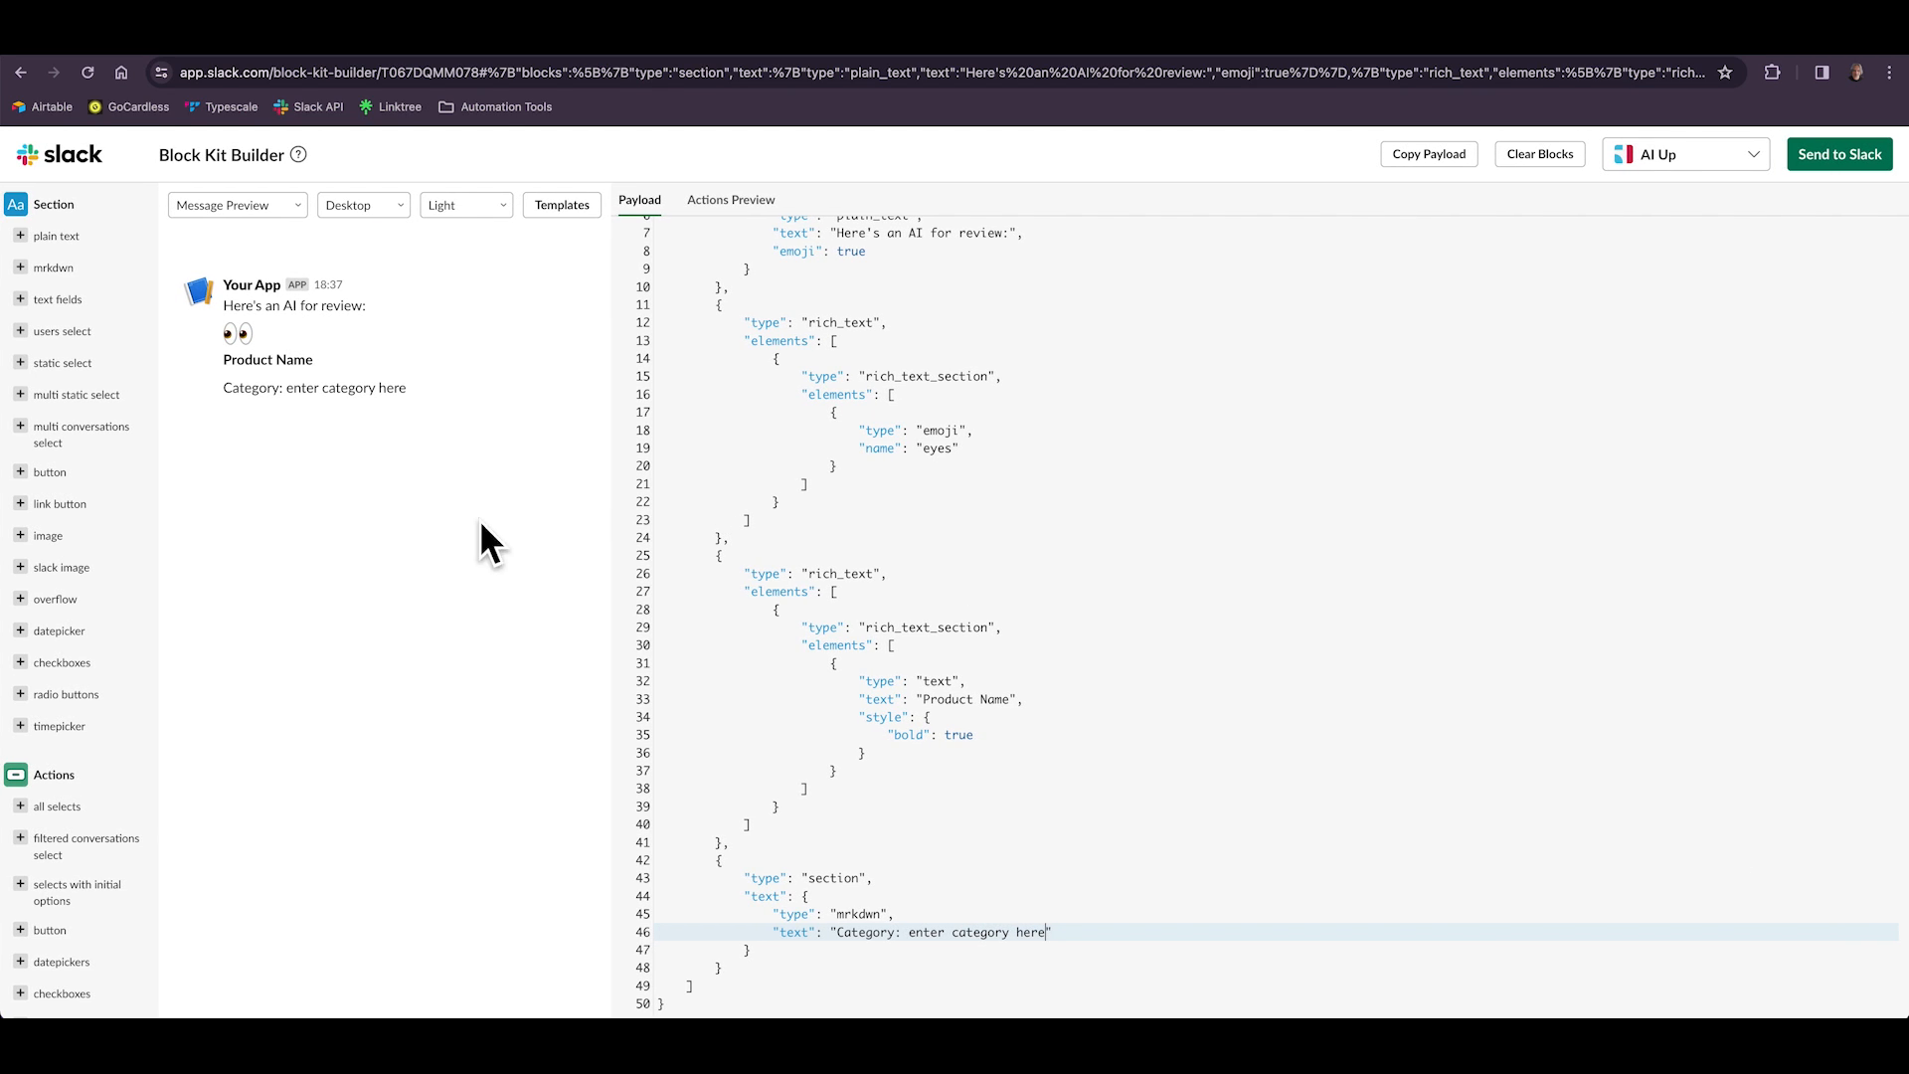
# Add another mrkdwn section and replace its sample text with "enter URL here".
pyautogui.click(39, 268)
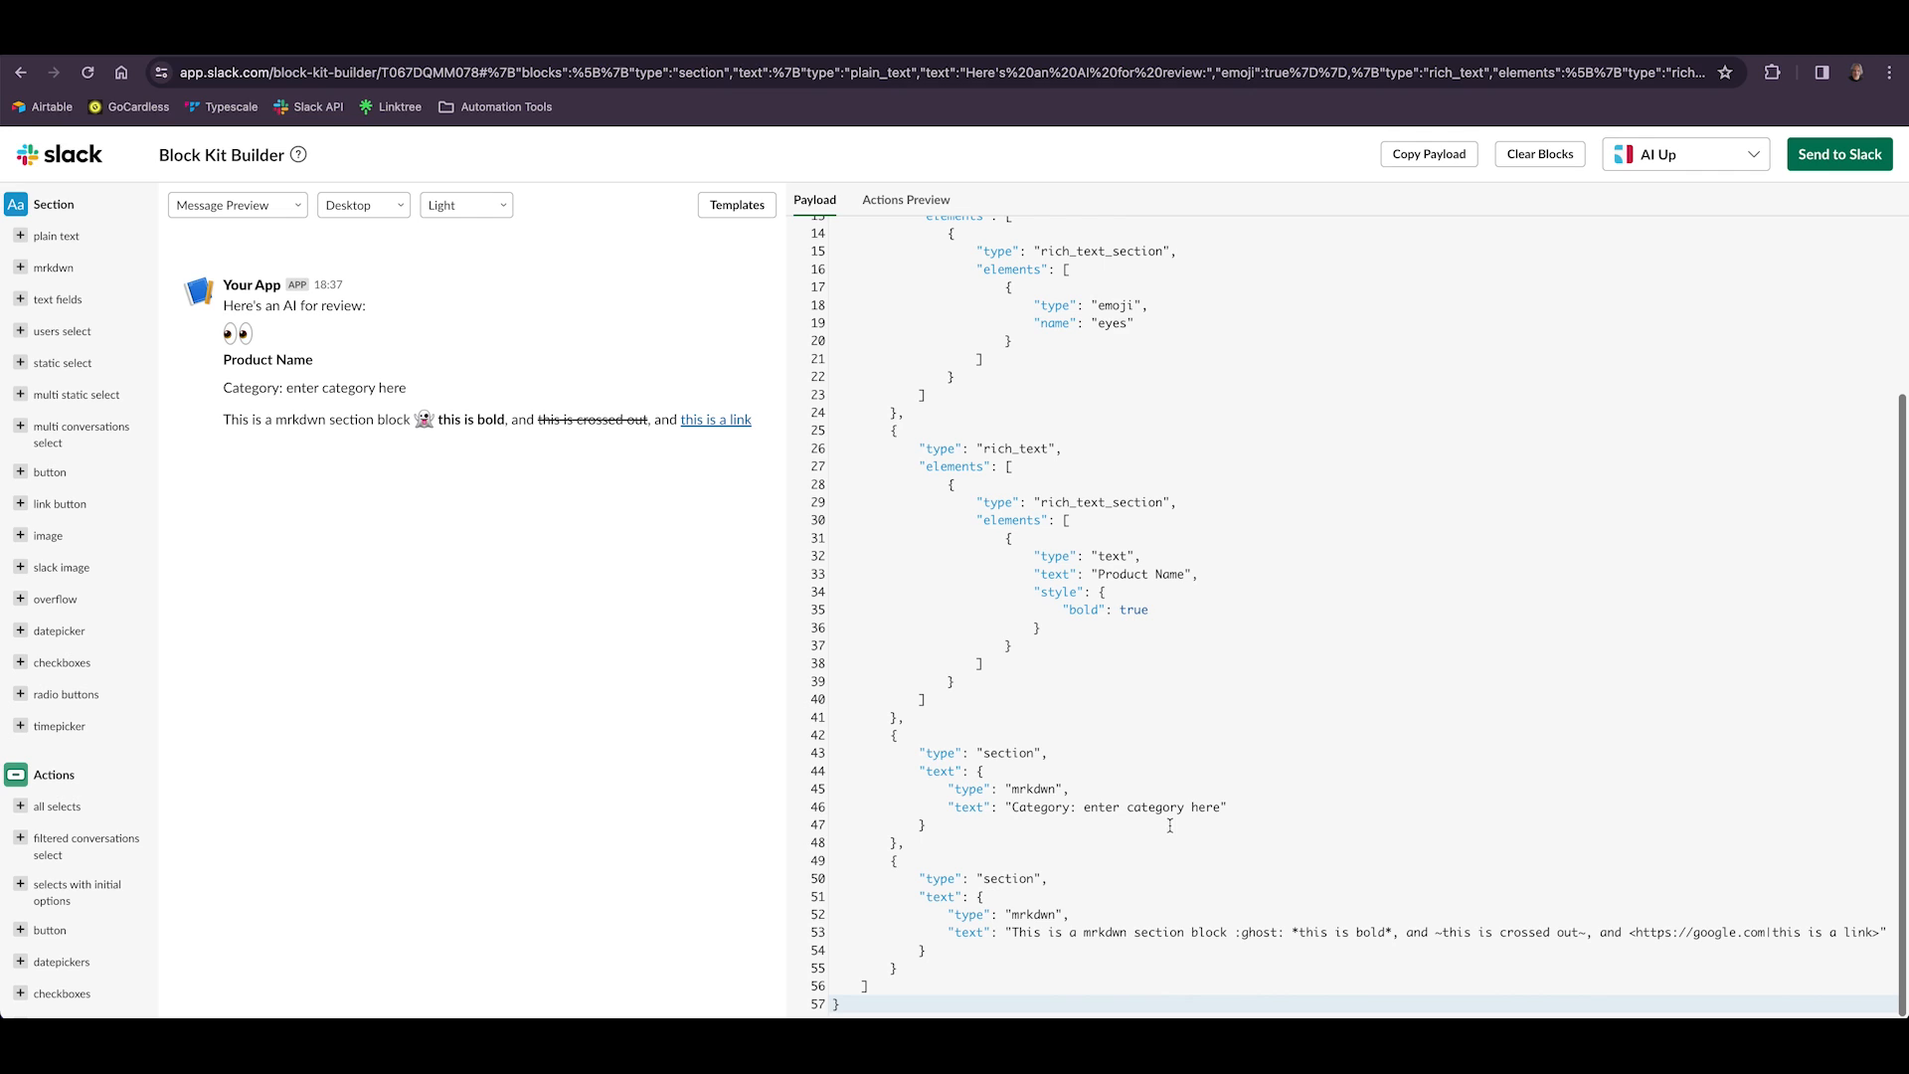
pyautogui.moveTo(1012, 933); pyautogui.dragTo(1879, 932)
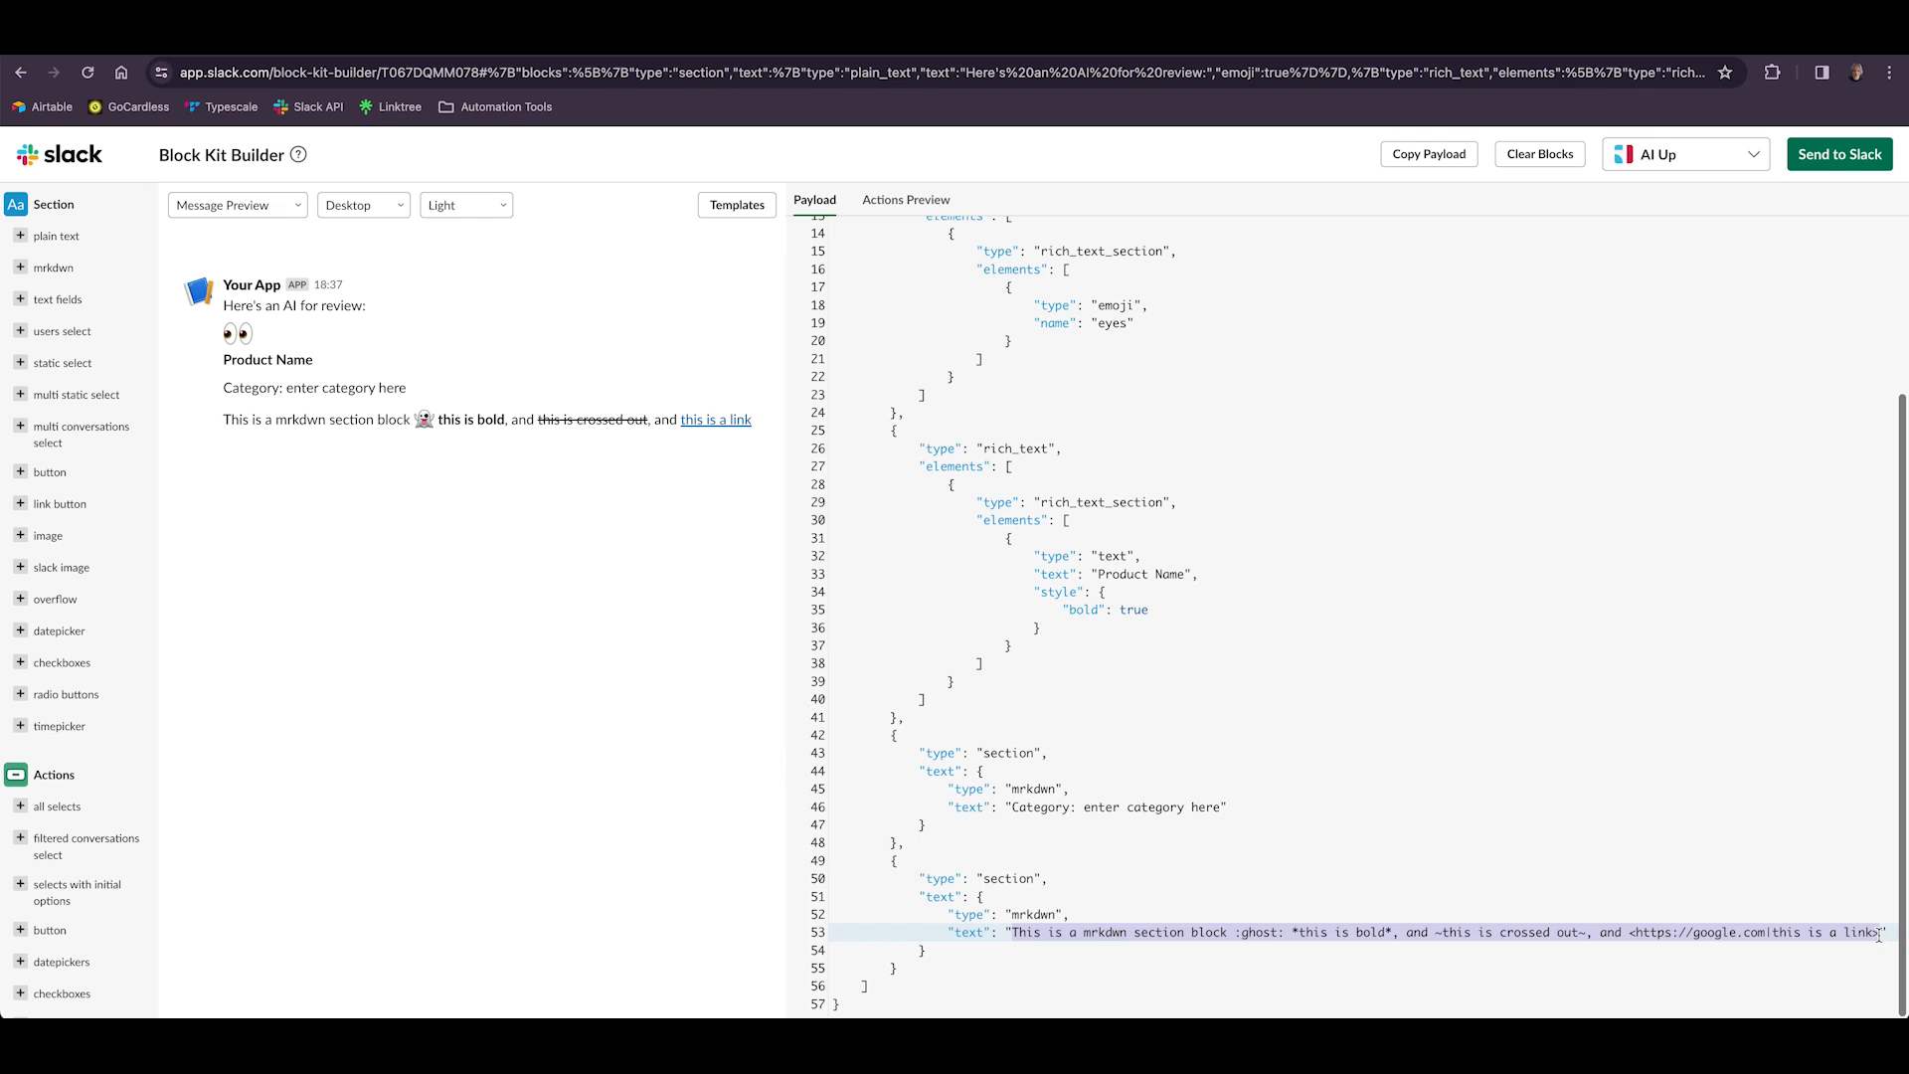
pyautogui.write('enter URL here')
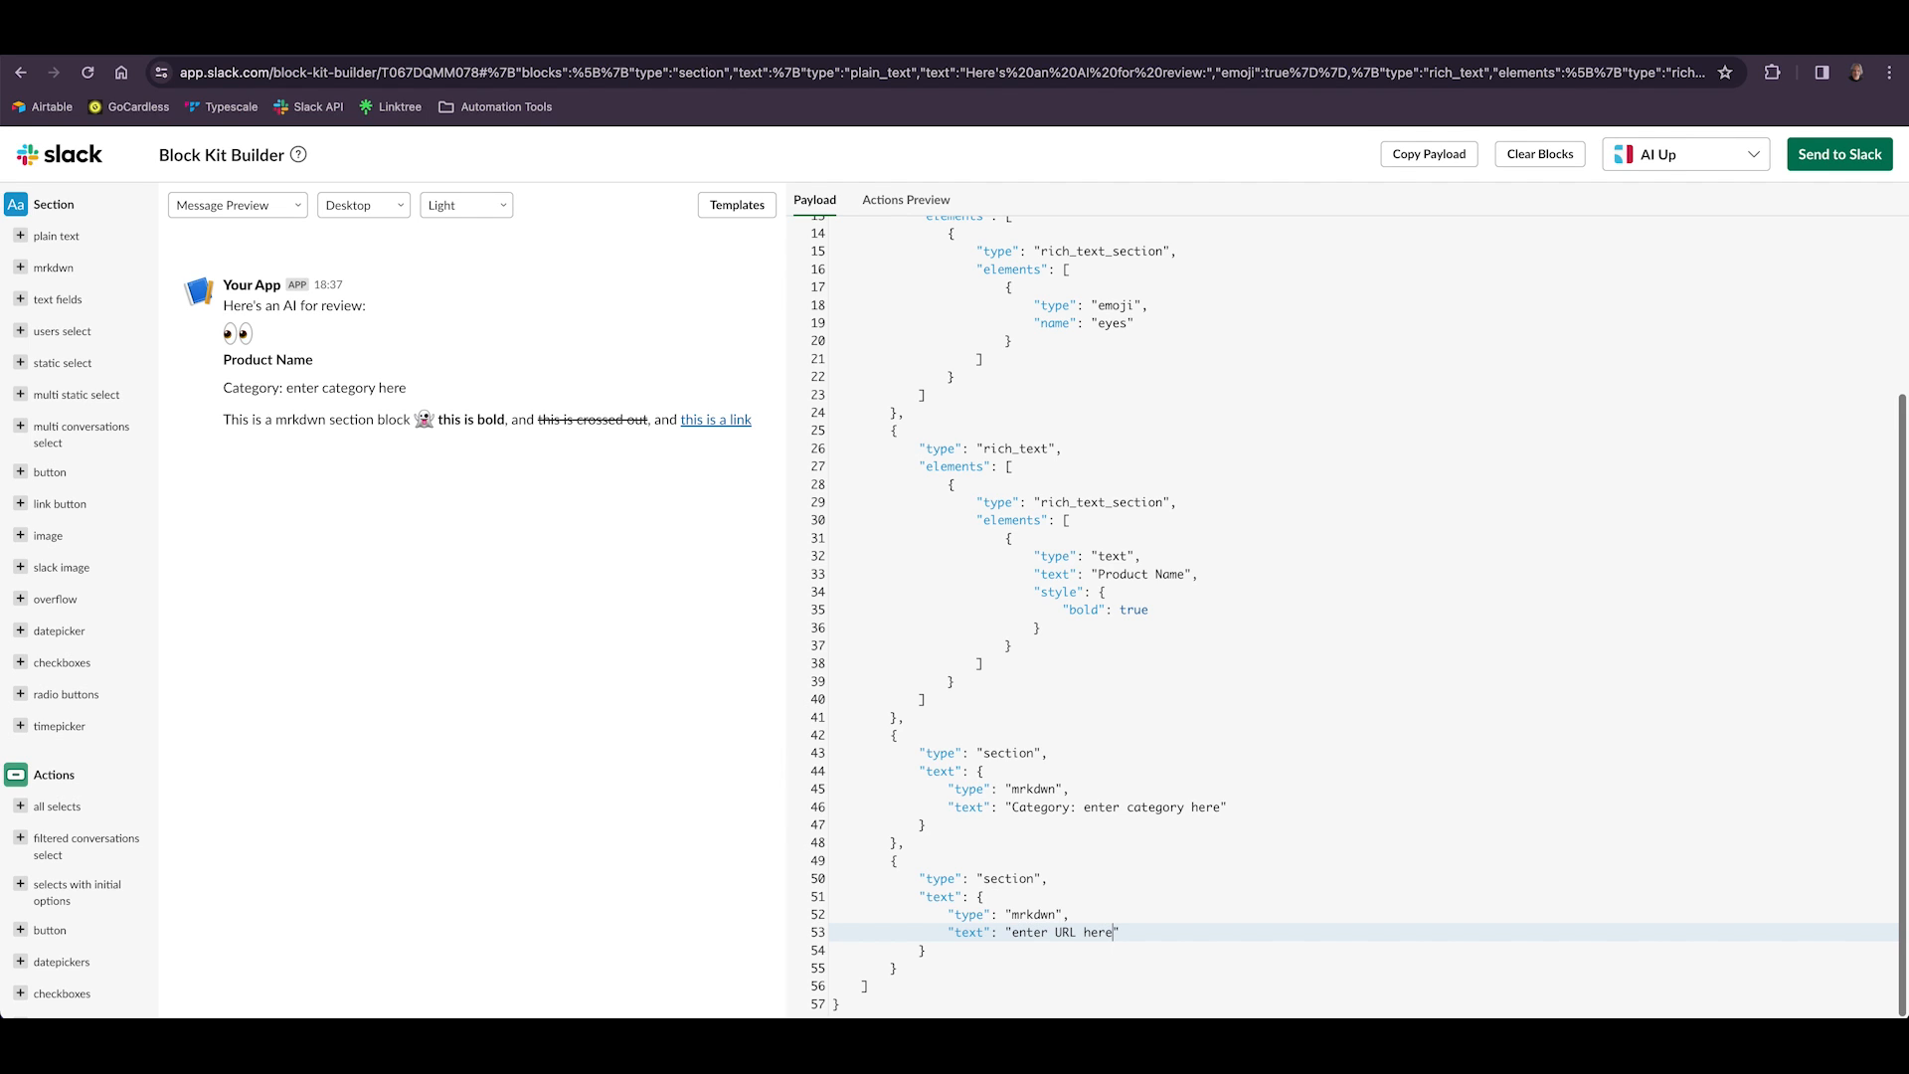
# Add an actions block with a button labelled "Approve", value "approve" and action_id "button_1".
pyautogui.scroll(-3, 103, 688)
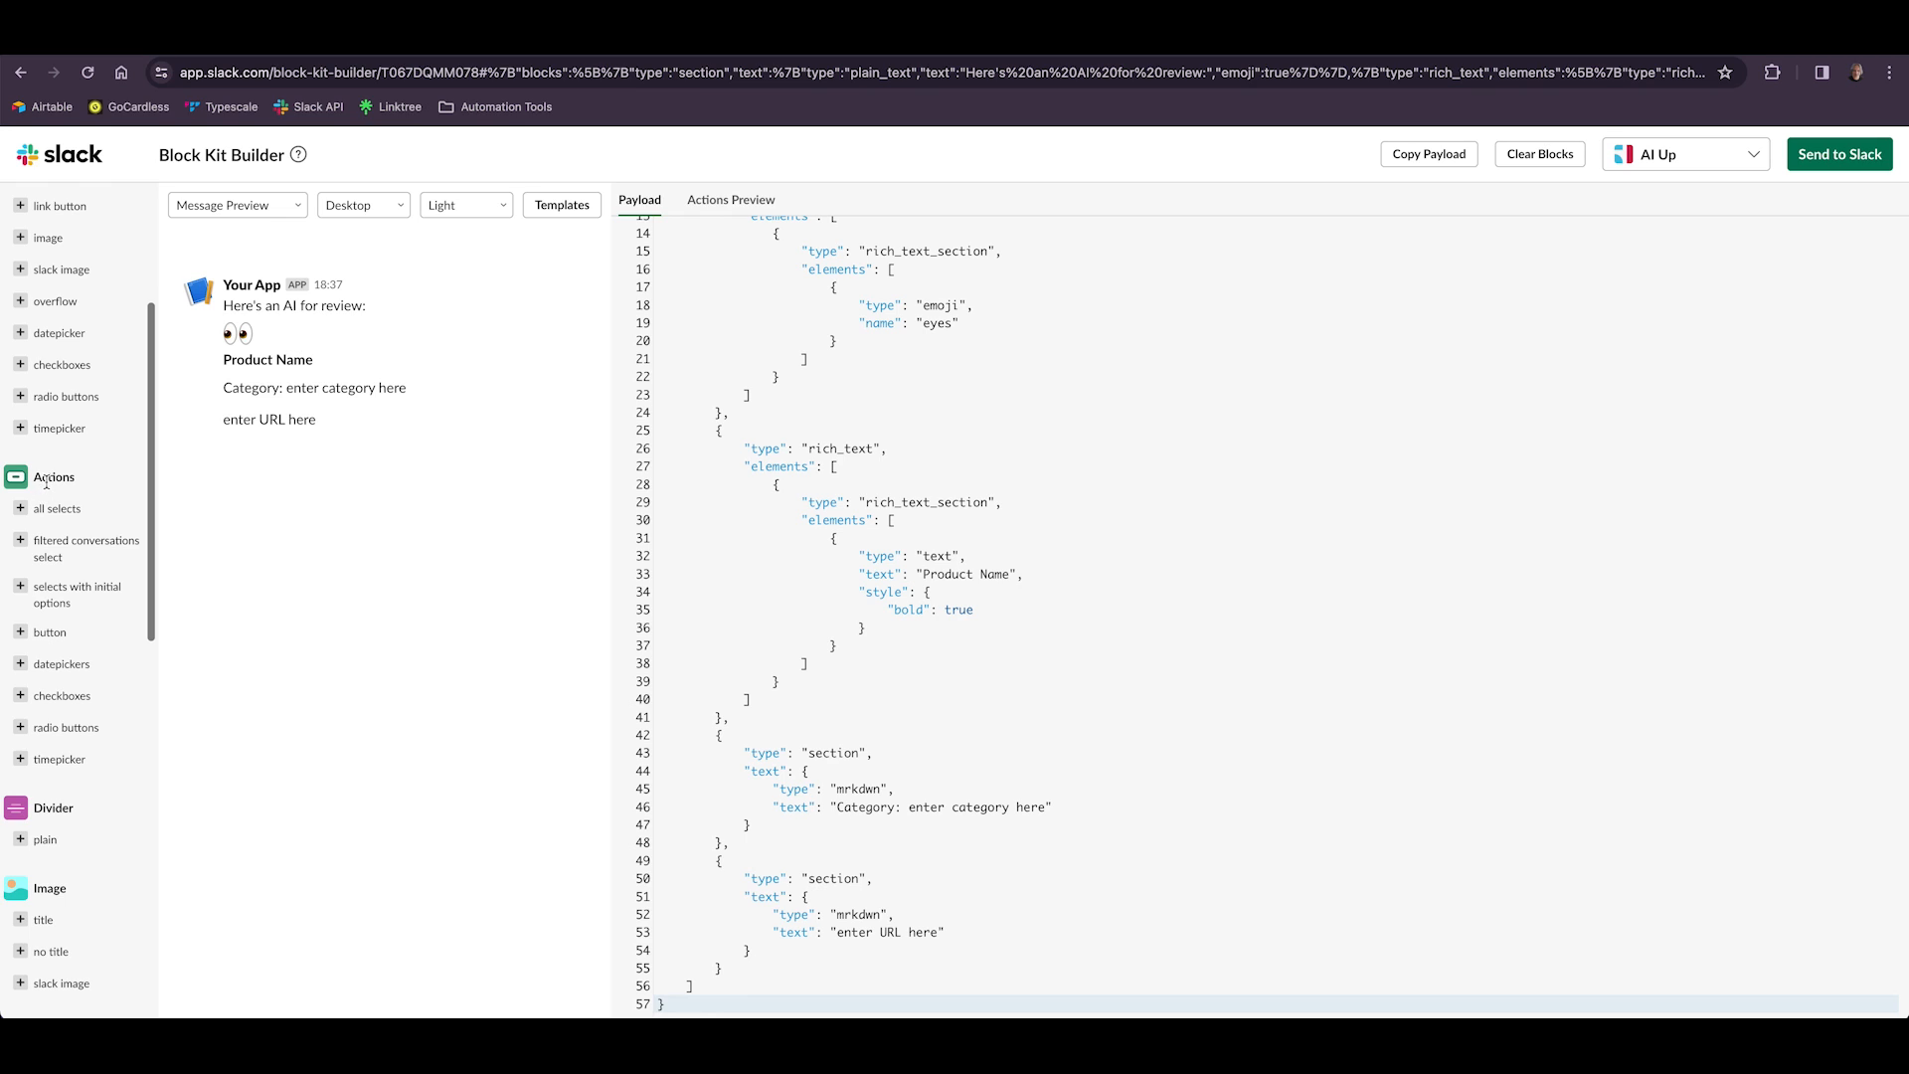
pyautogui.click(45, 639)
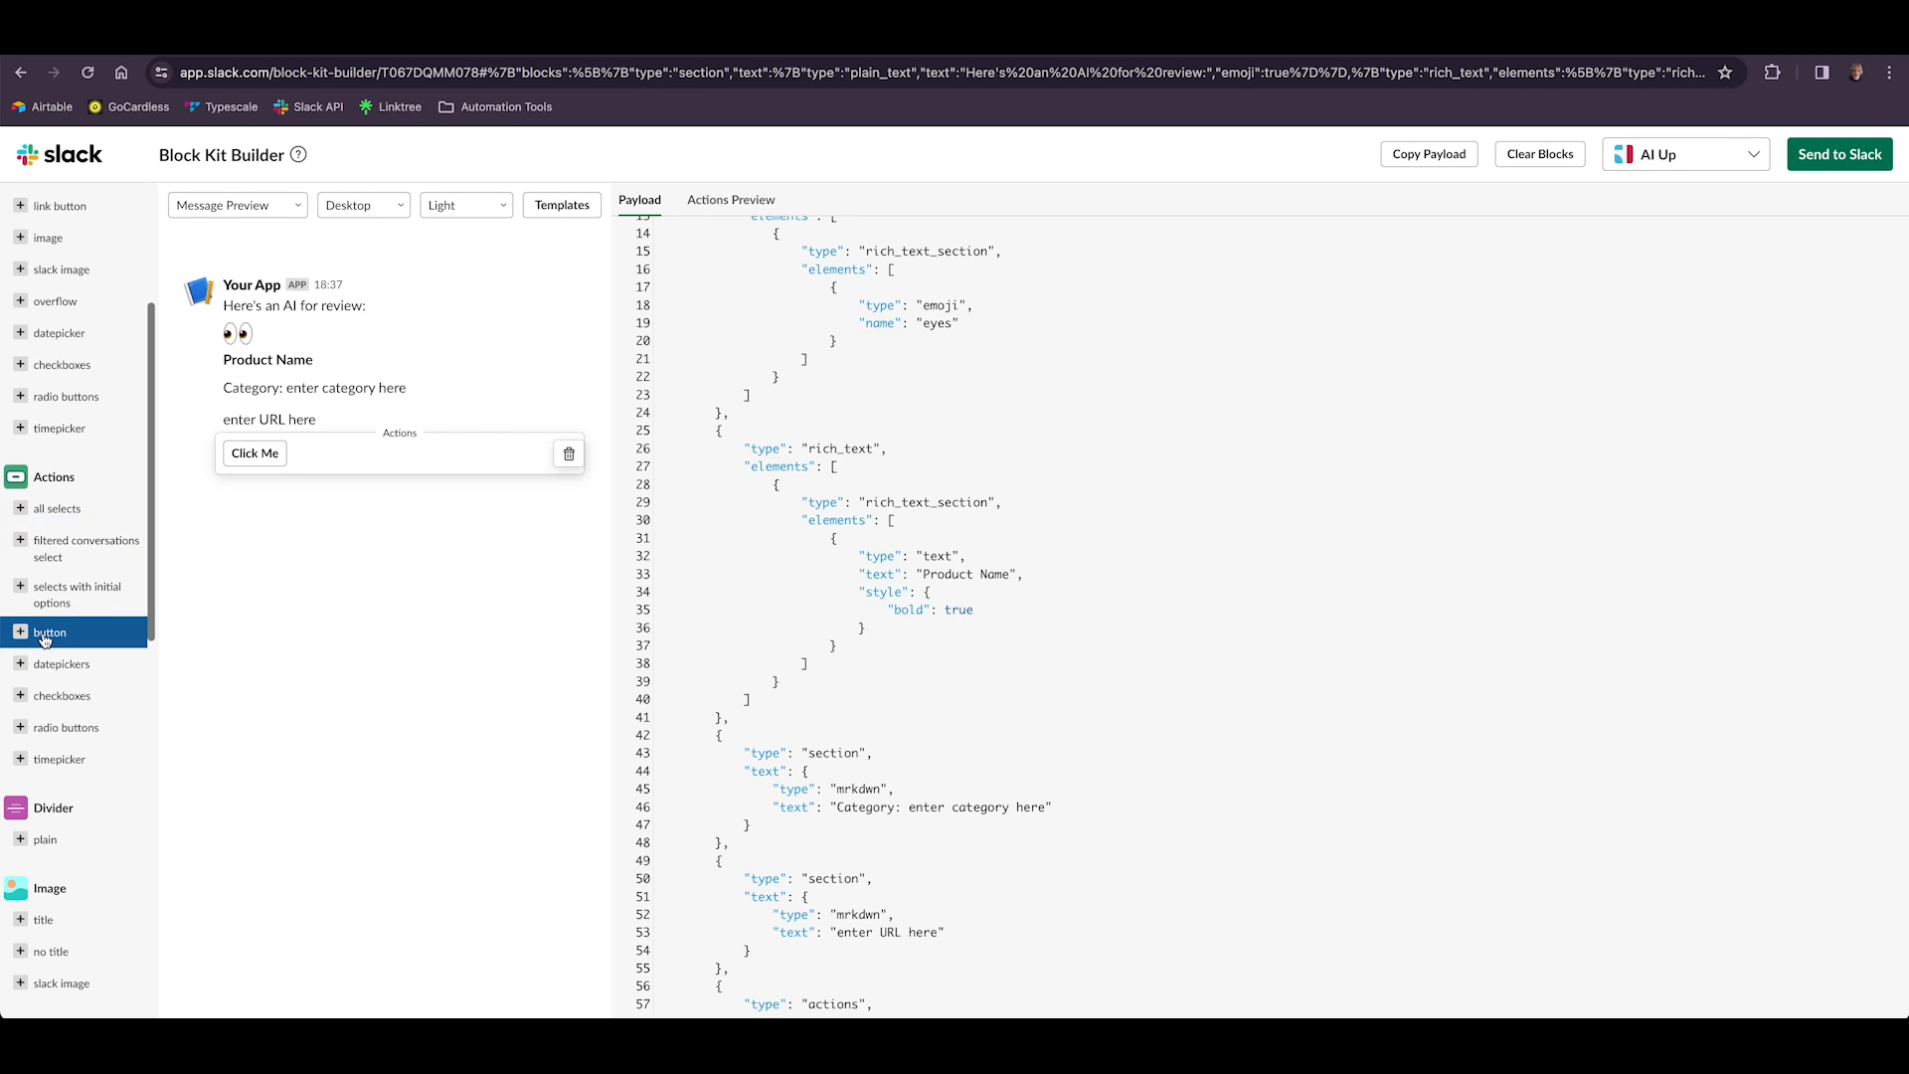
pyautogui.scroll(-3, 925, 976)
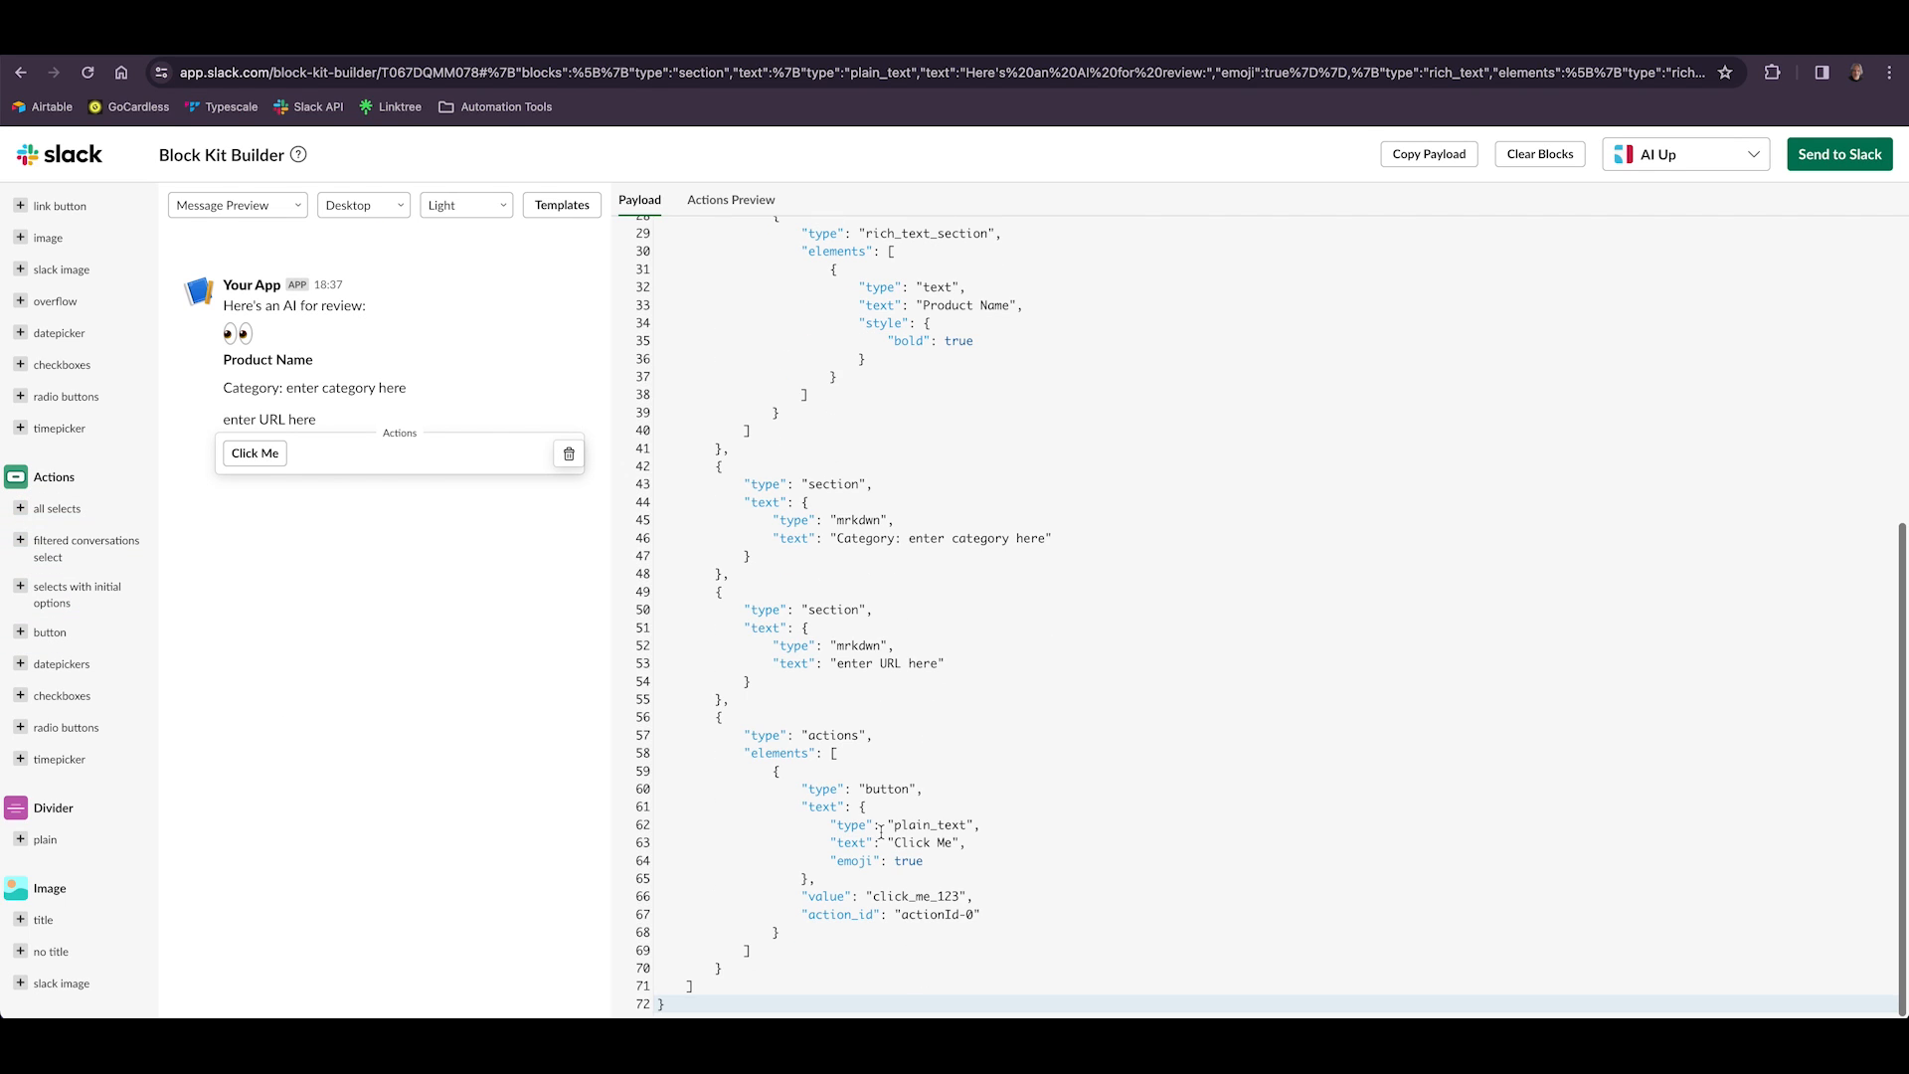
pyautogui.moveTo(892, 842); pyautogui.dragTo(950, 846)
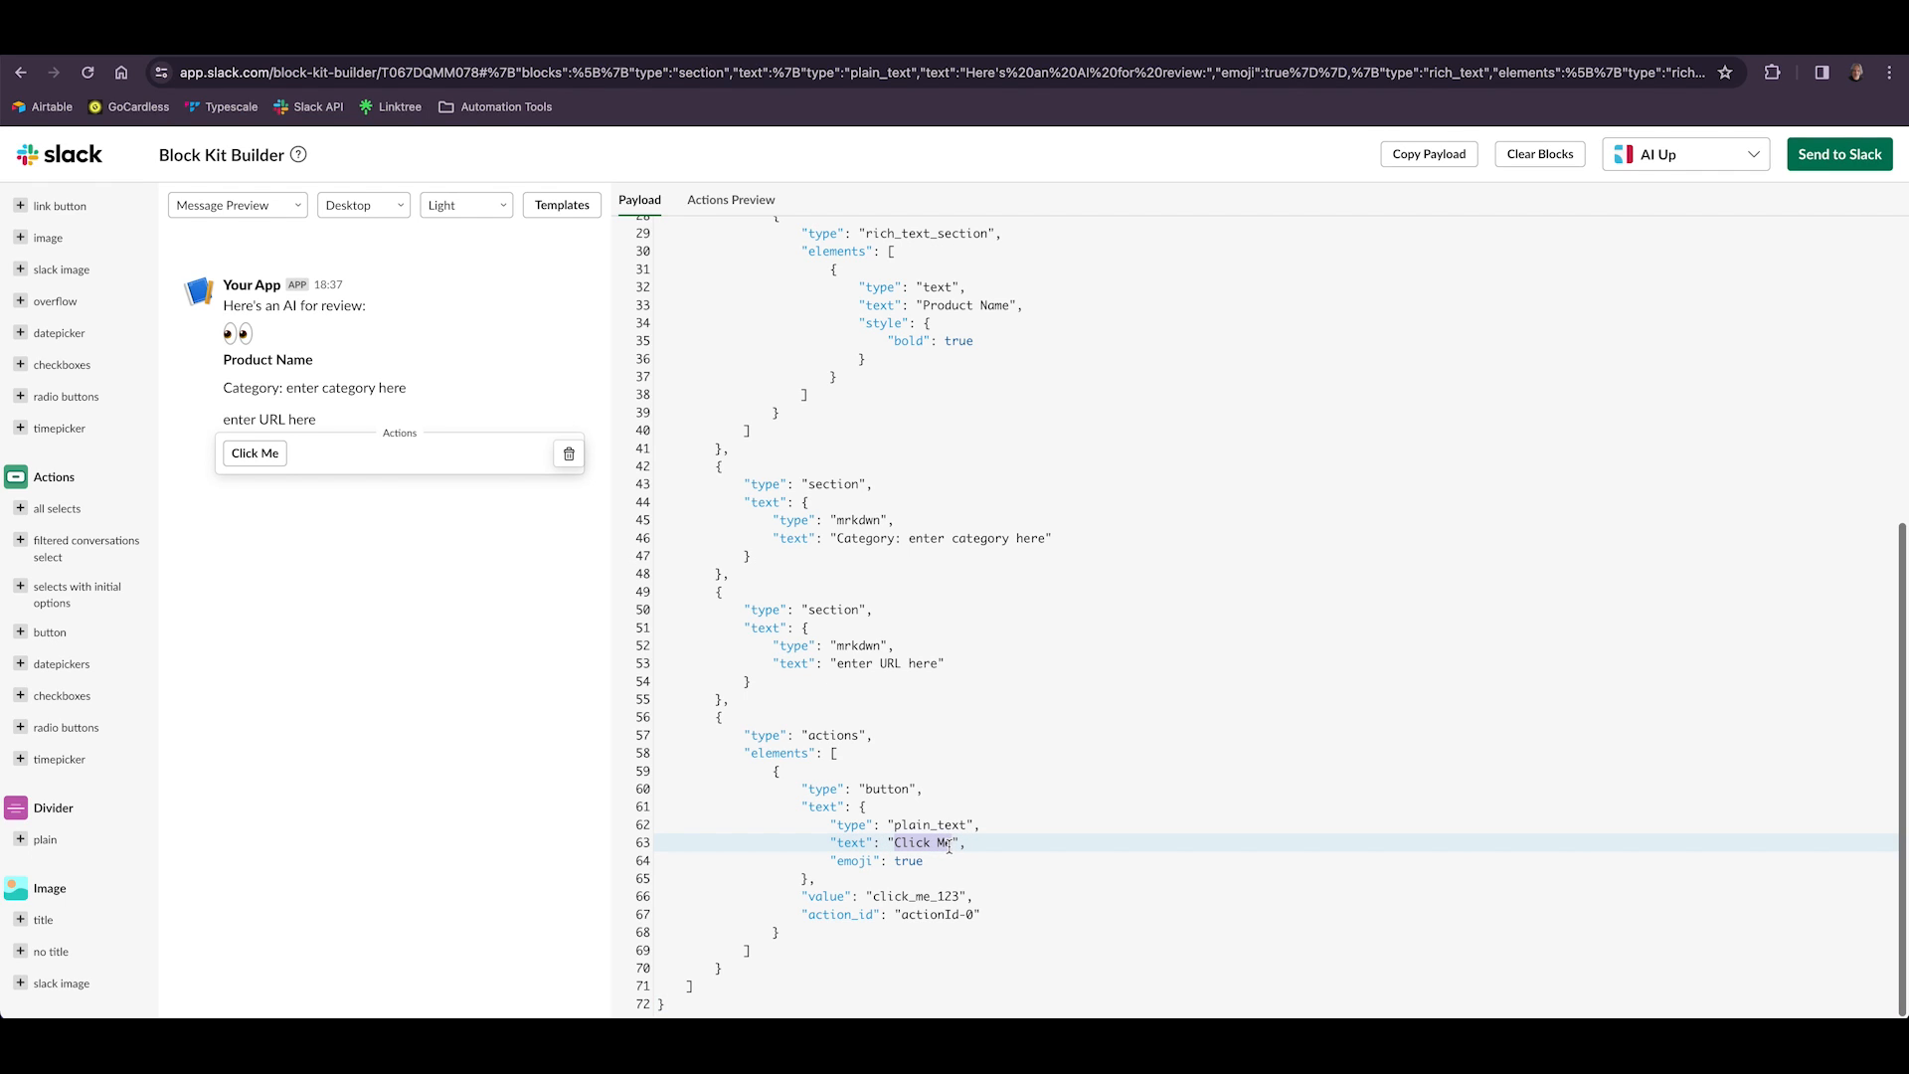
pyautogui.write('Approve')
pyautogui.moveTo(873, 902); pyautogui.dragTo(958, 904)
pyautogui.write('approve')
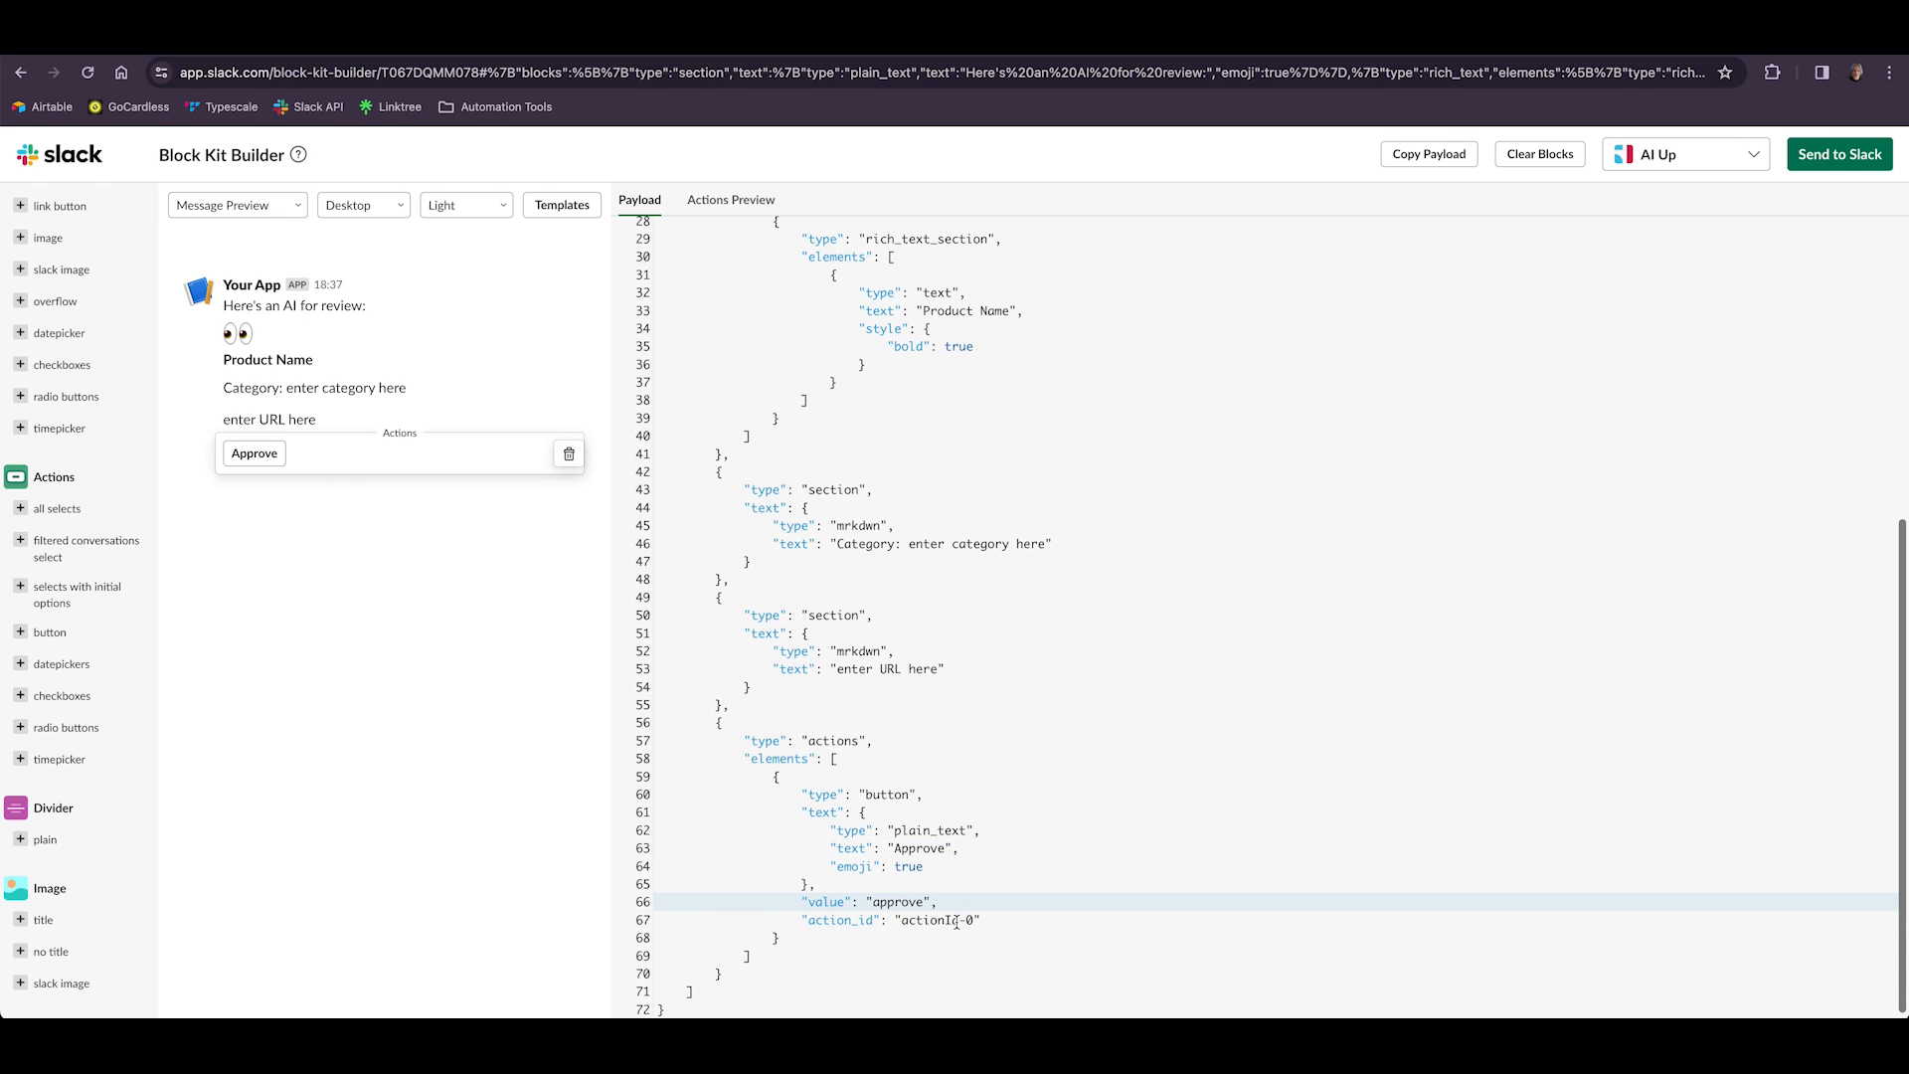
pyautogui.moveTo(901, 921); pyautogui.dragTo(970, 922)
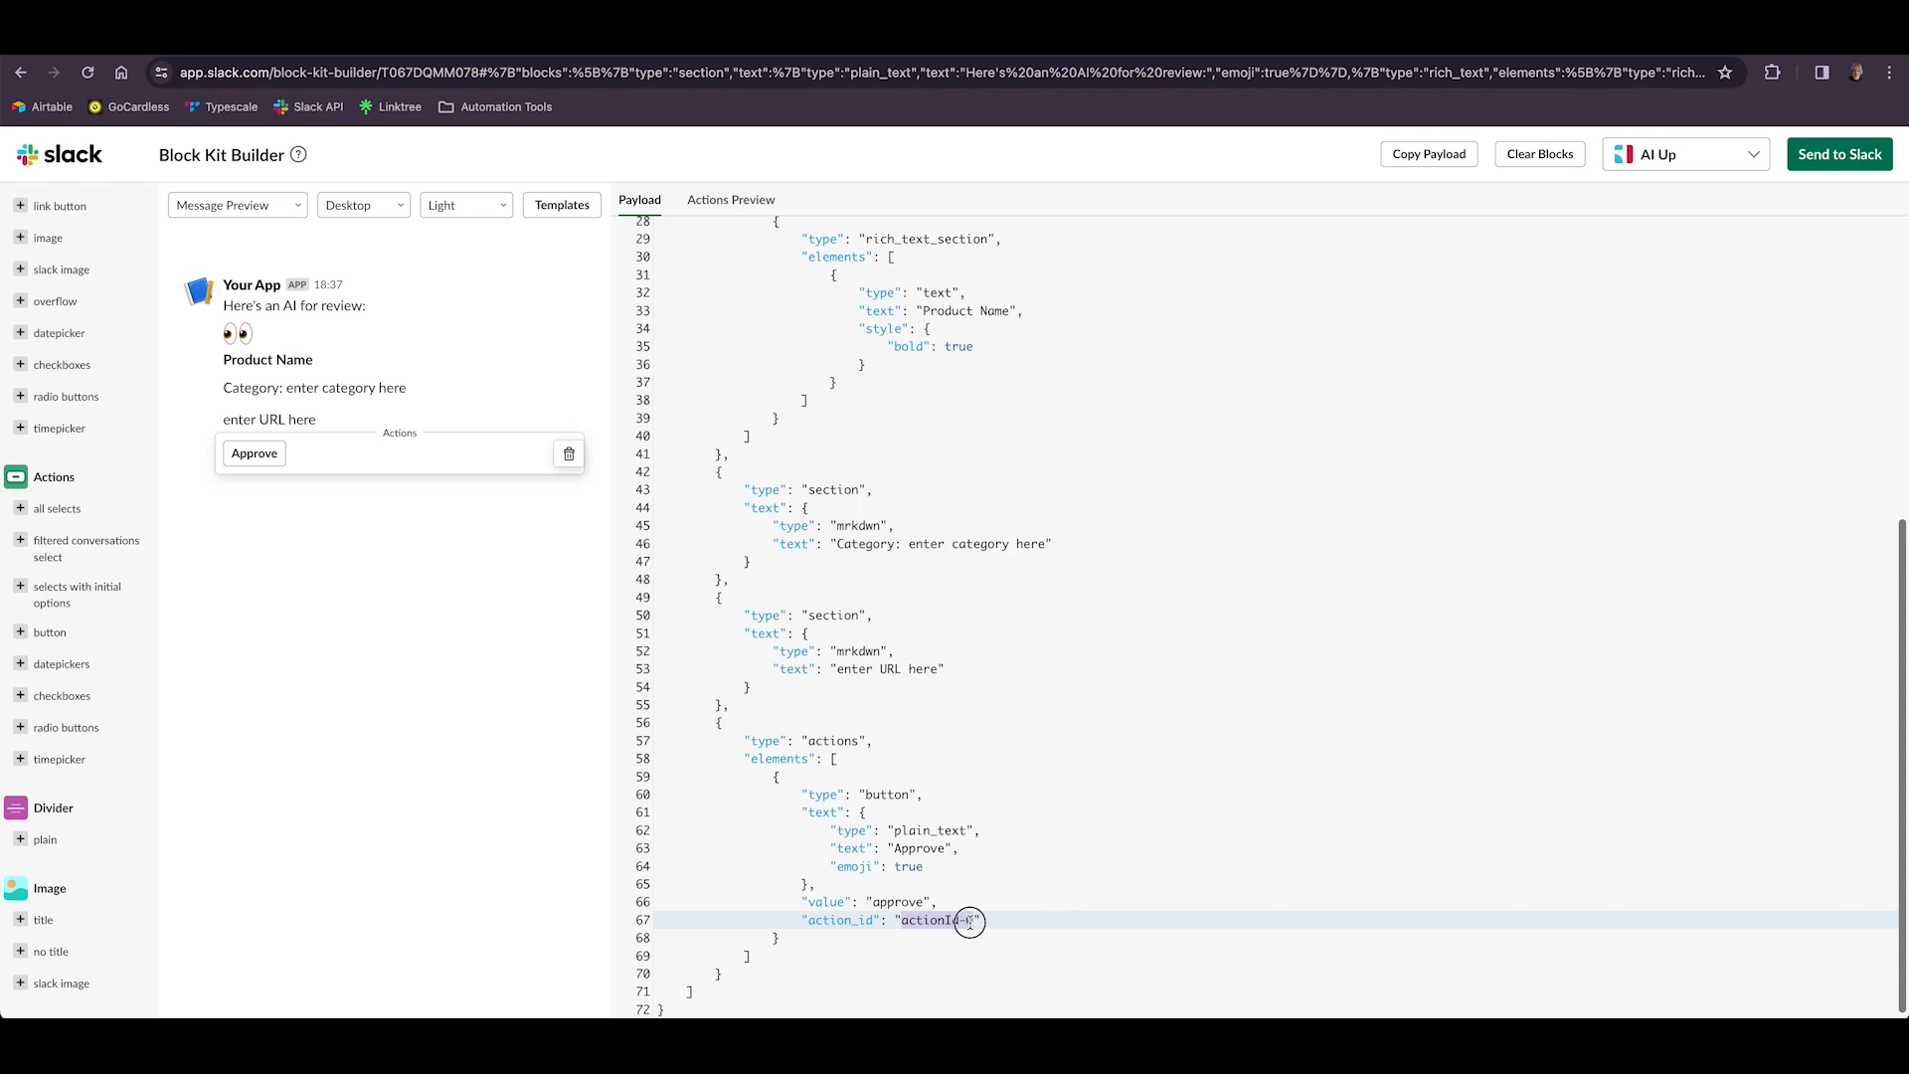
pyautogui.write('button_1')
# Duplicate the Approve button element inside the actions block and set the copy's action_id to "button_2".
pyautogui.scroll(-1, 944, 920)
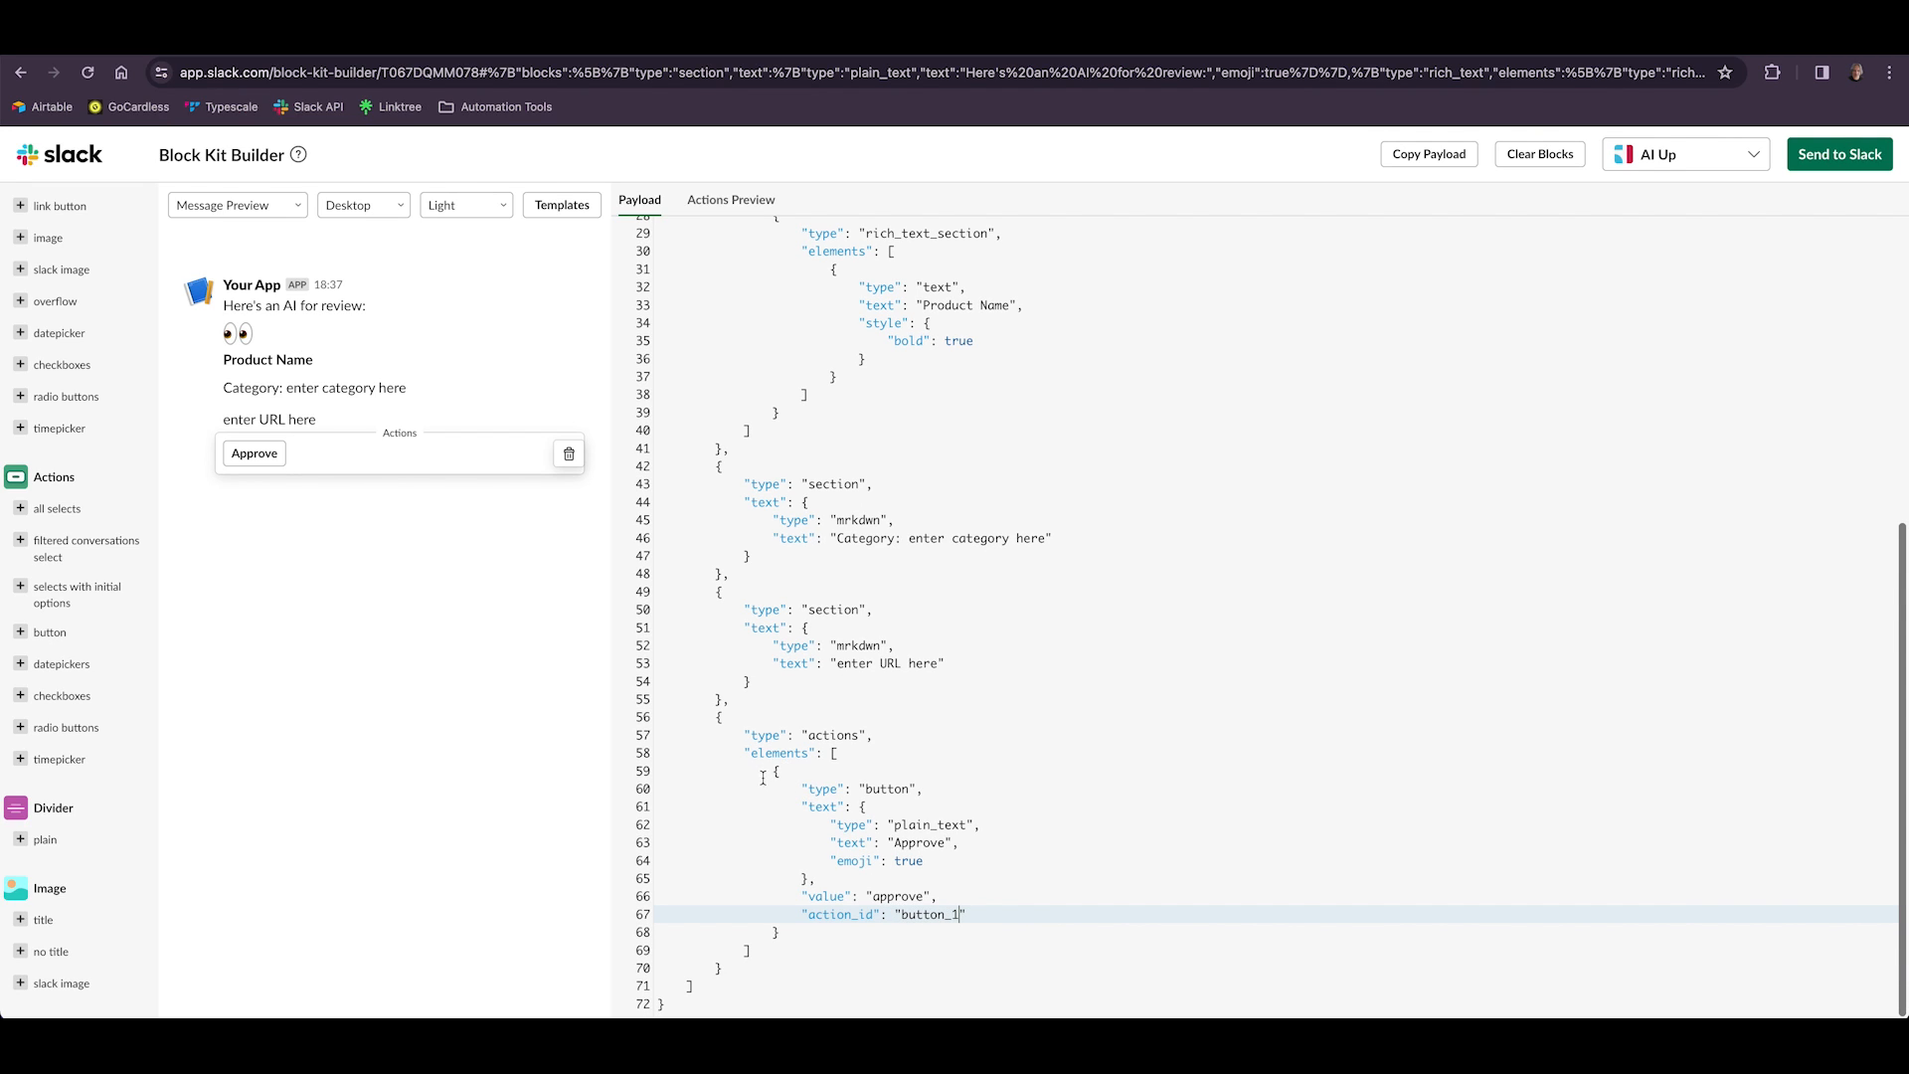
pyautogui.moveTo(775, 771); pyautogui.dragTo(844, 943)
pyautogui.press('super+c')
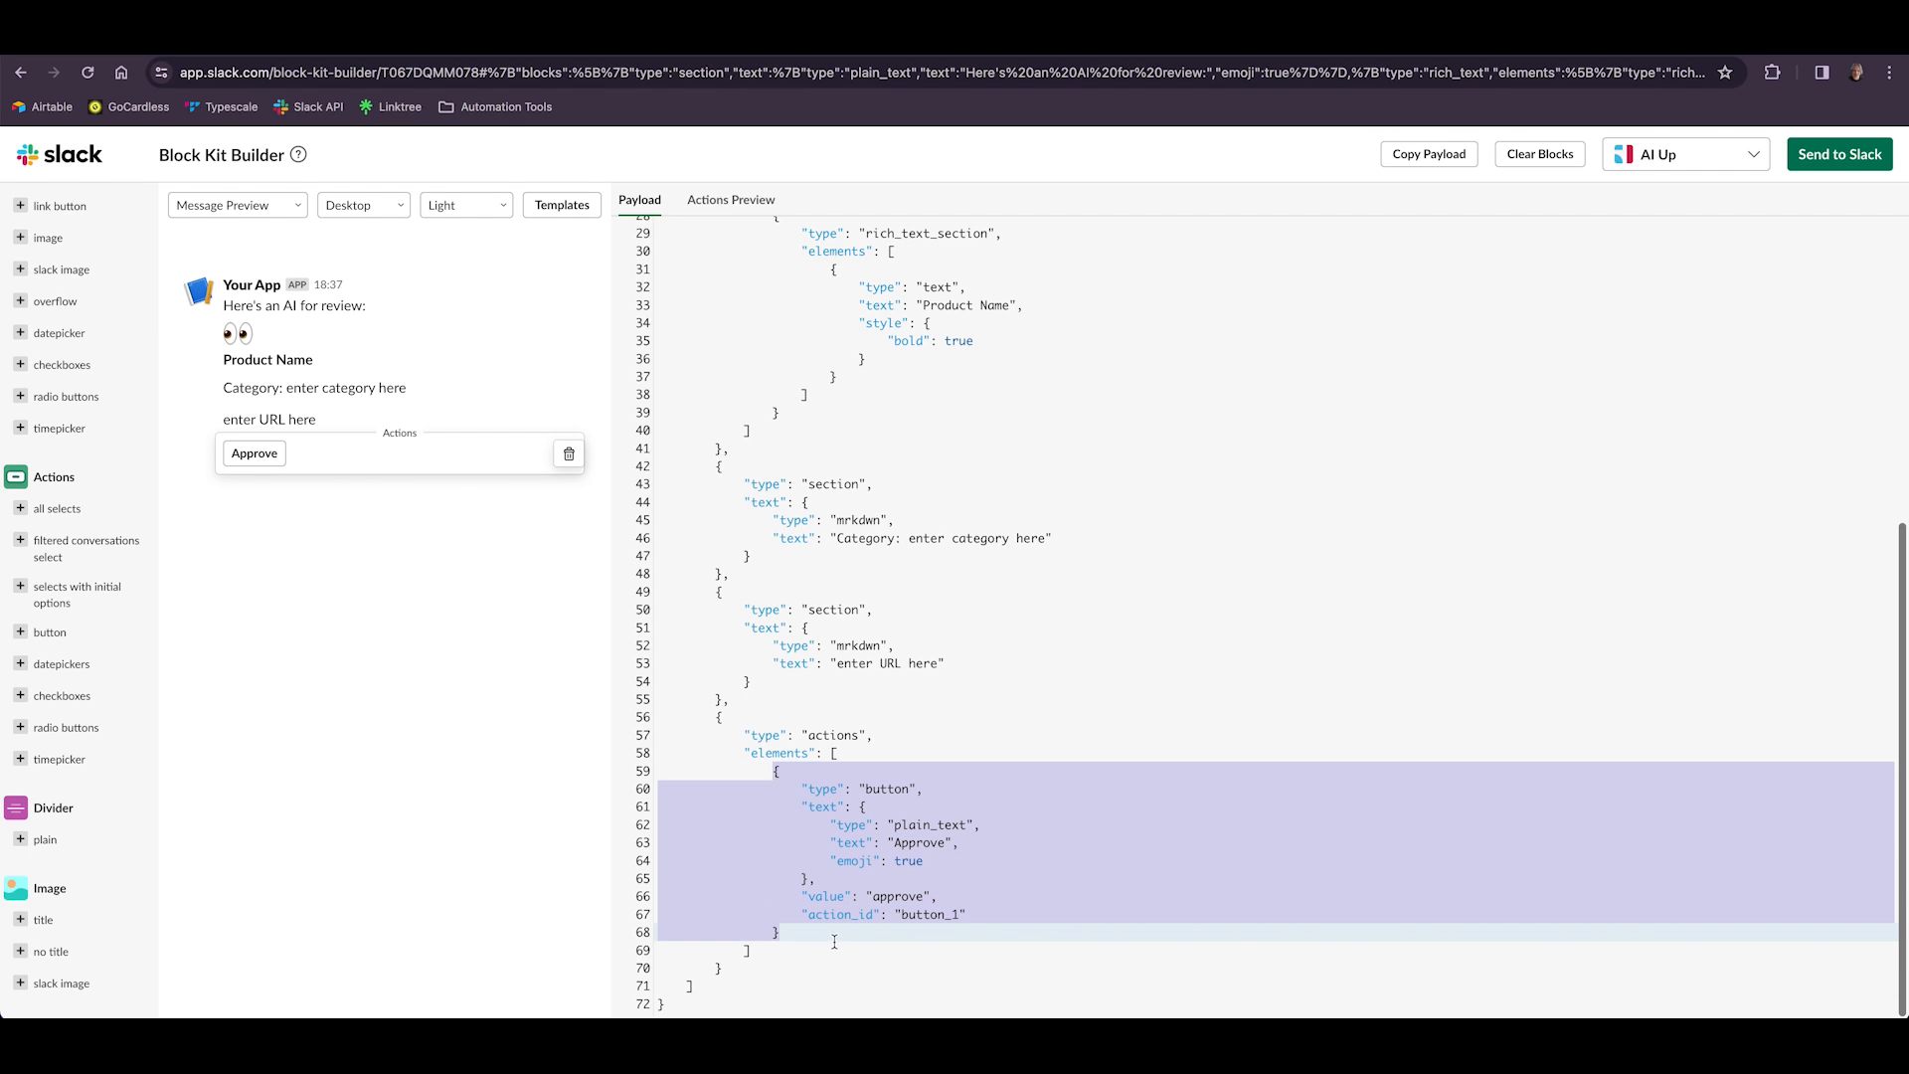
pyautogui.click(804, 933)
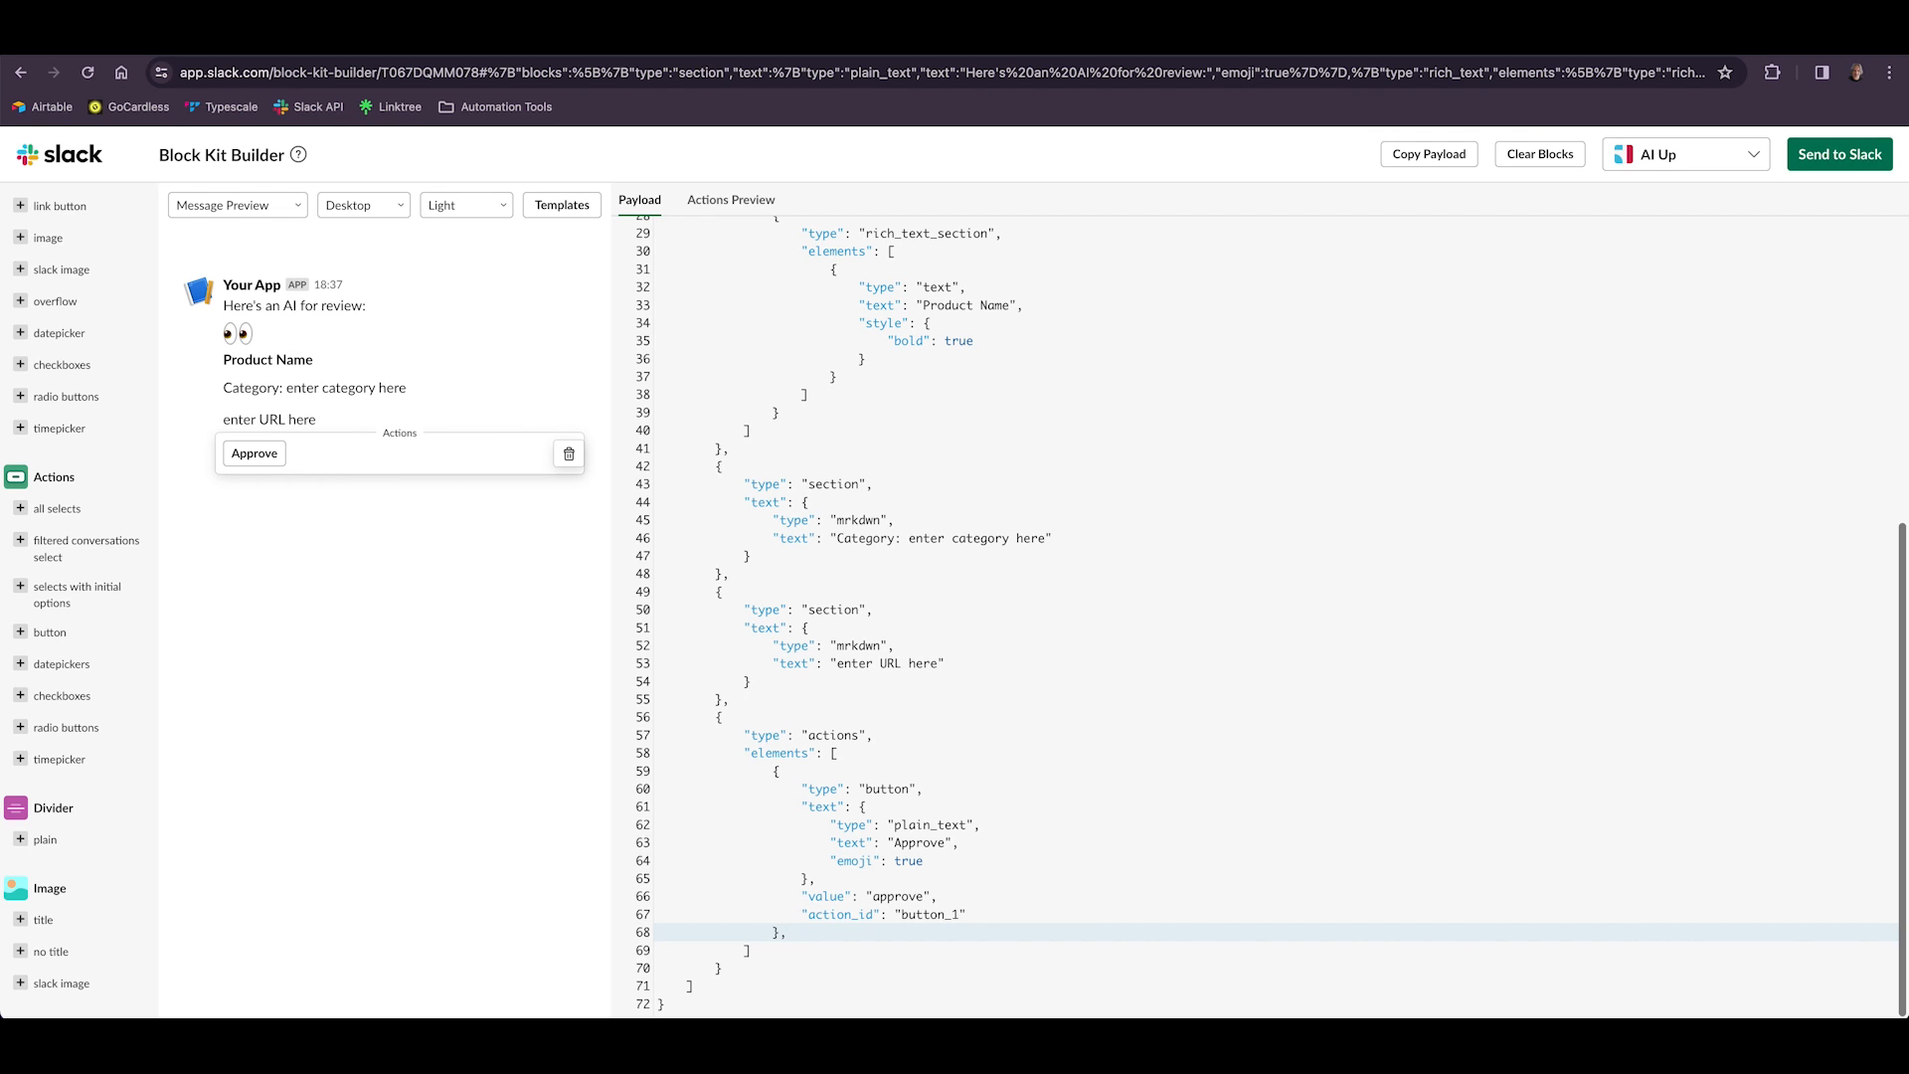
pyautogui.press('Return')
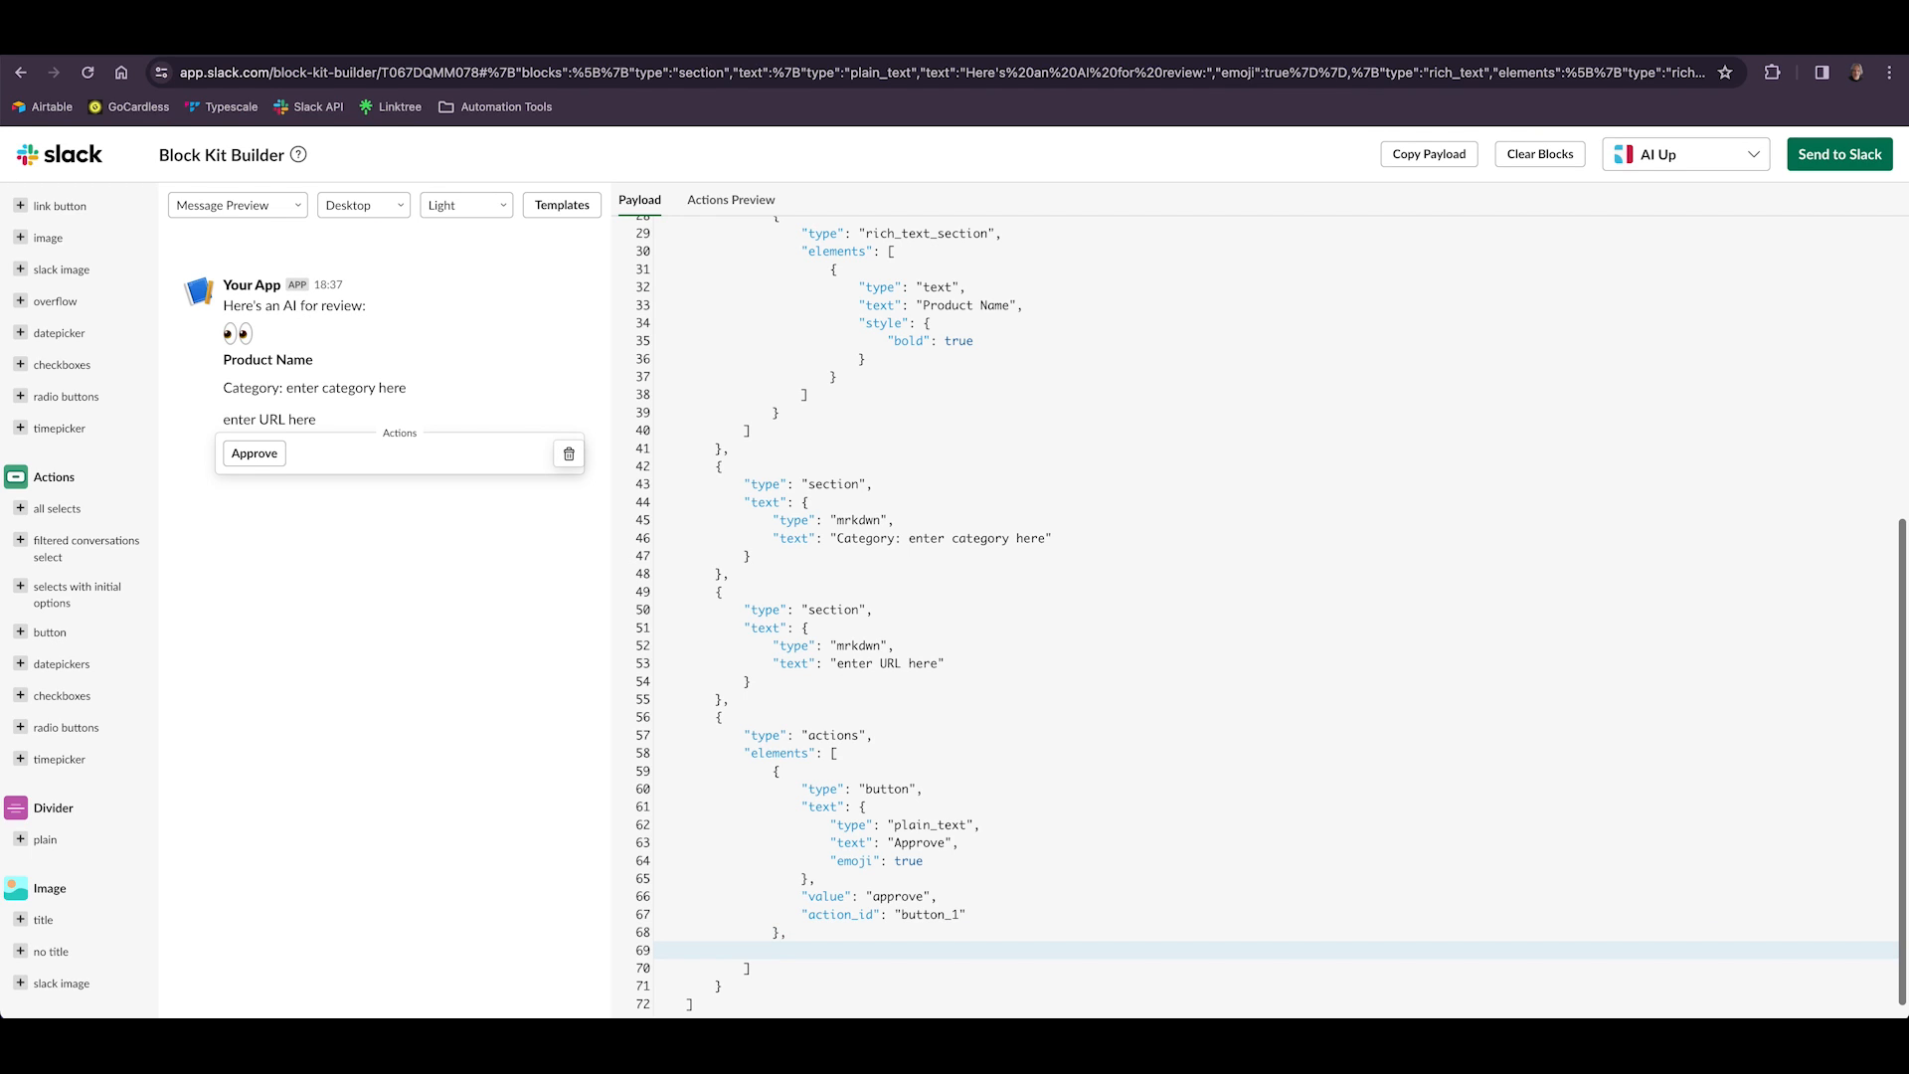
pyautogui.press('super+v')
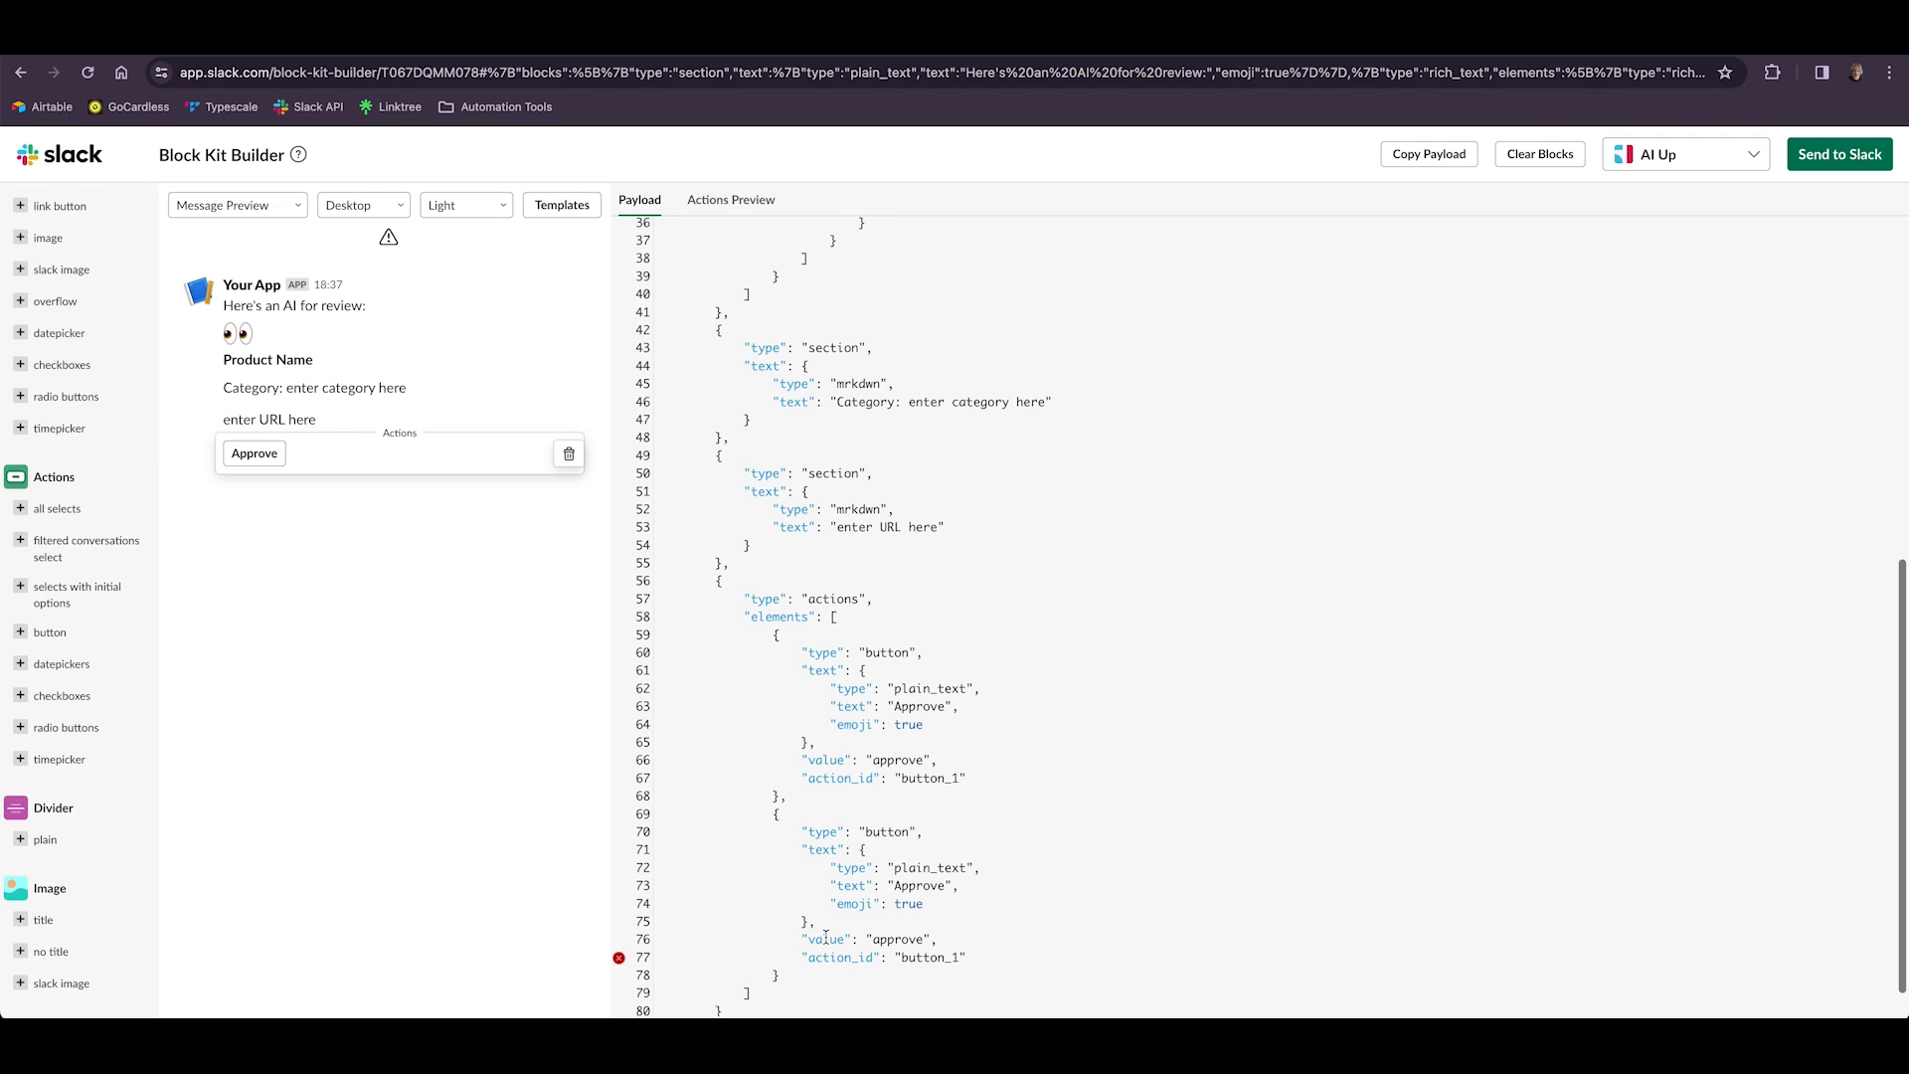
pyautogui.click(957, 958)
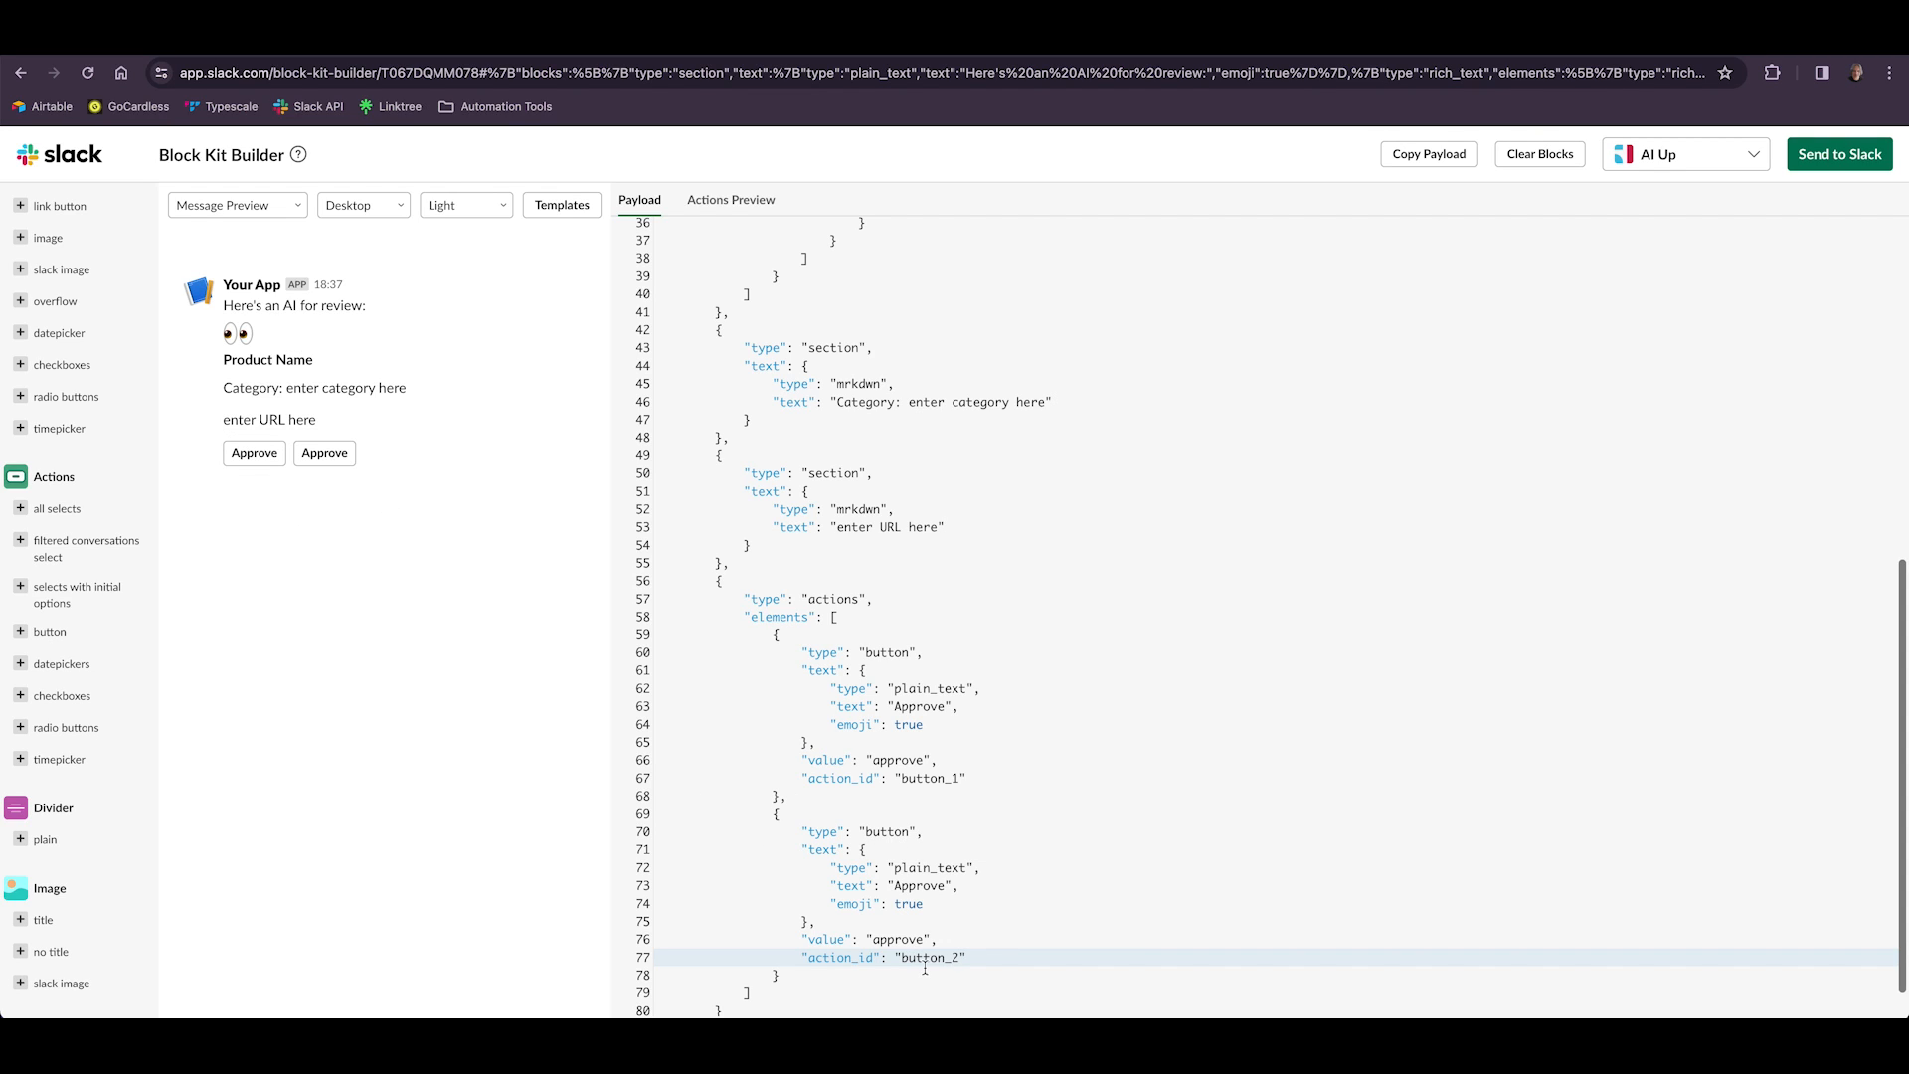
# Relabel the second button "Reject" and set its value to "reject".
pyautogui.moveTo(894, 885); pyautogui.dragTo(945, 886)
pyautogui.write('Reject')
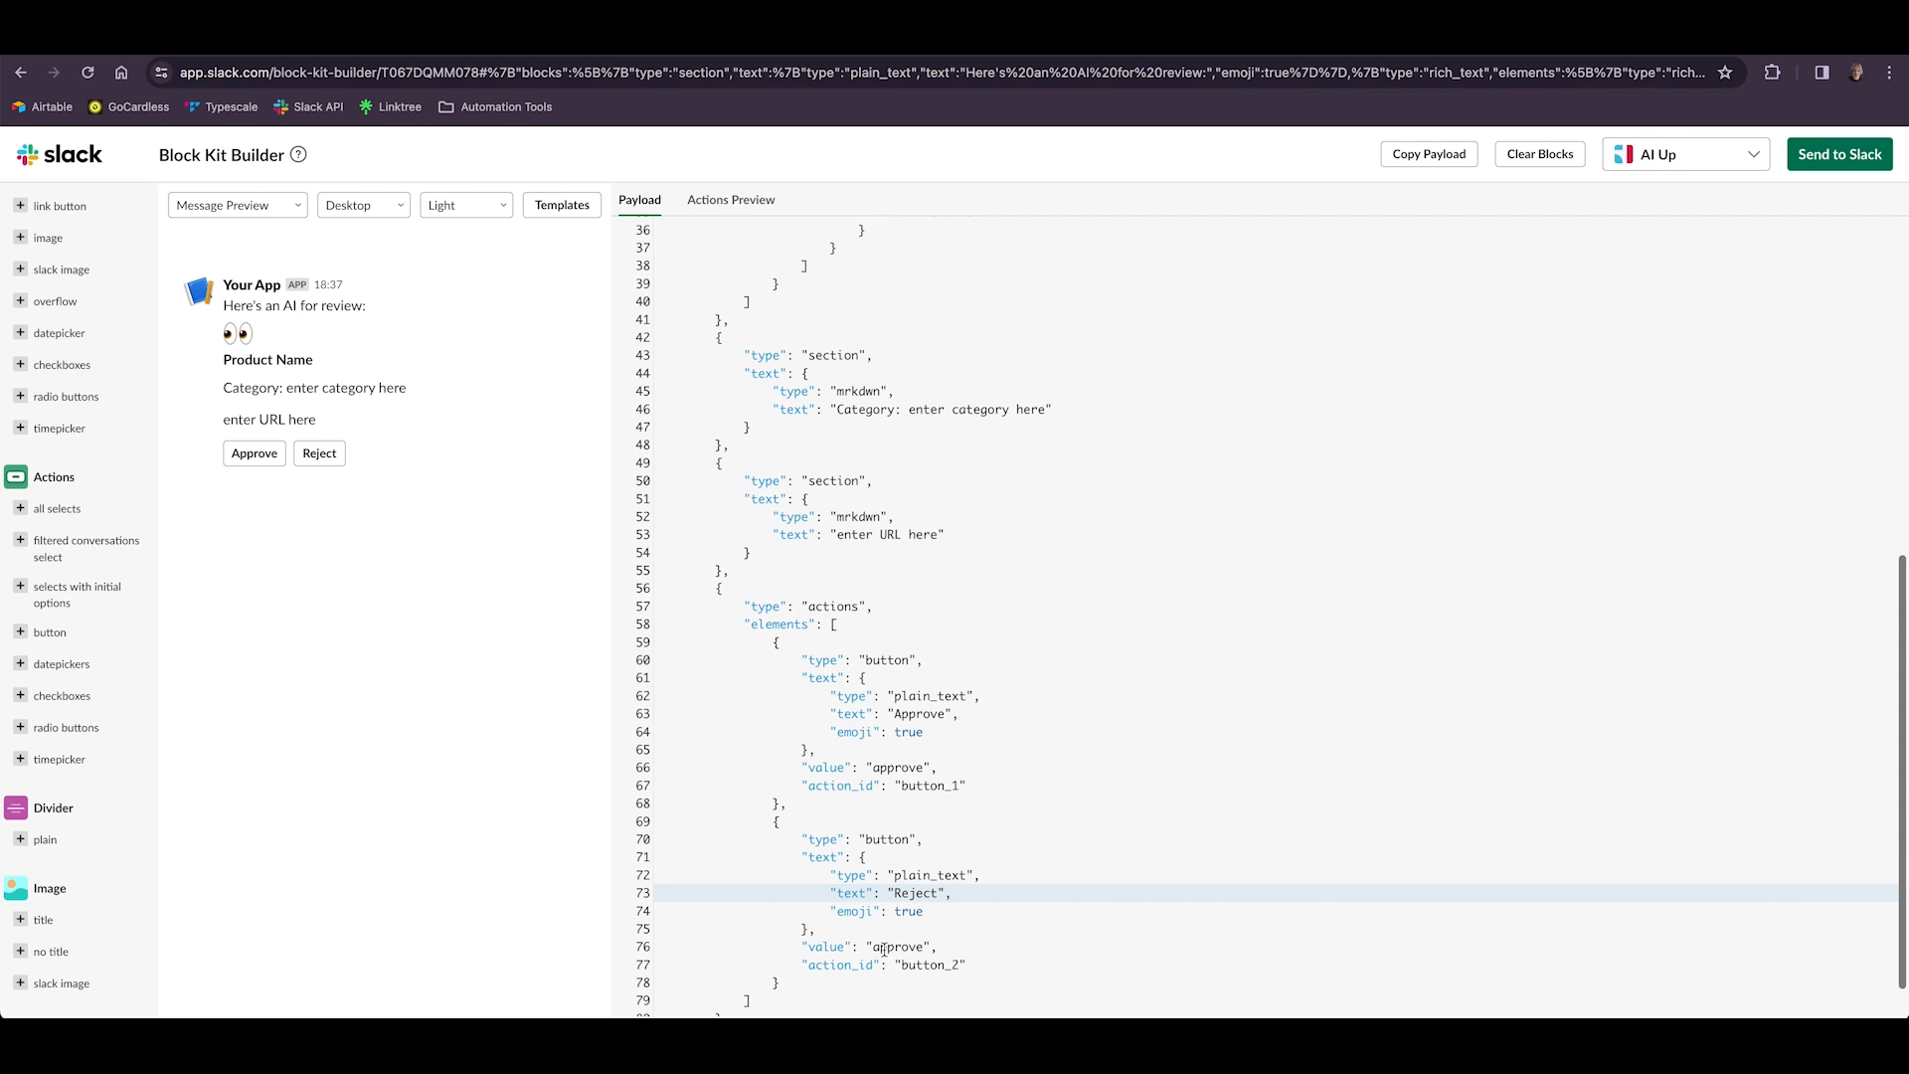
pyautogui.moveTo(873, 947); pyautogui.dragTo(923, 948)
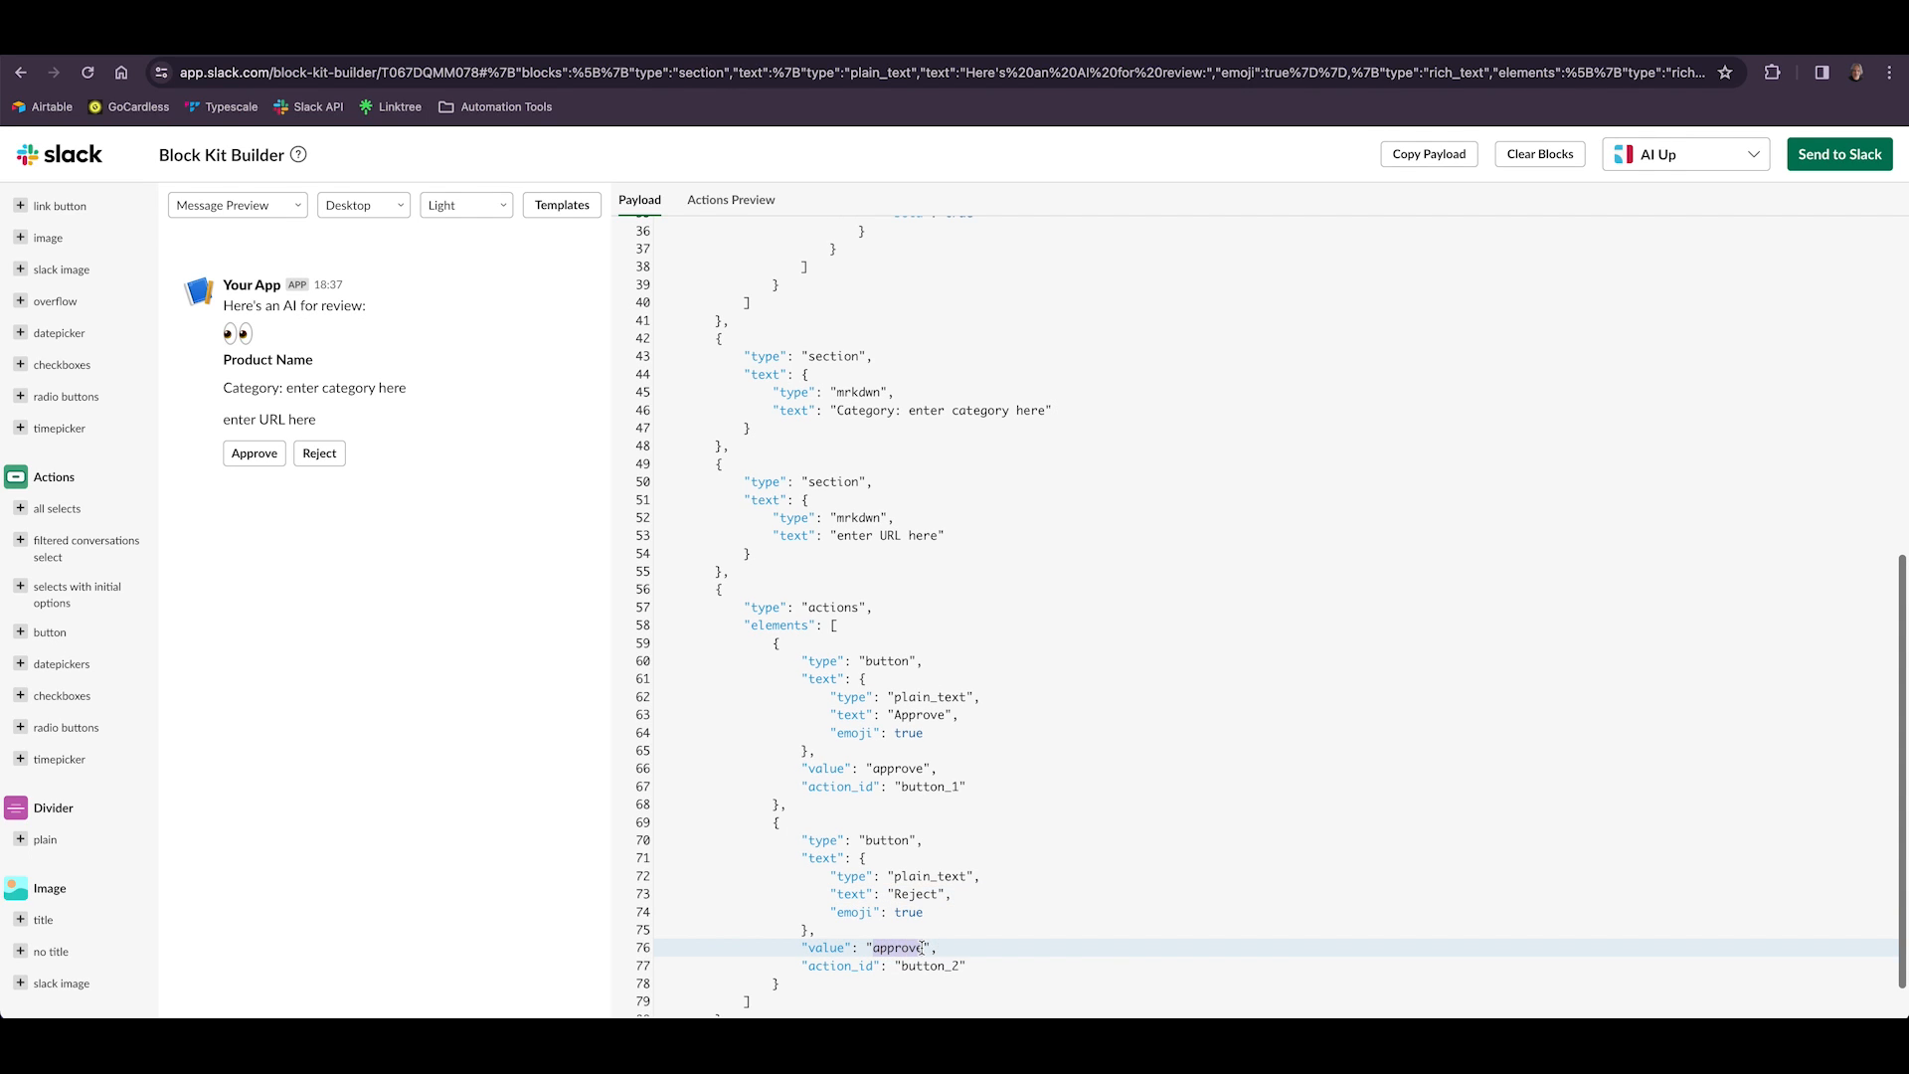
pyautogui.write('reject')
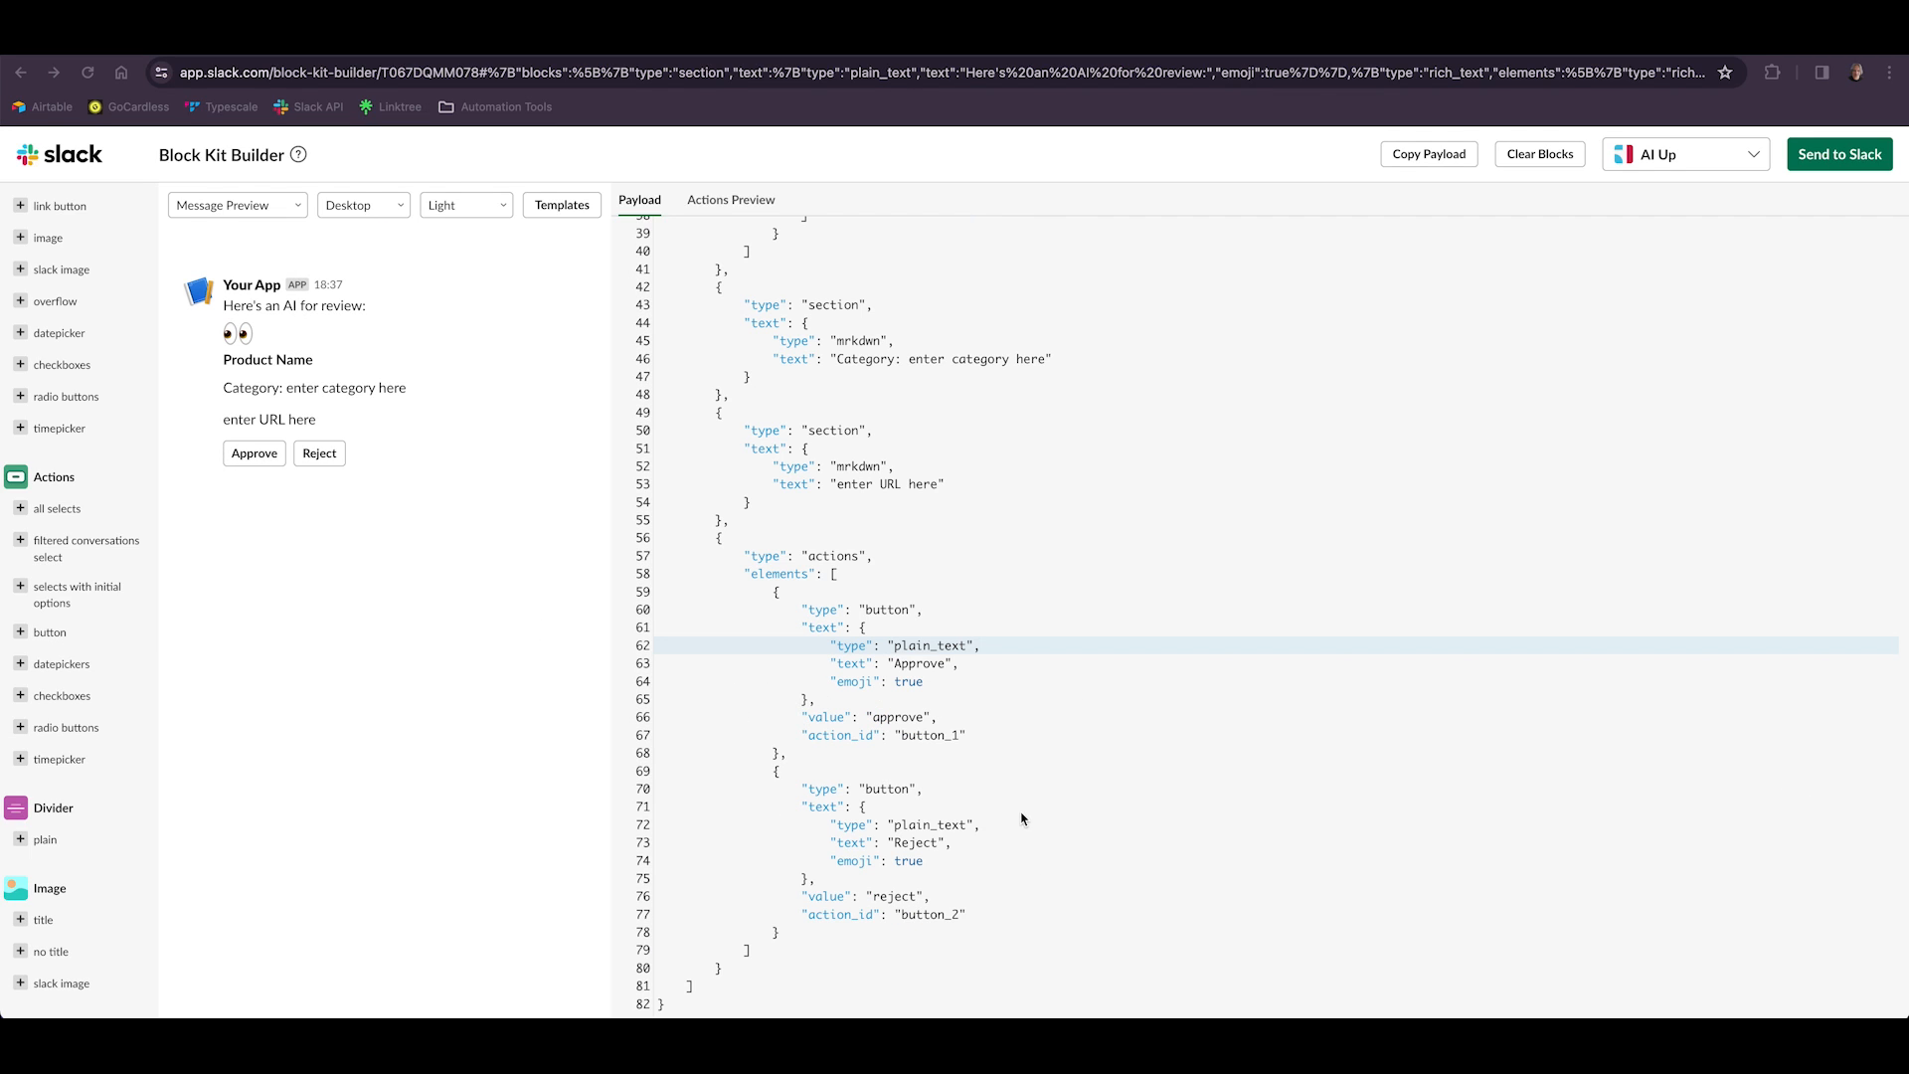
# Give the Approve button a "style" property set to "primary".
pyautogui.click(976, 736)
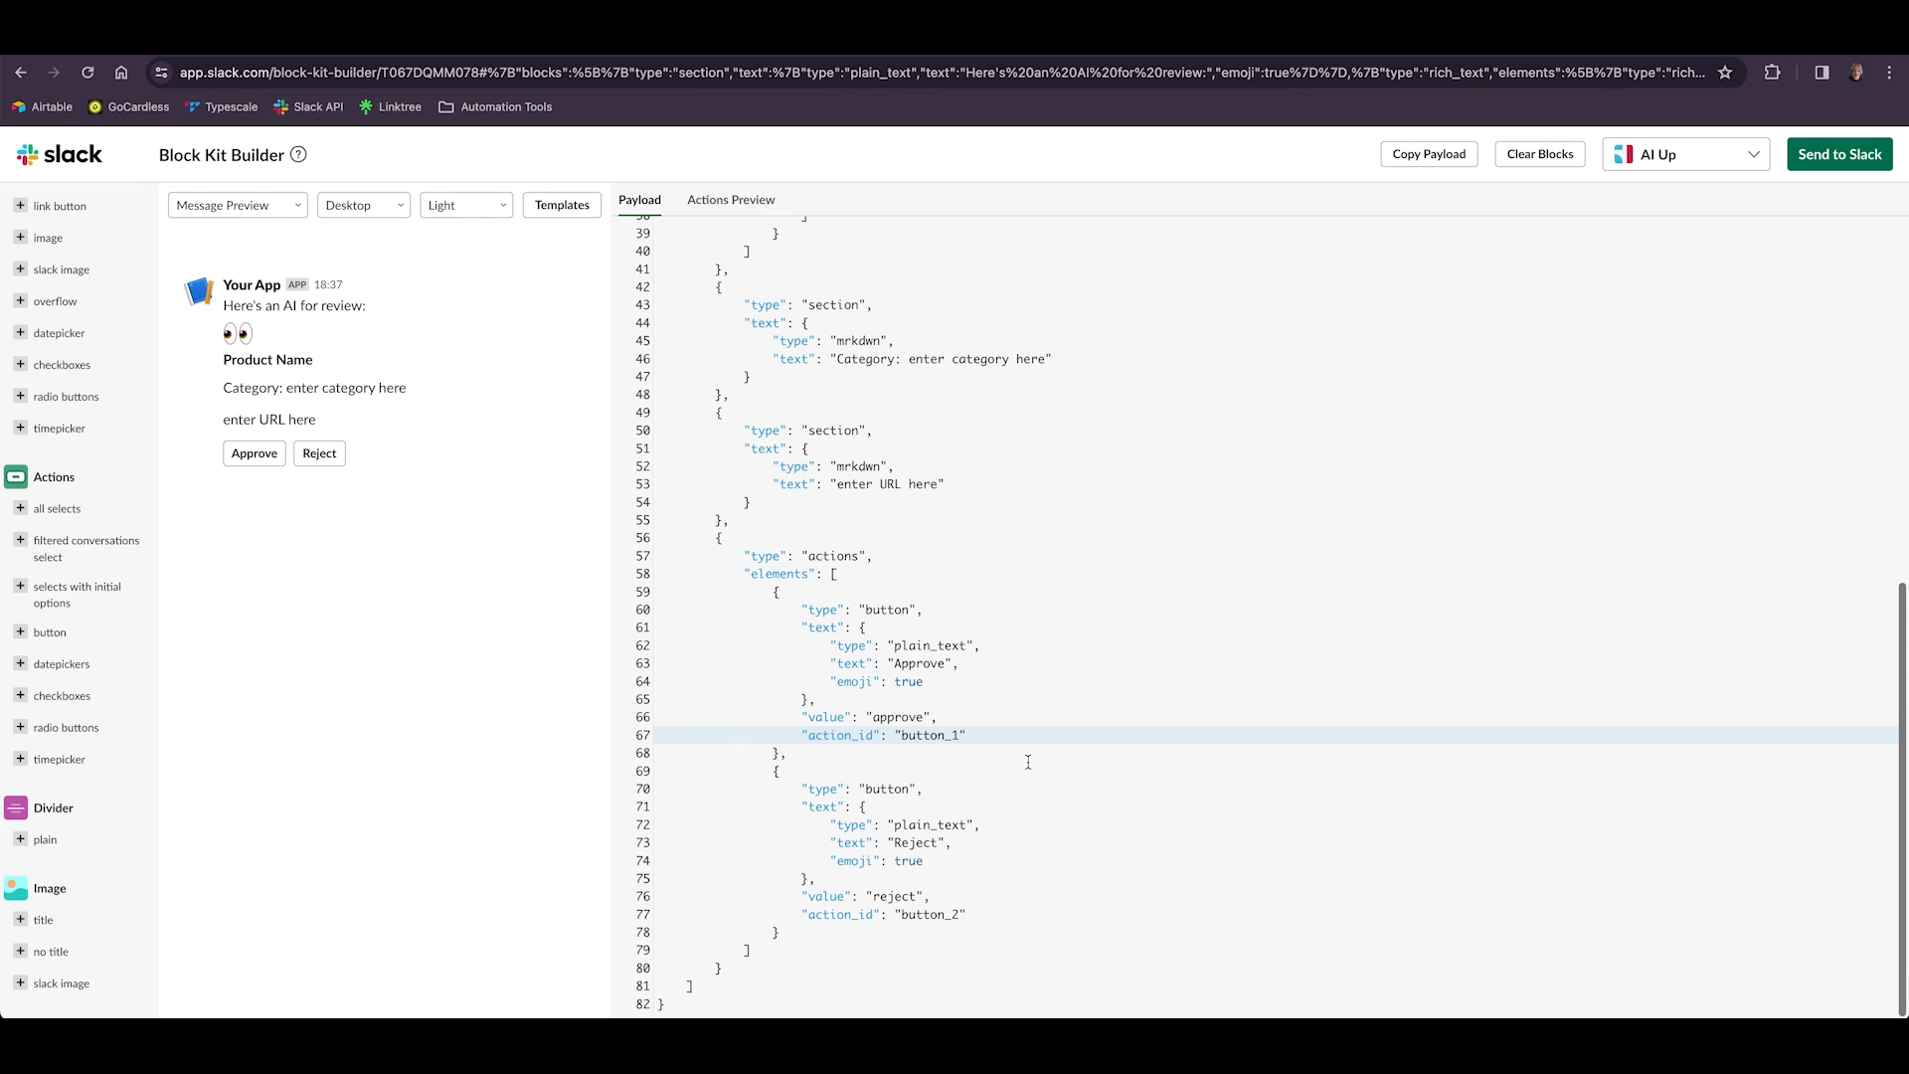
pyautogui.write(',')
pyautogui.press('Return')
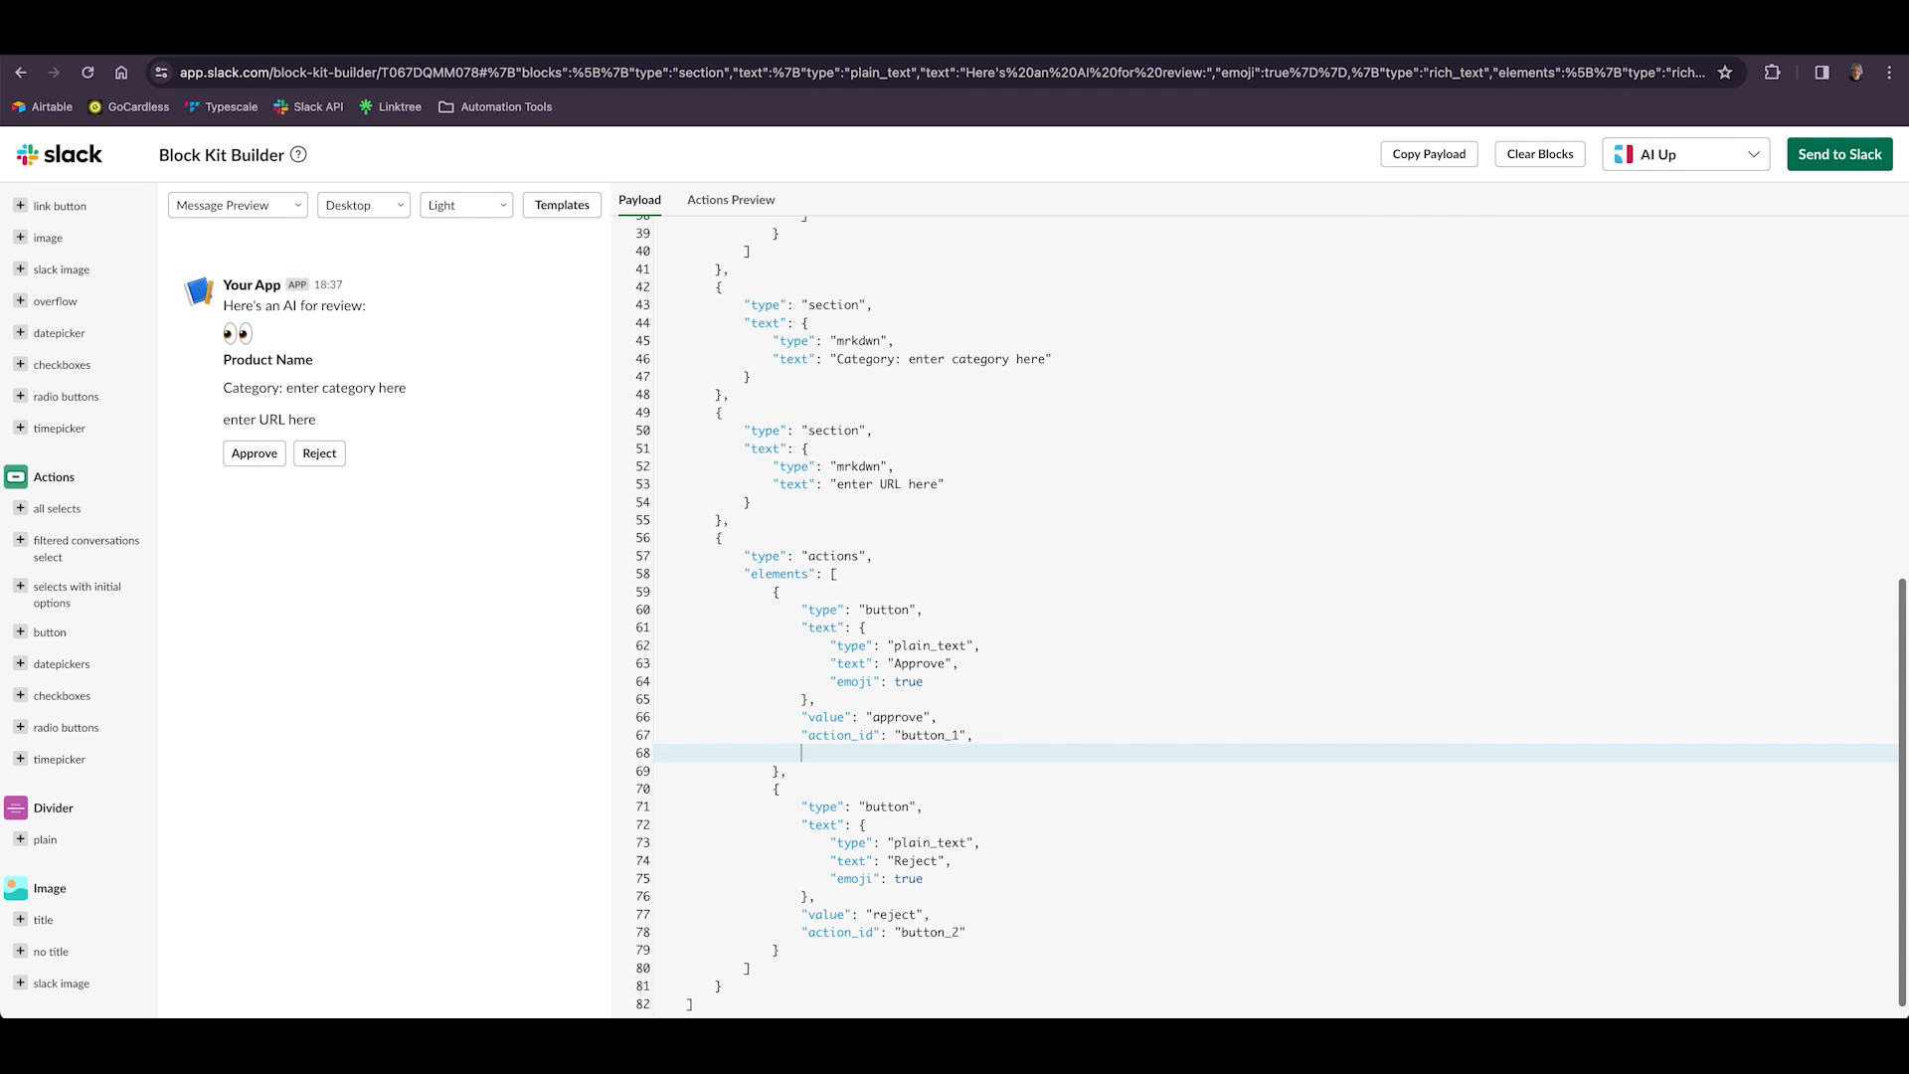
pyautogui.write('"style"')
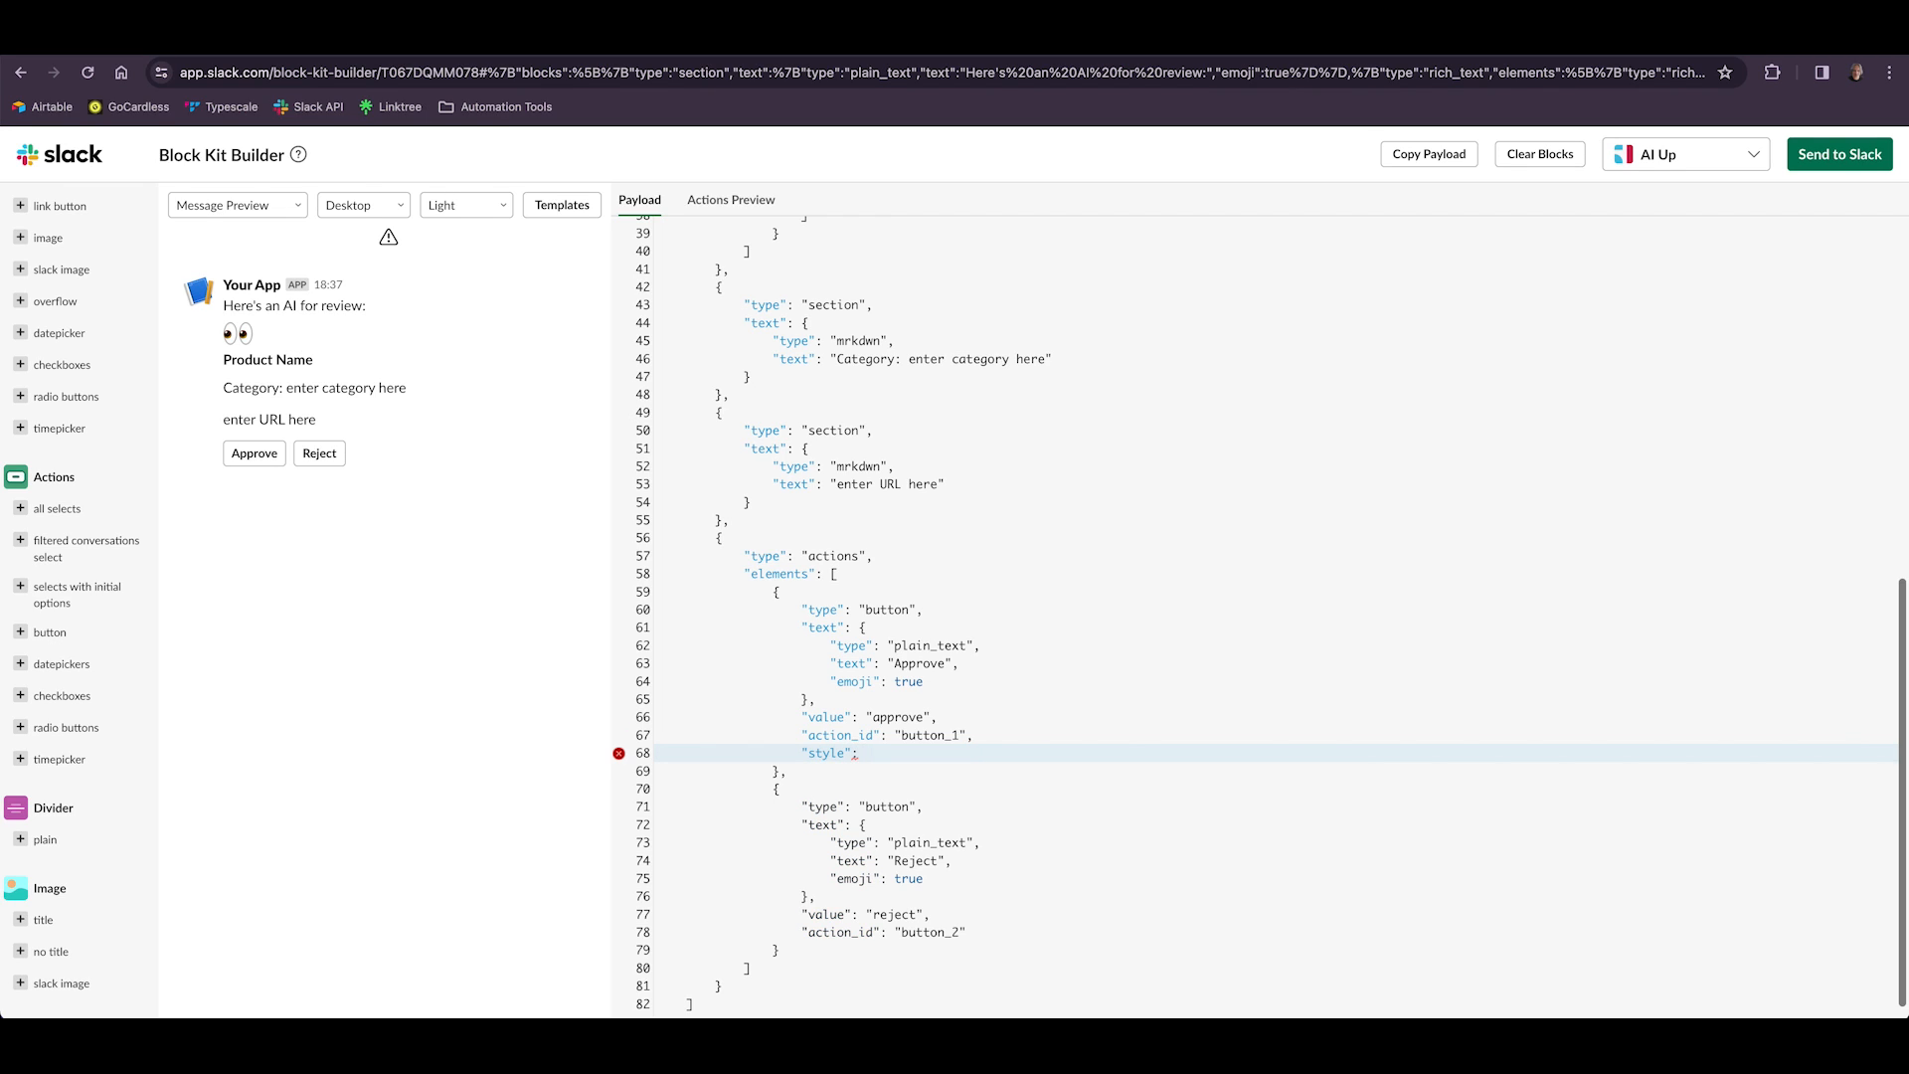
pyautogui.write(': "primary')
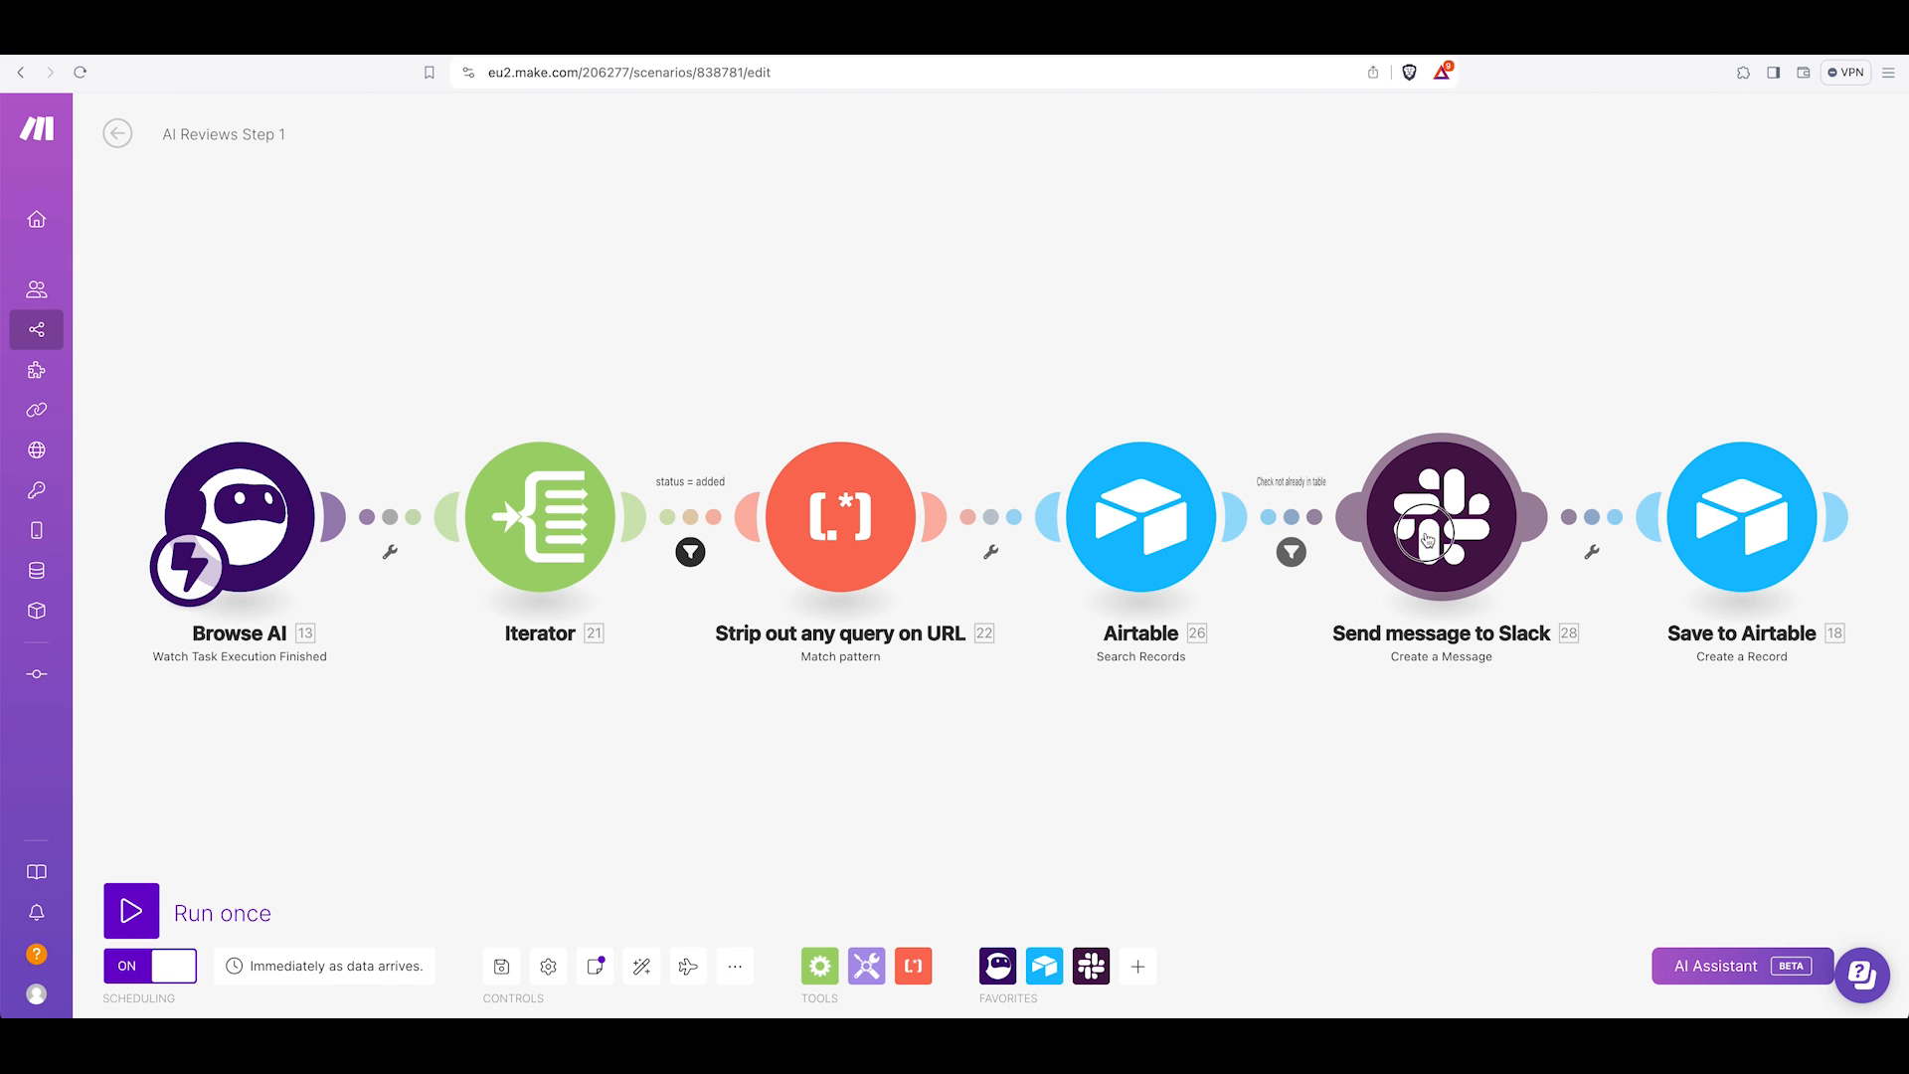
# Switch to the Make scenario and open the Send message to Slack module.
pyautogui.click(1432, 542)
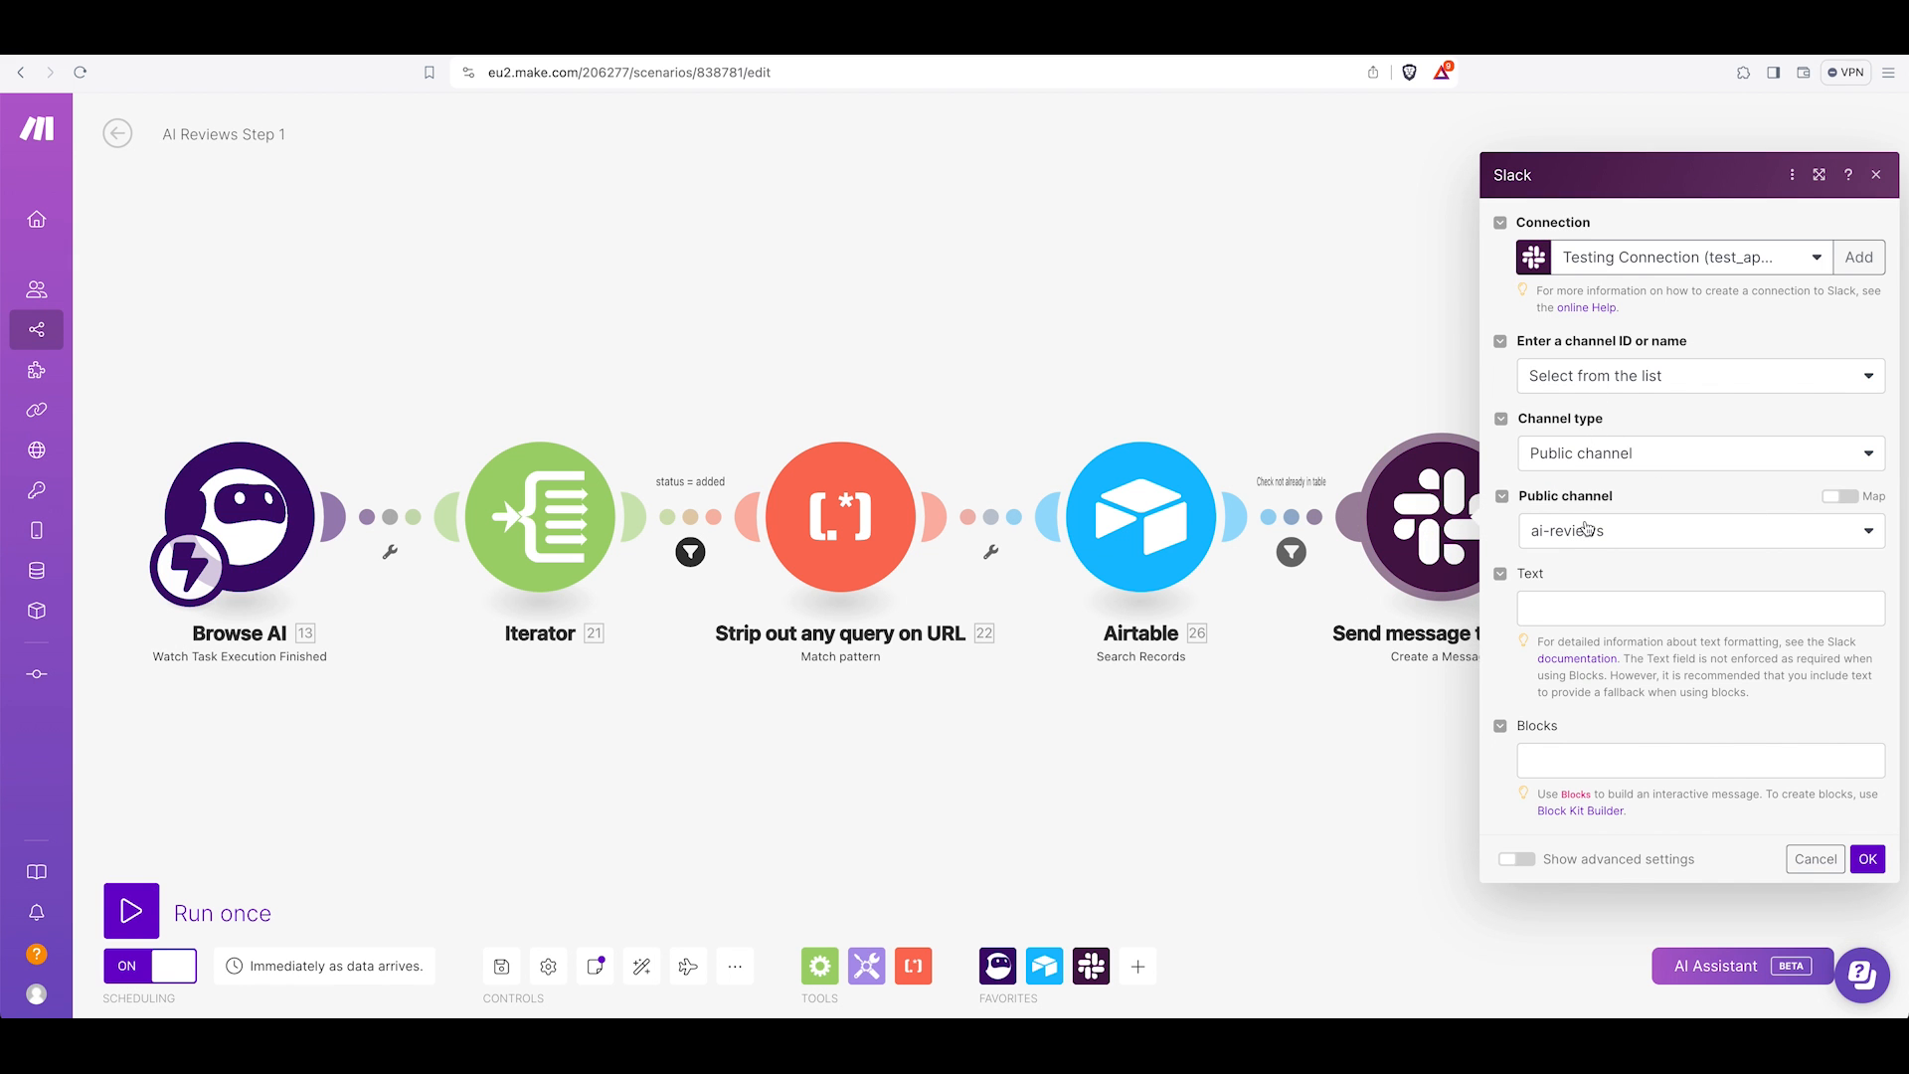
# Paste the Block Kit JSON into the Slack module's Blocks field.
pyautogui.click(1547, 764)
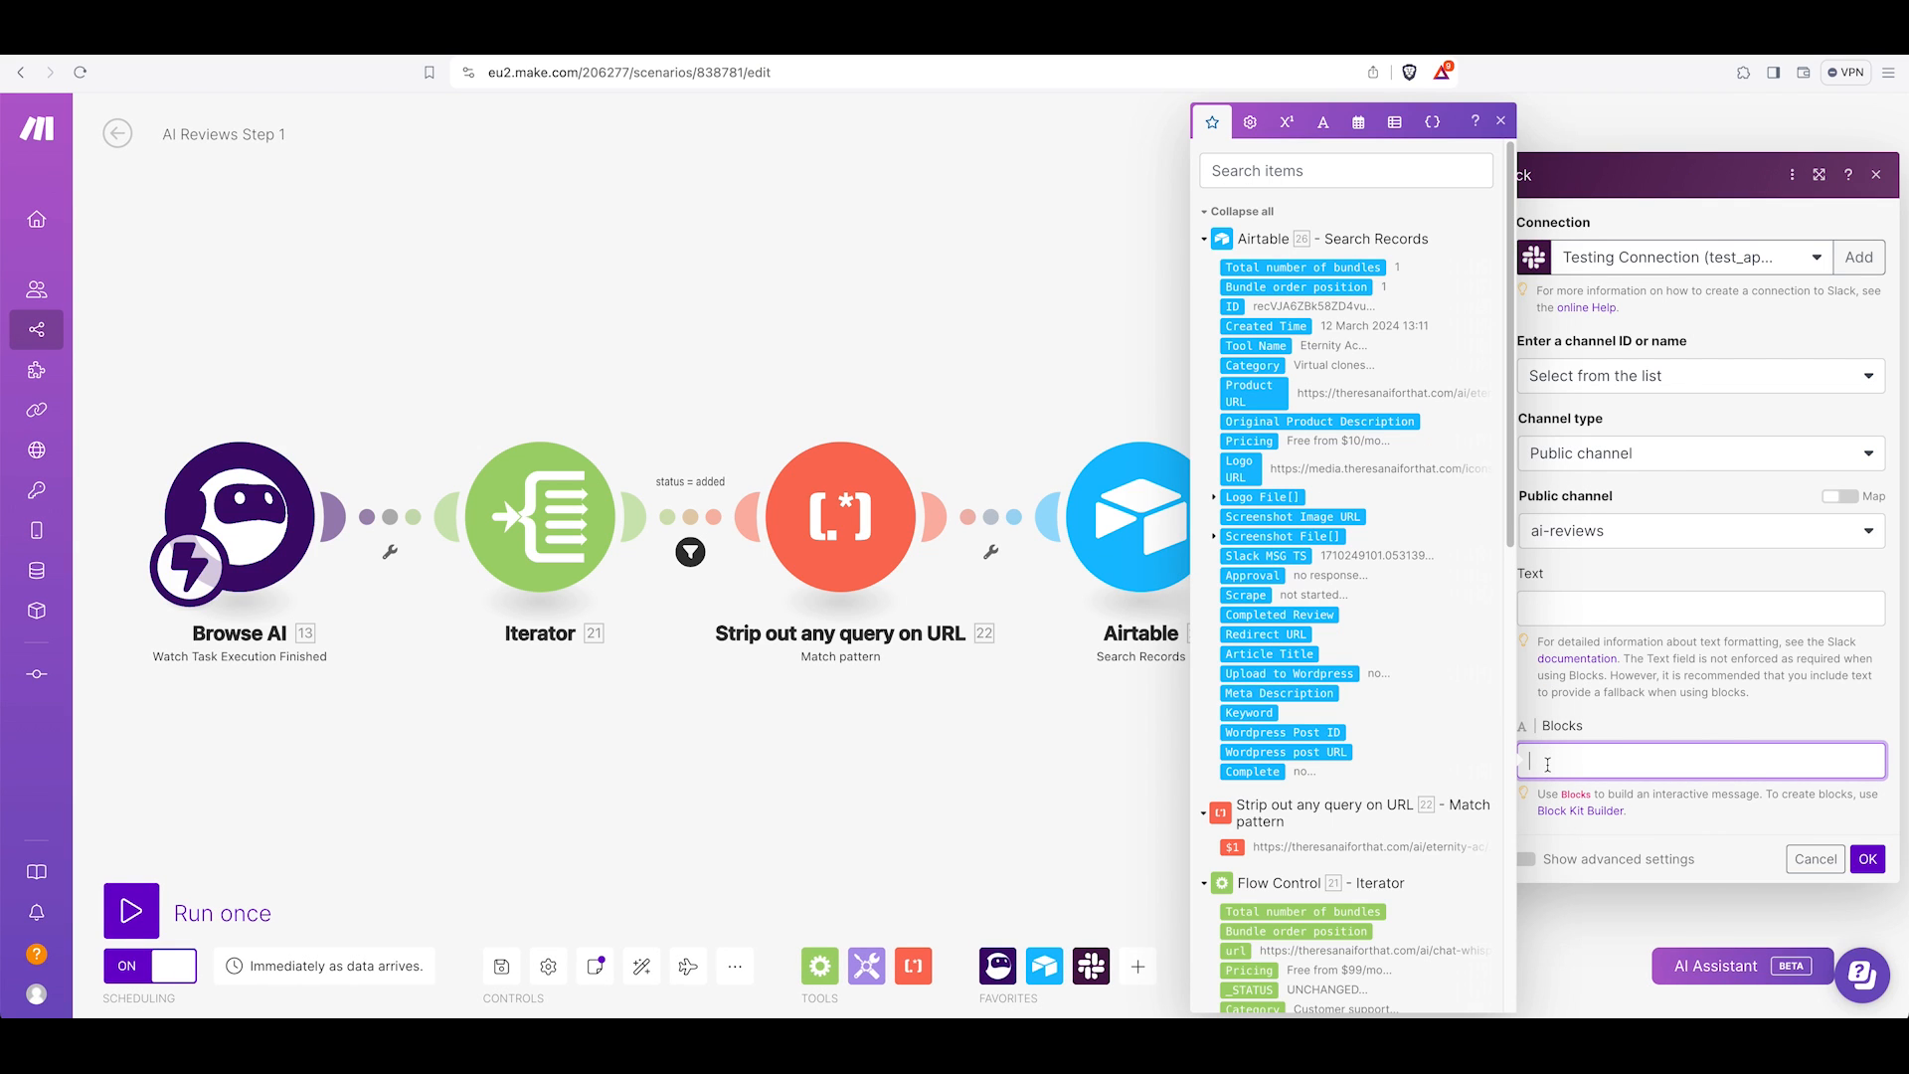
pyautogui.hotkey('ctrl', 'v')
pyautogui.scroll(-1, 1644, 885)
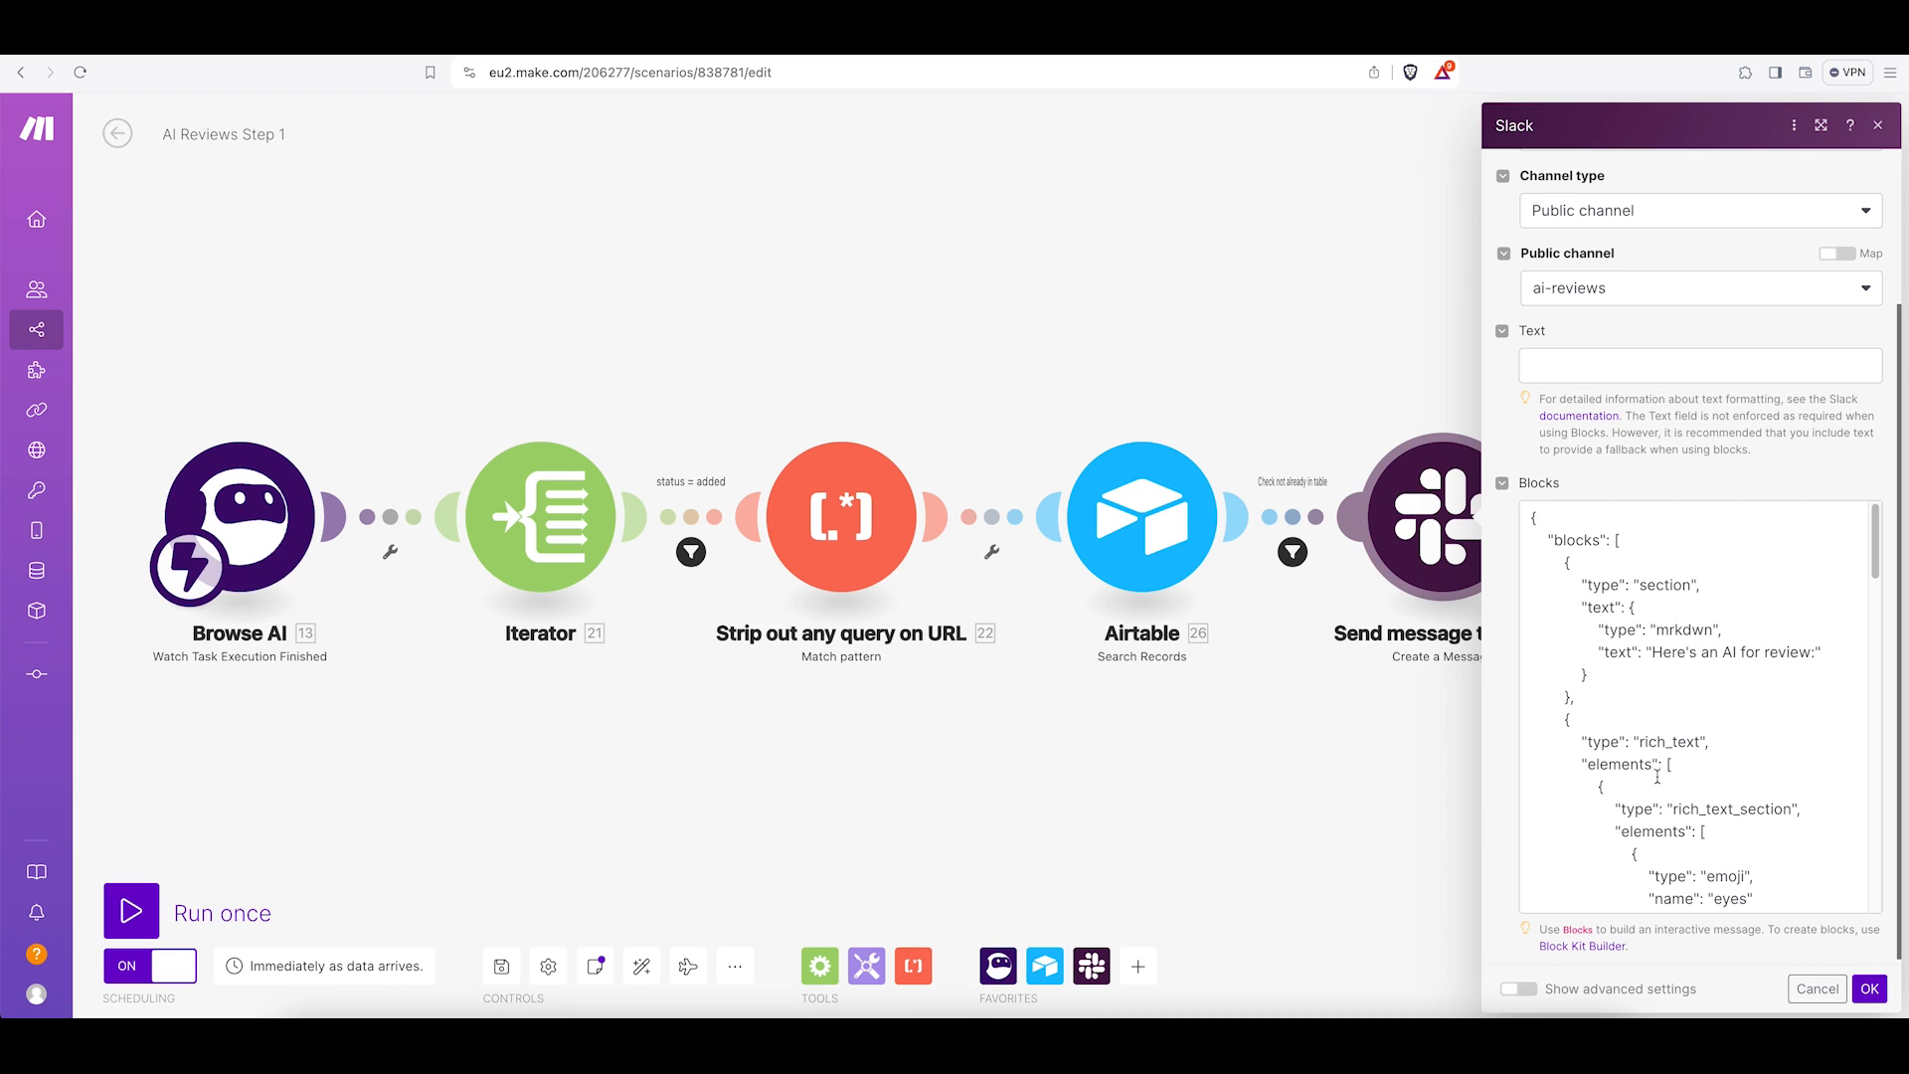
pyautogui.scroll(-2, 1659, 776)
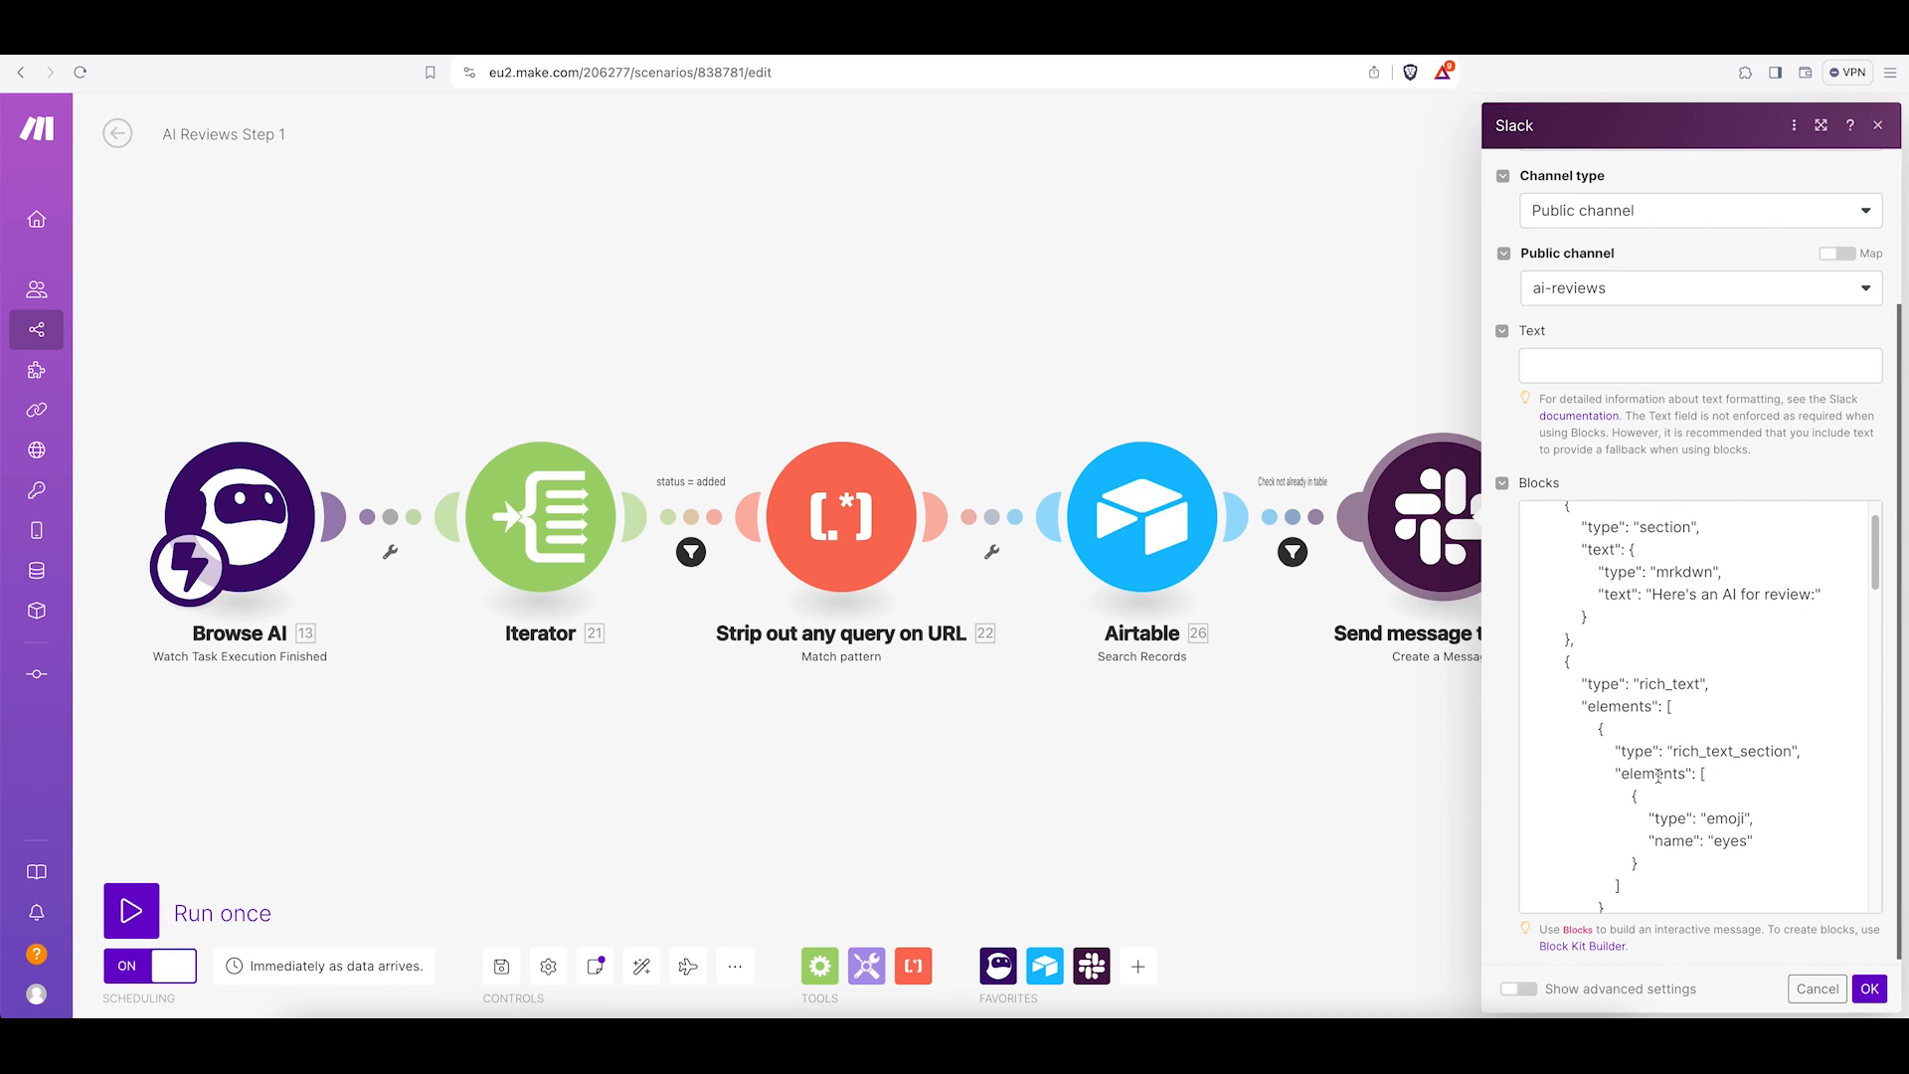
pyautogui.scroll(-4, 1659, 776)
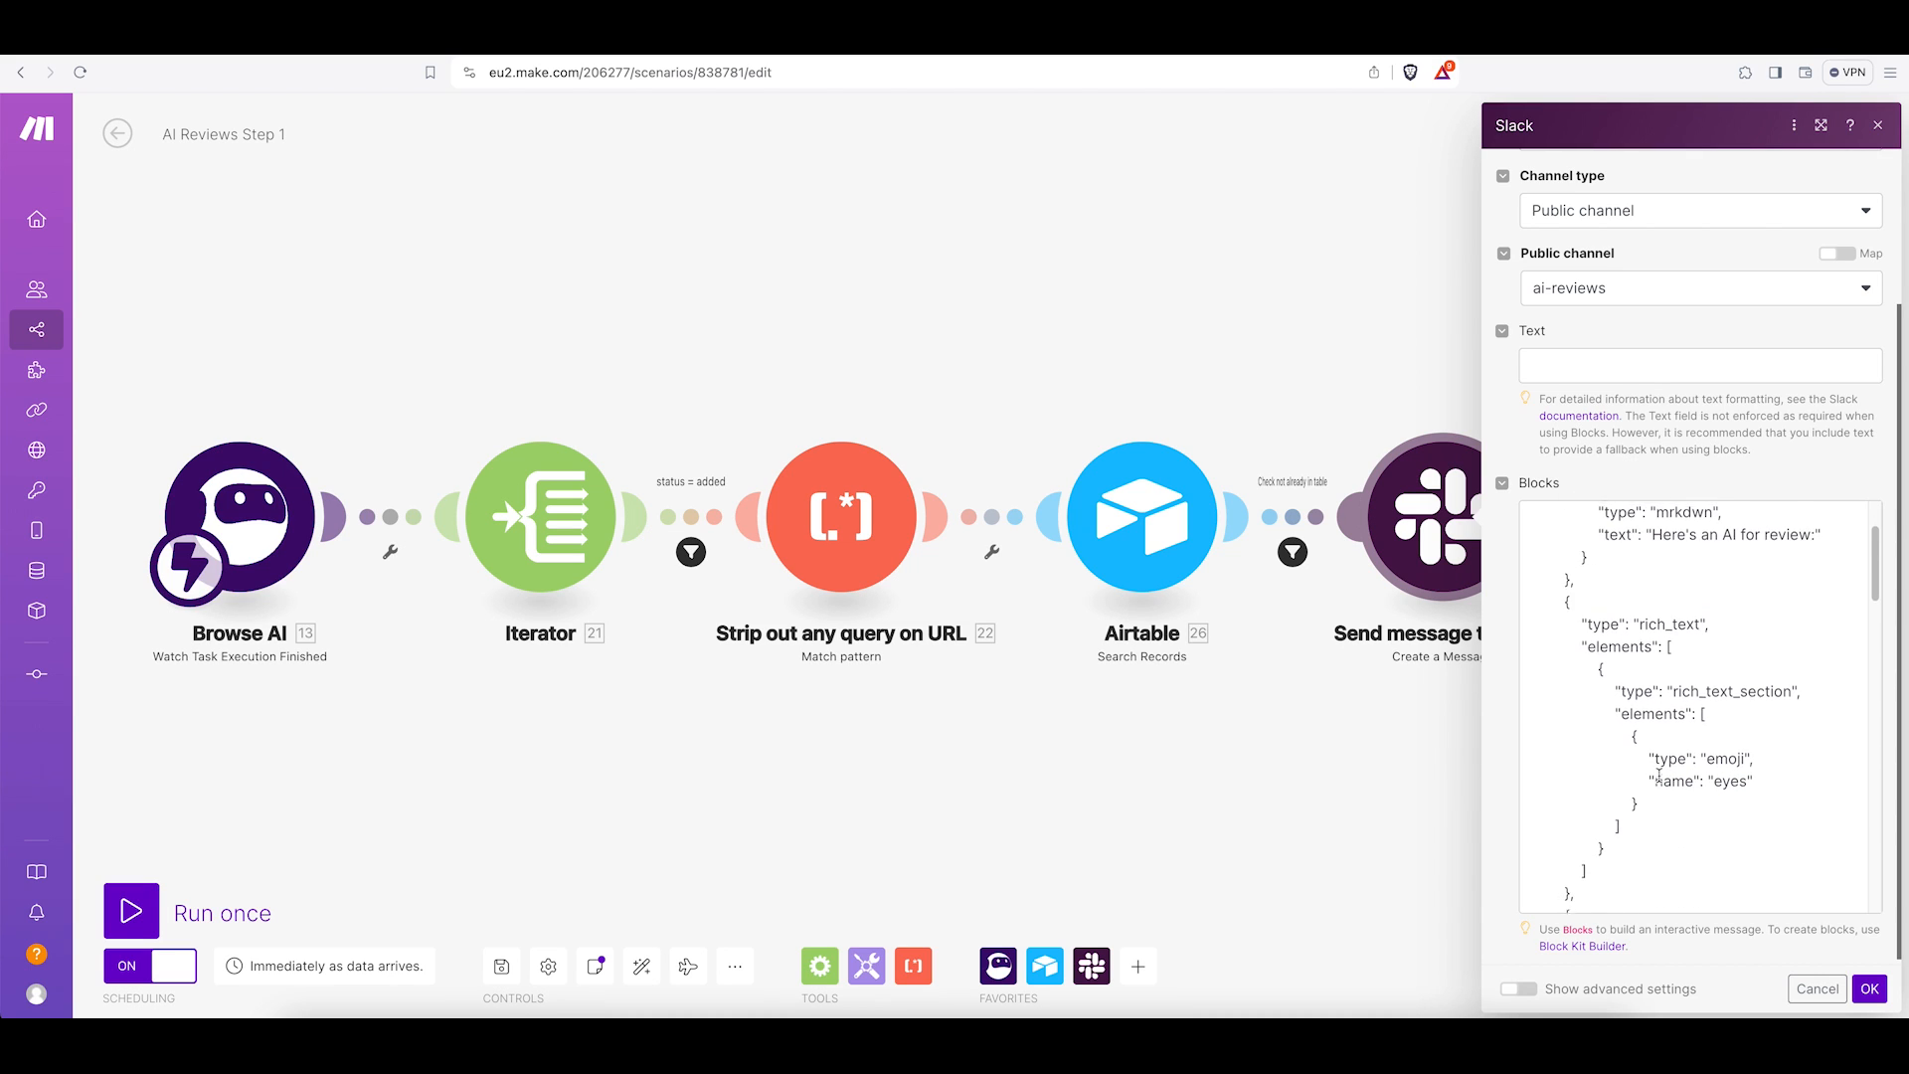
pyautogui.scroll(3, 1684, 699)
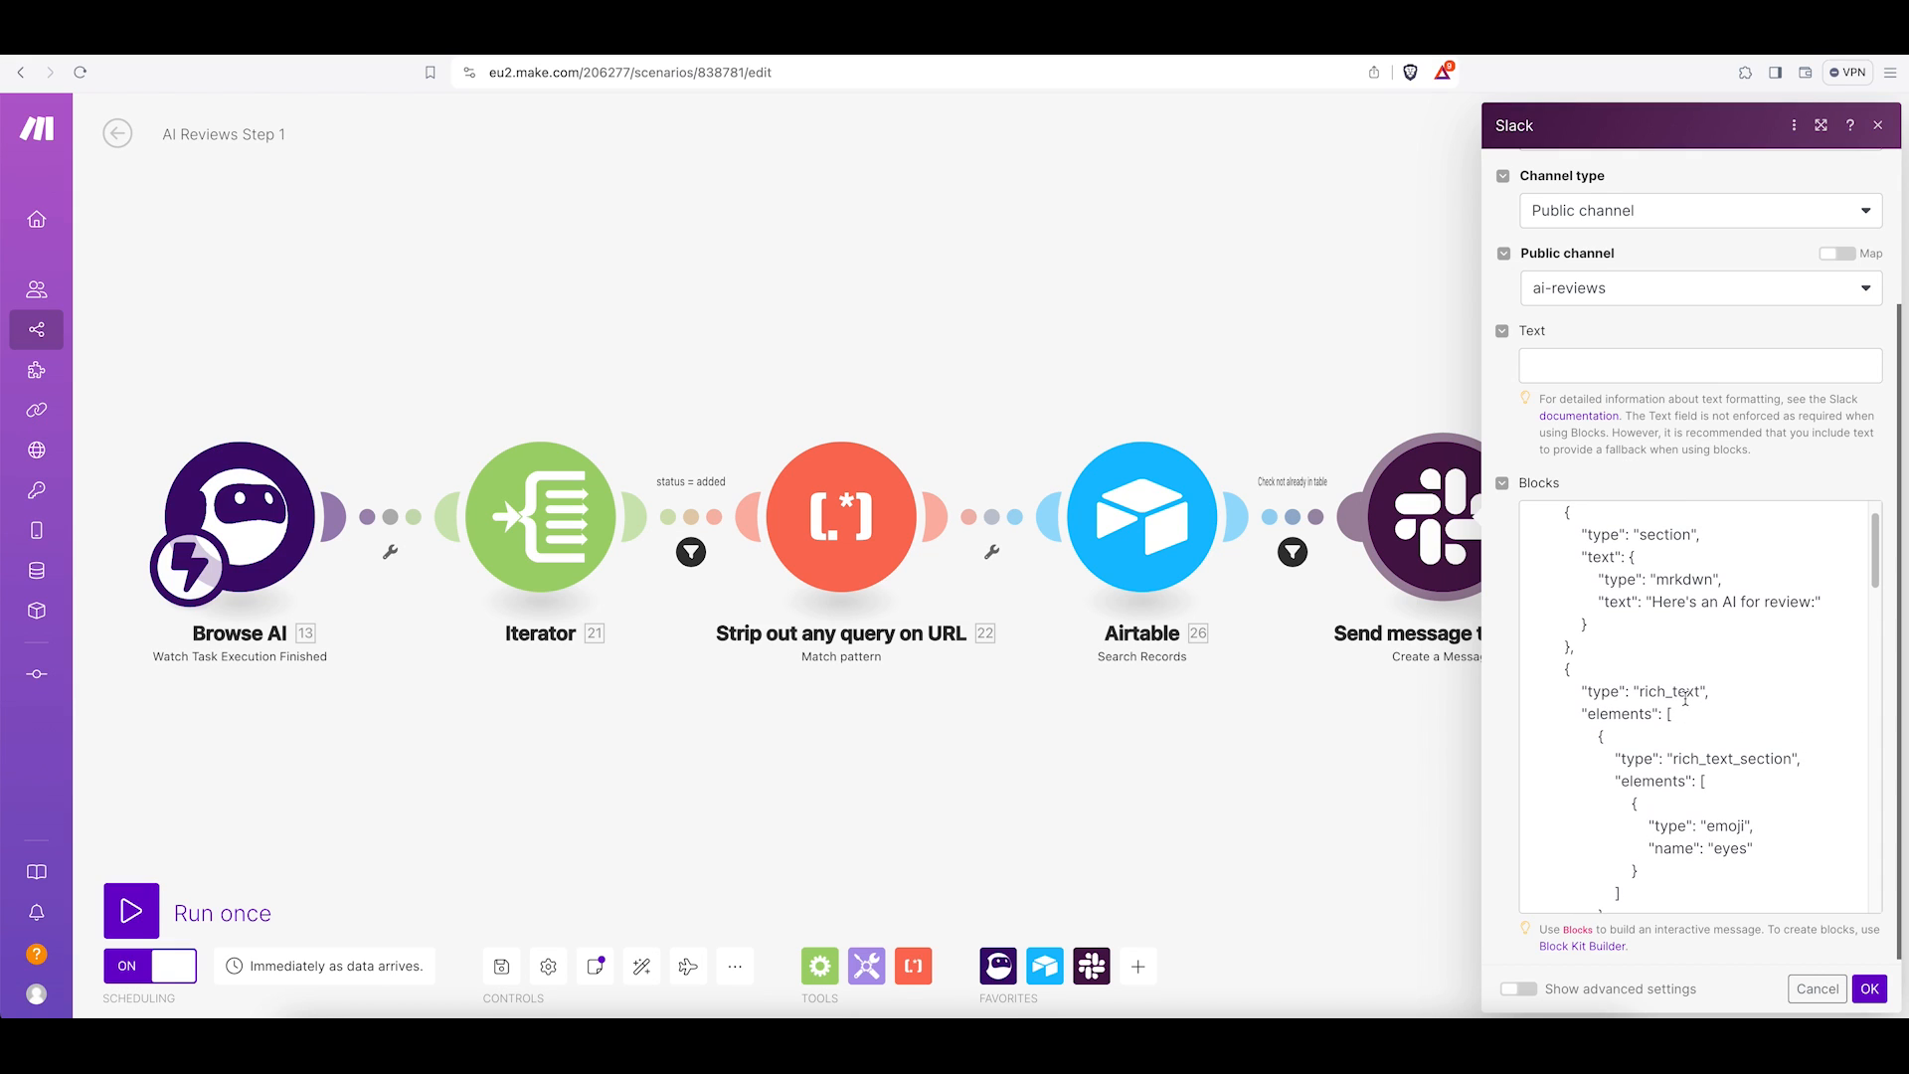
pyautogui.scroll(-10, 1688, 738)
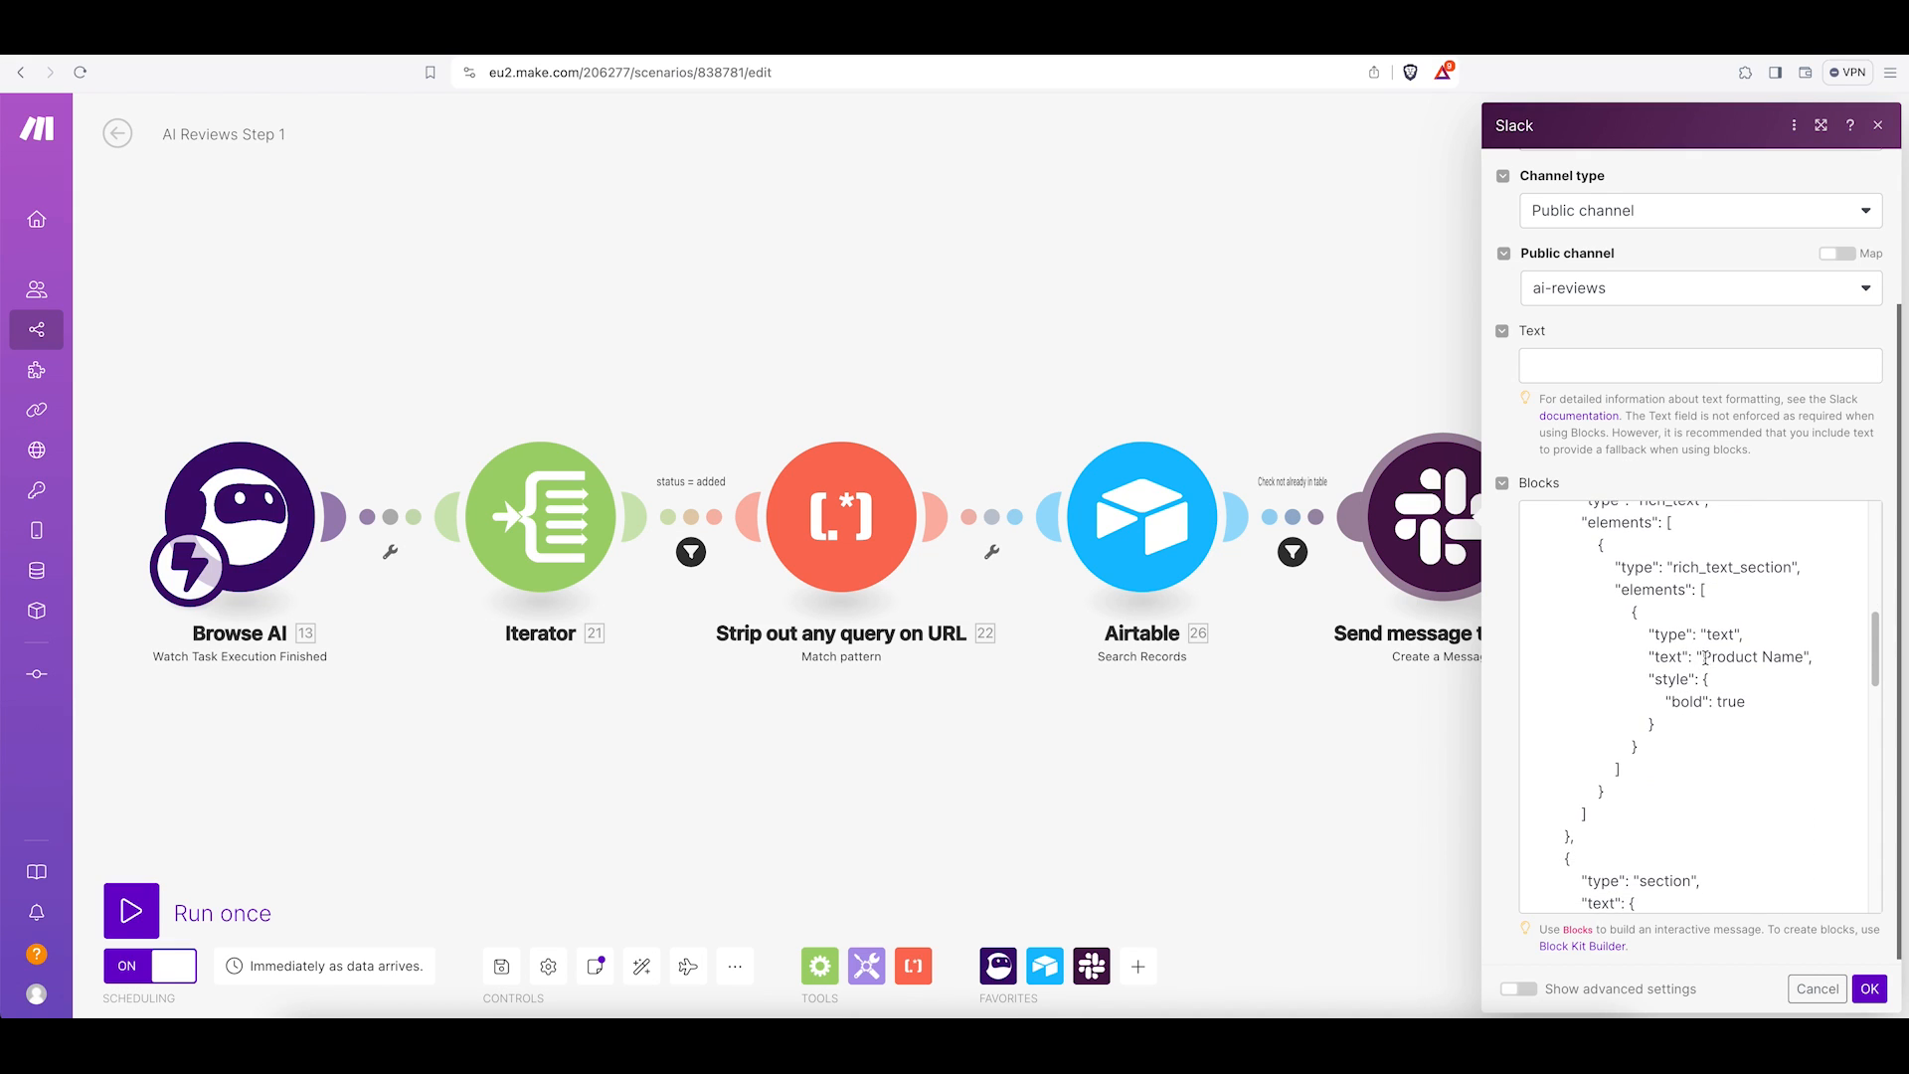
# Replace the "Product Name" placeholder text in the Blocks JSON with the Iterator's Product Name item.
pyautogui.click(1706, 658)
pyautogui.moveTo(1707, 658); pyautogui.dragTo(1803, 662)
pyautogui.press('BackSpace')
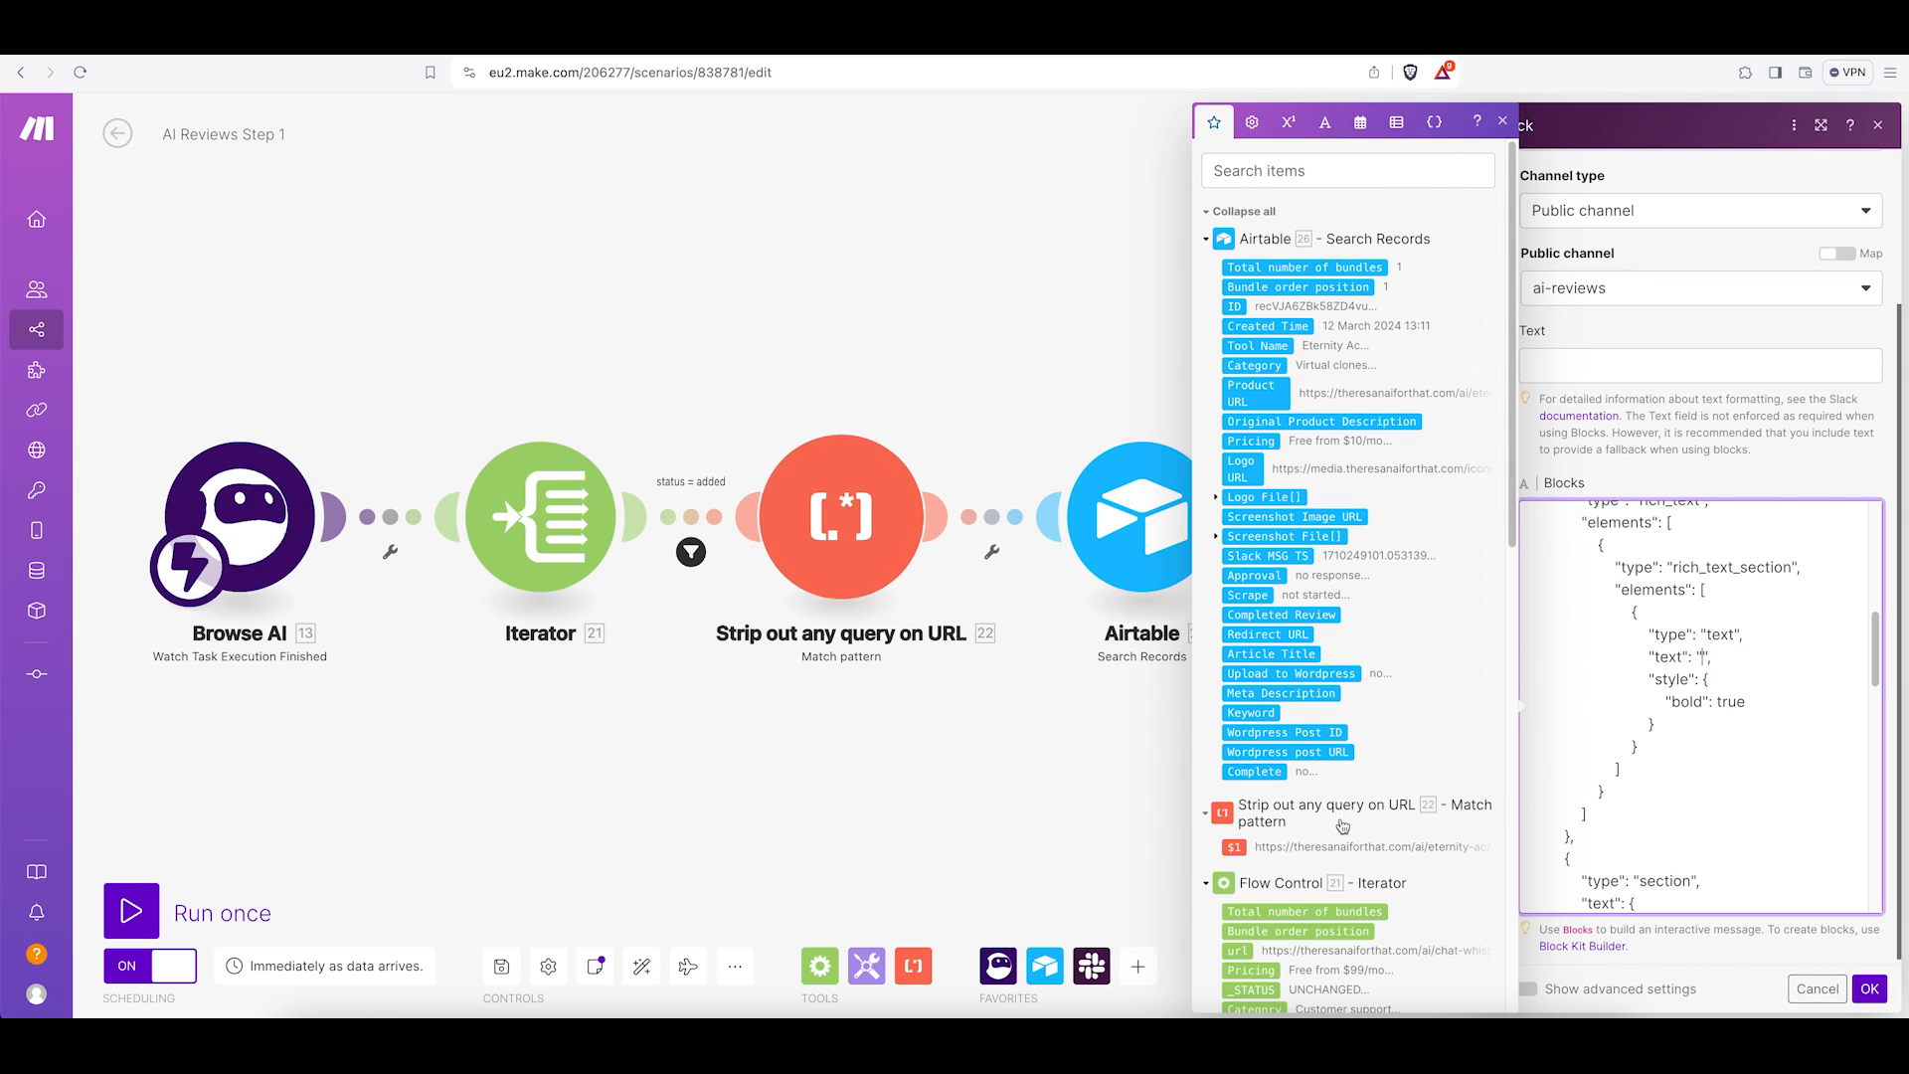
pyautogui.scroll(-3, 1339, 817)
pyautogui.scroll(-2, 1339, 818)
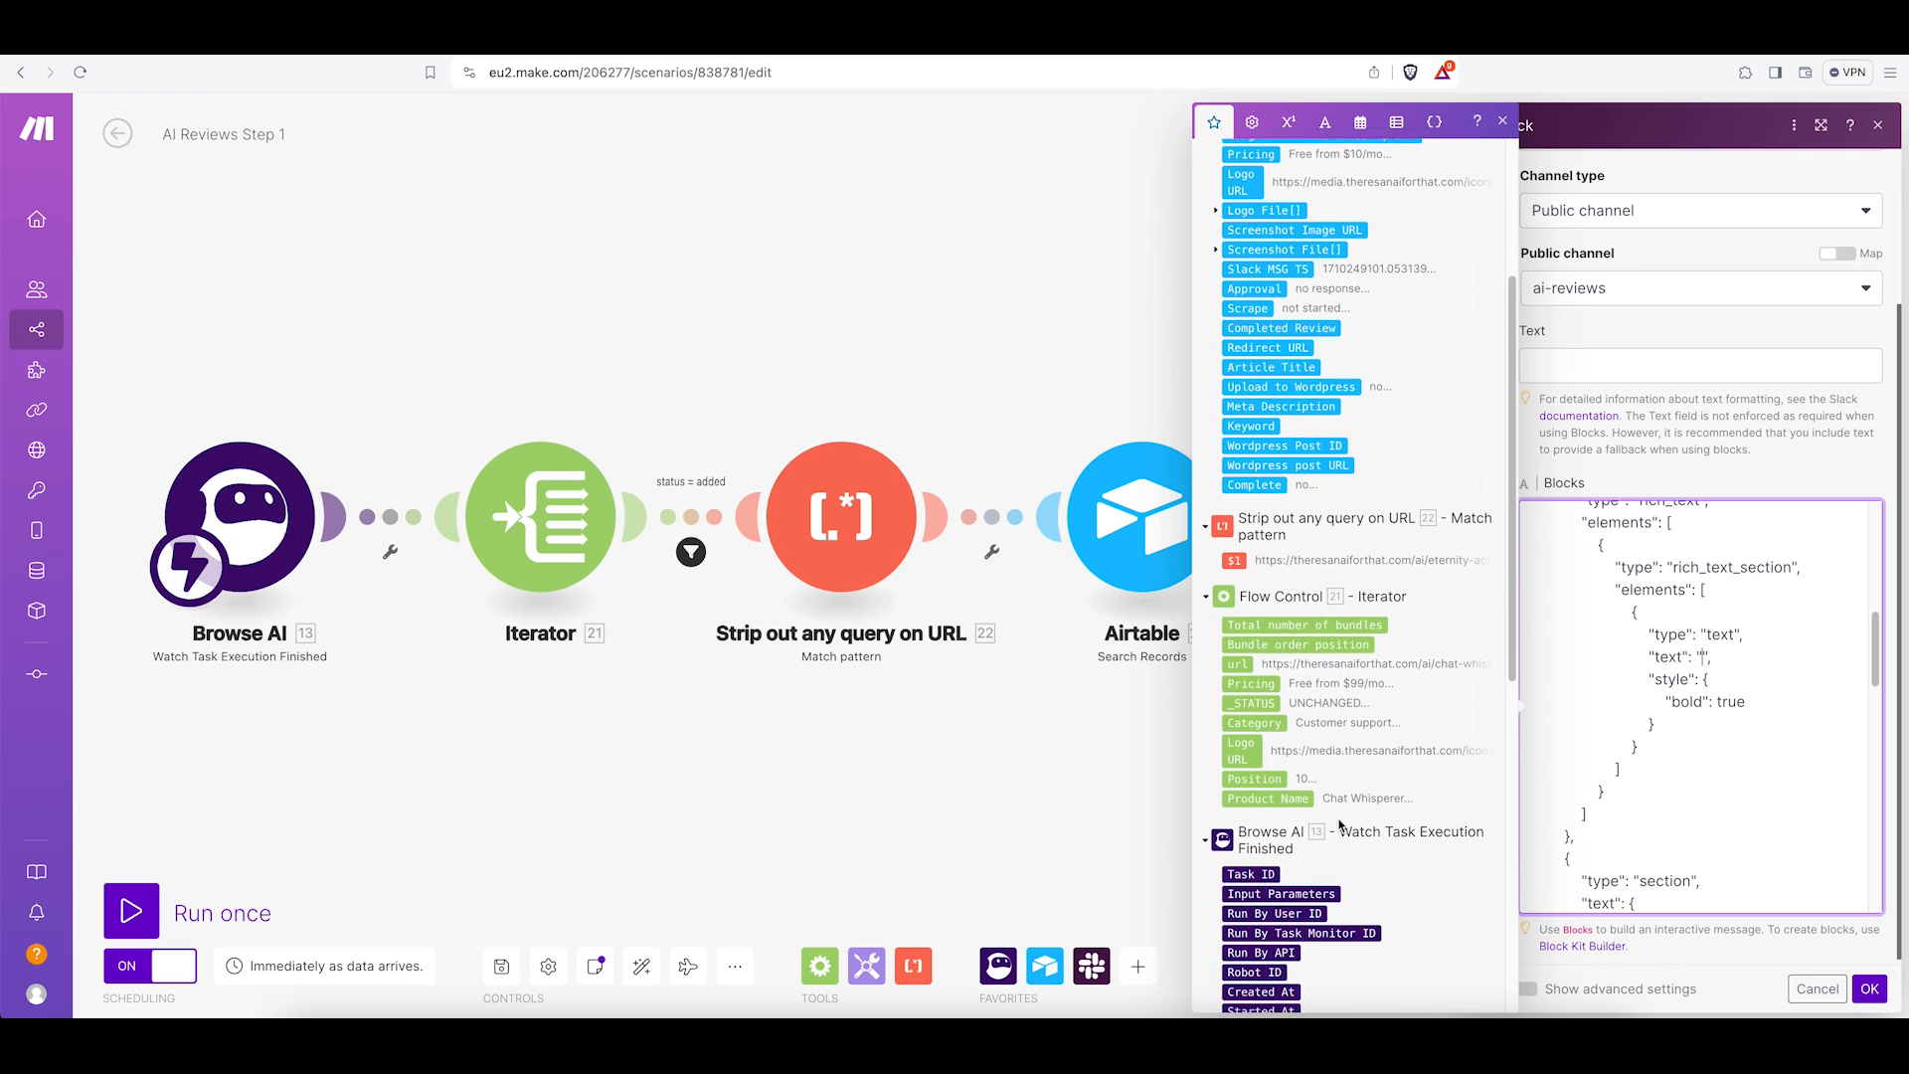
pyautogui.scroll(-1, 1332, 783)
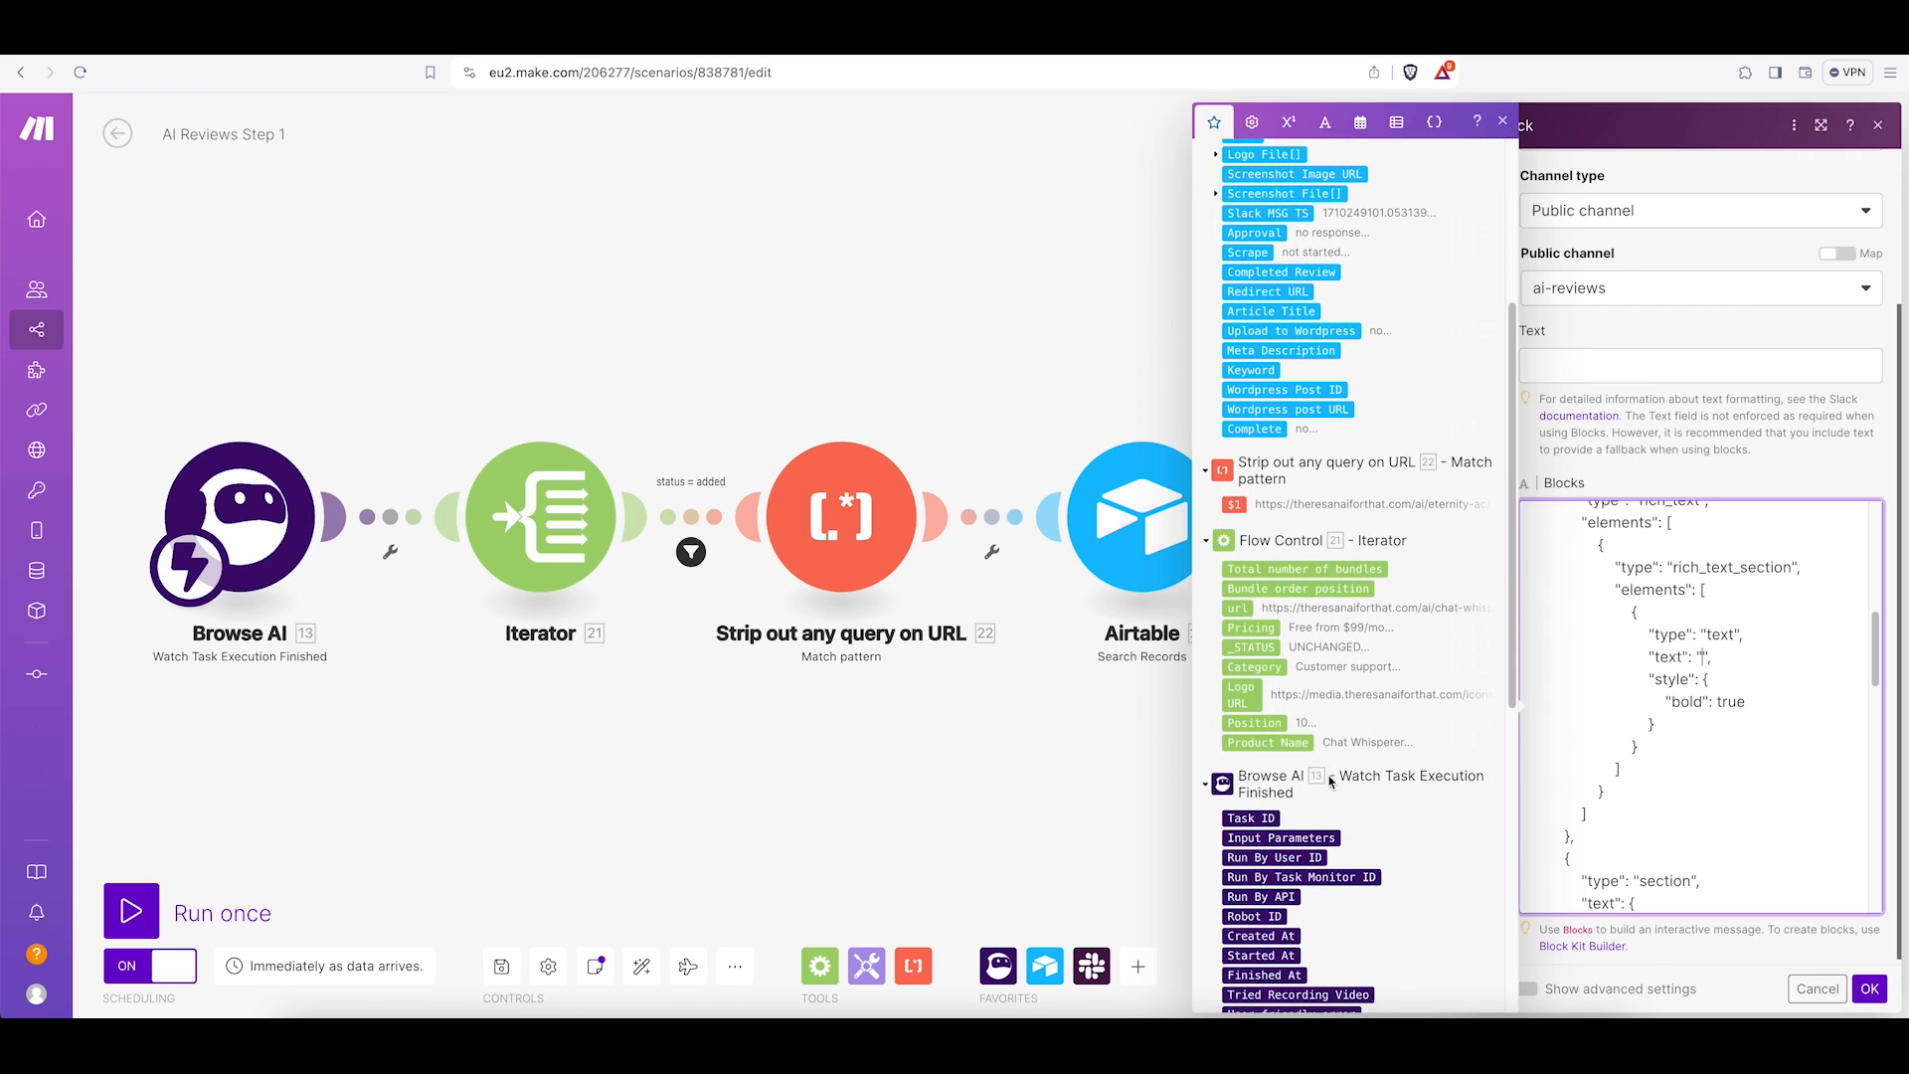
pyautogui.click(1272, 742)
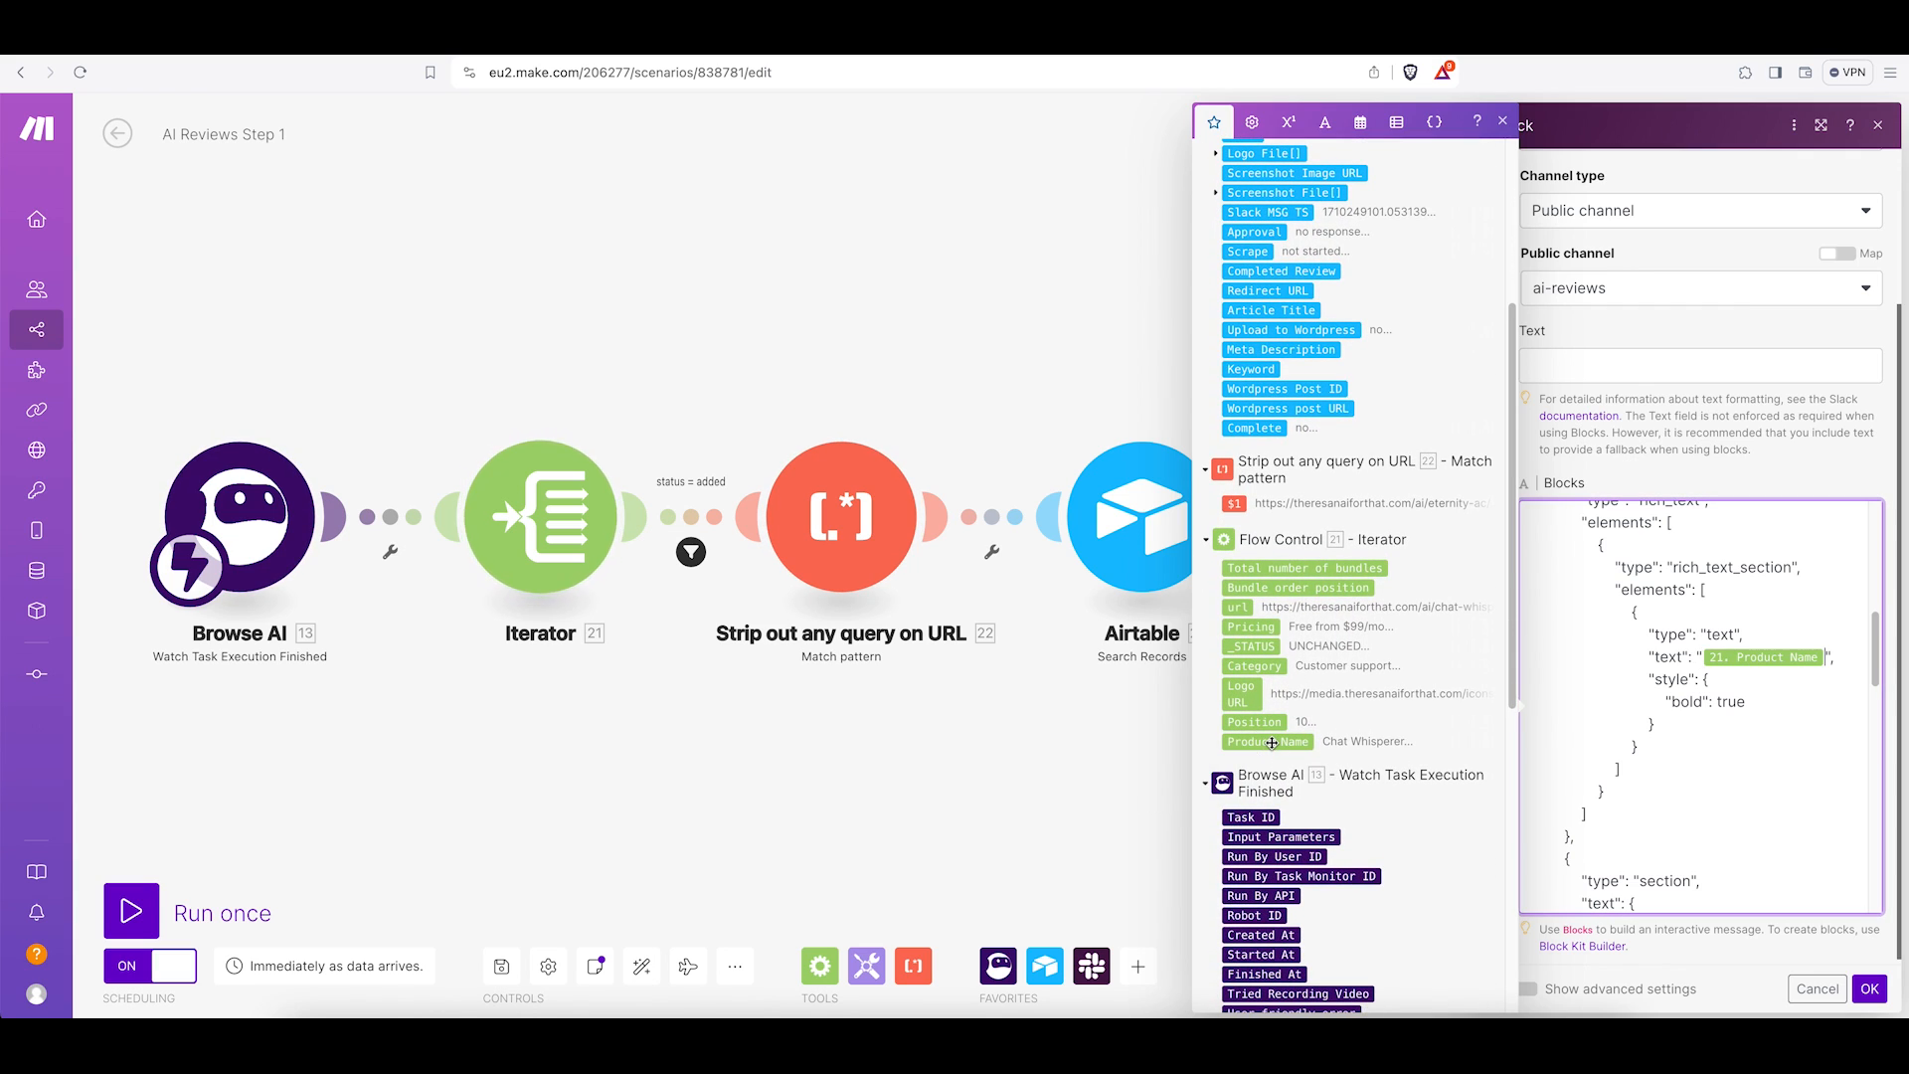
# Replace the "enter category here" placeholder after "Category:" with the Iterator's Category item.
pyautogui.scroll(-4, 1674, 751)
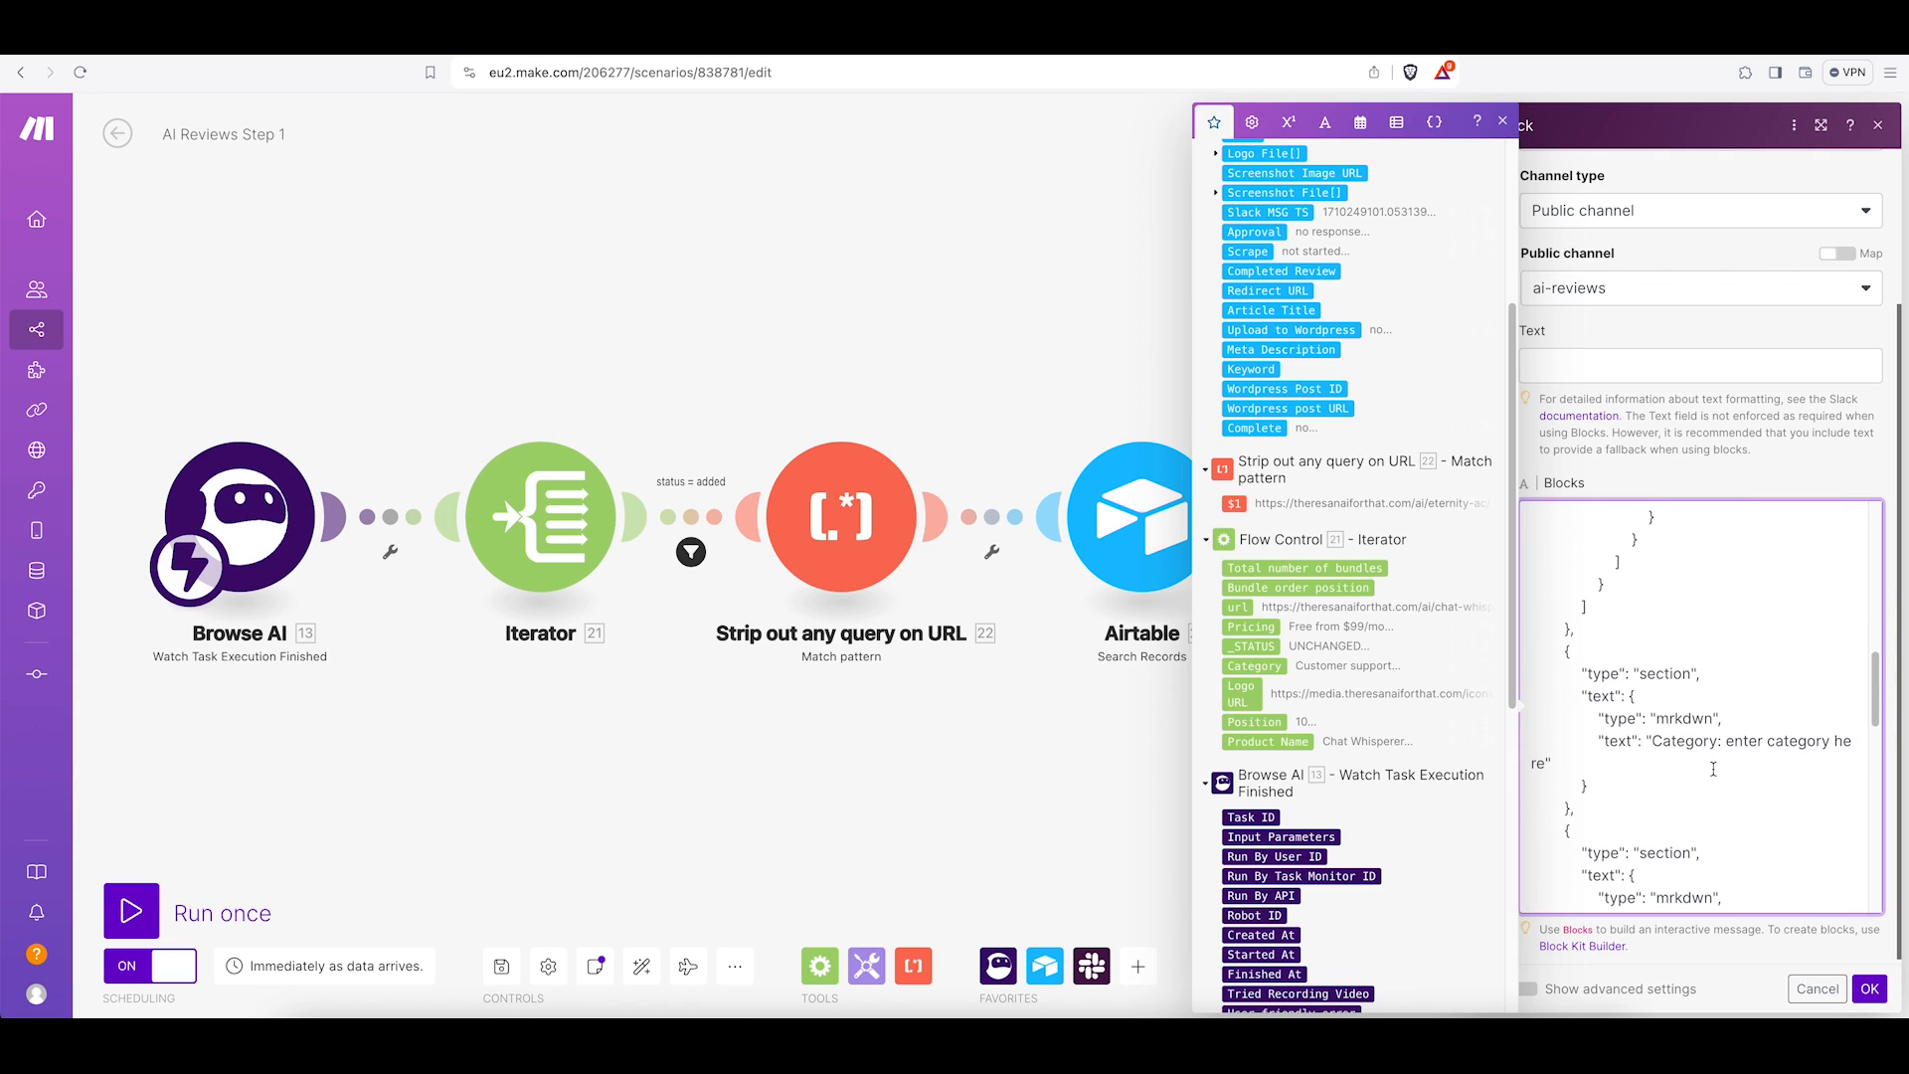
pyautogui.moveTo(1728, 733); pyautogui.dragTo(1545, 756)
pyautogui.press('BackSpace')
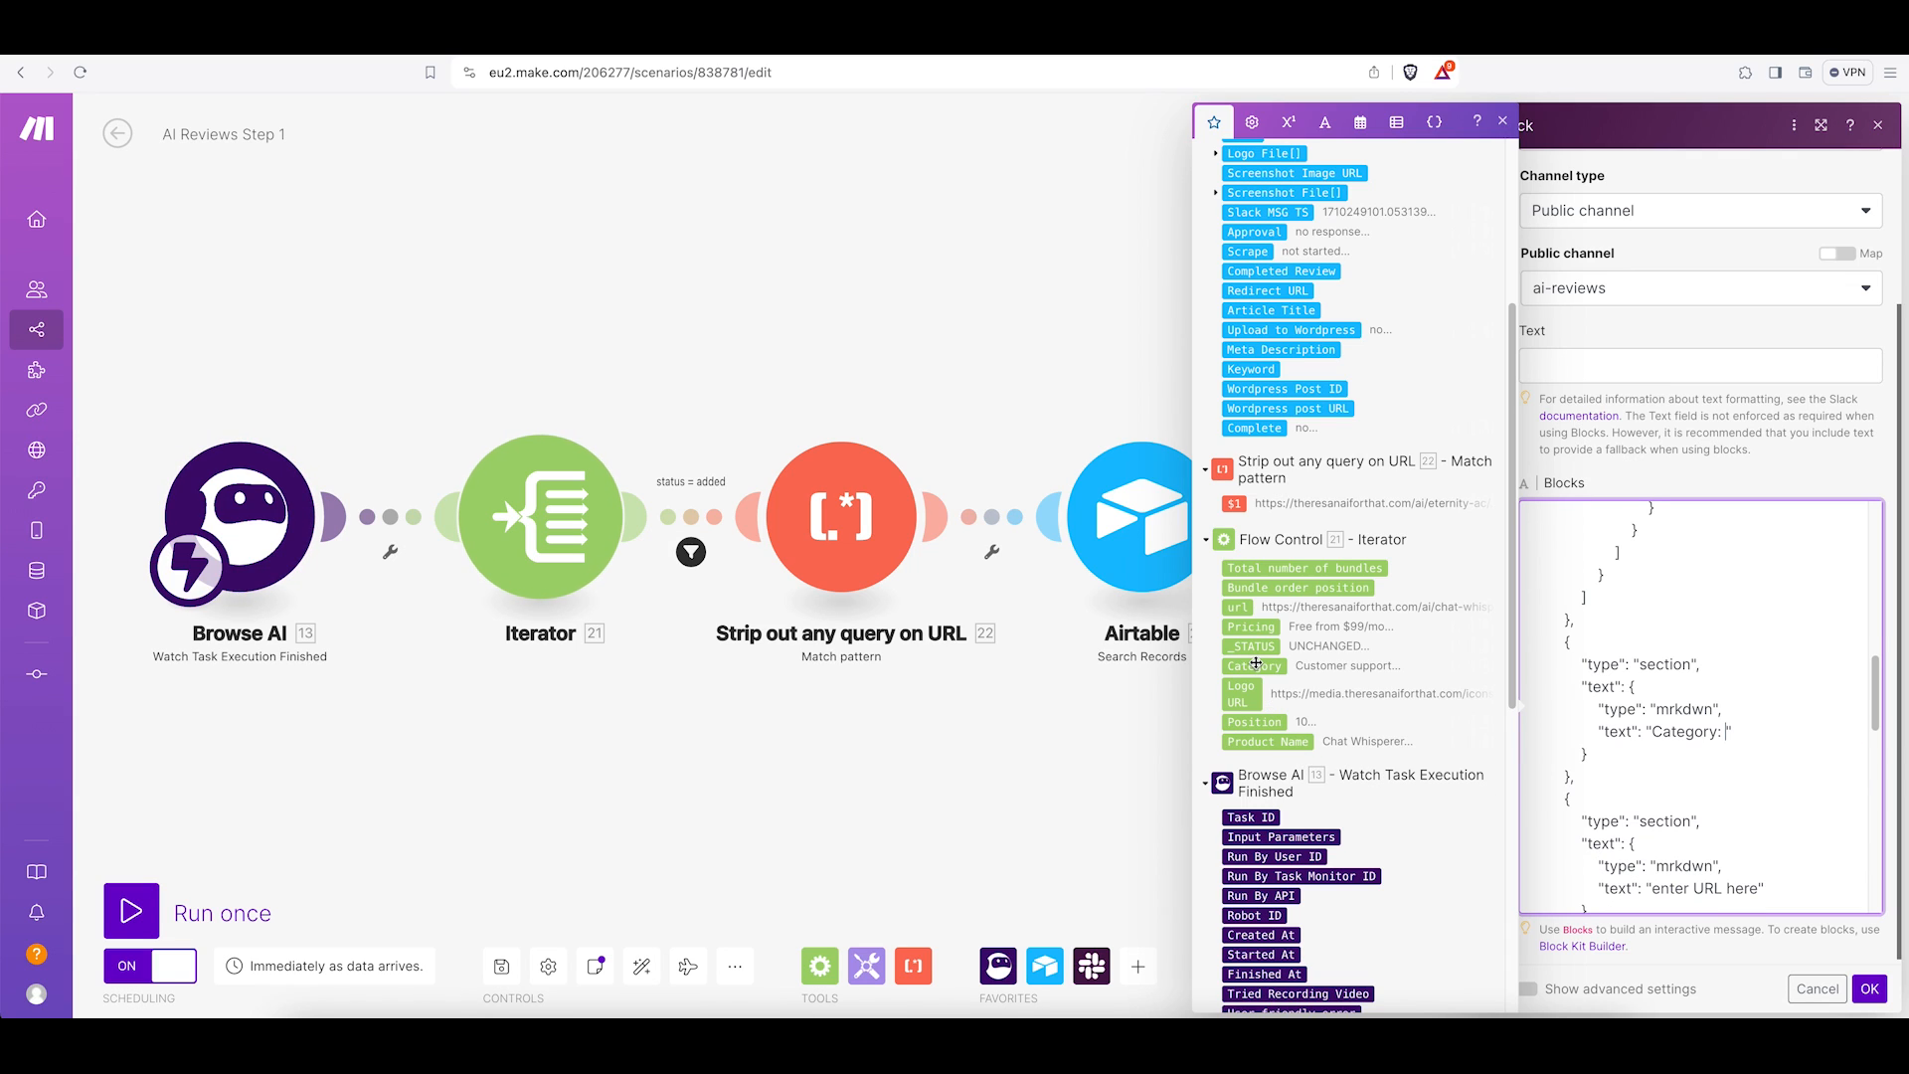
pyautogui.click(1257, 664)
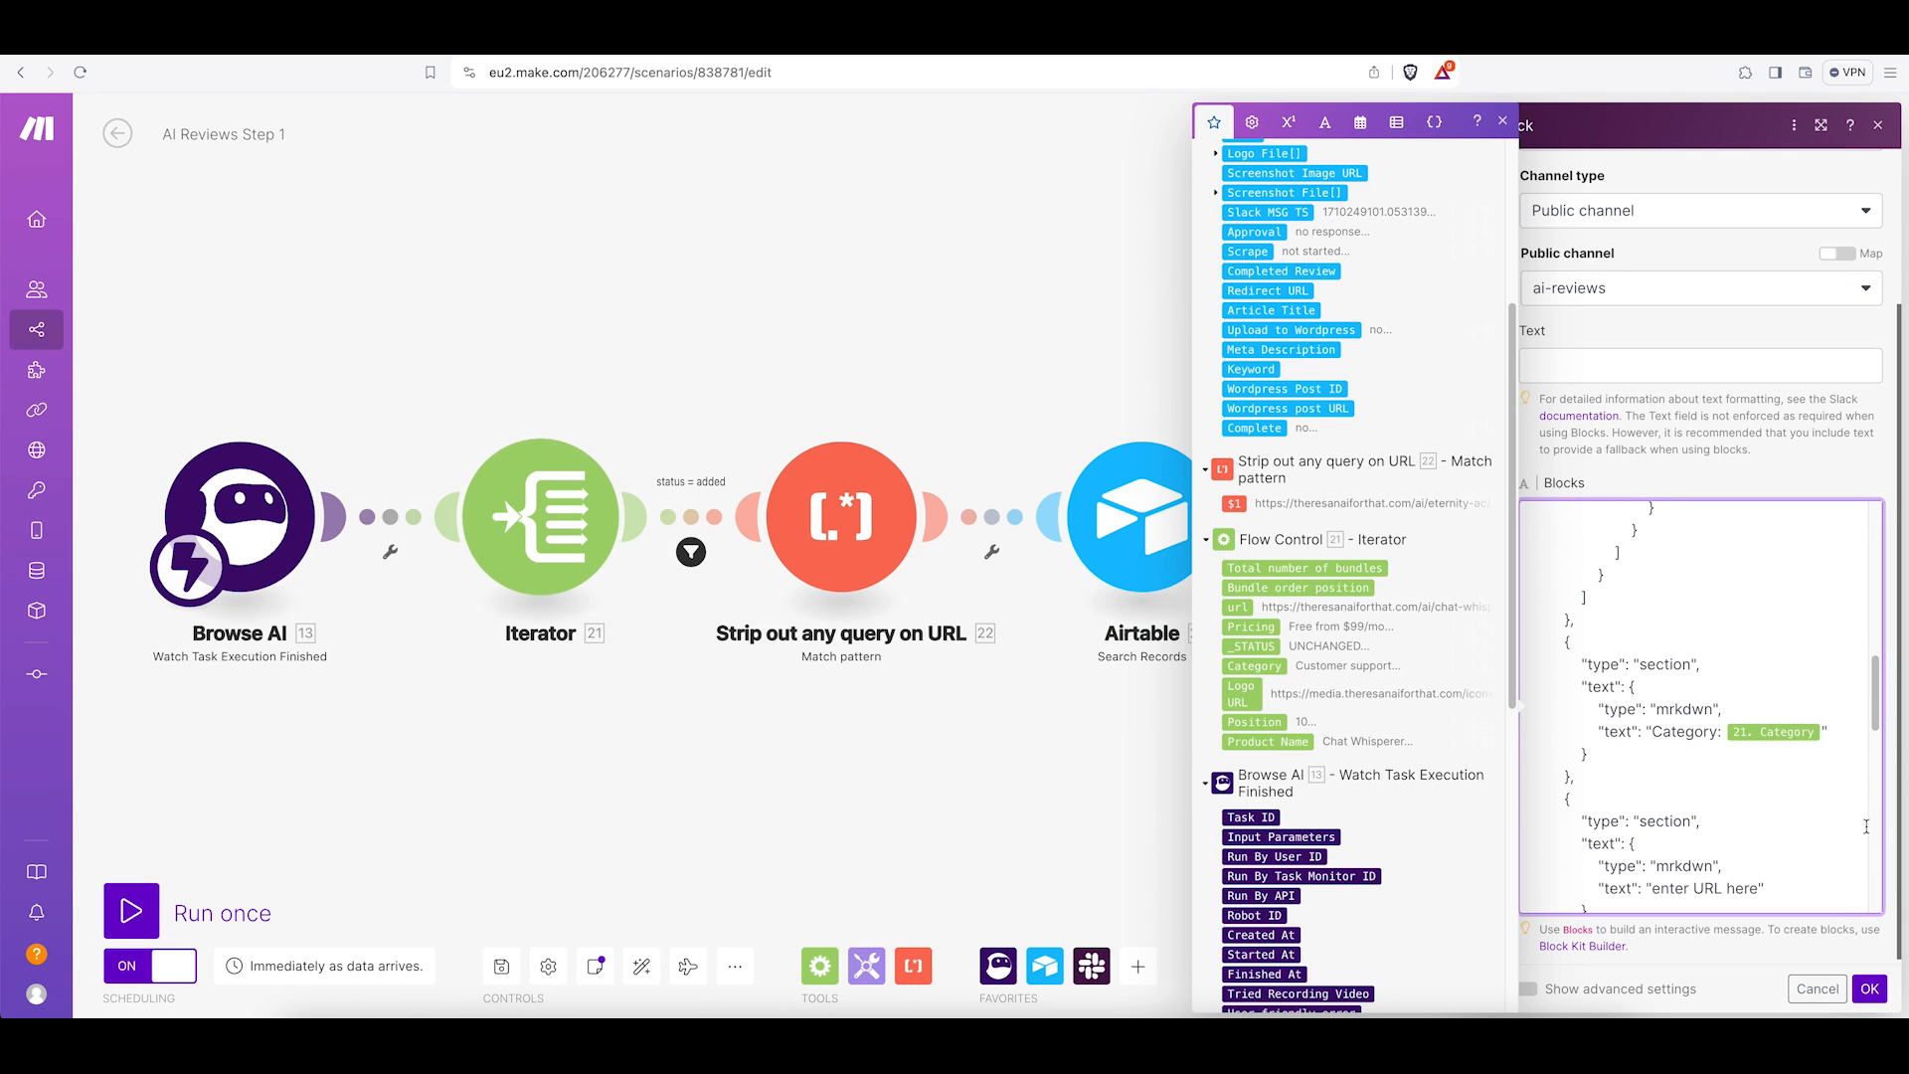
# Replace the "enter URL here" placeholder with the Iterator's url item and confirm the Slack module.
pyautogui.scroll(-2, 1745, 825)
pyautogui.scroll(-1, 1740, 825)
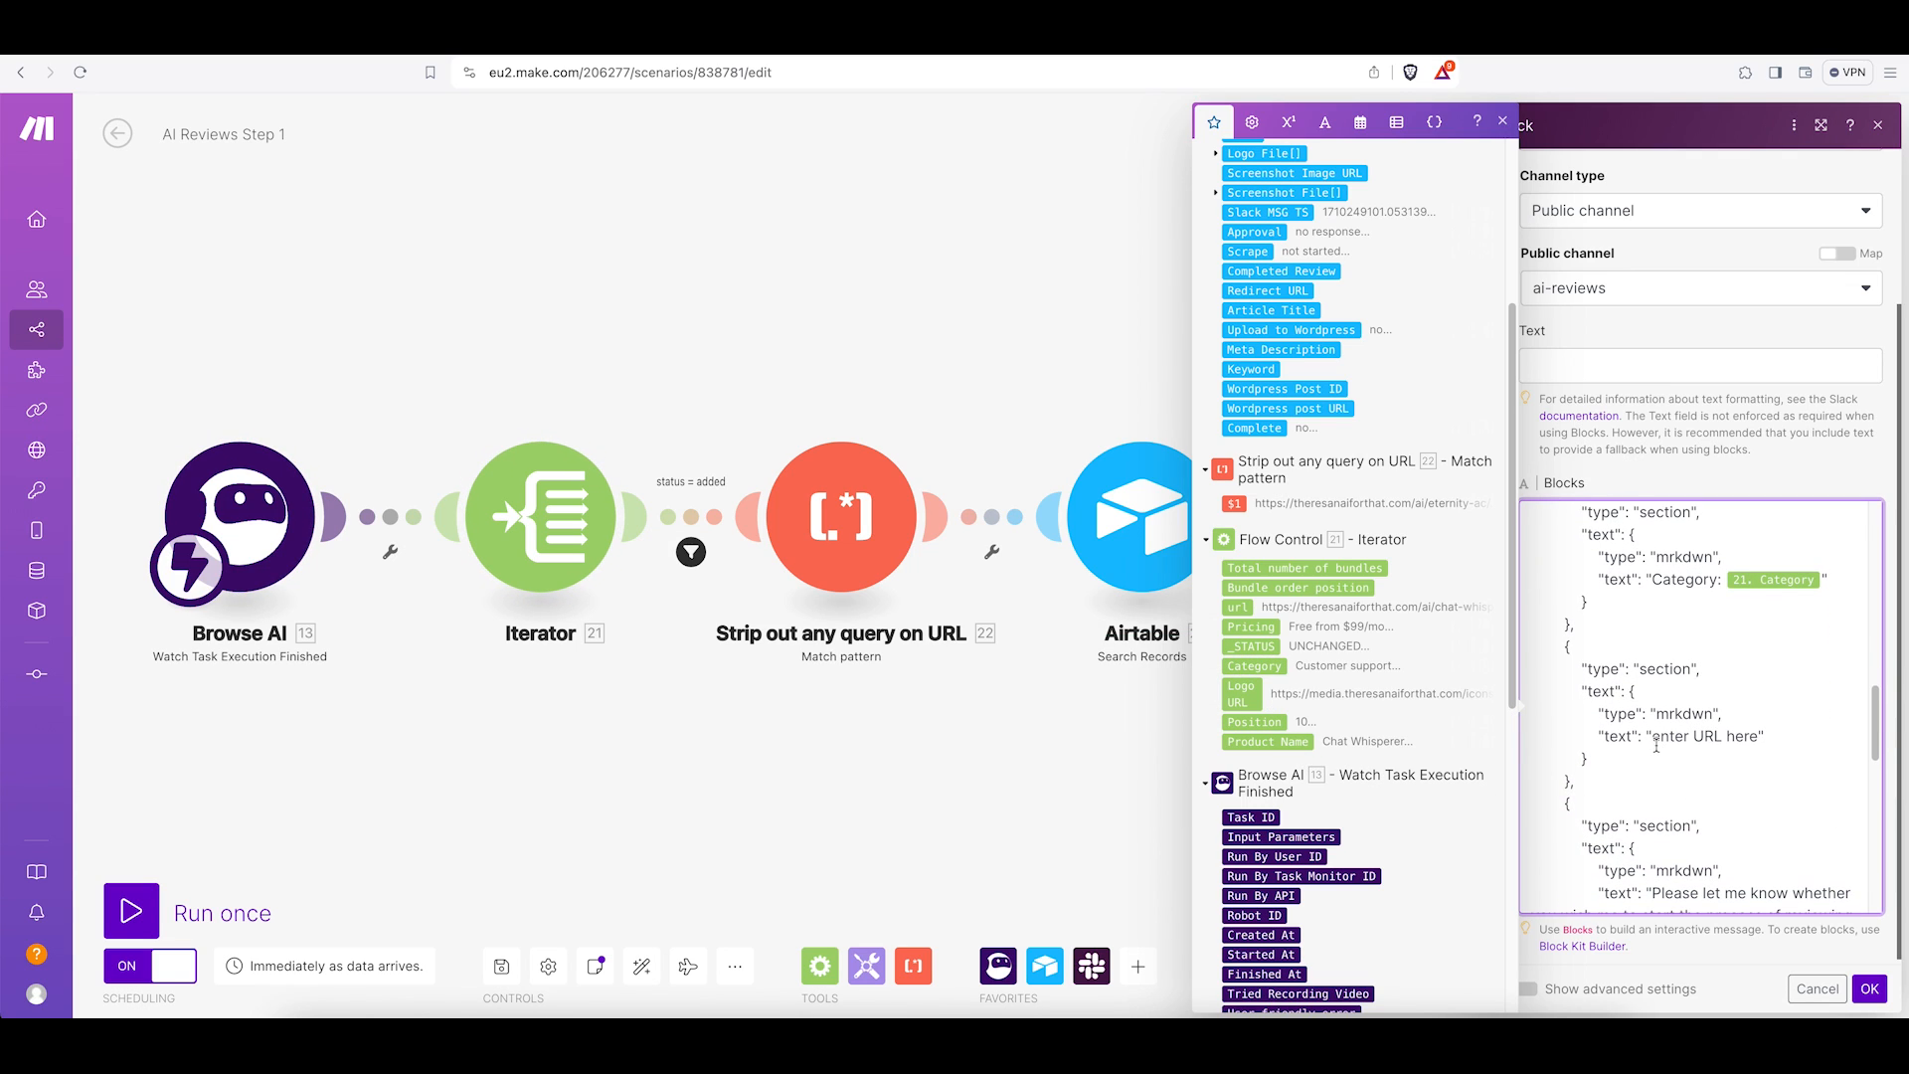
pyautogui.moveTo(1653, 738); pyautogui.dragTo(1758, 737)
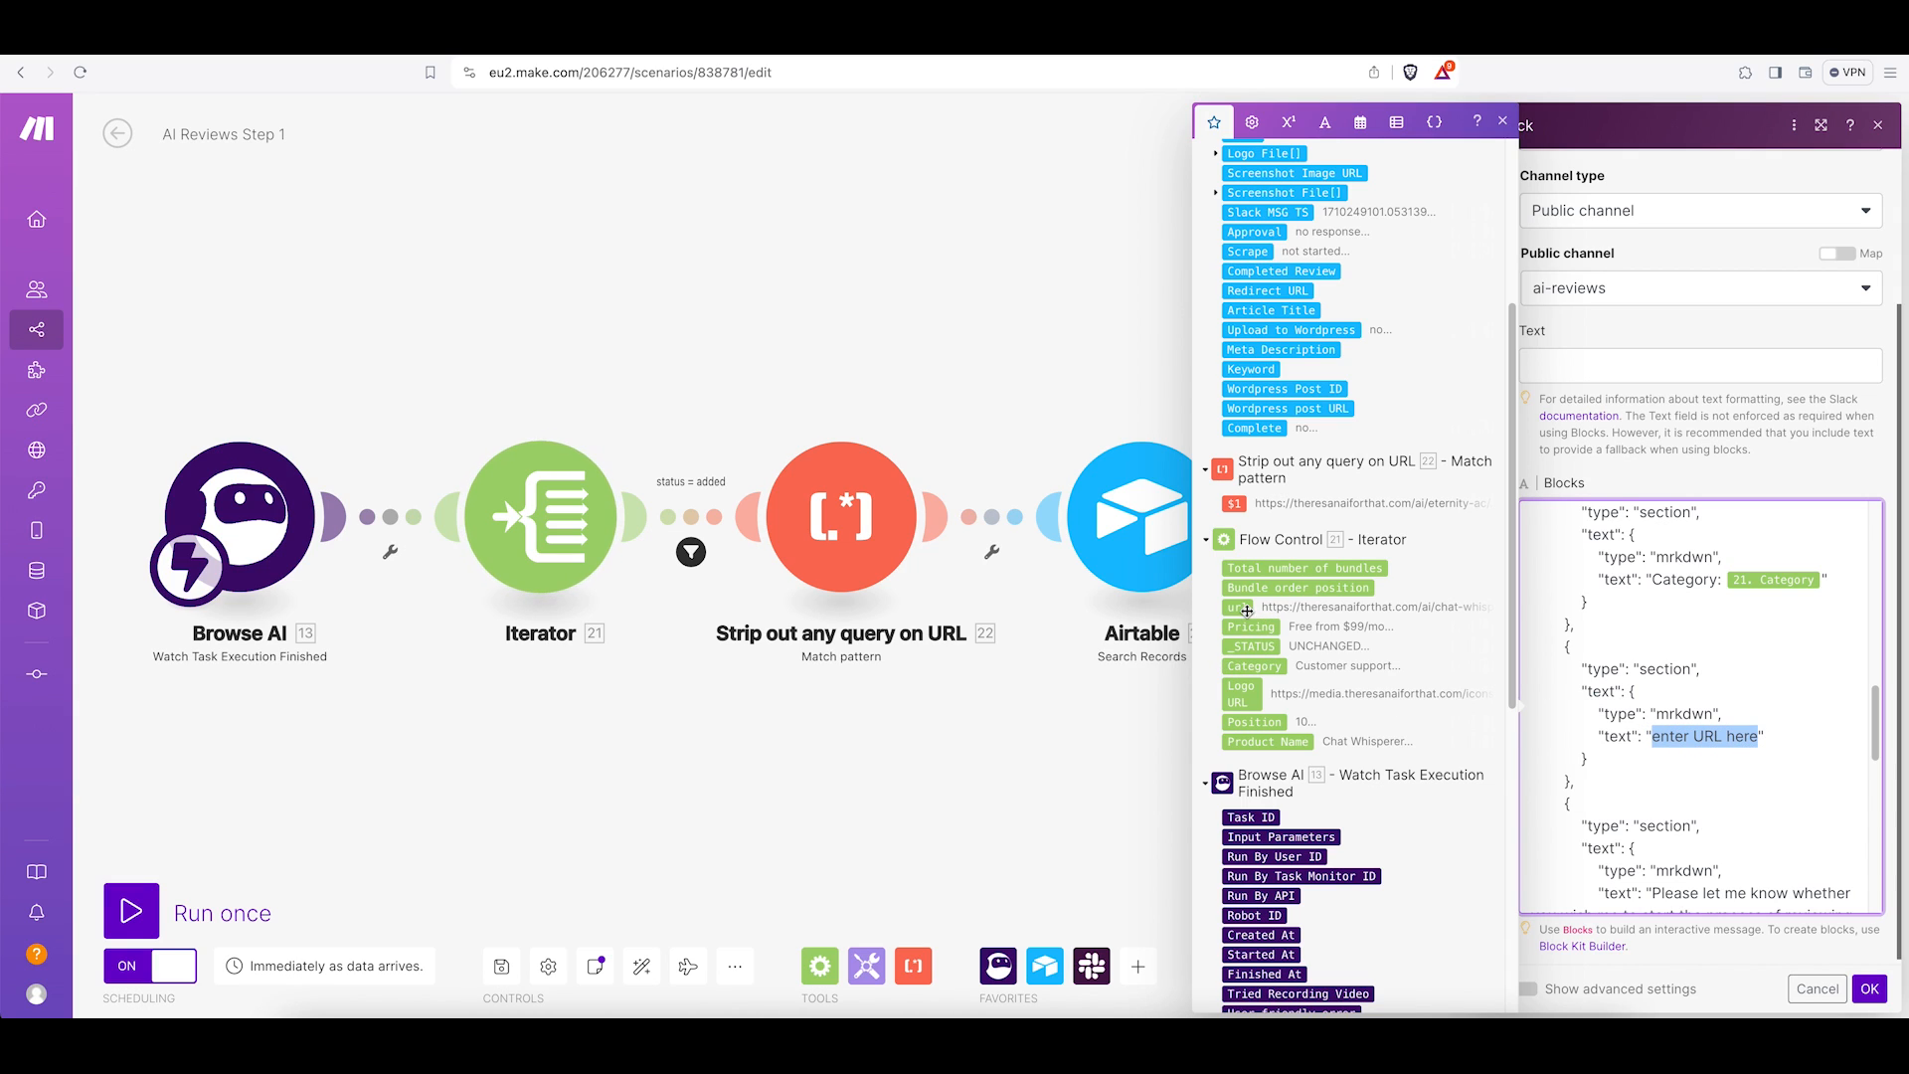
pyautogui.press('BackSpace')
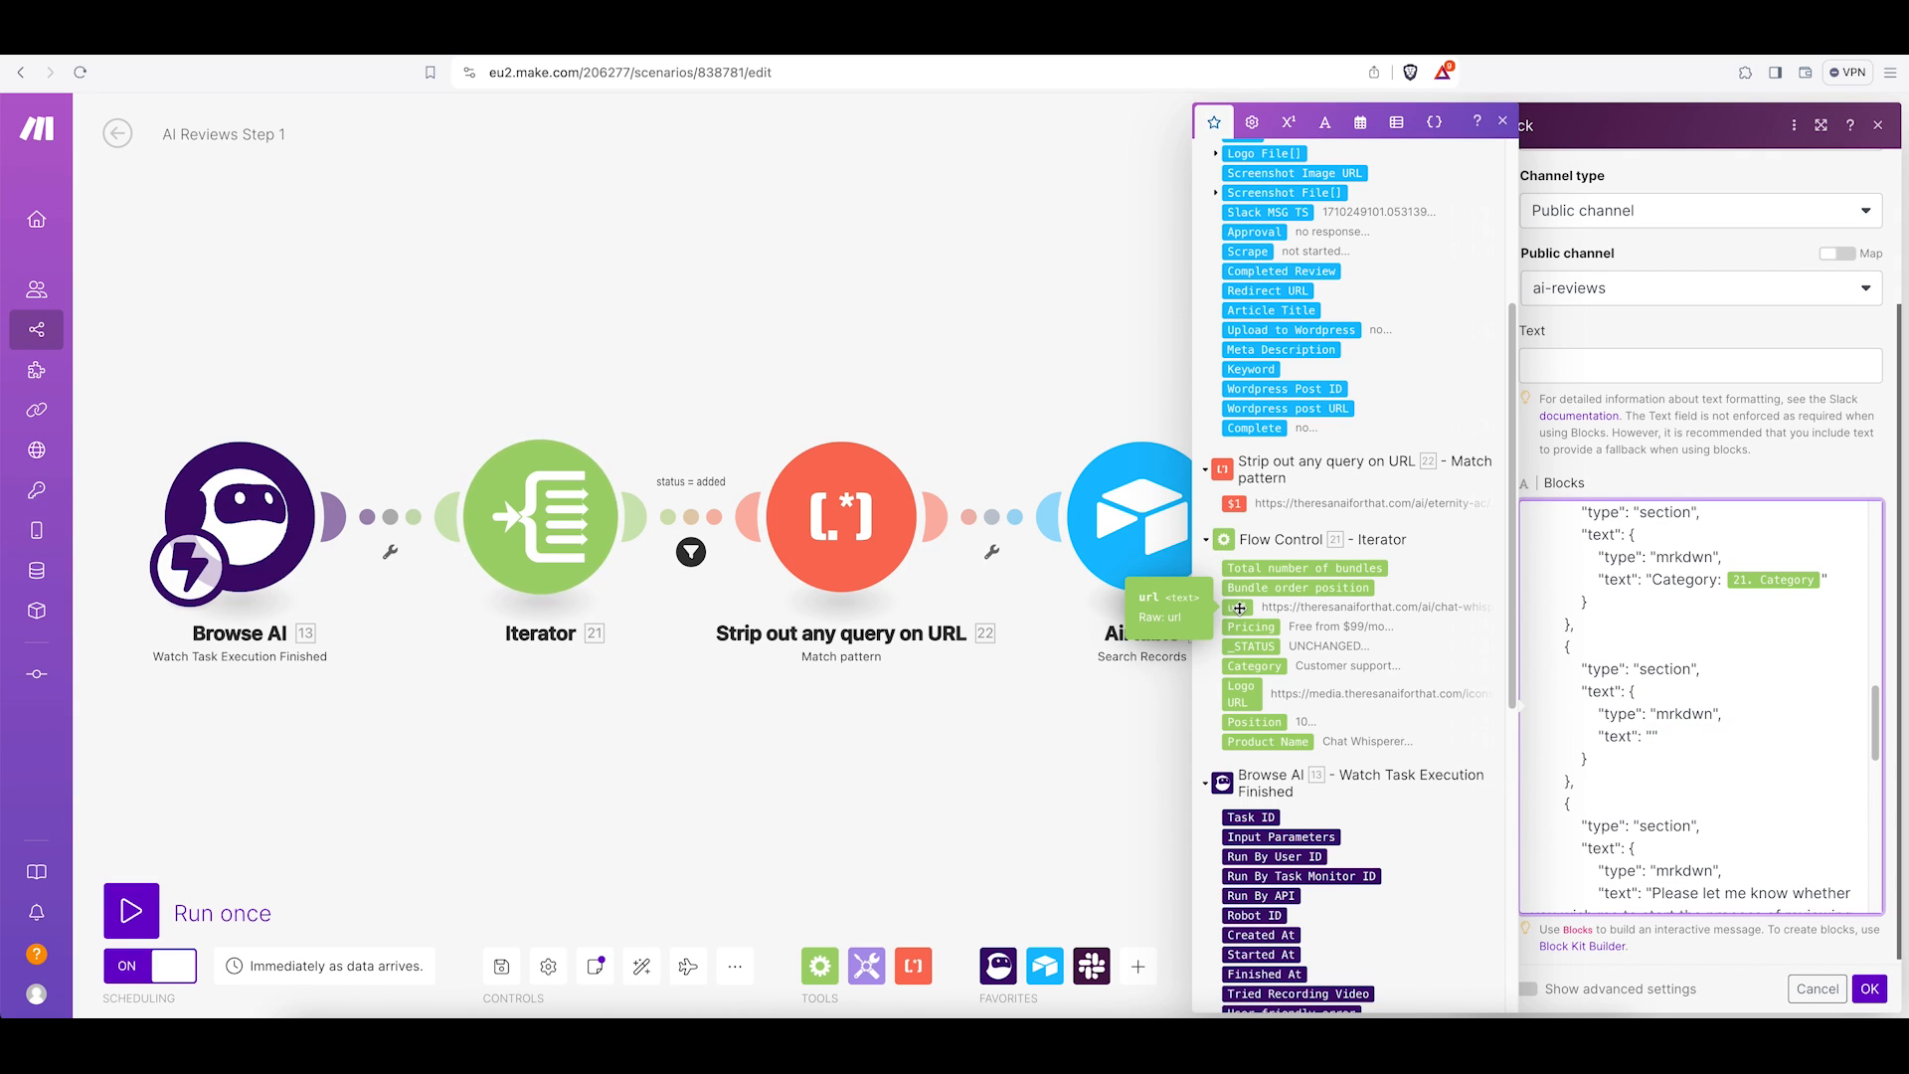
pyautogui.click(1240, 609)
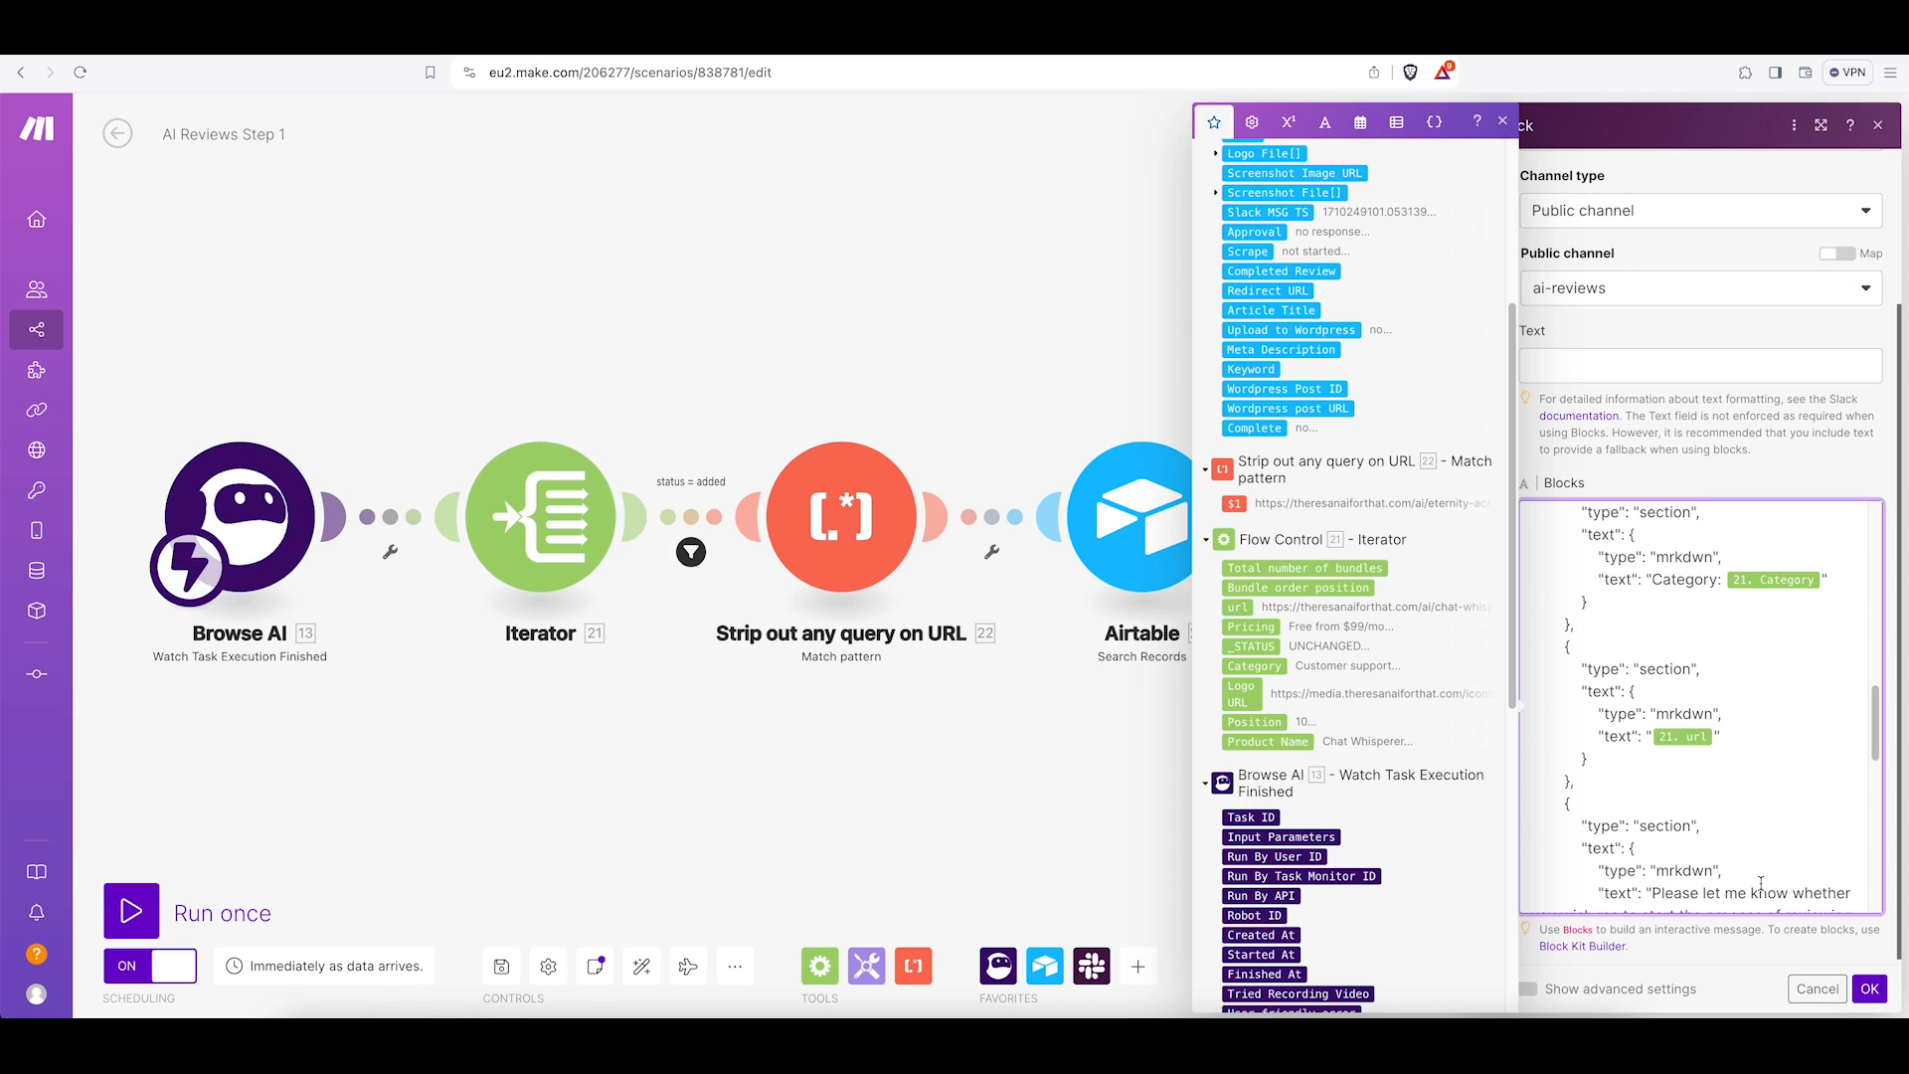
pyautogui.click(1870, 990)
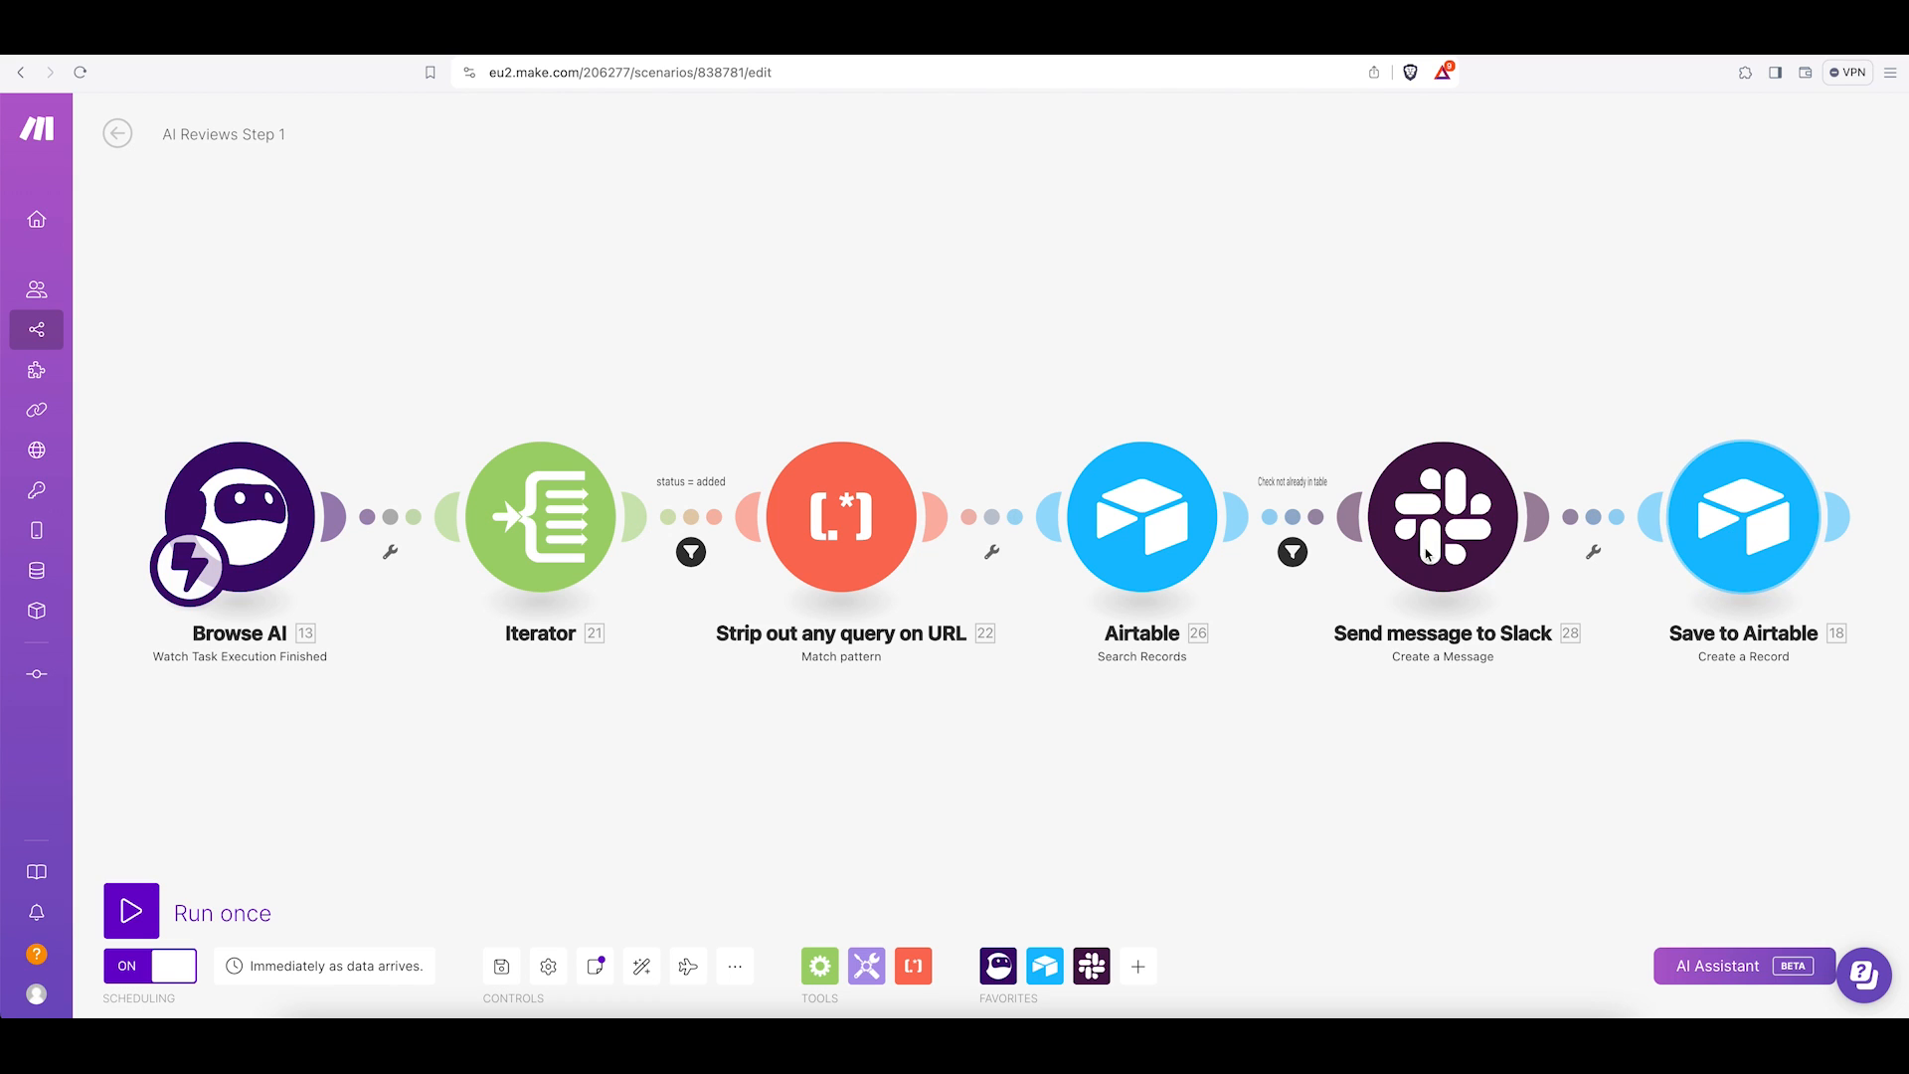
# Check the Save to Airtable module's record field mappings, close it, and save the scenario.
pyautogui.click(1745, 519)
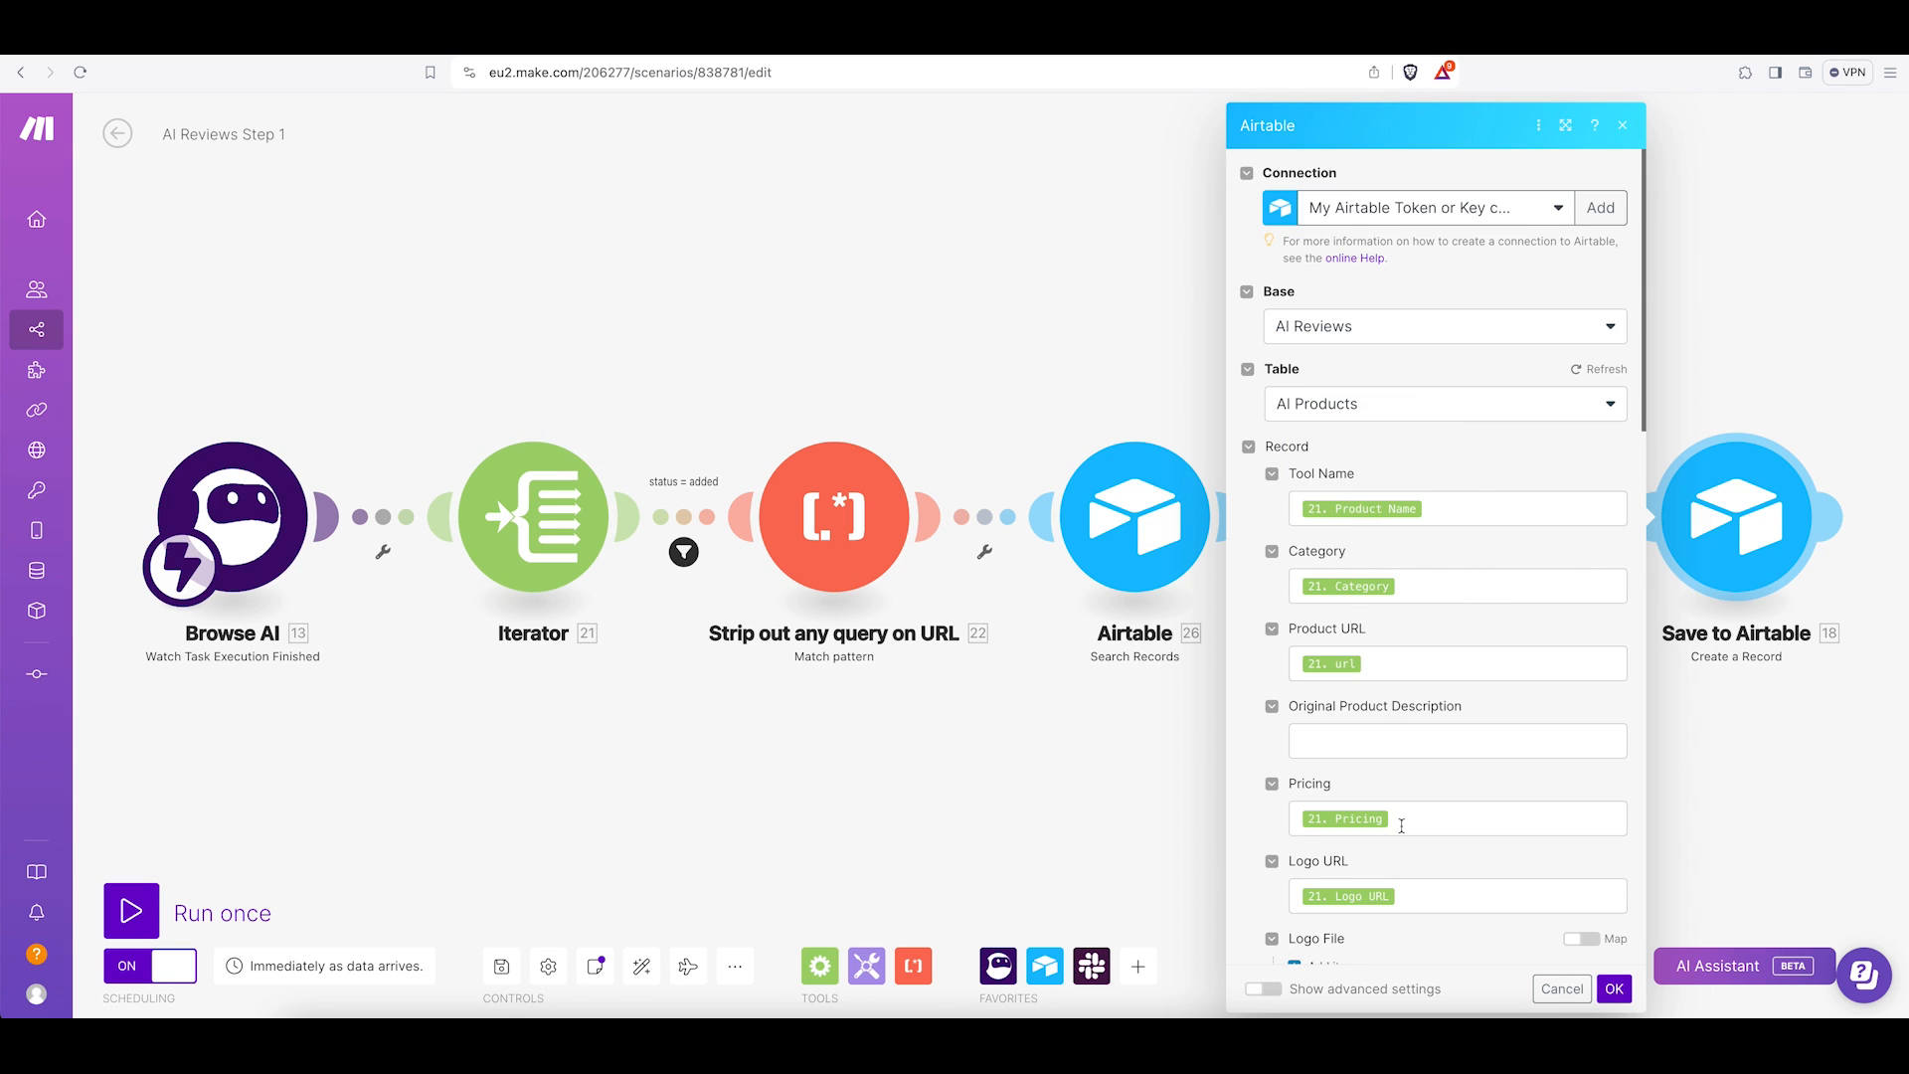
pyautogui.scroll(-5, 1398, 820)
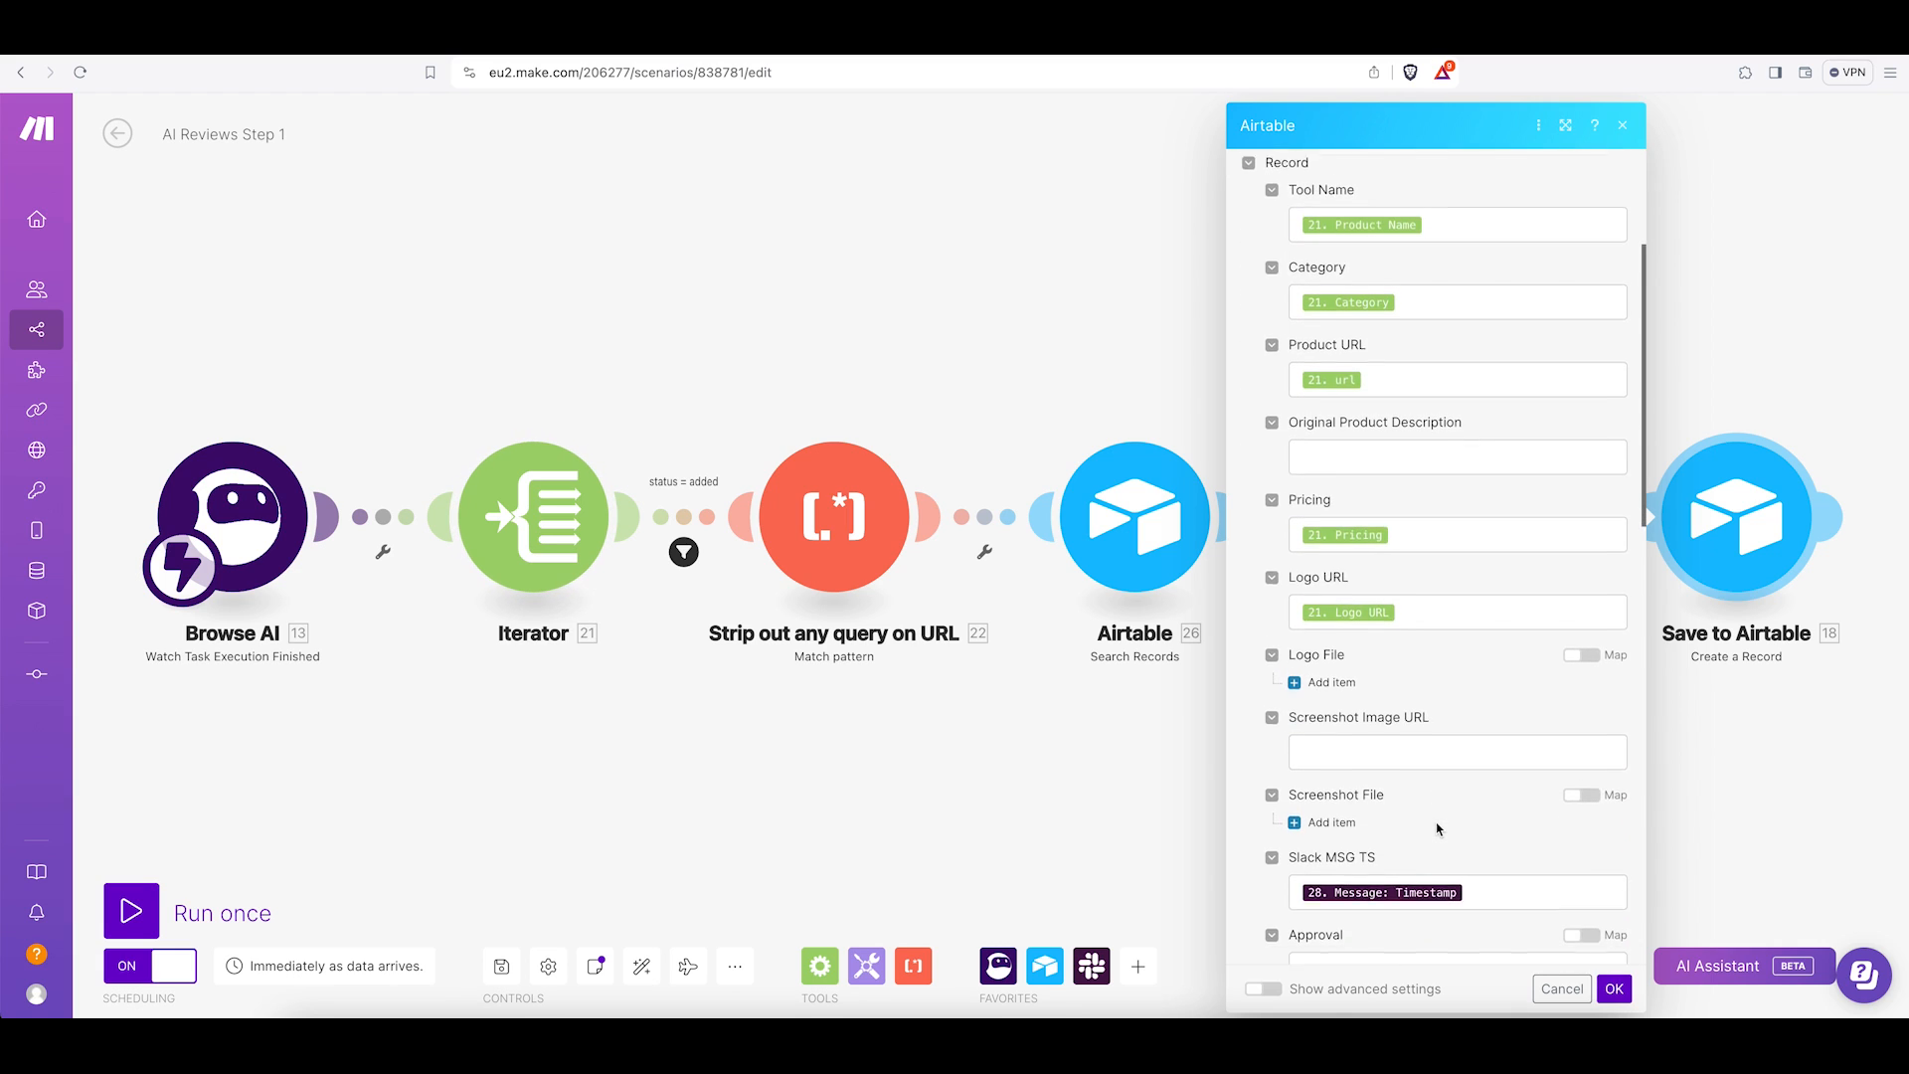
pyautogui.scroll(-1, 1438, 823)
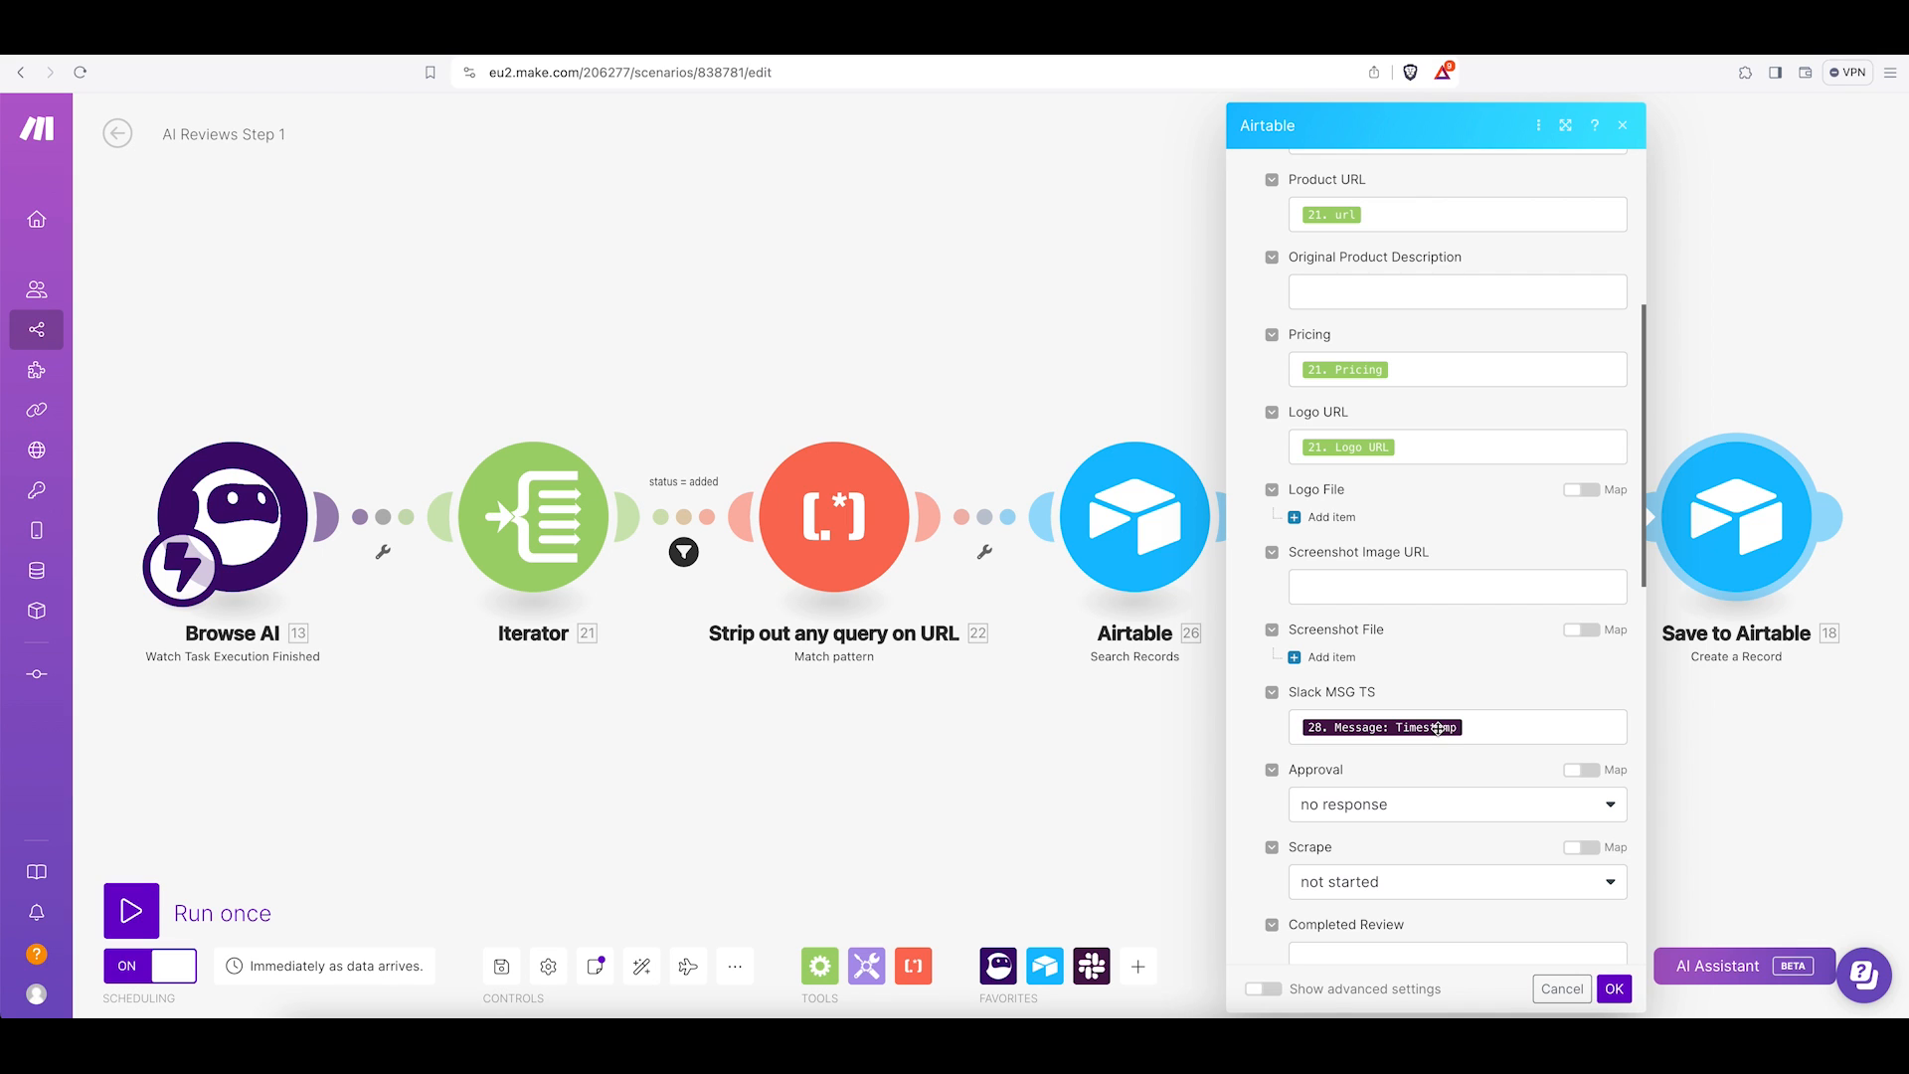
pyautogui.scroll(-3, 1480, 720)
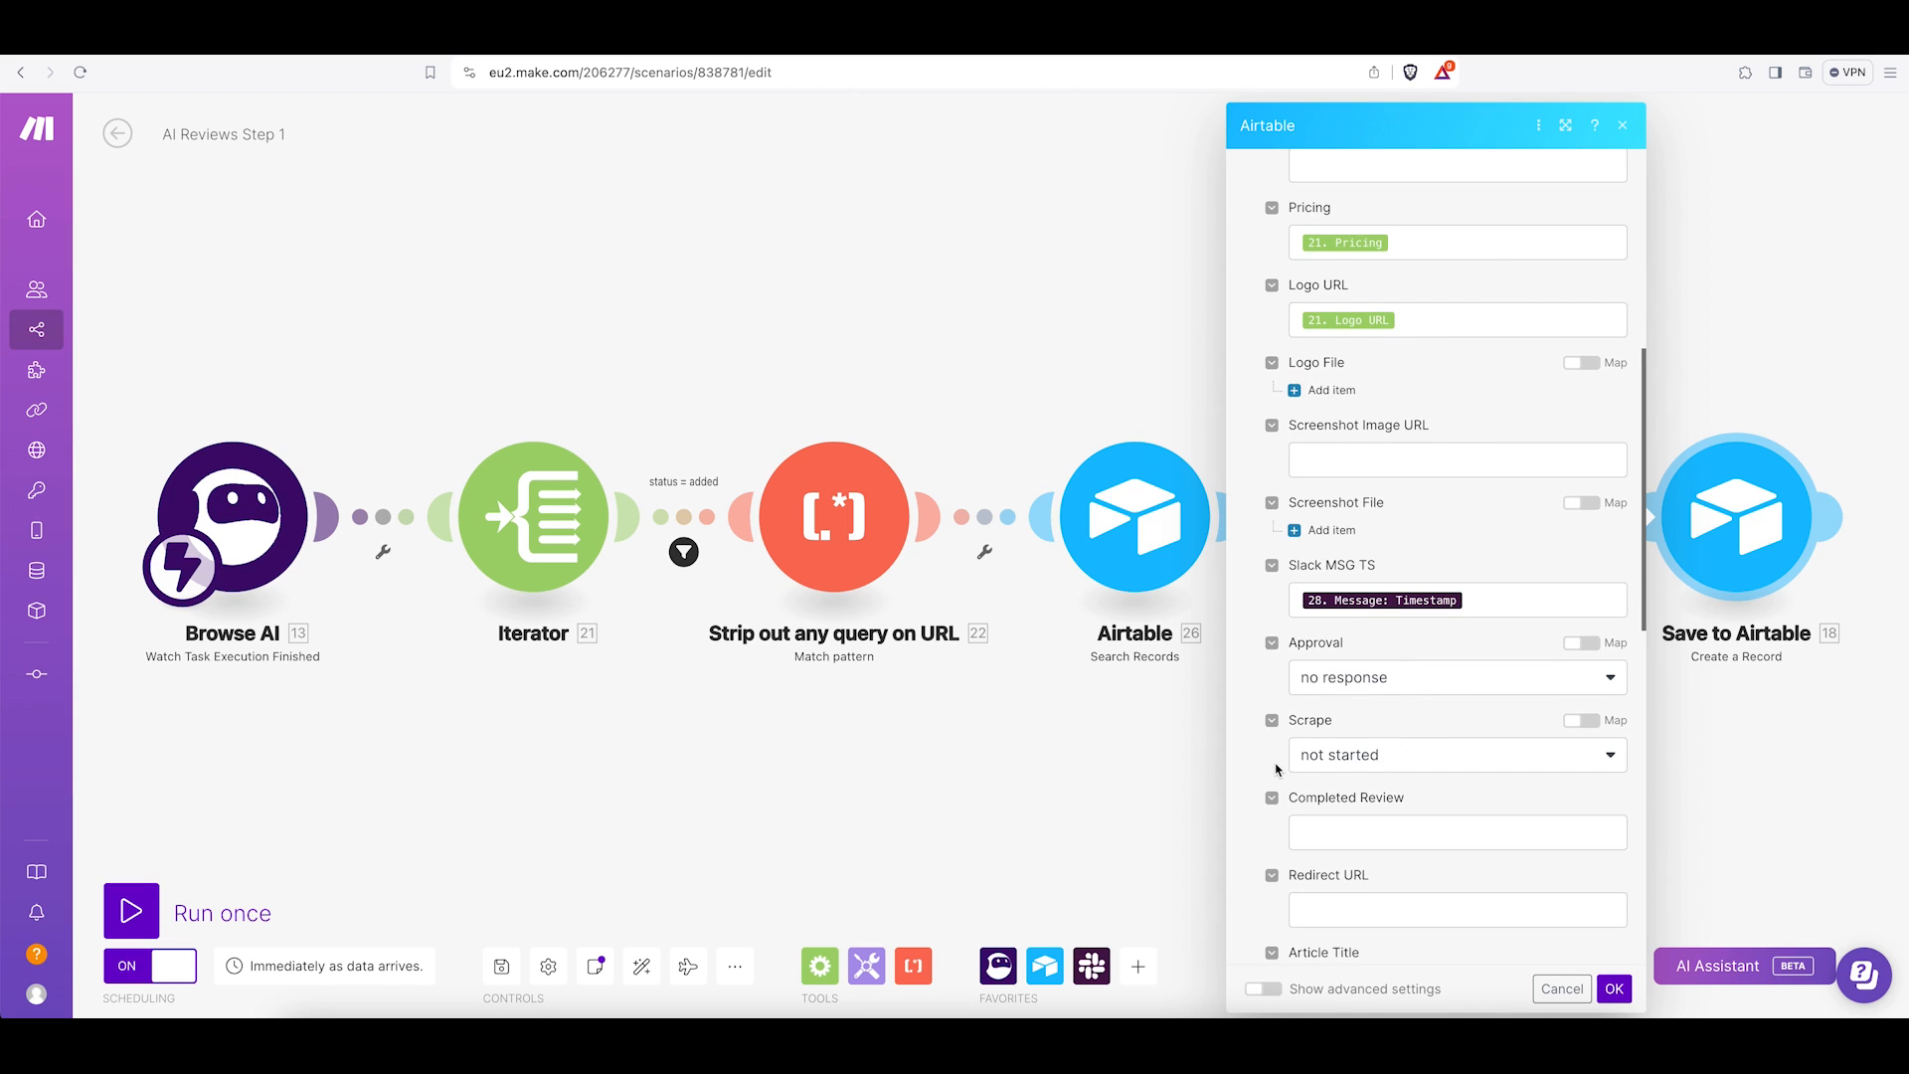
pyautogui.scroll(-2, 1296, 747)
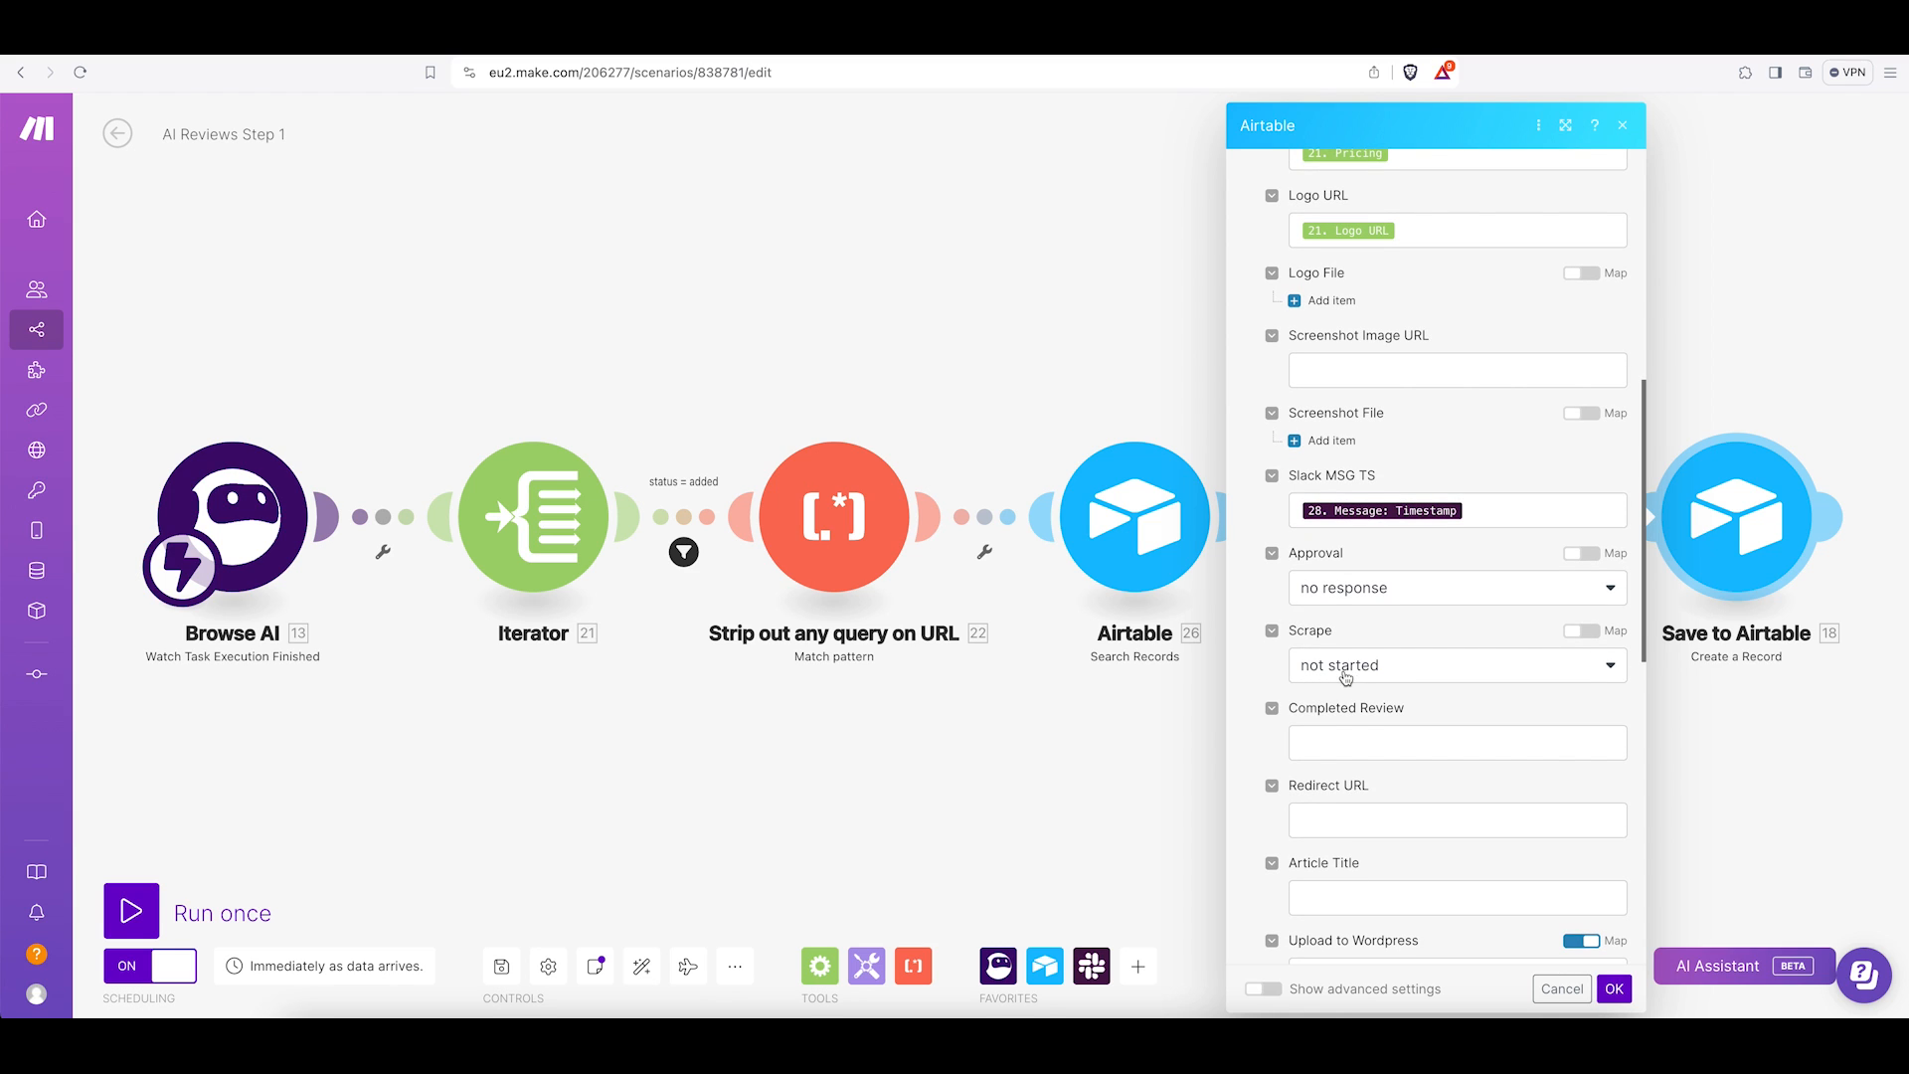
pyautogui.scroll(-15, 1377, 775)
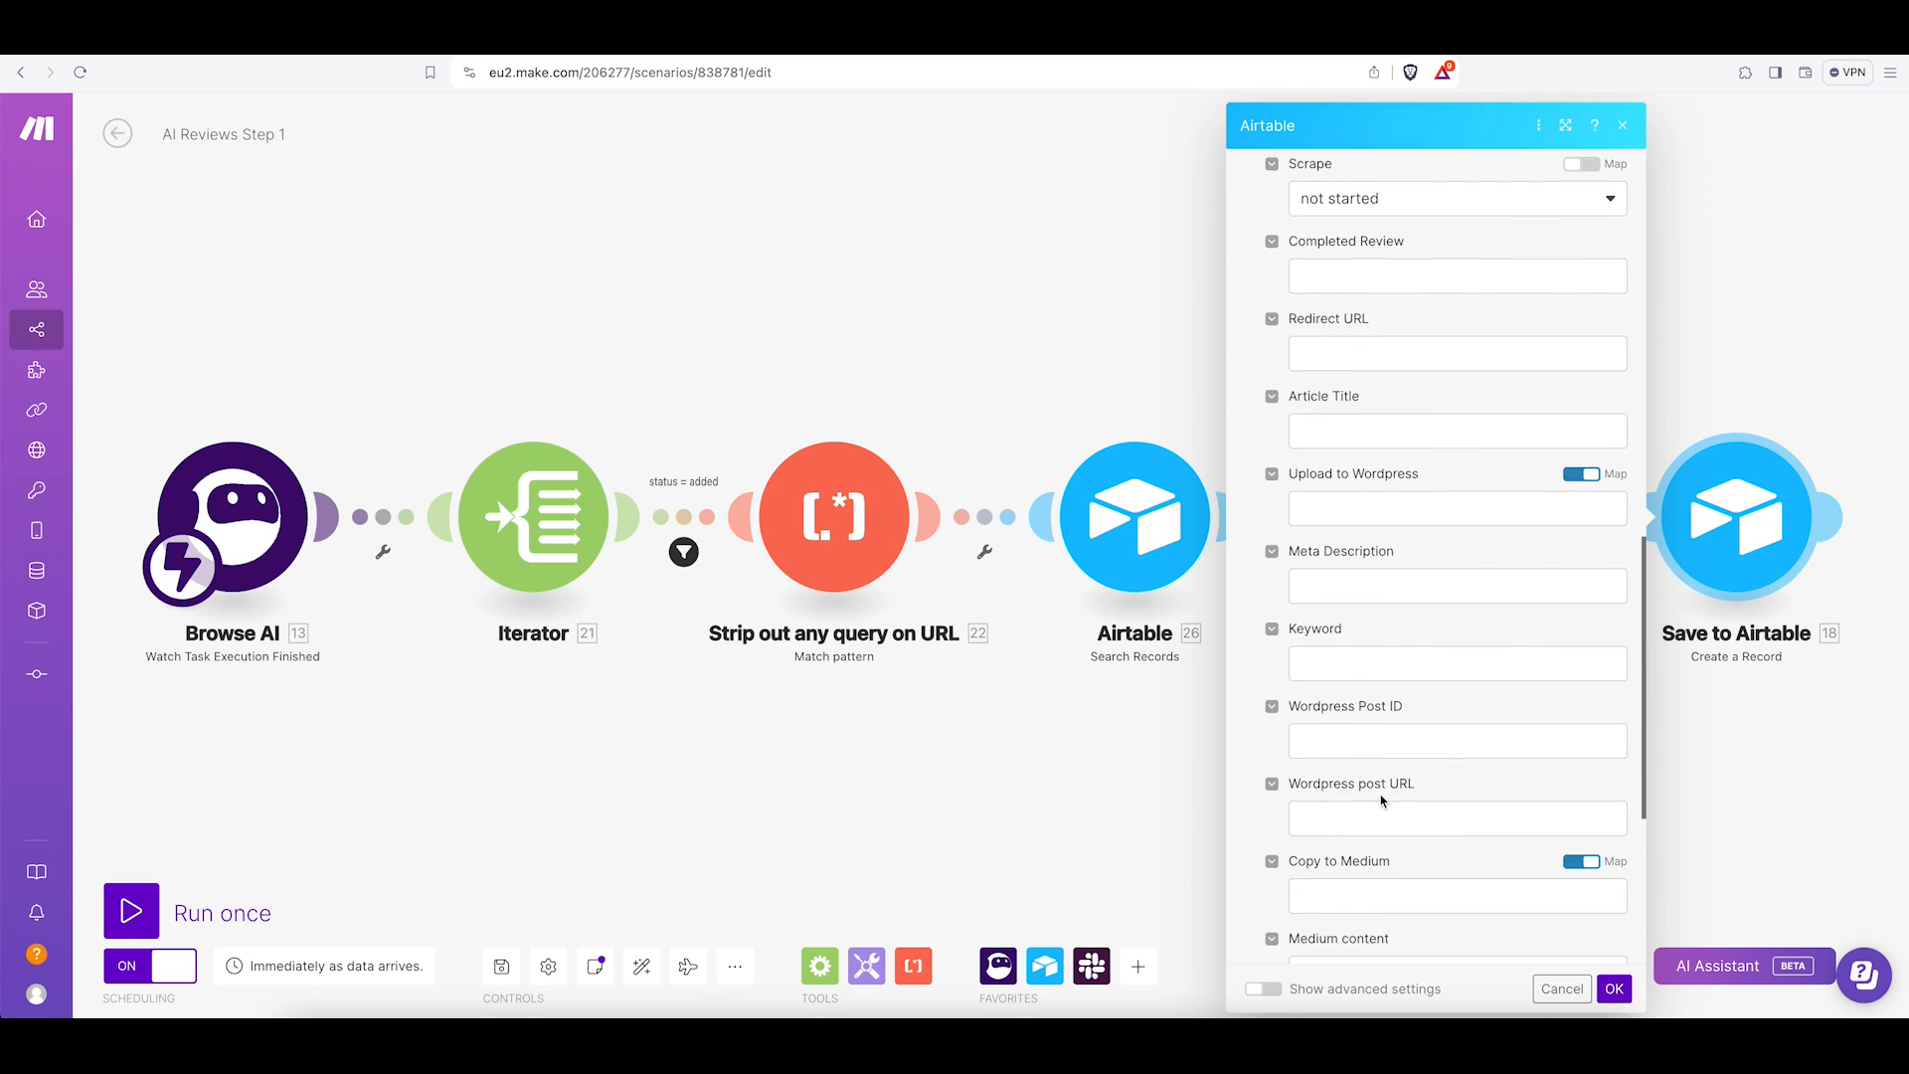
pyautogui.scroll(-1, 1383, 801)
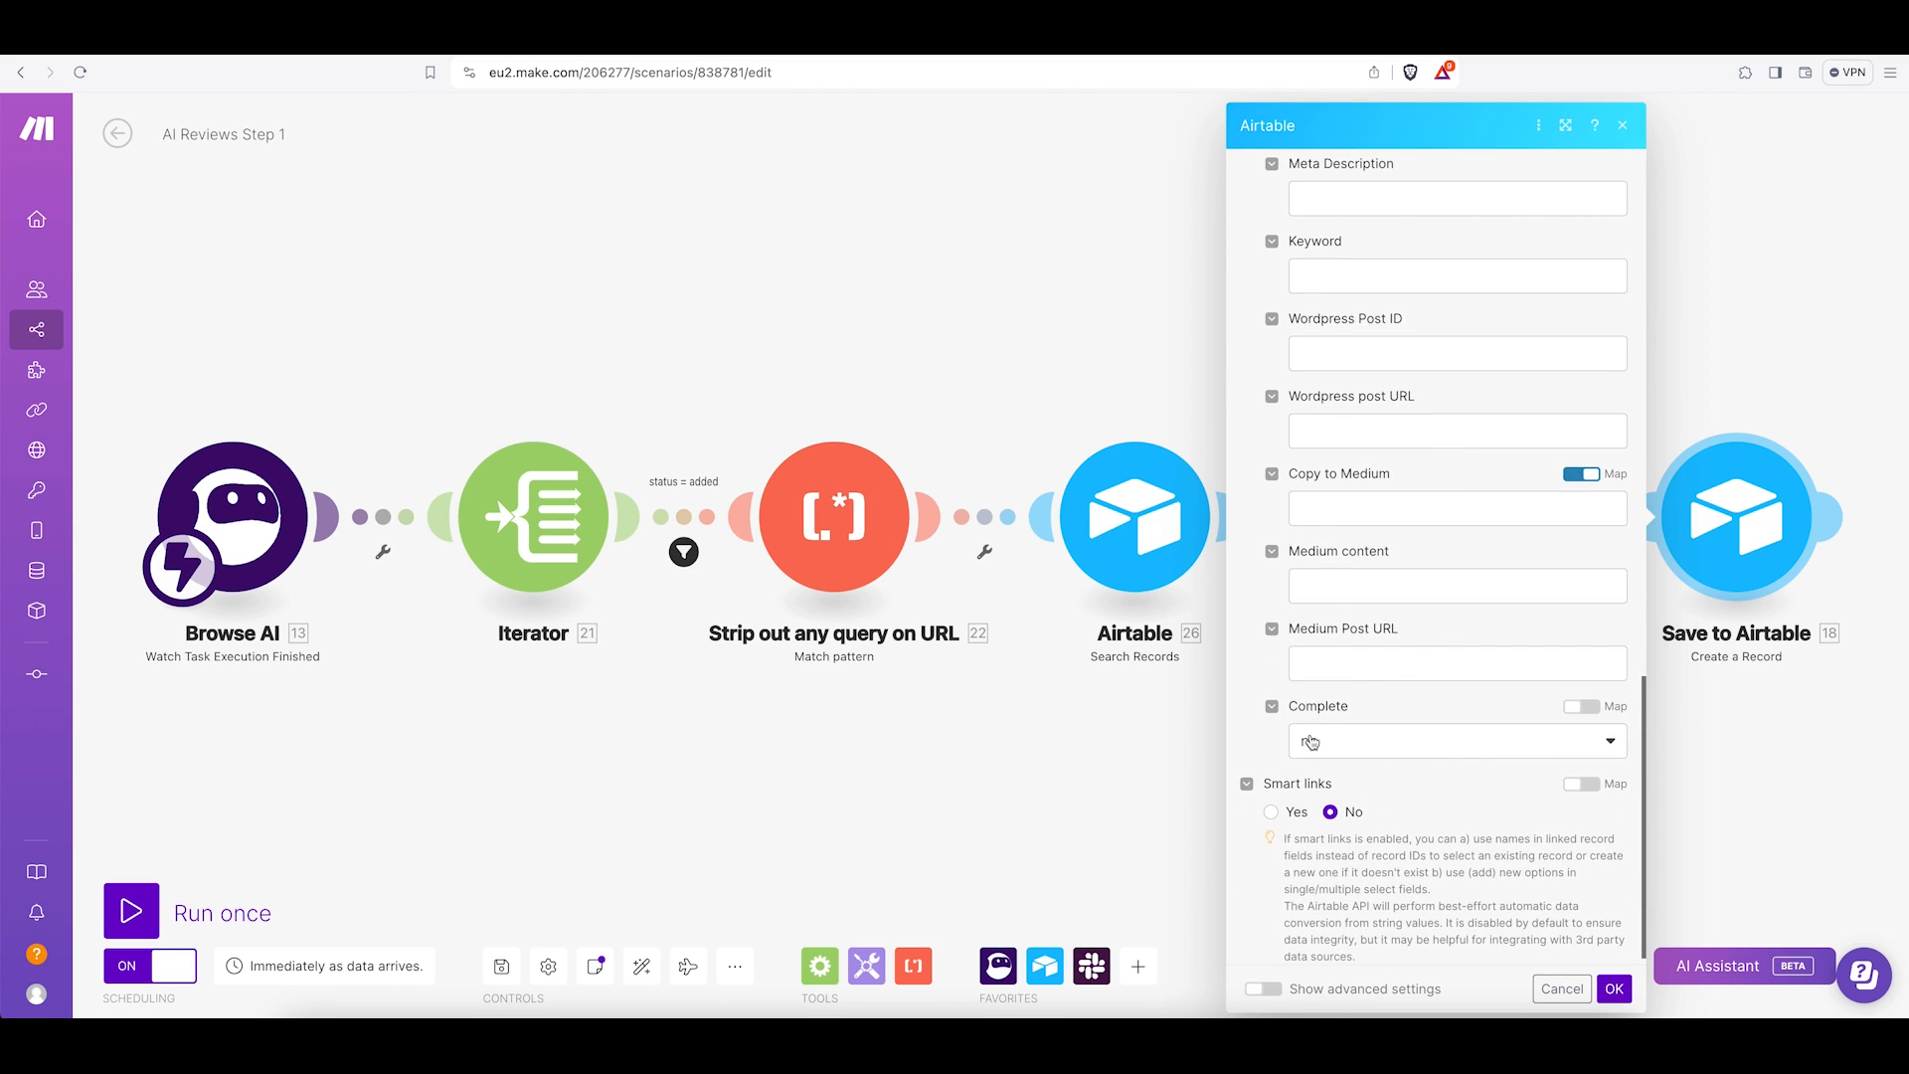
pyautogui.scroll(-1, 1416, 801)
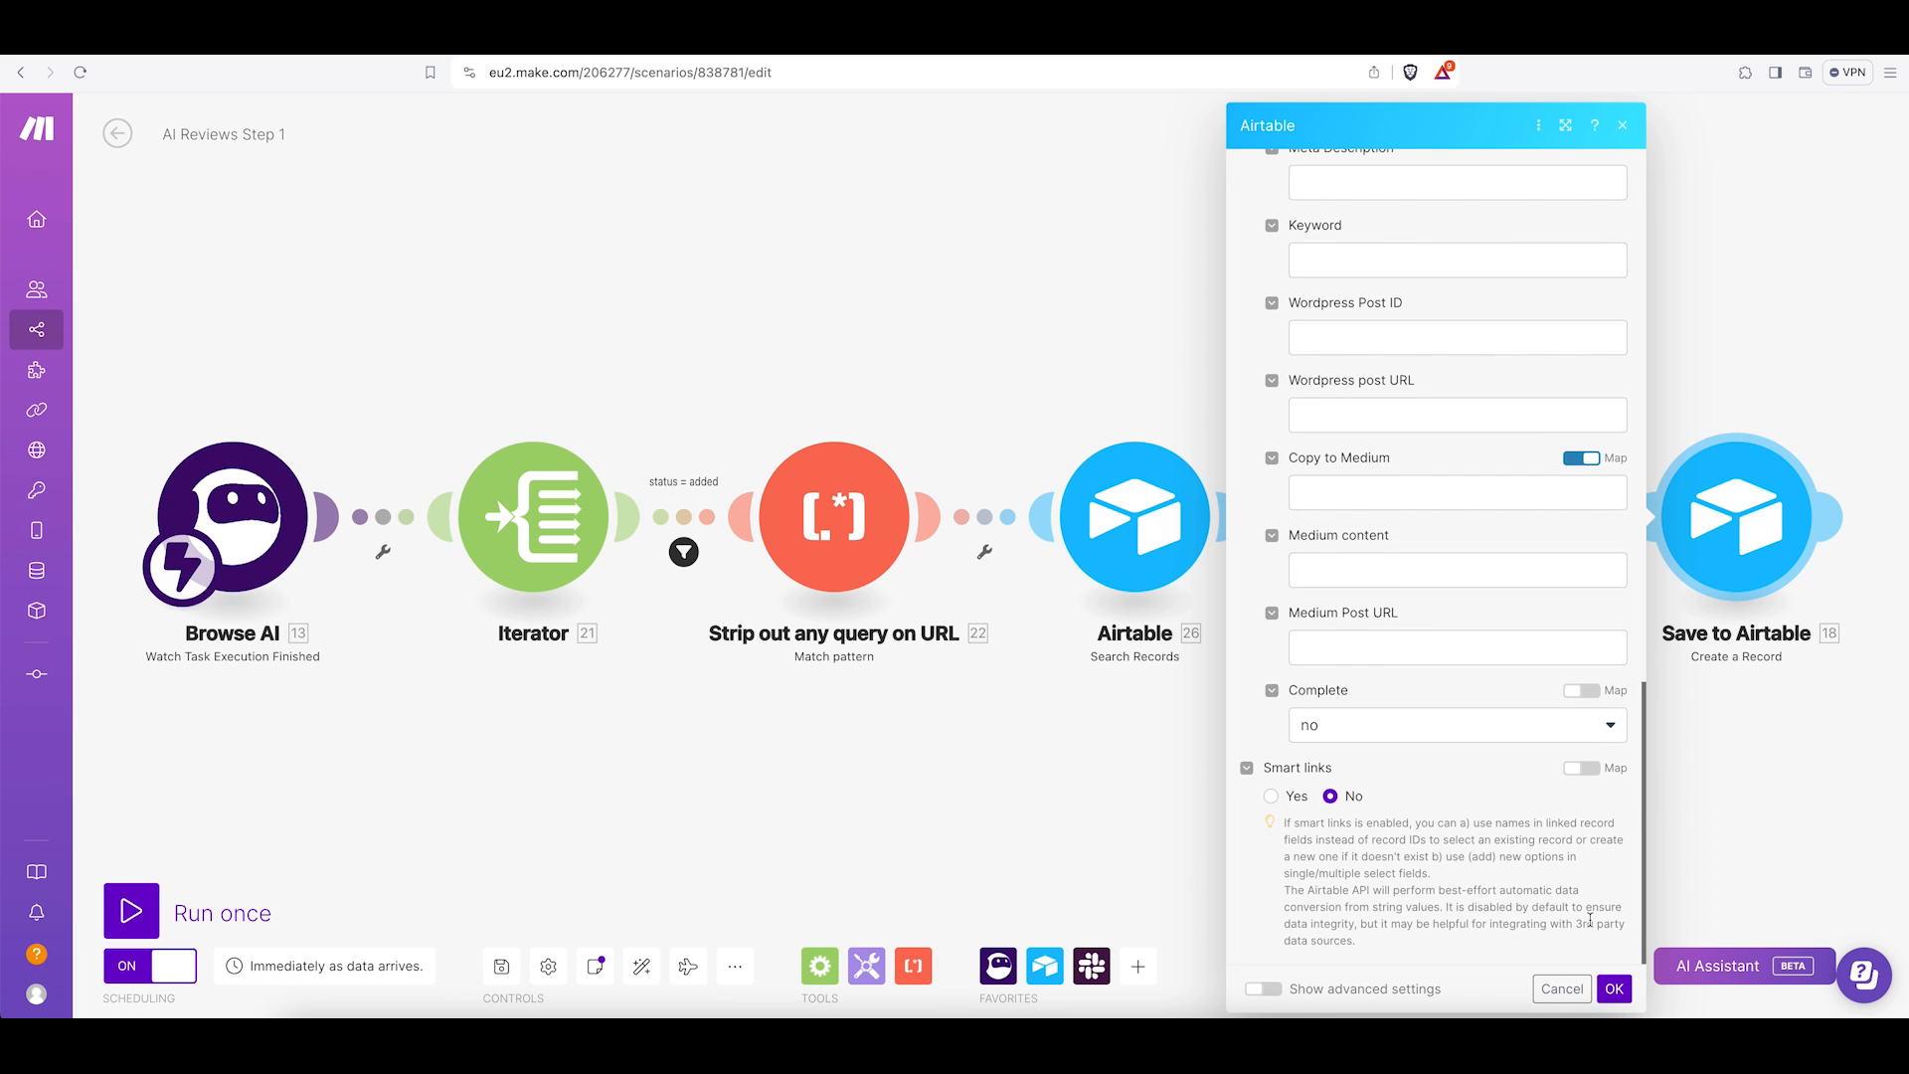
pyautogui.rightClick(1609, 987)
pyautogui.click(1603, 991)
pyautogui.click(1609, 989)
pyautogui.click(501, 965)
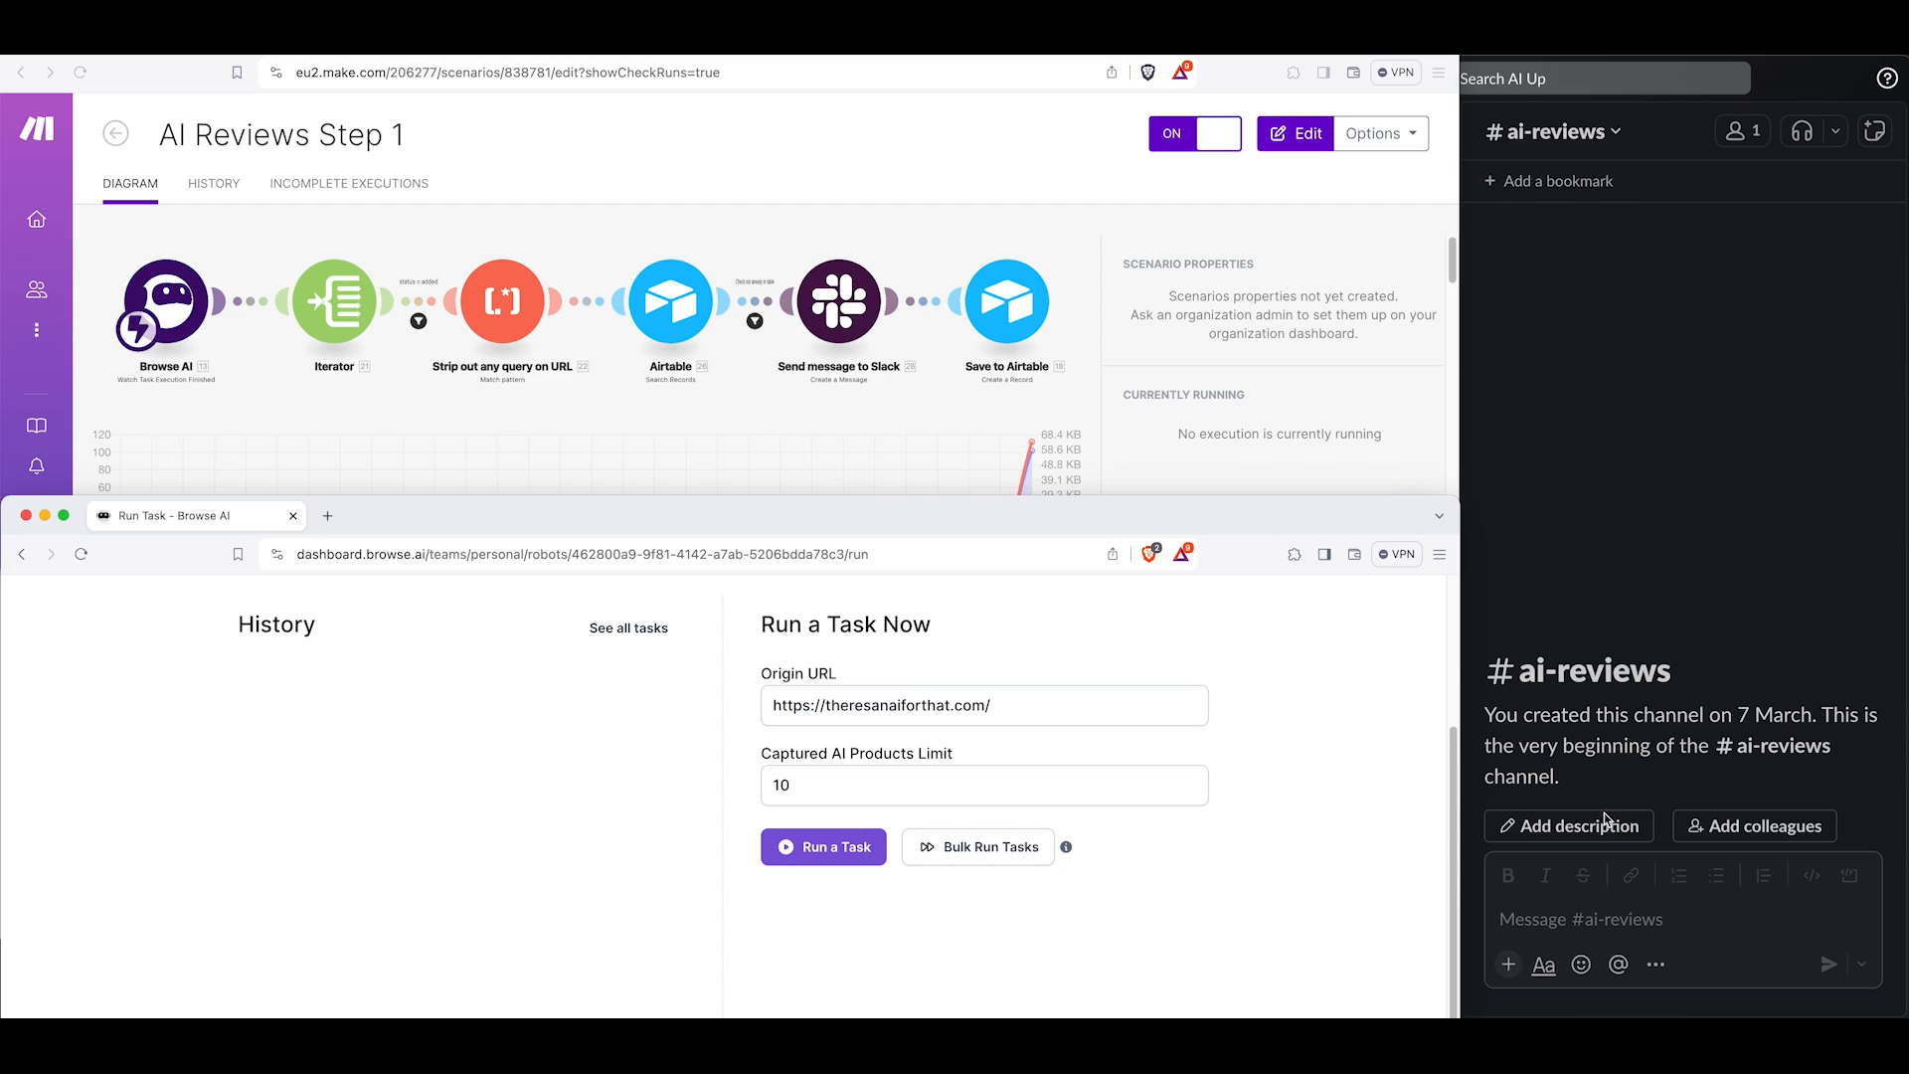
# In Browse AI, set the Captured AI Products Limit to 5 and run a task.
pyautogui.moveTo(839, 788); pyautogui.dragTo(761, 777)
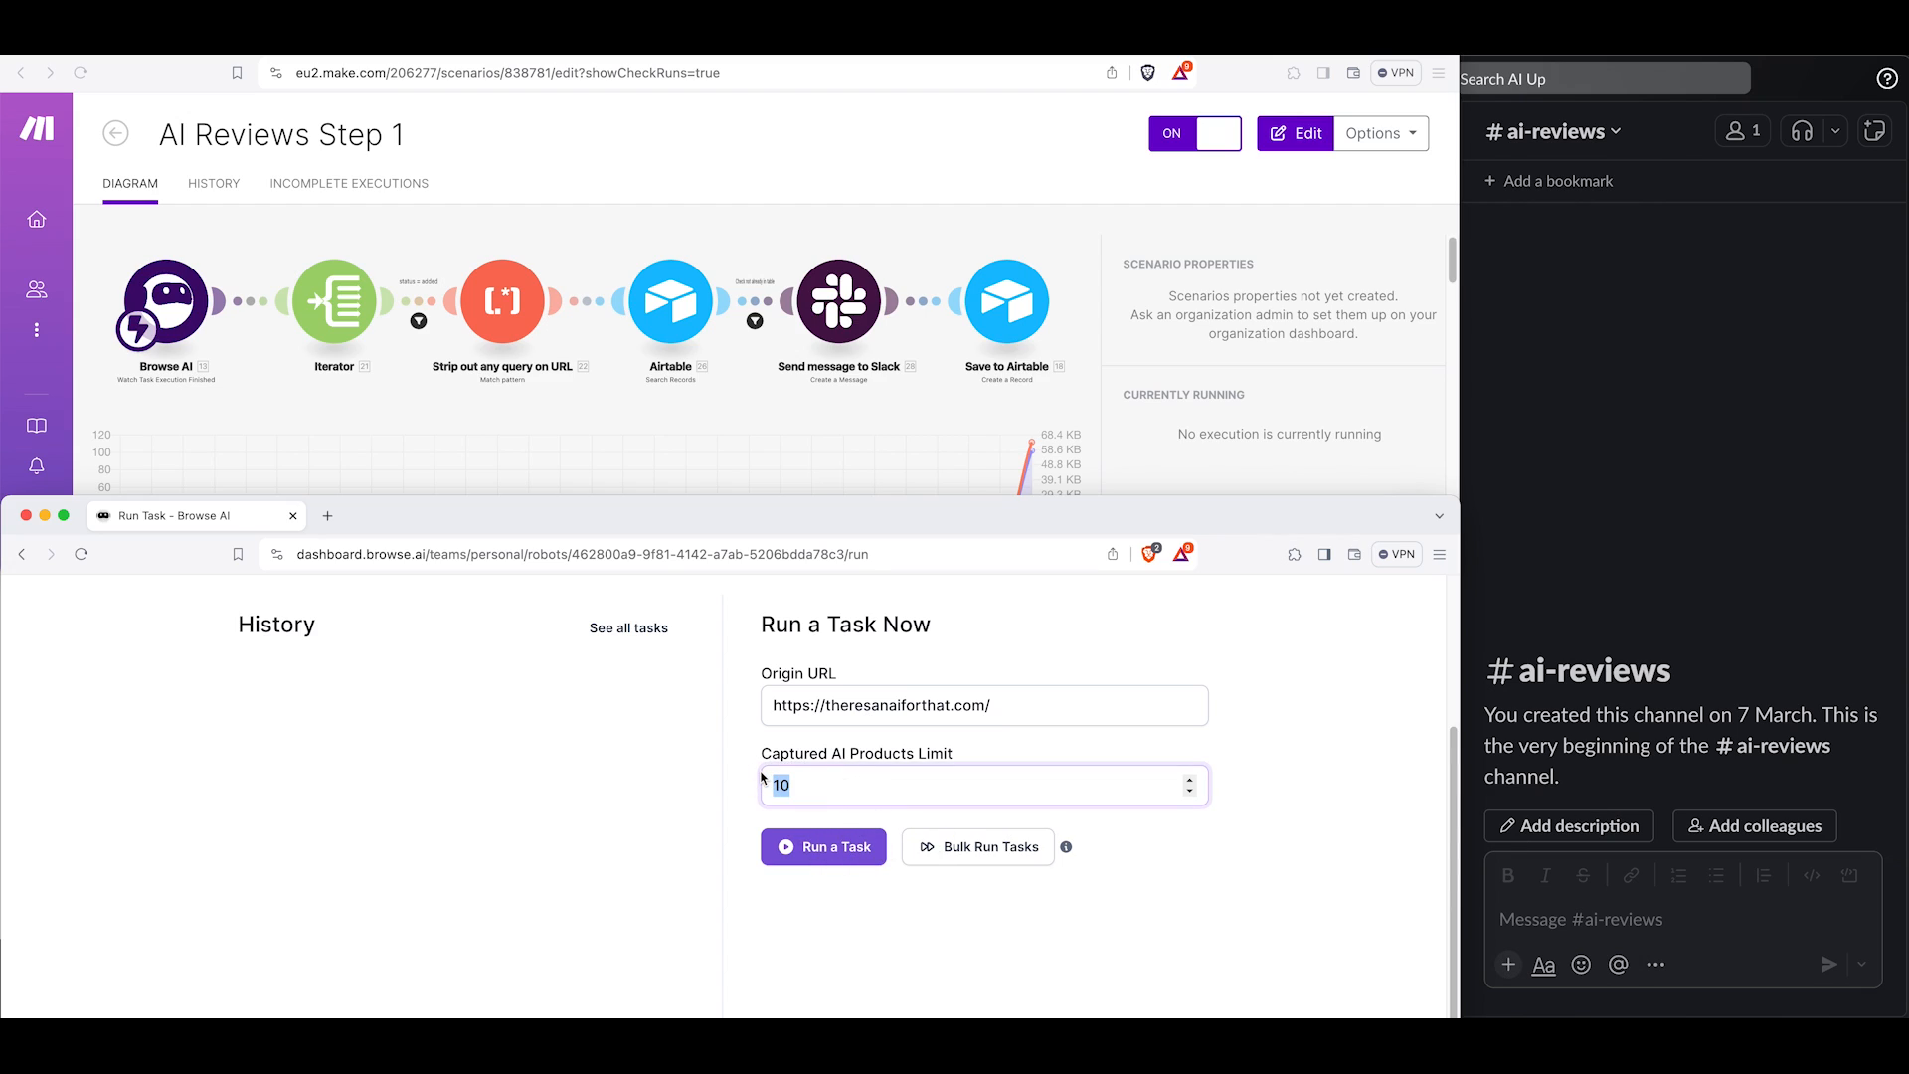
pyautogui.write('5')
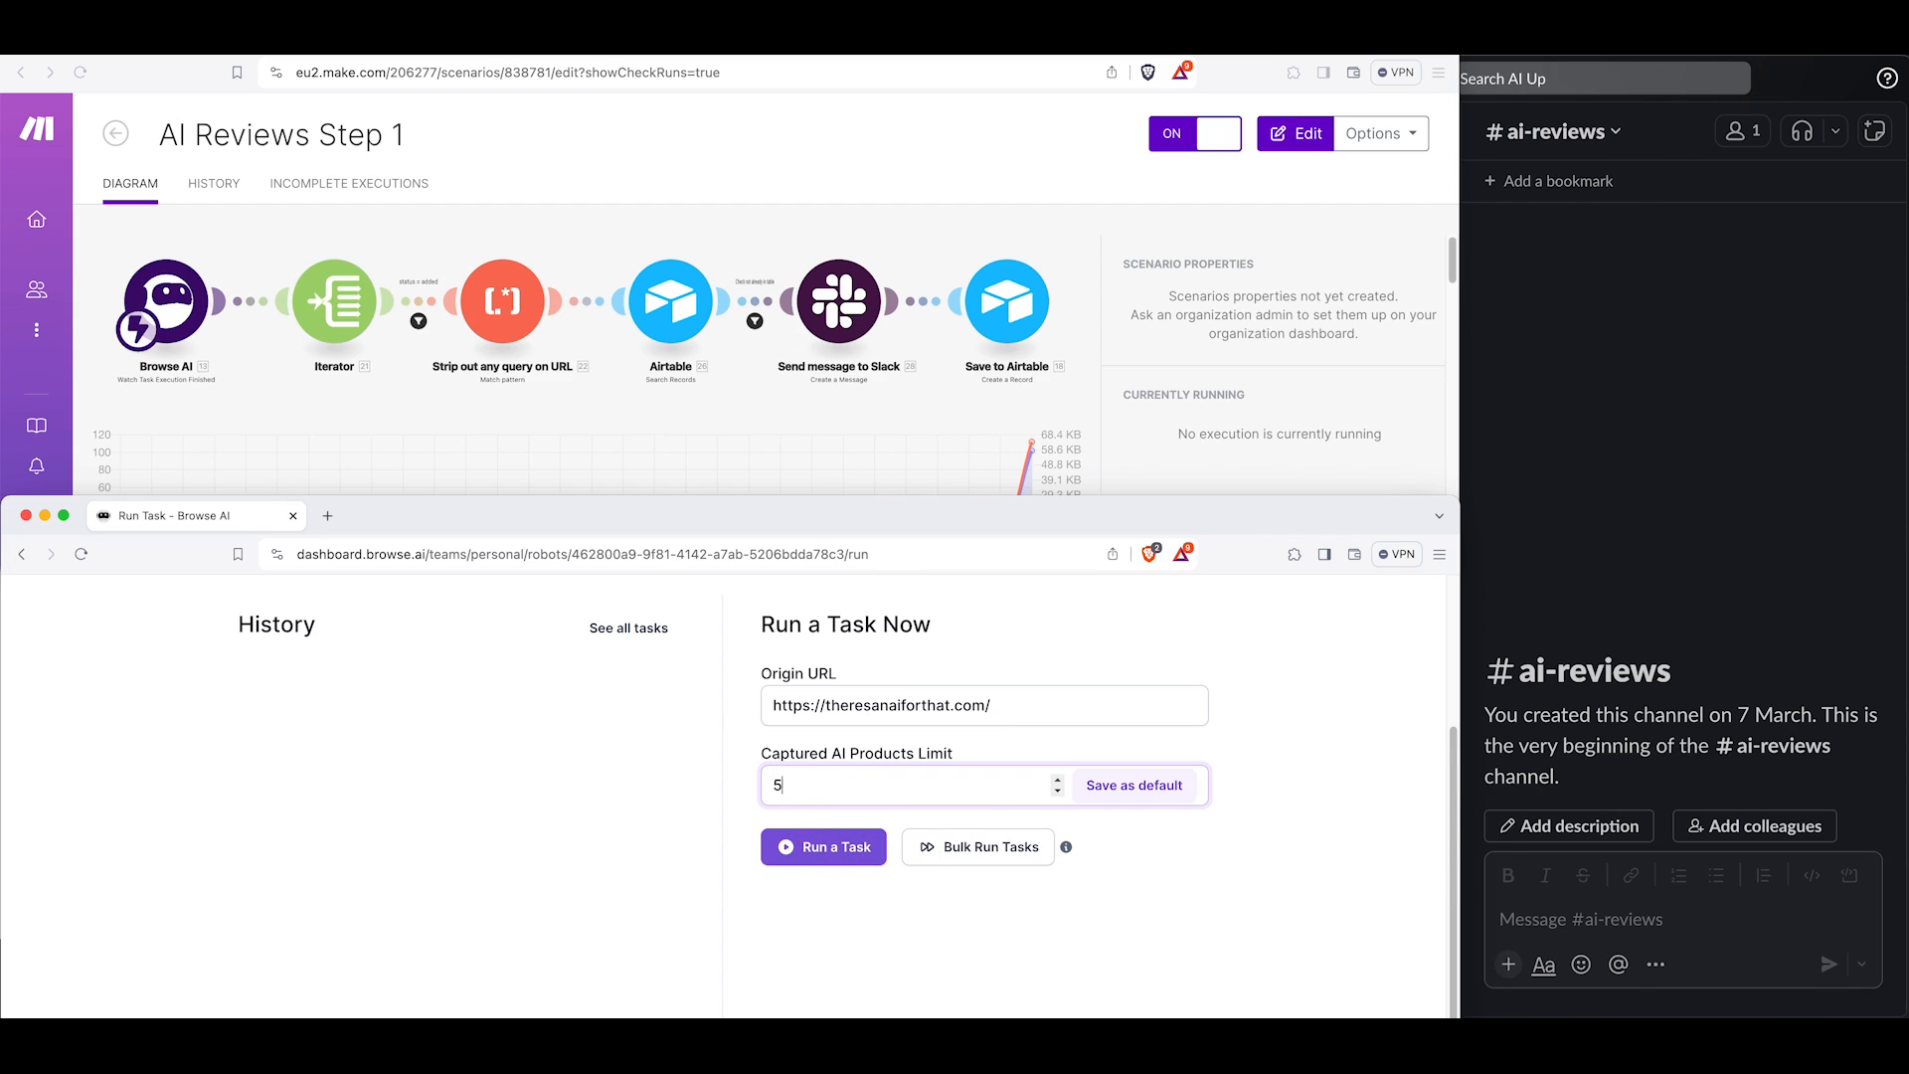
pyautogui.click(824, 847)
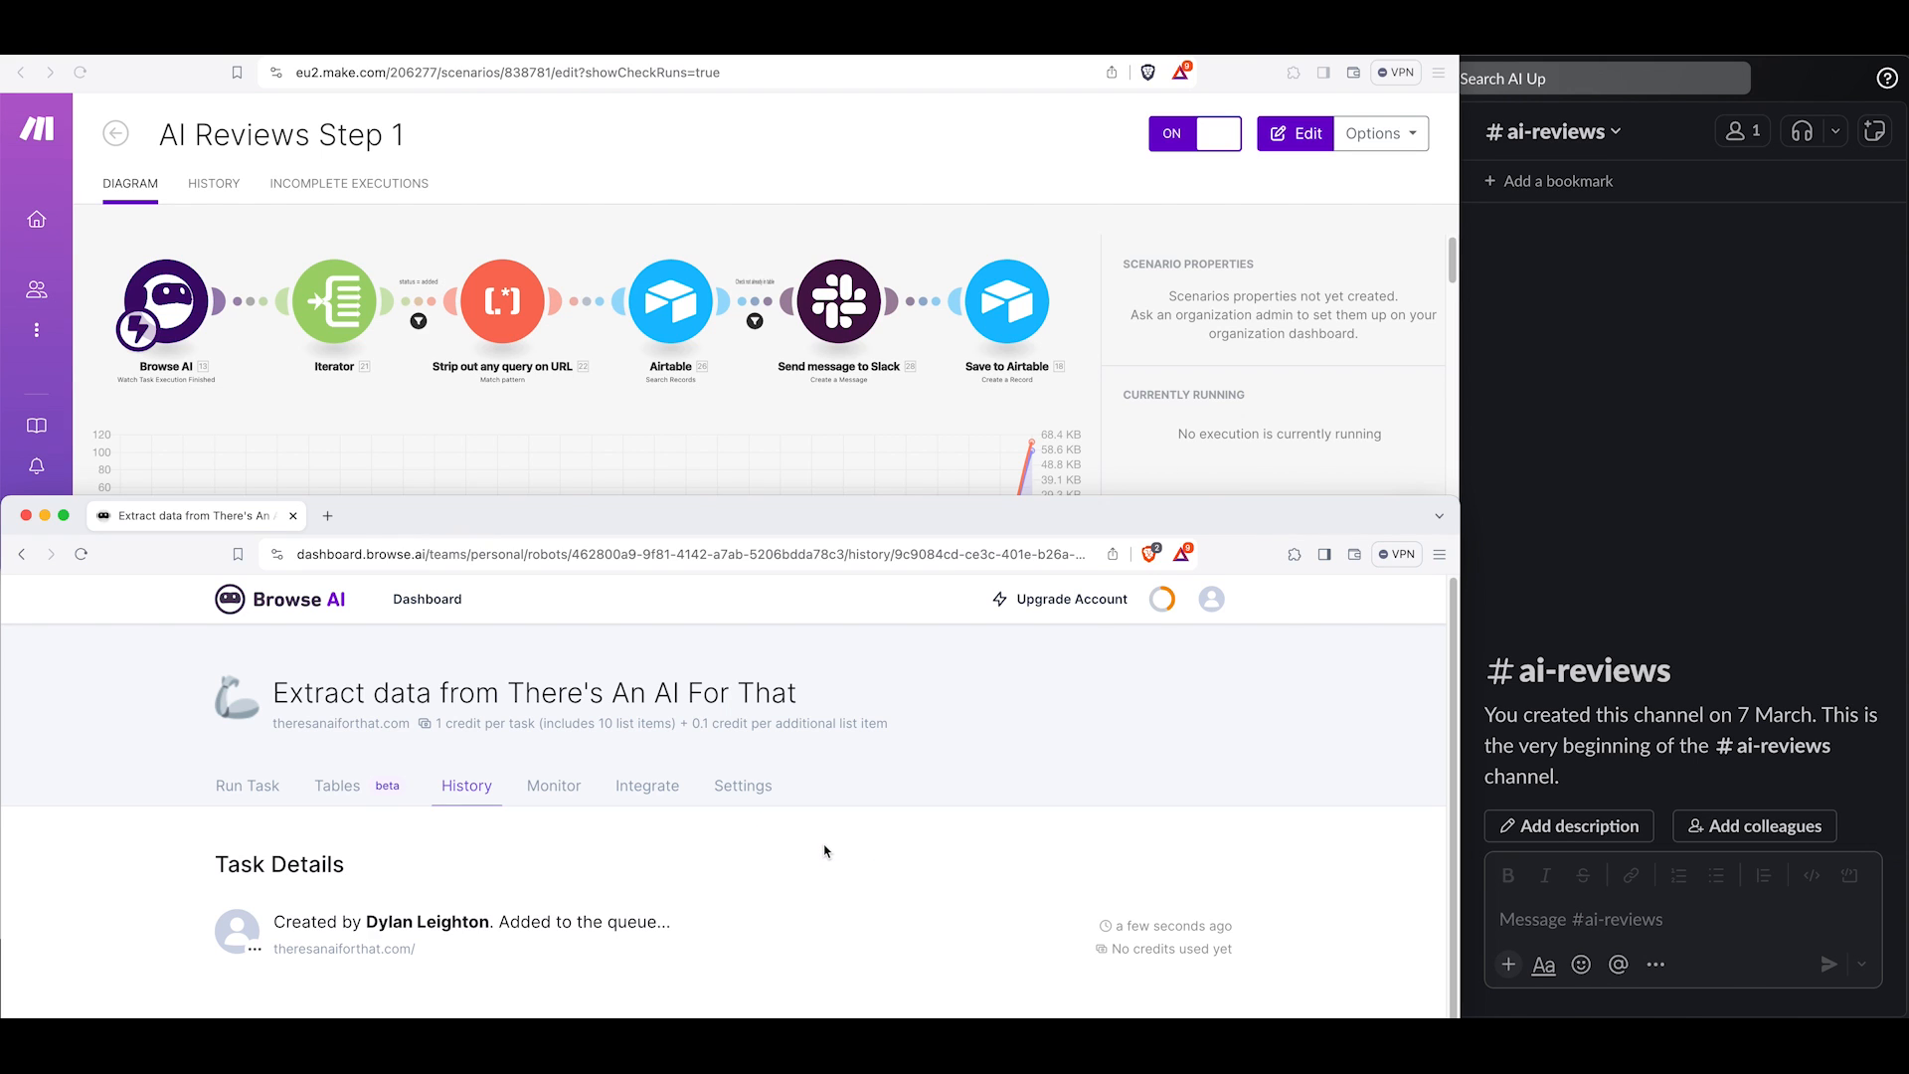
# Review the AI review messages posted in the #ai-reviews Slack channel.
pyautogui.scroll(-3, 824, 851)
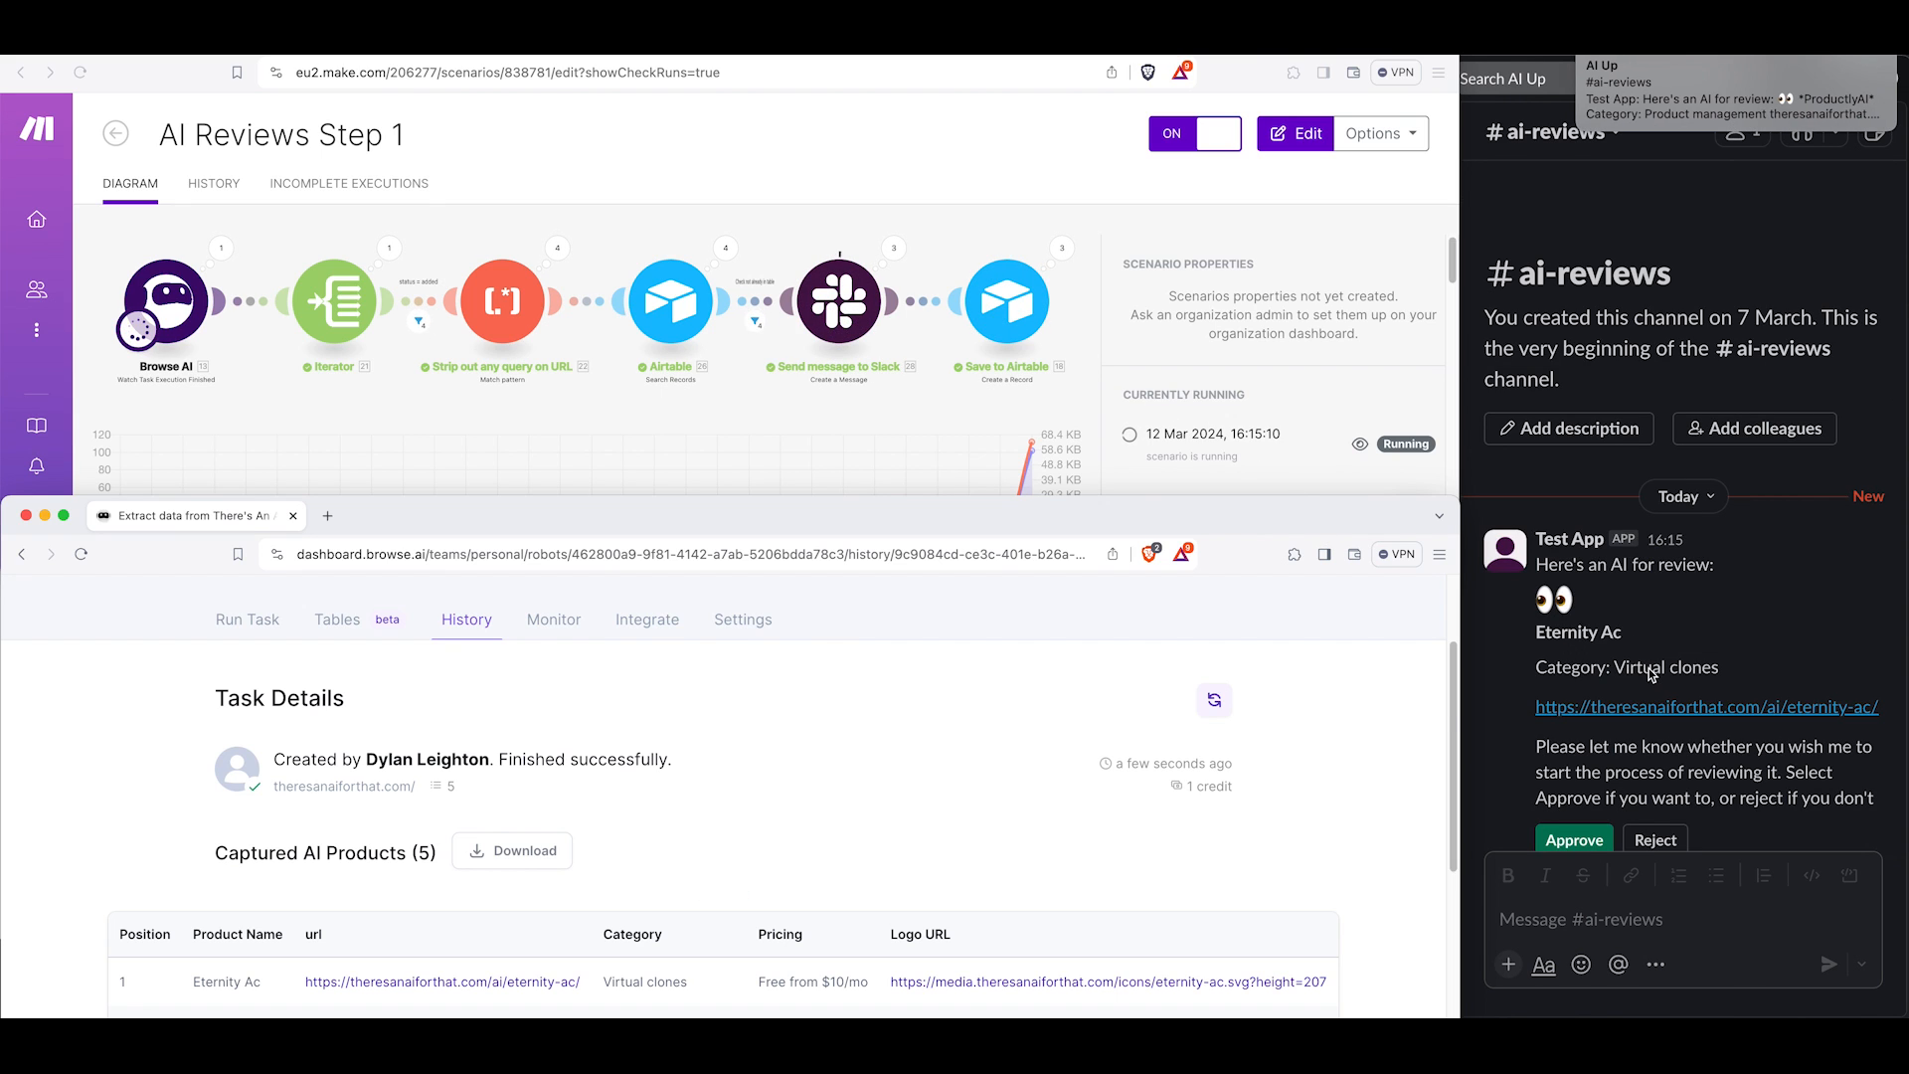
pyautogui.scroll(-5, 1649, 669)
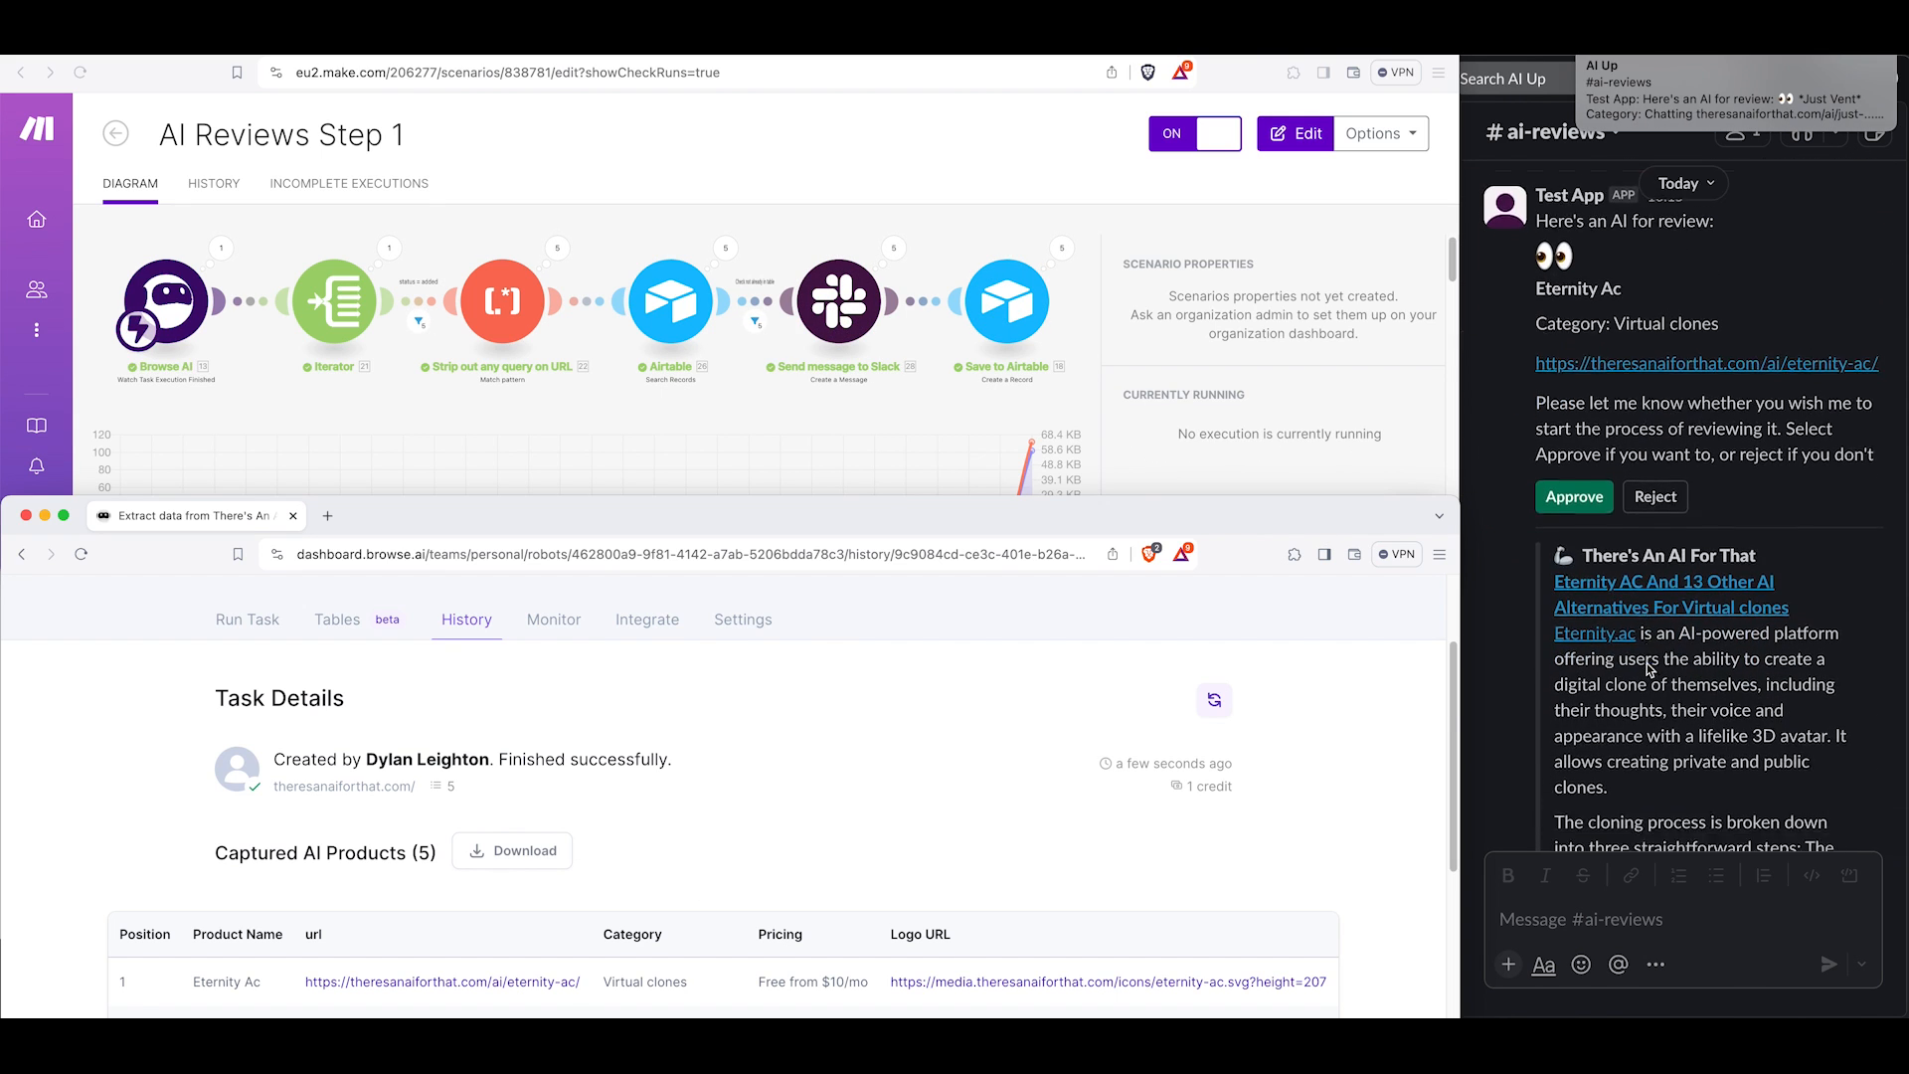
pyautogui.scroll(-10, 1650, 669)
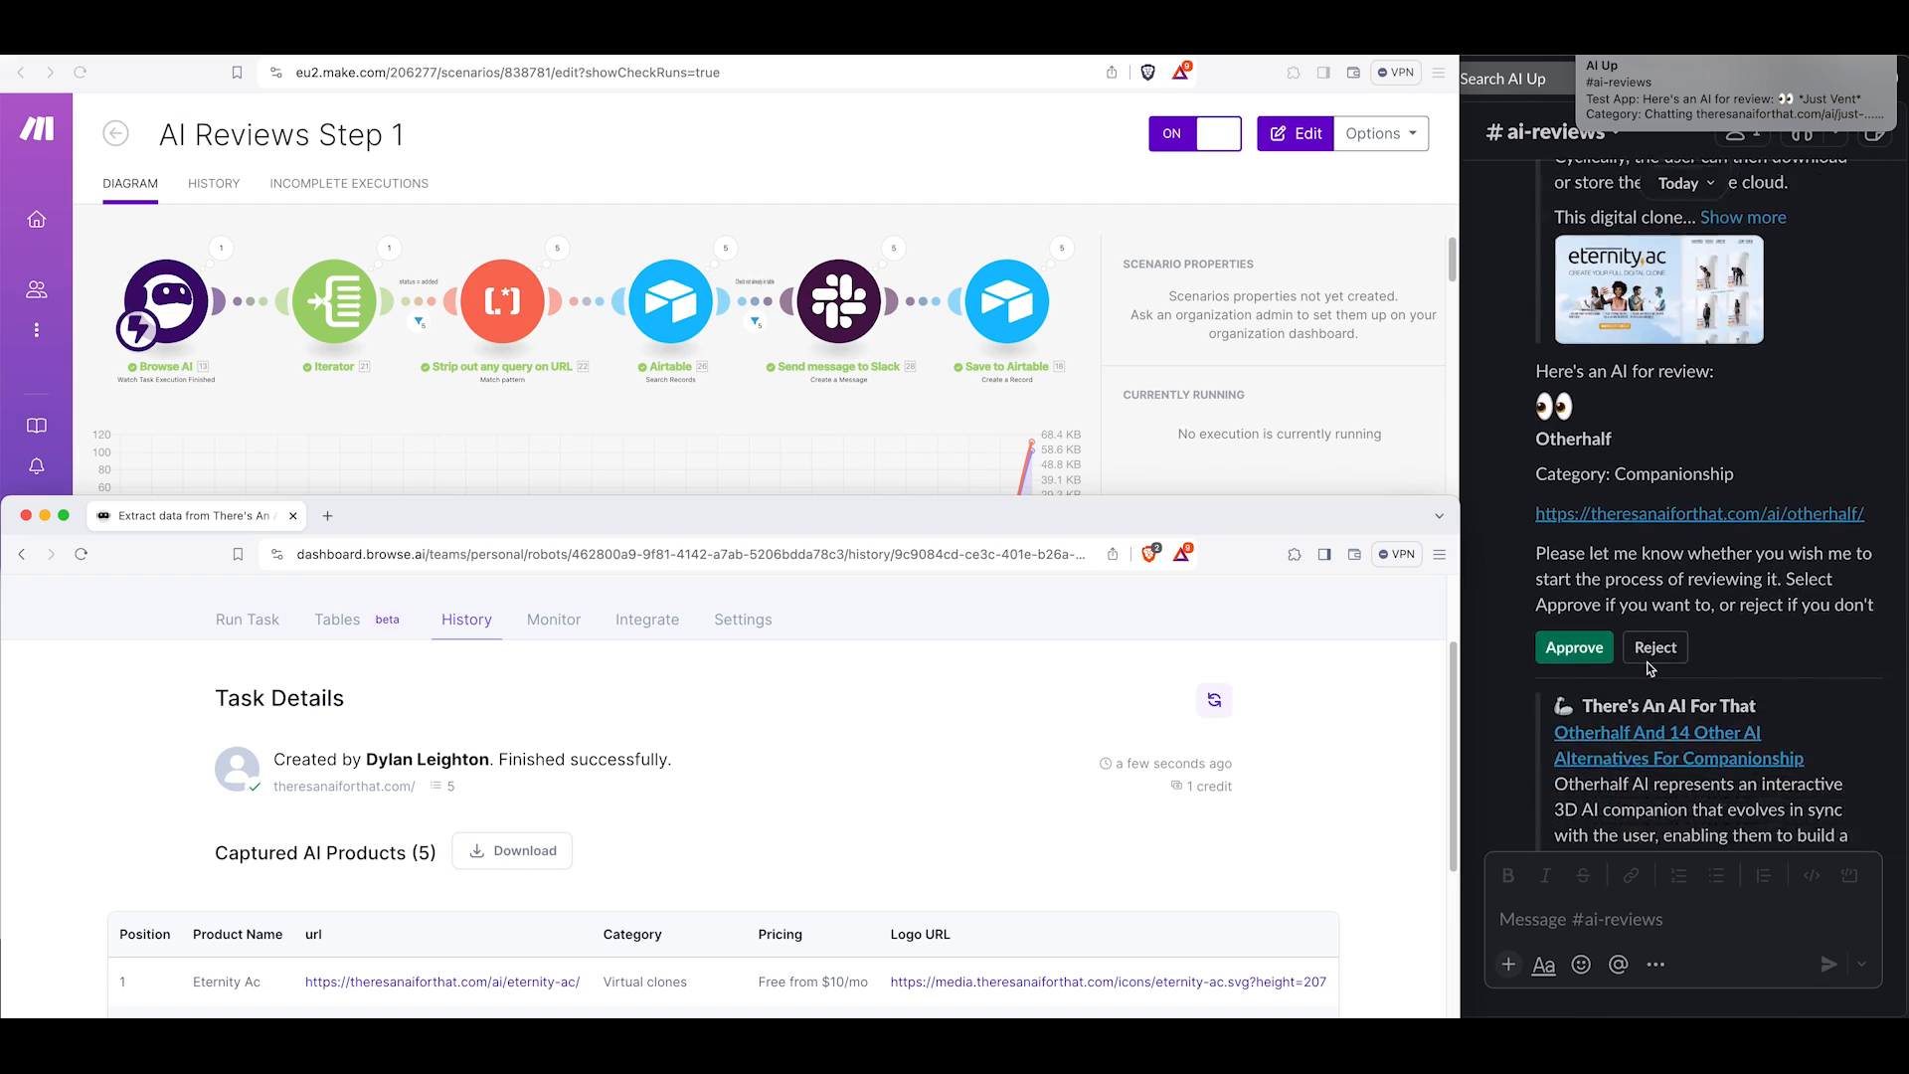
pyautogui.scroll(-10, 1650, 669)
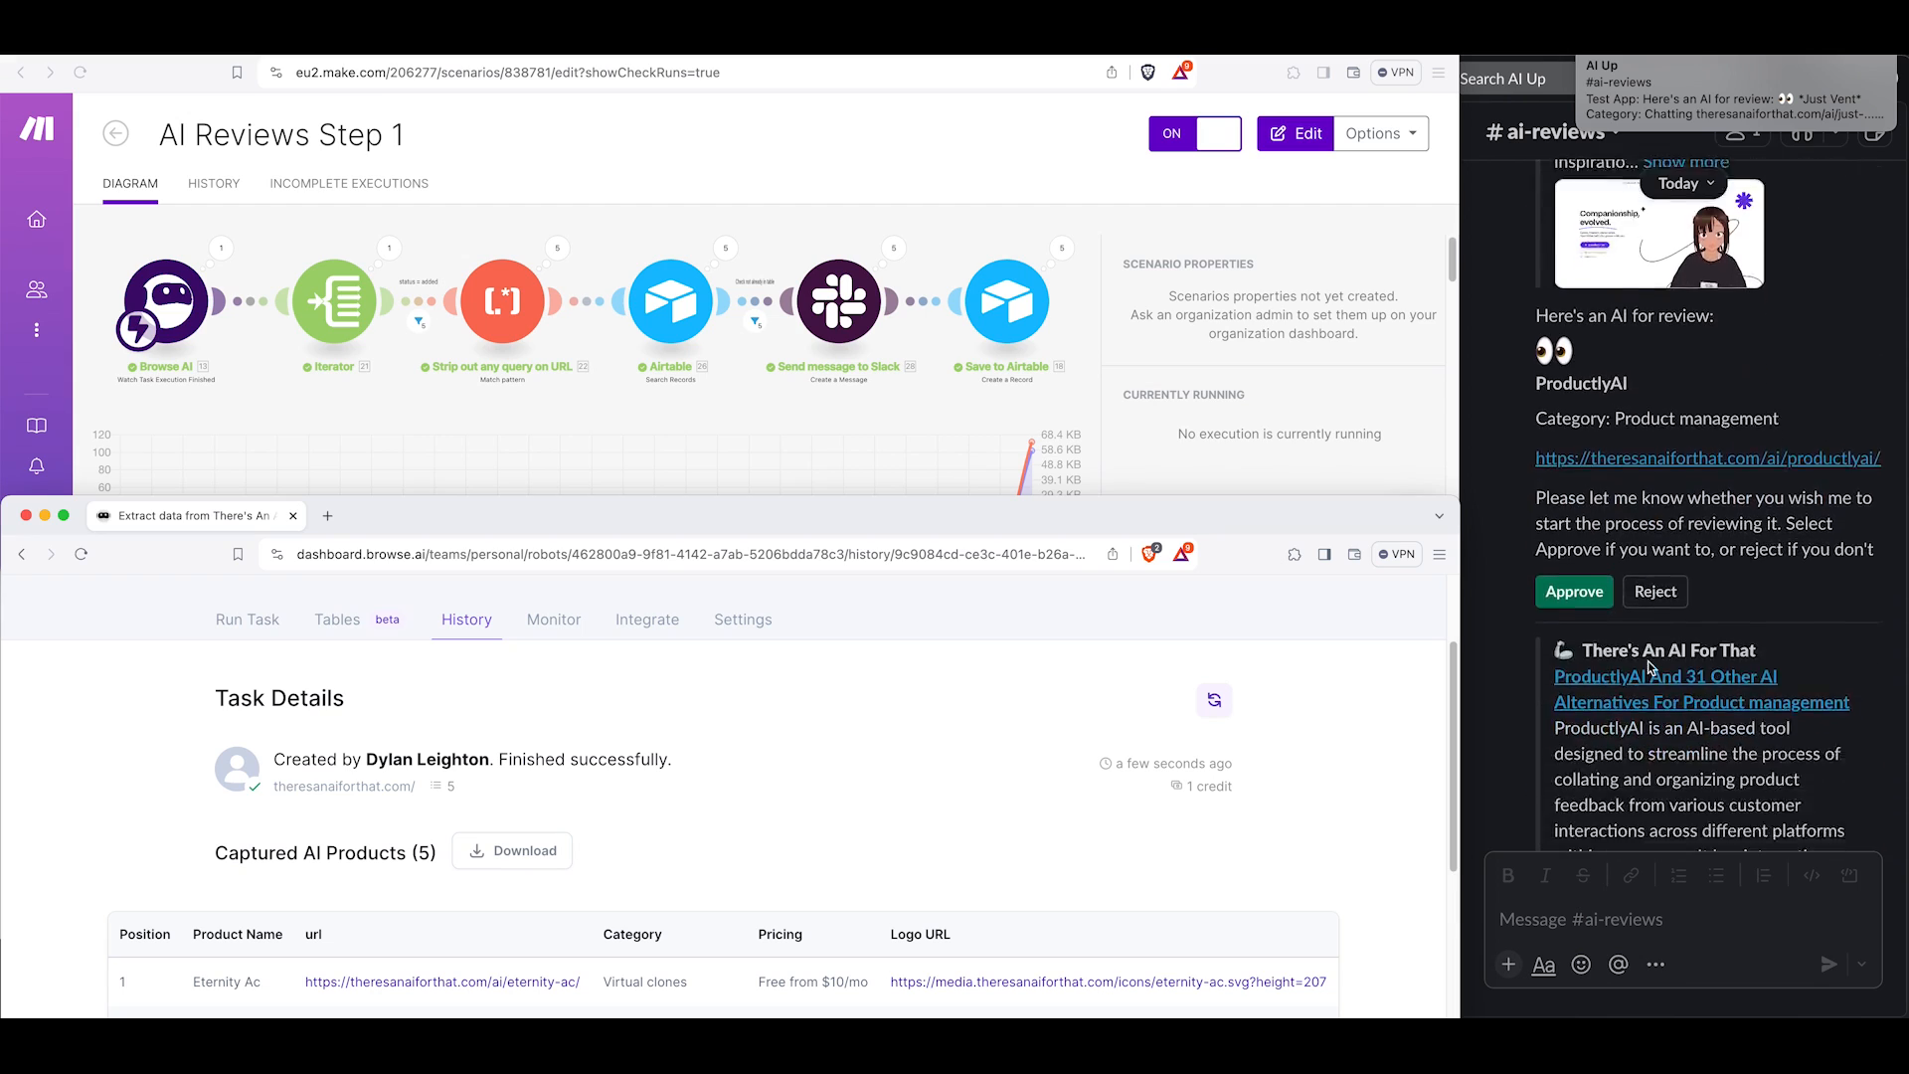
pyautogui.scroll(5, 1648, 661)
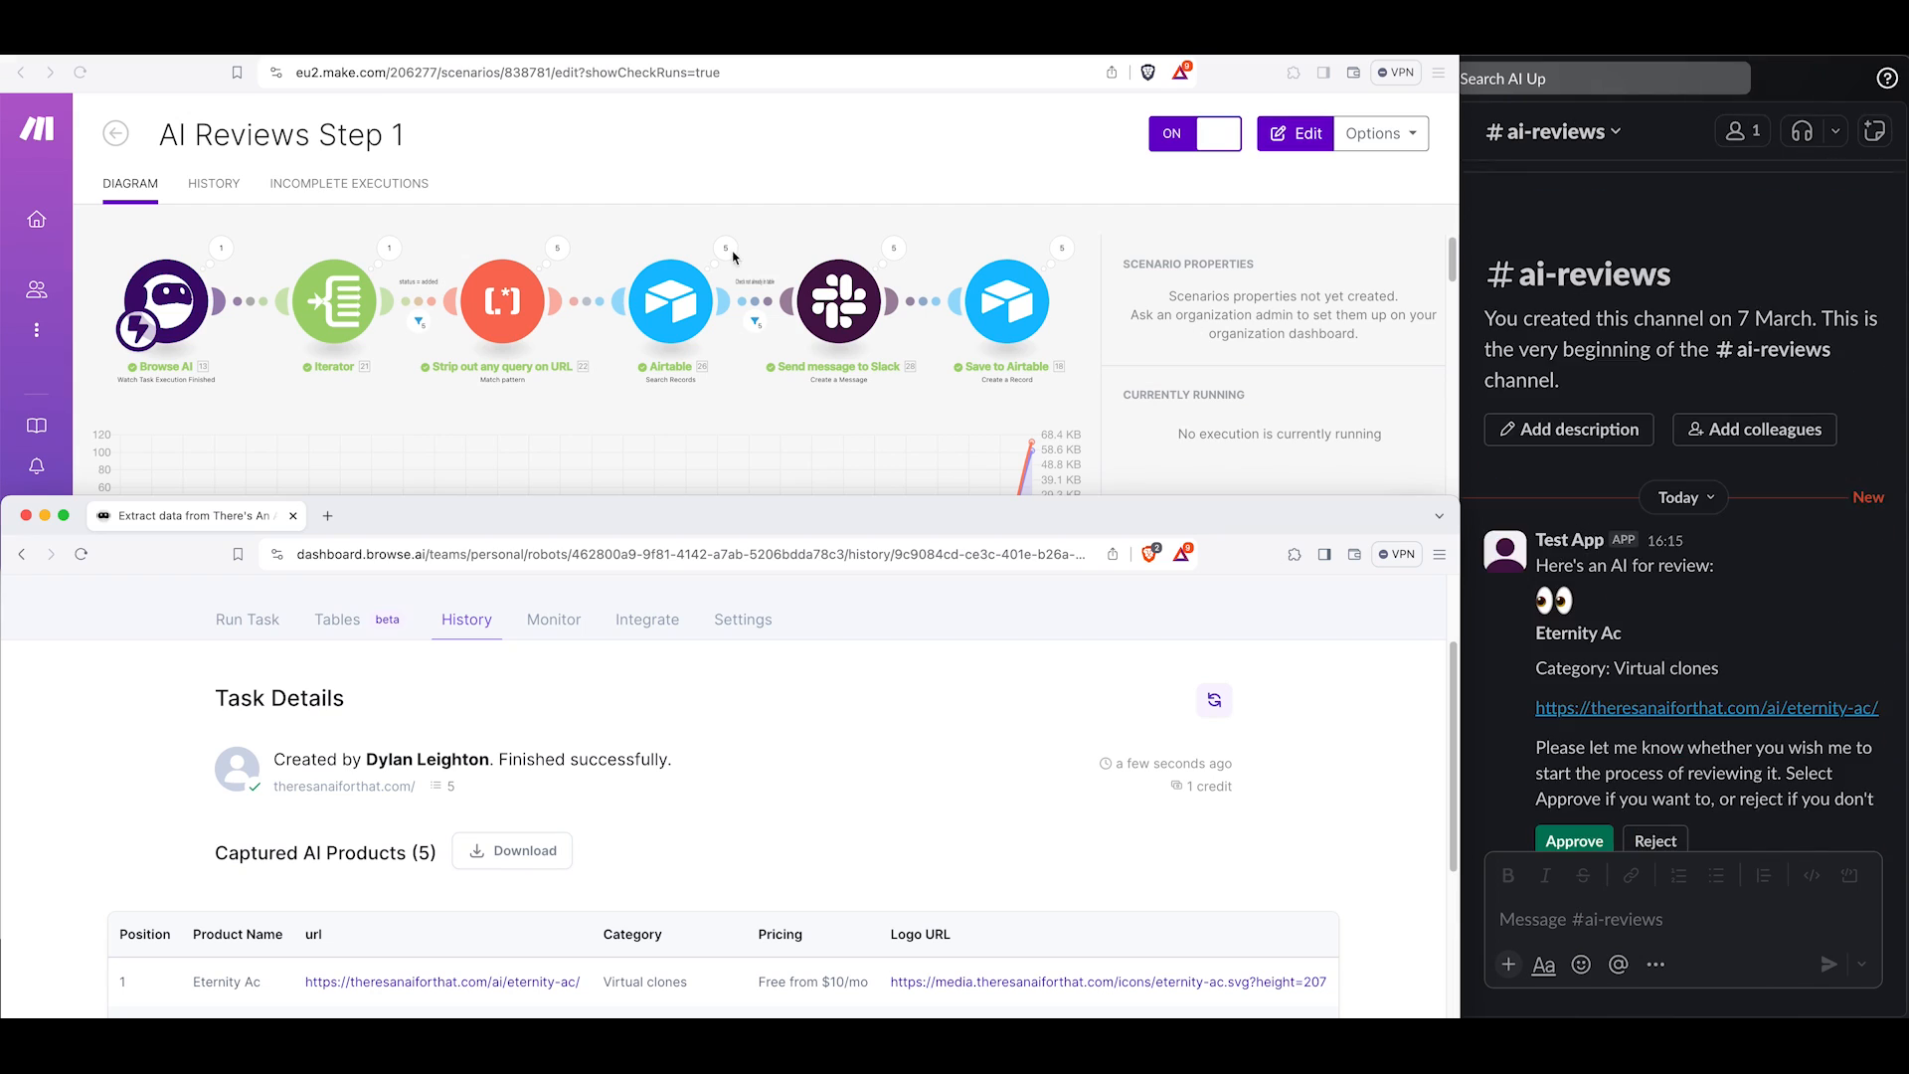
# Review the new records in the AI Products Airtable table, scrolling across all its fields.
pyautogui.click(418, 40)
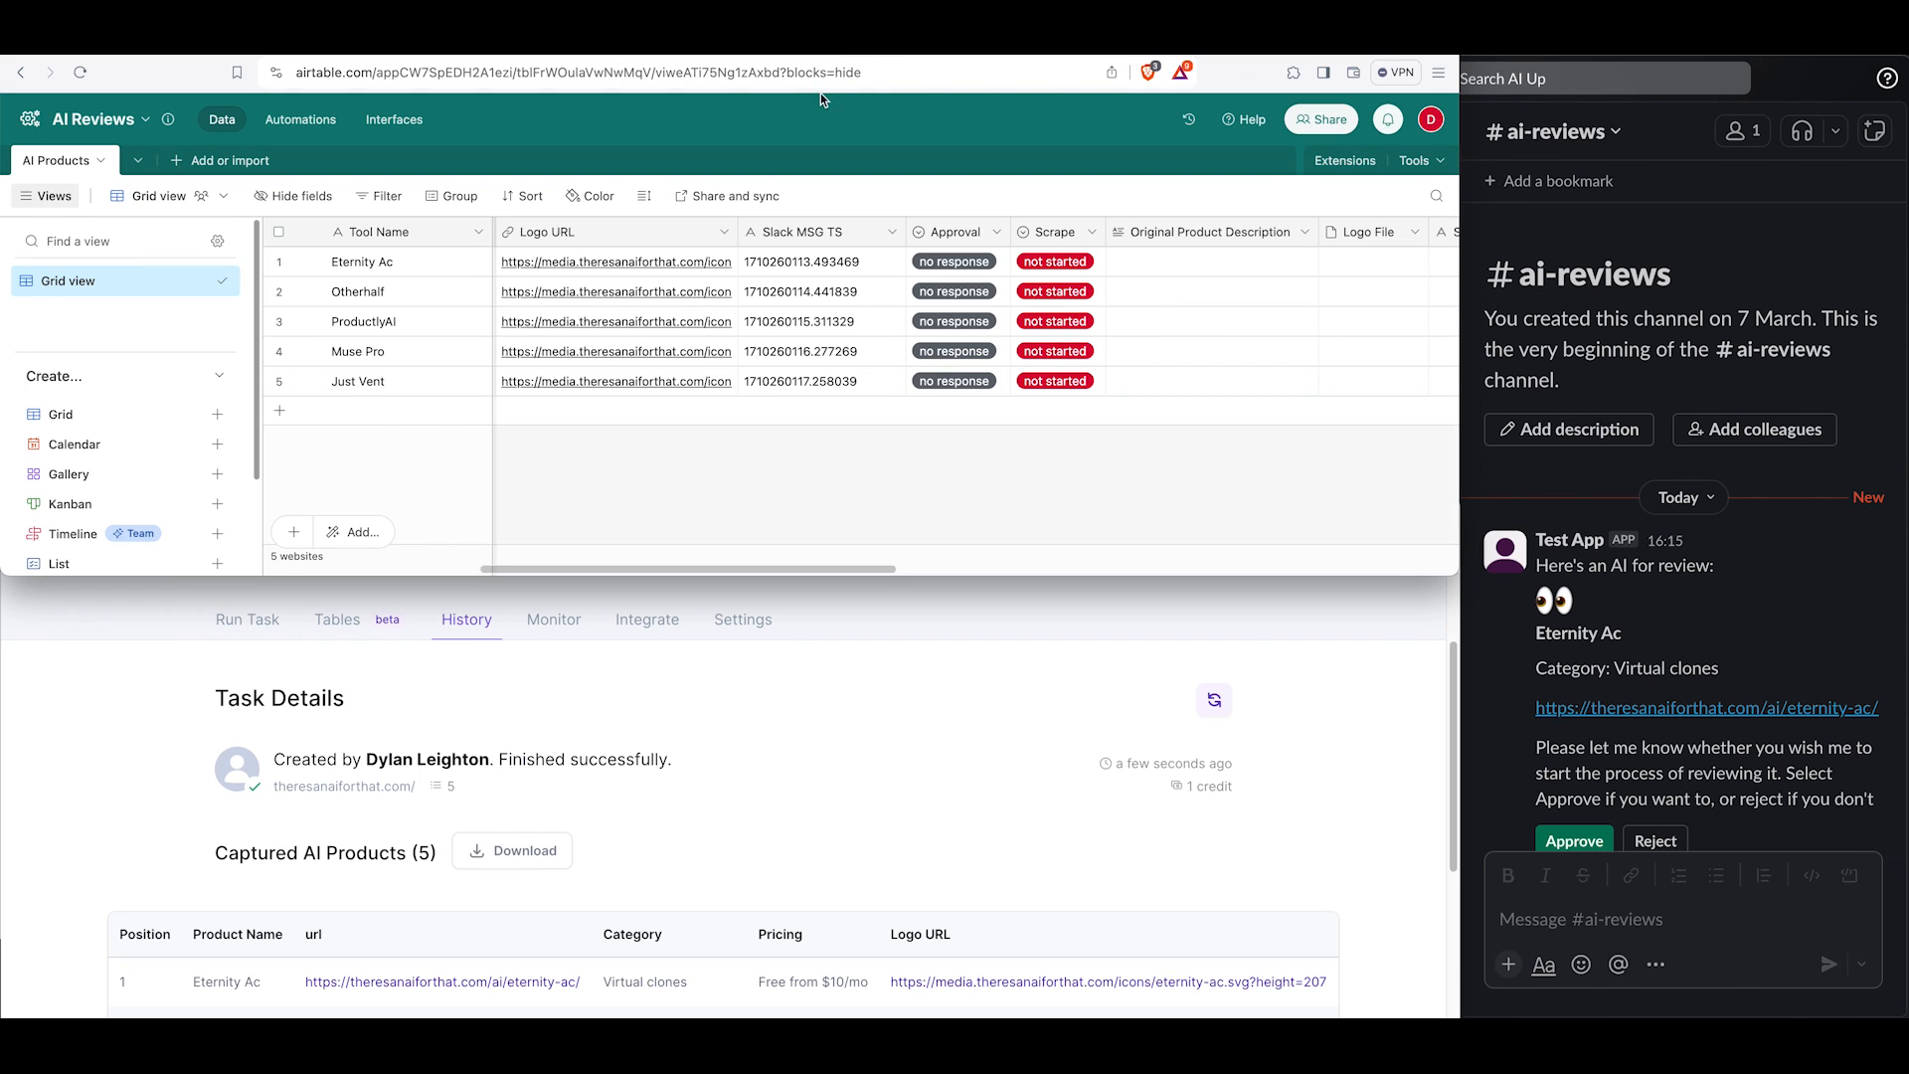
pyautogui.hscroll(-5, 607, 360)
pyautogui.hscroll(-3, 606, 360)
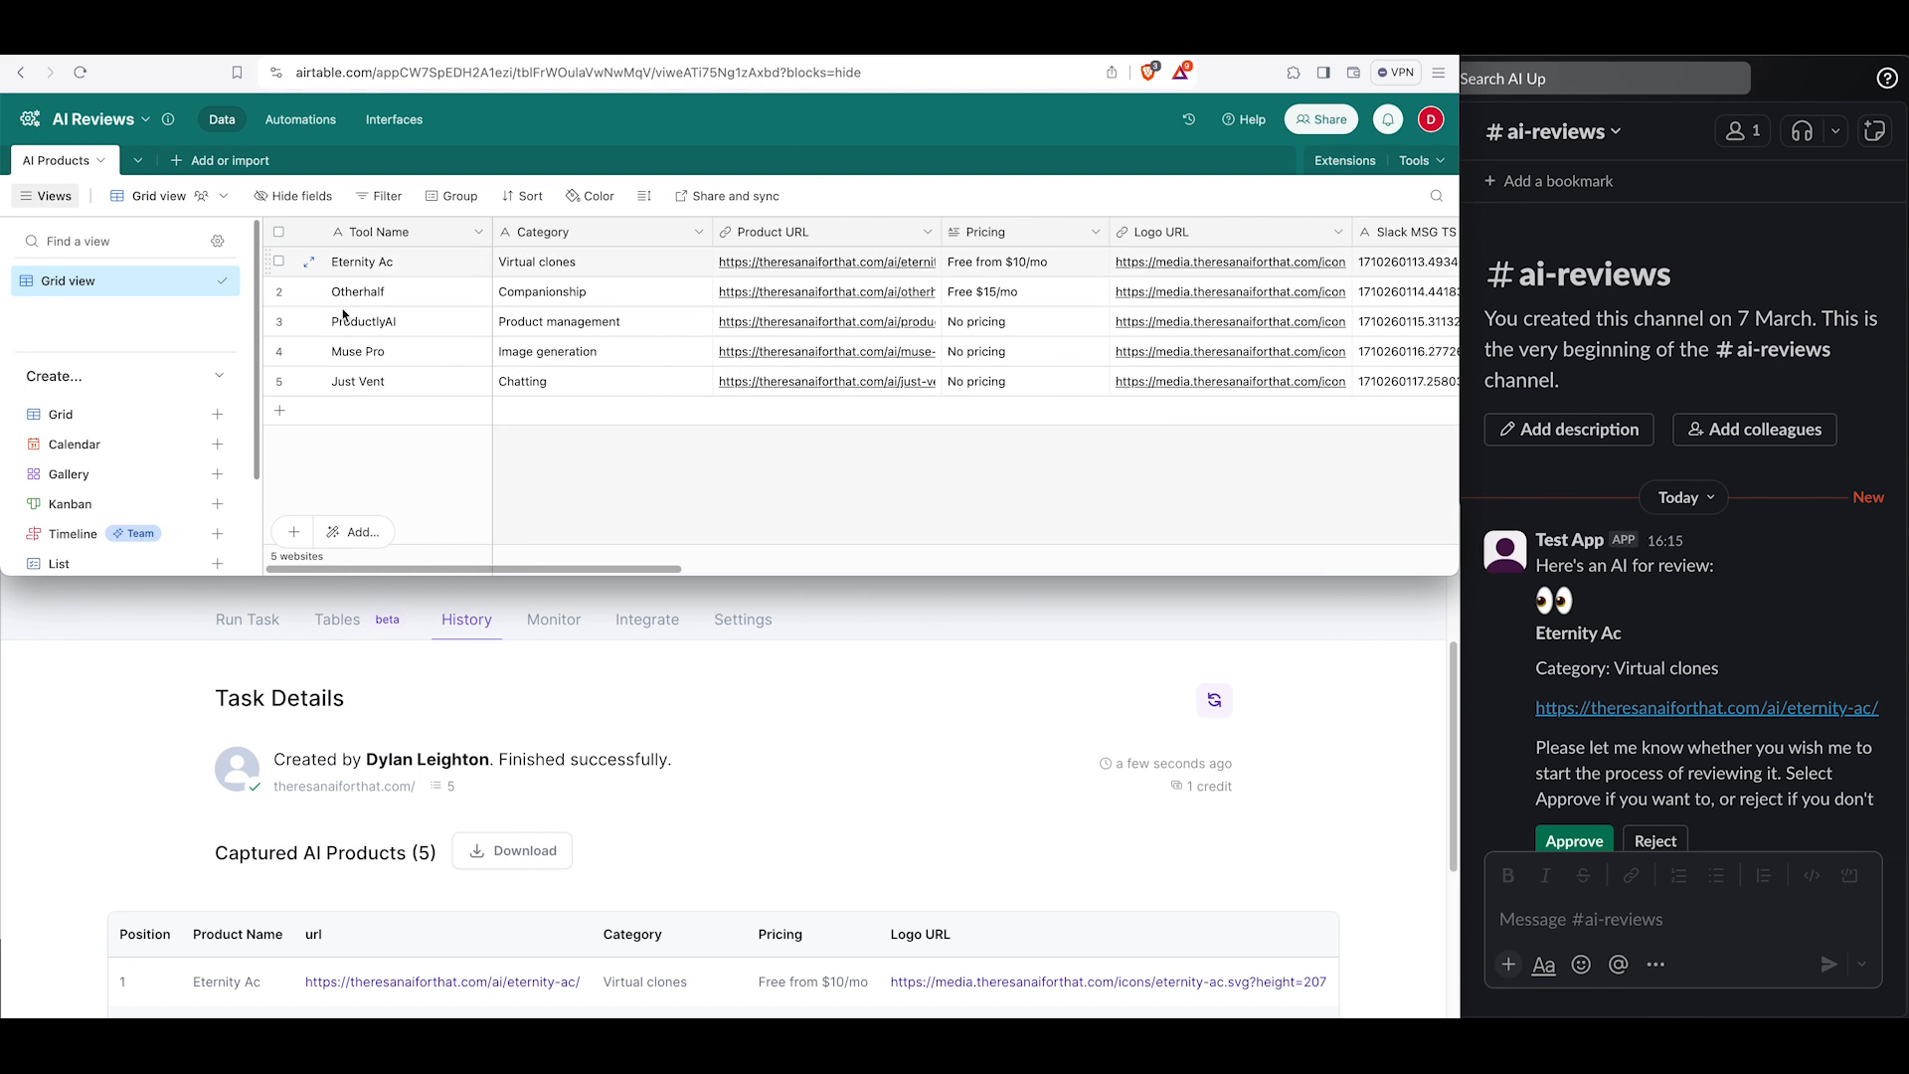
pyautogui.hscroll(4, 1074, 314)
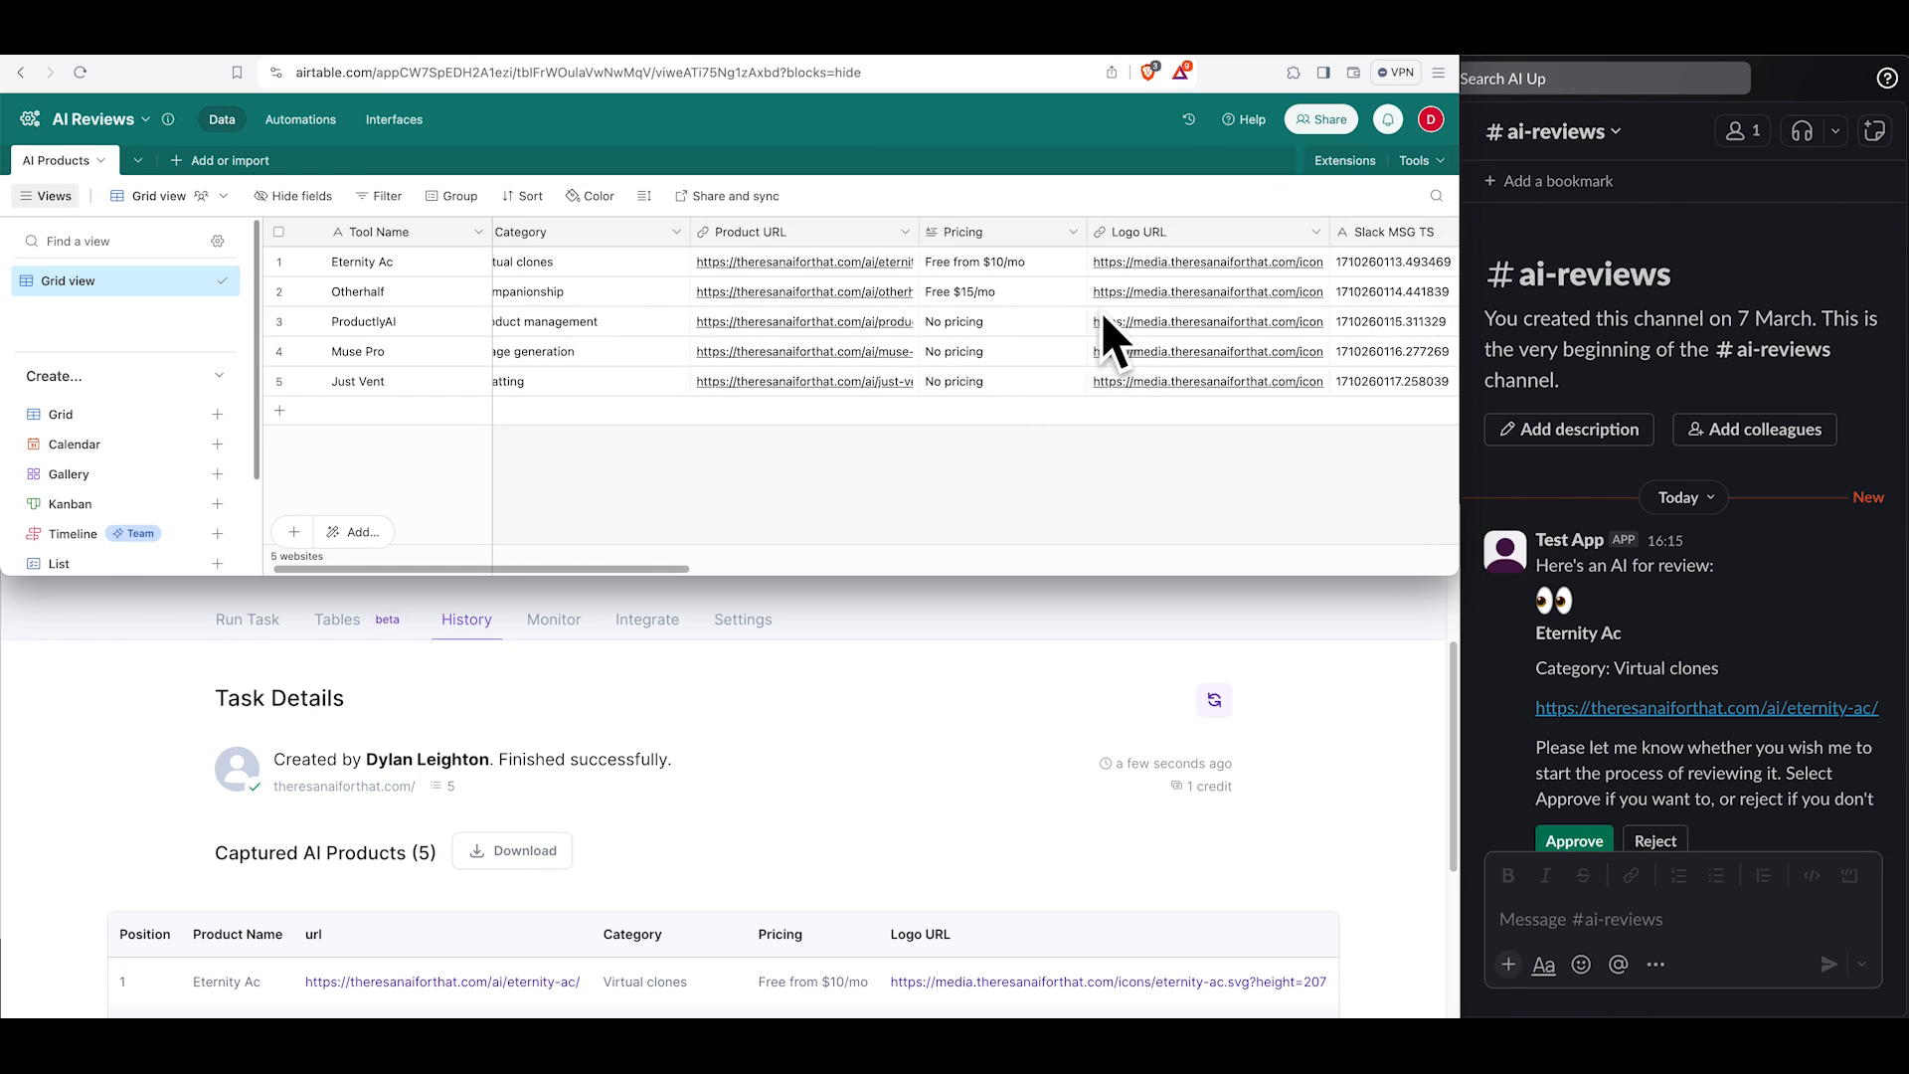
pyautogui.hscroll(3, 995, 318)
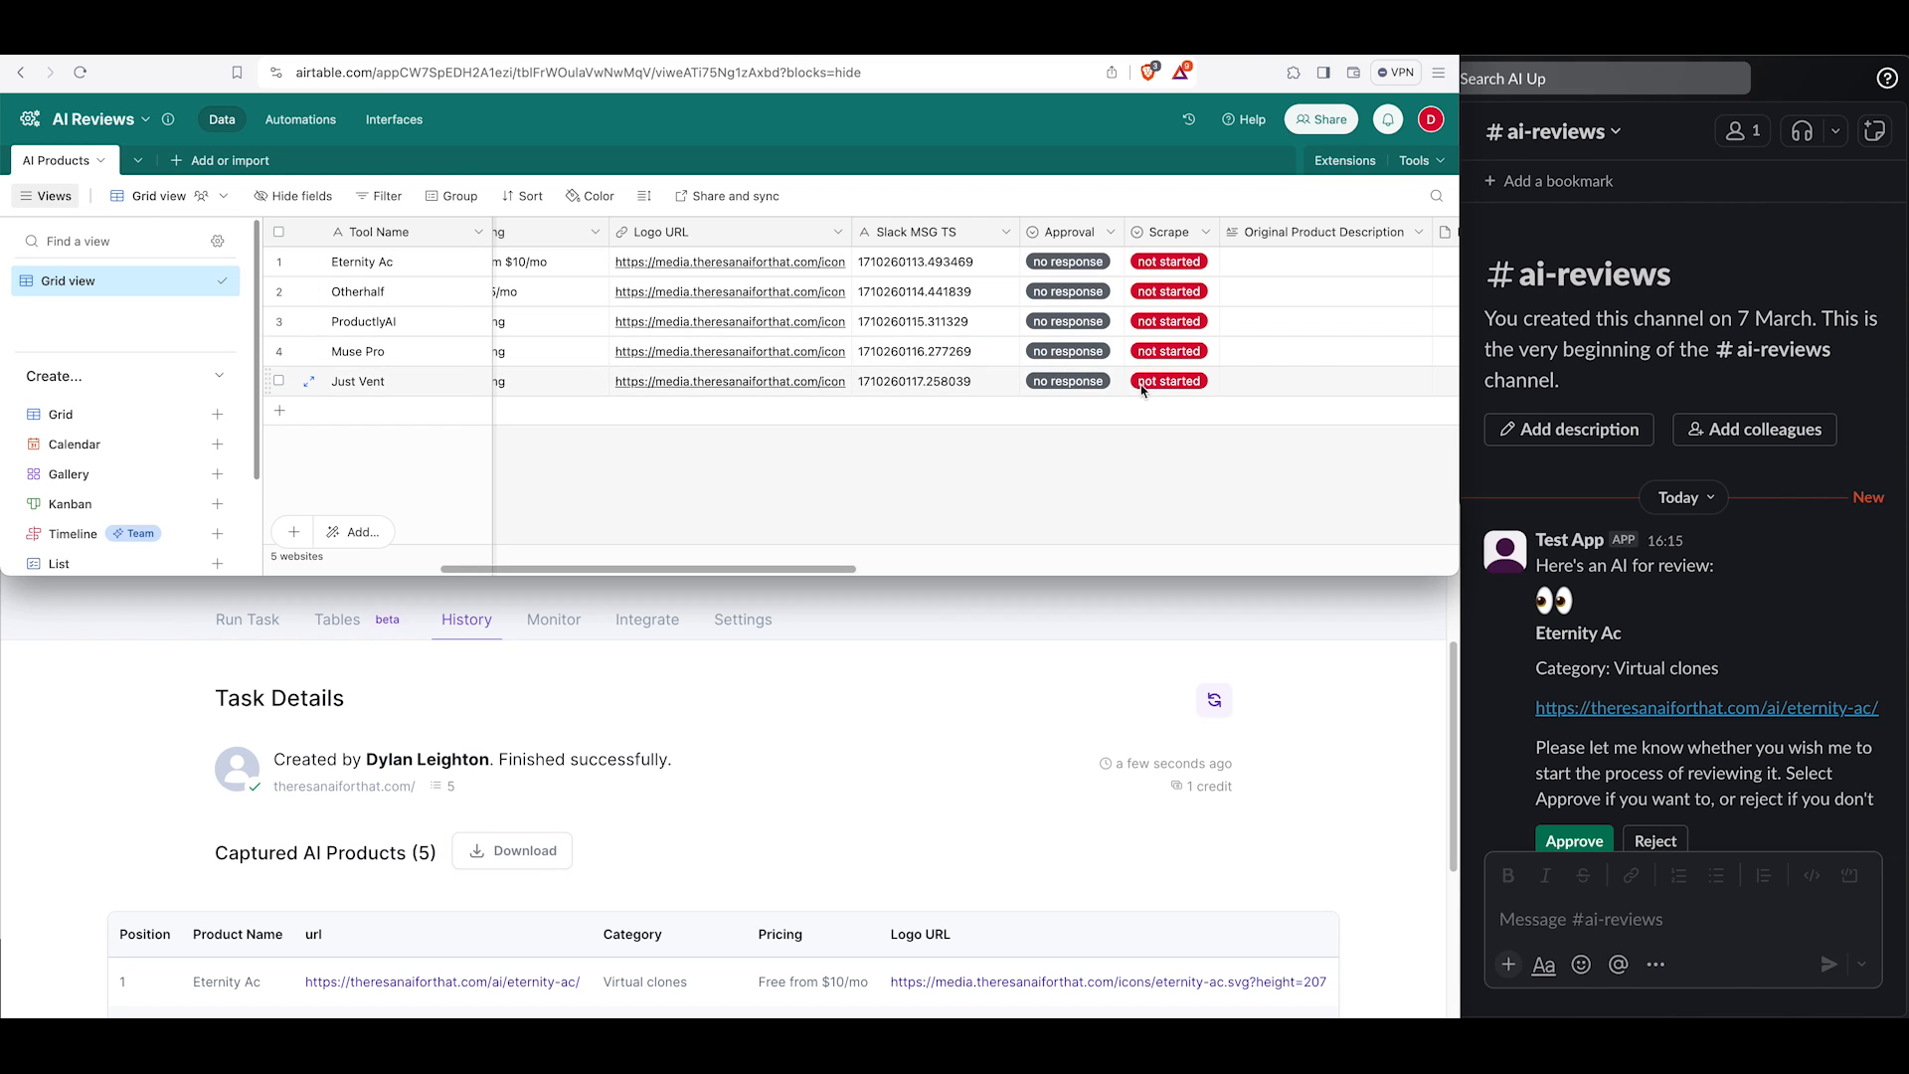
pyautogui.hscroll(6, 1120, 362)
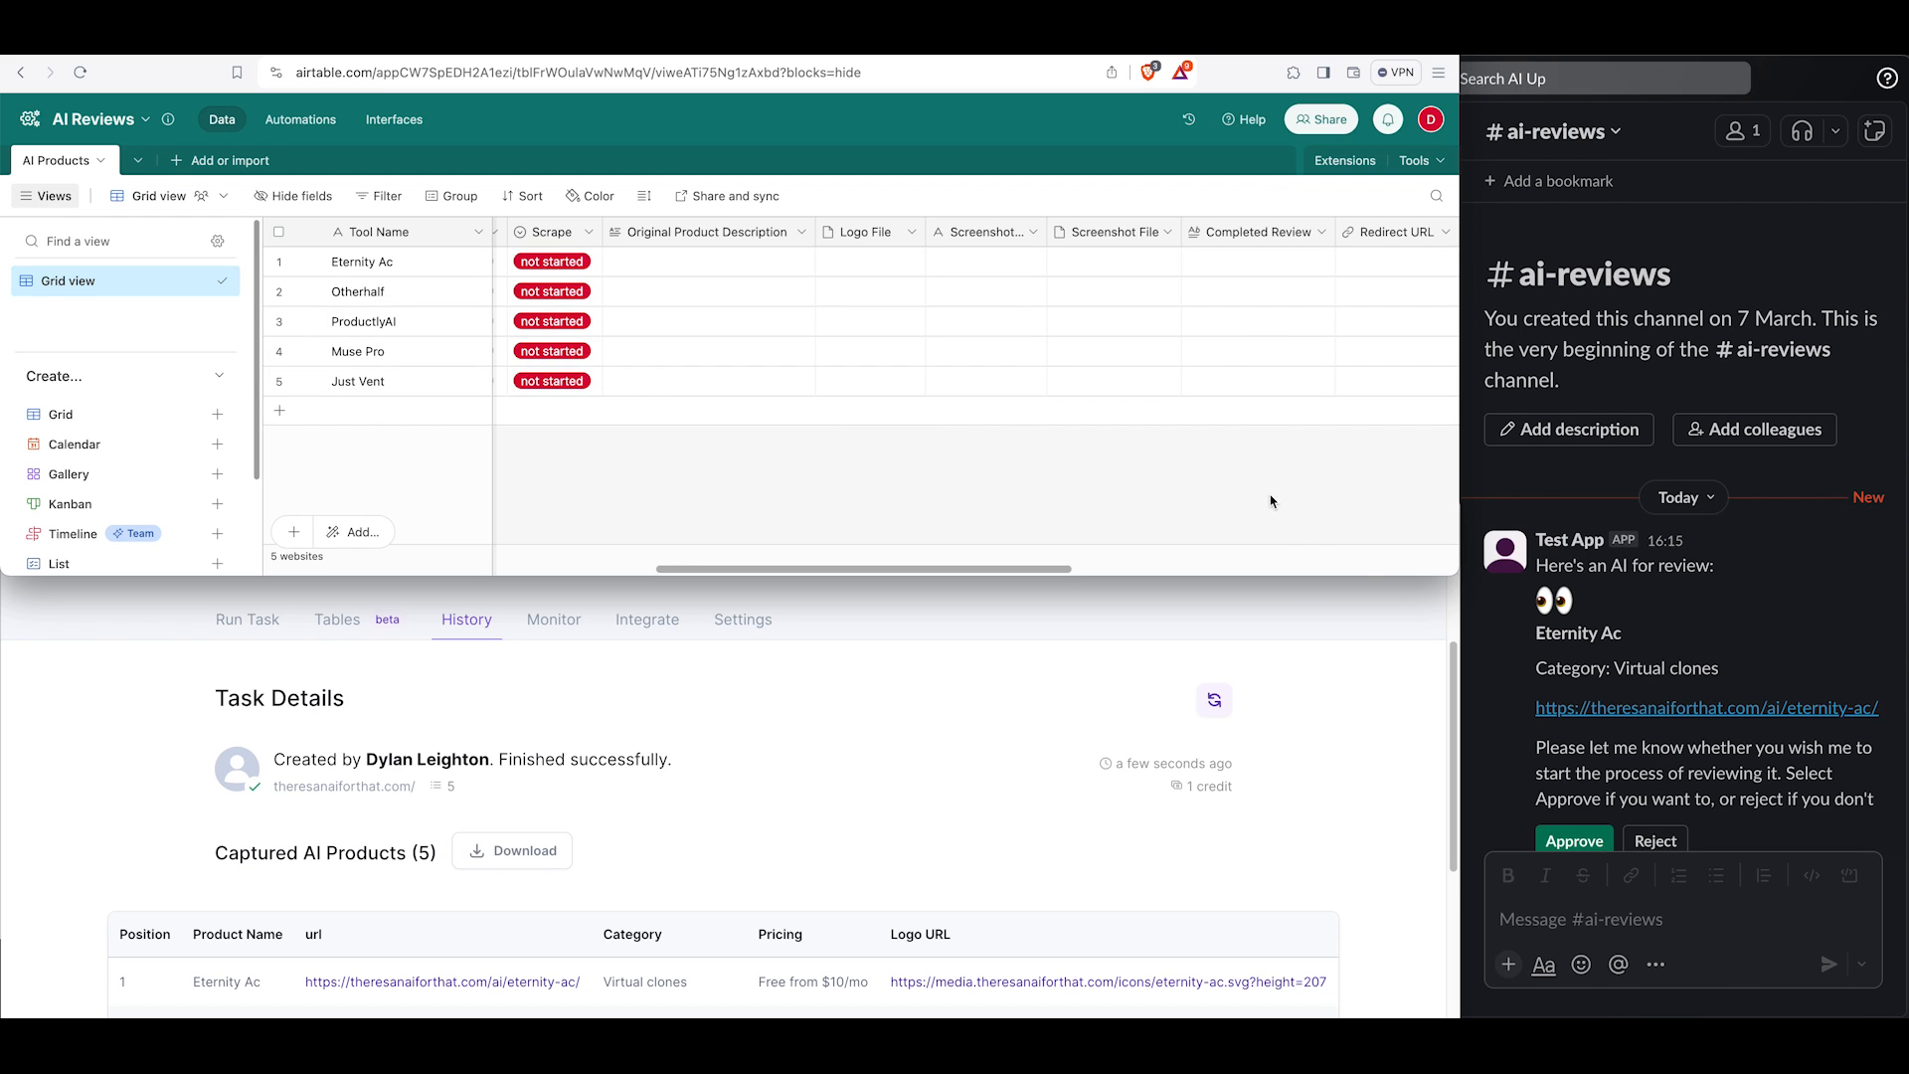
pyautogui.hscroll(3, 798, 318)
pyautogui.hscroll(8, 798, 319)
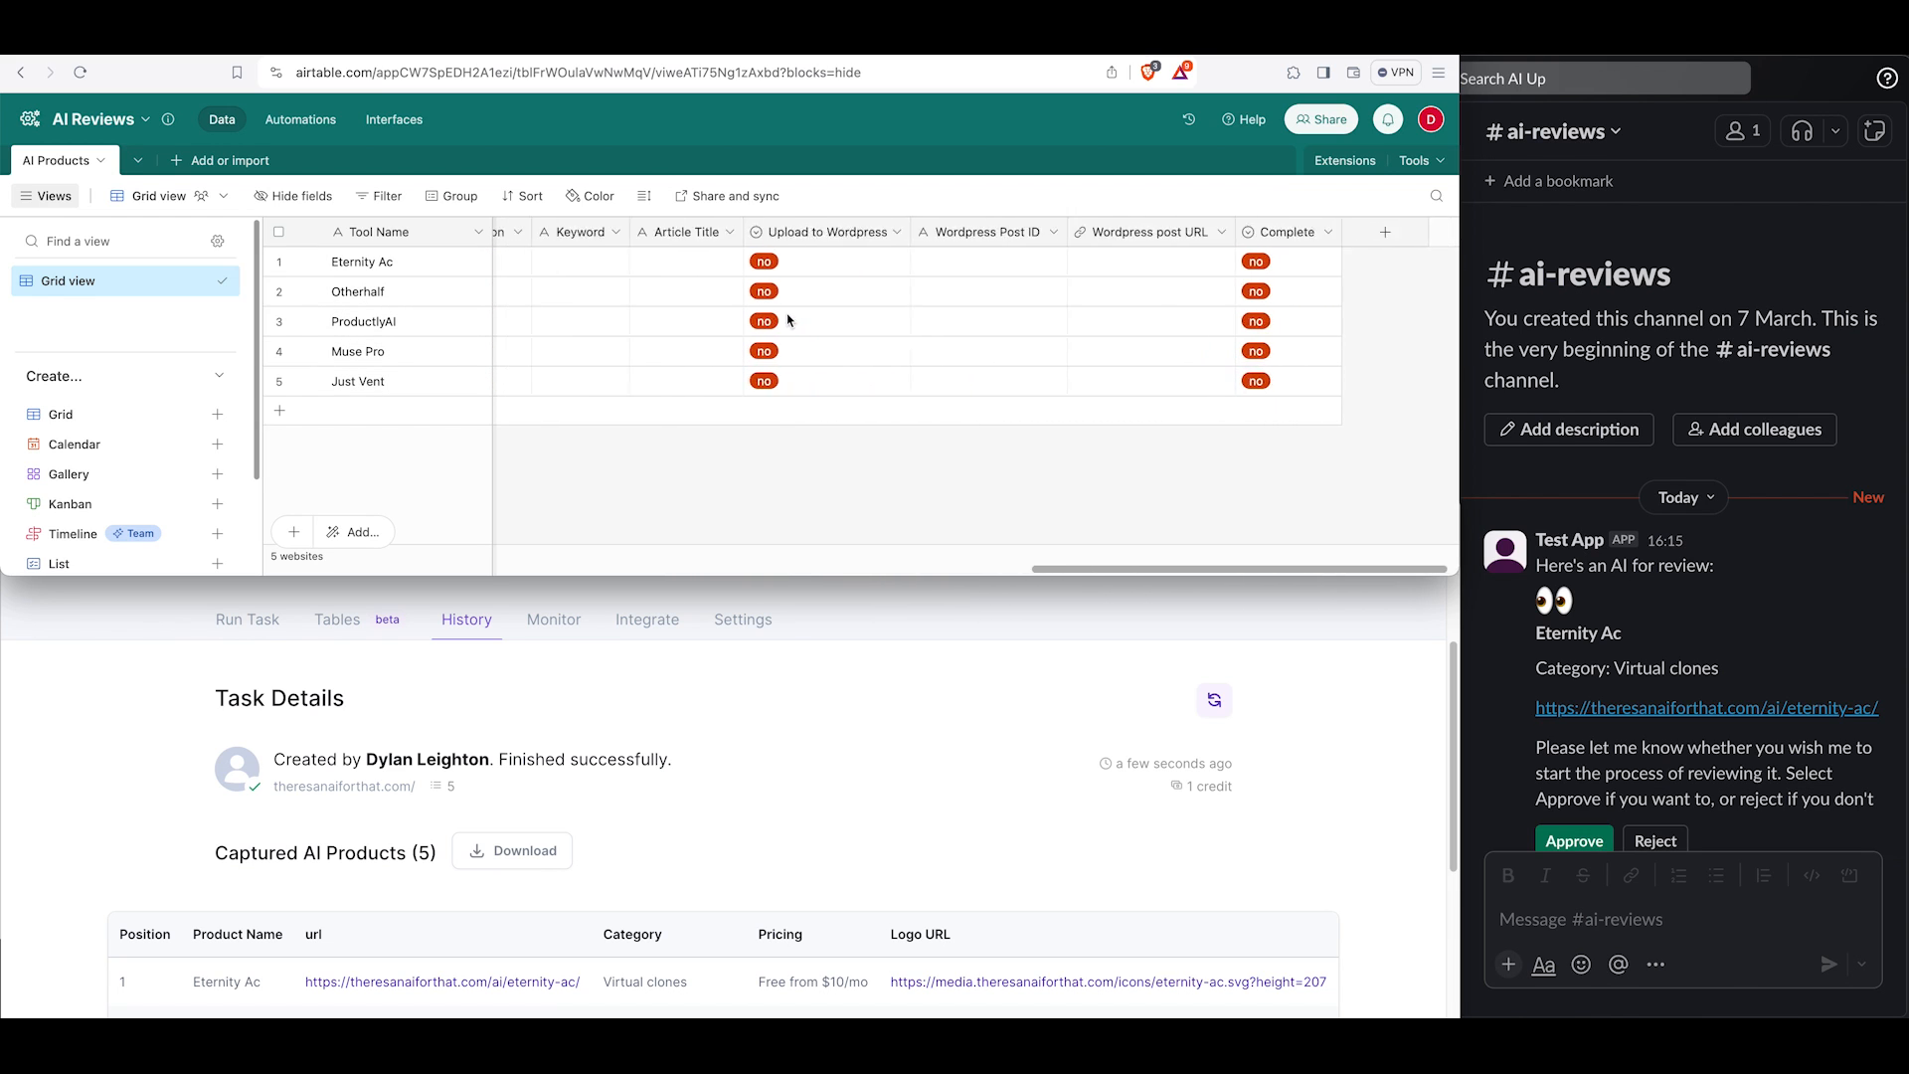
pyautogui.hscroll(-12, 788, 318)
pyautogui.hscroll(2, 779, 319)
pyautogui.hscroll(-1, 775, 318)
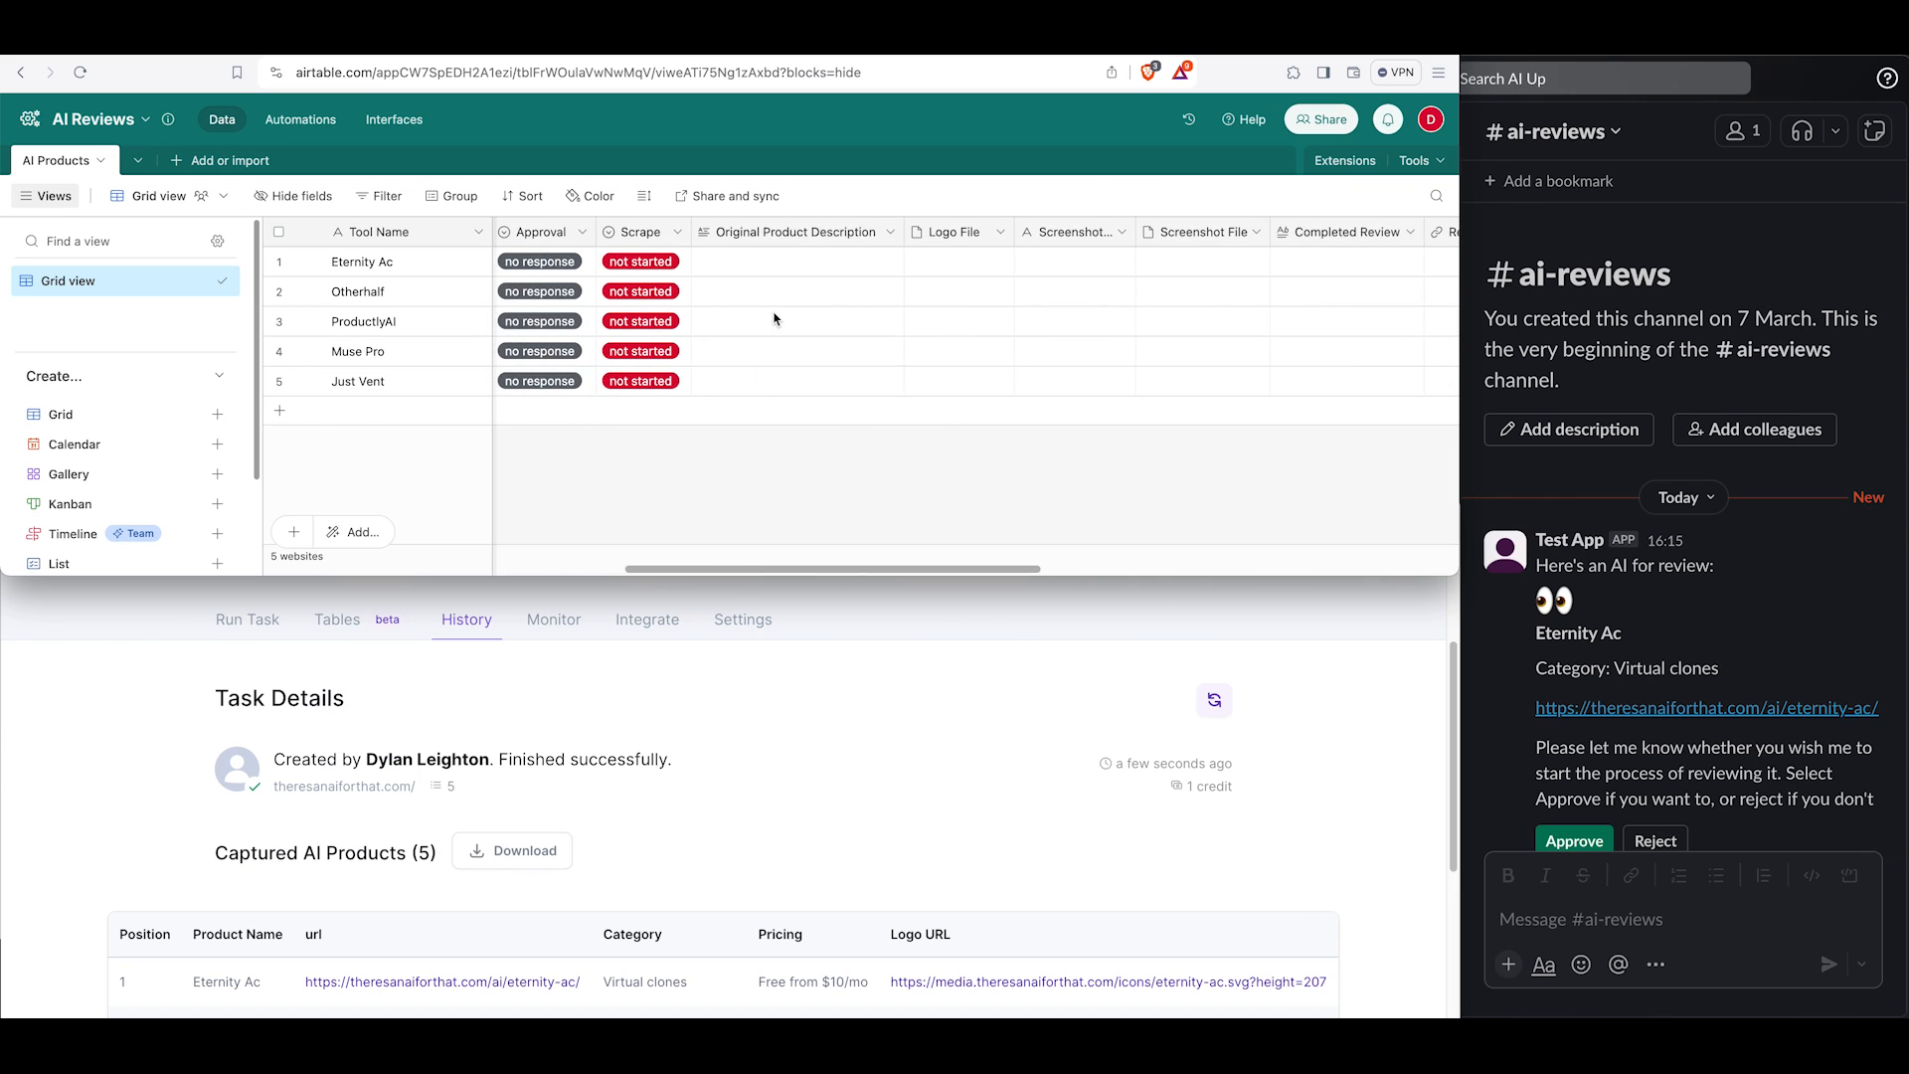
# Read through the AI review messages and their details in the #ai-reviews Slack channel.
pyautogui.scroll(-3, 1702, 664)
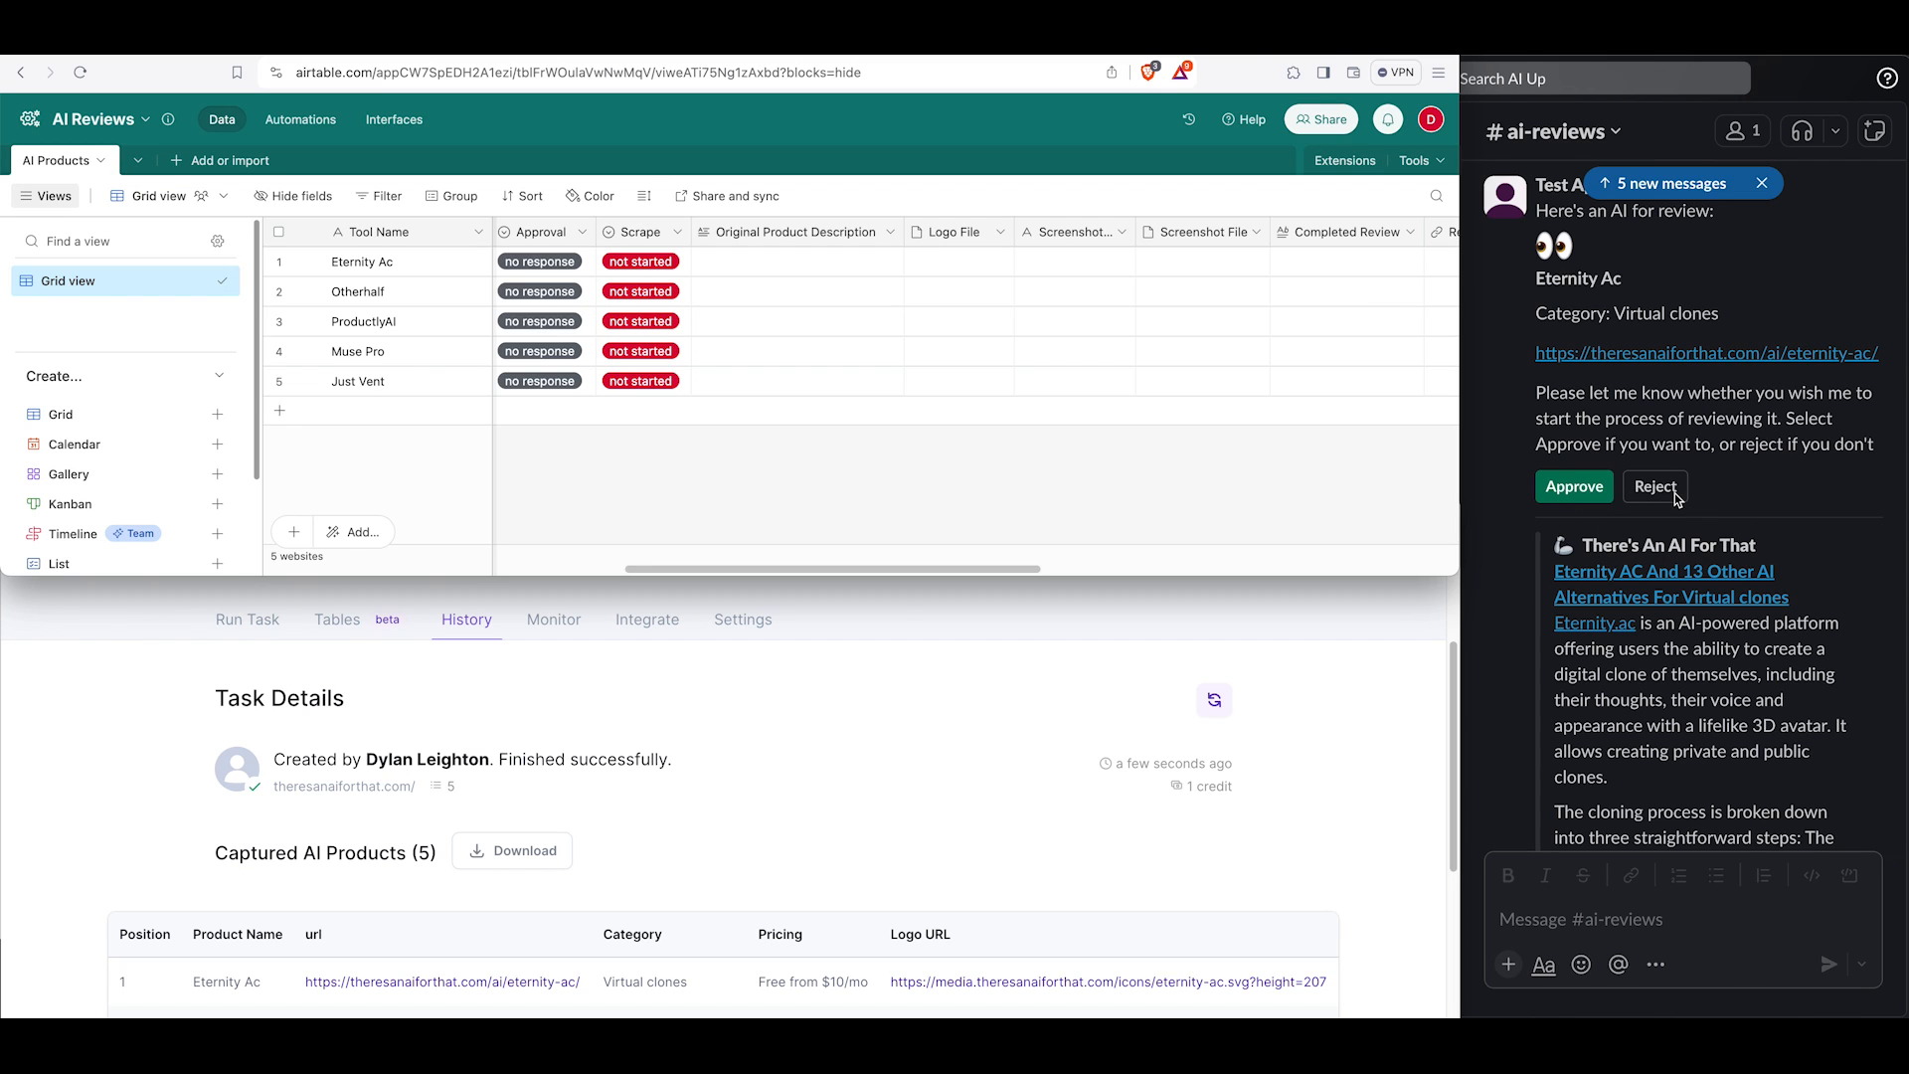
pyautogui.scroll(-3, 1805, 582)
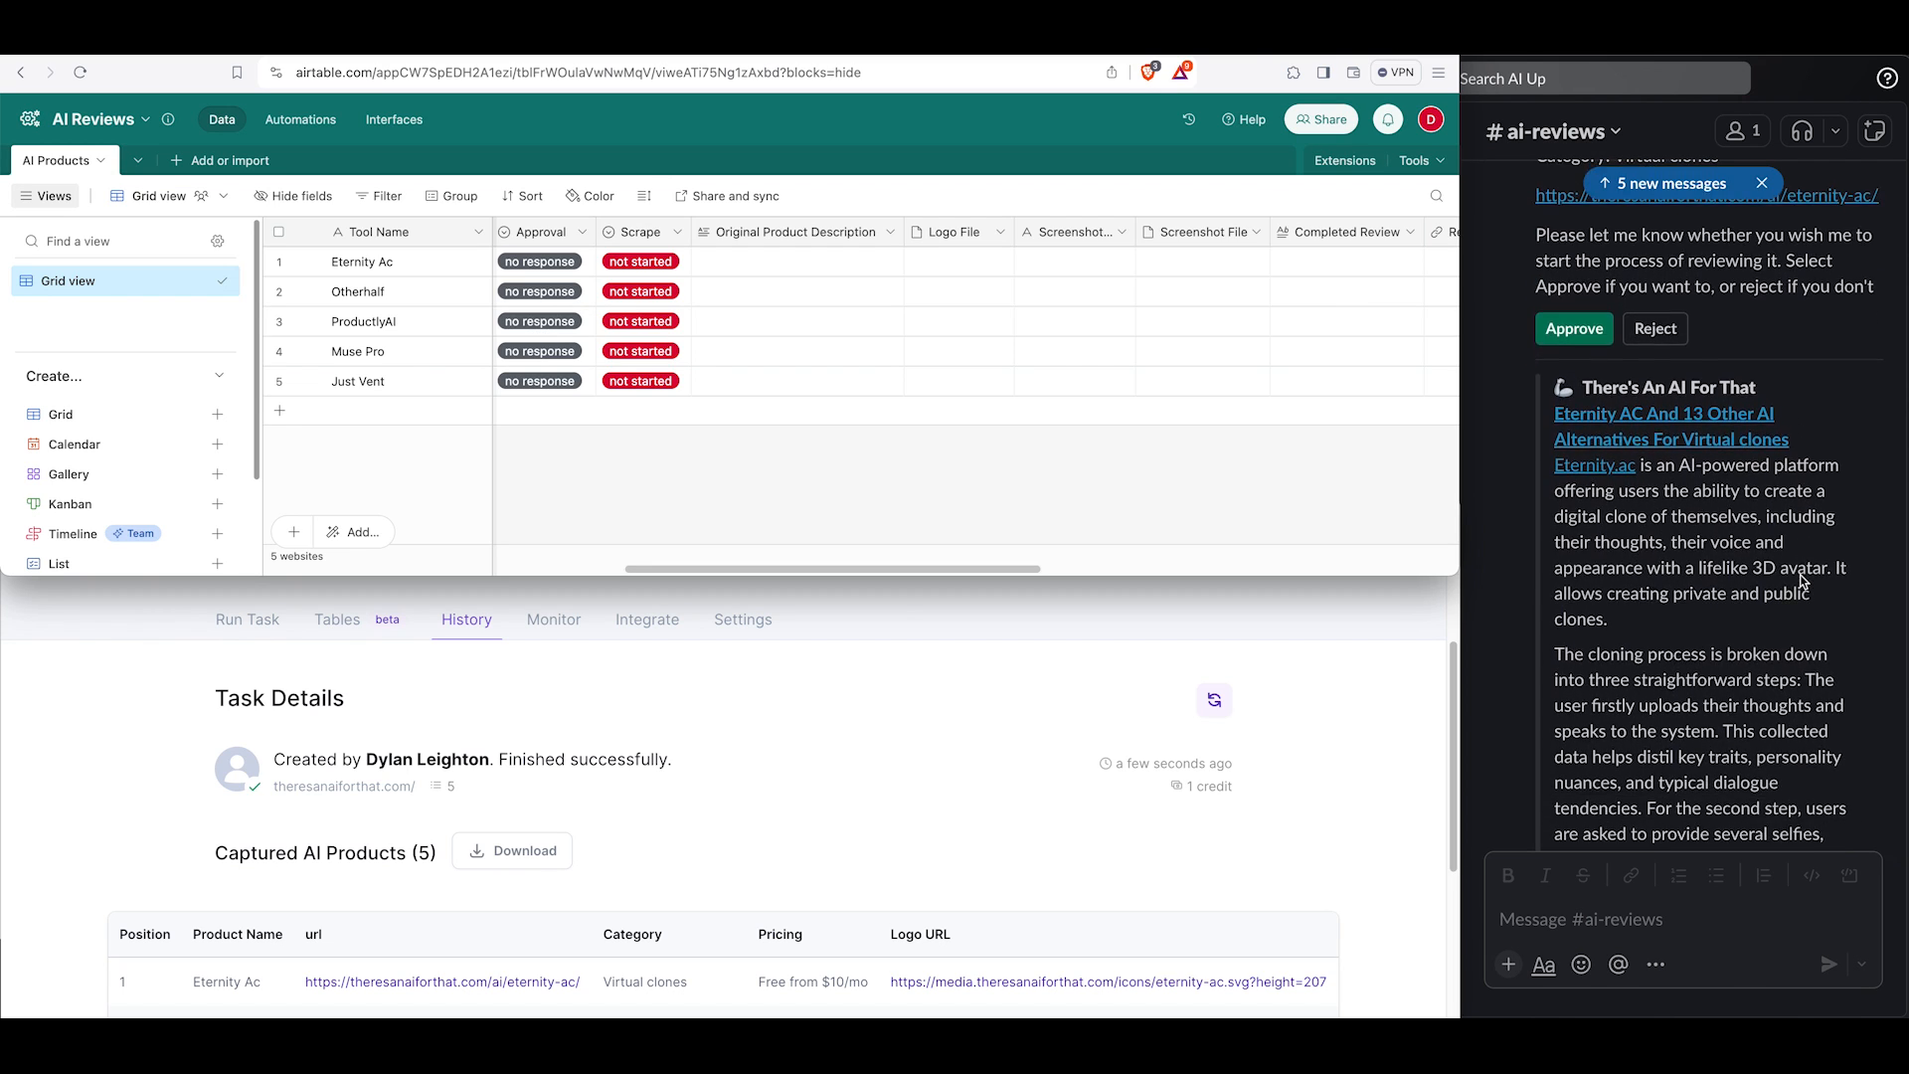
pyautogui.scroll(-1, 1656, 572)
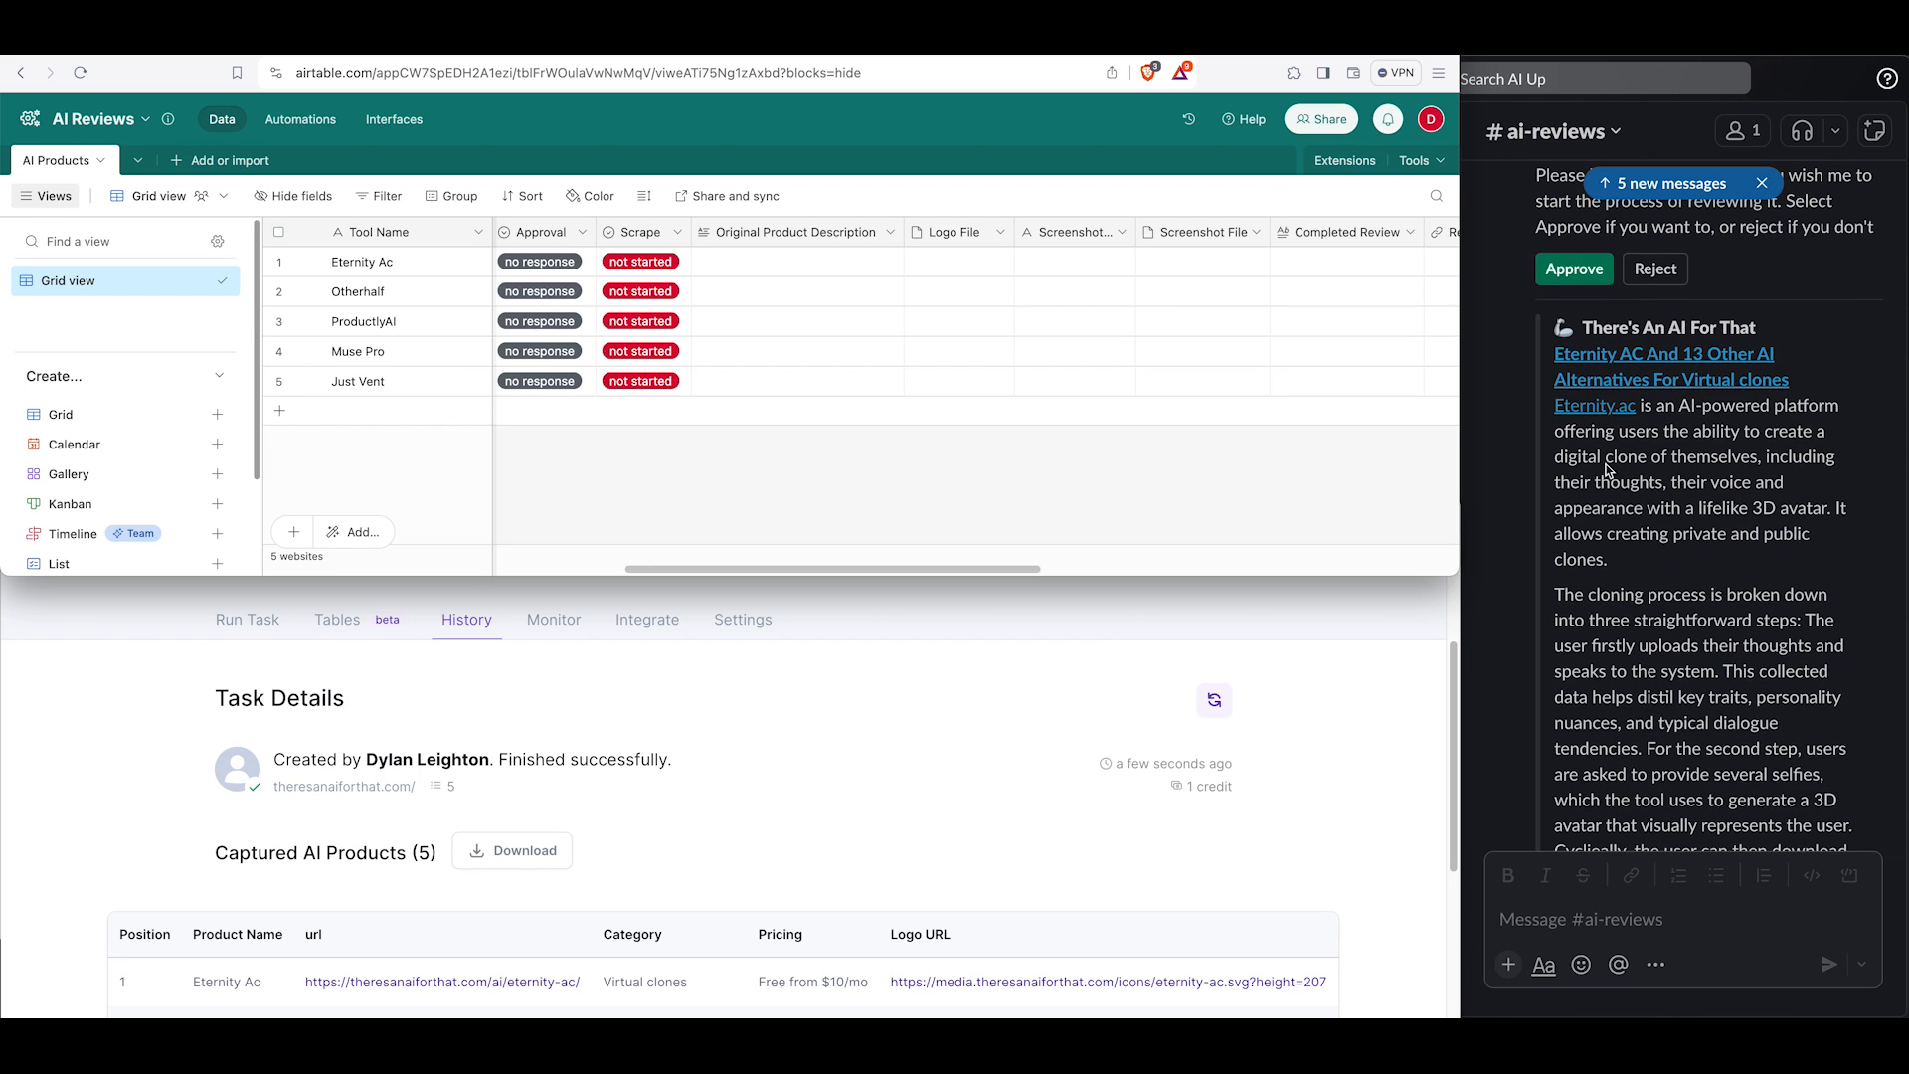
pyautogui.scroll(-3, 1643, 569)
pyautogui.scroll(6, 1646, 571)
pyautogui.scroll(3, 1650, 571)
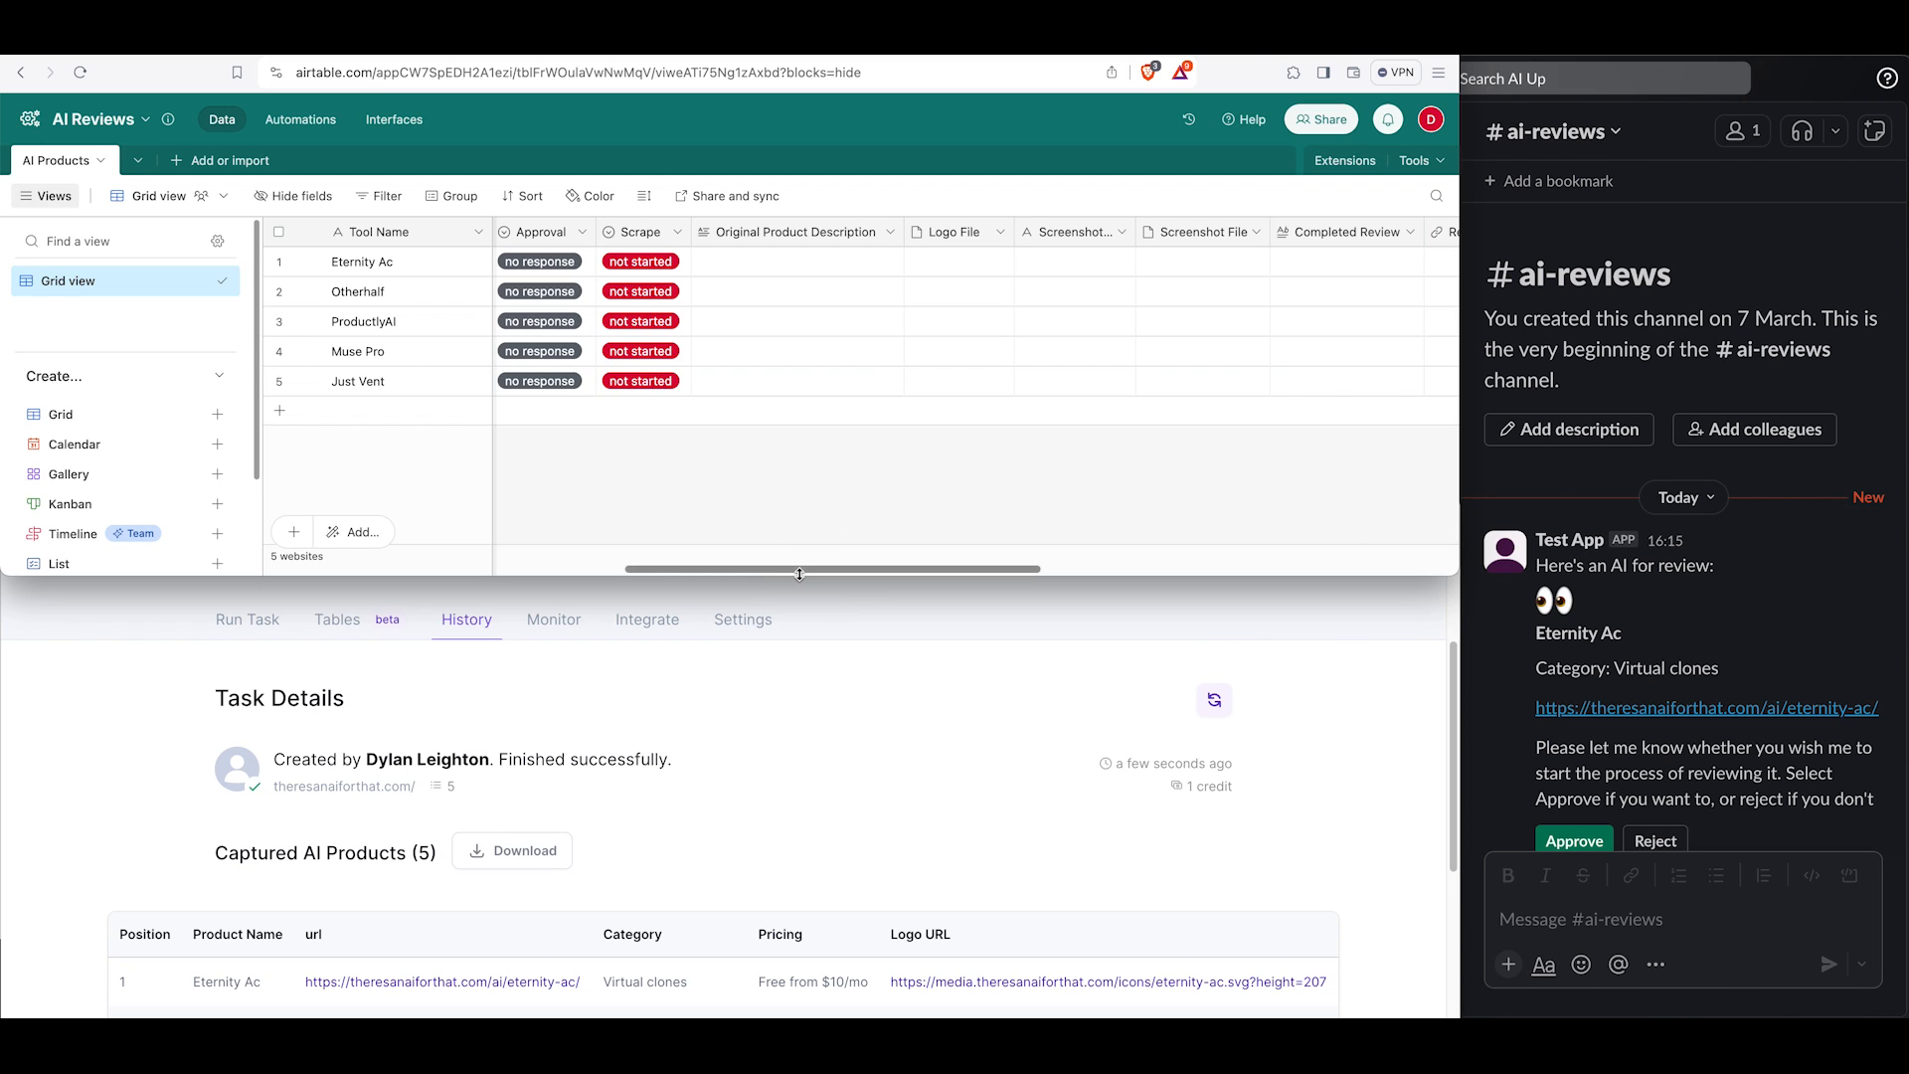
pyautogui.scroll(-5, 1830, 726)
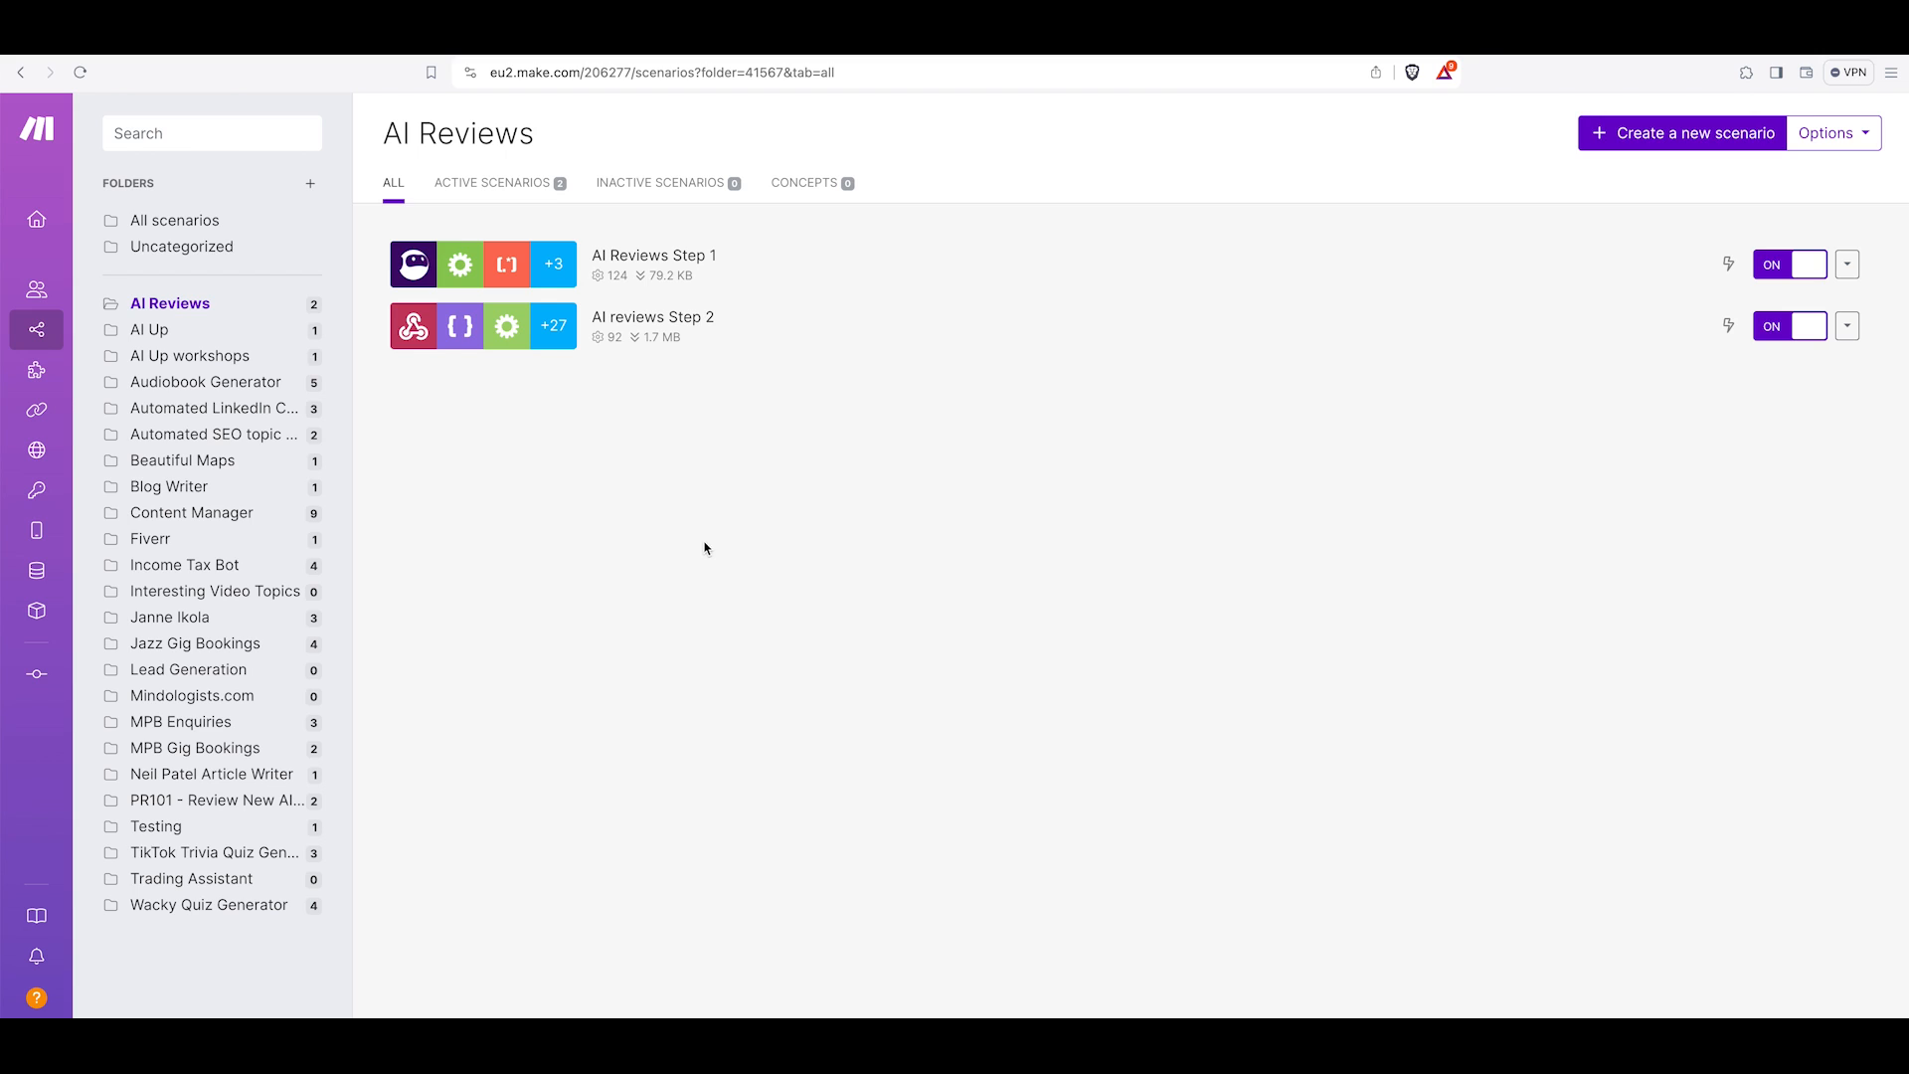
# Open the AI reviews Step 2 scenario and inspect the Webhooks trigger module's settings.
pyautogui.click(648, 324)
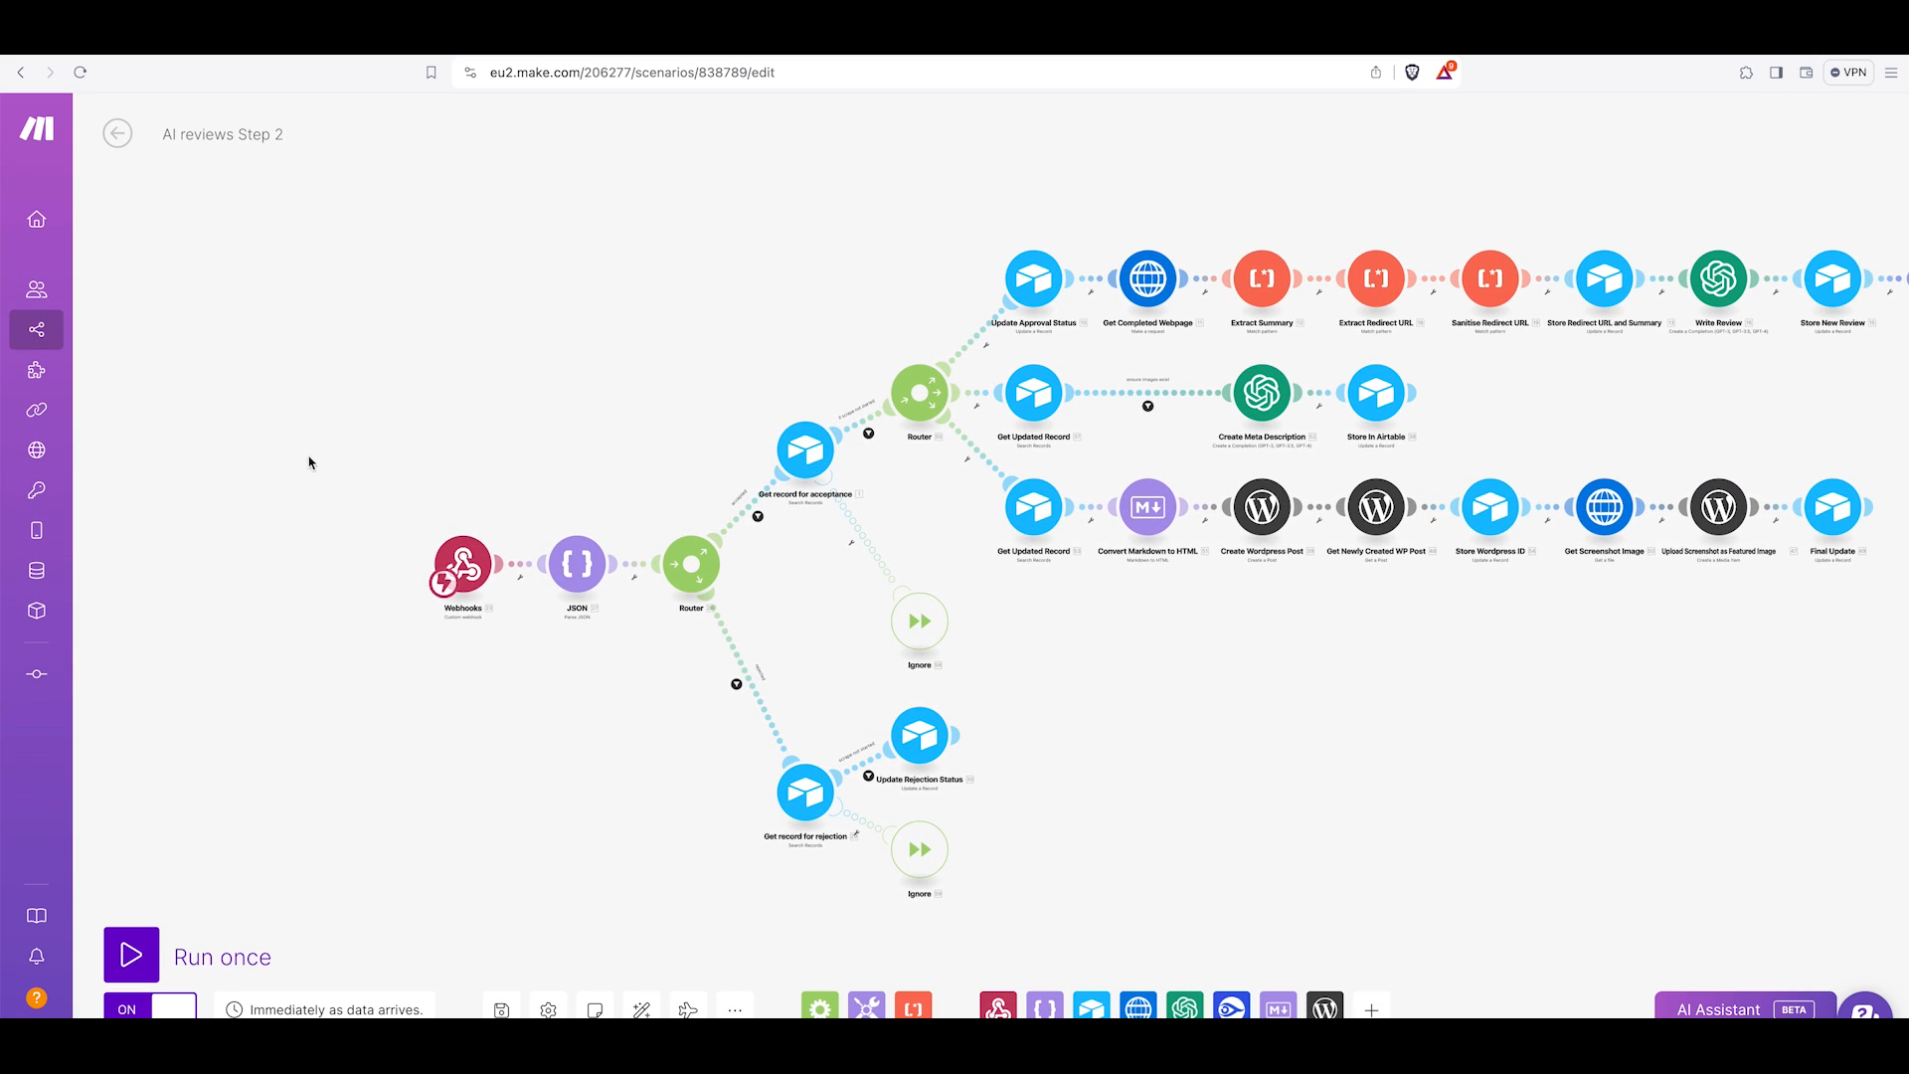
pyautogui.scroll(5, 425, 499)
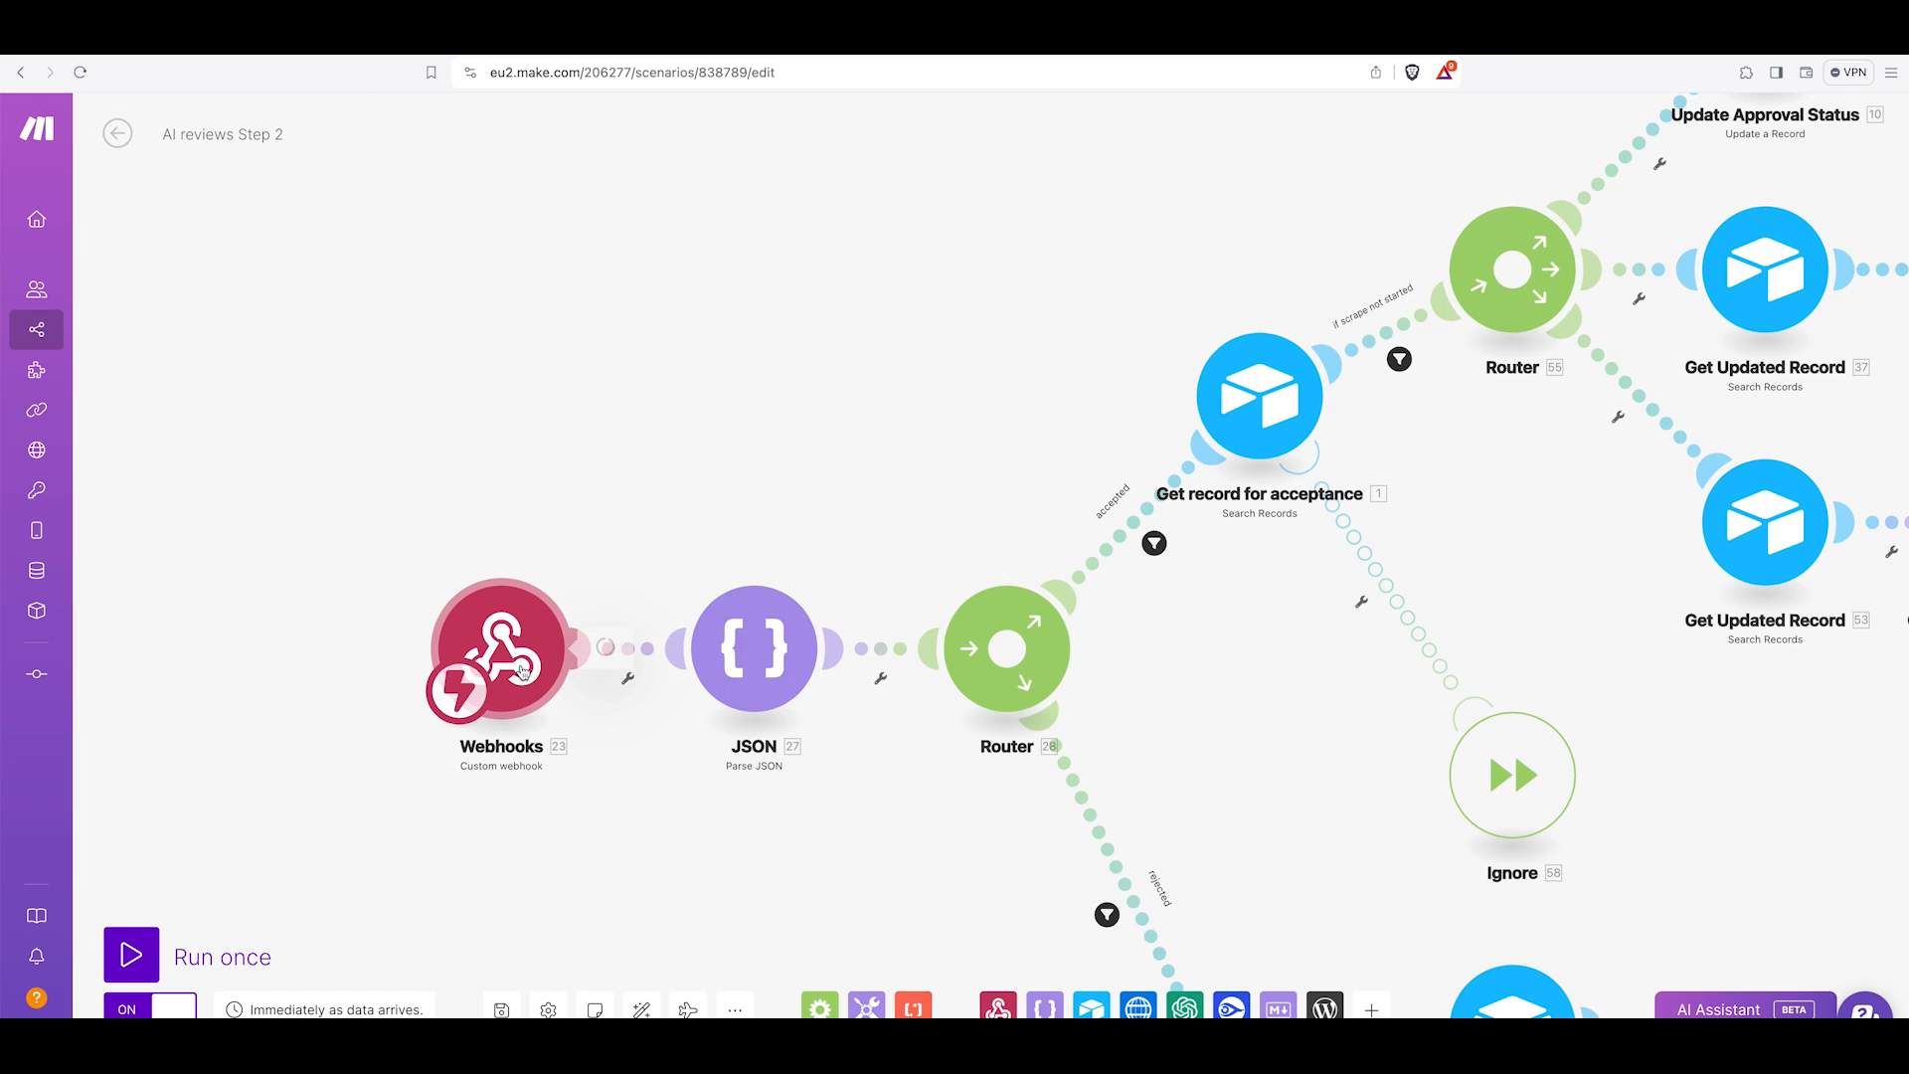
pyautogui.click(542, 666)
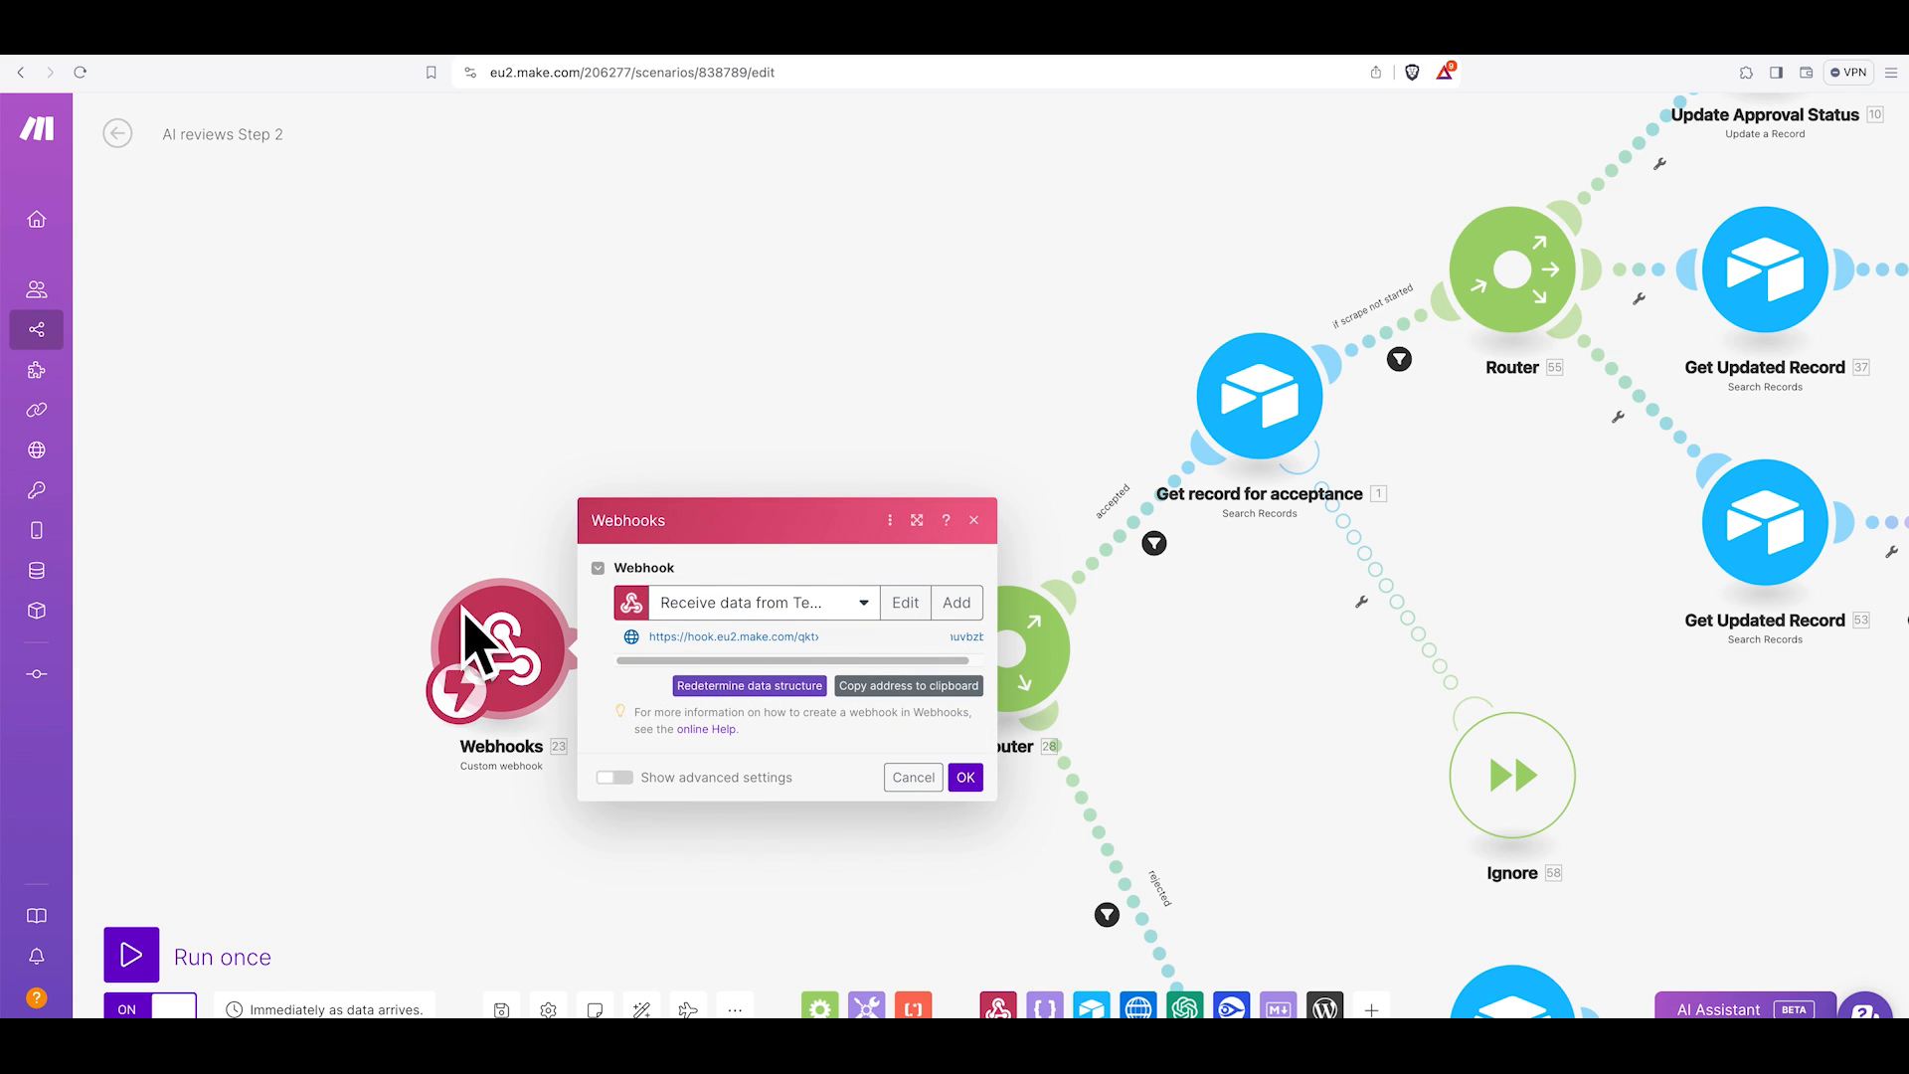
pyautogui.click(885, 777)
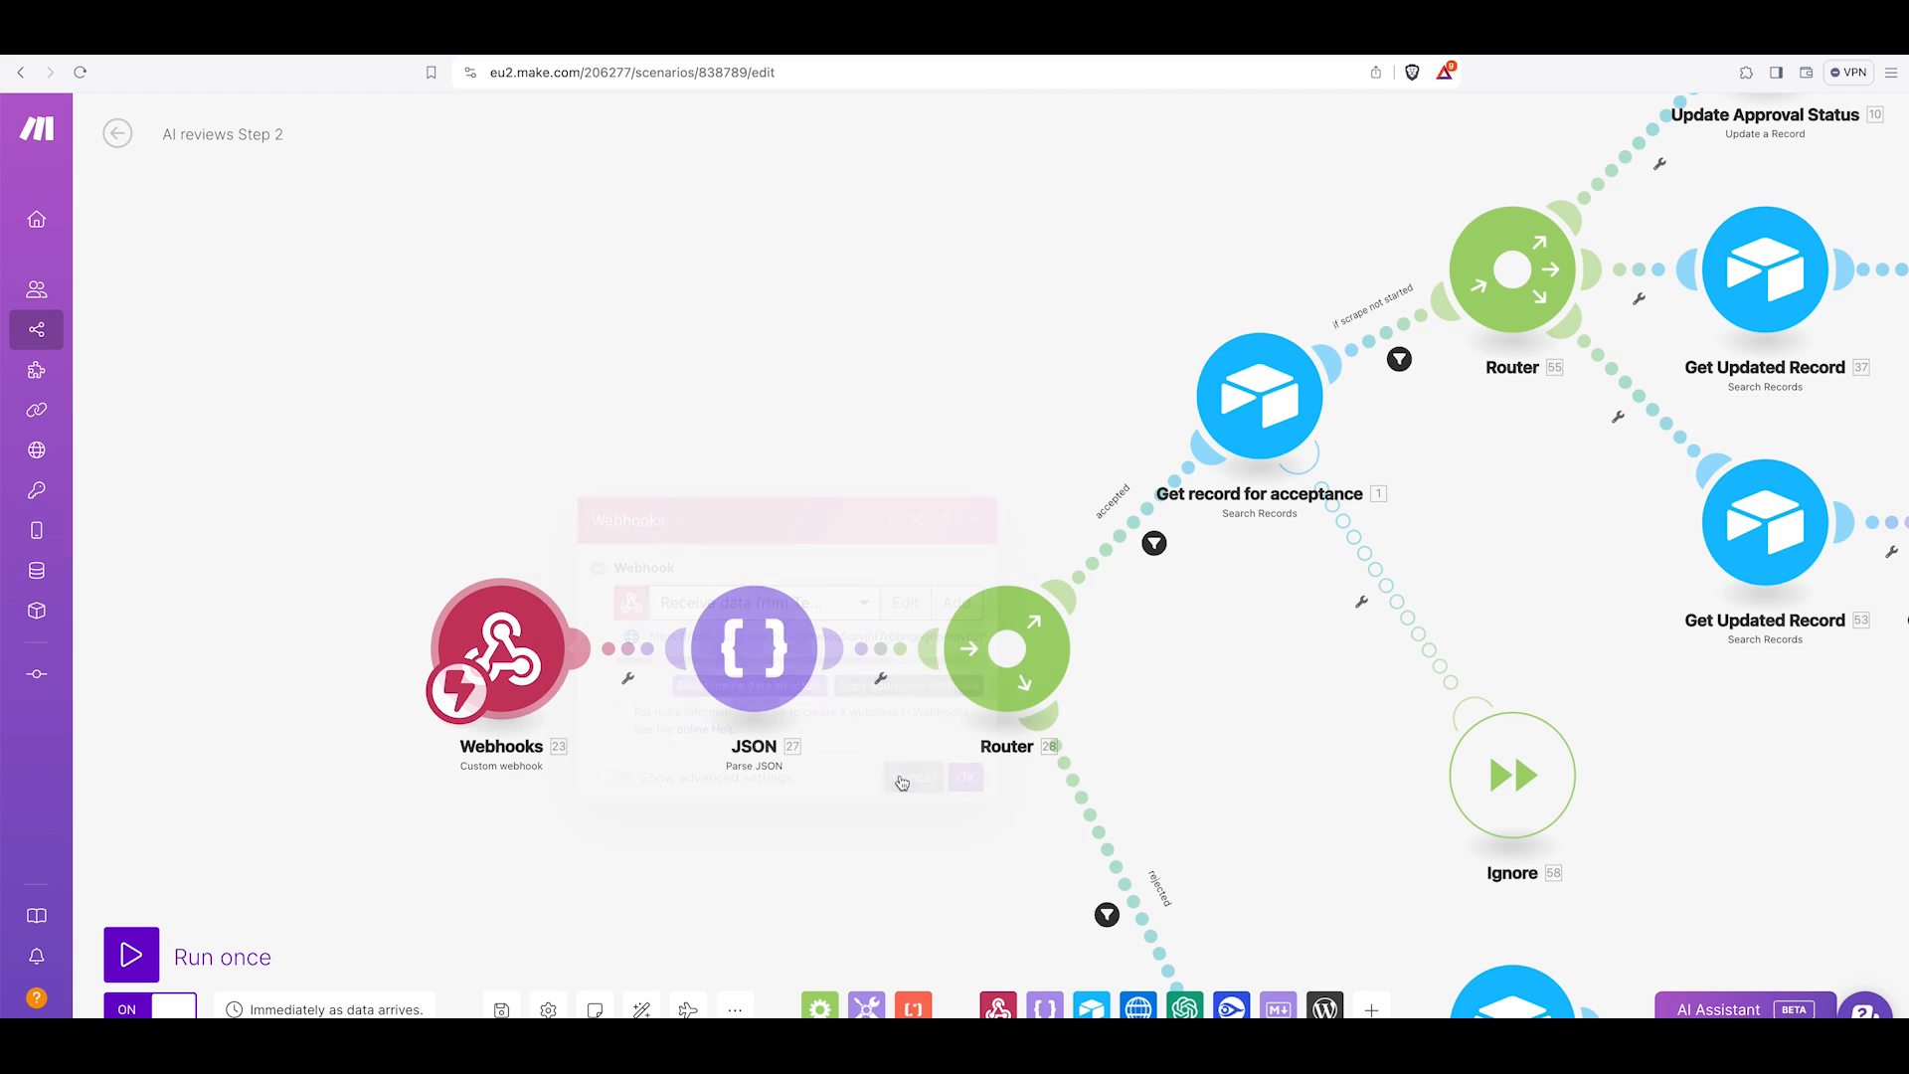
# Inspect the JSON module's data structure and its message_ts property.
pyautogui.hscroll(5, 418, 507)
pyautogui.scroll(-5, 418, 507)
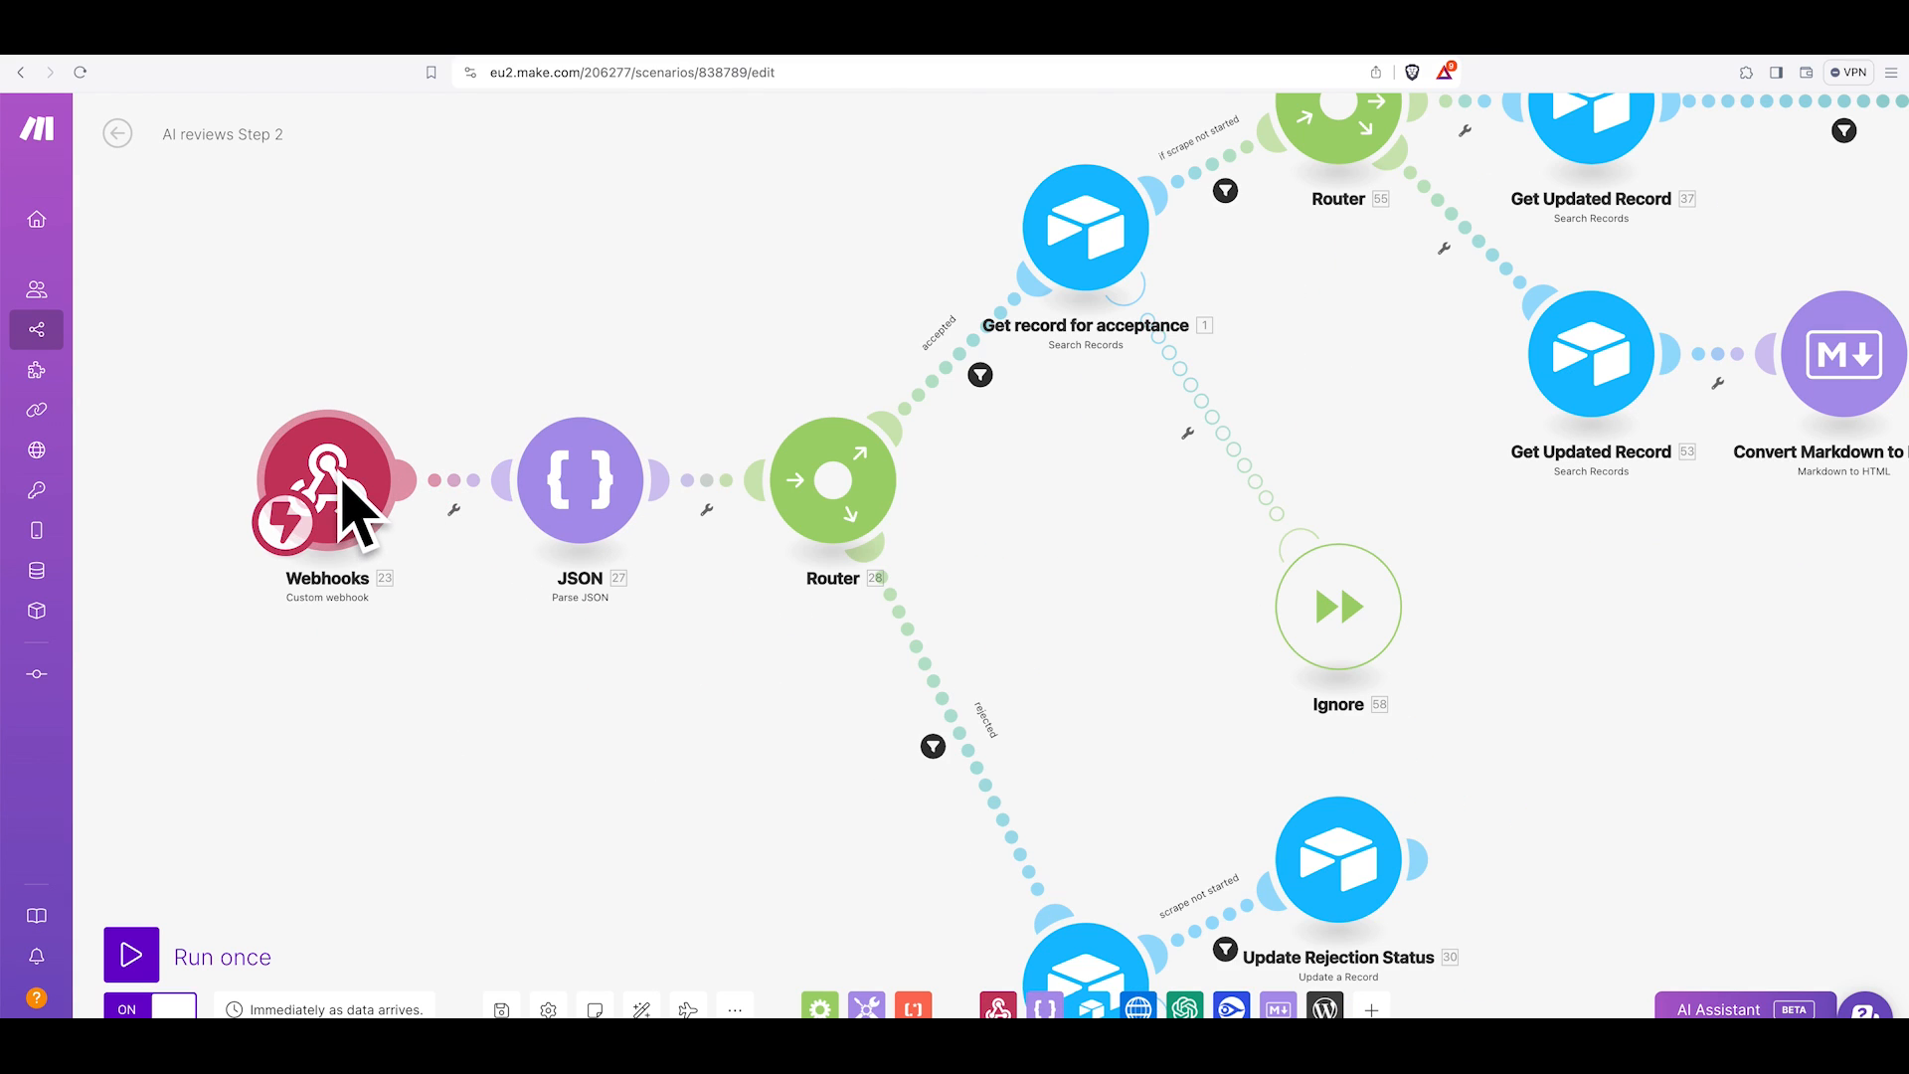
pyautogui.click(586, 504)
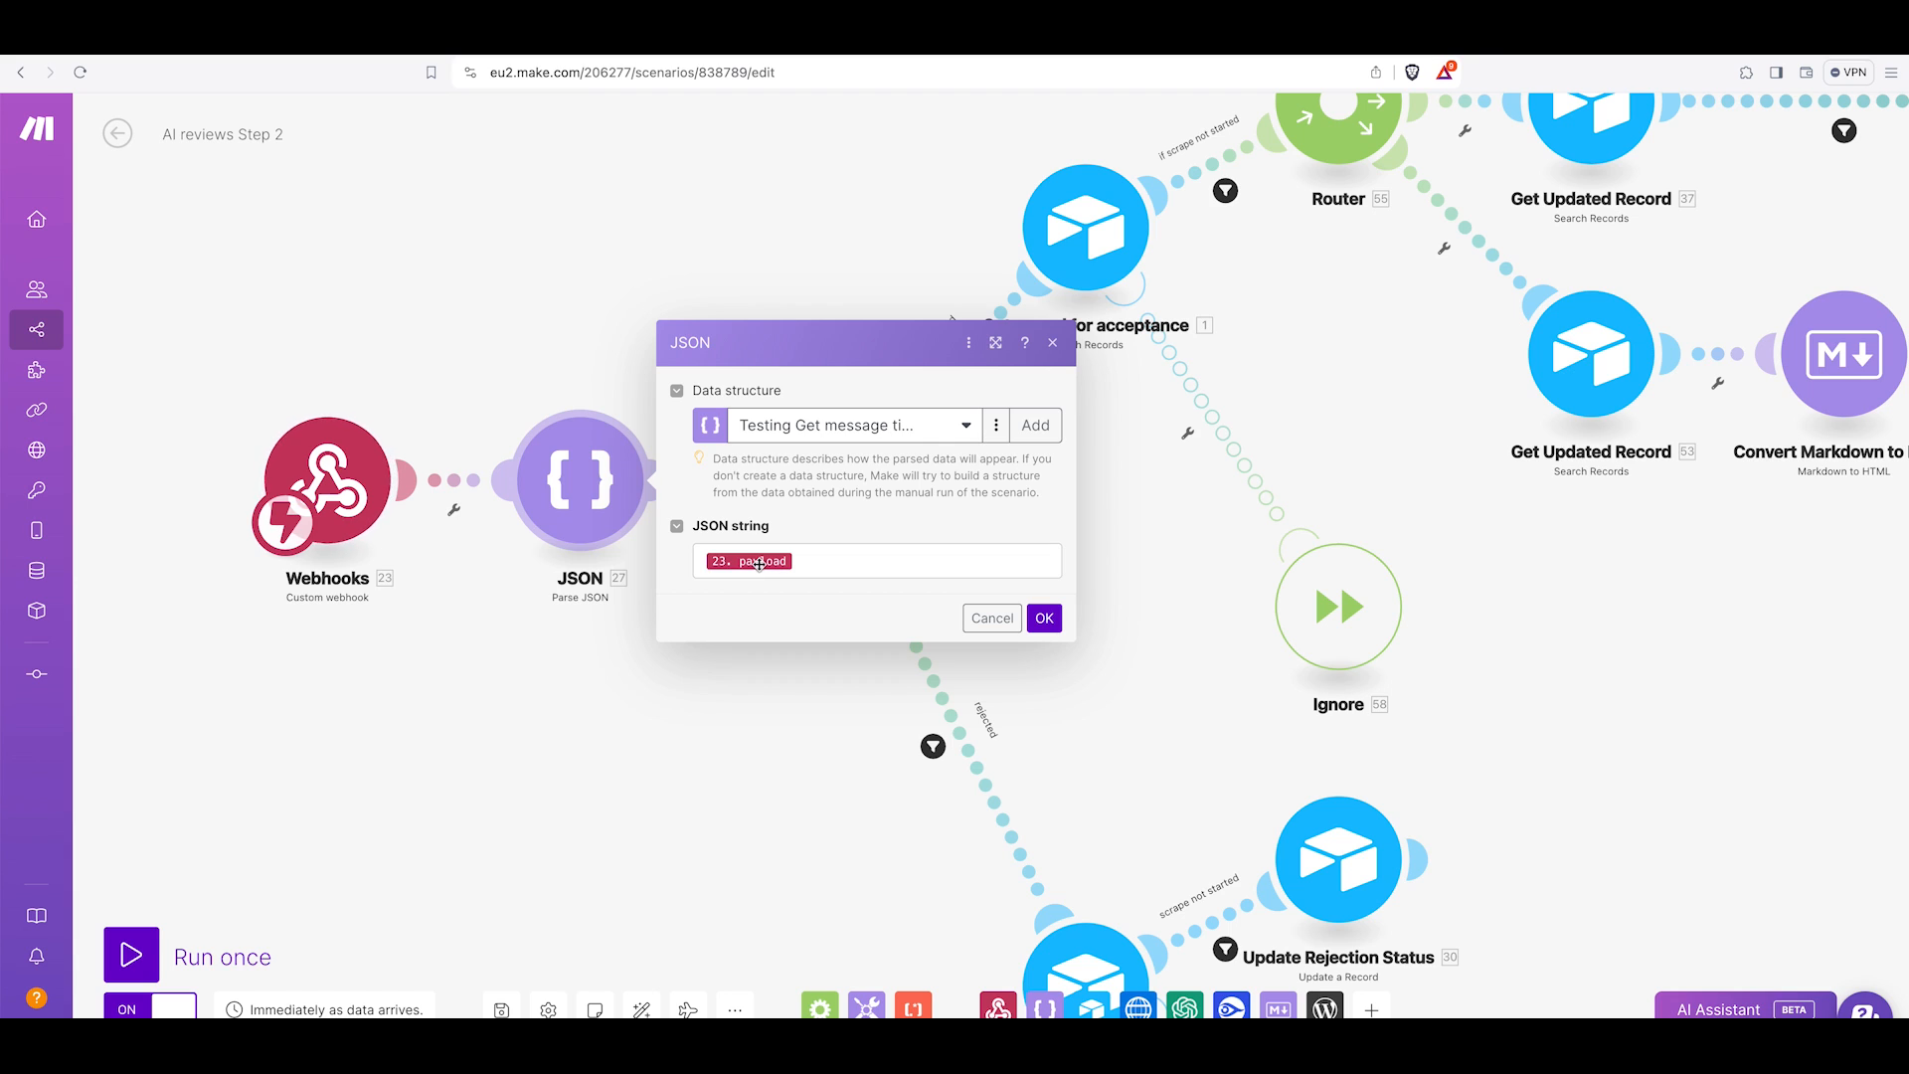
pyautogui.click(995, 426)
pyautogui.click(985, 458)
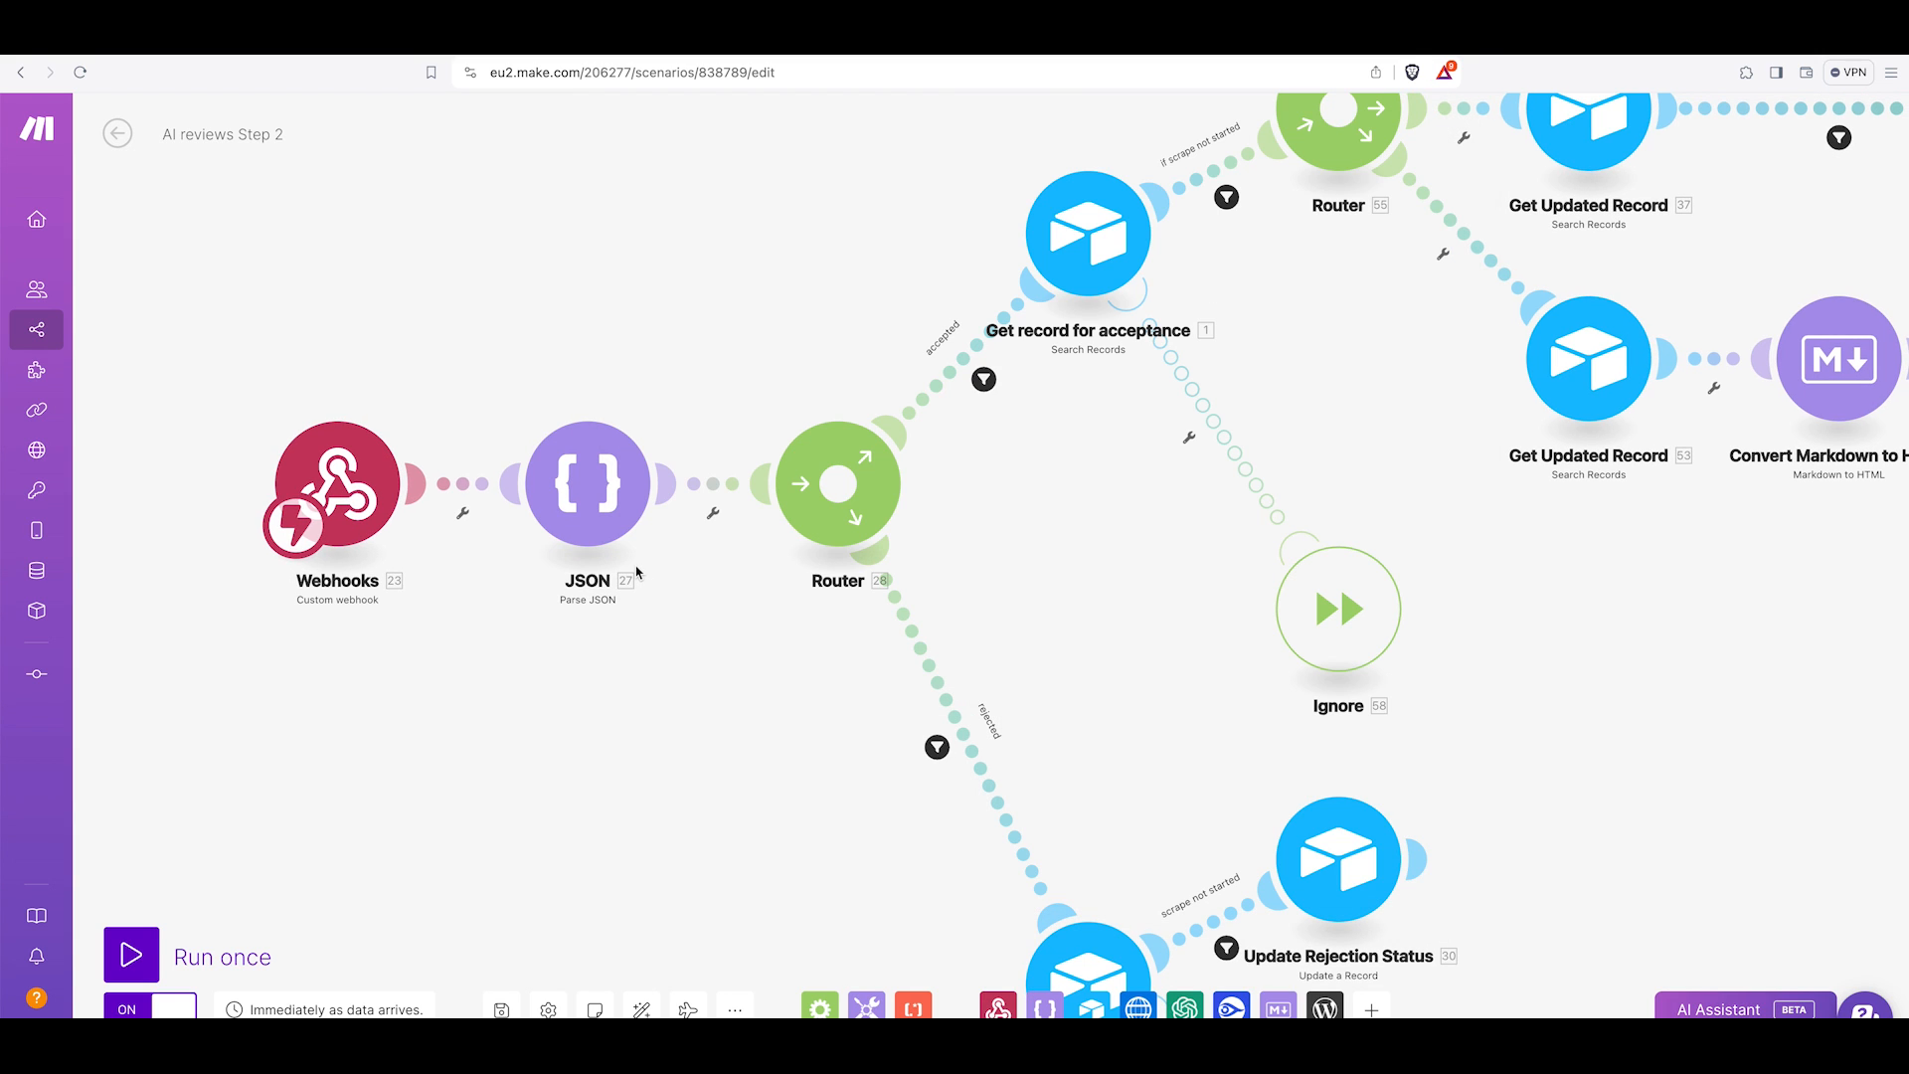
# Inspect the rejected route's filter condition coming out of the first Router.
pyautogui.hscroll(2, 638, 573)
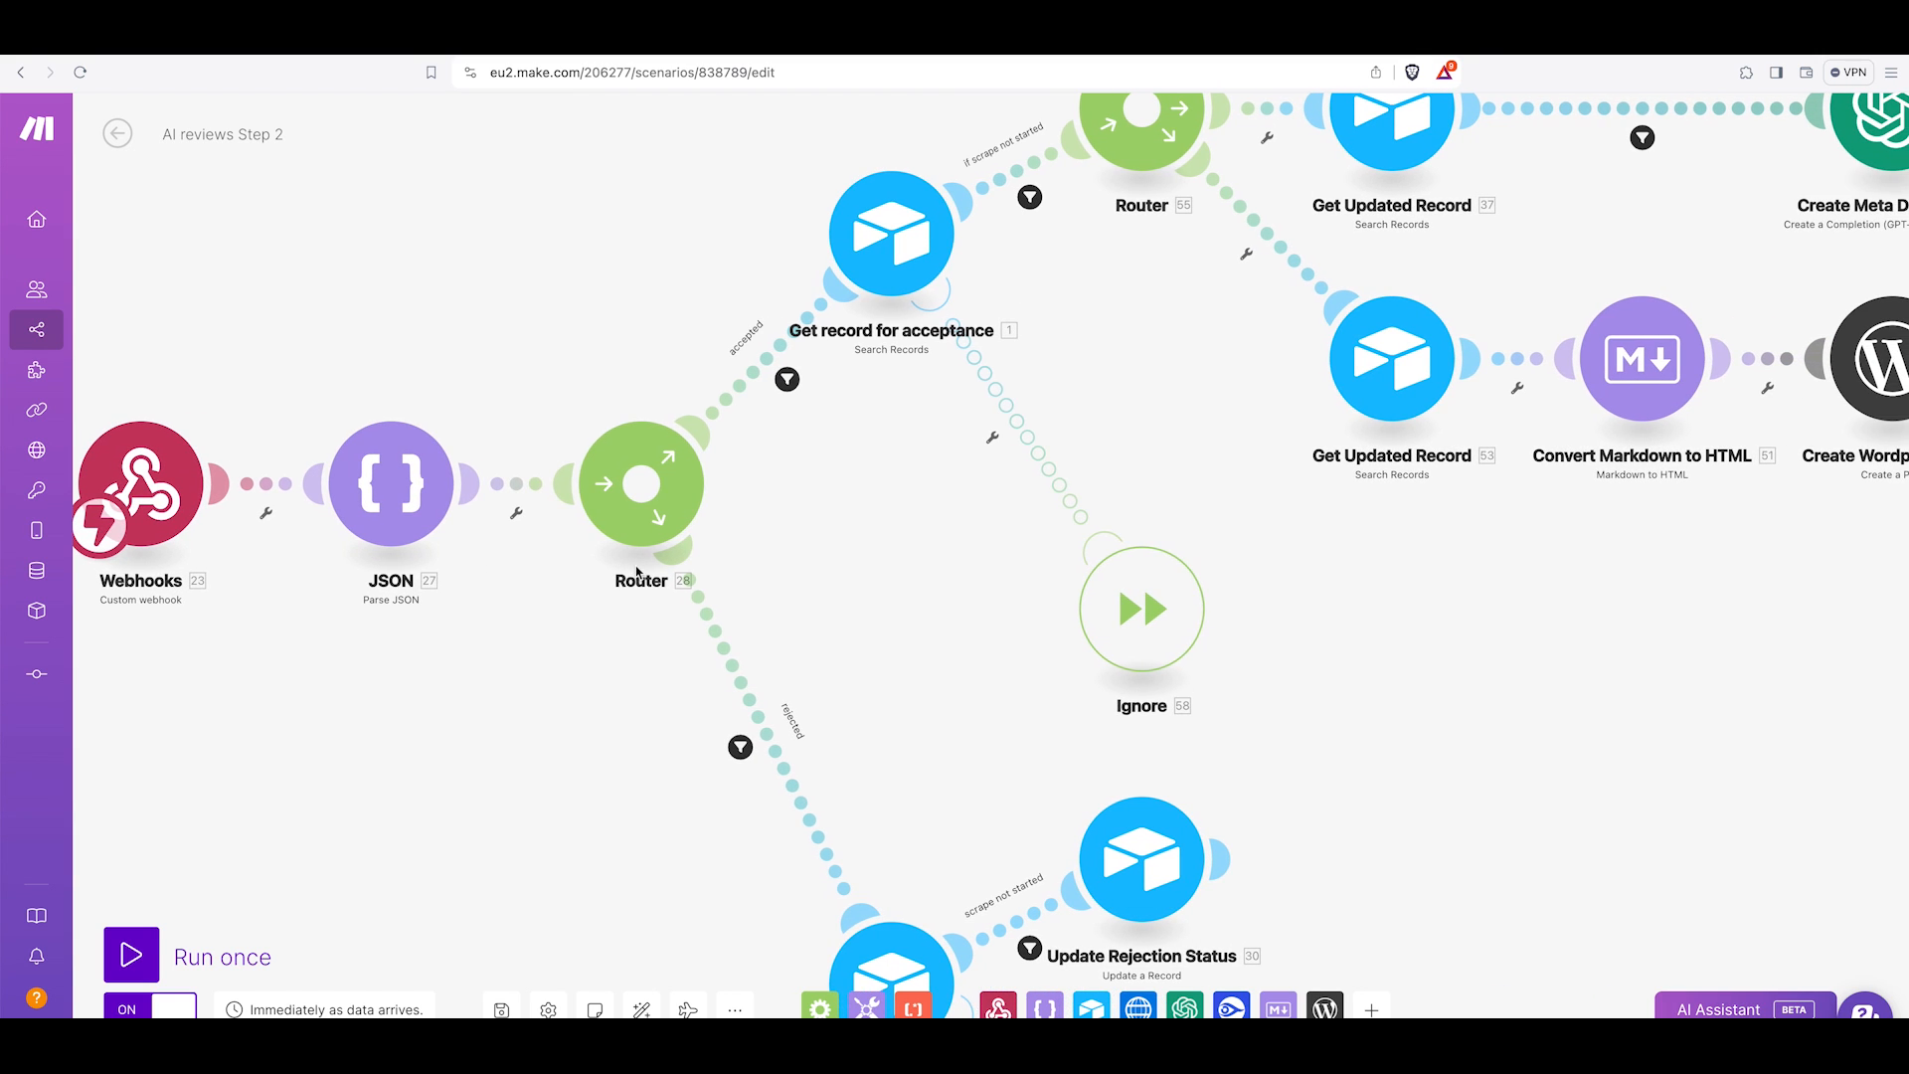
pyautogui.scroll(-3, 637, 573)
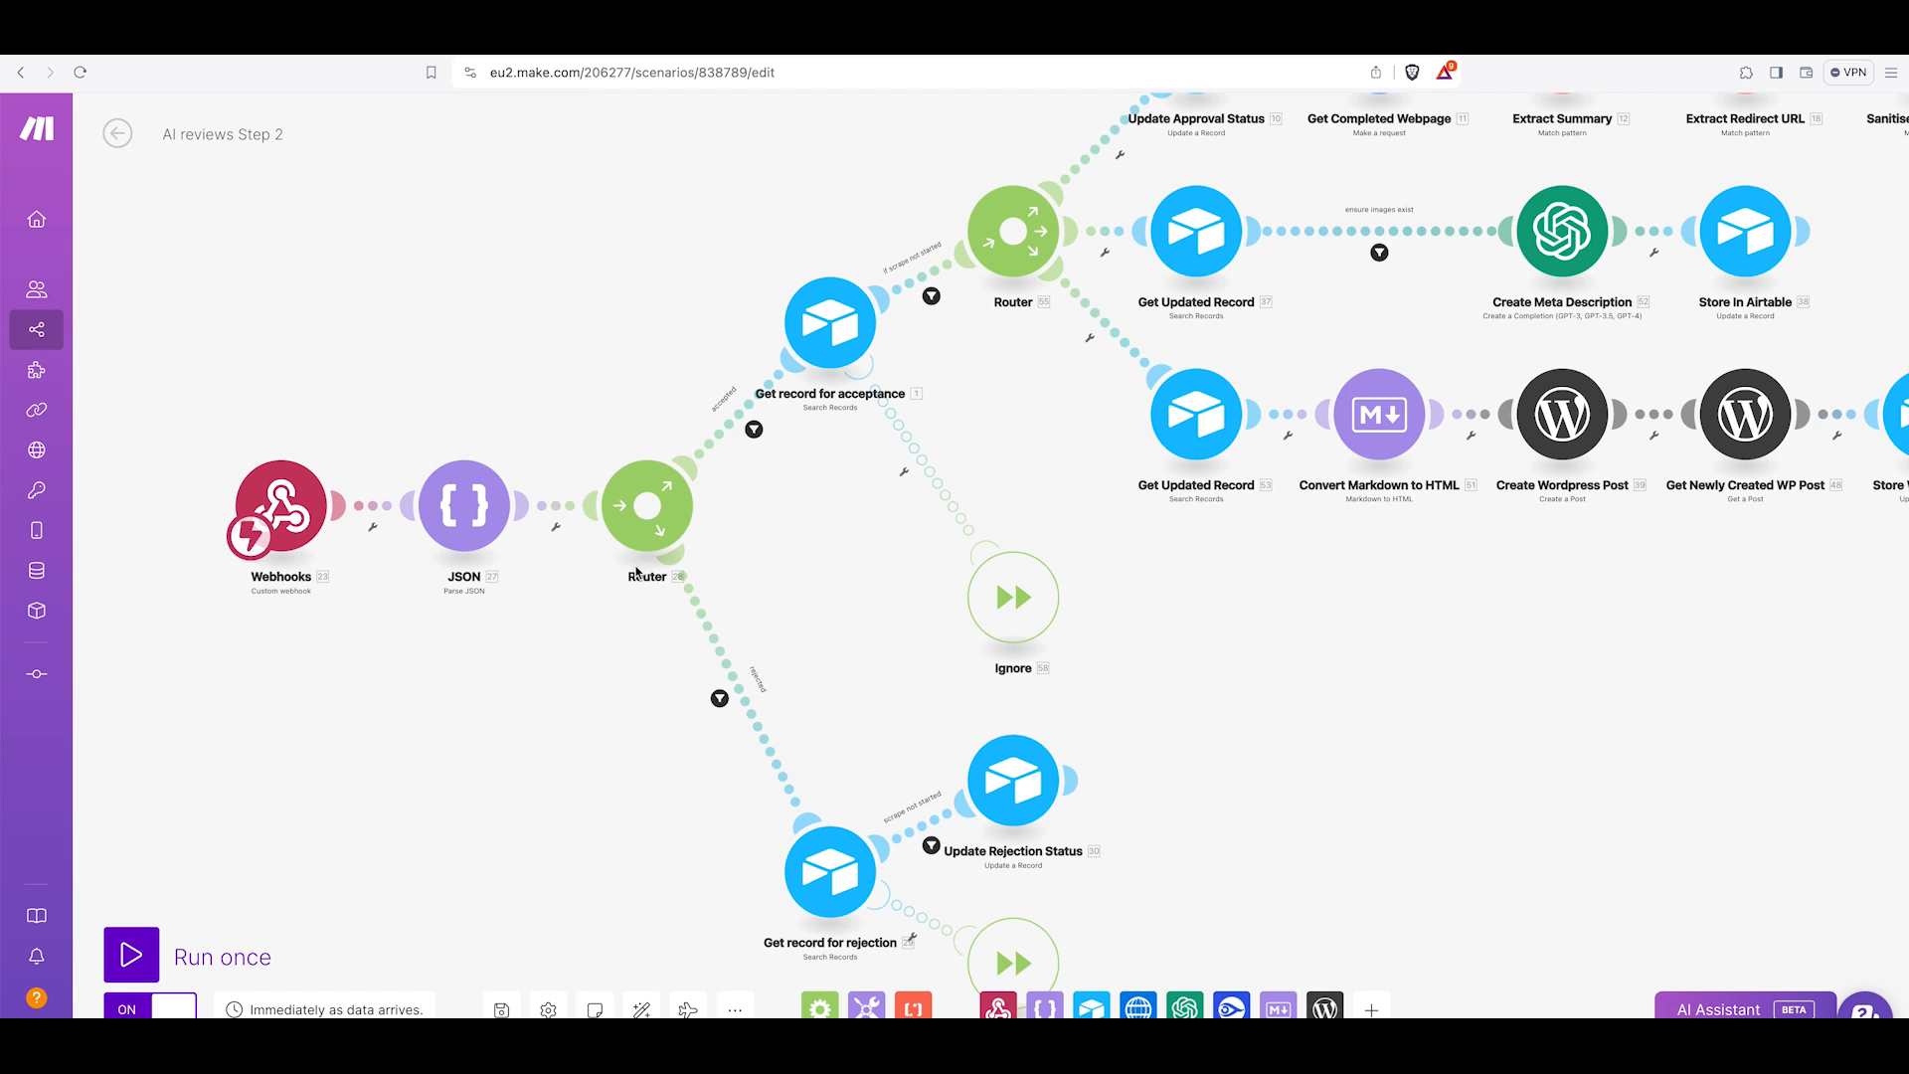
pyautogui.scroll(2, 636, 573)
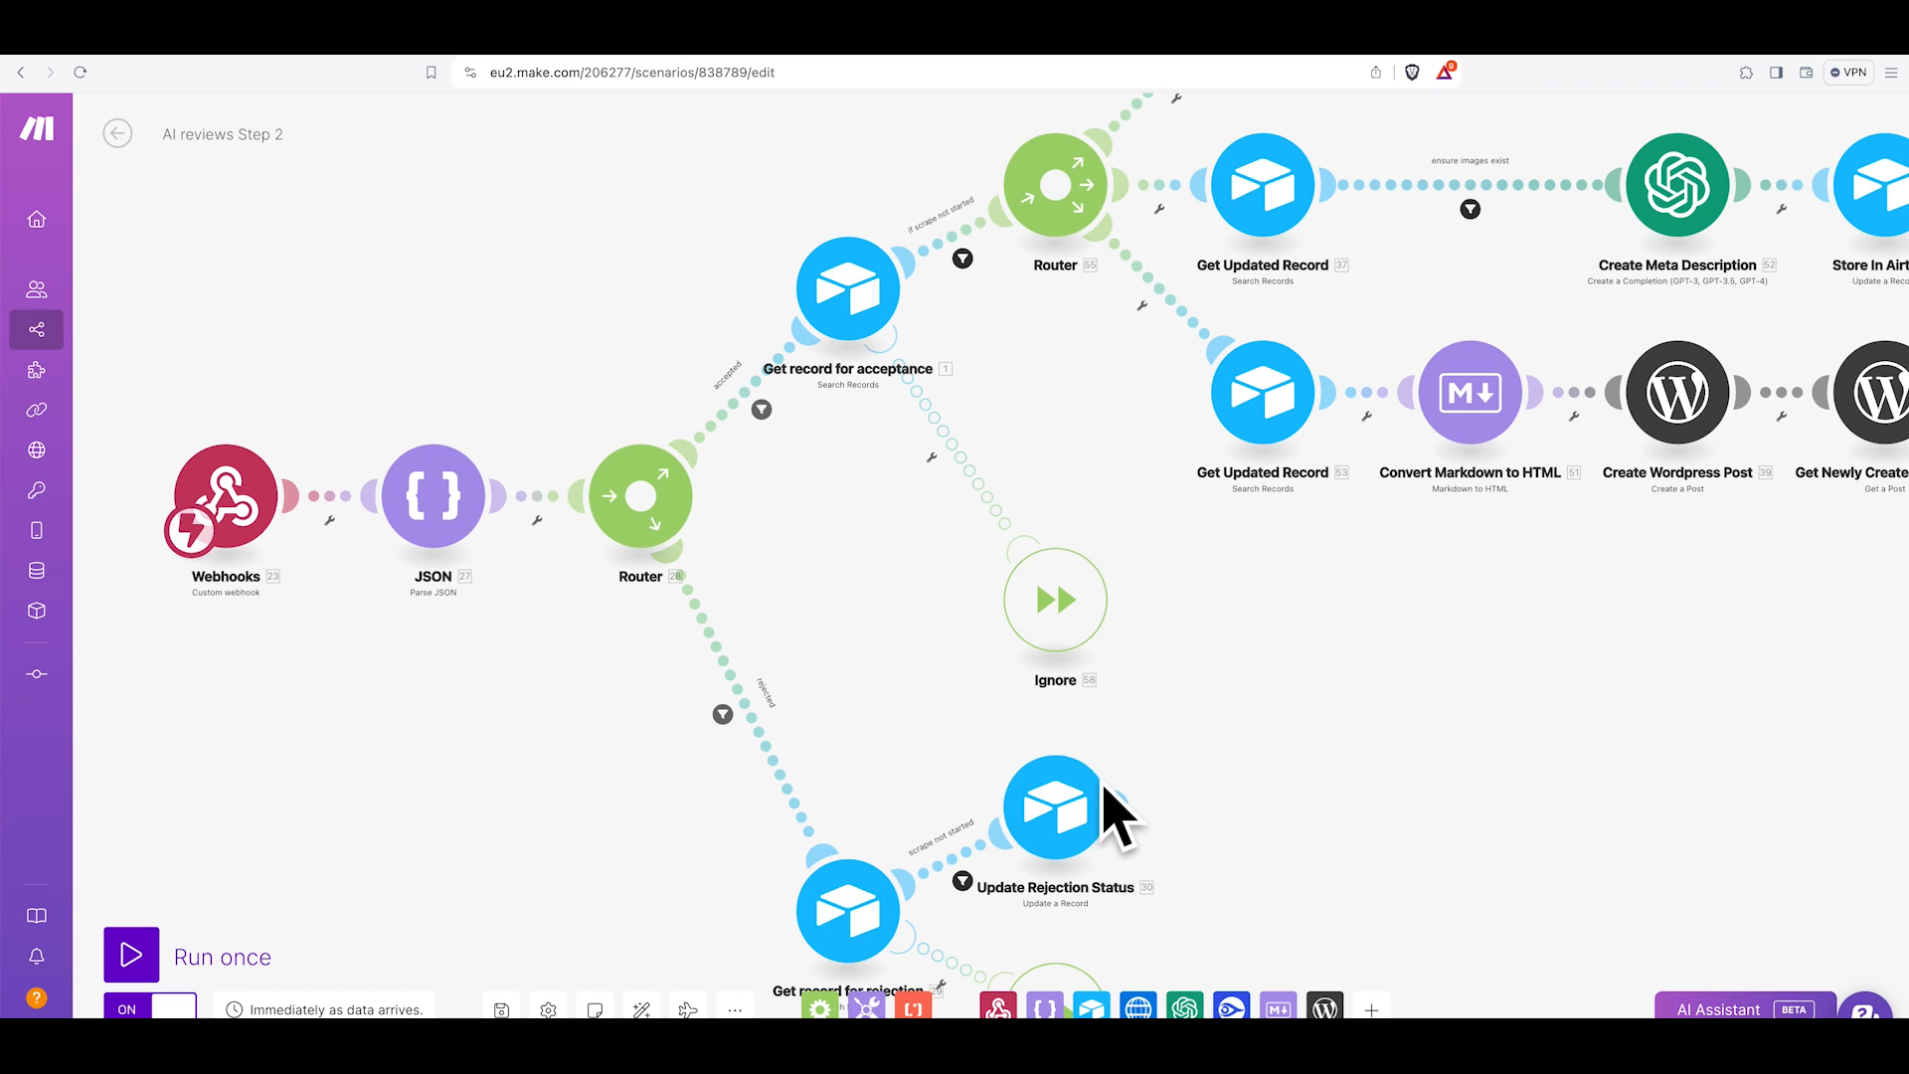
pyautogui.moveTo(618, 682); pyautogui.dragTo(654, 460)
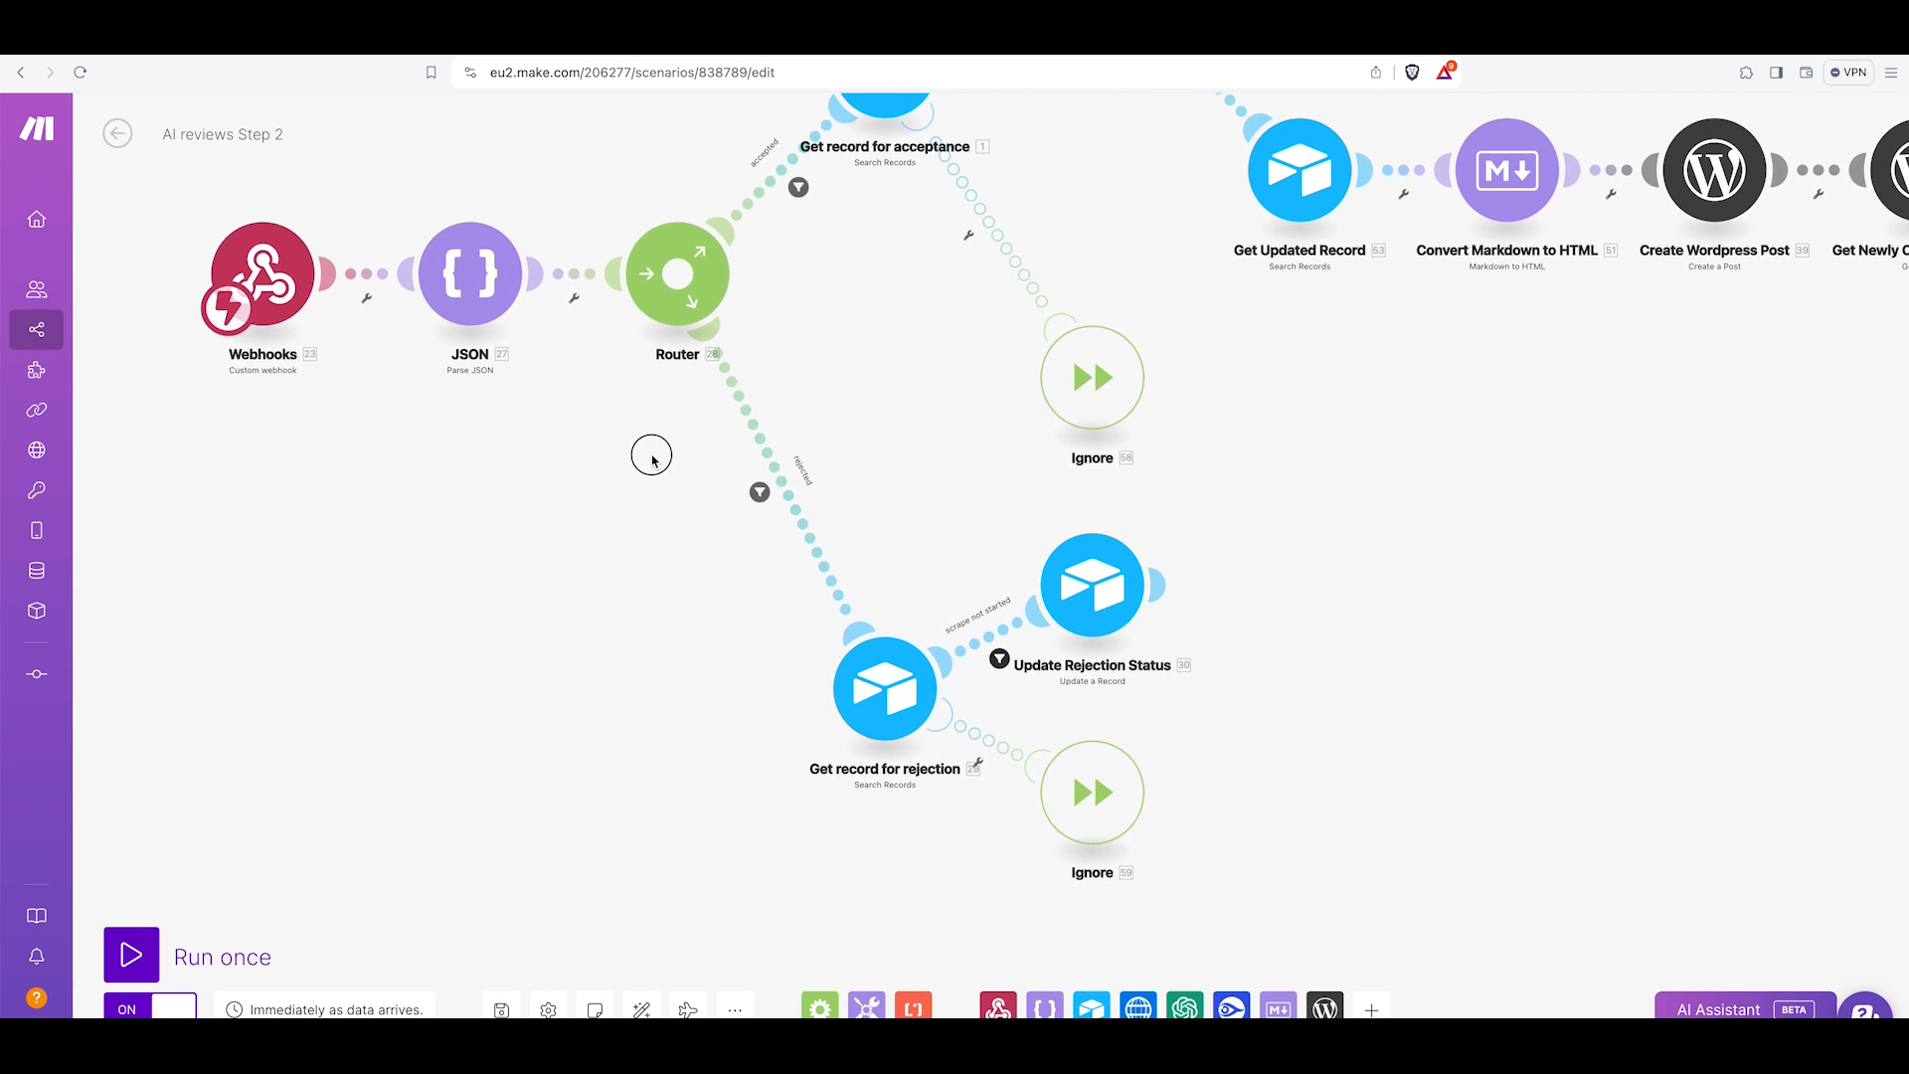
pyautogui.click(760, 493)
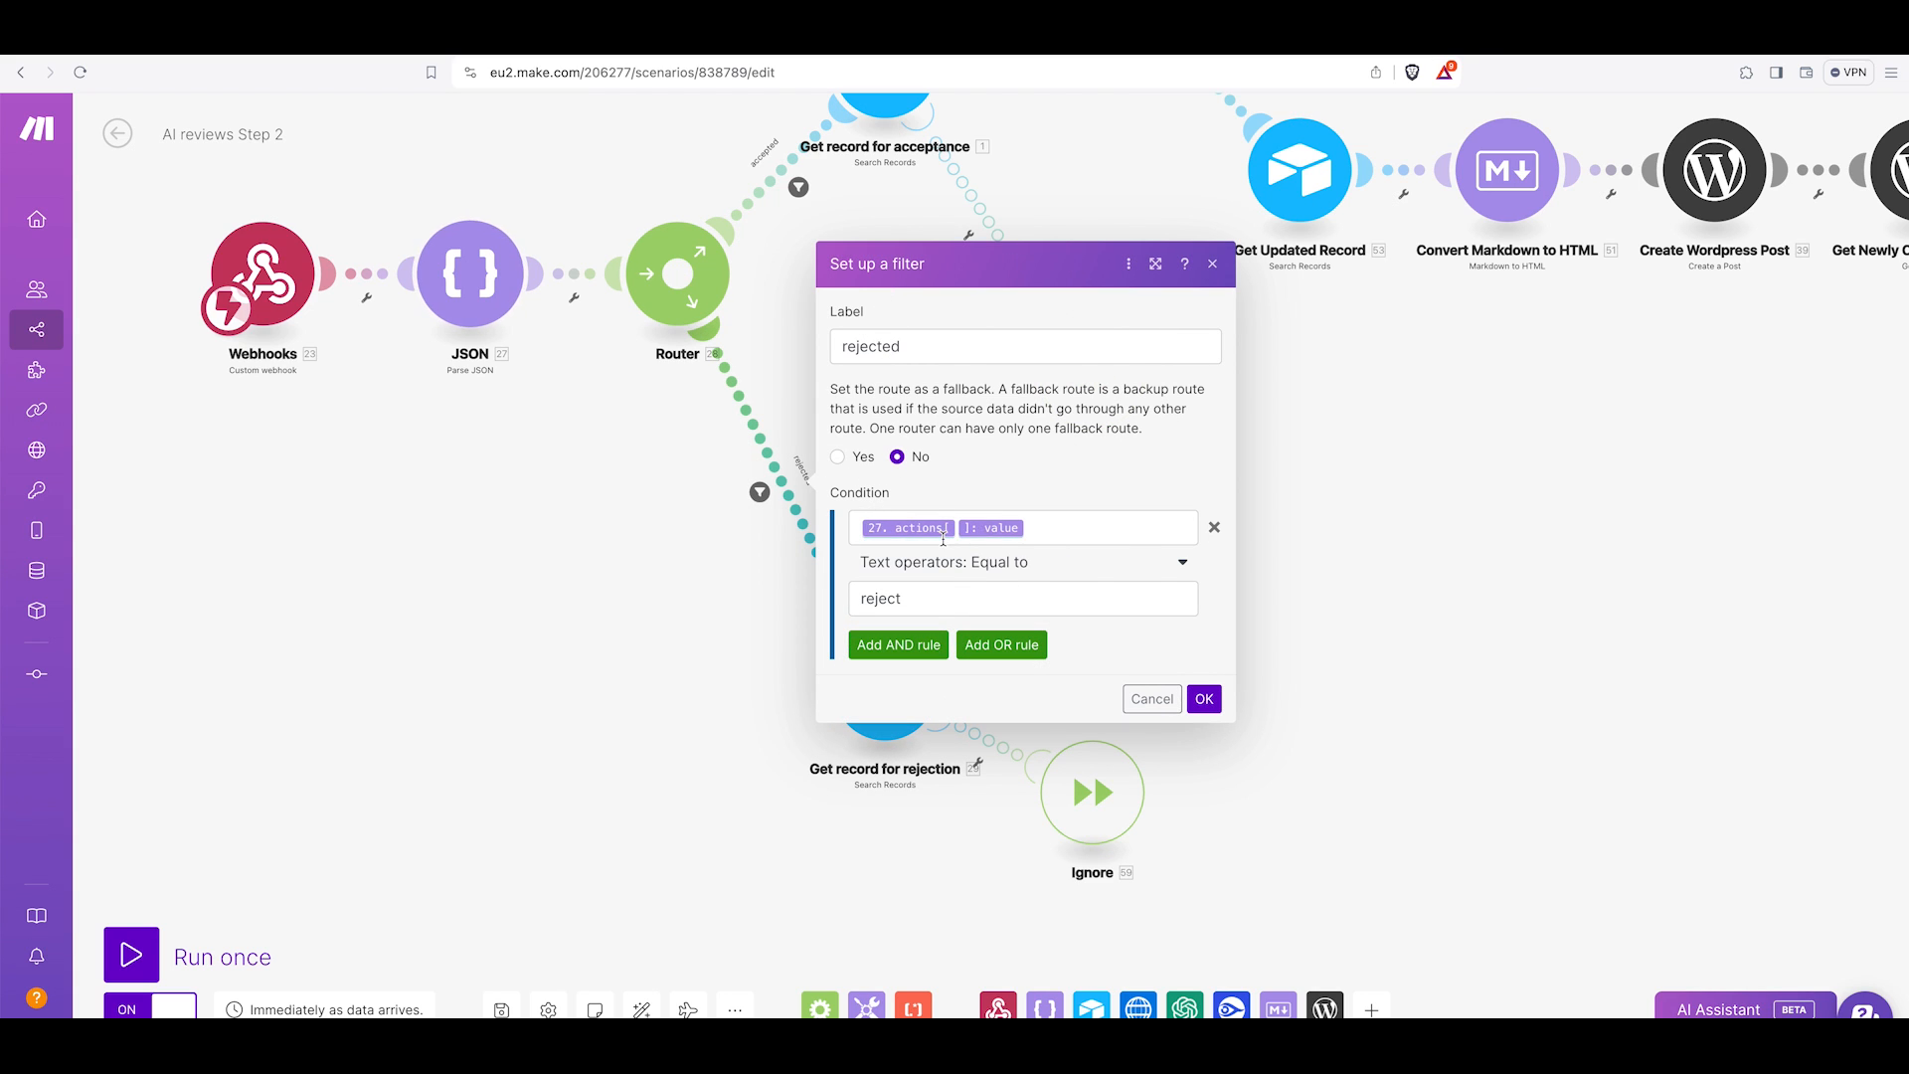
pyautogui.moveTo(906, 532)
pyautogui.click(1151, 698)
# Inspect the Get record for rejection module's output fields and Slack MSG TS formula against the Airtable table.
pyautogui.click(887, 681)
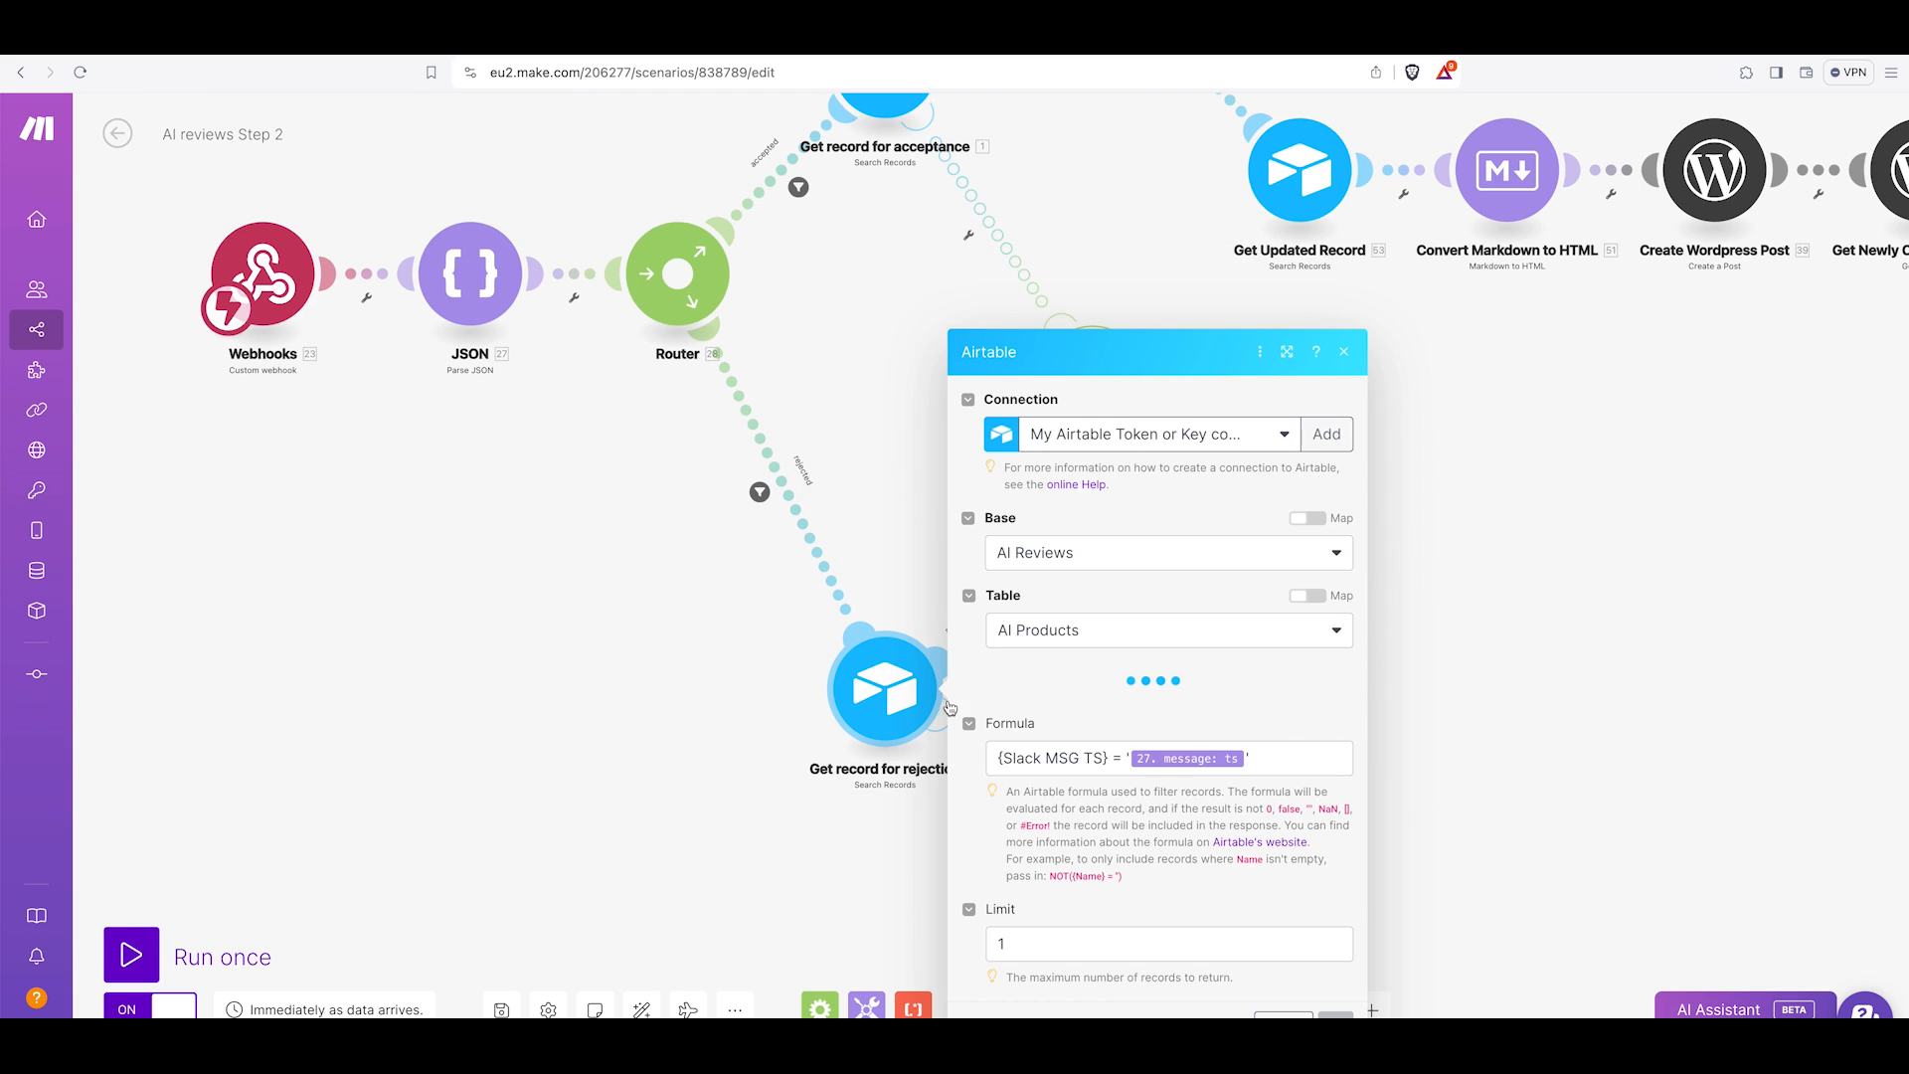
pyautogui.scroll(-10, 1089, 710)
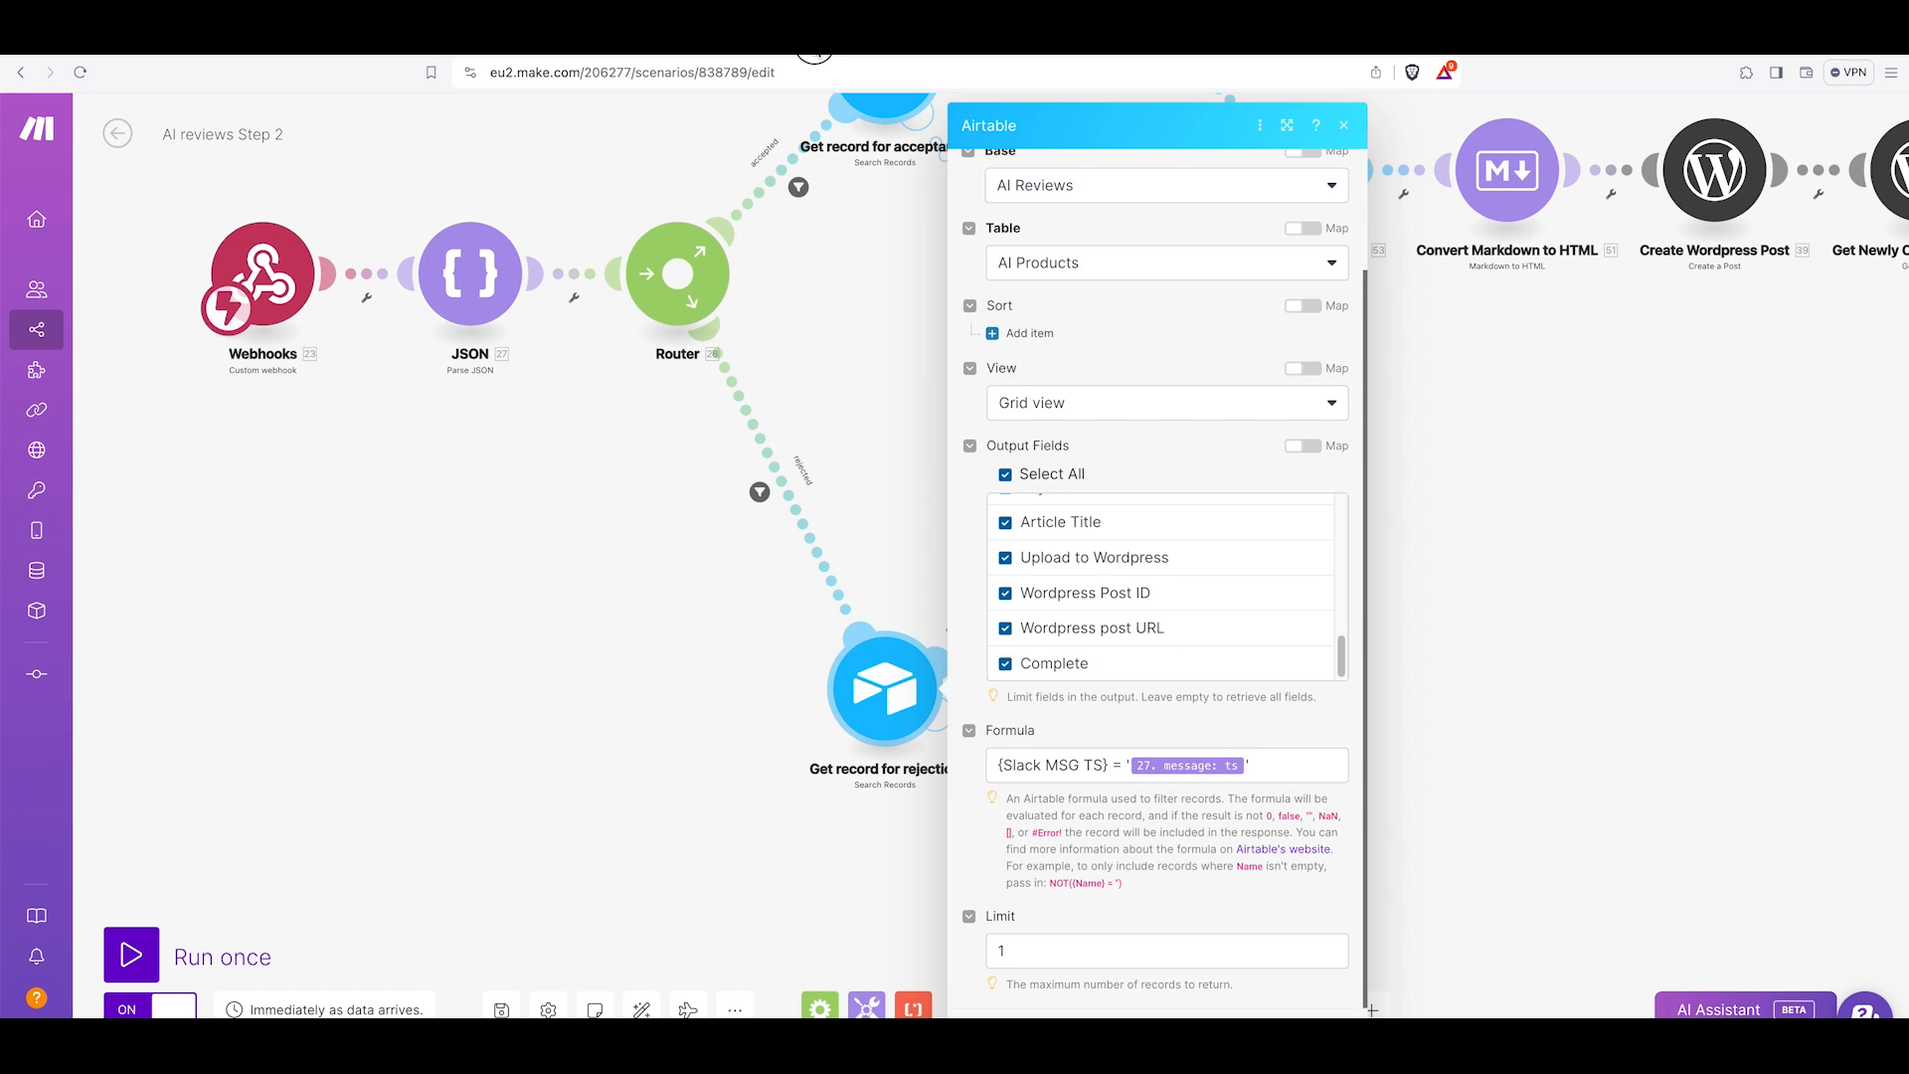
pyautogui.click(811, 38)
pyautogui.hscroll(-5, 895, 279)
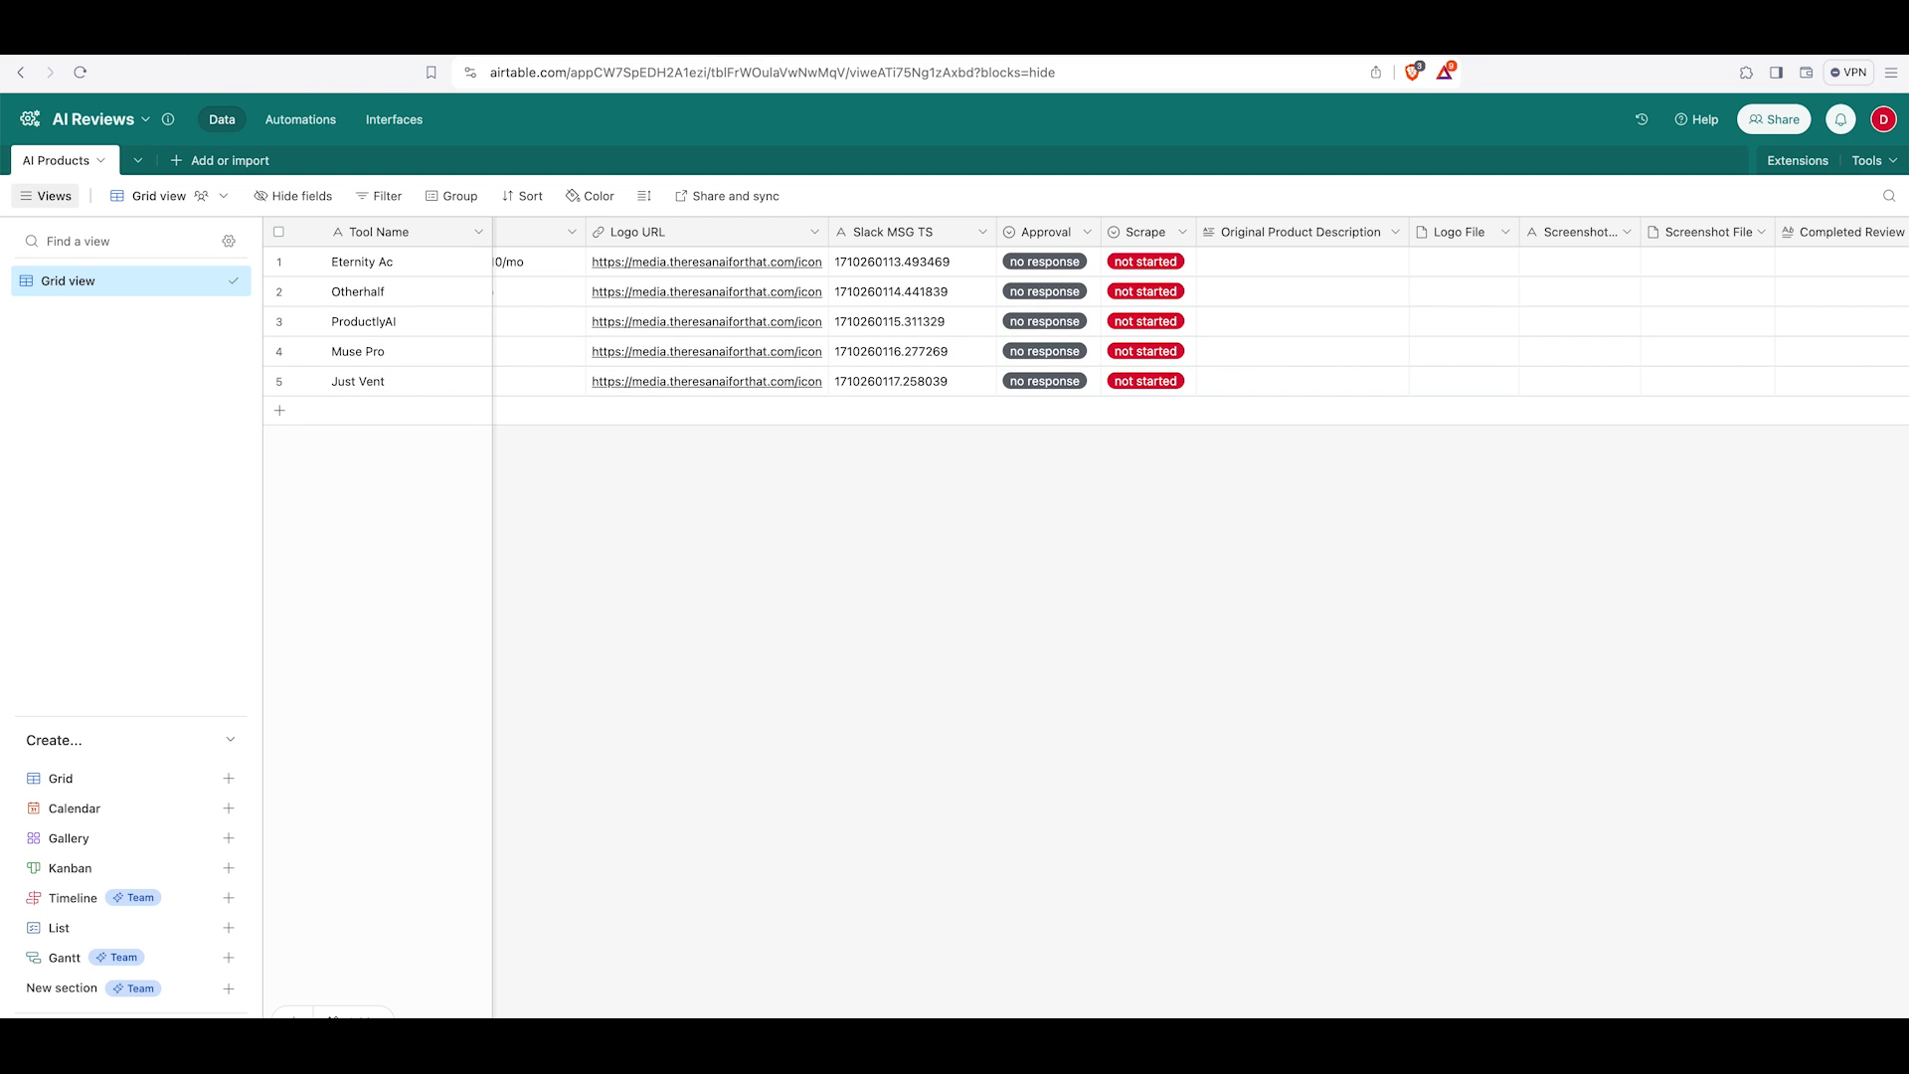
pyautogui.hotkey('ctrl', 'Tab')
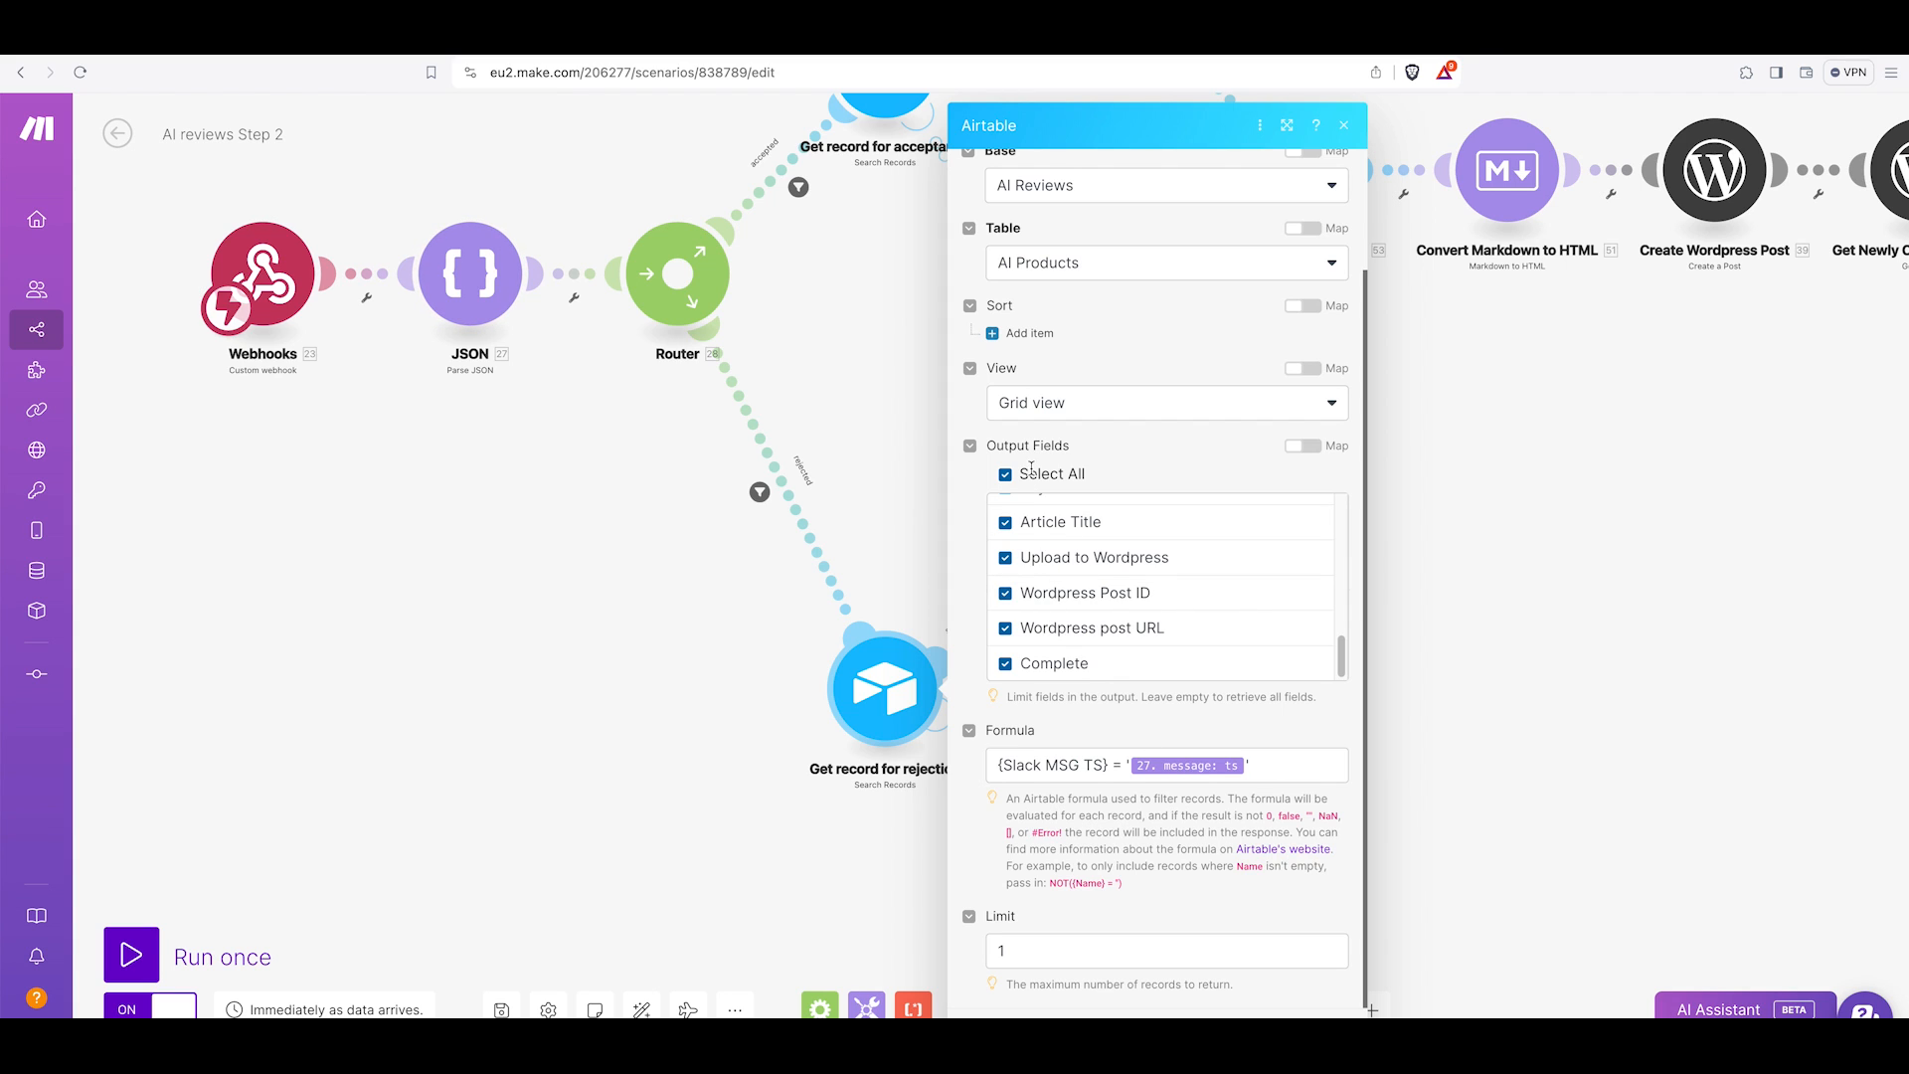
pyautogui.scroll(5, 1054, 597)
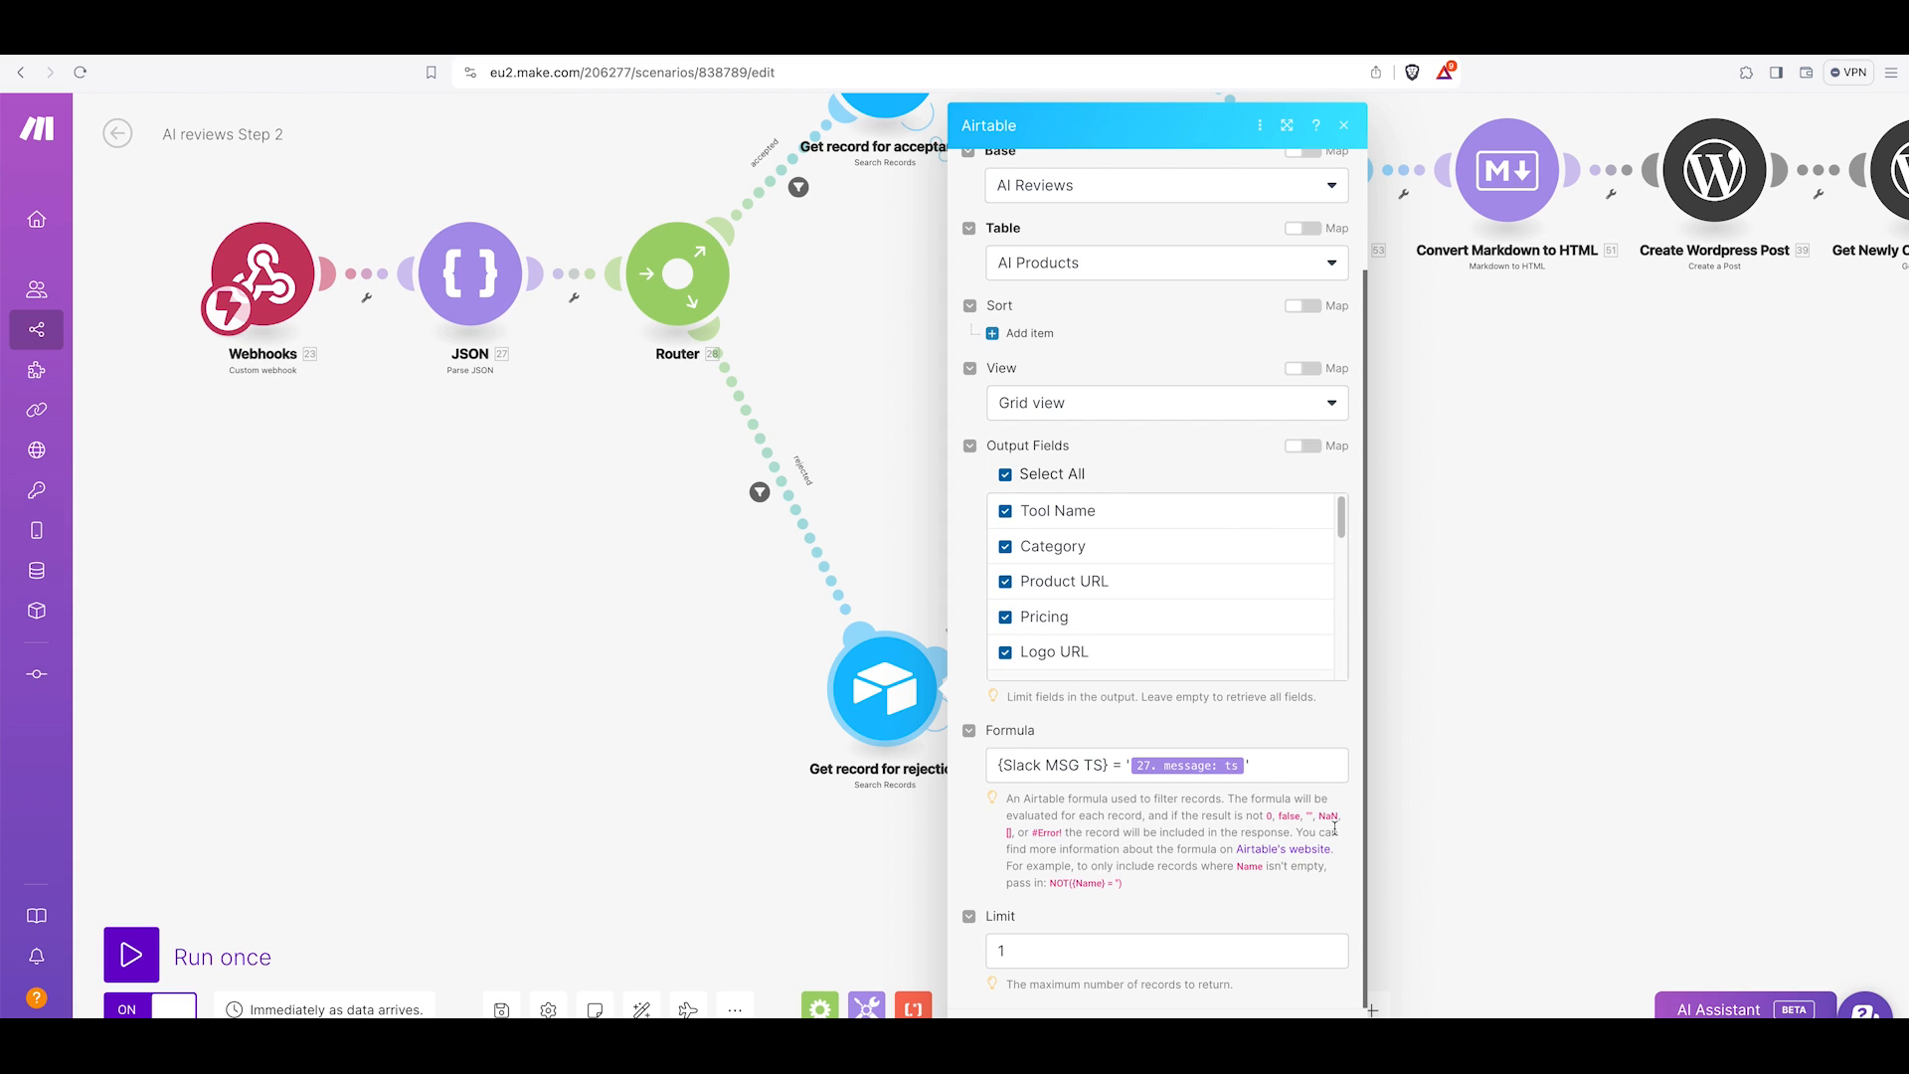
pyautogui.click(1454, 895)
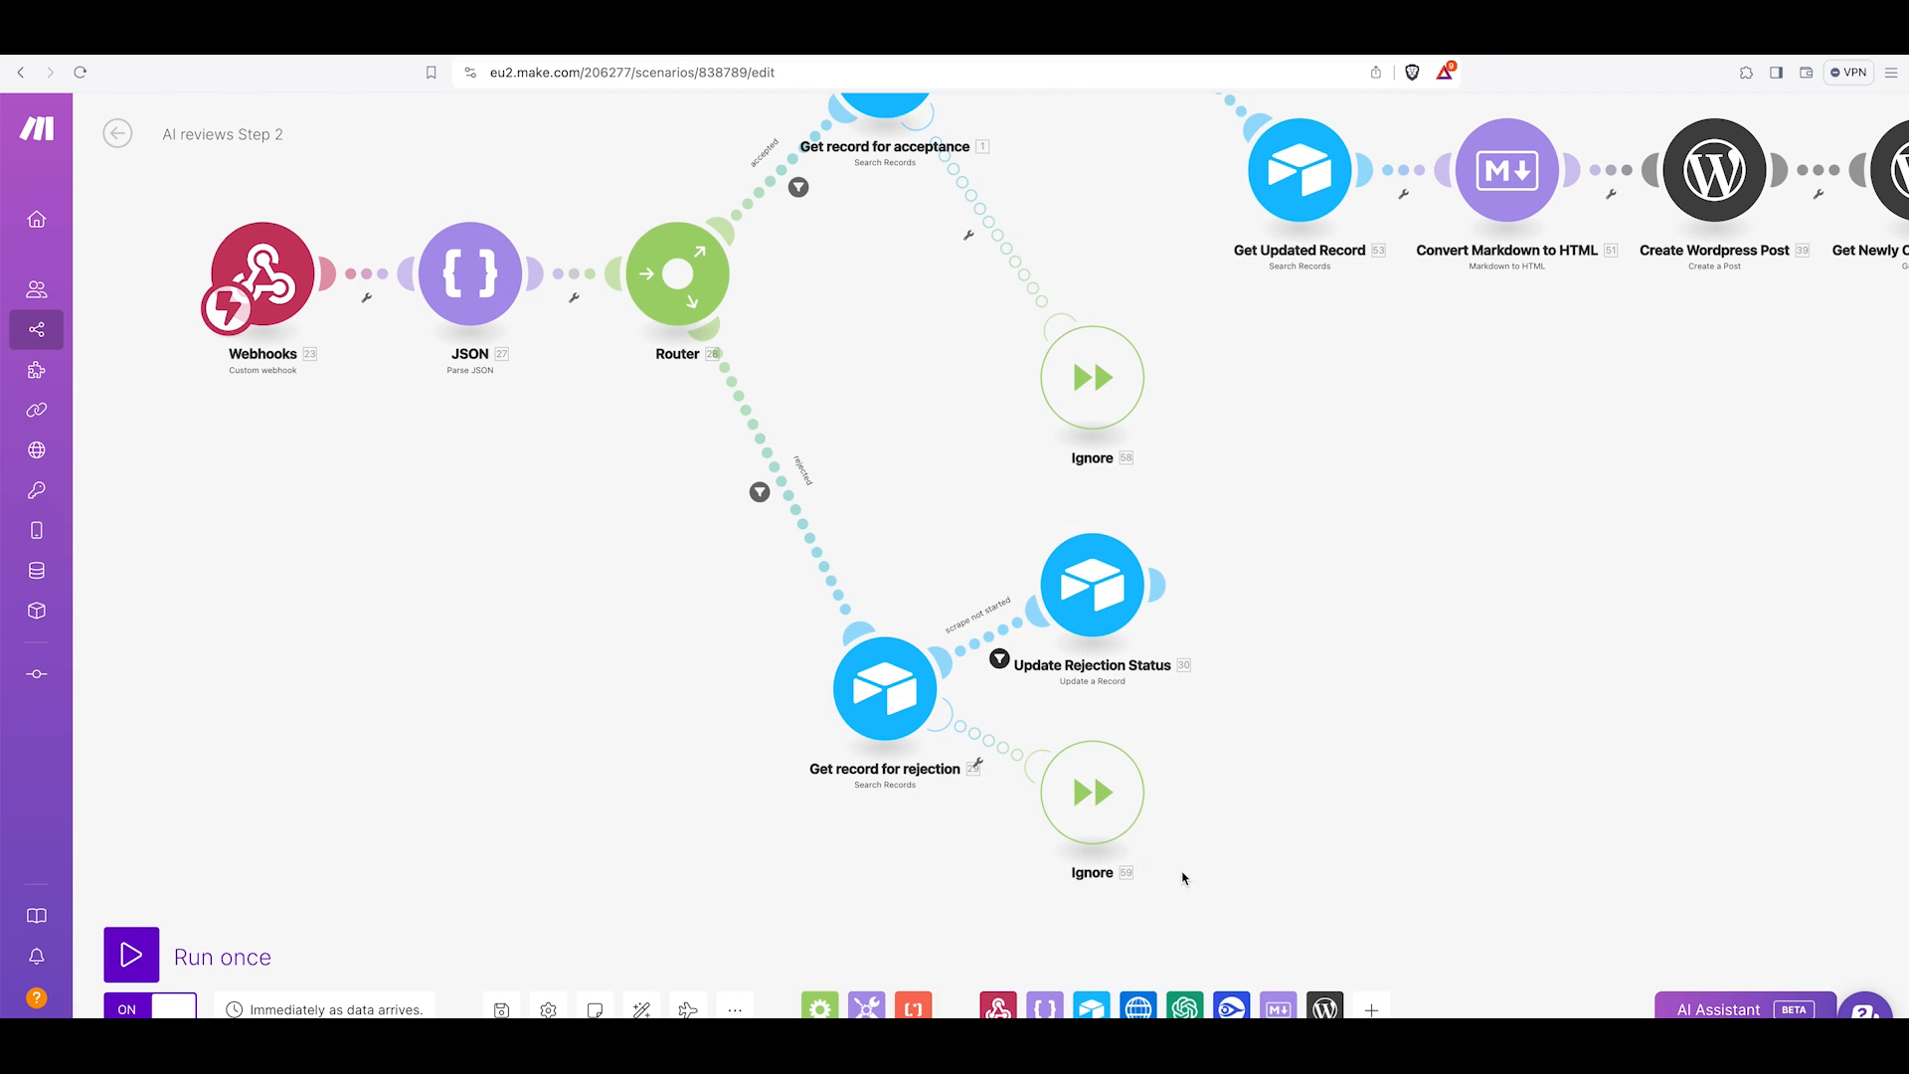
# Inspect the rejection branch's scrape-not-started filter and the Update Rejection Status module's Approval setting of rejected.
pyautogui.click(1000, 659)
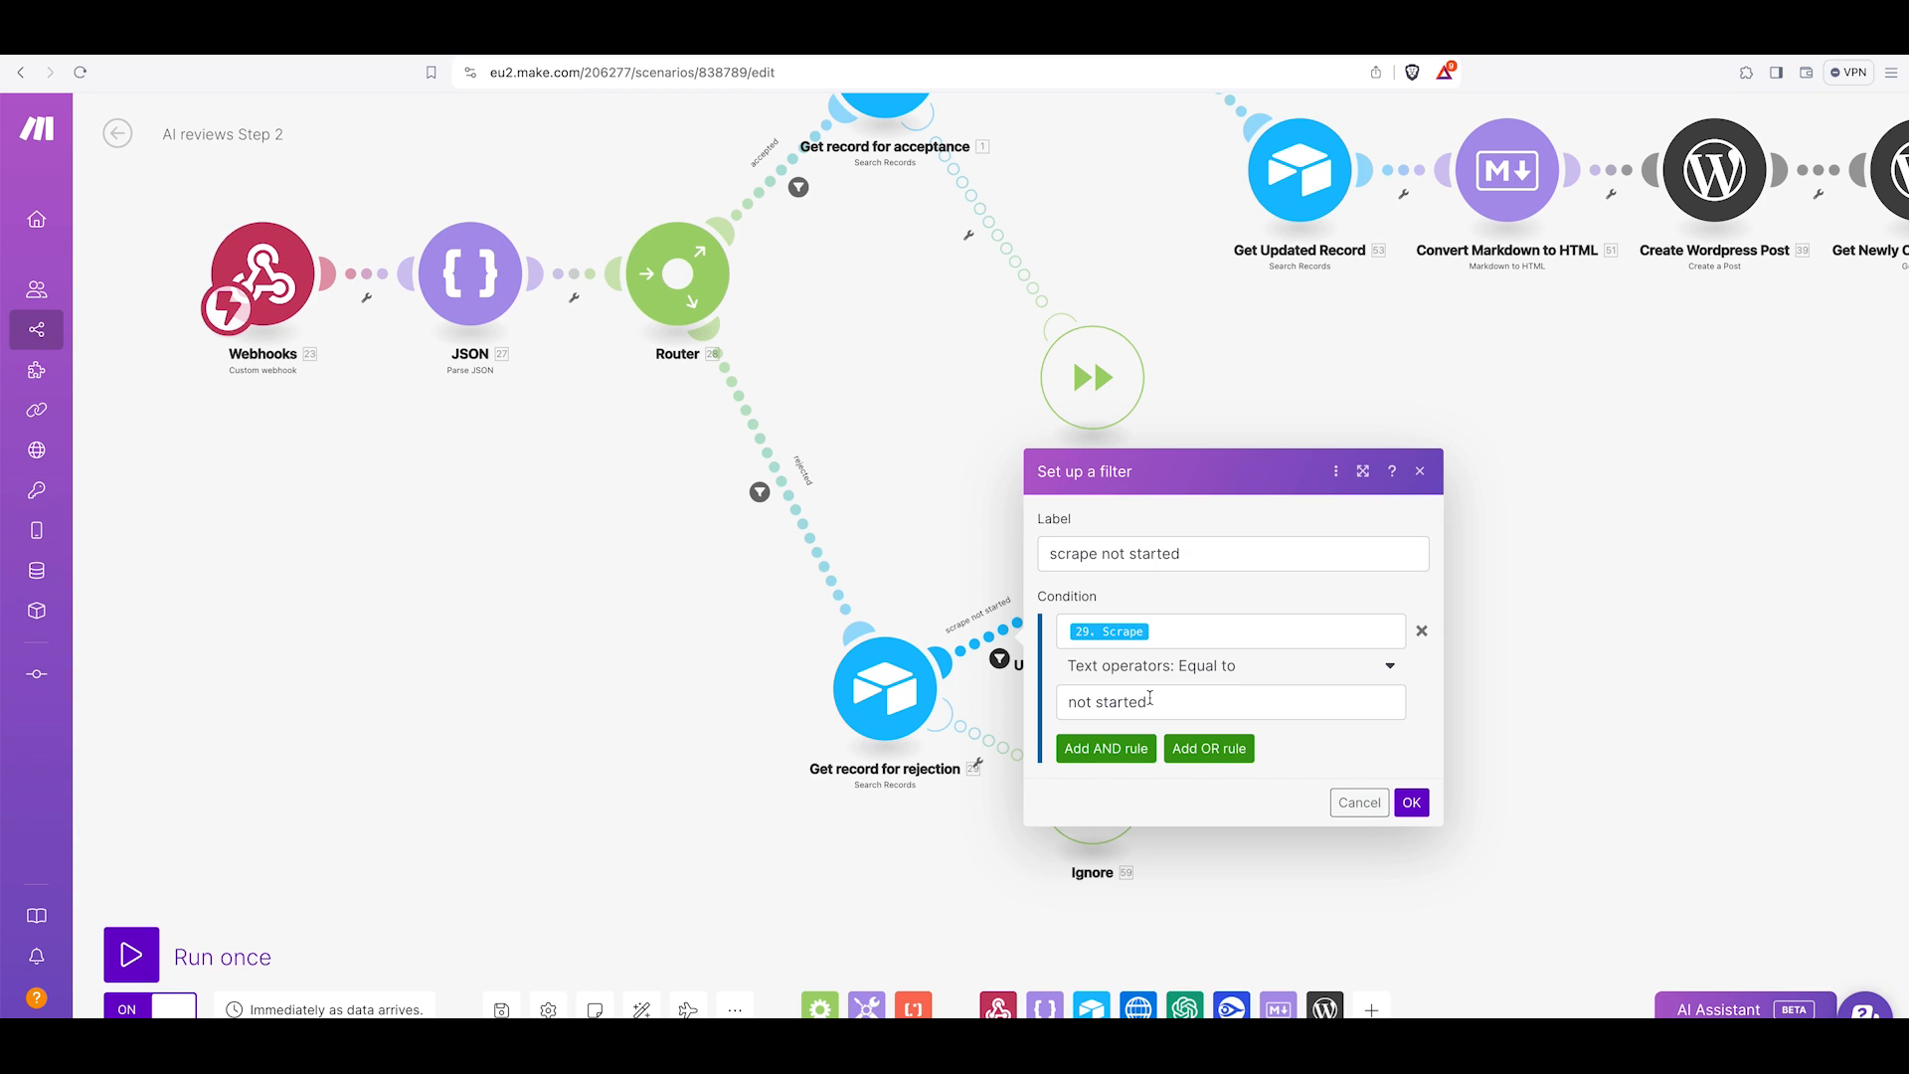
pyautogui.click(1356, 803)
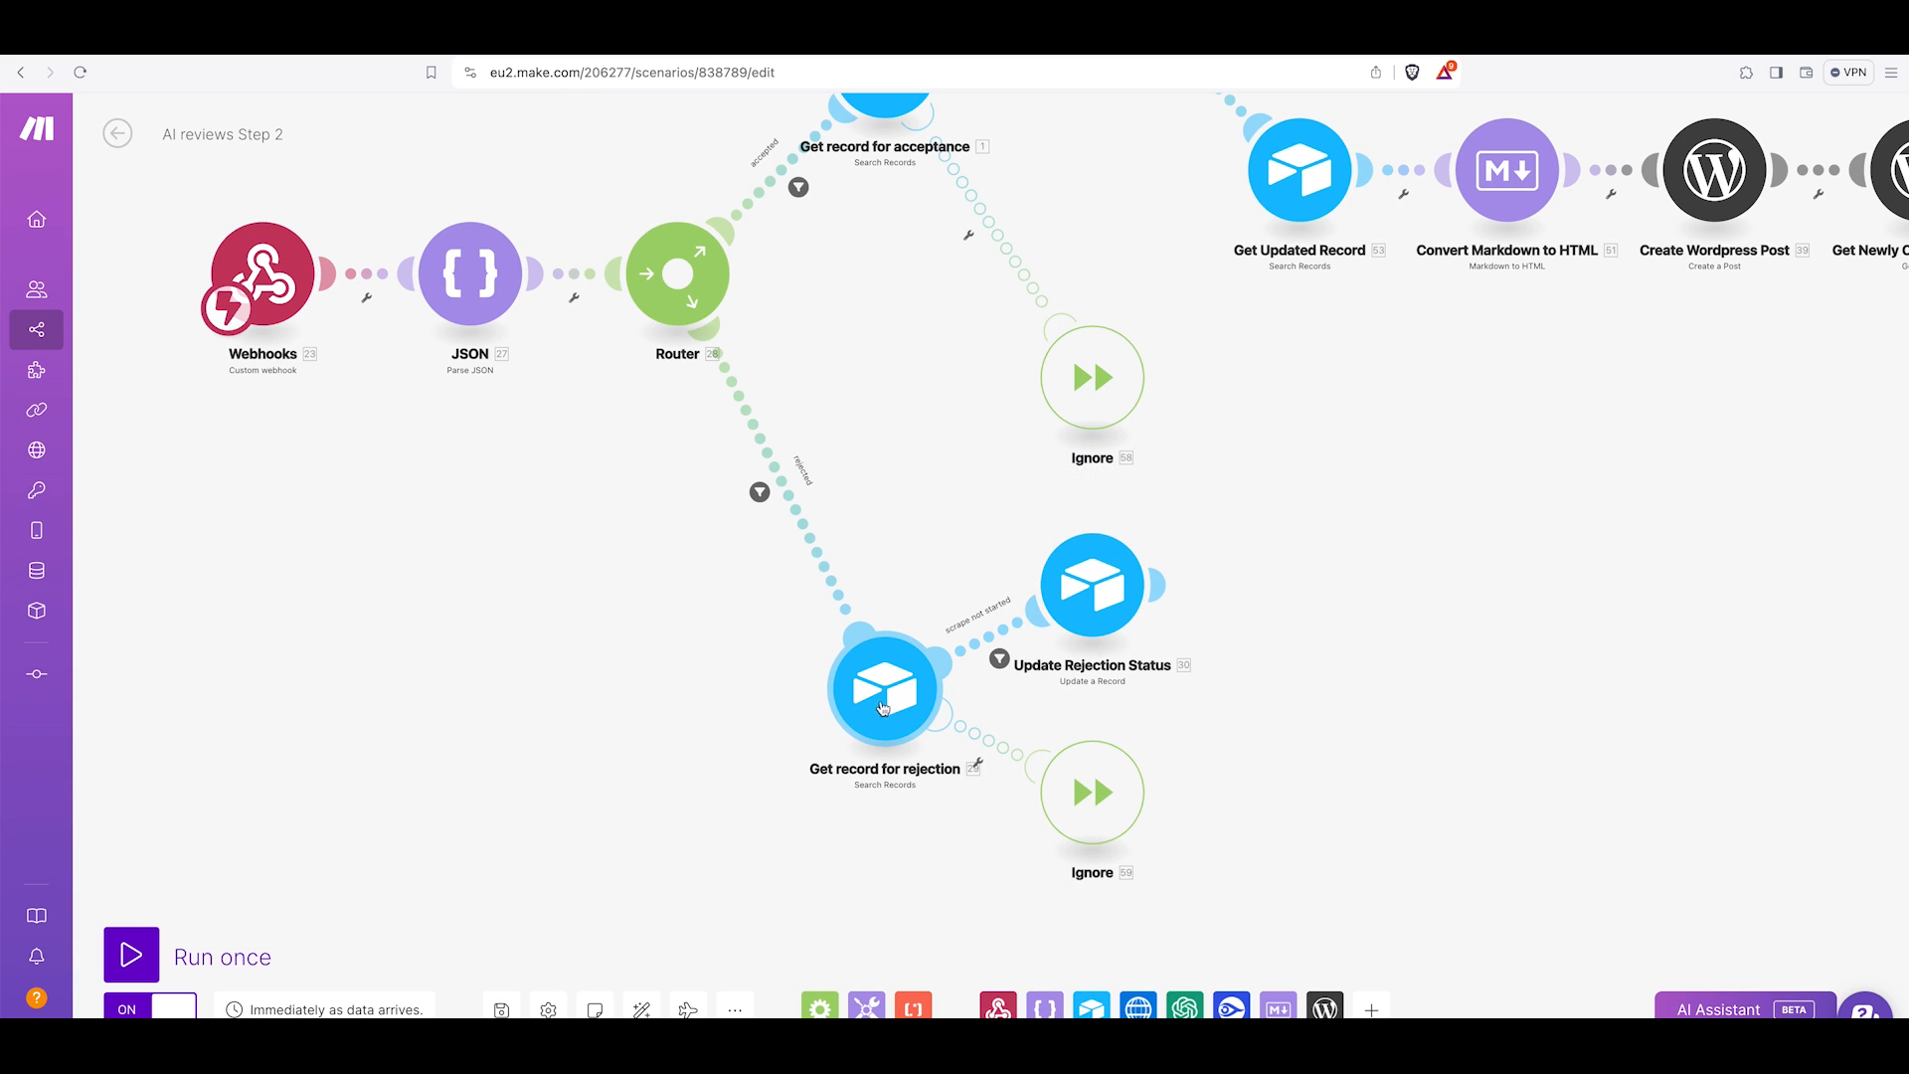
pyautogui.hscroll(1, 1085, 823)
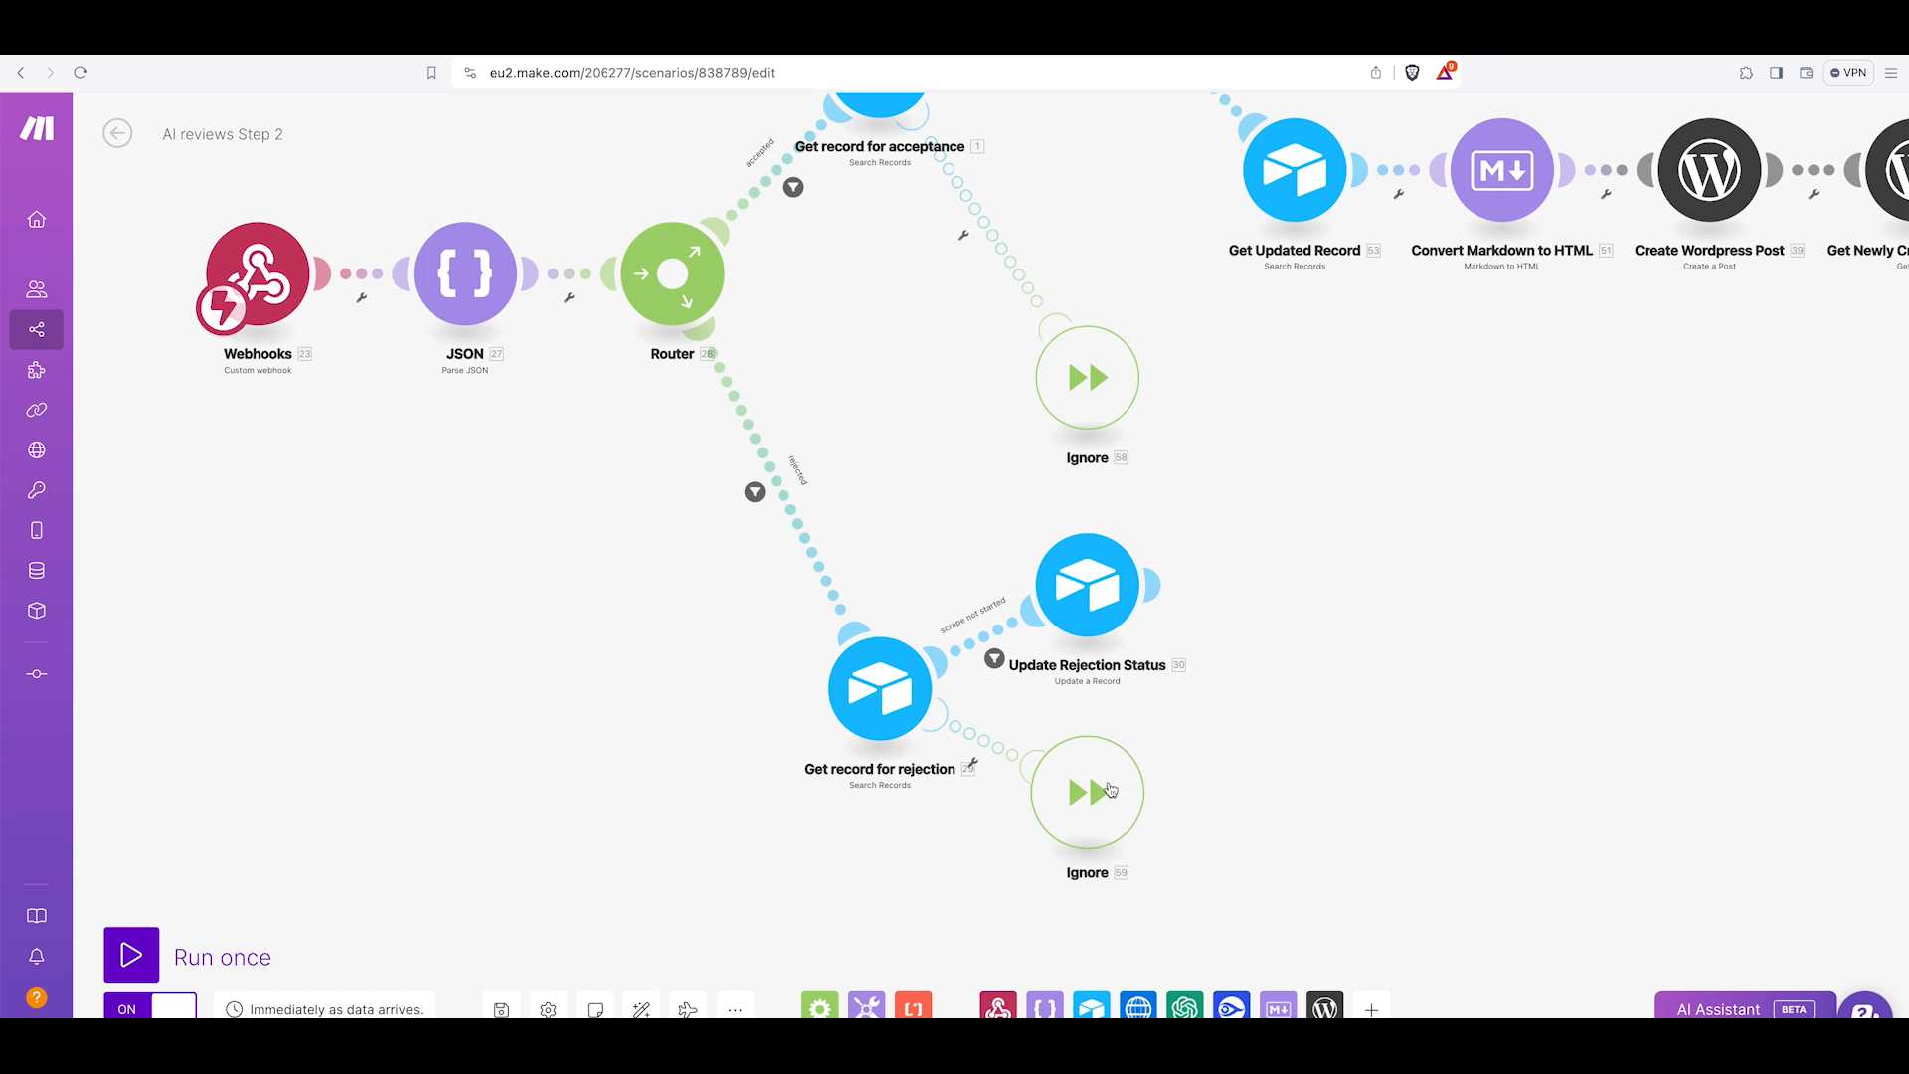
pyautogui.hscroll(-1, 1119, 824)
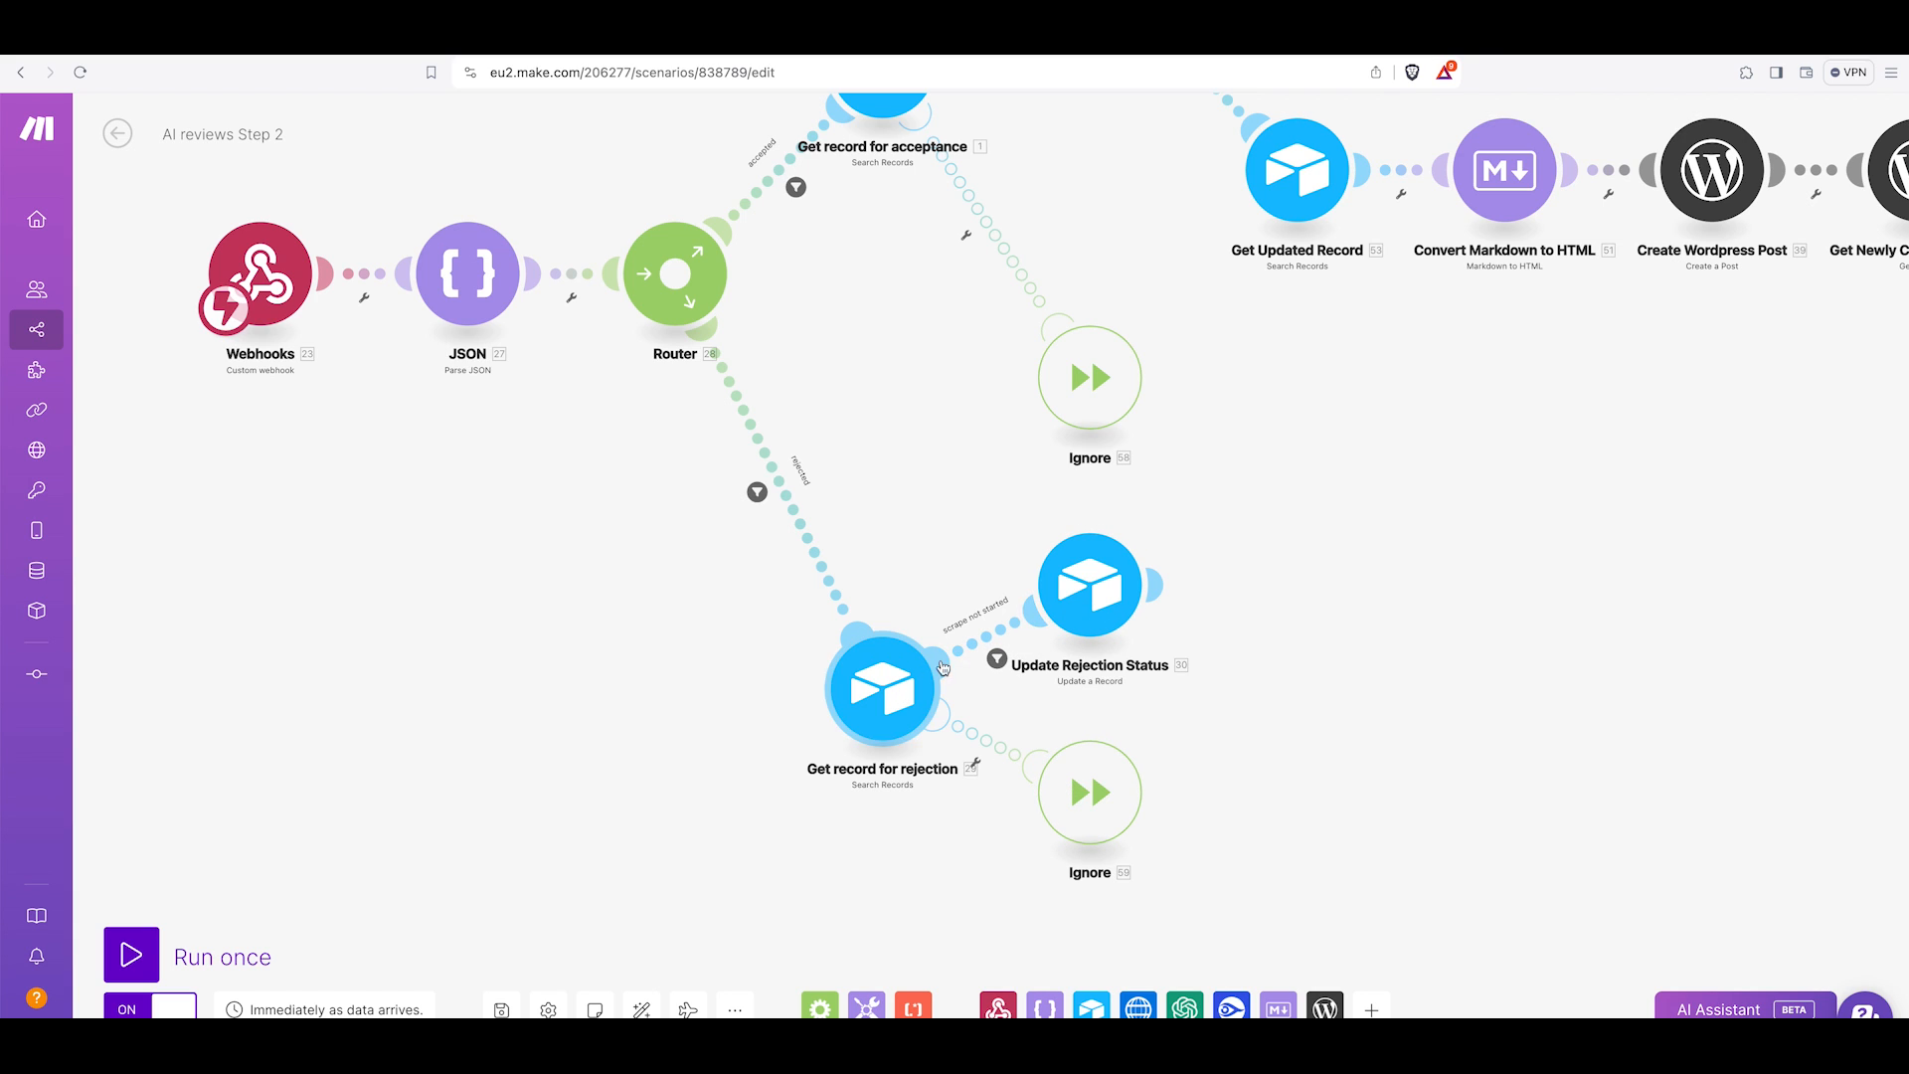
pyautogui.click(1095, 611)
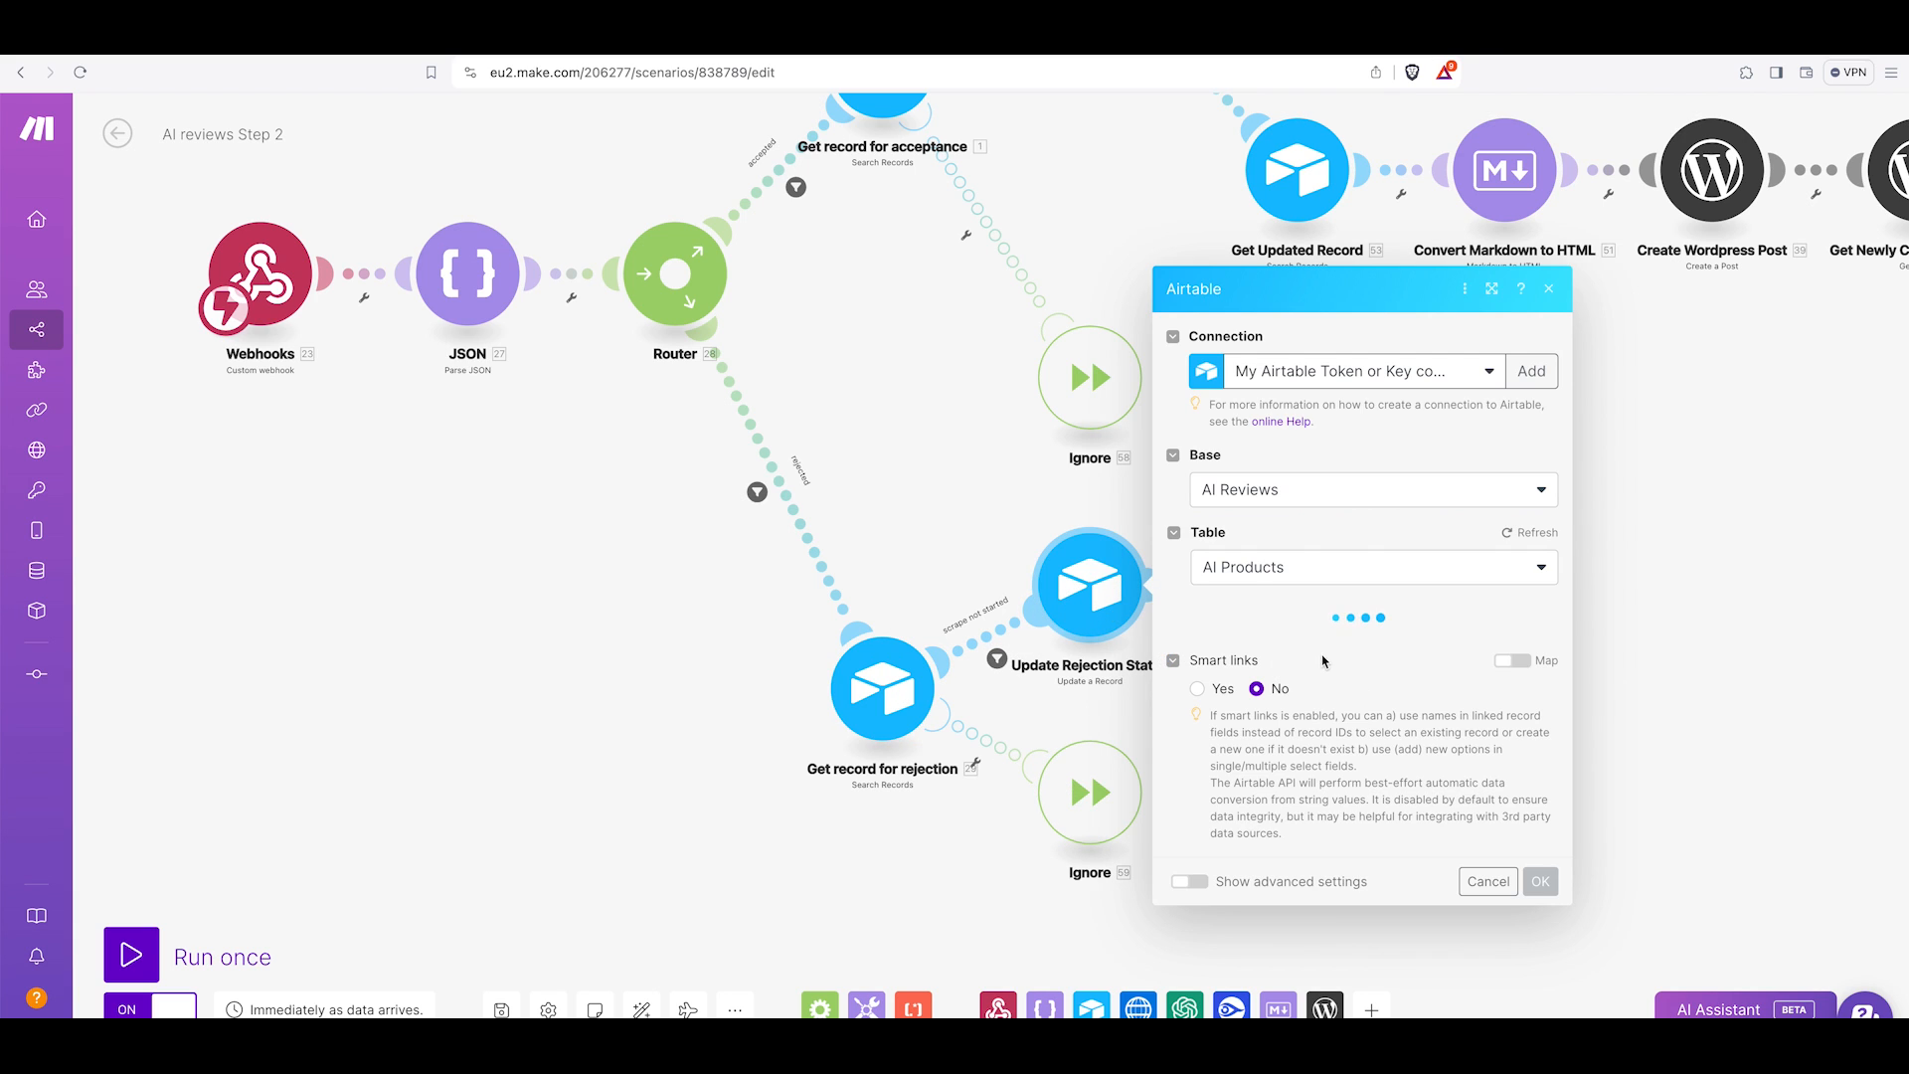
pyautogui.scroll(-5, 1378, 677)
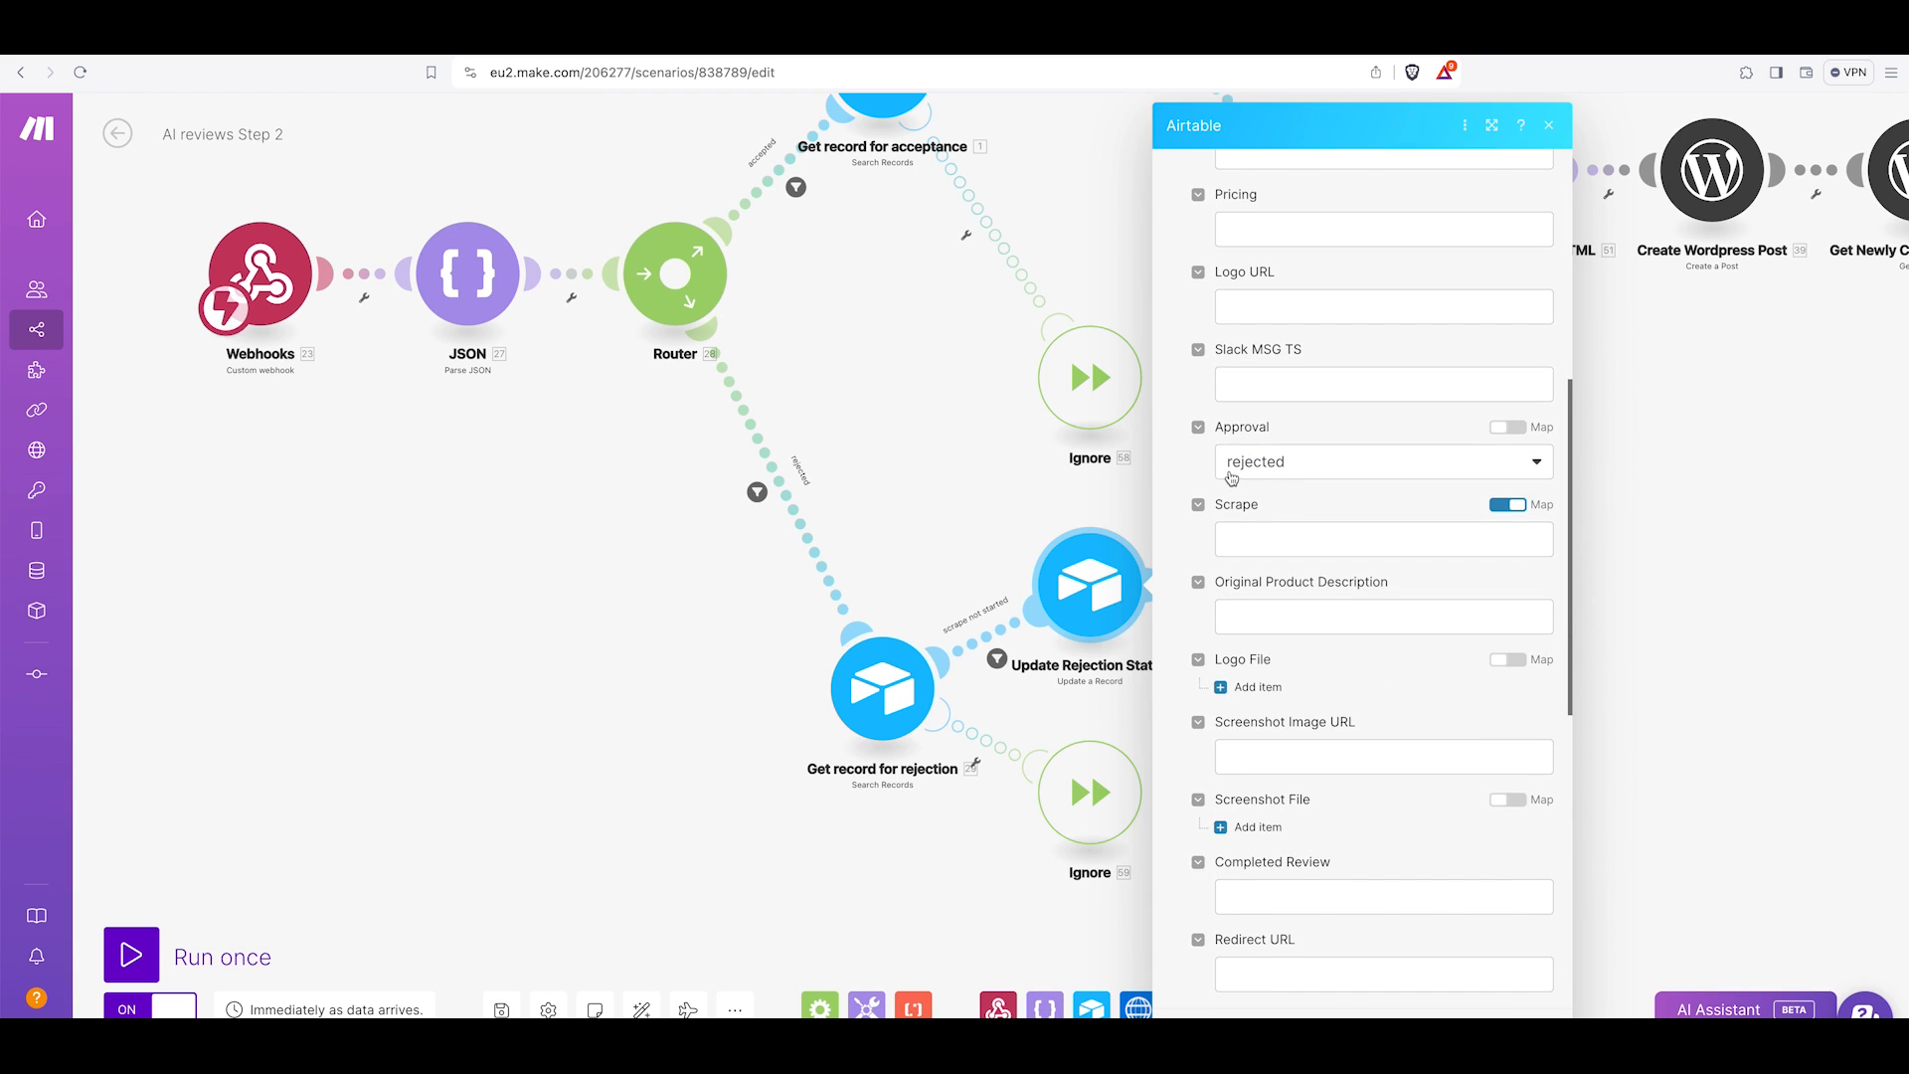
pyautogui.click(1537, 463)
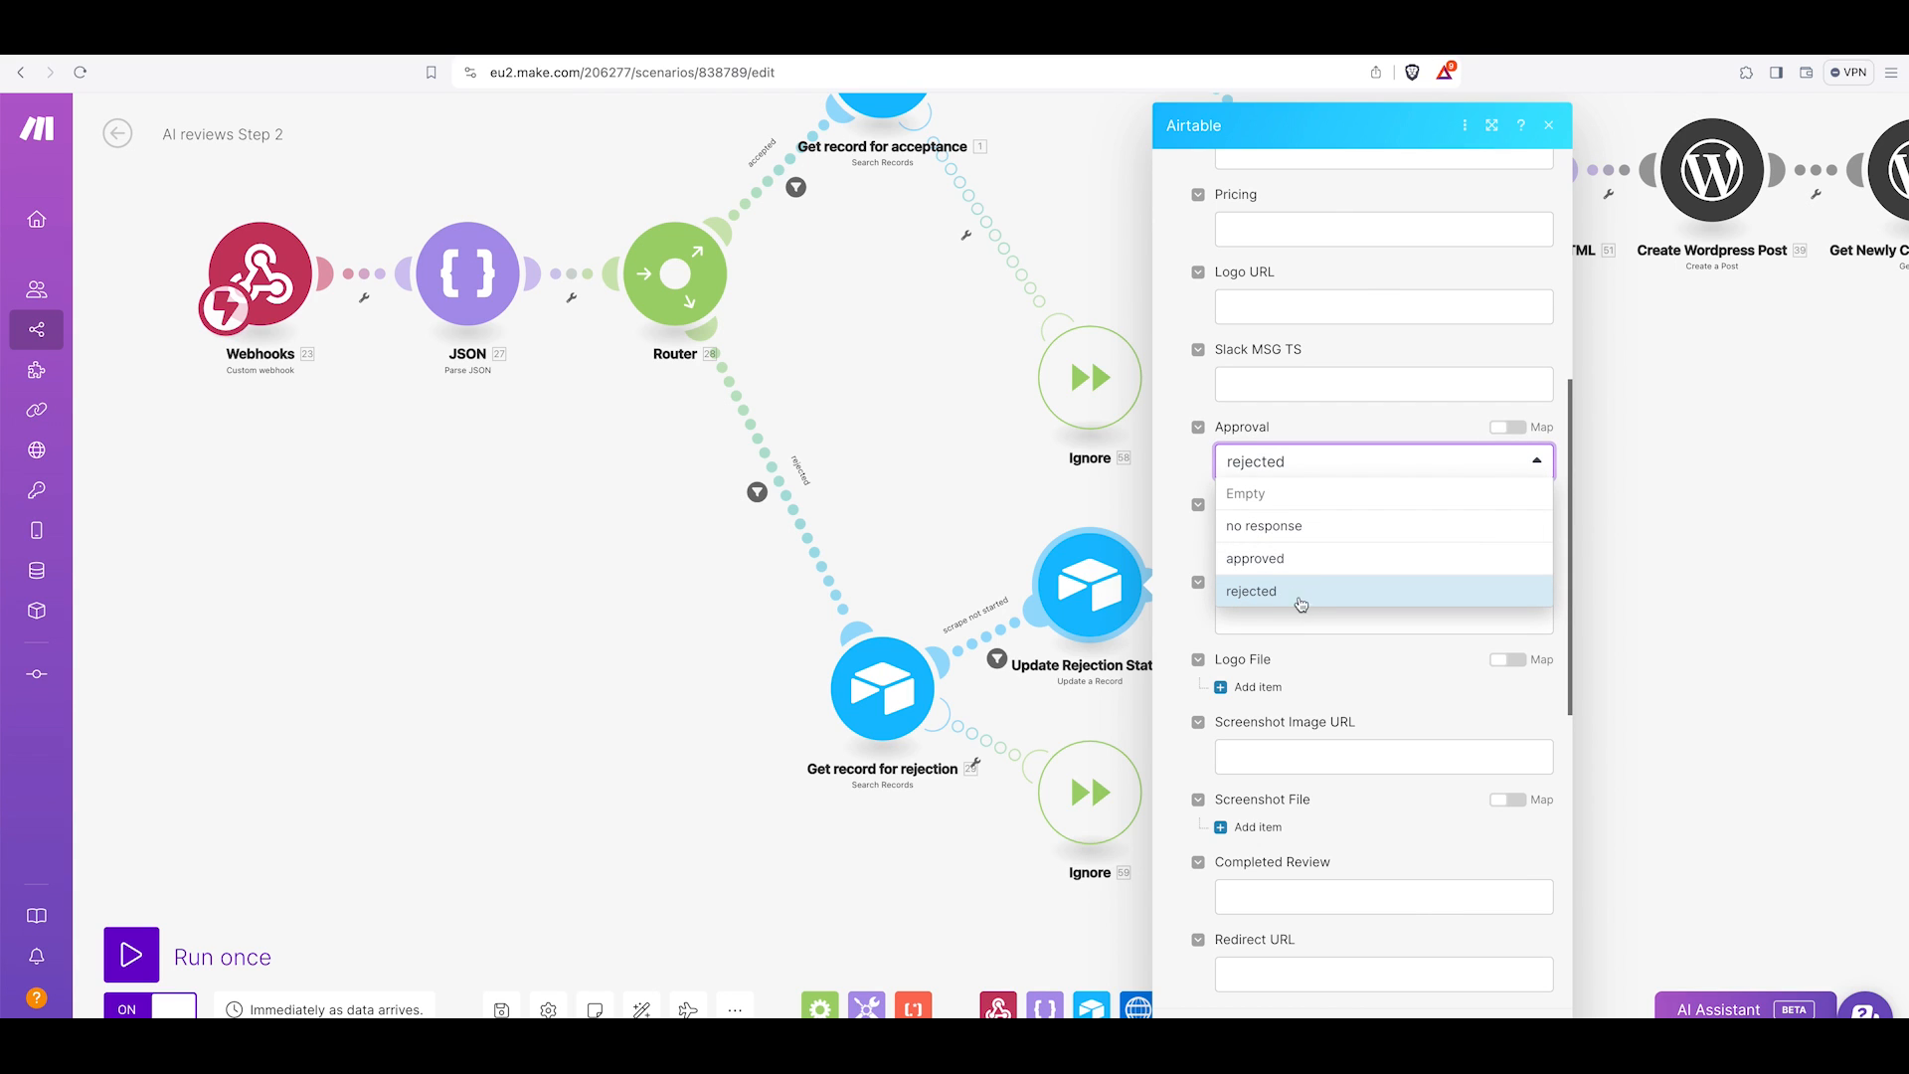
pyautogui.click(1007, 469)
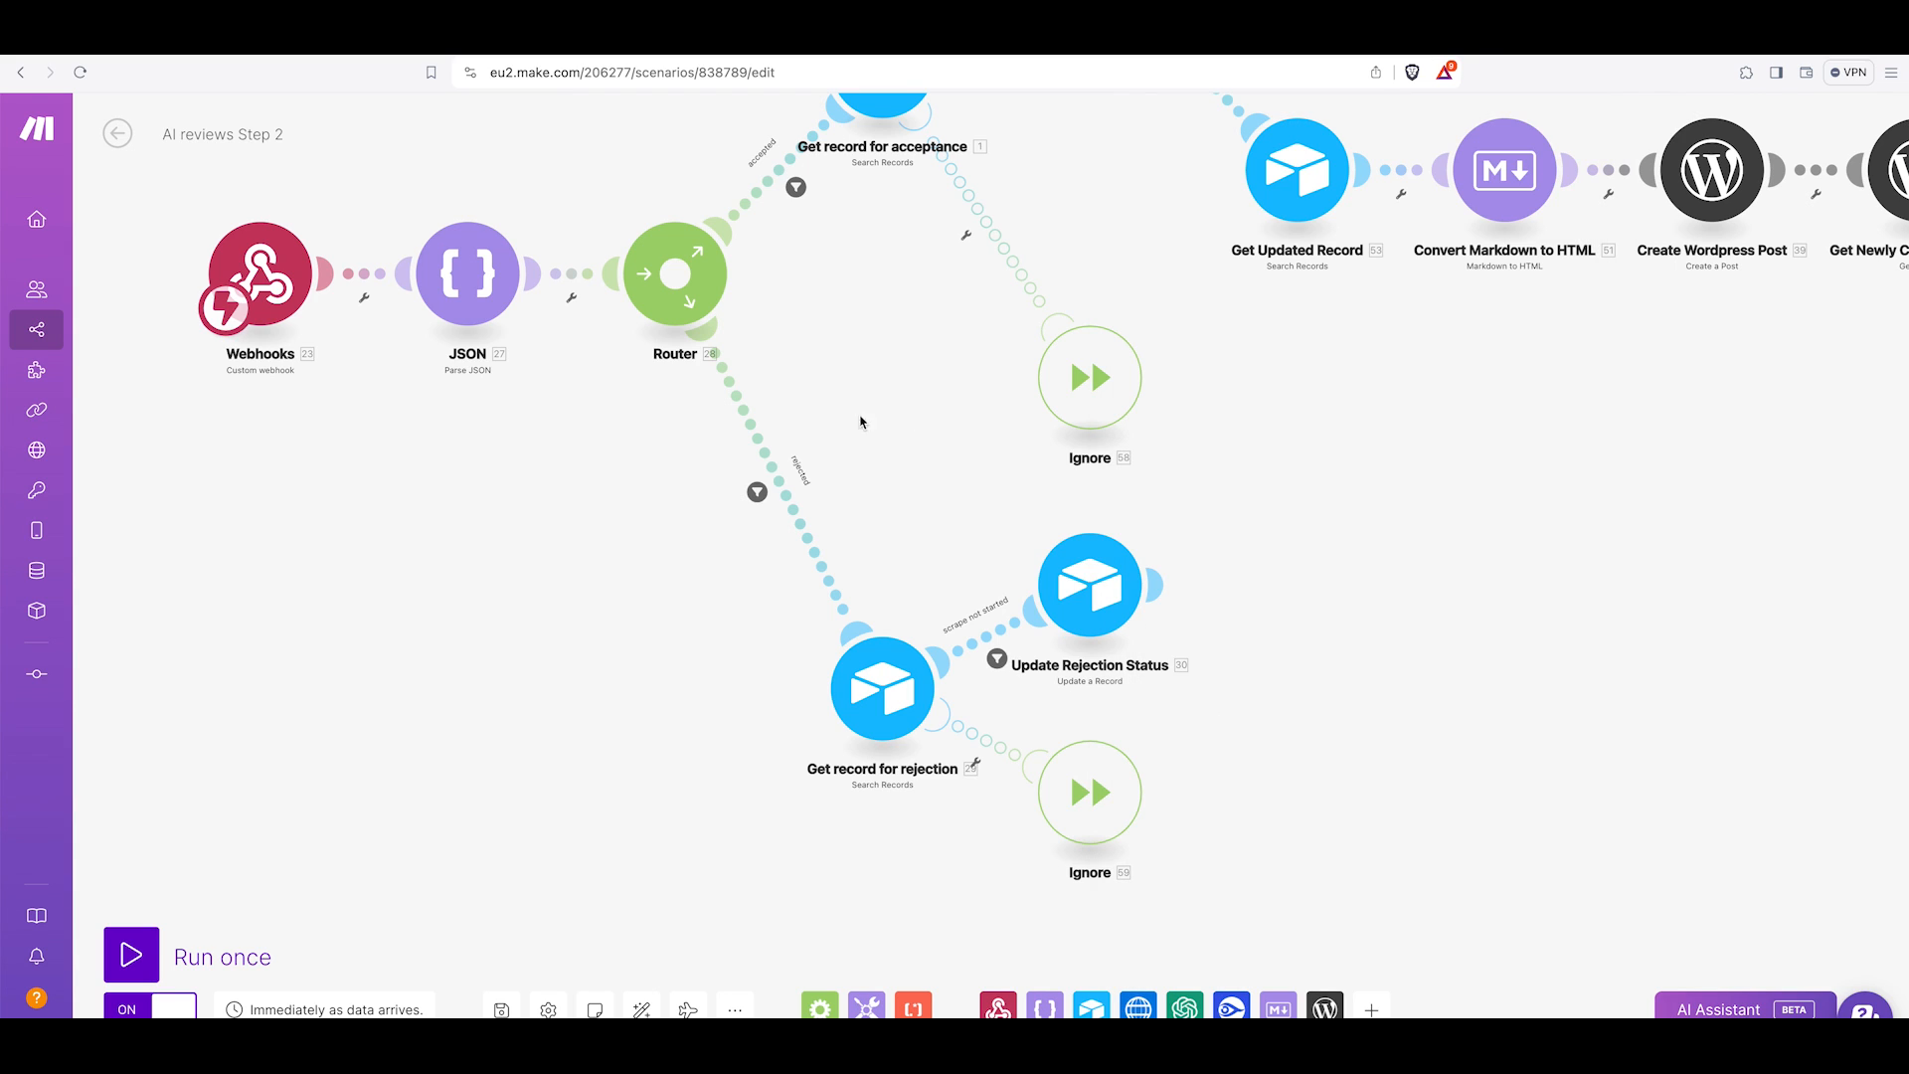
# Inspect the accepted route's filter condition comparing the action value to approve.
pyautogui.moveTo(884, 331); pyautogui.dragTo(703, 706)
pyautogui.click(619, 569)
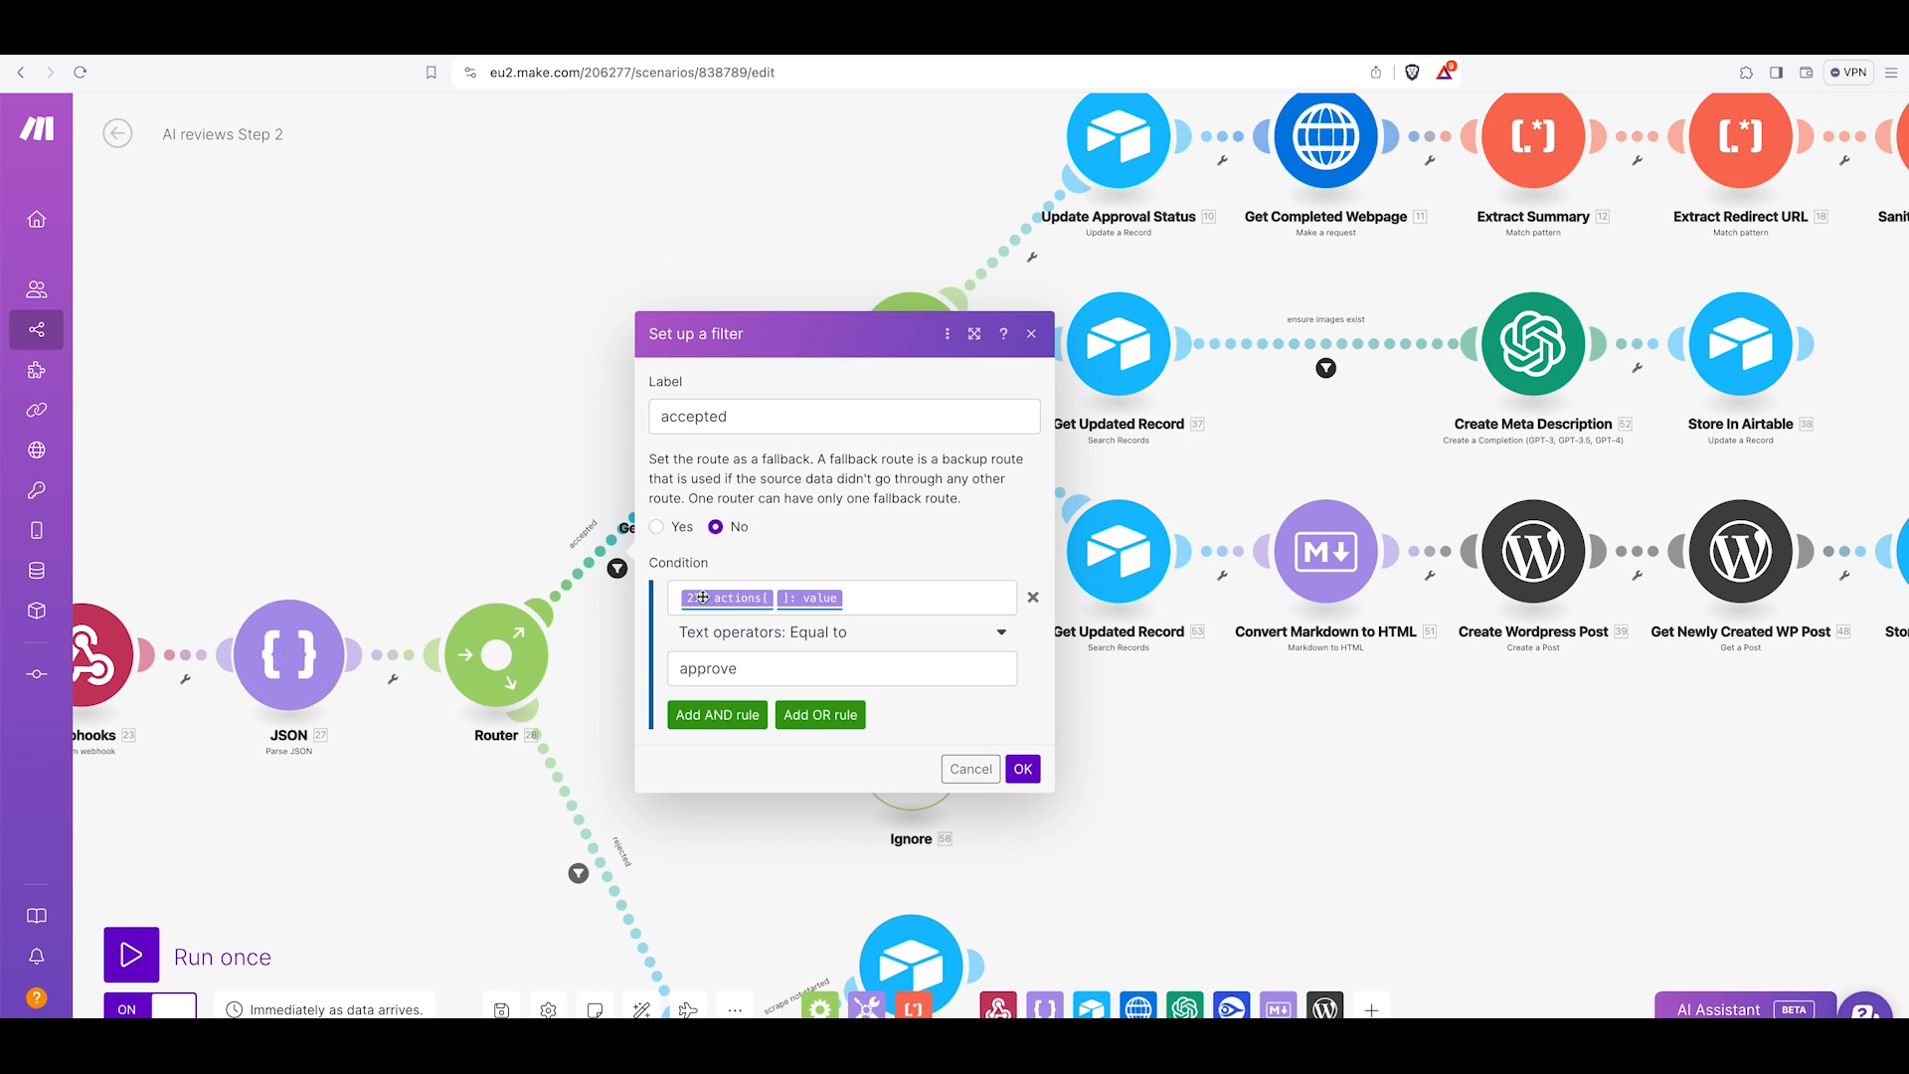
pyautogui.doubleClick(740, 670)
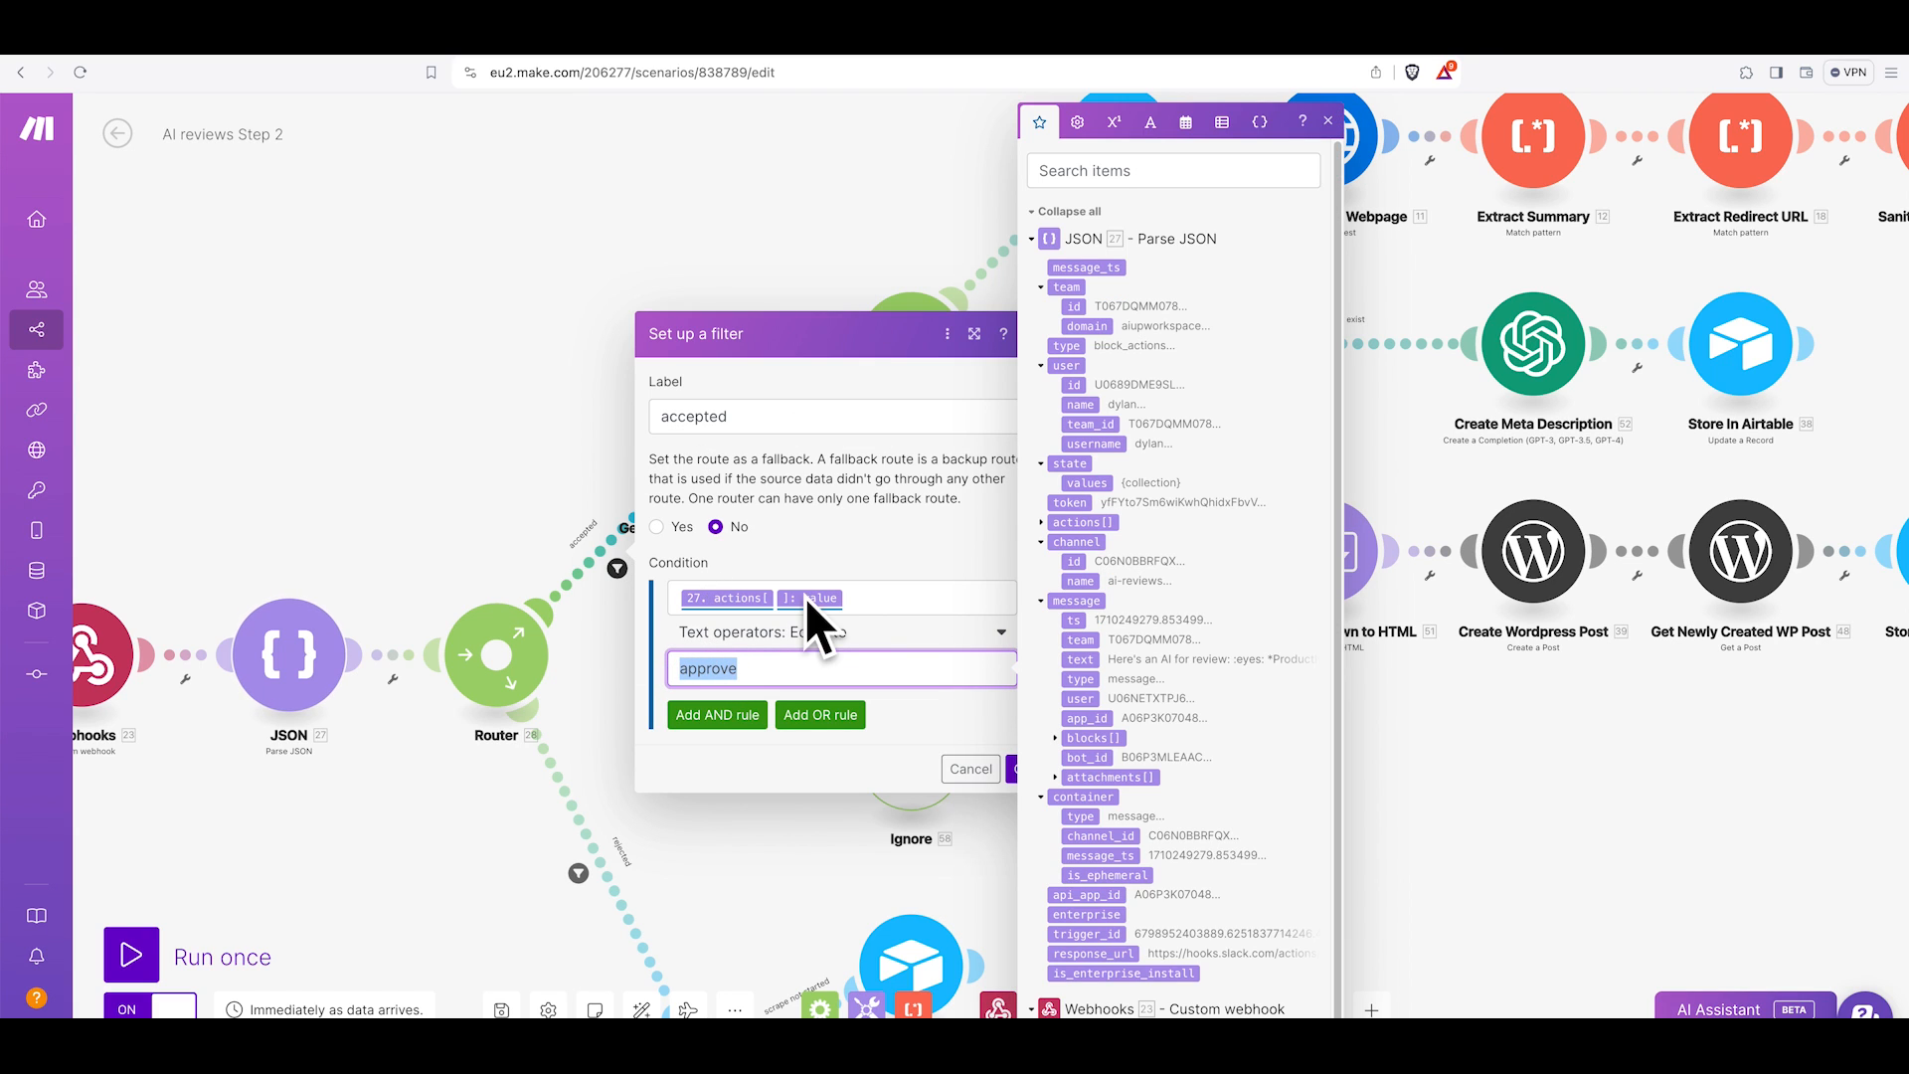
pyautogui.click(954, 769)
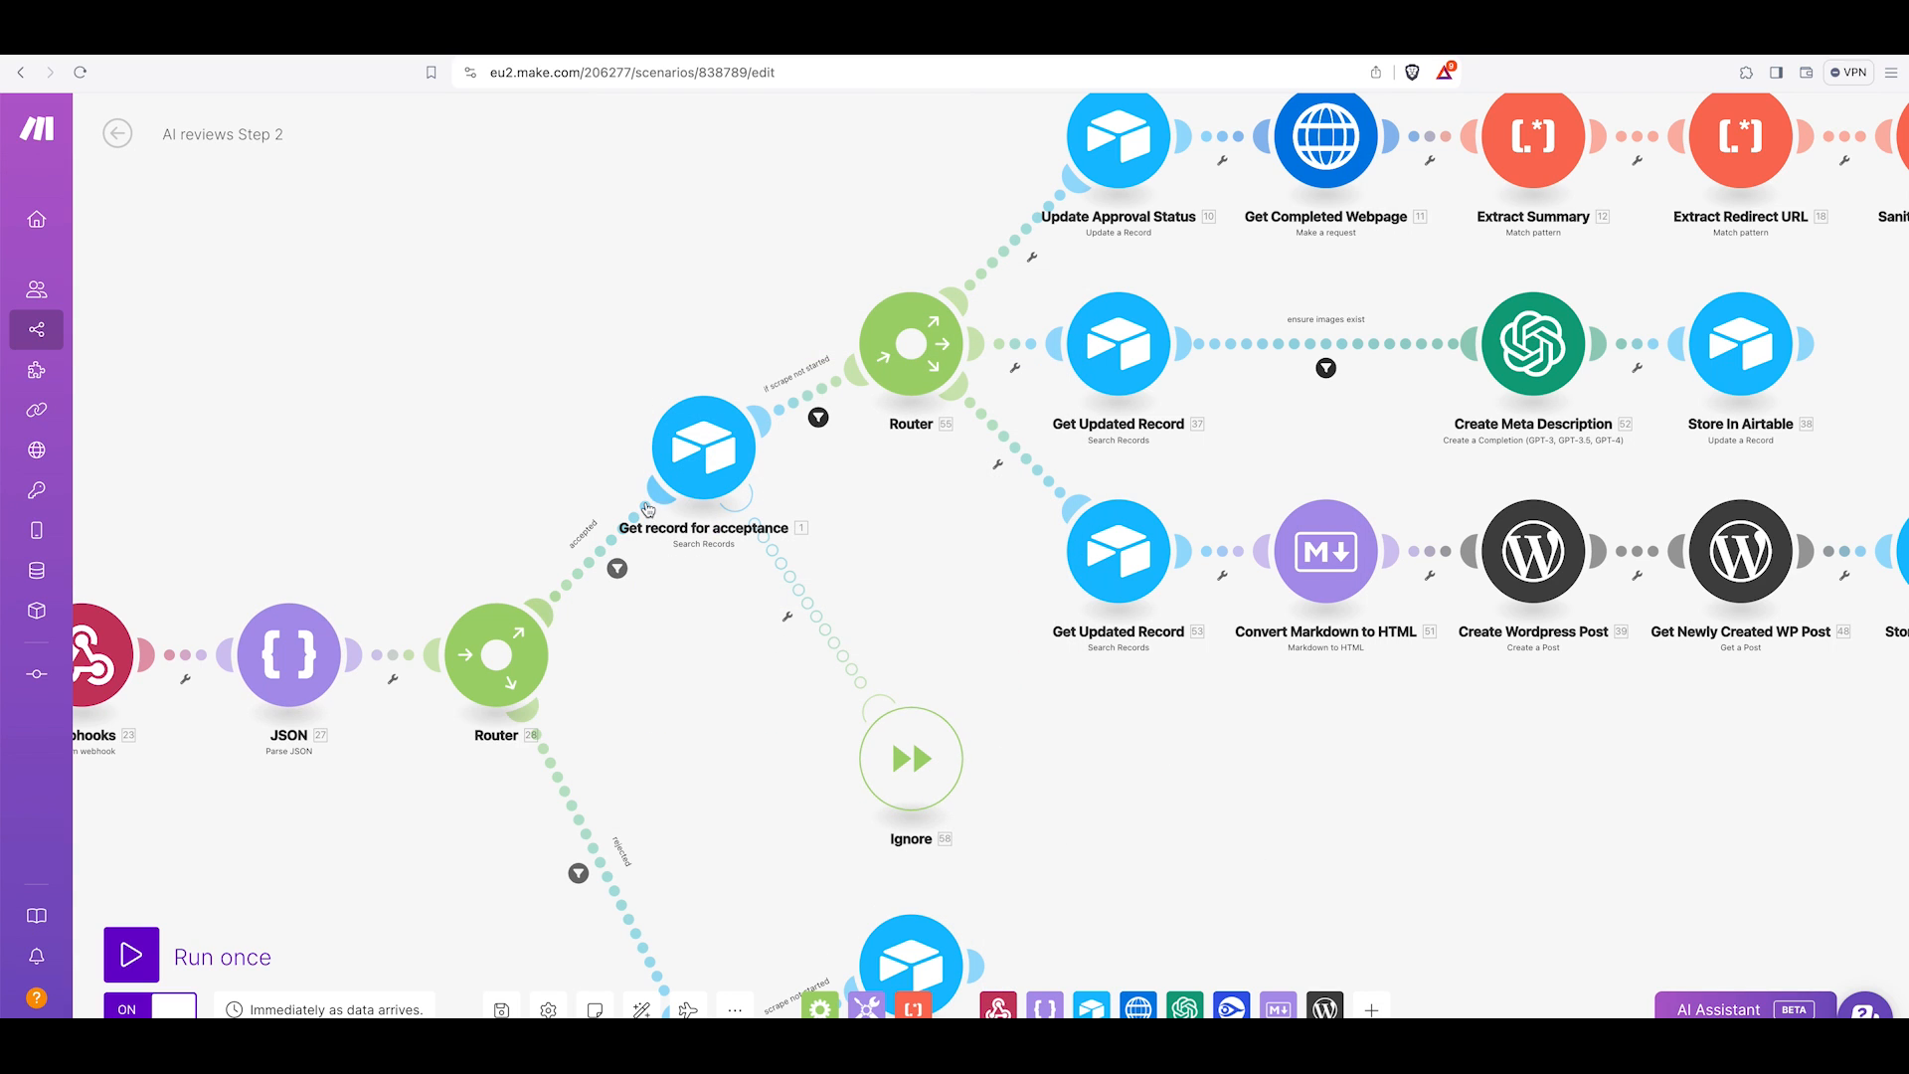
# Inspect the Get record for acceptance module's search formula, comparing it against the Airtable AI Products table.
pyautogui.click(704, 445)
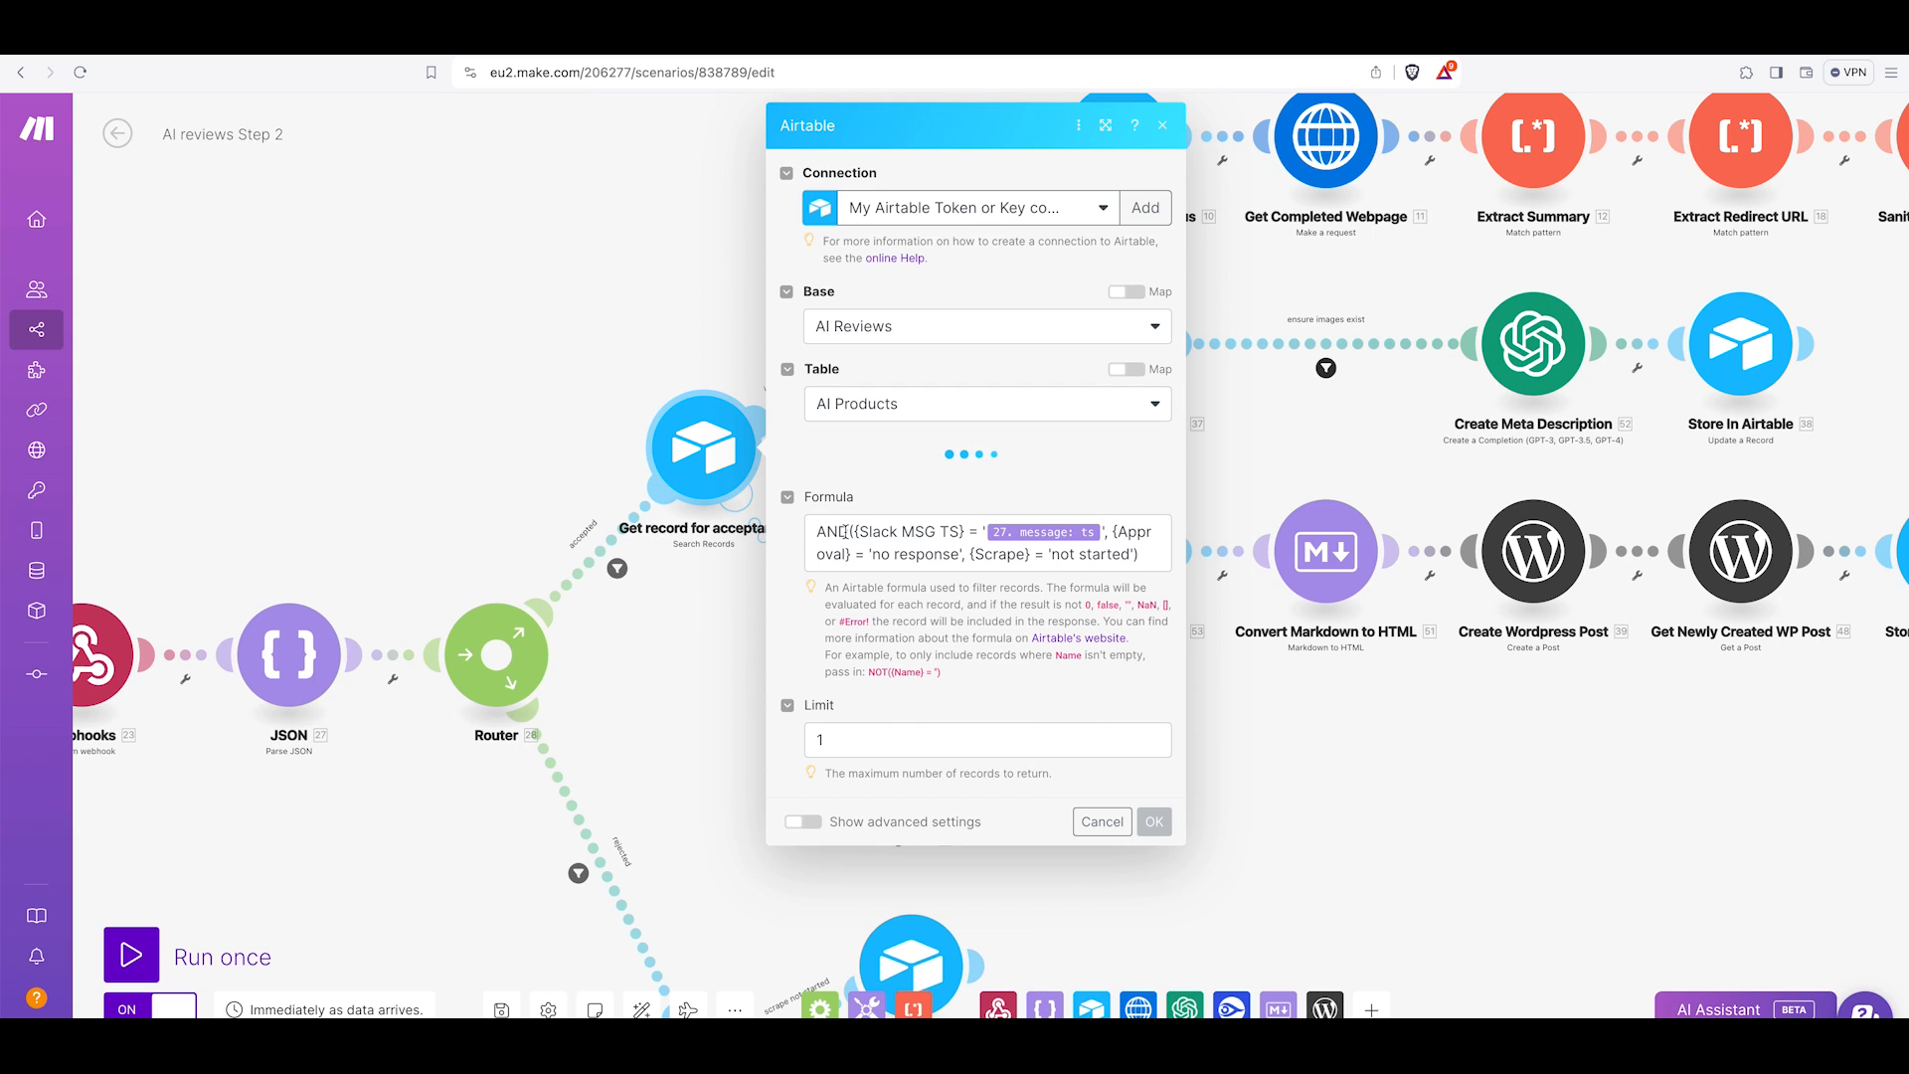
pyautogui.scroll(-2, 850, 602)
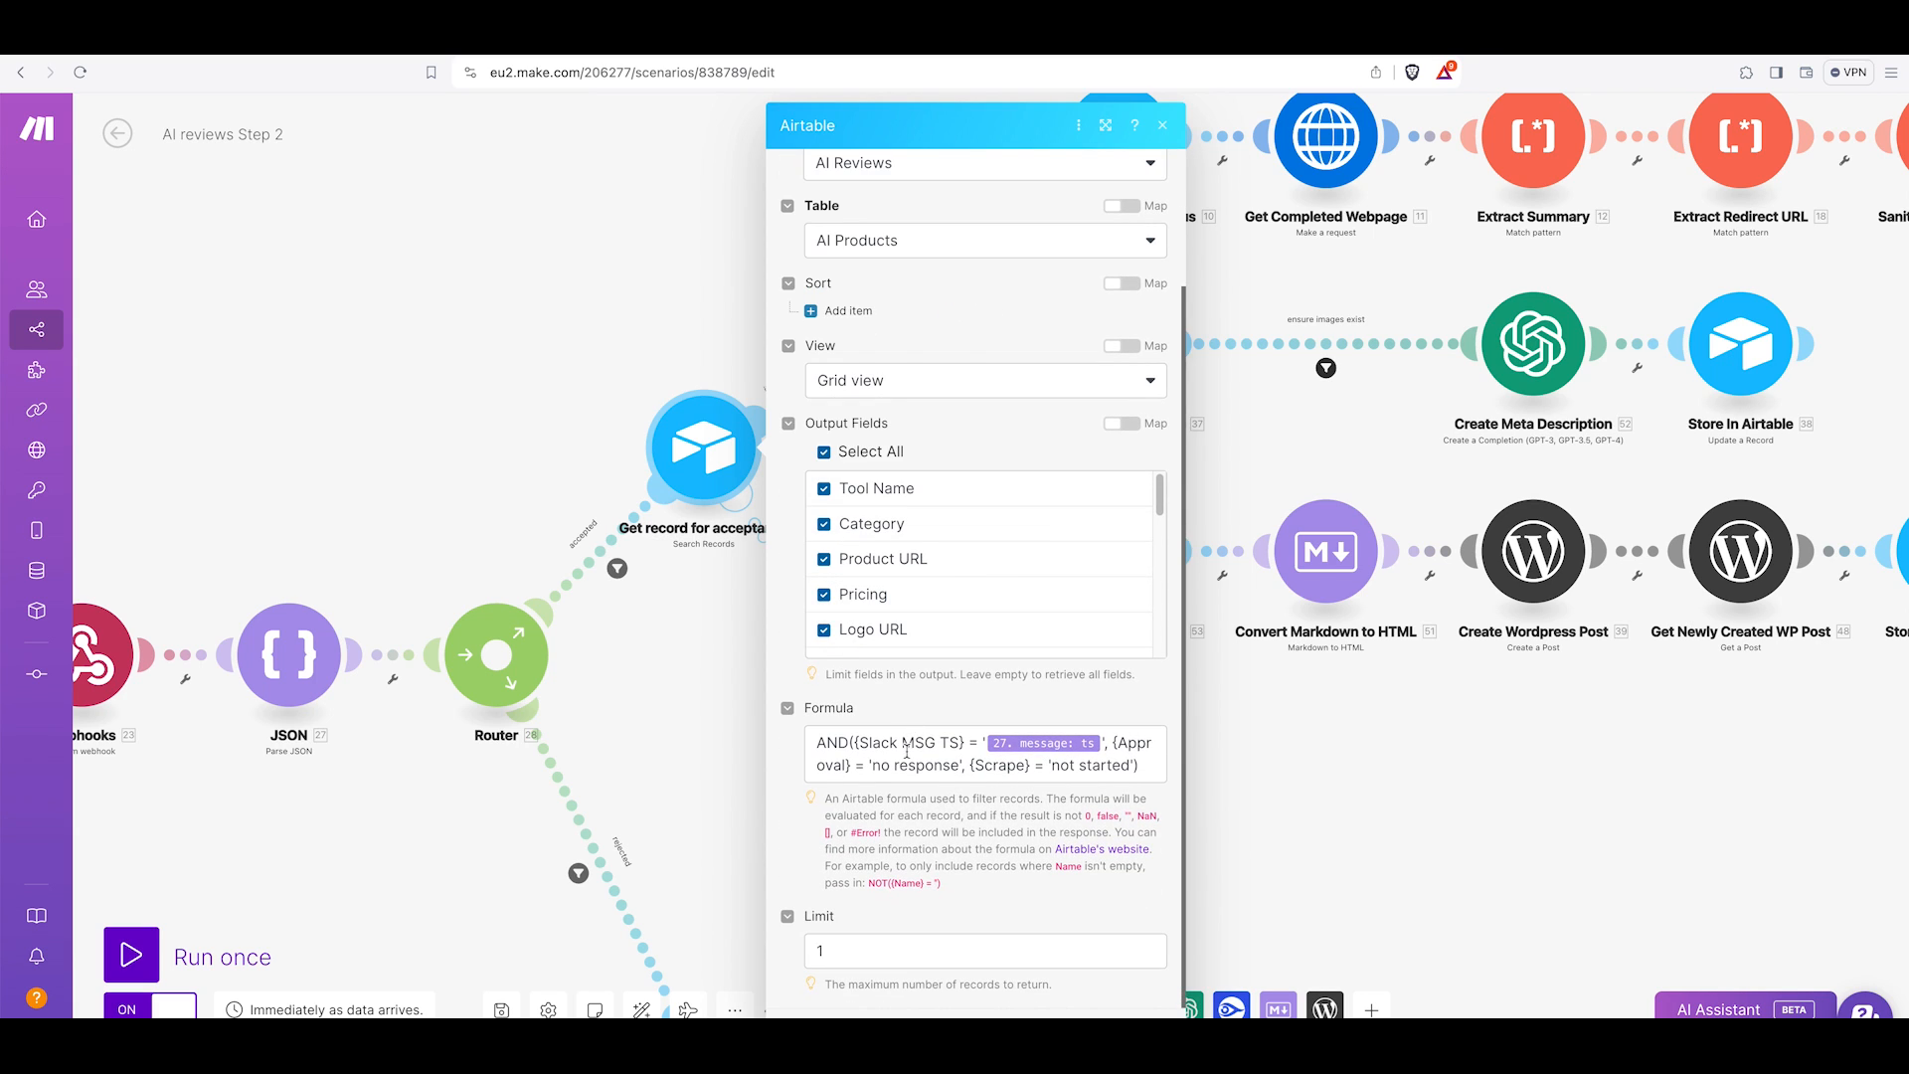
pyautogui.moveTo(1044, 747)
pyautogui.click(890, 42)
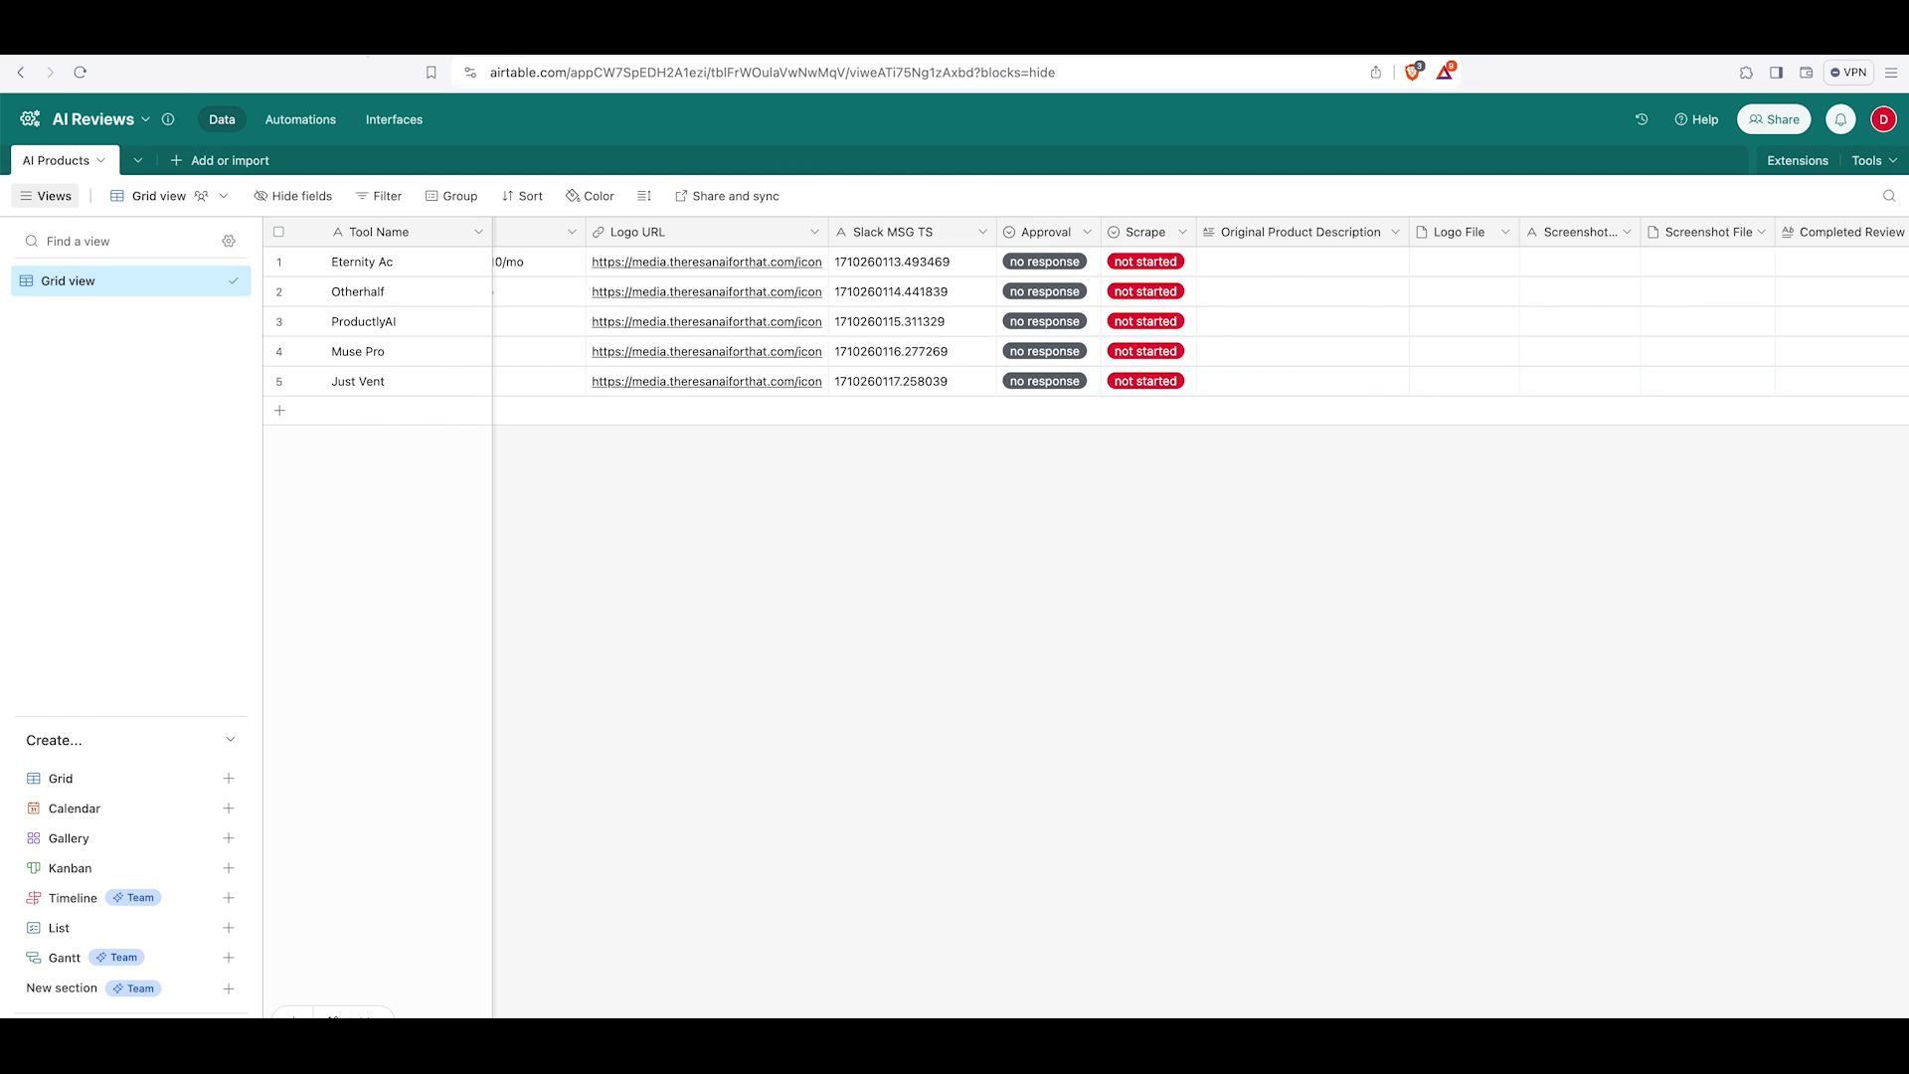
pyautogui.click(175, 42)
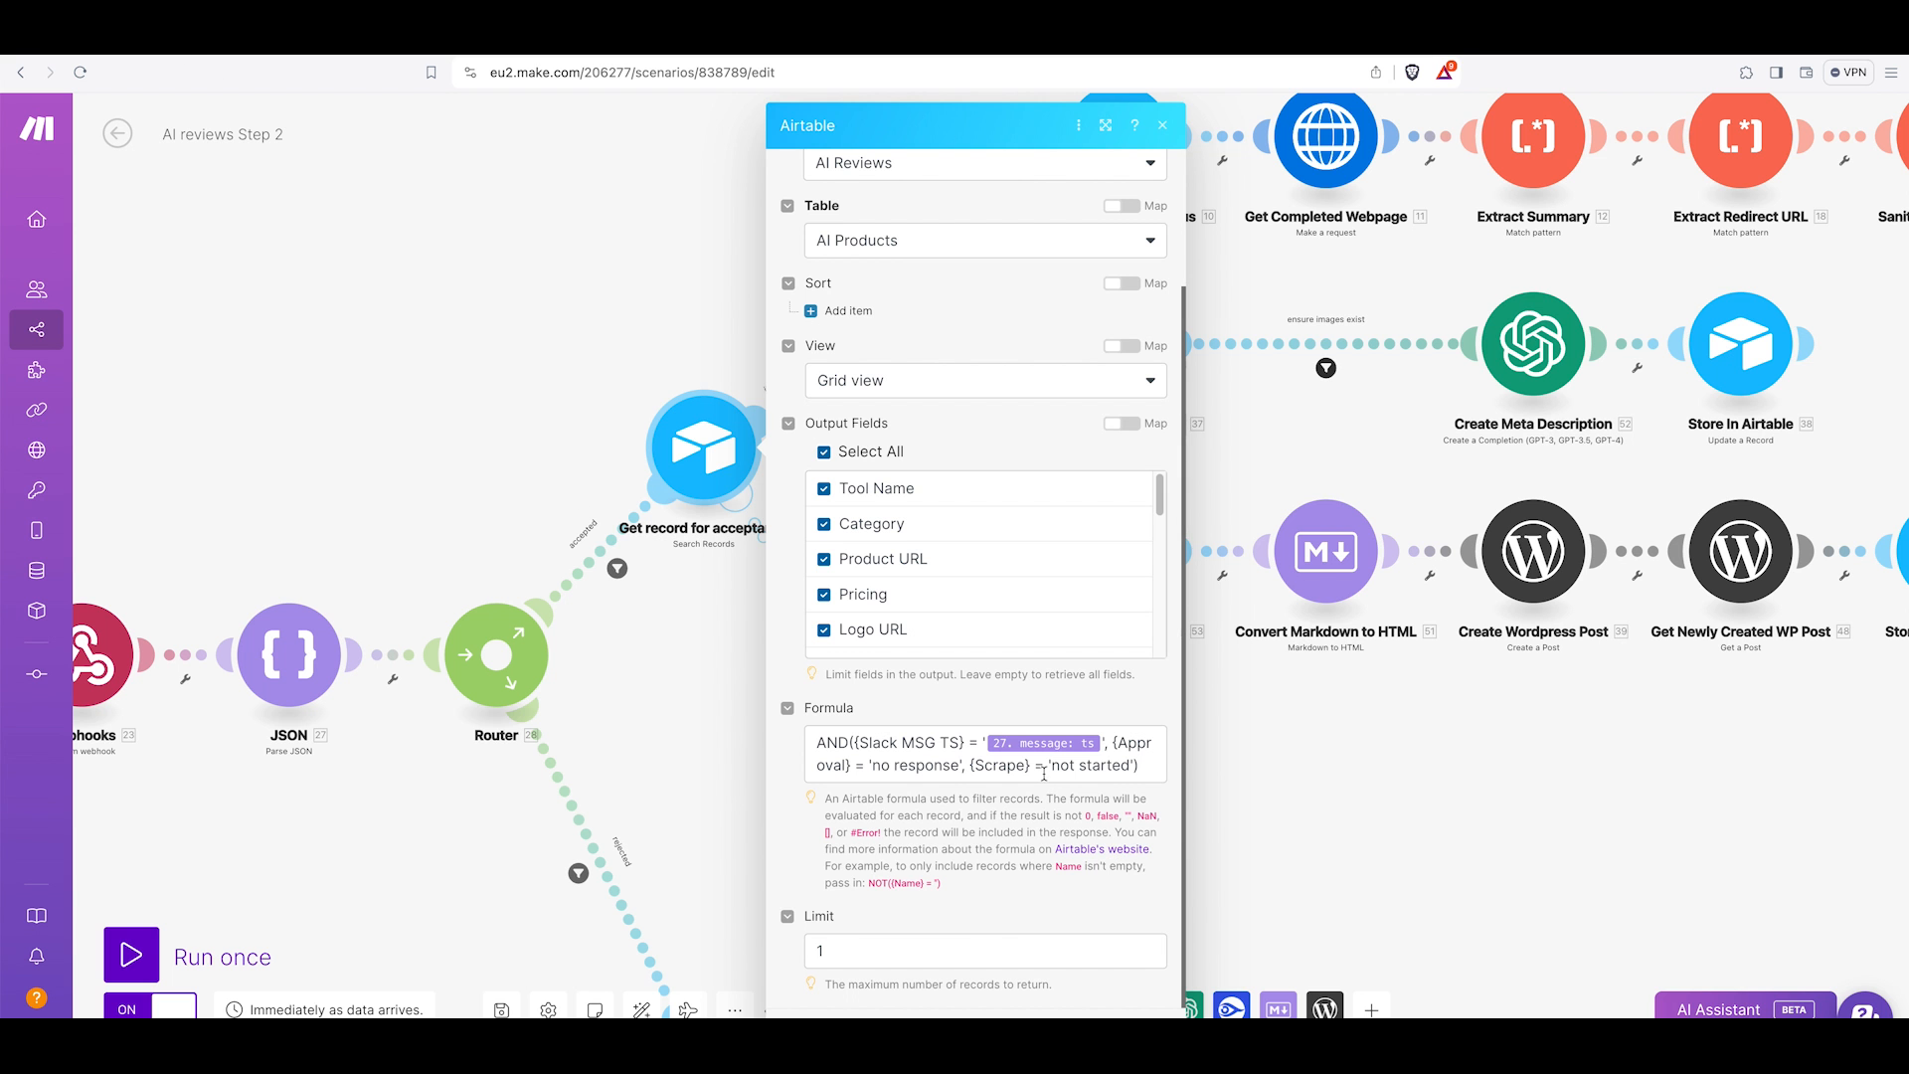
pyautogui.click(1282, 831)
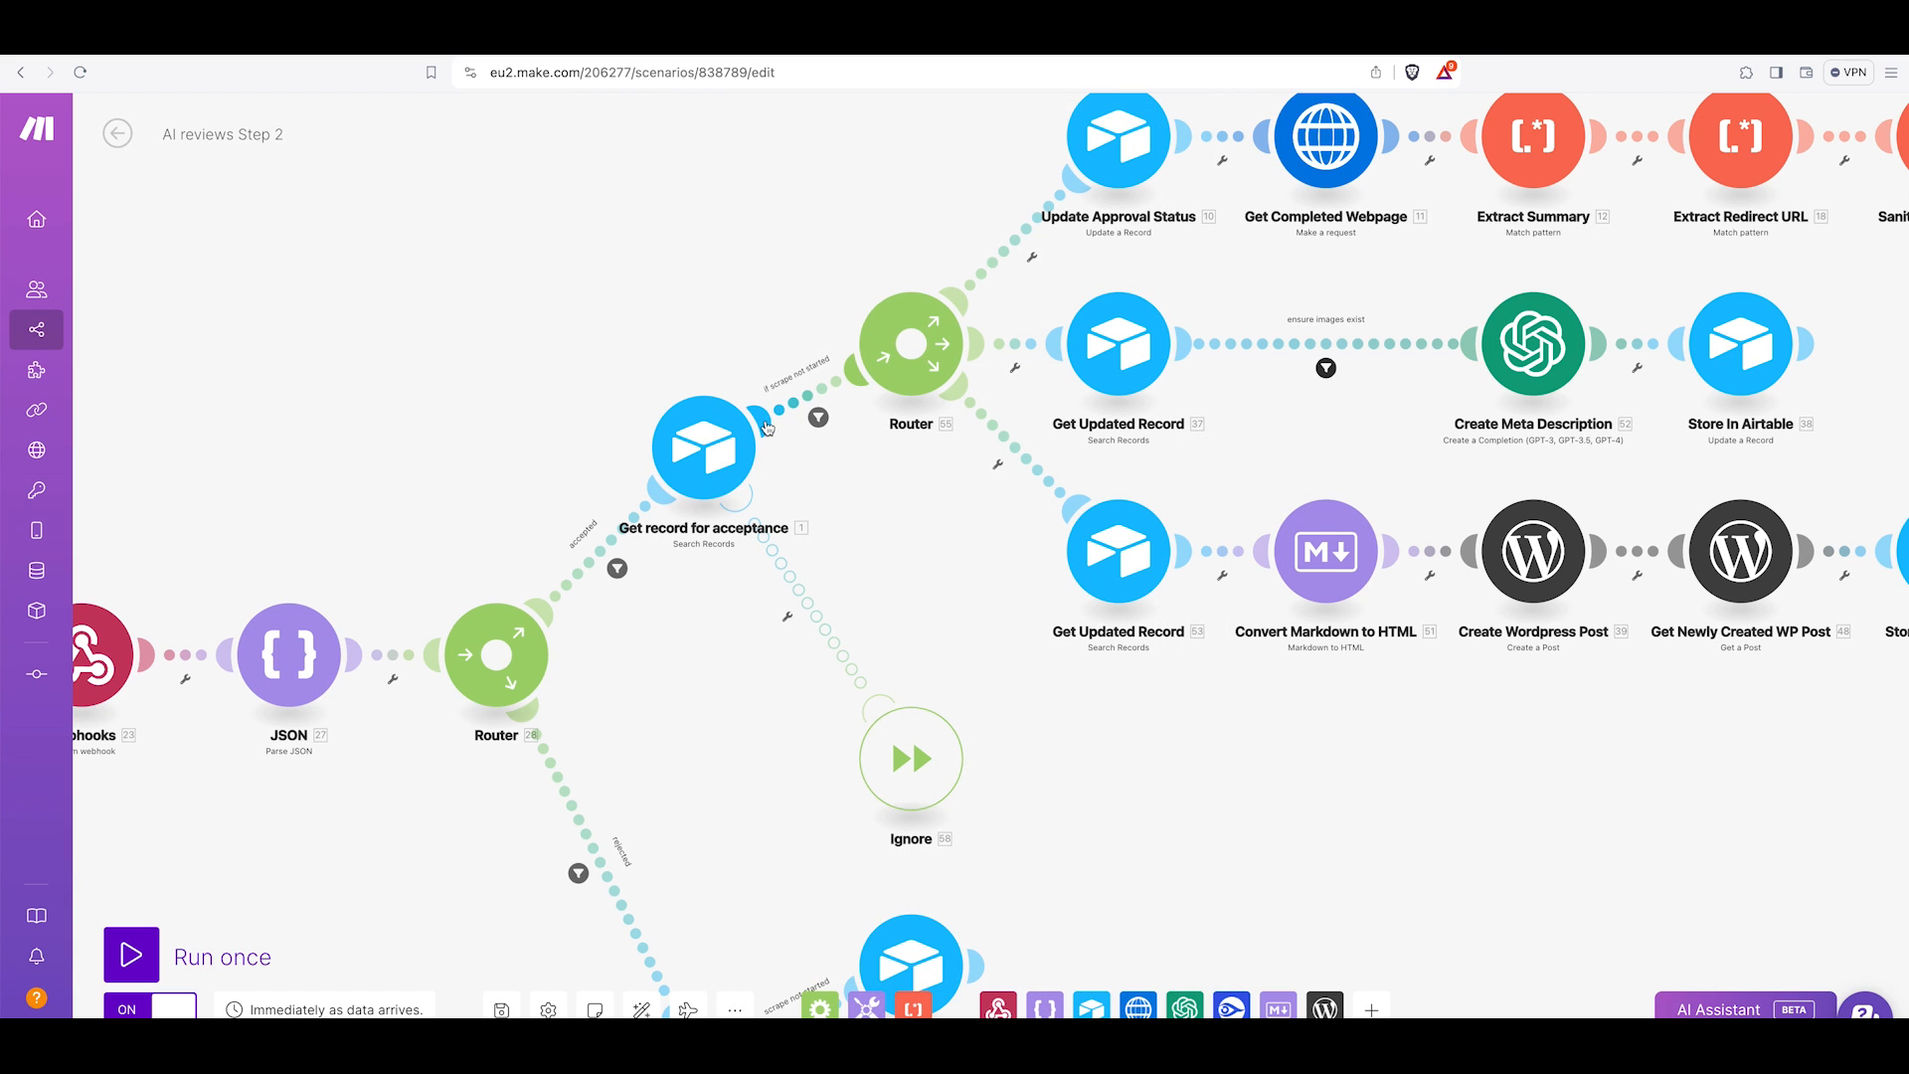
# Inspect the Update Approval Status module's fields, with Approval set to approved and Scrape set to started.
pyautogui.moveTo(922, 470); pyautogui.dragTo(846, 593)
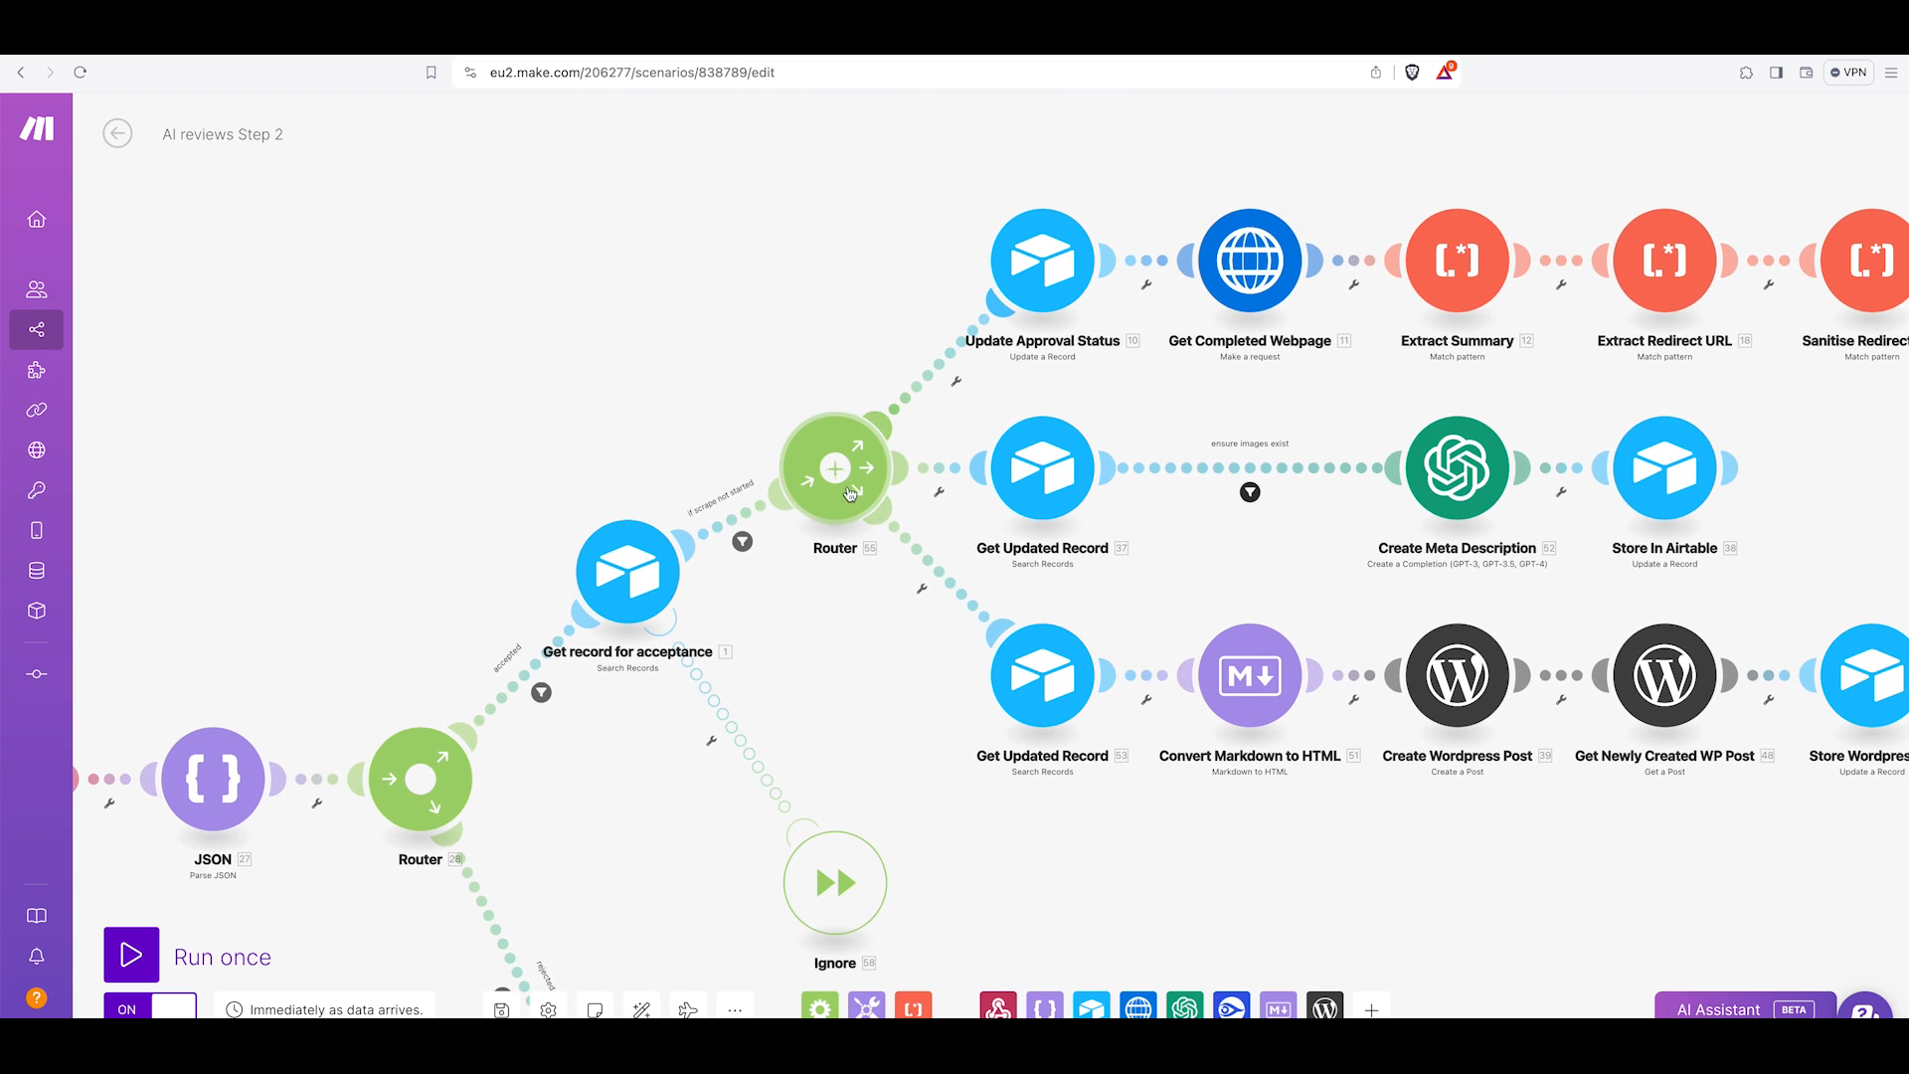
pyautogui.click(1044, 279)
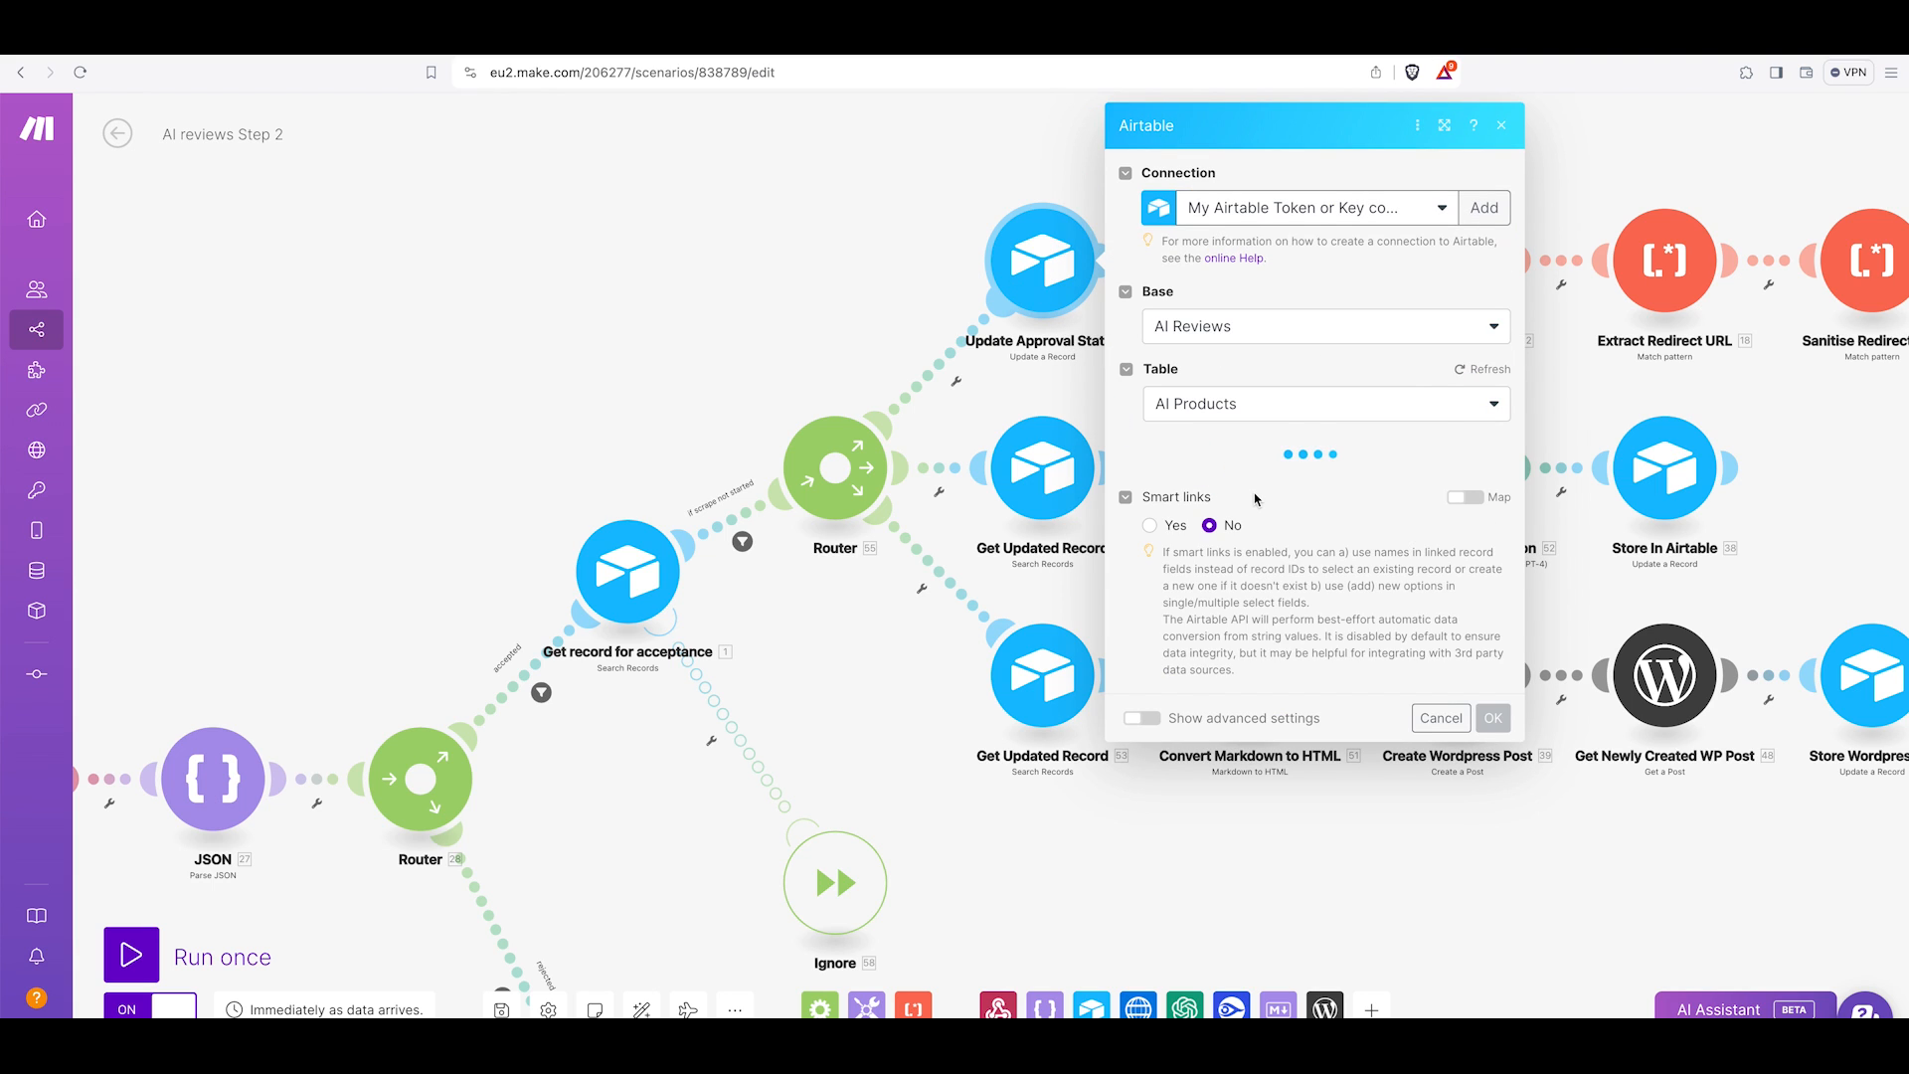
pyautogui.scroll(-7, 1274, 530)
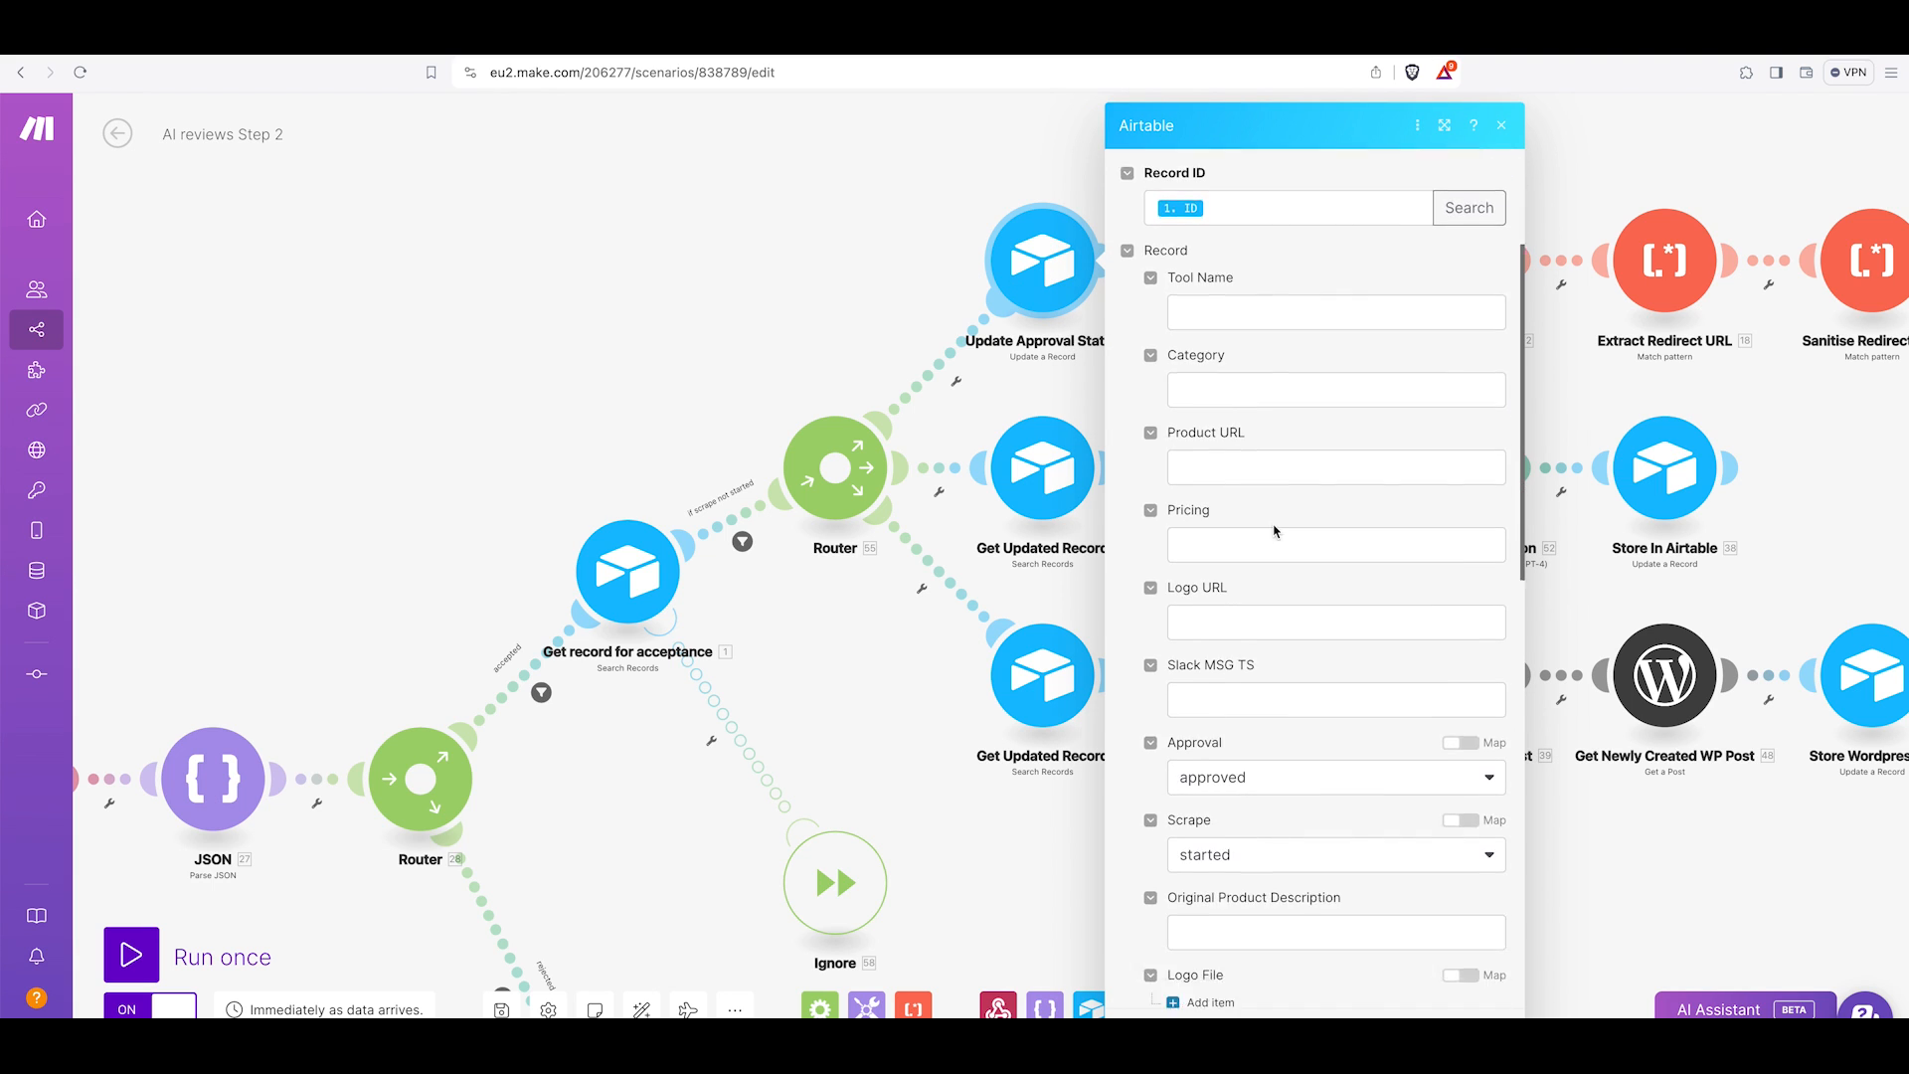
pyautogui.scroll(1, 1274, 531)
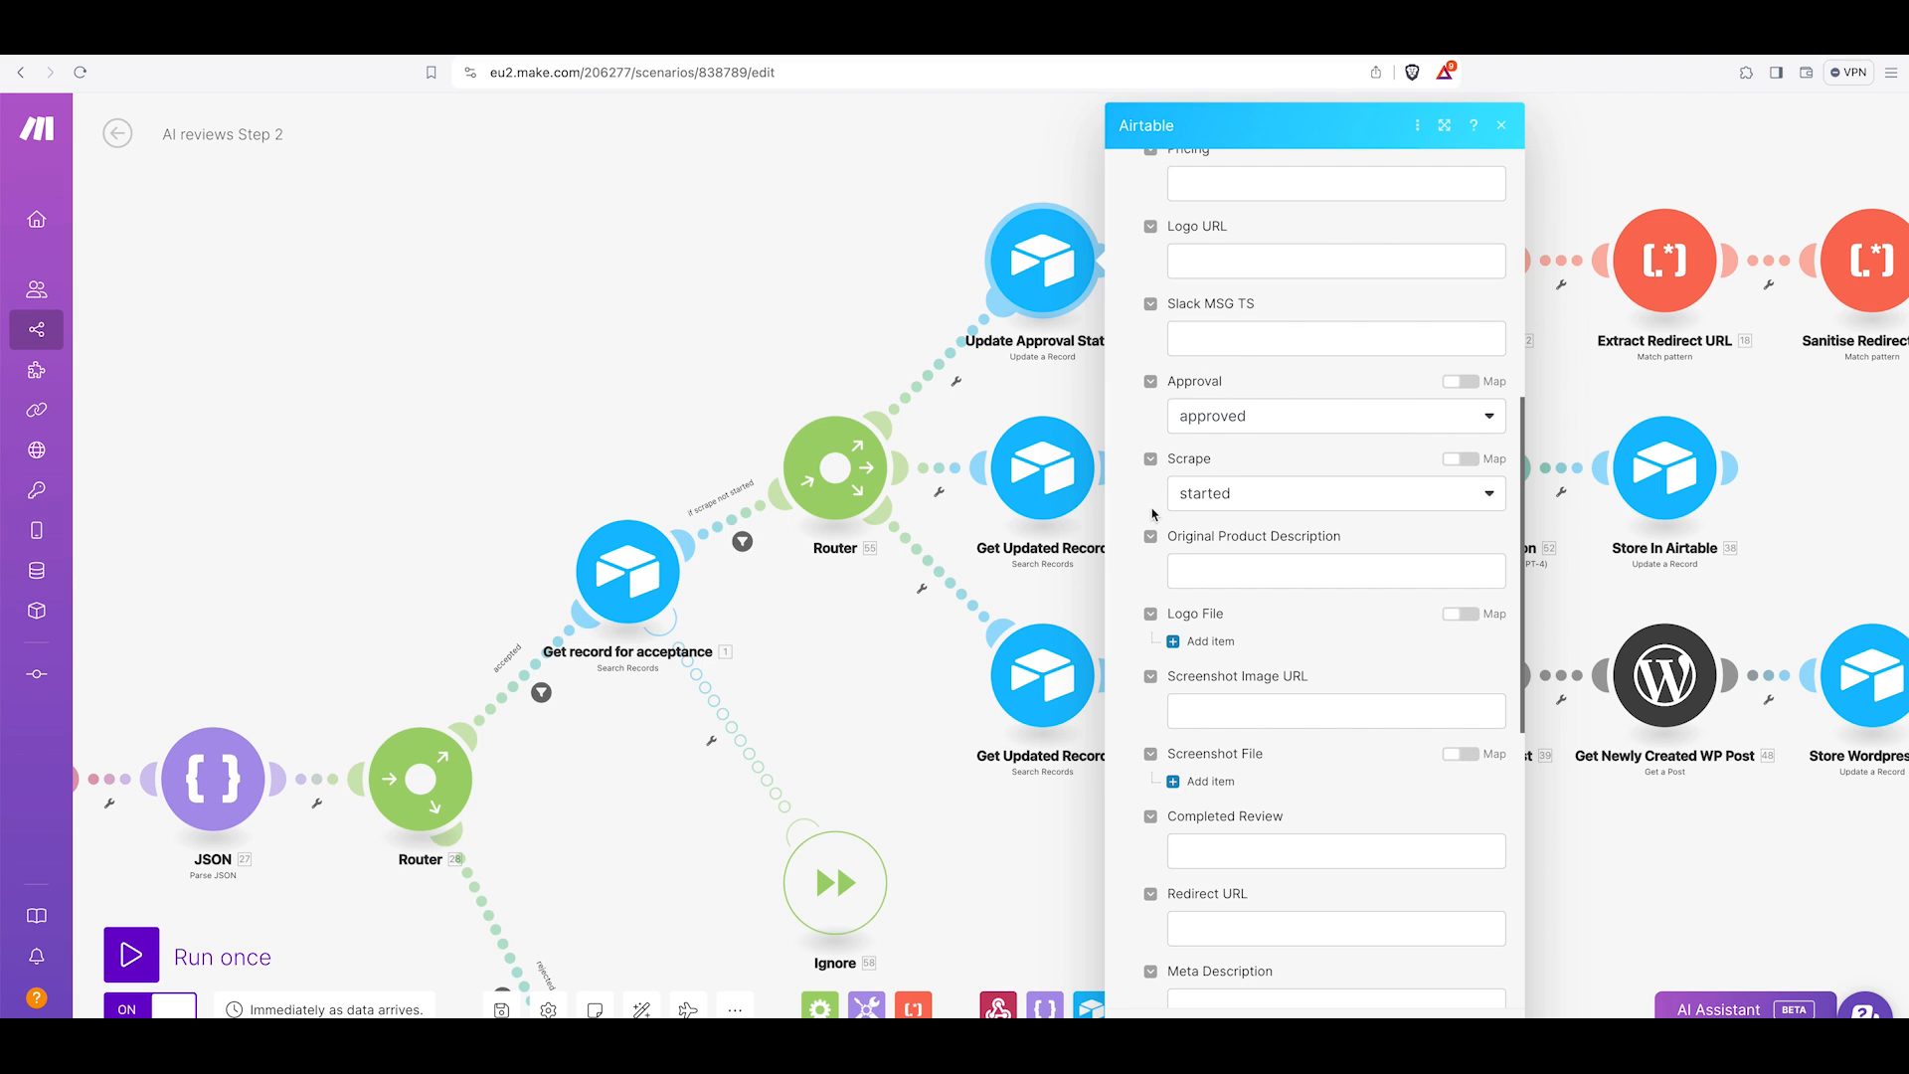
pyautogui.scroll(-3, 1249, 508)
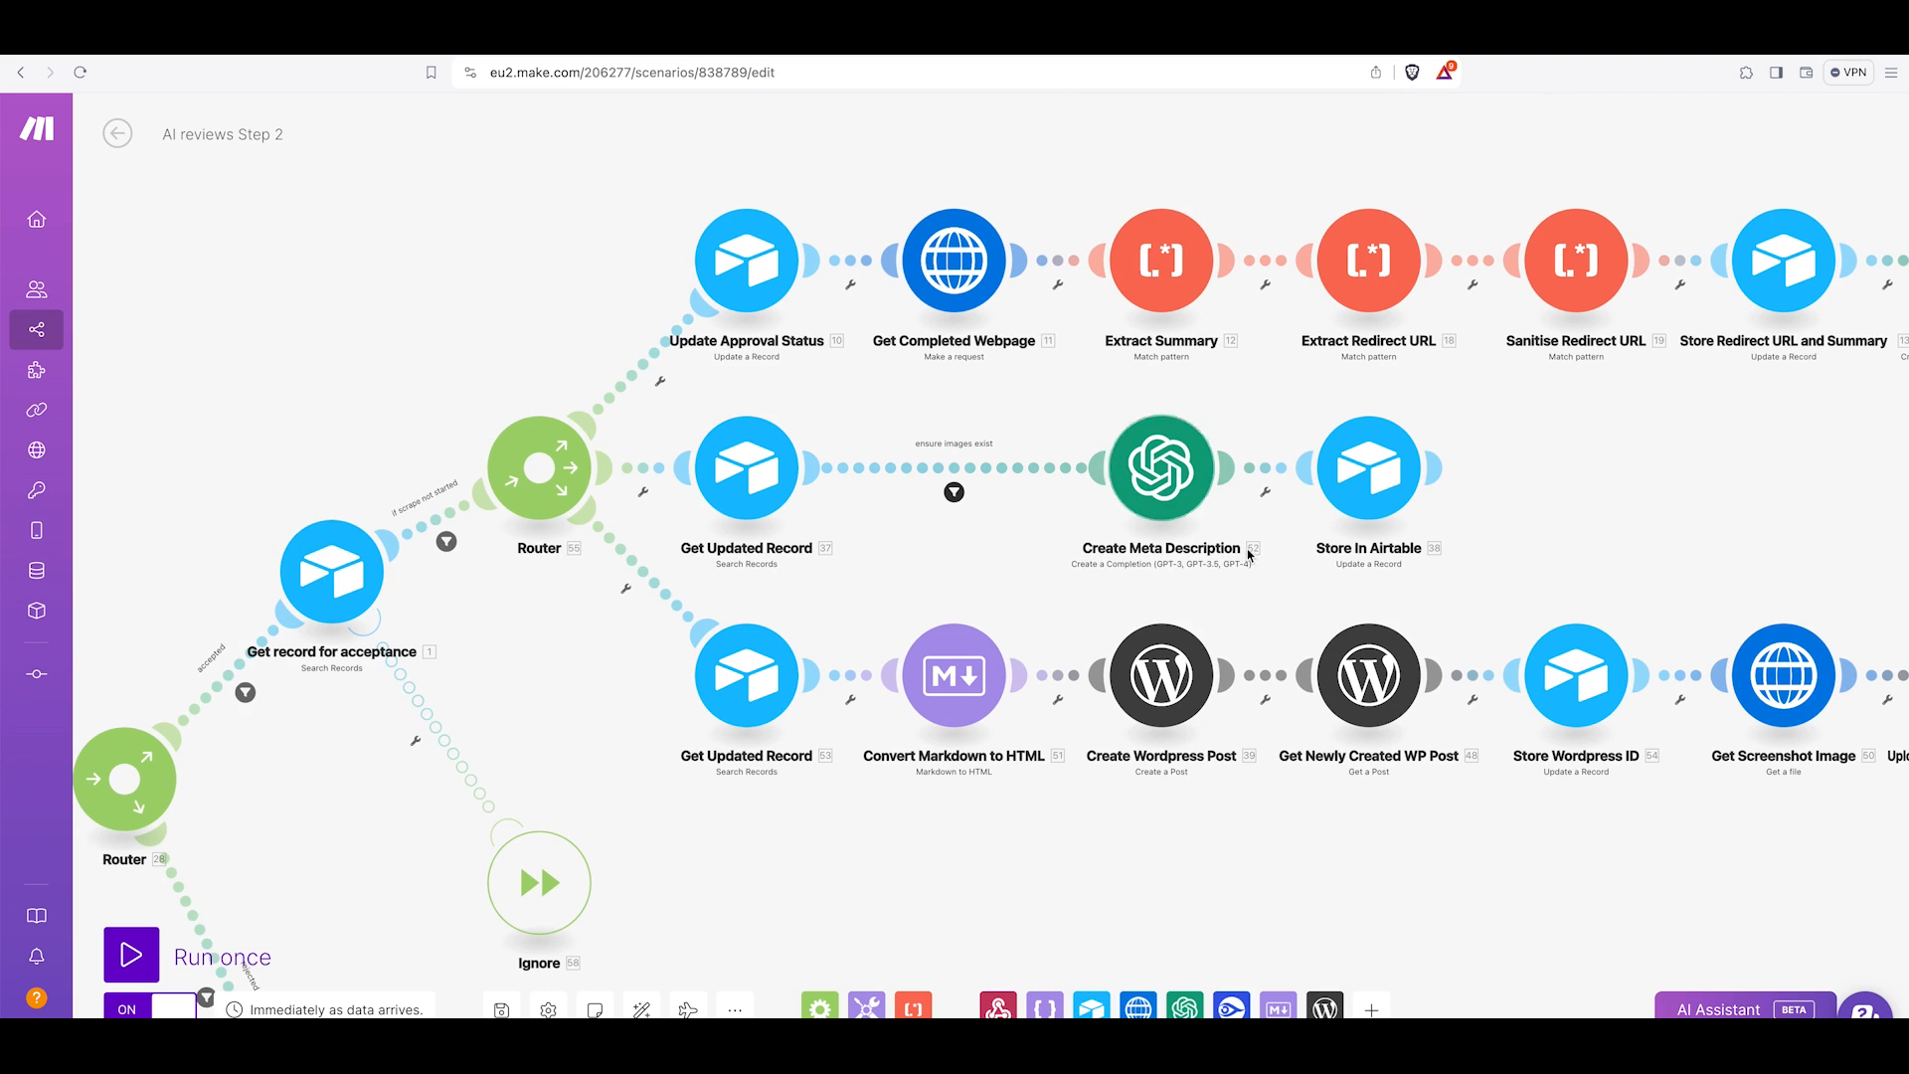
pyautogui.hscroll(1, 1136, 549)
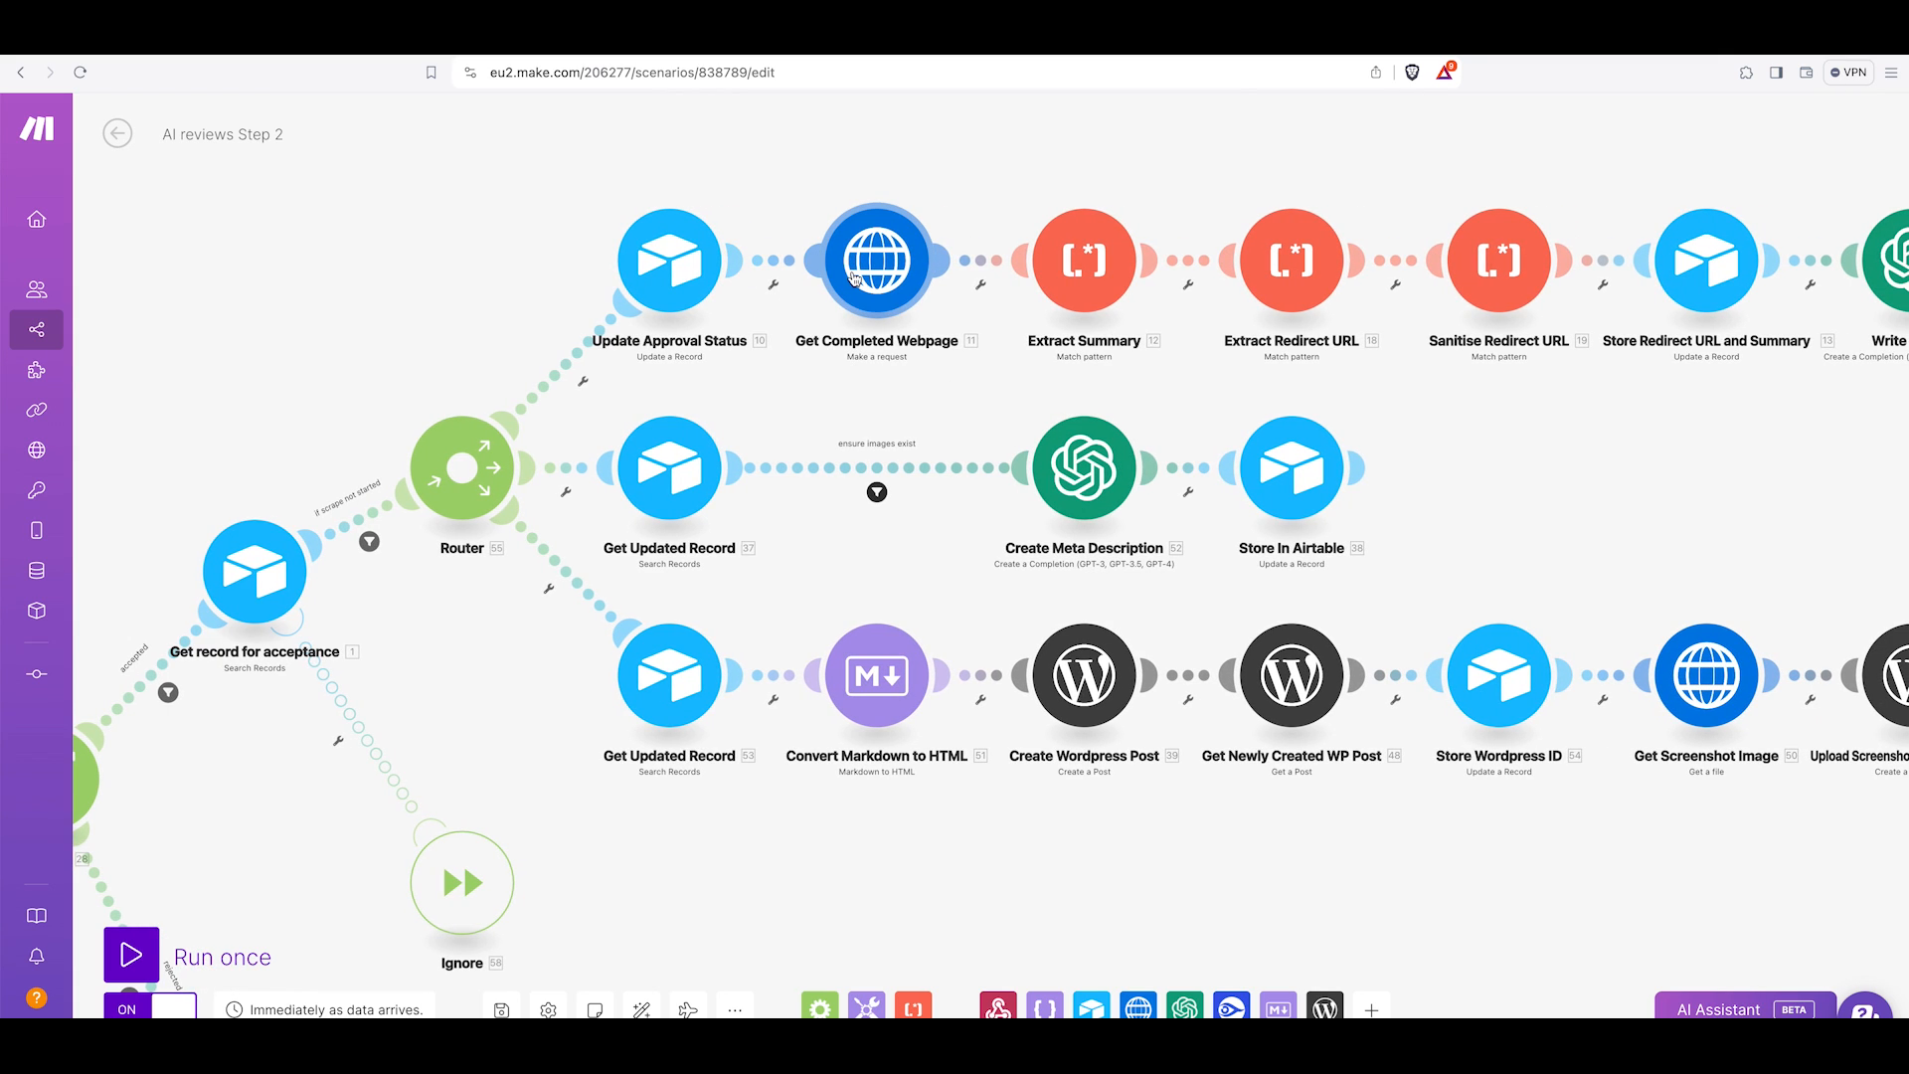
# Inspect the Get Completed Webpage HTTP module's URL, then open the first tool's Product URL from the Airtable record.
pyautogui.click(853, 277)
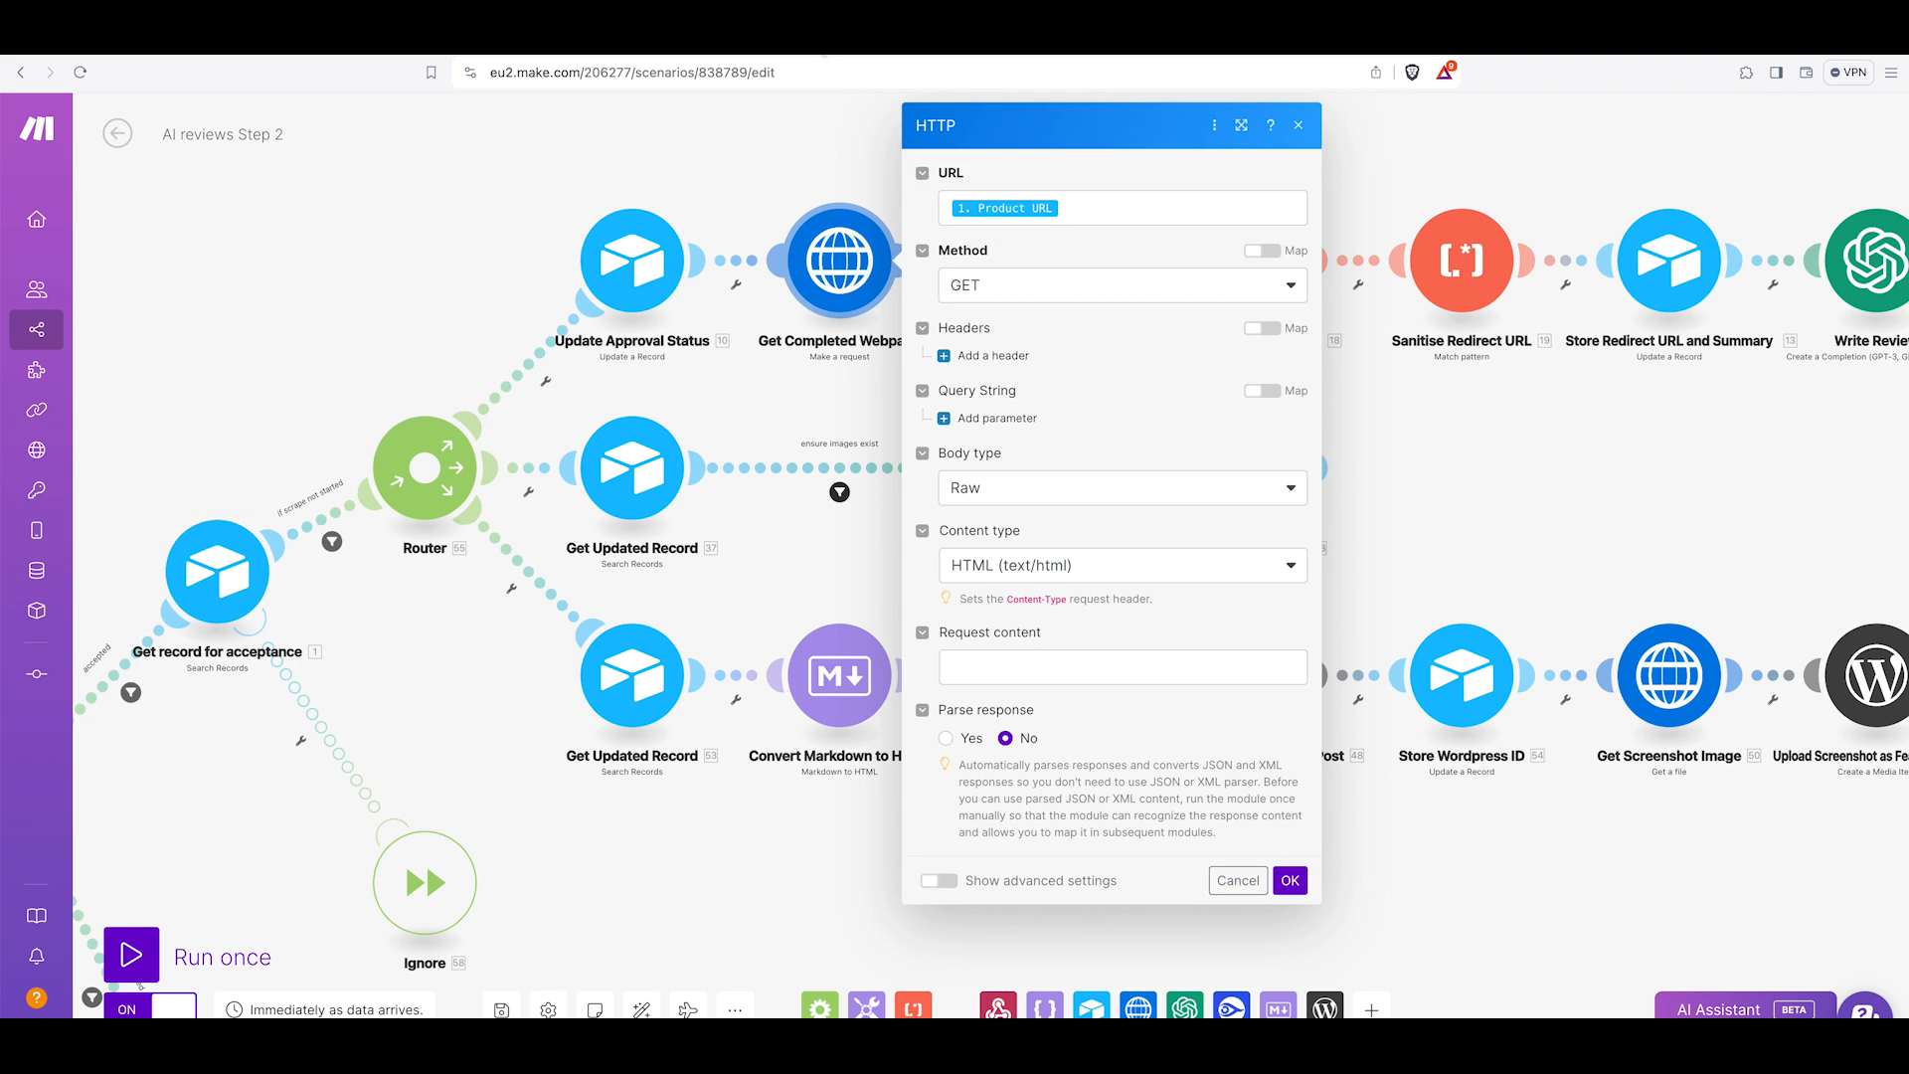
pyautogui.click(824, 42)
pyautogui.hscroll(-5, 764, 465)
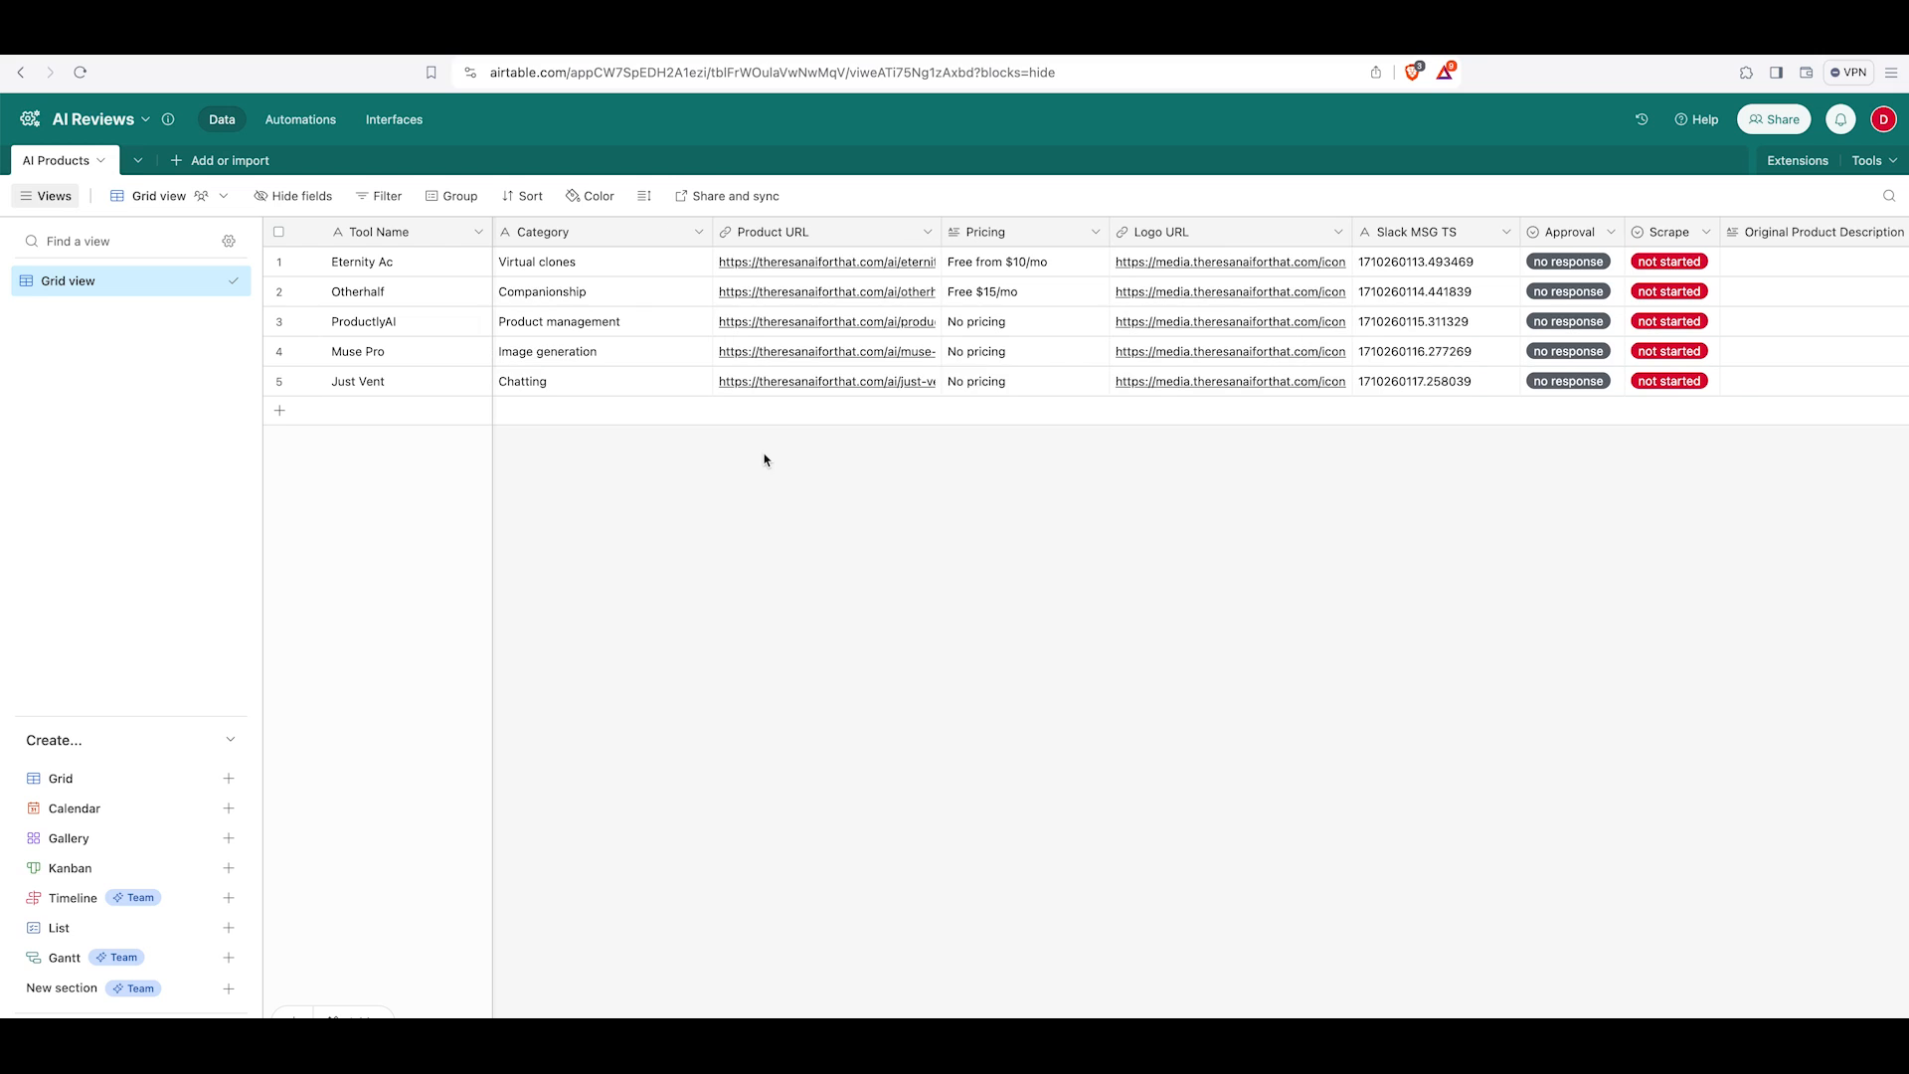
pyautogui.click(842, 259)
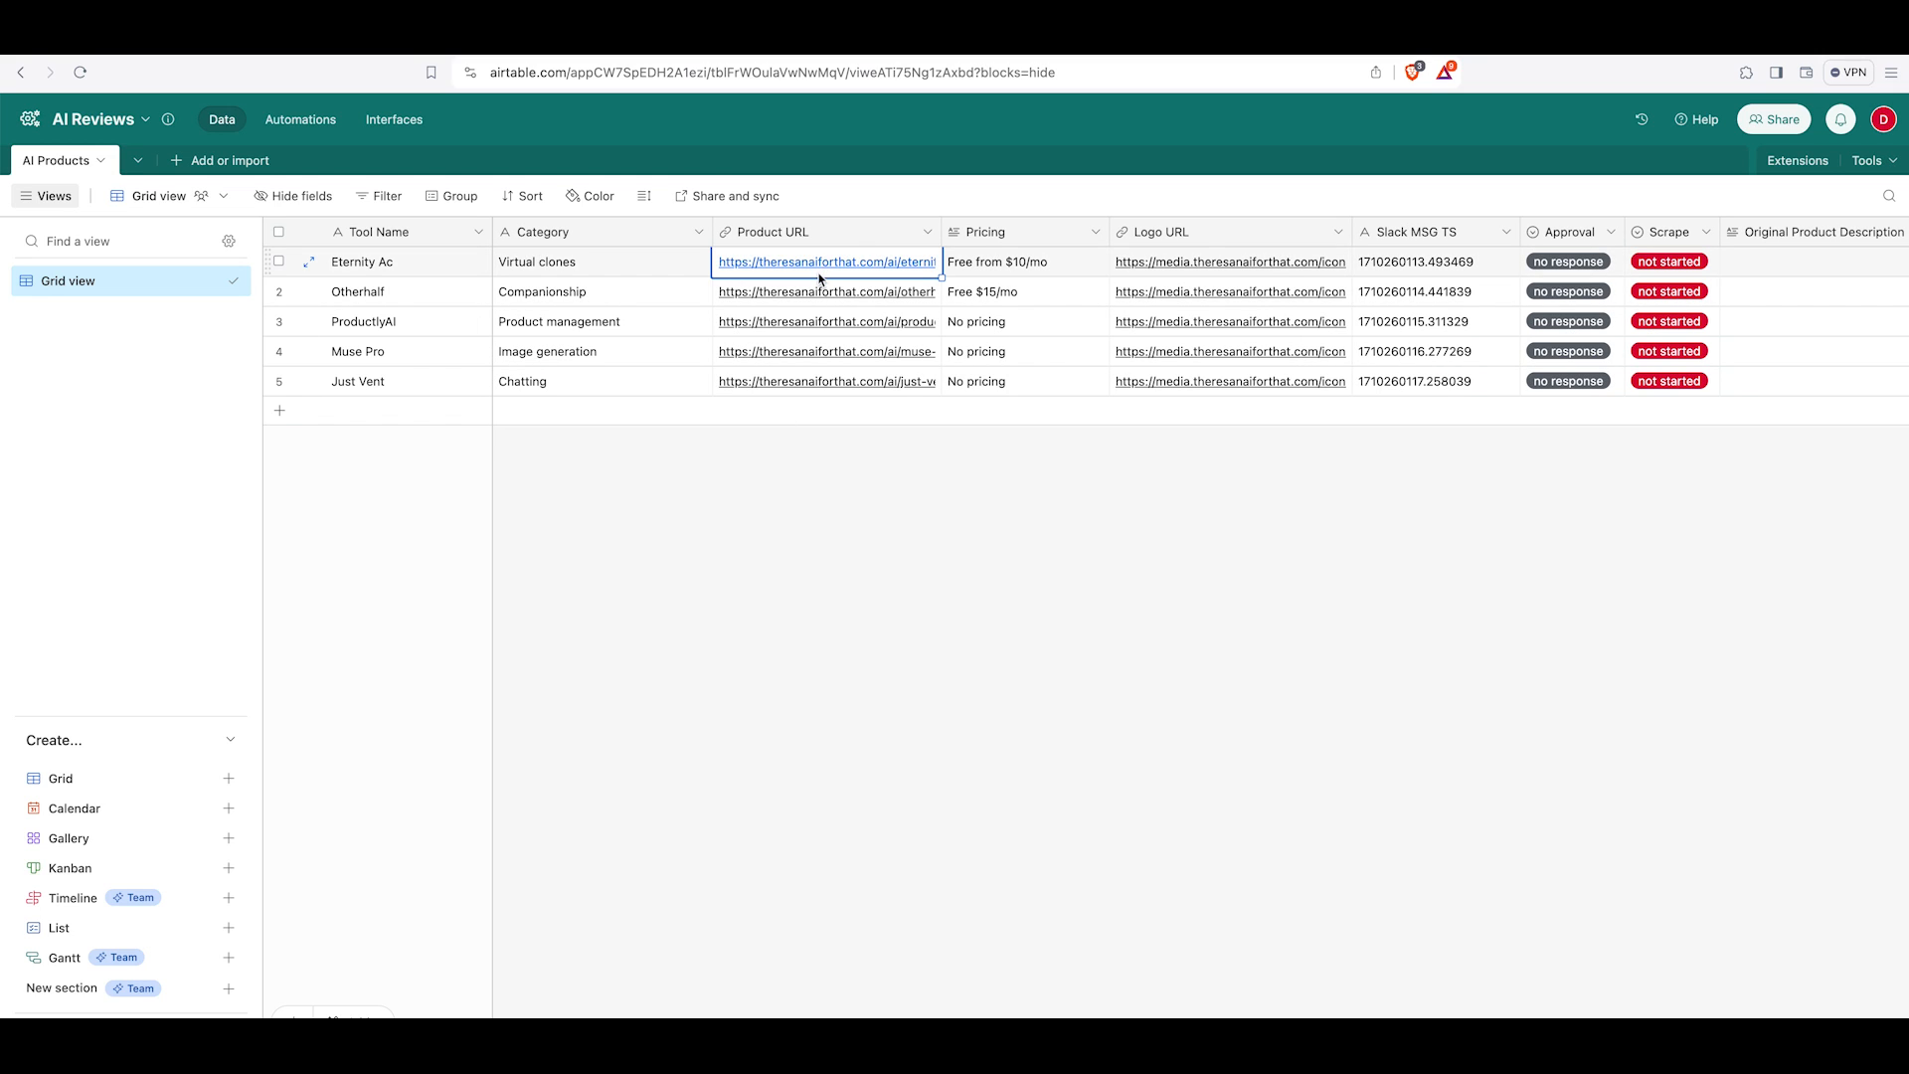
pyautogui.press('space')
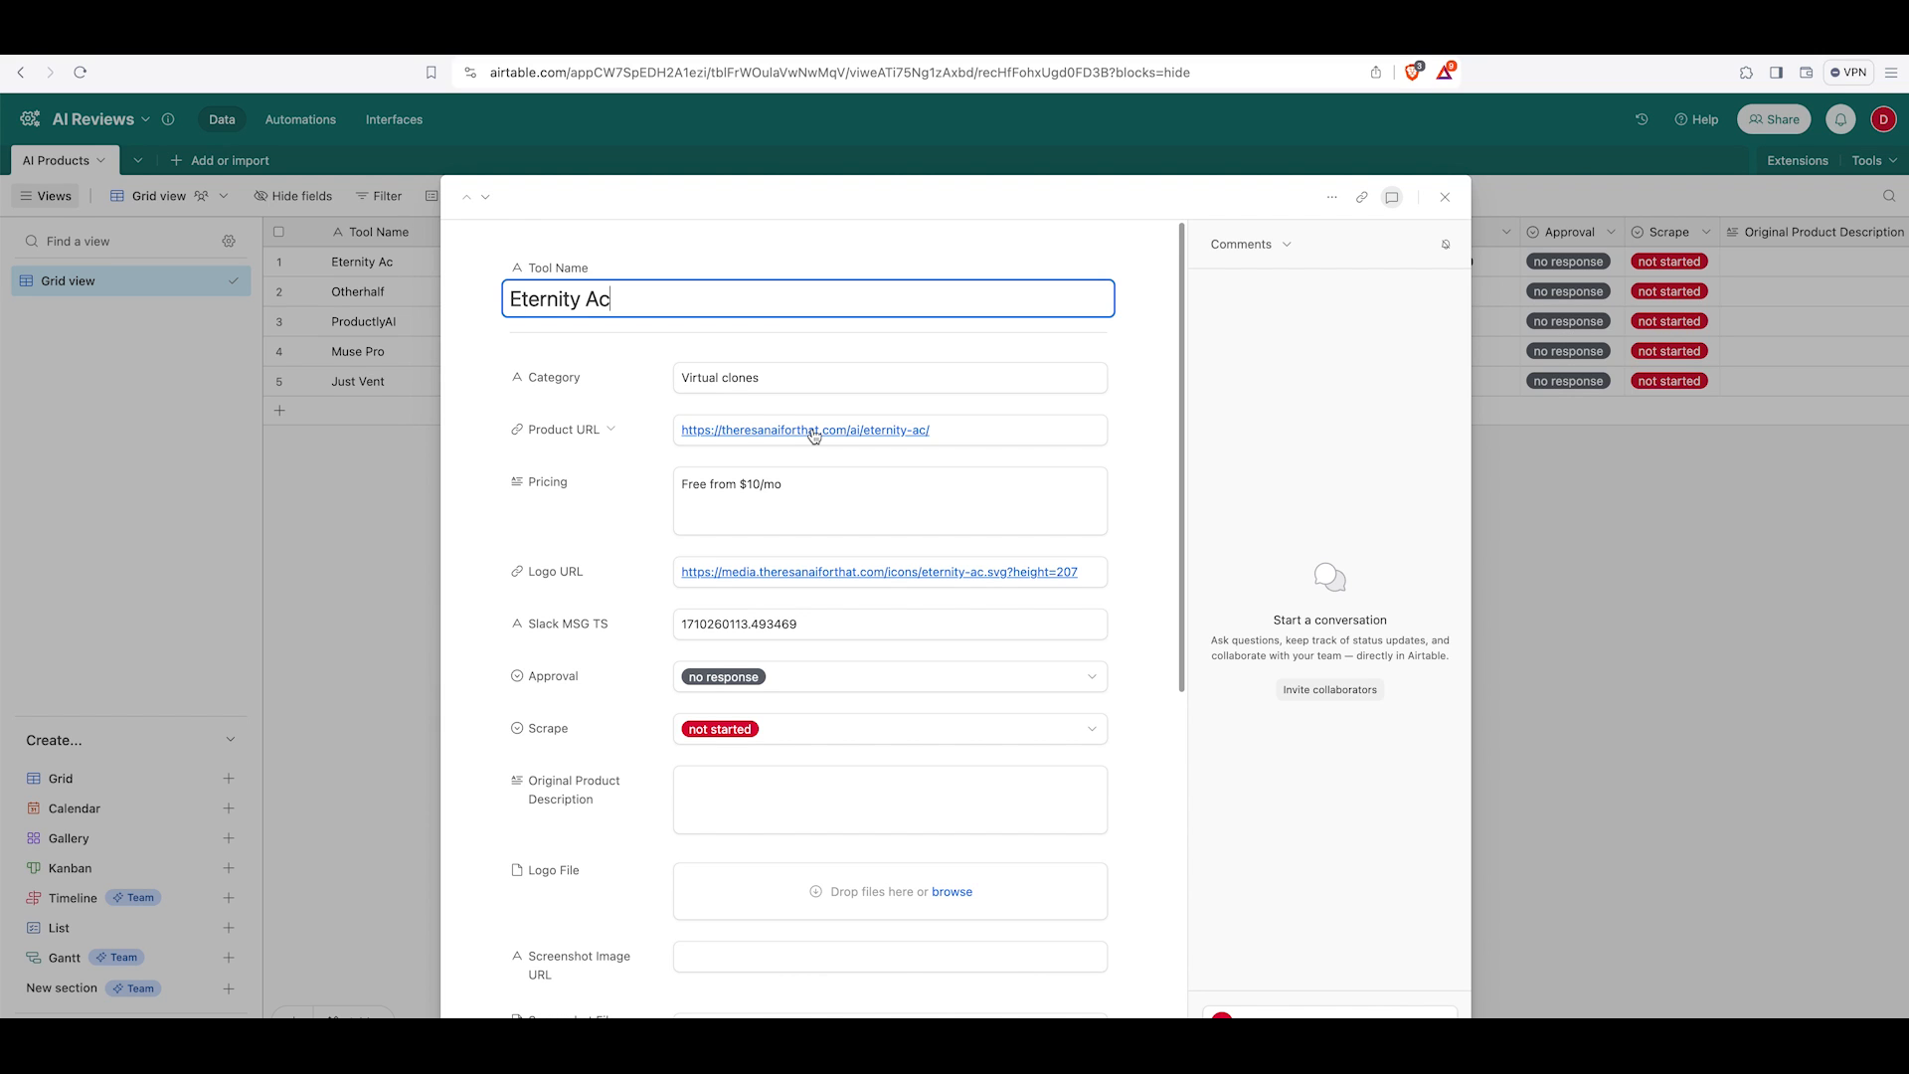
pyautogui.click(813, 433)
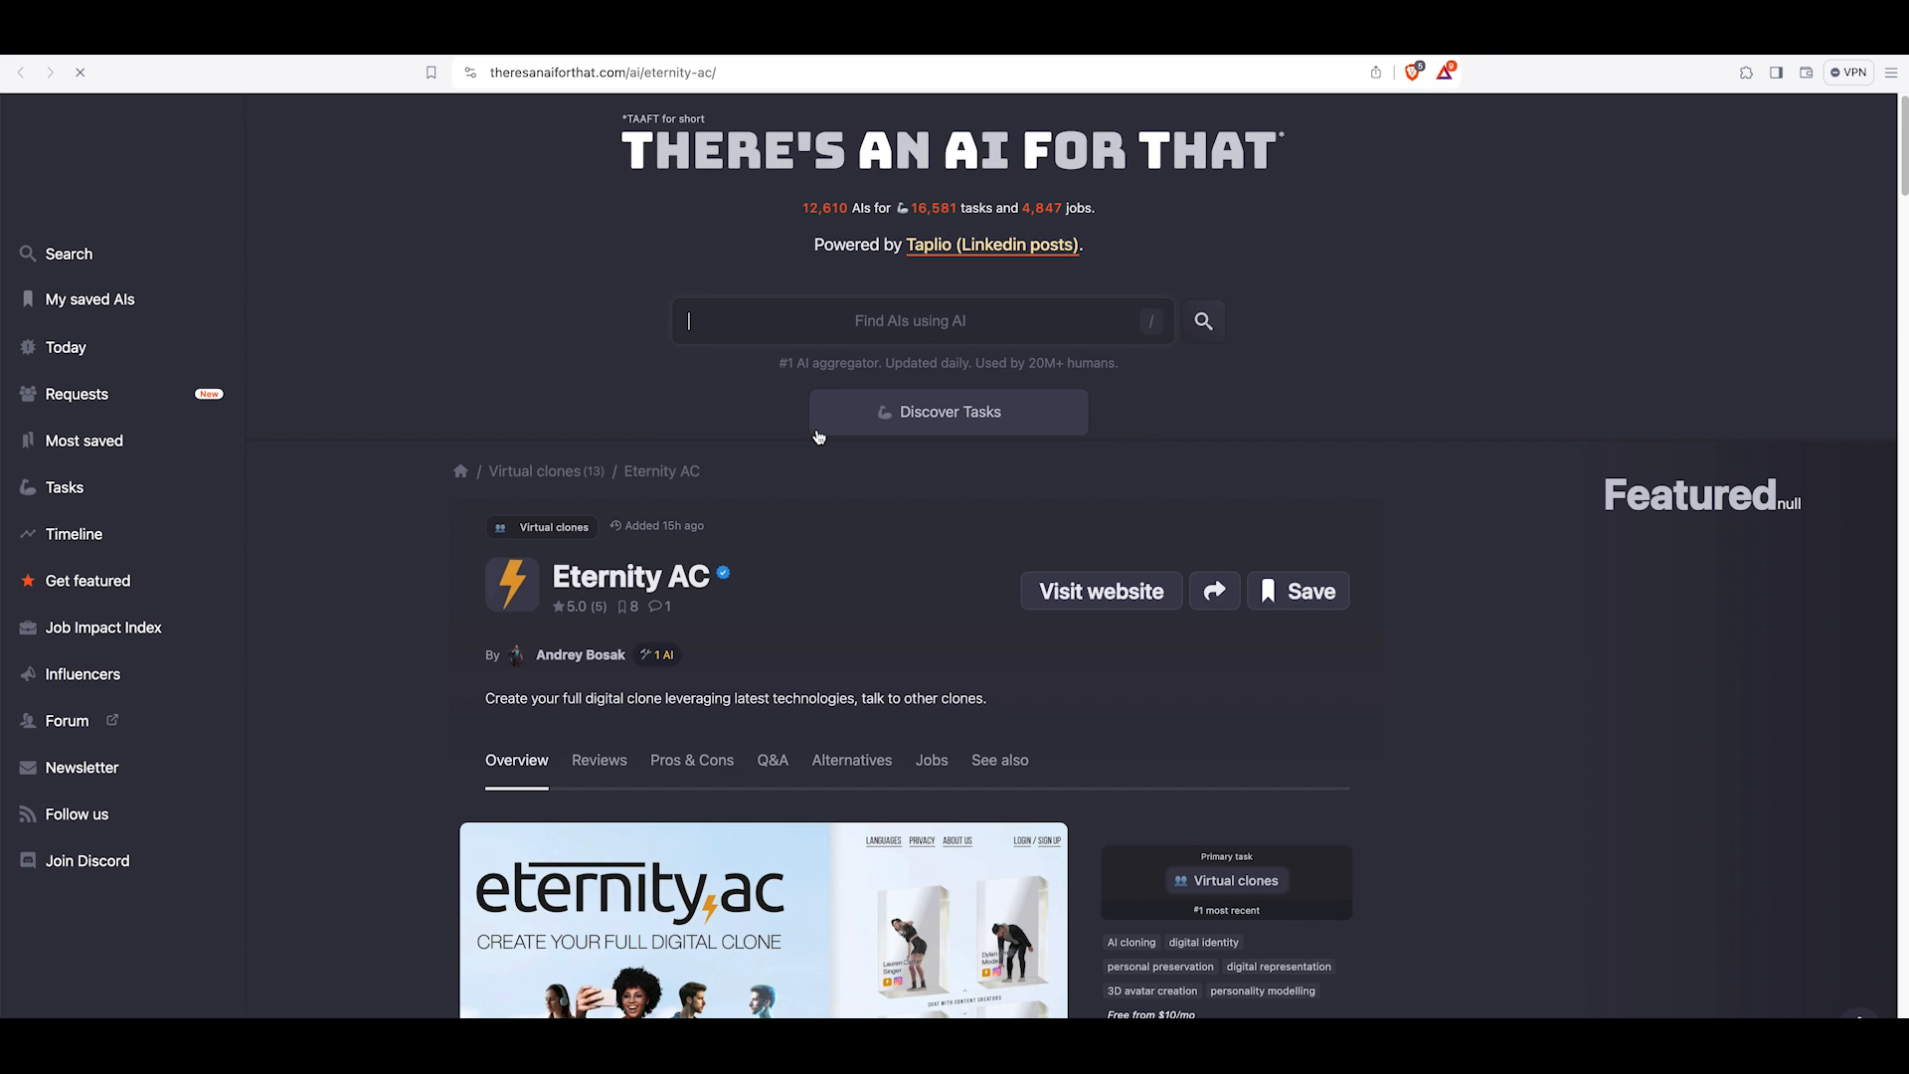
# Examine the tool's description text on the There's An AI For That product page.
pyautogui.scroll(-3, 946, 601)
pyautogui.scroll(2, 947, 601)
pyautogui.scroll(-4, 947, 607)
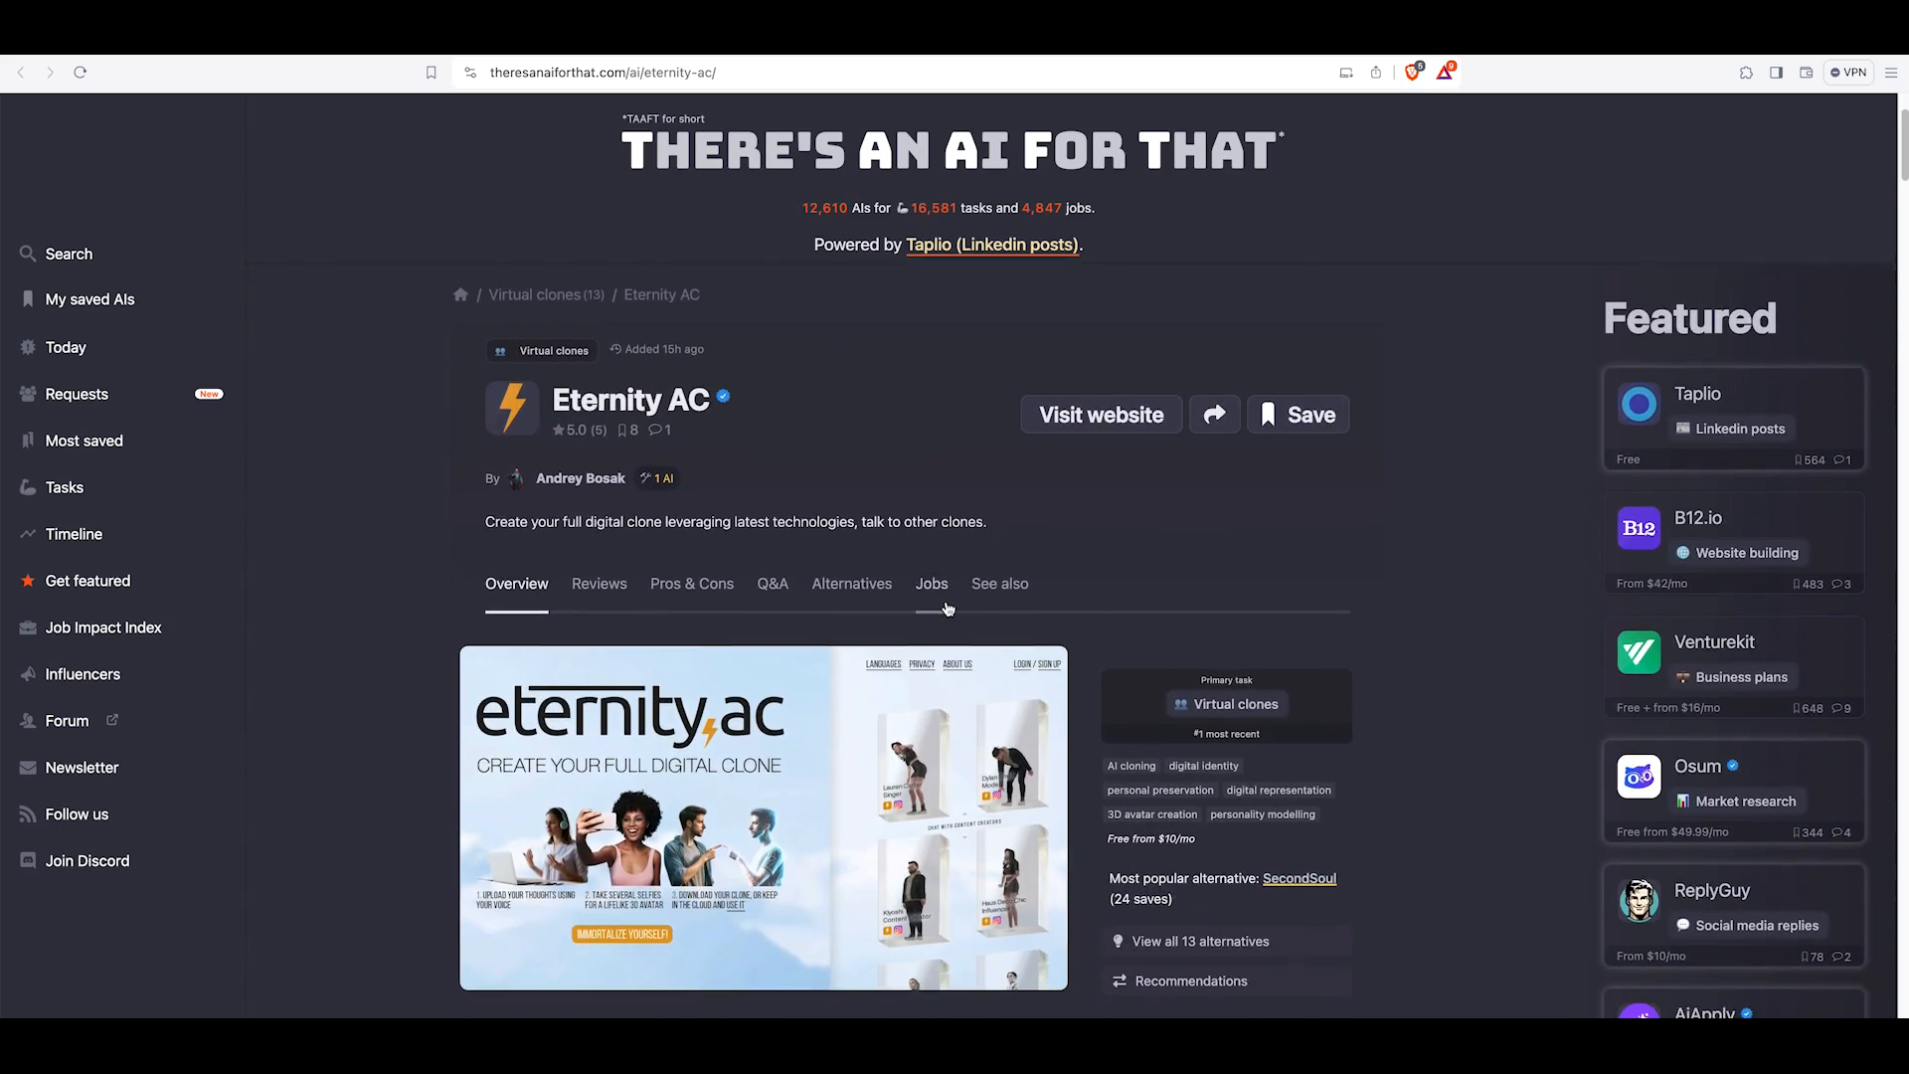
pyautogui.scroll(-6, 948, 608)
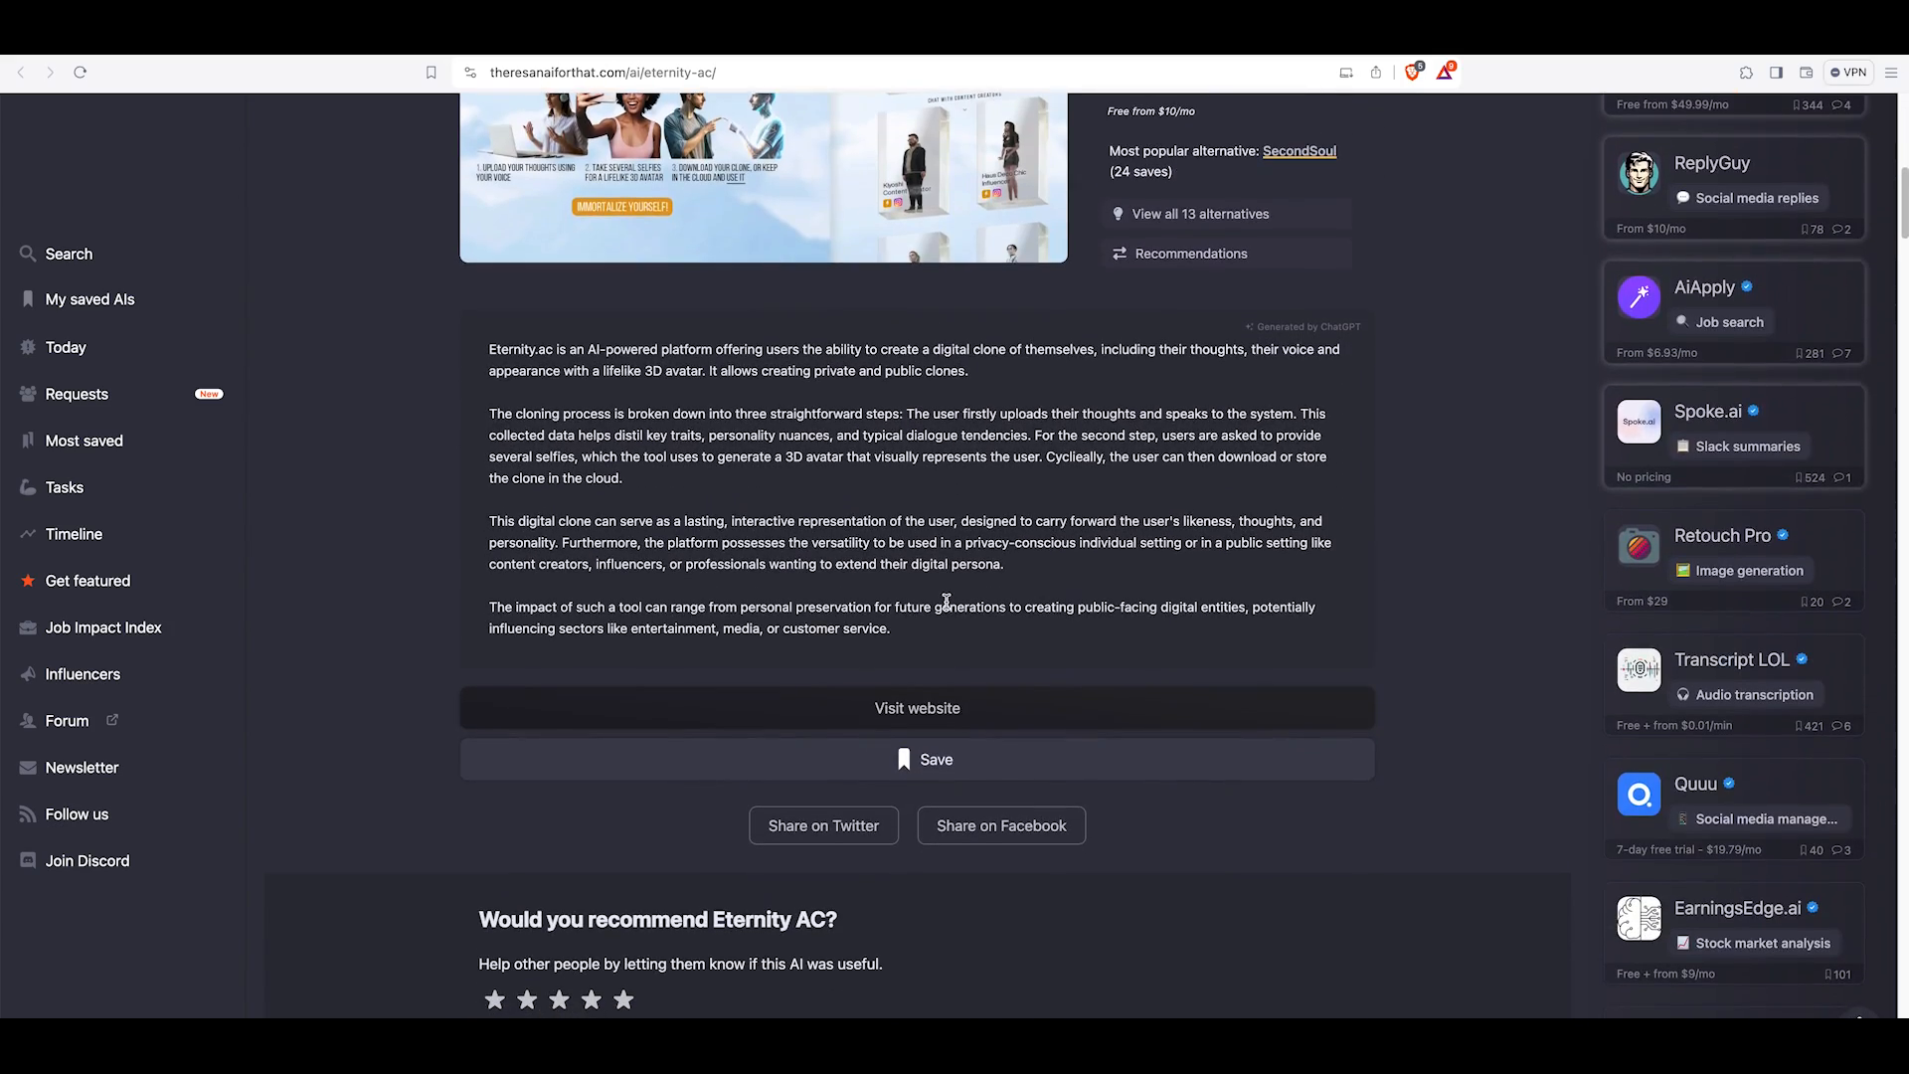
pyautogui.moveTo(487, 304); pyautogui.dragTo(984, 588)
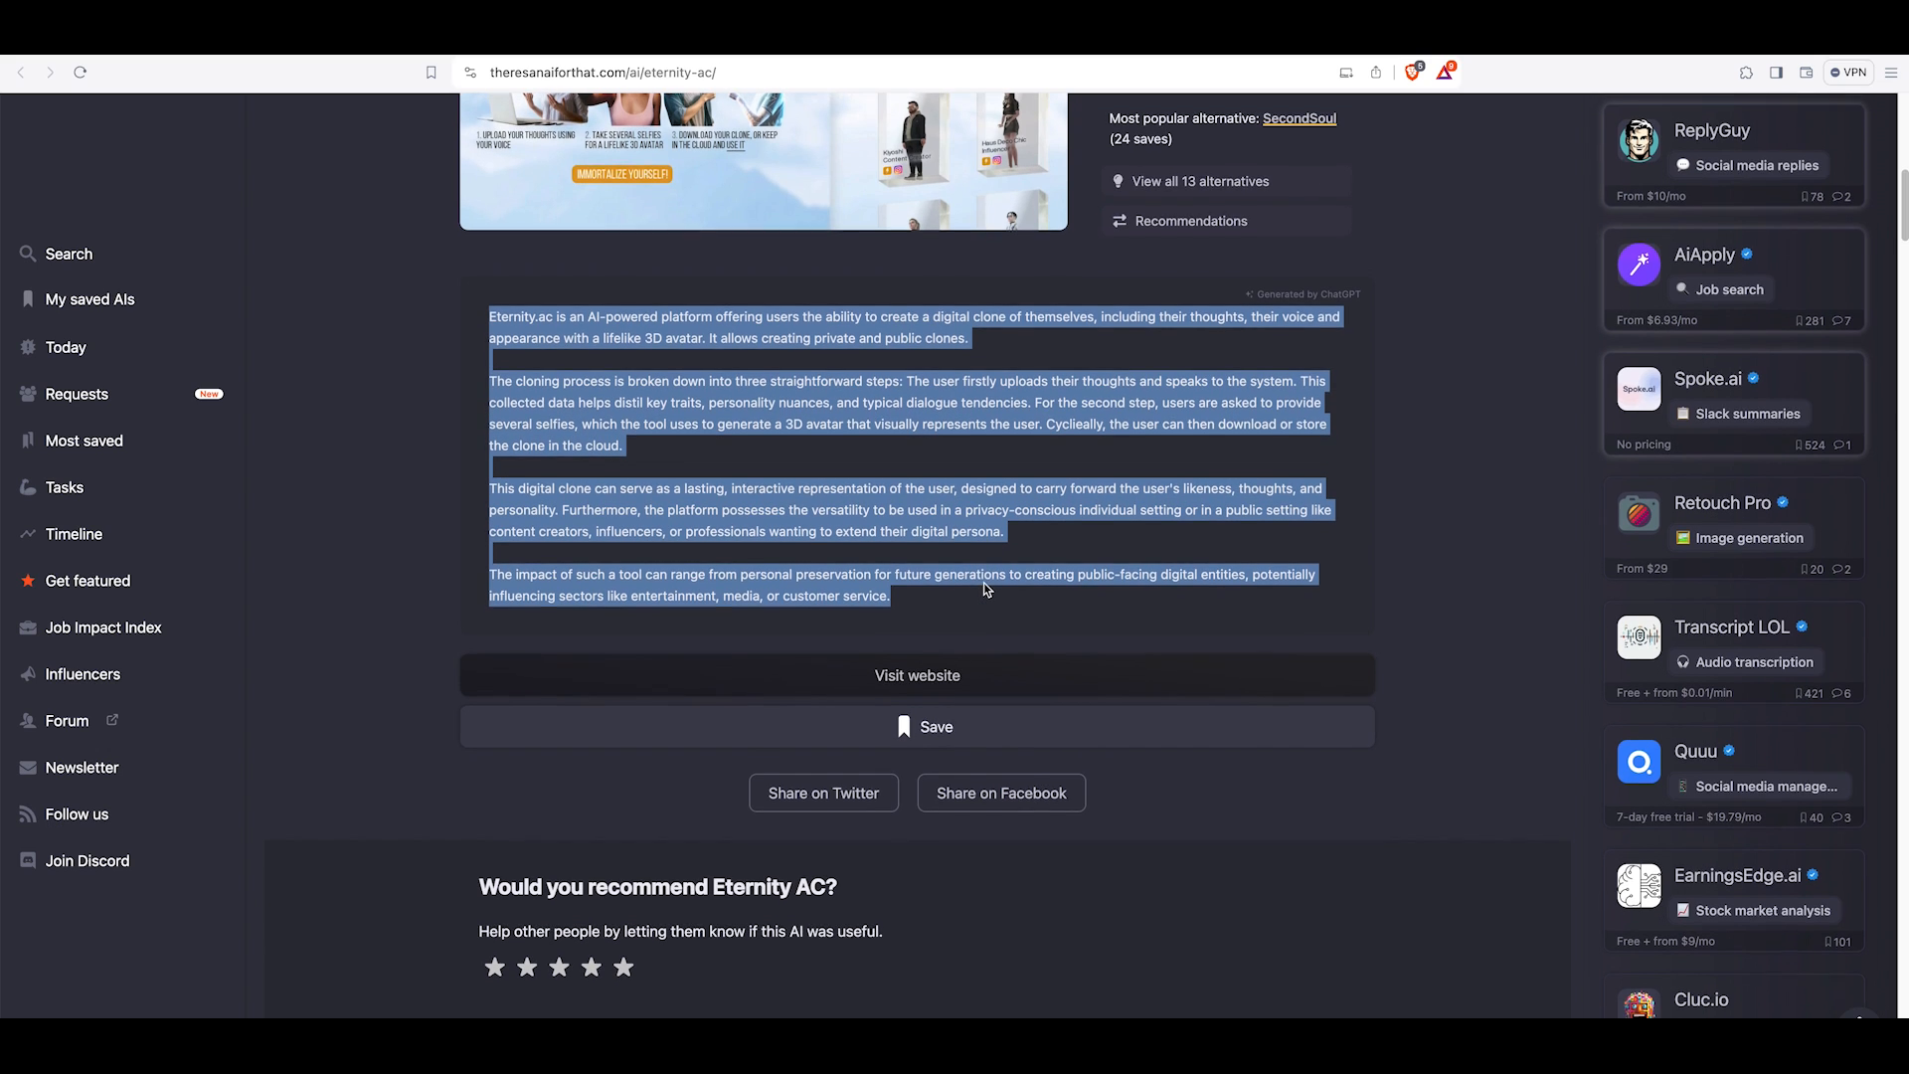
pyautogui.click(983, 594)
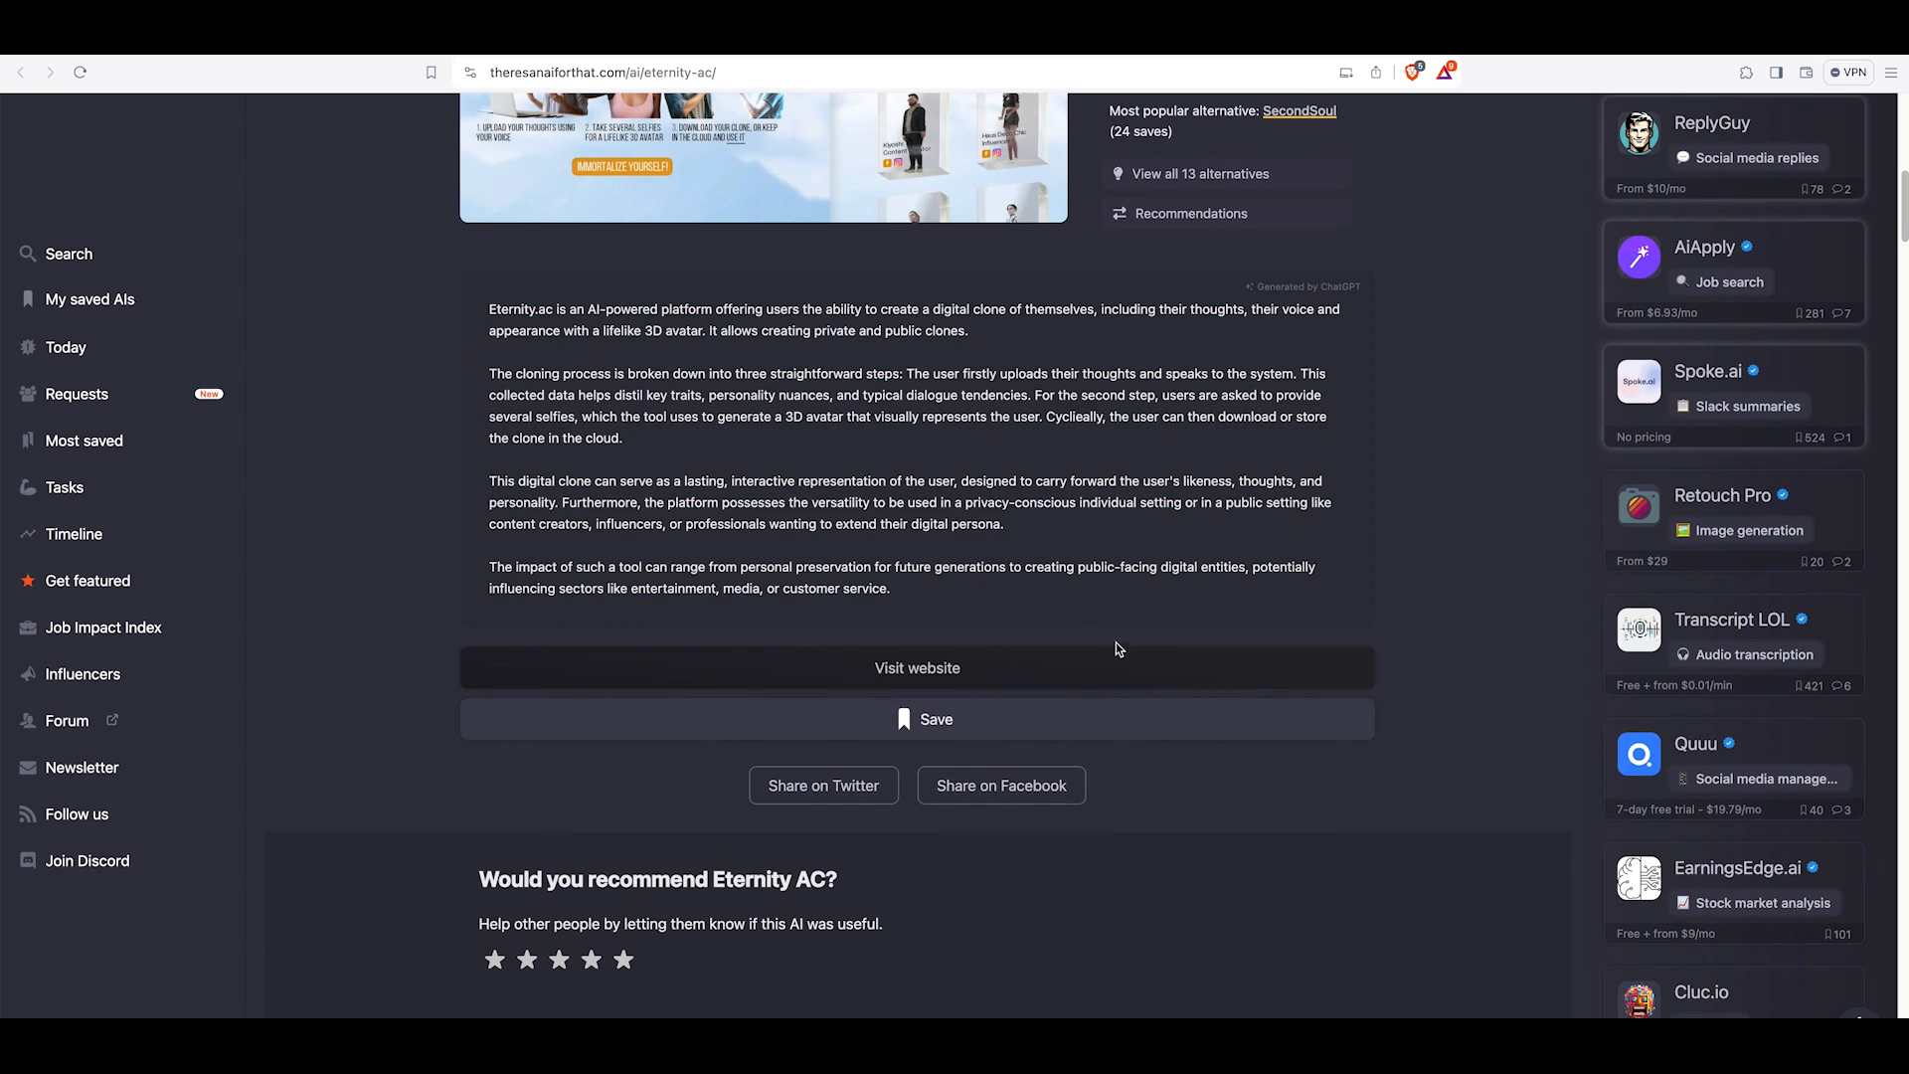
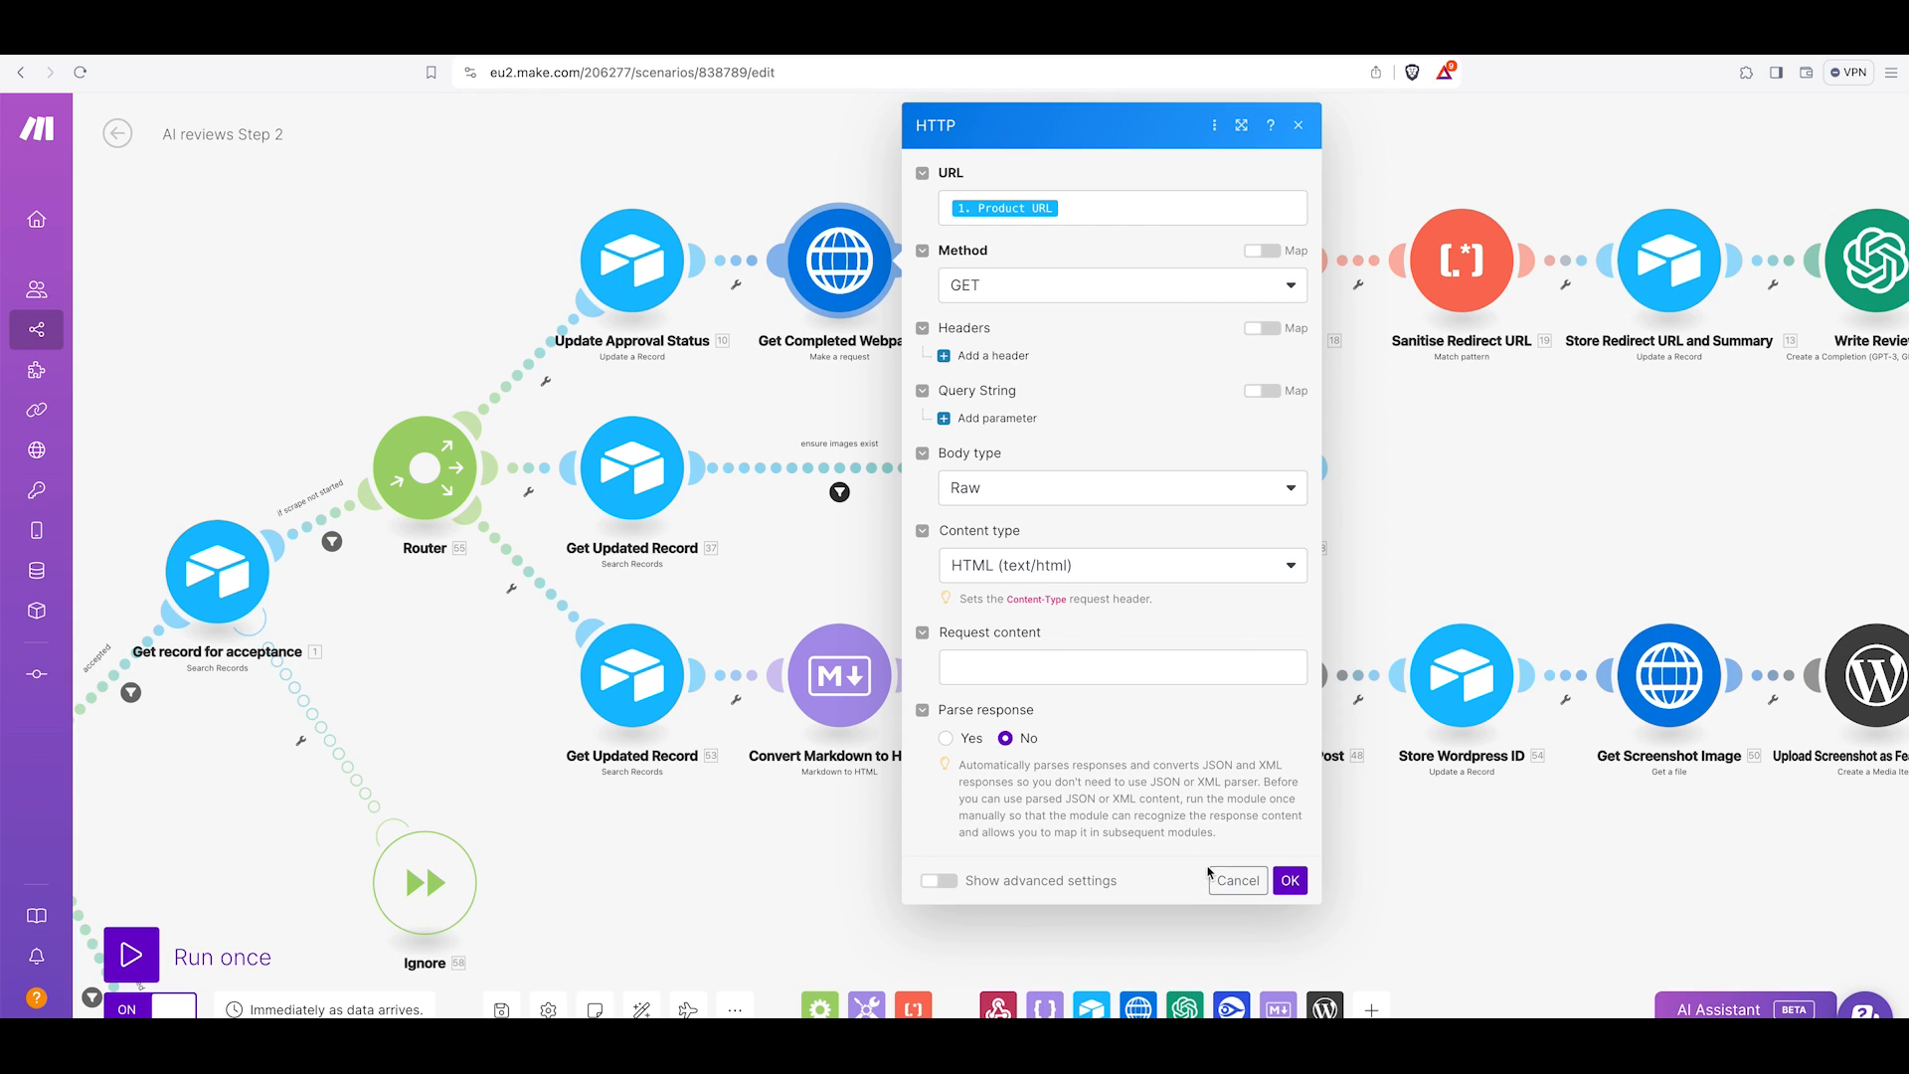
# Inspect the Extract Summary text parser's pattern that captures the meta description content.
pyautogui.click(1235, 882)
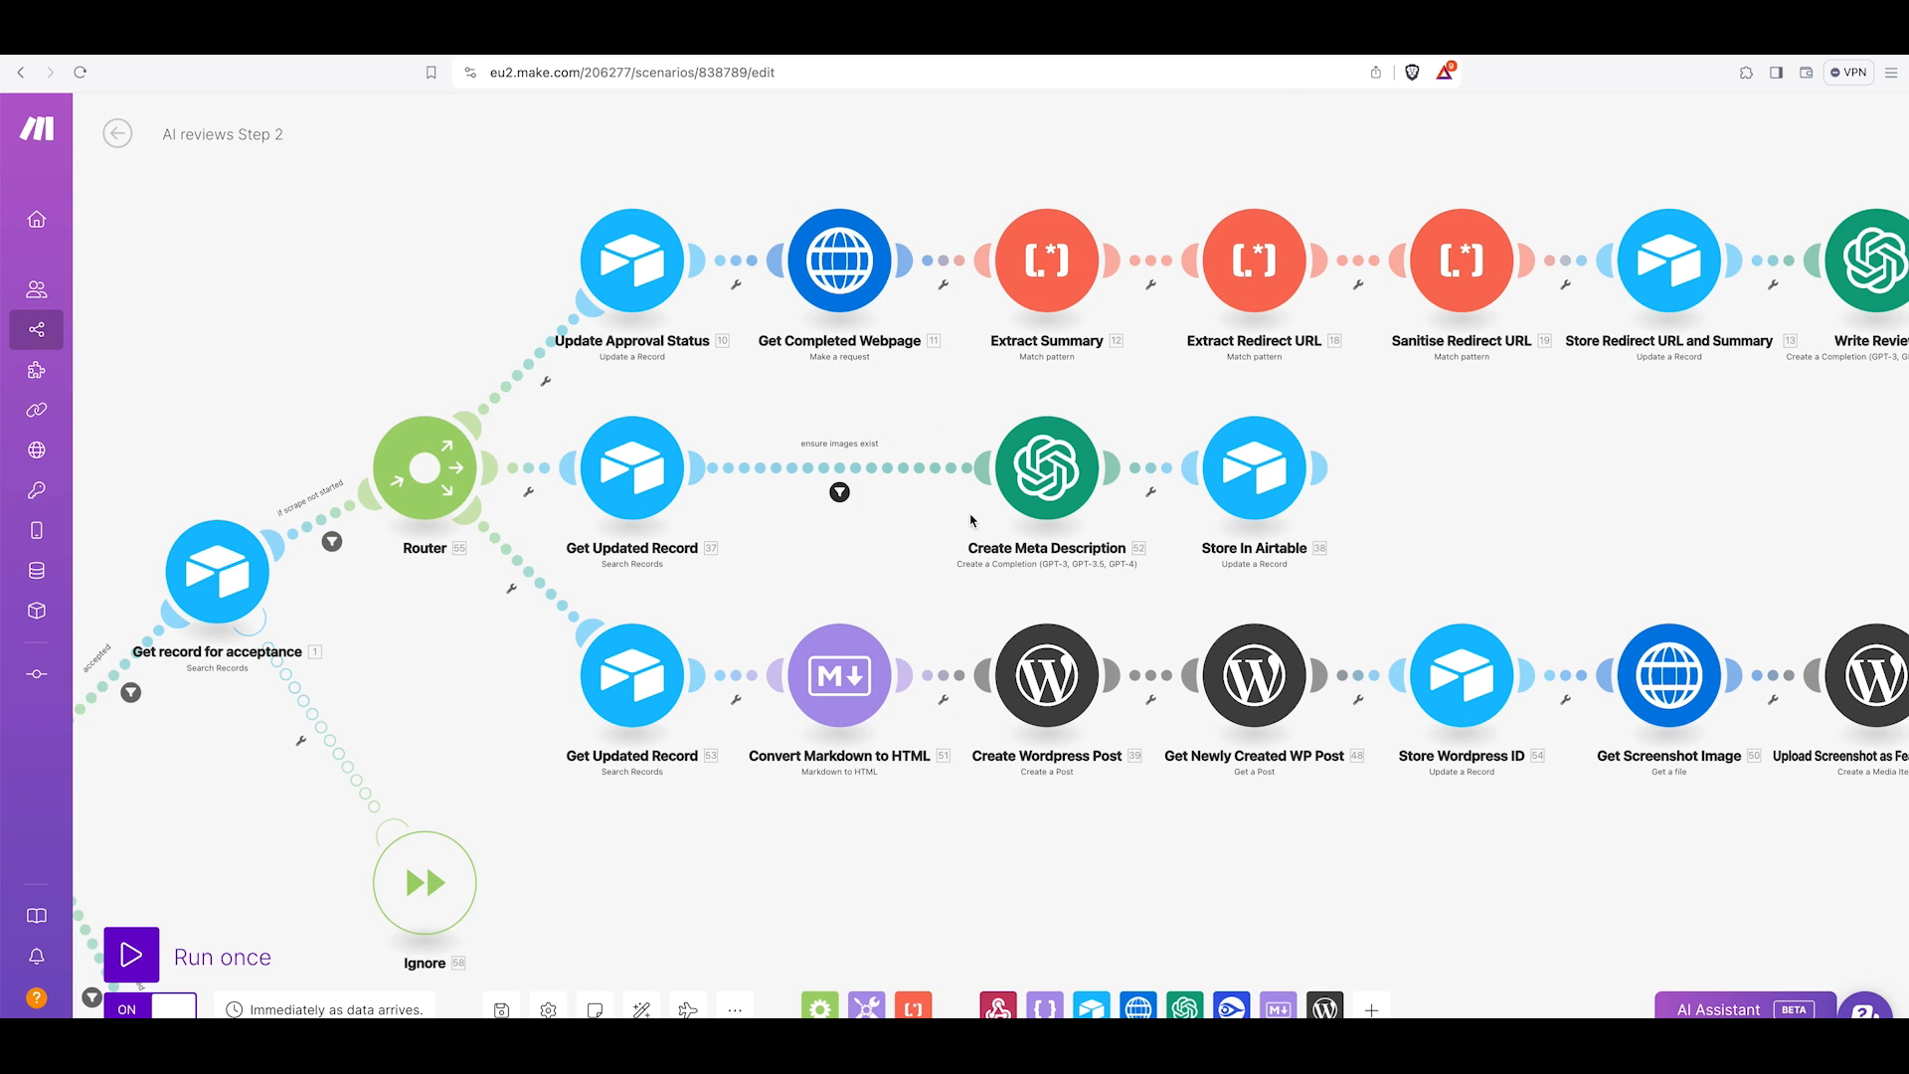
pyautogui.click(1054, 279)
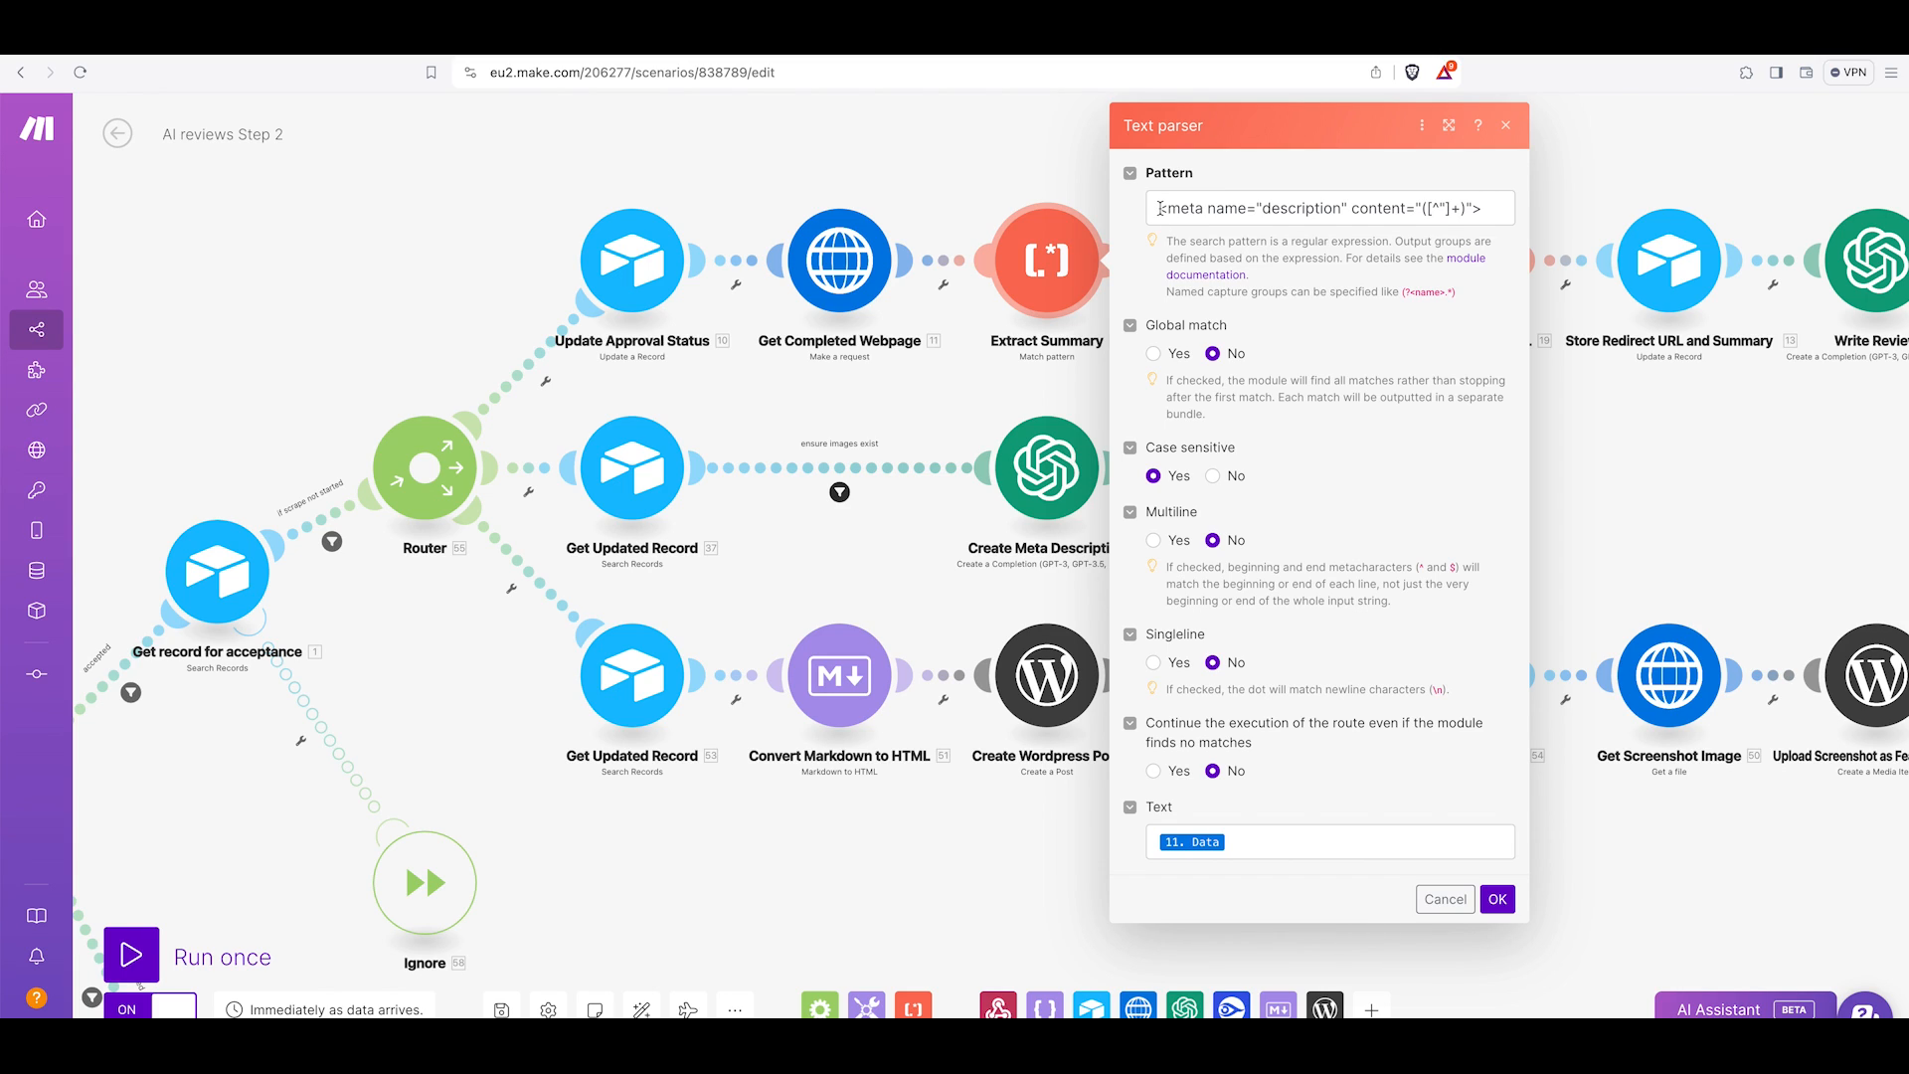
pyautogui.moveTo(1157, 207); pyautogui.dragTo(1482, 210)
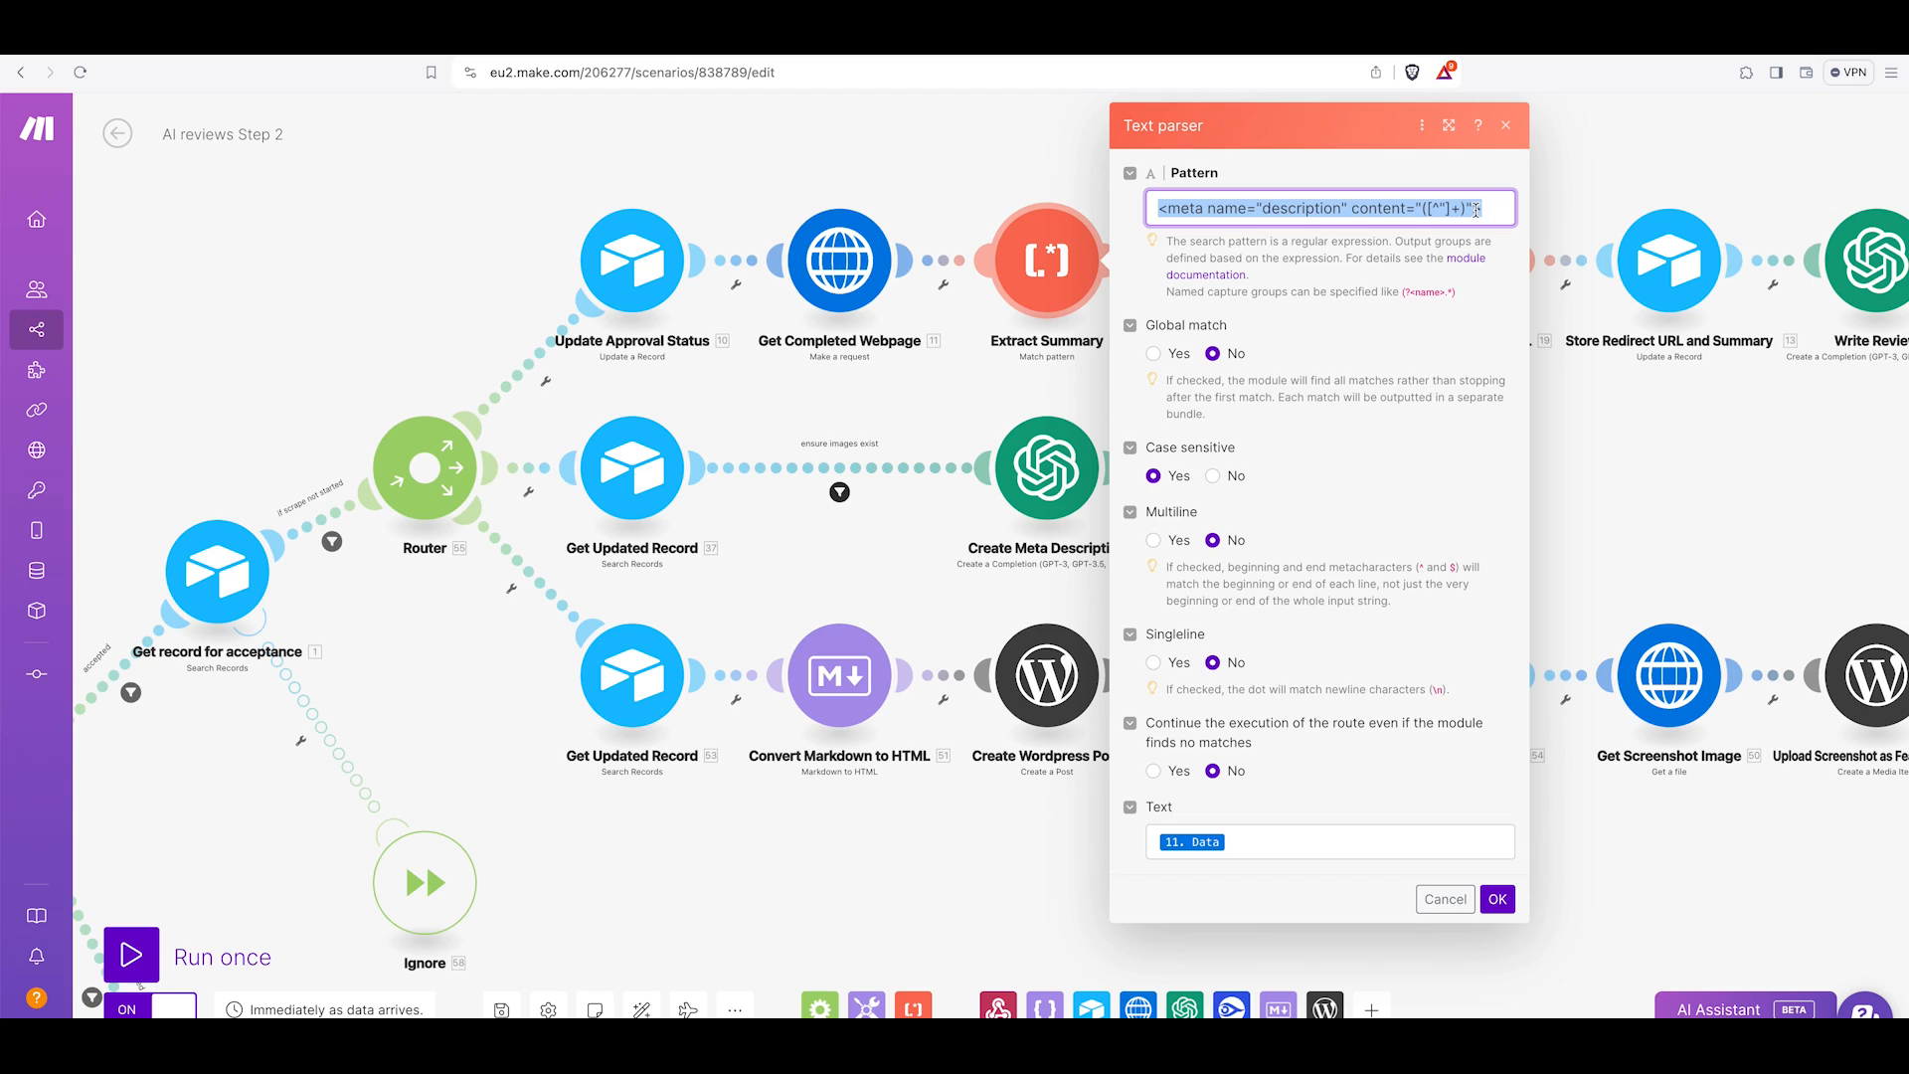
pyautogui.click(1391, 208)
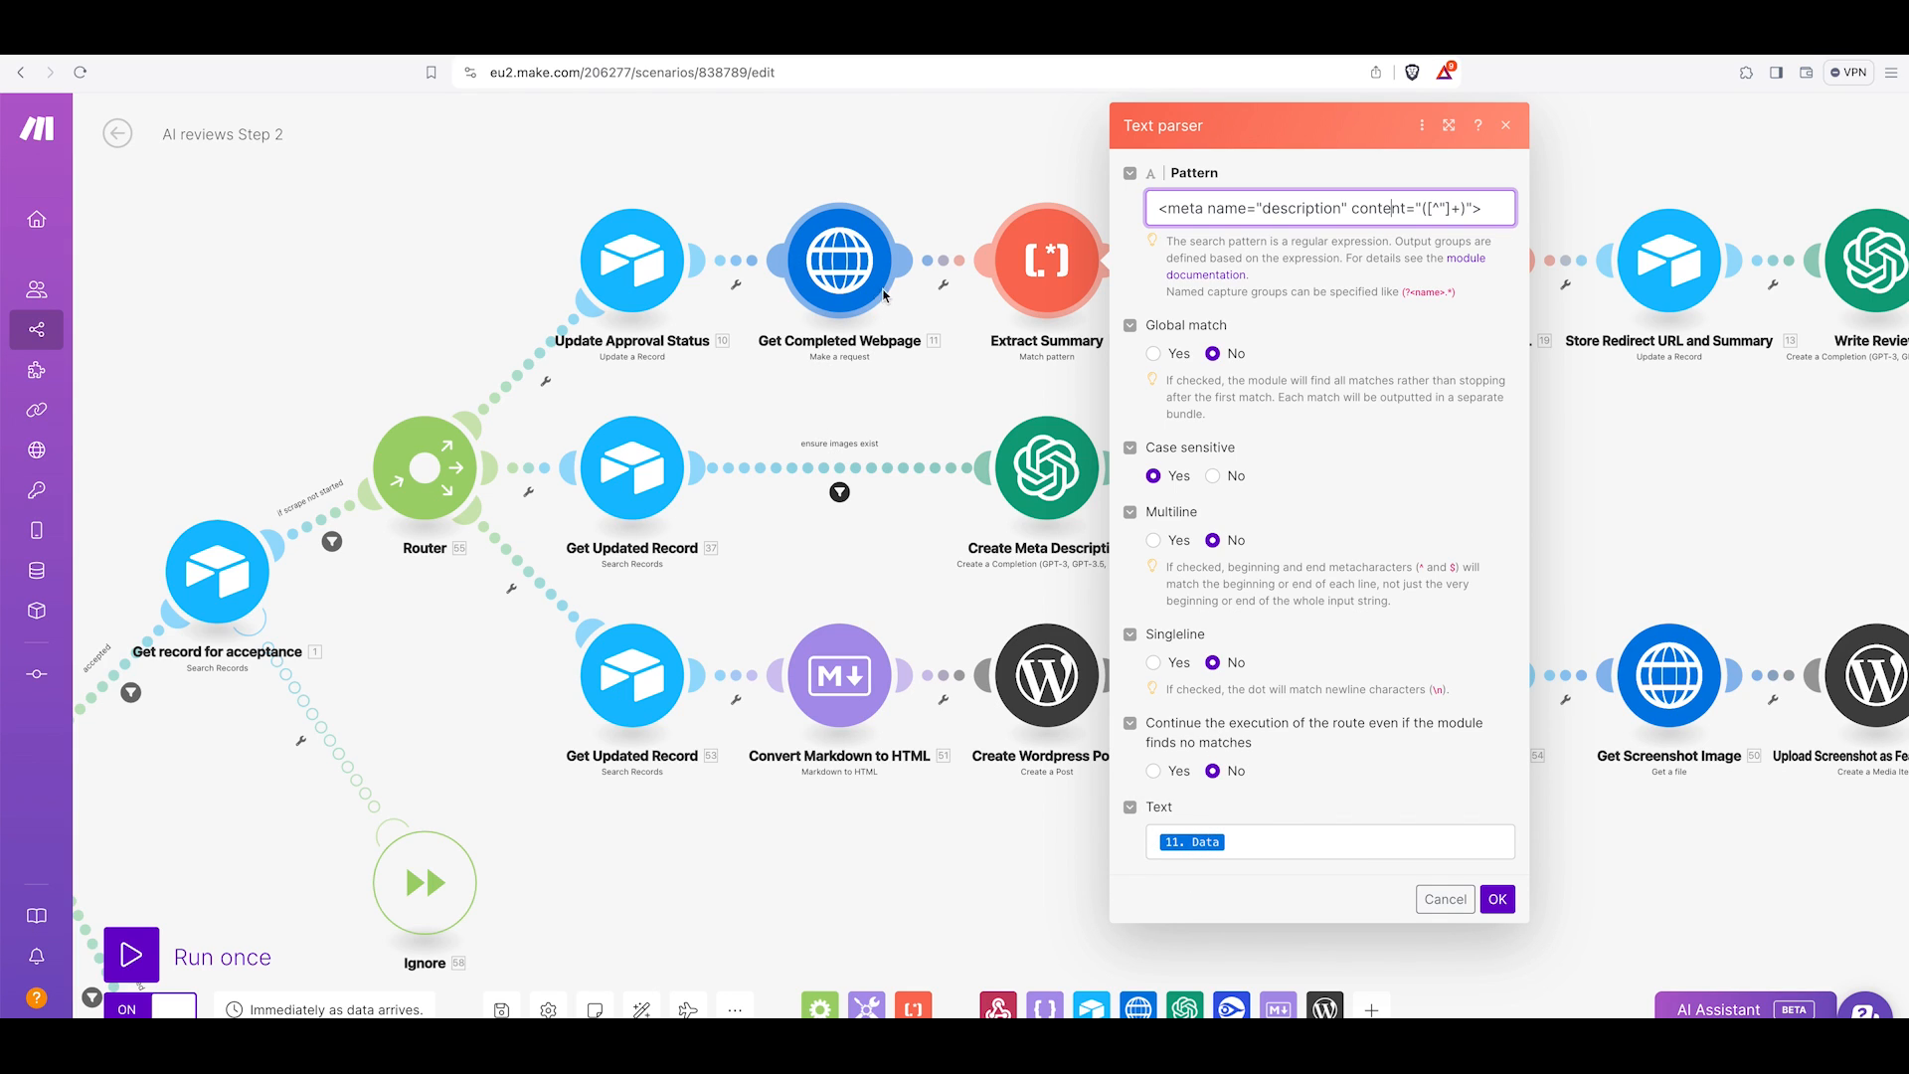
pyautogui.click(1425, 208)
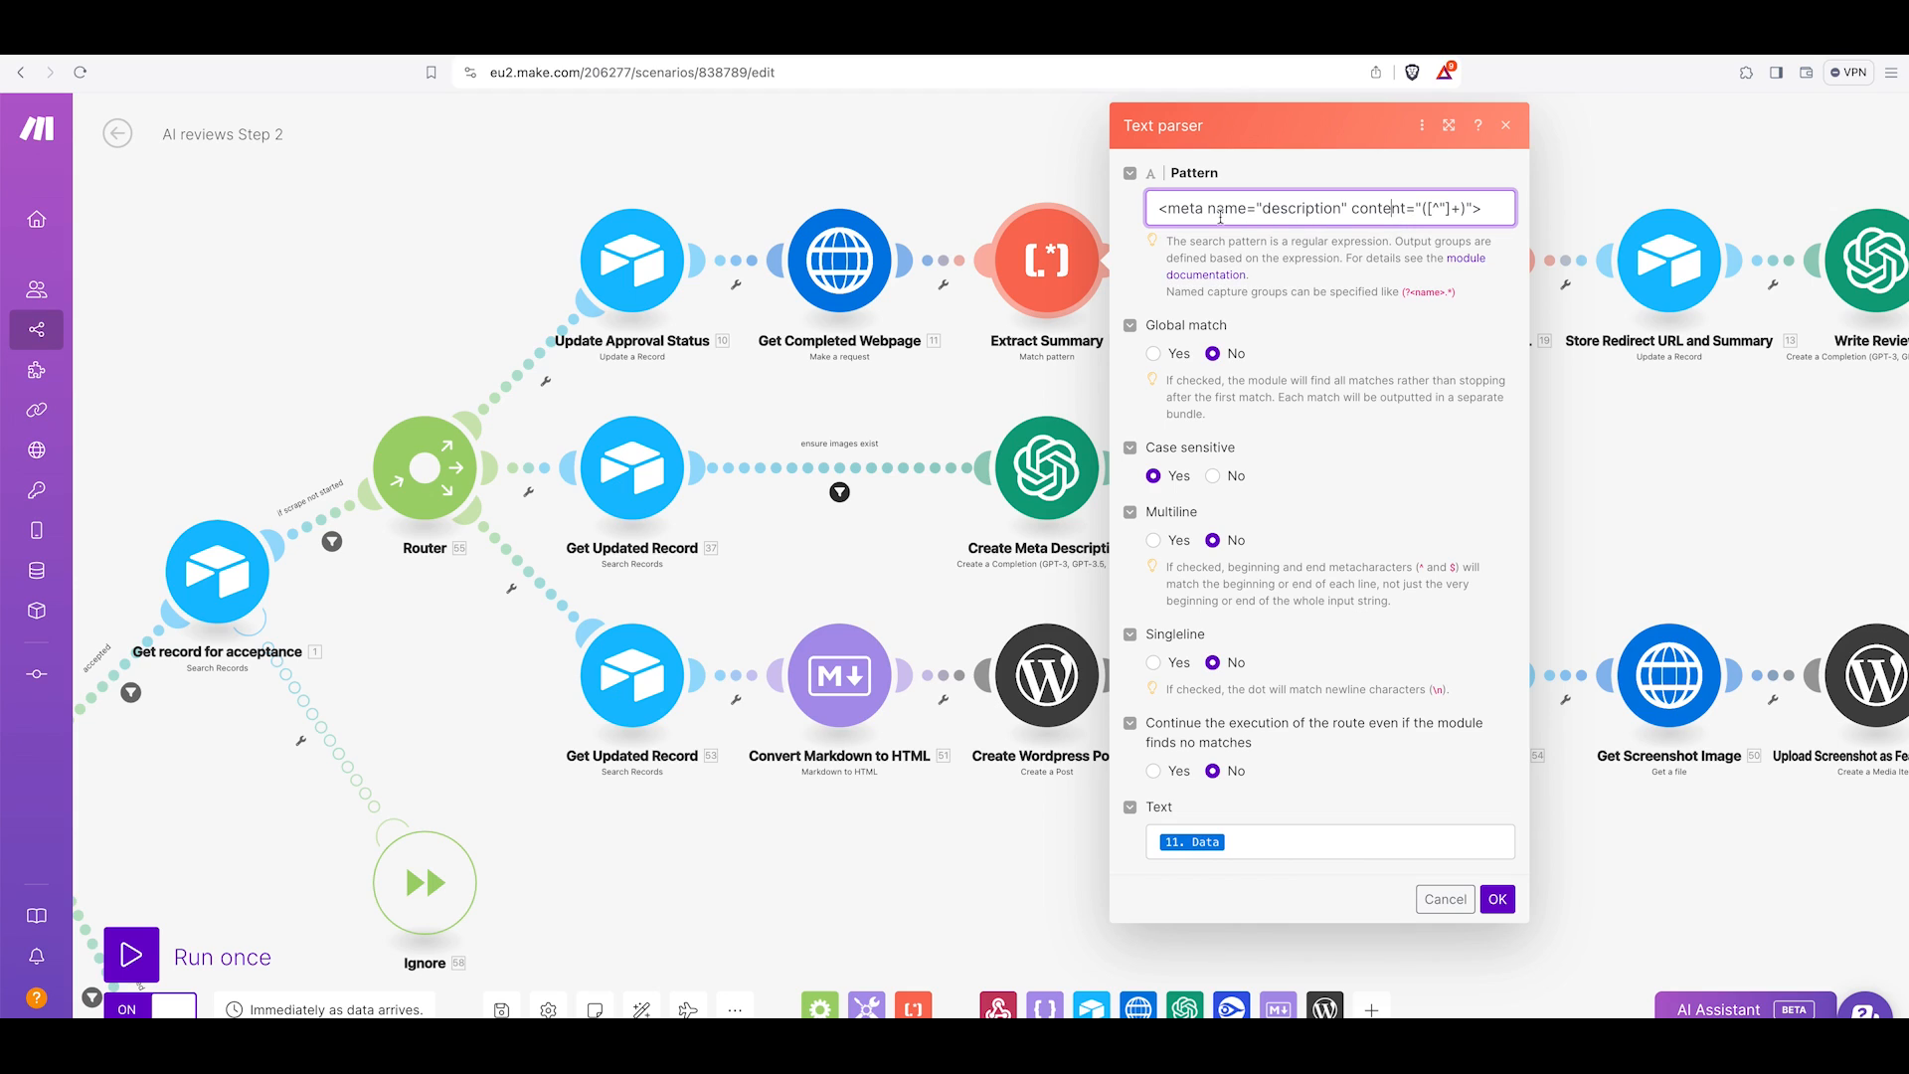
pyautogui.moveTo(1160, 209); pyautogui.dragTo(1378, 218)
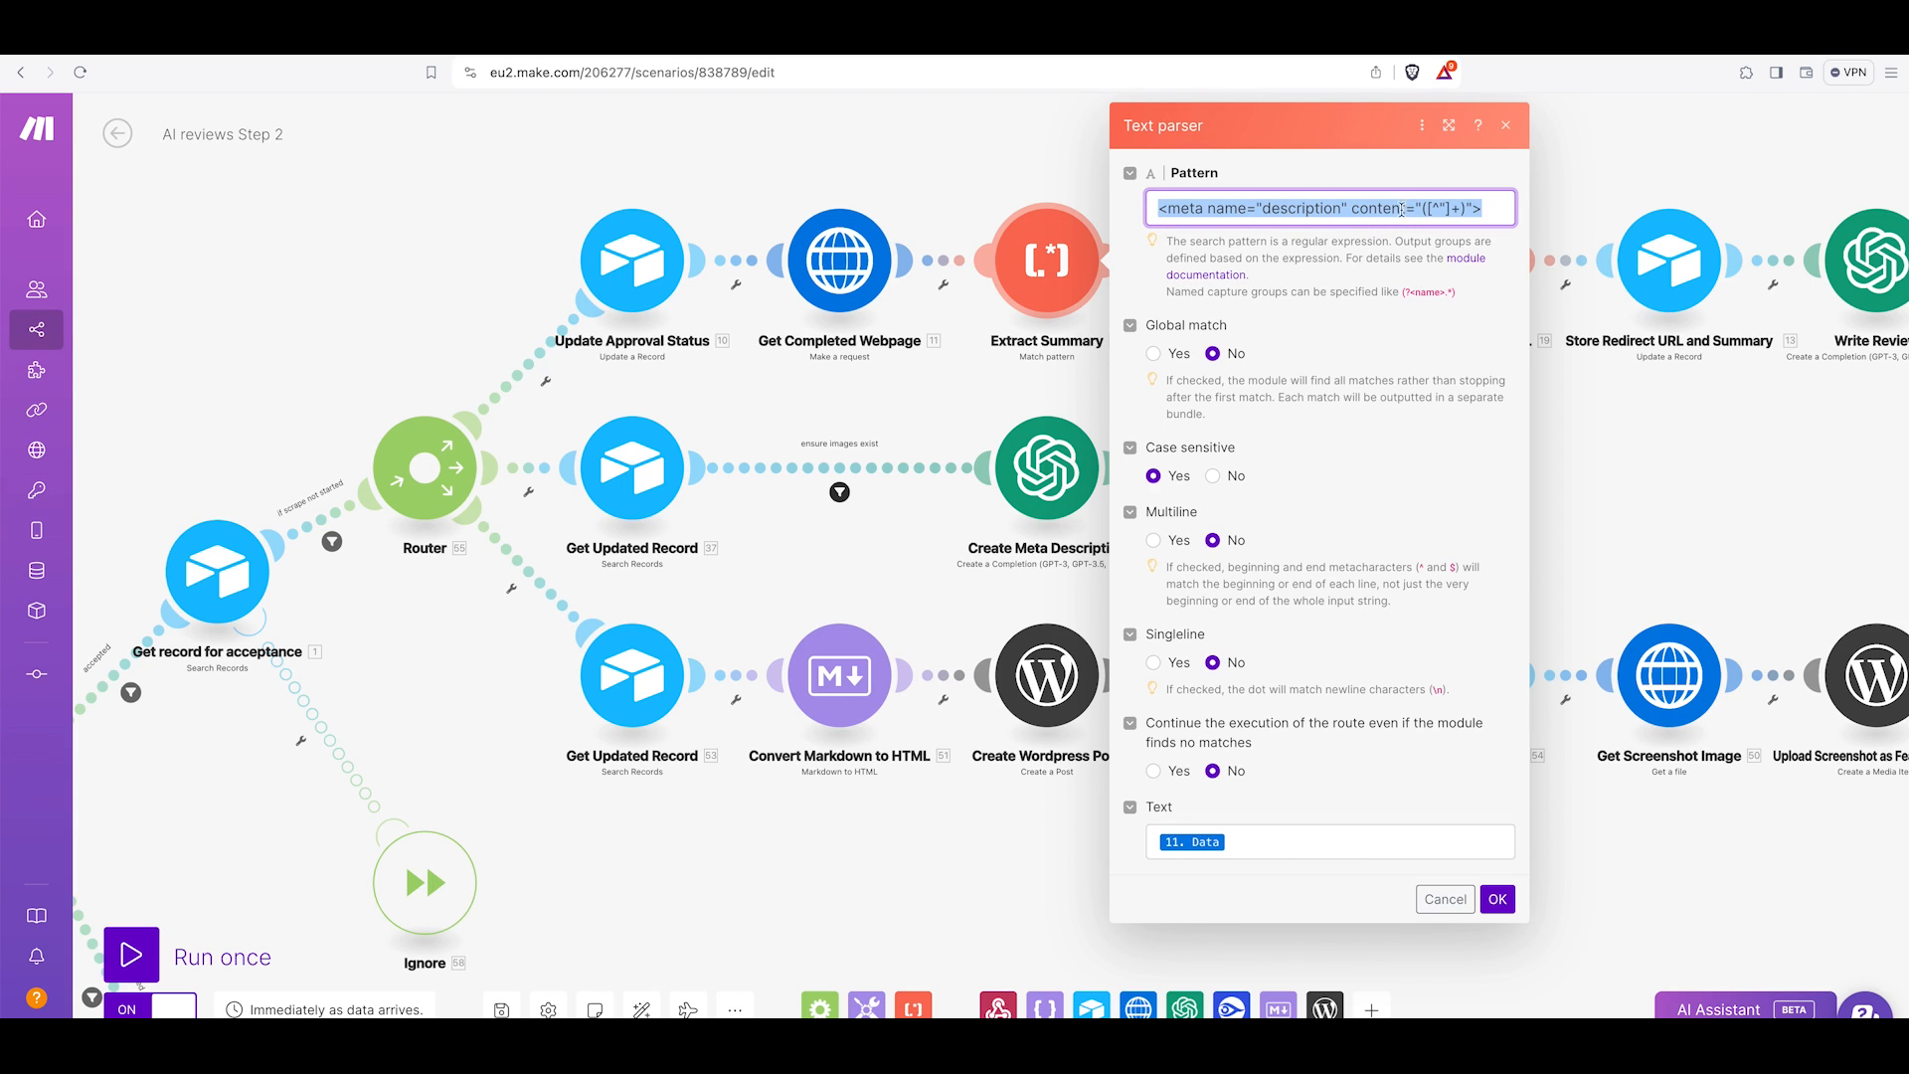
pyautogui.click(1423, 209)
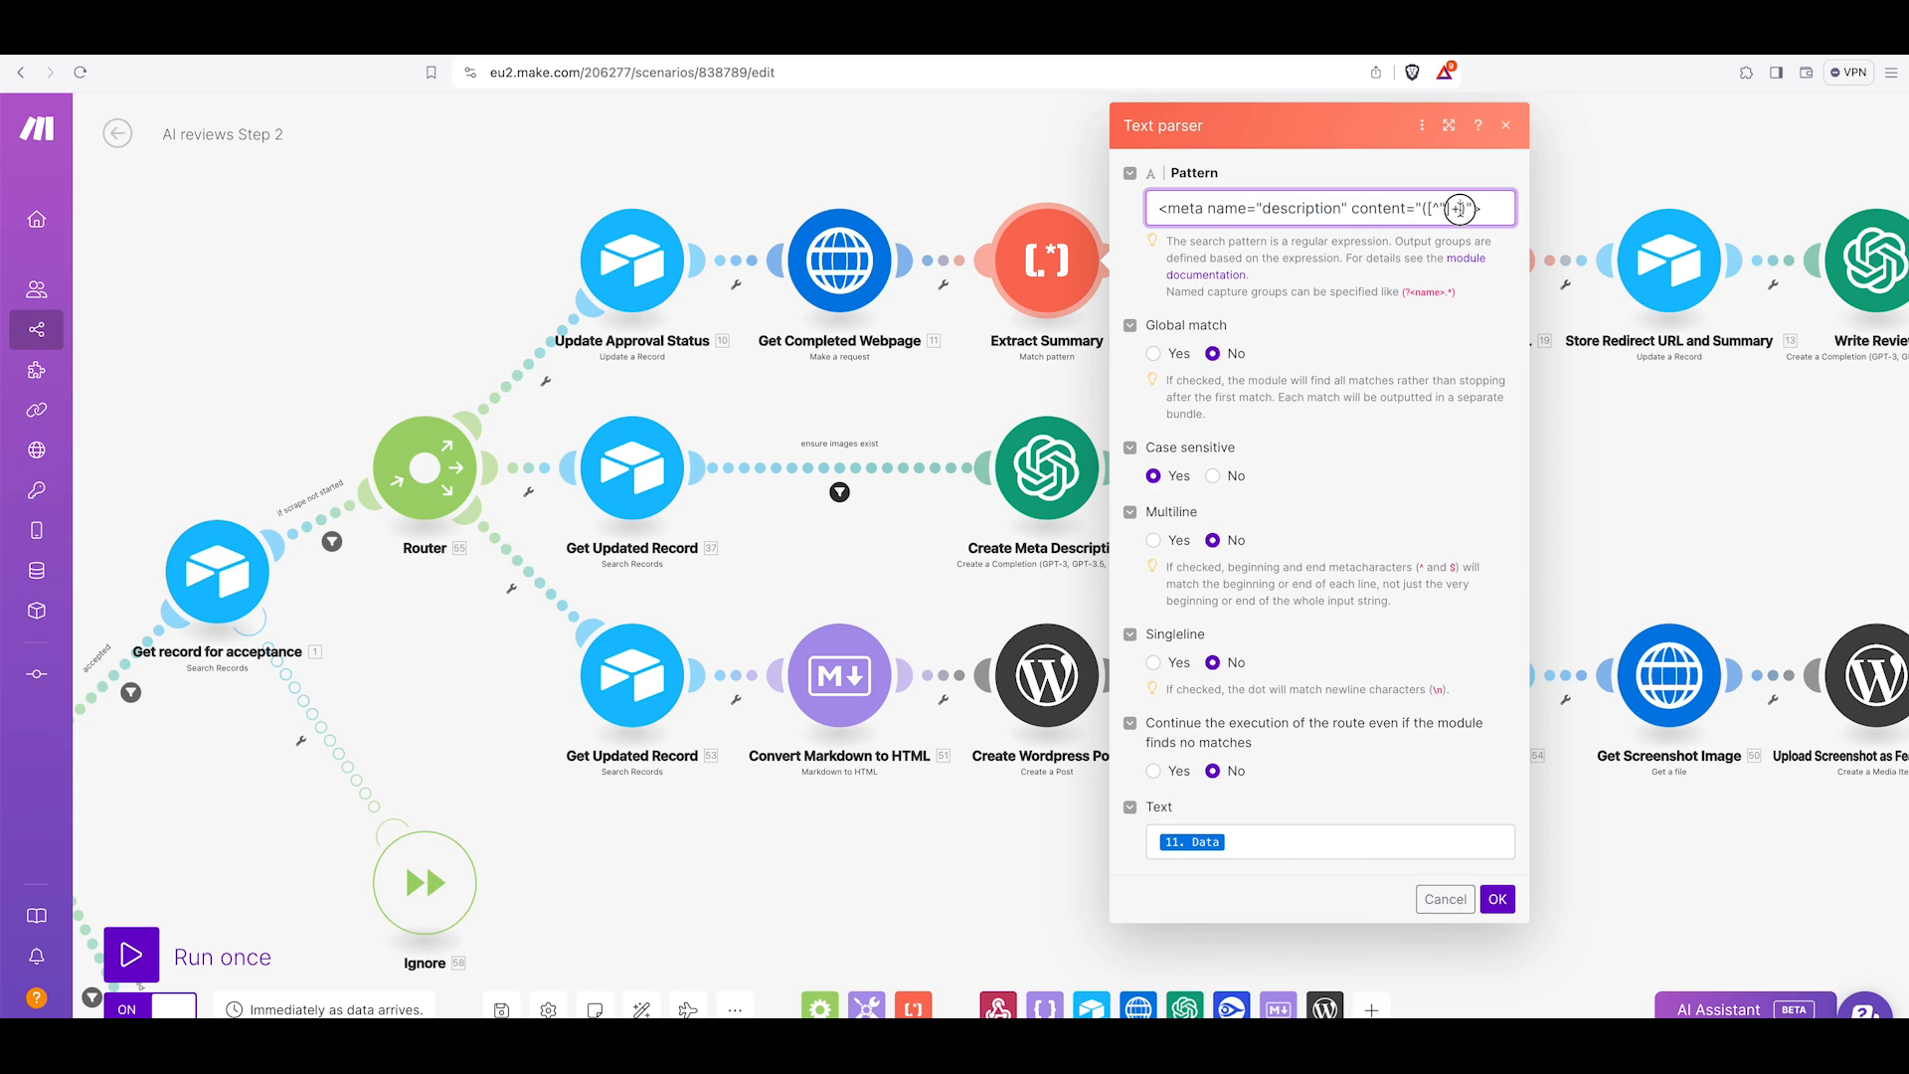
pyautogui.moveTo(1469, 209); pyautogui.dragTo(1422, 210)
pyautogui.click(1446, 899)
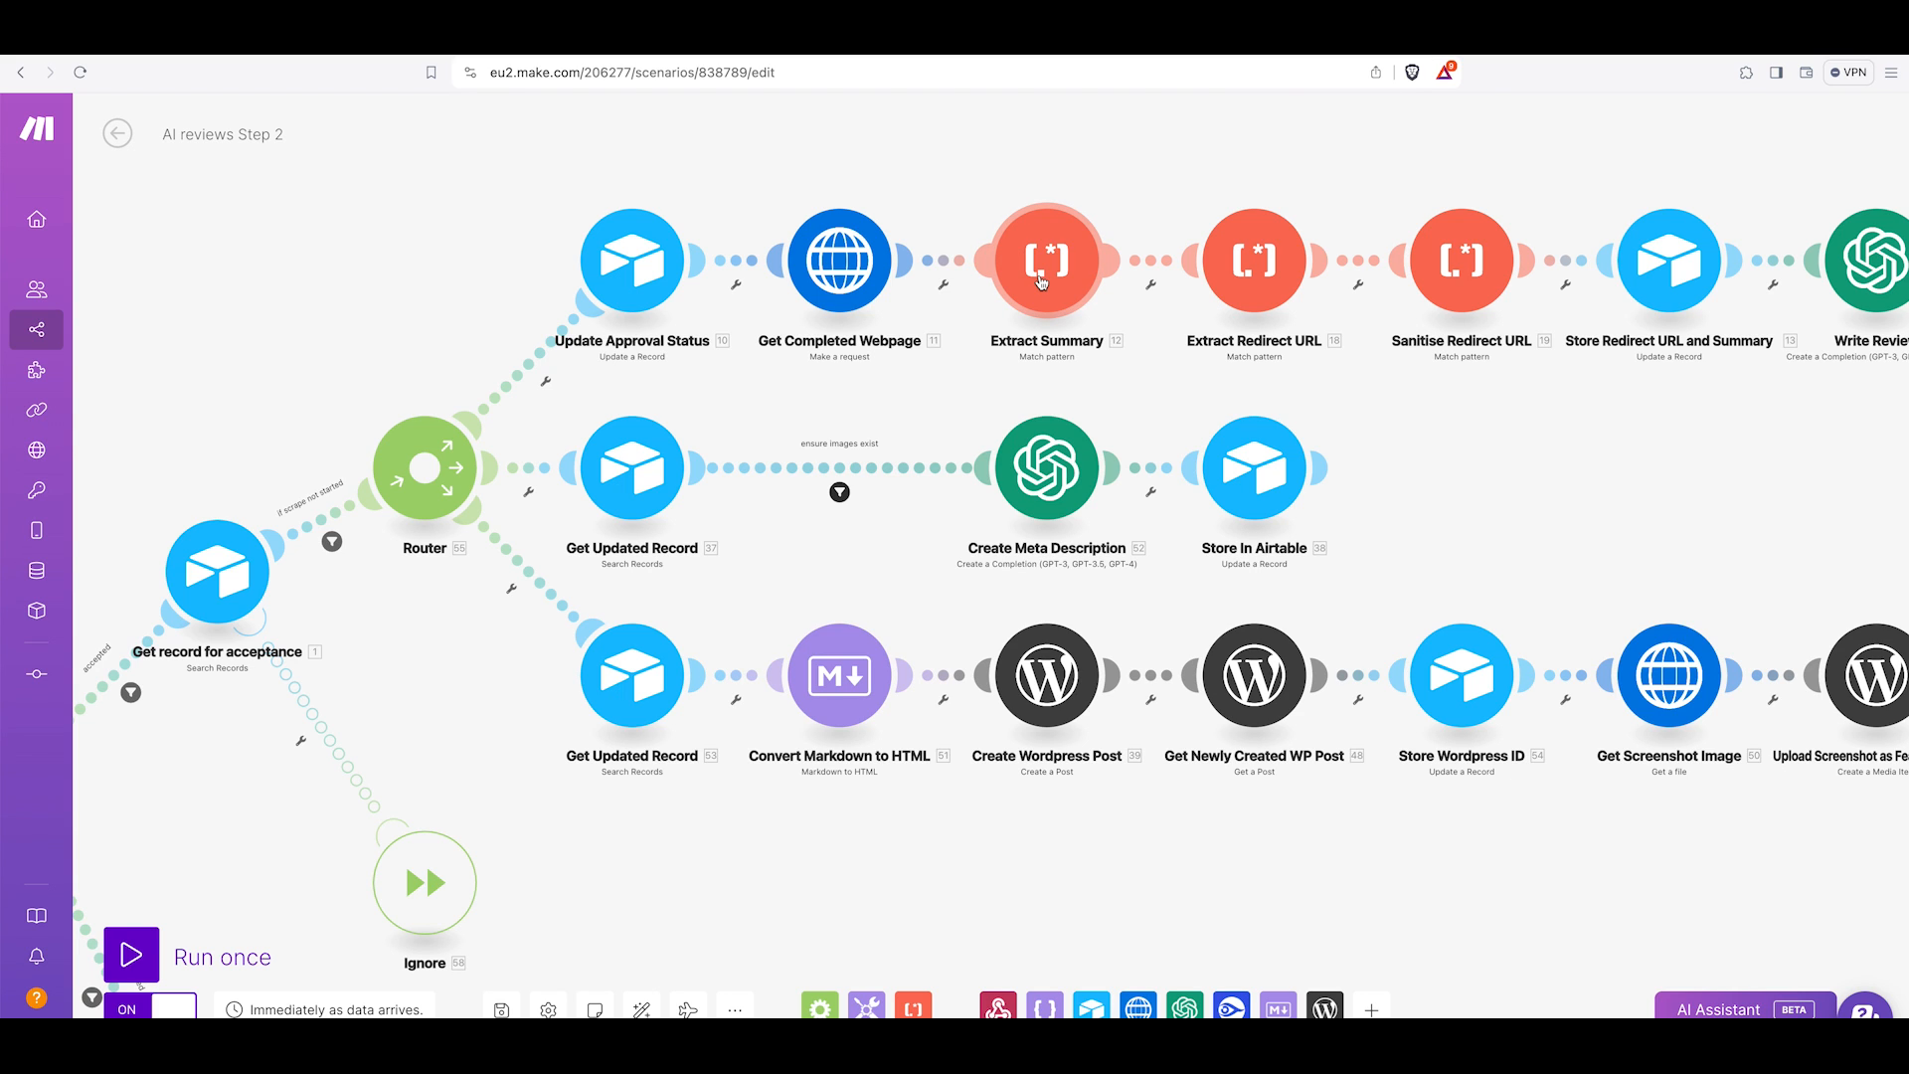
# Inspect the Extract Redirect URL text parser's pattern matching the main_ai_link anchor's href.
pyautogui.hscroll(5, 1042, 282)
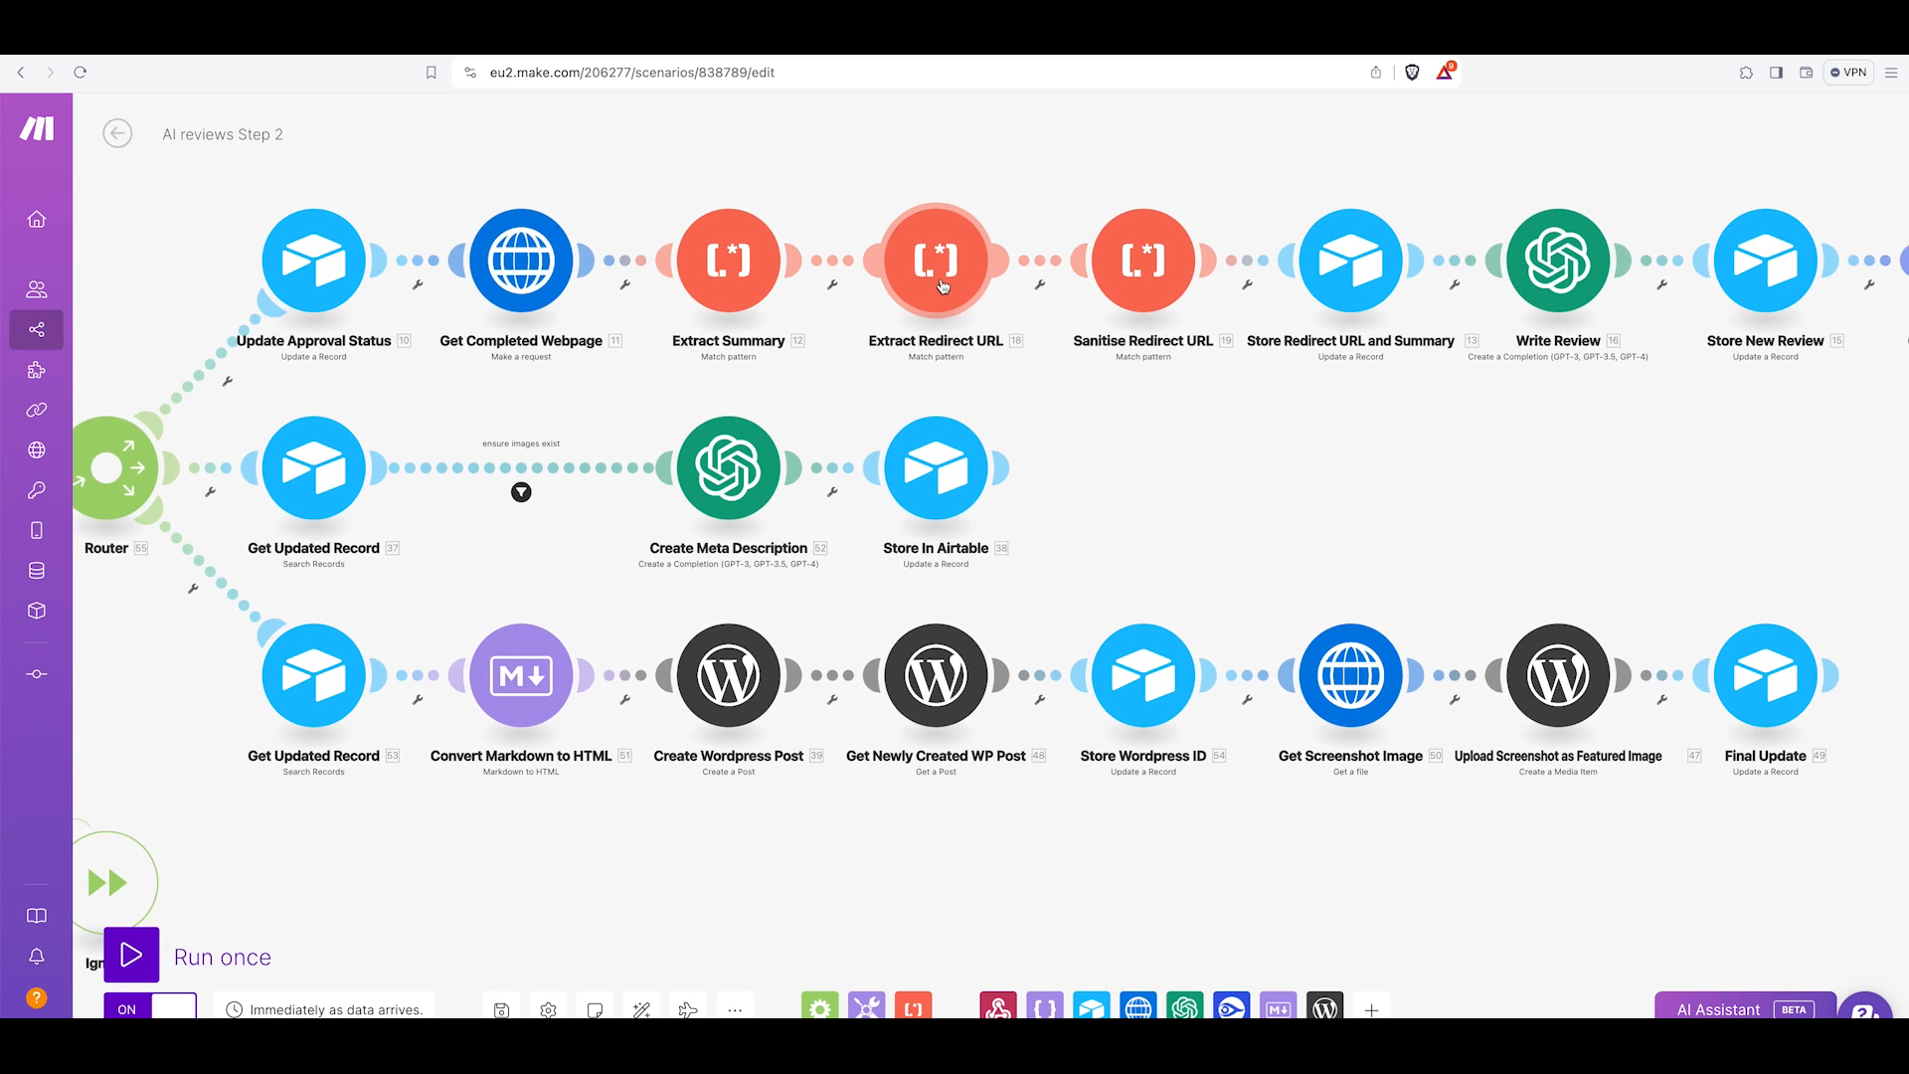
pyautogui.click(943, 286)
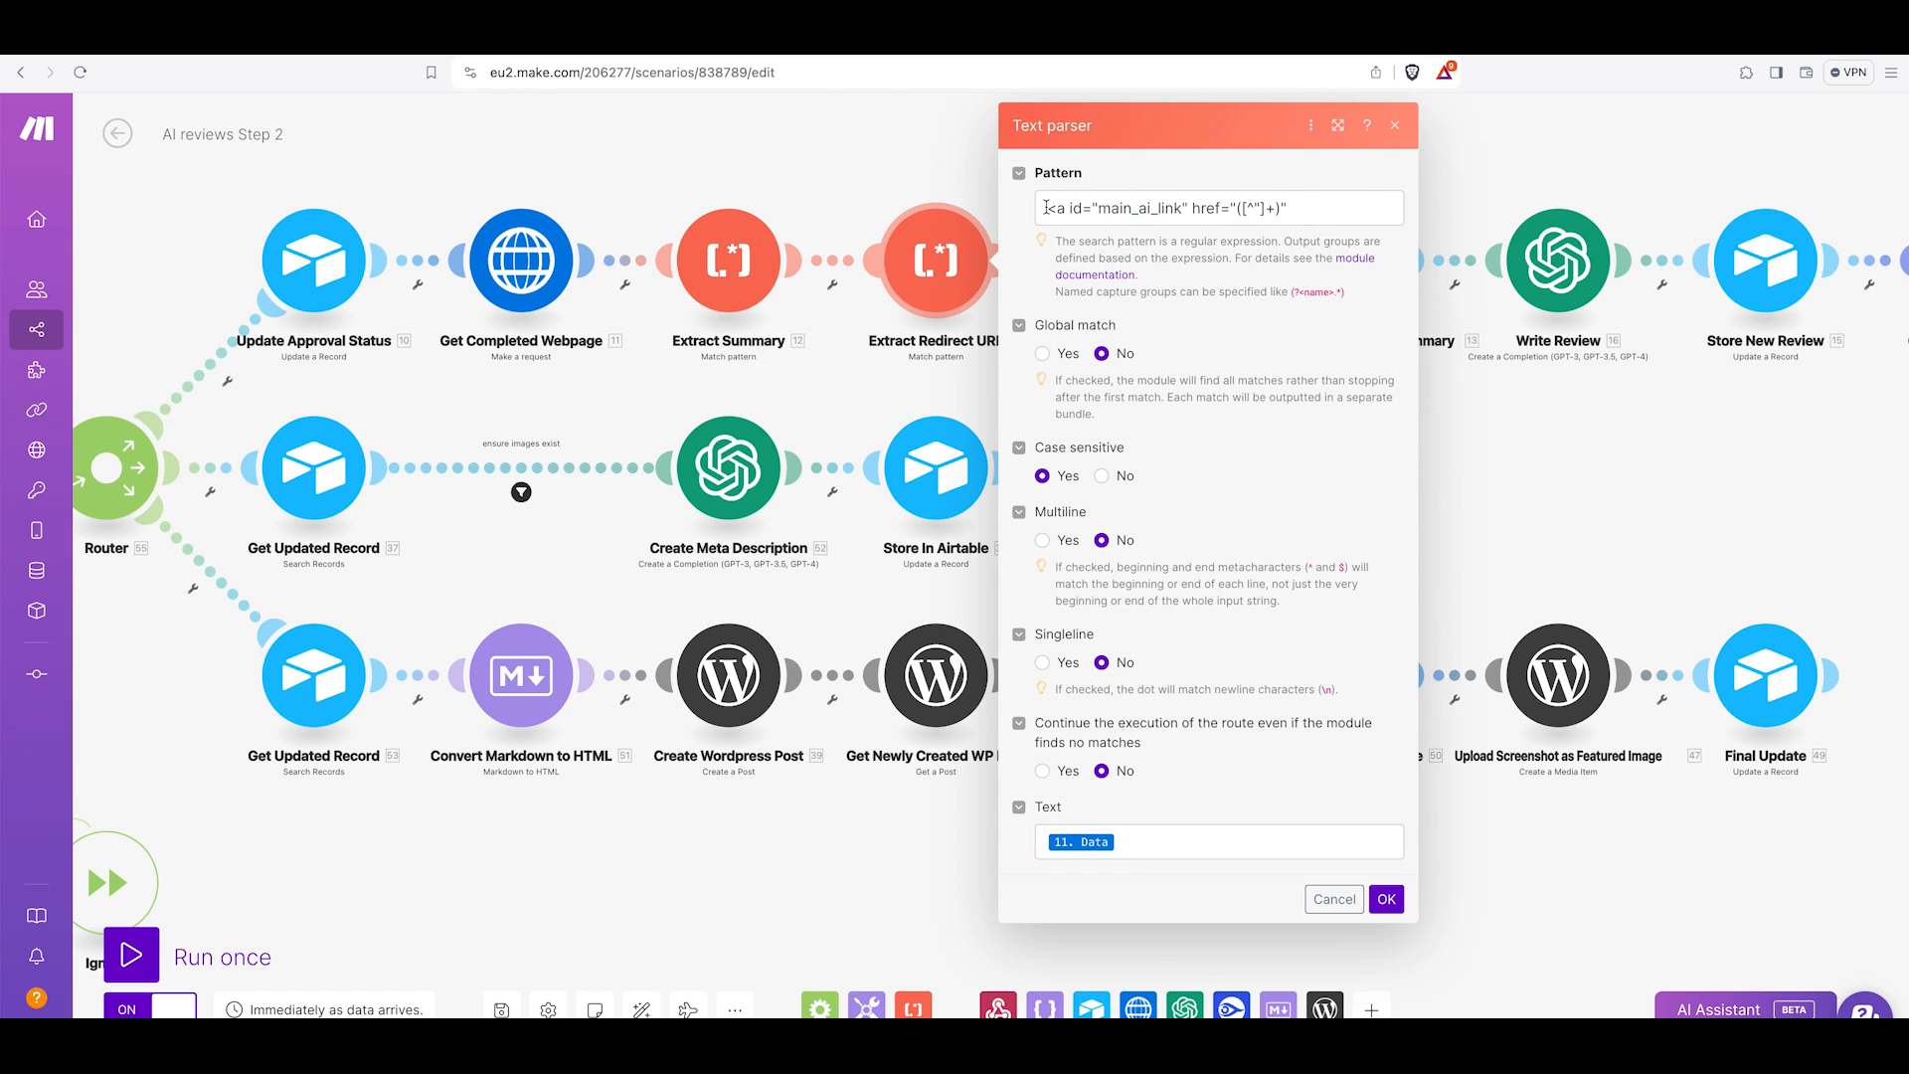
pyautogui.moveTo(1045, 208); pyautogui.dragTo(1292, 209)
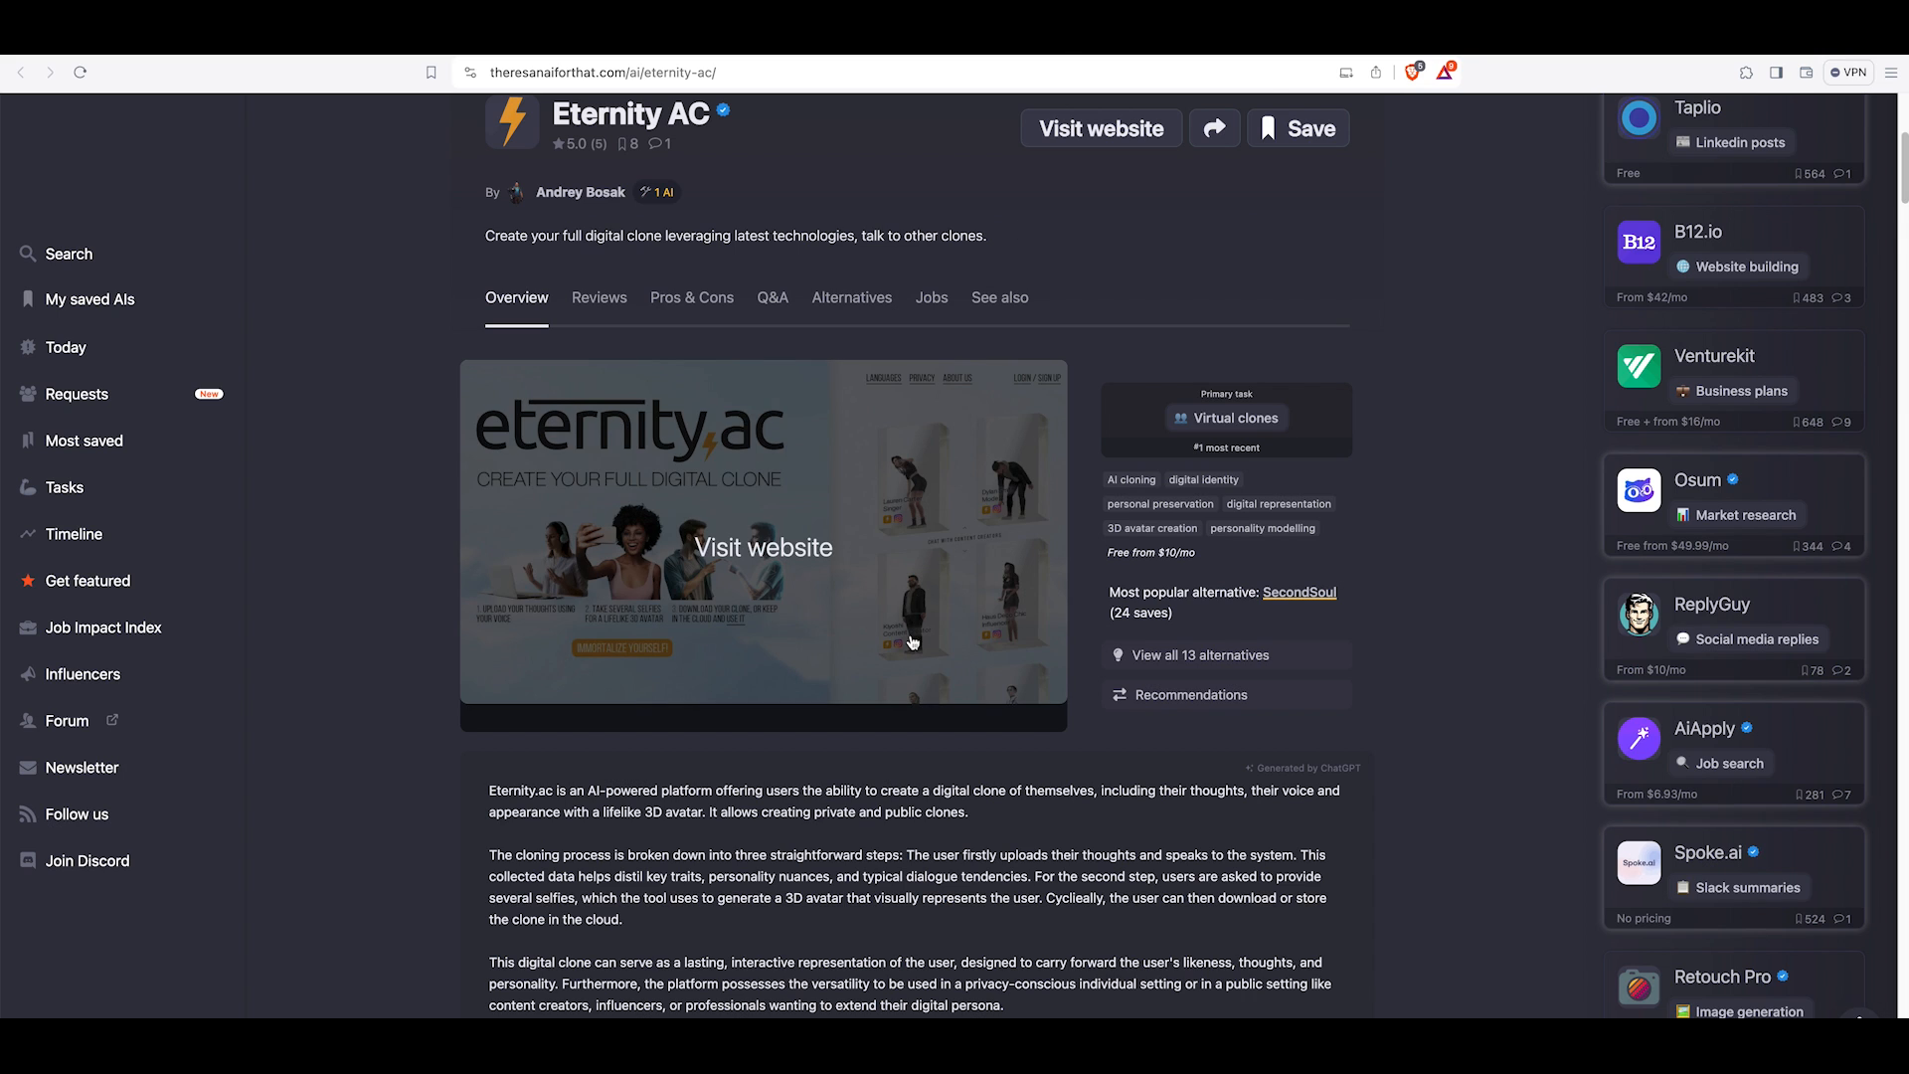
pyautogui.scroll(-5, 907, 641)
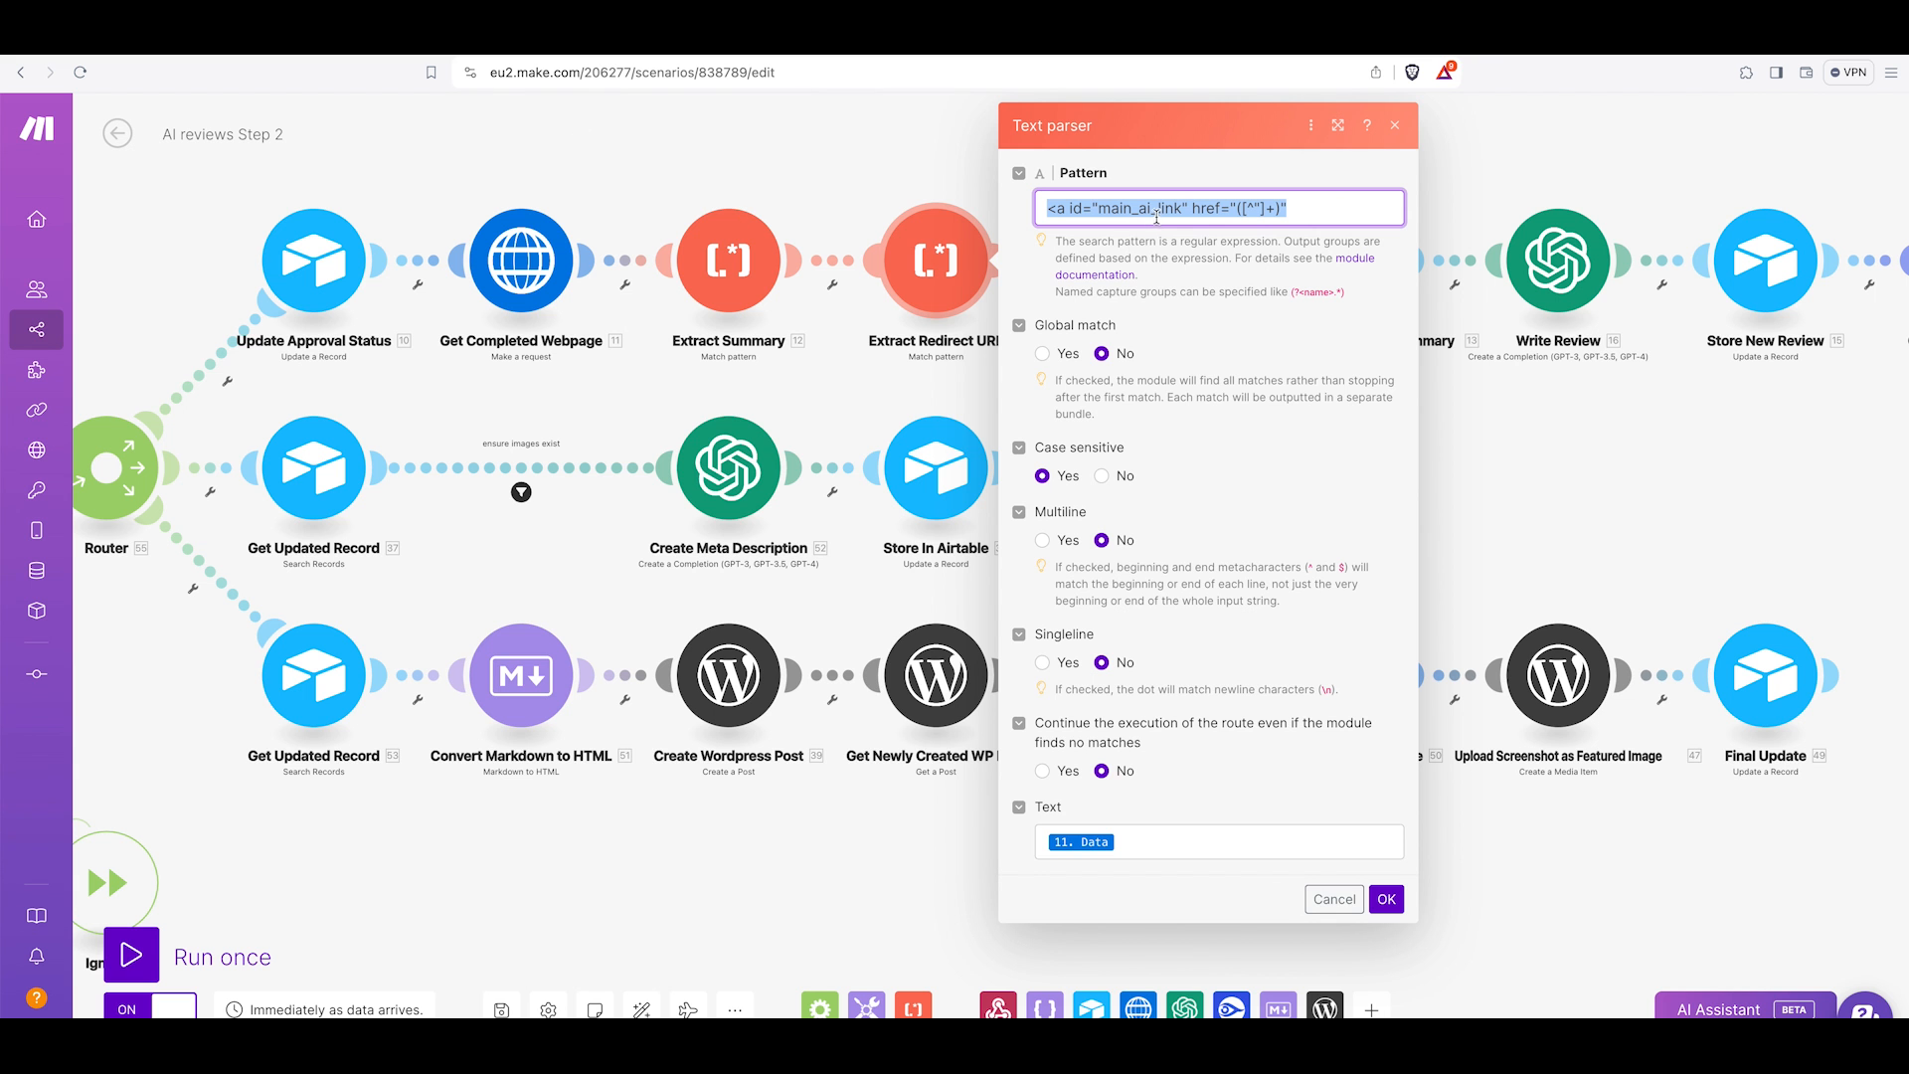
pyautogui.click(1151, 210)
pyautogui.moveTo(1044, 208); pyautogui.dragTo(1293, 208)
pyautogui.click(1295, 210)
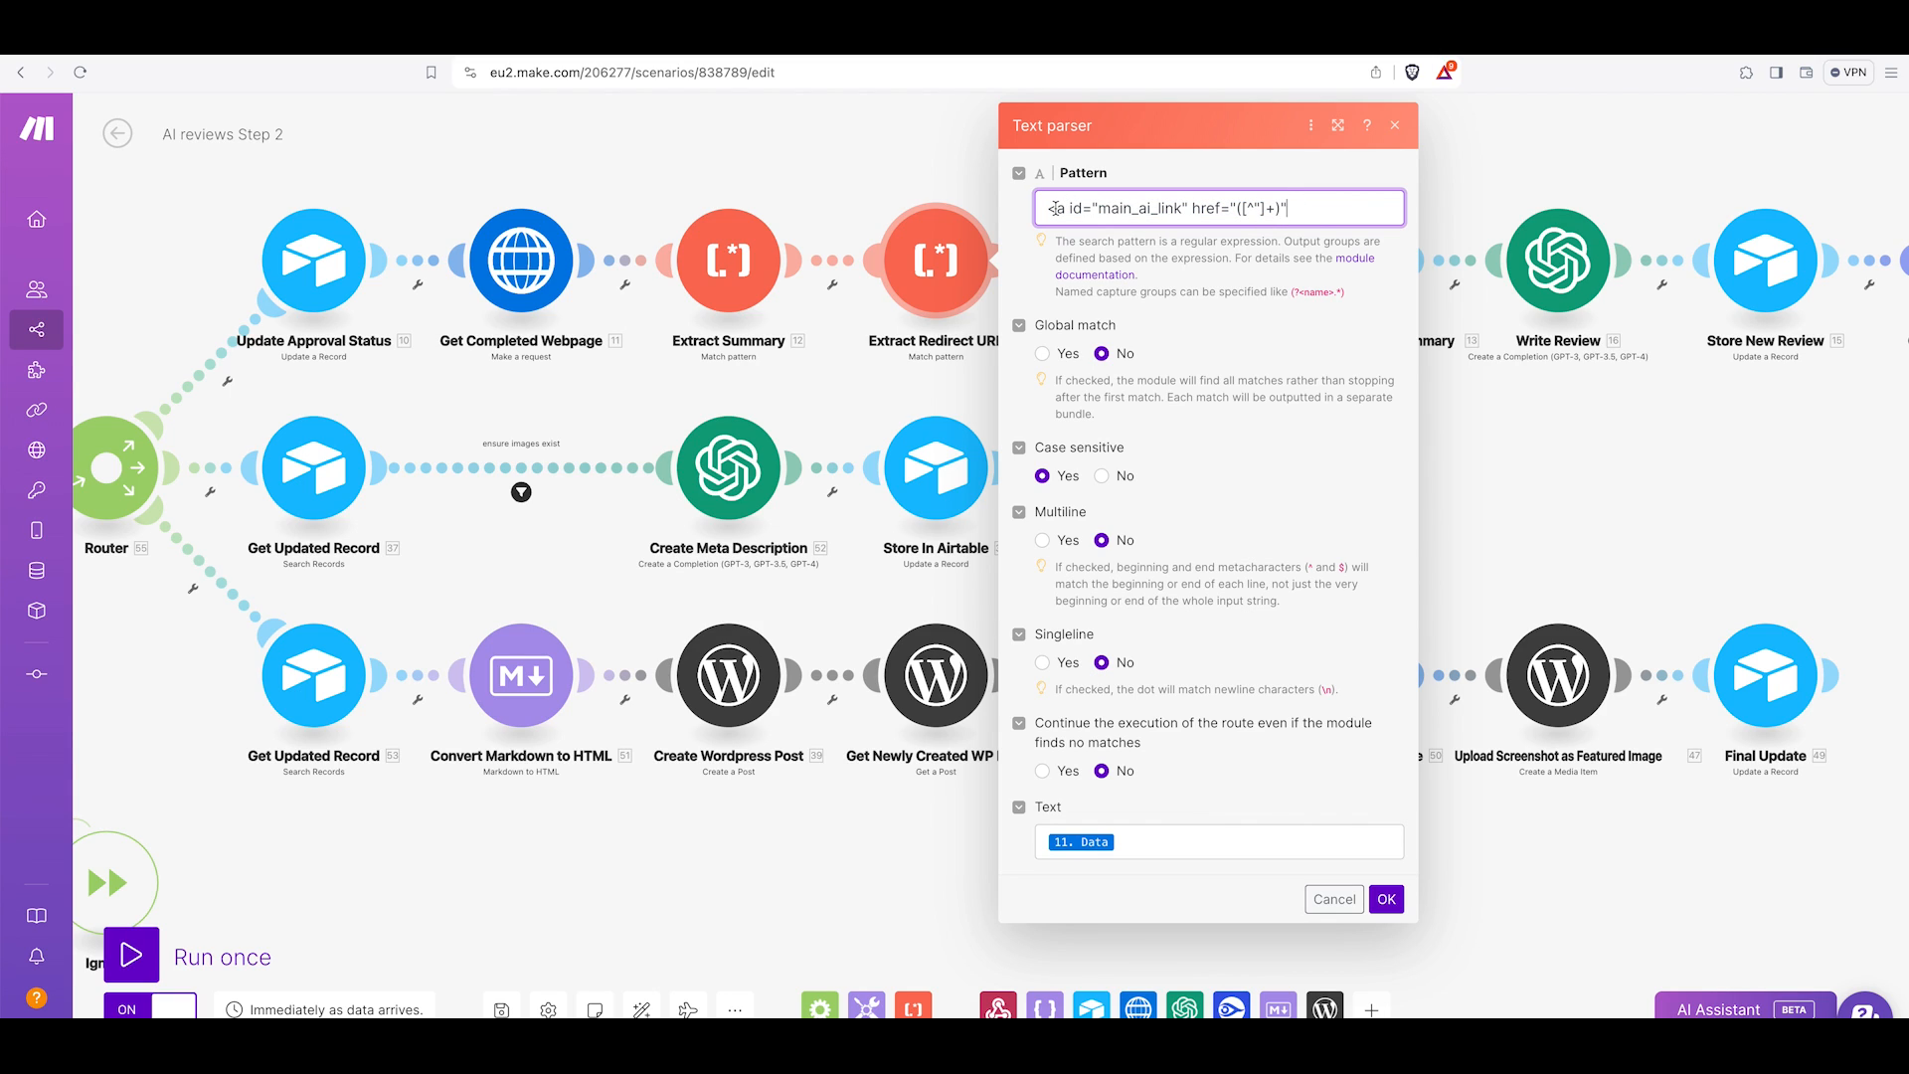
pyautogui.moveTo(1099, 208); pyautogui.dragTo(1184, 206)
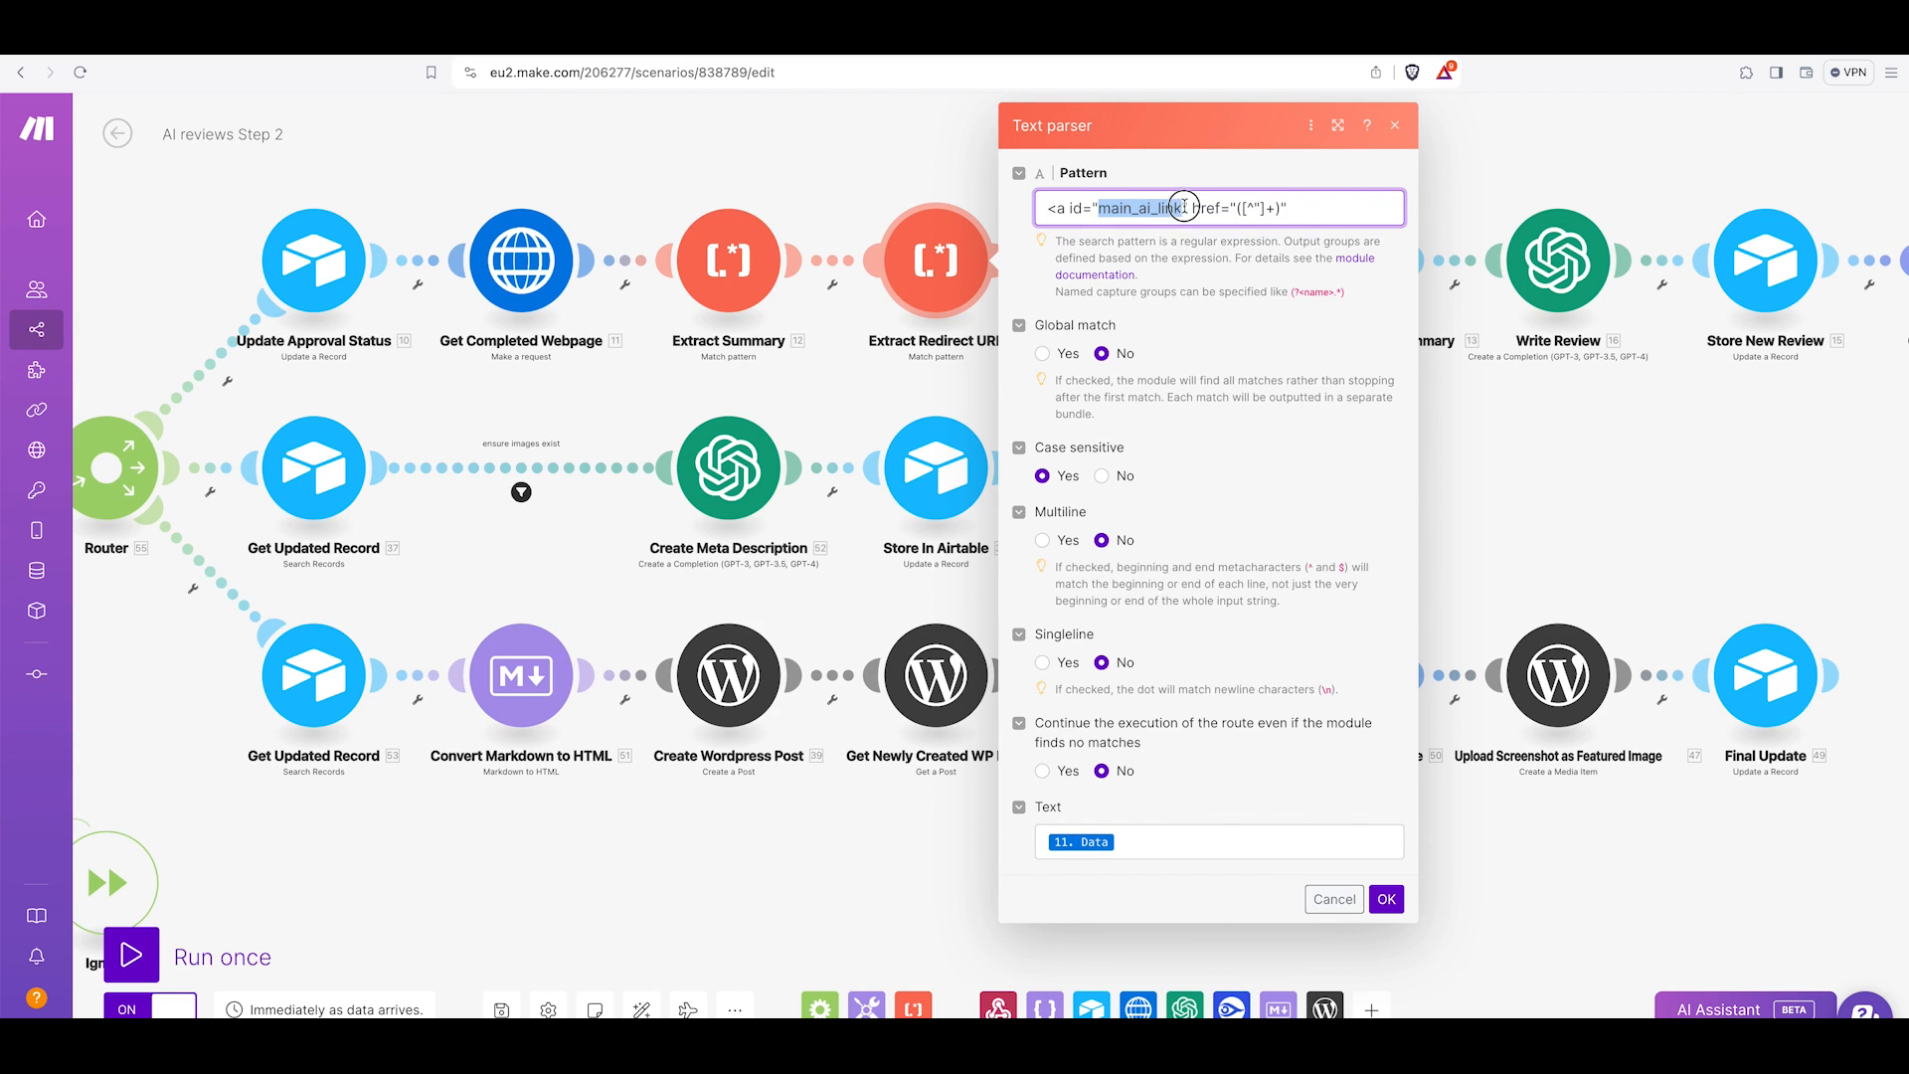
pyautogui.moveTo(1238, 208); pyautogui.dragTo(1285, 208)
pyautogui.click(1296, 209)
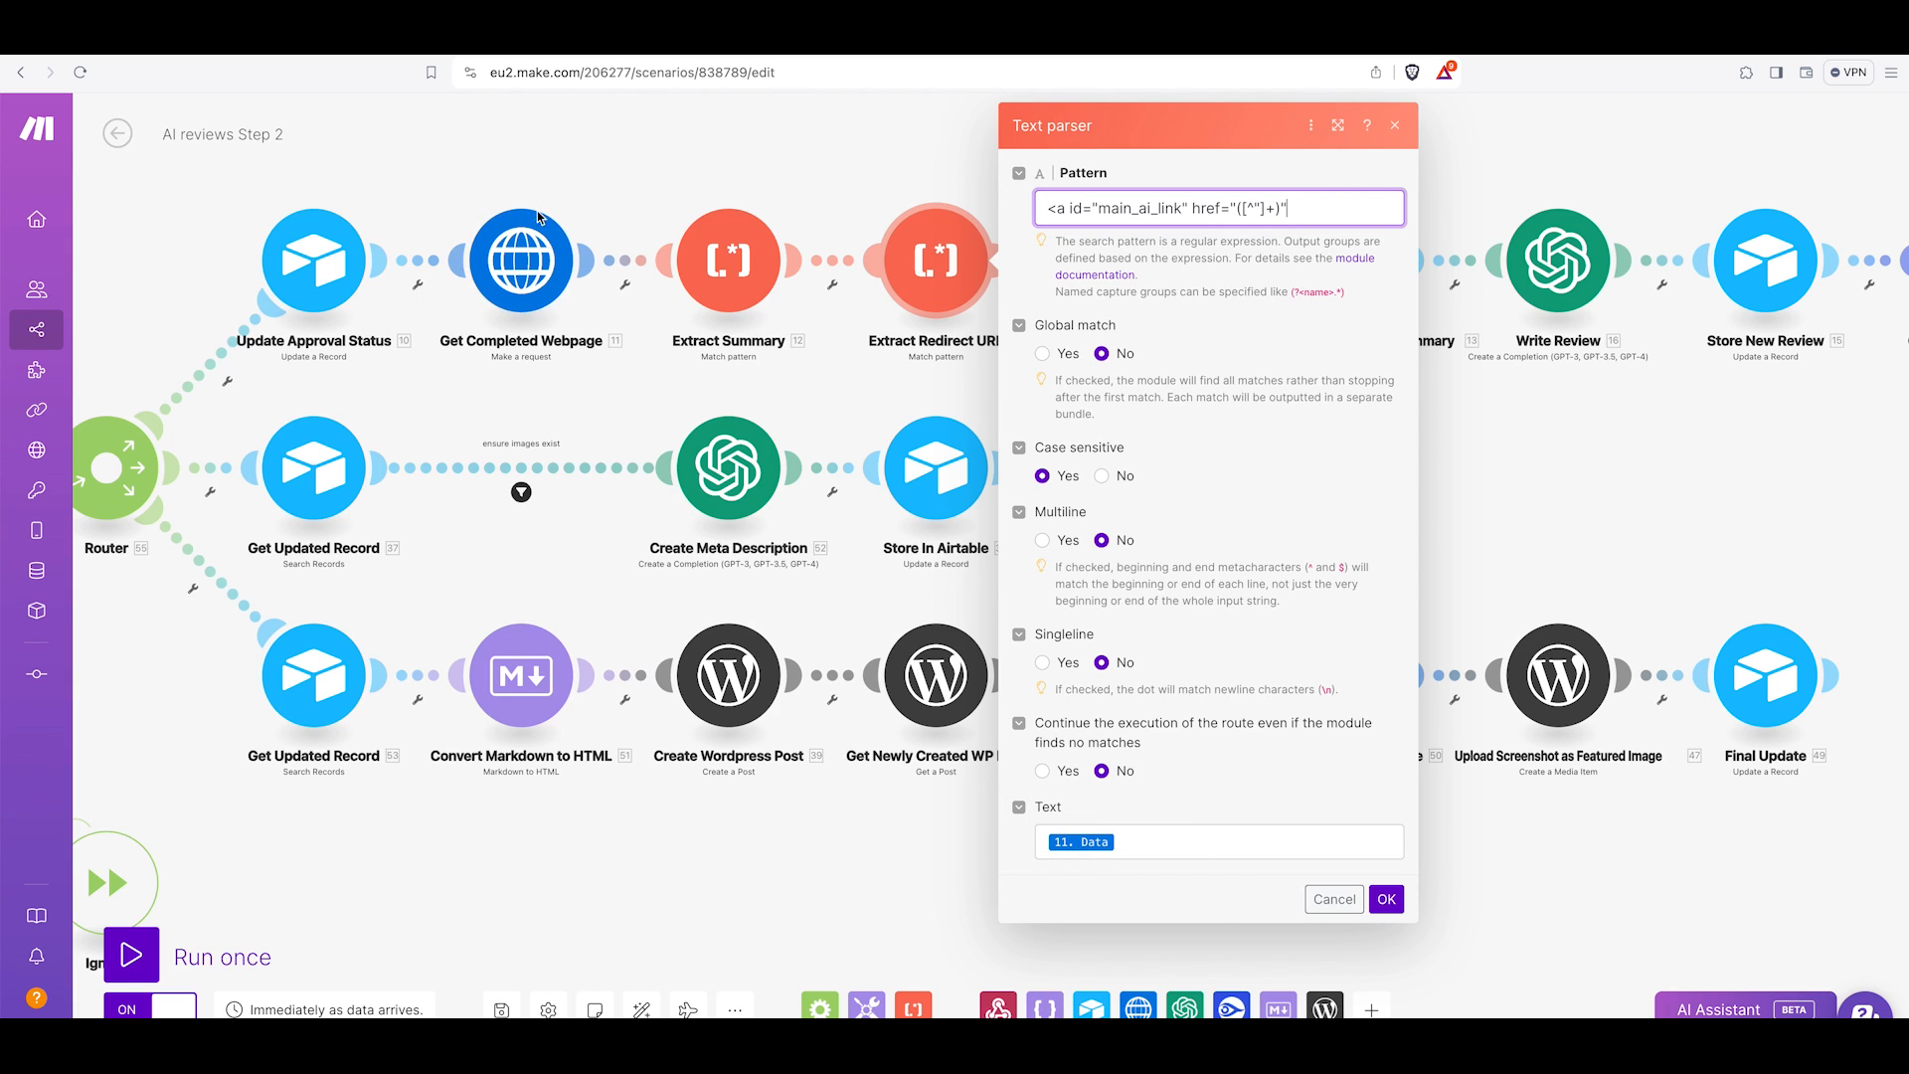
pyautogui.click(1334, 900)
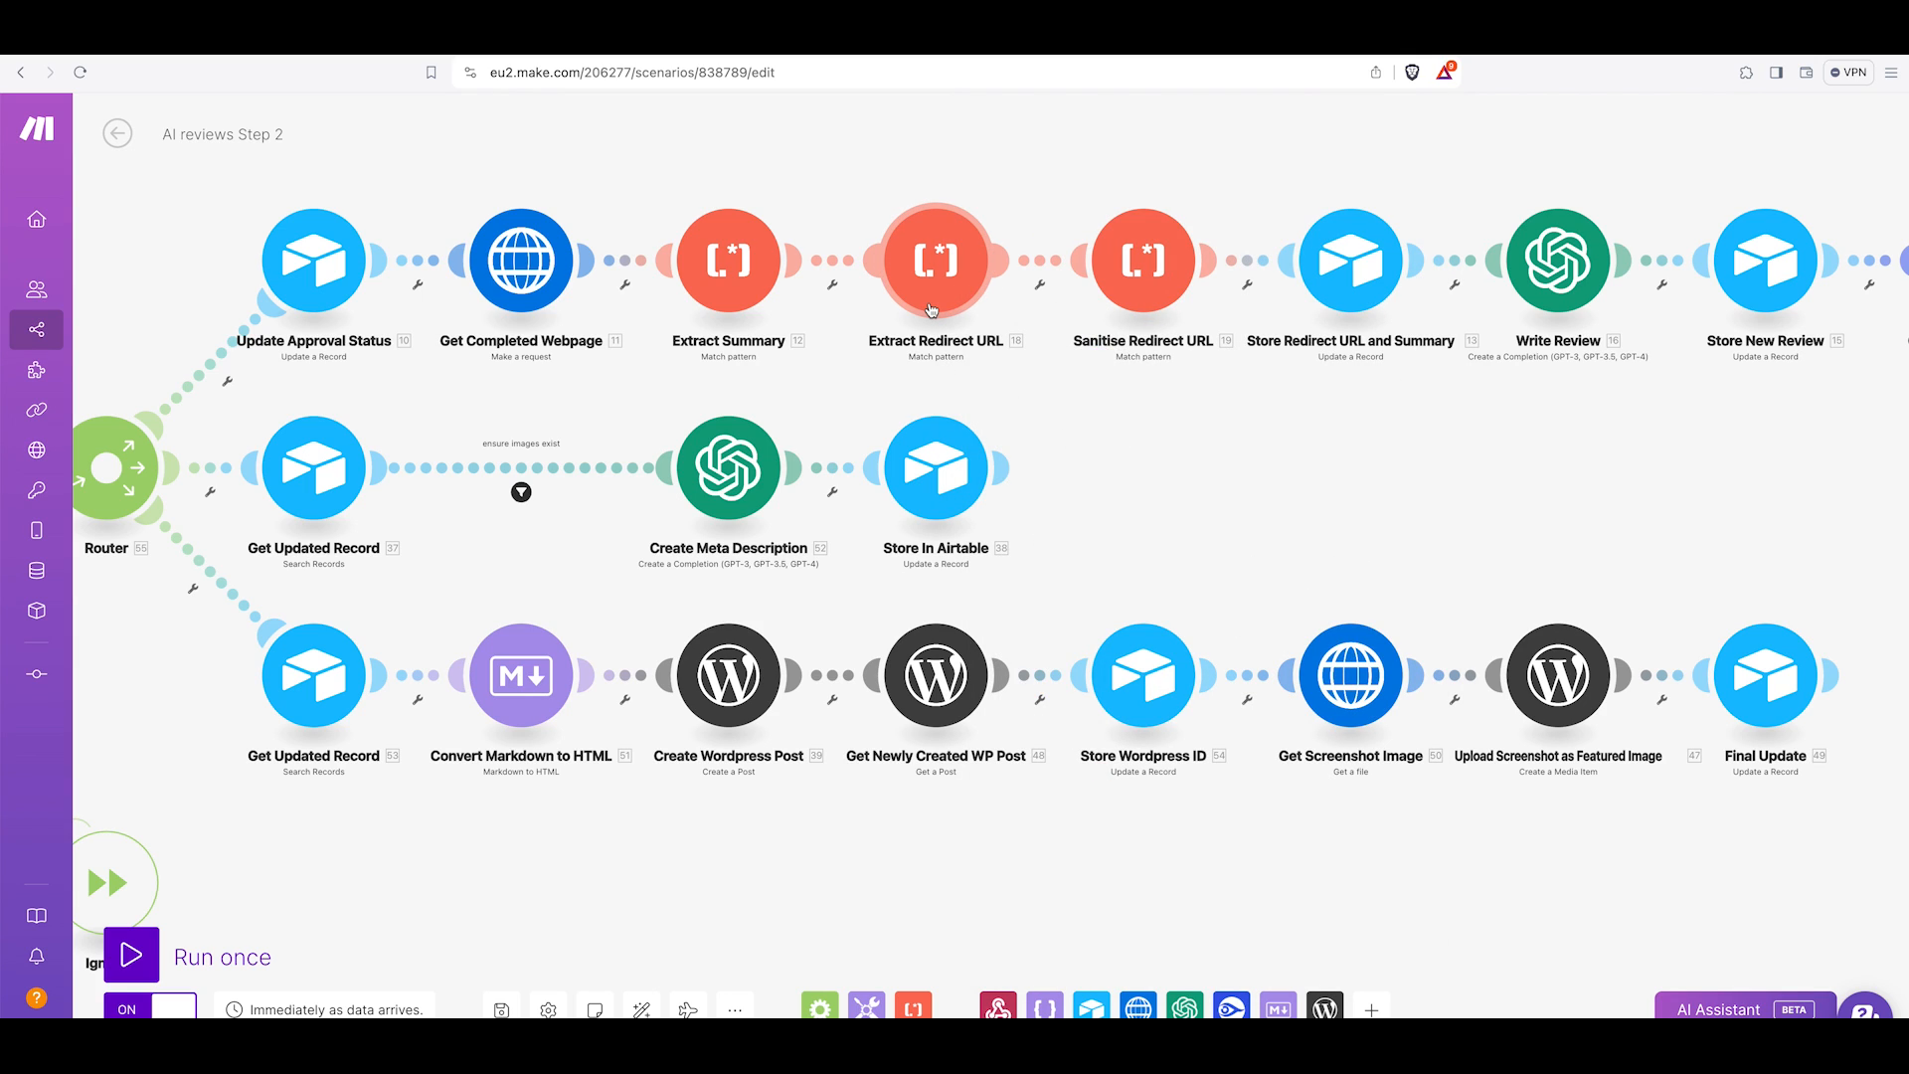
# Visit the tool's website from its product page and examine the referral parameters in the website address.
pyautogui.hscroll(1, 1144, 299)
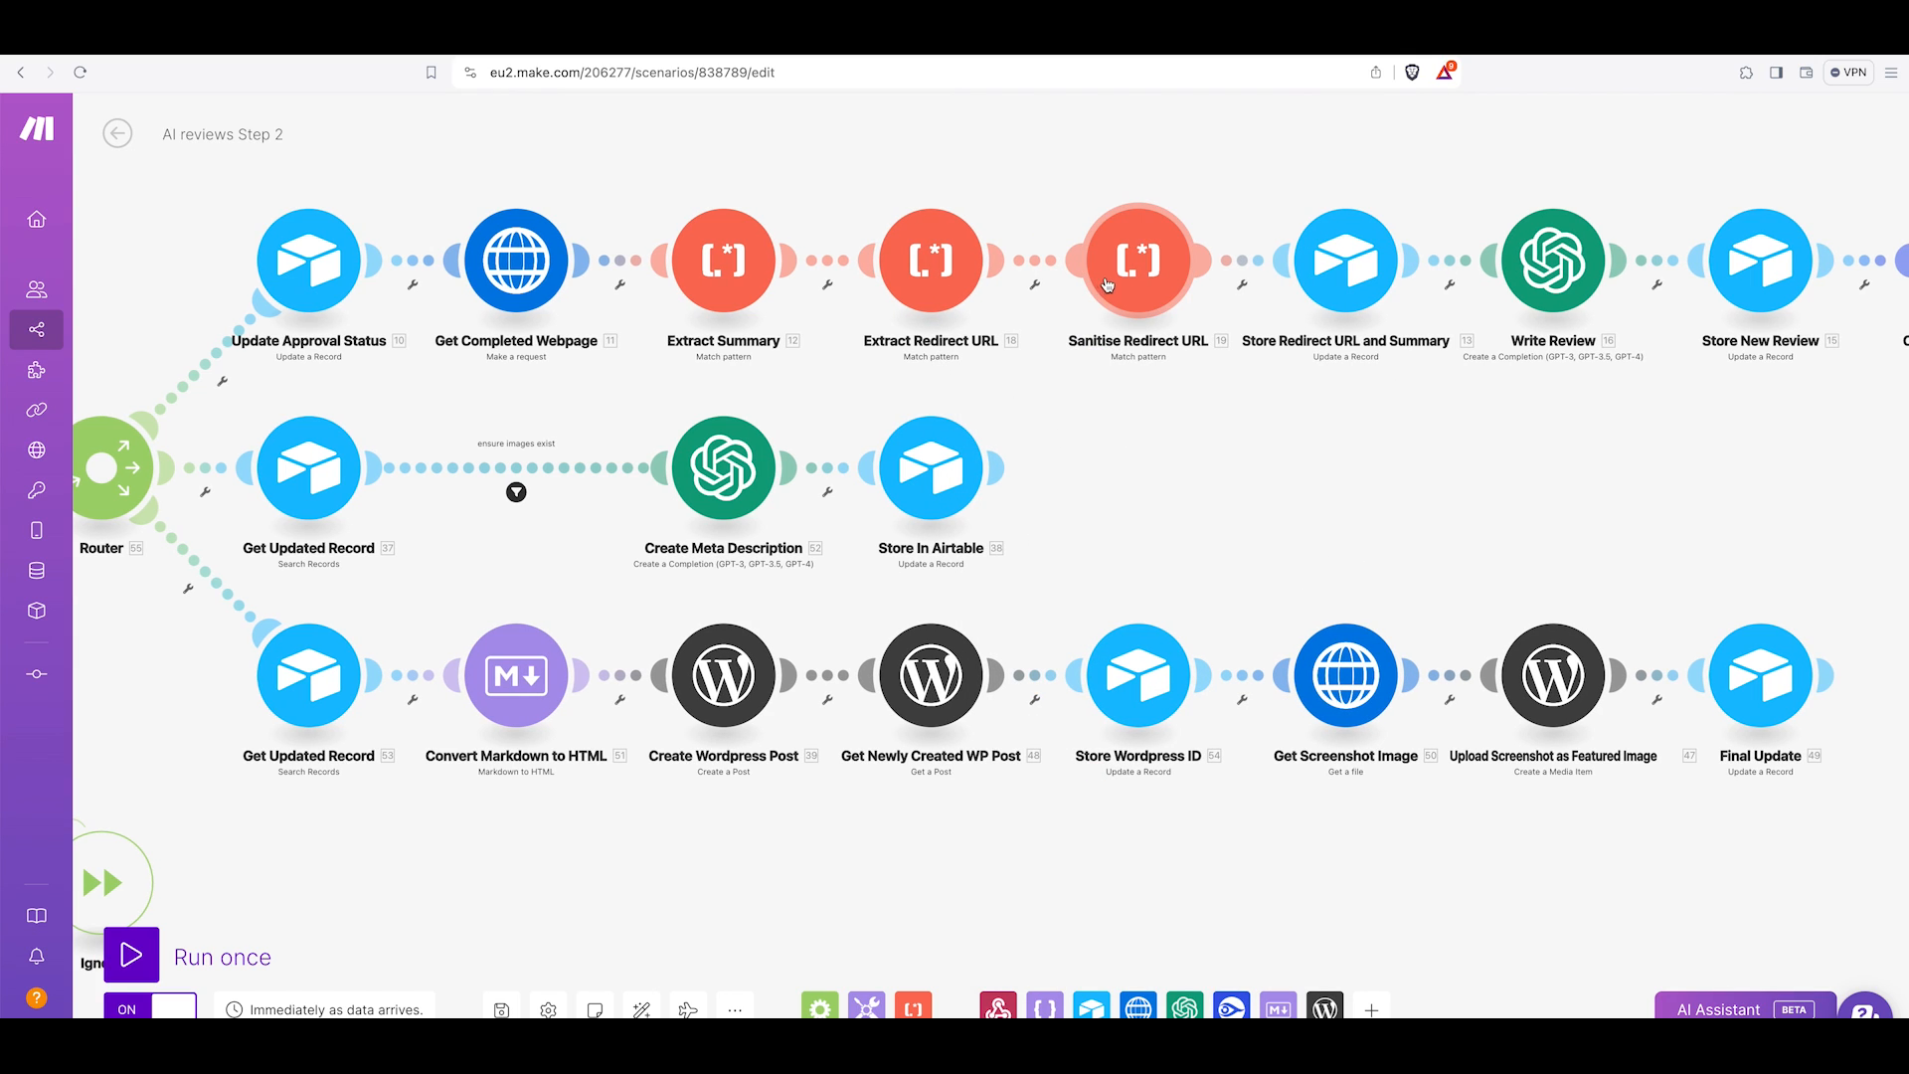
pyautogui.scroll(-1, 1191, 264)
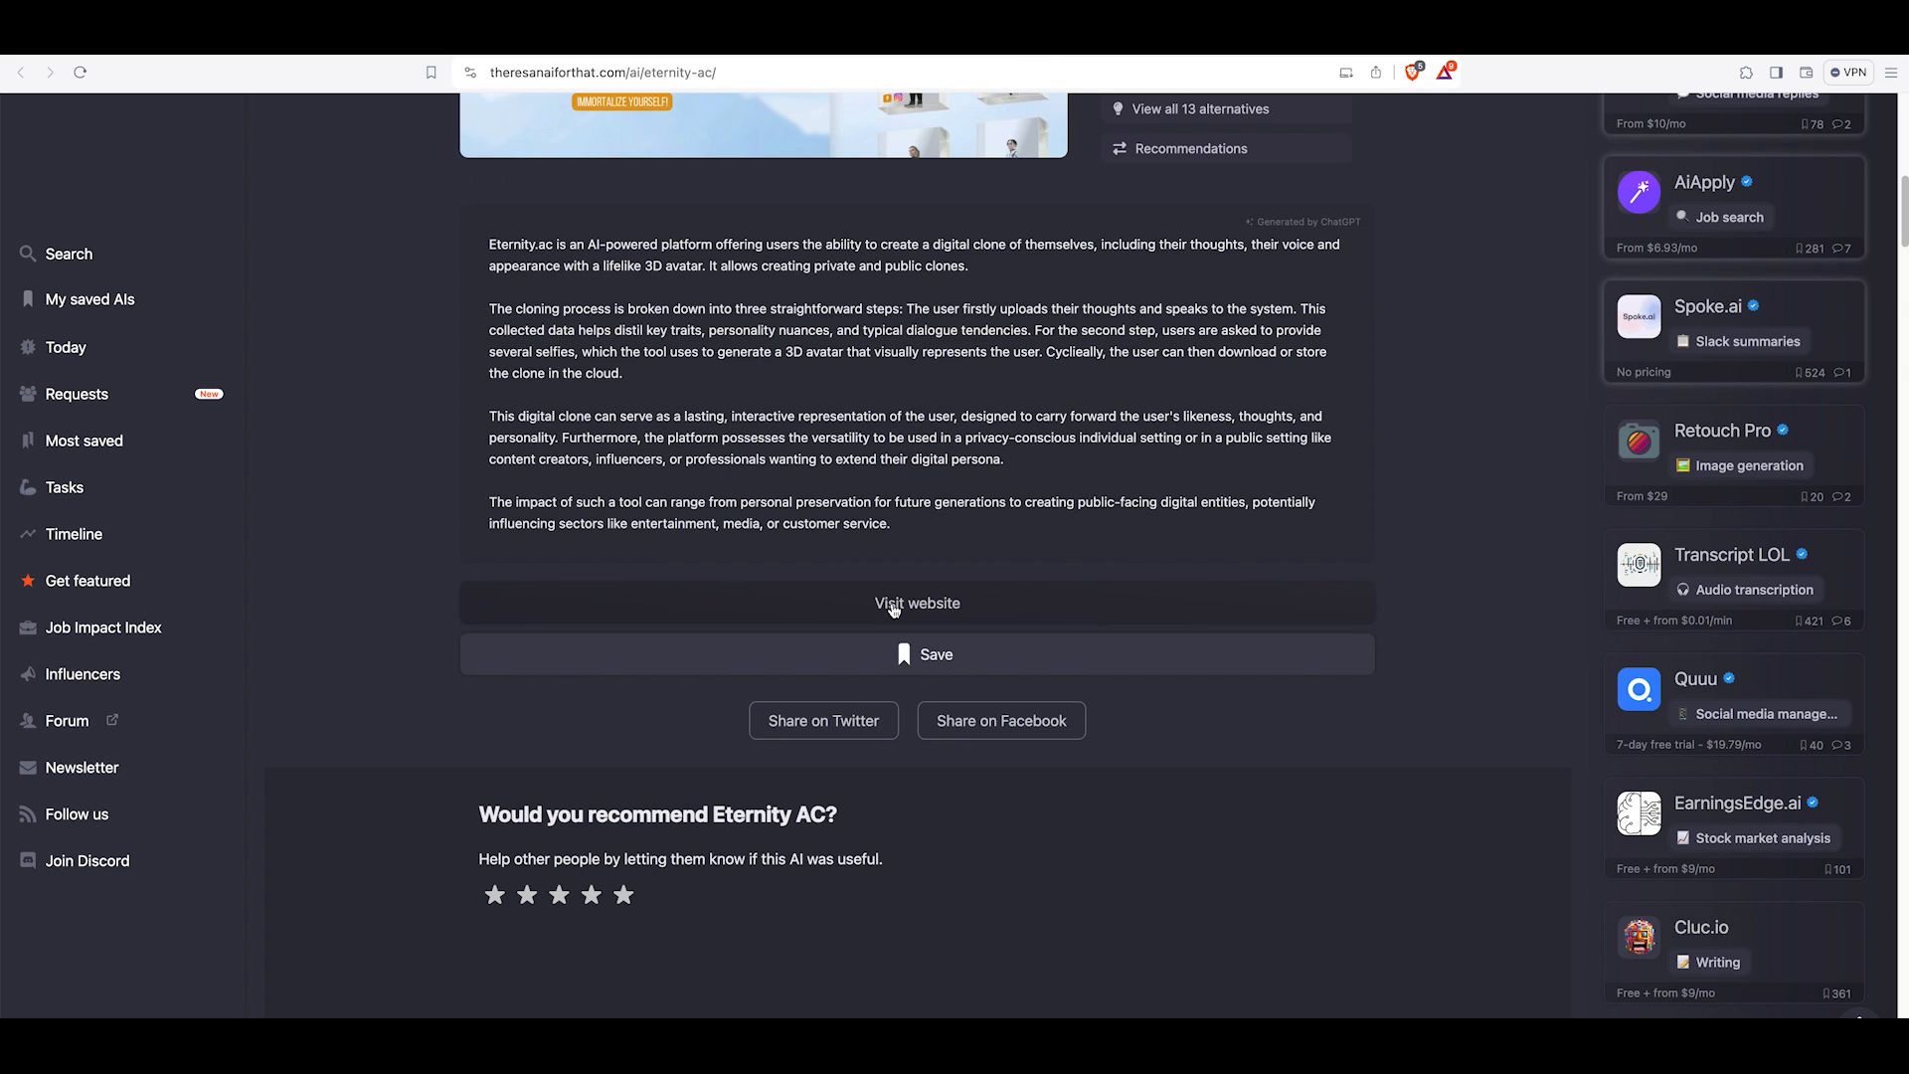
pyautogui.click(898, 606)
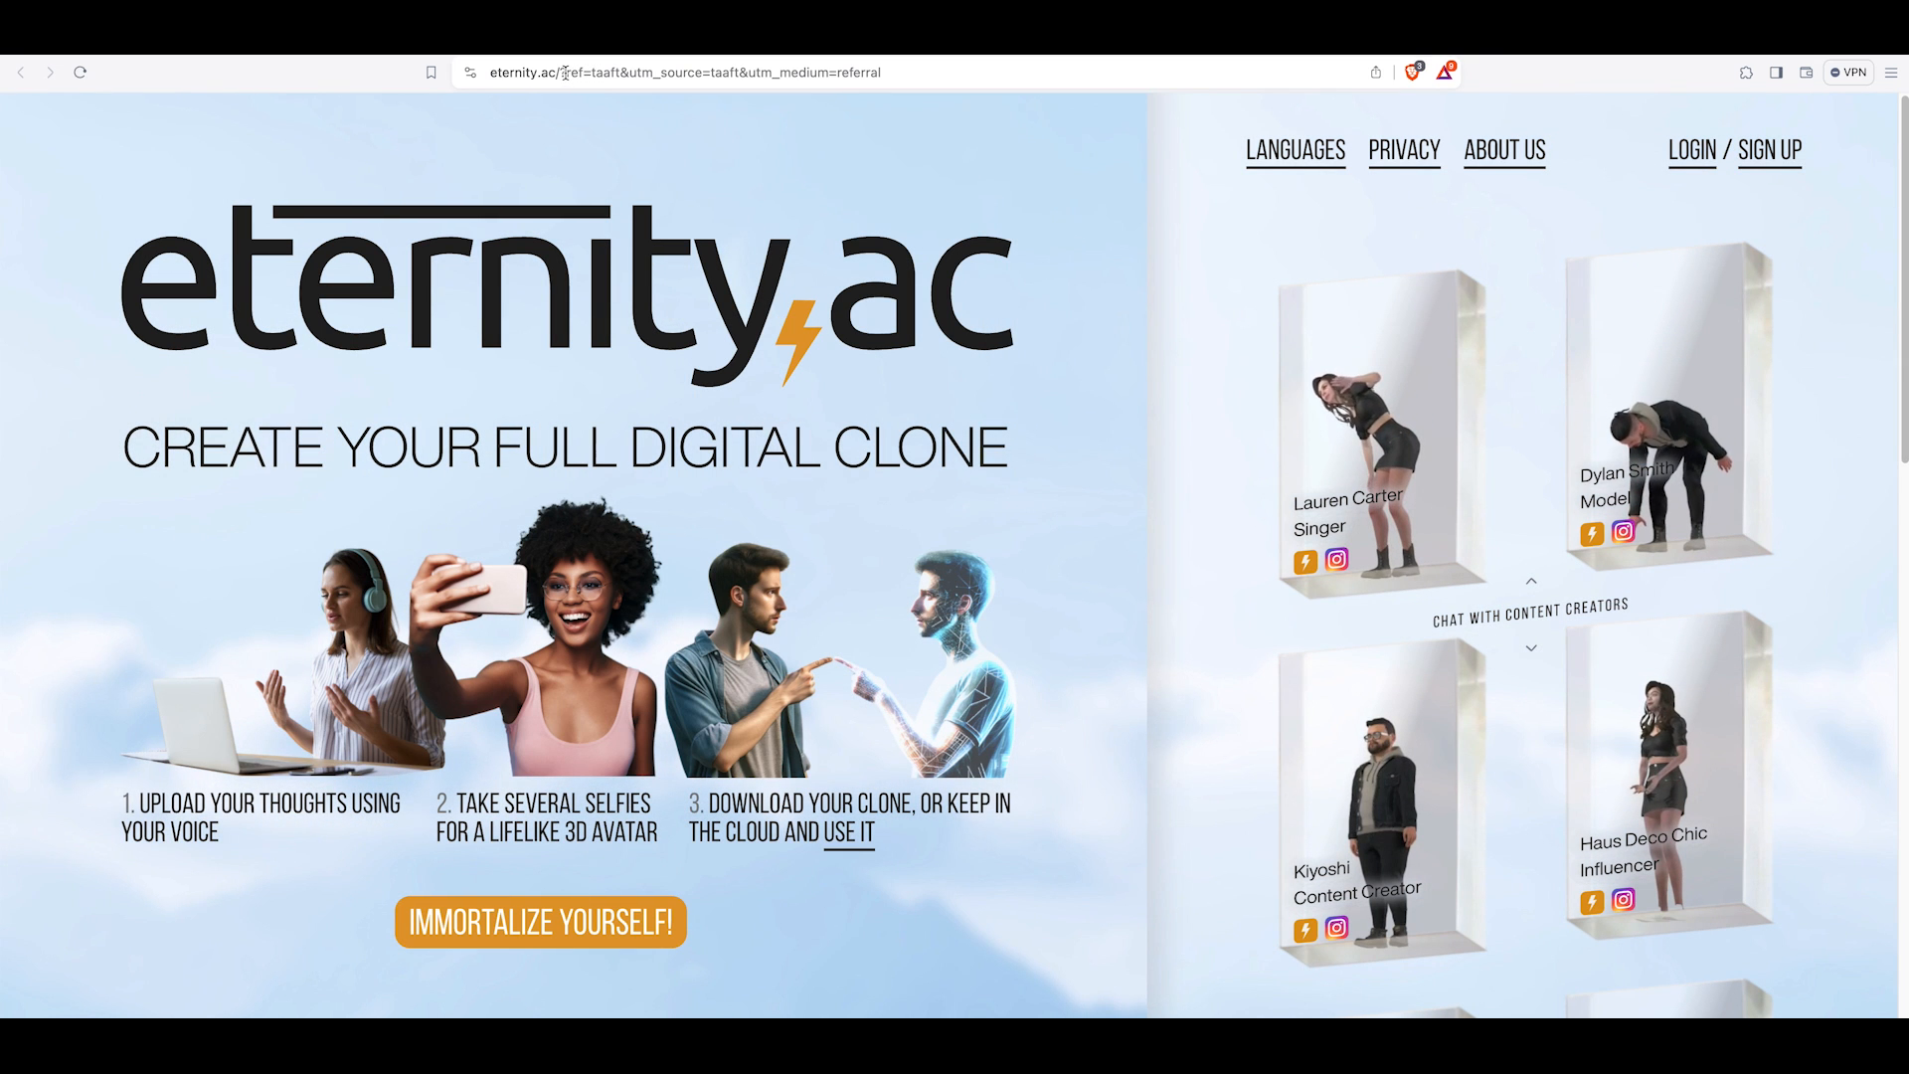
pyautogui.moveTo(566, 73); pyautogui.dragTo(940, 74)
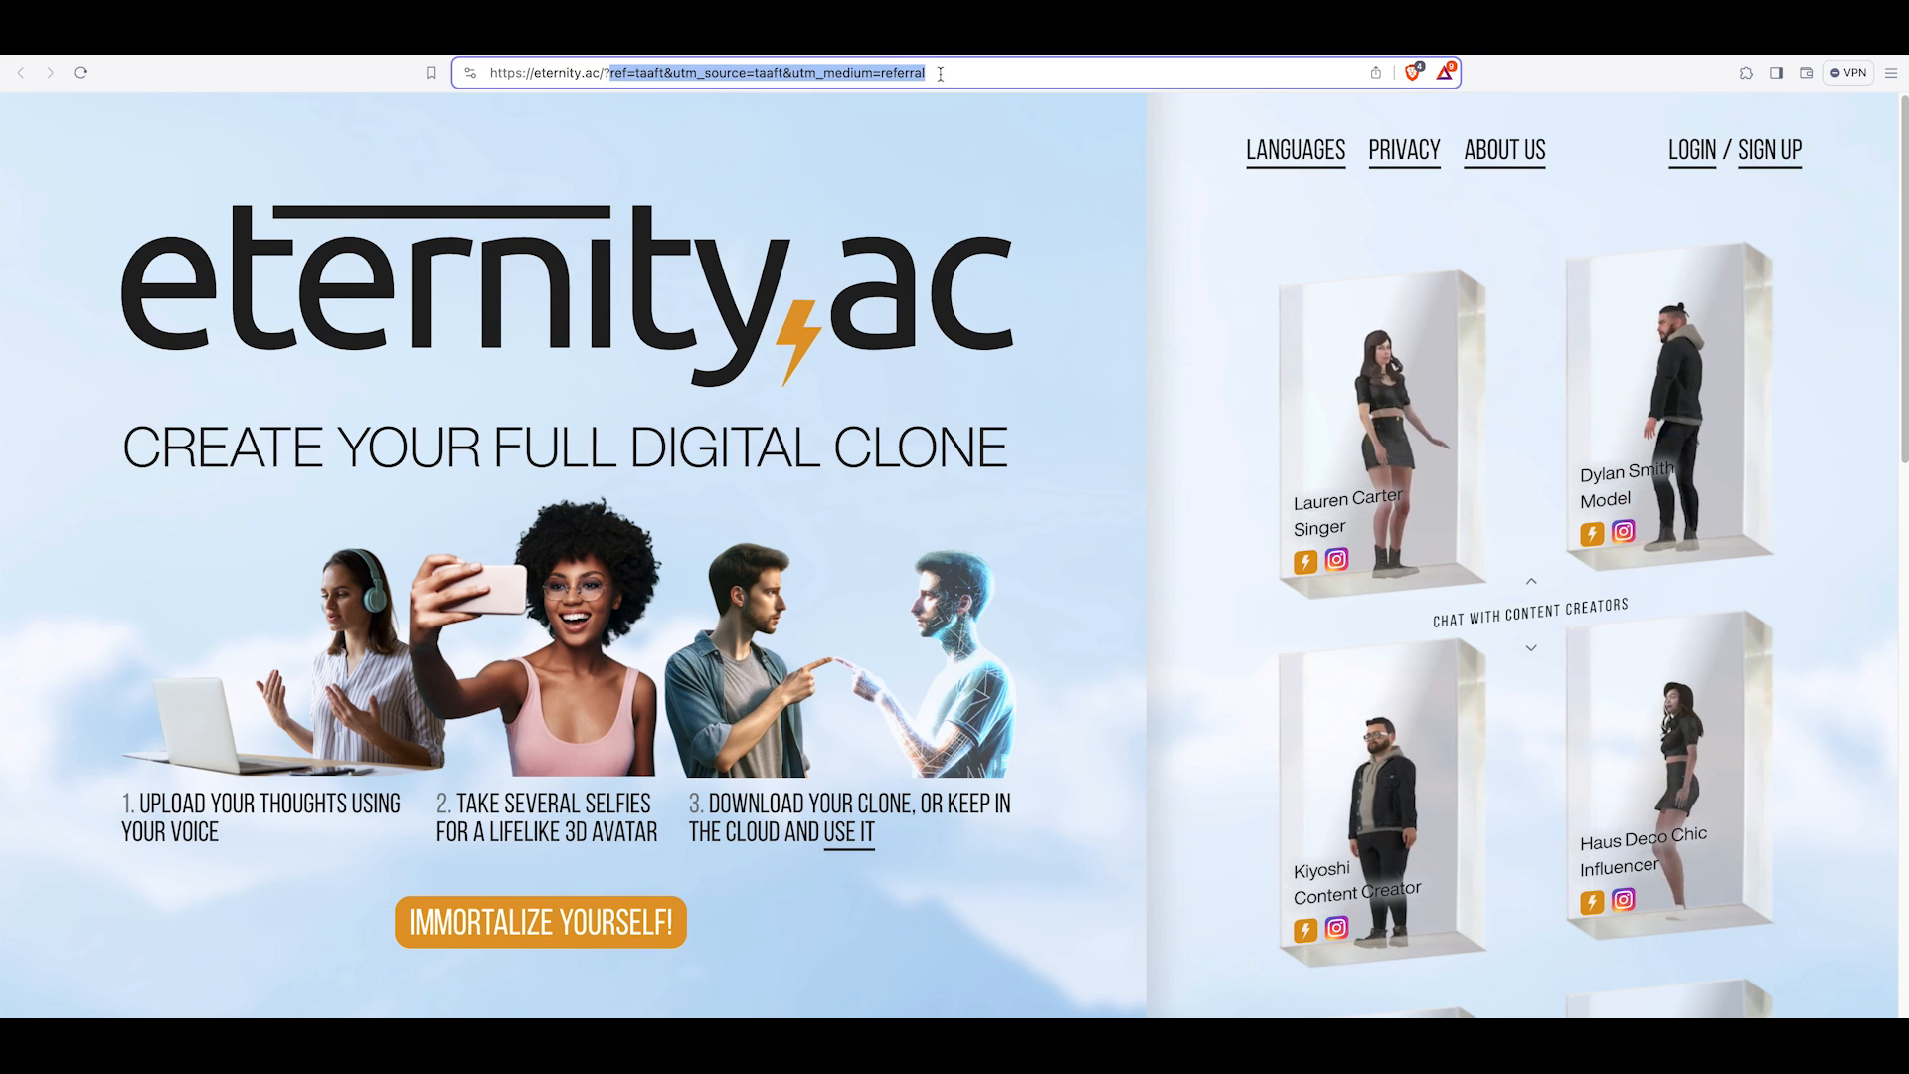
pyautogui.click(940, 73)
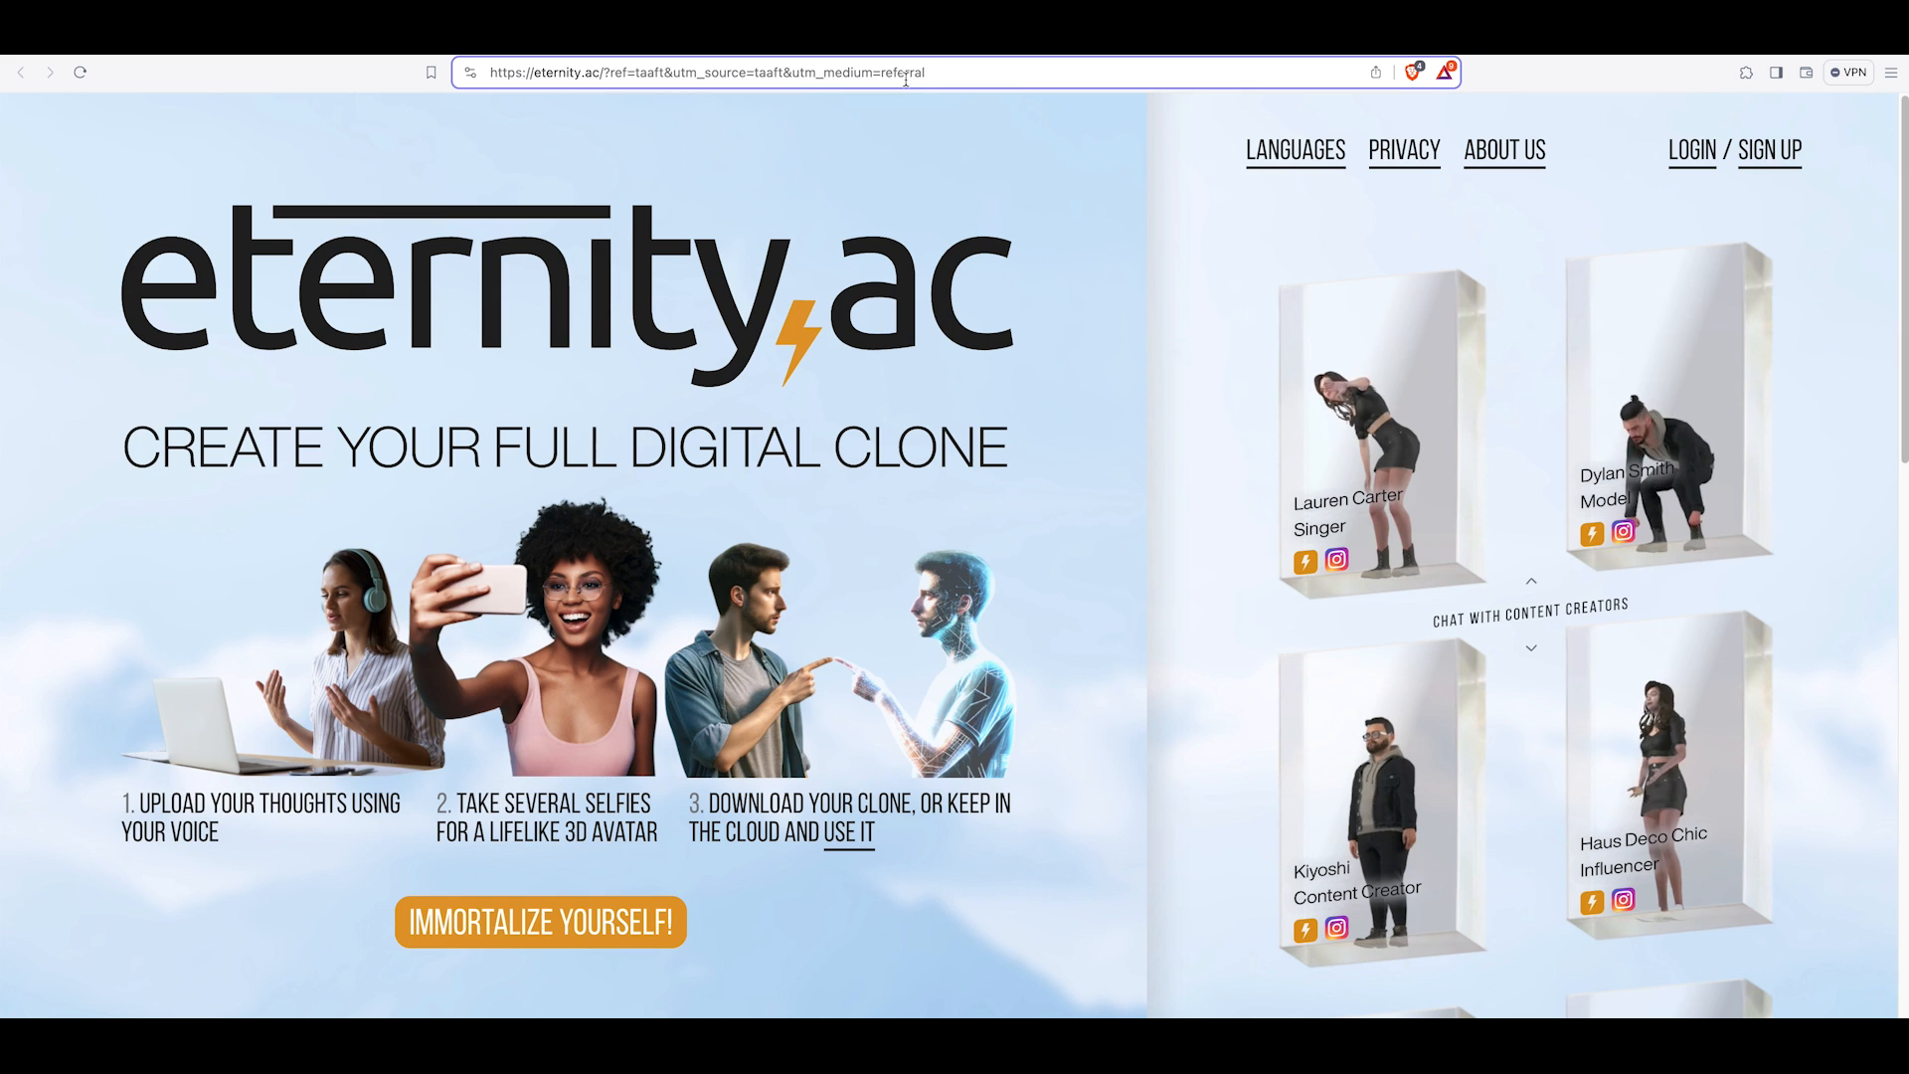
pyautogui.click(604, 74)
pyautogui.moveTo(605, 74); pyautogui.dragTo(611, 77)
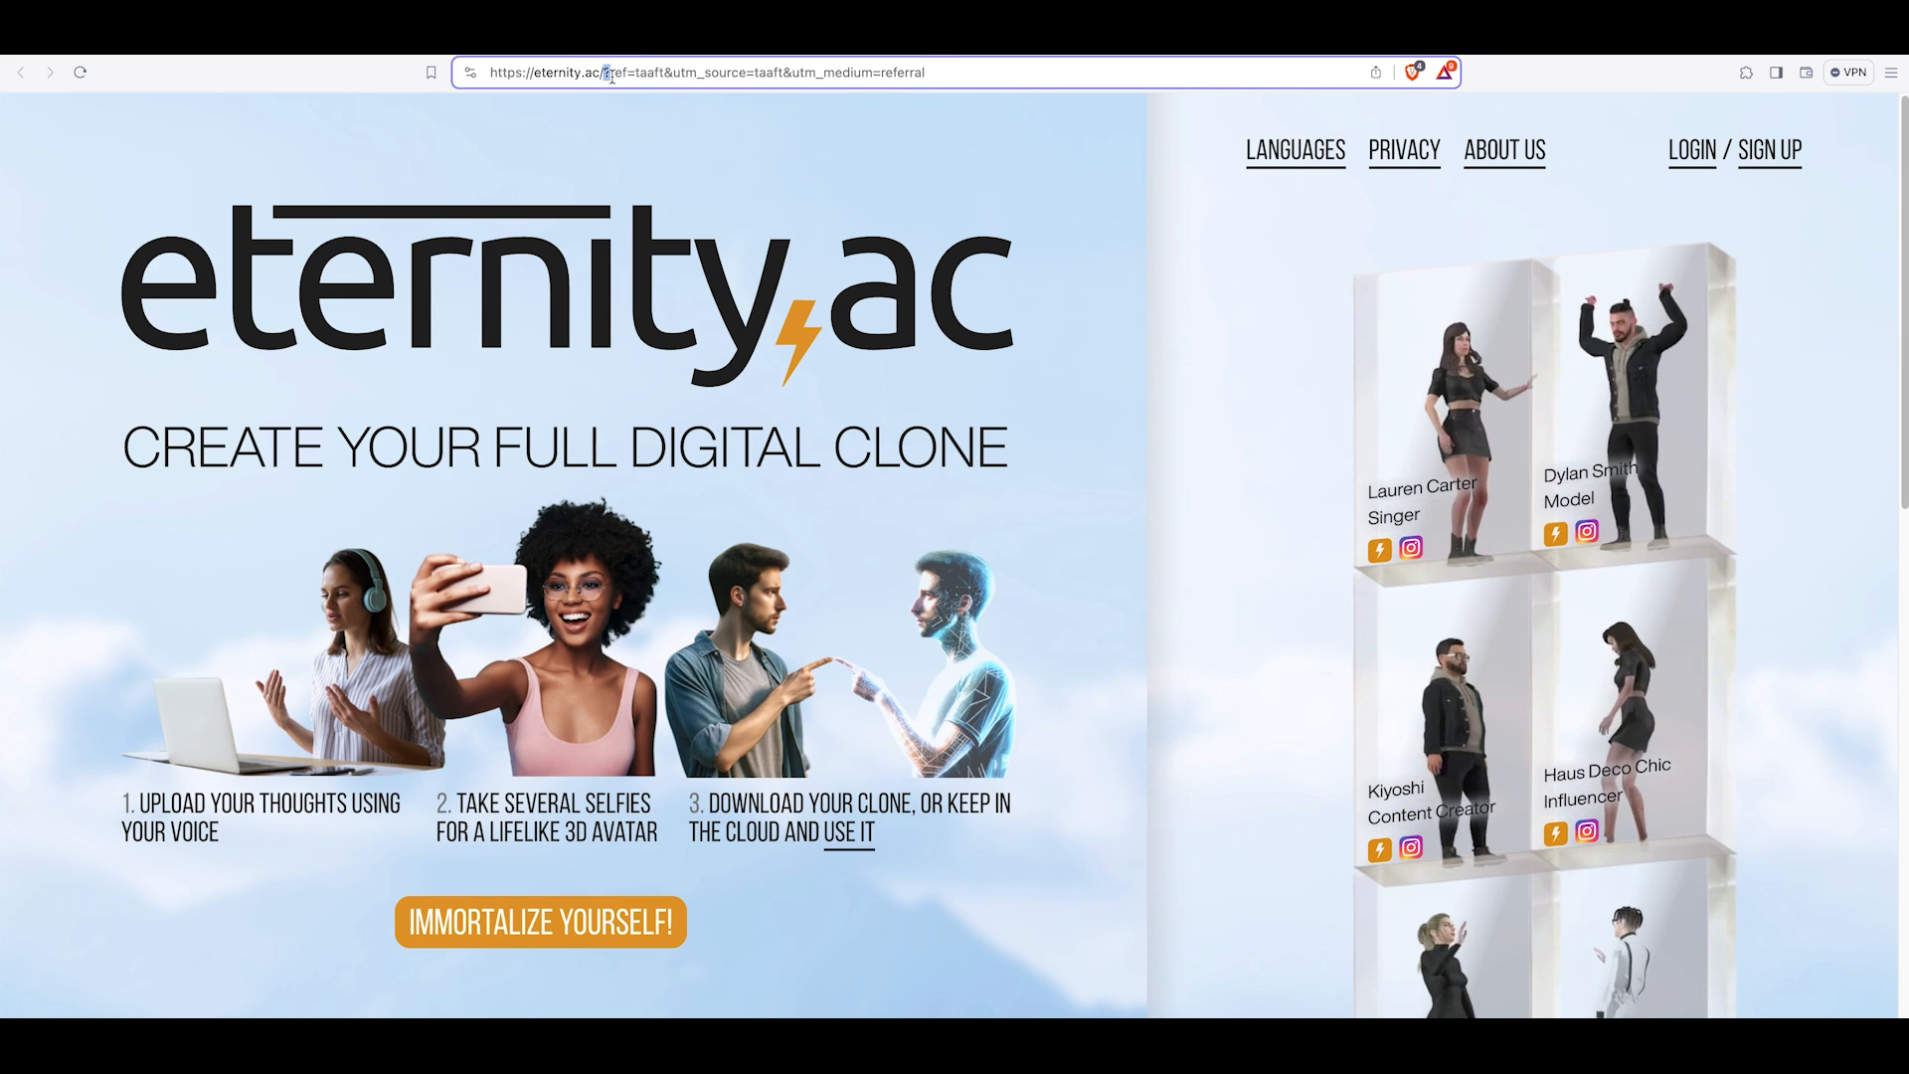
pyautogui.moveTo(491, 75); pyautogui.dragTo(603, 74)
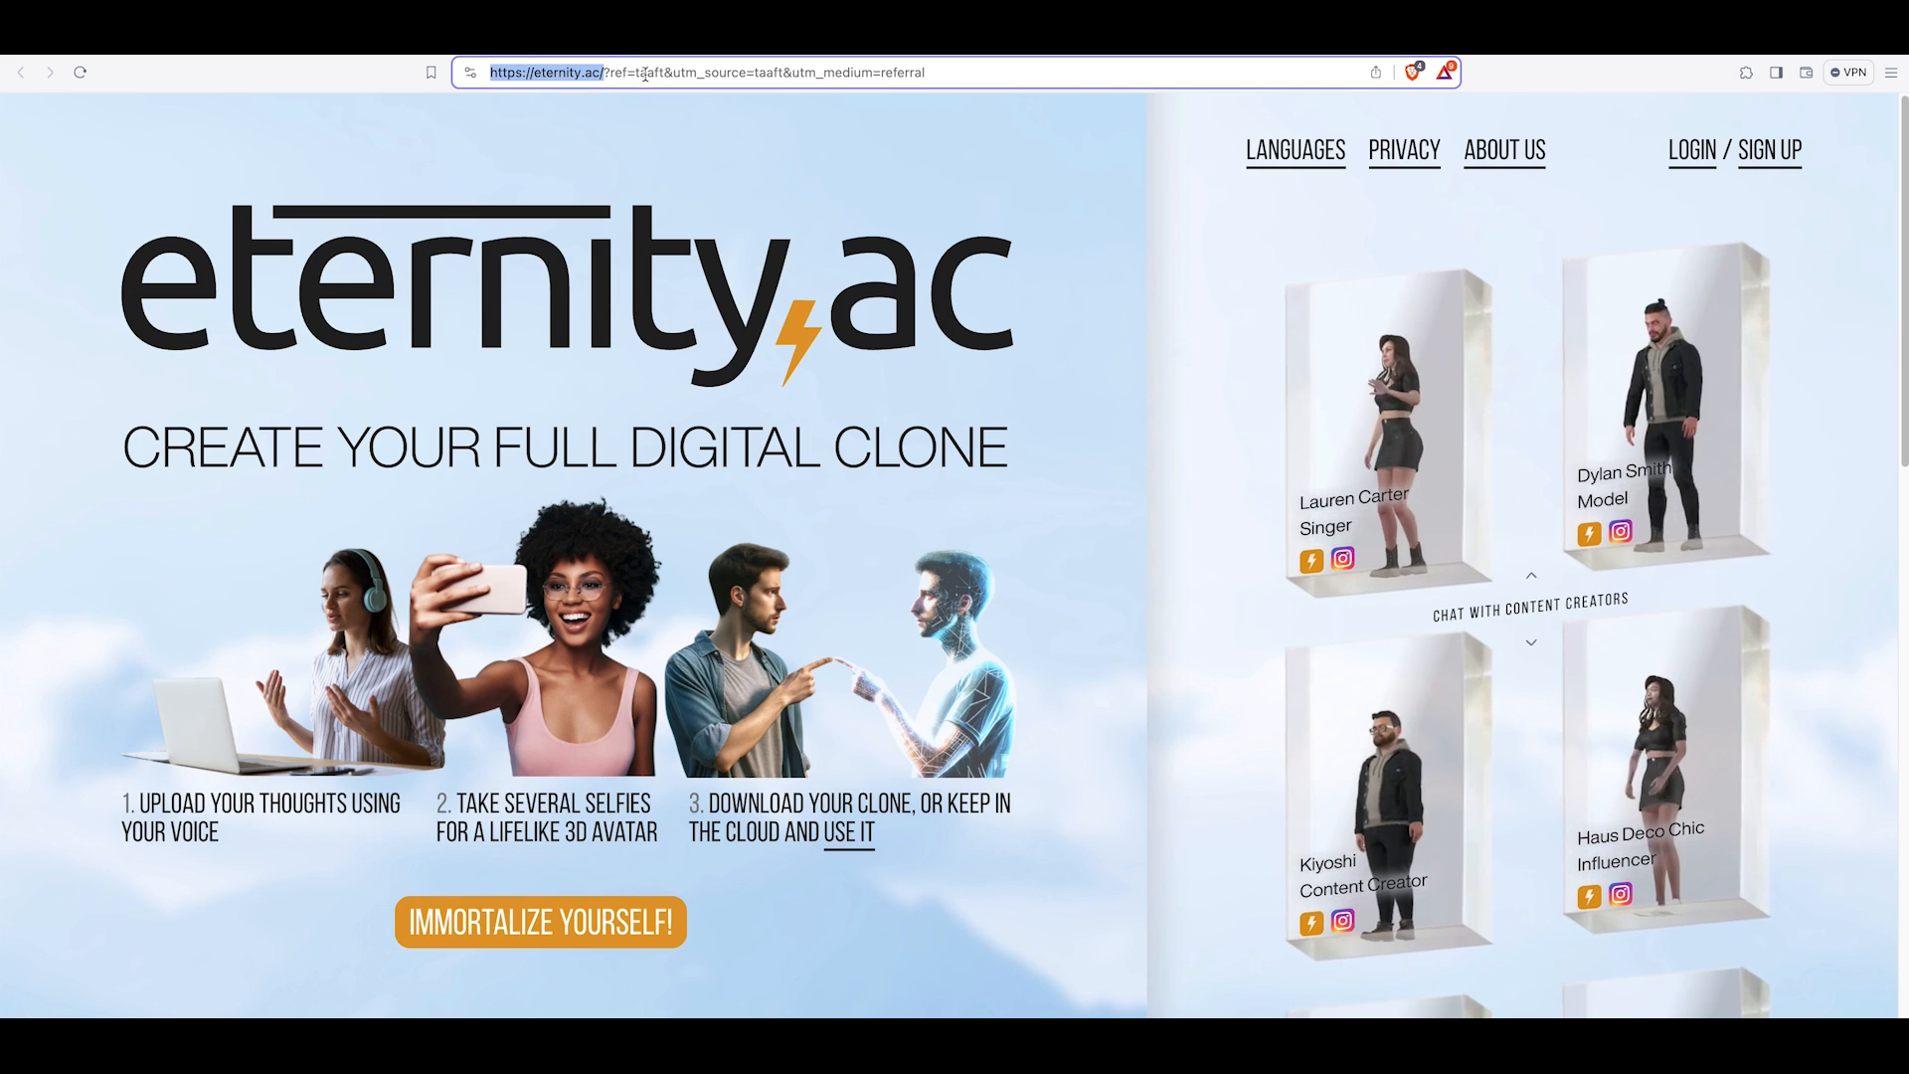
pyautogui.click(955, 107)
pyautogui.click(733, 77)
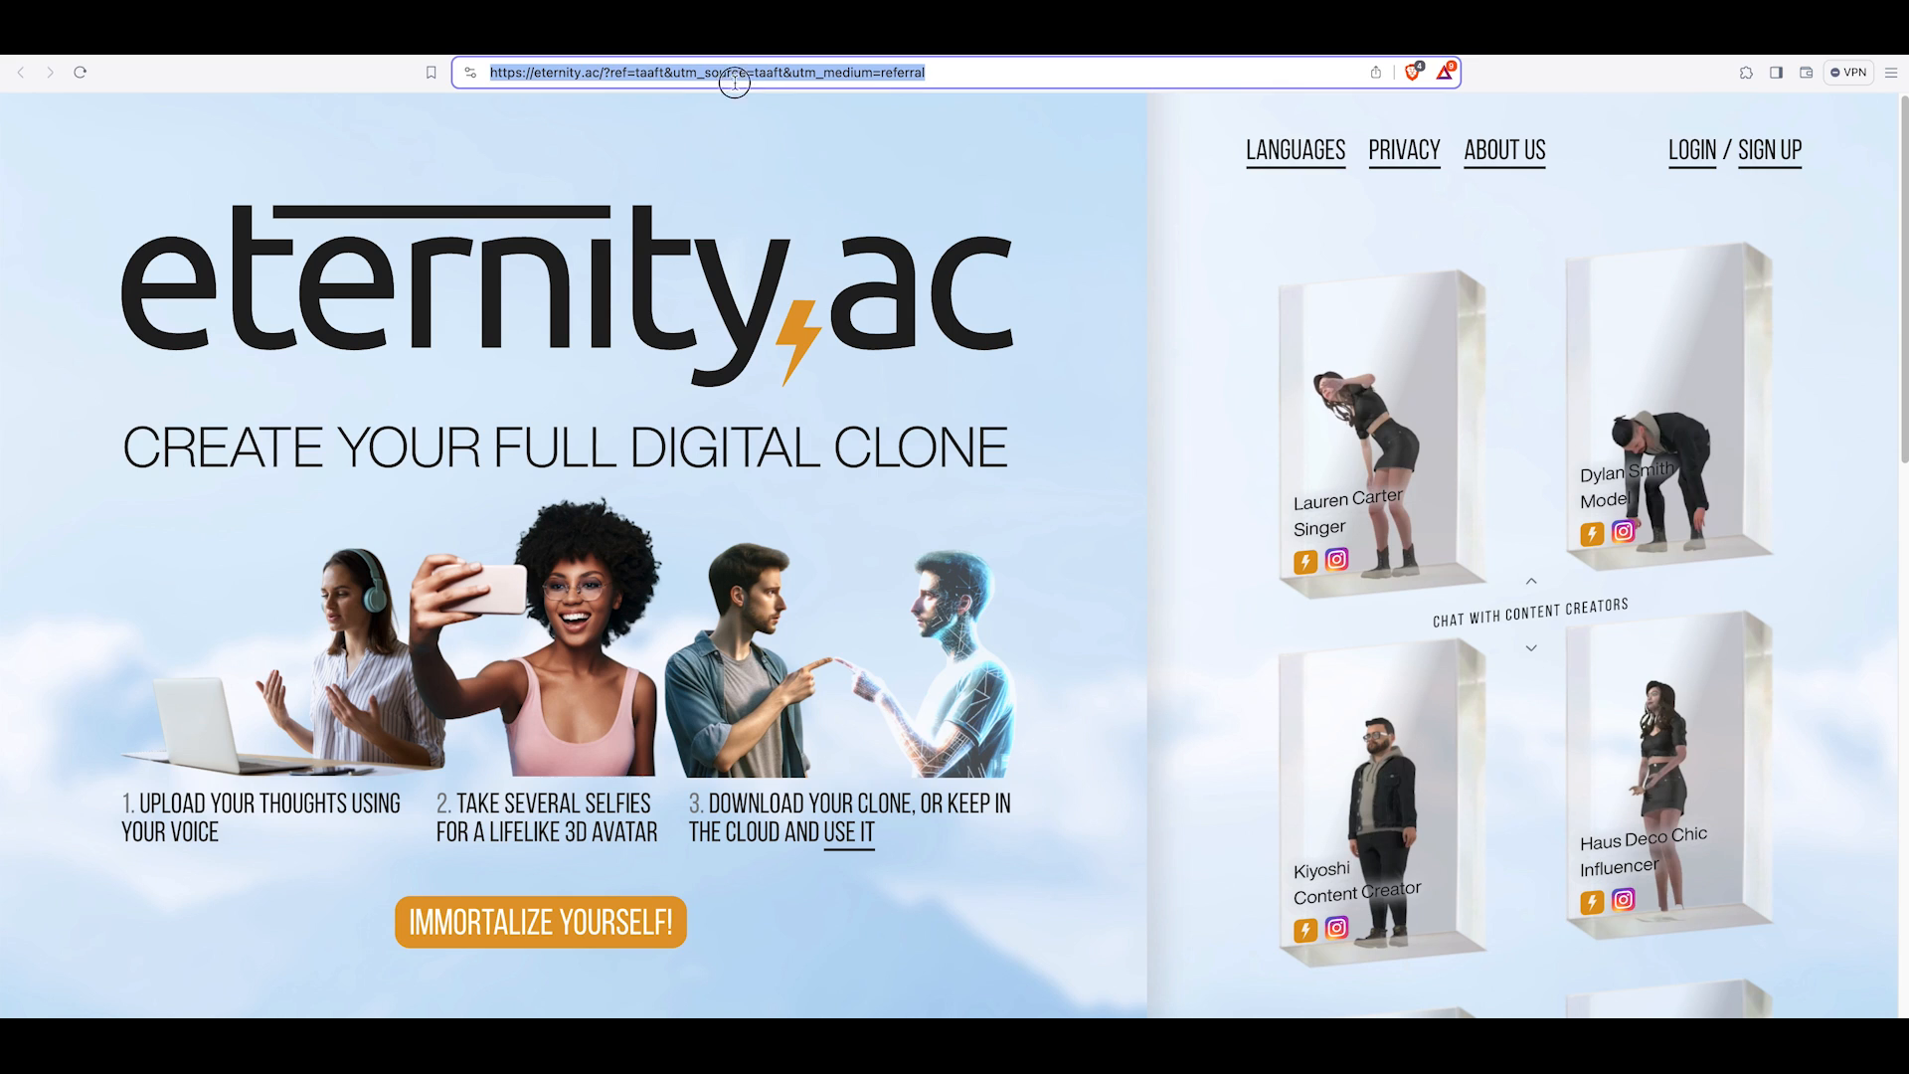
pyautogui.moveTo(601, 82); pyautogui.dragTo(605, 78)
pyautogui.click(600, 75)
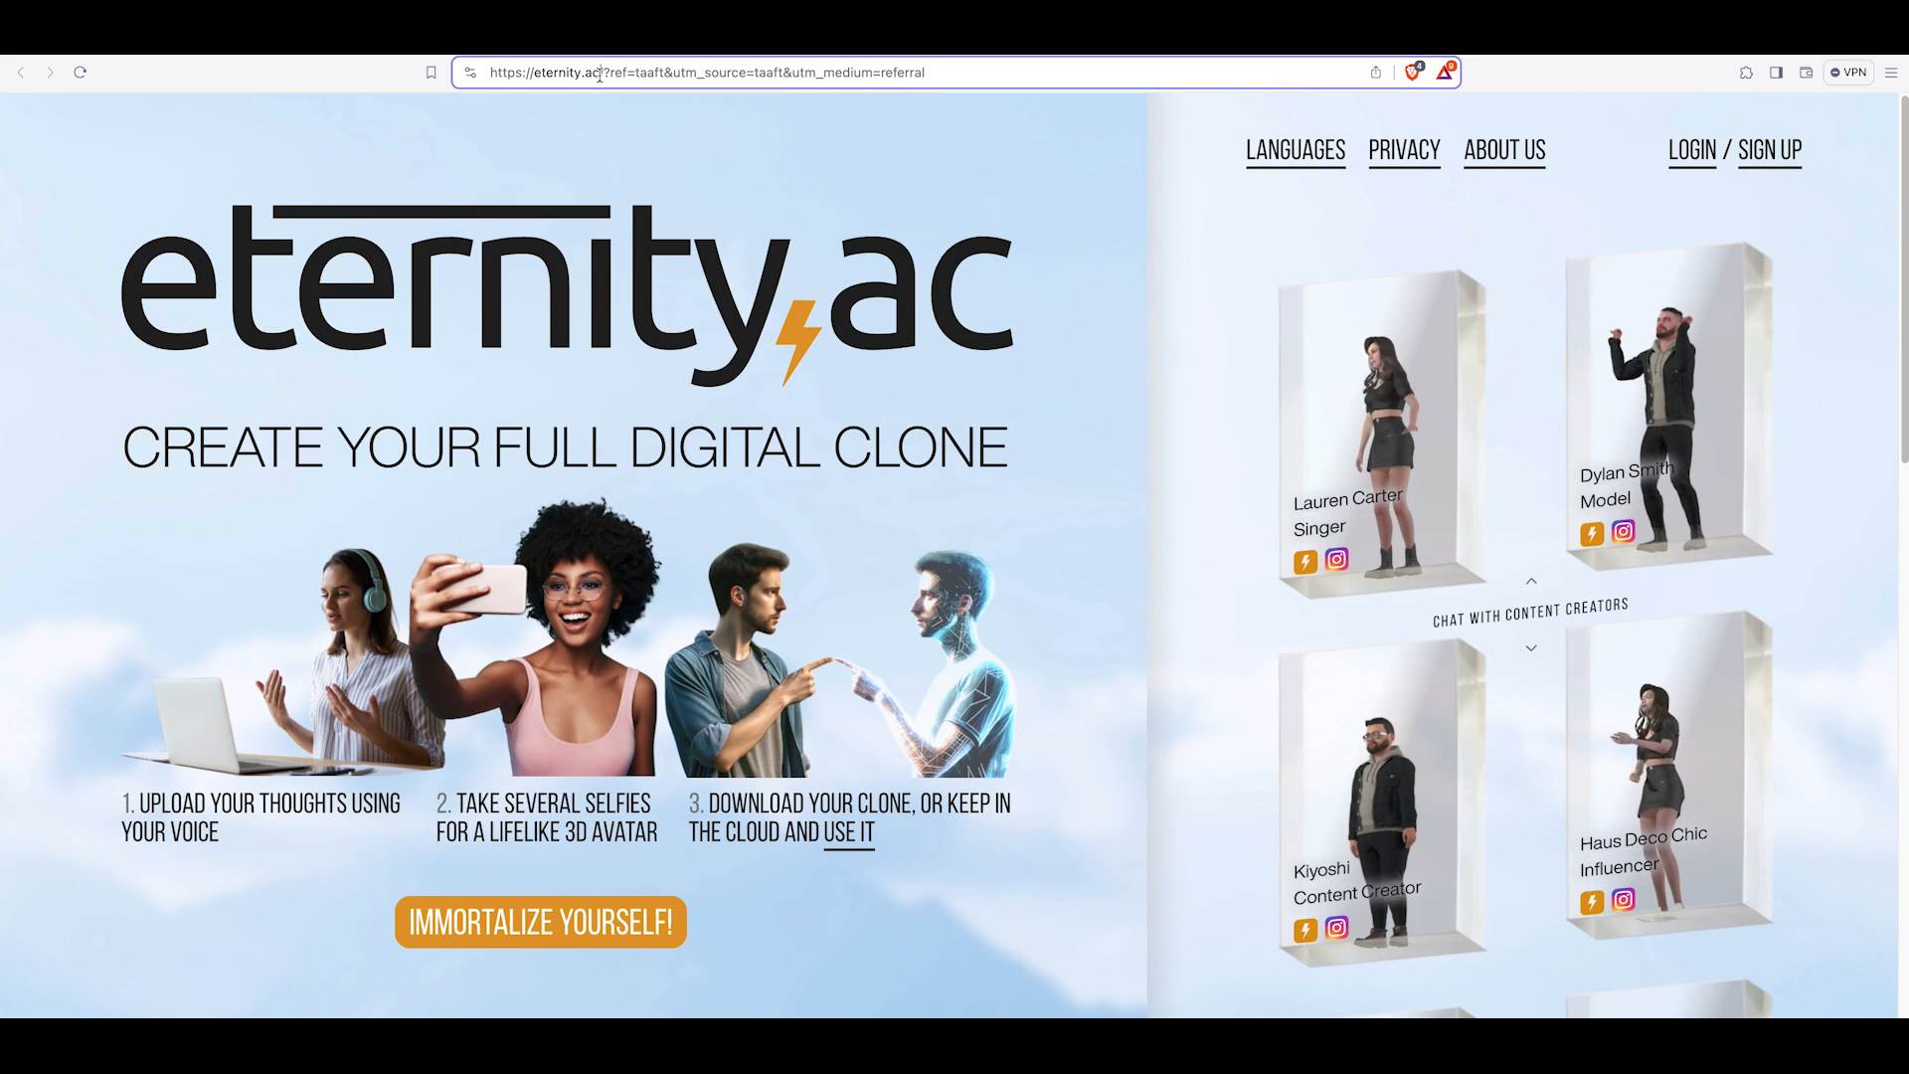
pyautogui.moveTo(600, 74); pyautogui.dragTo(461, 76)
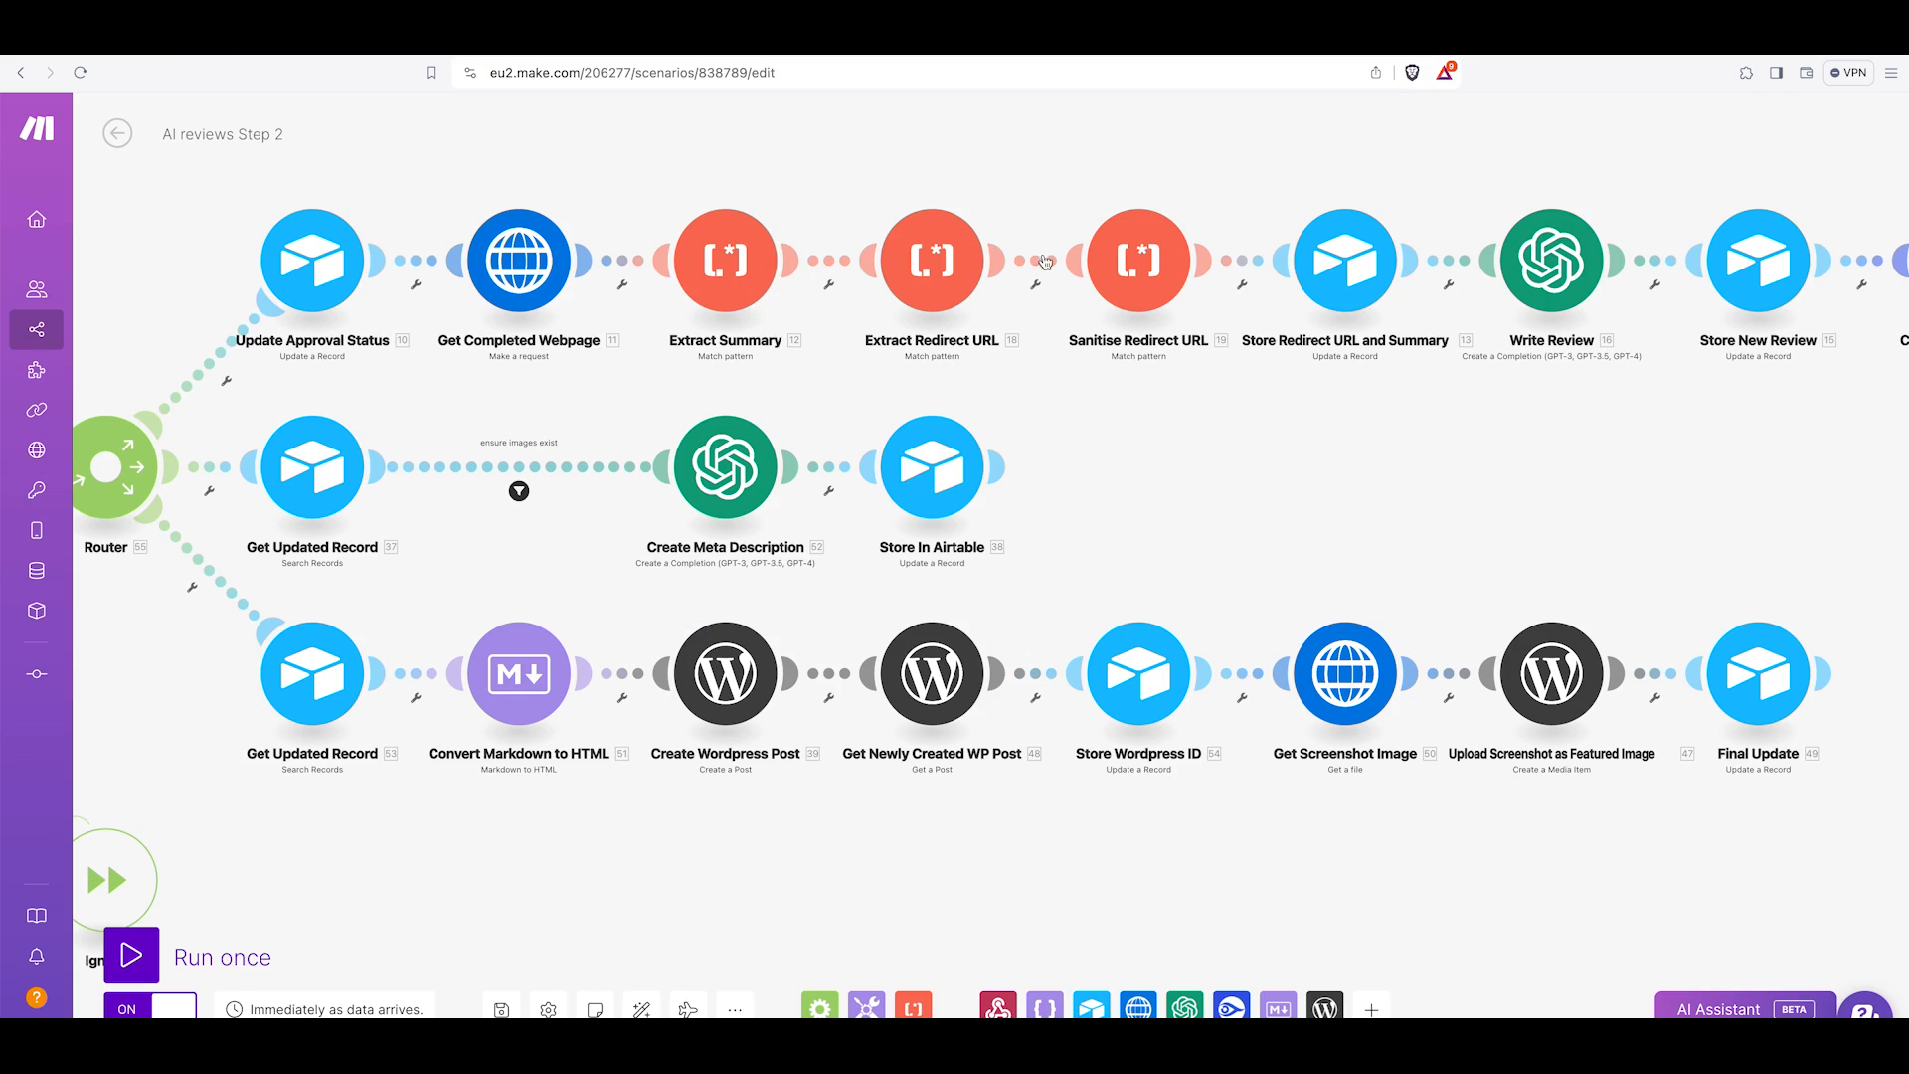
# Inspect the Sanitise Redirect URL text parser's pattern that strips the query string.
pyautogui.click(1175, 282)
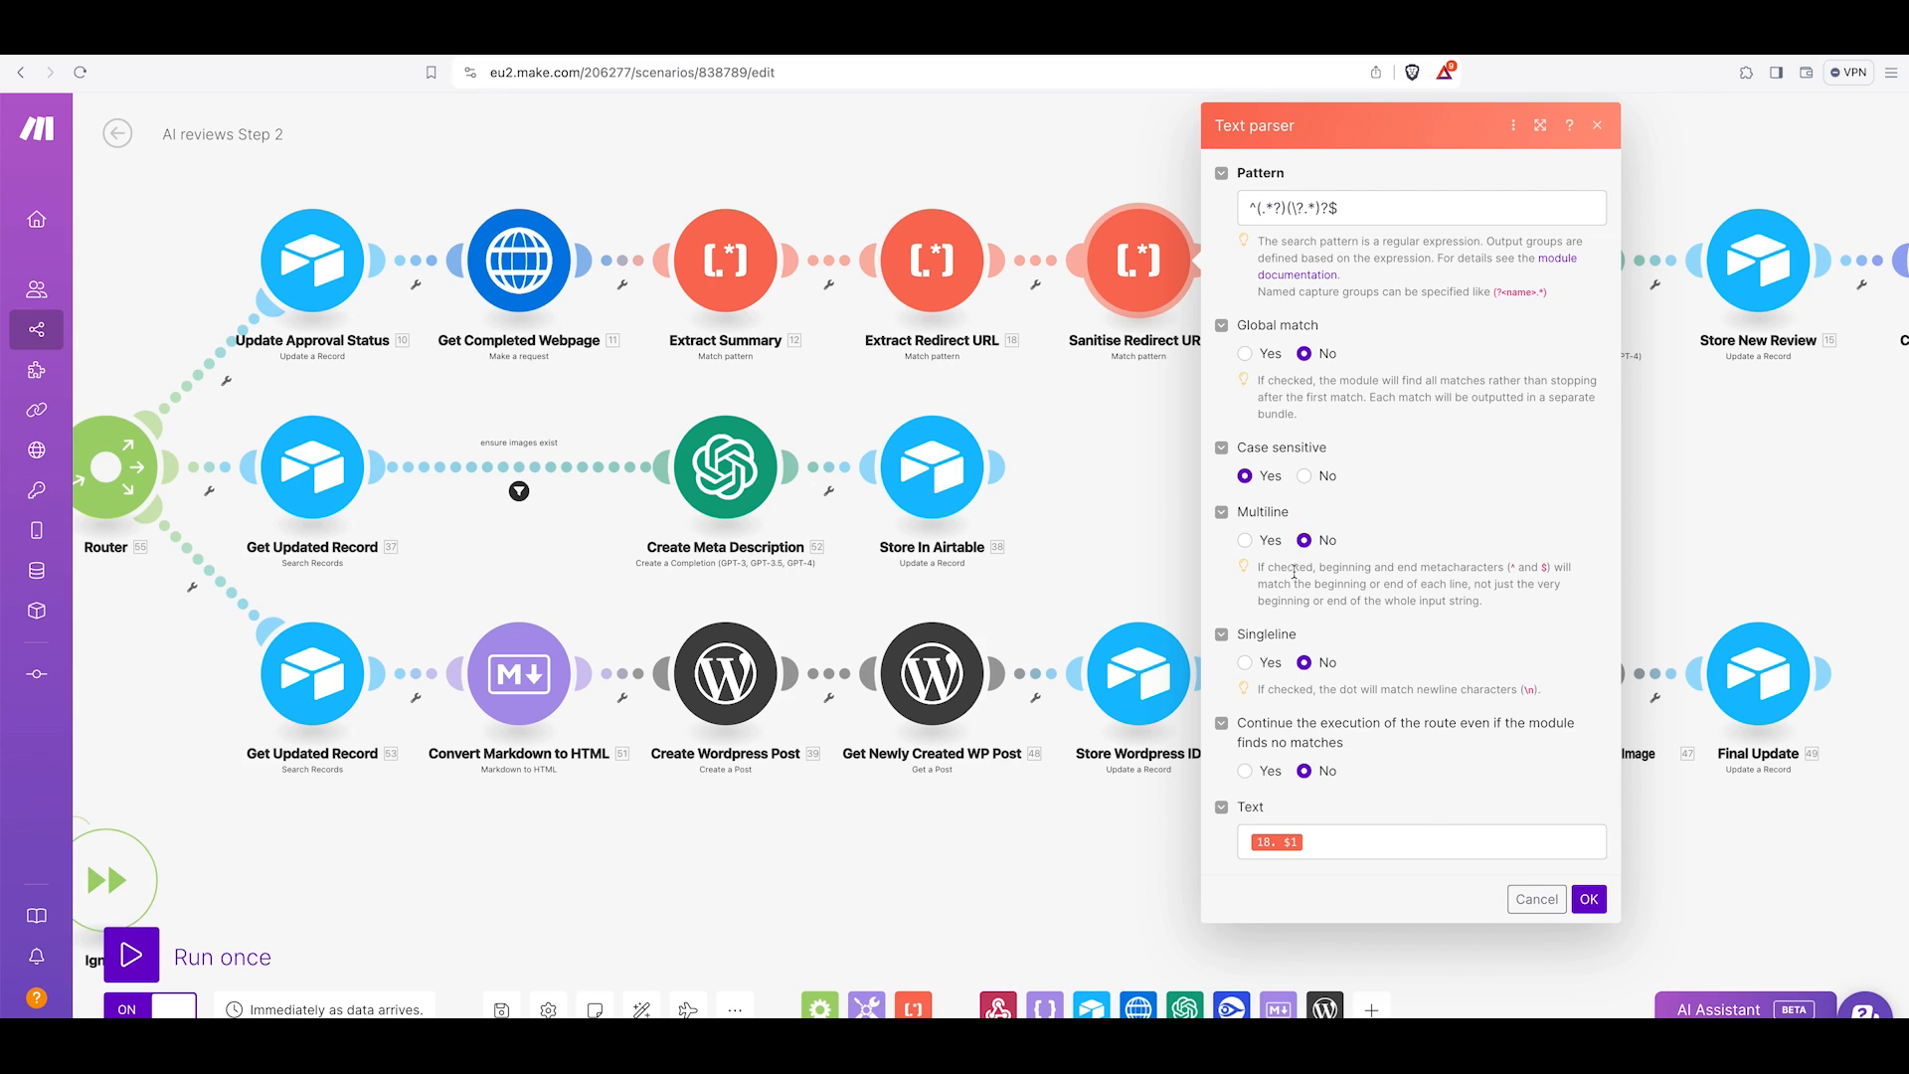
pyautogui.moveTo(1352, 221); pyautogui.dragTo(1228, 213)
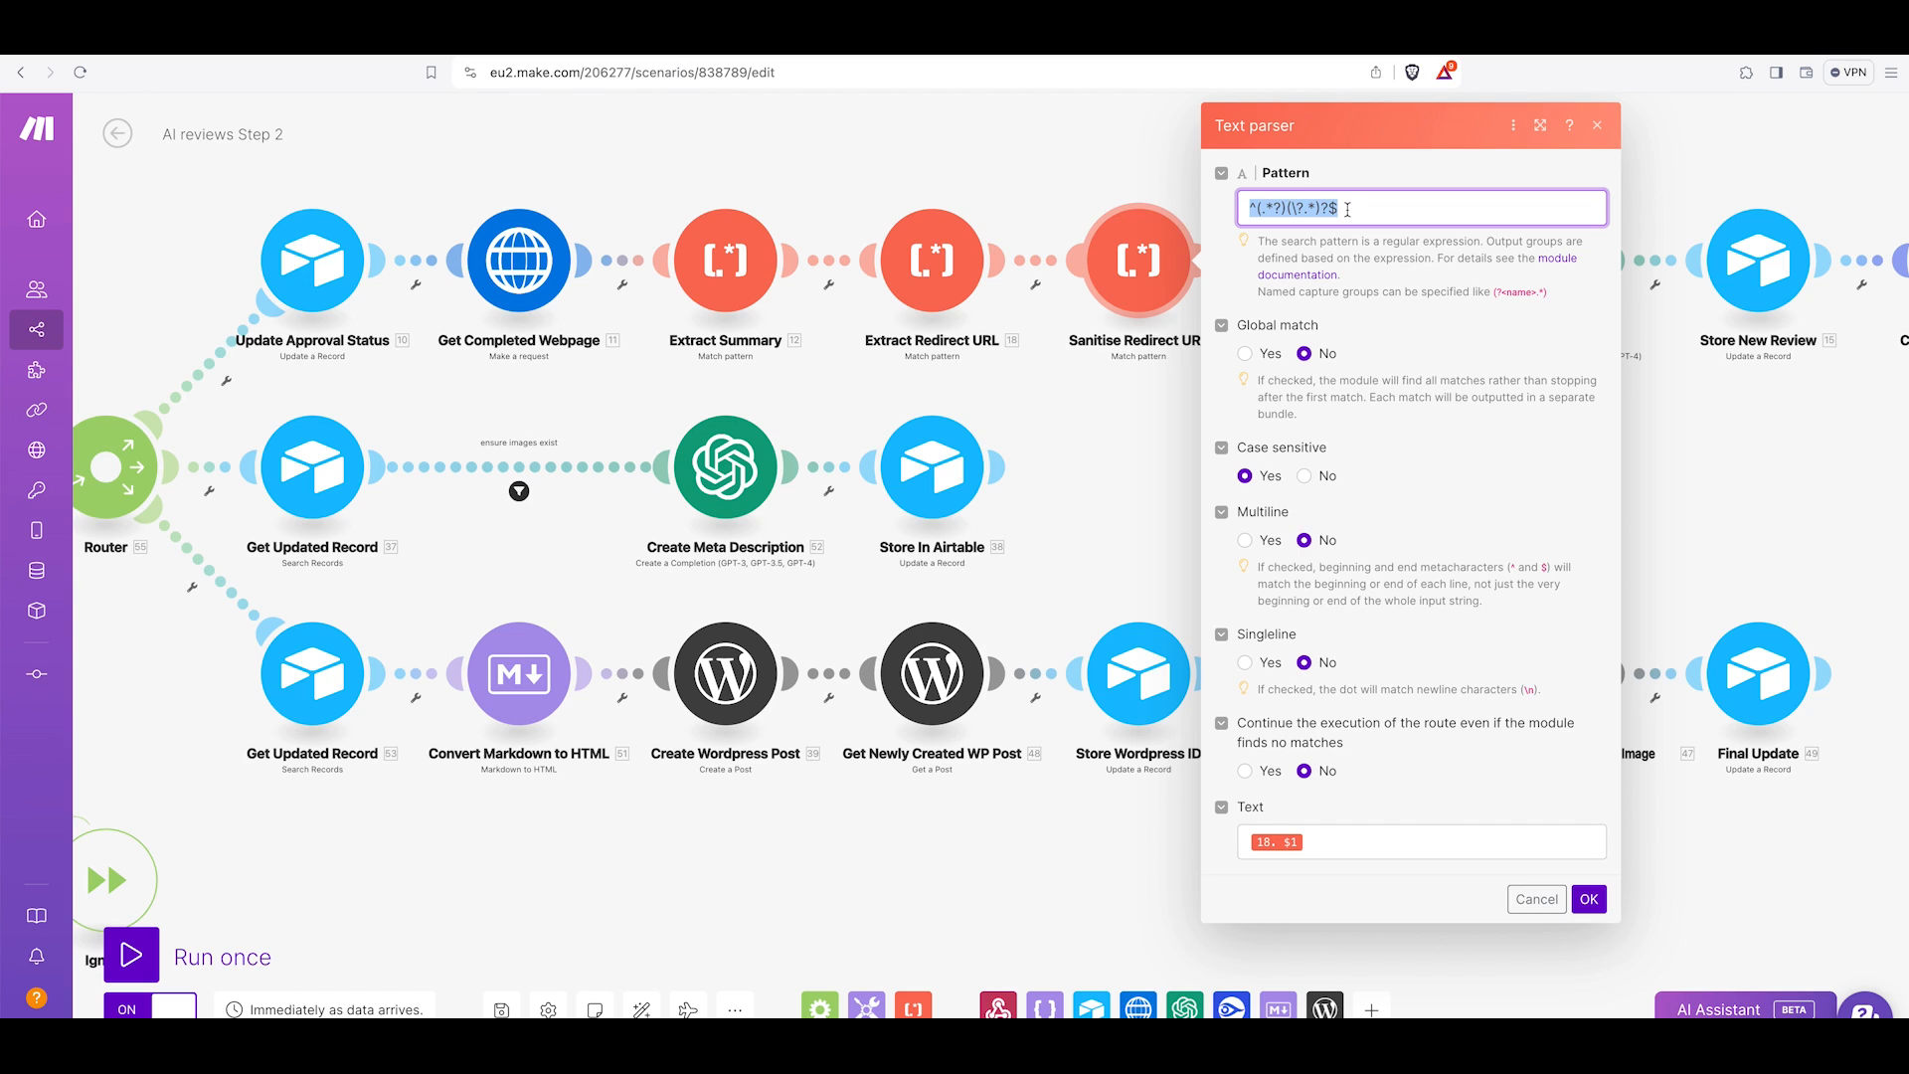
pyautogui.click(1538, 900)
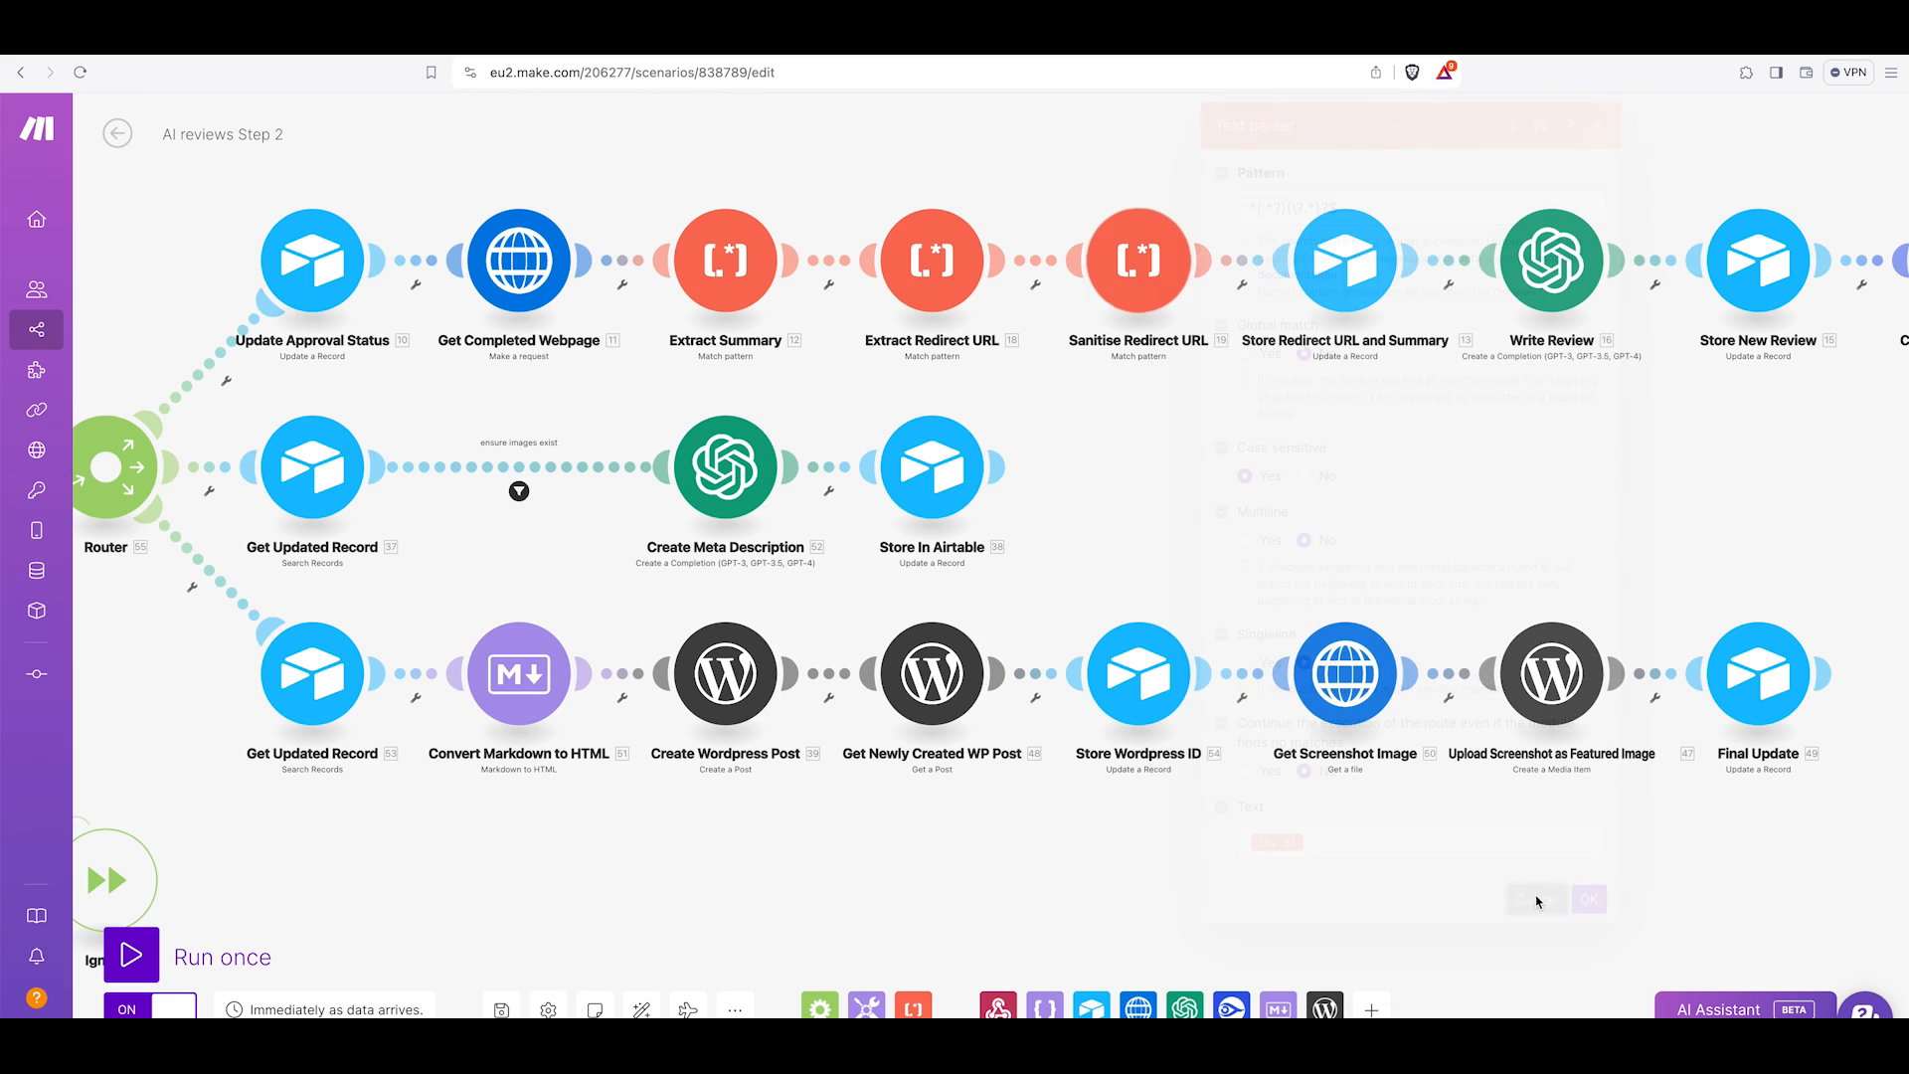
# Inspect the Store Redirect URL and Summary module's field mappings for Original Product Description and Redirect URL.
pyautogui.hscroll(4, 1122, 308)
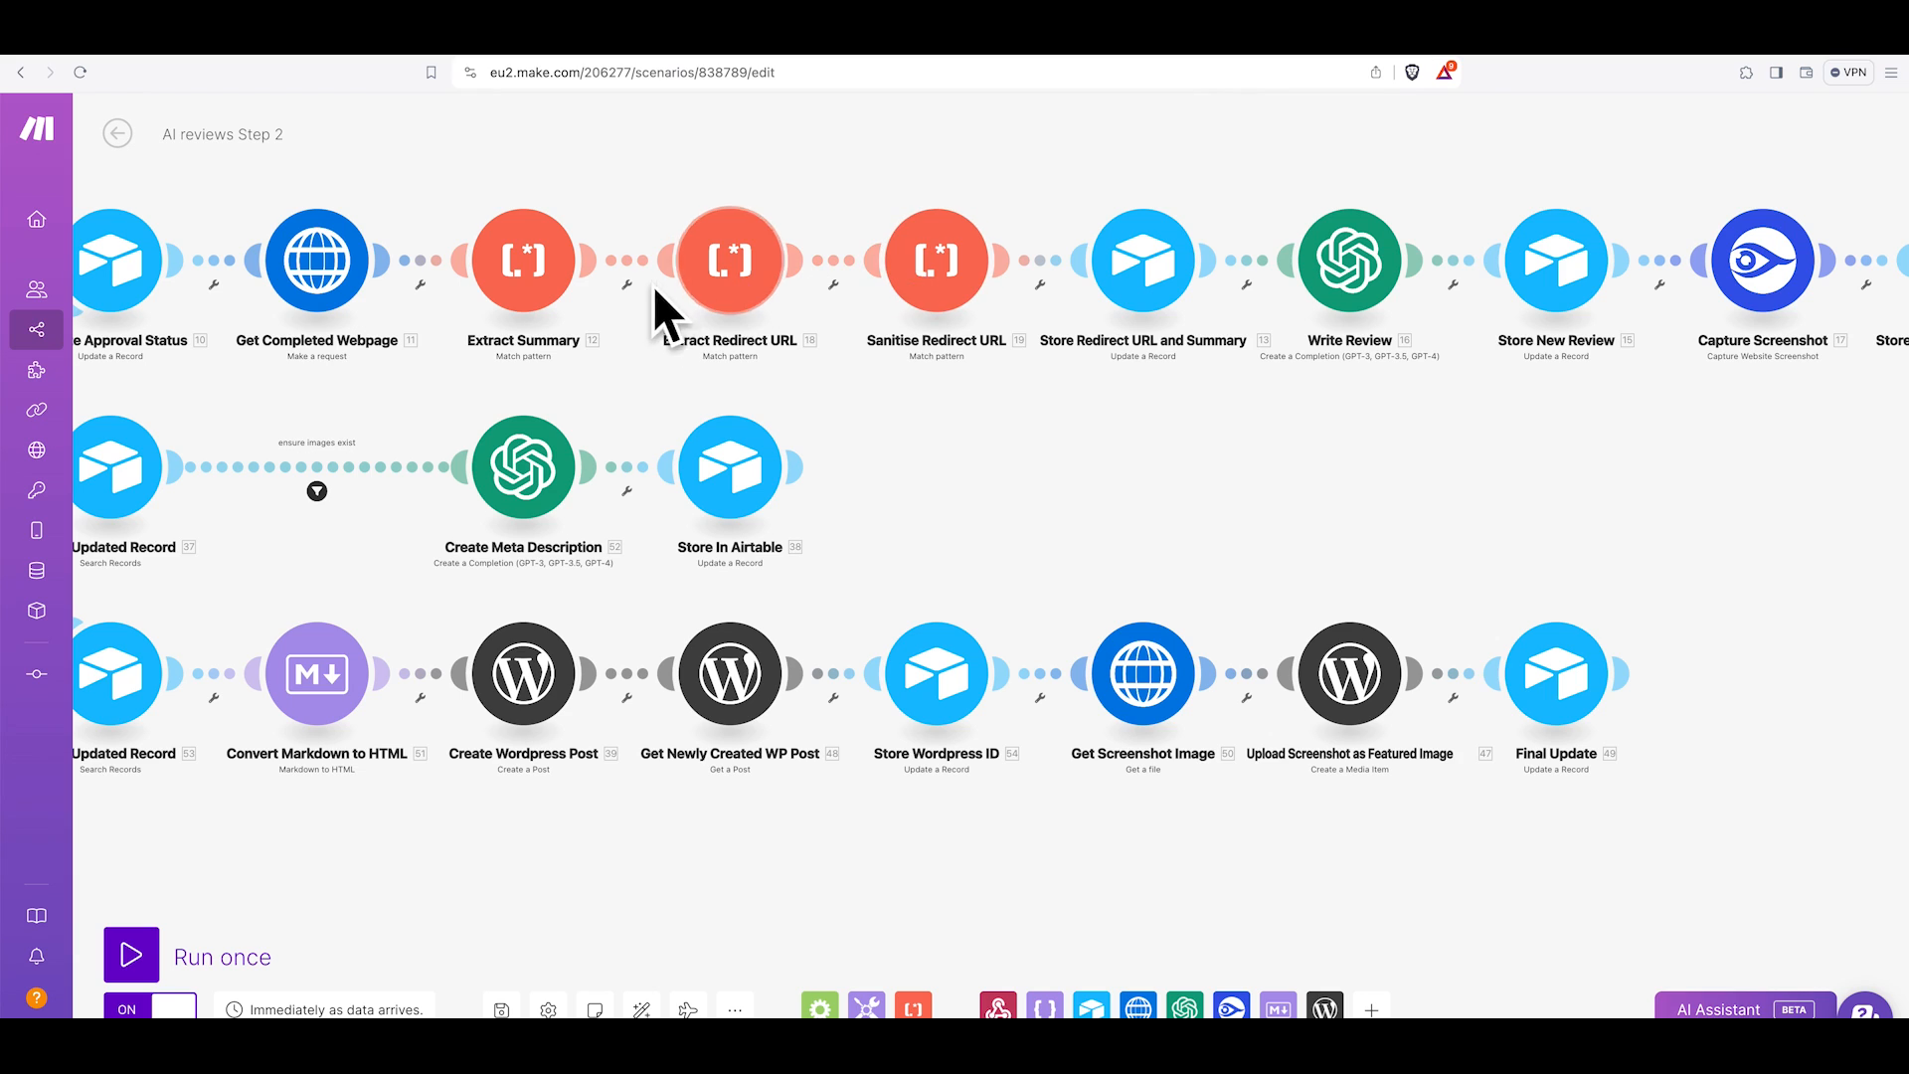
pyautogui.click(1154, 297)
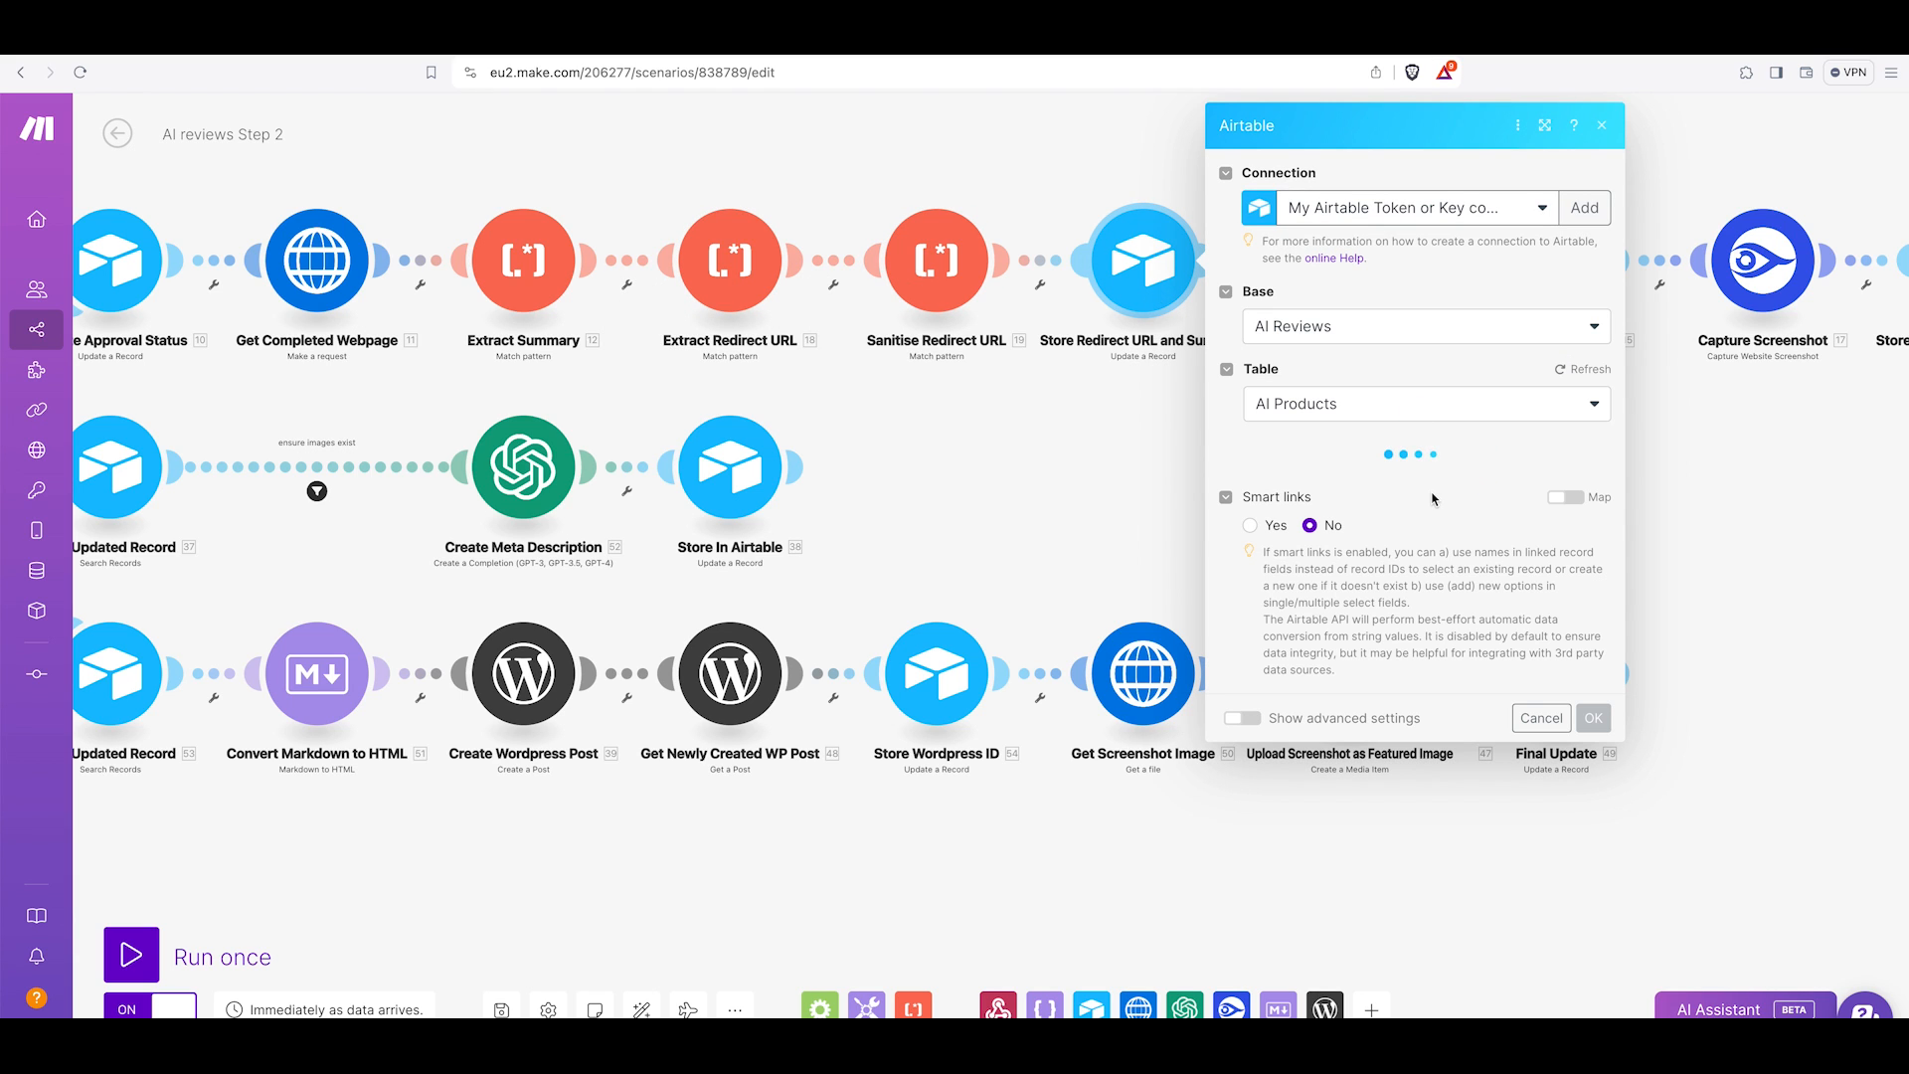
pyautogui.scroll(-15, 1415, 518)
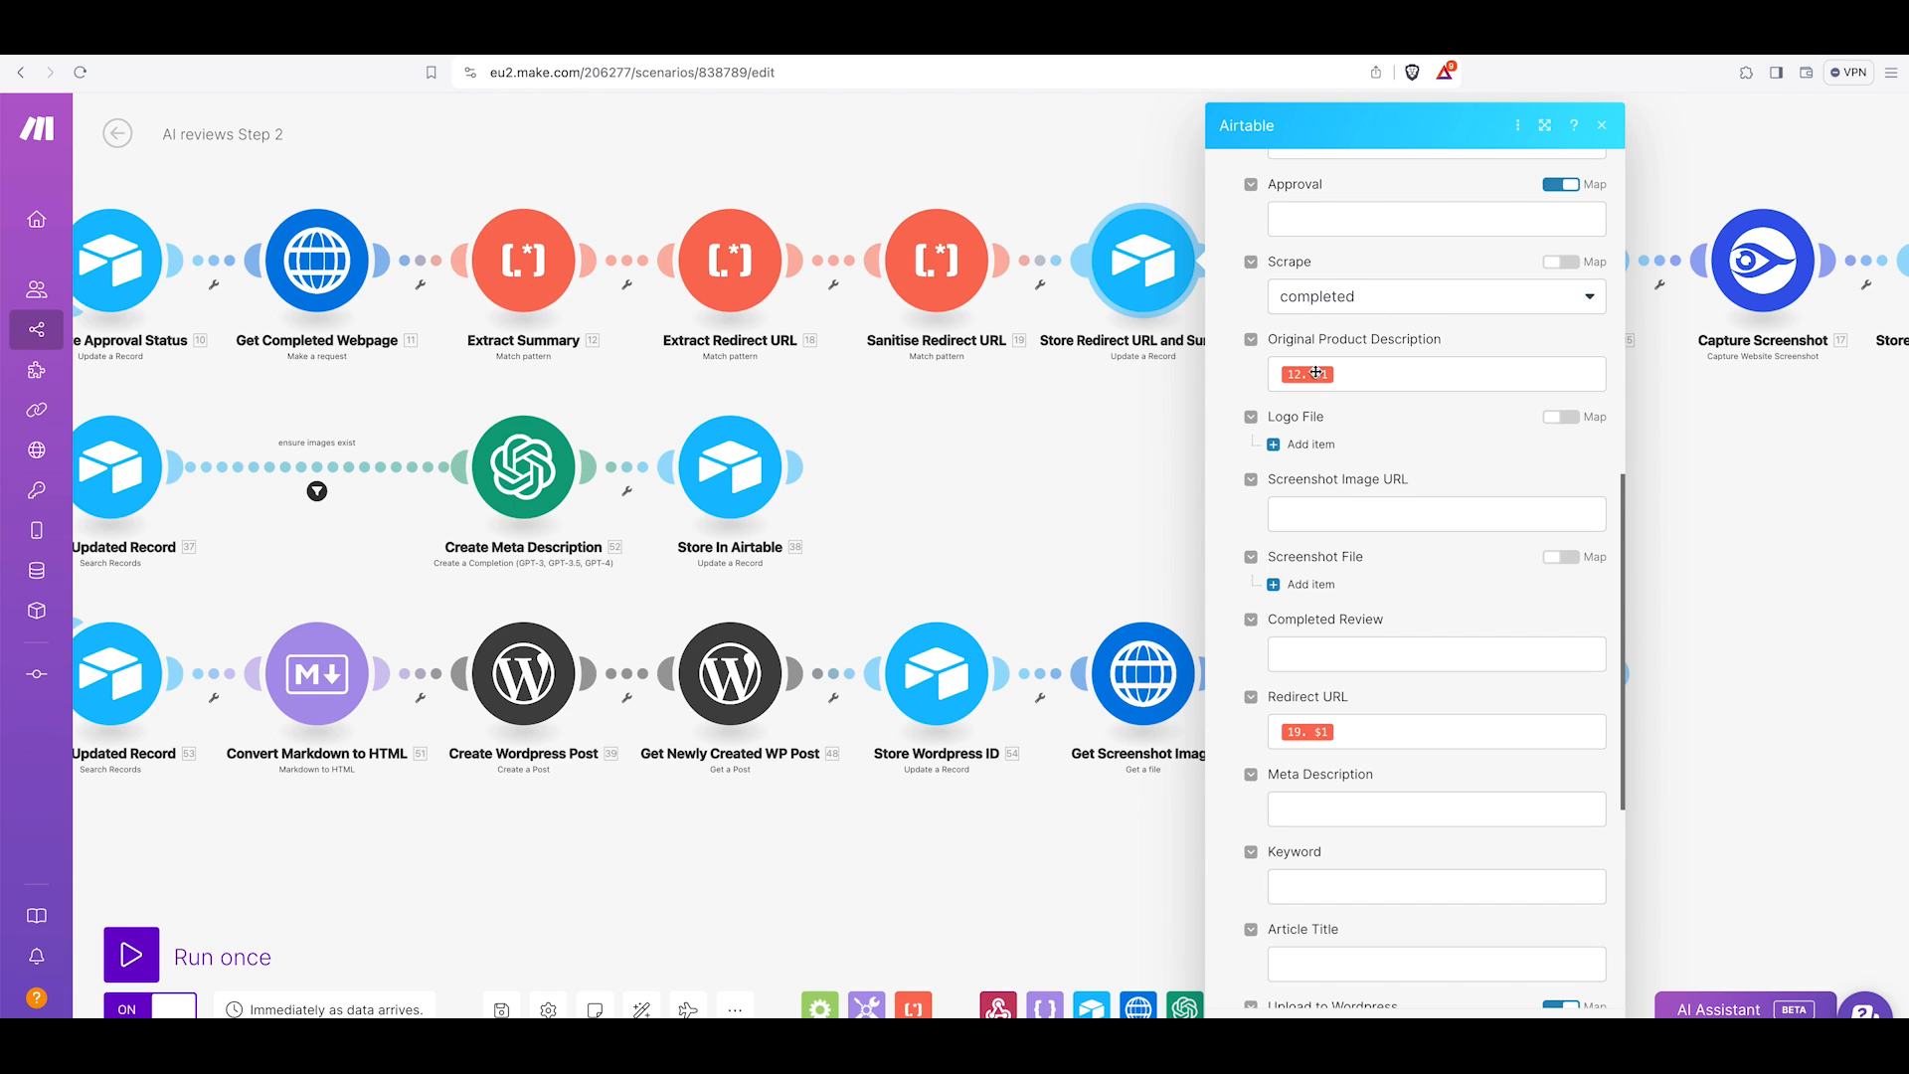
pyautogui.scroll(-3, 1323, 398)
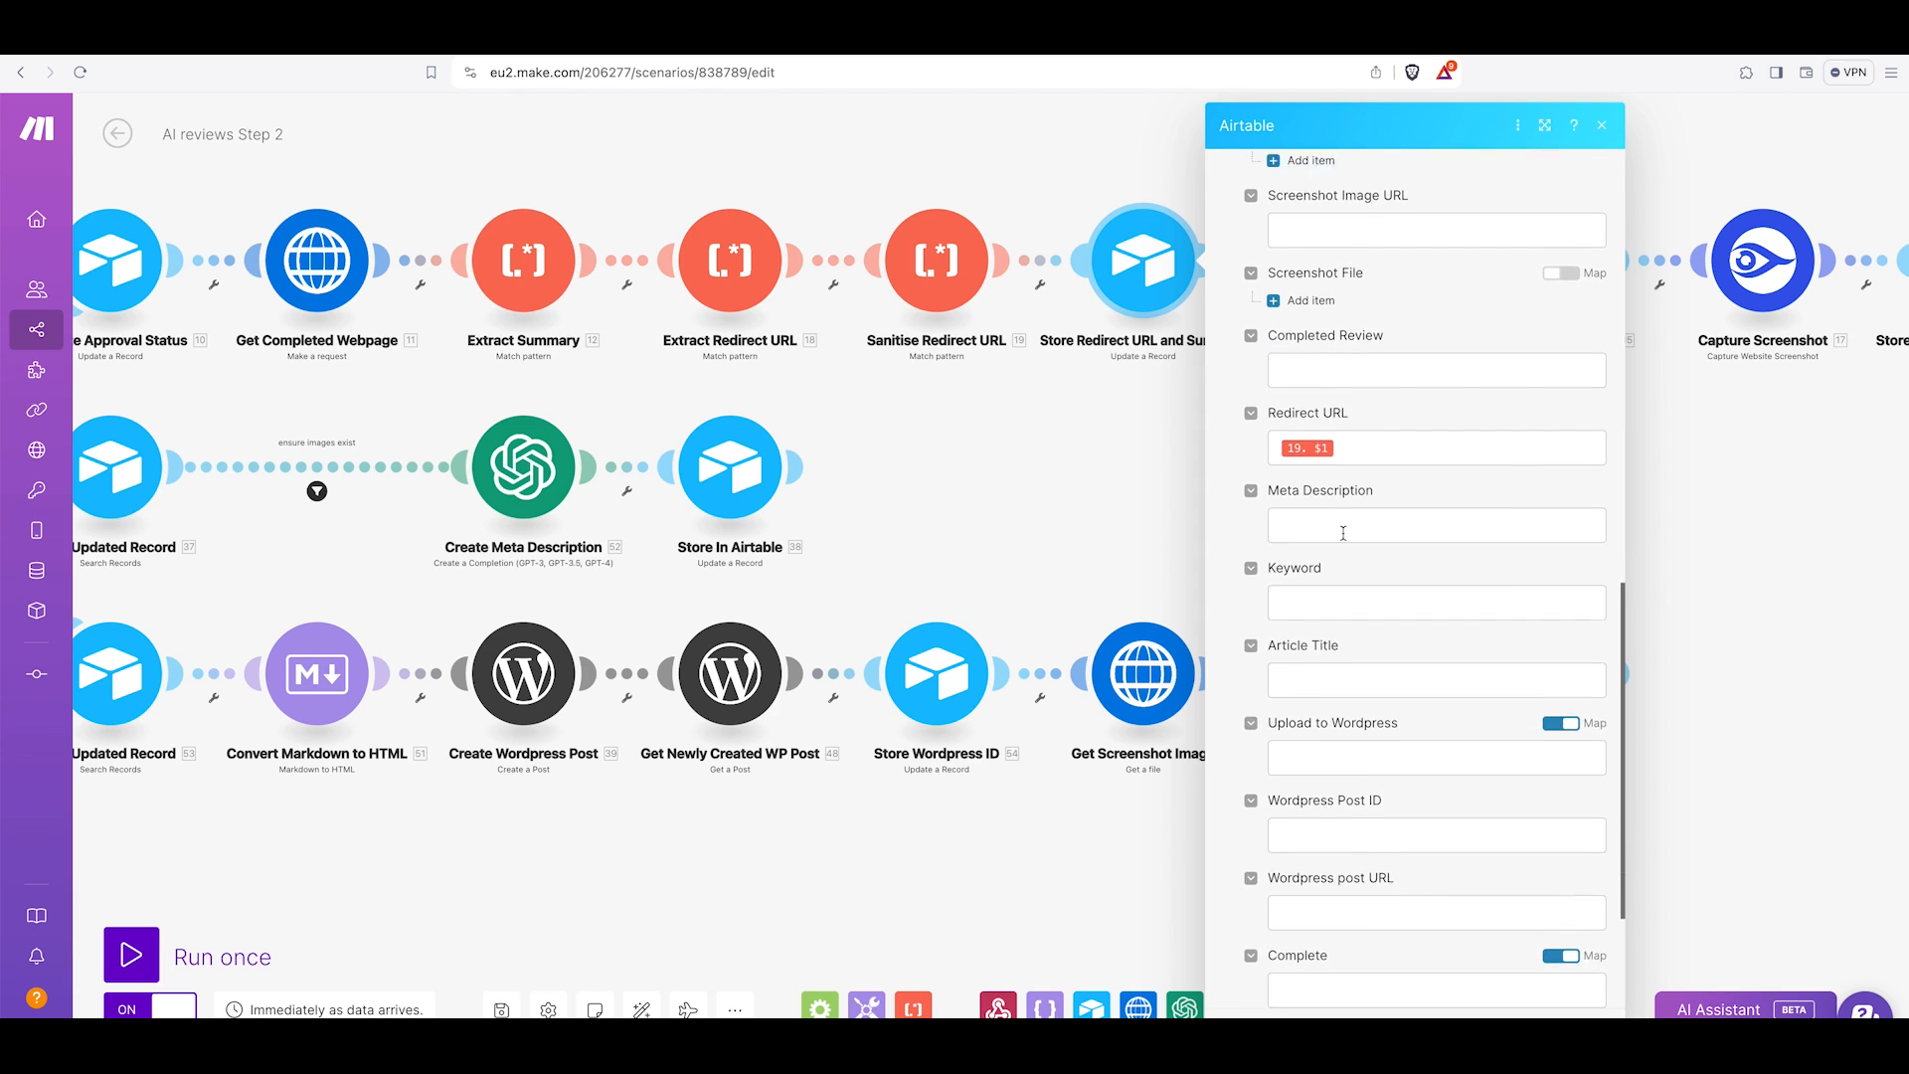
pyautogui.scroll(-1, 1342, 533)
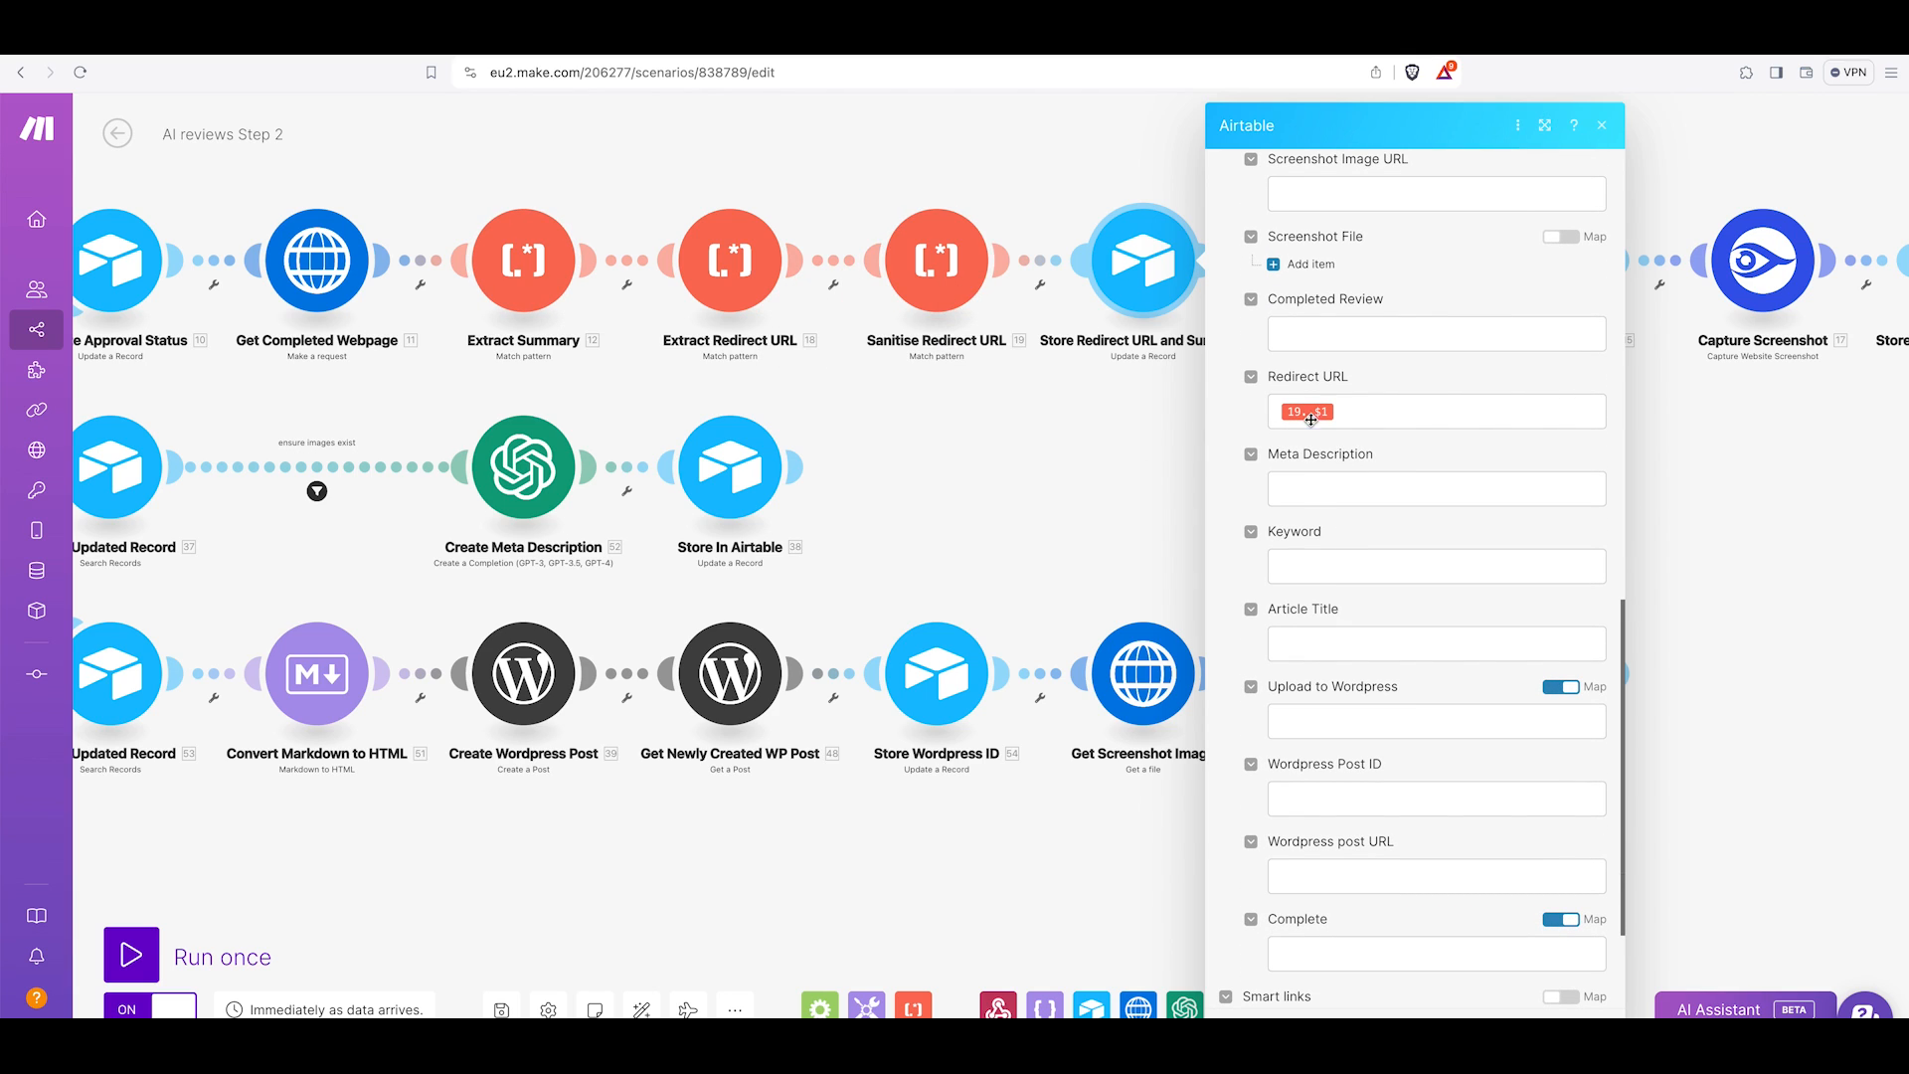
pyautogui.moveTo(1294, 411)
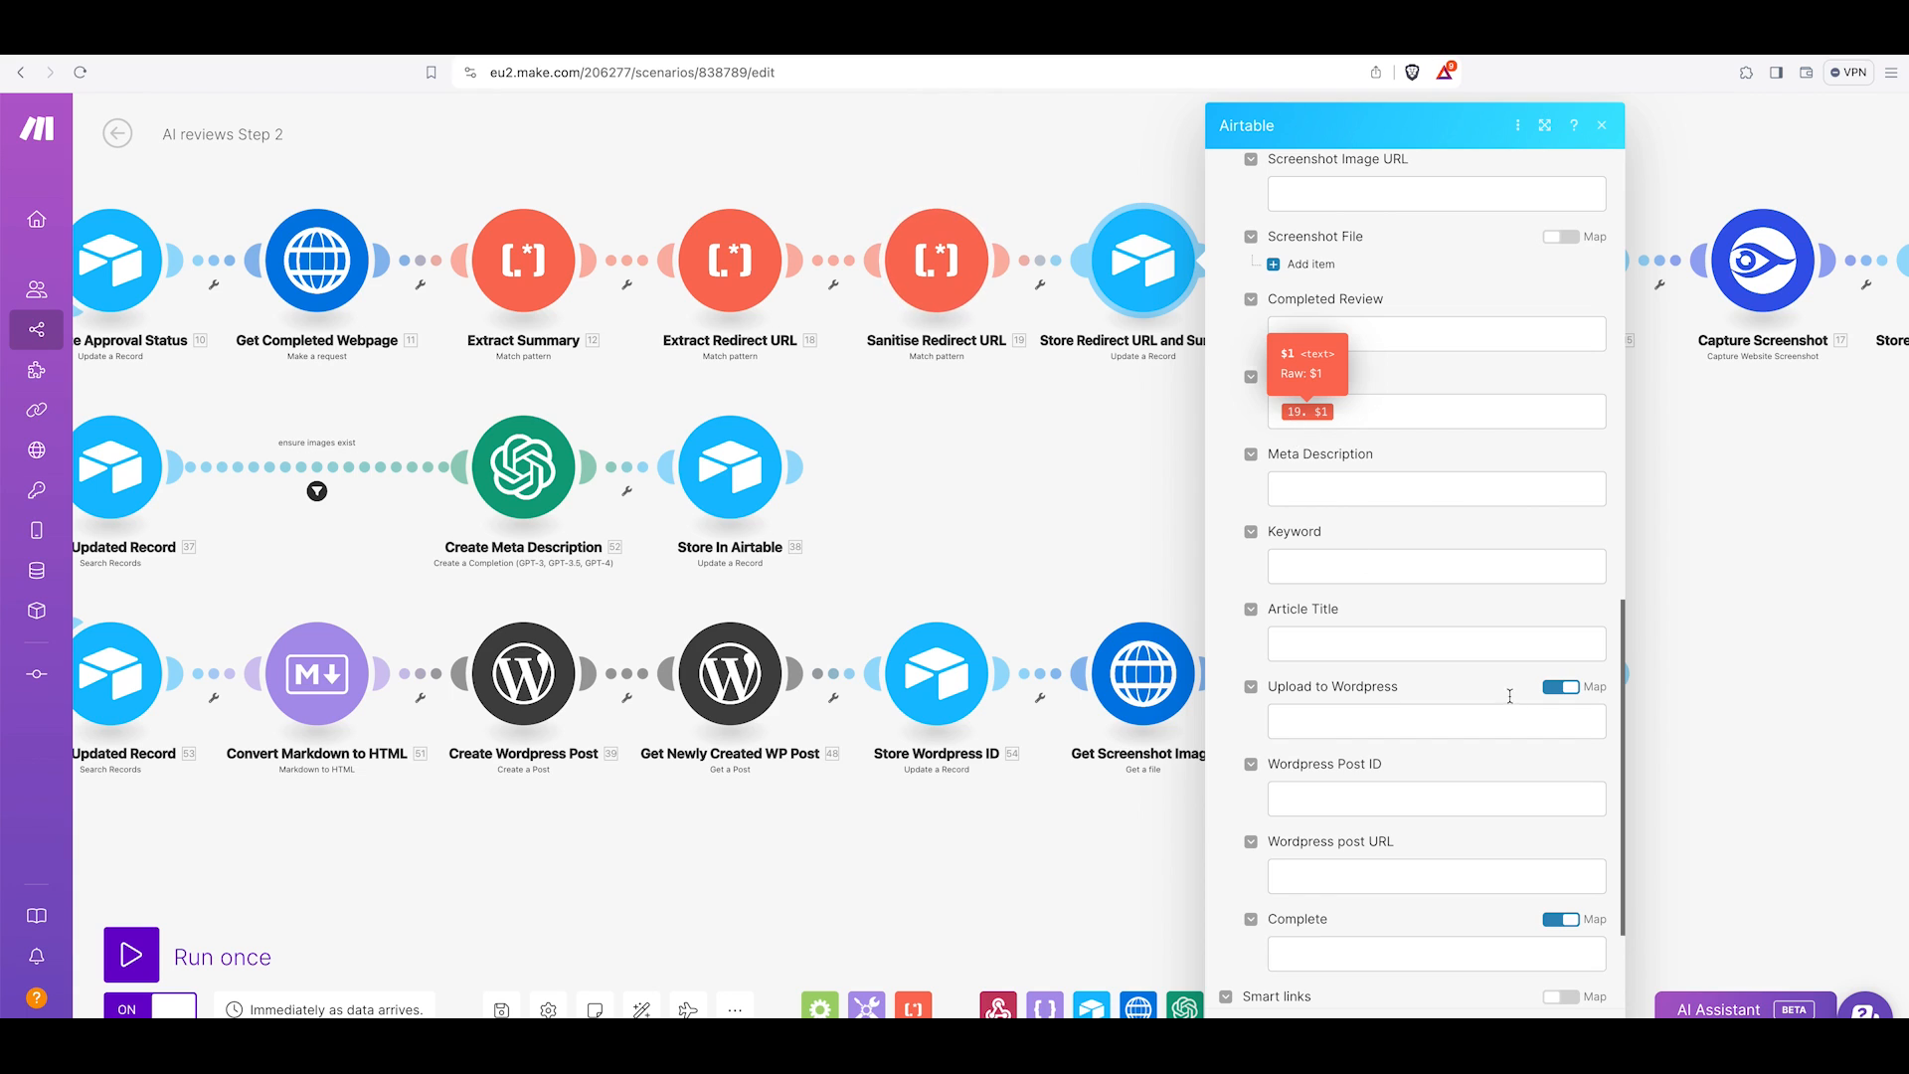
# Open the Write Review OpenAI module and examine its model and system message content.
pyautogui.click(1761, 808)
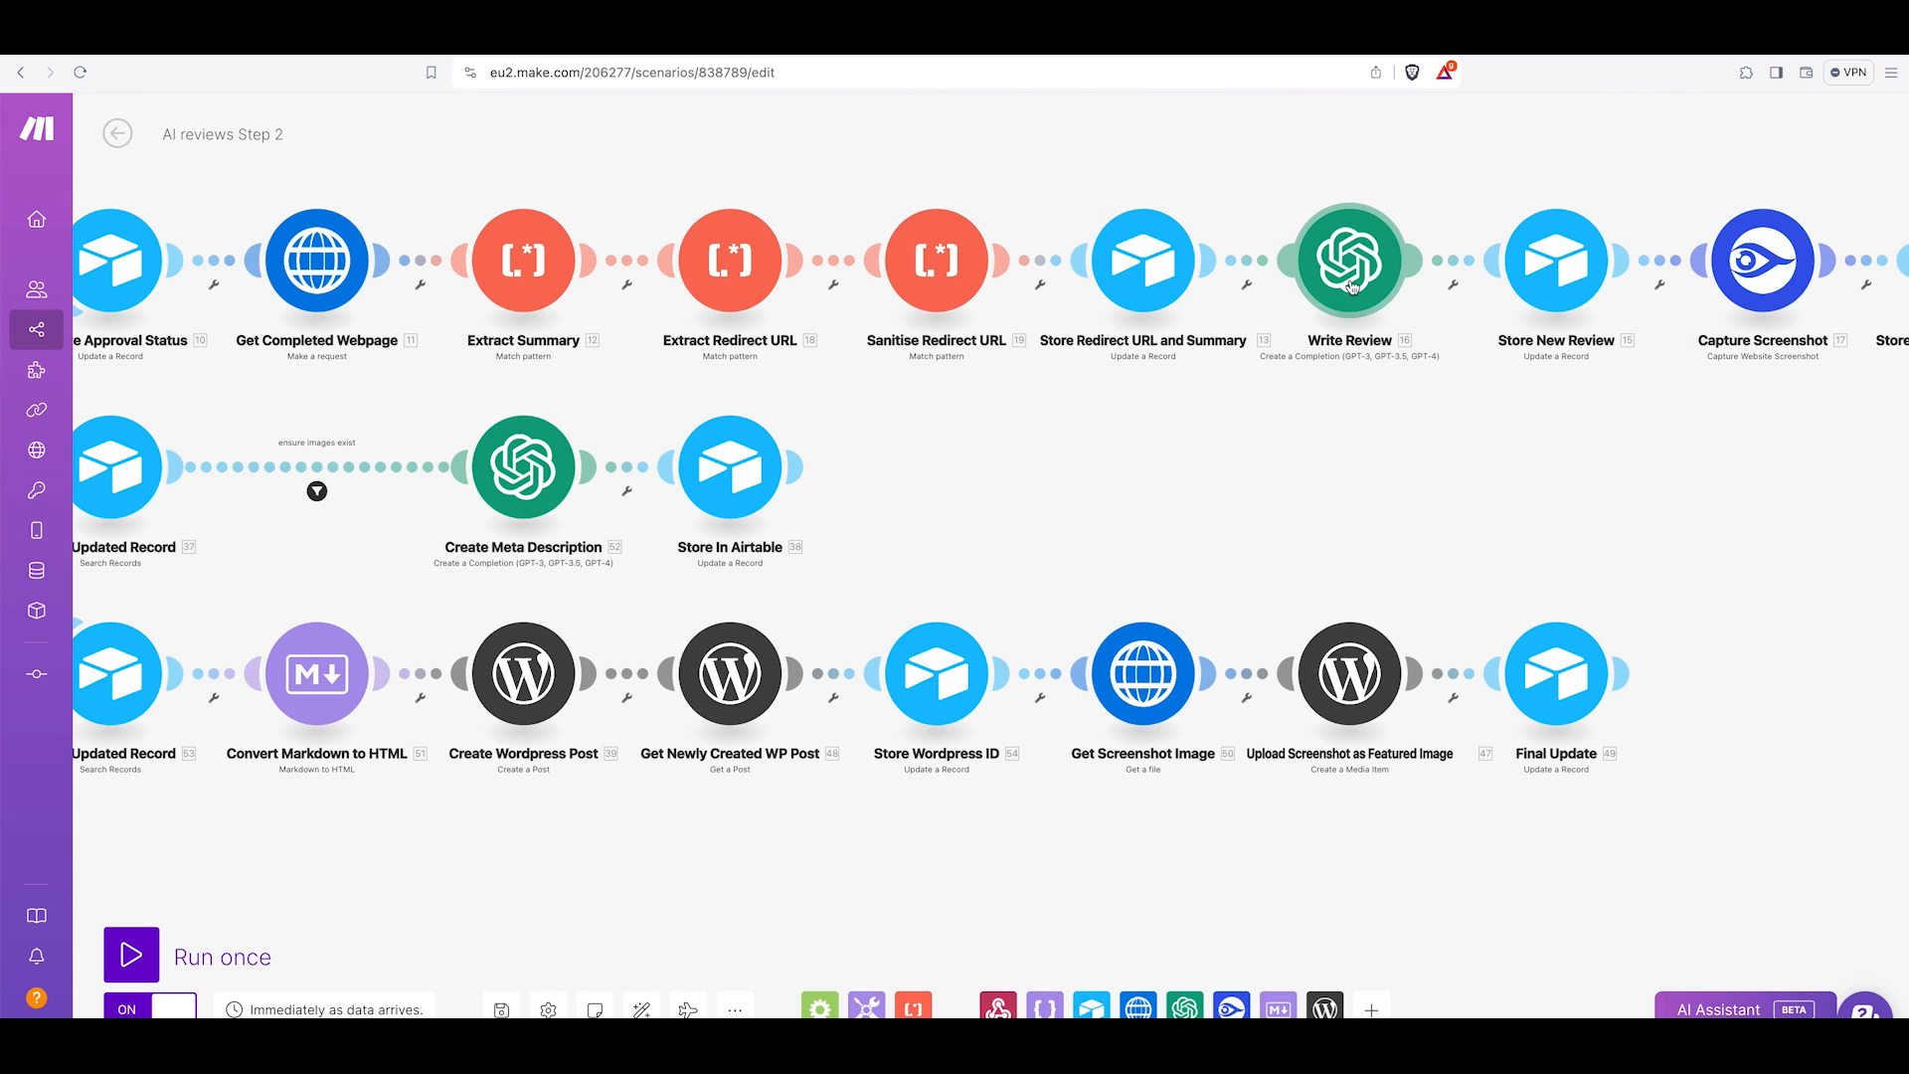
pyautogui.scroll(-1, 1350, 288)
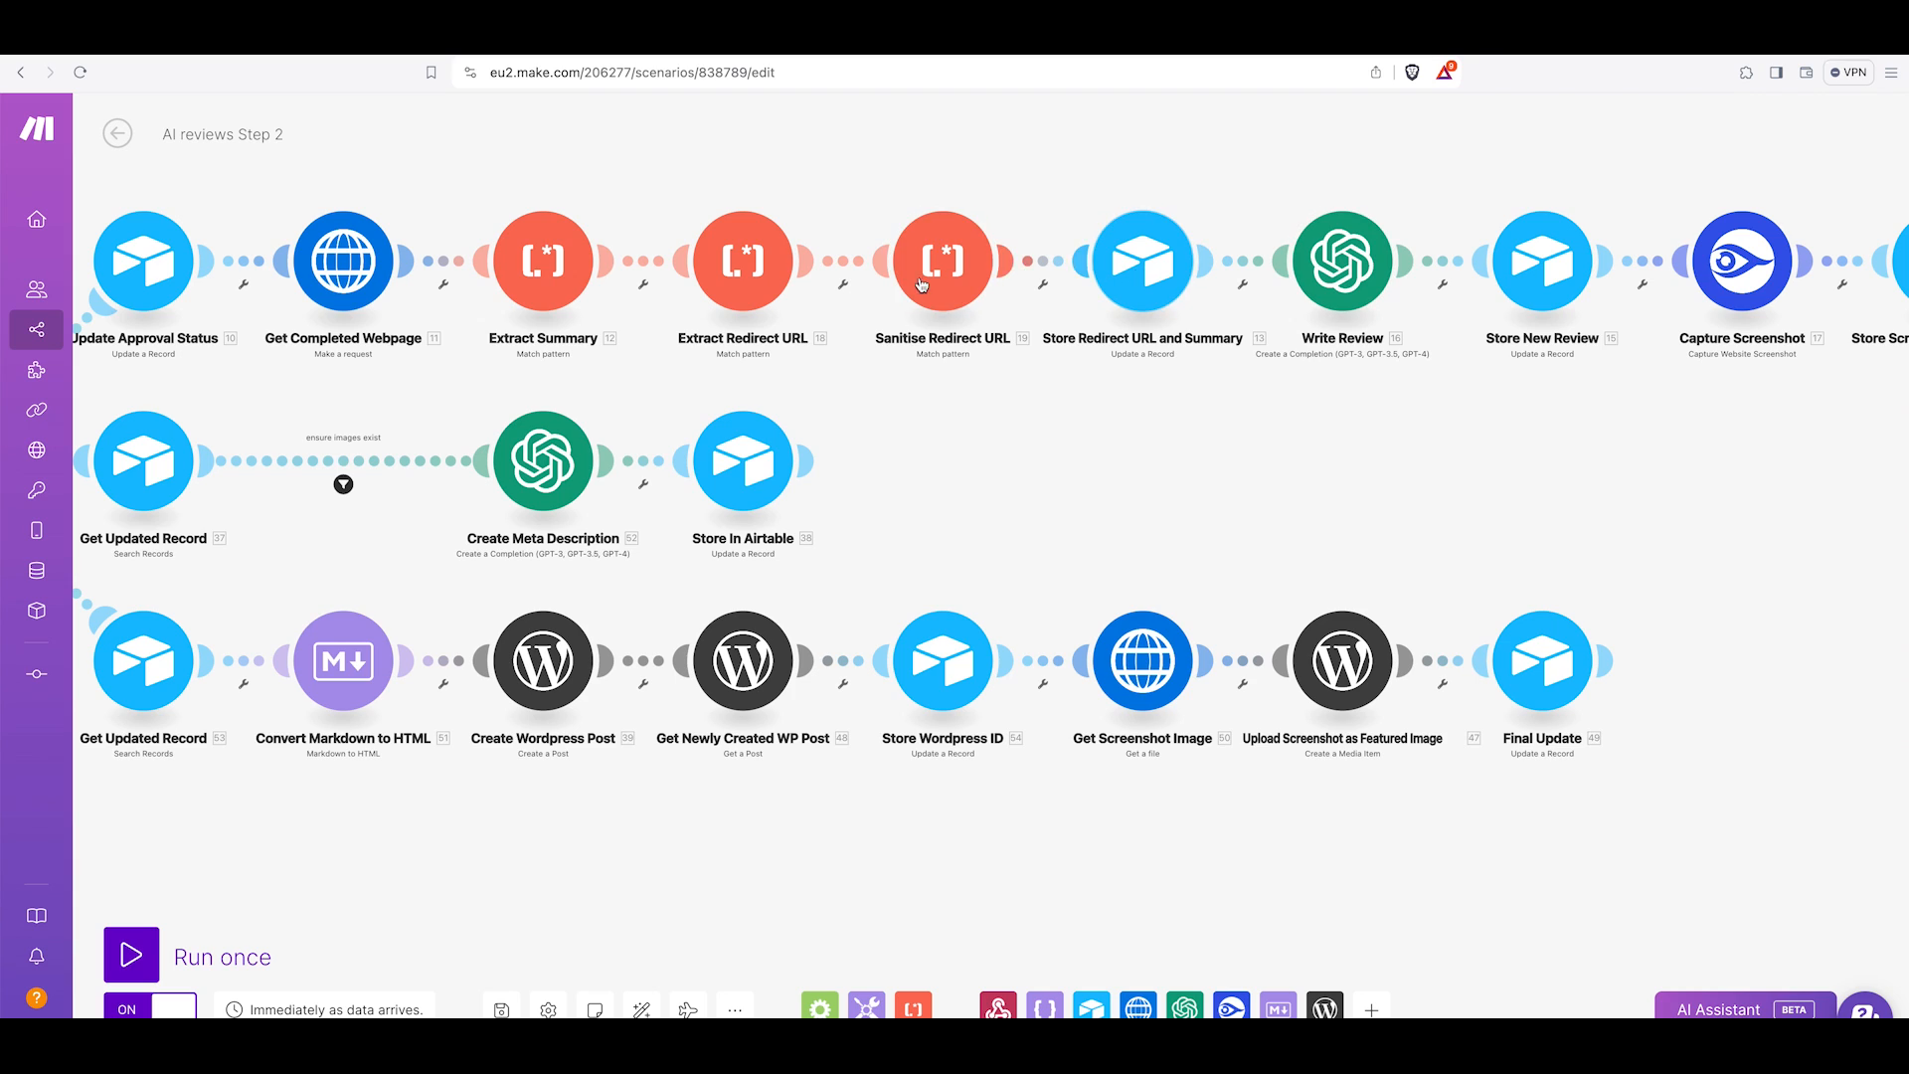
pyautogui.click(1350, 288)
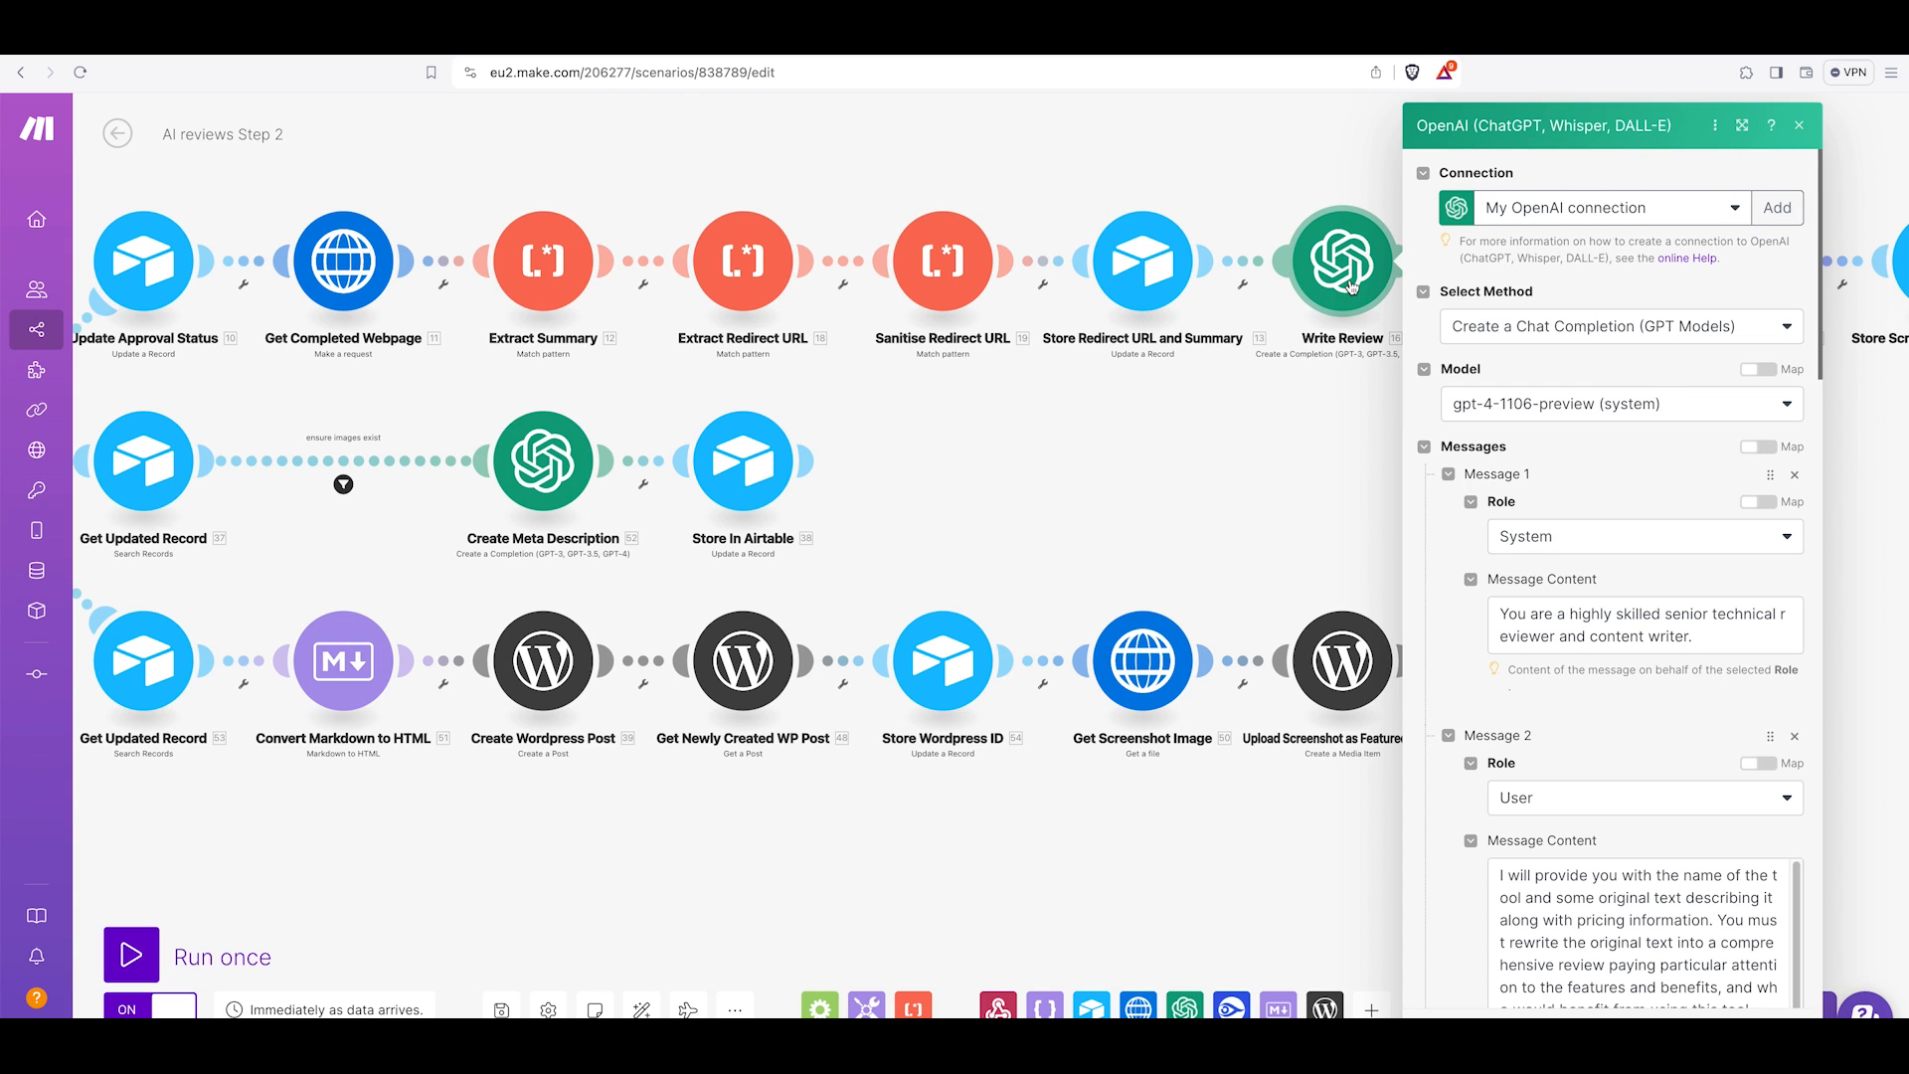
pyautogui.scroll(-2, 1497, 473)
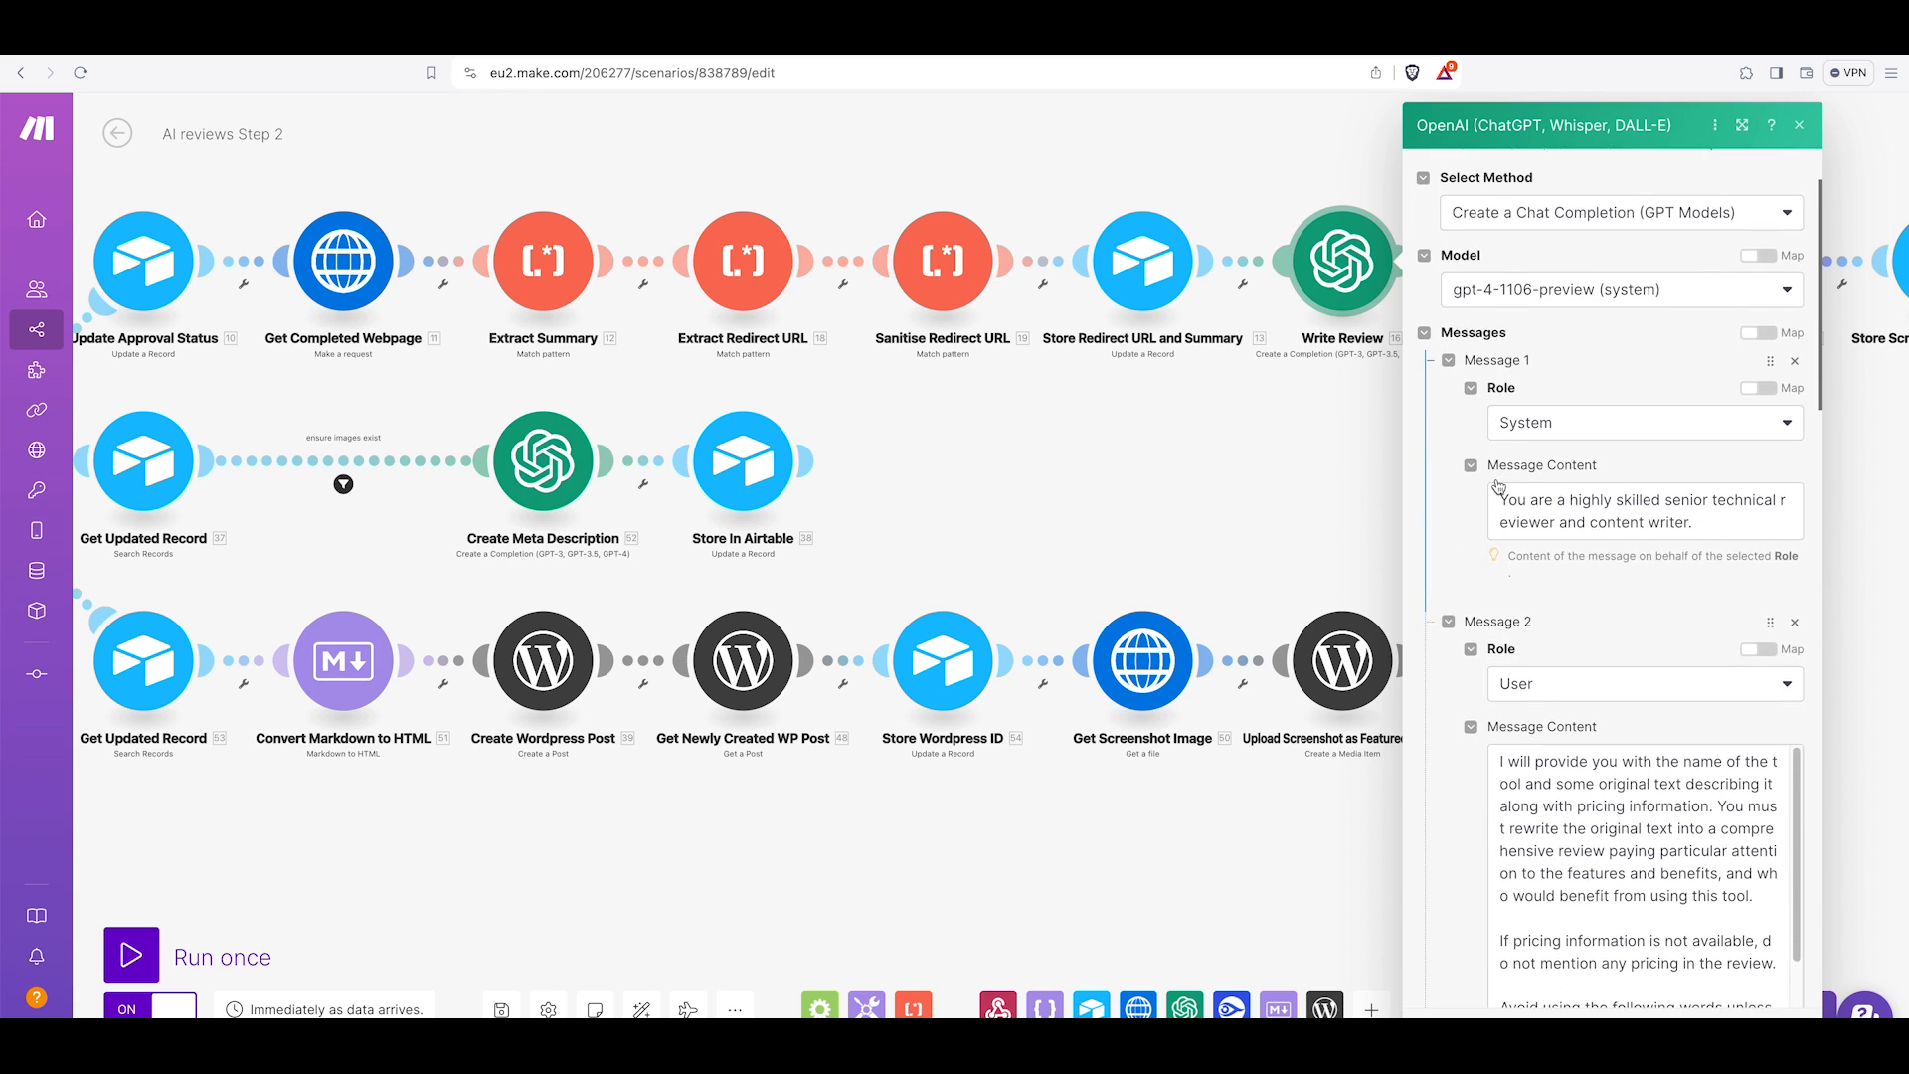
pyautogui.scroll(-1, 1497, 480)
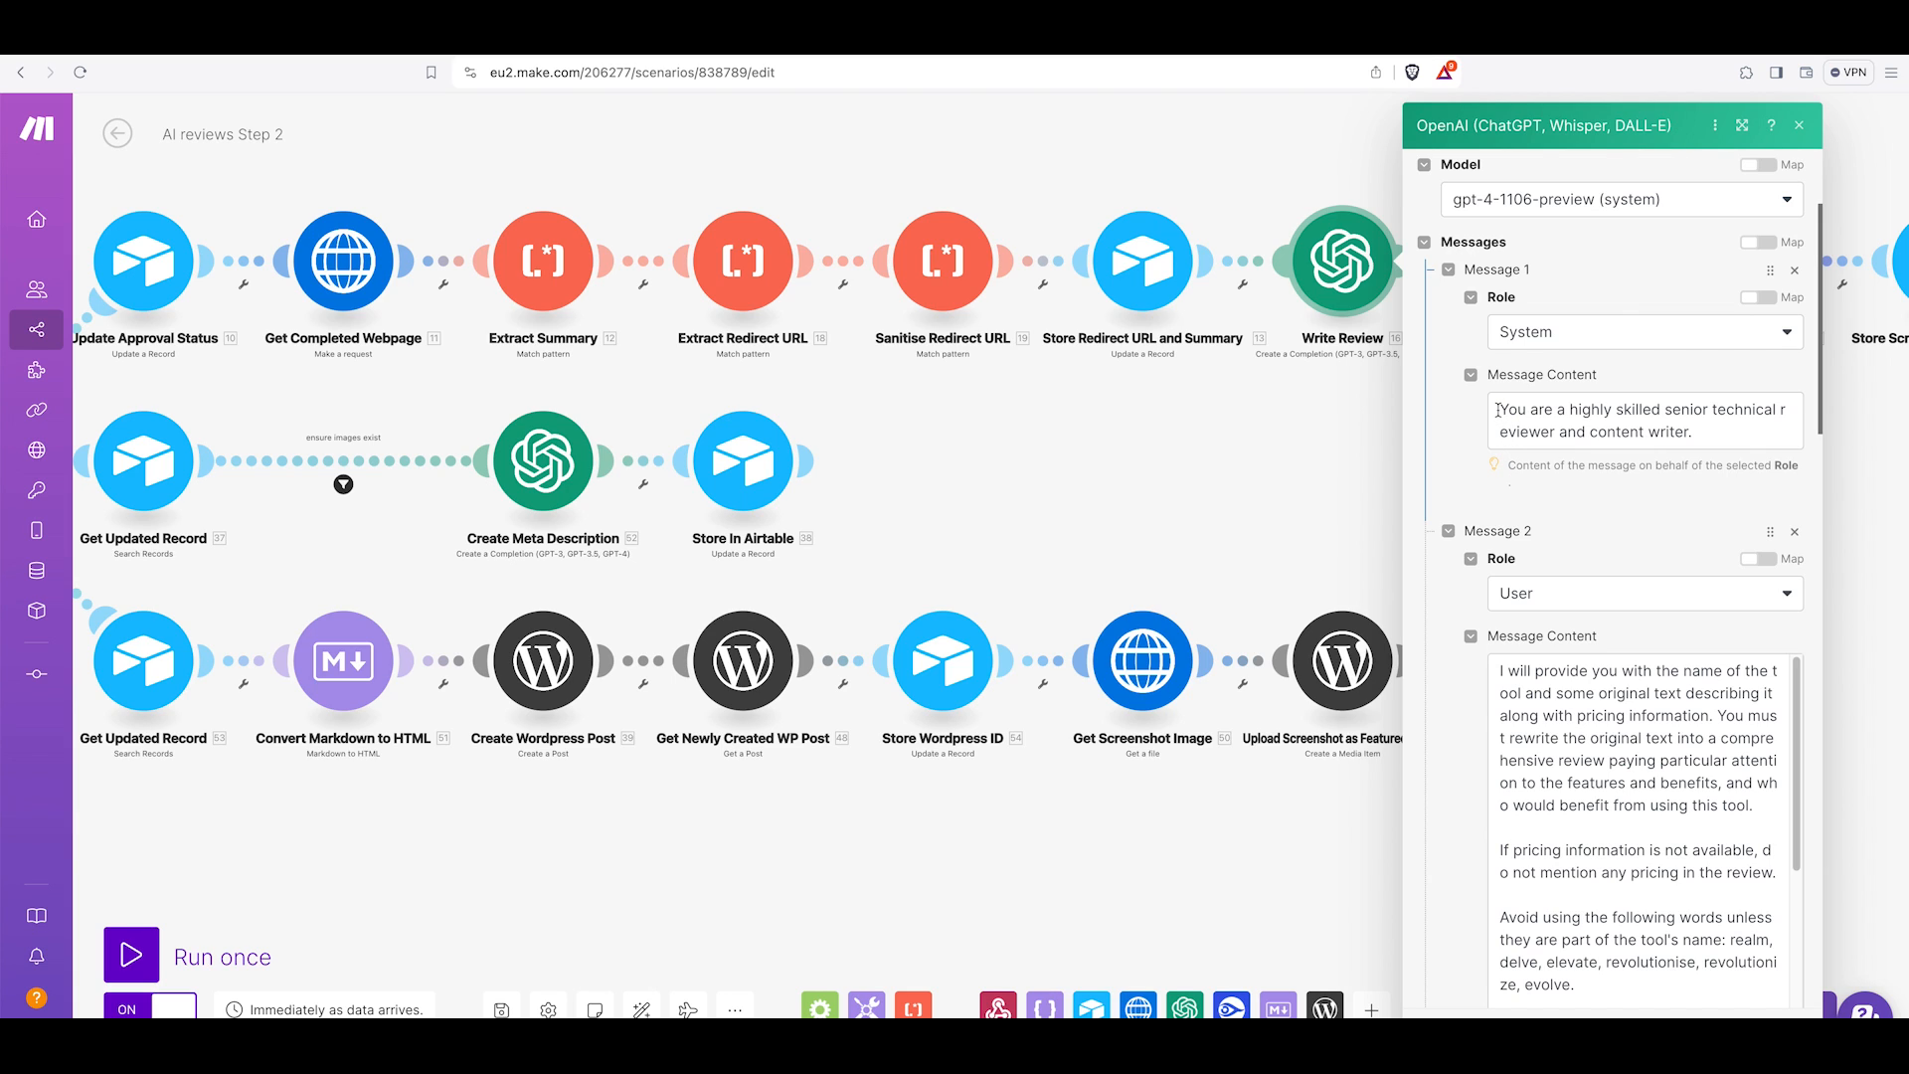
pyautogui.moveTo(1501, 408); pyautogui.dragTo(1703, 436)
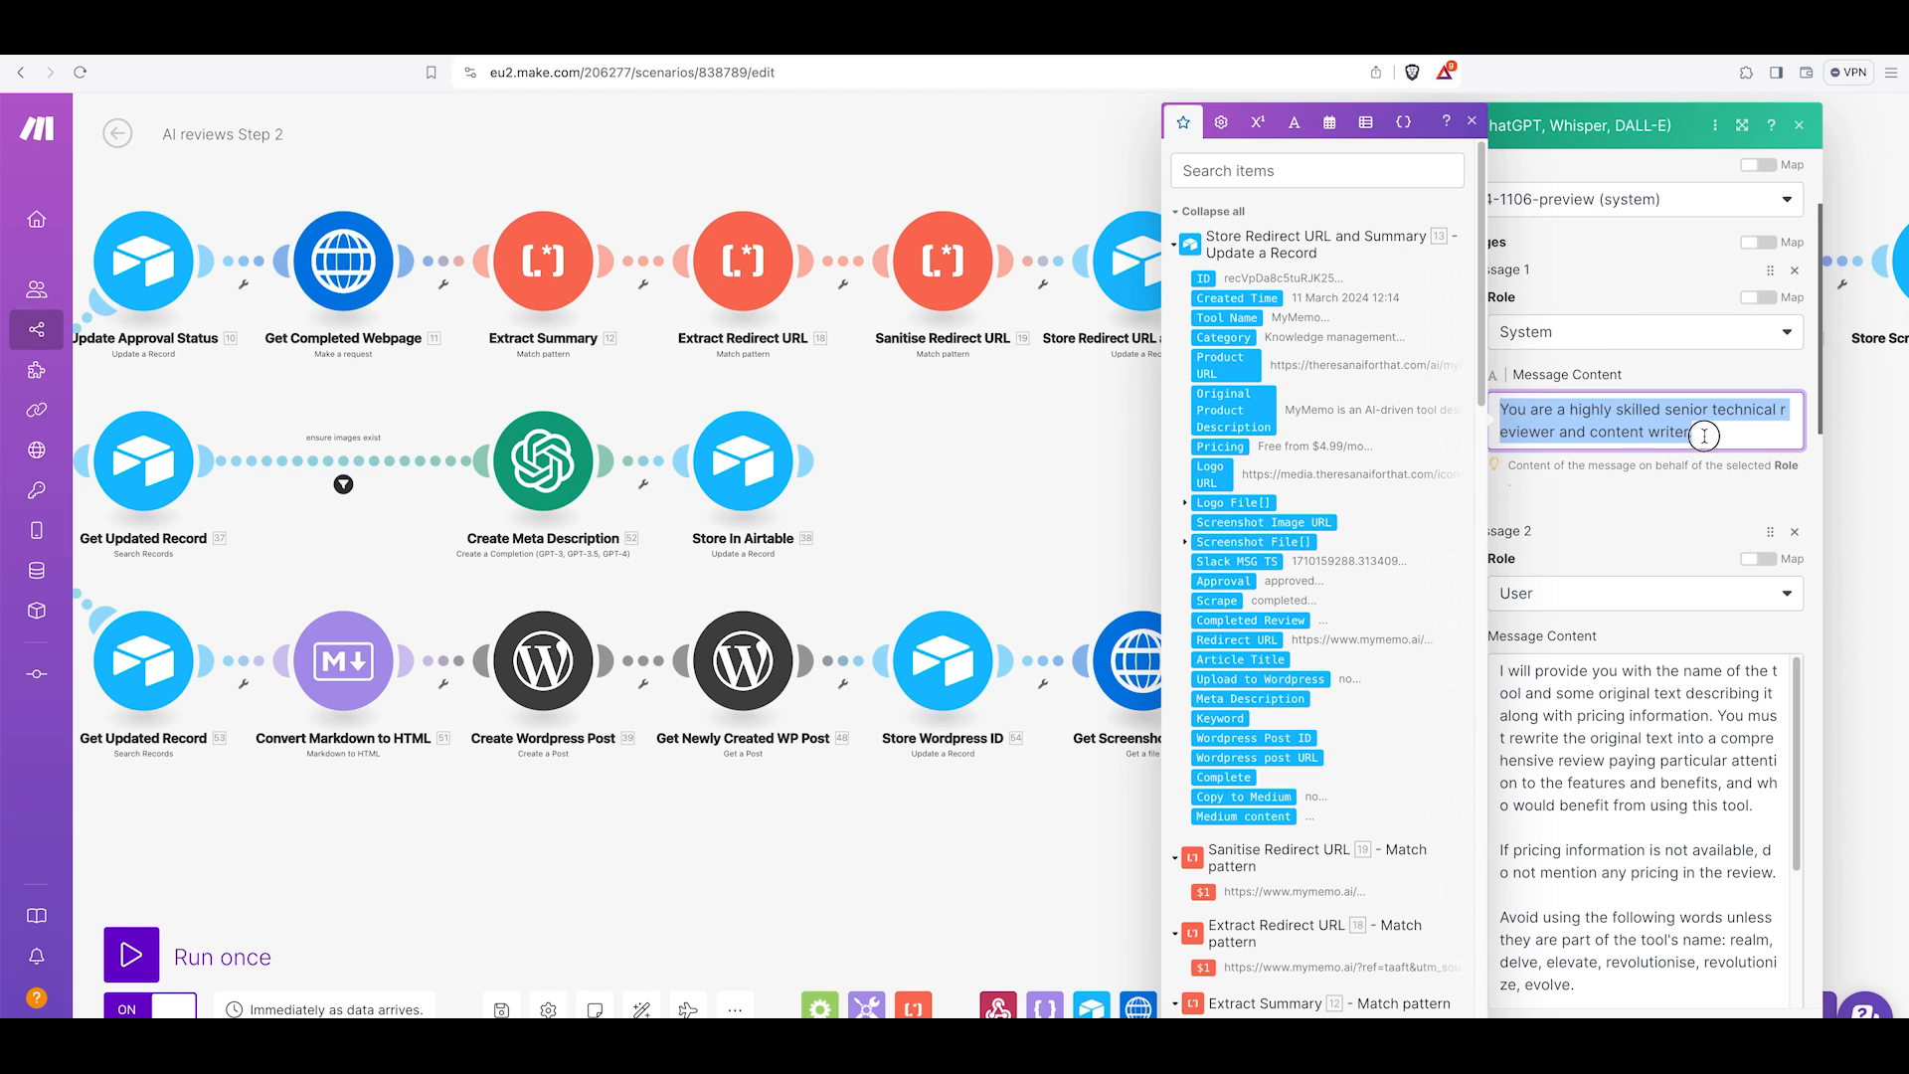
pyautogui.click(1706, 436)
pyautogui.click(1638, 538)
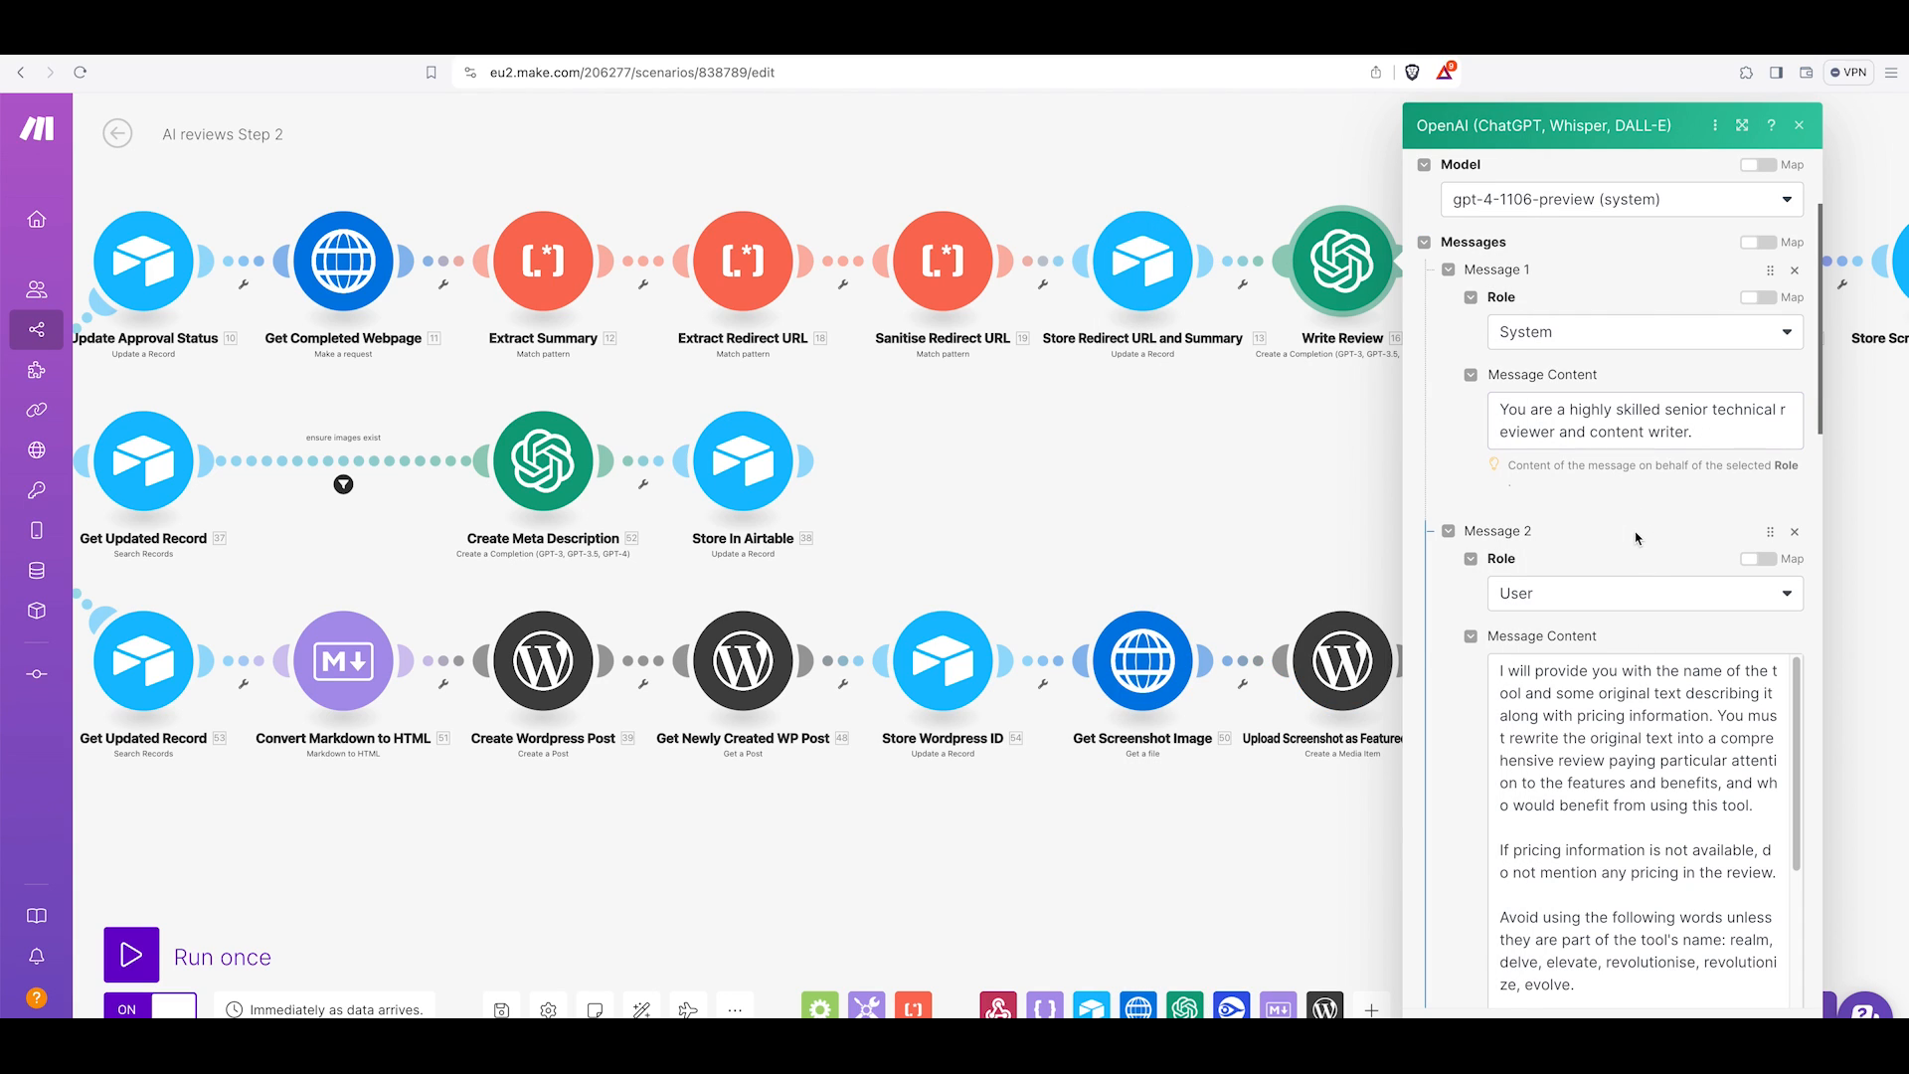
# Read through the Write Review user message prompt instructions on pricing, banned words, Markdown formatting and output.
pyautogui.scroll(-3, 1432, 645)
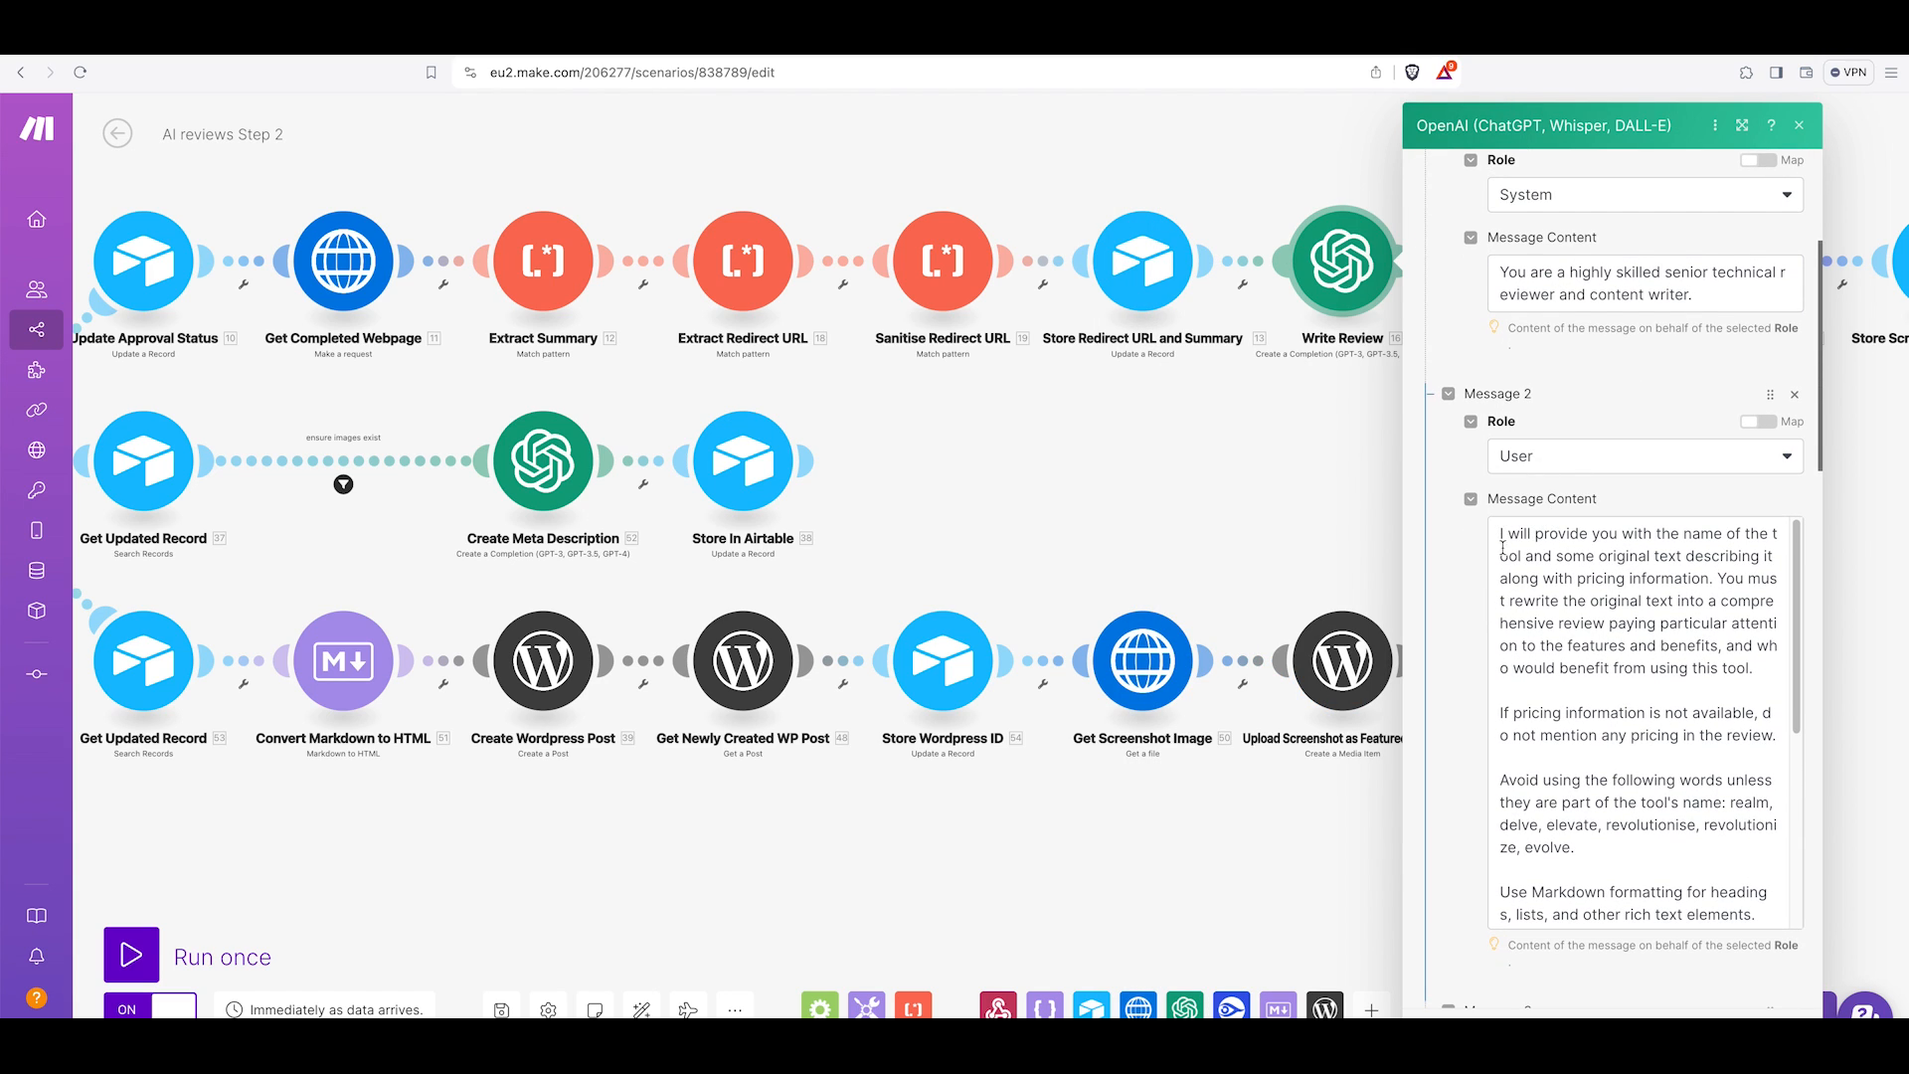
pyautogui.scroll(-2, 1506, 557)
pyautogui.scroll(2, 1517, 587)
pyautogui.moveTo(1501, 532); pyautogui.dragTo(1763, 663)
pyautogui.scroll(-1, 1671, 661)
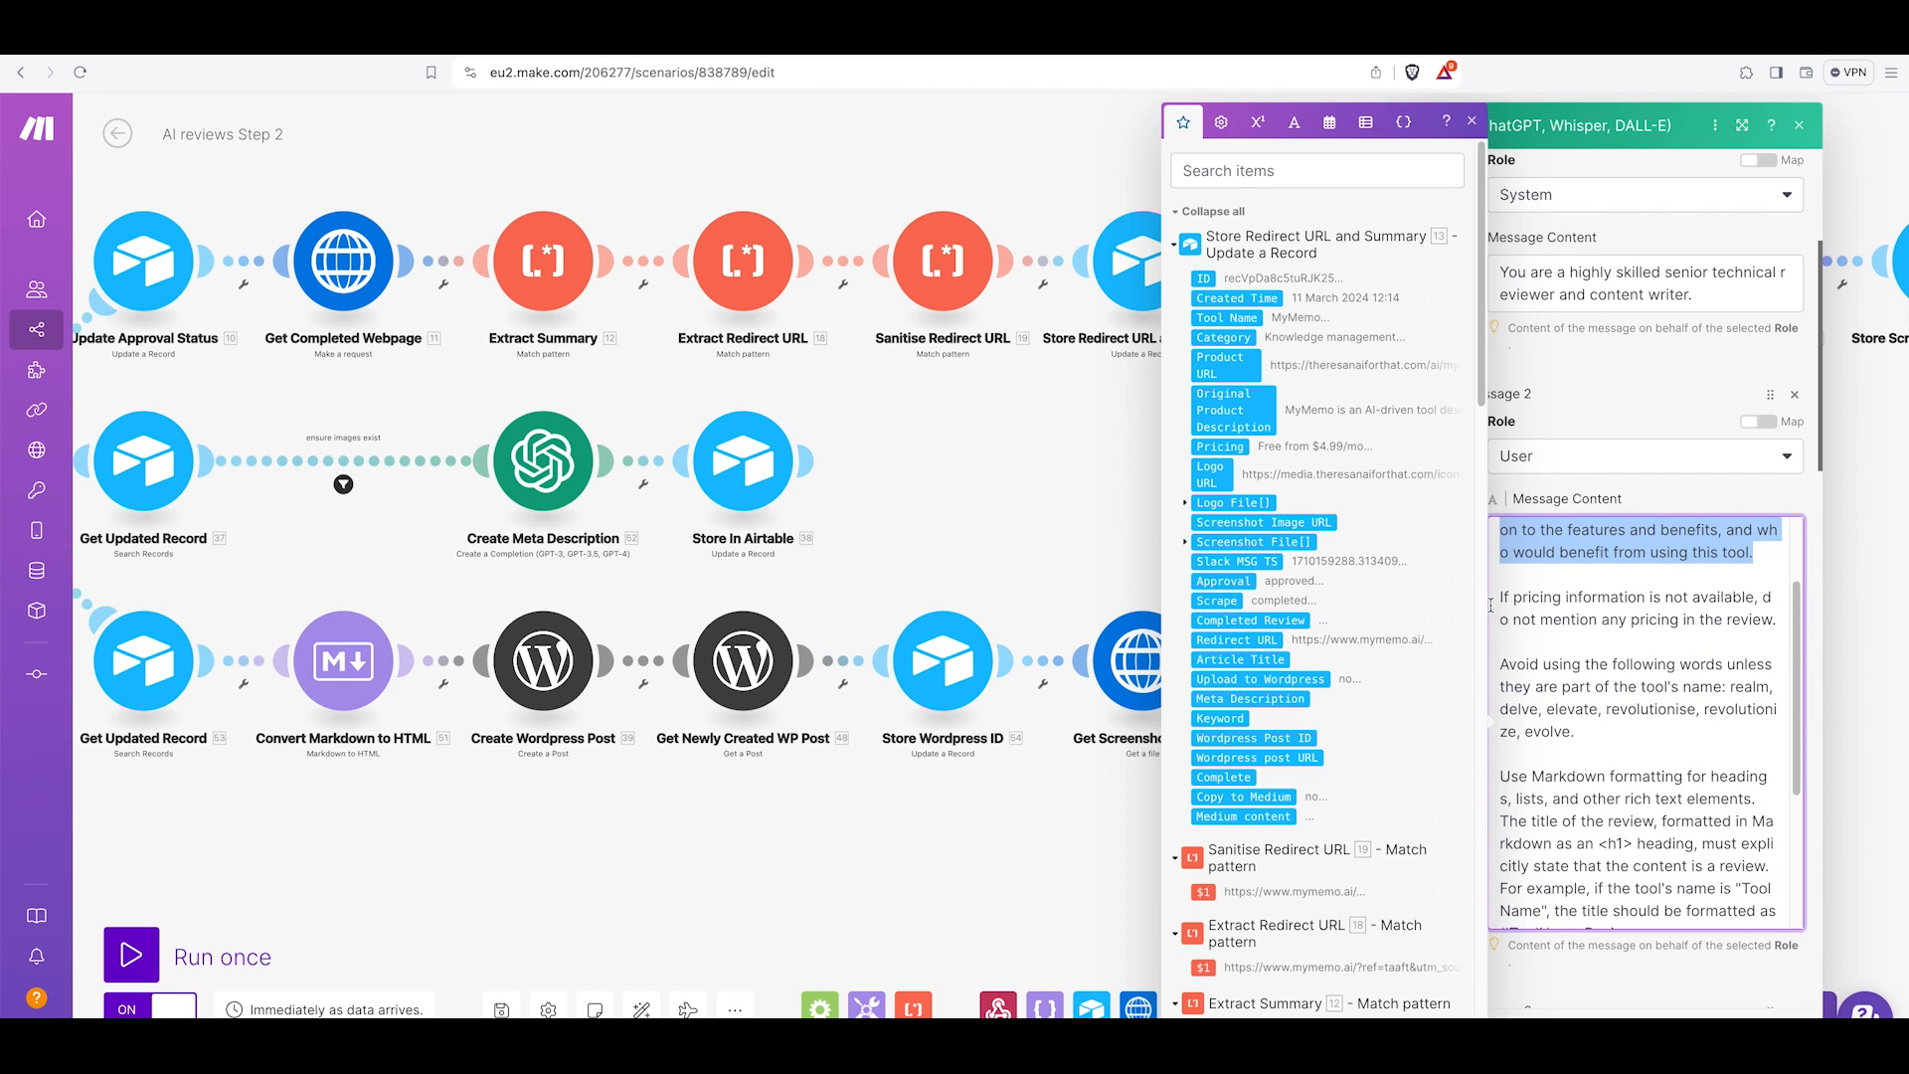
pyautogui.moveTo(1500, 595); pyautogui.dragTo(1785, 631)
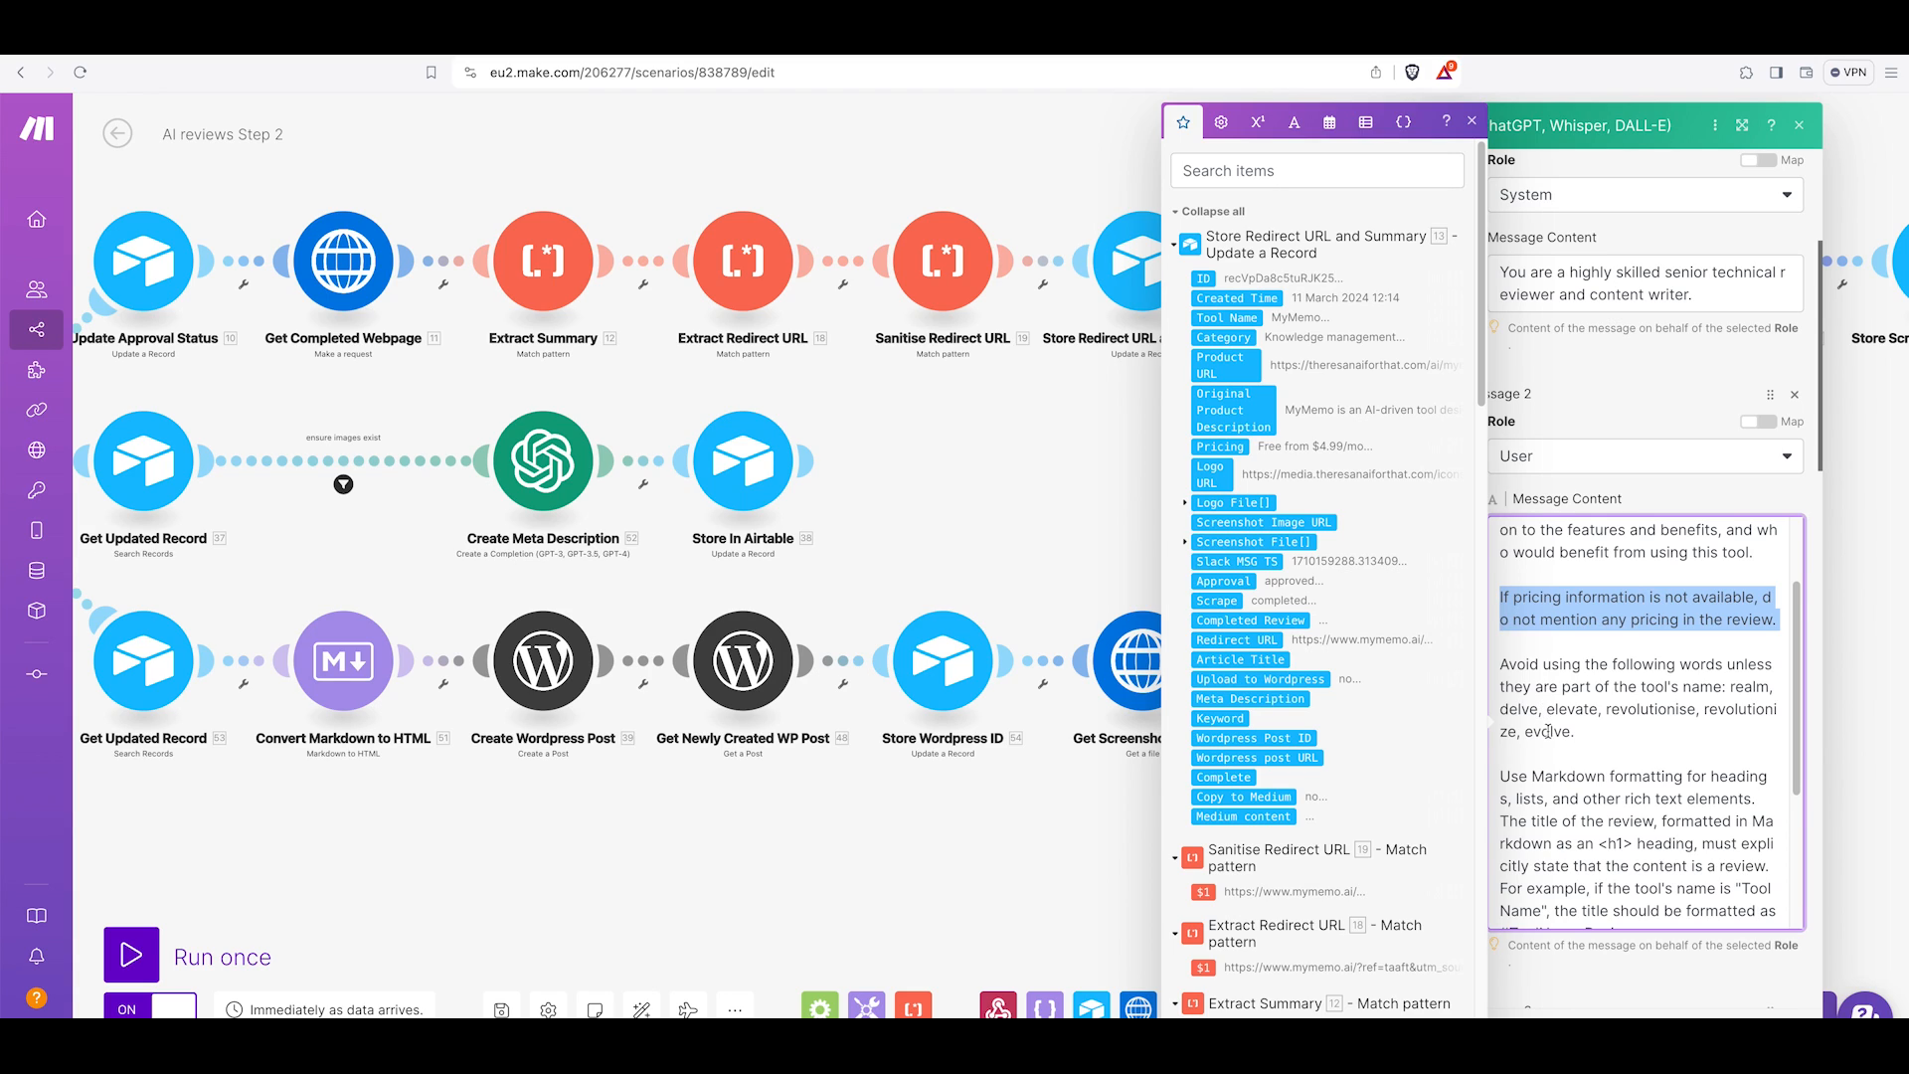
pyautogui.moveTo(1586, 735); pyautogui.dragTo(1498, 669)
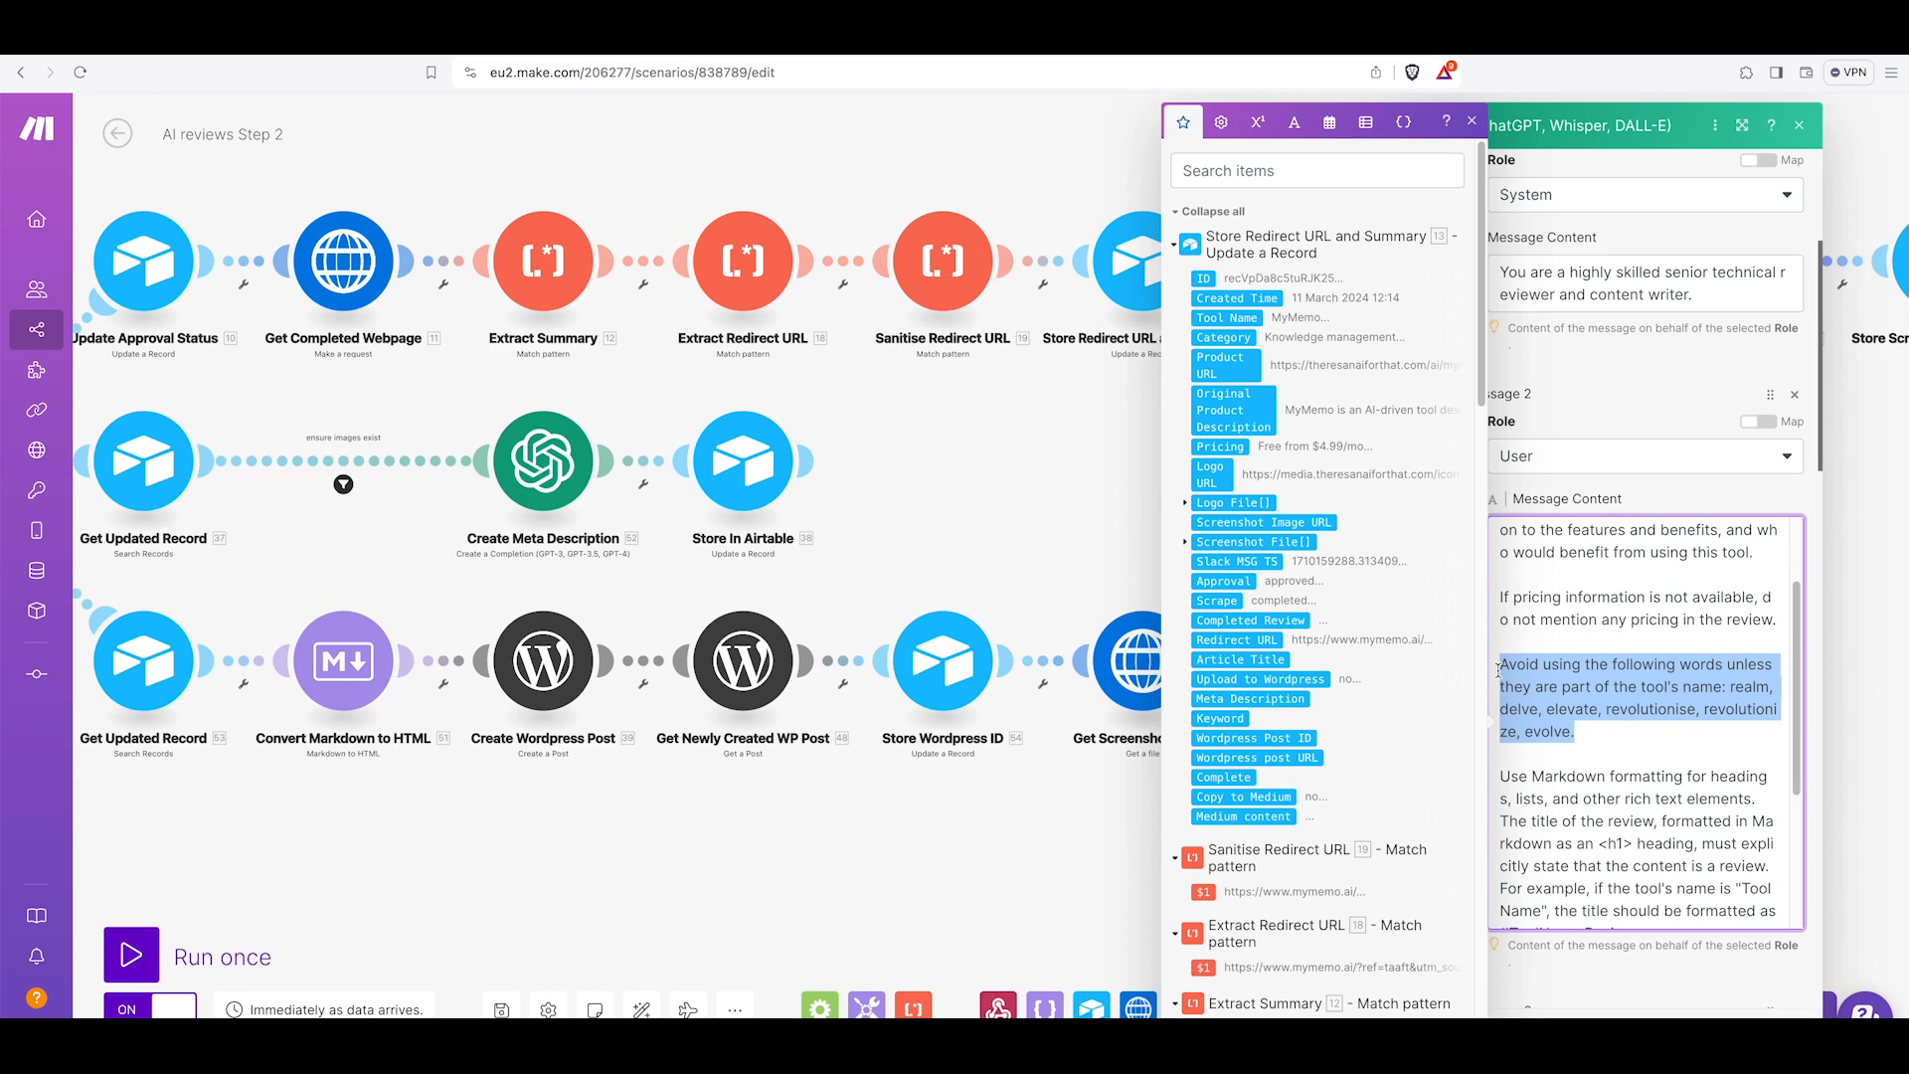
pyautogui.click(1597, 686)
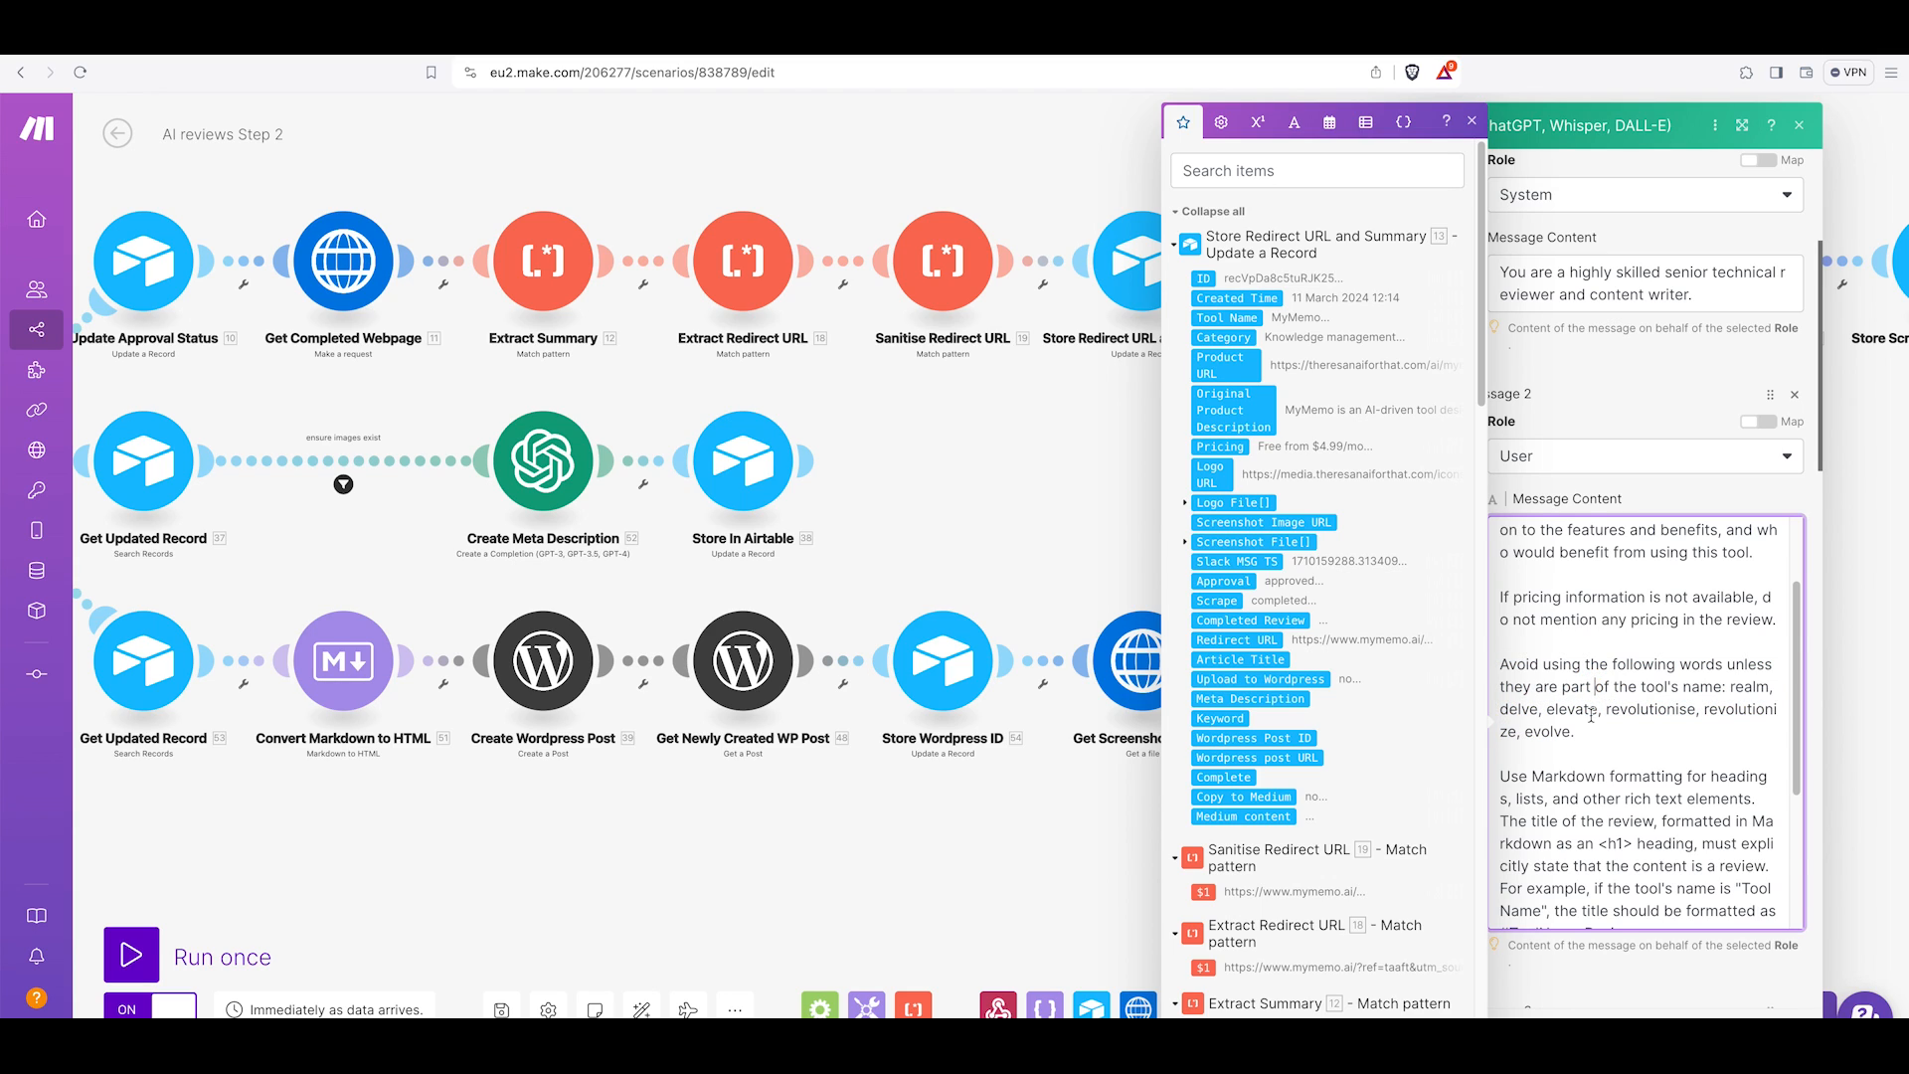
pyautogui.scroll(-1, 1598, 687)
pyautogui.moveTo(1501, 650); pyautogui.dragTo(1777, 705)
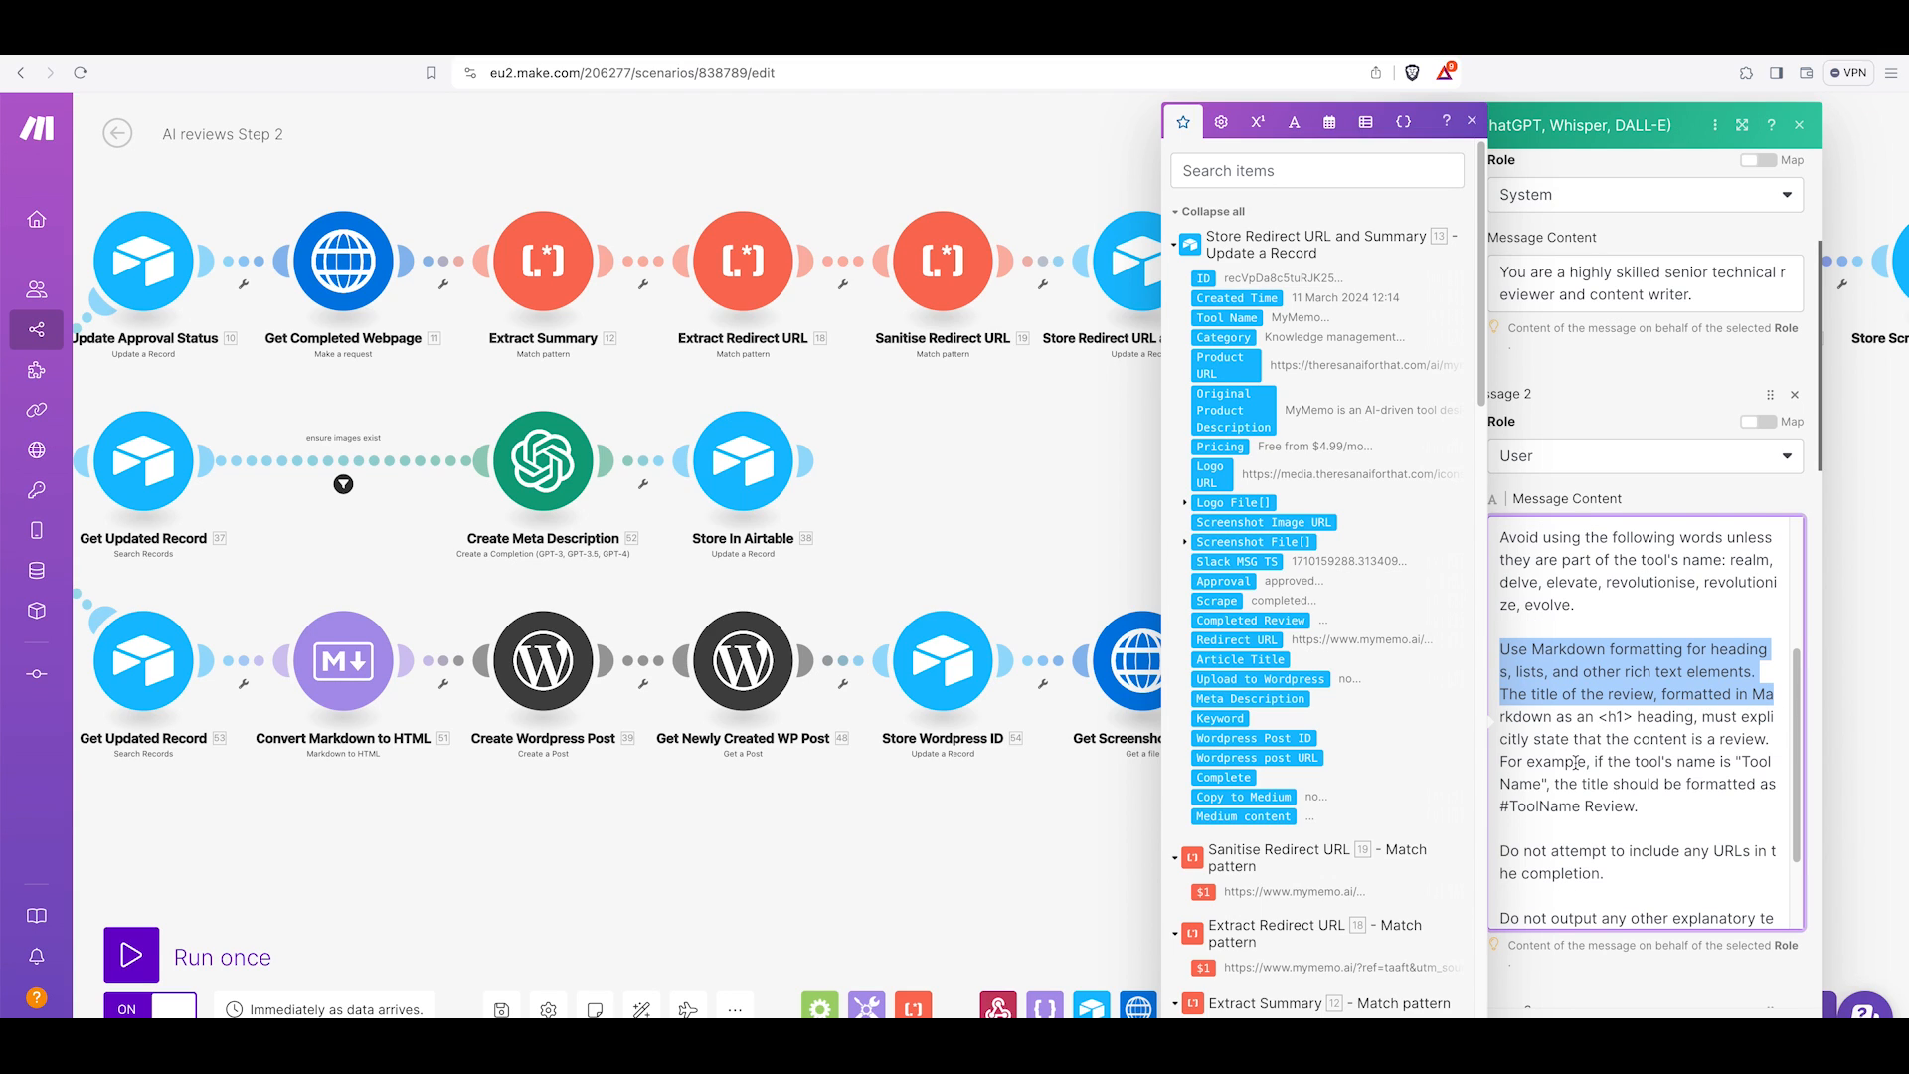
pyautogui.click(1499, 756)
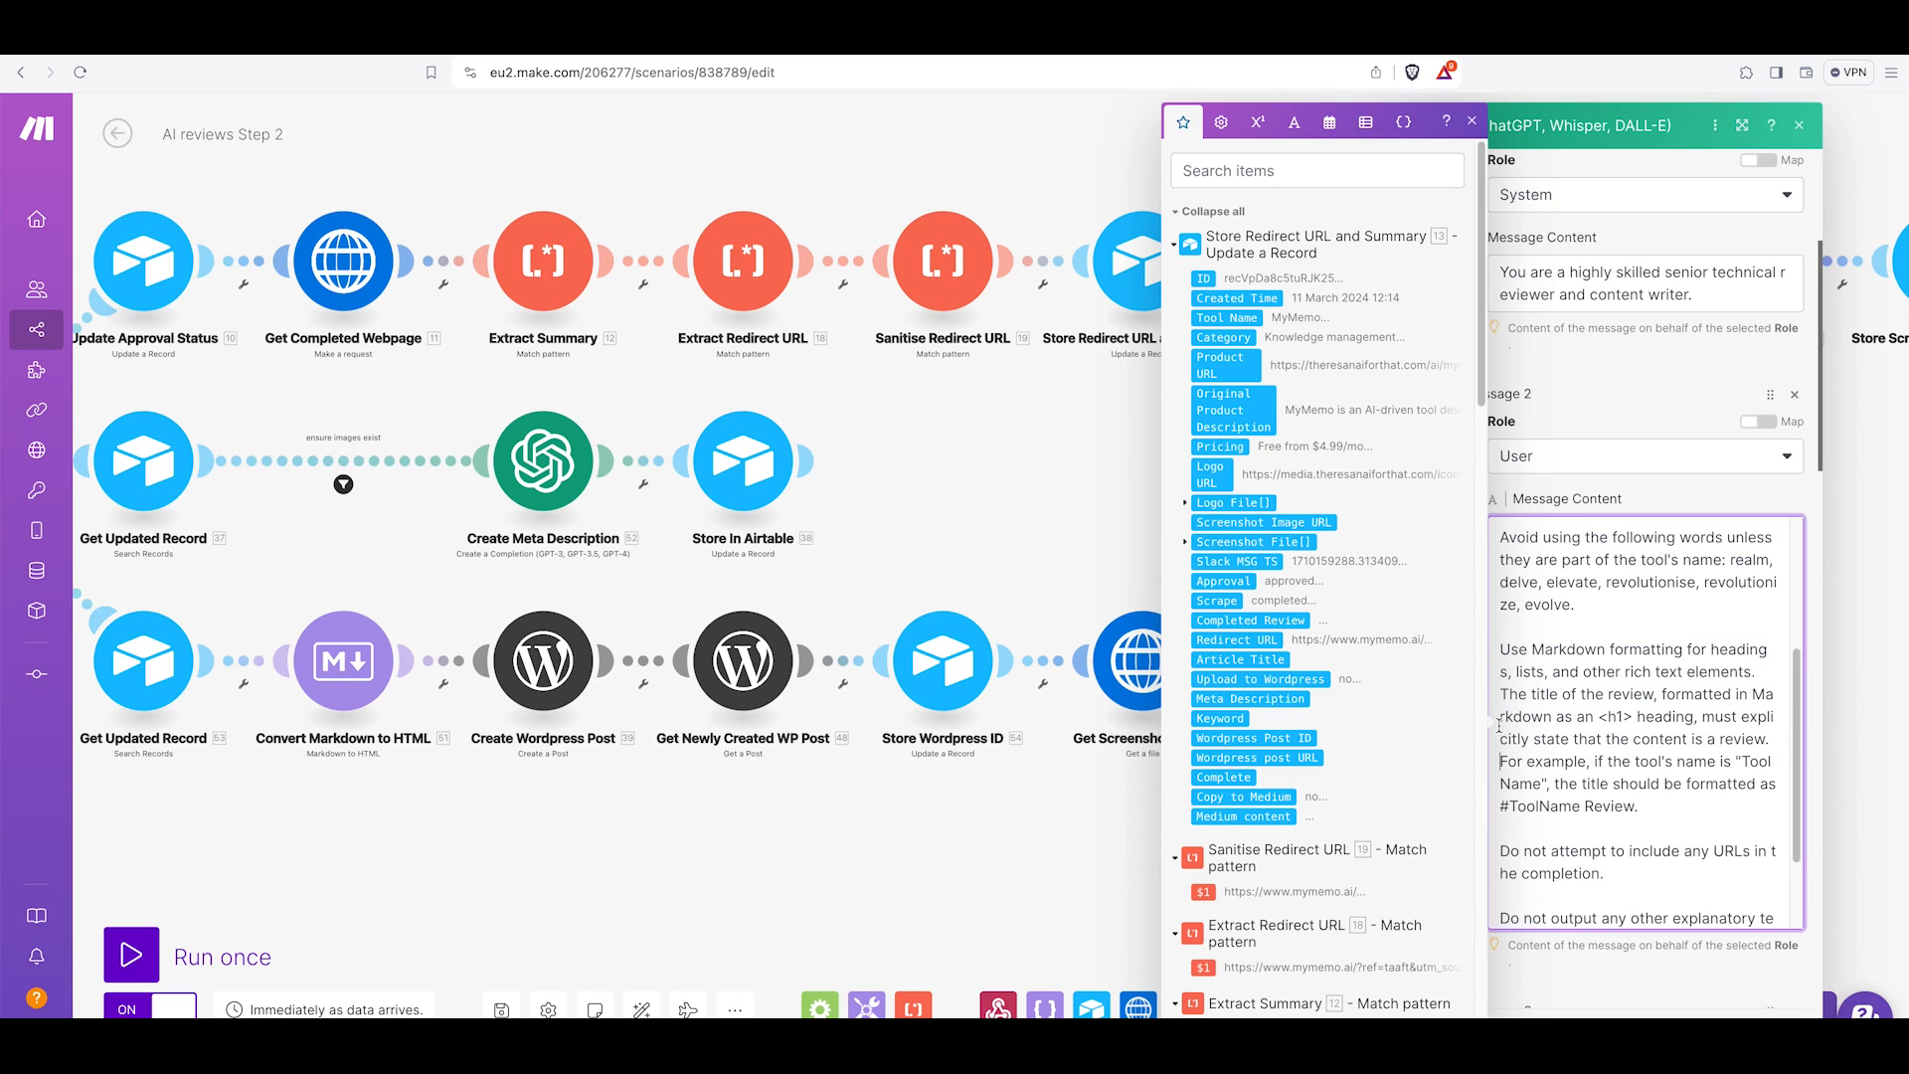
pyautogui.moveTo(1502, 694); pyautogui.dragTo(1670, 810)
pyautogui.scroll(-3, 1655, 804)
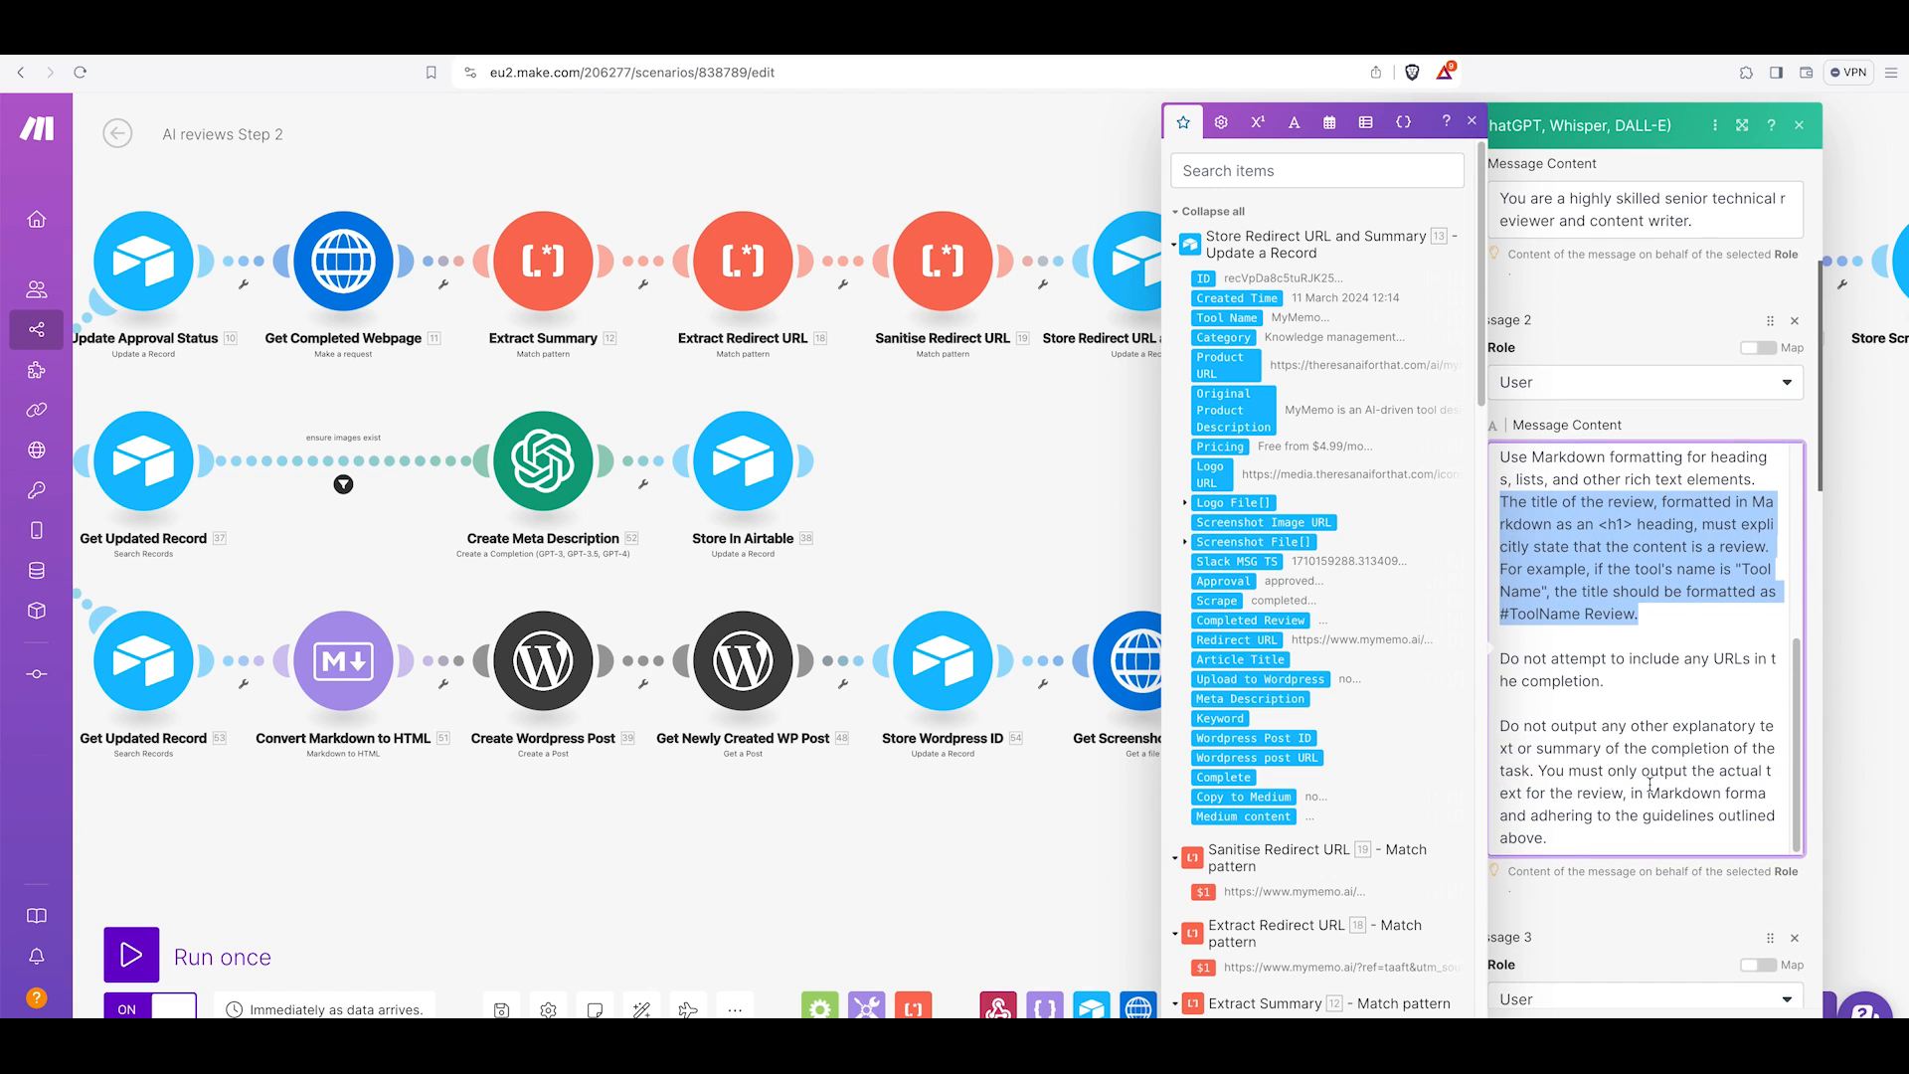
pyautogui.moveTo(1623, 684); pyautogui.dragTo(1538, 677)
pyautogui.scroll(-1, 1512, 657)
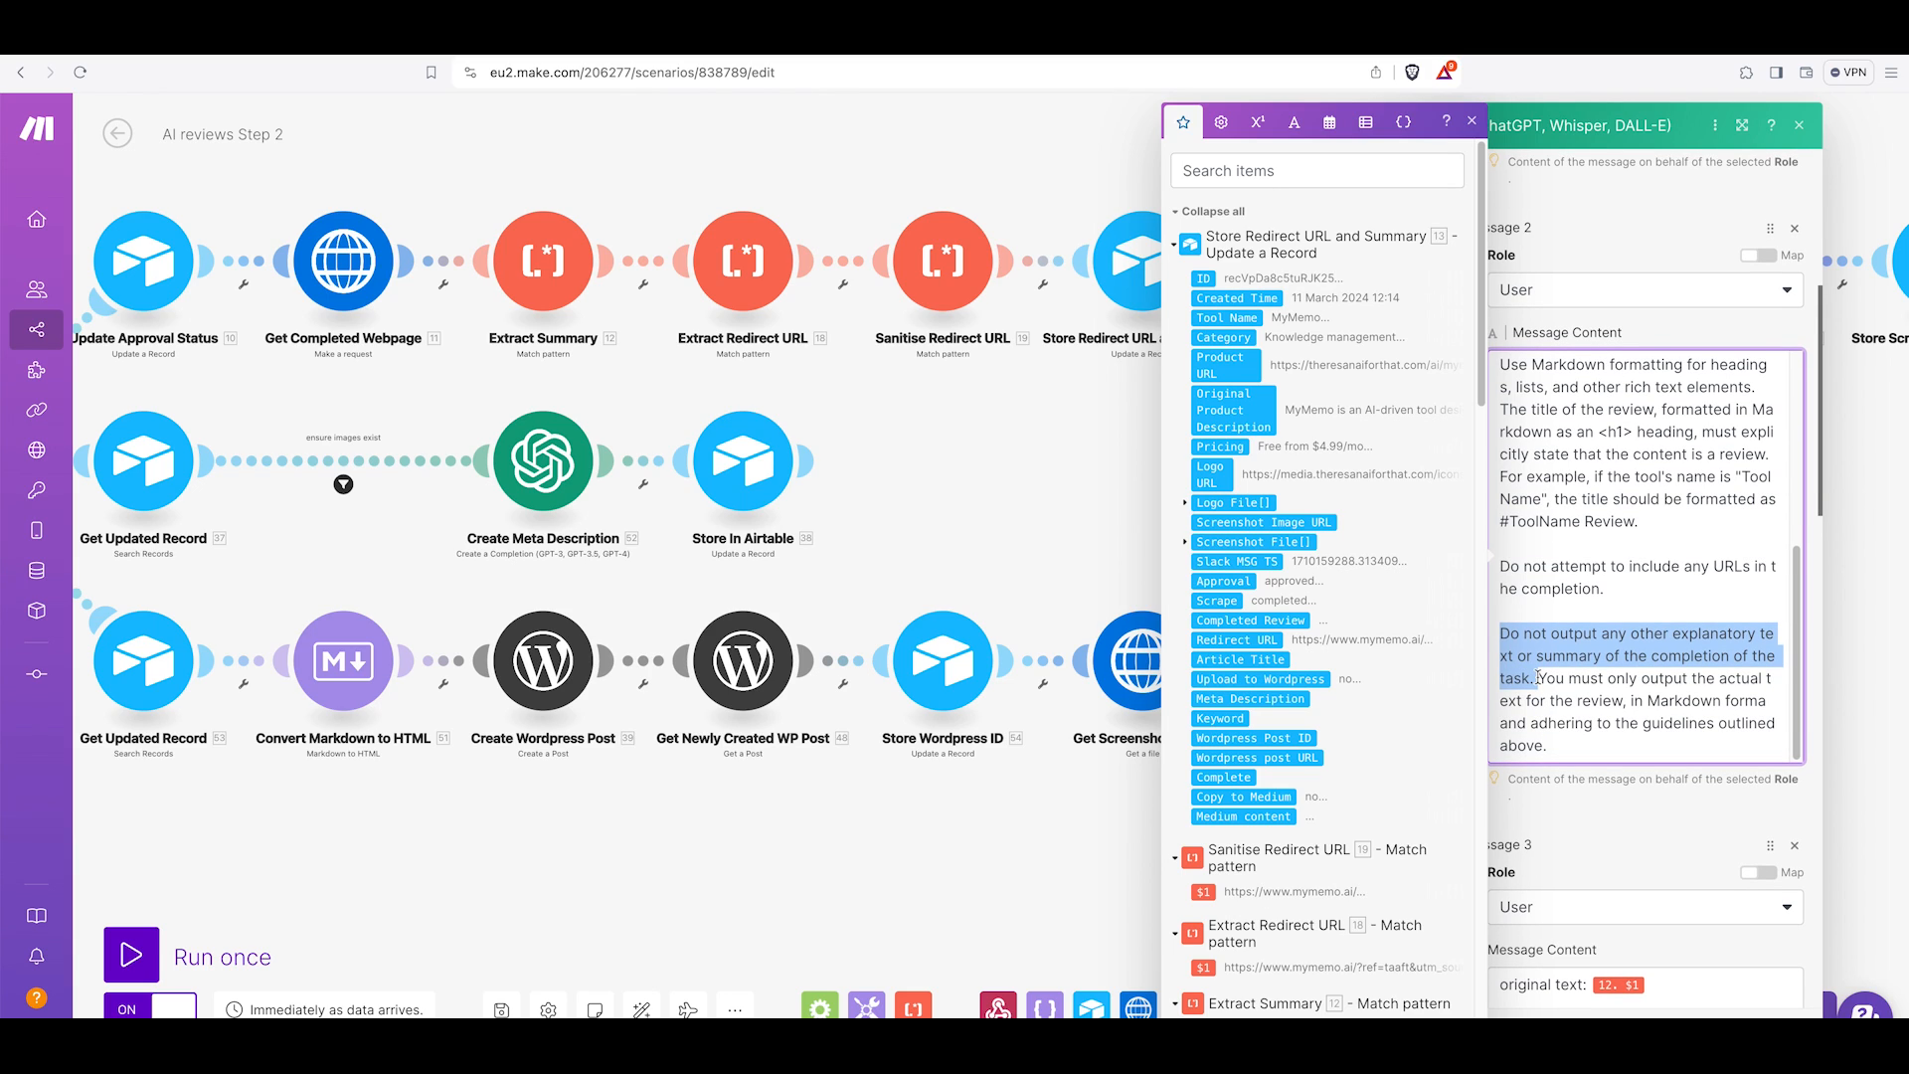
pyautogui.click(1556, 680)
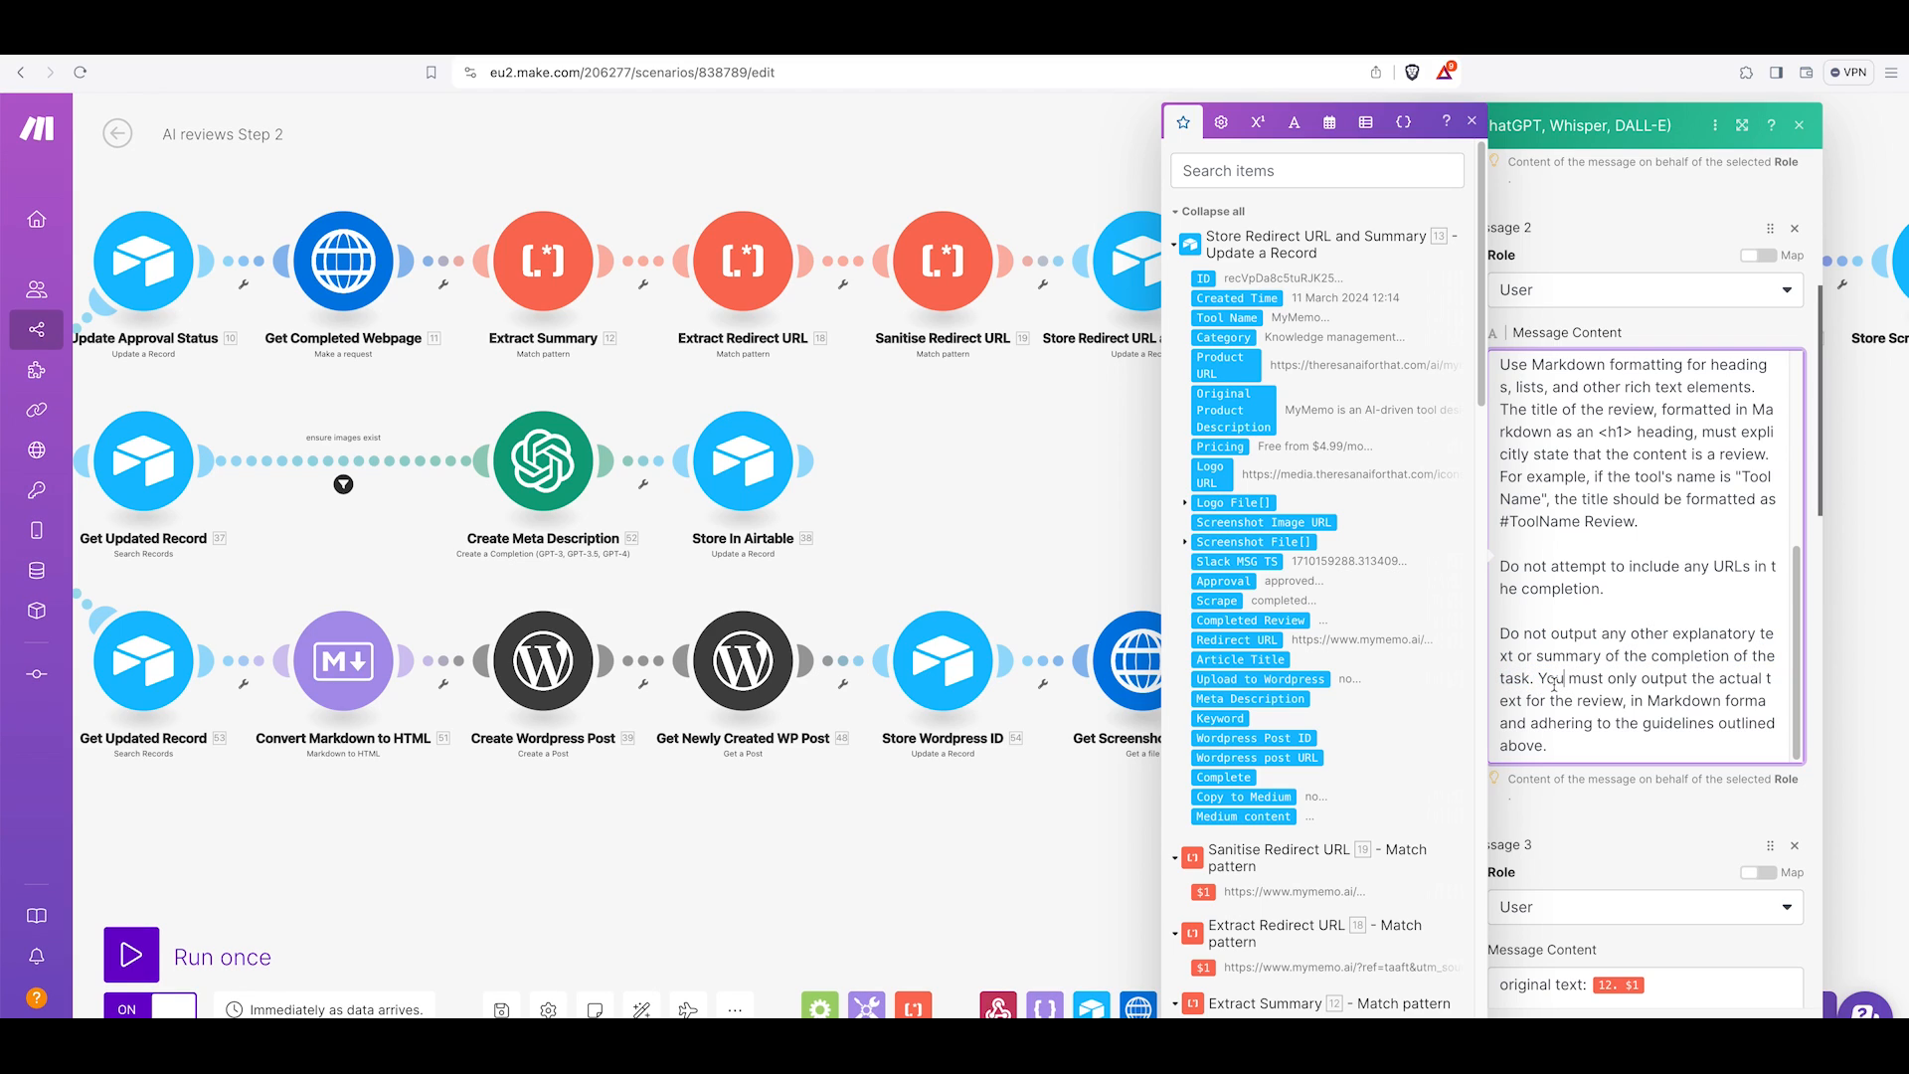
pyautogui.moveTo(1540, 677); pyautogui.dragTo(1611, 756)
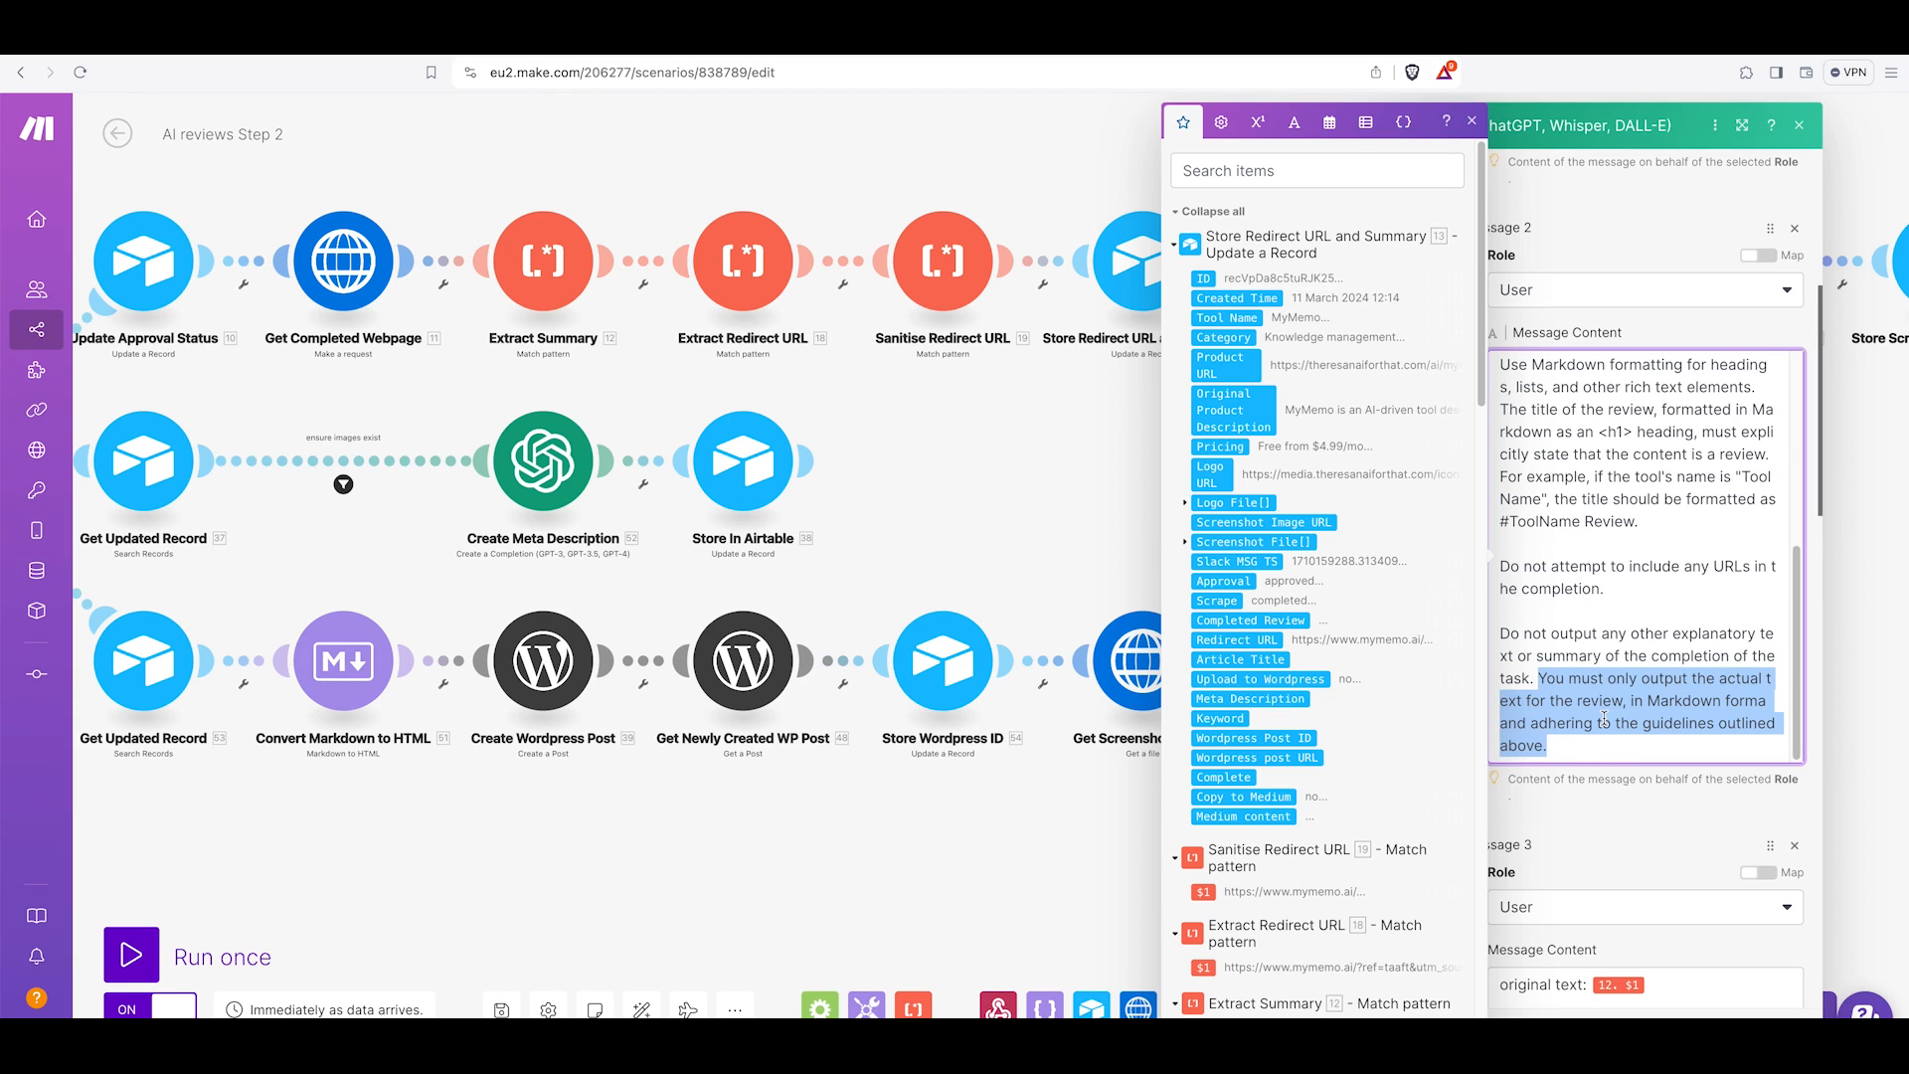
pyautogui.scroll(-4, 1456, 679)
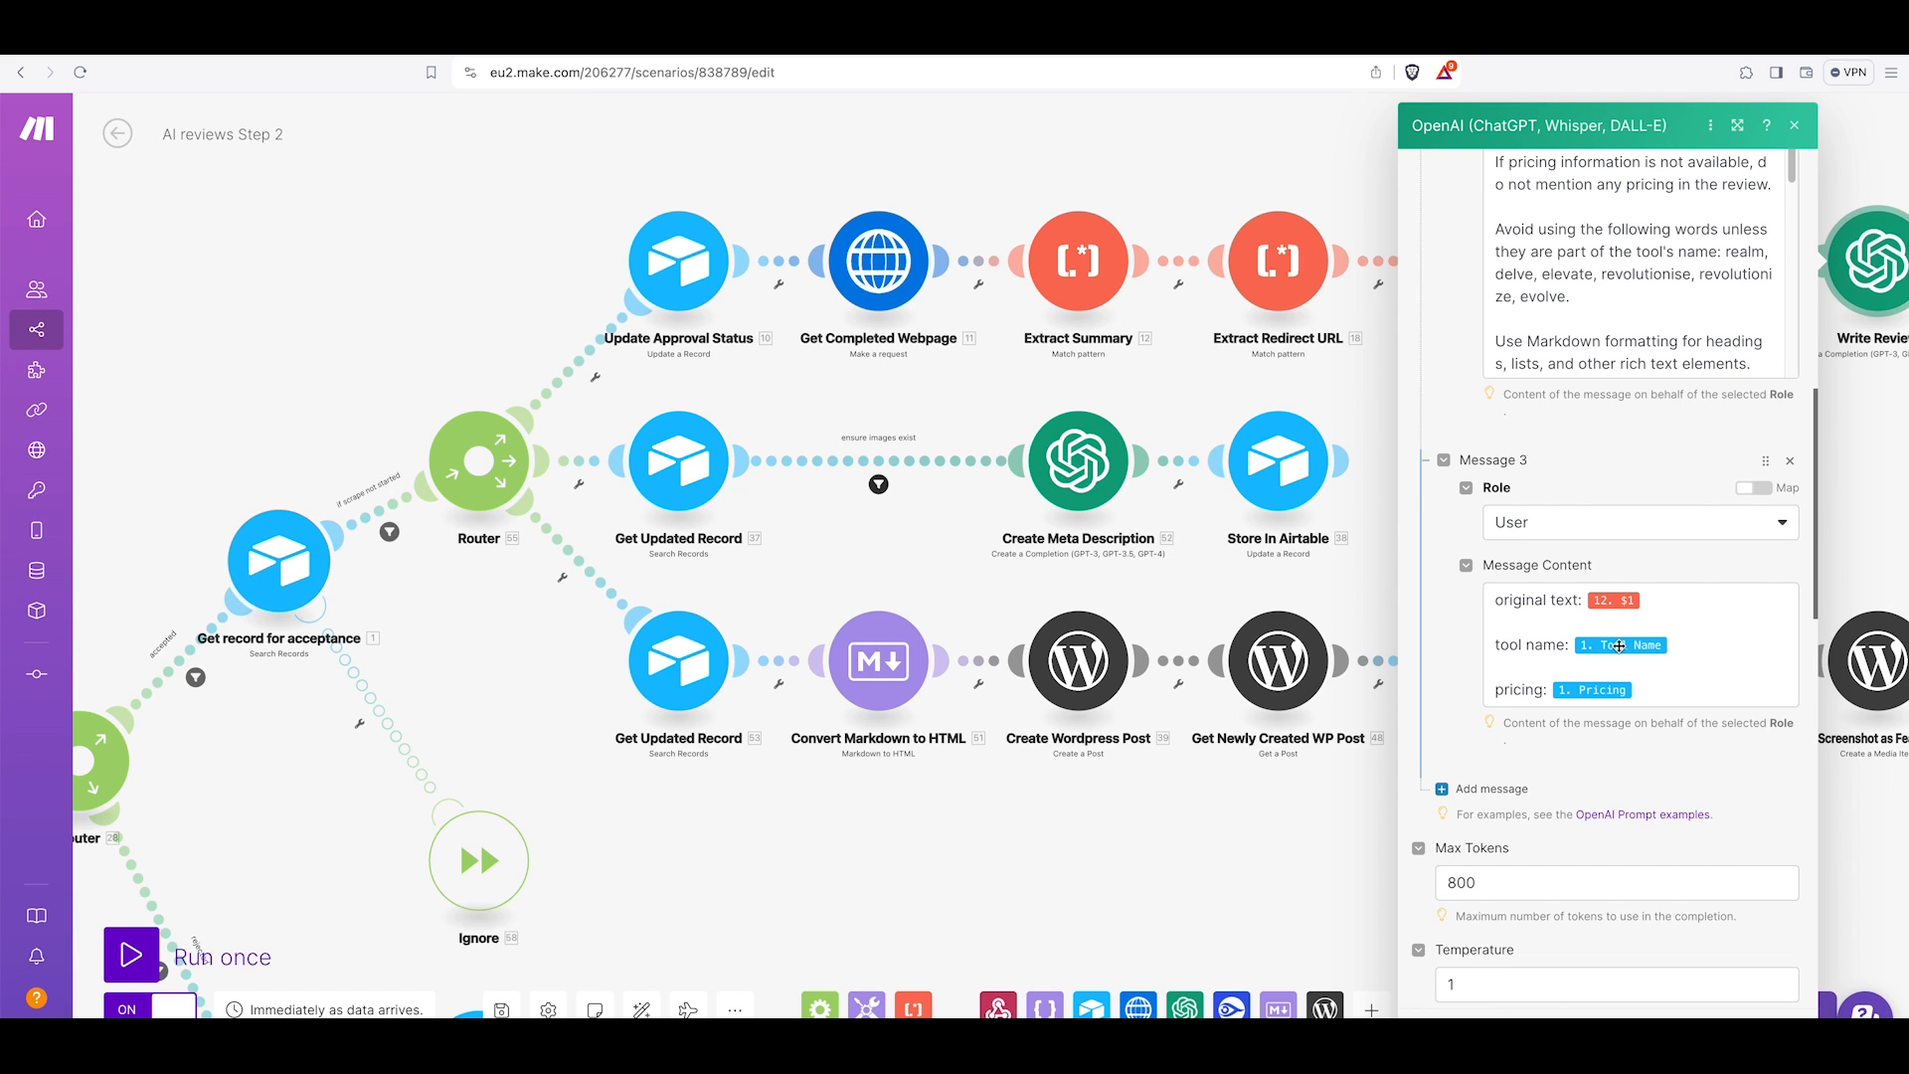
# Review the third message's mapped fields and the completion settings such as Max Tokens, Temperature and Response Format.
pyautogui.scroll(-1, 276, 570)
pyautogui.scroll(-1, 277, 570)
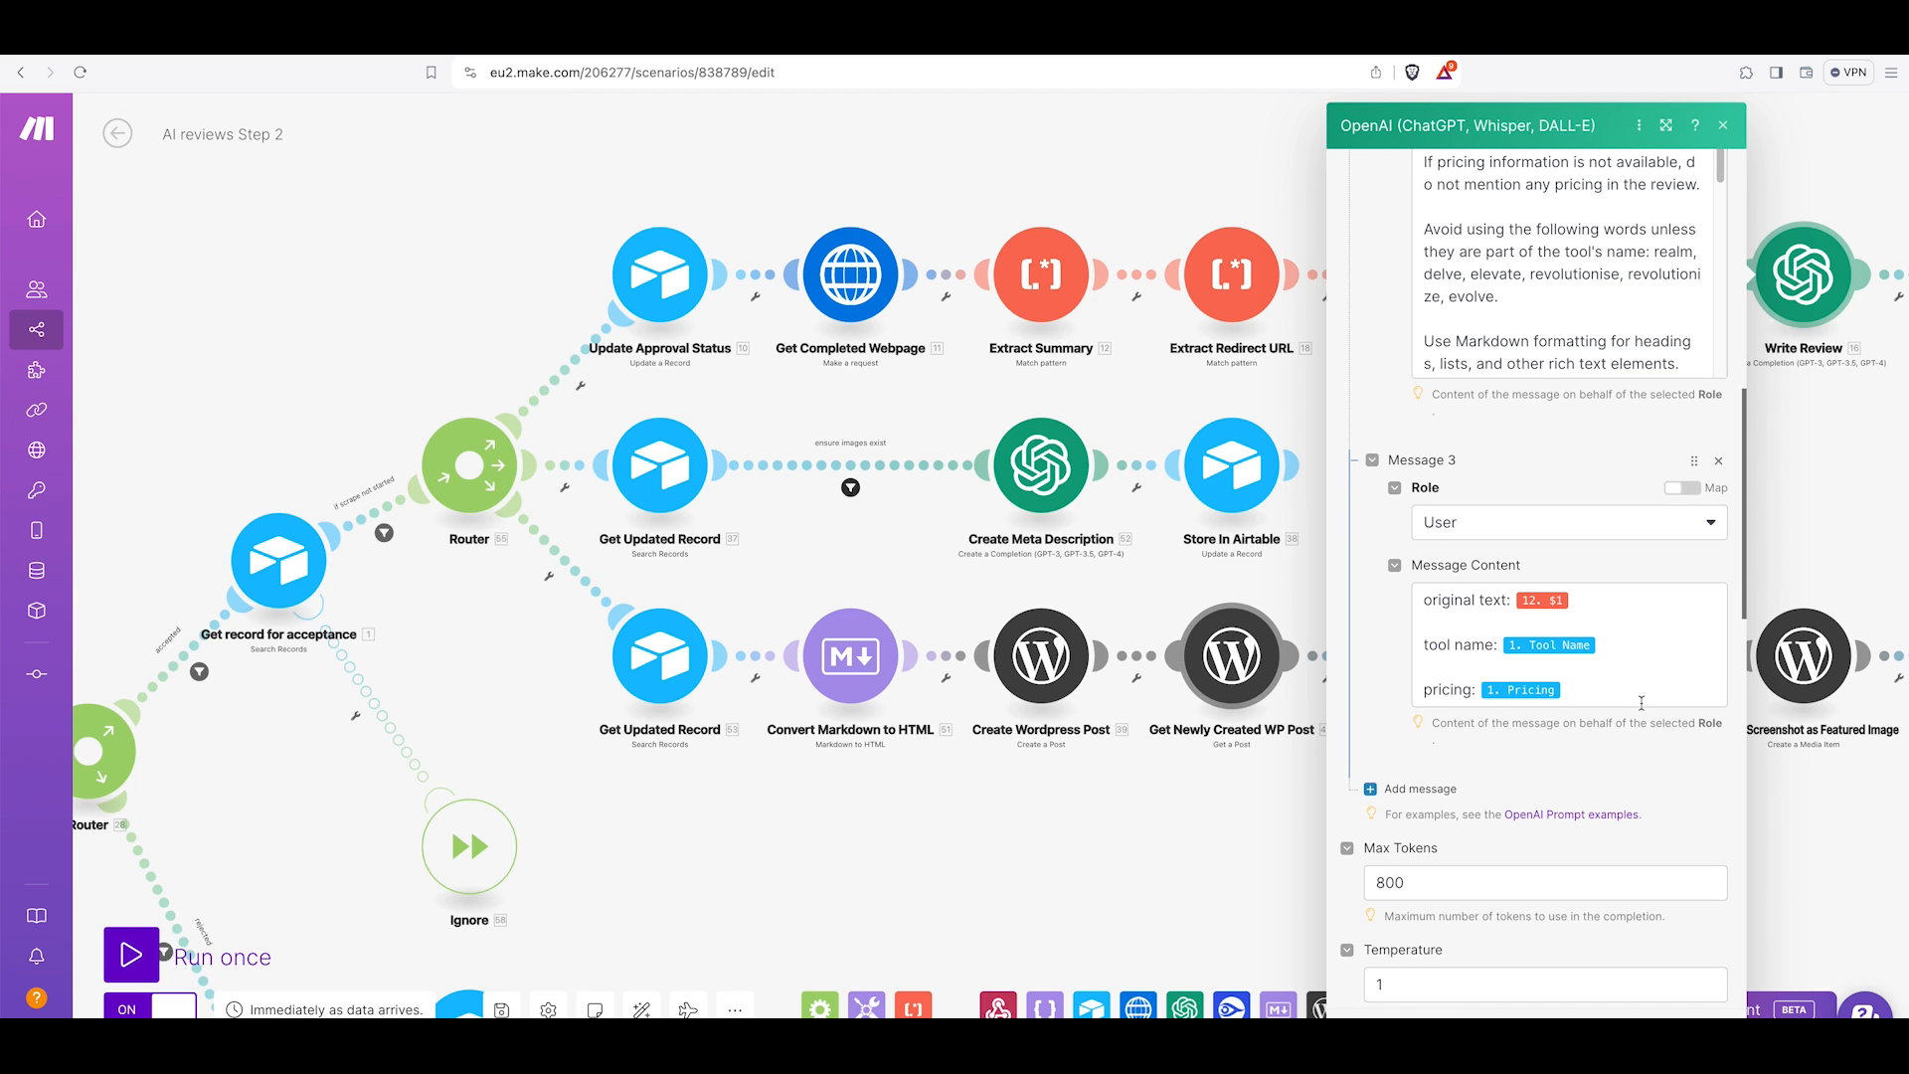
pyautogui.scroll(-4, 1592, 711)
pyautogui.scroll(-2, 1582, 693)
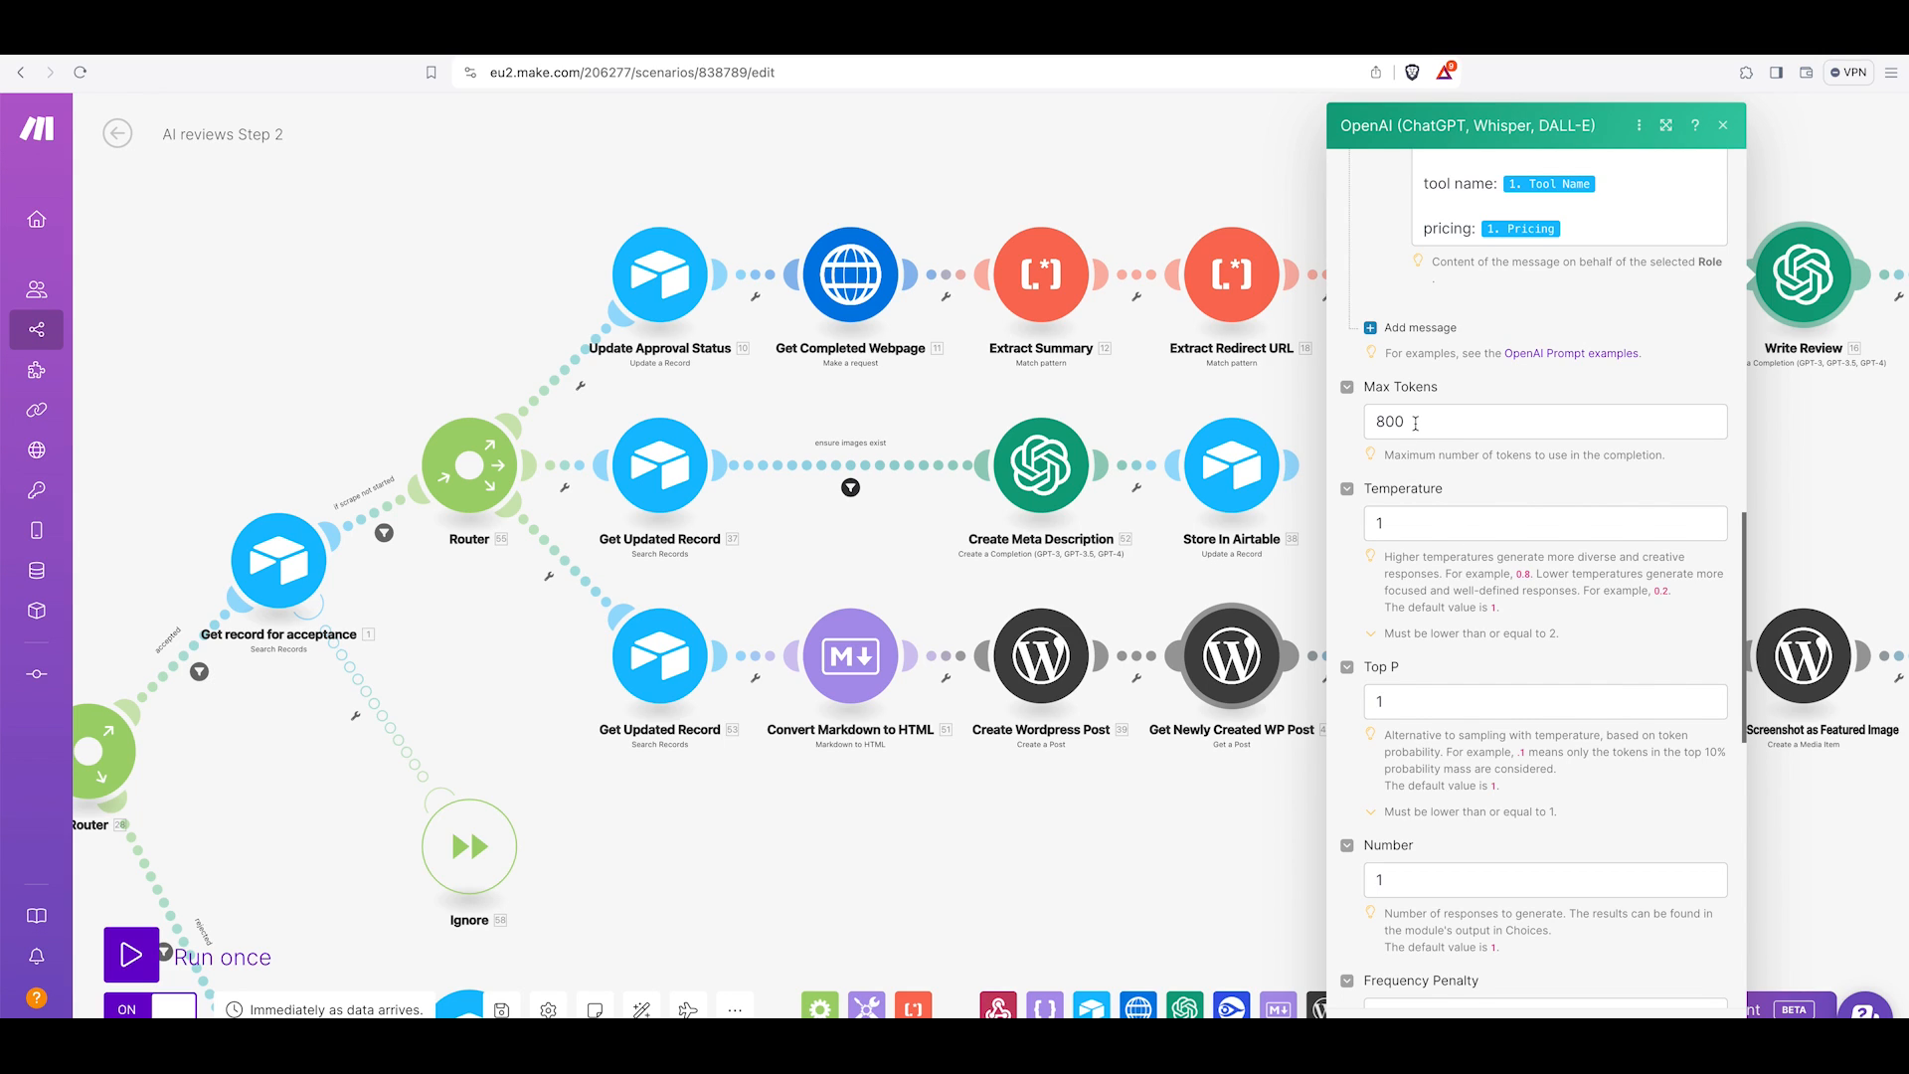
pyautogui.scroll(-1, 1416, 424)
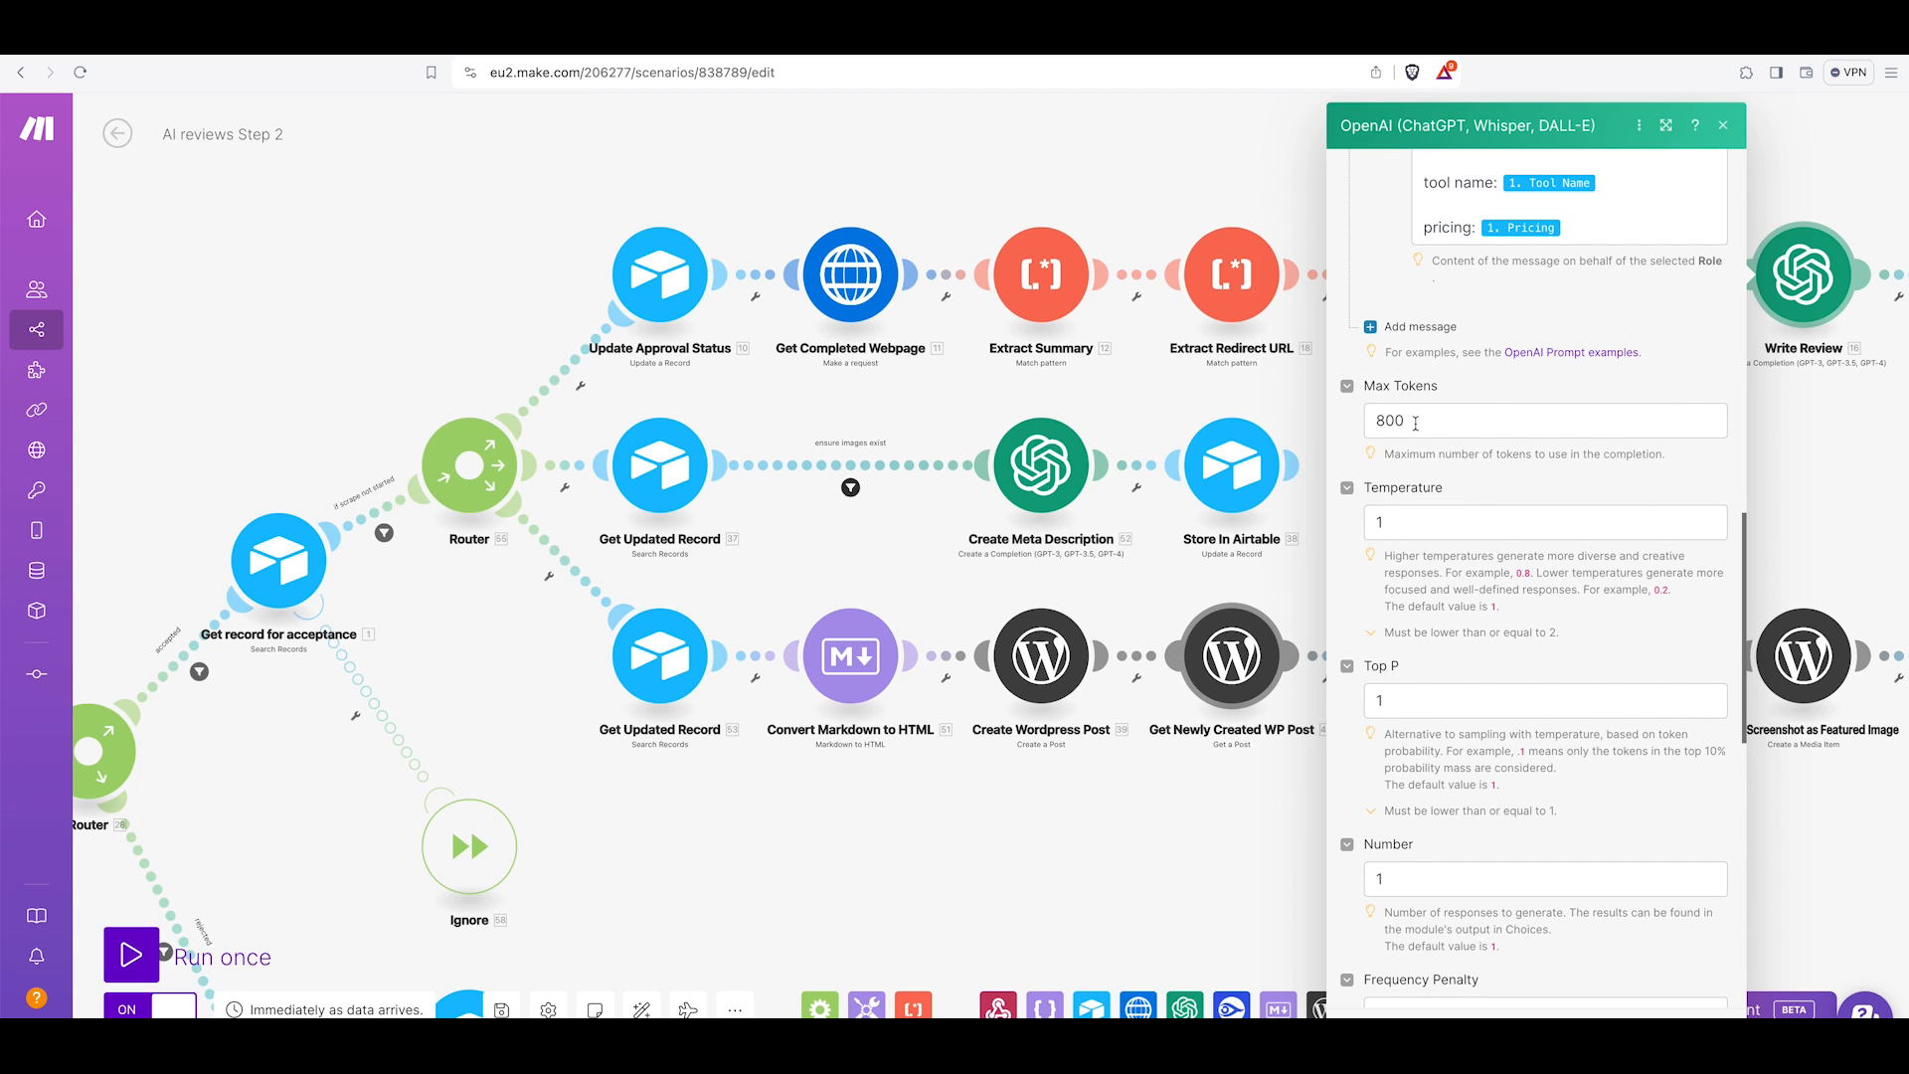
pyautogui.scroll(-2, 1453, 515)
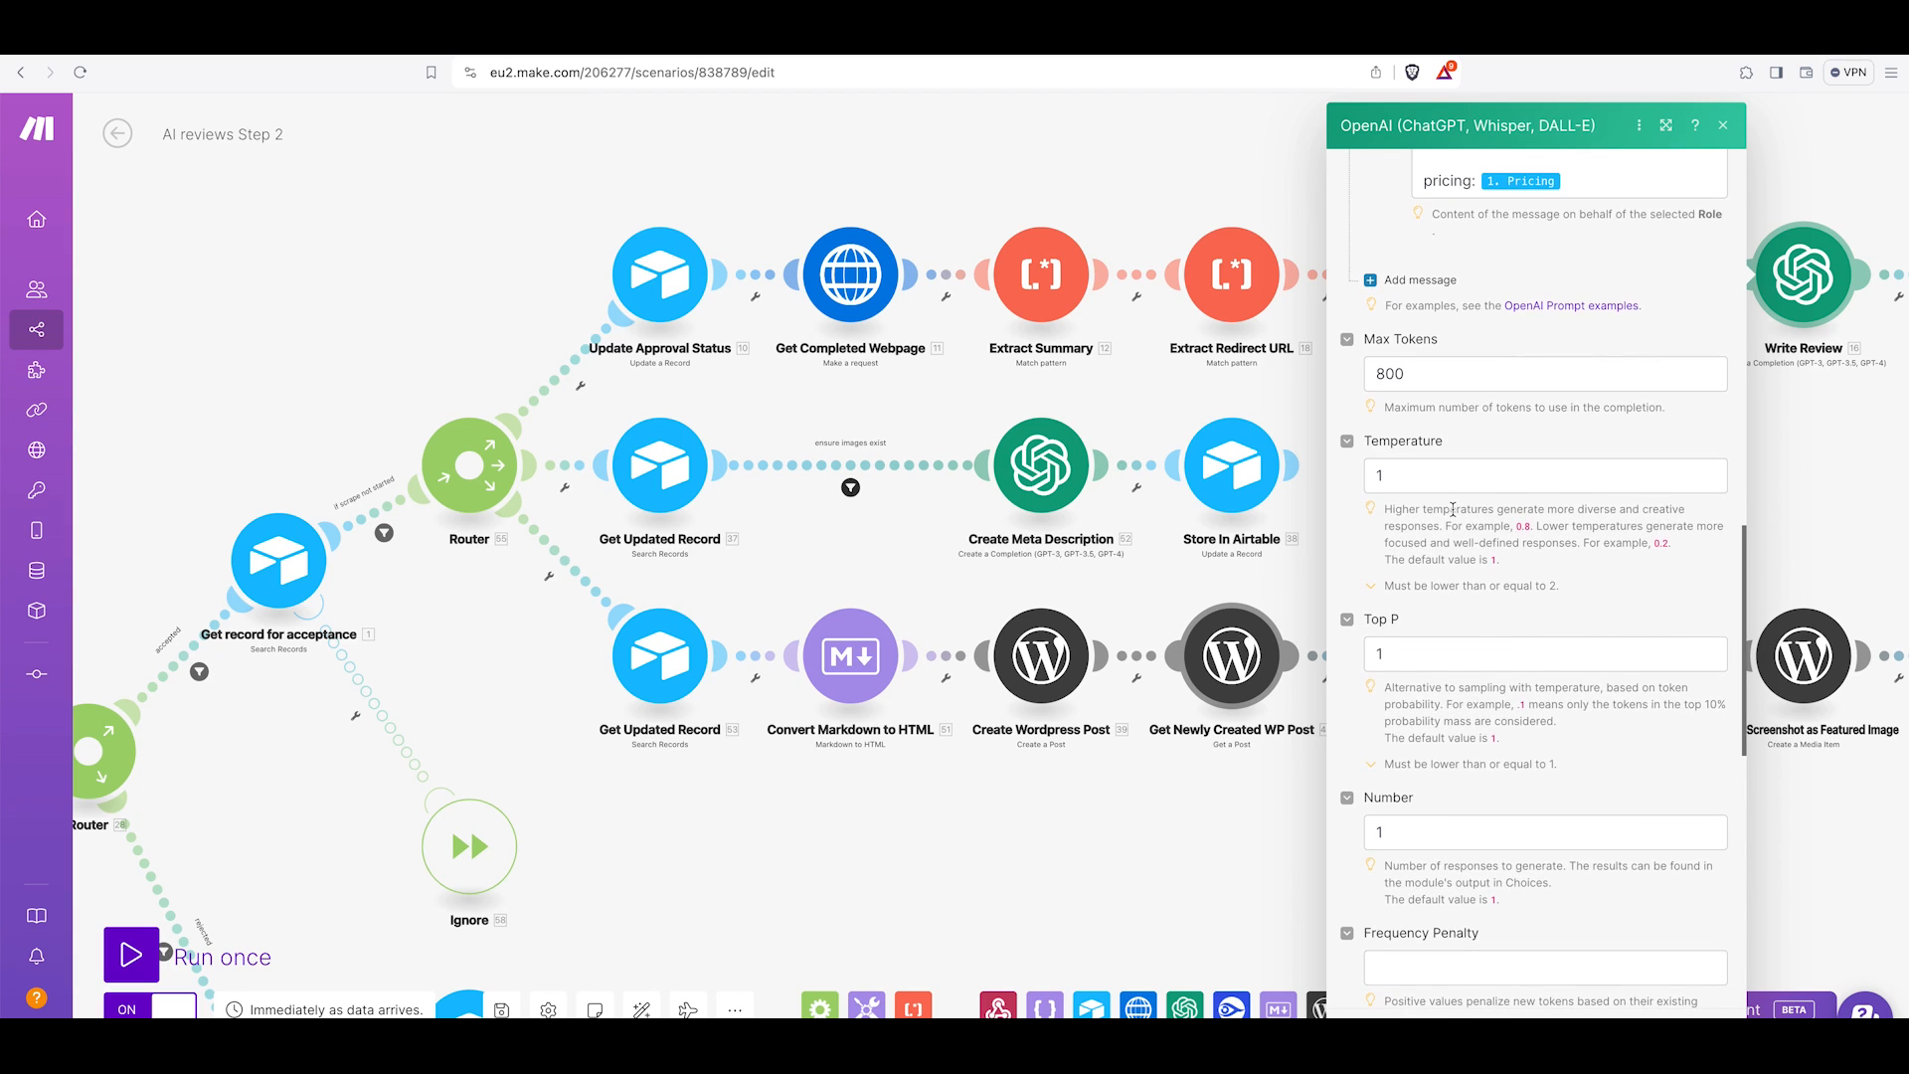
pyautogui.scroll(-5, 1453, 516)
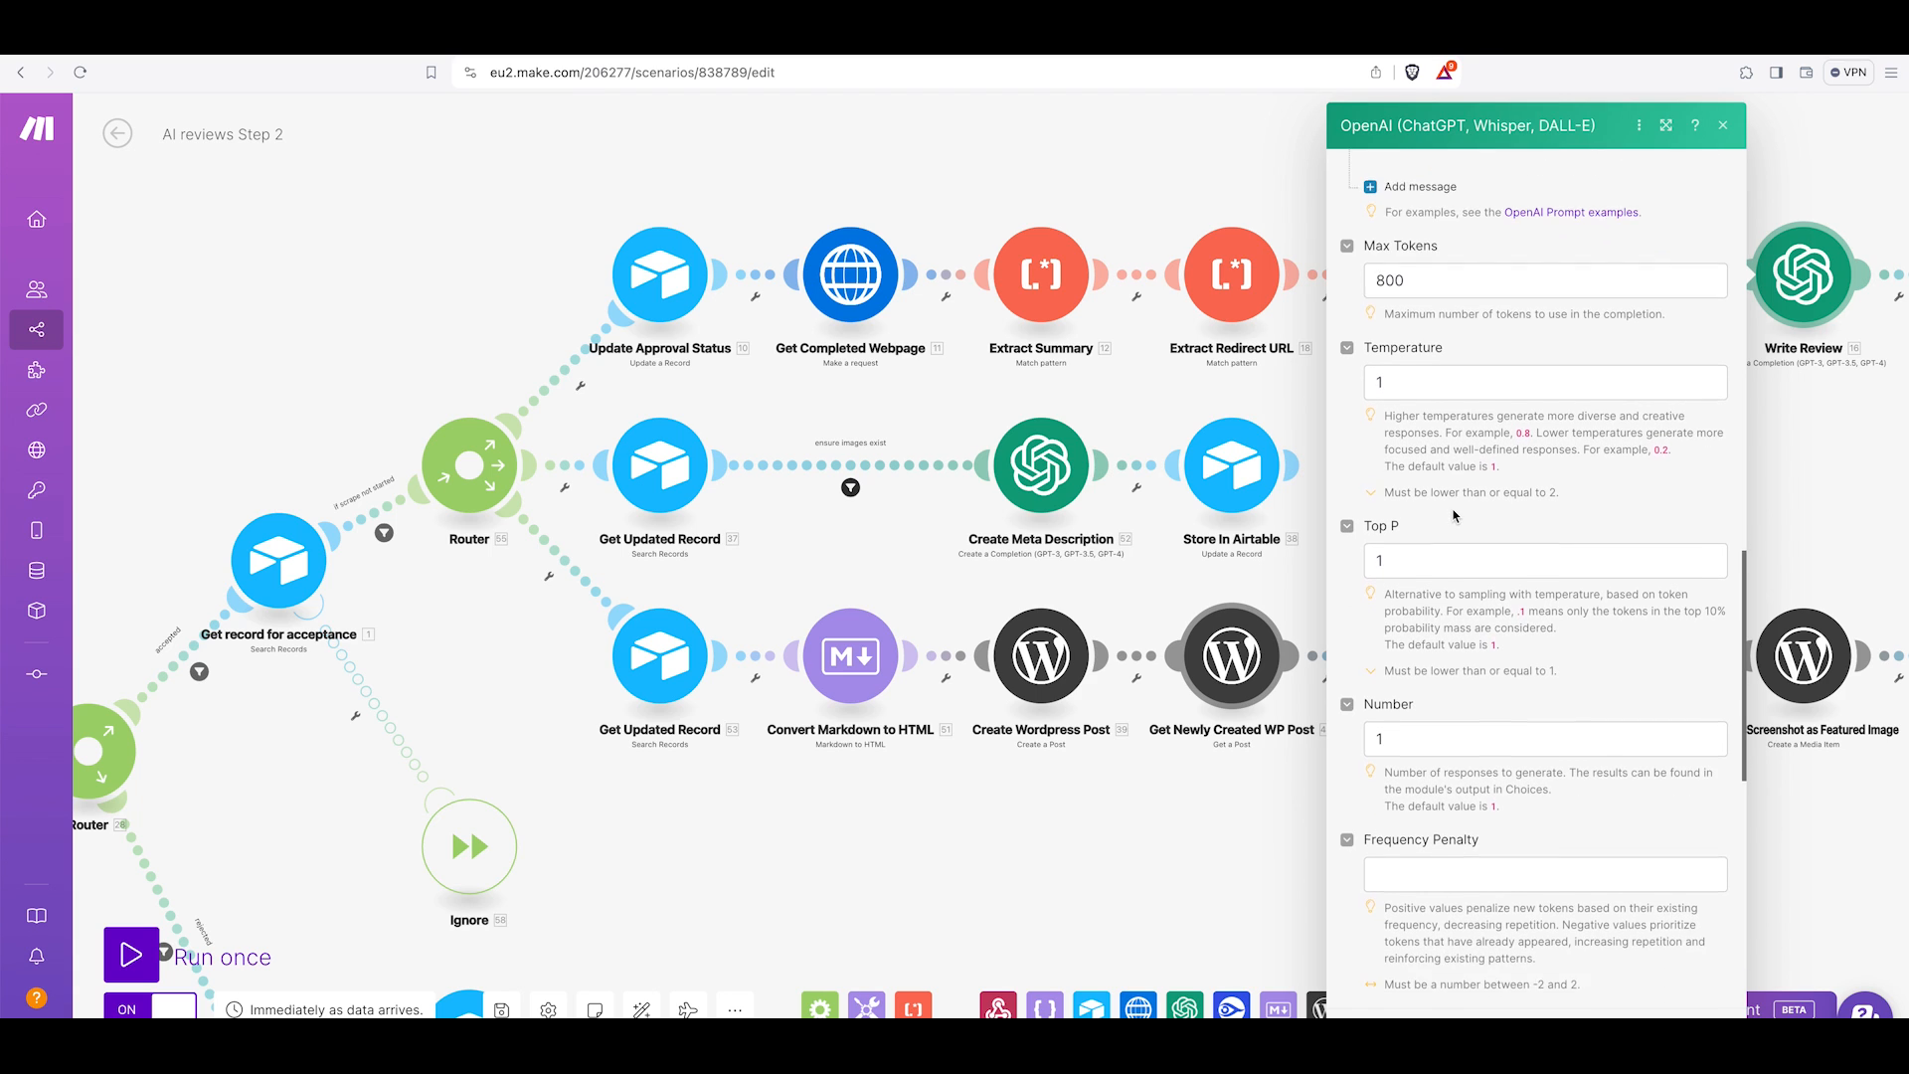
pyautogui.scroll(-12, 1434, 463)
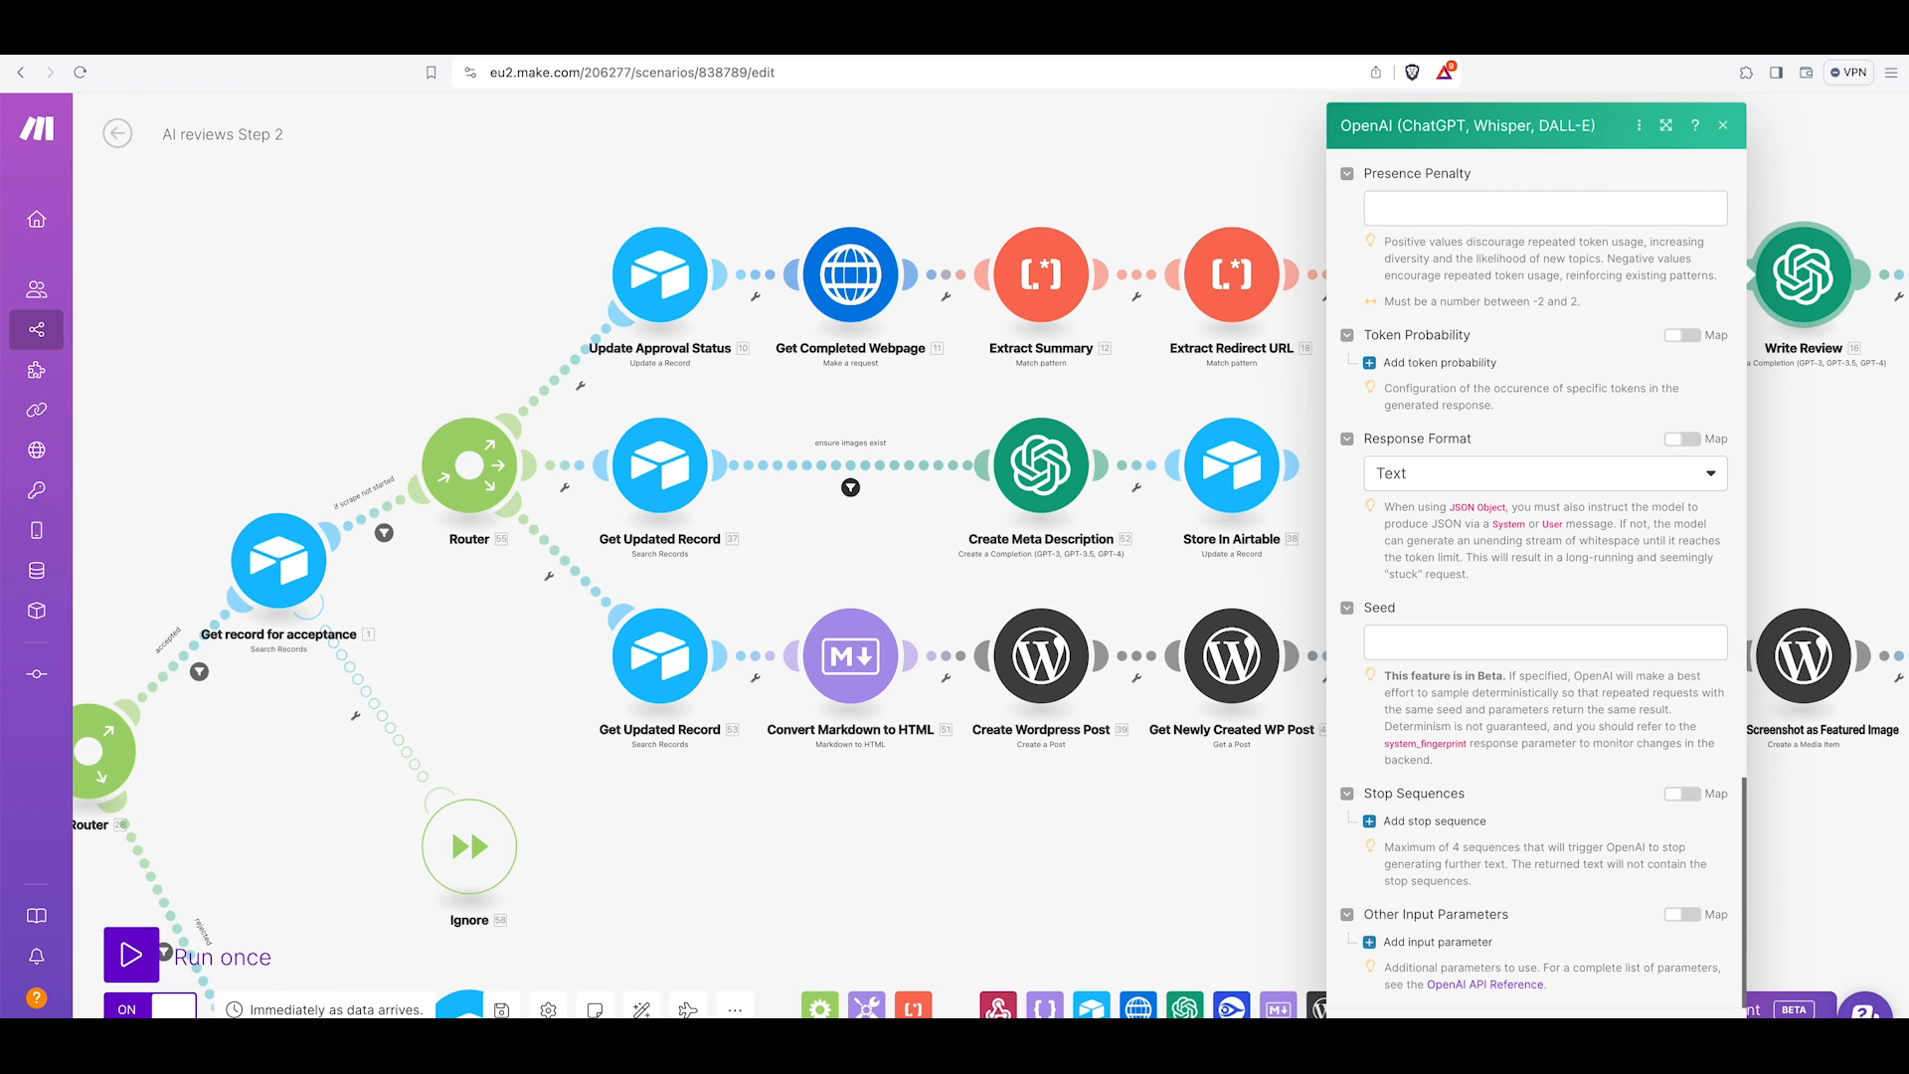
# Inspect the Store New Review module's Completed Review field mapping to the Write Review message content.
pyautogui.moveTo(1858, 388); pyautogui.dragTo(1330, 384)
pyautogui.click(1216, 301)
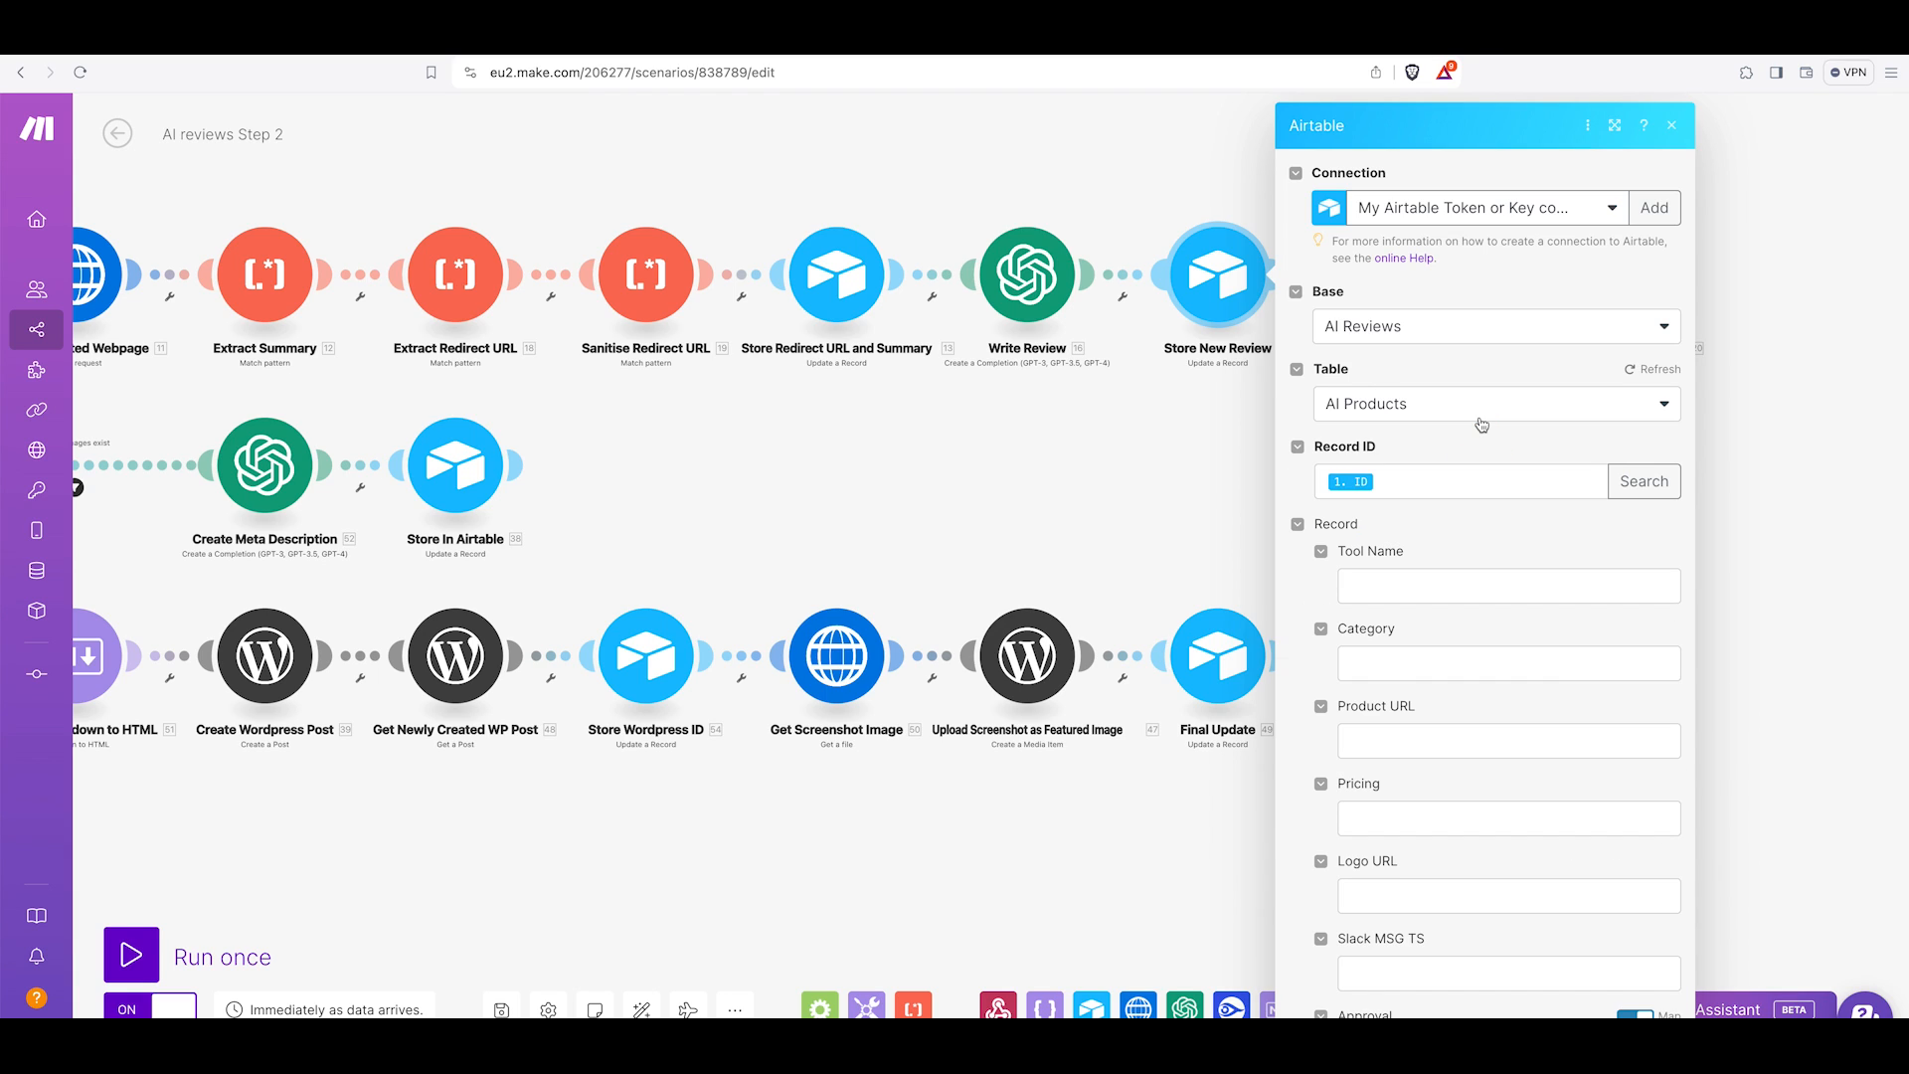
pyautogui.scroll(-2, 1439, 534)
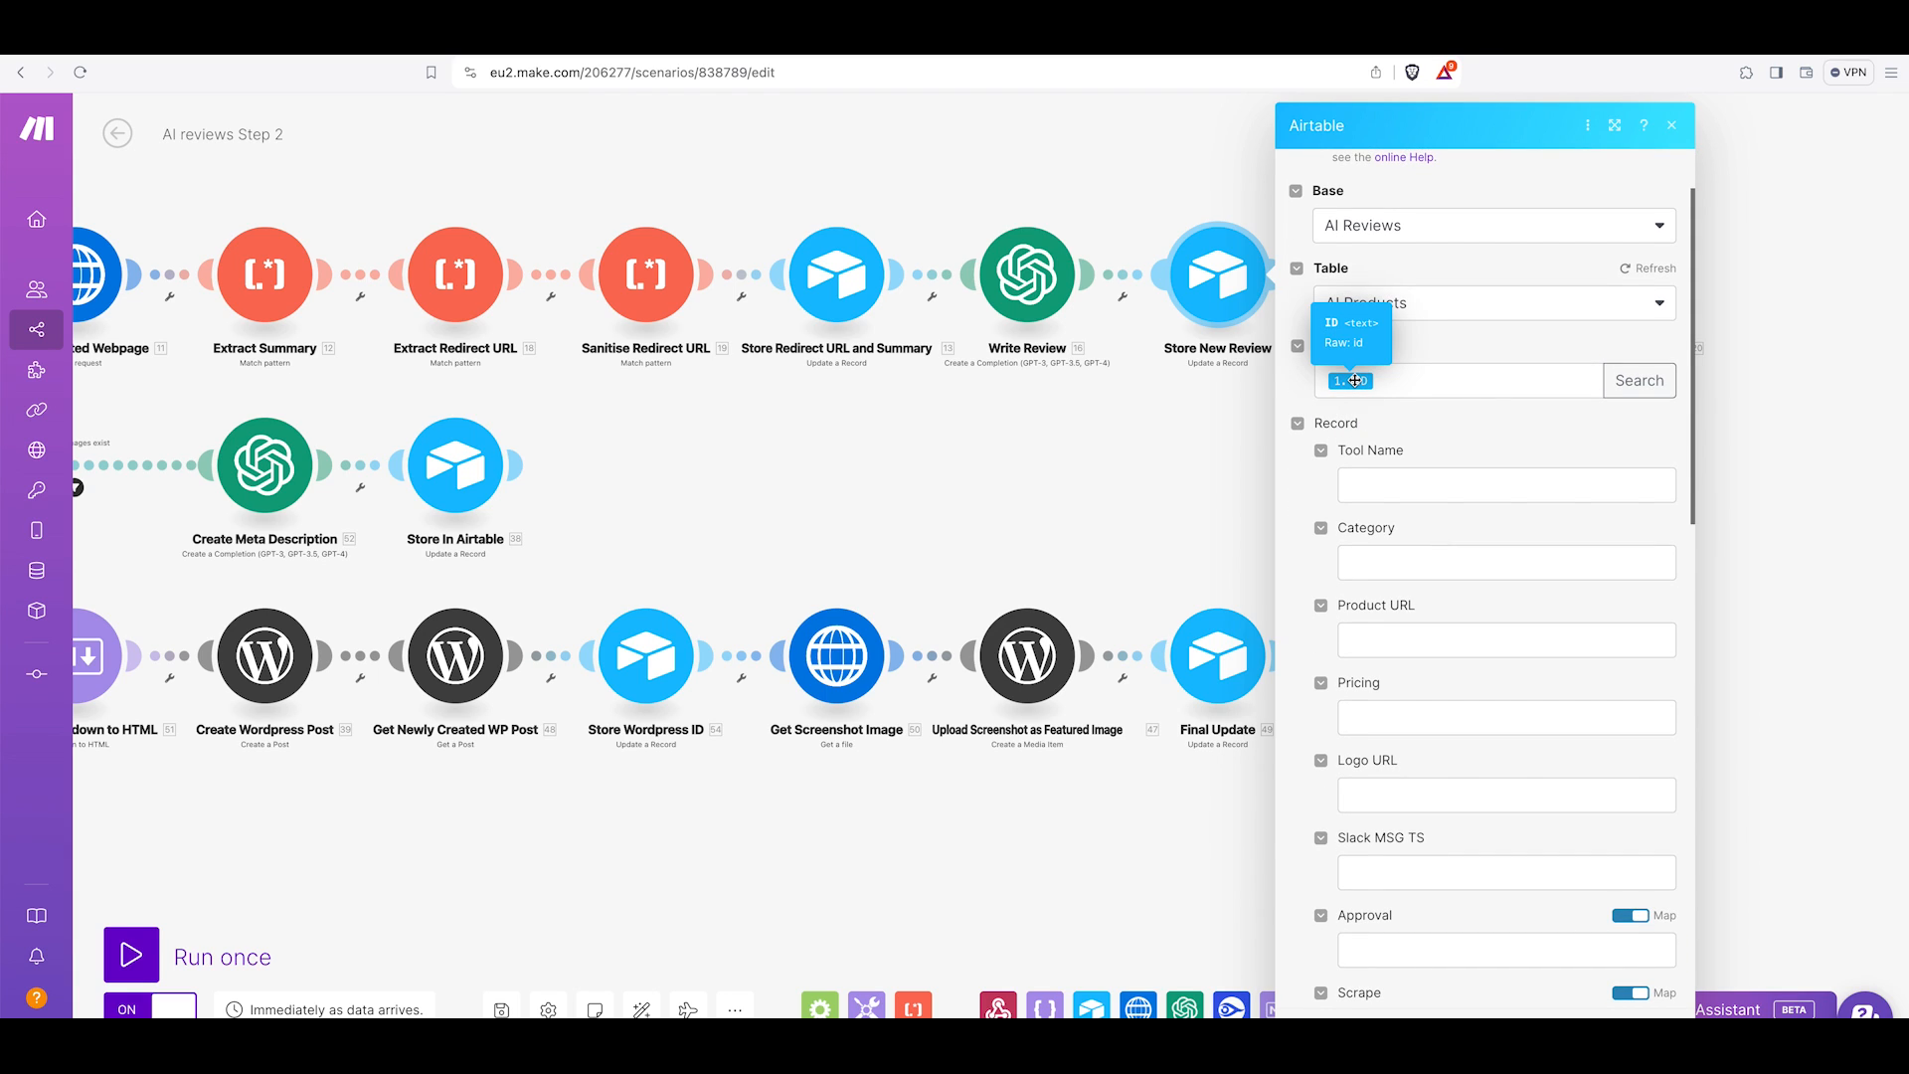
pyautogui.scroll(-10, 1355, 381)
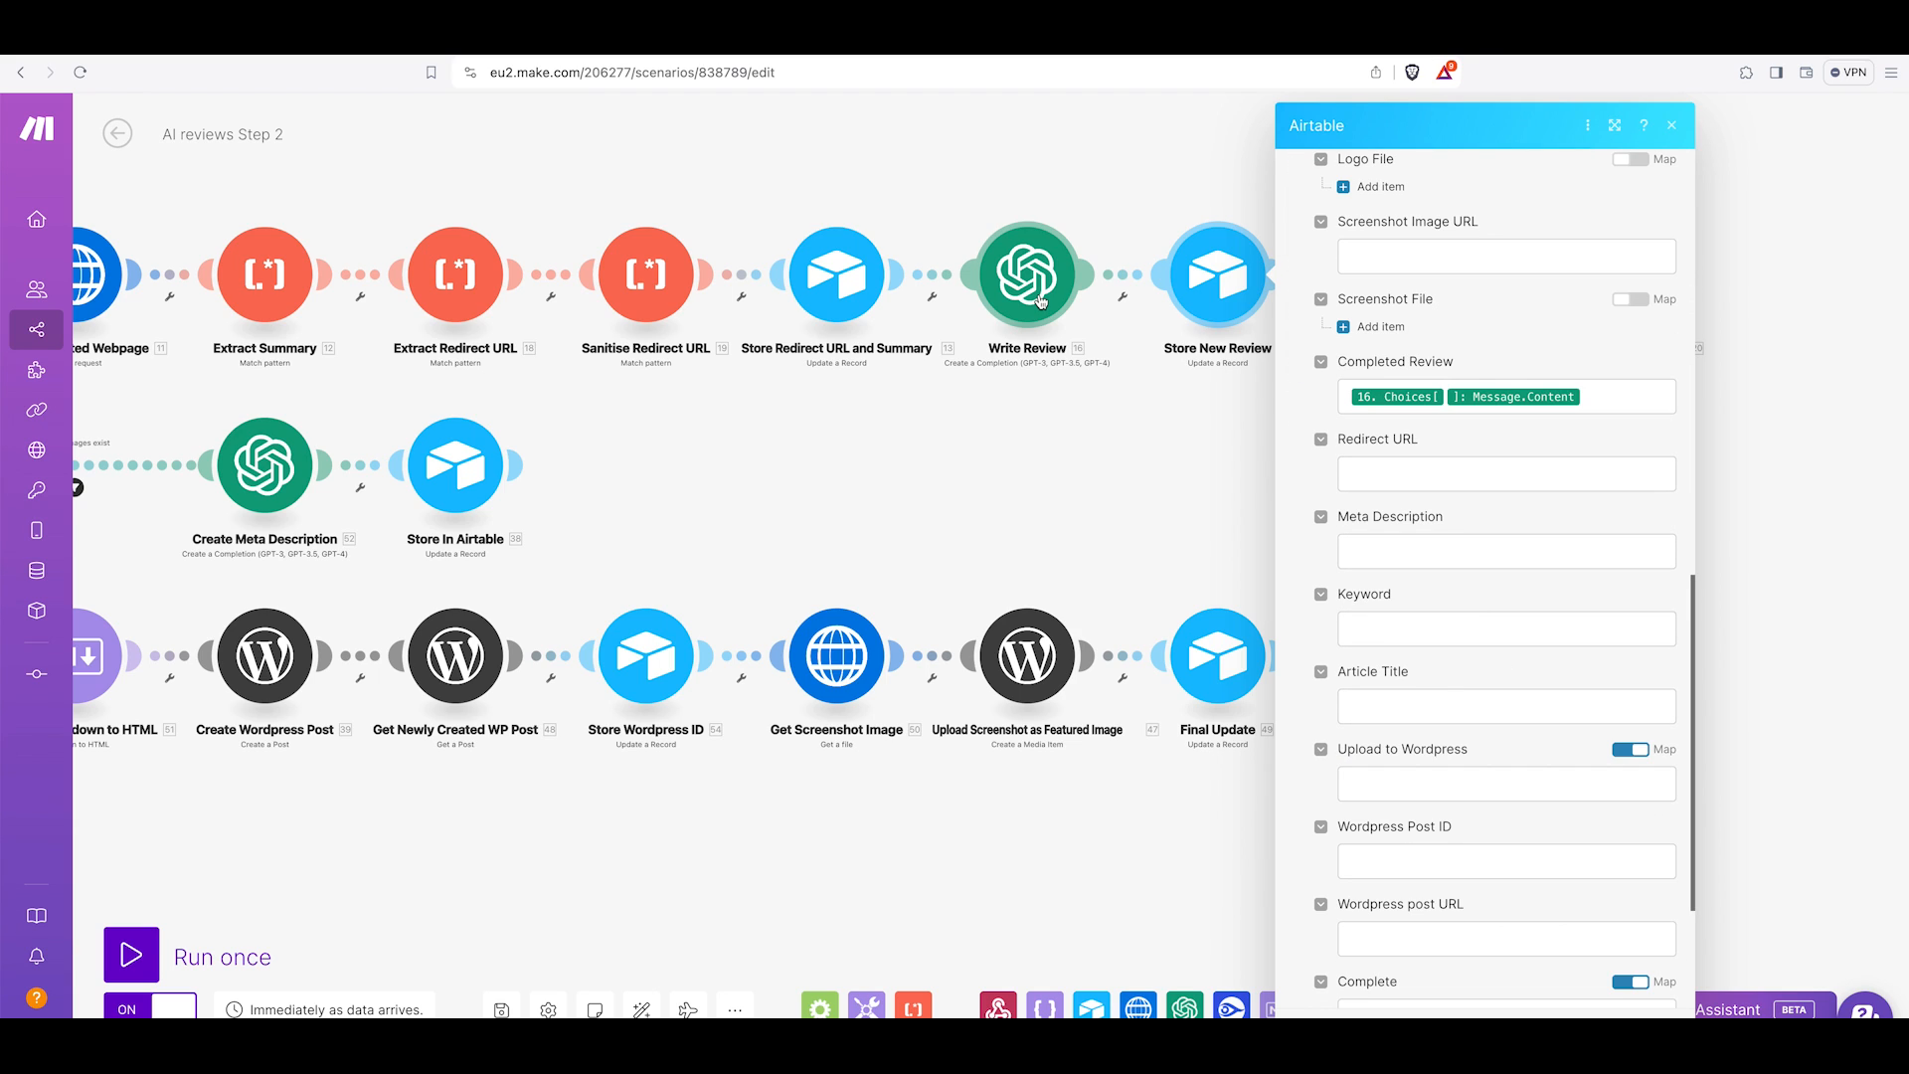
pyautogui.click(1606, 398)
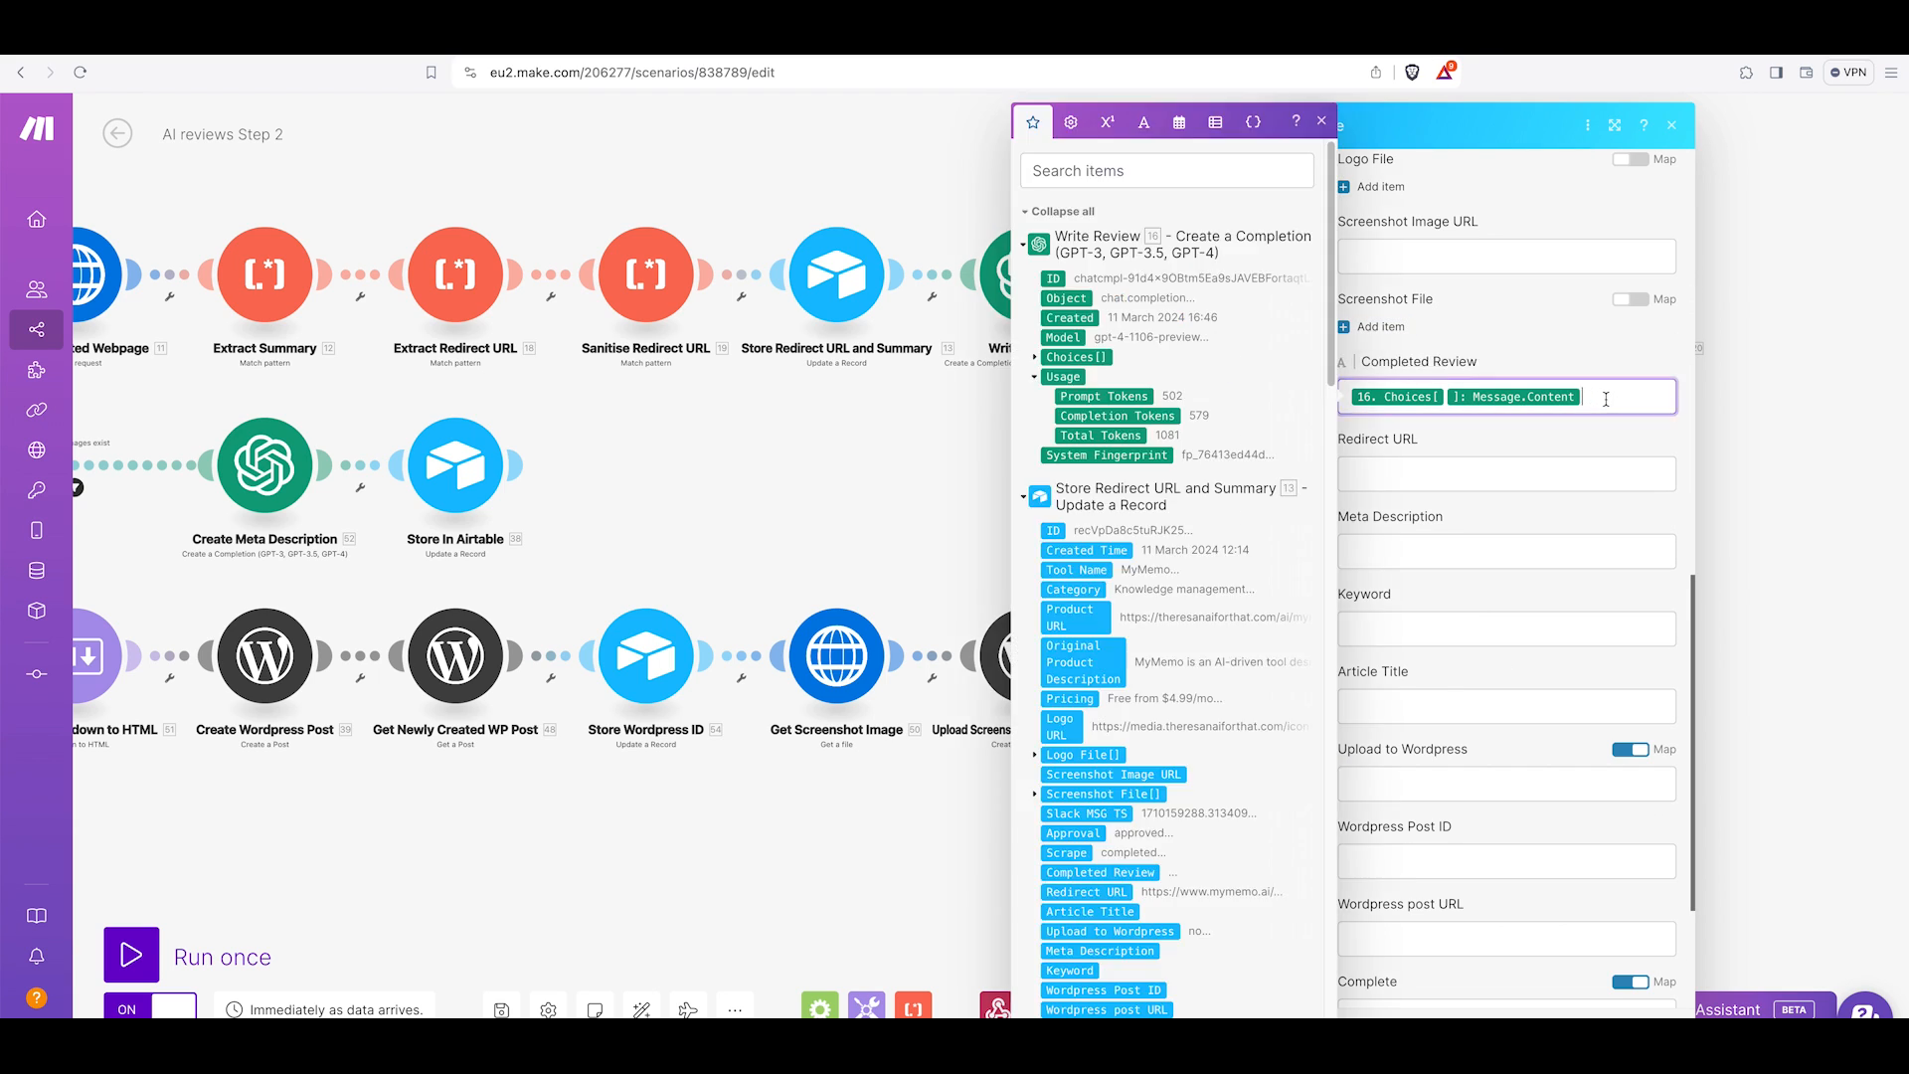
pyautogui.click(1037, 360)
pyautogui.click(1049, 456)
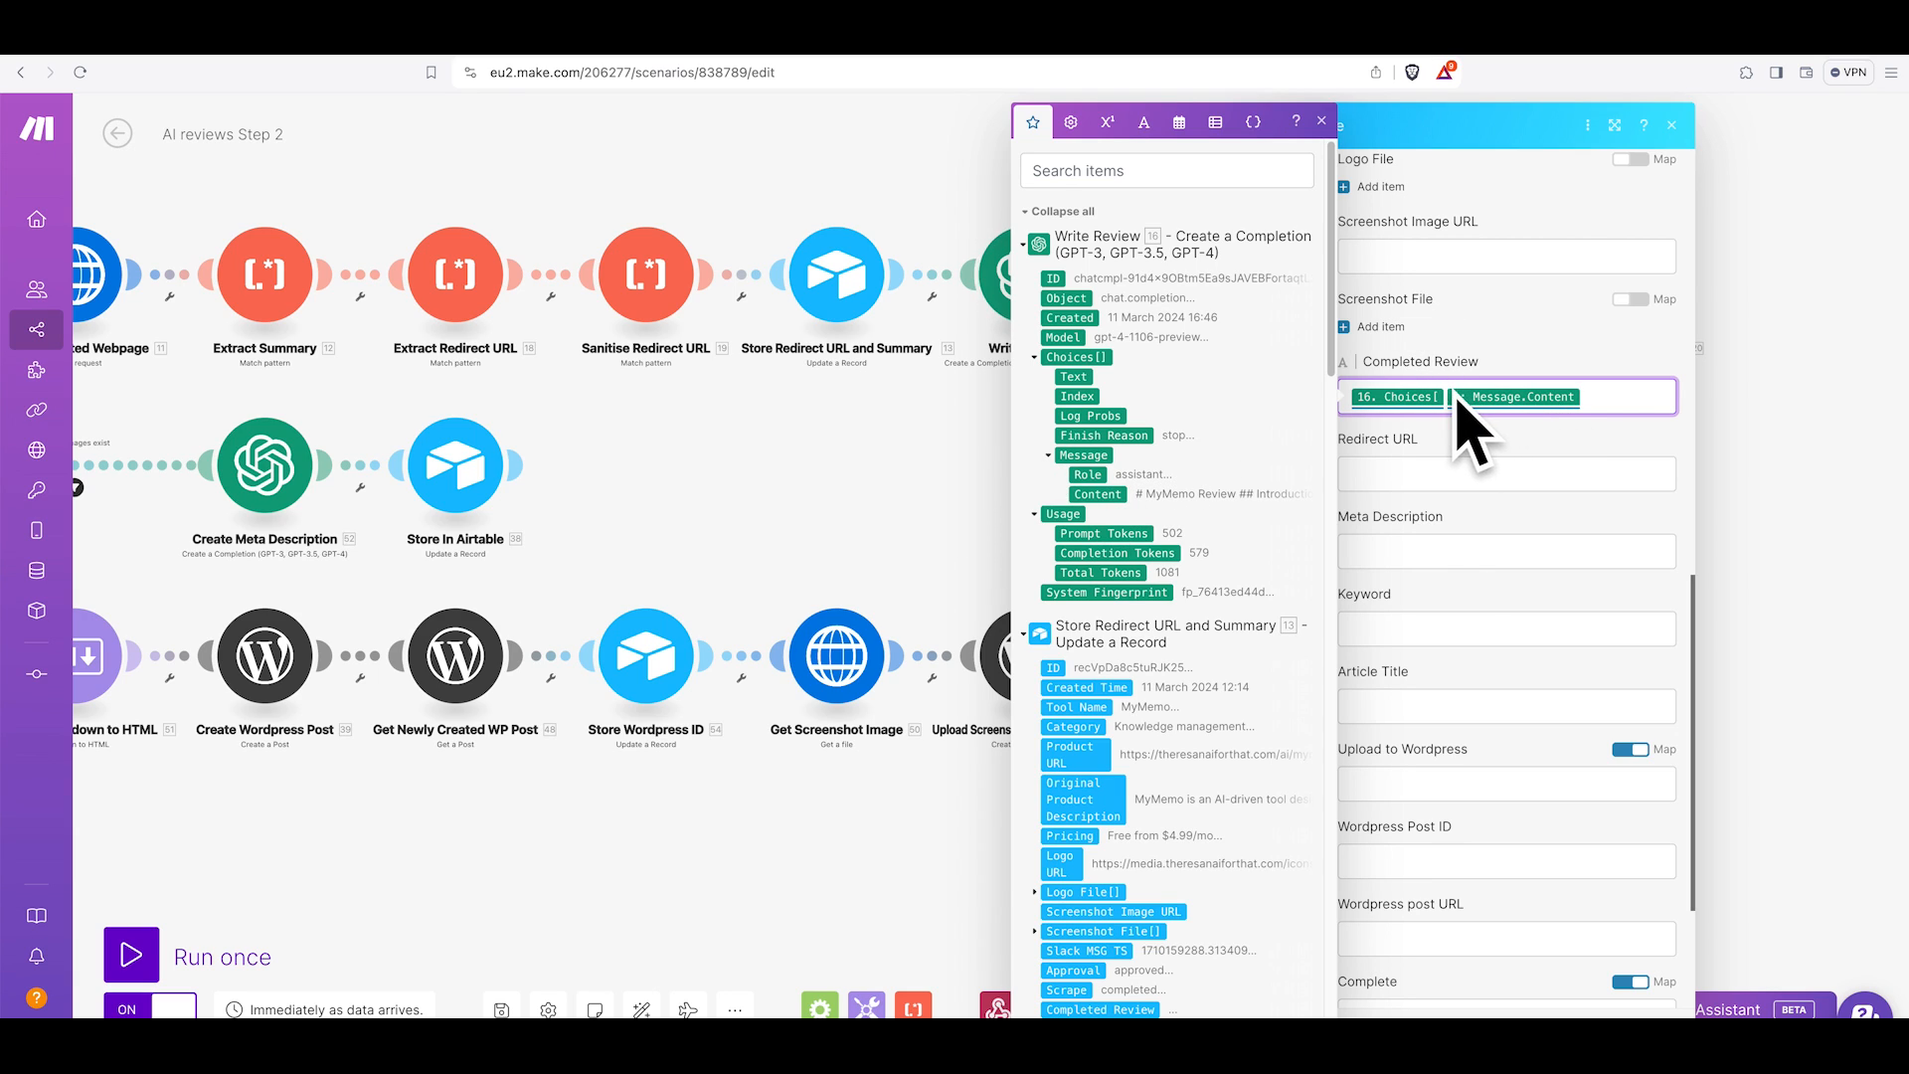
pyautogui.click(1608, 453)
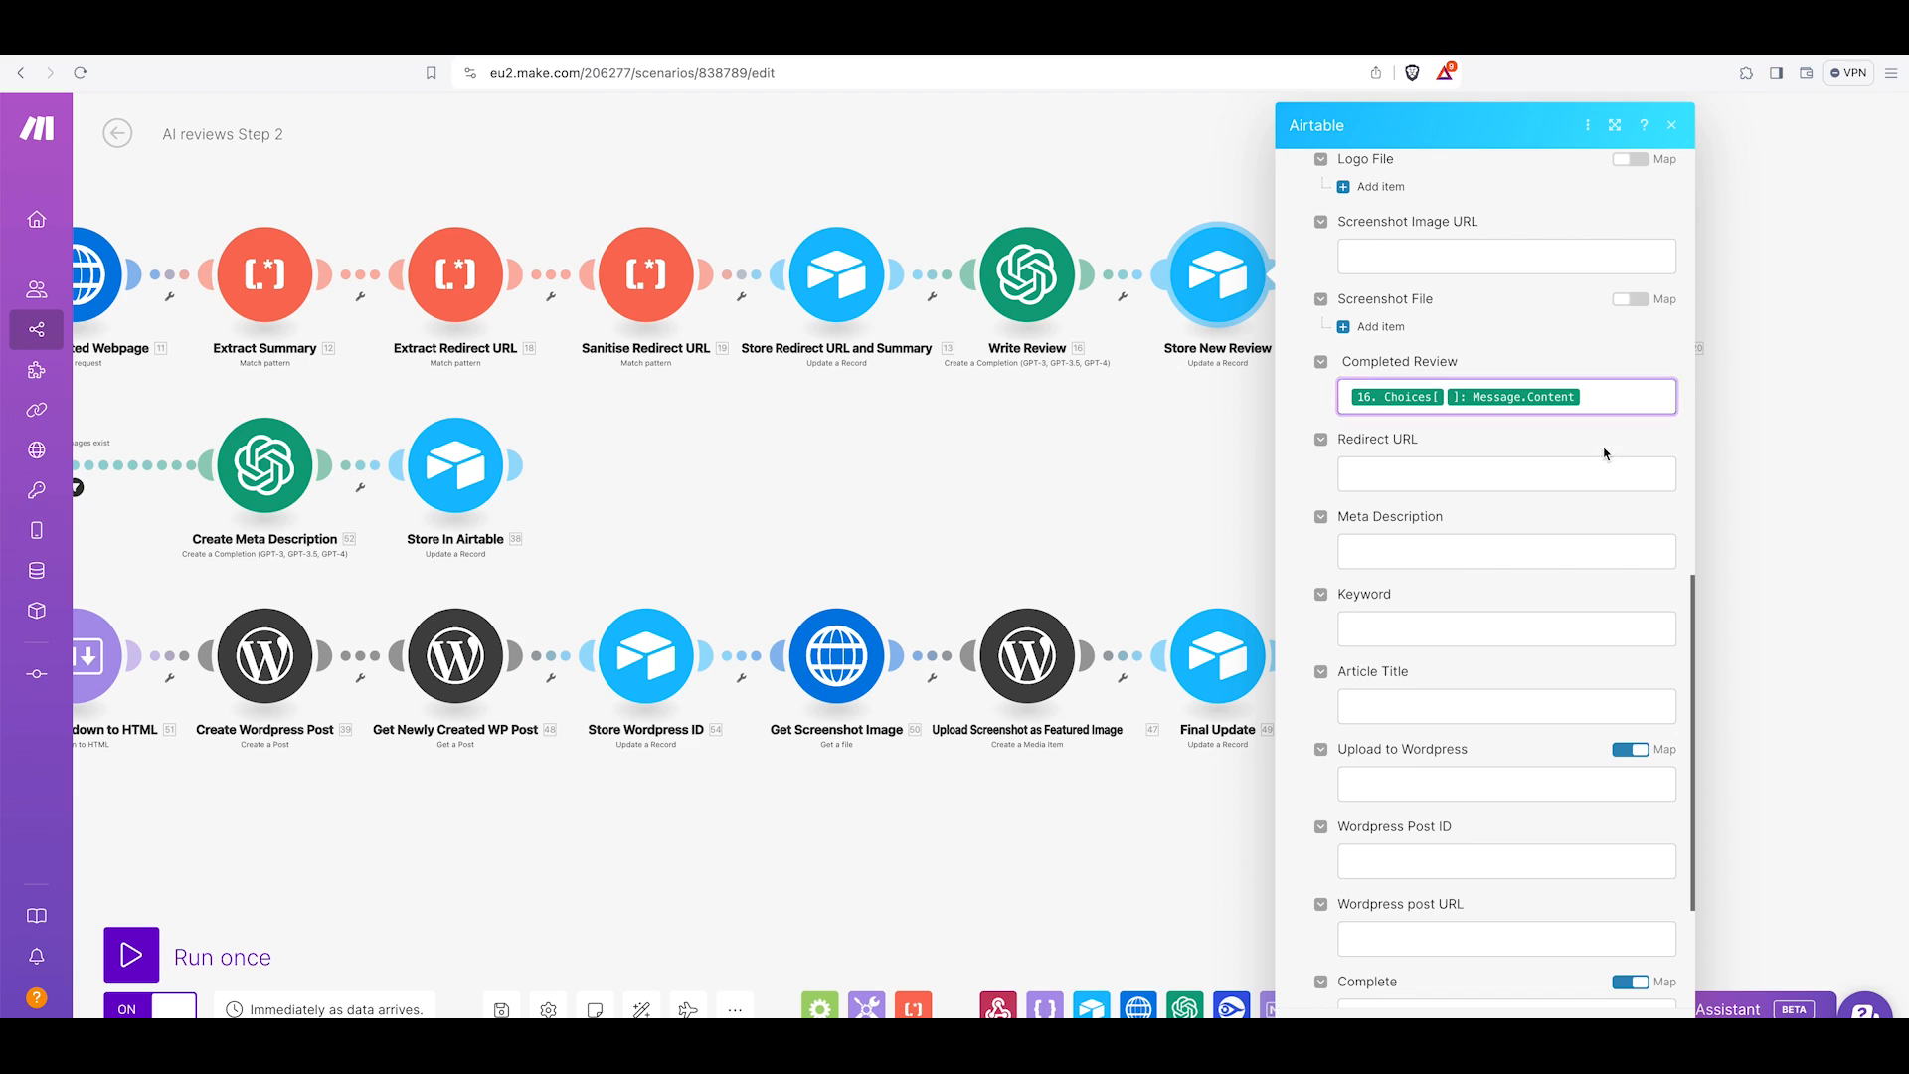
pyautogui.scroll(-3, 1514, 616)
pyautogui.click(1210, 328)
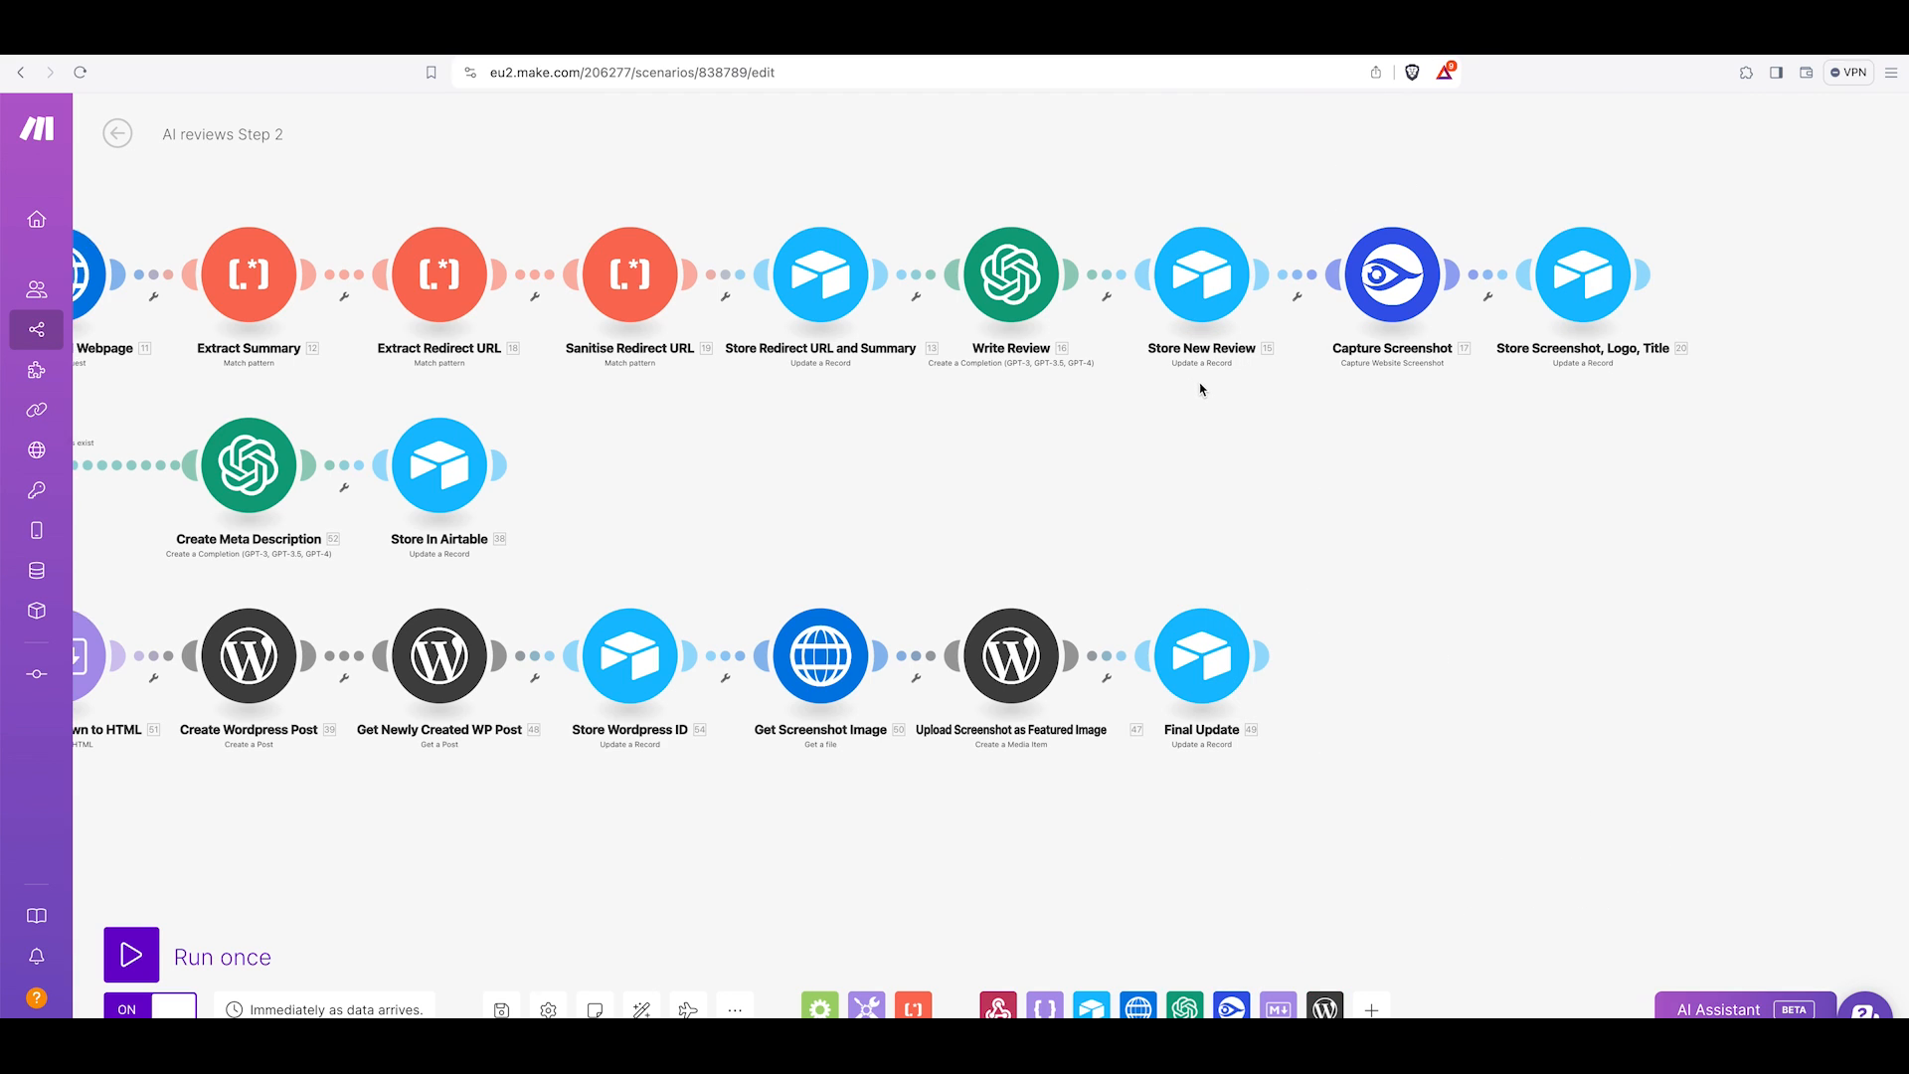
# Inspect the Capture Screenshot module's URL mapping, viewport size, Full Page and Wait Till settings.
pyautogui.click(1311, 318)
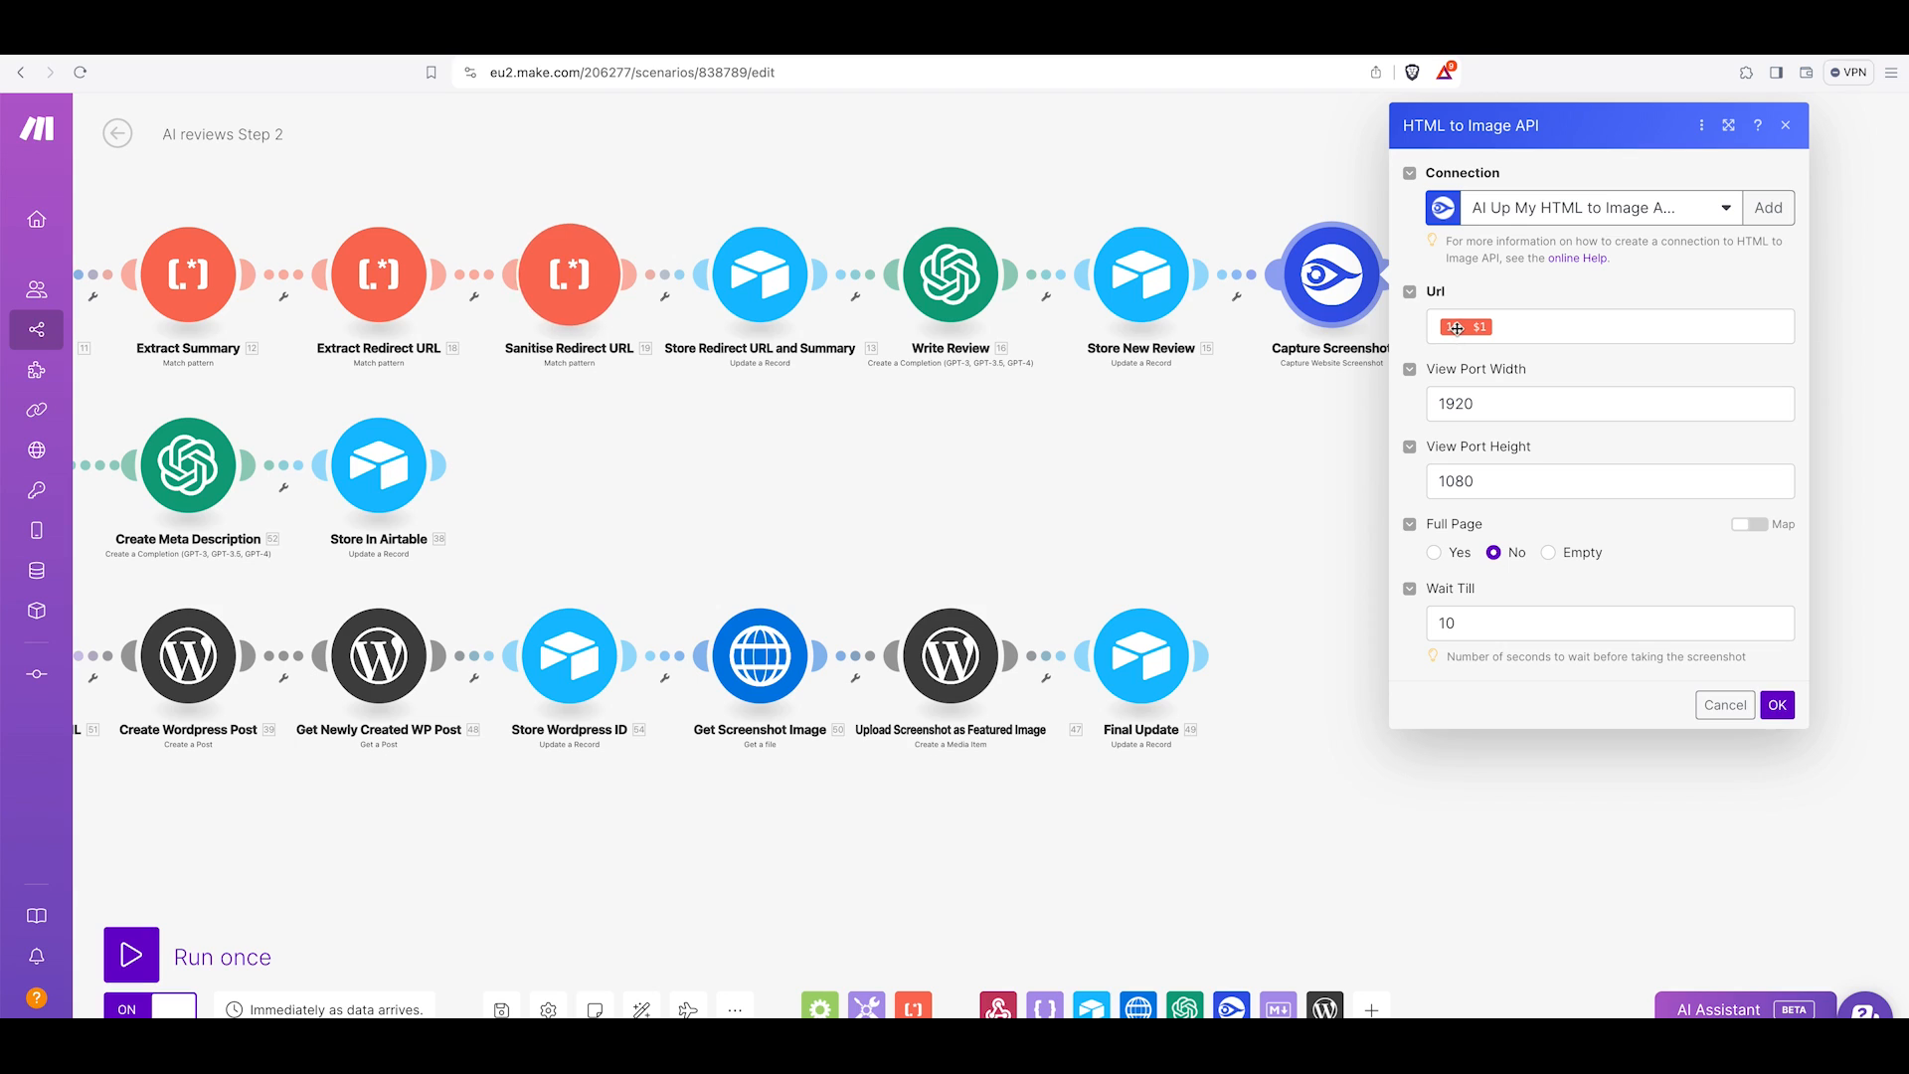
pyautogui.moveTo(1457, 328)
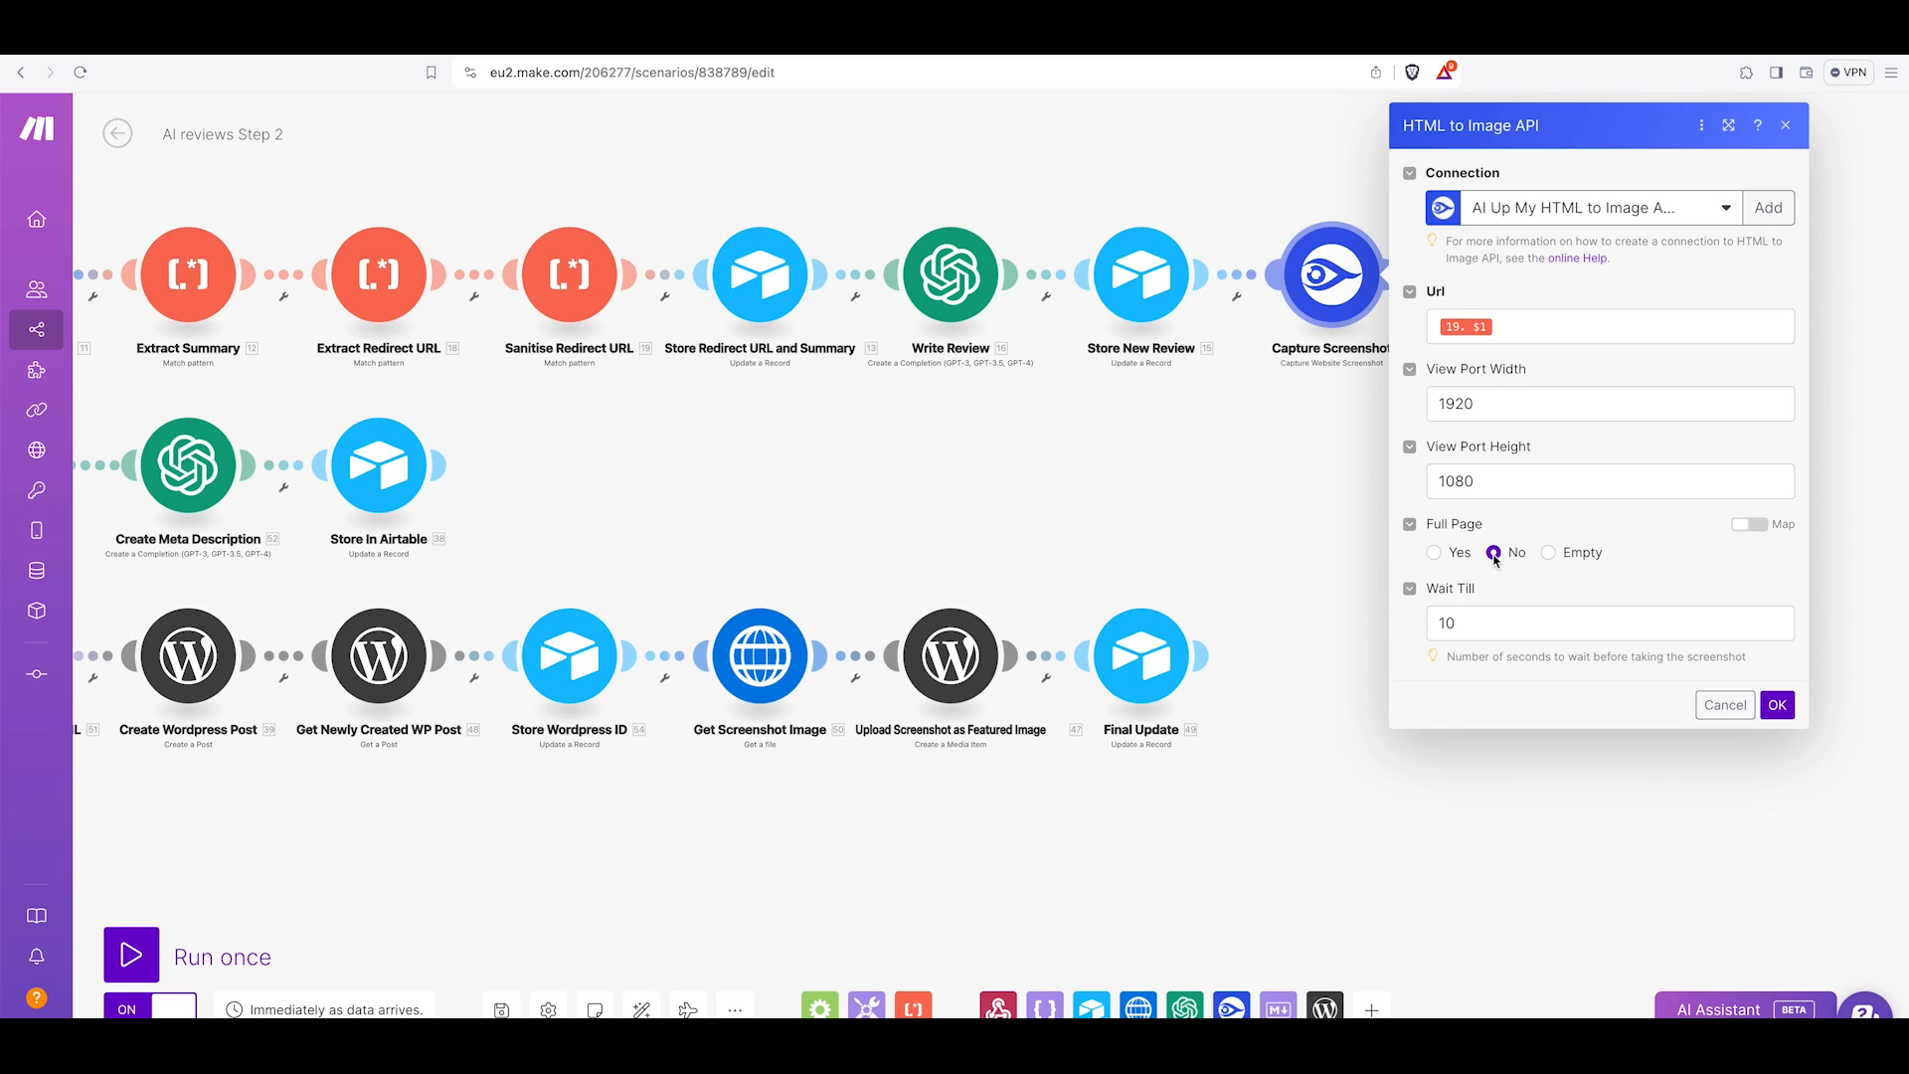
pyautogui.click(1475, 622)
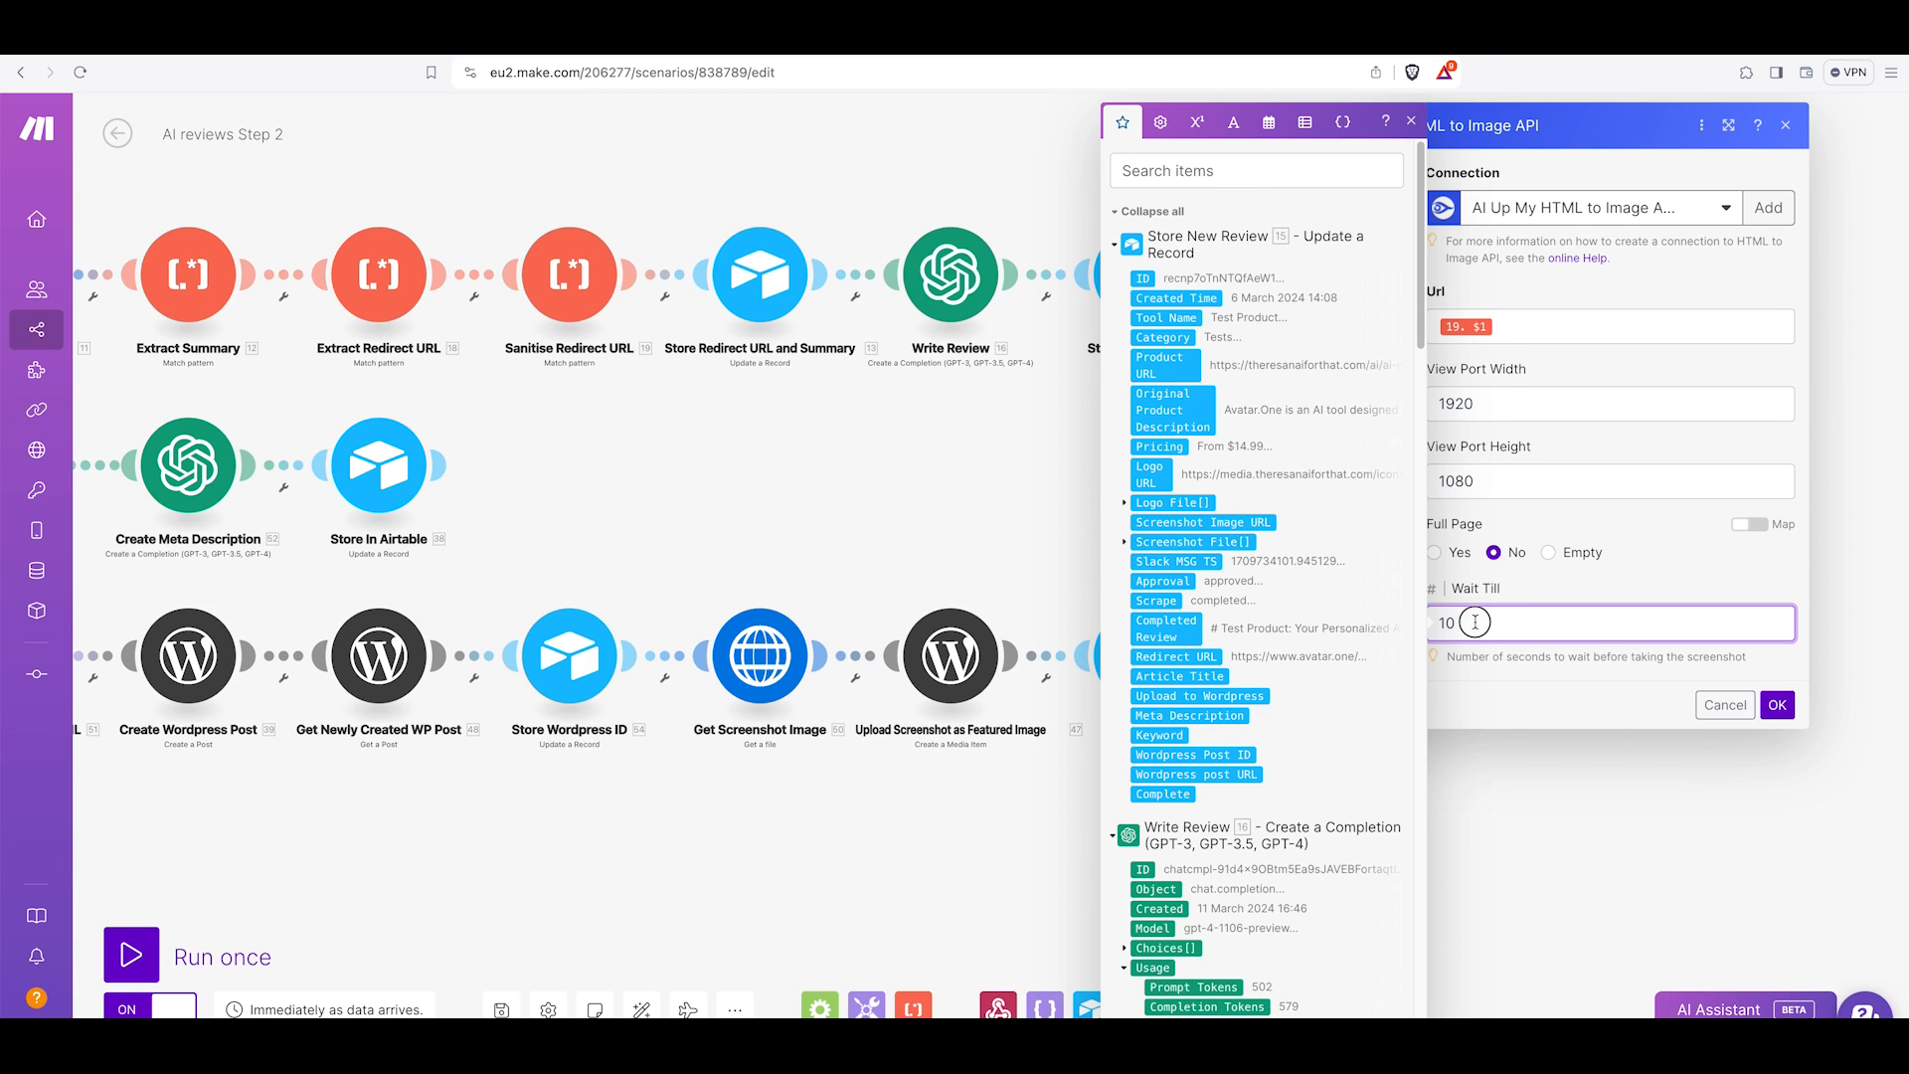
# Inspect the Store Screenshot, Logo, Title module's logo and screenshot file mappings, Article Title and Upload to Wordpress options.
pyautogui.click(1531, 597)
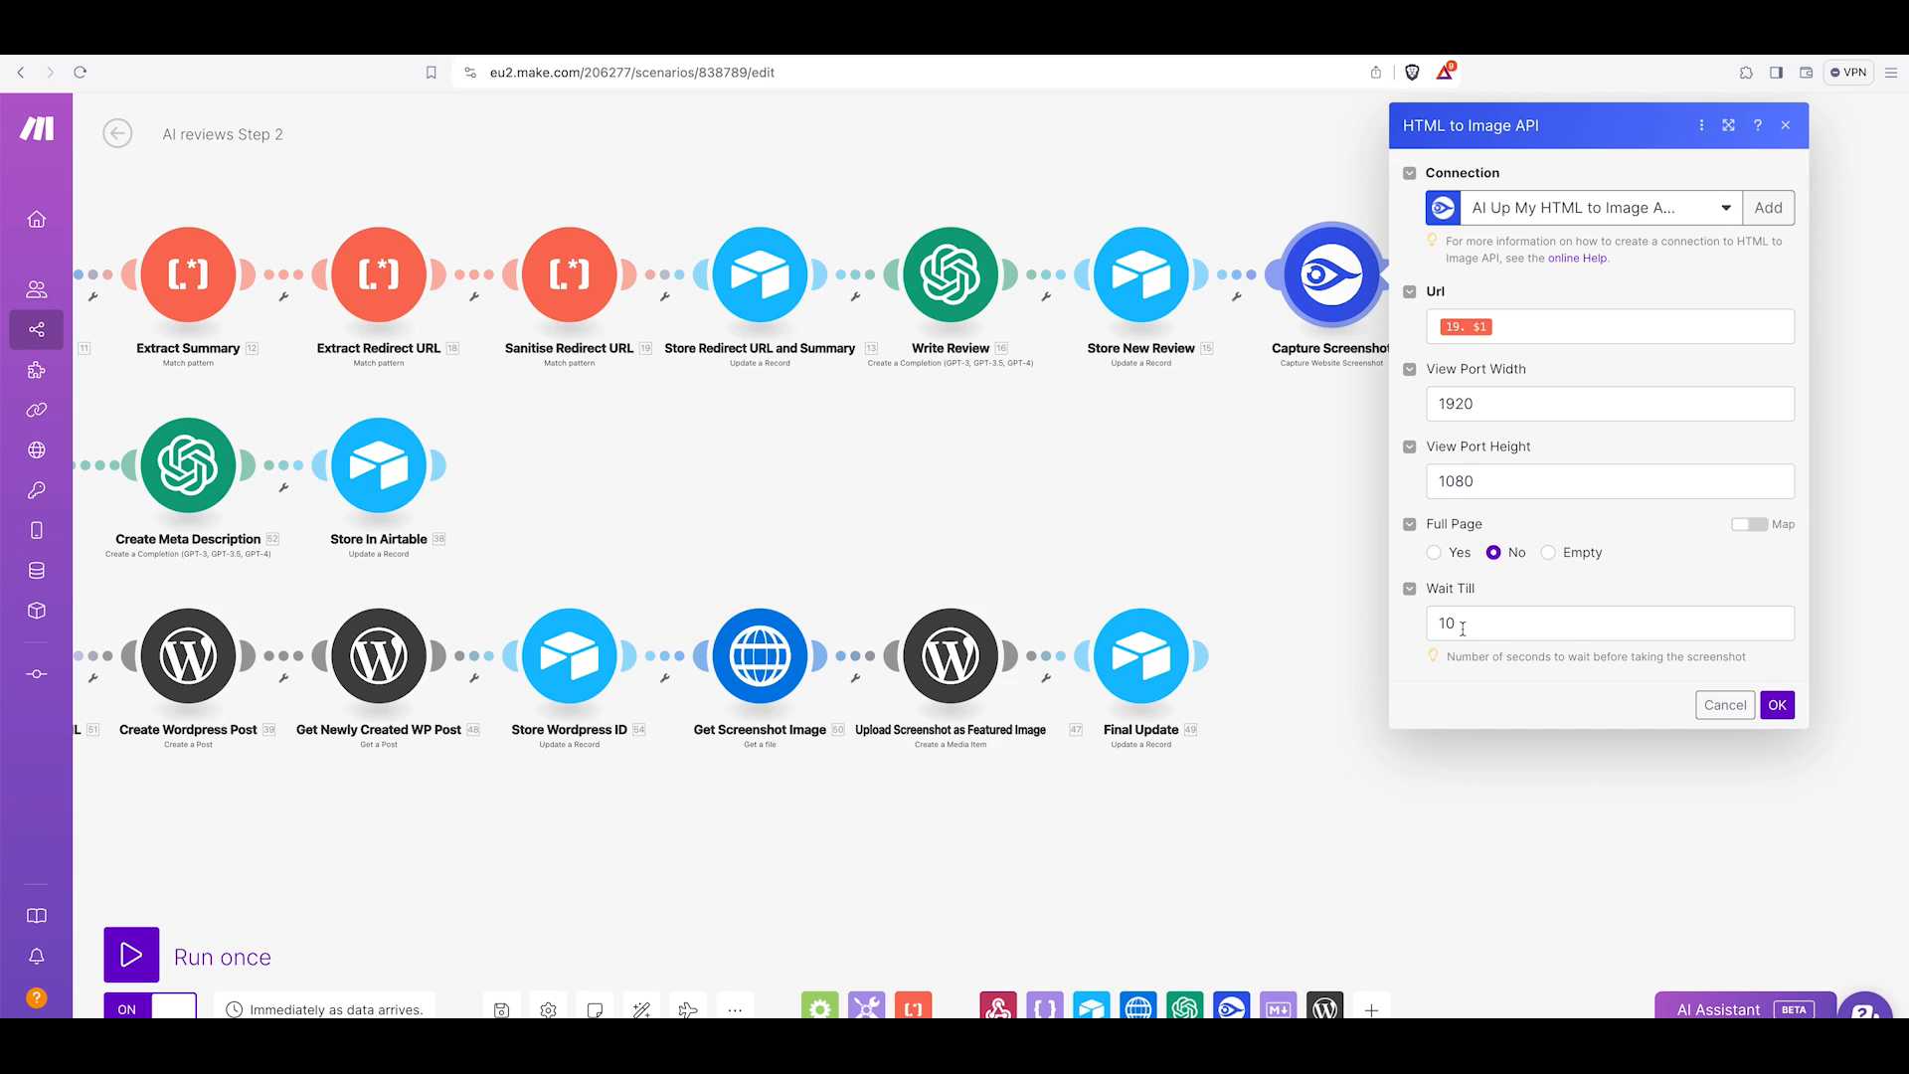
pyautogui.click(1721, 706)
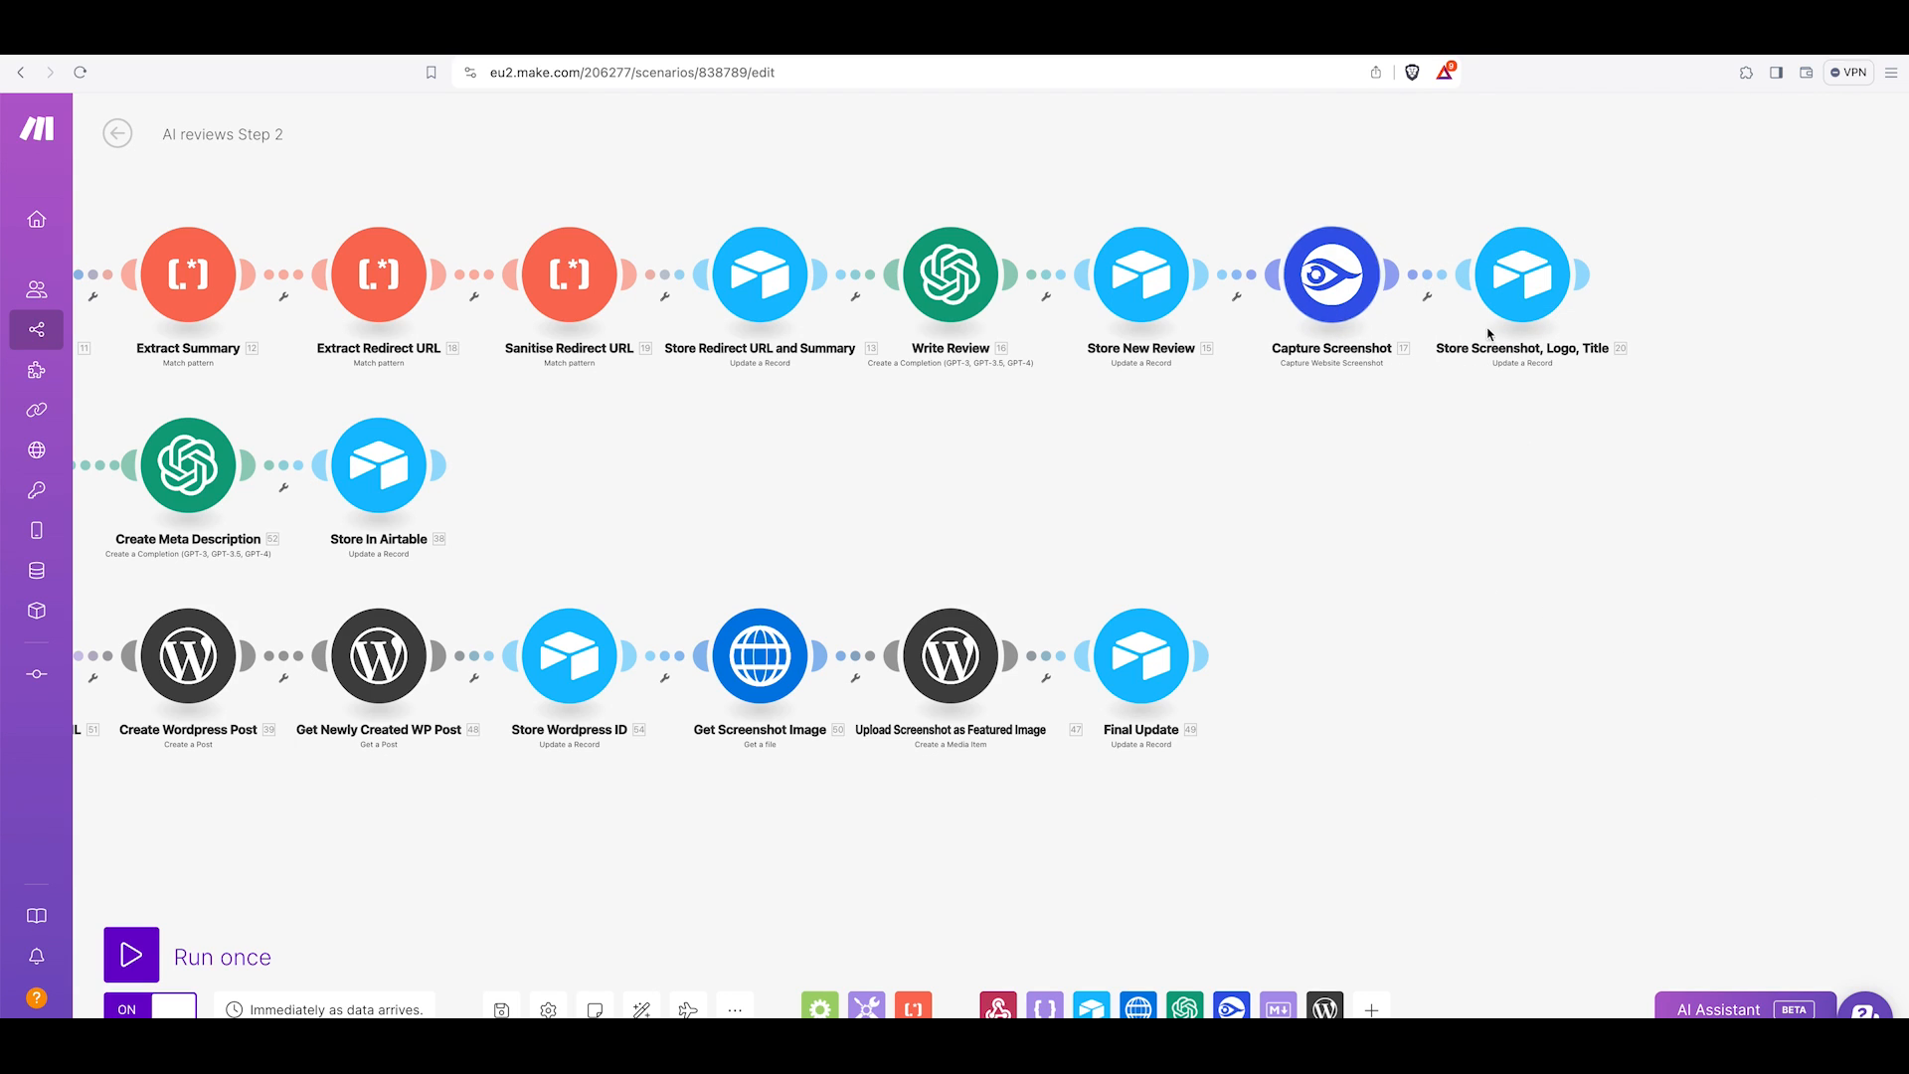
pyautogui.click(1509, 307)
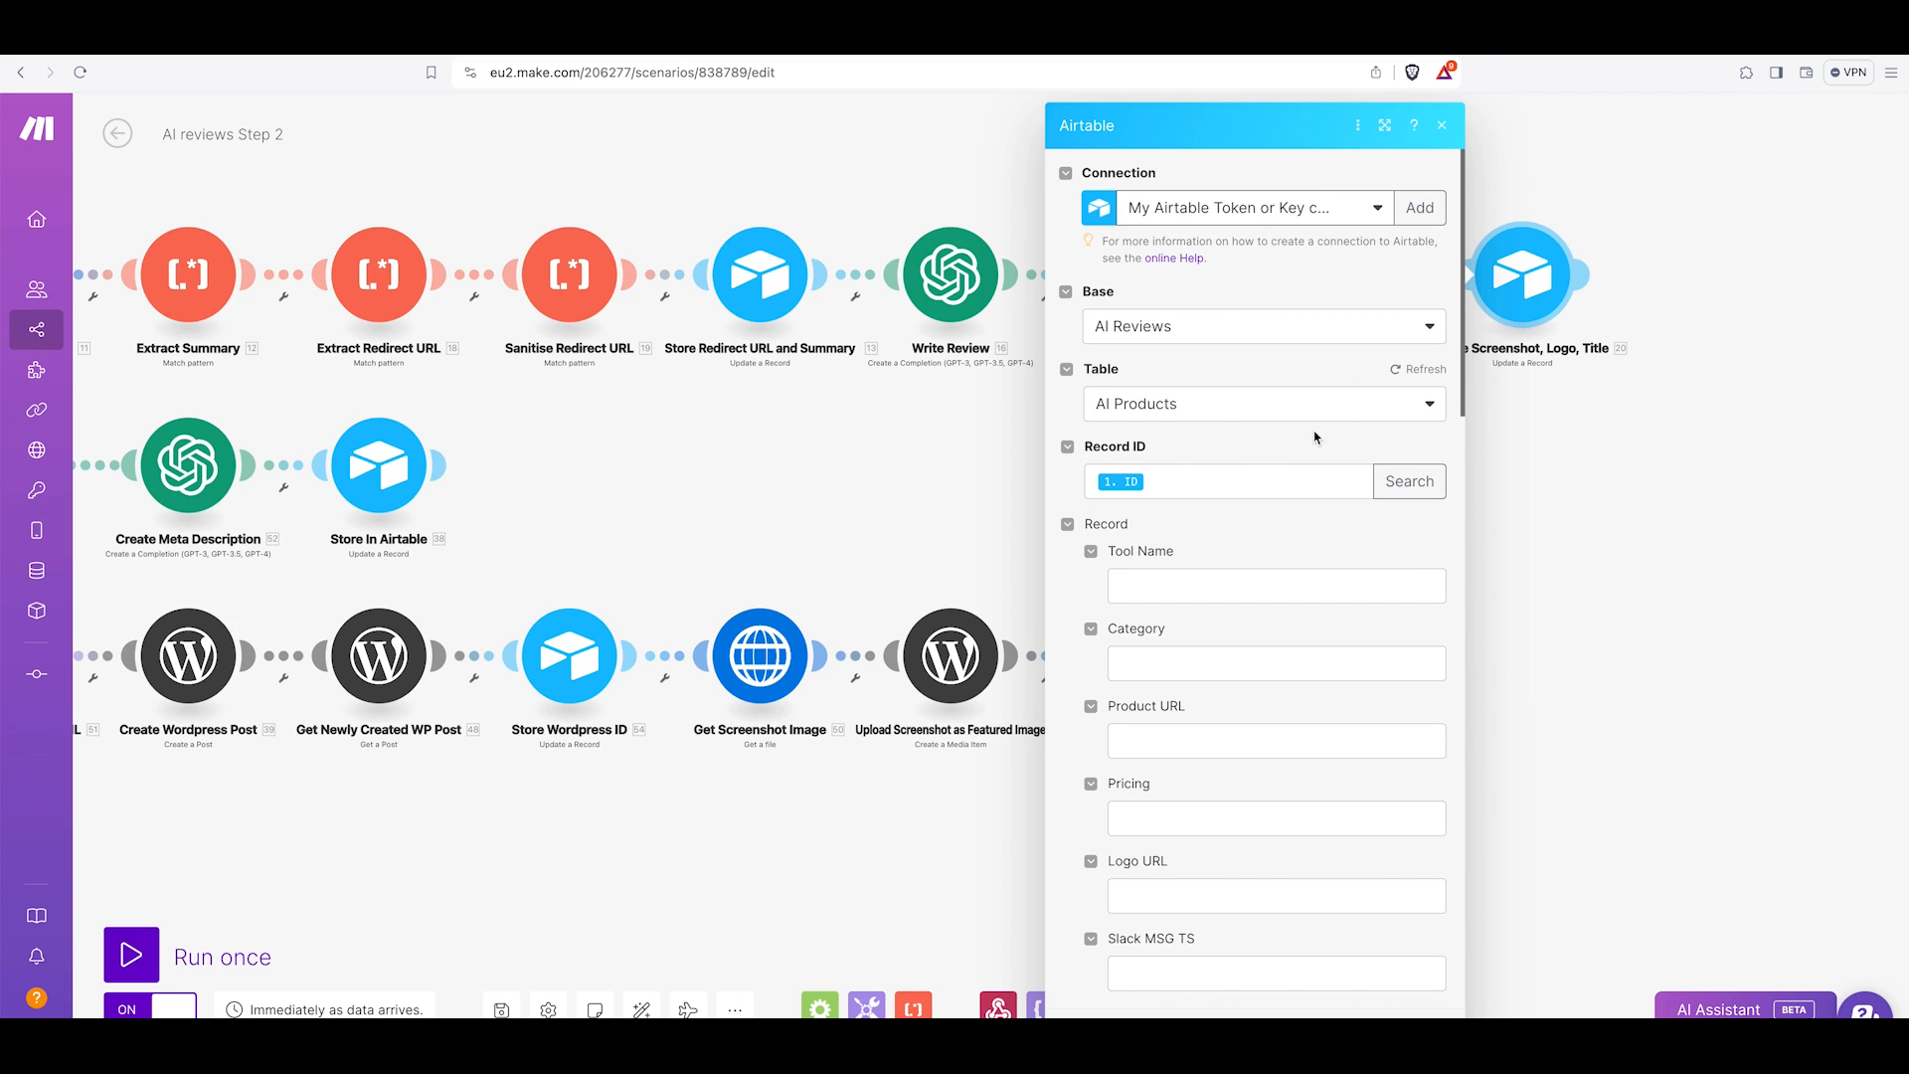
pyautogui.scroll(-8, 1270, 464)
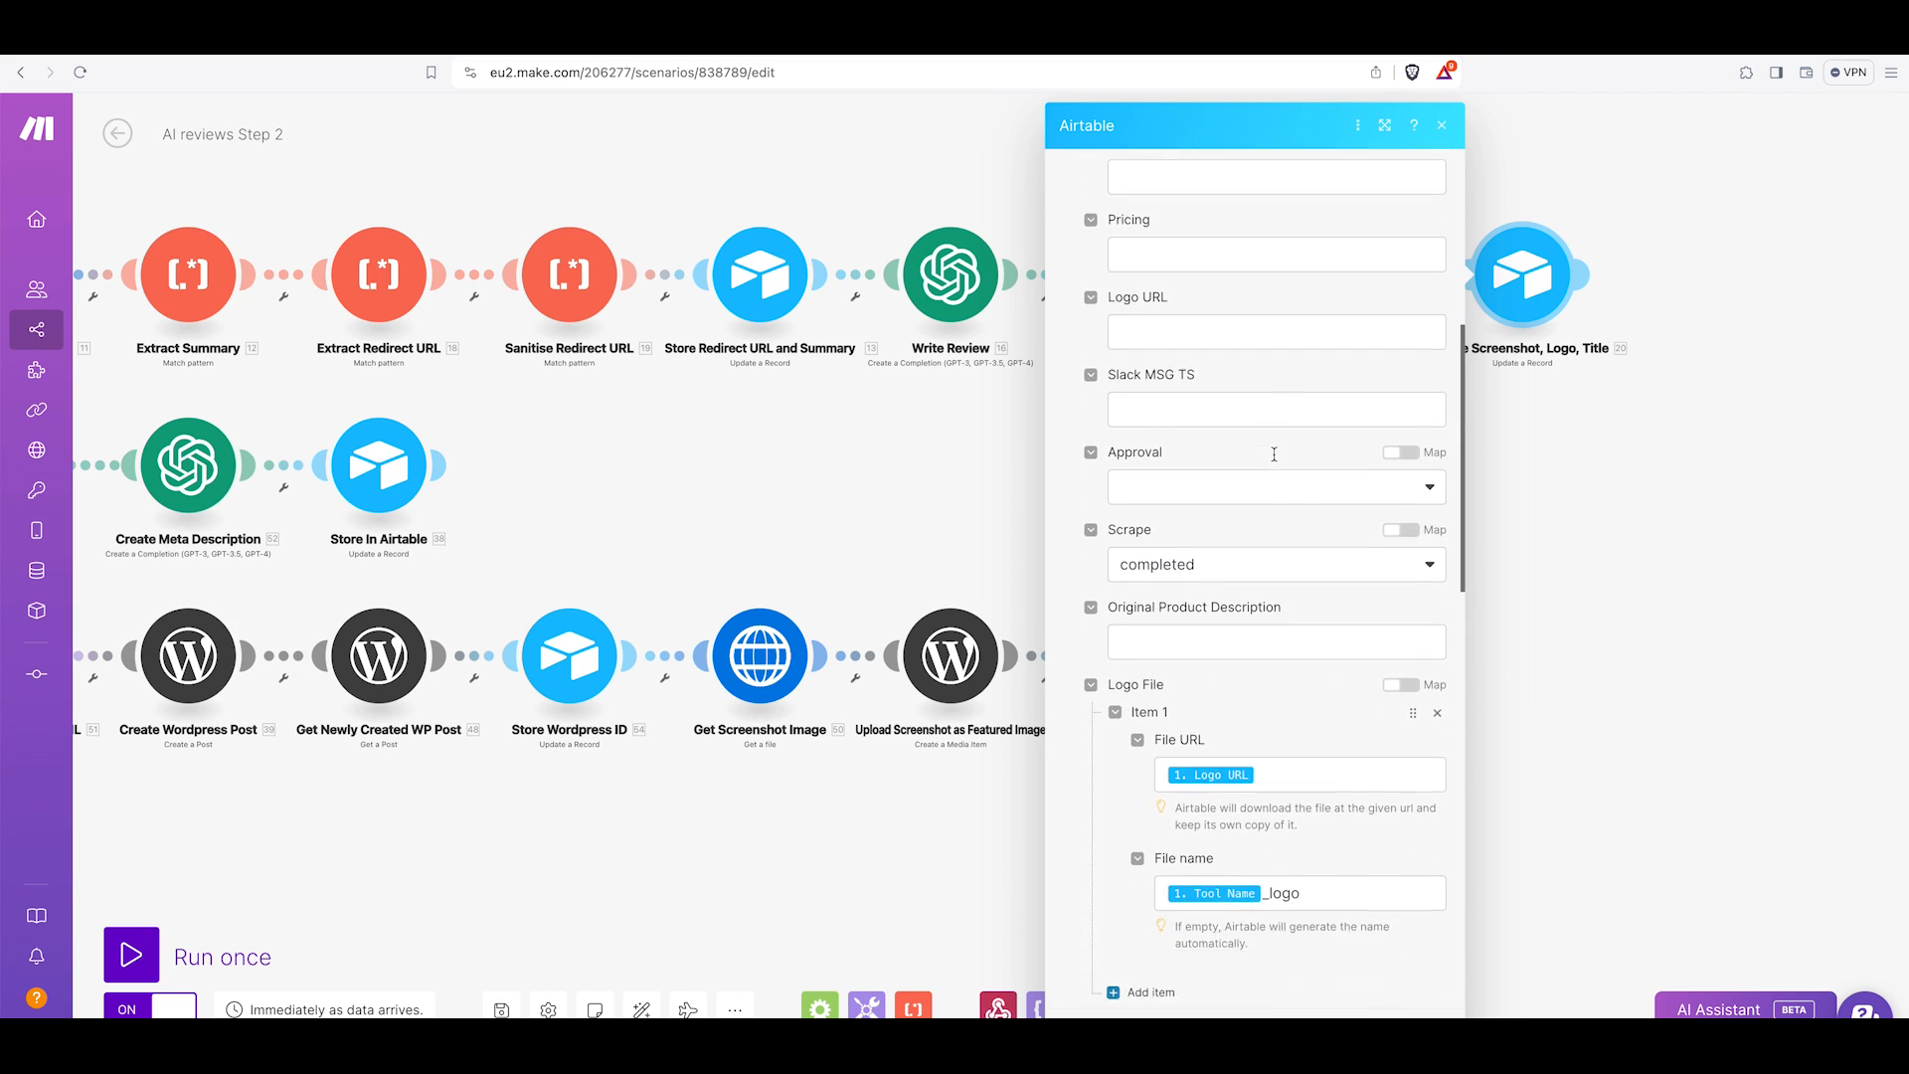
pyautogui.scroll(-3, 1273, 456)
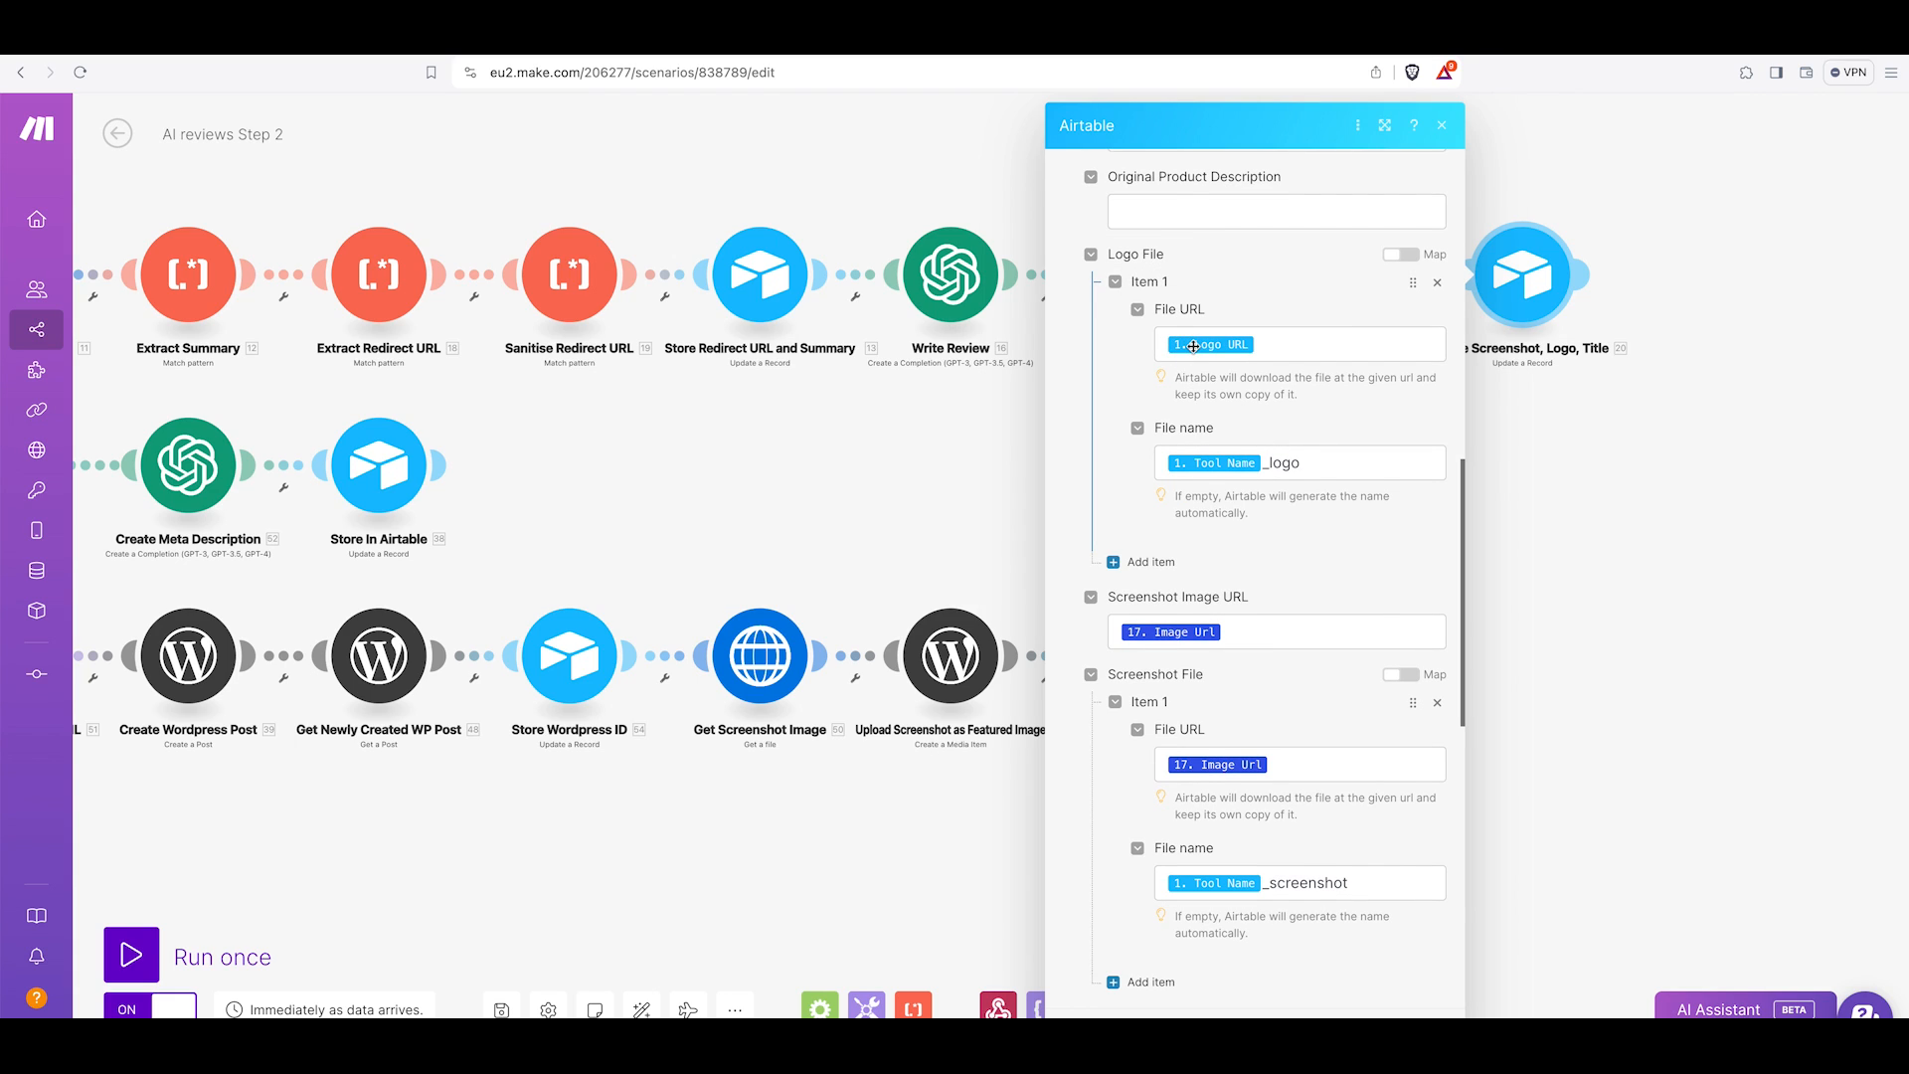
pyautogui.scroll(-1, 1194, 363)
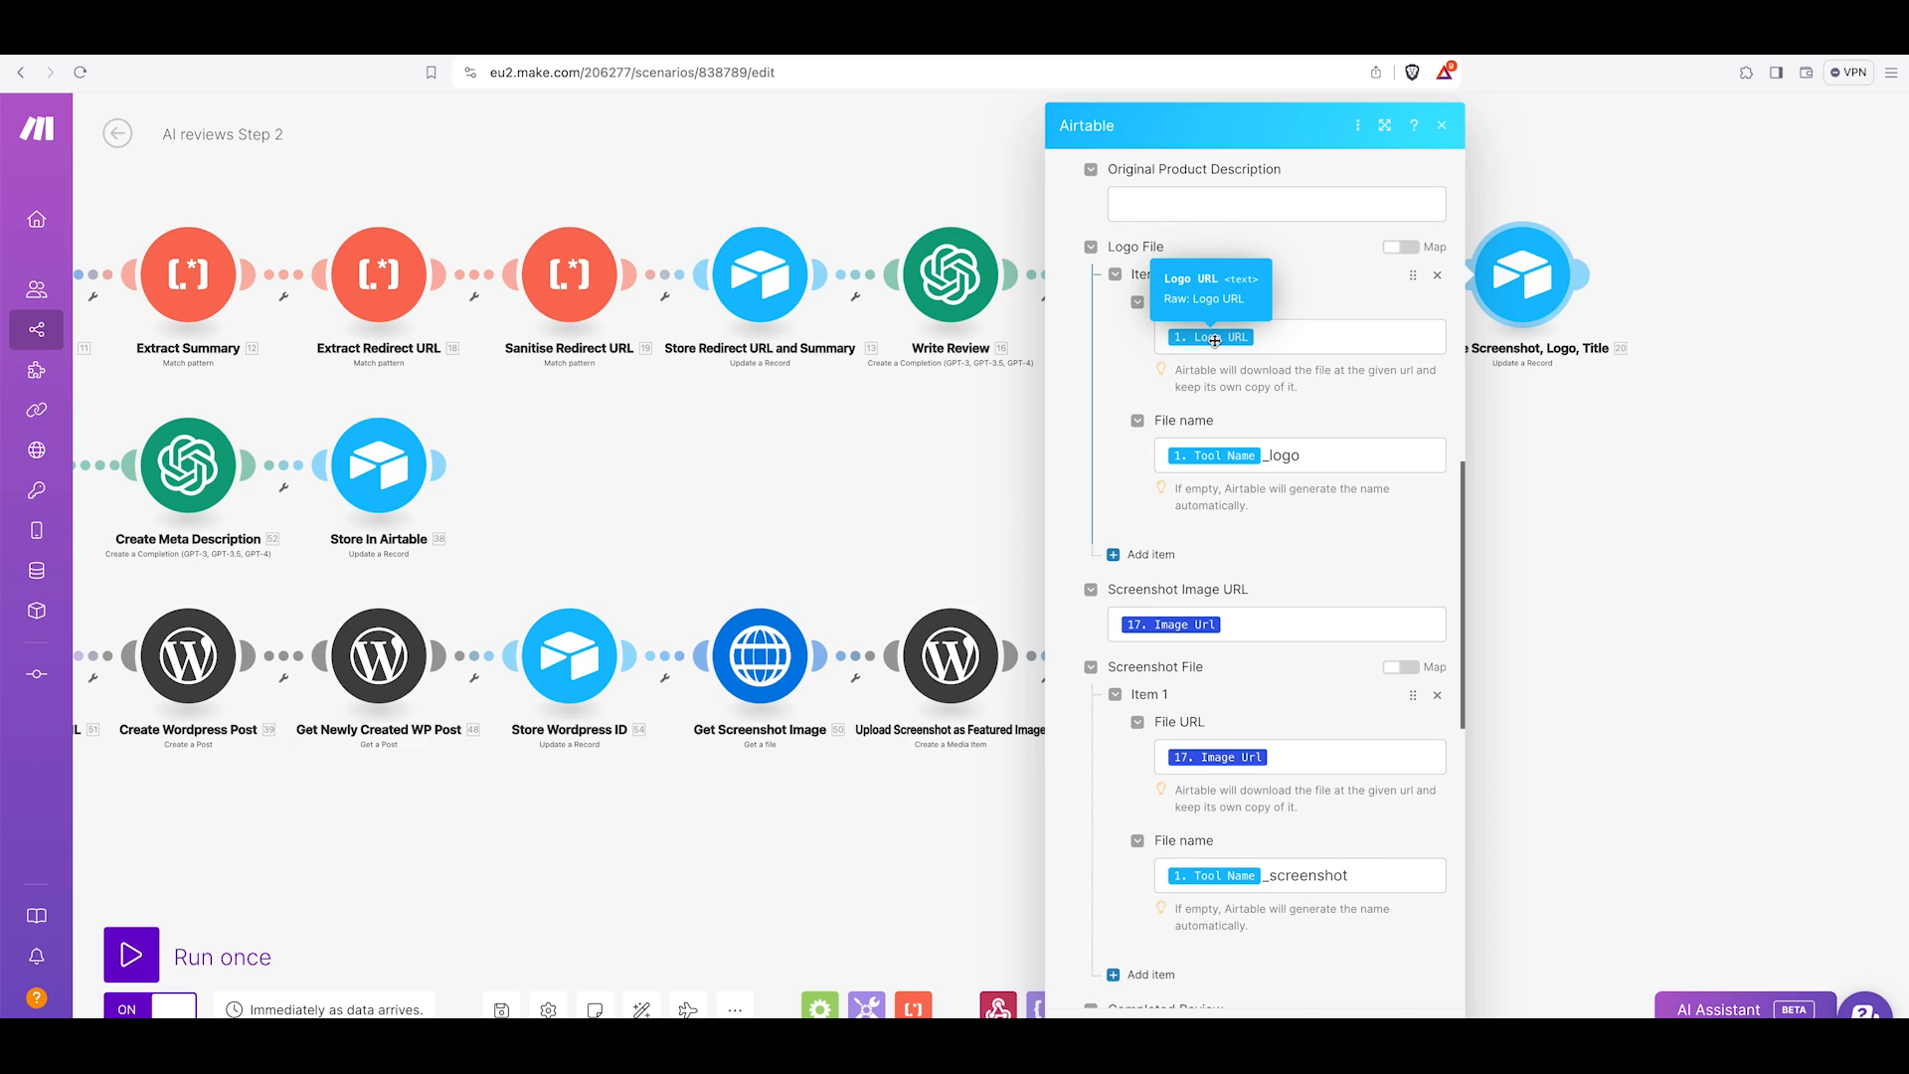
pyautogui.scroll(-1, 1166, 433)
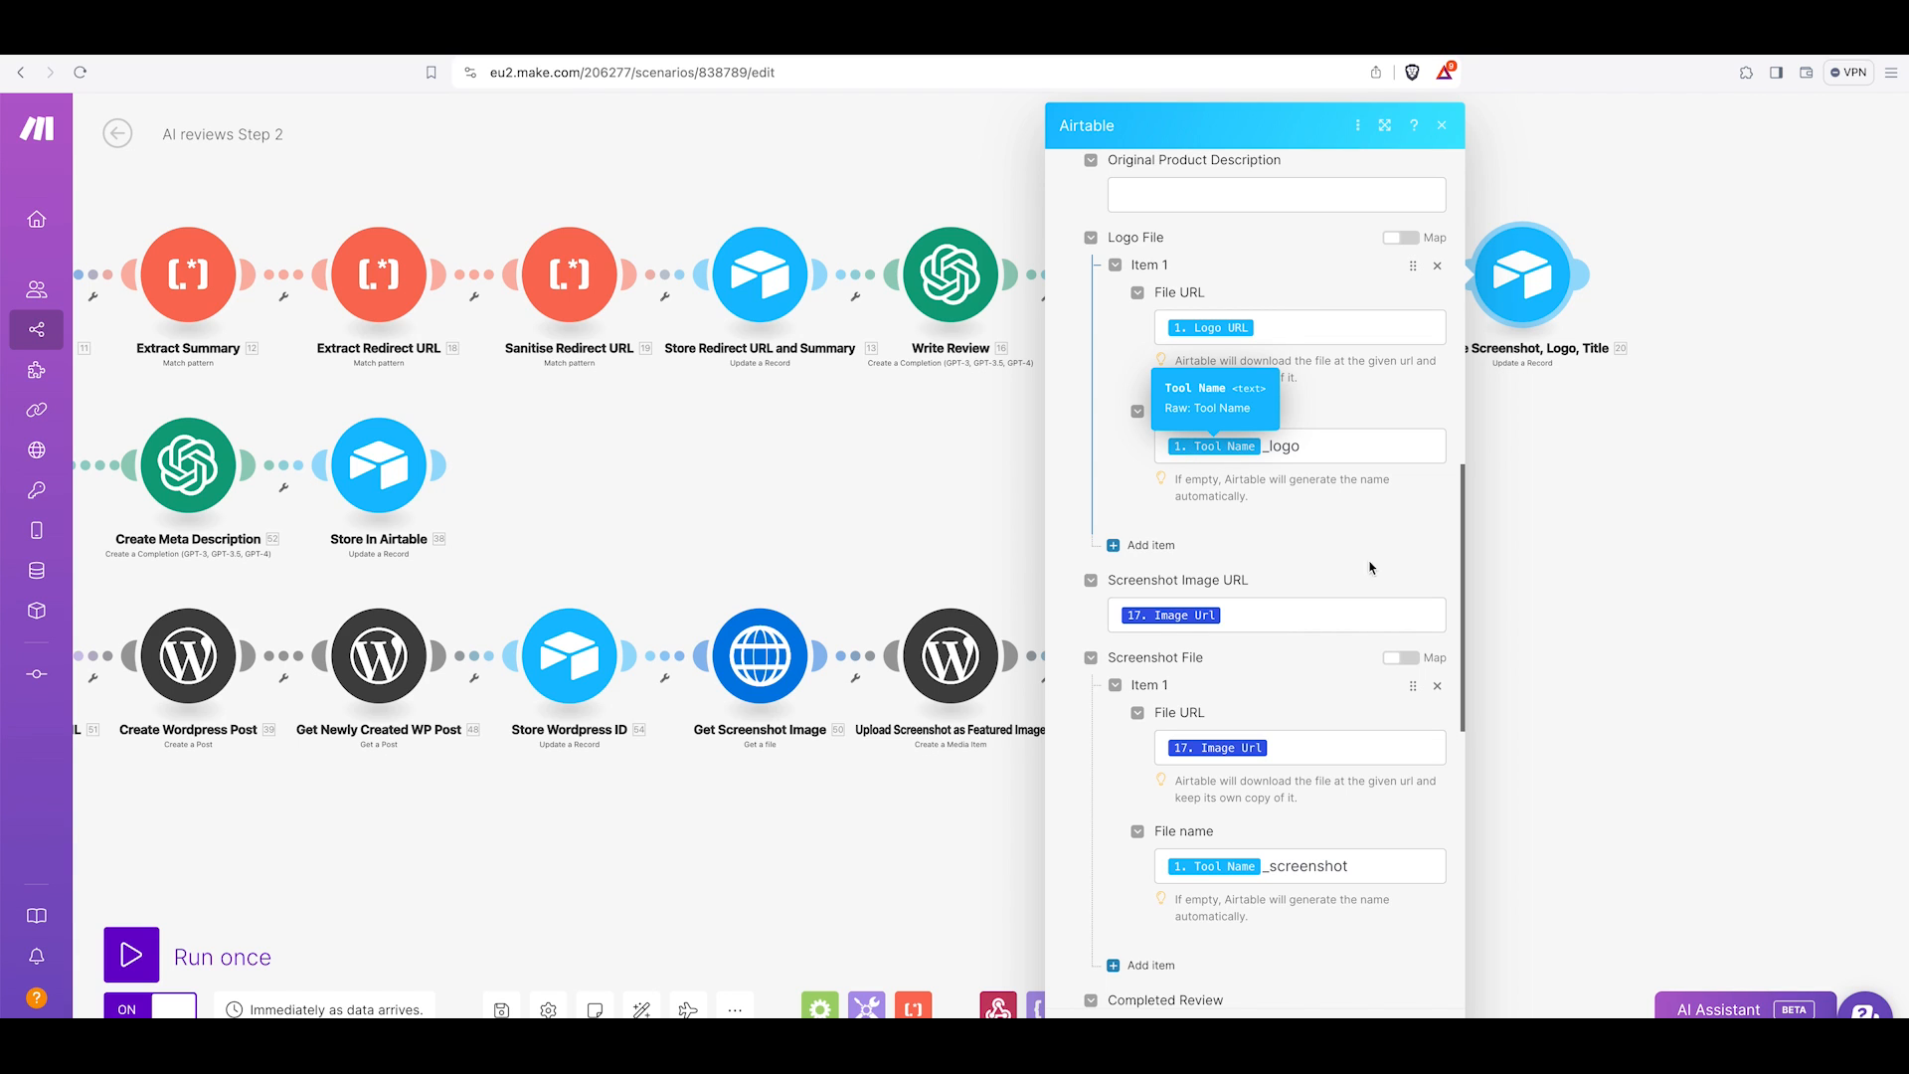
pyautogui.scroll(-3, 1162, 398)
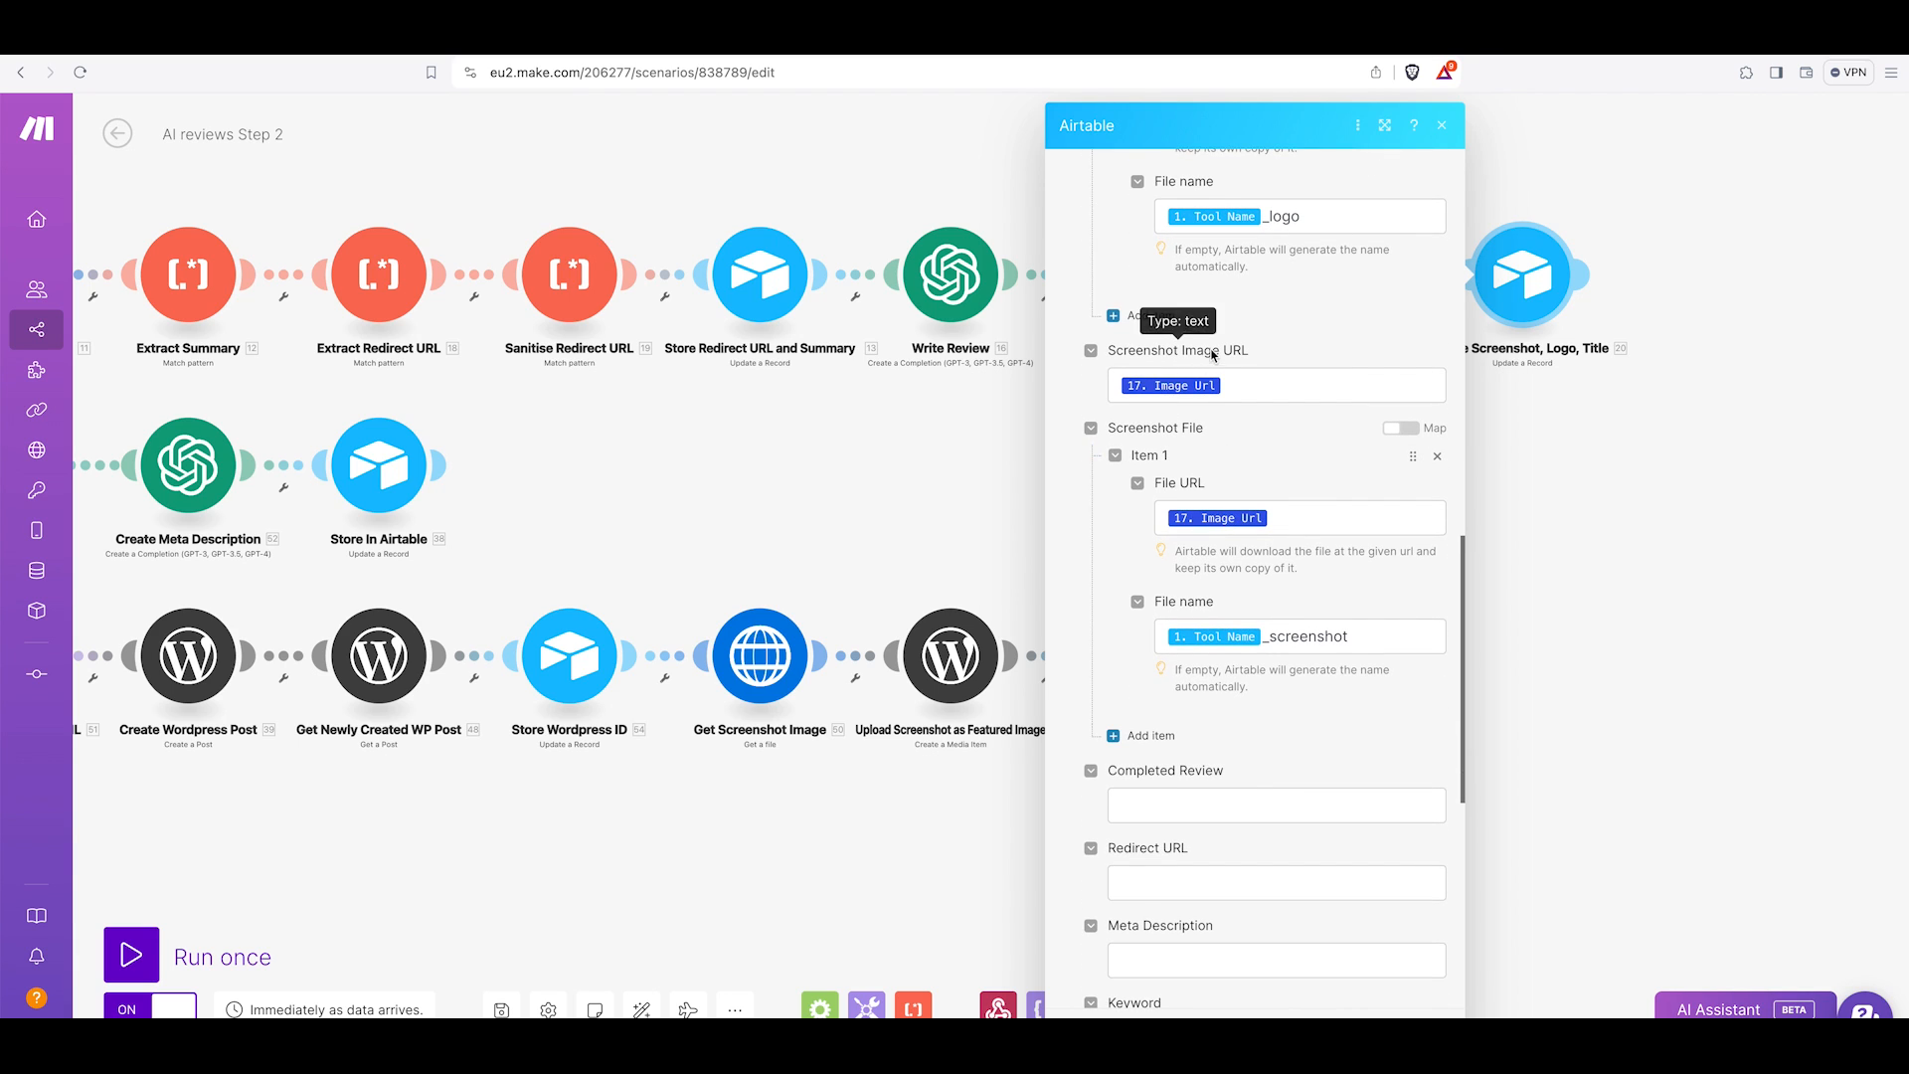
pyautogui.scroll(-1, 1192, 388)
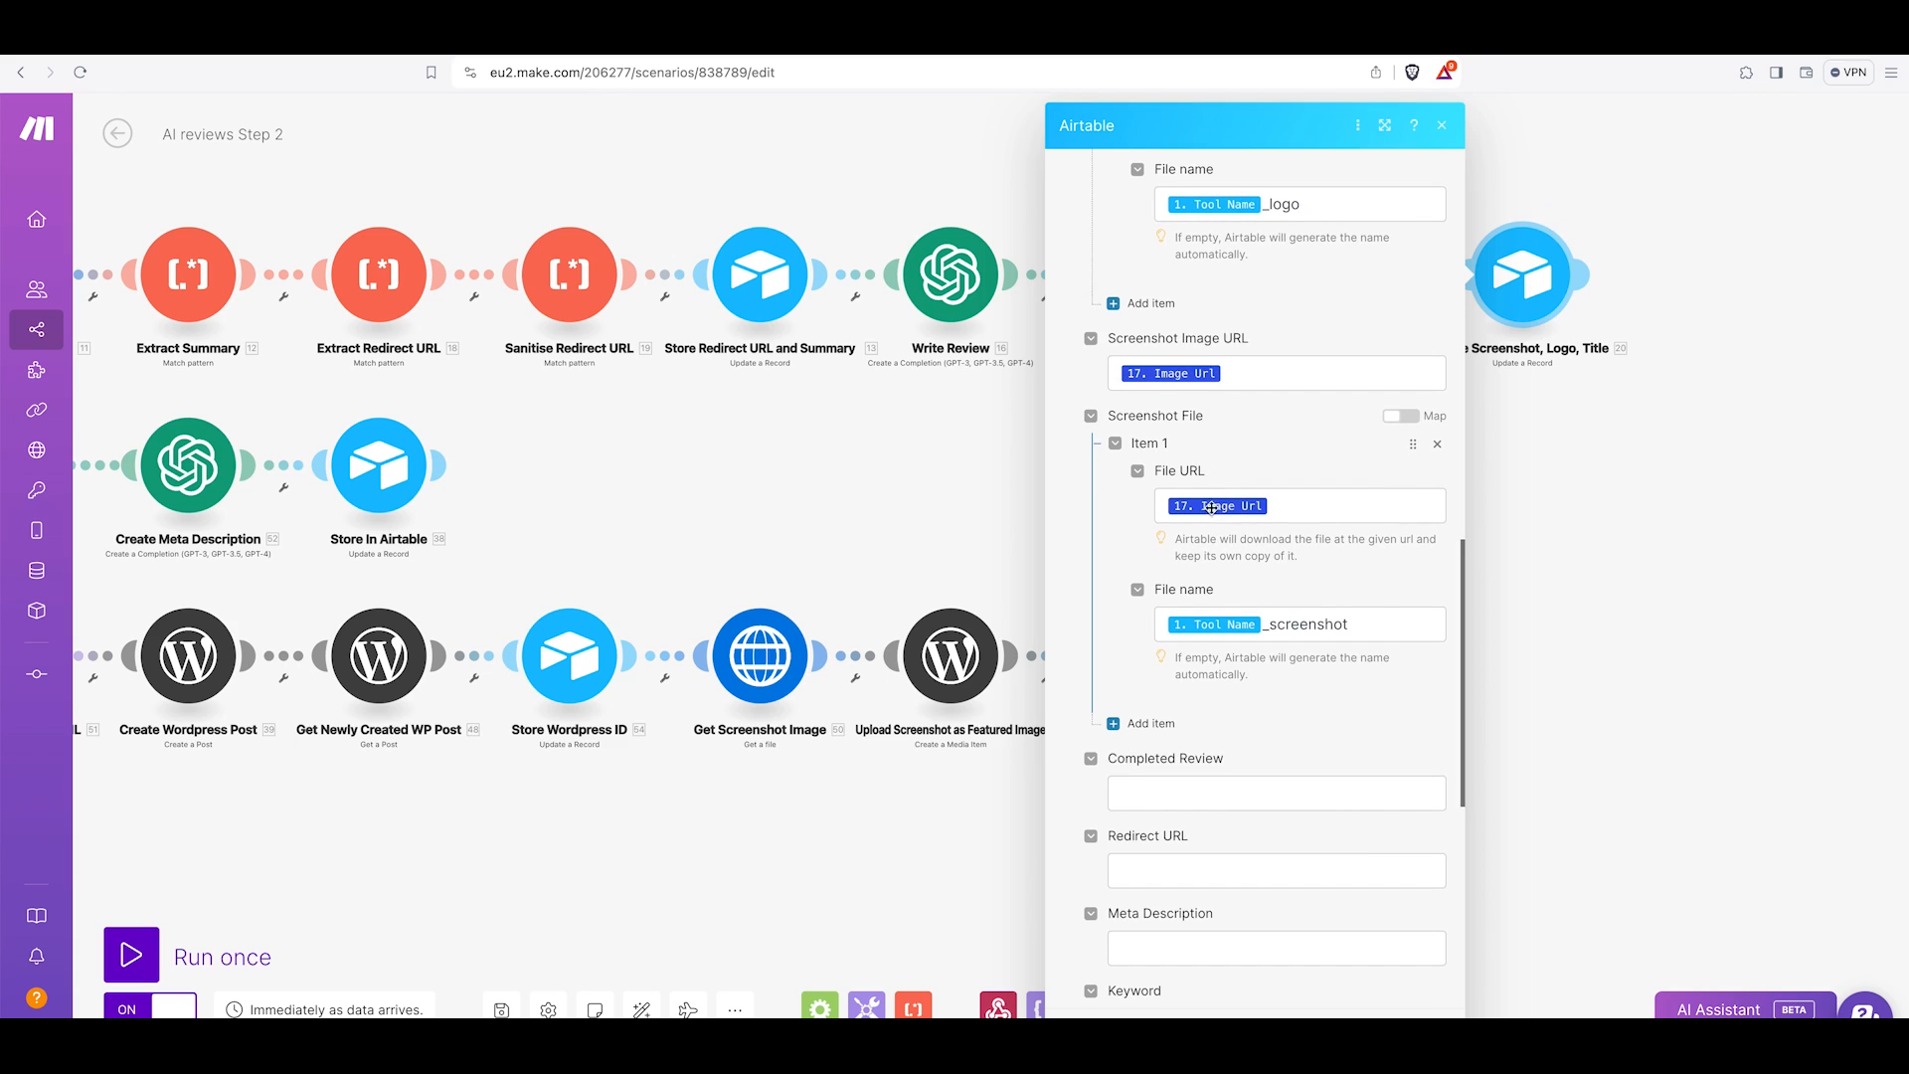
pyautogui.scroll(-3, 1294, 532)
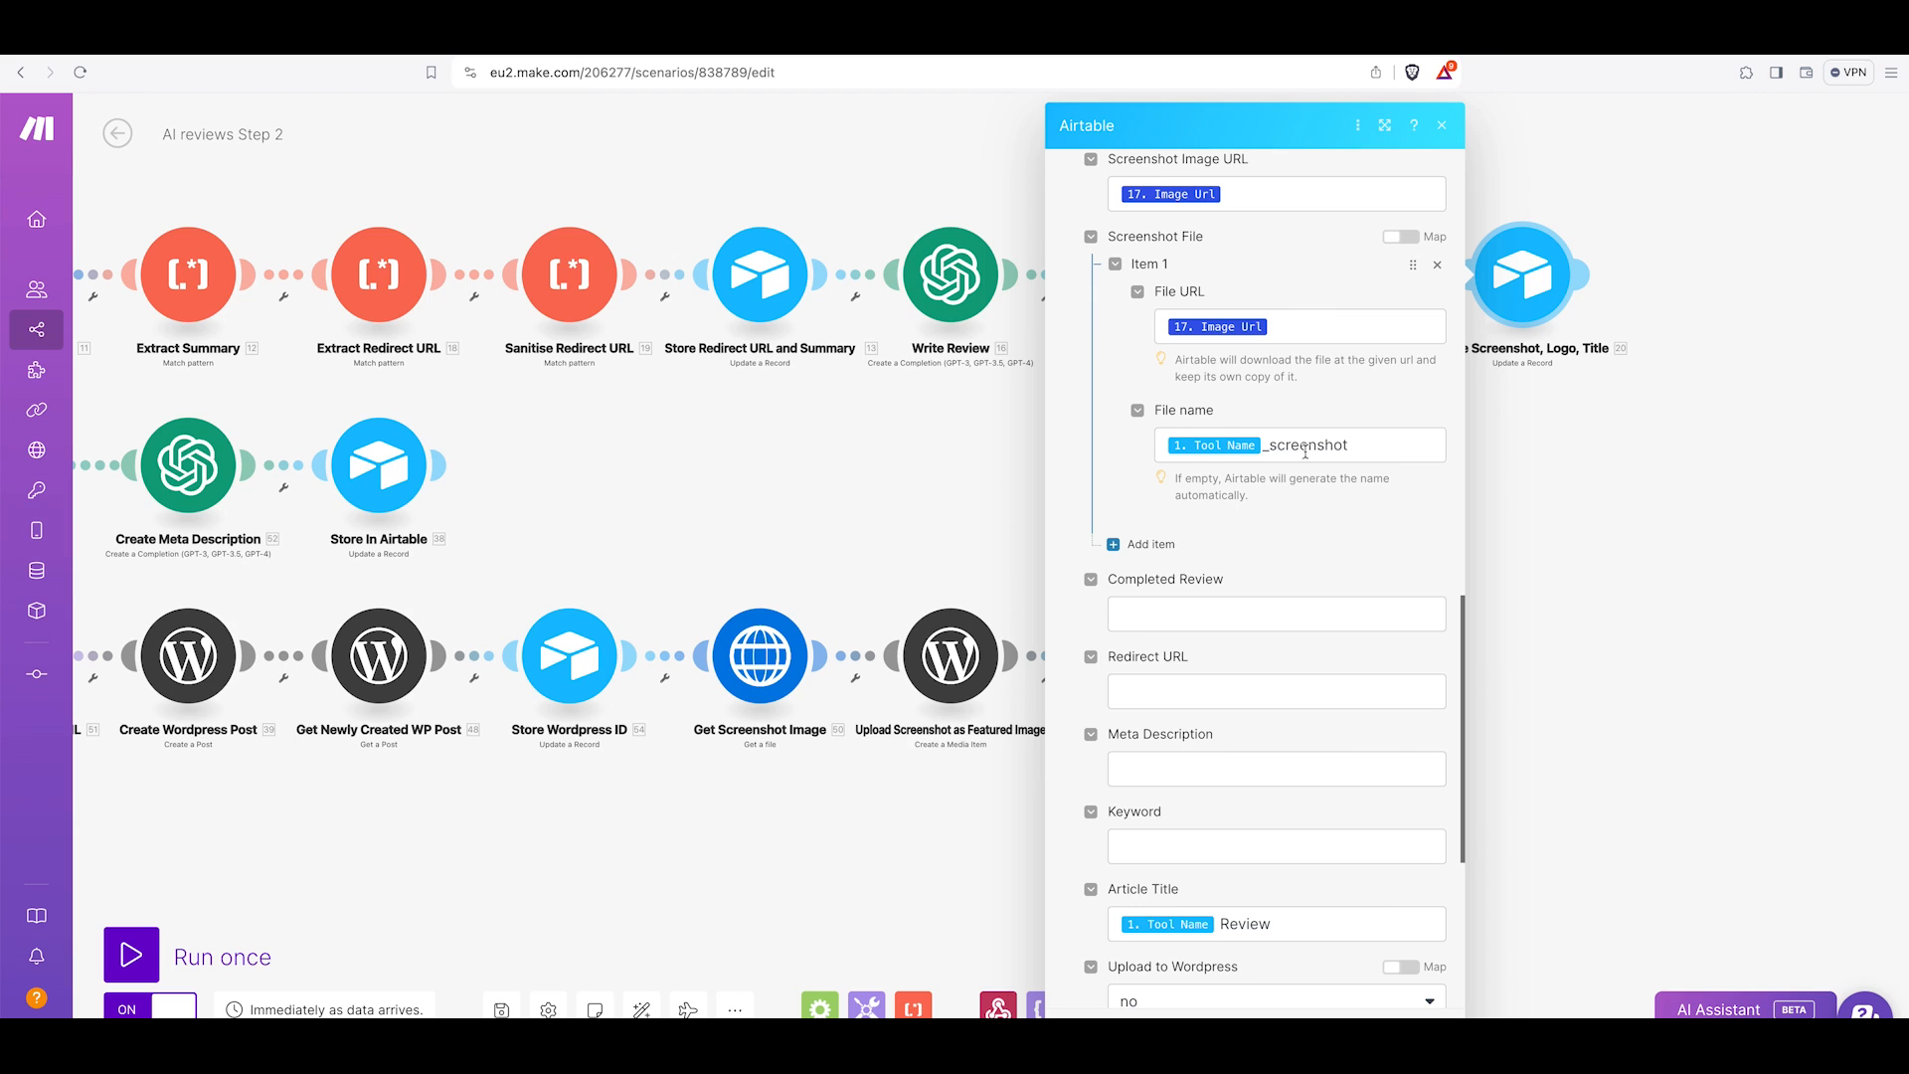
pyautogui.scroll(-8, 1313, 450)
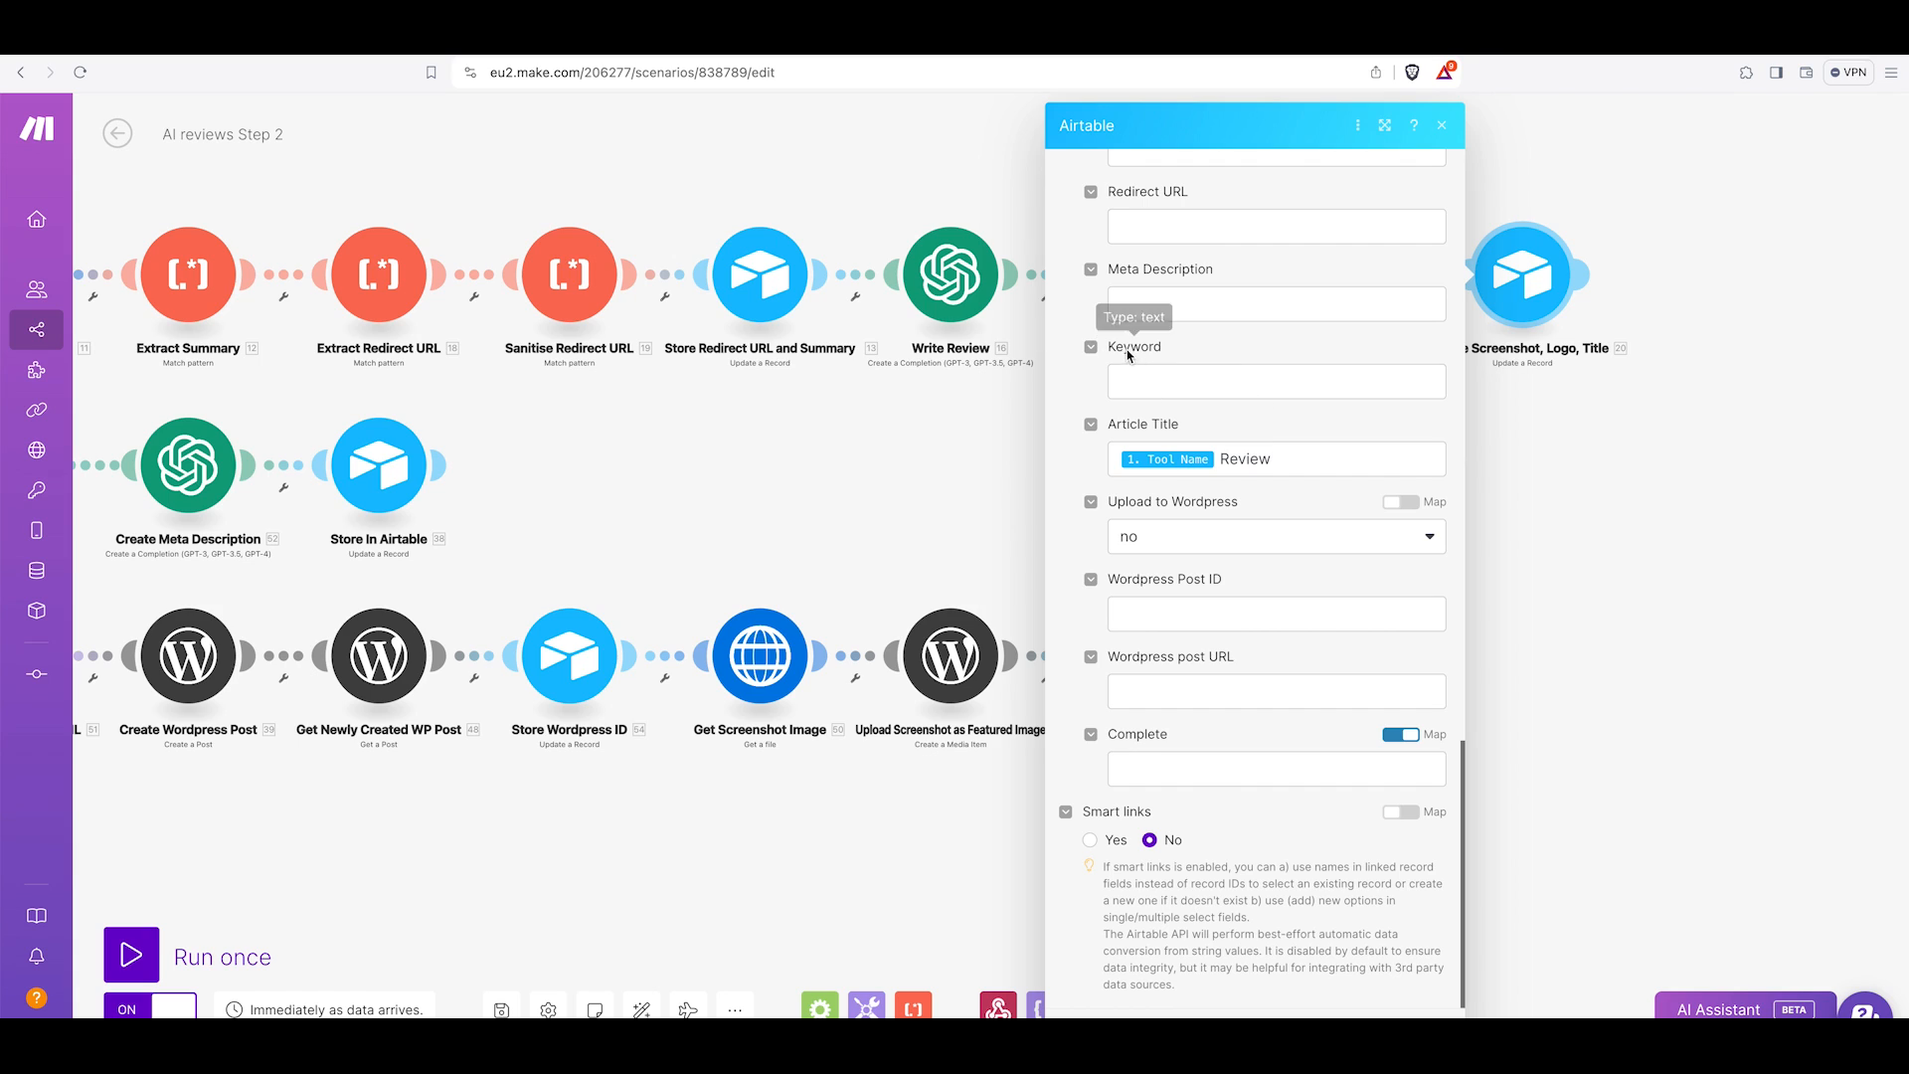
pyautogui.scroll(1, 1144, 398)
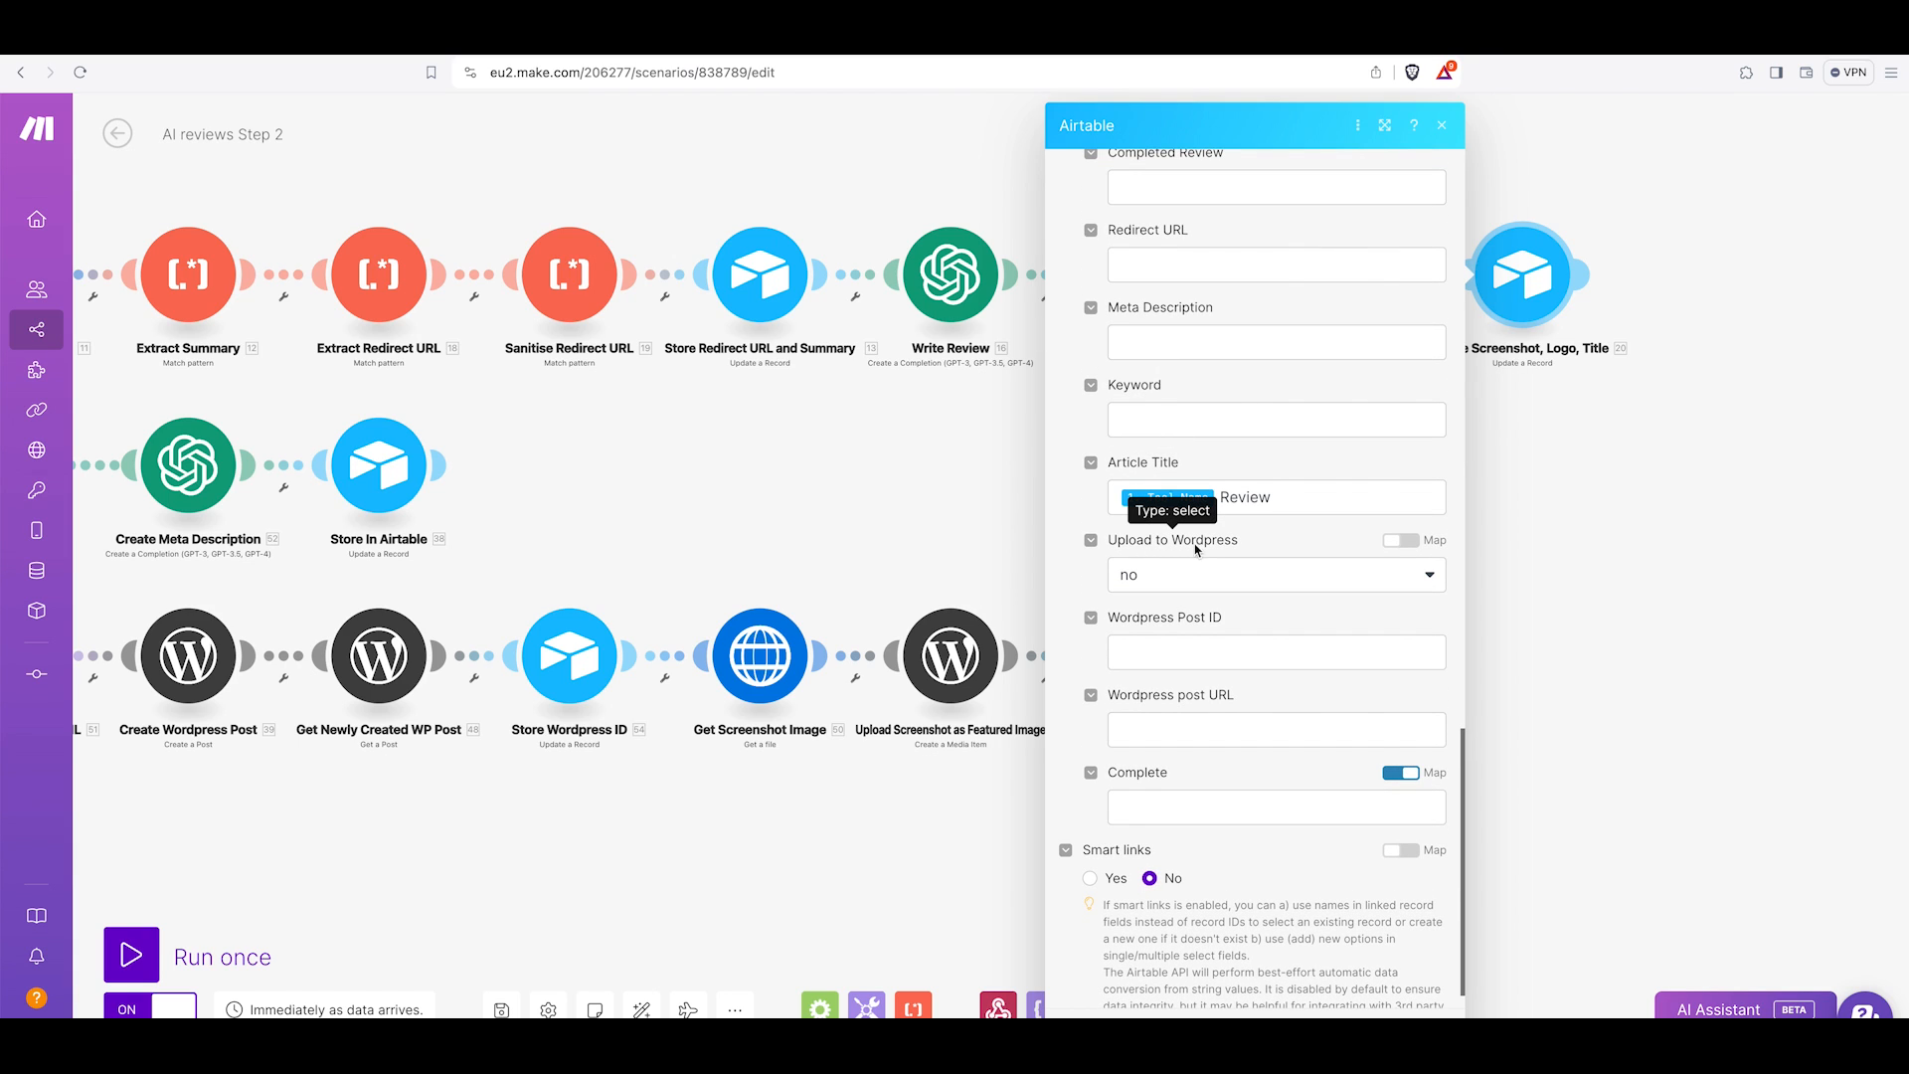
pyautogui.click(1424, 577)
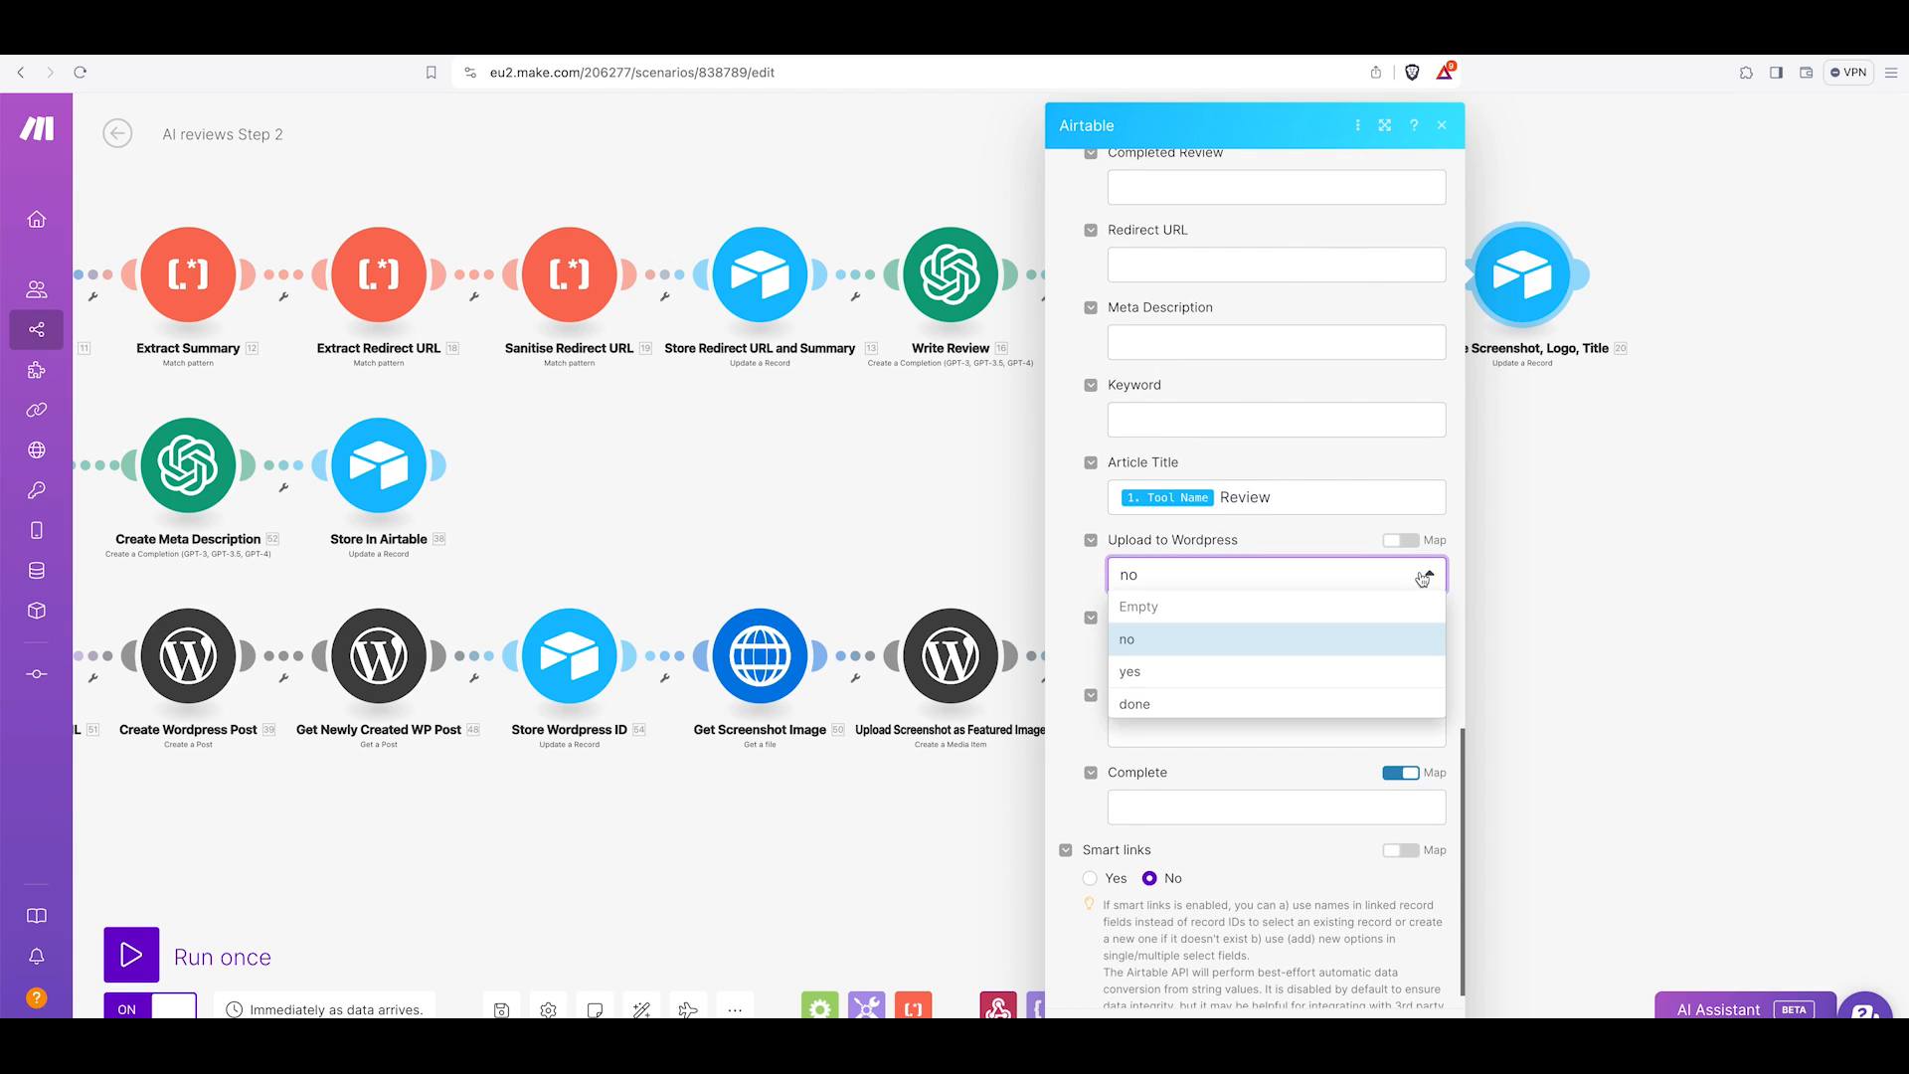
pyautogui.click(1322, 468)
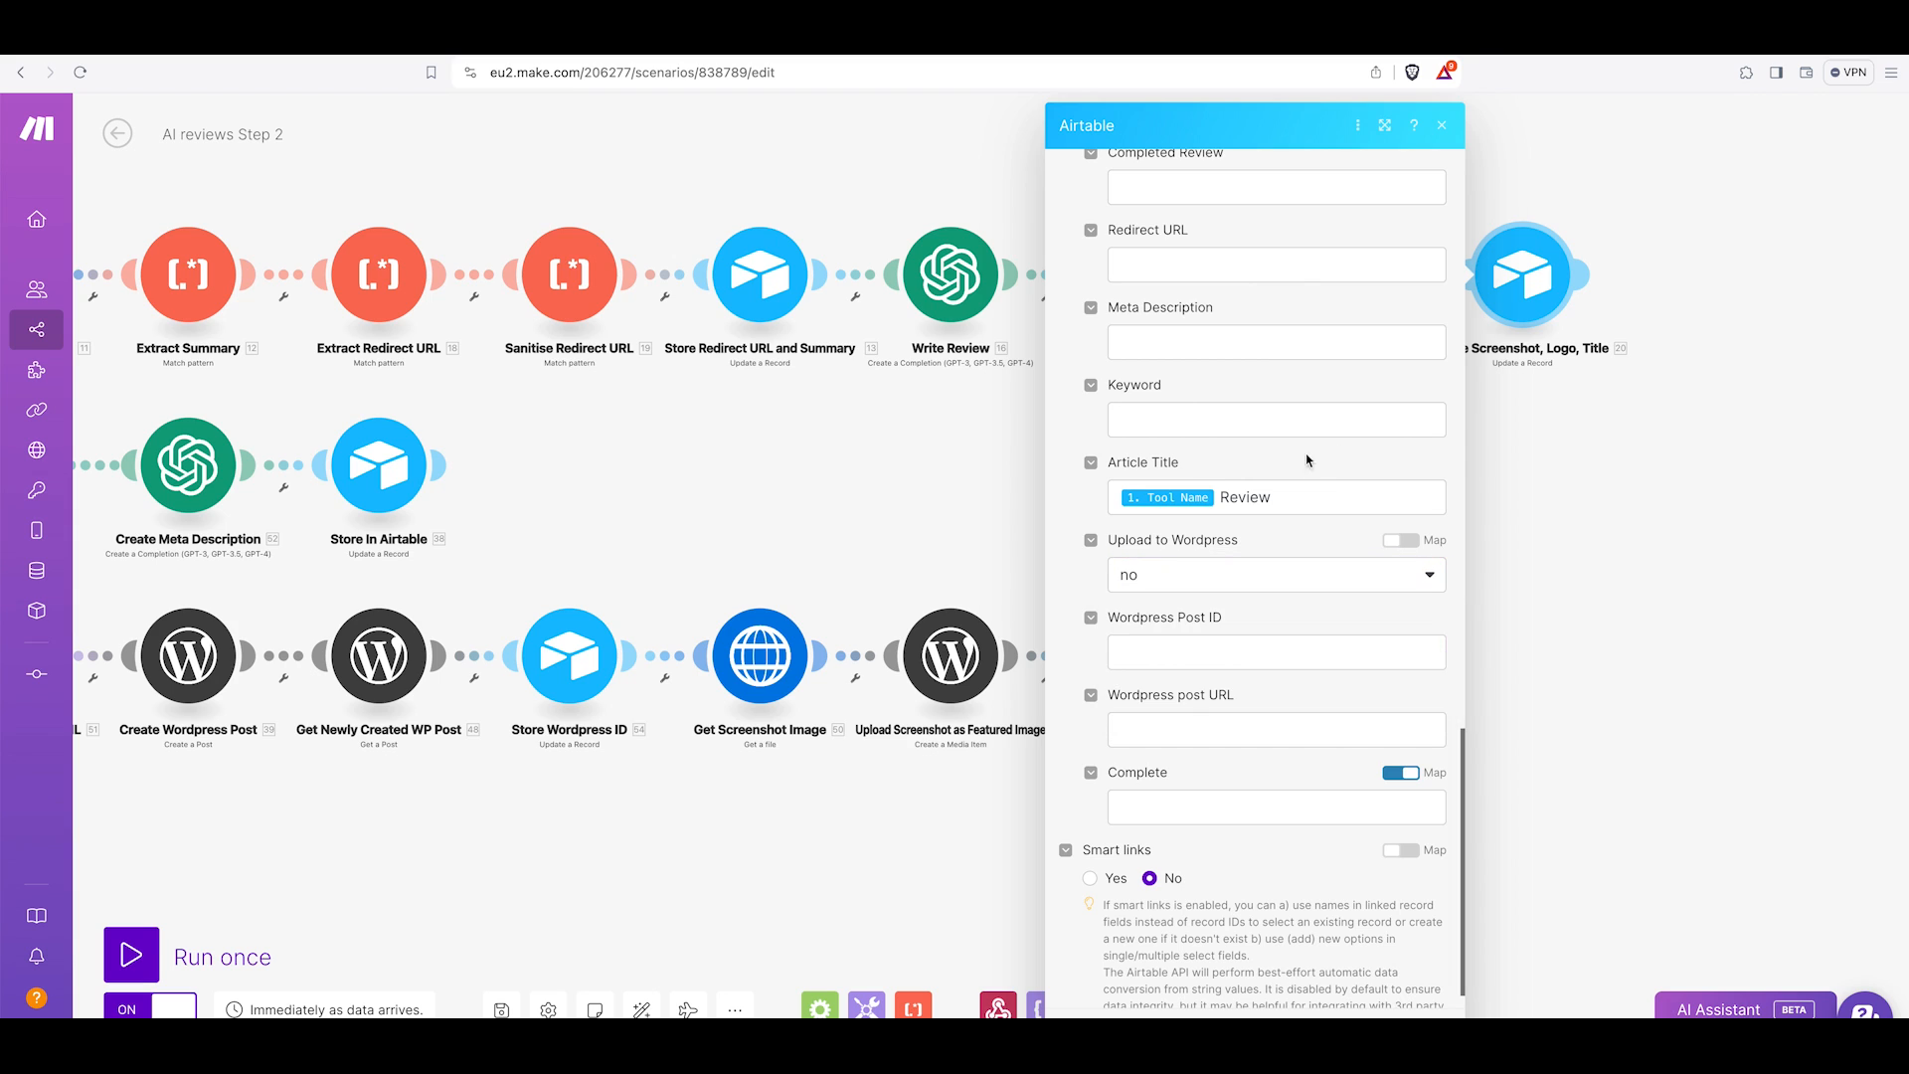
pyautogui.scroll(-1, 1313, 460)
pyautogui.scroll(10, 1253, 487)
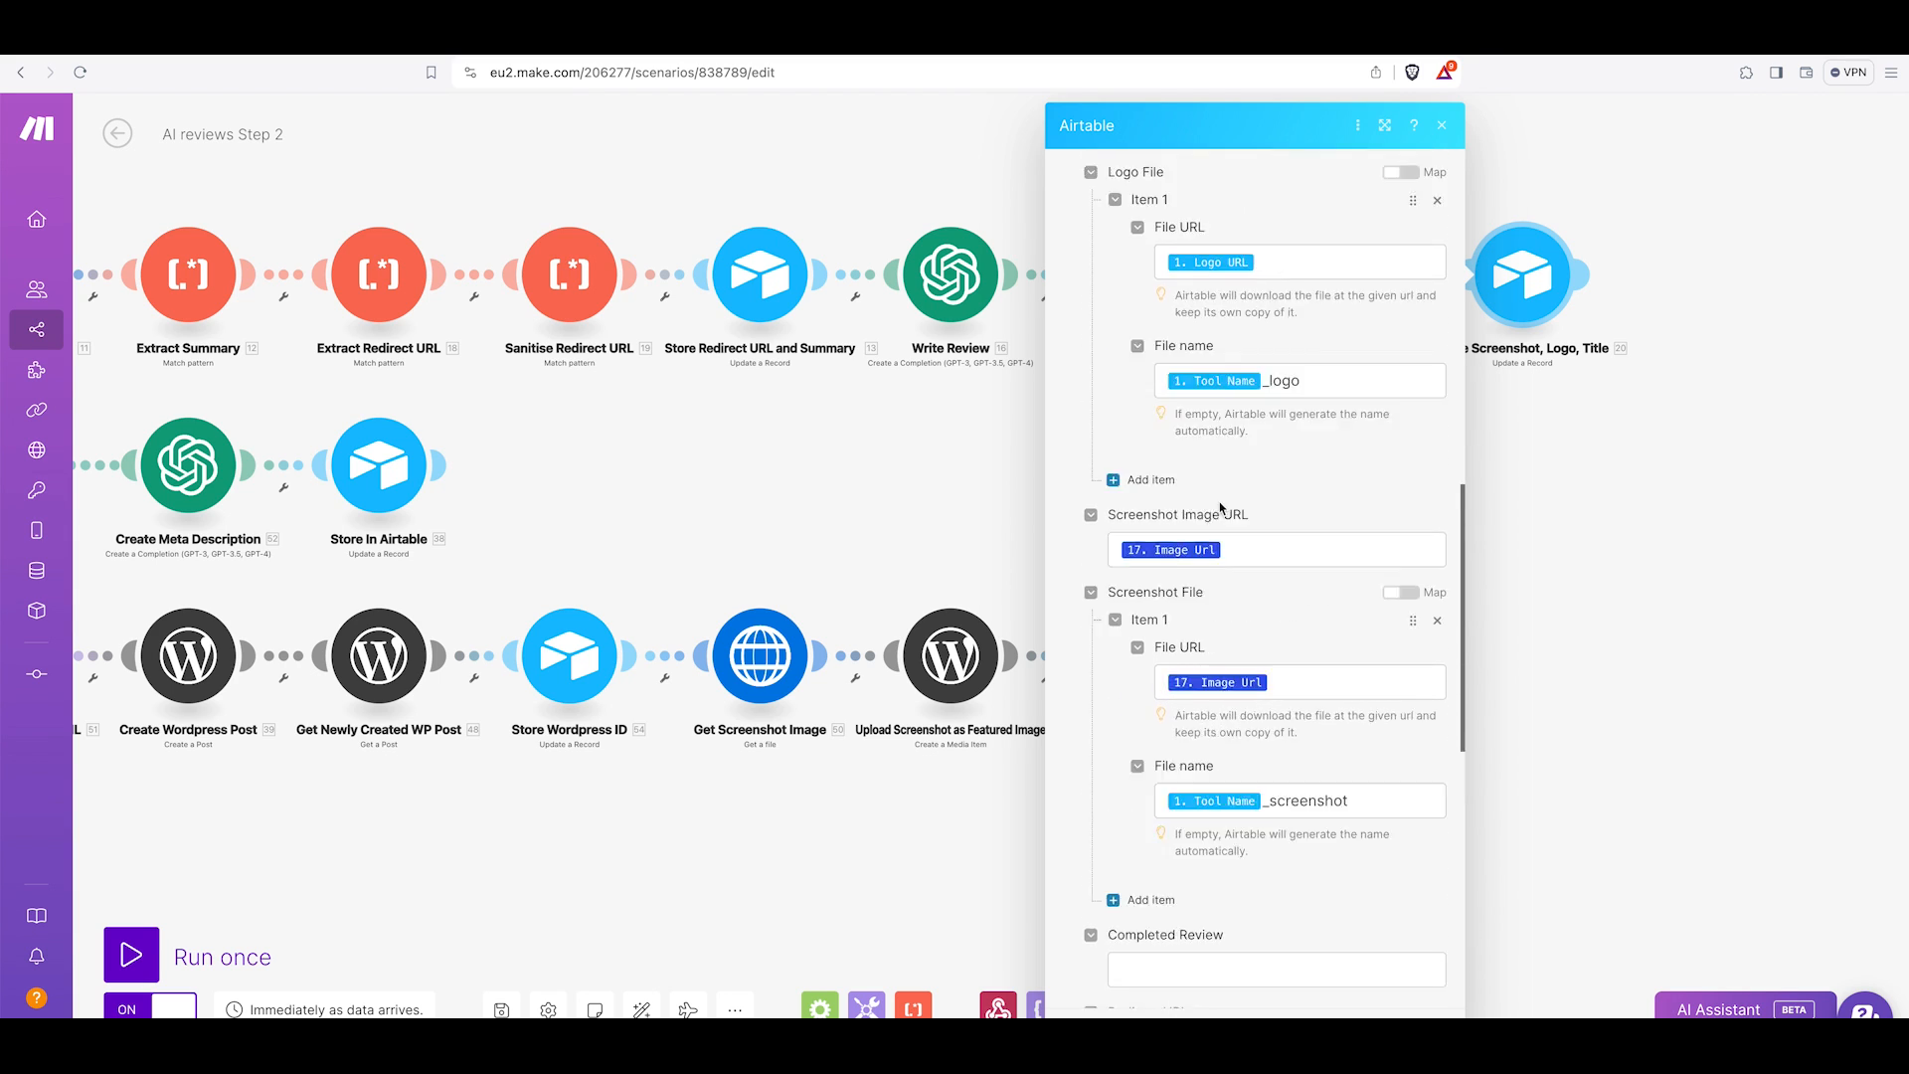
pyautogui.scroll(10, 1221, 508)
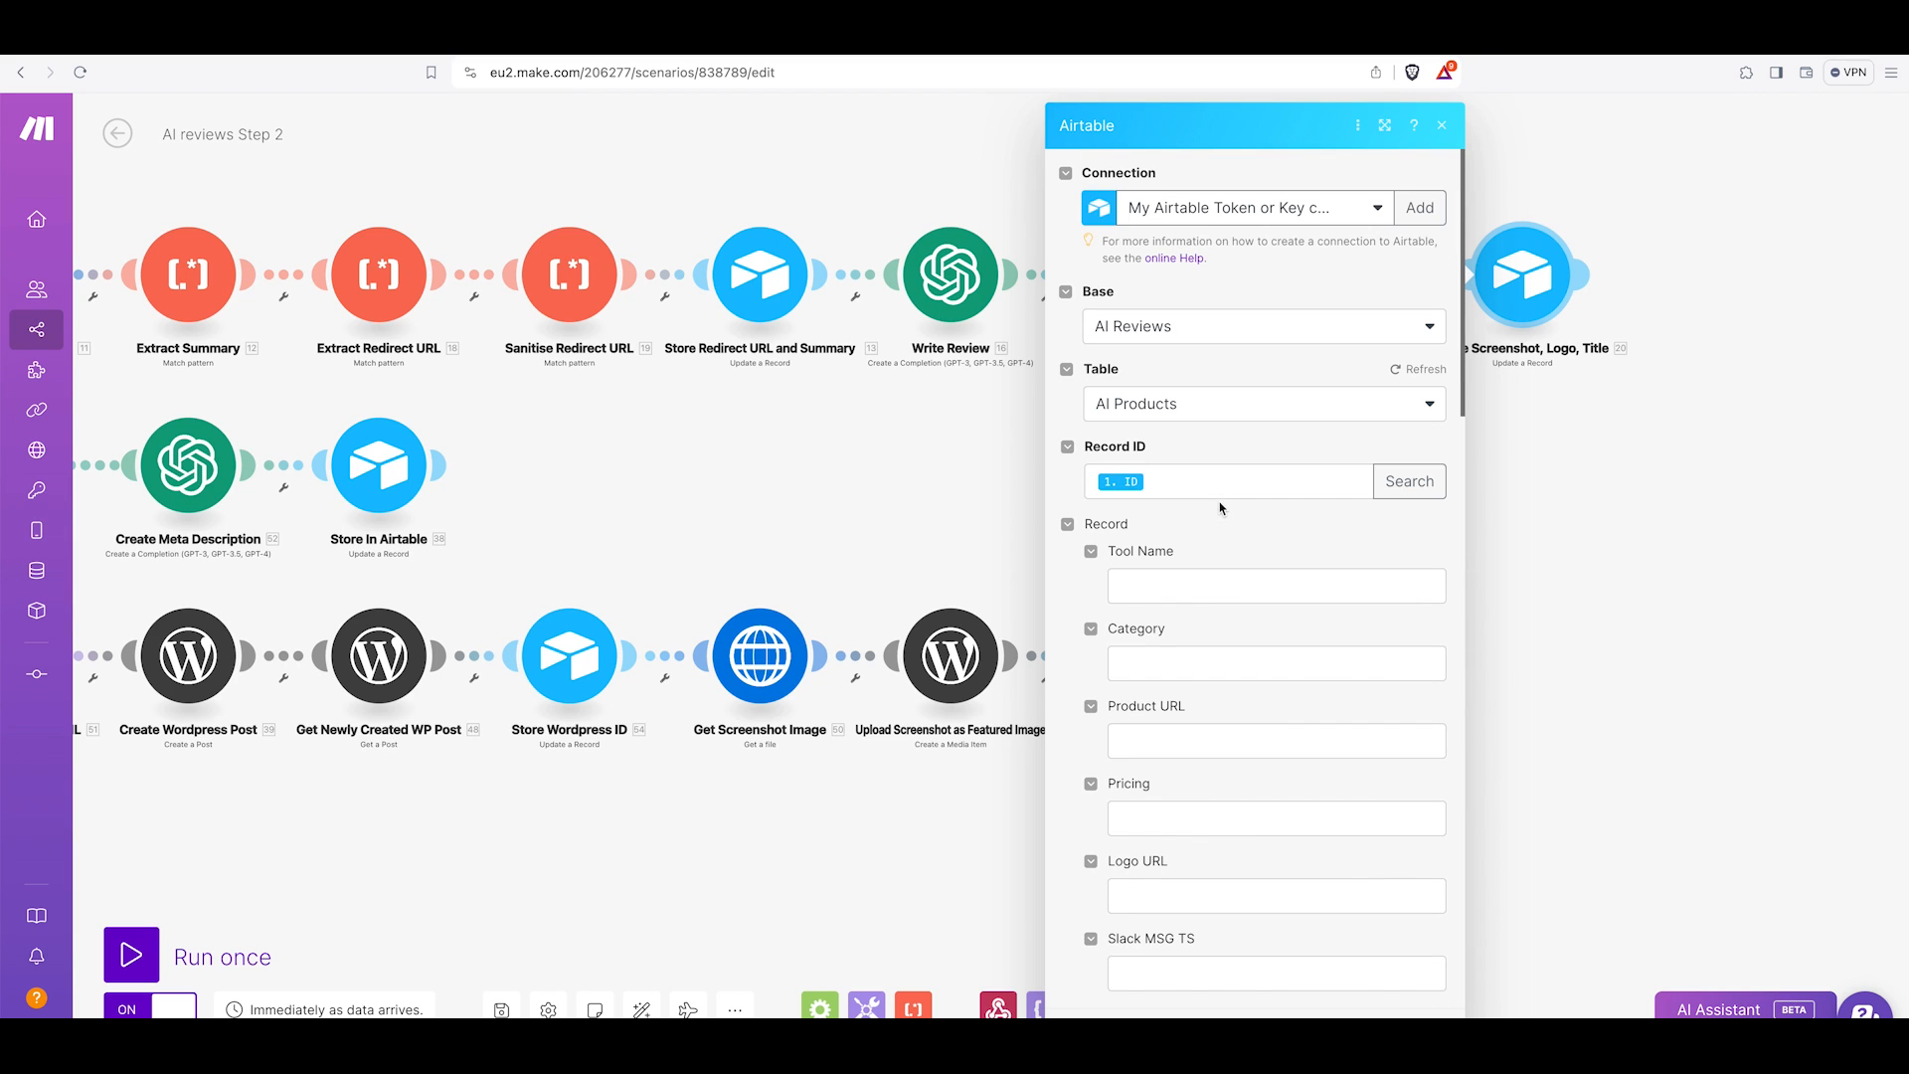
pyautogui.click(1611, 574)
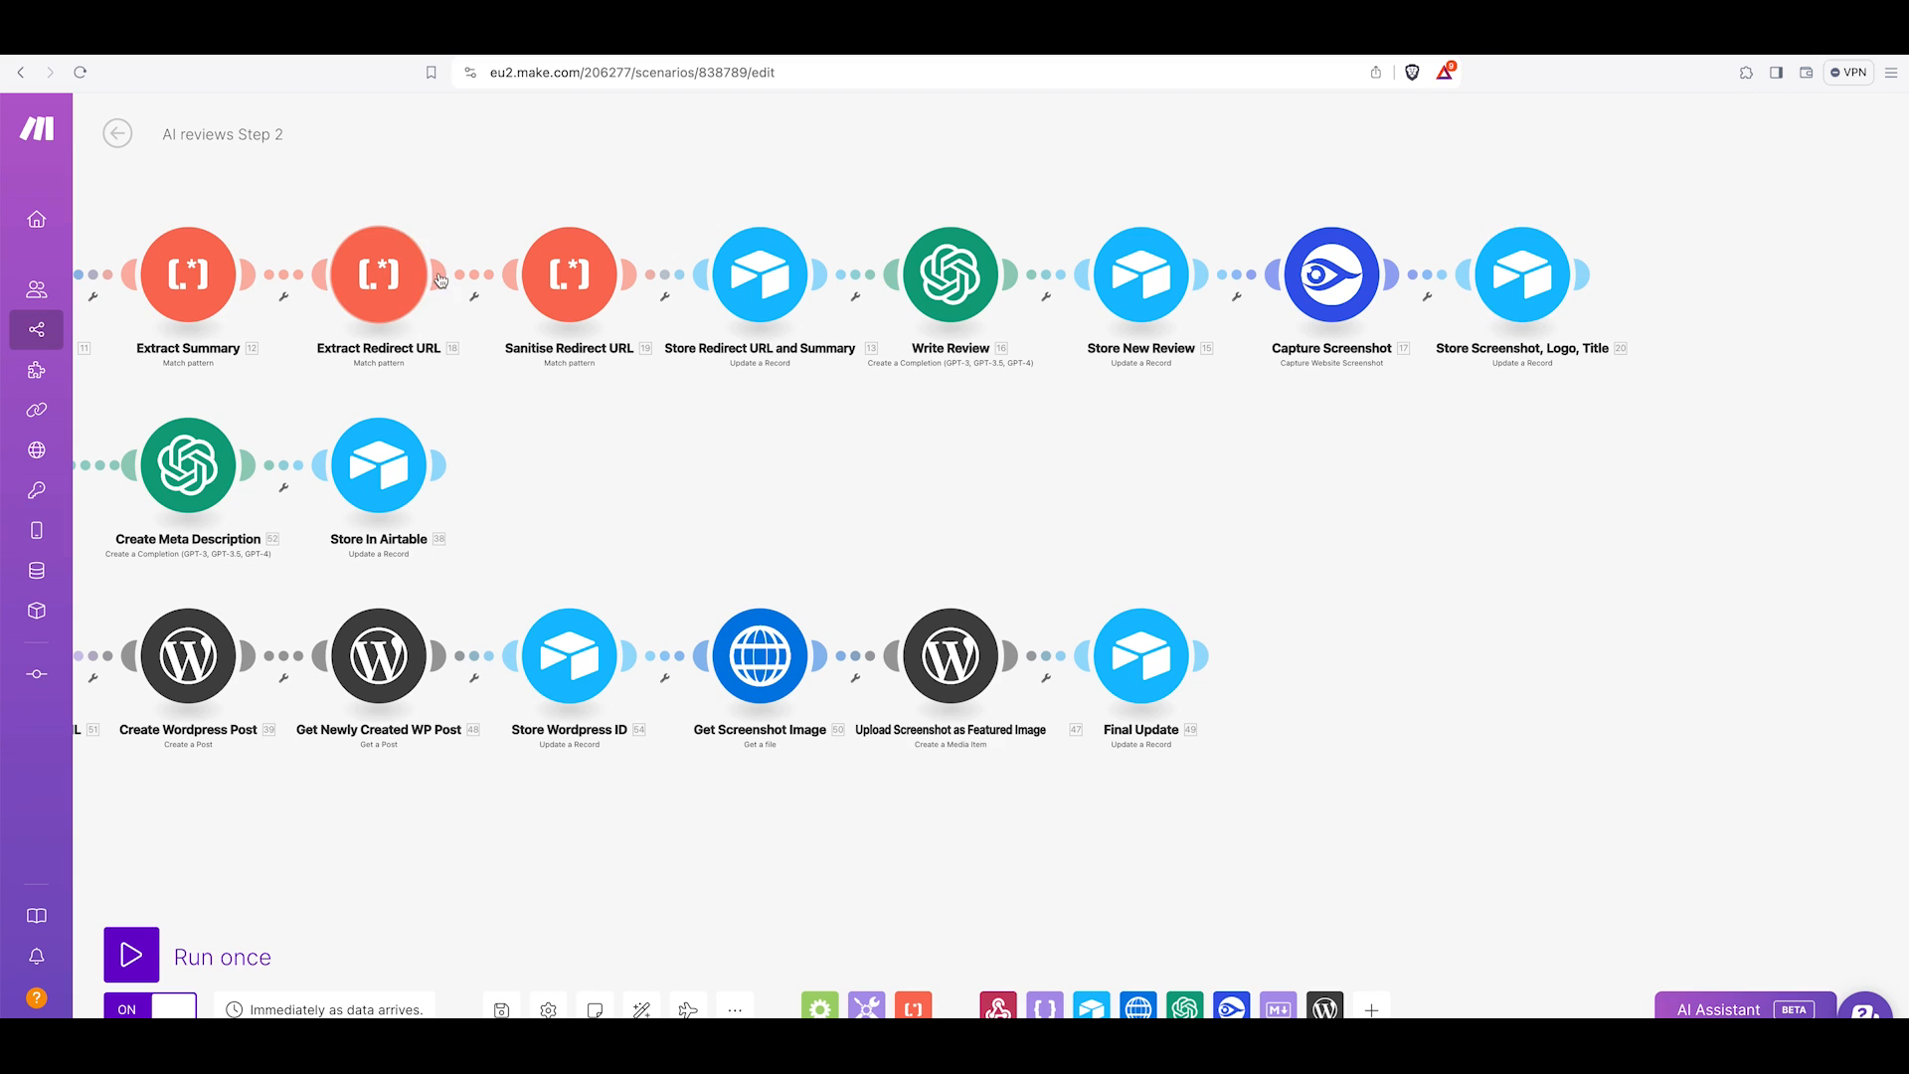
# Examine the middle branch's Get Updated Record search formula and its 'ensure images exist' filter conditions.
pyautogui.hscroll(-2, 576, 306)
pyautogui.hscroll(-10, 577, 306)
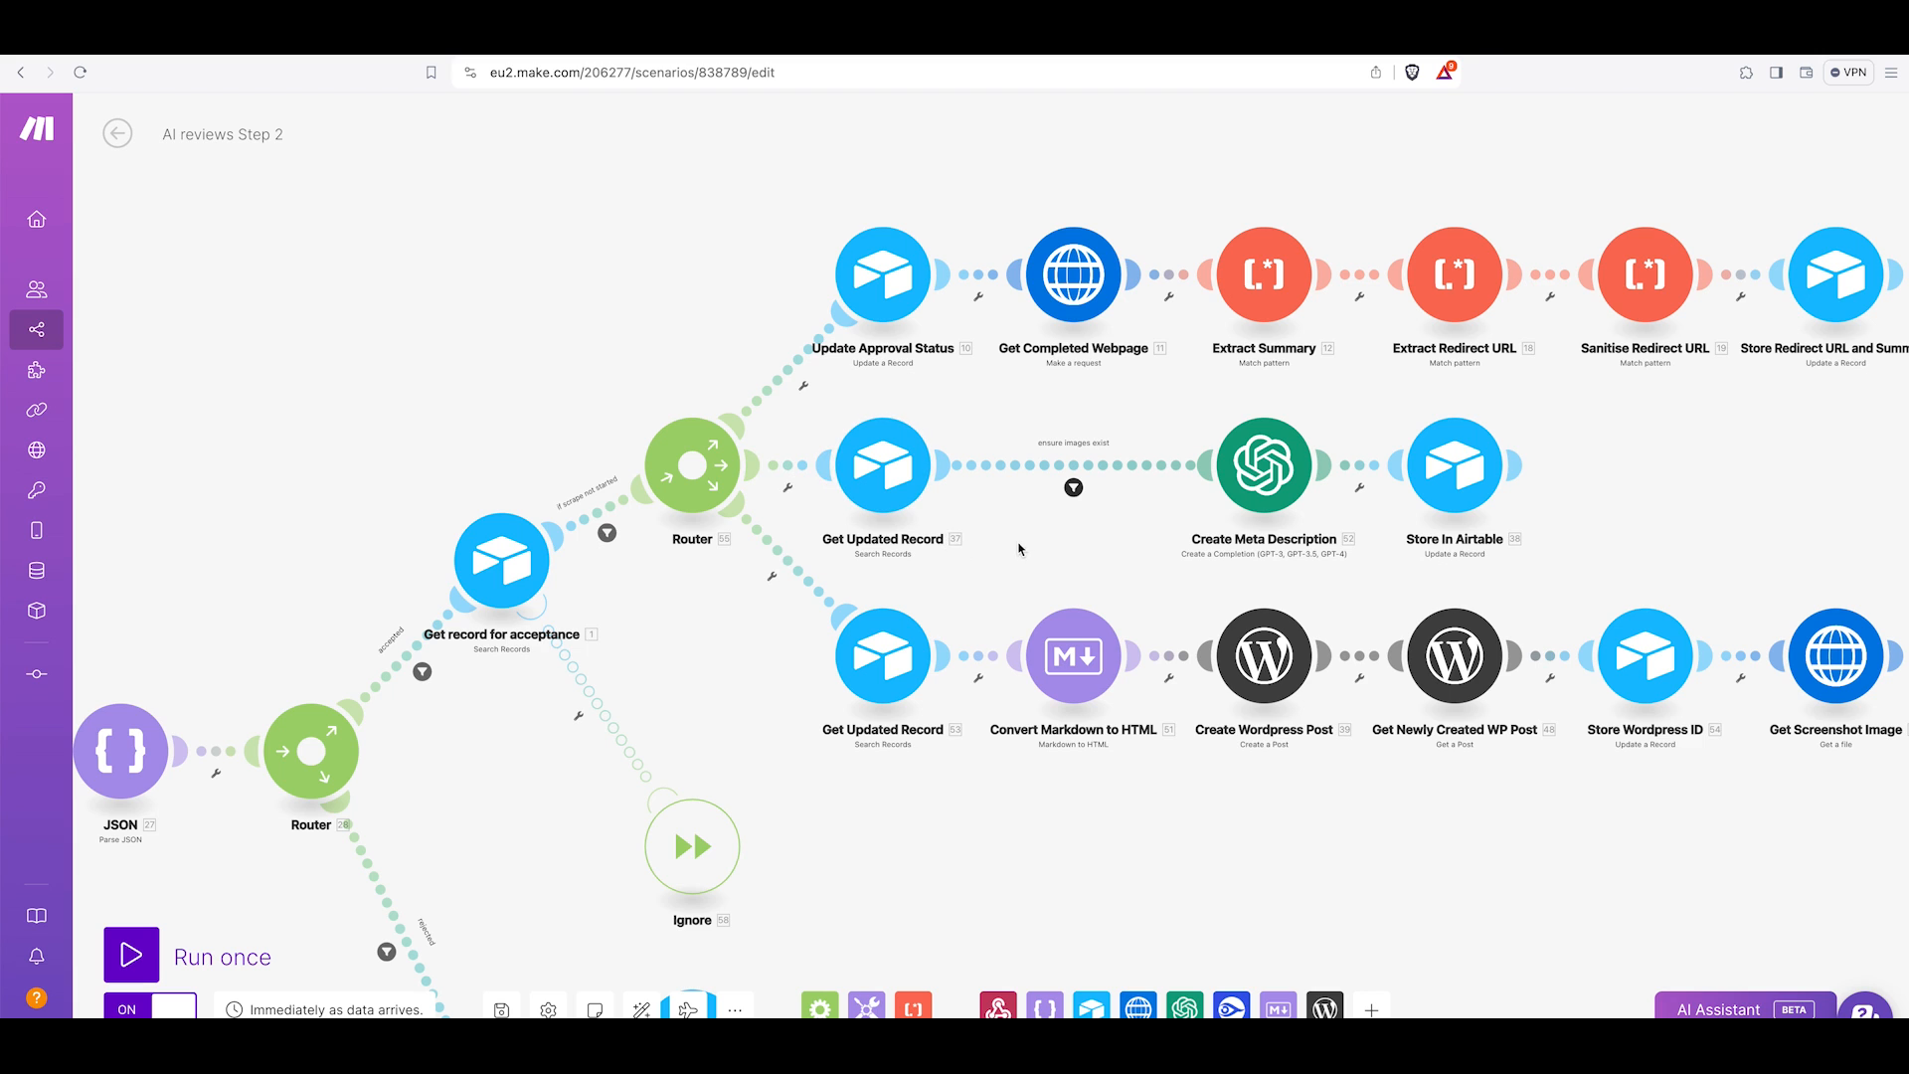
pyautogui.moveTo(1030, 545); pyautogui.dragTo(883, 552)
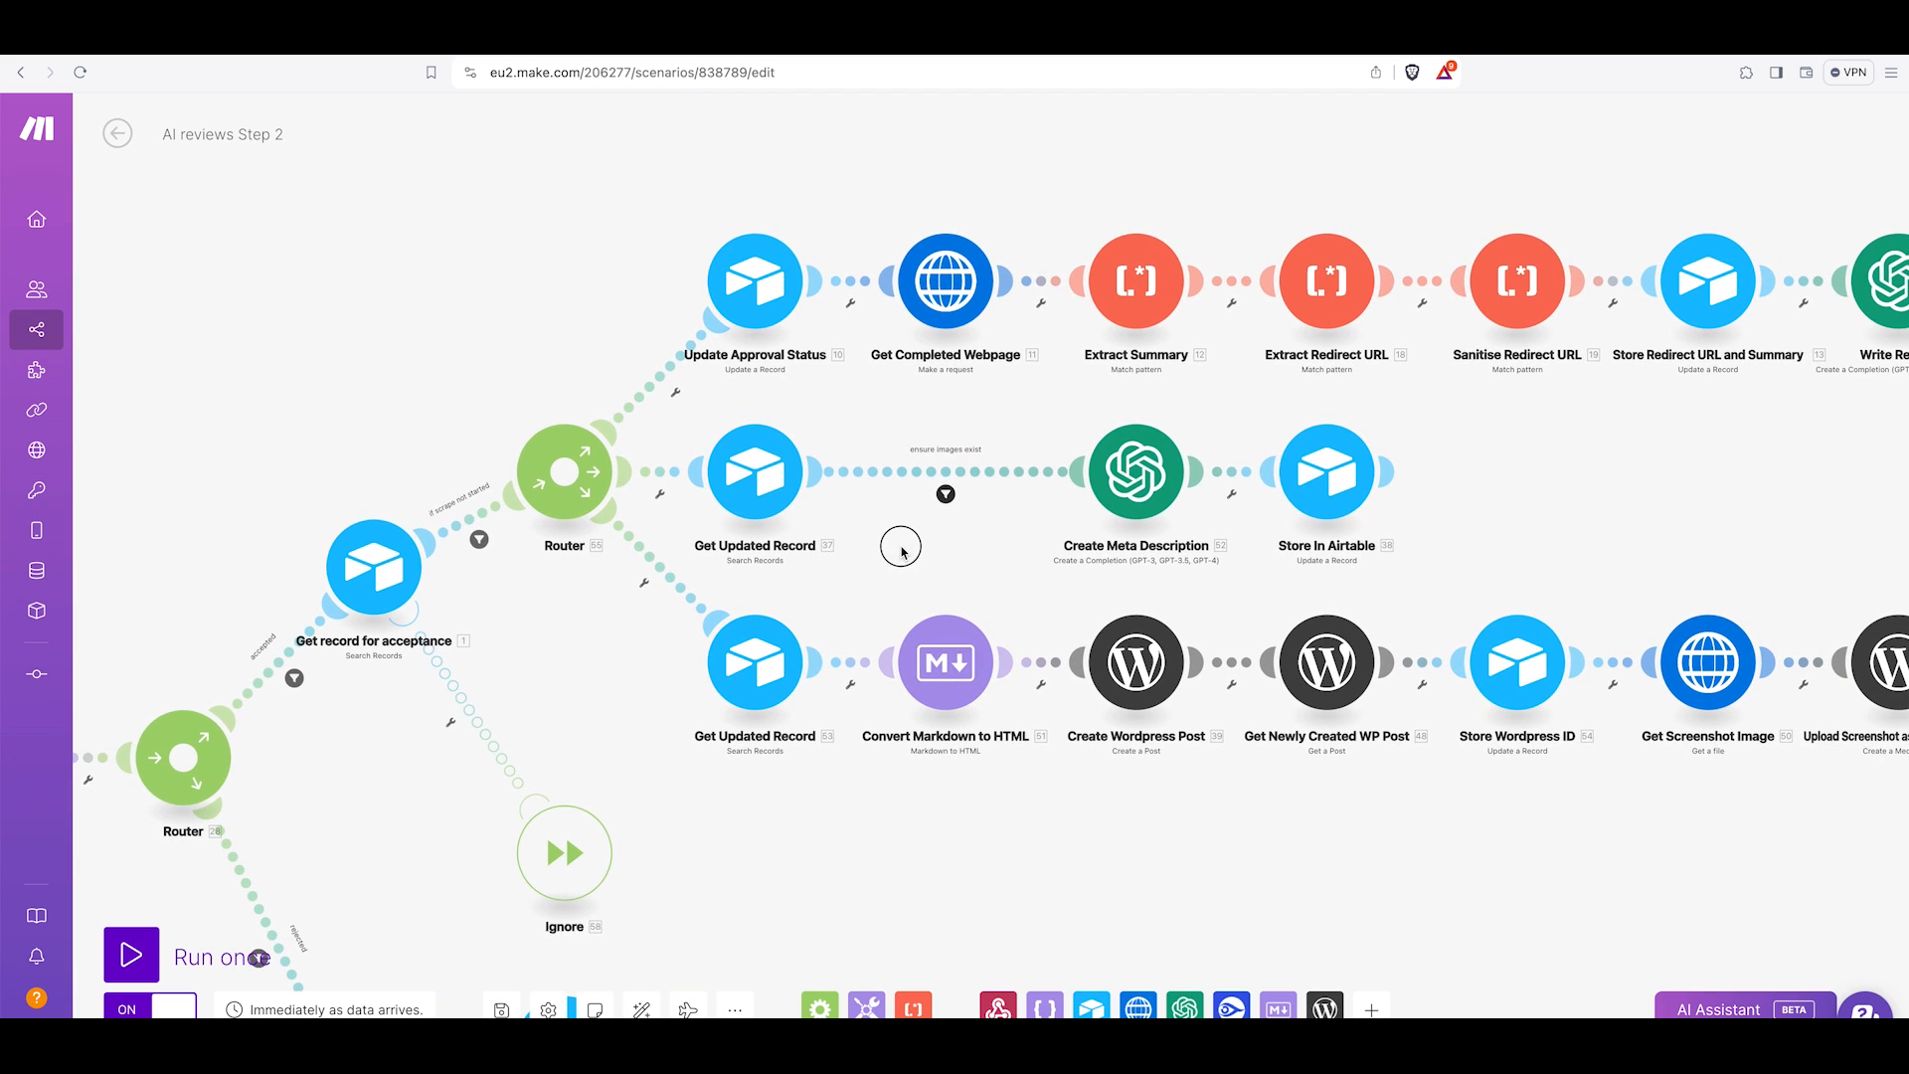
pyautogui.hscroll(10, 1501, 288)
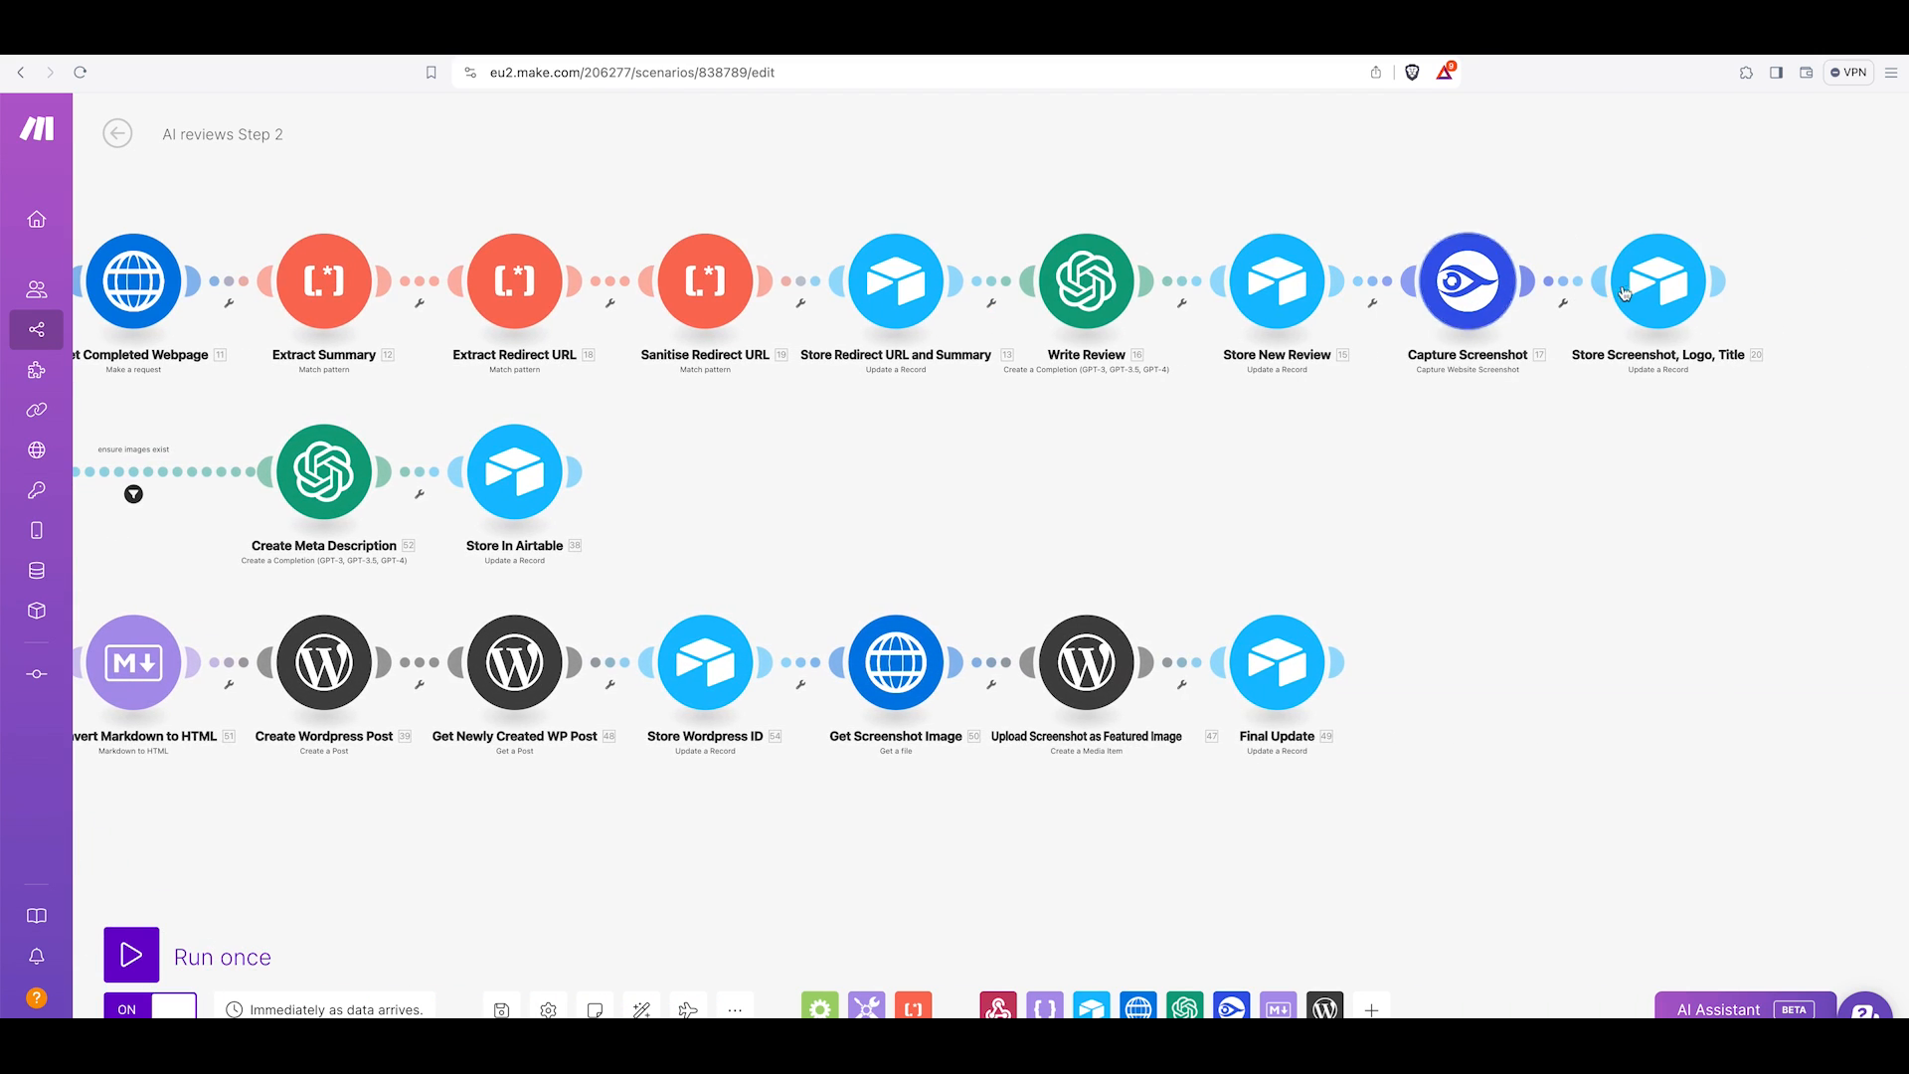
pyautogui.hscroll(-9, 1273, 381)
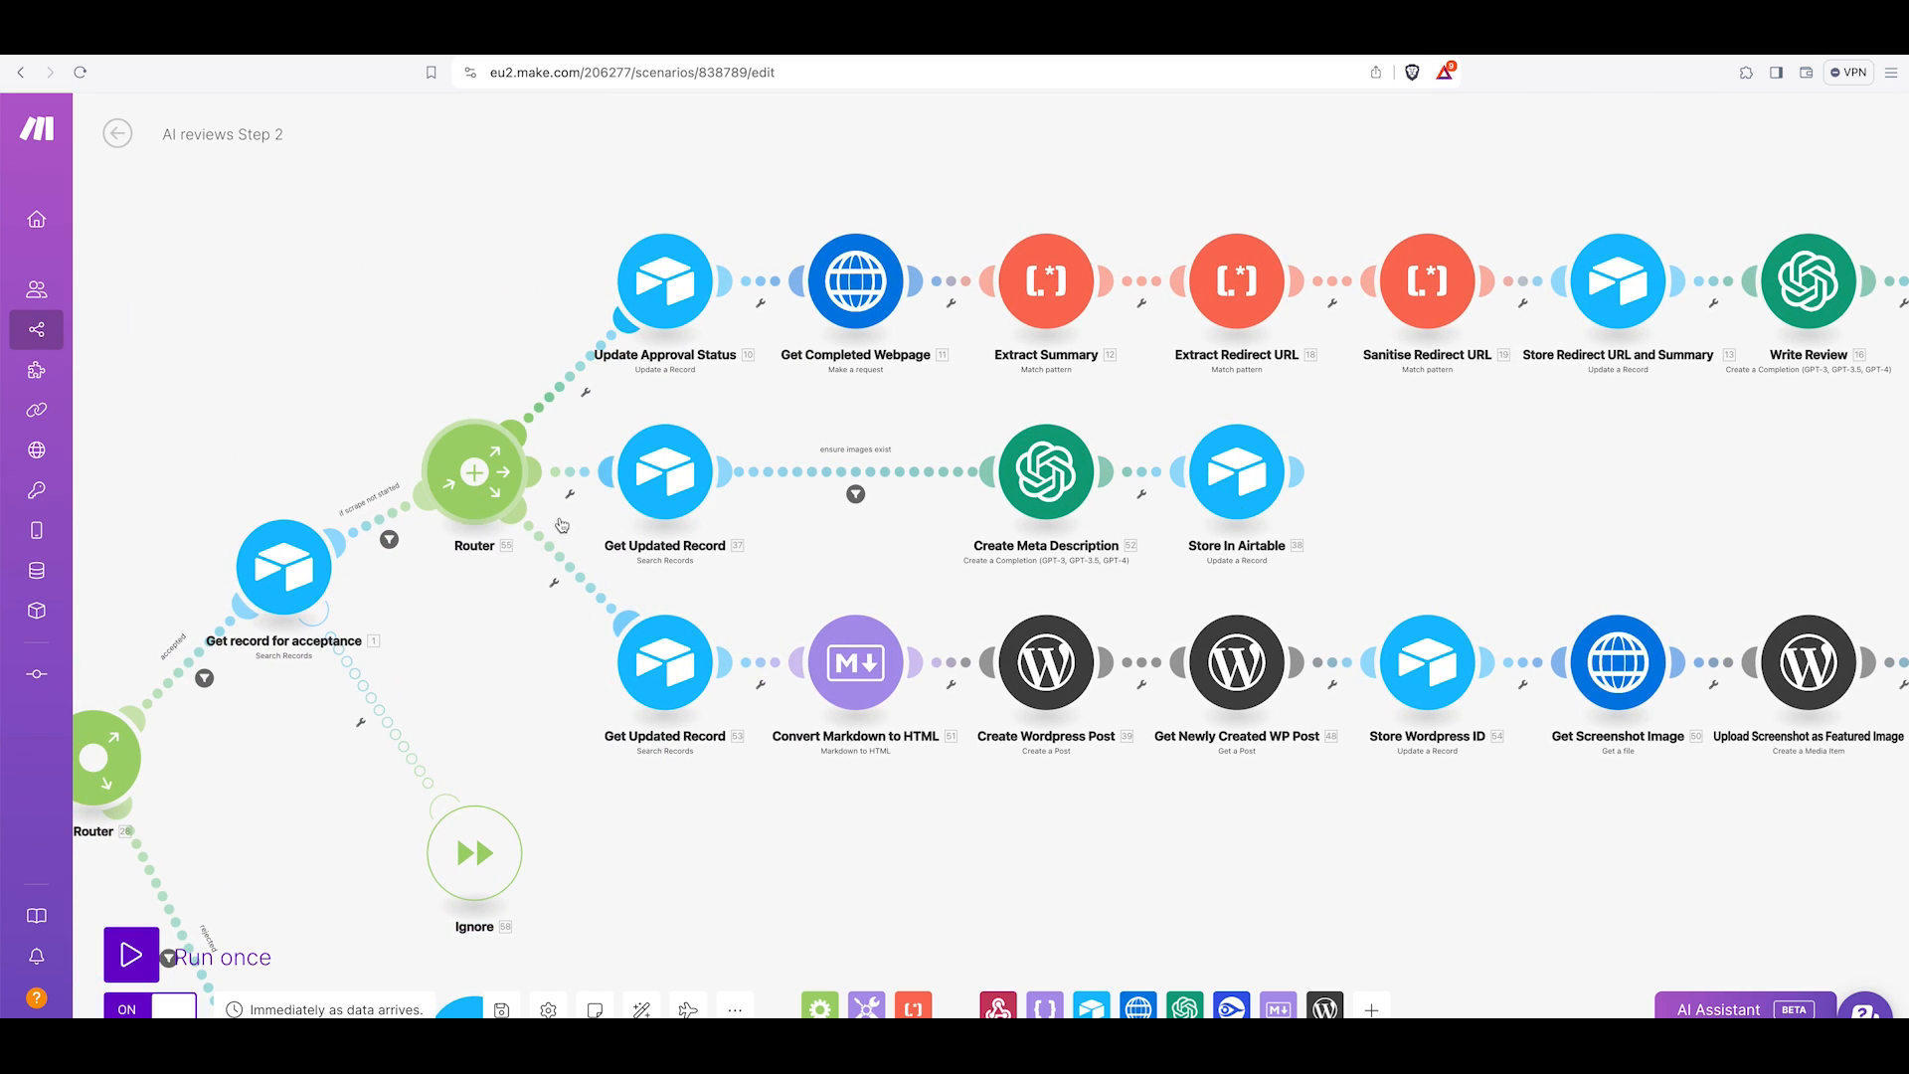
pyautogui.click(676, 497)
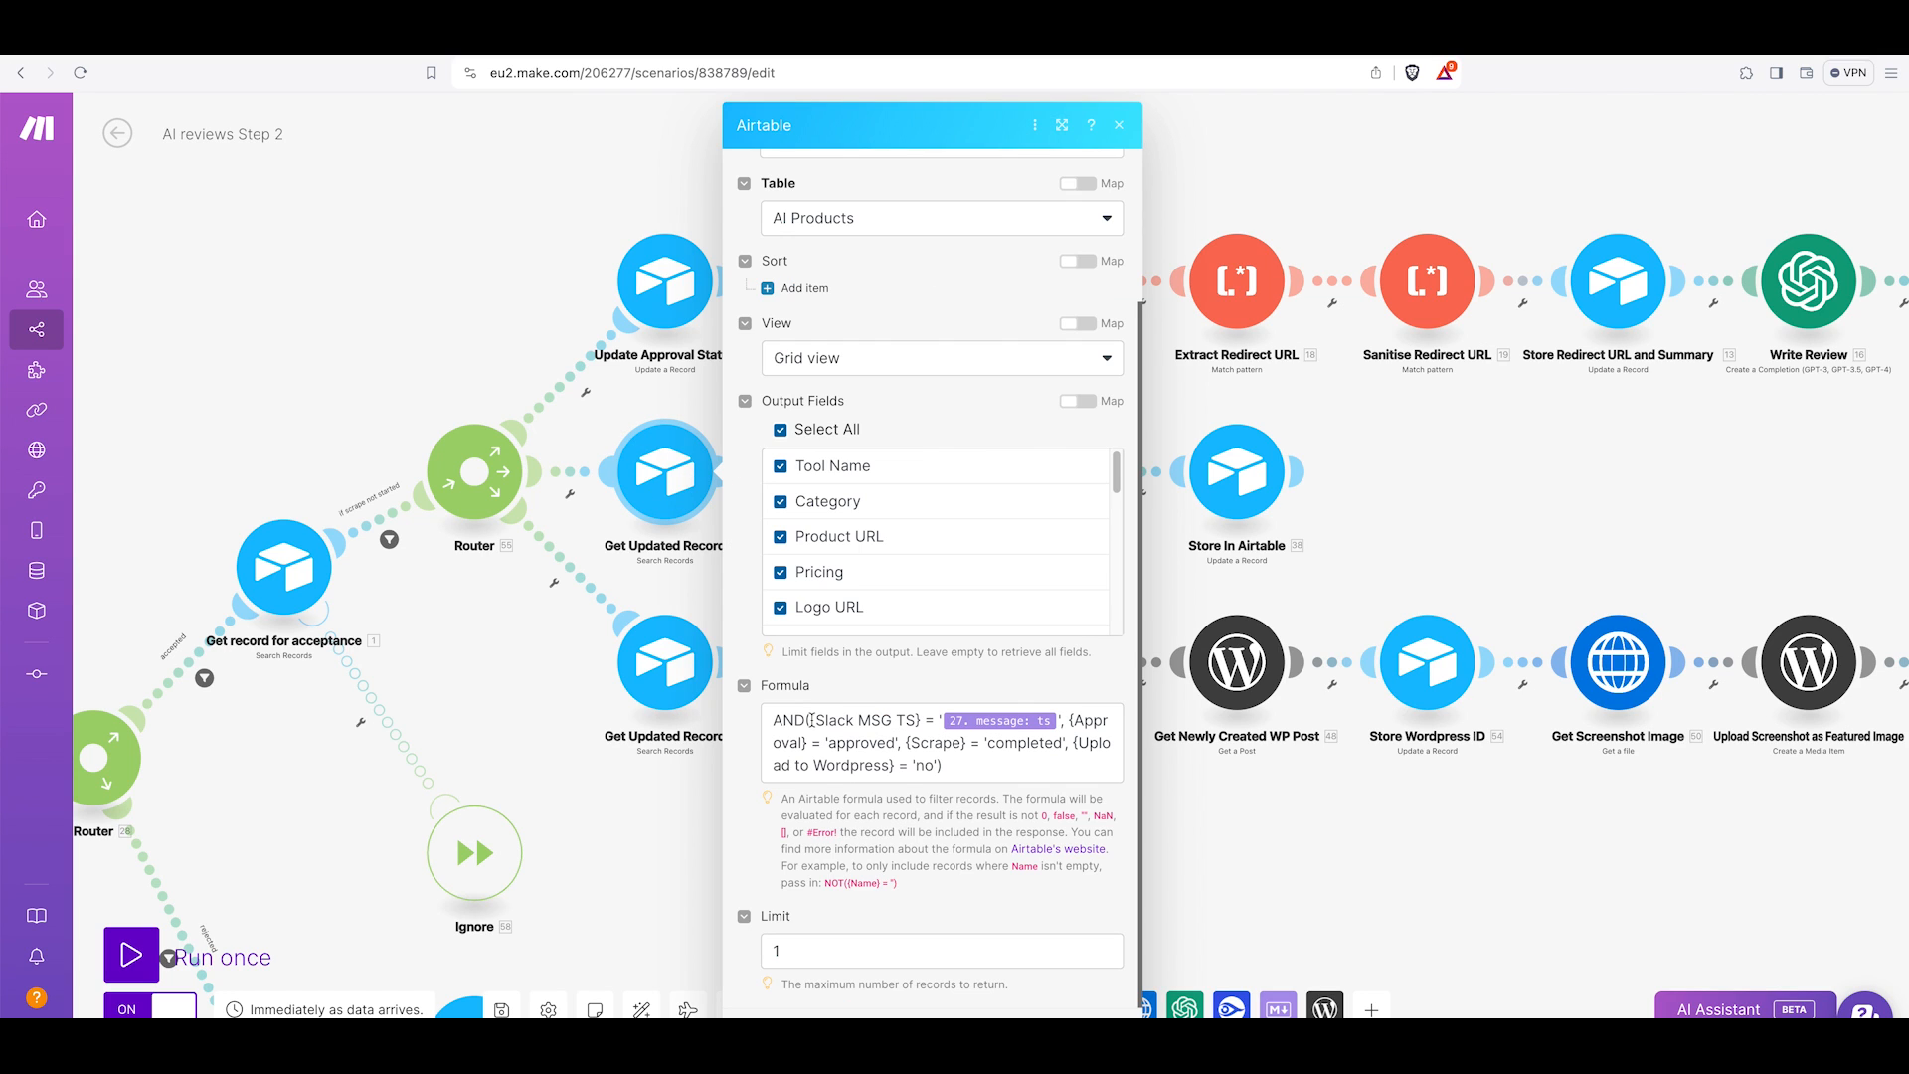
pyautogui.click(818, 719)
pyautogui.moveTo(815, 720); pyautogui.dragTo(906, 720)
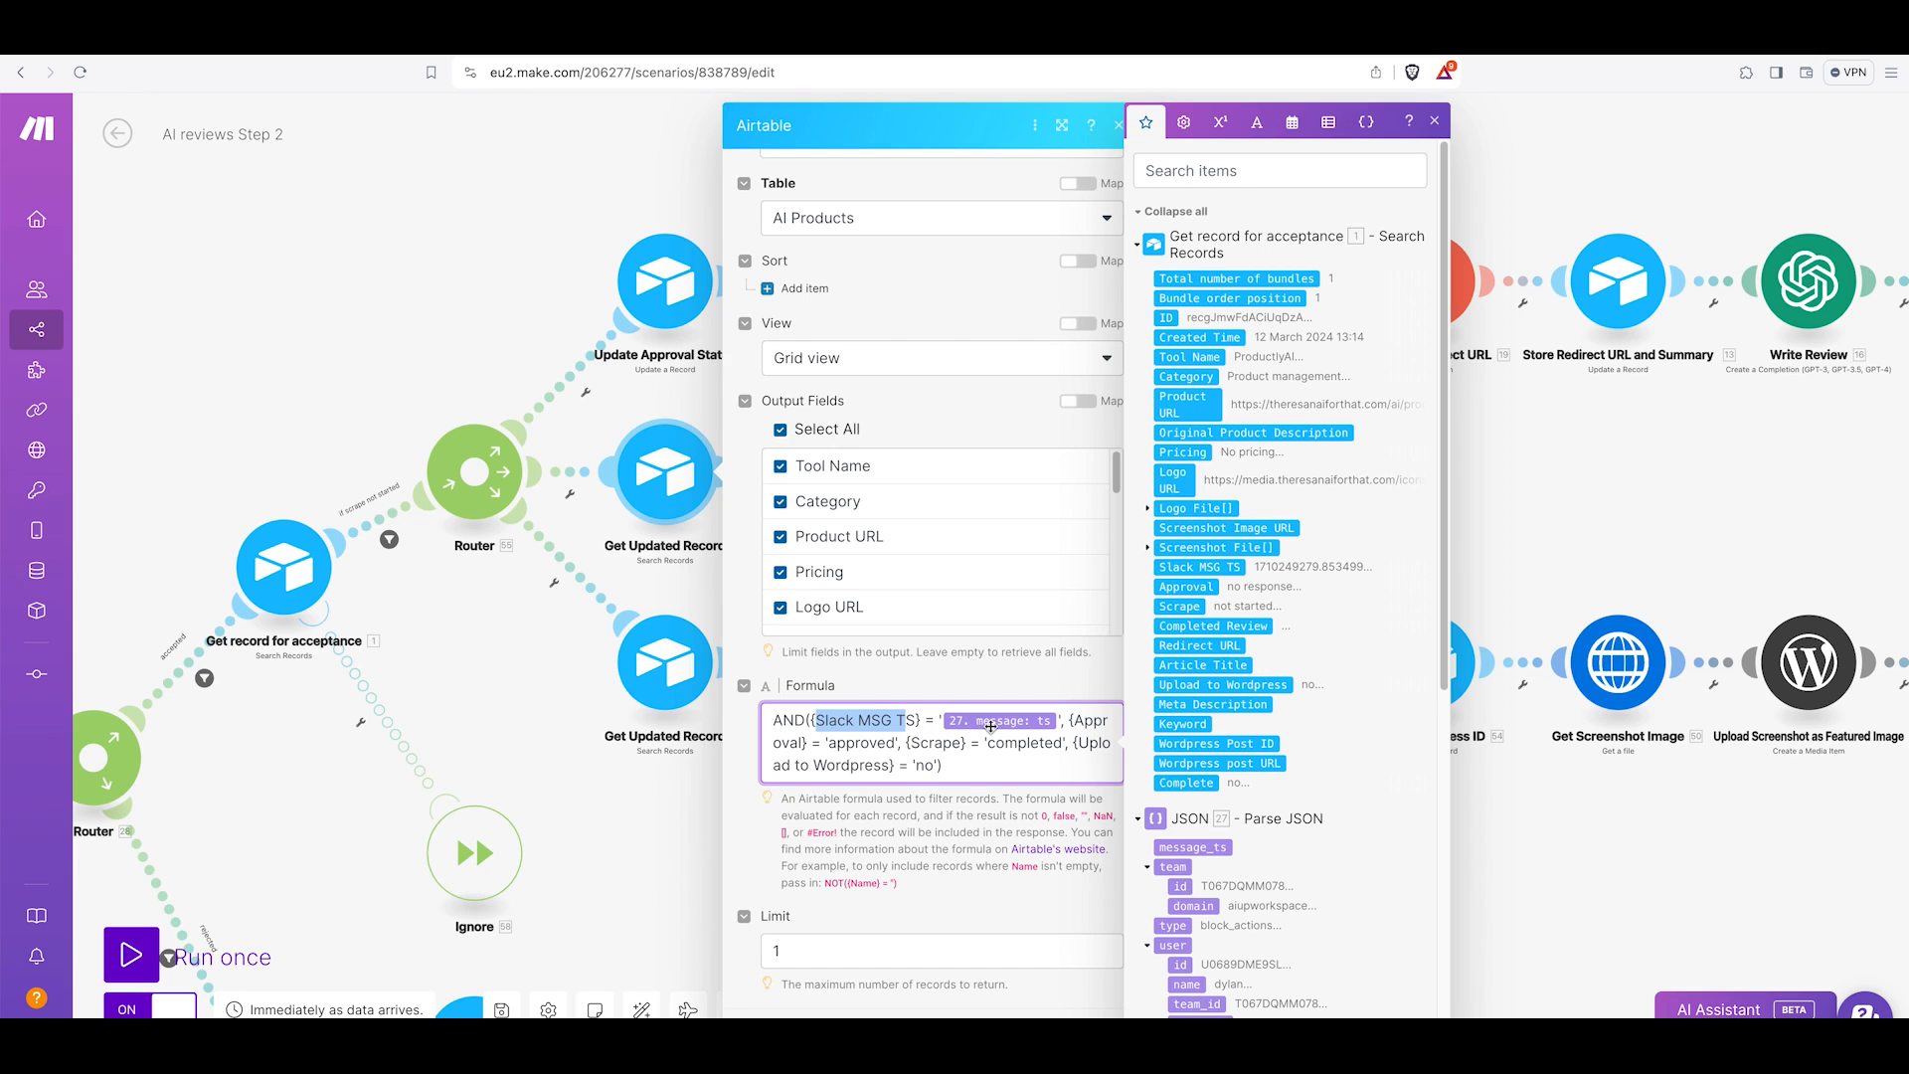
pyautogui.click(875, 765)
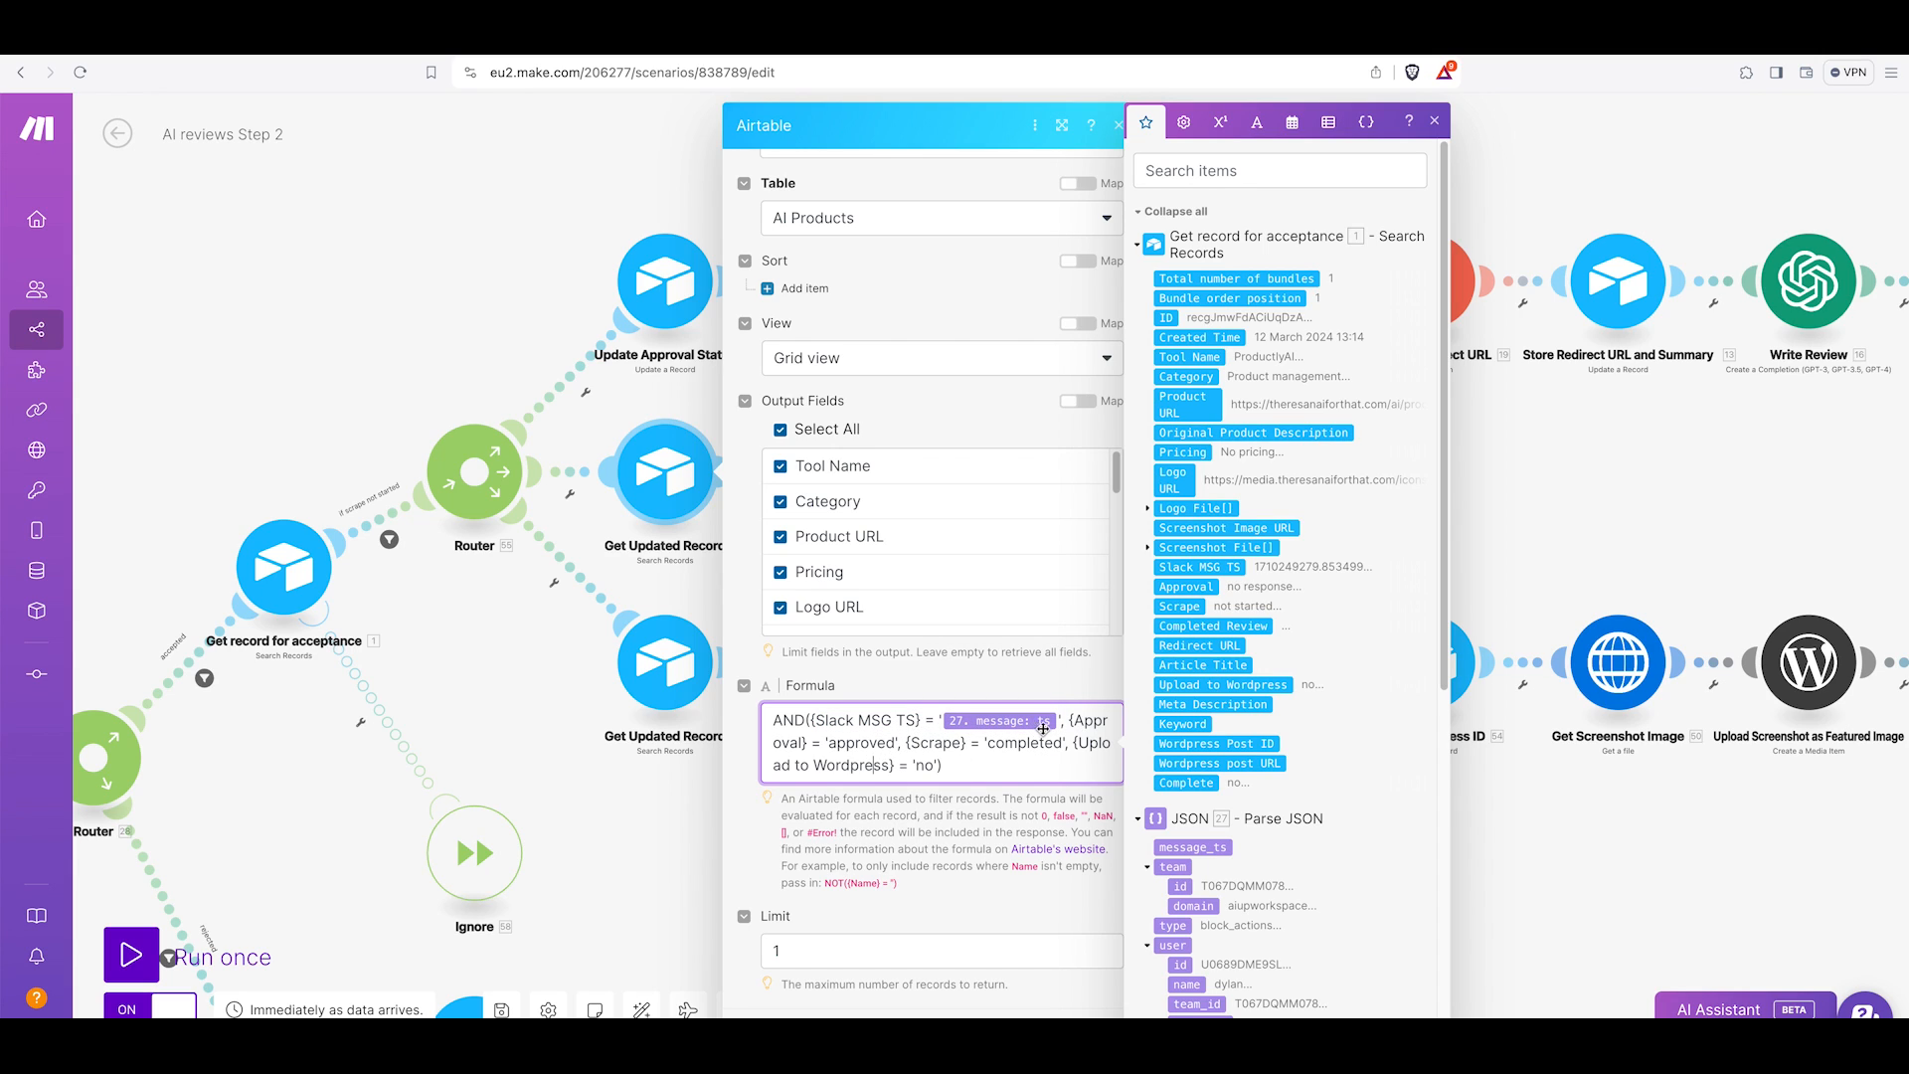
pyautogui.doubleClick(925, 743)
pyautogui.click(896, 778)
pyautogui.click(1606, 507)
pyautogui.click(682, 477)
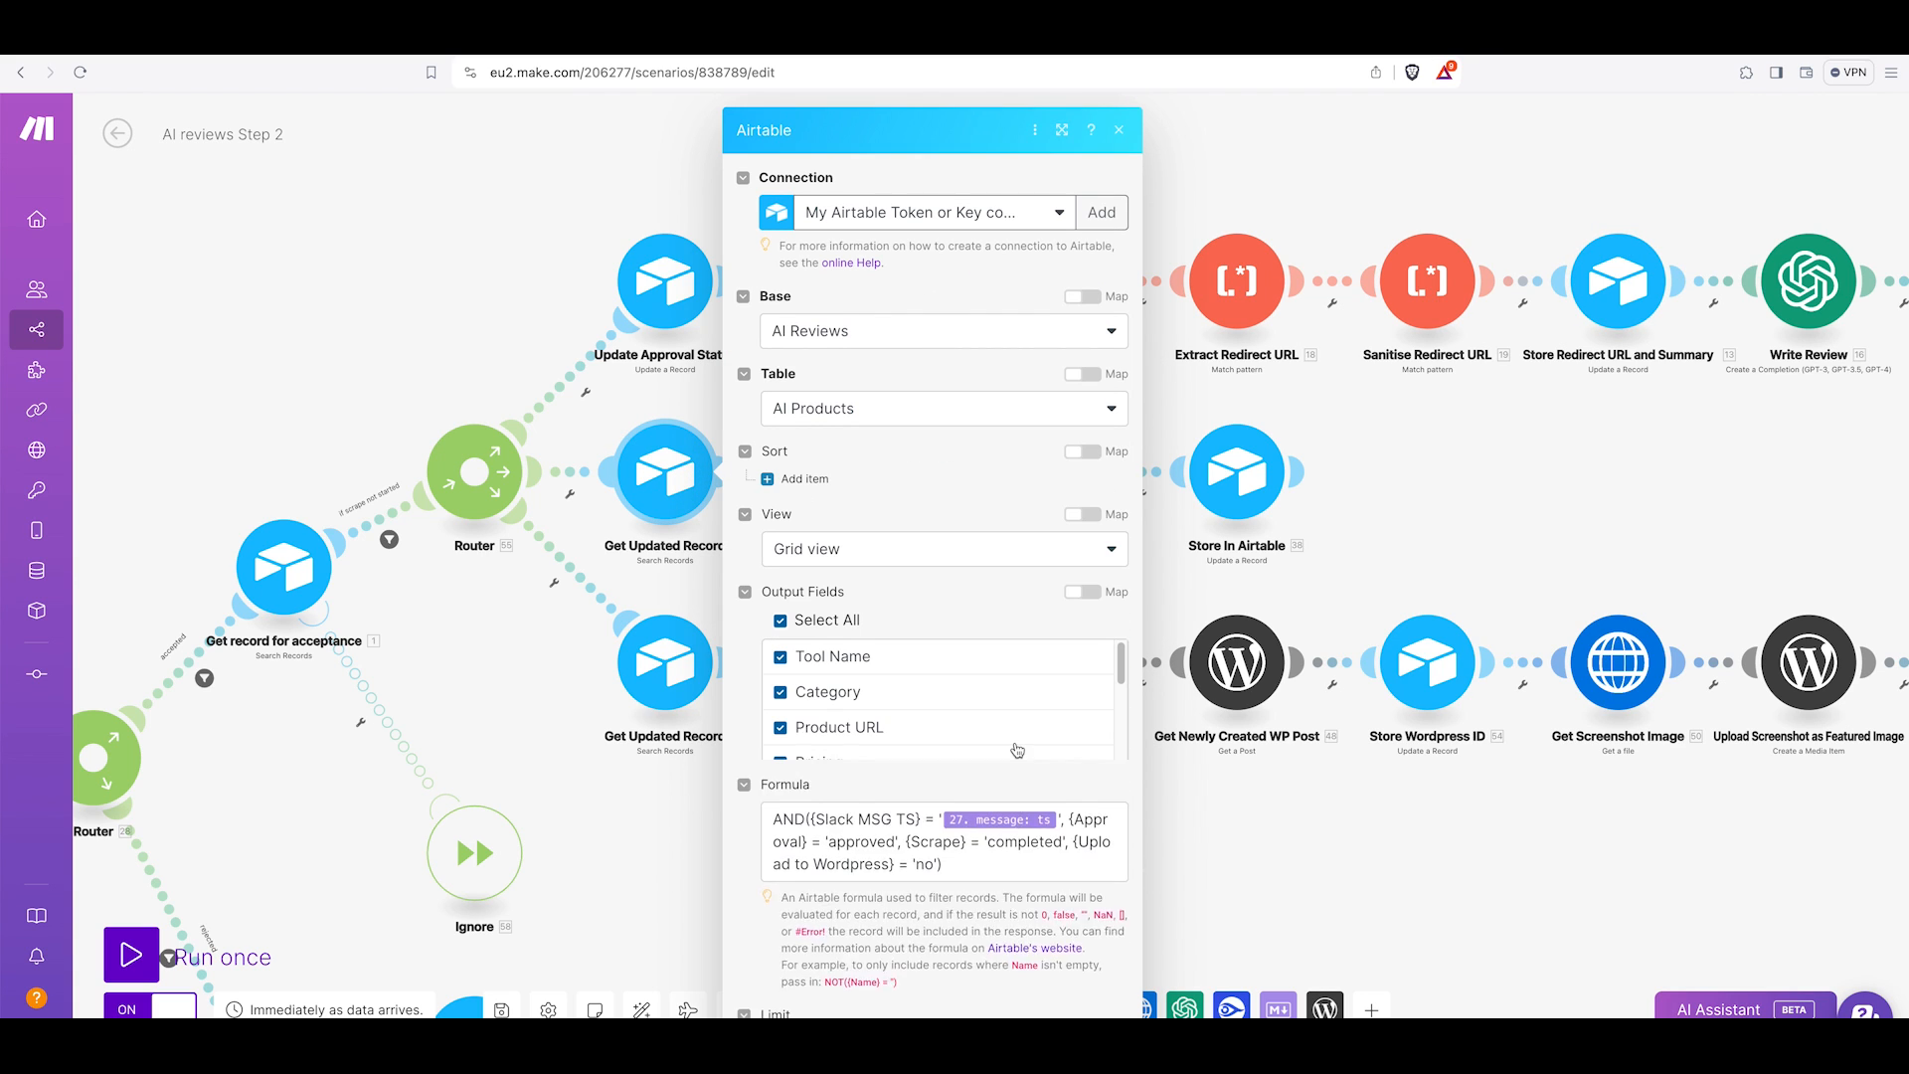
pyautogui.scroll(-2, 1000, 843)
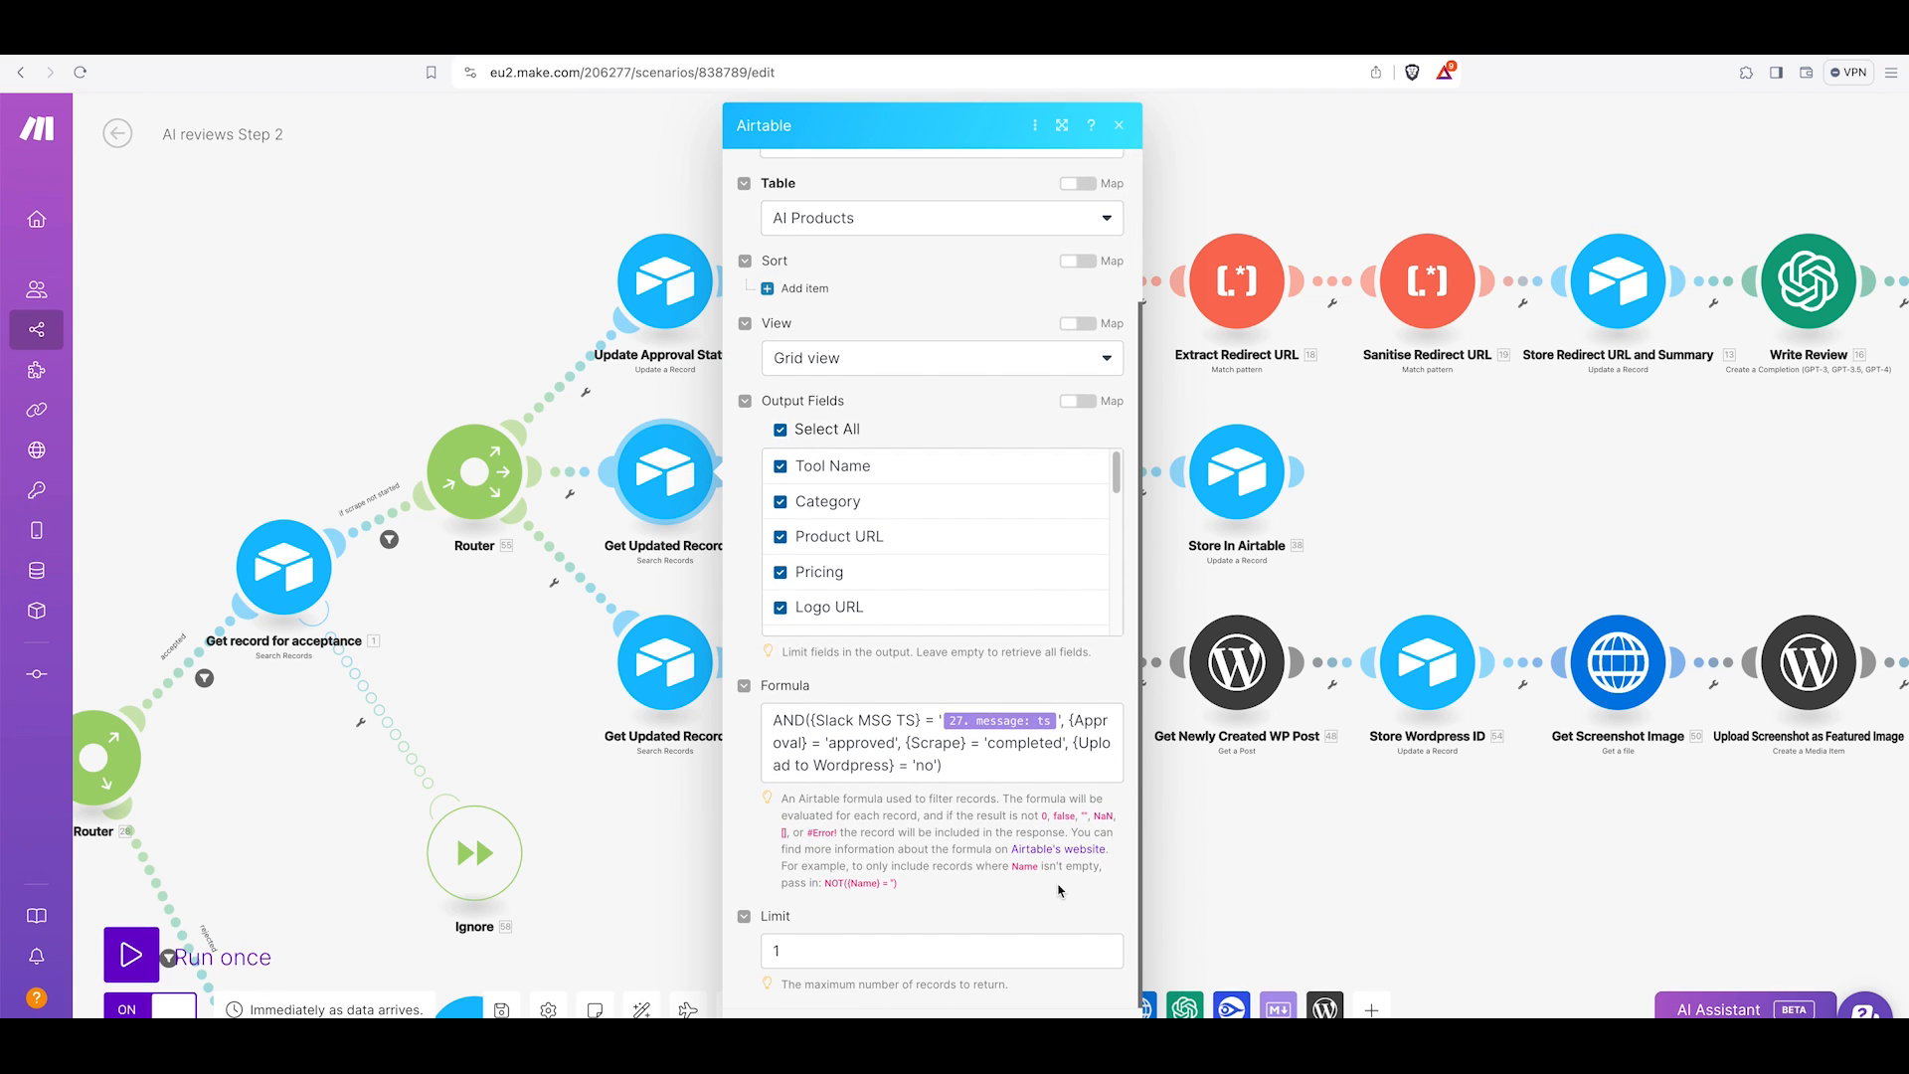
pyautogui.click(1048, 1015)
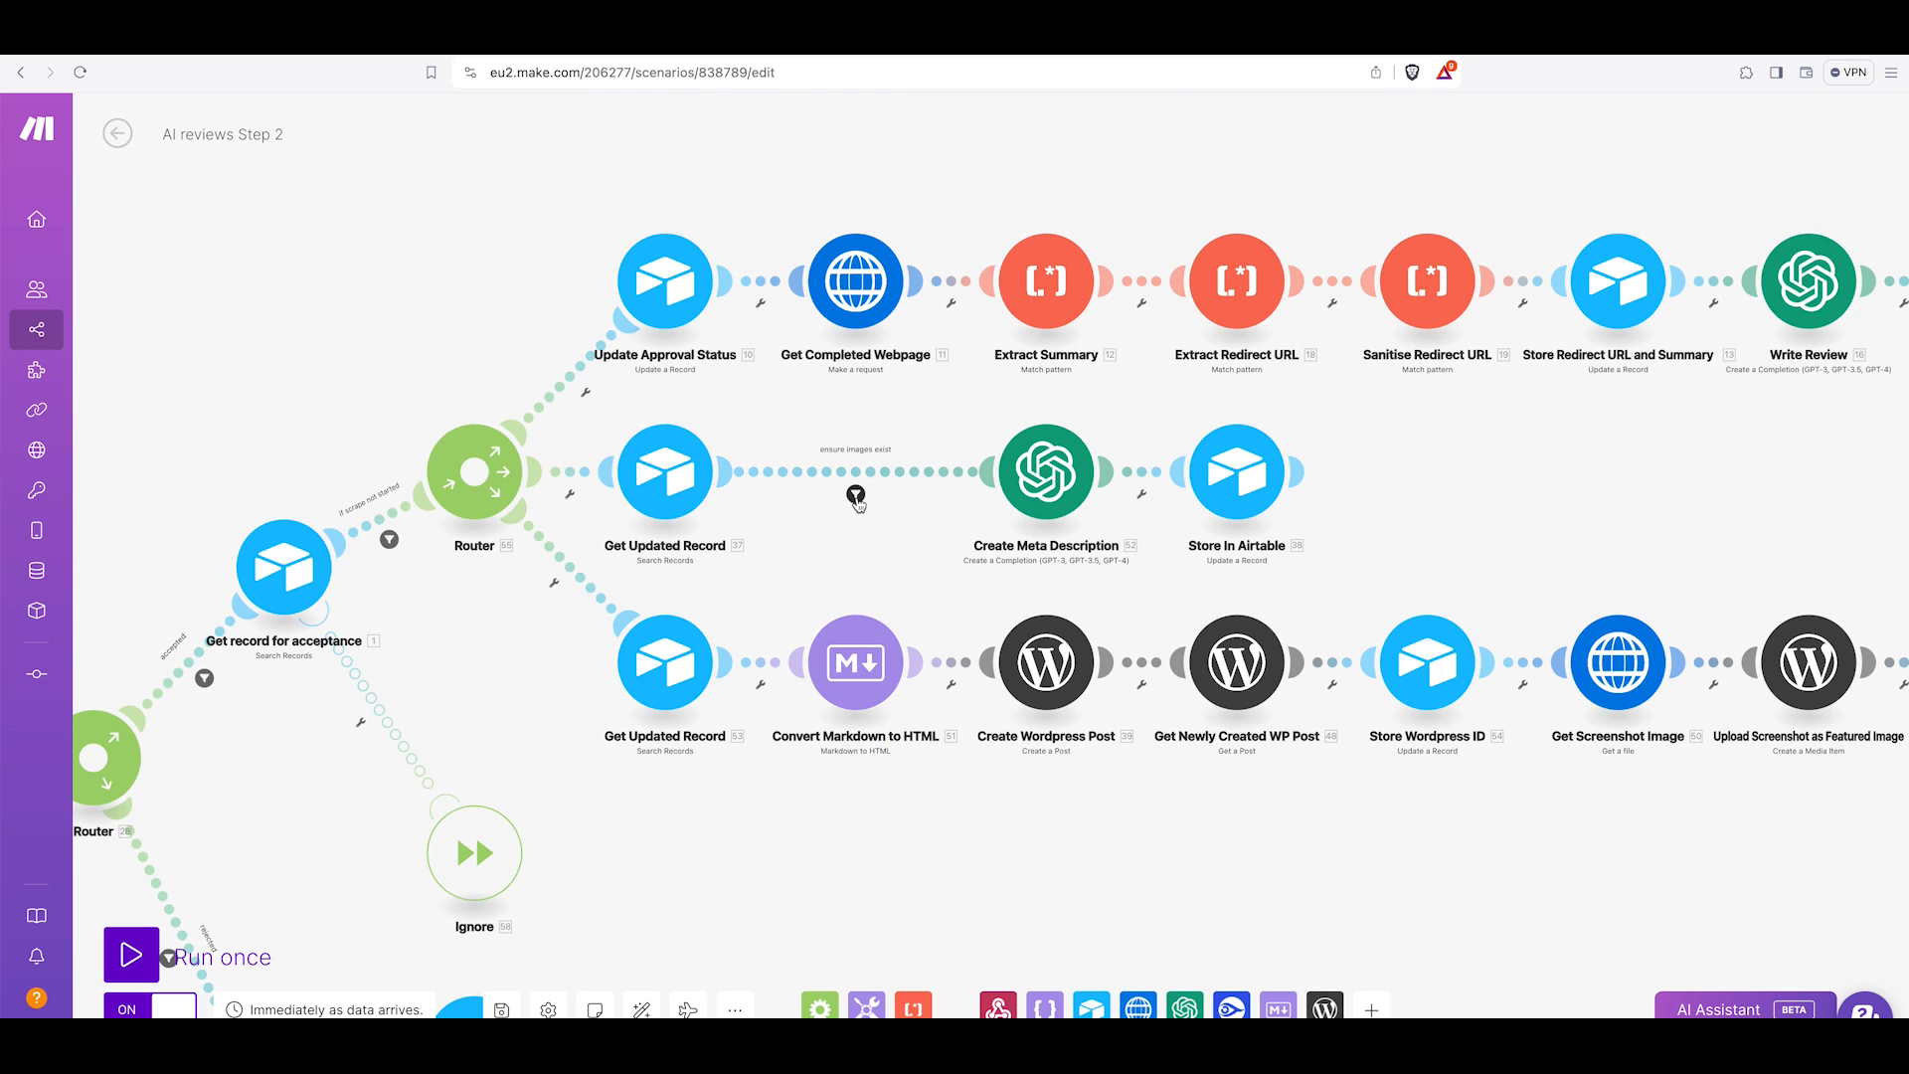
pyautogui.click(856, 497)
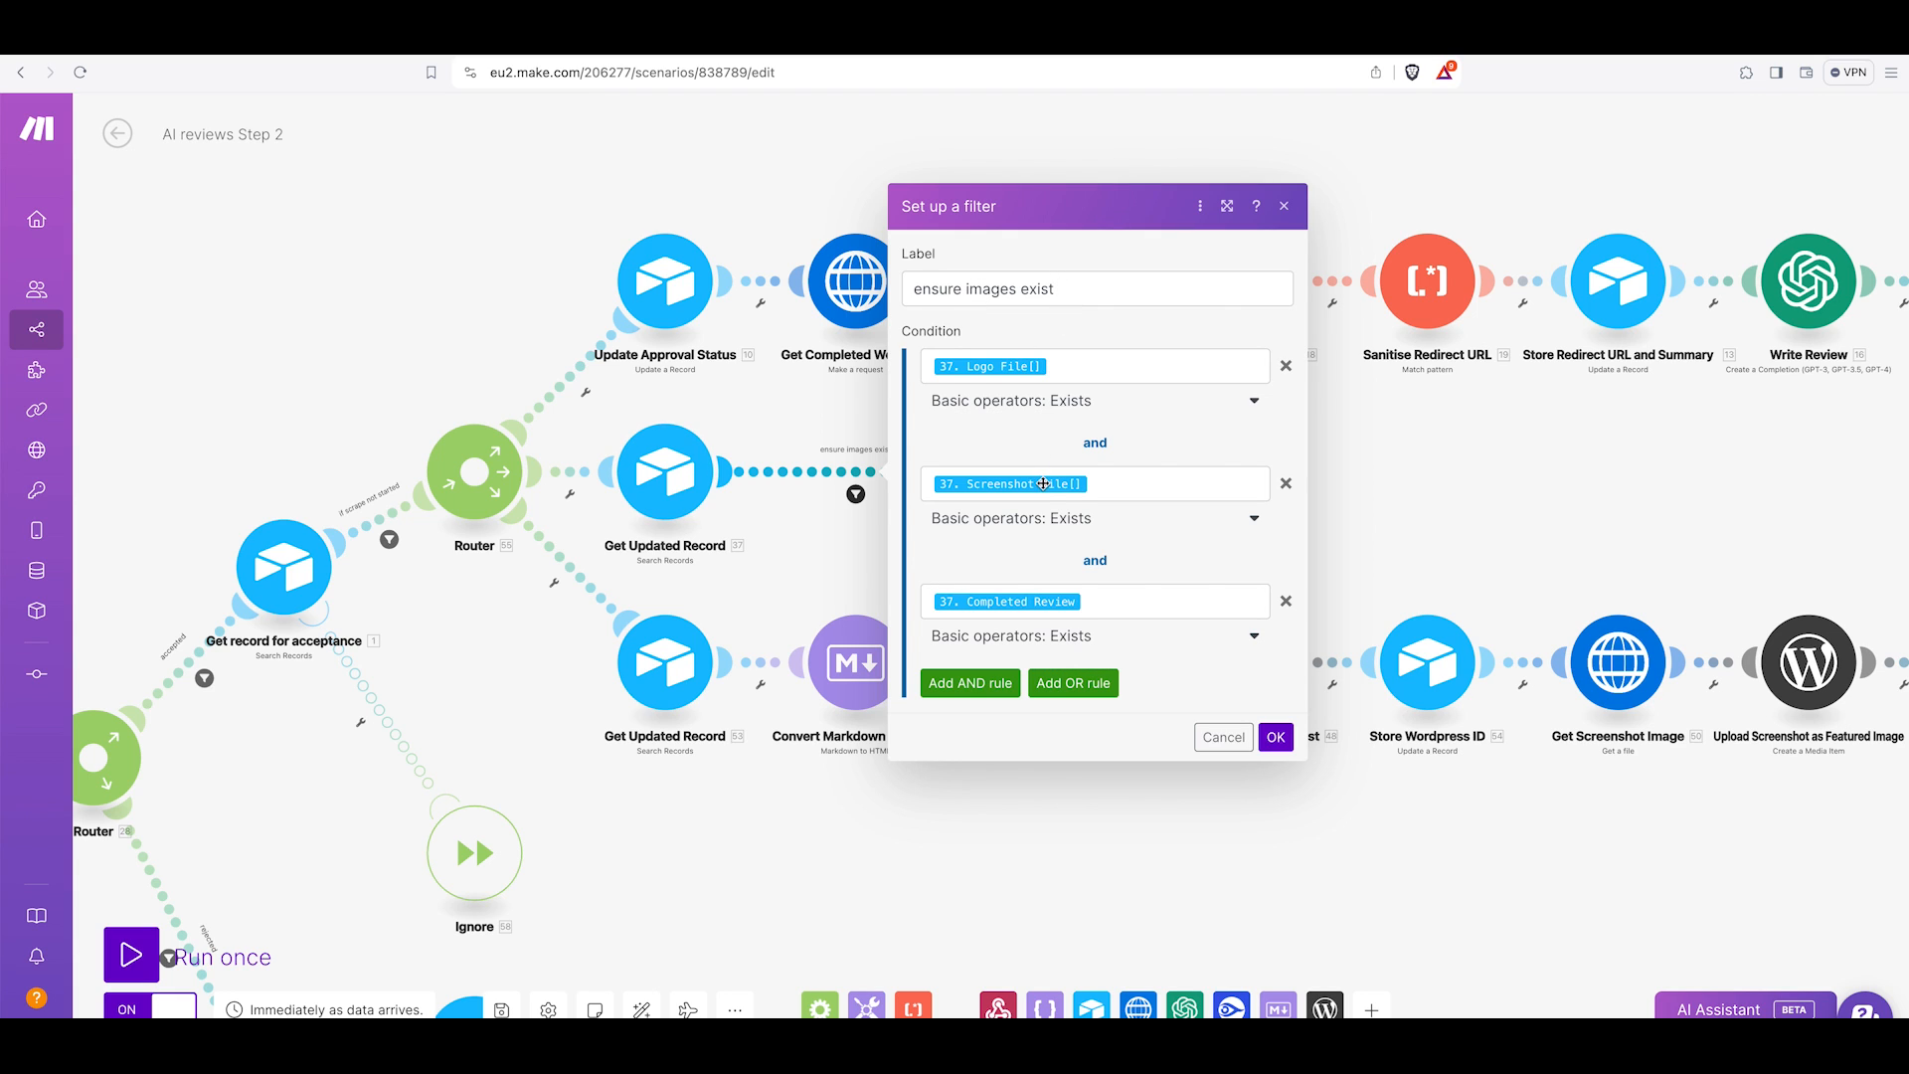
pyautogui.click(1210, 741)
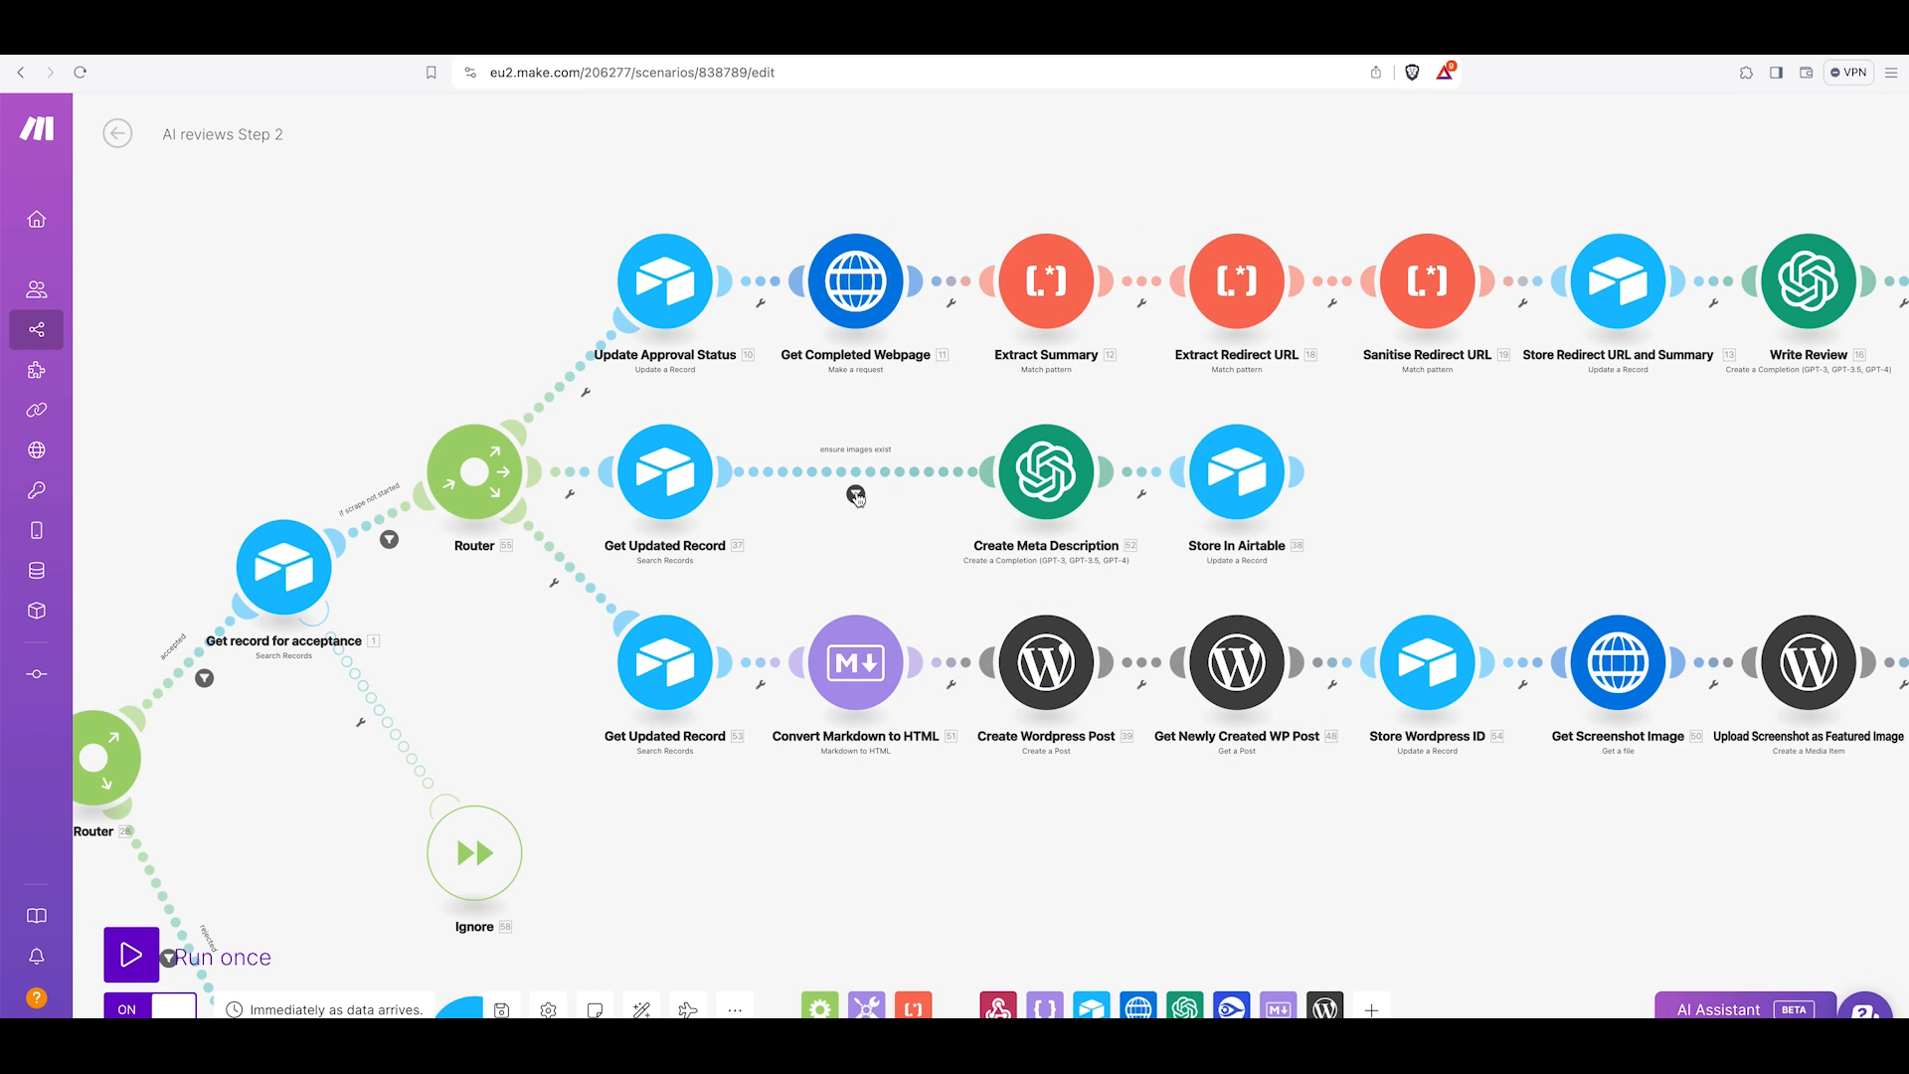
# Open the Create Meta Description module and examine its model, system message and user message prompt instructions.
pyautogui.click(1052, 484)
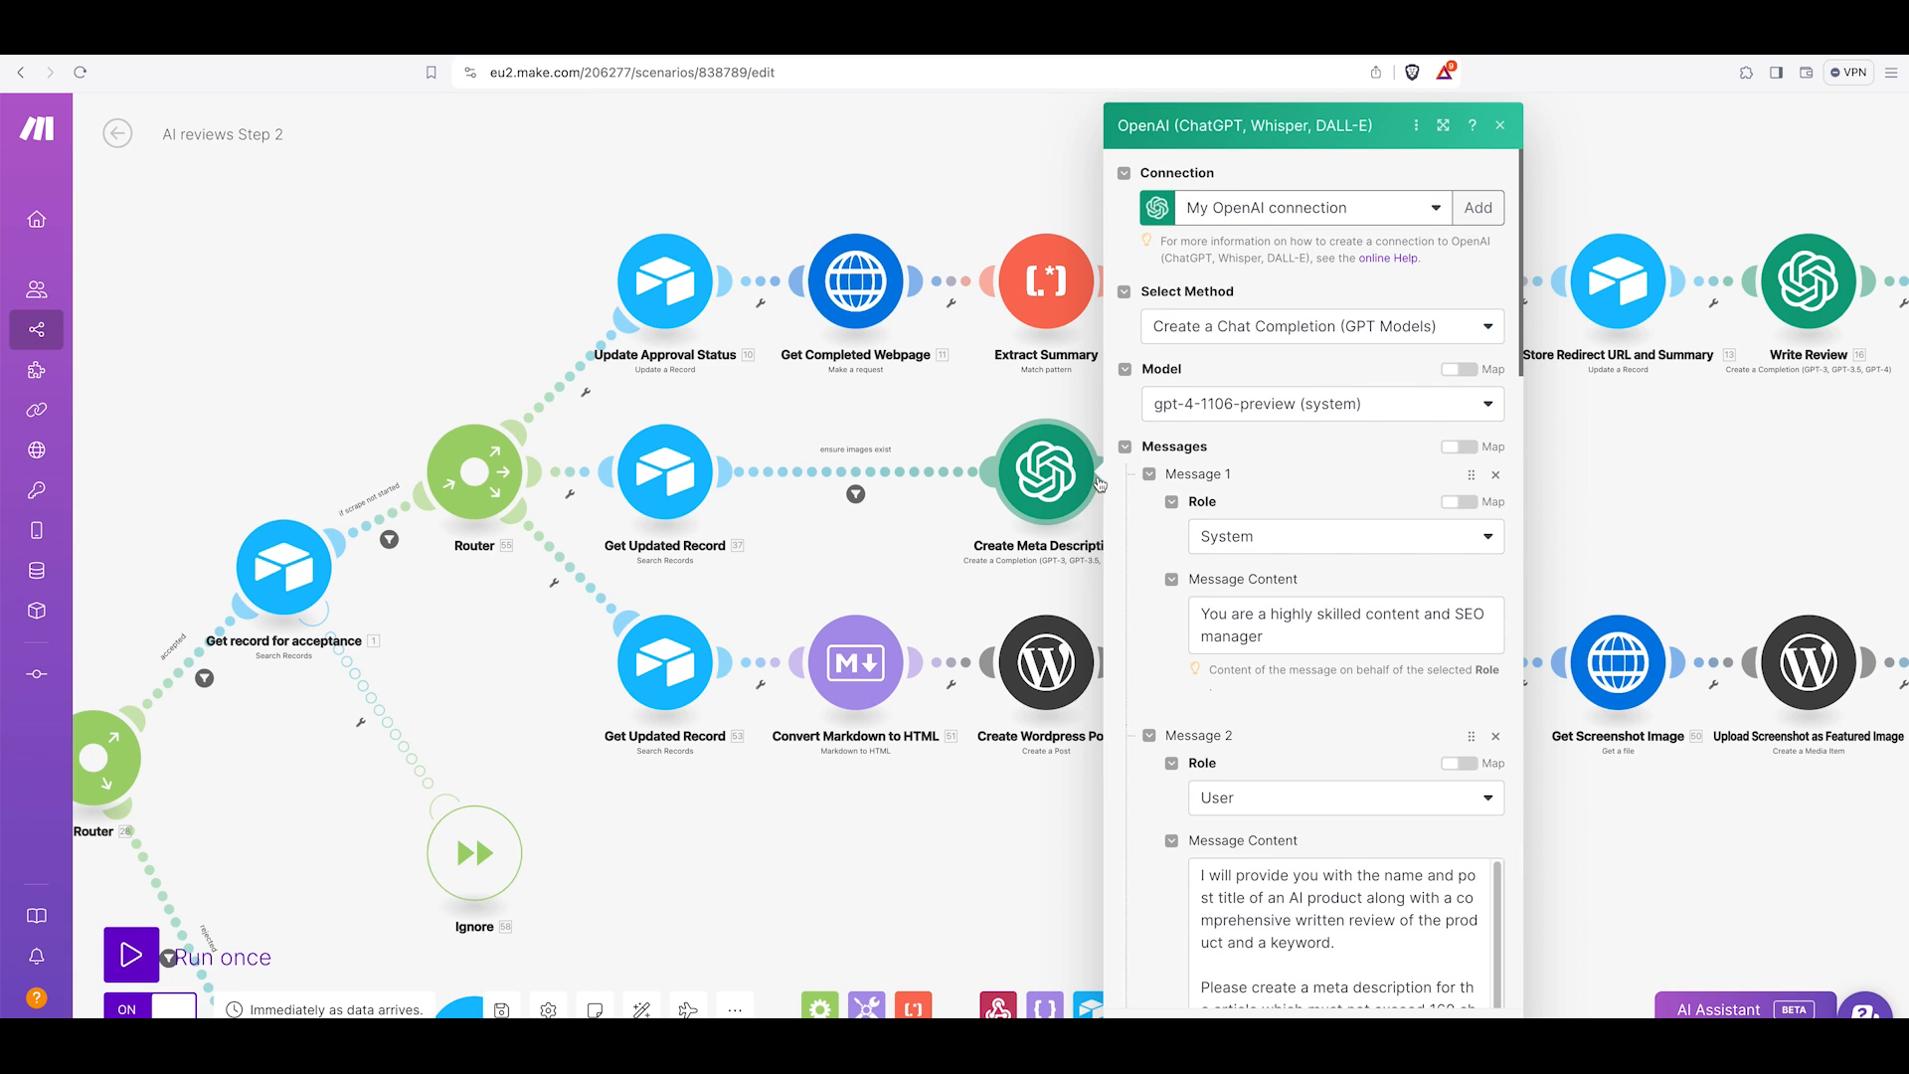
pyautogui.scroll(-3, 1303, 532)
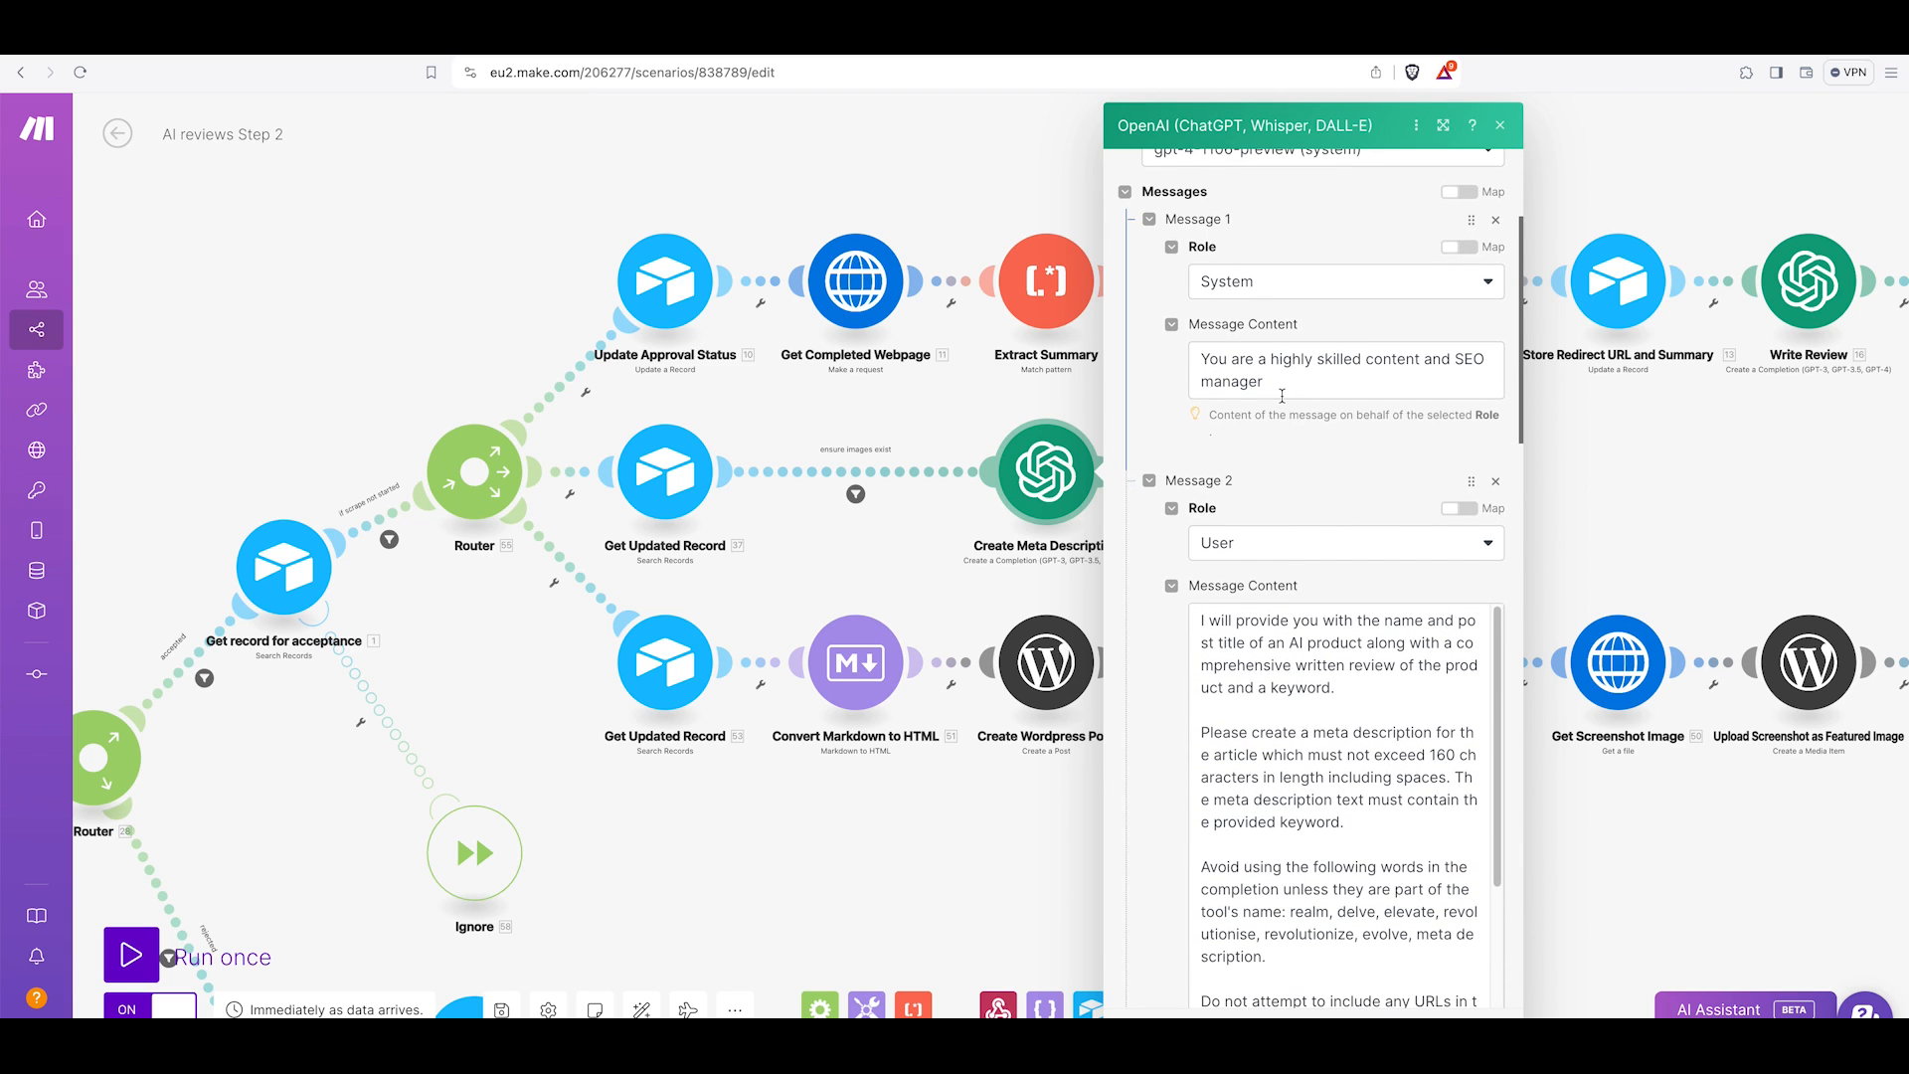
pyautogui.scroll(-4, 1282, 396)
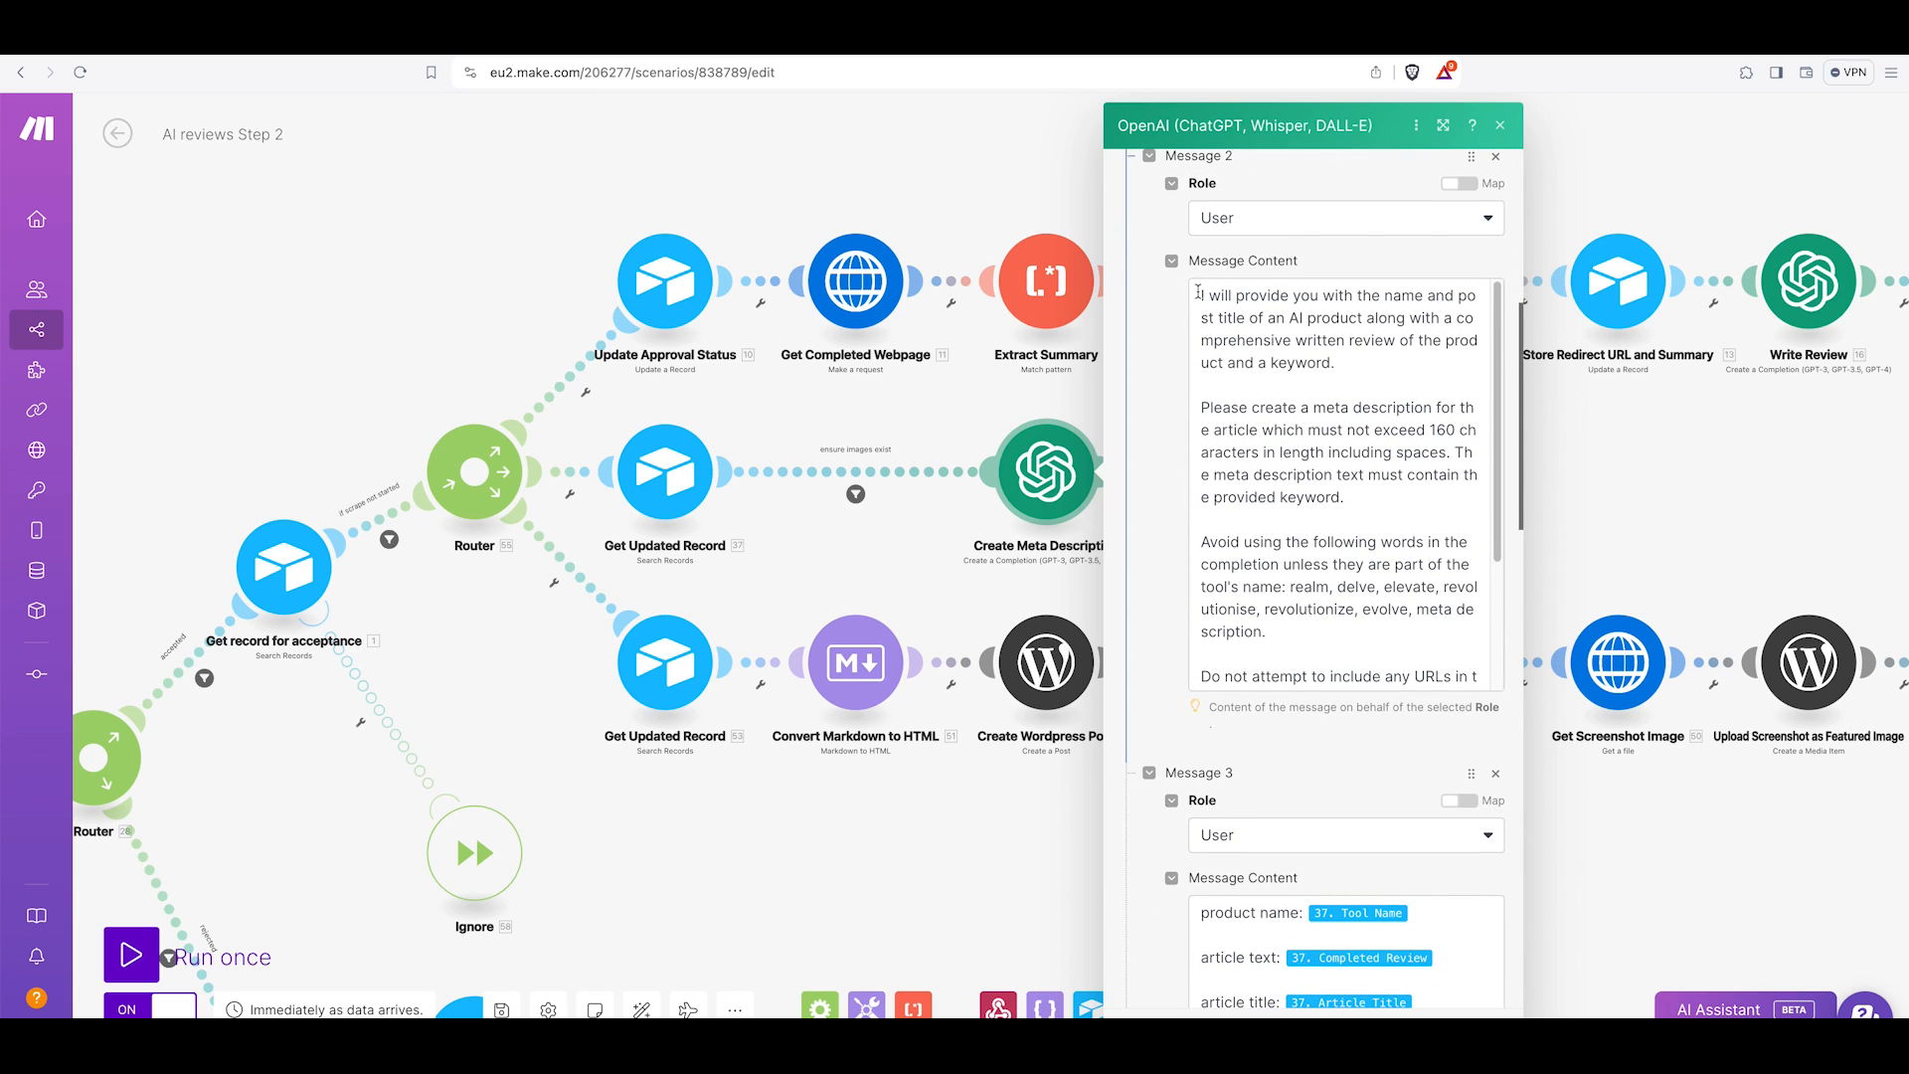
pyautogui.moveTo(1197, 295); pyautogui.dragTo(1334, 364)
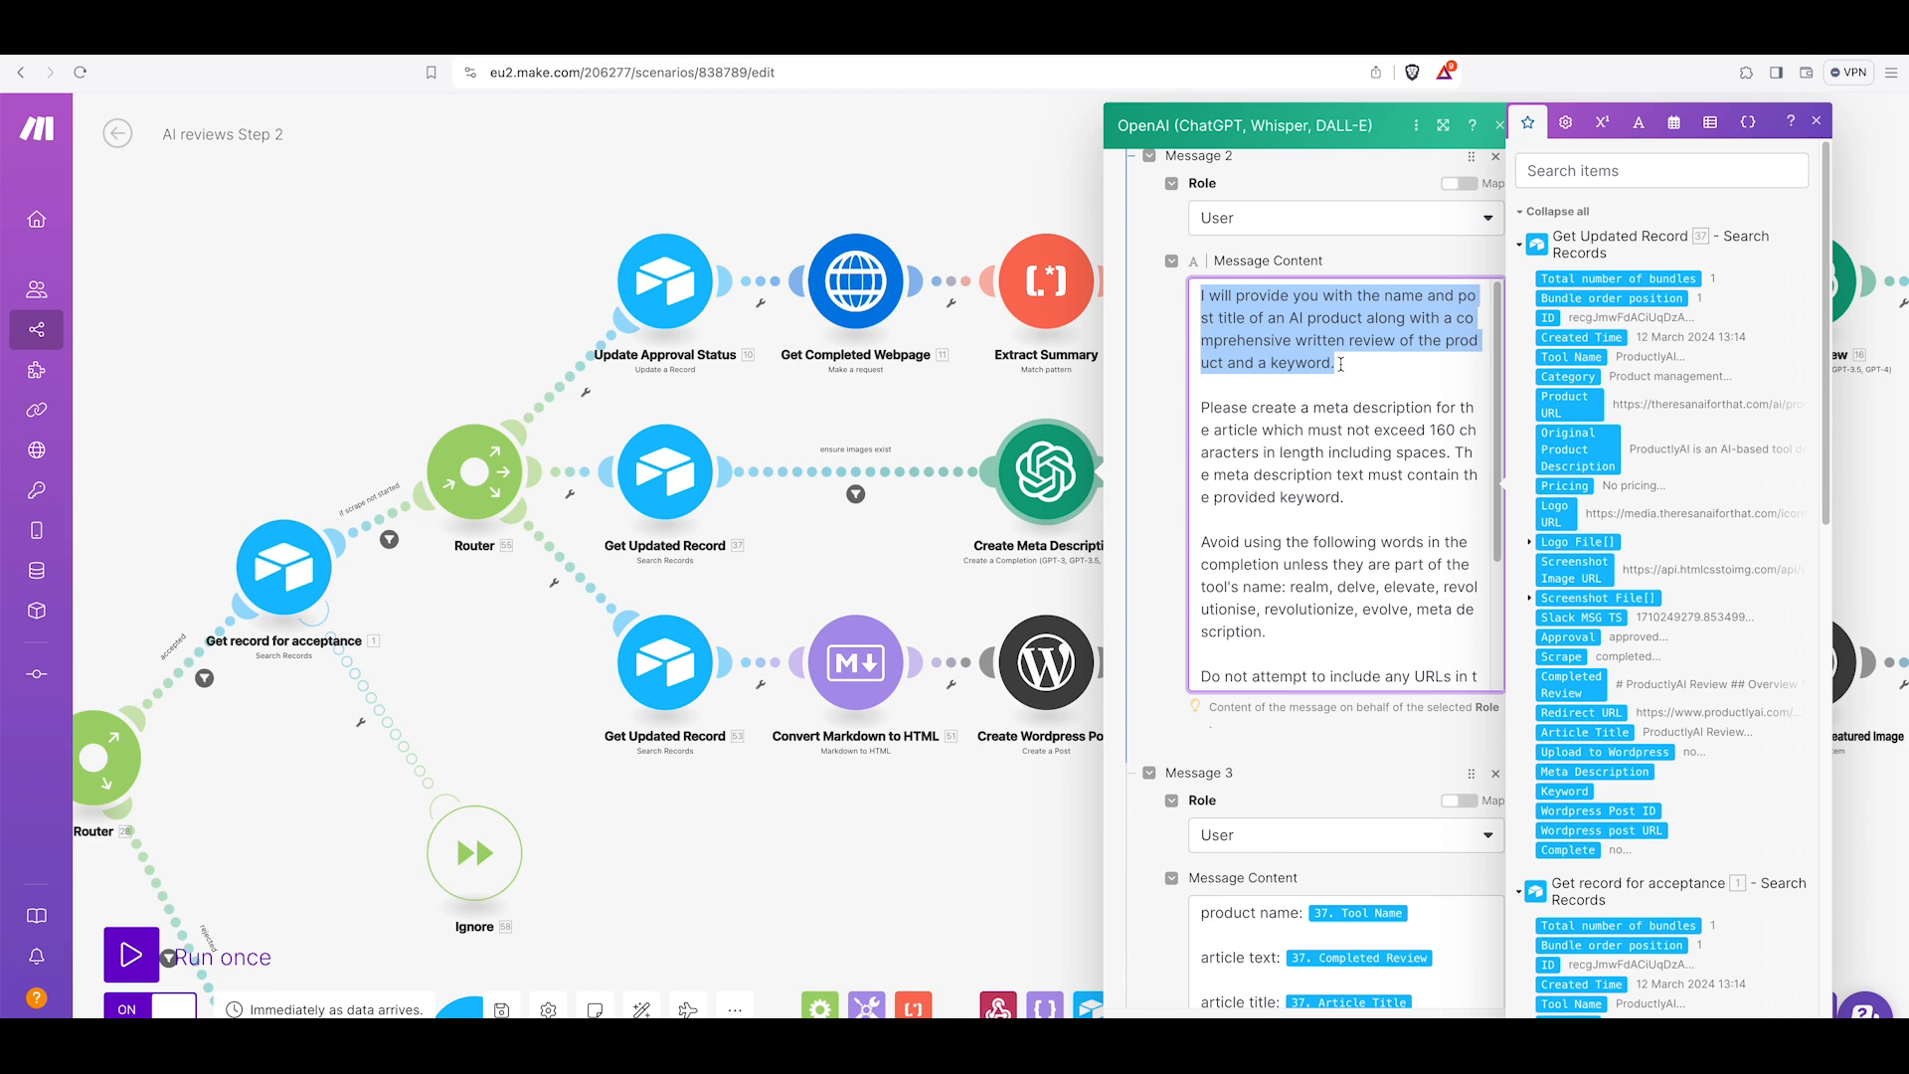
pyautogui.click(1371, 359)
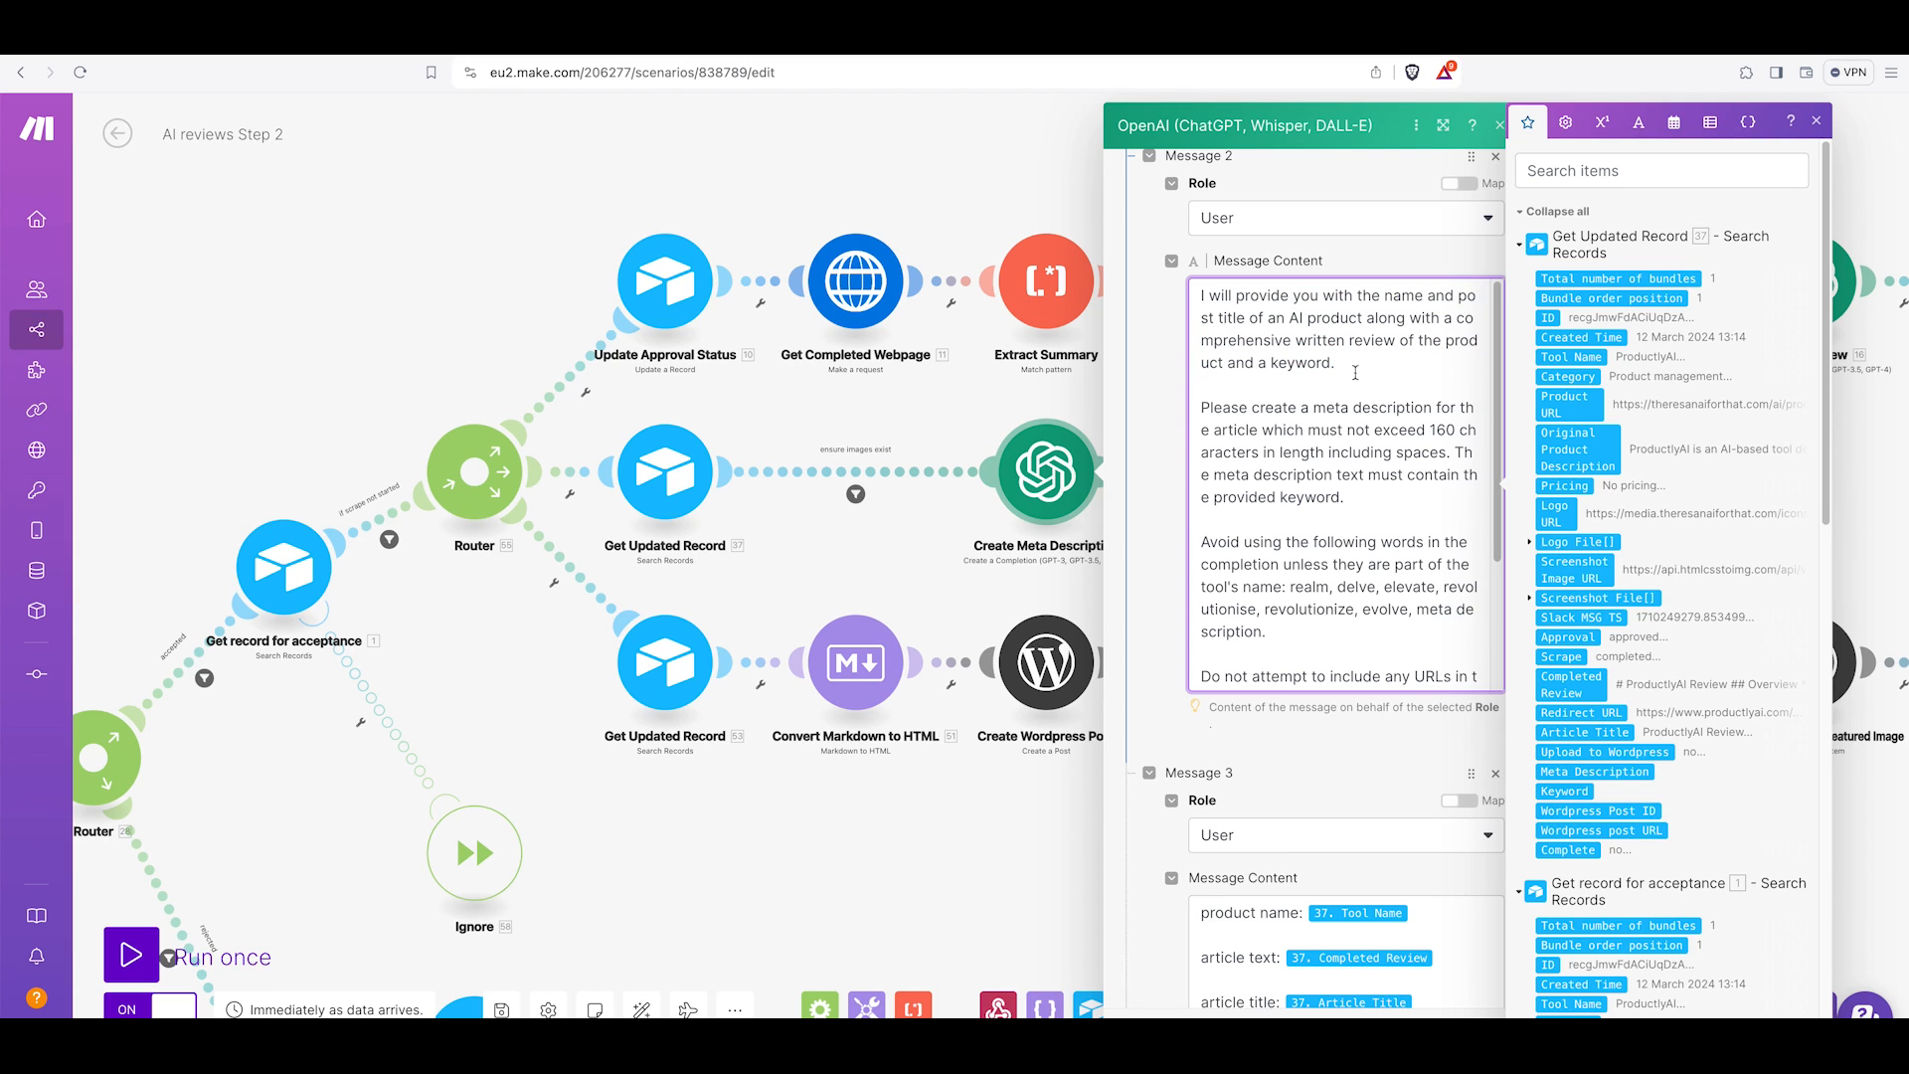
pyautogui.scroll(-2, 1316, 444)
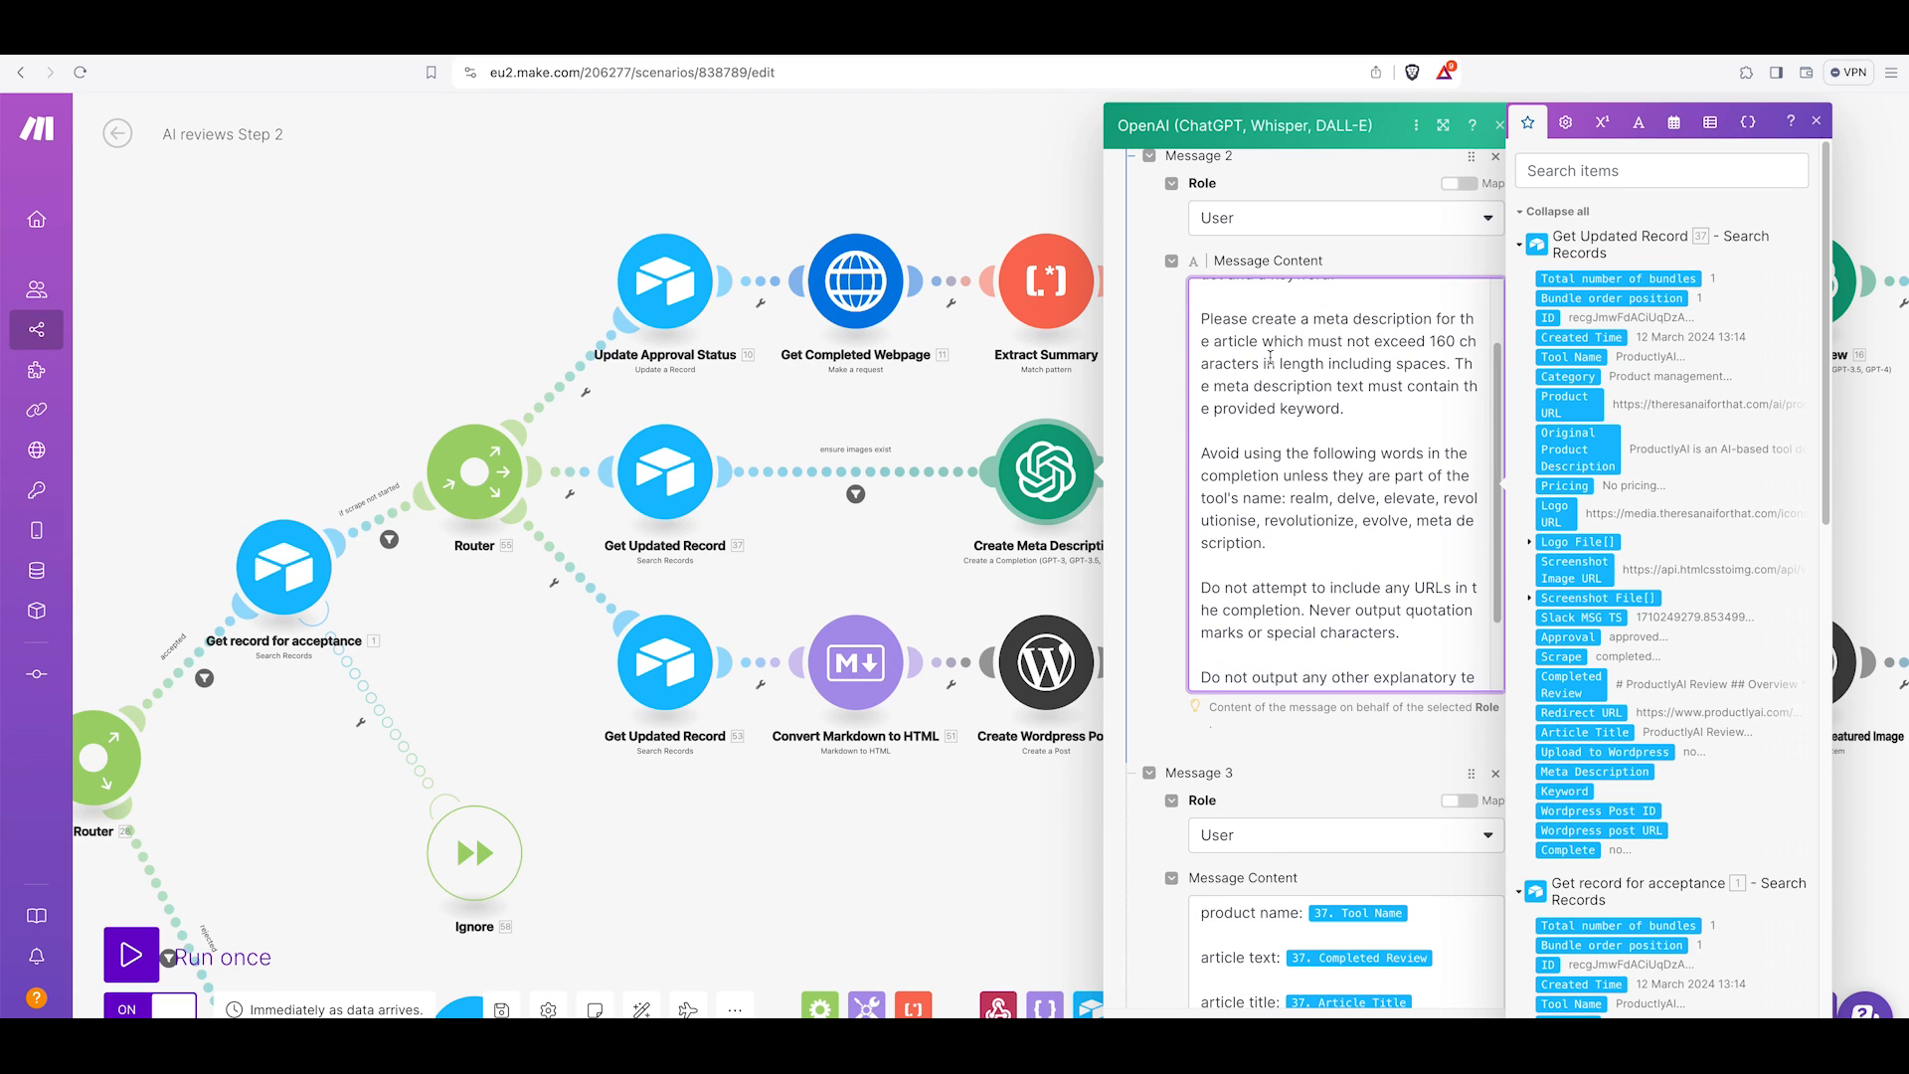
pyautogui.moveTo(1210, 321); pyautogui.dragTo(1377, 411)
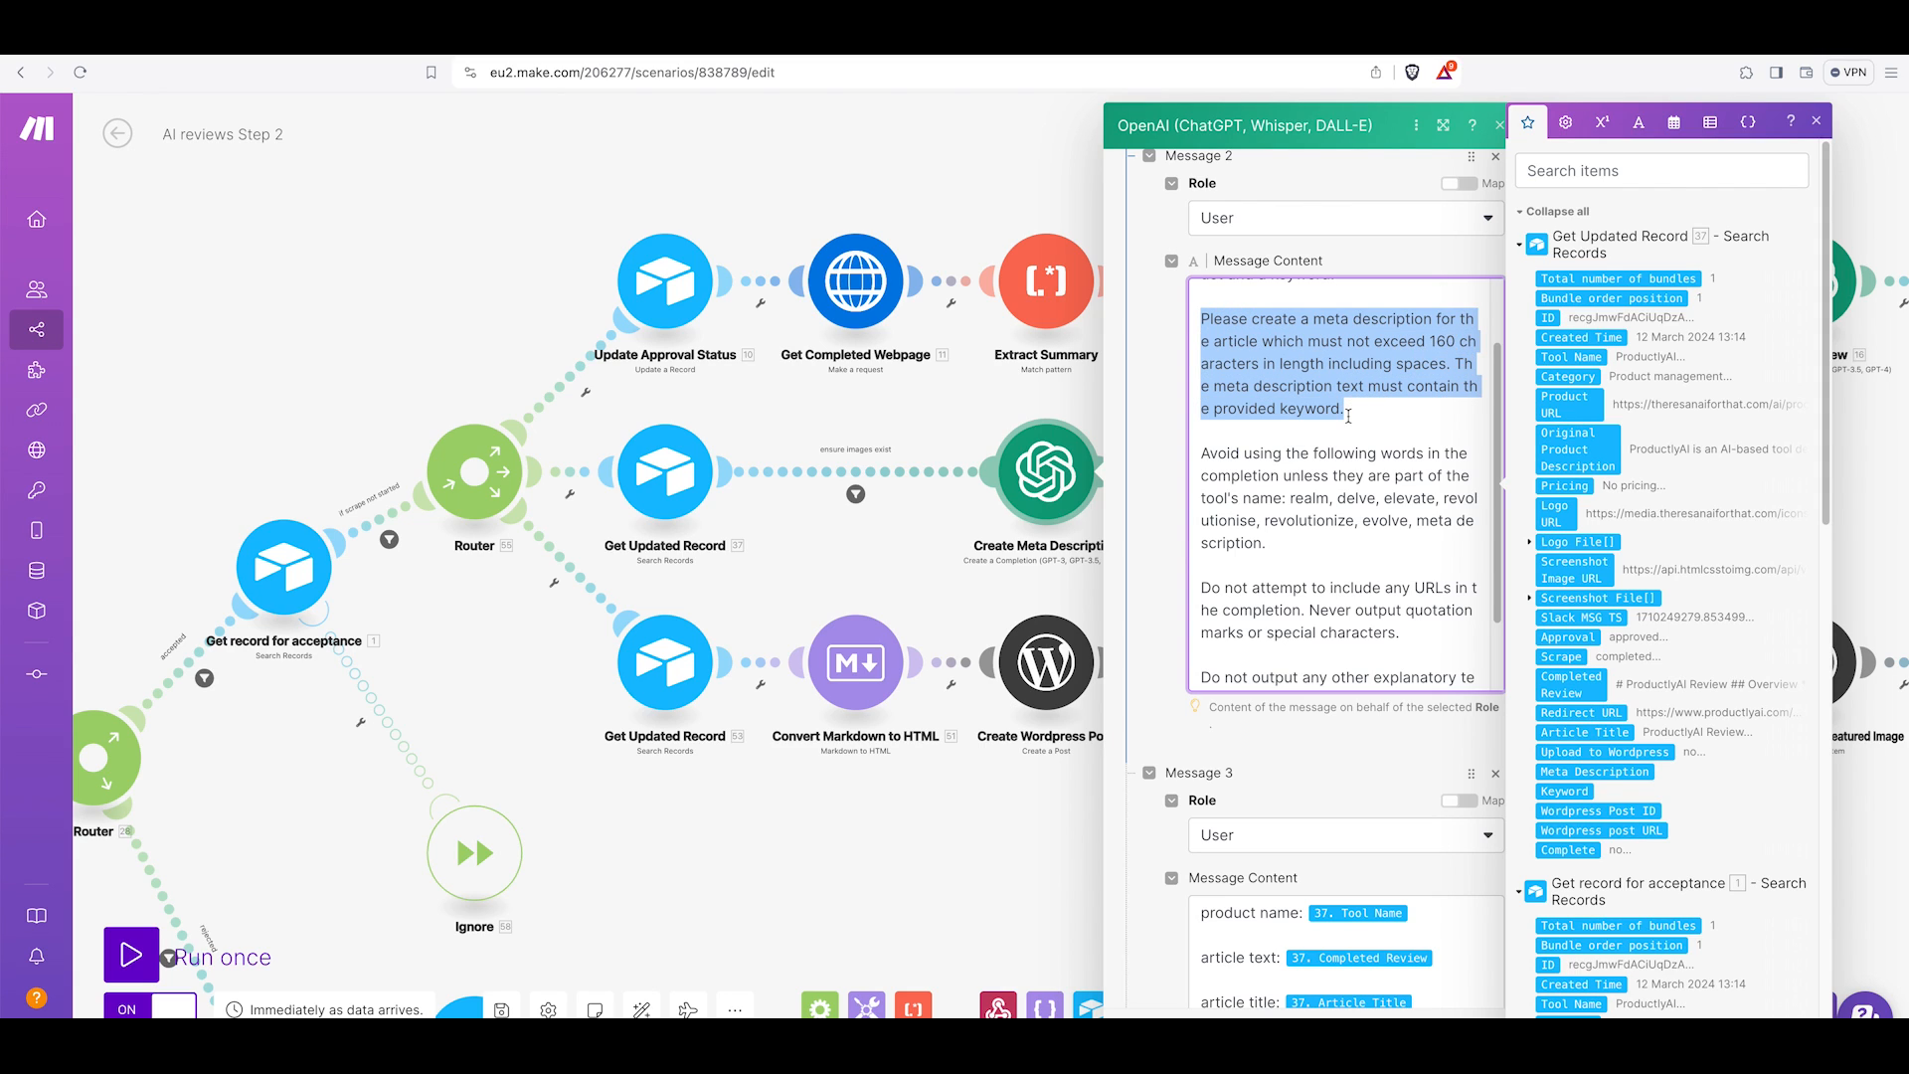
pyautogui.click(1381, 364)
pyautogui.moveTo(1345, 408); pyautogui.dragTo(1279, 409)
pyautogui.scroll(-3, 1412, 419)
pyautogui.scroll(-1, 1408, 419)
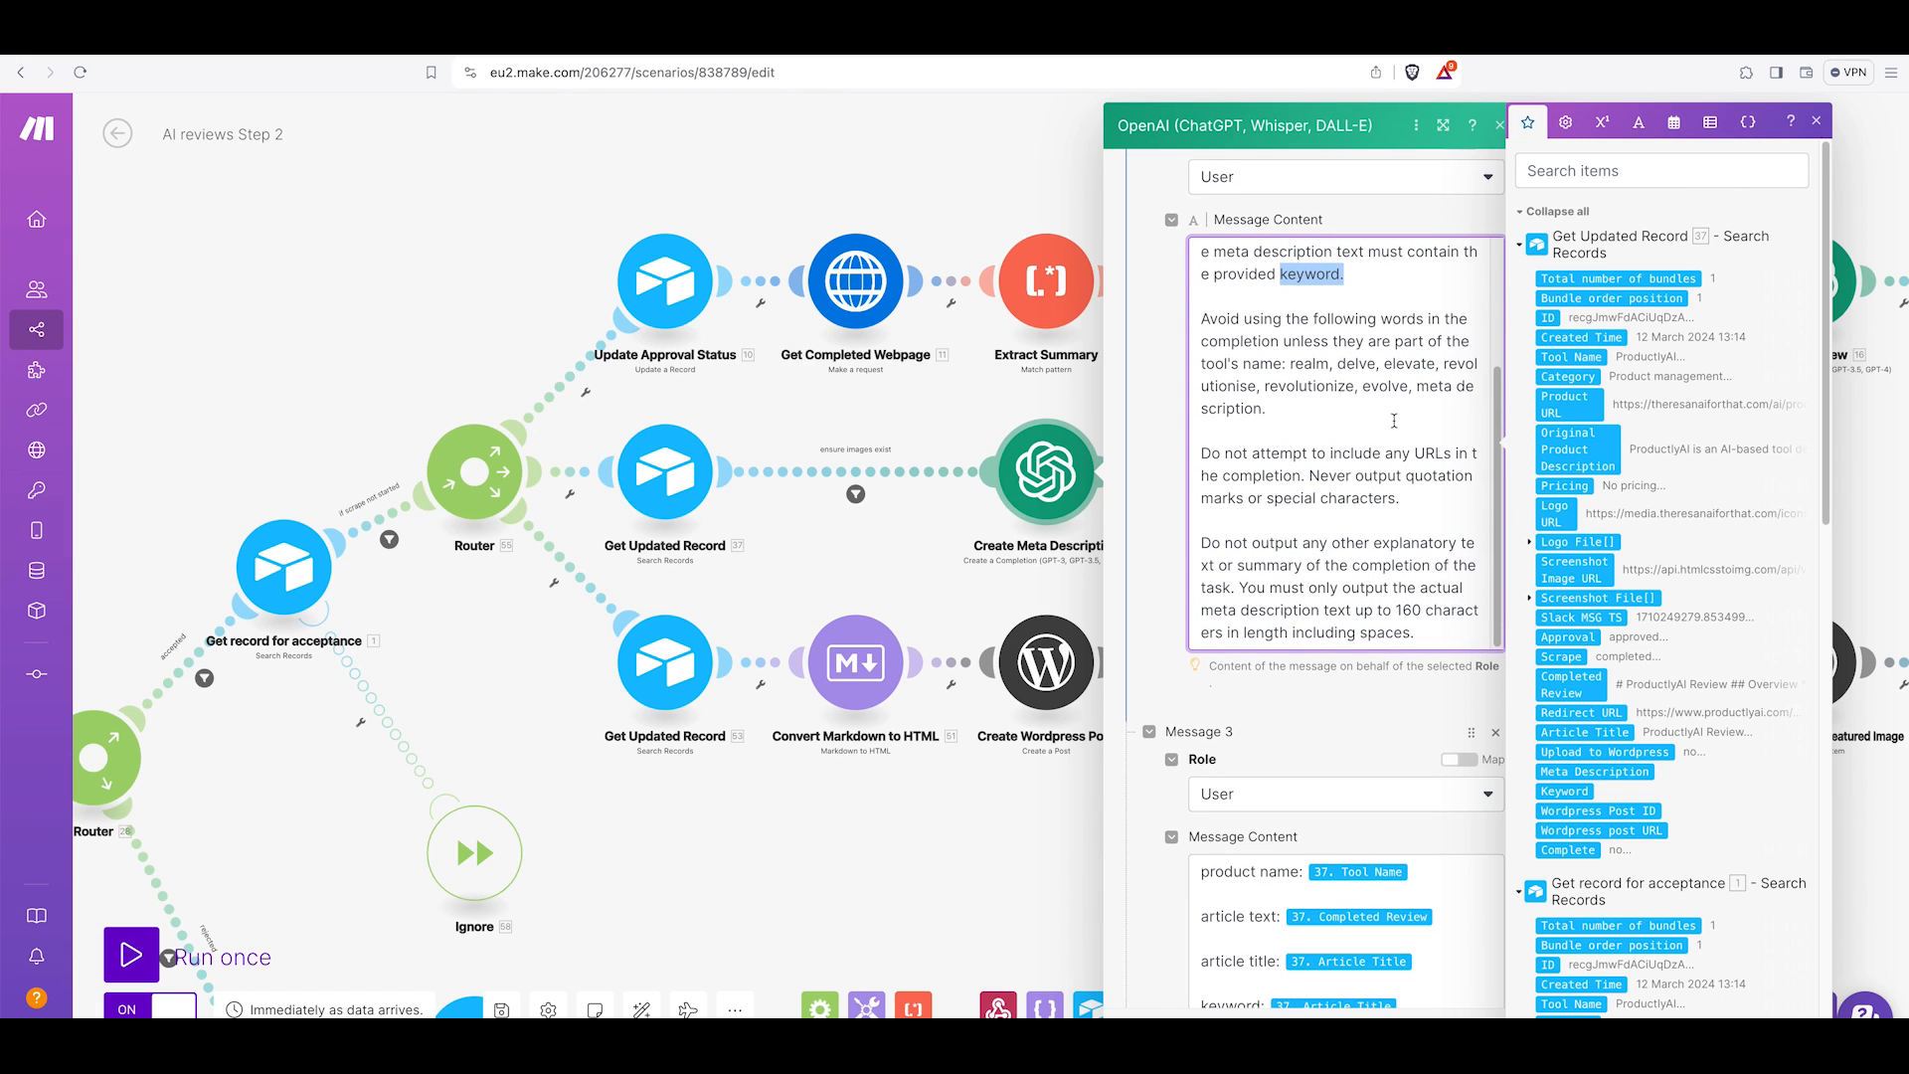
pyautogui.moveTo(1265, 408); pyautogui.dragTo(1290, 364)
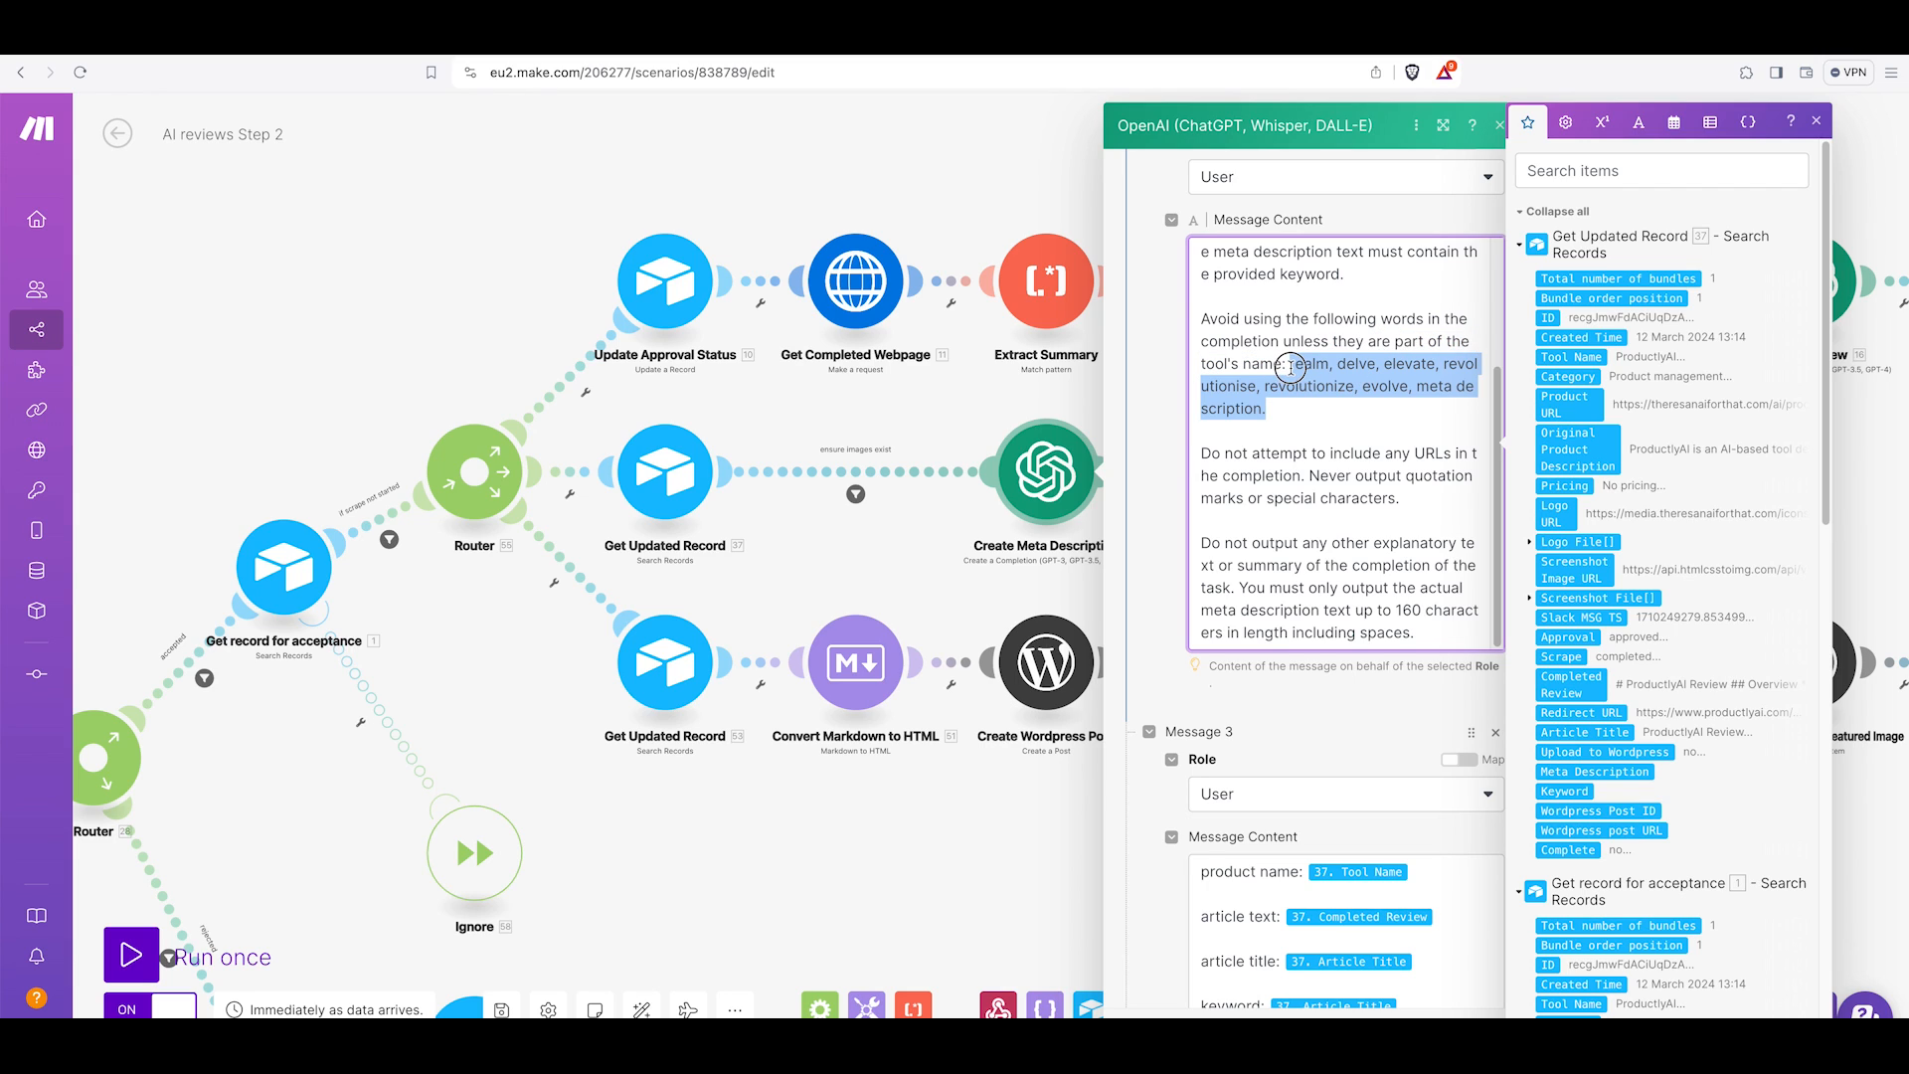
pyautogui.click(1261, 408)
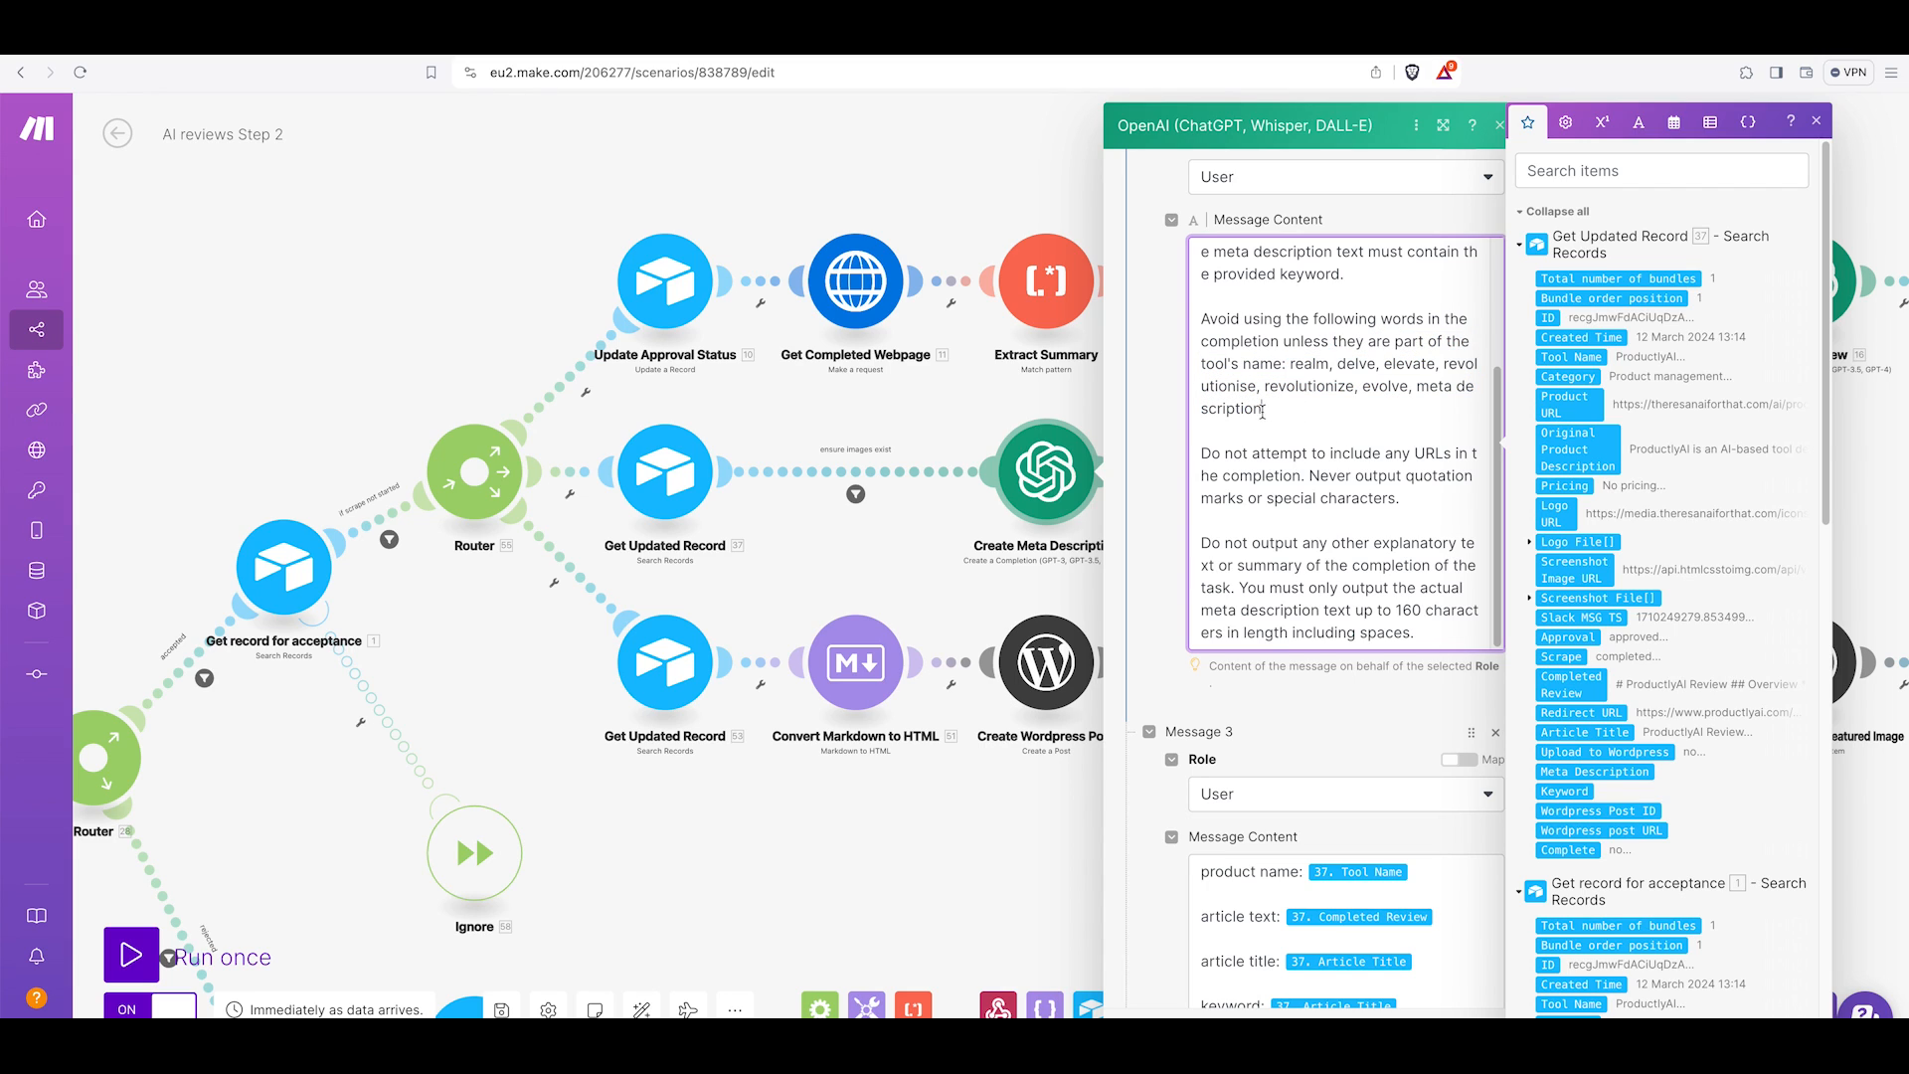
pyautogui.moveTo(1261, 408); pyautogui.dragTo(1422, 388)
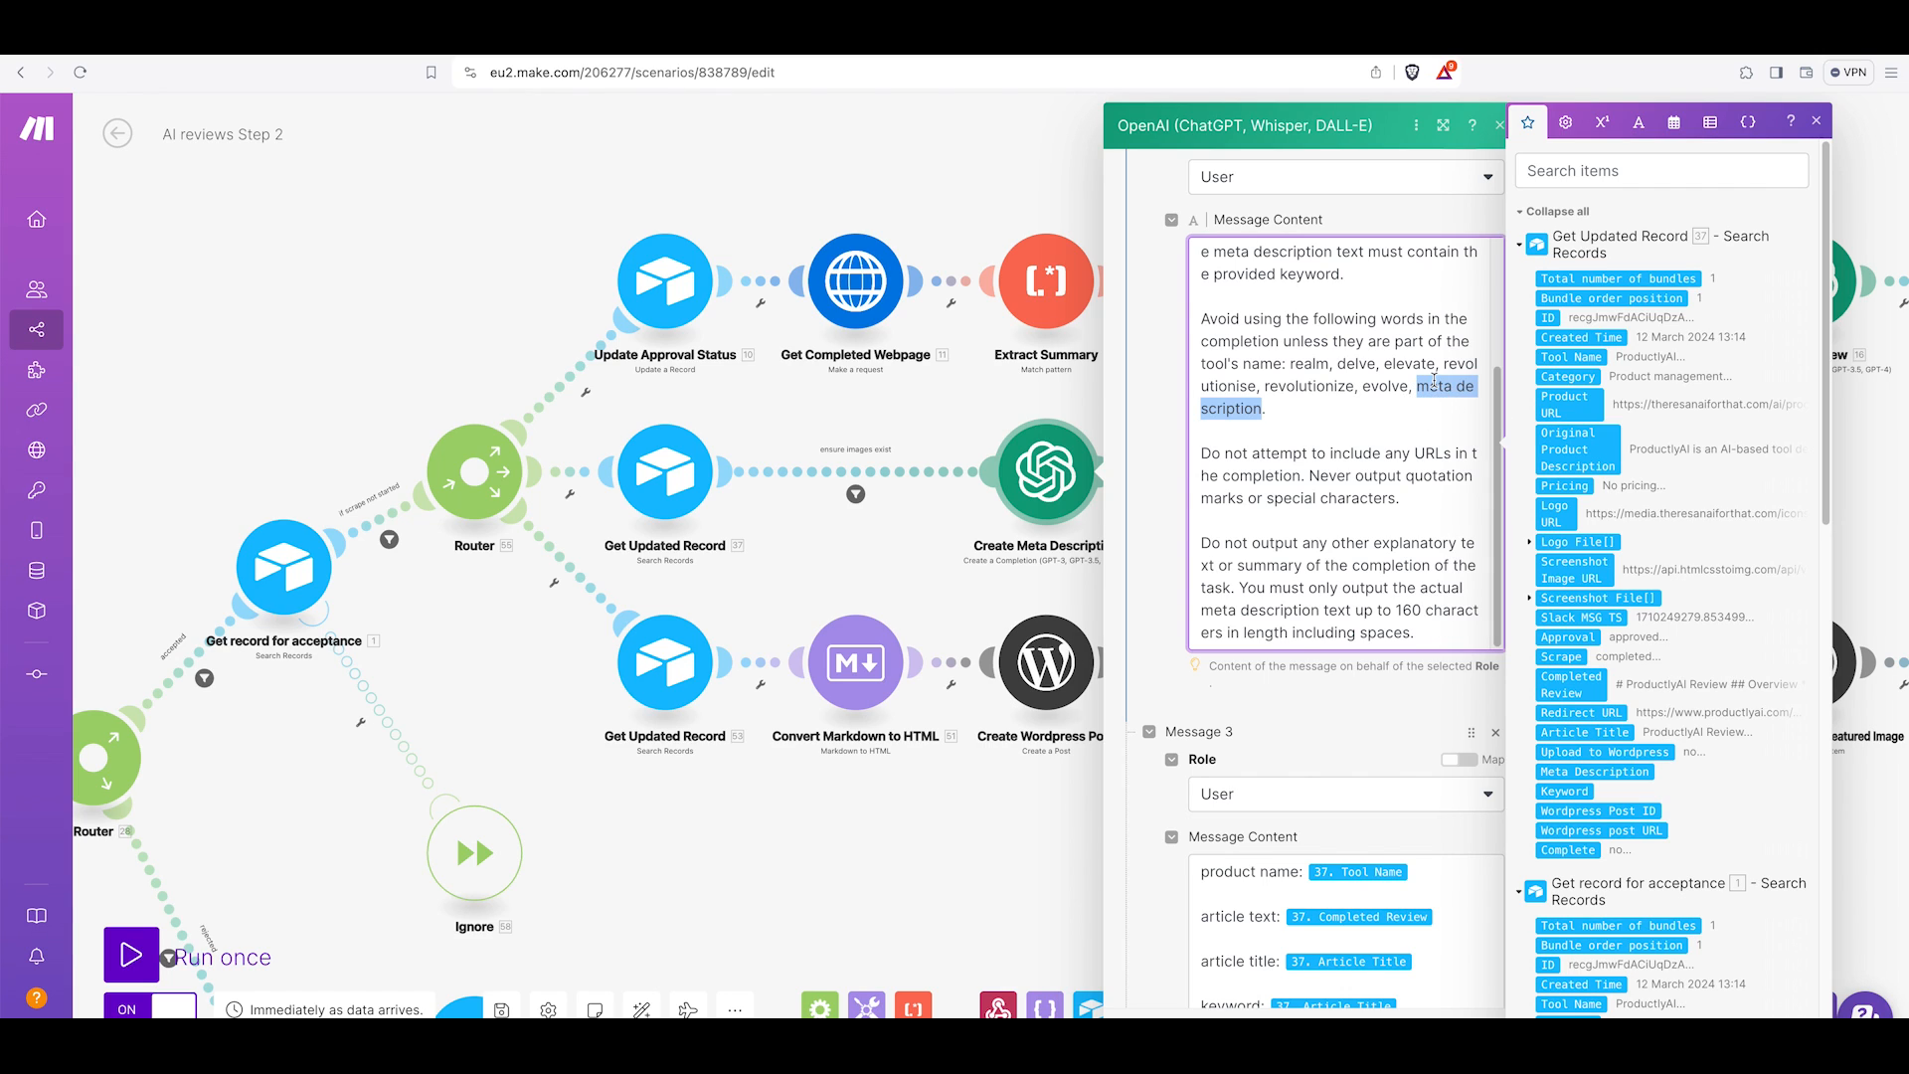
pyautogui.click(1331, 416)
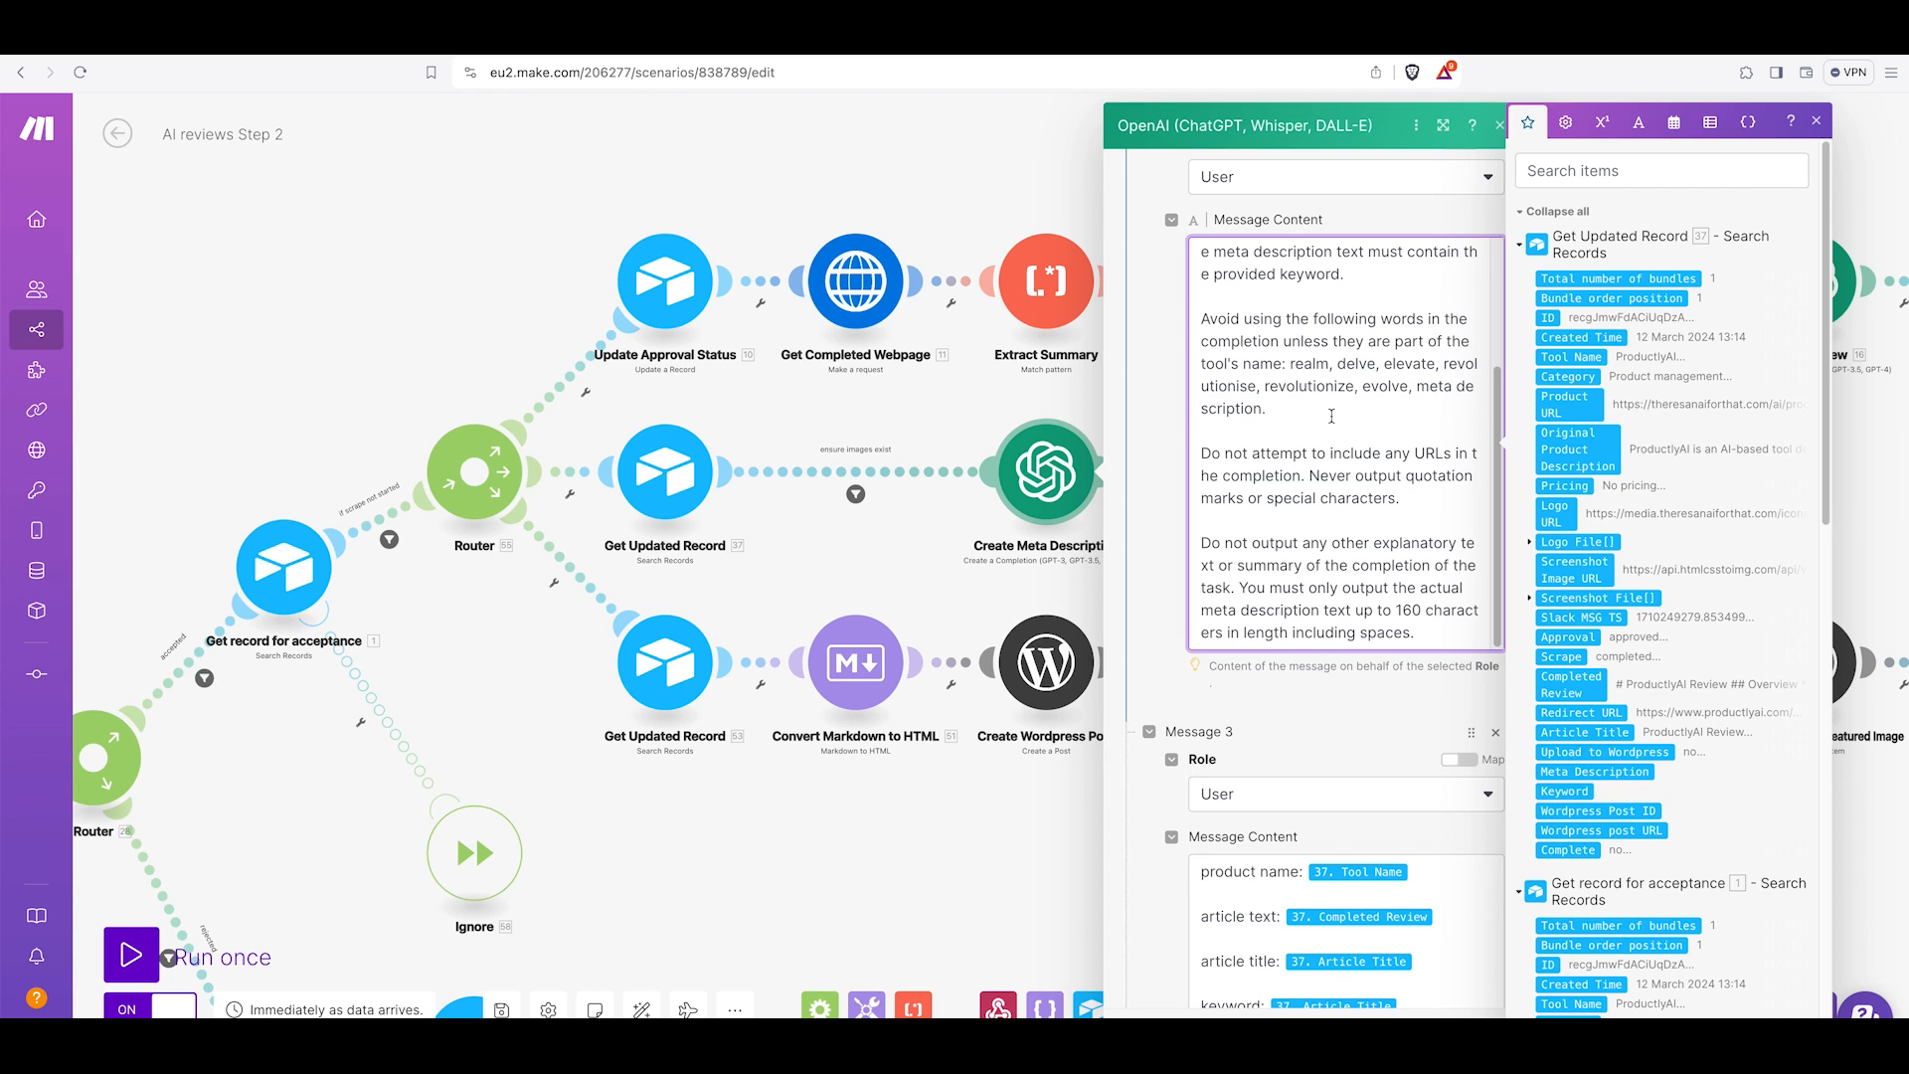
# Examine the remaining prompt rules, the third message's Tool Name, Completed Review and Article Title mappings, Max Tokens and Temperature.
pyautogui.scroll(-3, 1332, 416)
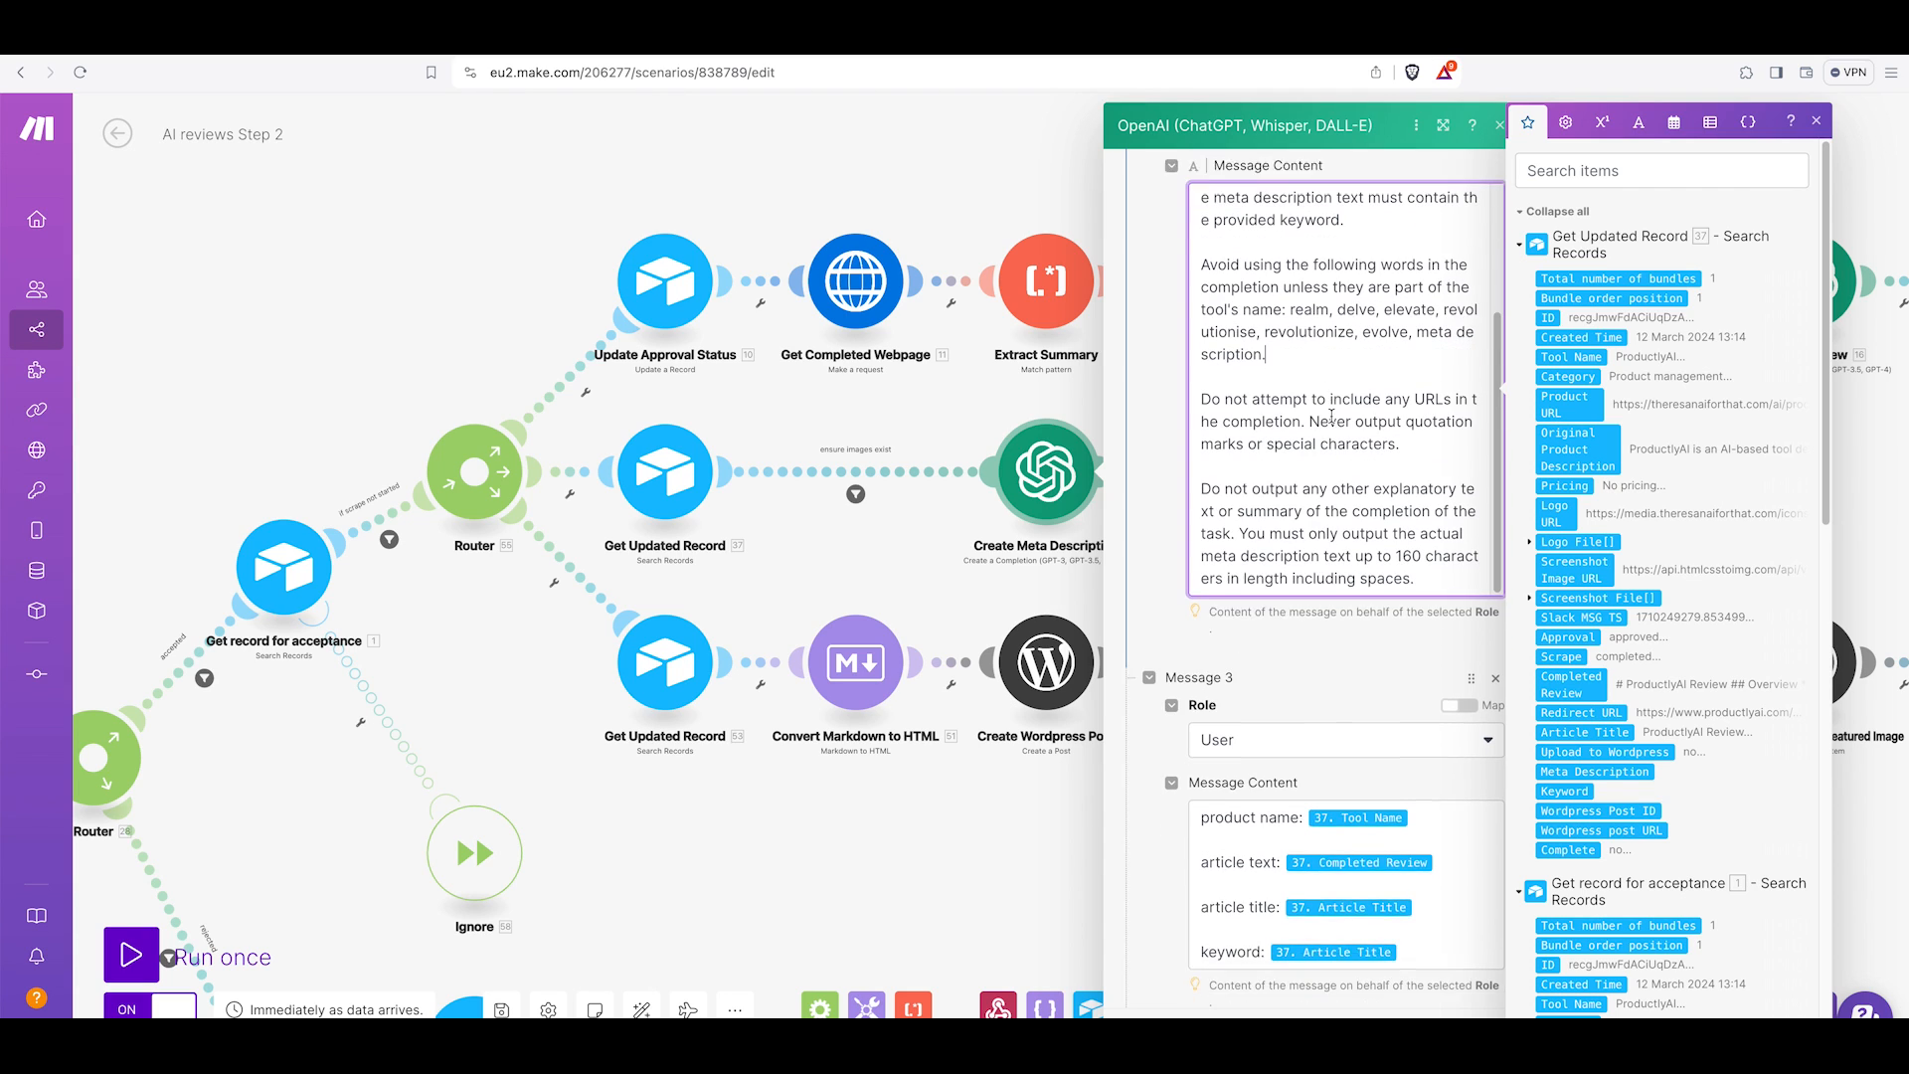
pyautogui.moveTo(1206, 316); pyautogui.dragTo(1408, 370)
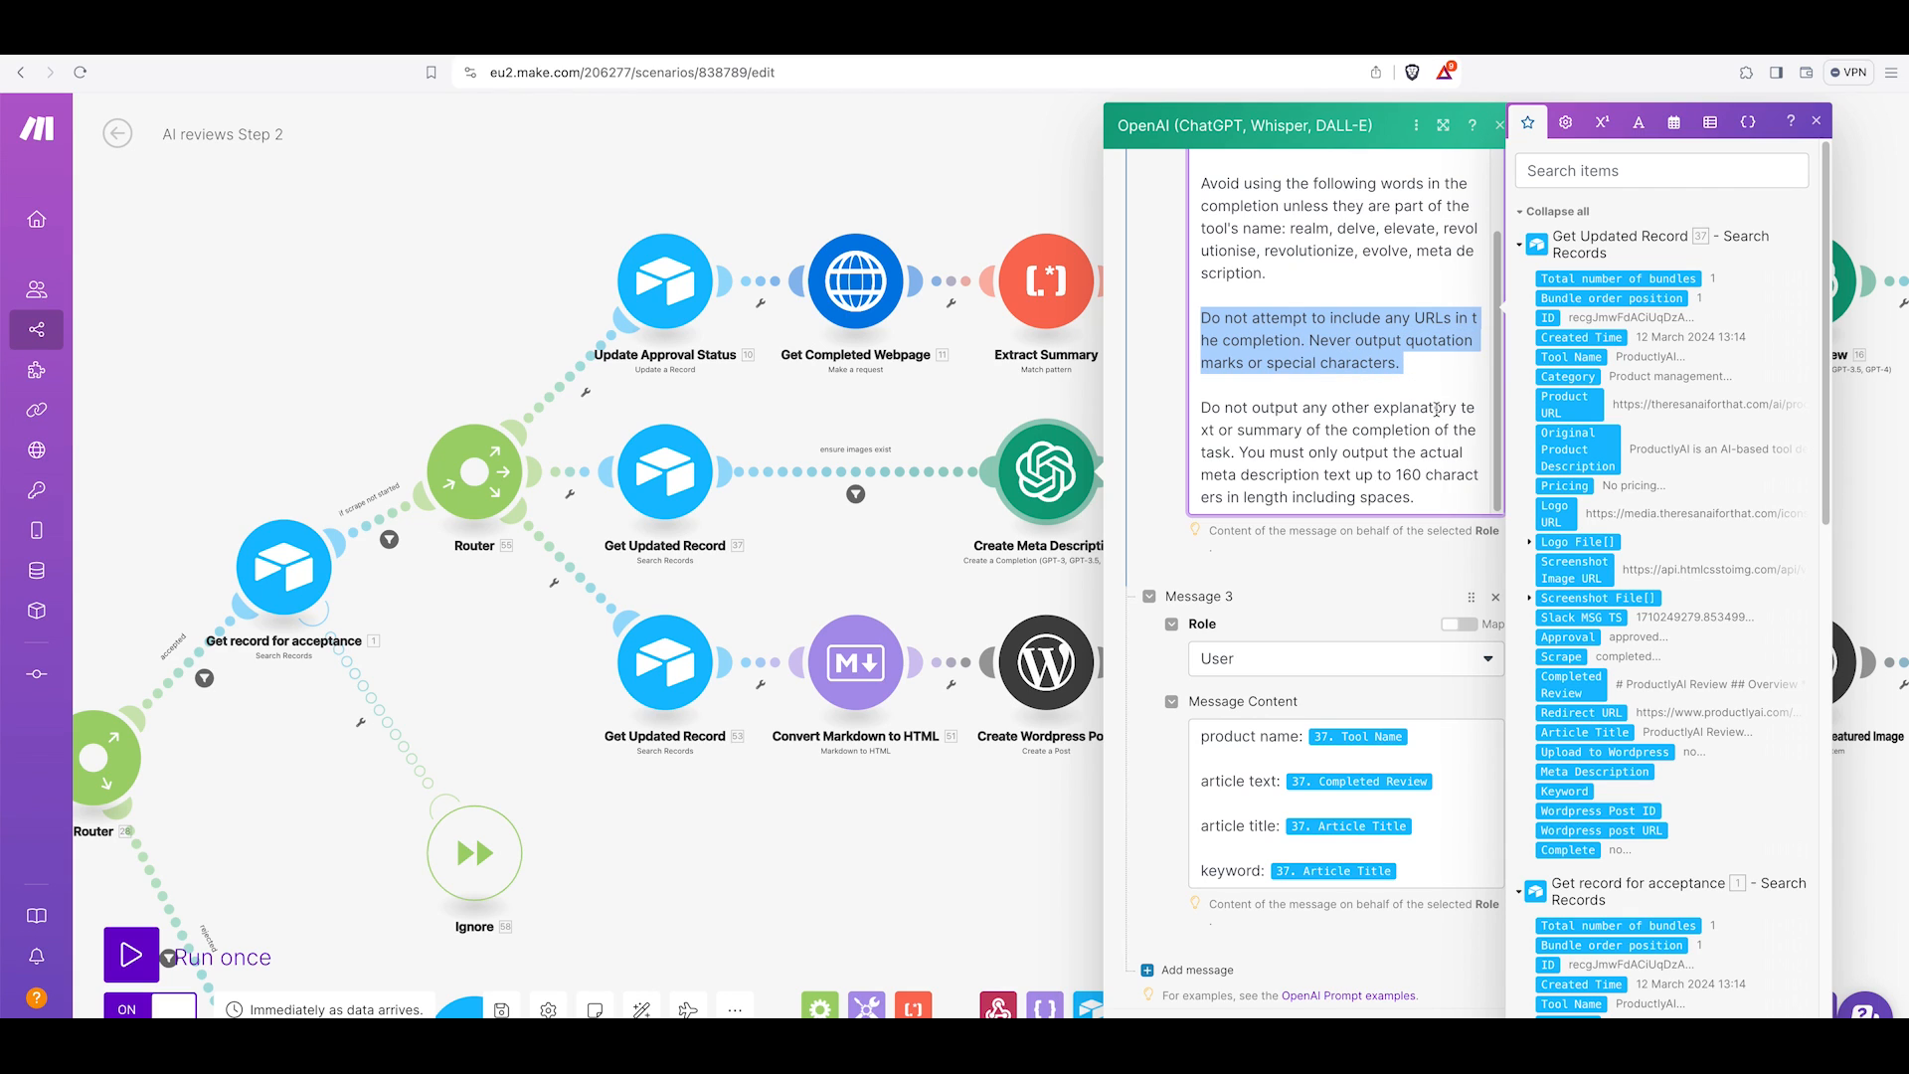
pyautogui.click(1255, 370)
pyautogui.scroll(-1, 1249, 366)
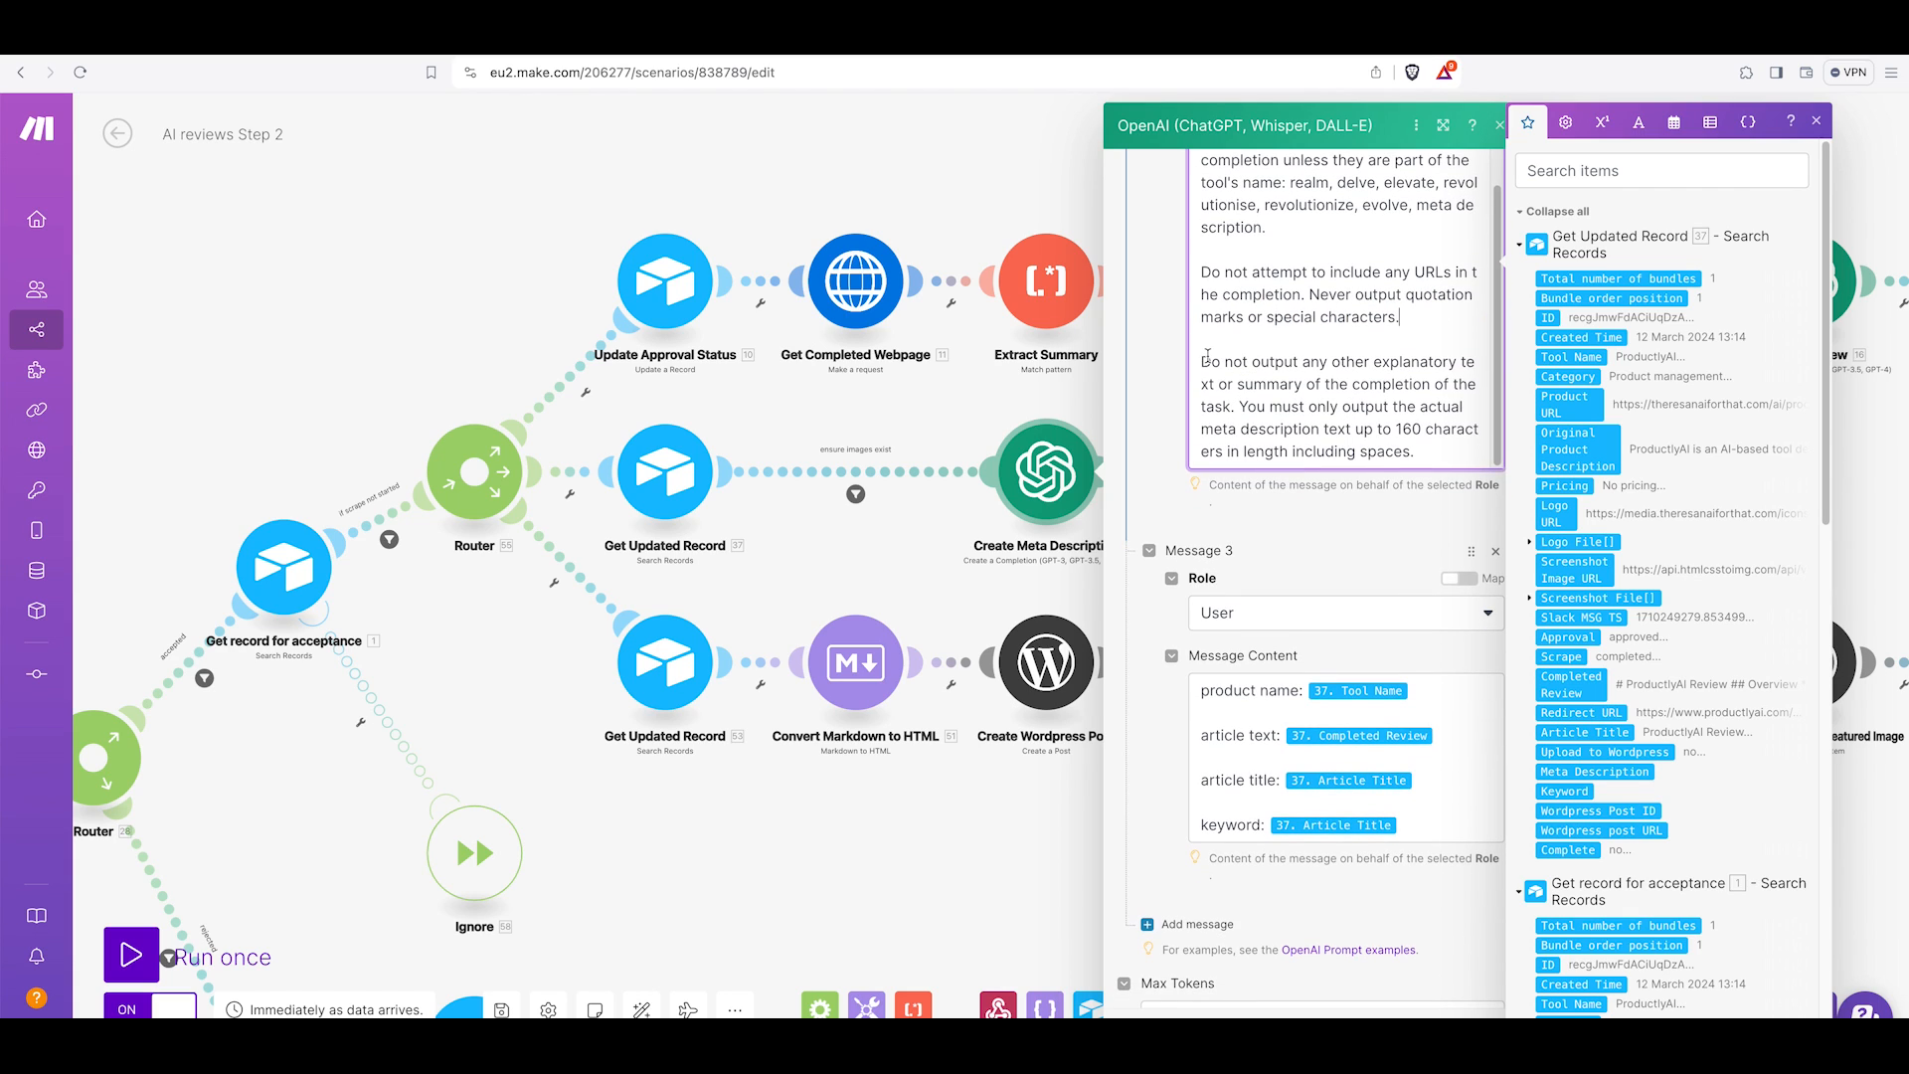
pyautogui.moveTo(1203, 362); pyautogui.dragTo(1243, 398)
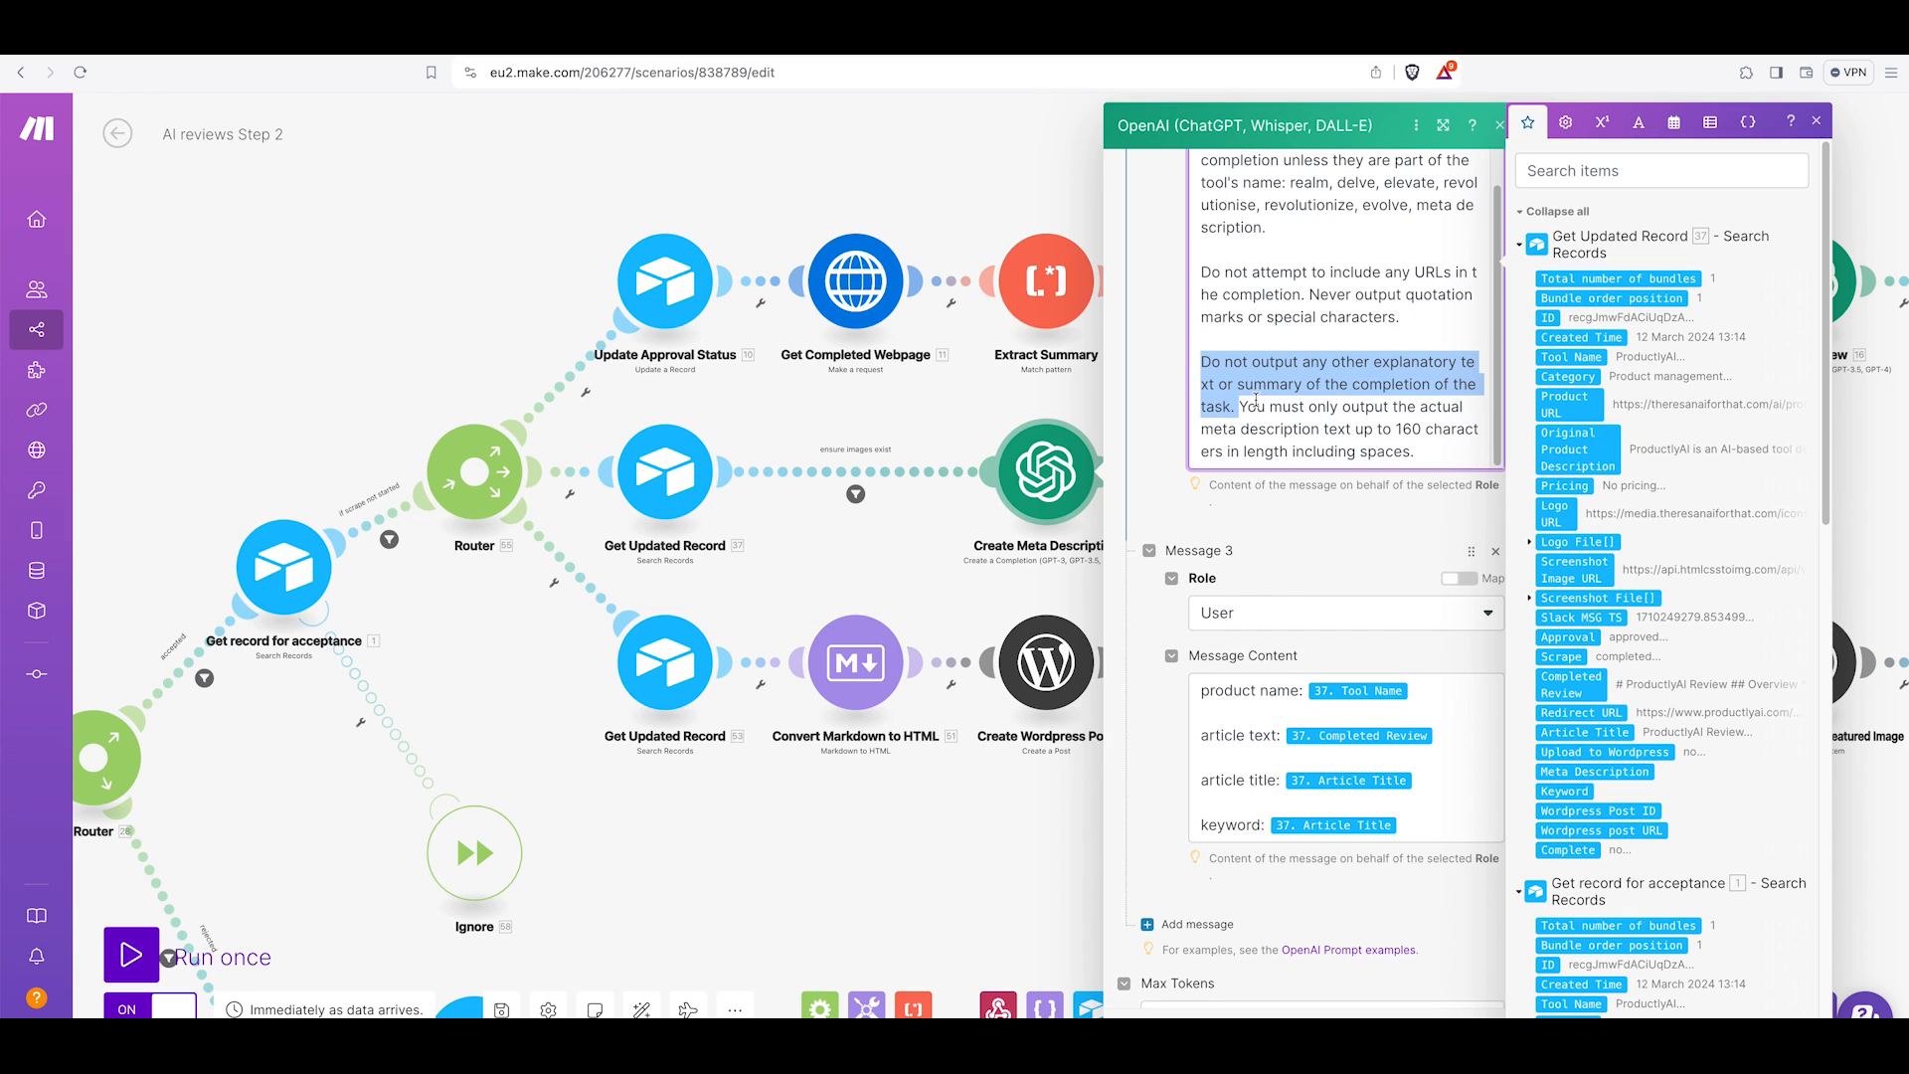
pyautogui.click(1241, 404)
pyautogui.moveTo(1240, 406); pyautogui.dragTo(1433, 453)
pyautogui.click(1433, 452)
pyautogui.scroll(-5, 1433, 453)
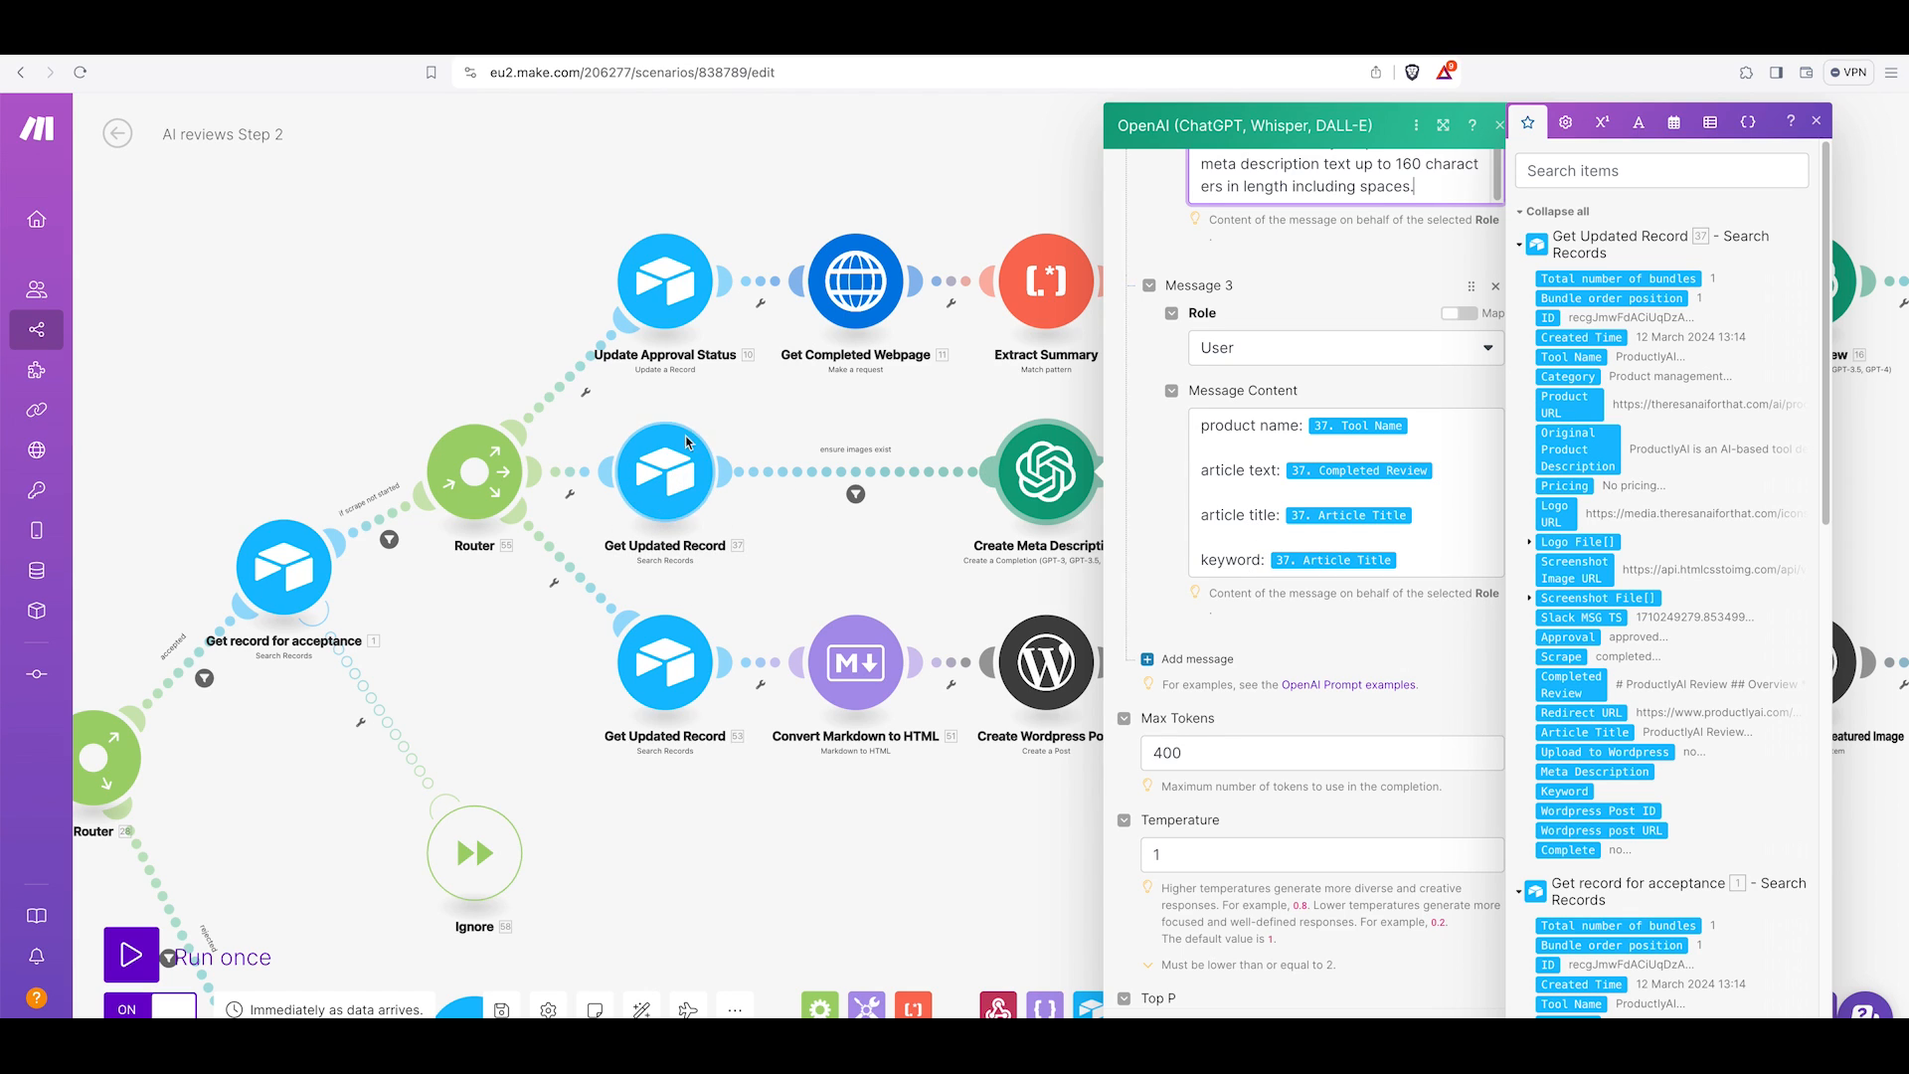
pyautogui.scroll(-1, 1311, 653)
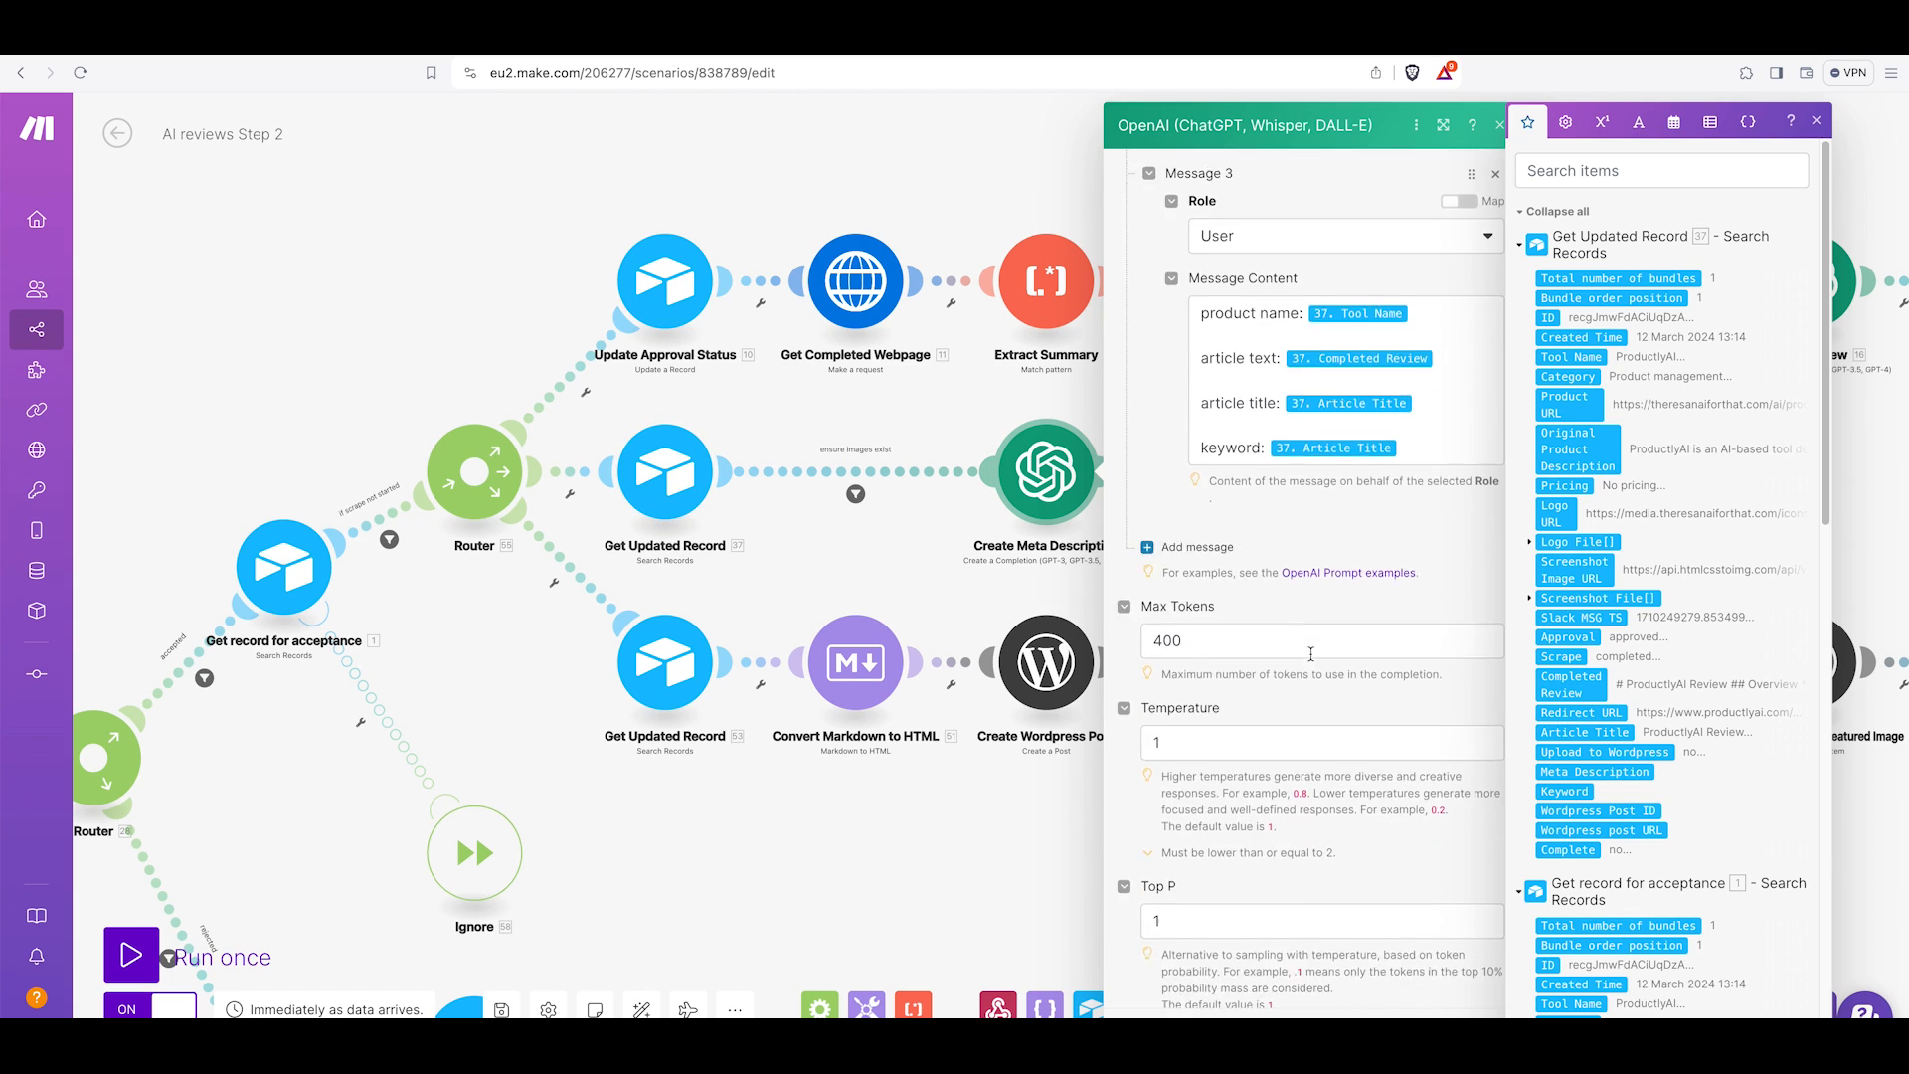
pyautogui.scroll(-1, 1311, 654)
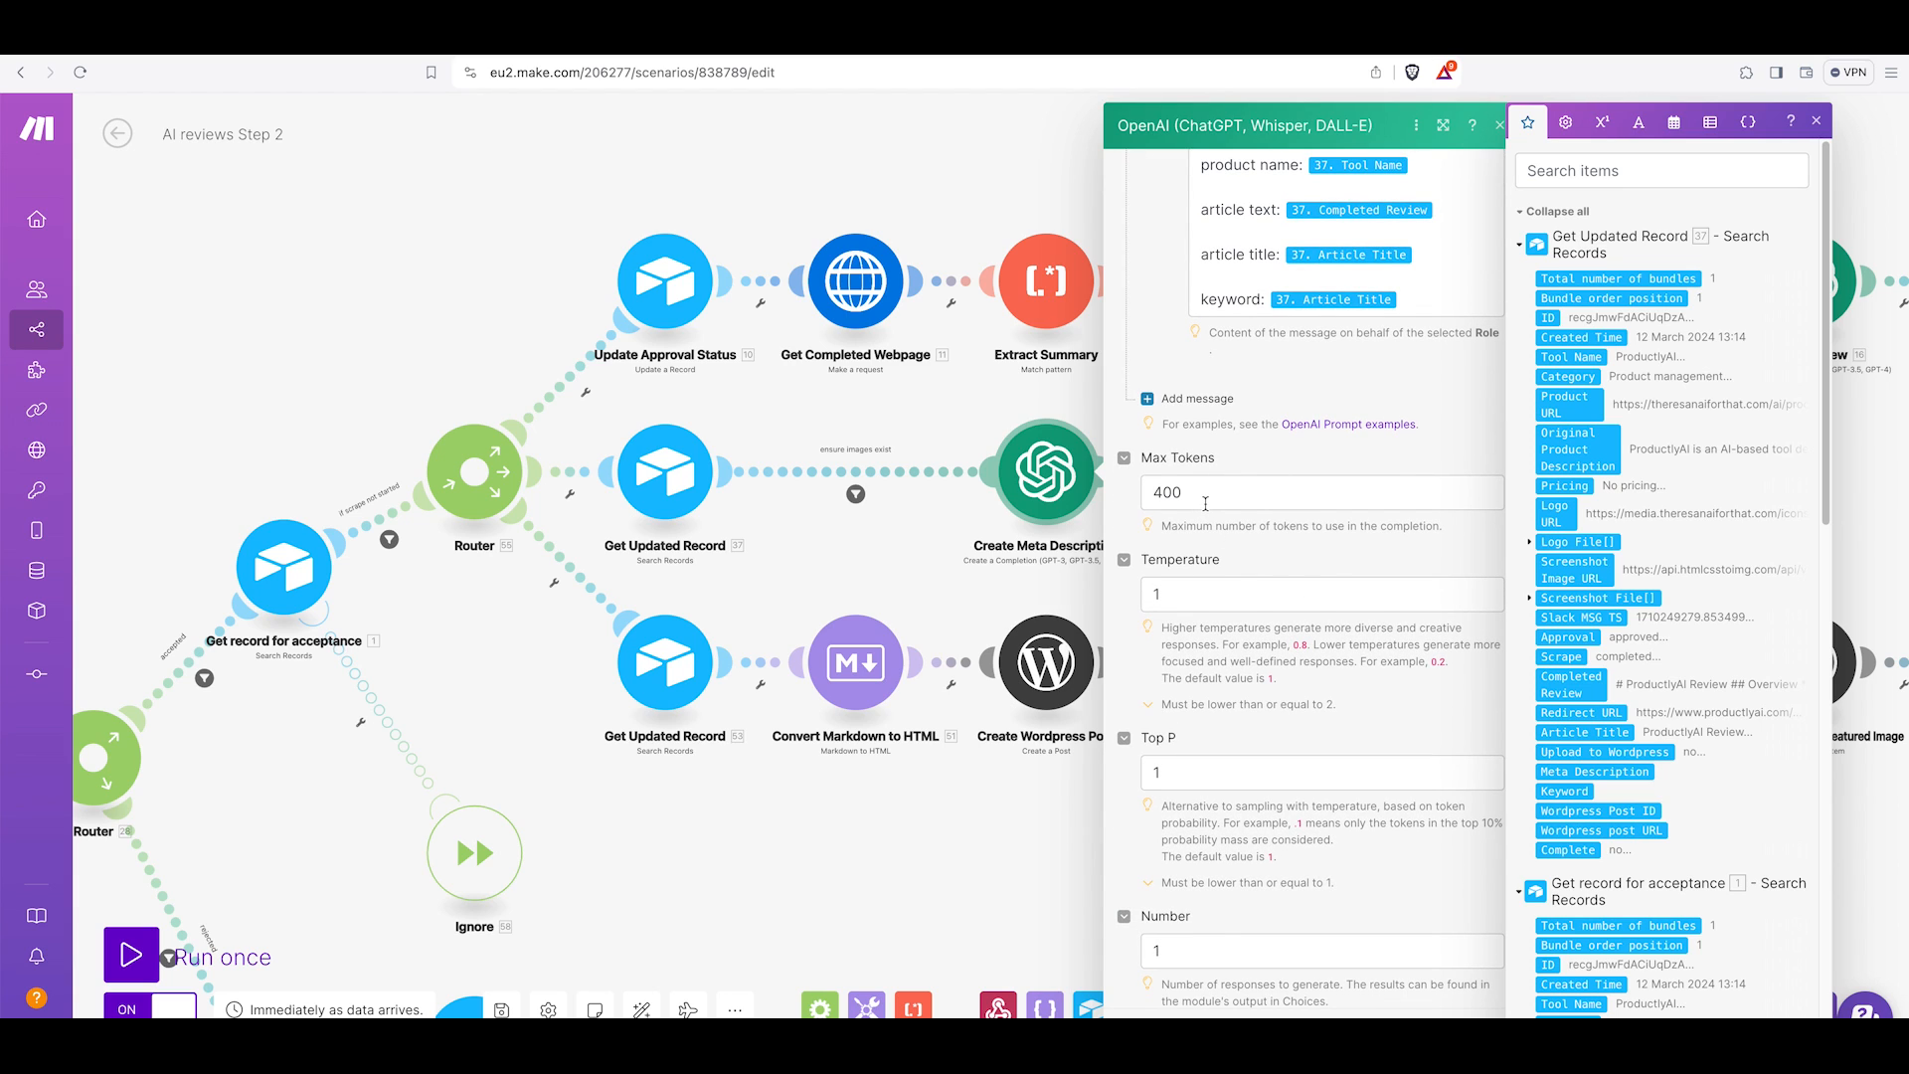
pyautogui.press('Escape')
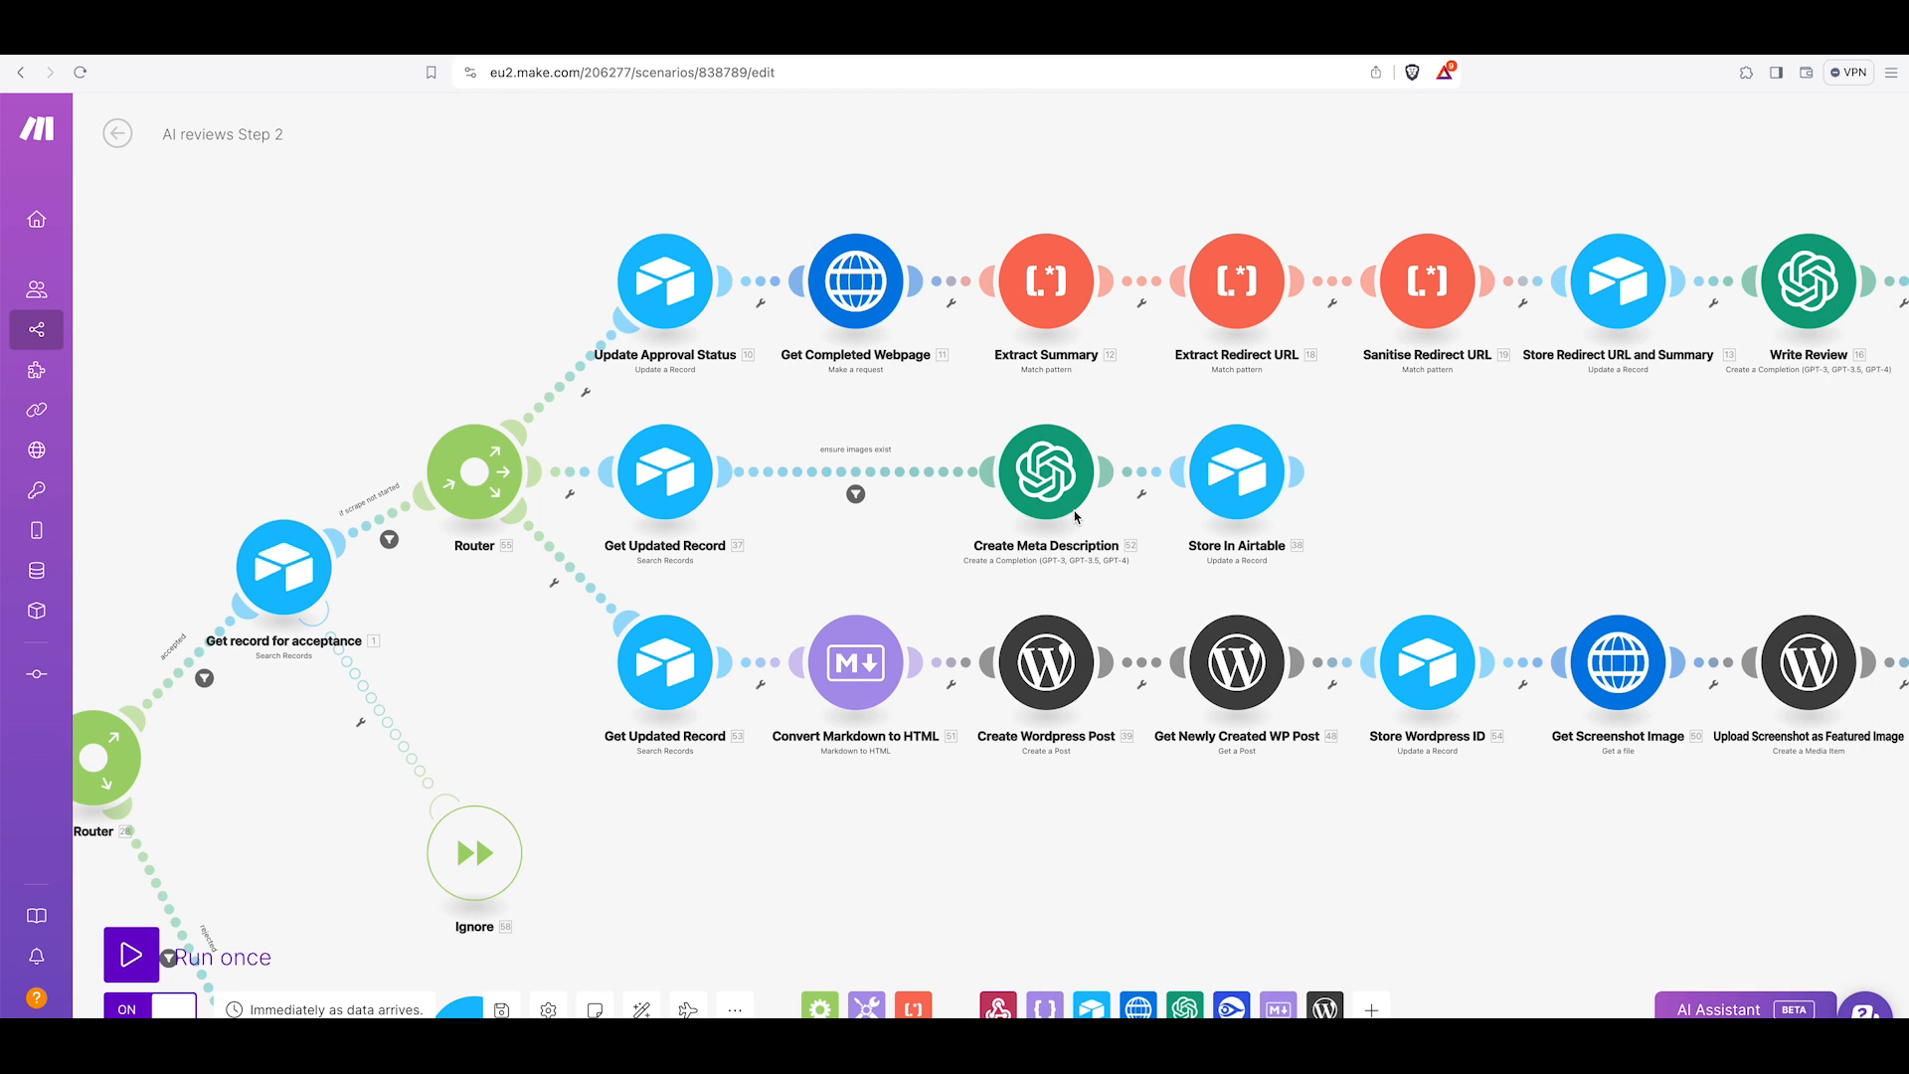
# Inspect the Store In Airtable module's Meta Description and Keyword mappings, then save the scenario.
pyautogui.click(1234, 500)
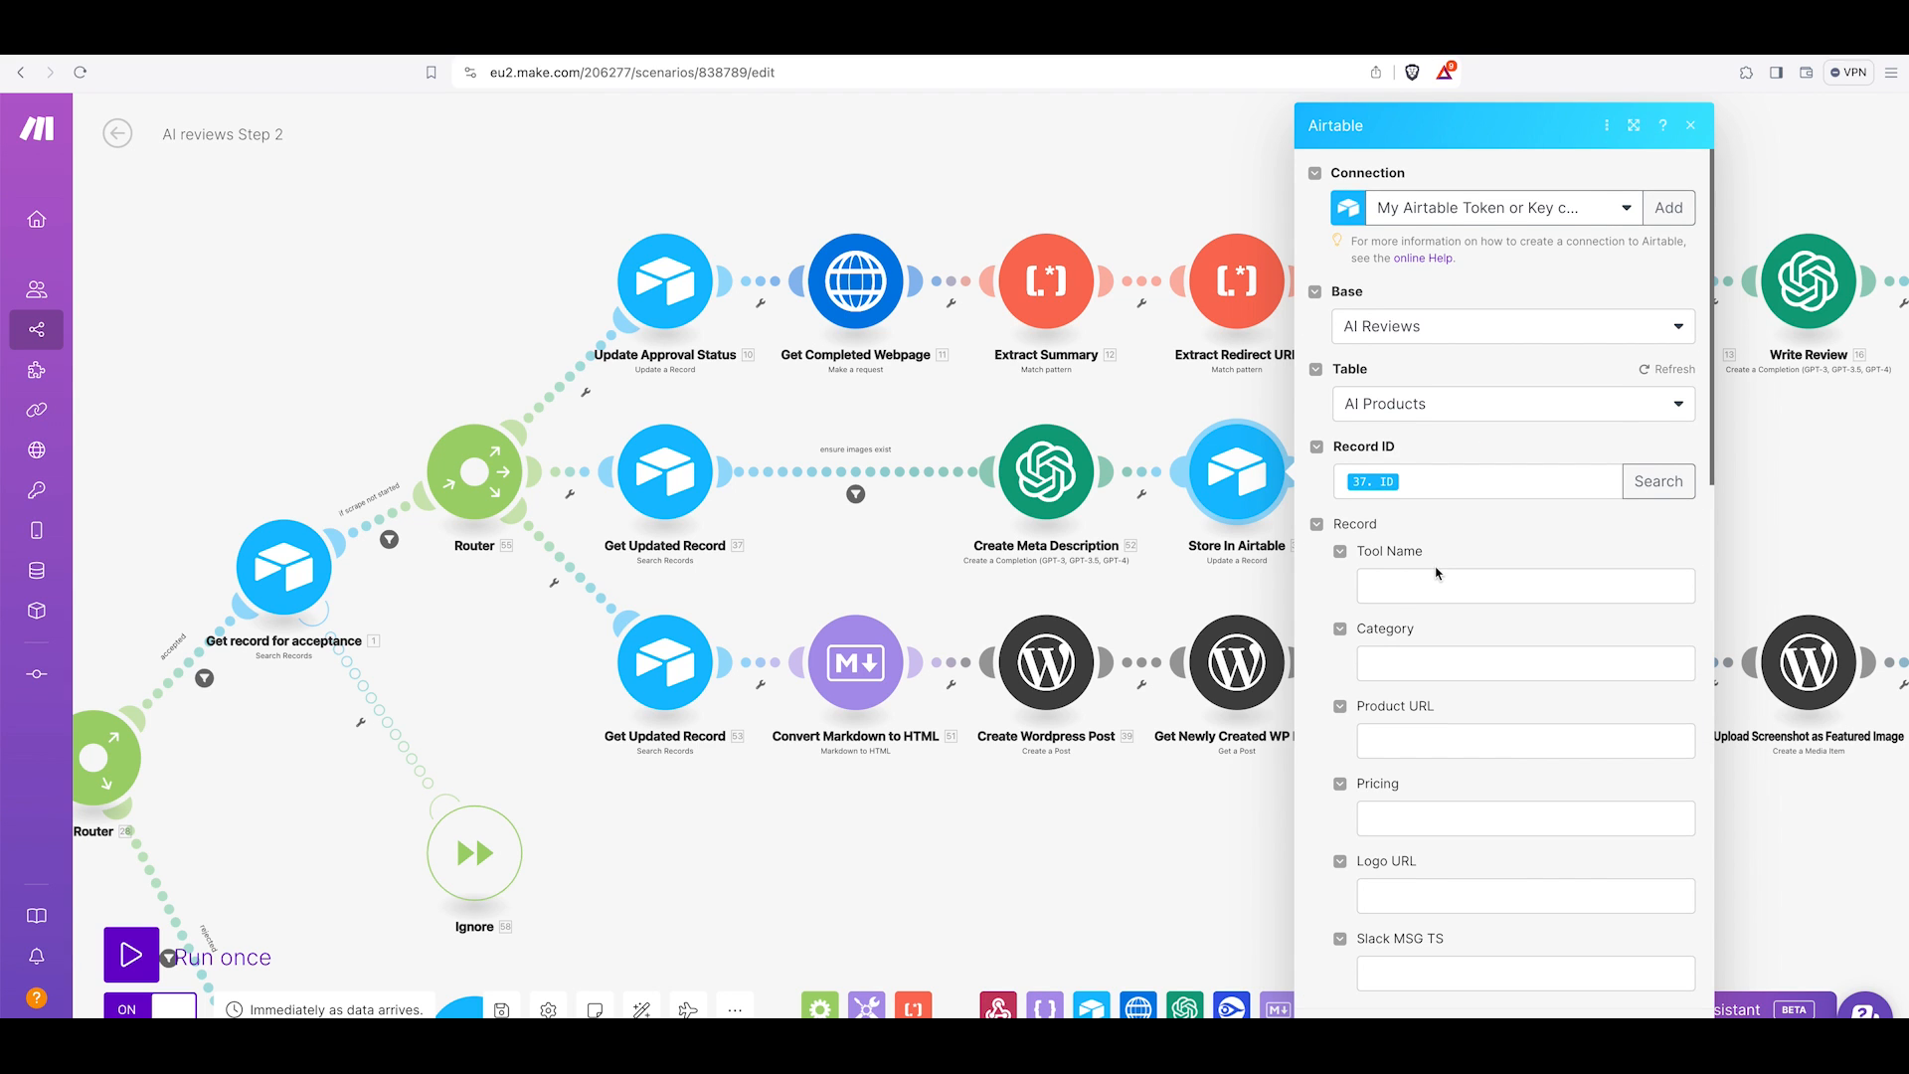
pyautogui.scroll(-8, 1513, 649)
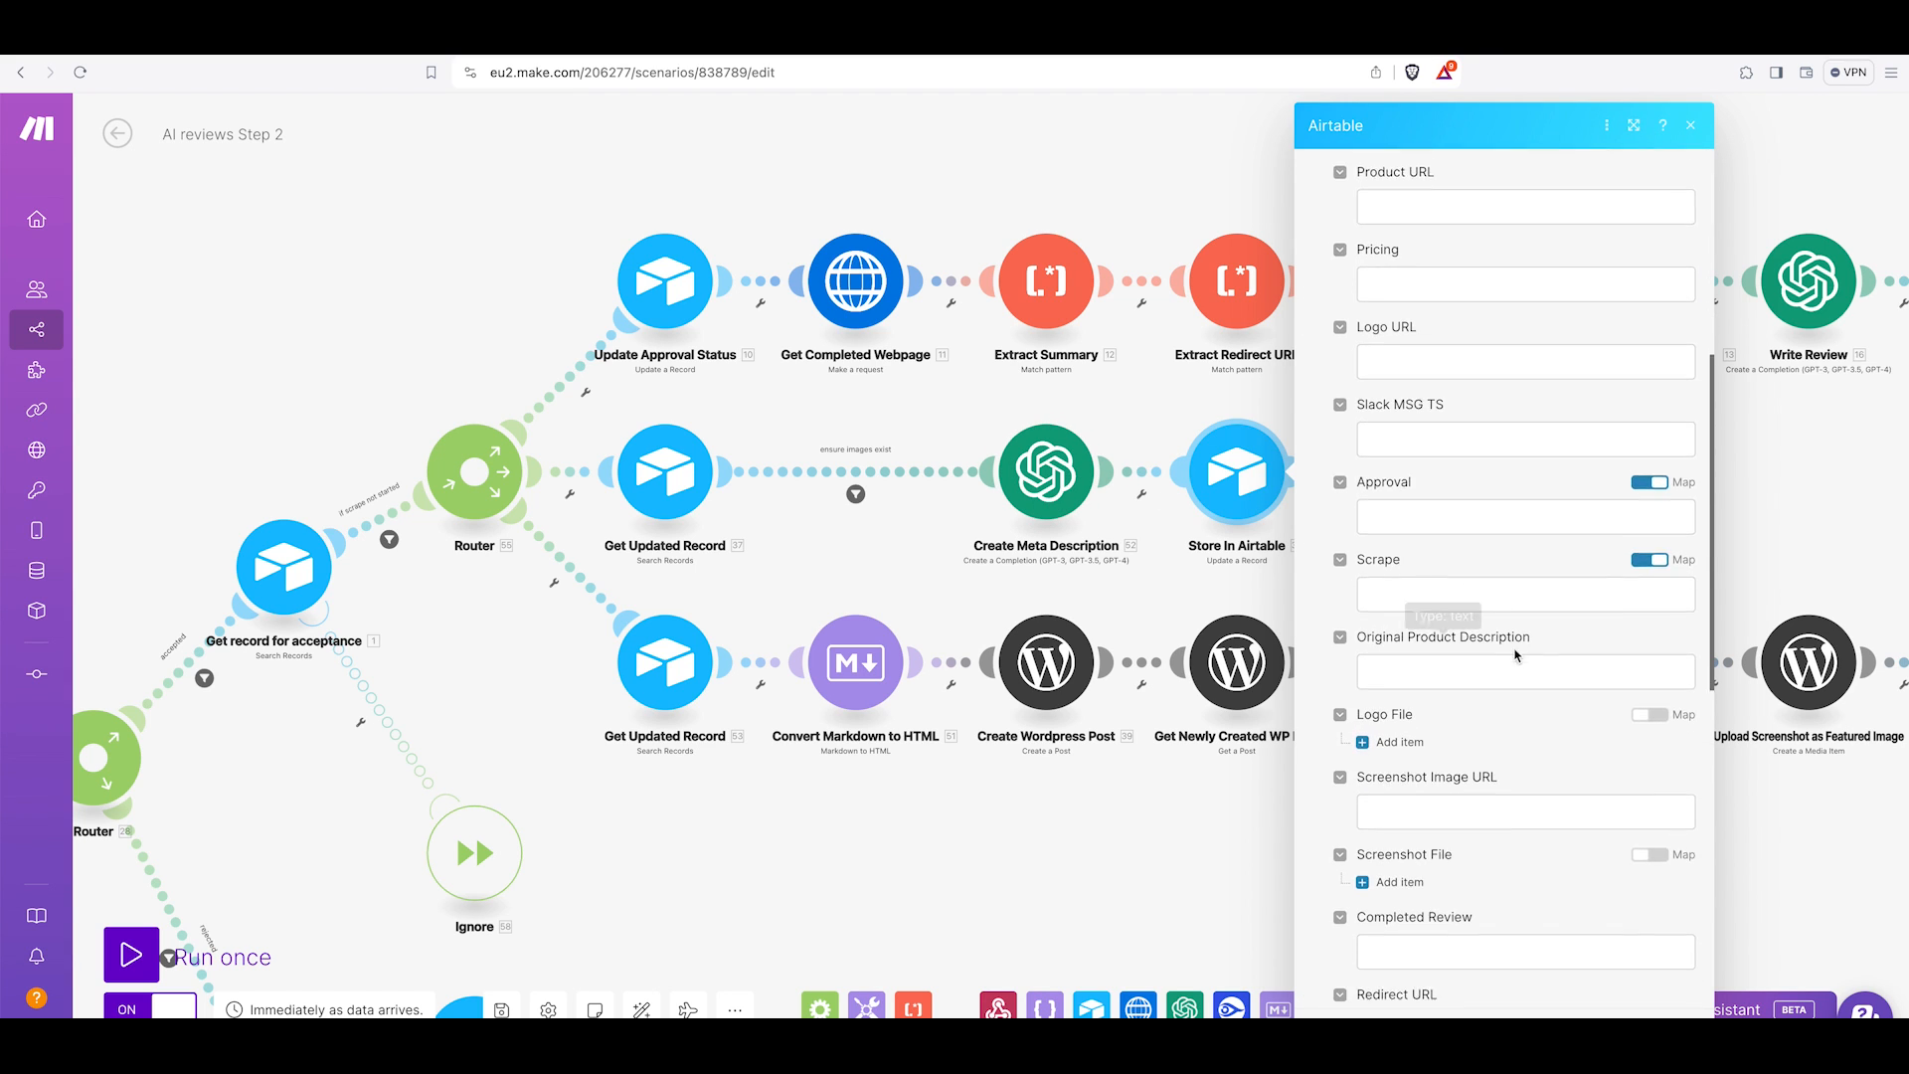
pyautogui.scroll(-4, 1513, 648)
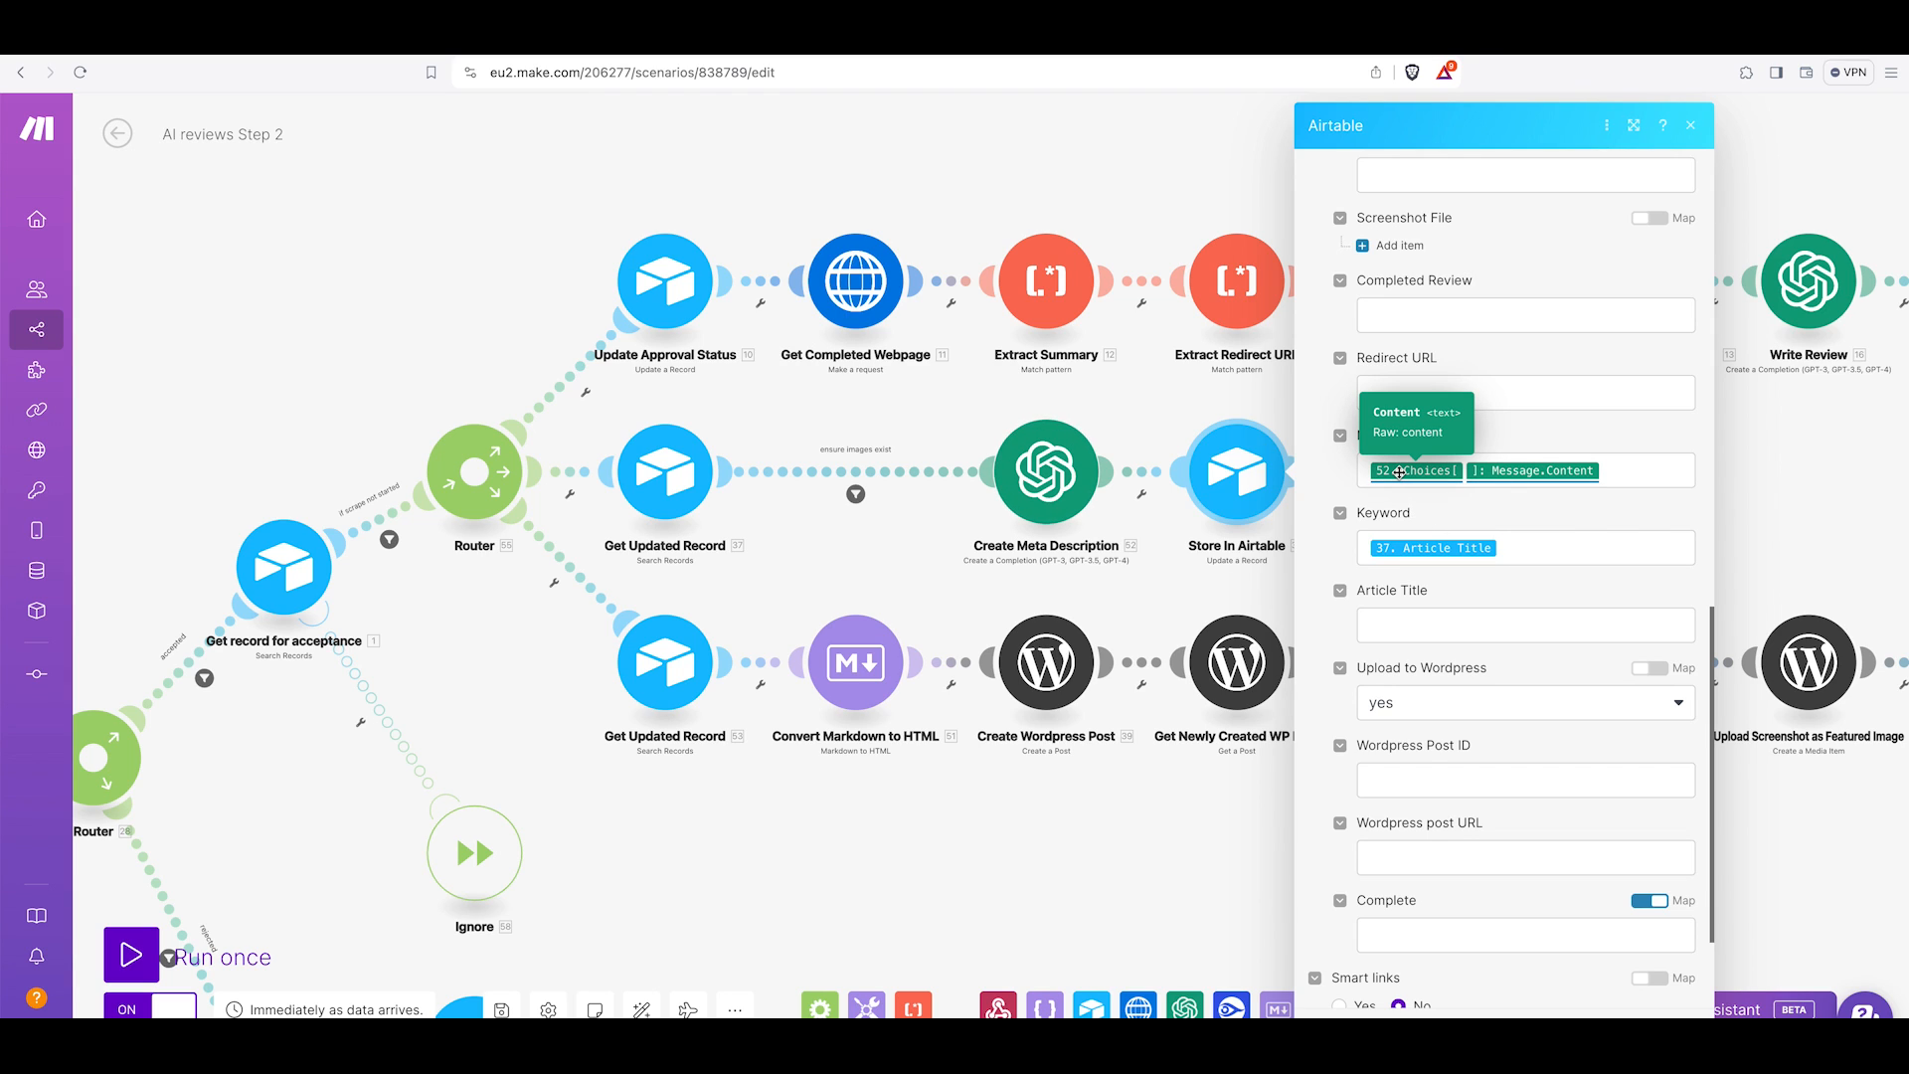
pyautogui.scroll(-2, 1548, 472)
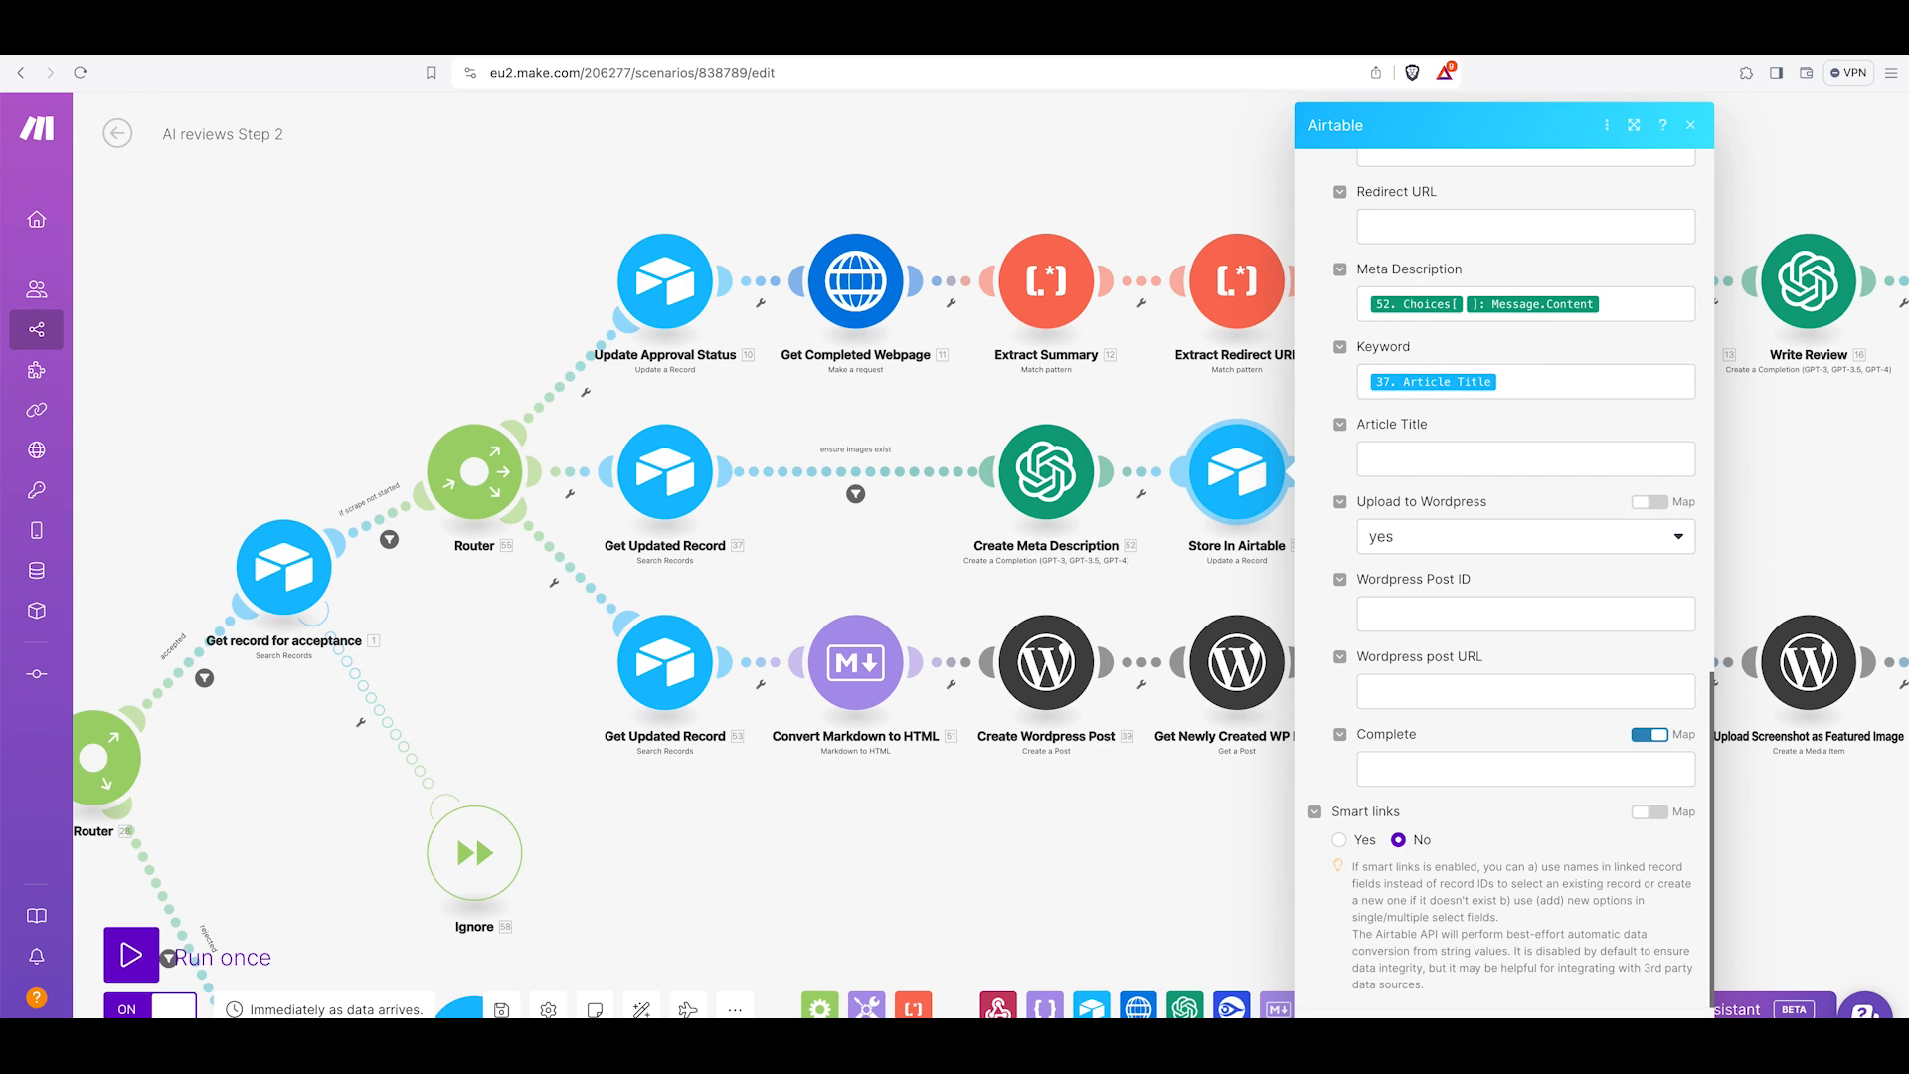
pyautogui.click(1617, 1037)
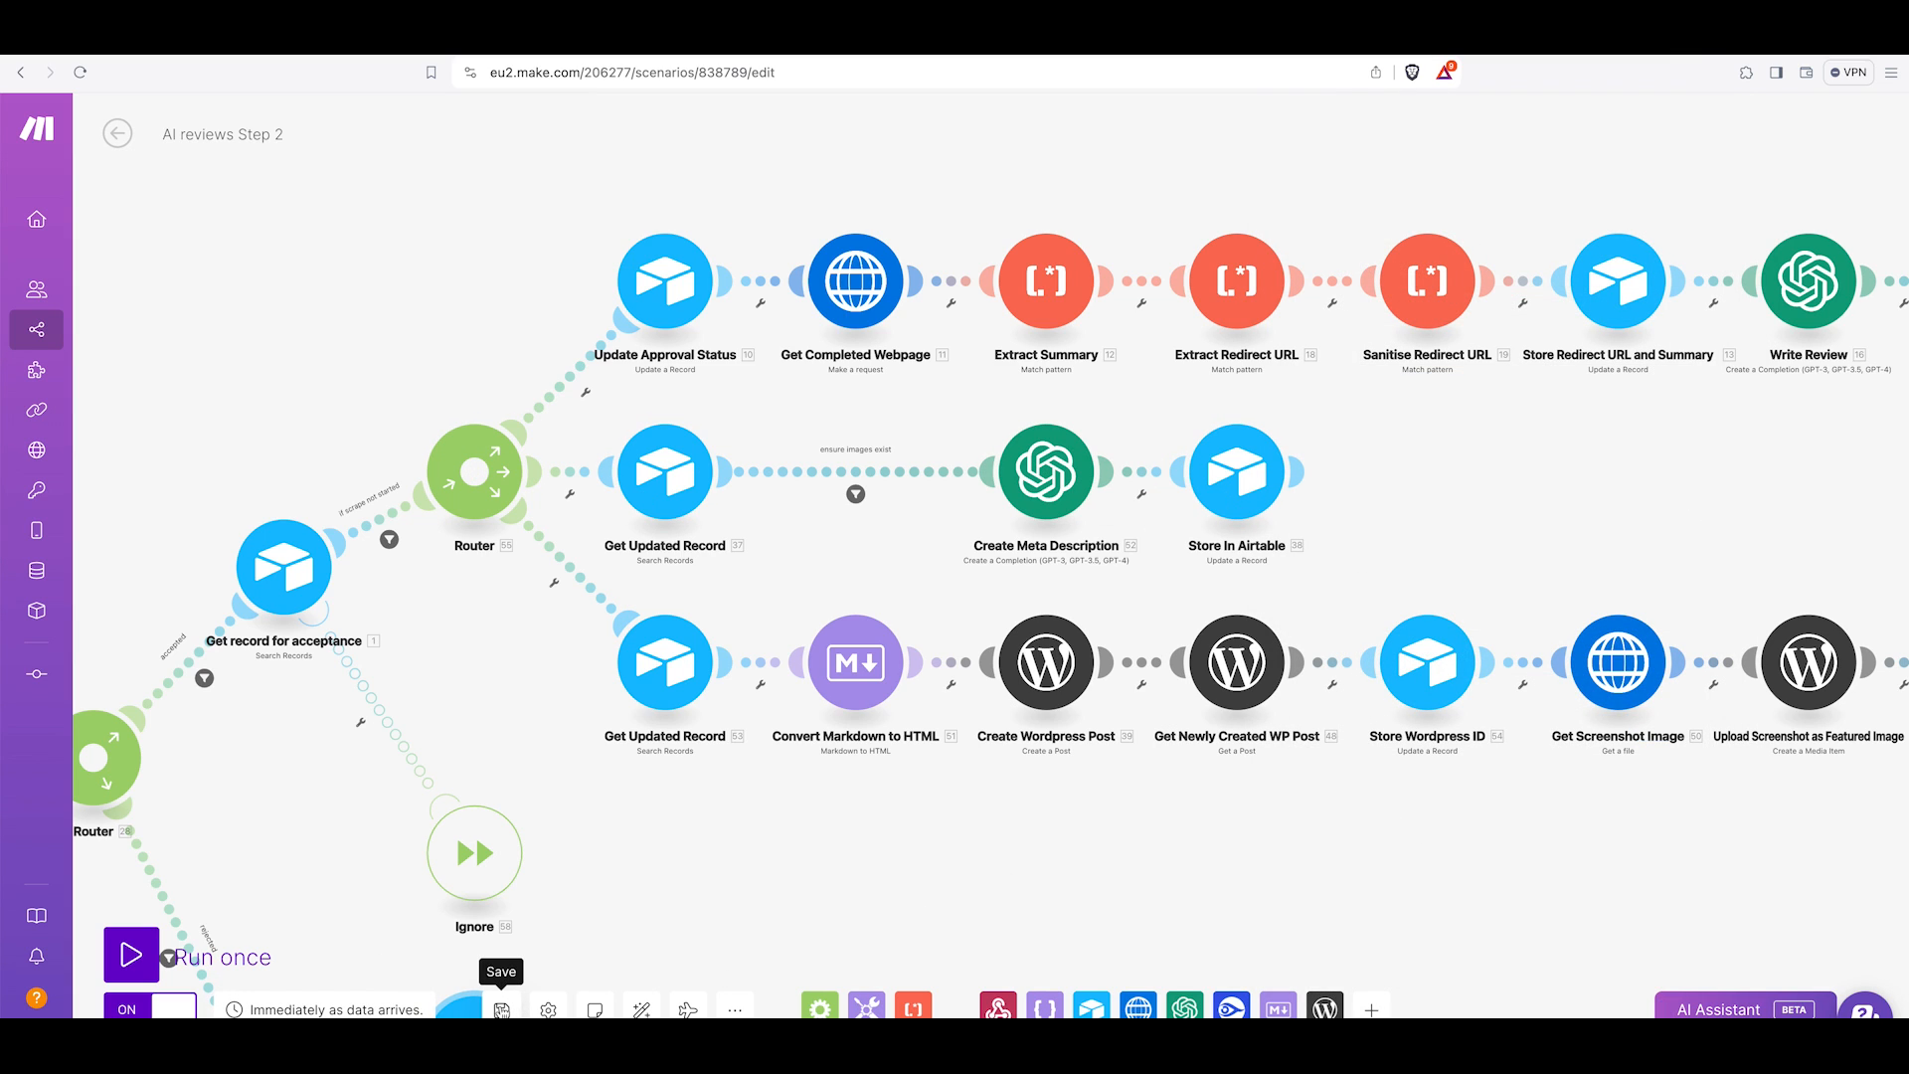
pyautogui.click(502, 1010)
# Examine the bottom branch's Get Updated Record output fields and search formula.
pyautogui.click(679, 673)
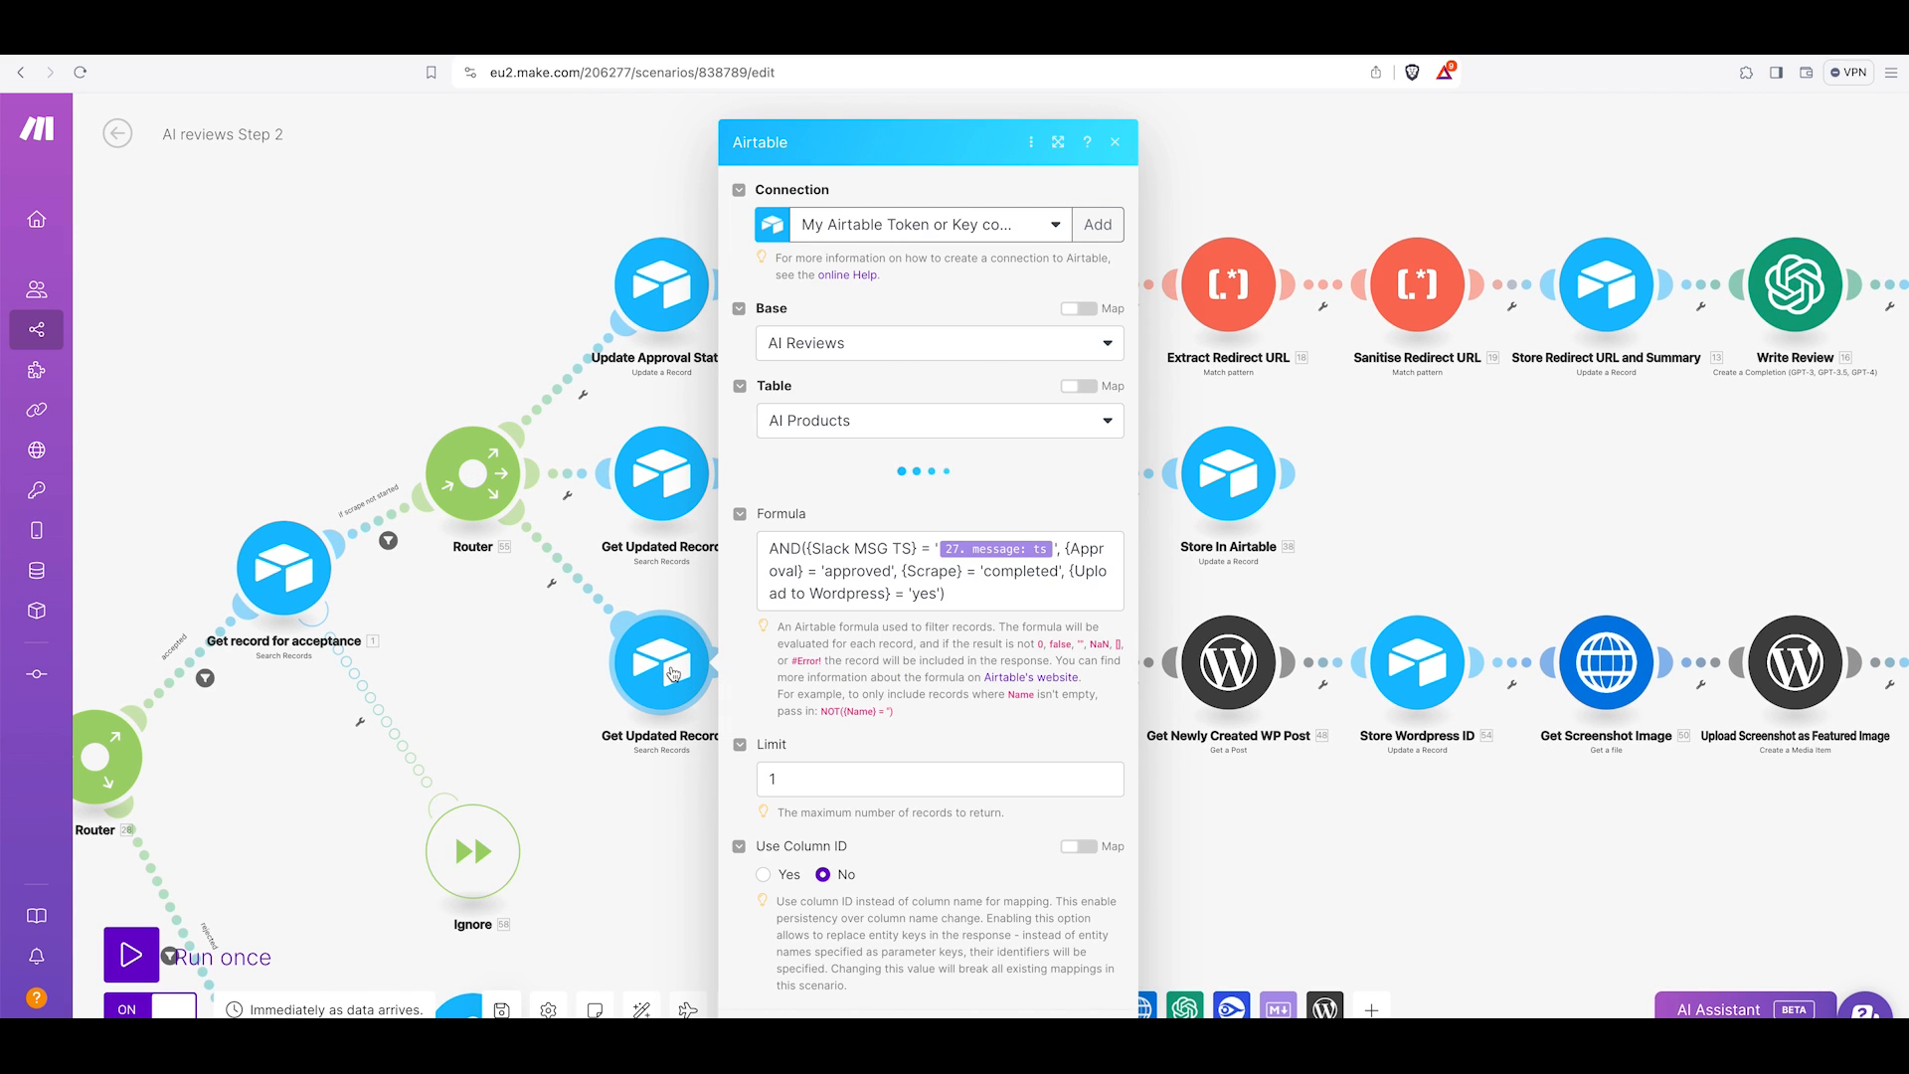
pyautogui.scroll(-5, 874, 676)
pyautogui.scroll(-3, 857, 596)
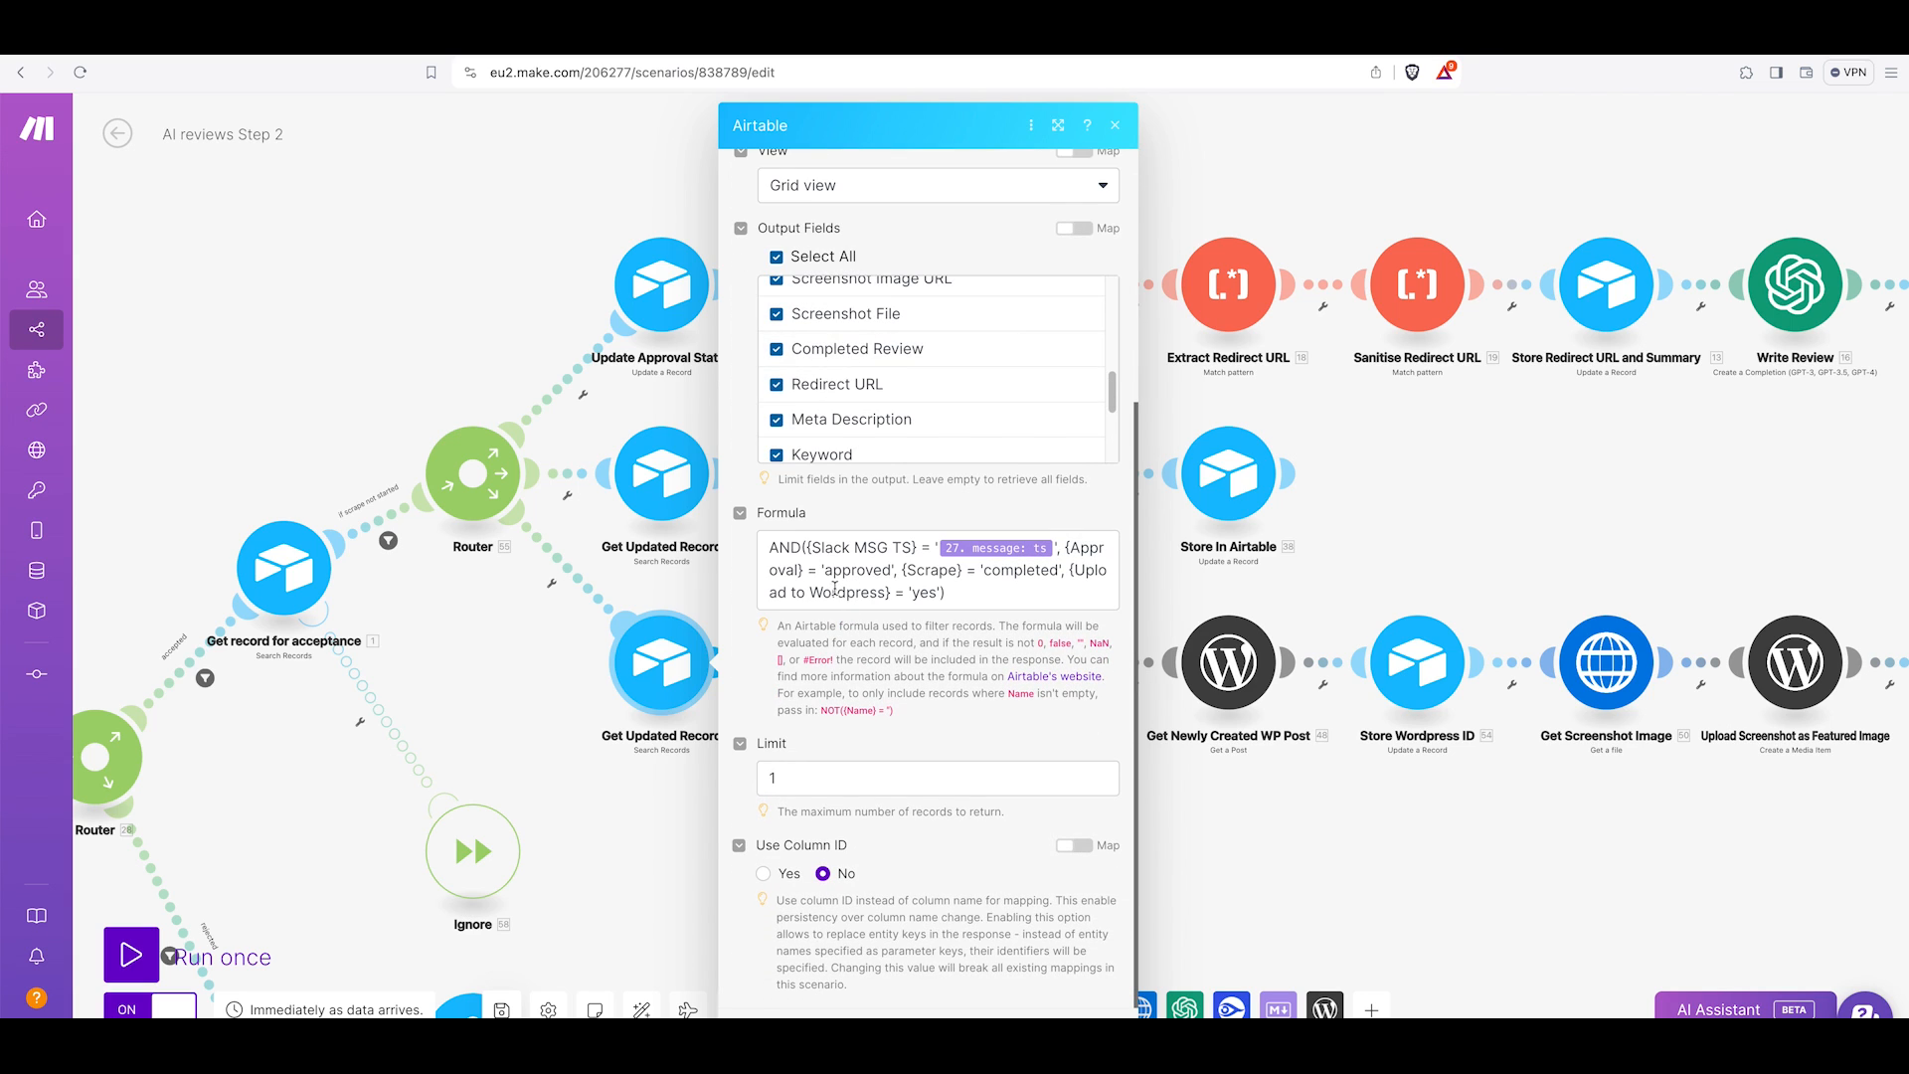
pyautogui.moveTo(980, 548)
pyautogui.click(1393, 576)
# Set the Store In Airtable module's Upload to Wordpress option to yes.
pyautogui.click(1242, 483)
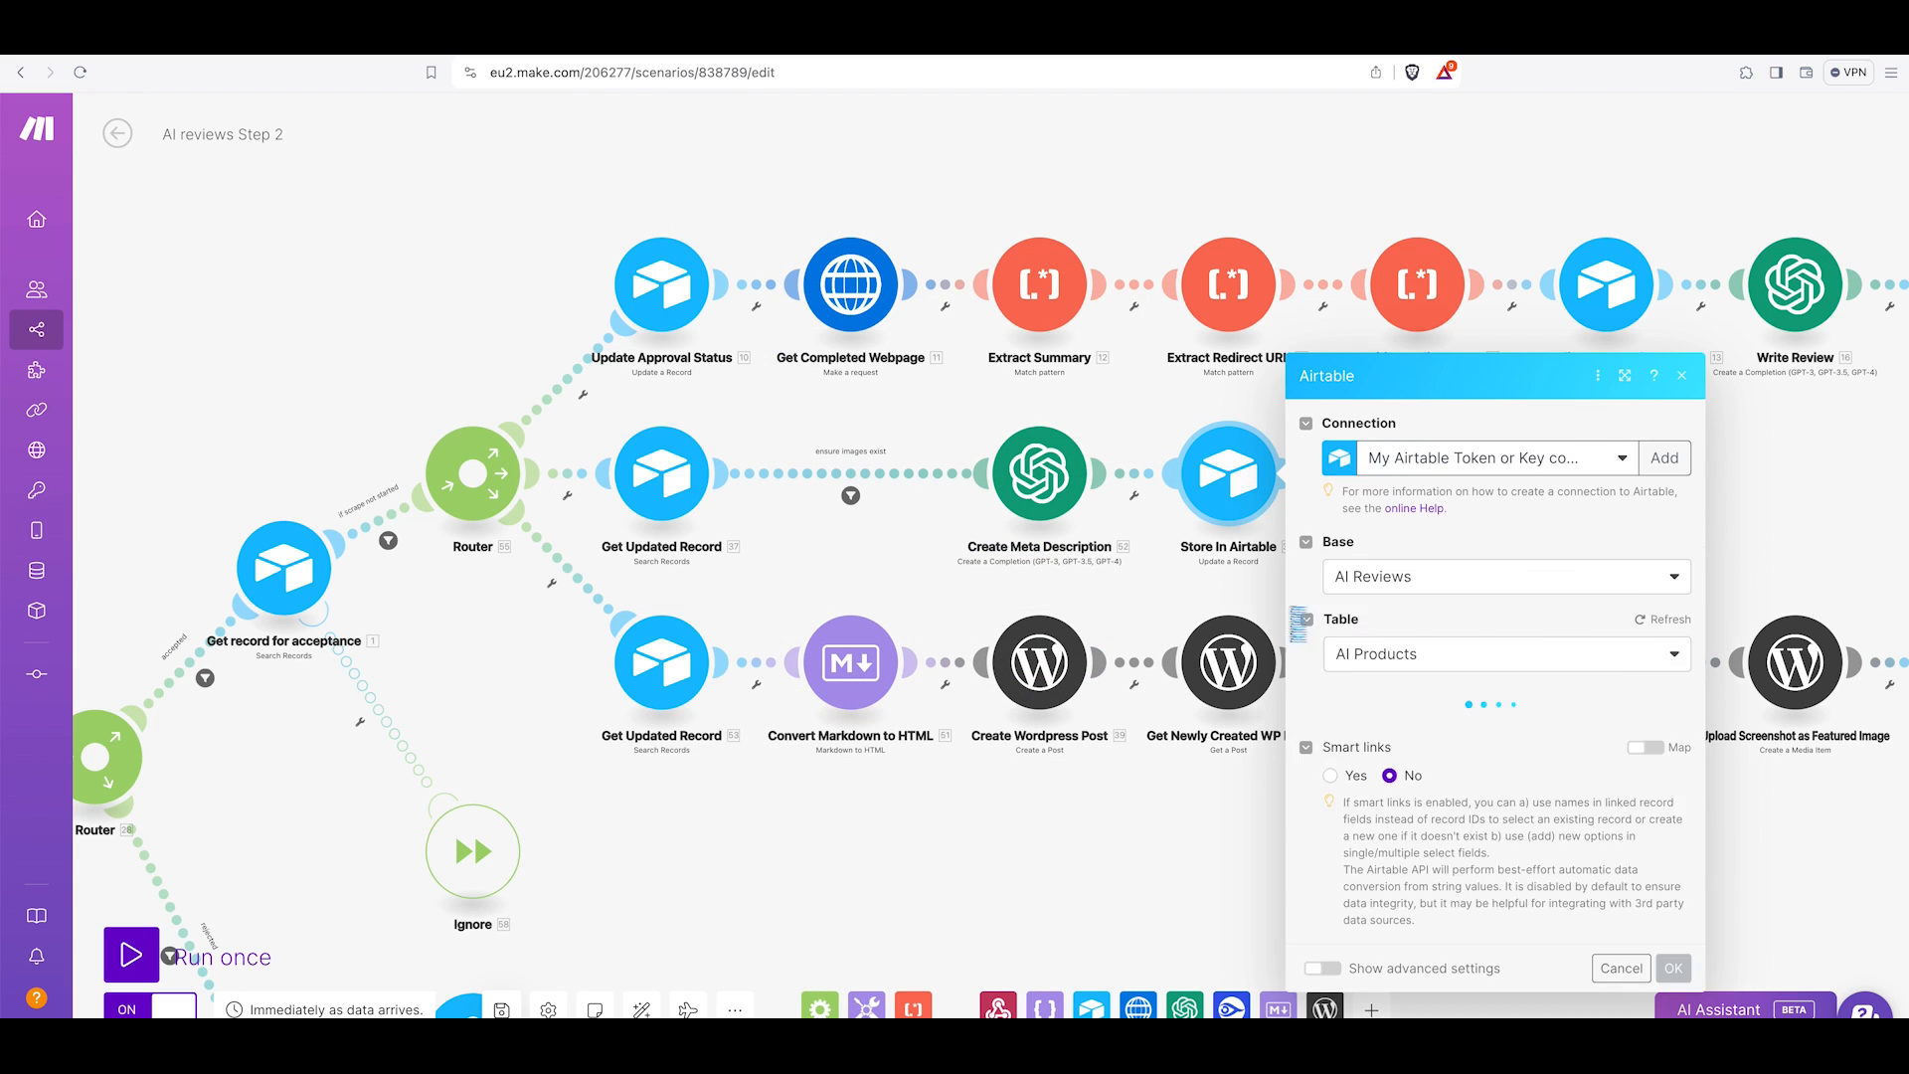
pyautogui.scroll(-10, 1481, 727)
pyautogui.scroll(-4, 1481, 727)
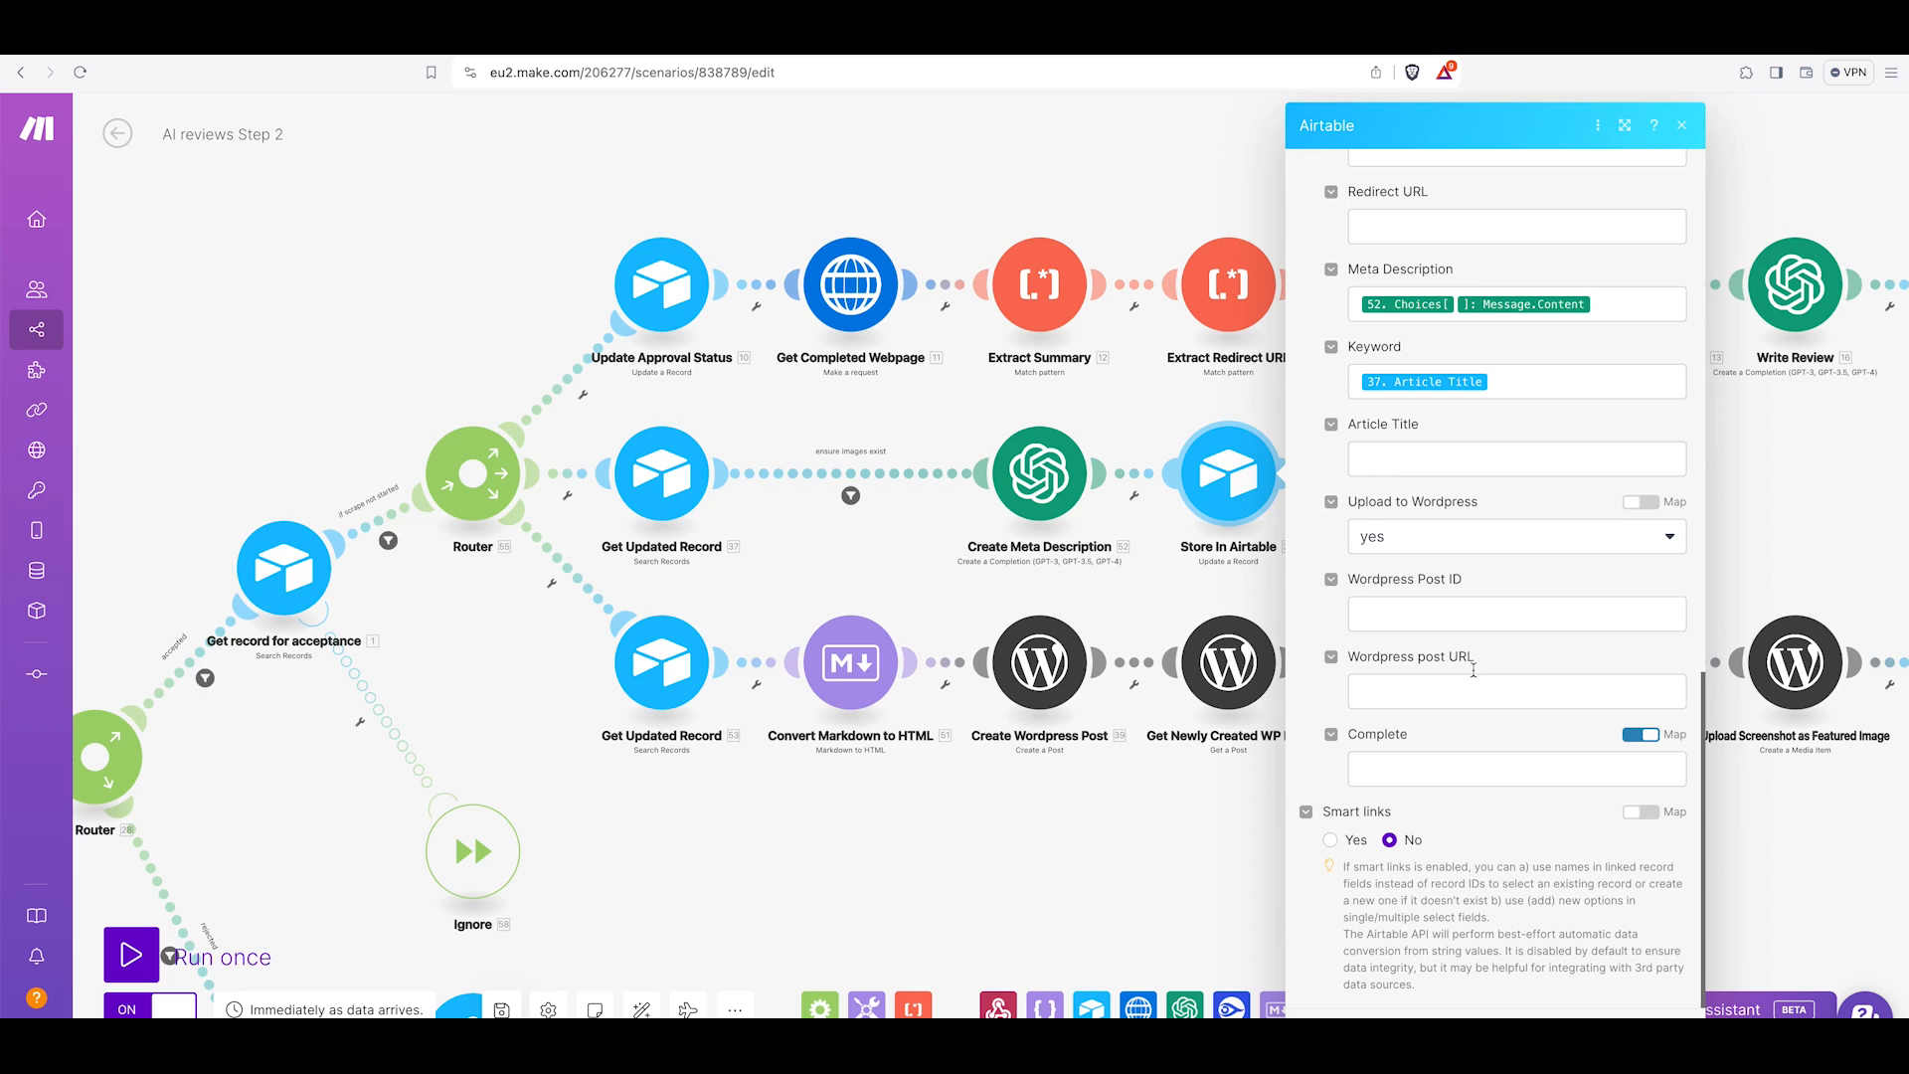
pyautogui.click(1438, 537)
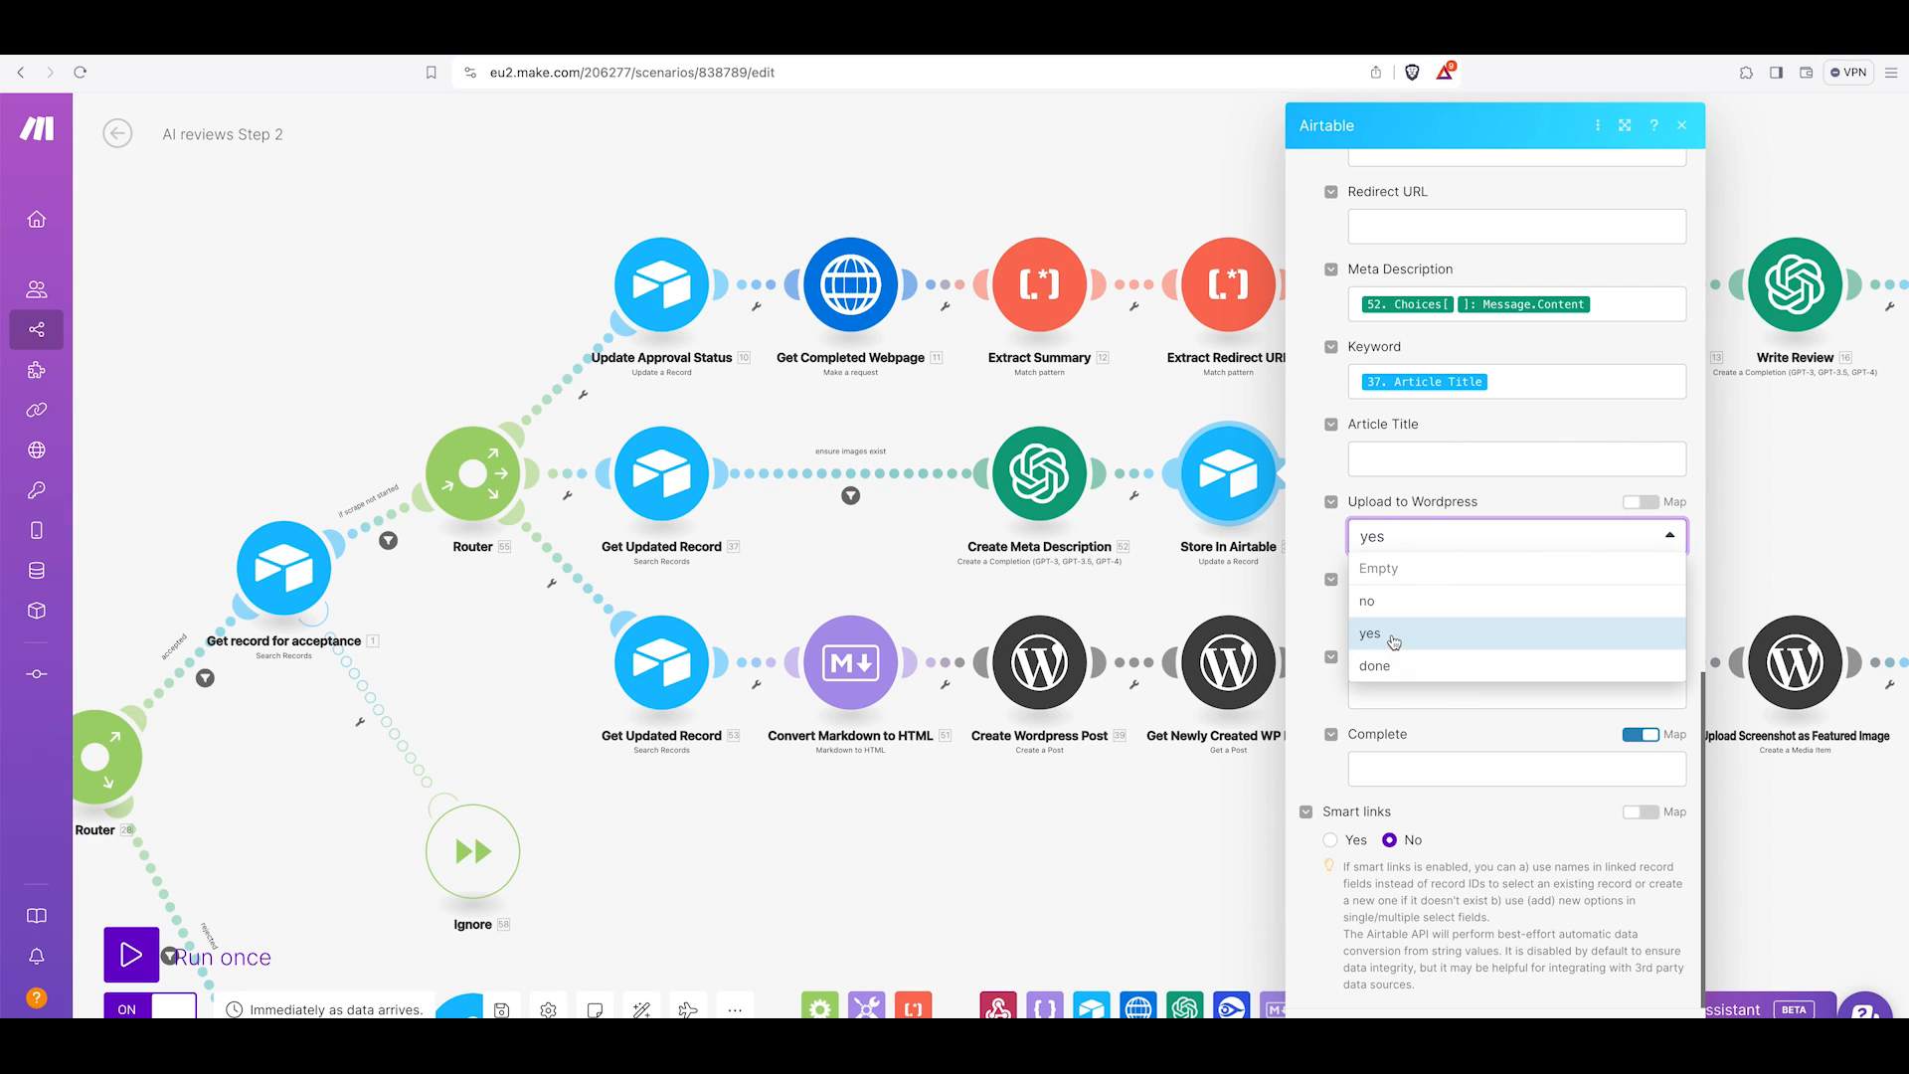
pyautogui.click(1302, 626)
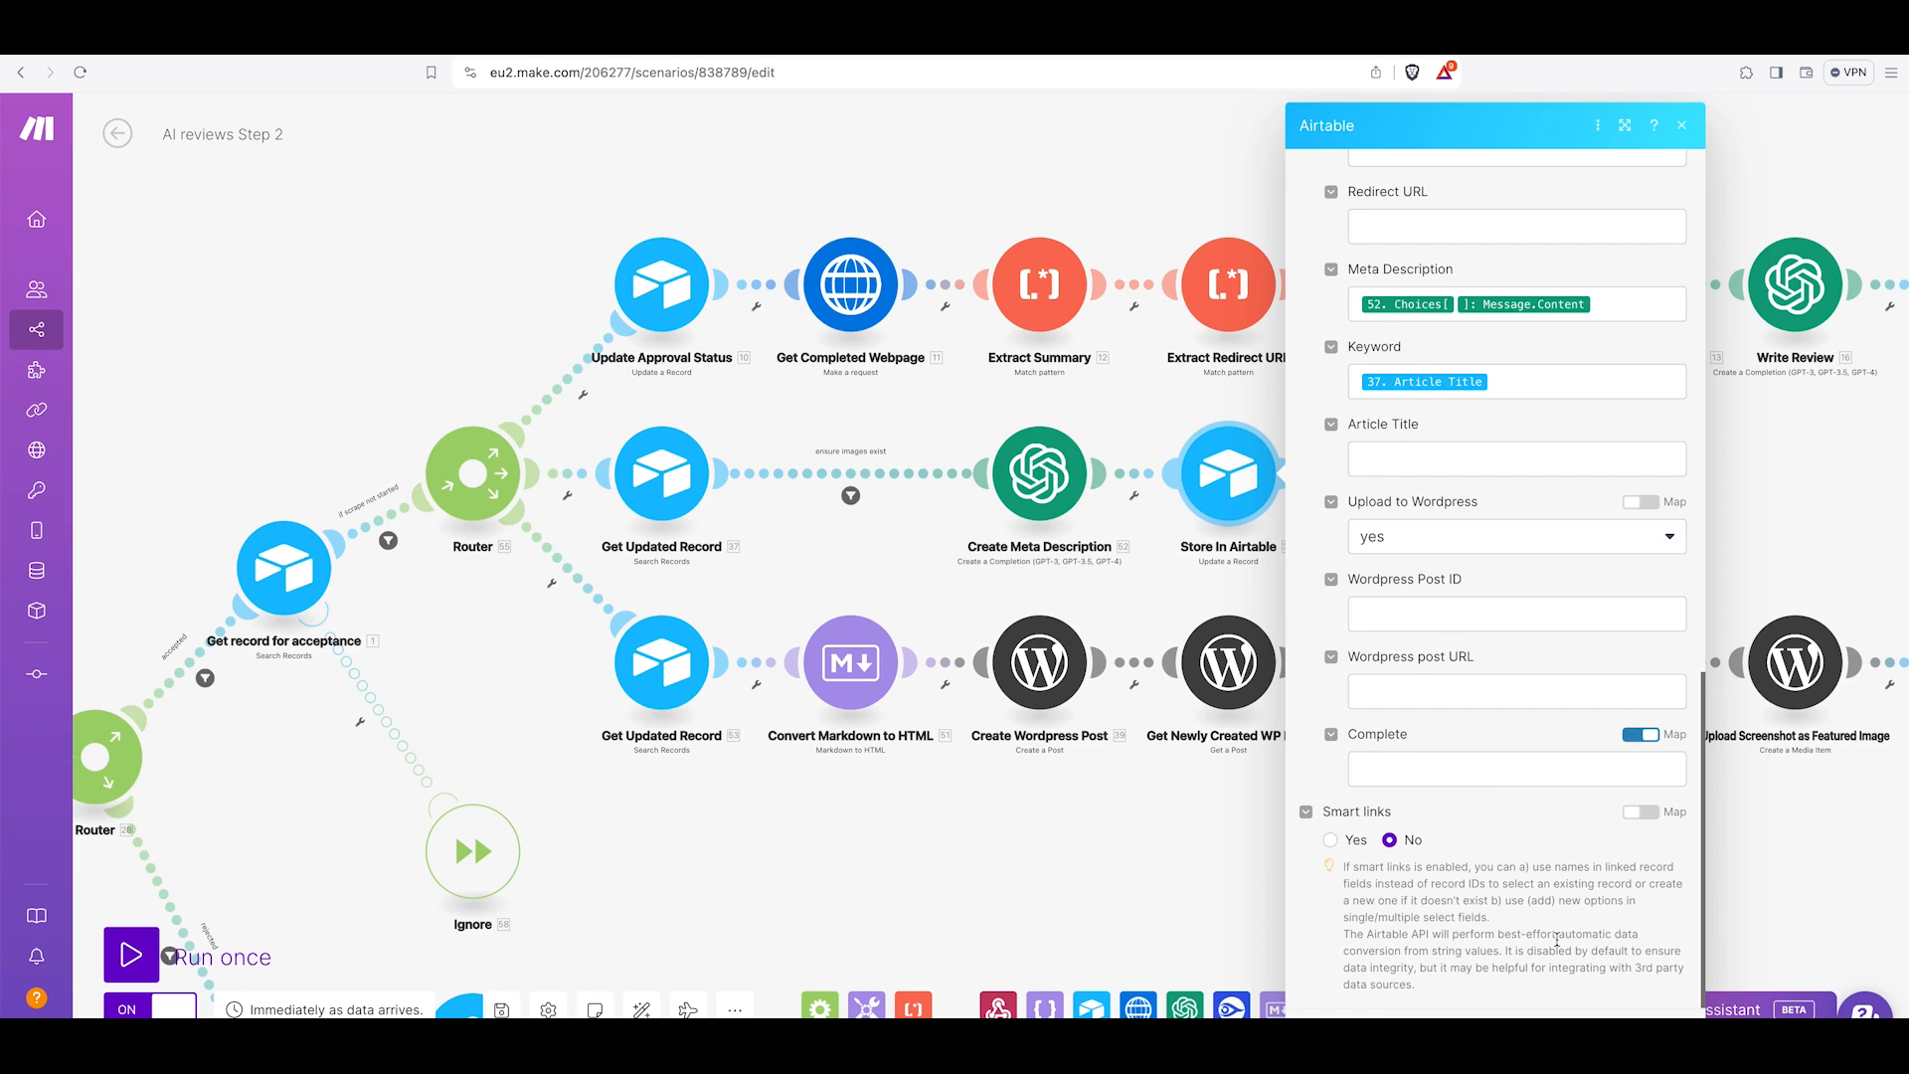
pyautogui.click(1597, 1036)
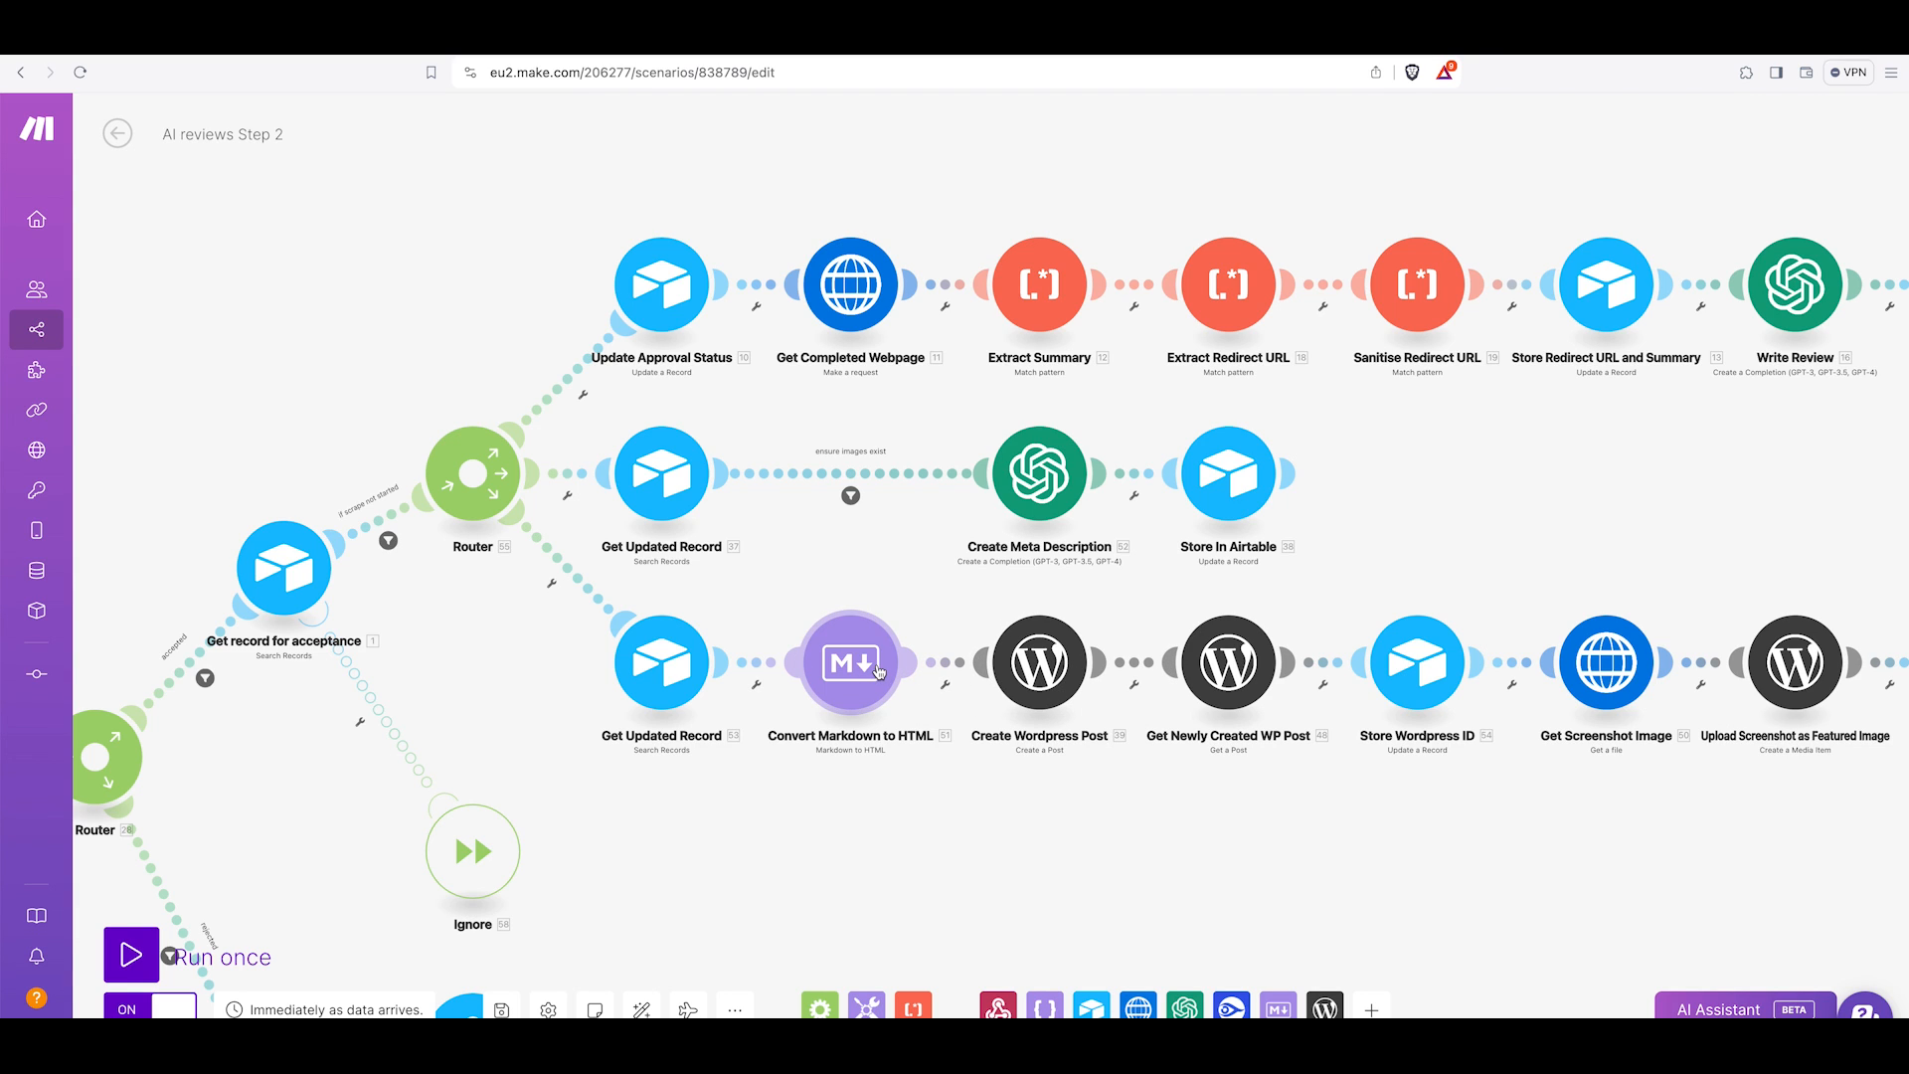
# Open the Create Wordpress Post module and examine its Title, Content and Excerpt mappings.
pyautogui.click(1039, 661)
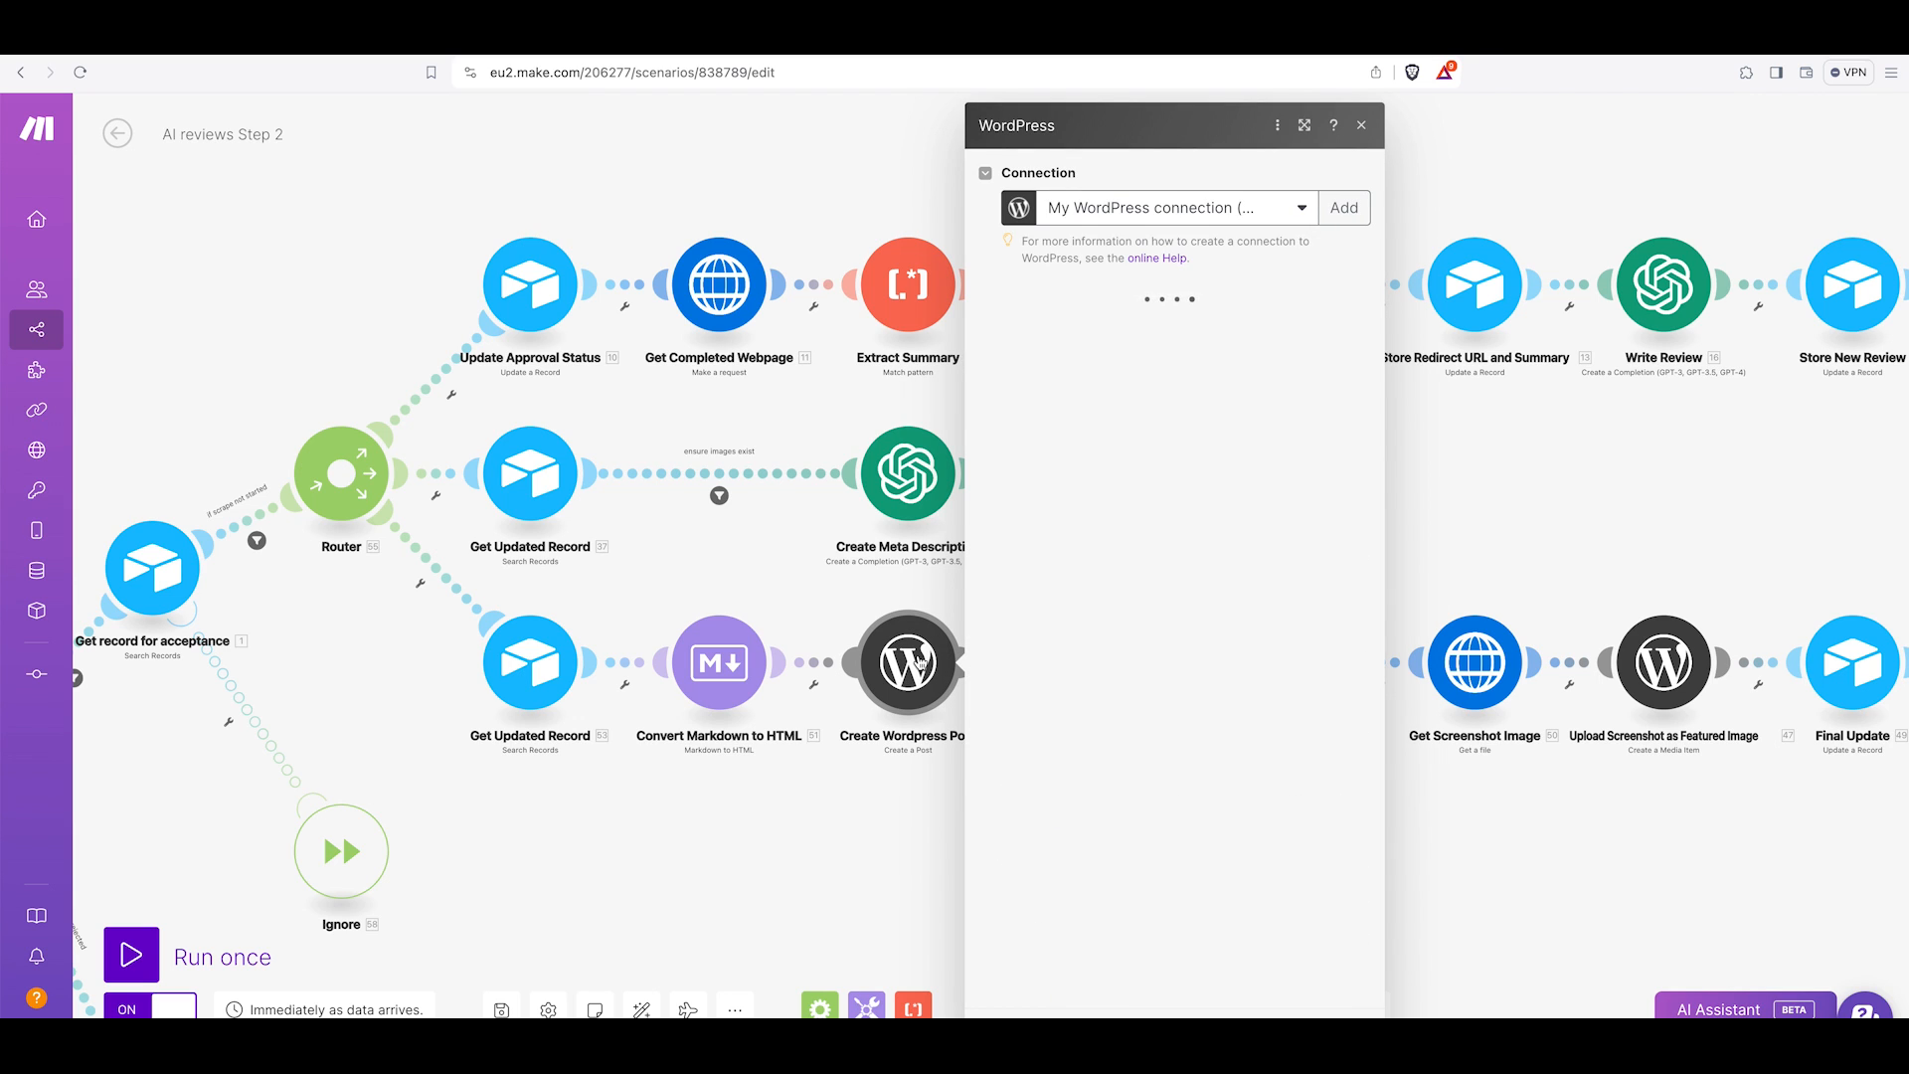
pyautogui.scroll(-1, 1150, 607)
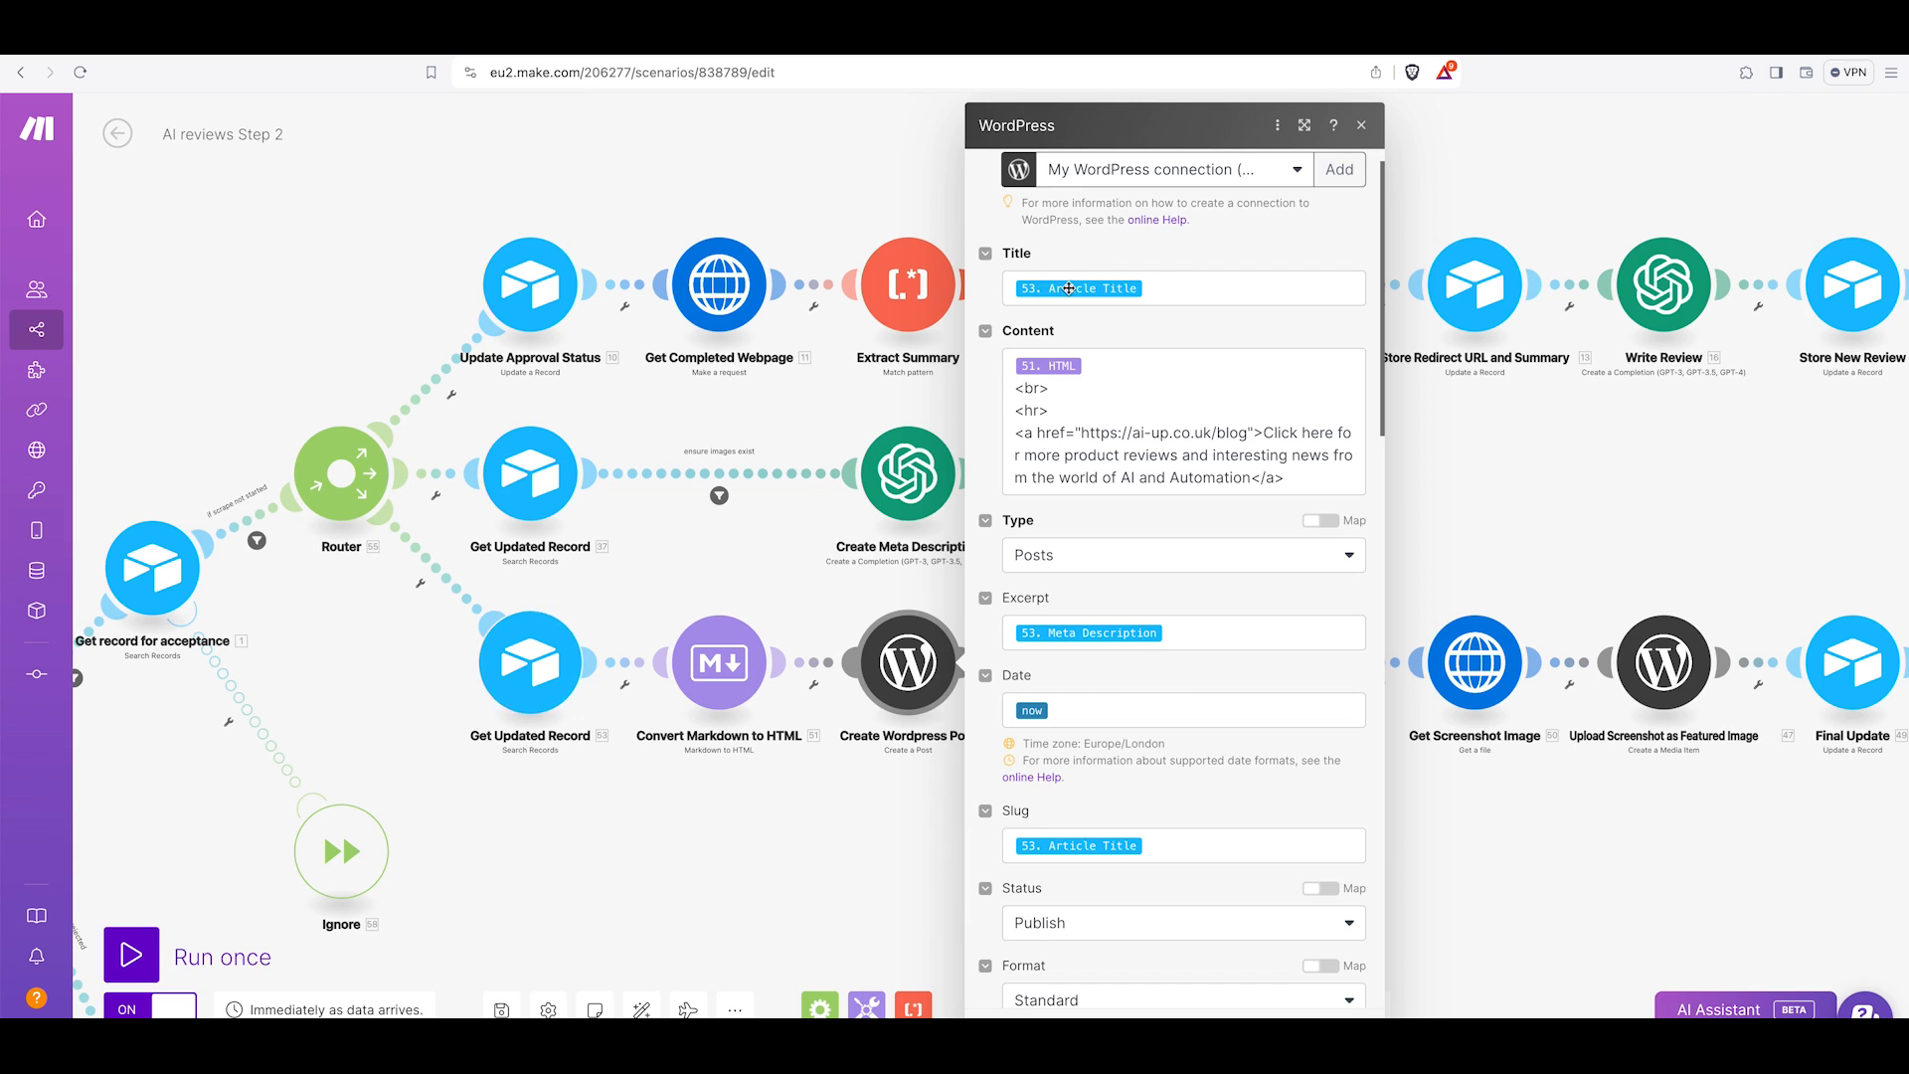
pyautogui.scroll(-1, 719, 568)
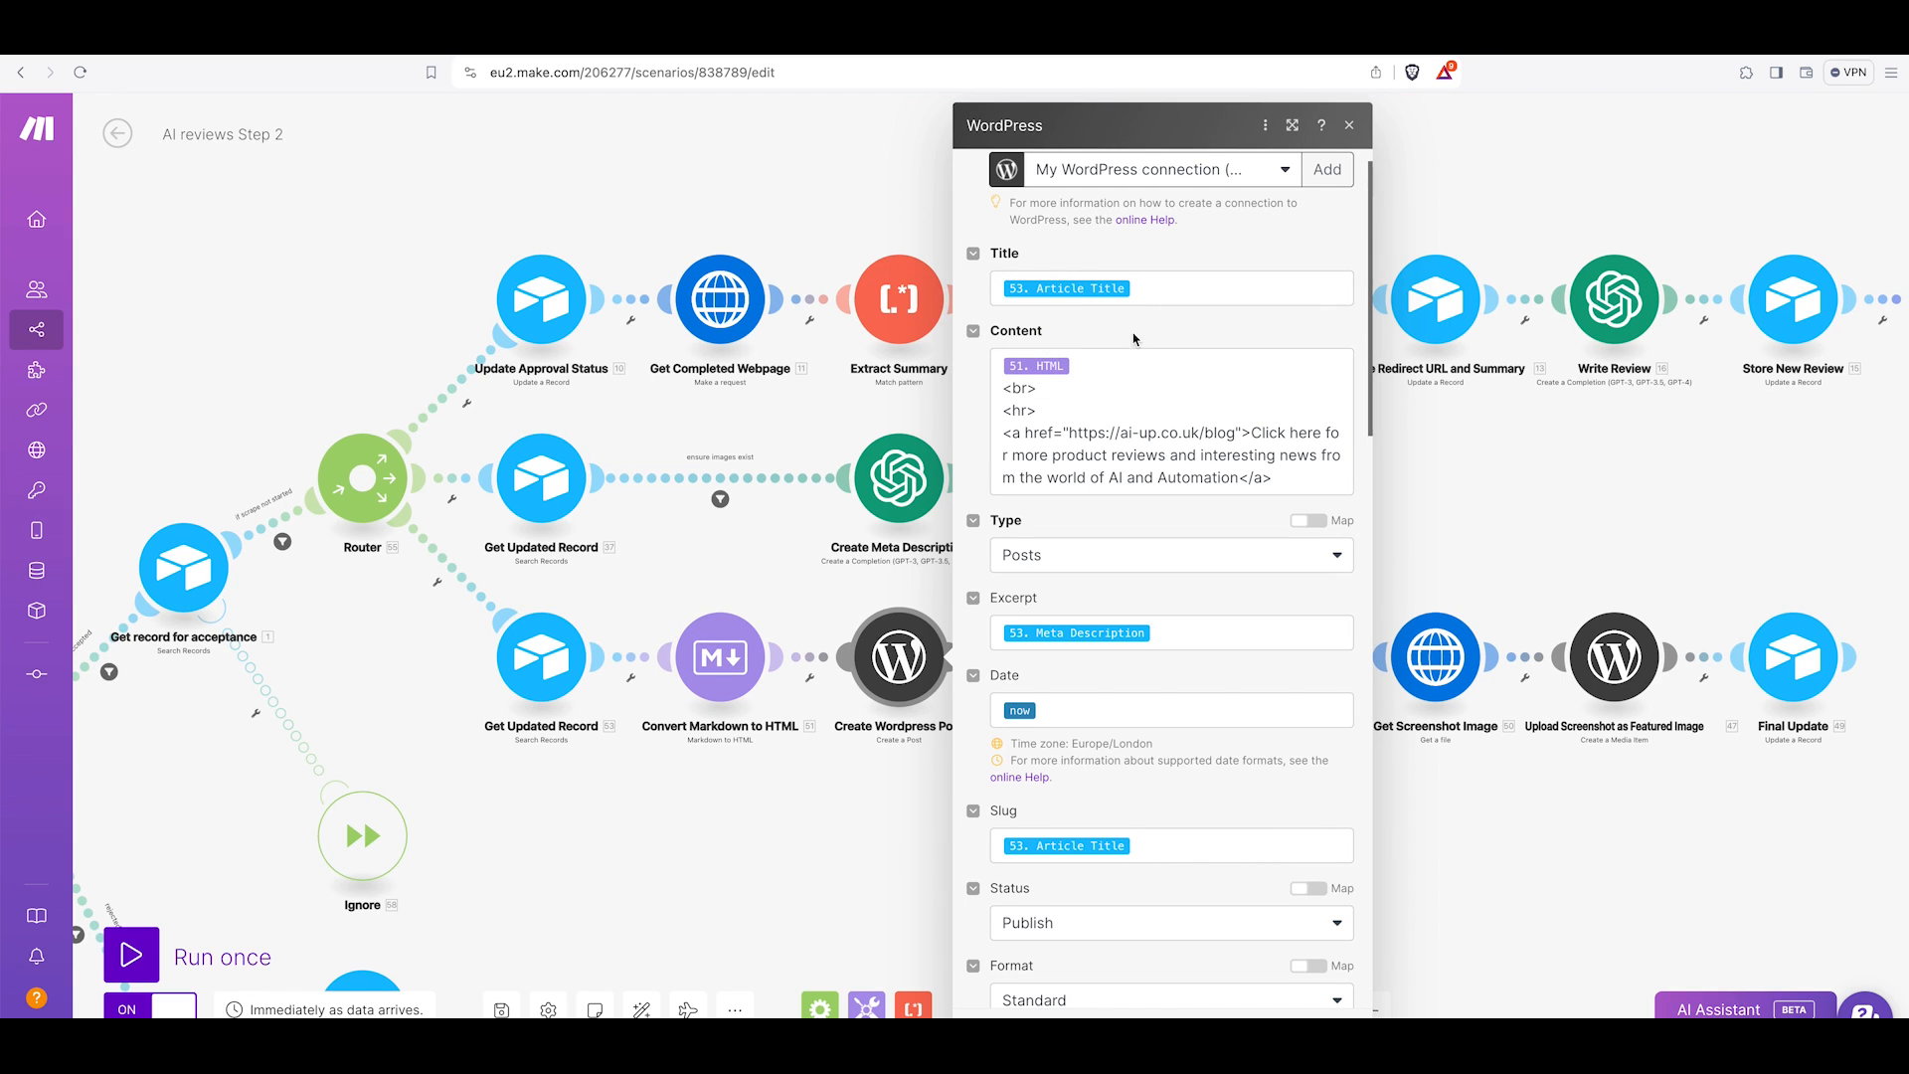
pyautogui.click(1004, 388)
pyautogui.moveTo(1002, 409); pyautogui.dragTo(1293, 485)
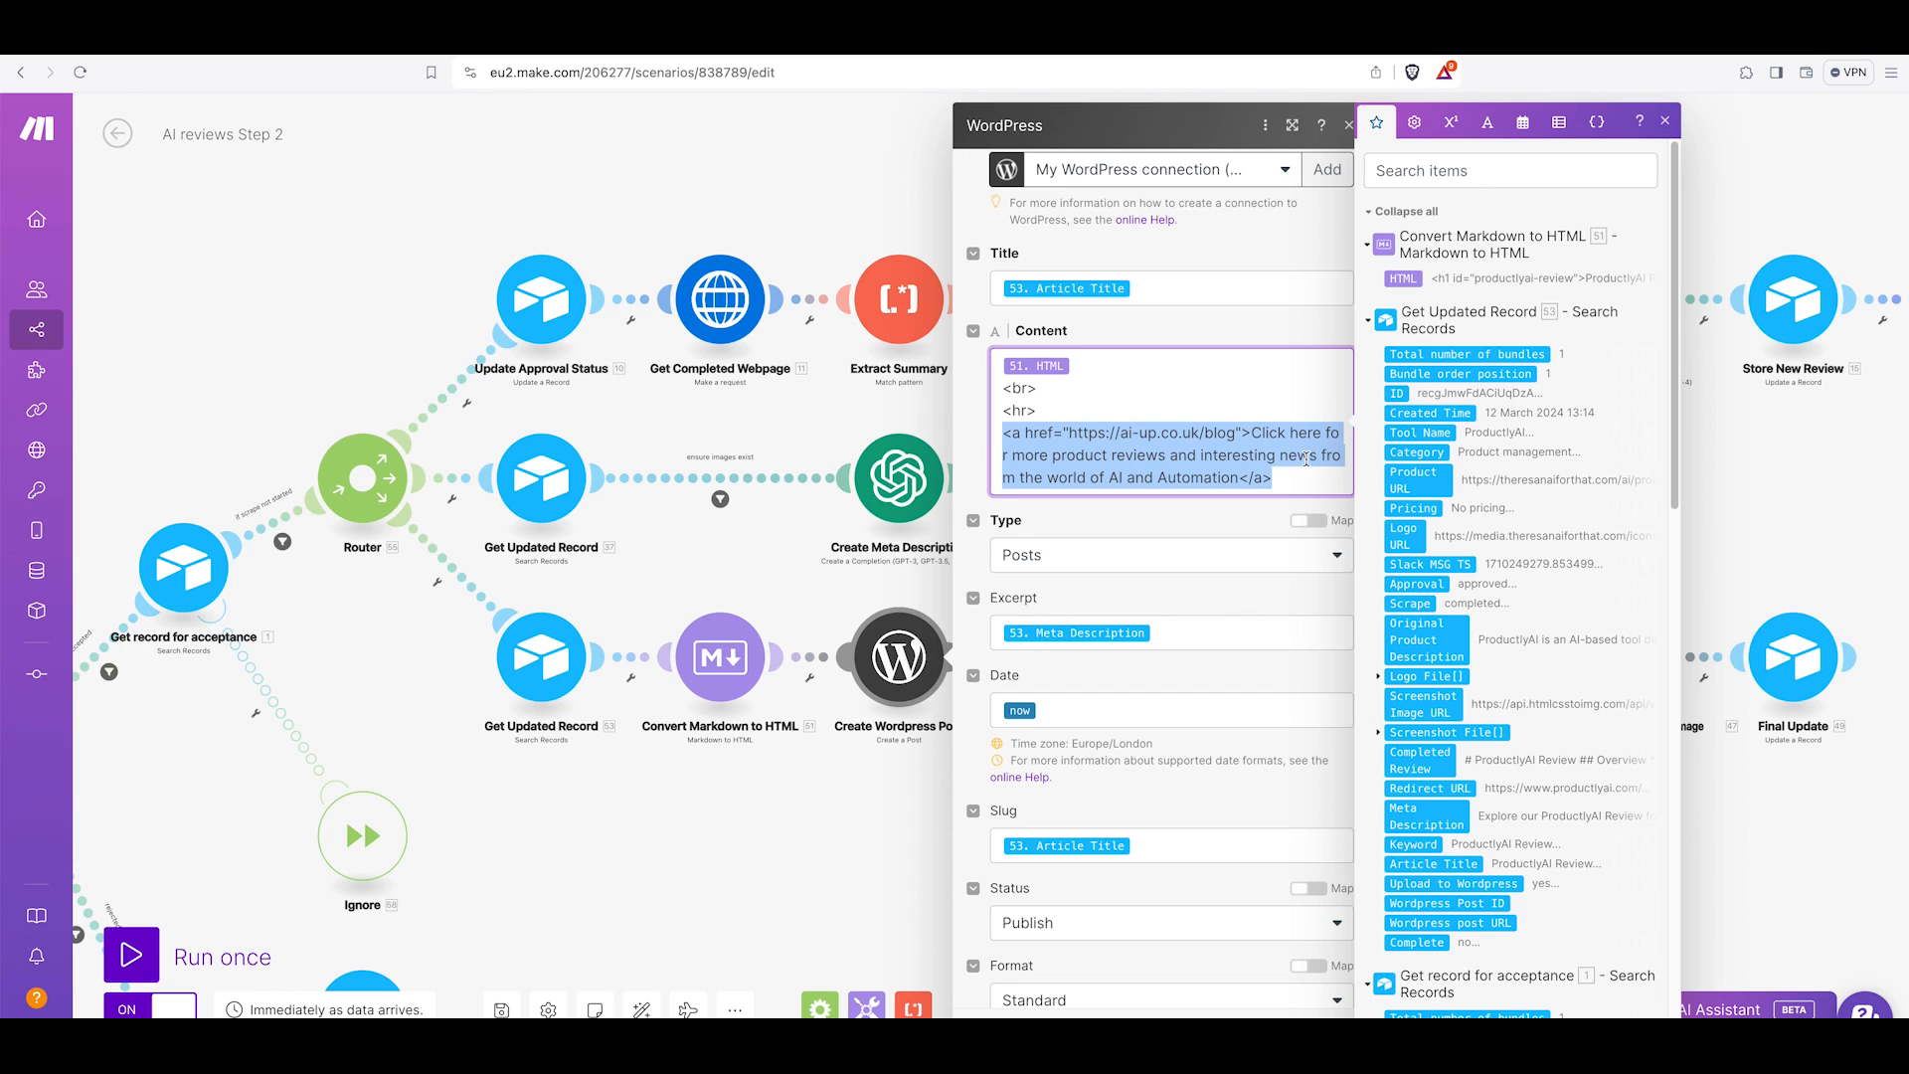
pyautogui.click(1111, 458)
# Review the post's Date, Slug, Status, Categories, Tags, Author and metadata custom fields, then close the module.
pyautogui.scroll(-4, 1094, 418)
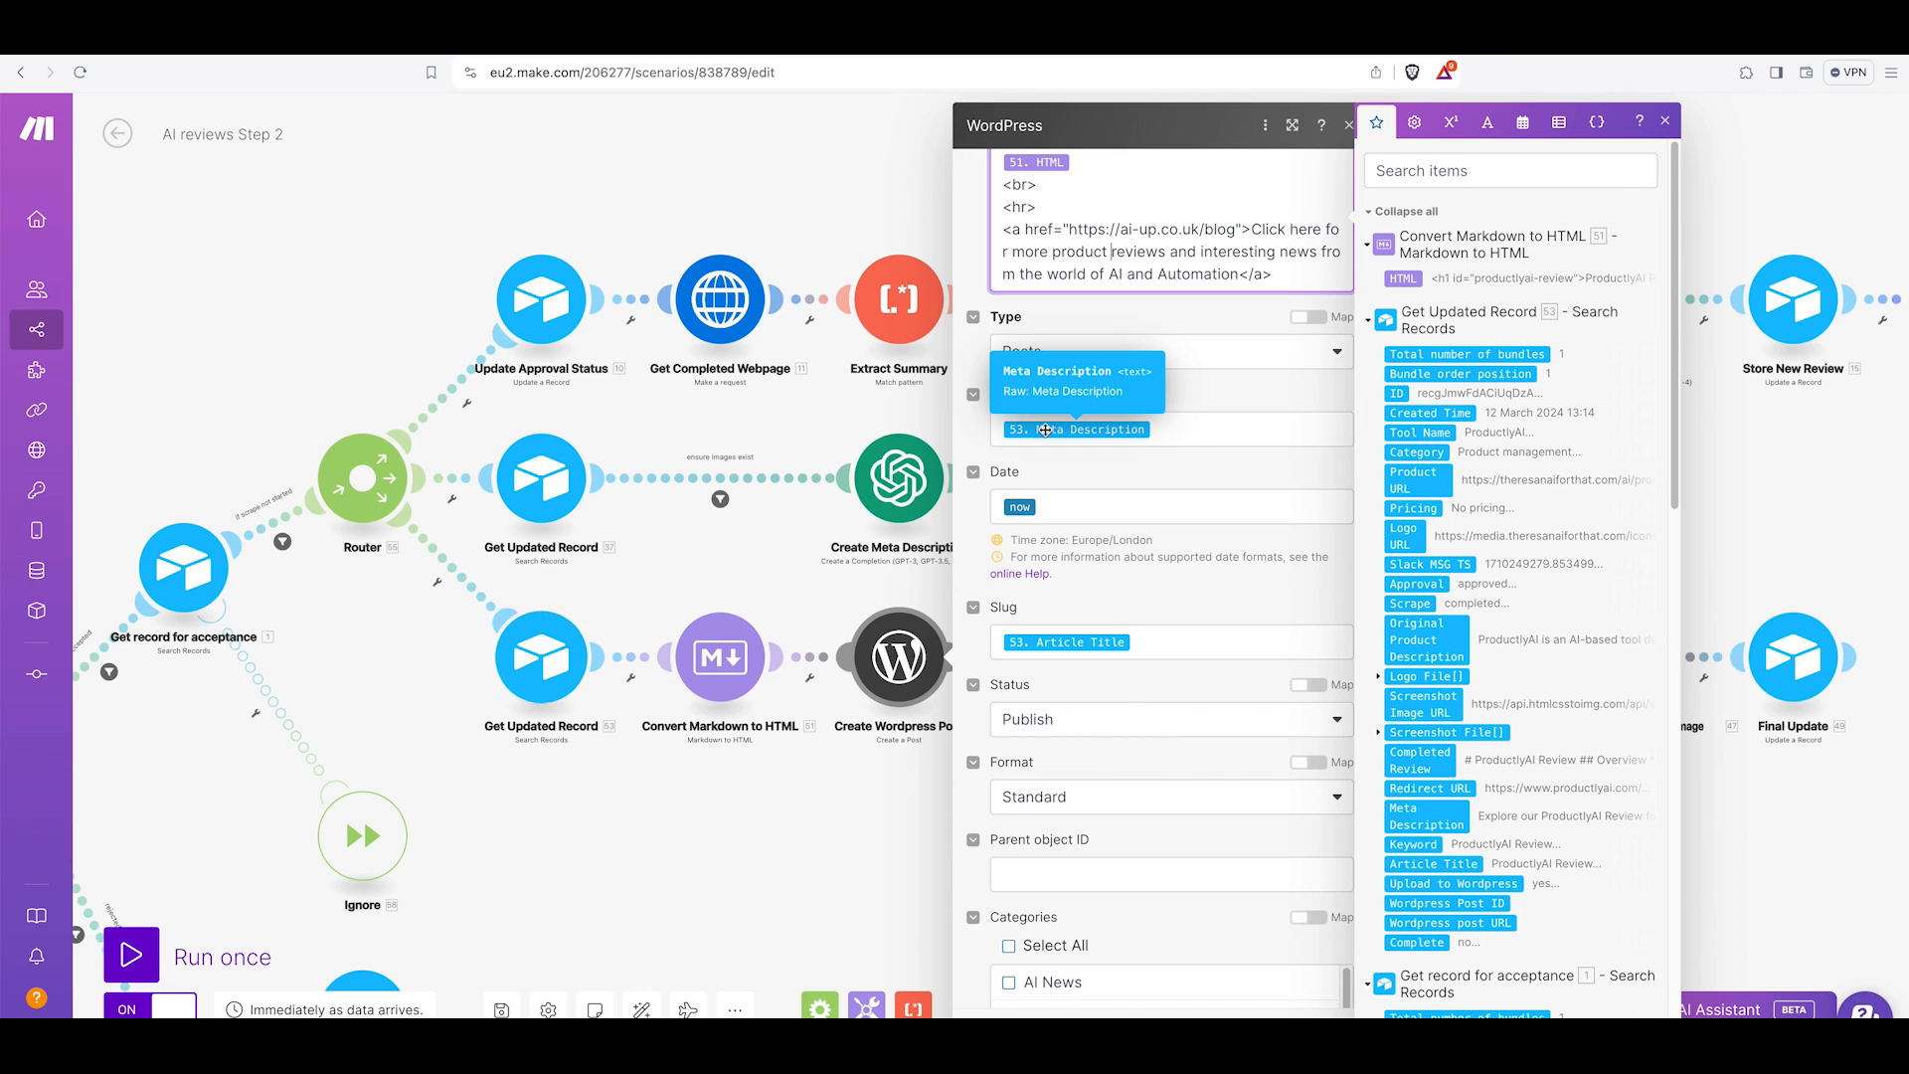
pyautogui.scroll(-1, 1029, 502)
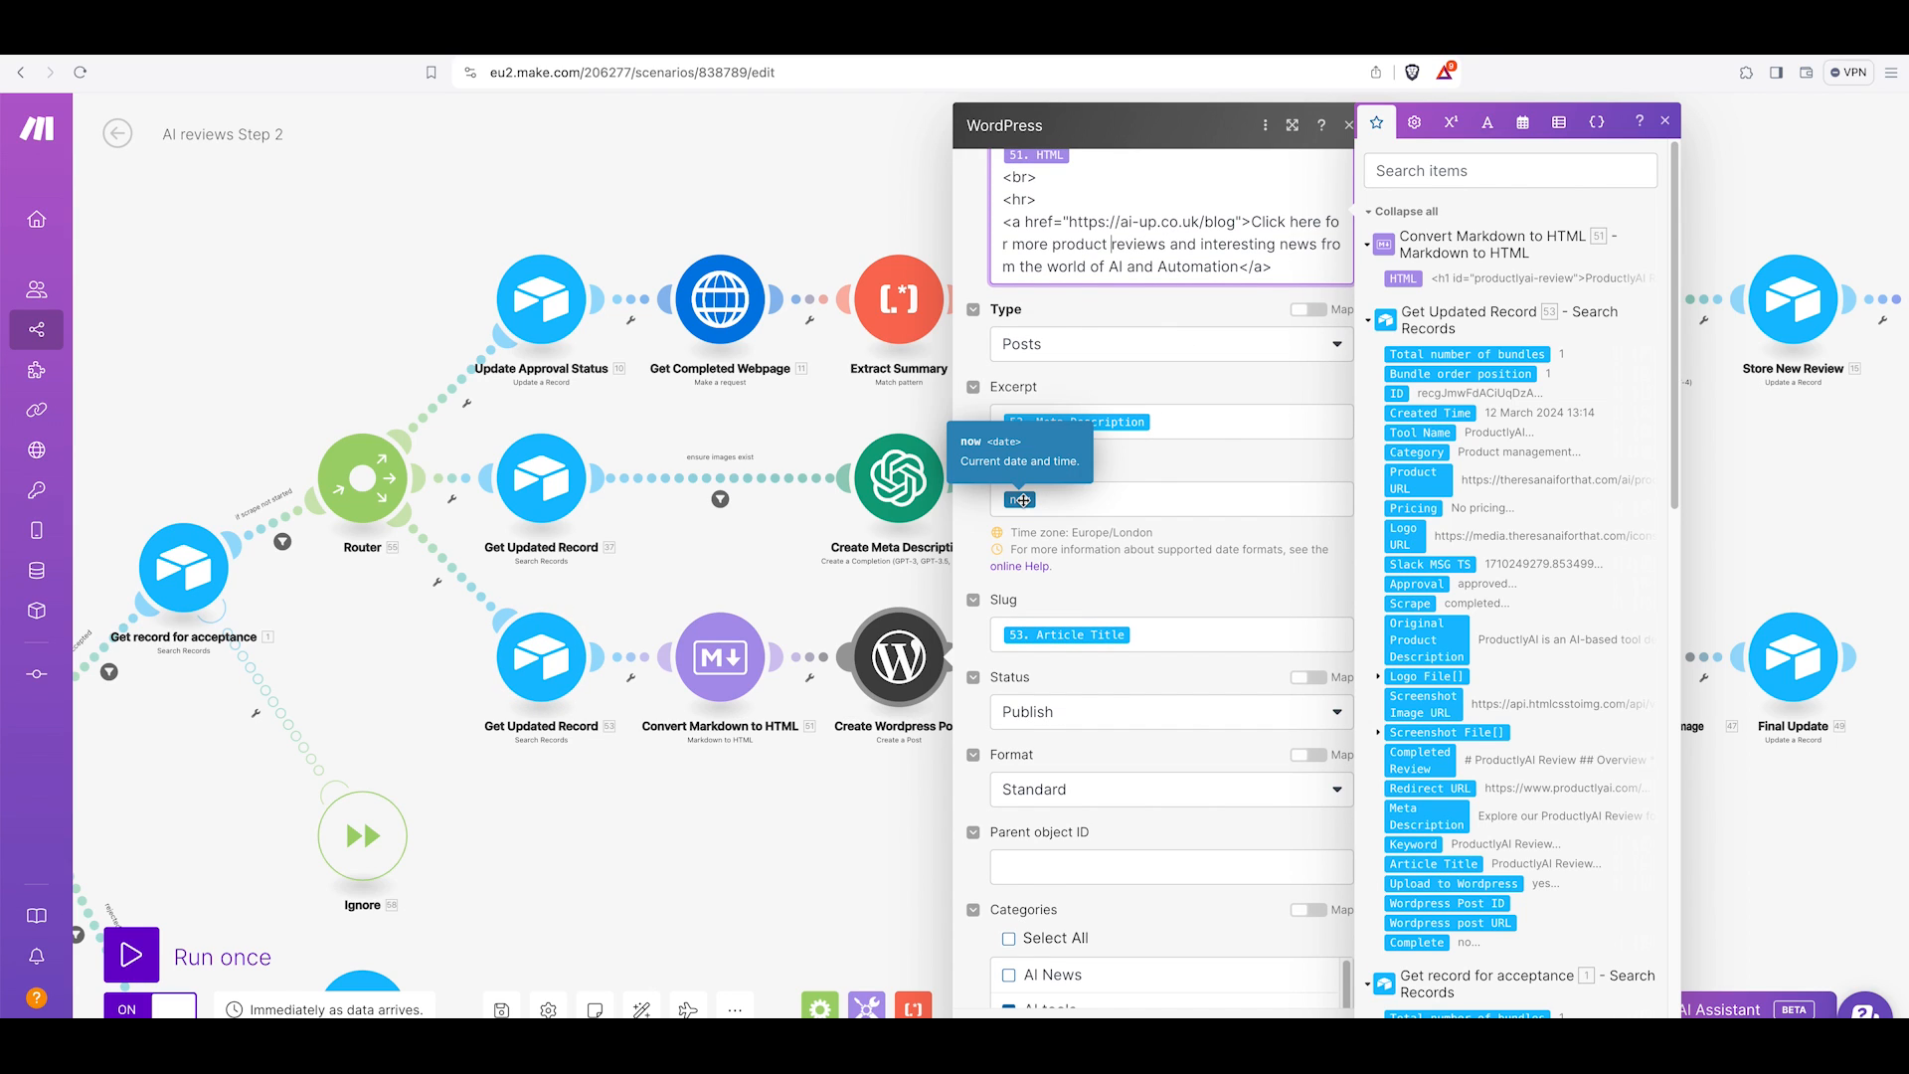
pyautogui.scroll(-3, 1026, 499)
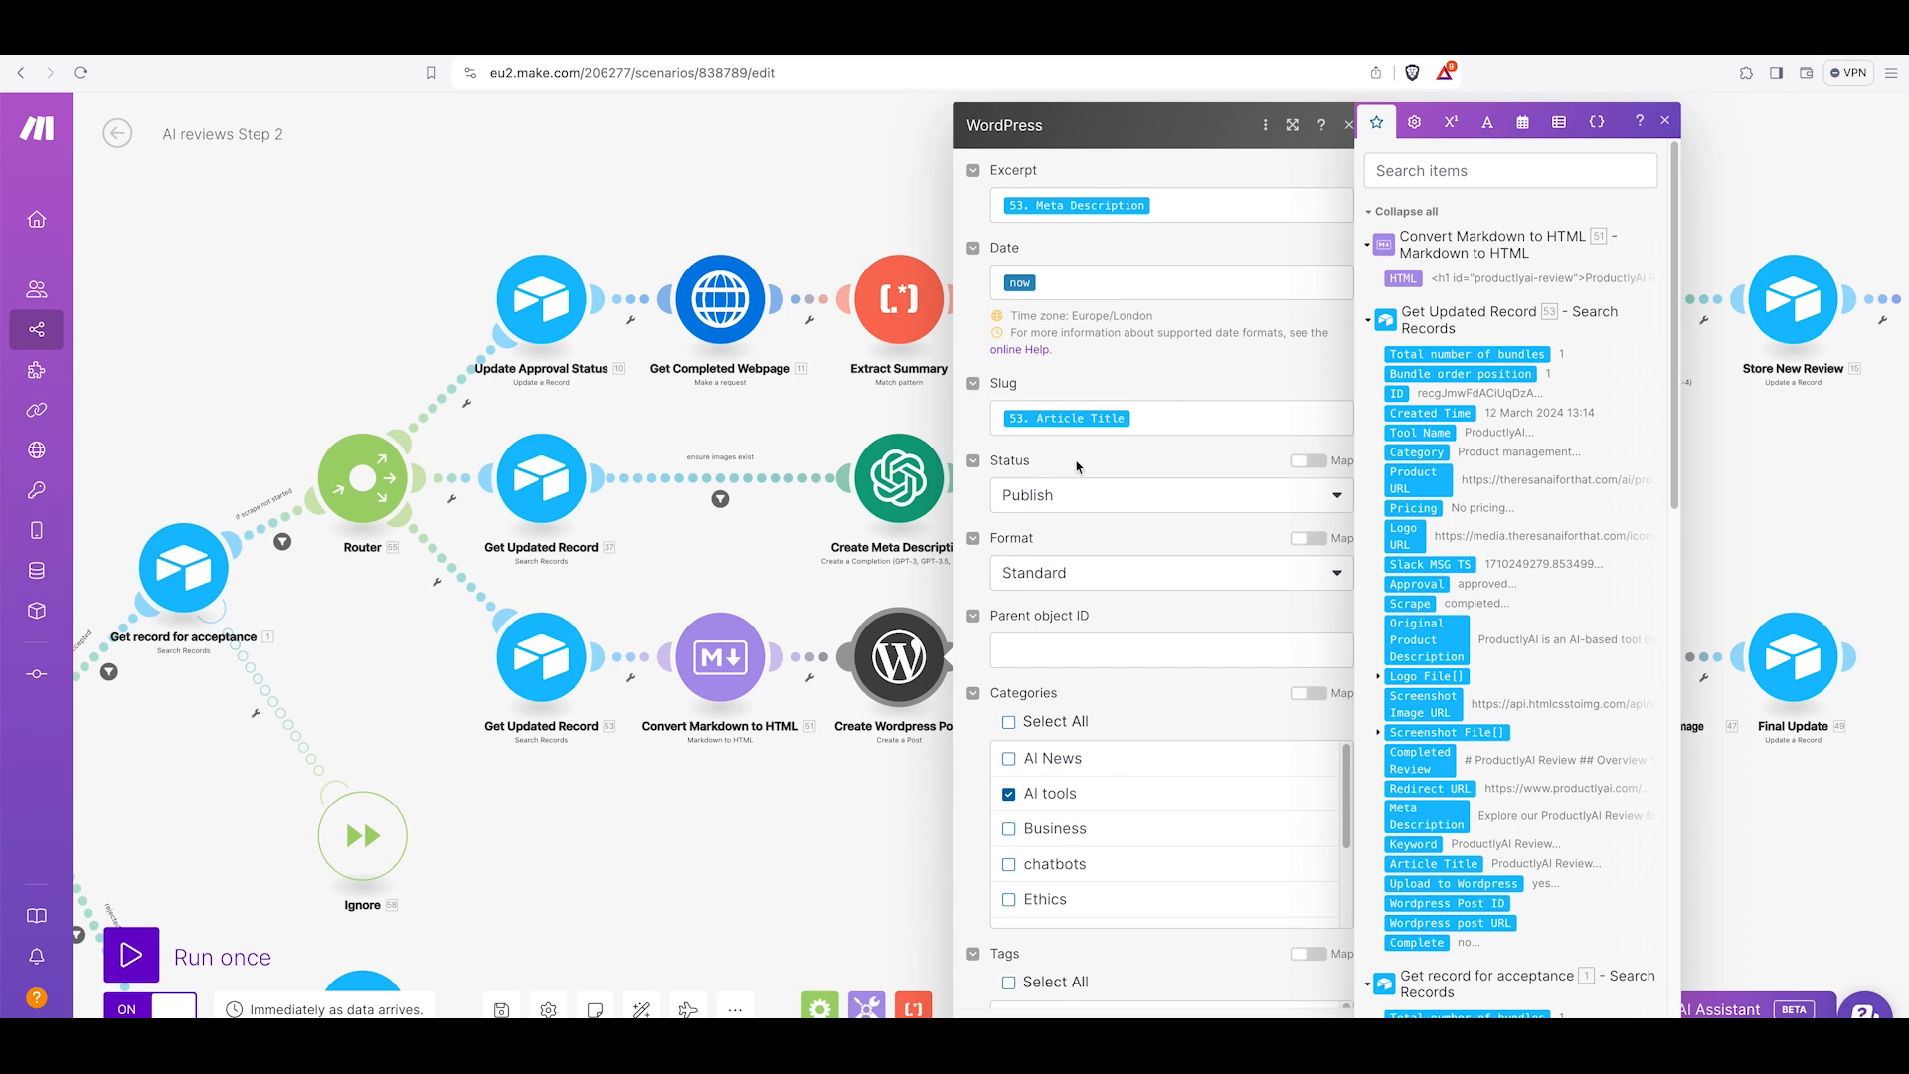
pyautogui.scroll(-1, 1052, 437)
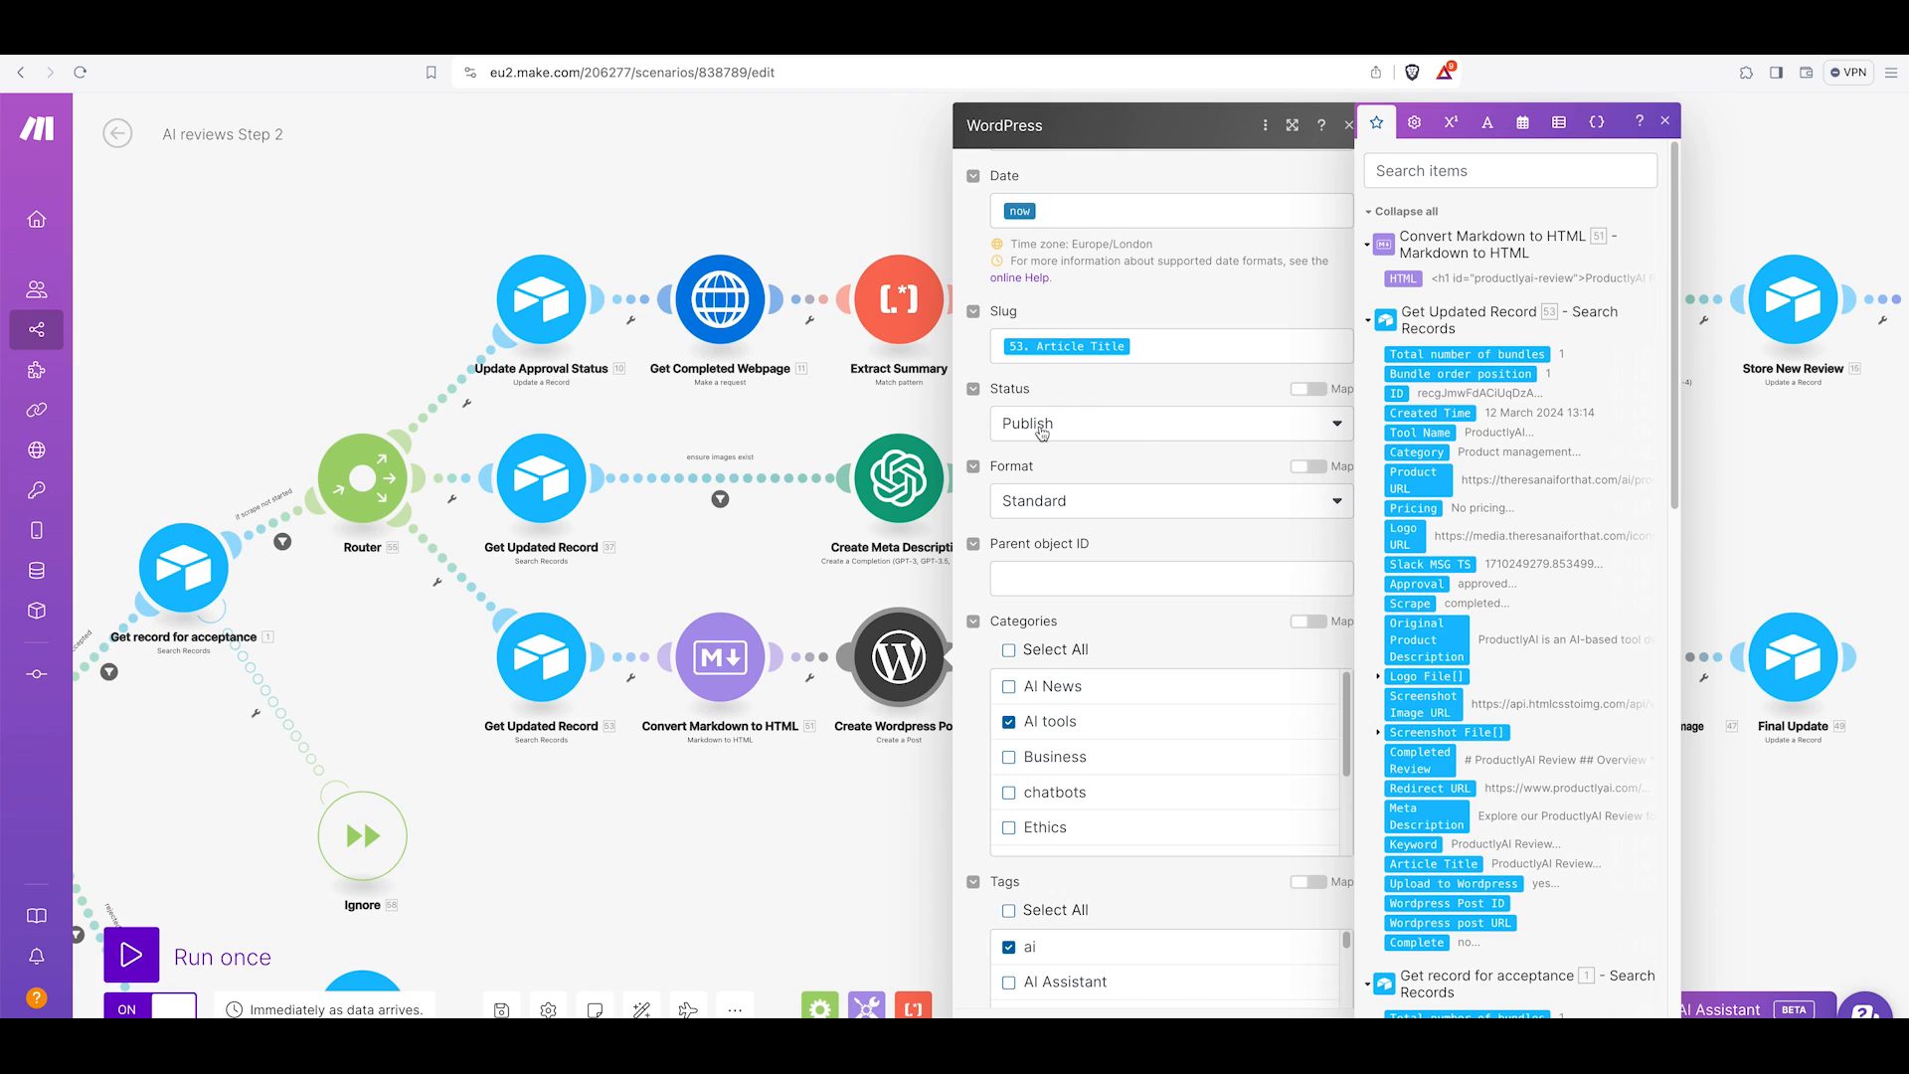
pyautogui.scroll(-1, 1042, 433)
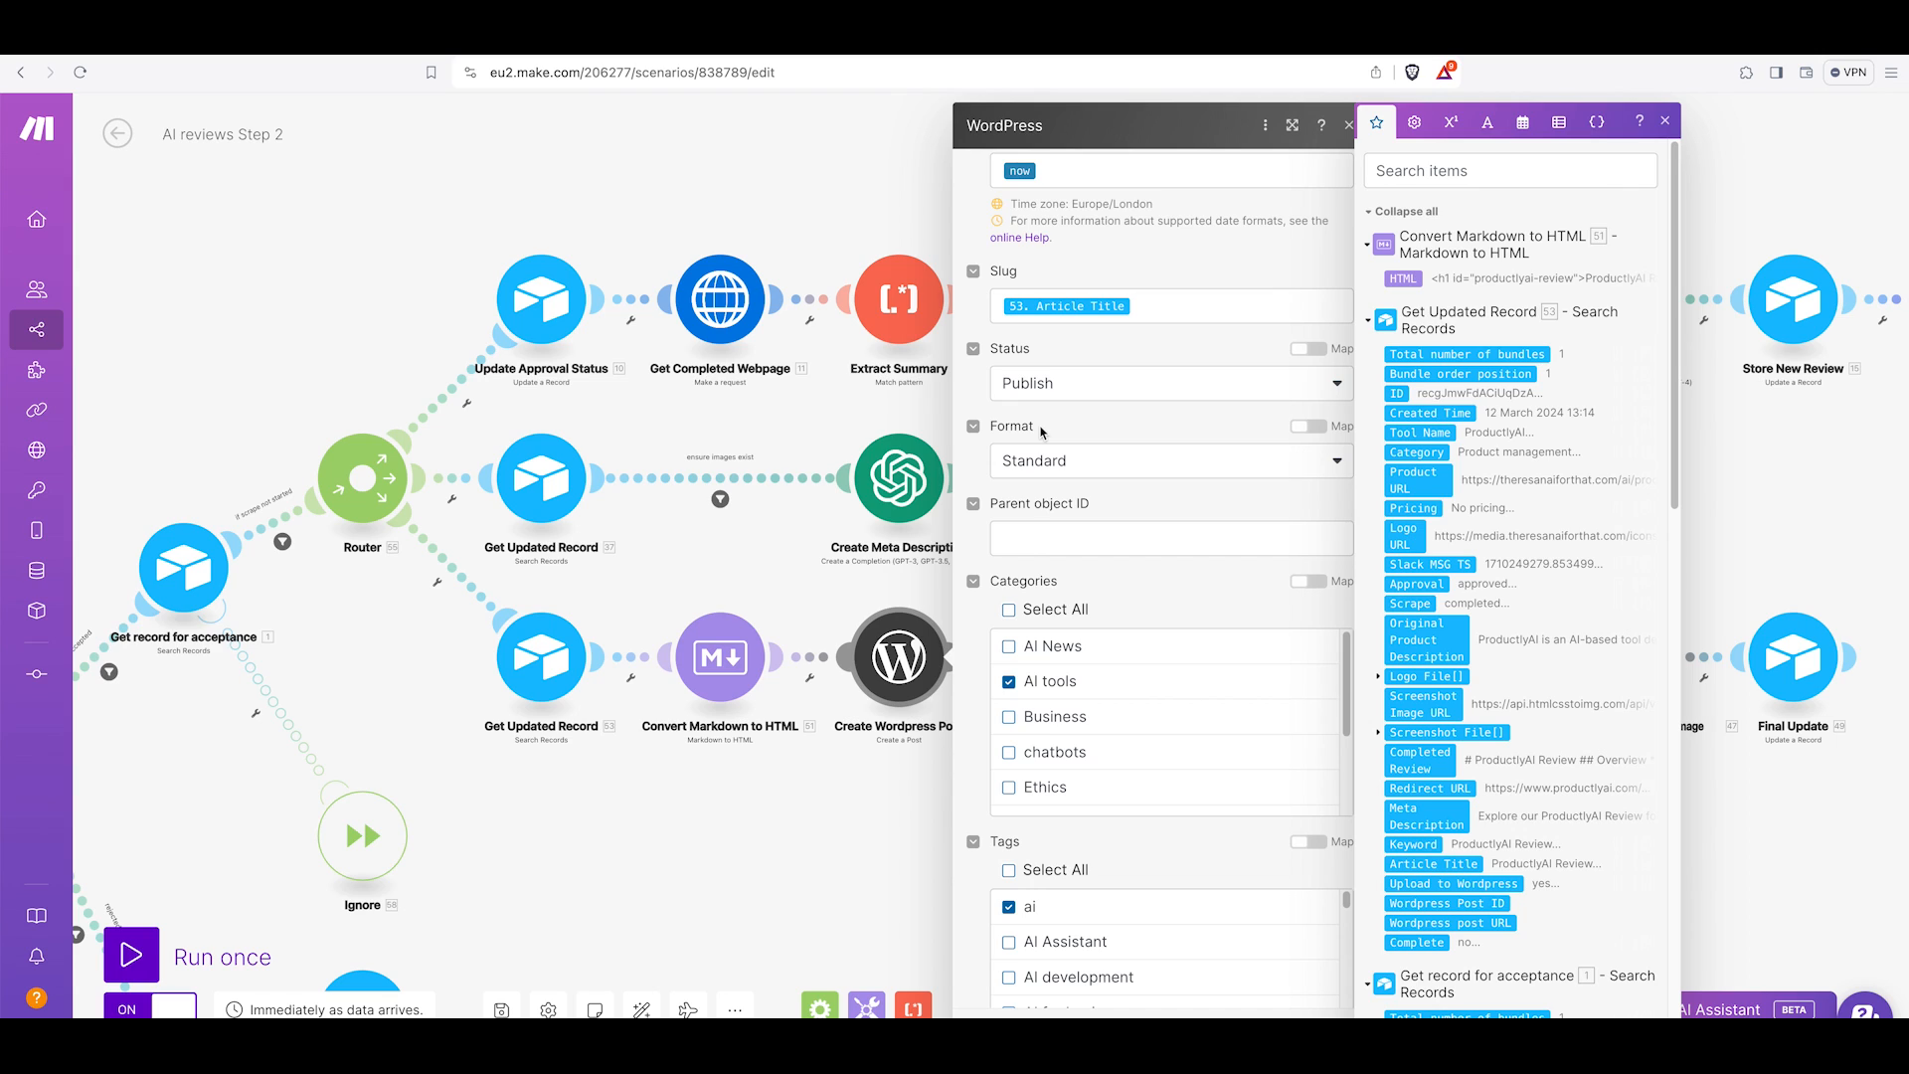
pyautogui.scroll(-5, 1044, 460)
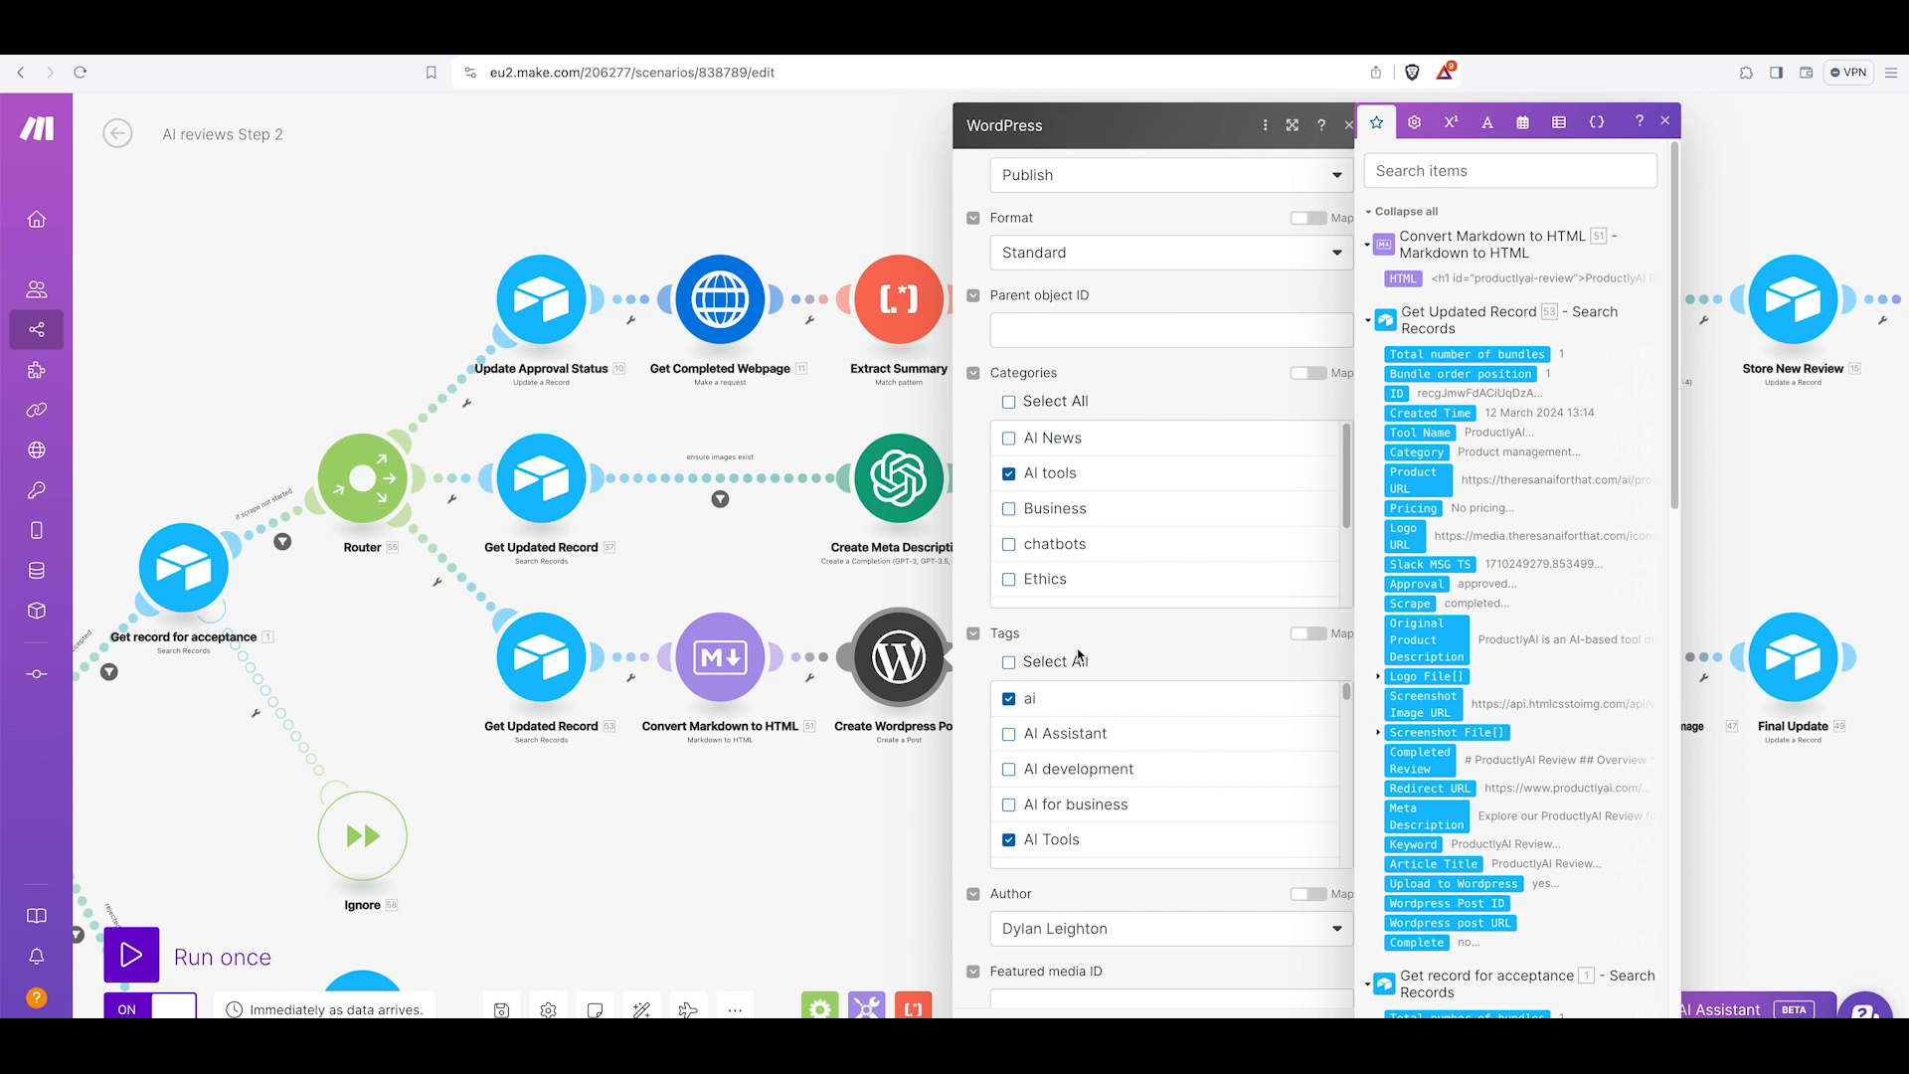
pyautogui.scroll(-3, 1084, 654)
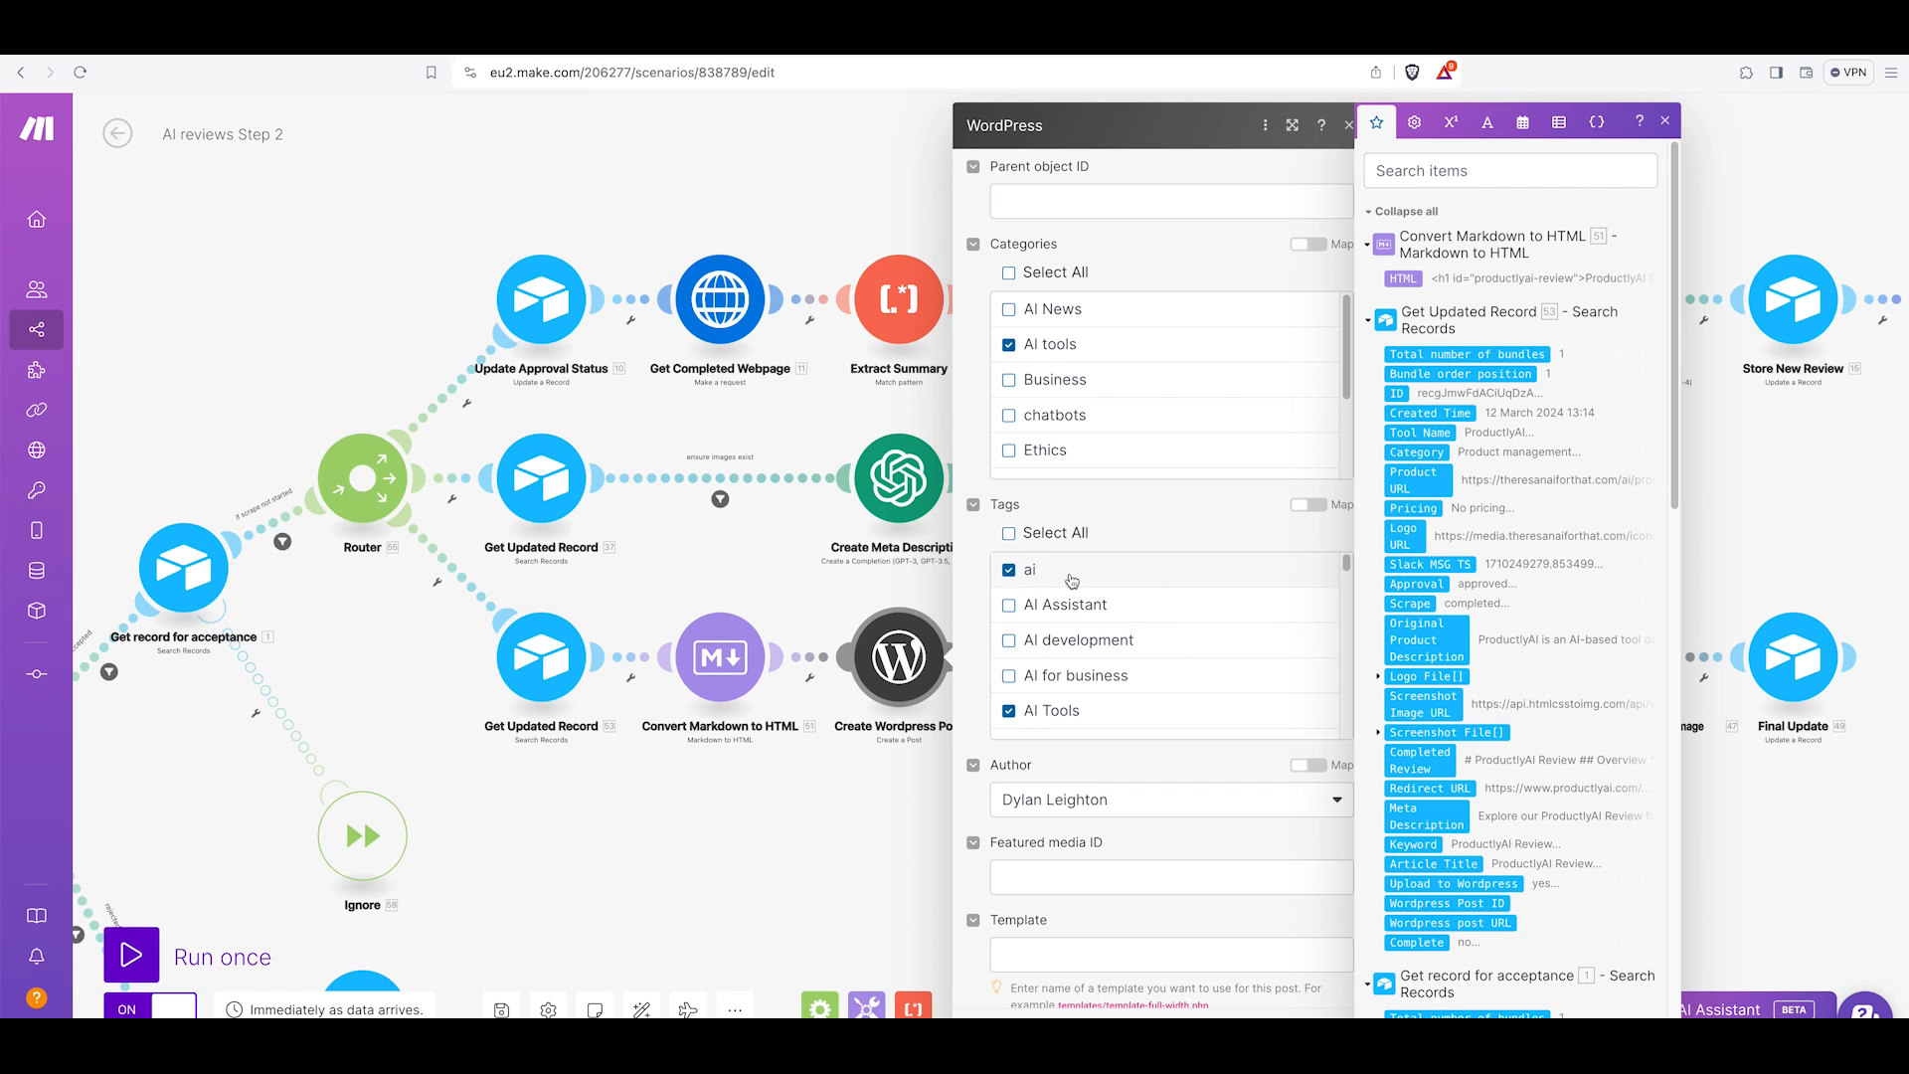
pyautogui.scroll(-2, 1040, 636)
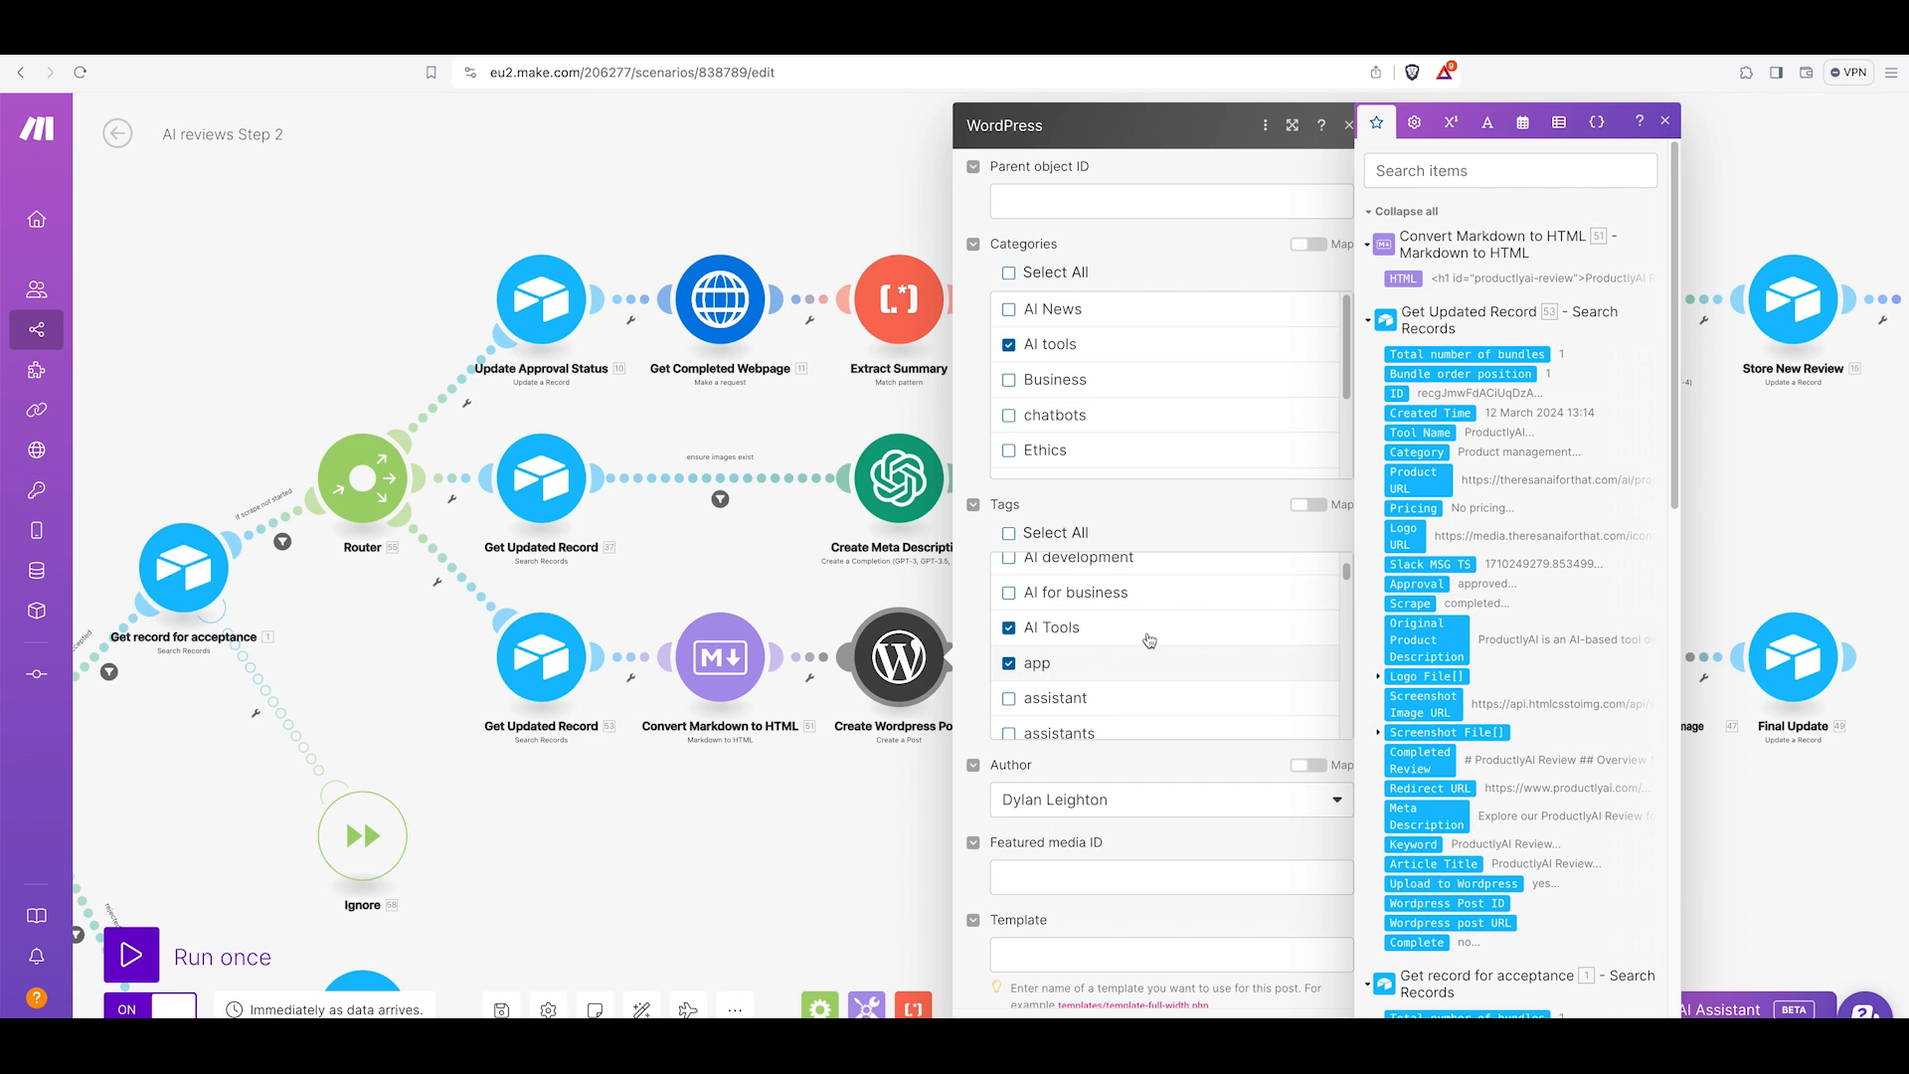
pyautogui.scroll(-5, 1117, 511)
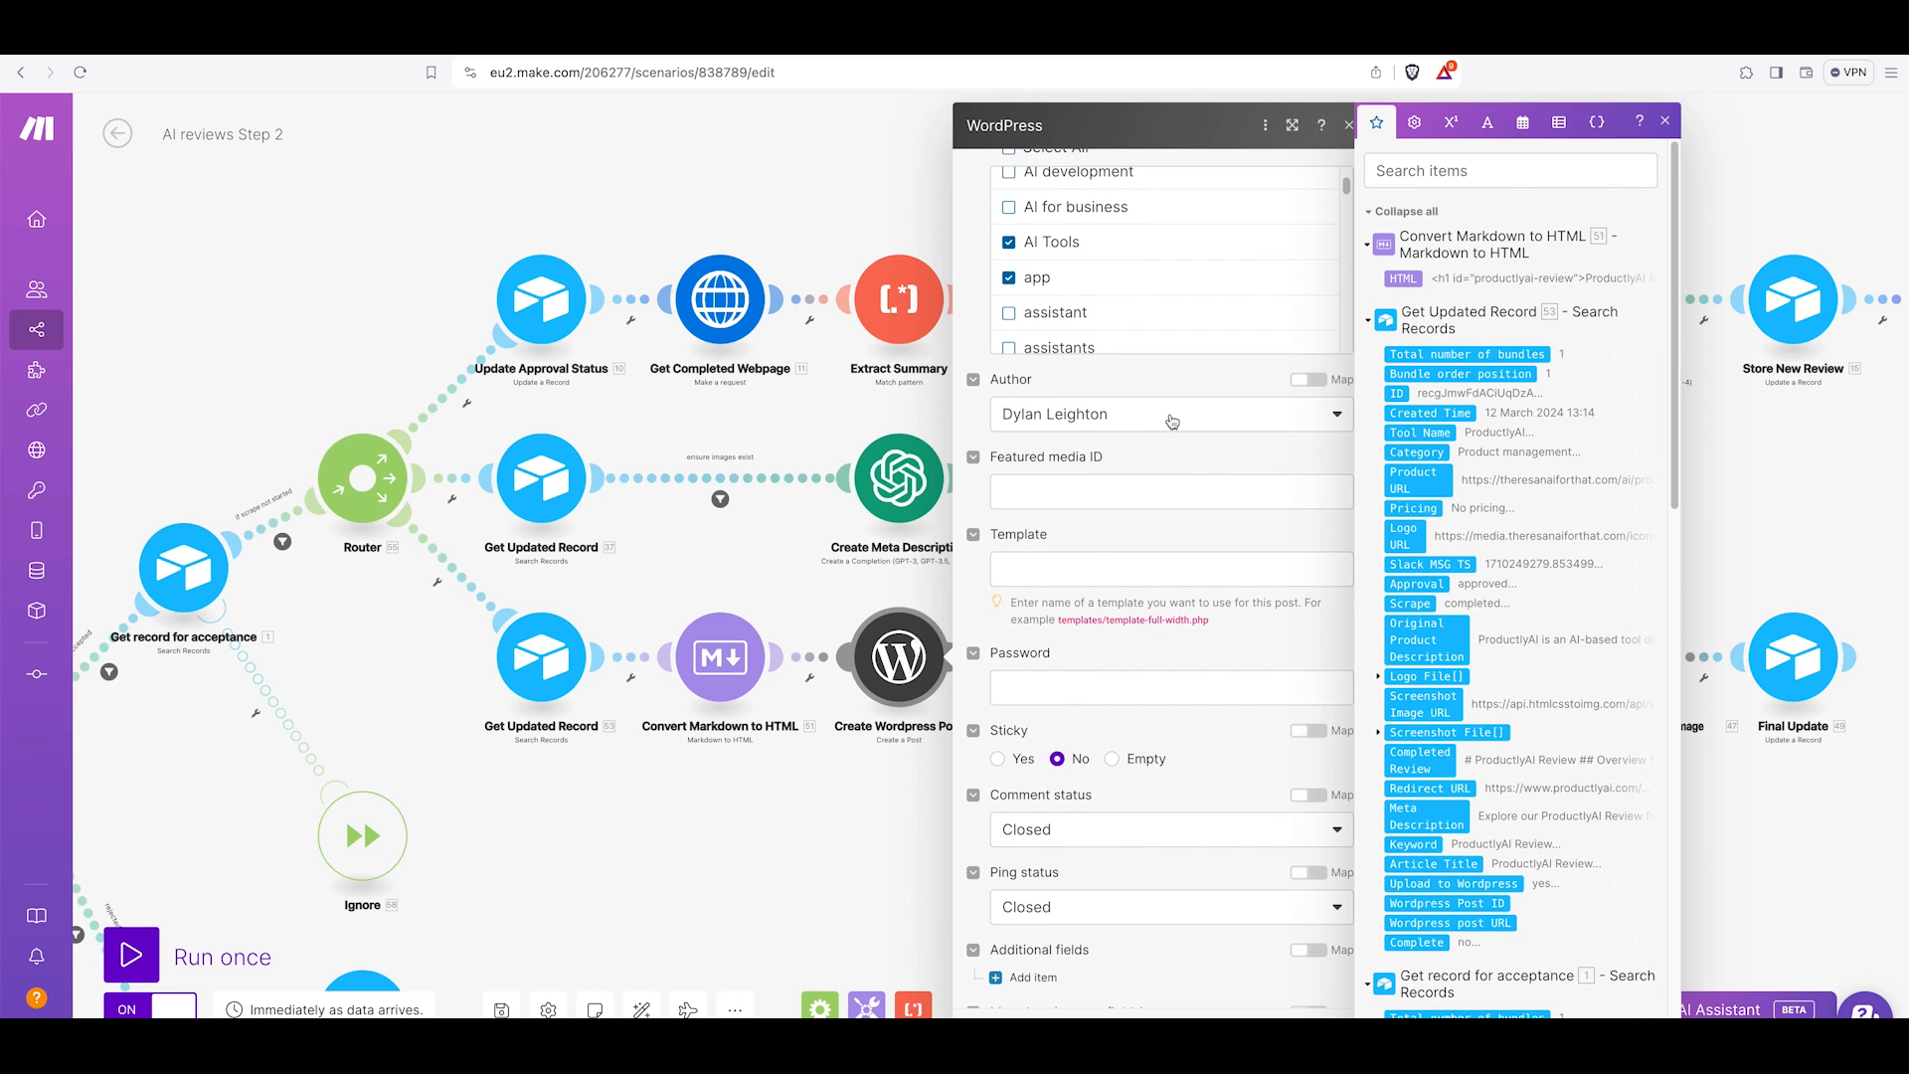
pyautogui.scroll(-1, 1100, 597)
pyautogui.scroll(-1, 1100, 592)
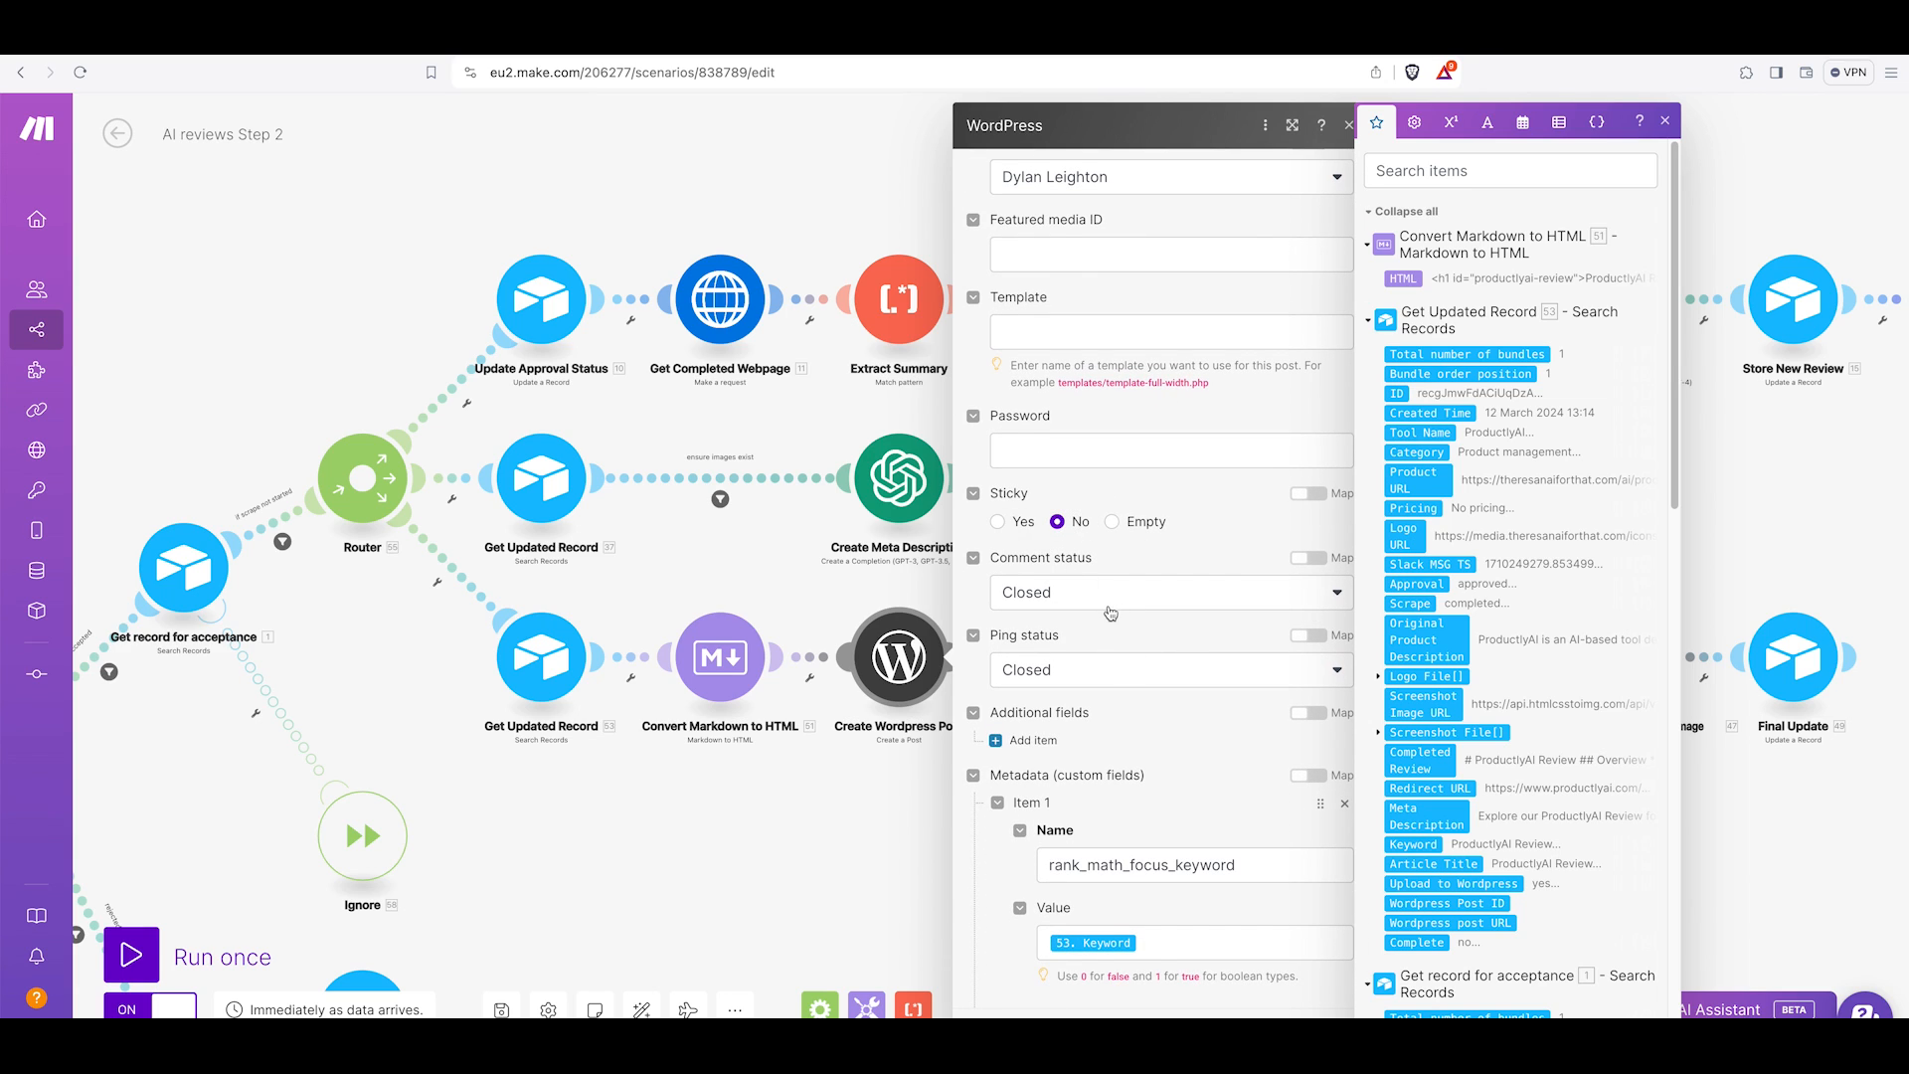
pyautogui.scroll(-1, 1112, 614)
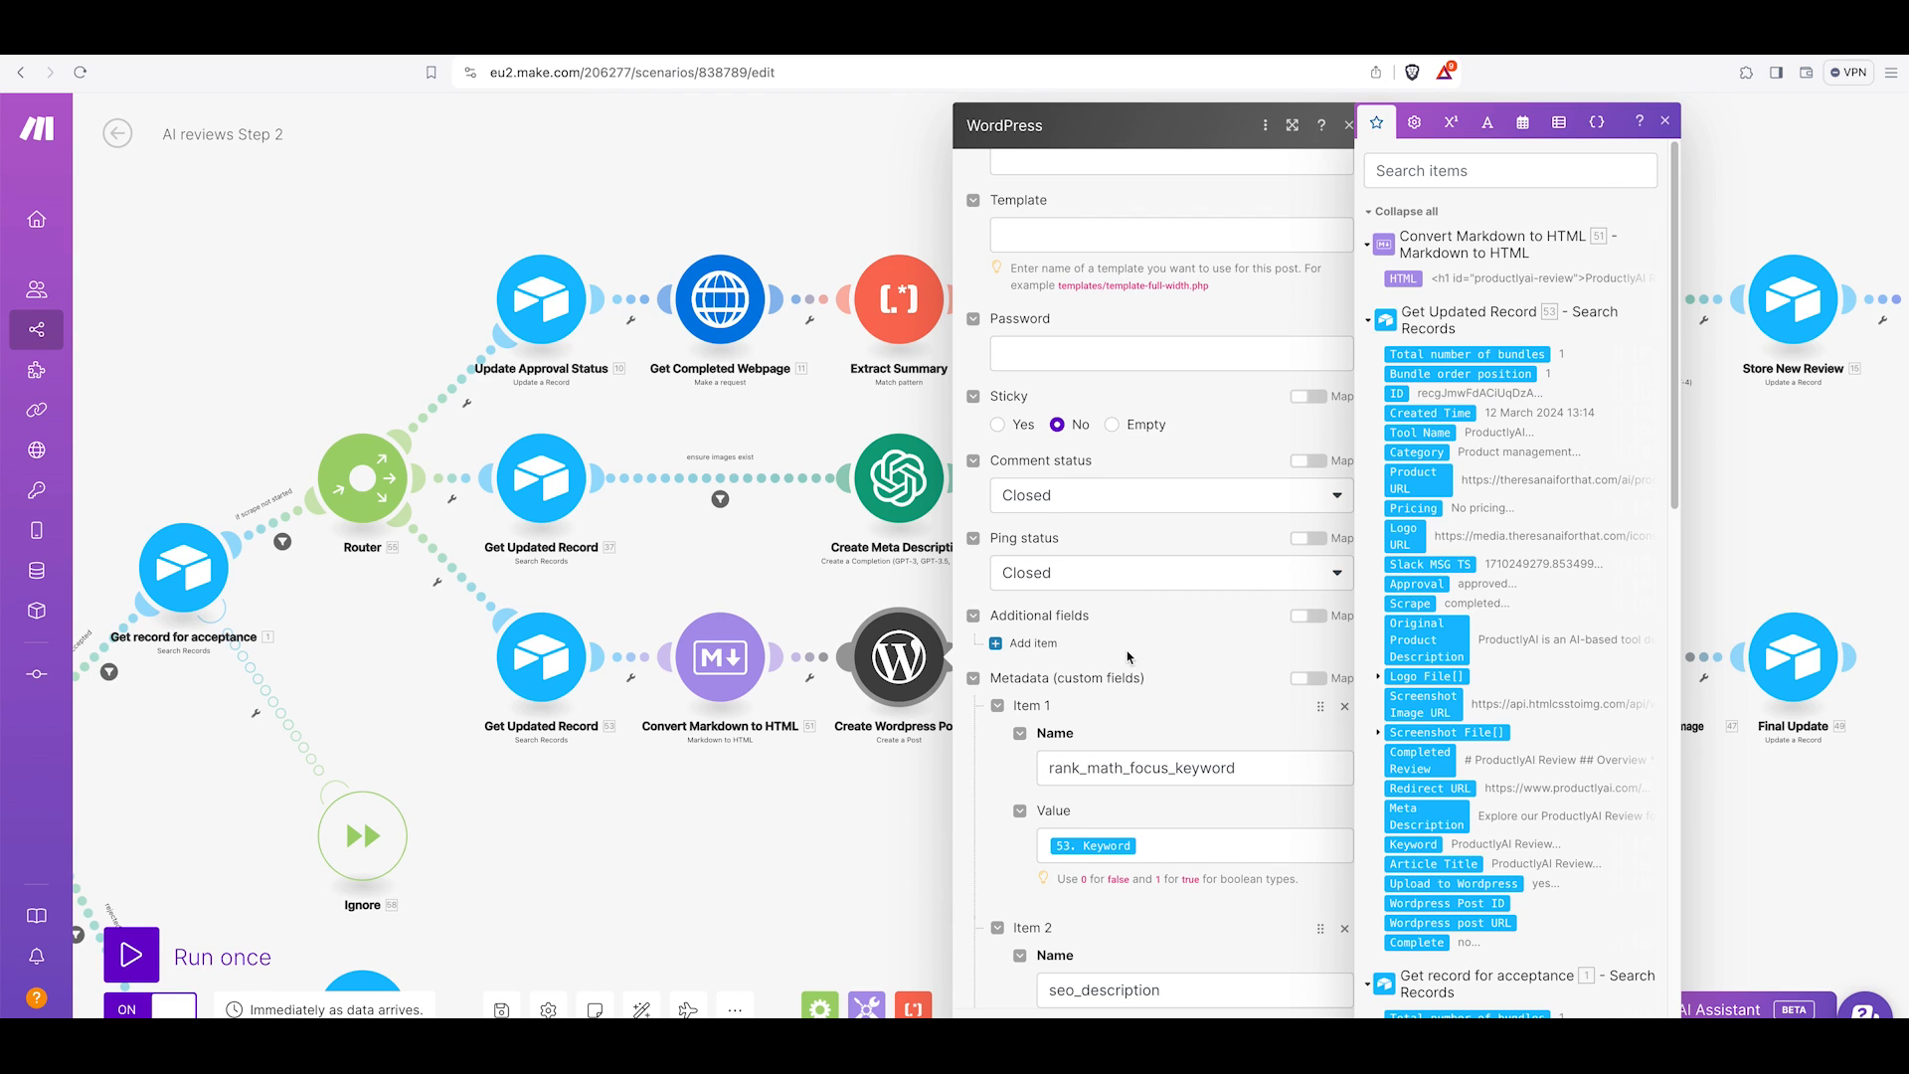
pyautogui.scroll(-2, 1129, 657)
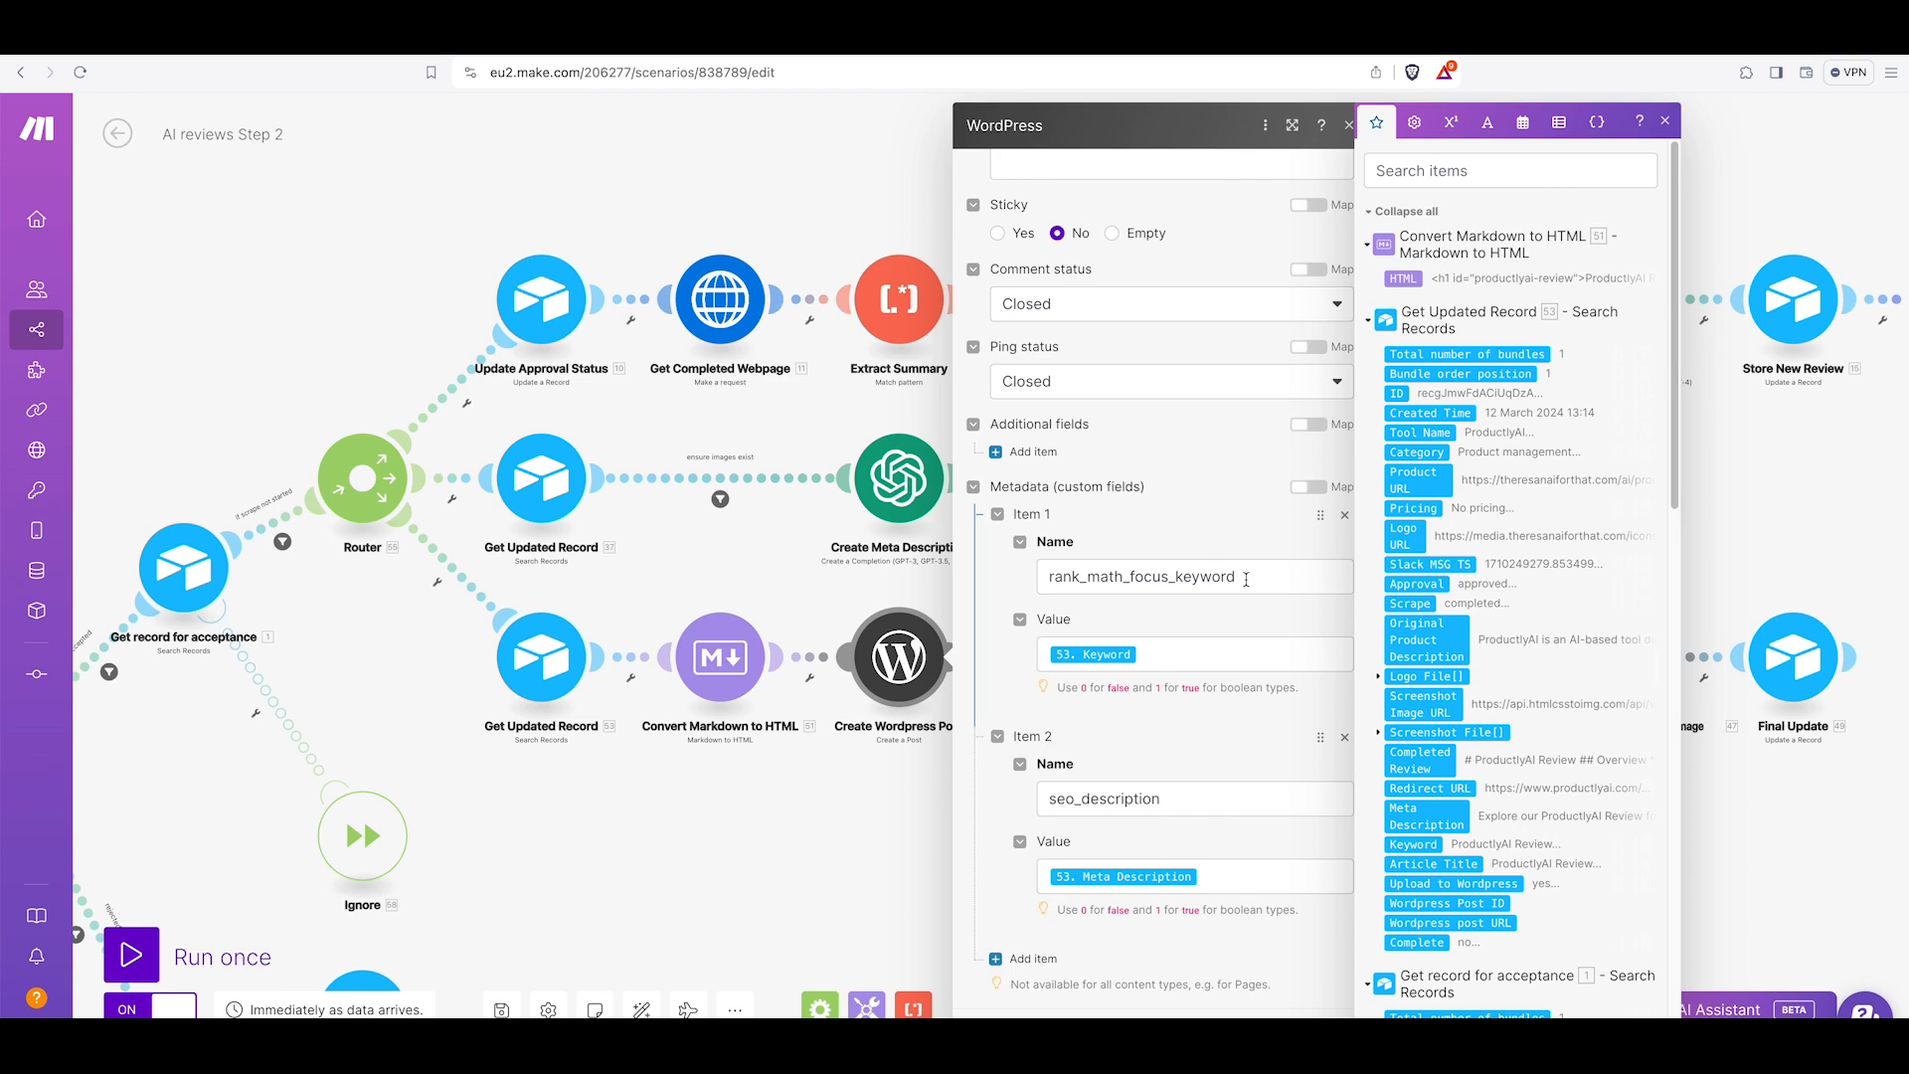
pyautogui.moveTo(1244, 576); pyautogui.dragTo(1040, 577)
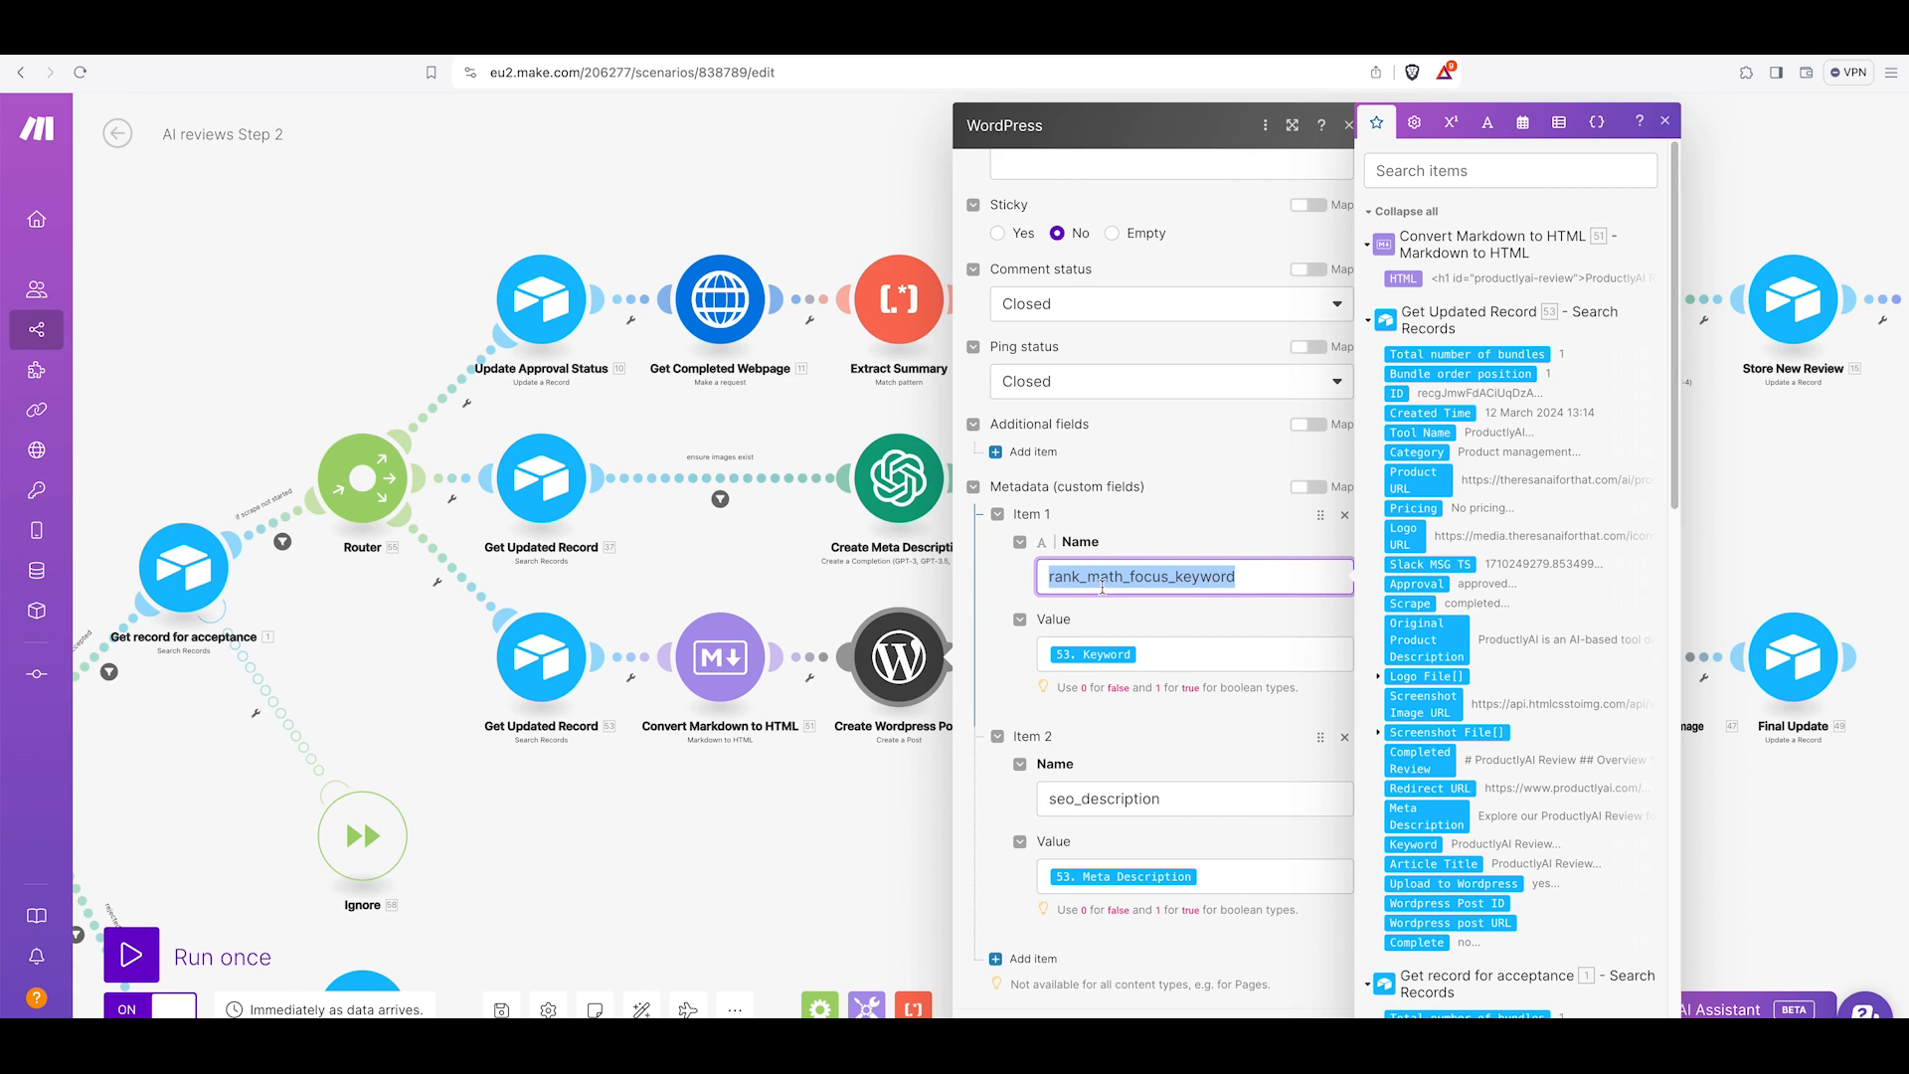
pyautogui.click(1240, 578)
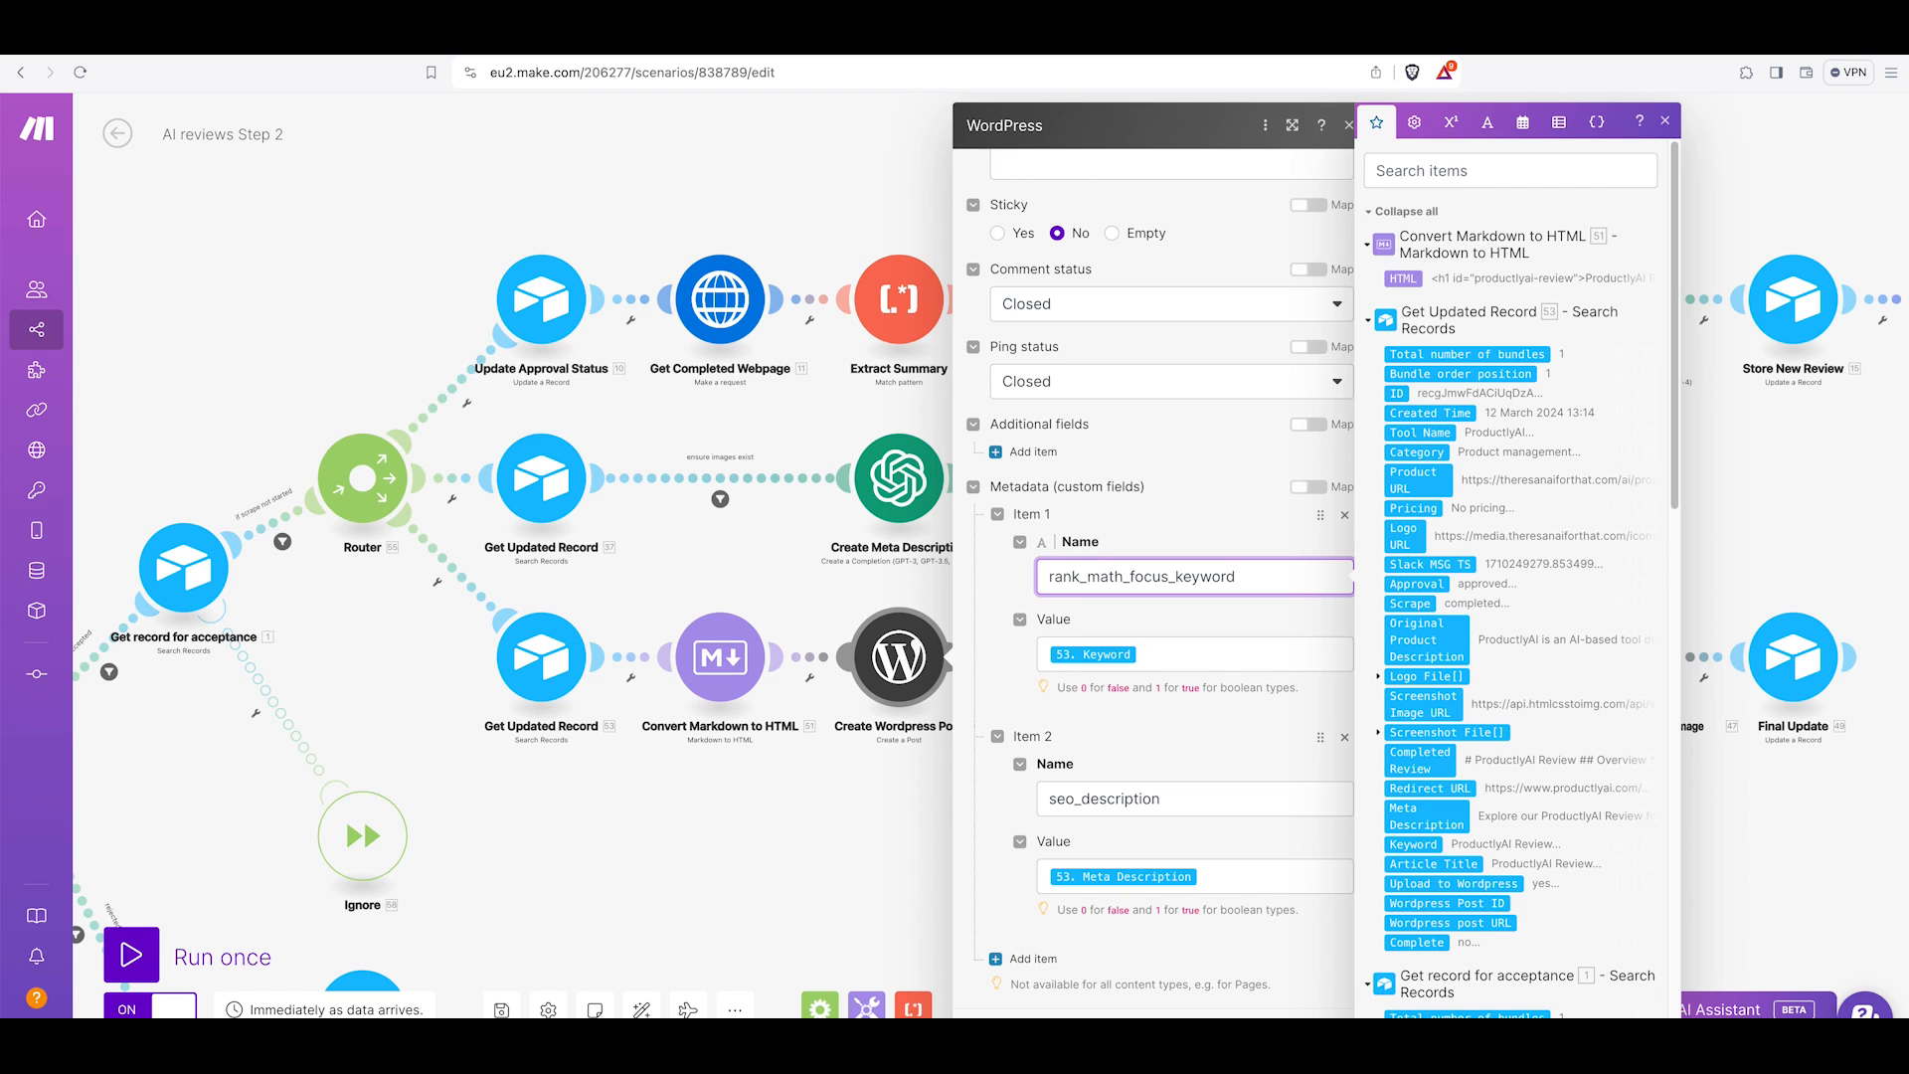
pyautogui.click(1276, 1039)
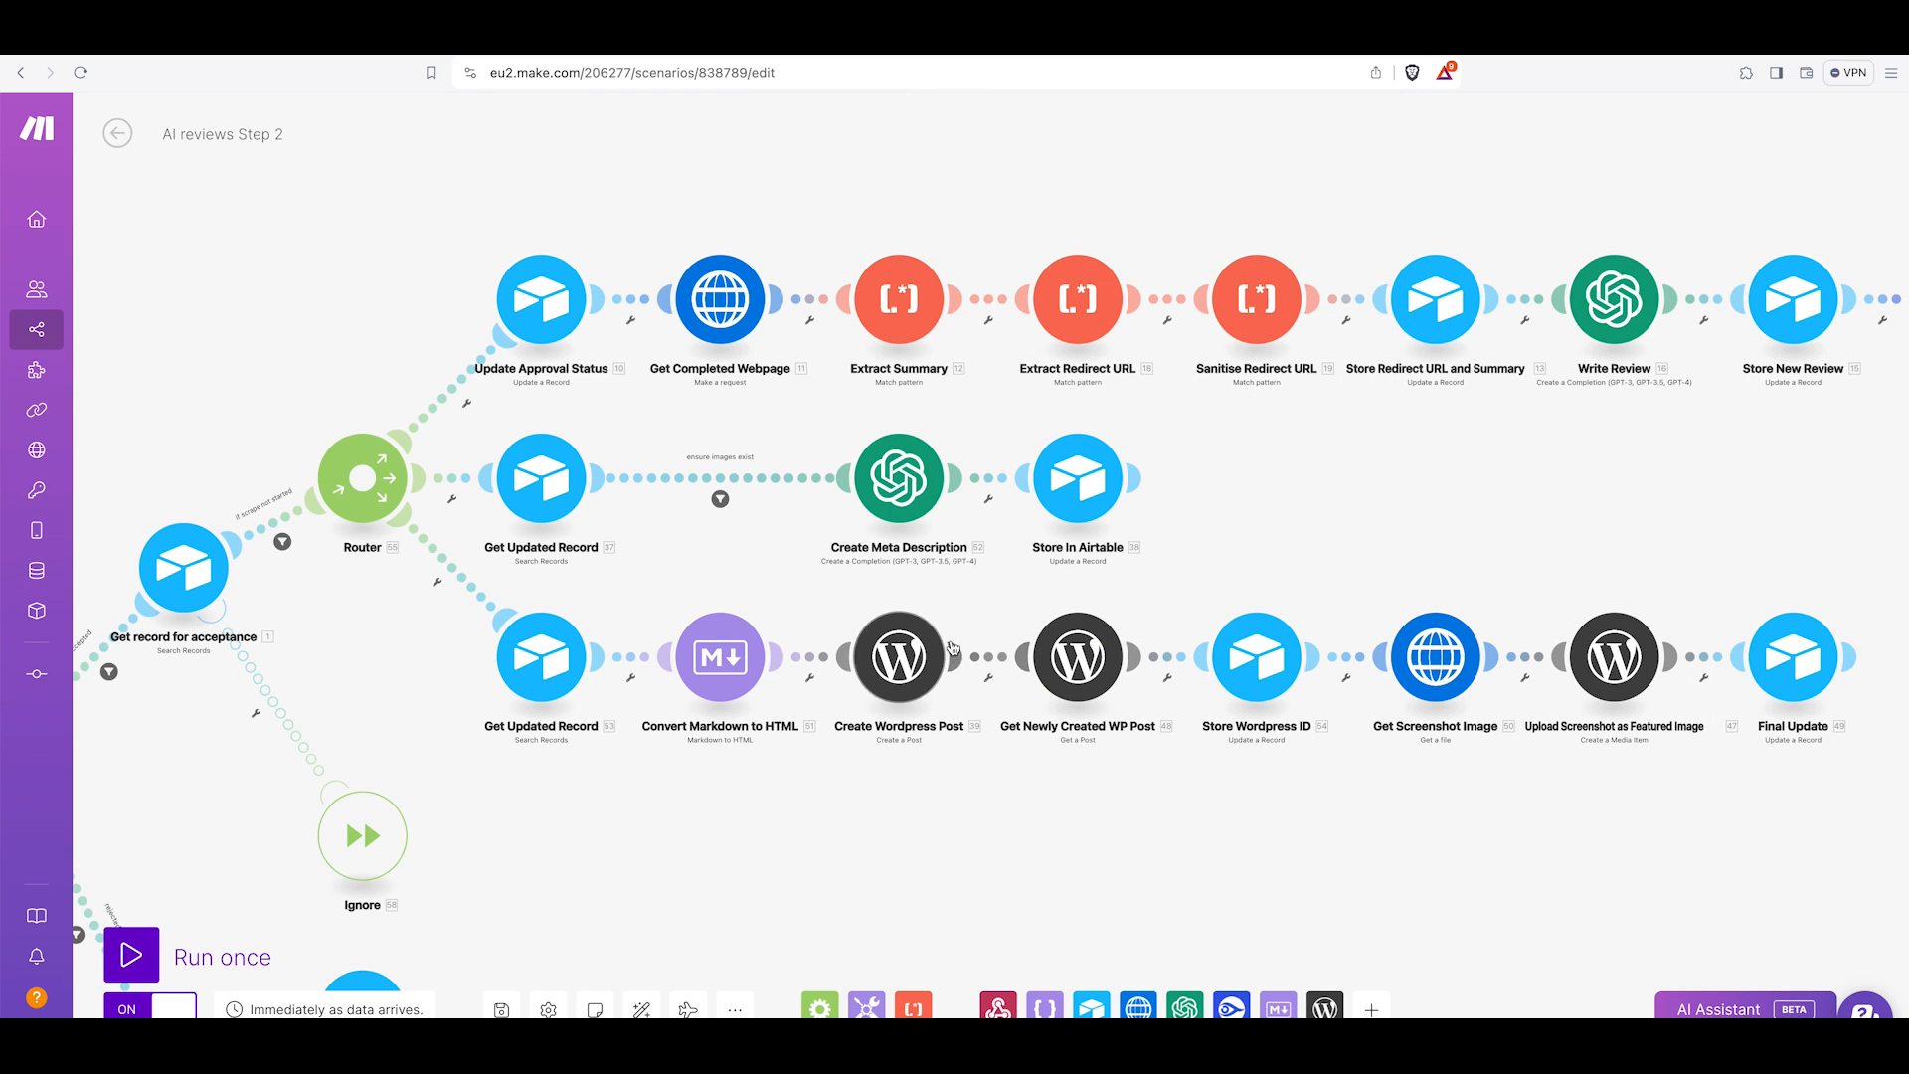
# Inspect the Get Newly Created WP Post module's Post ID and the Store Wordpress ID module's field mappings.
pyautogui.click(1083, 678)
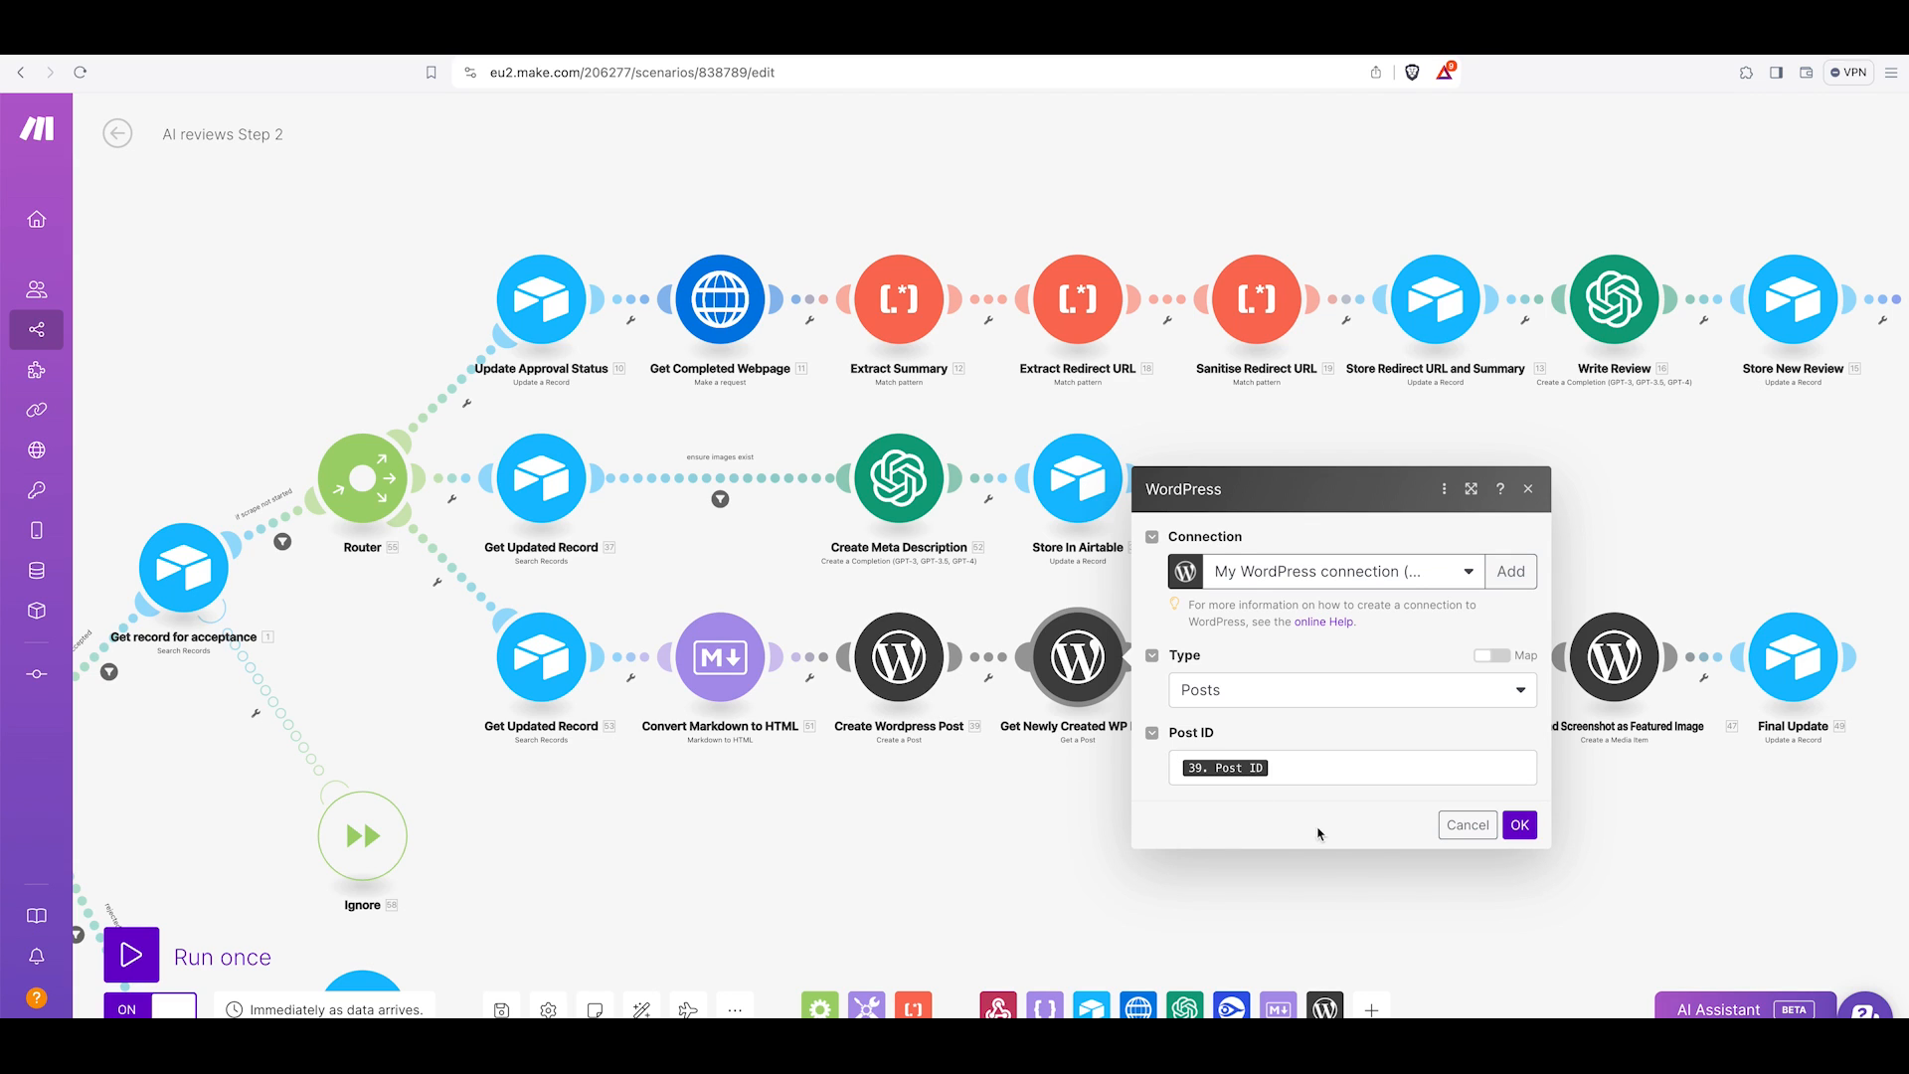
pyautogui.click(1468, 825)
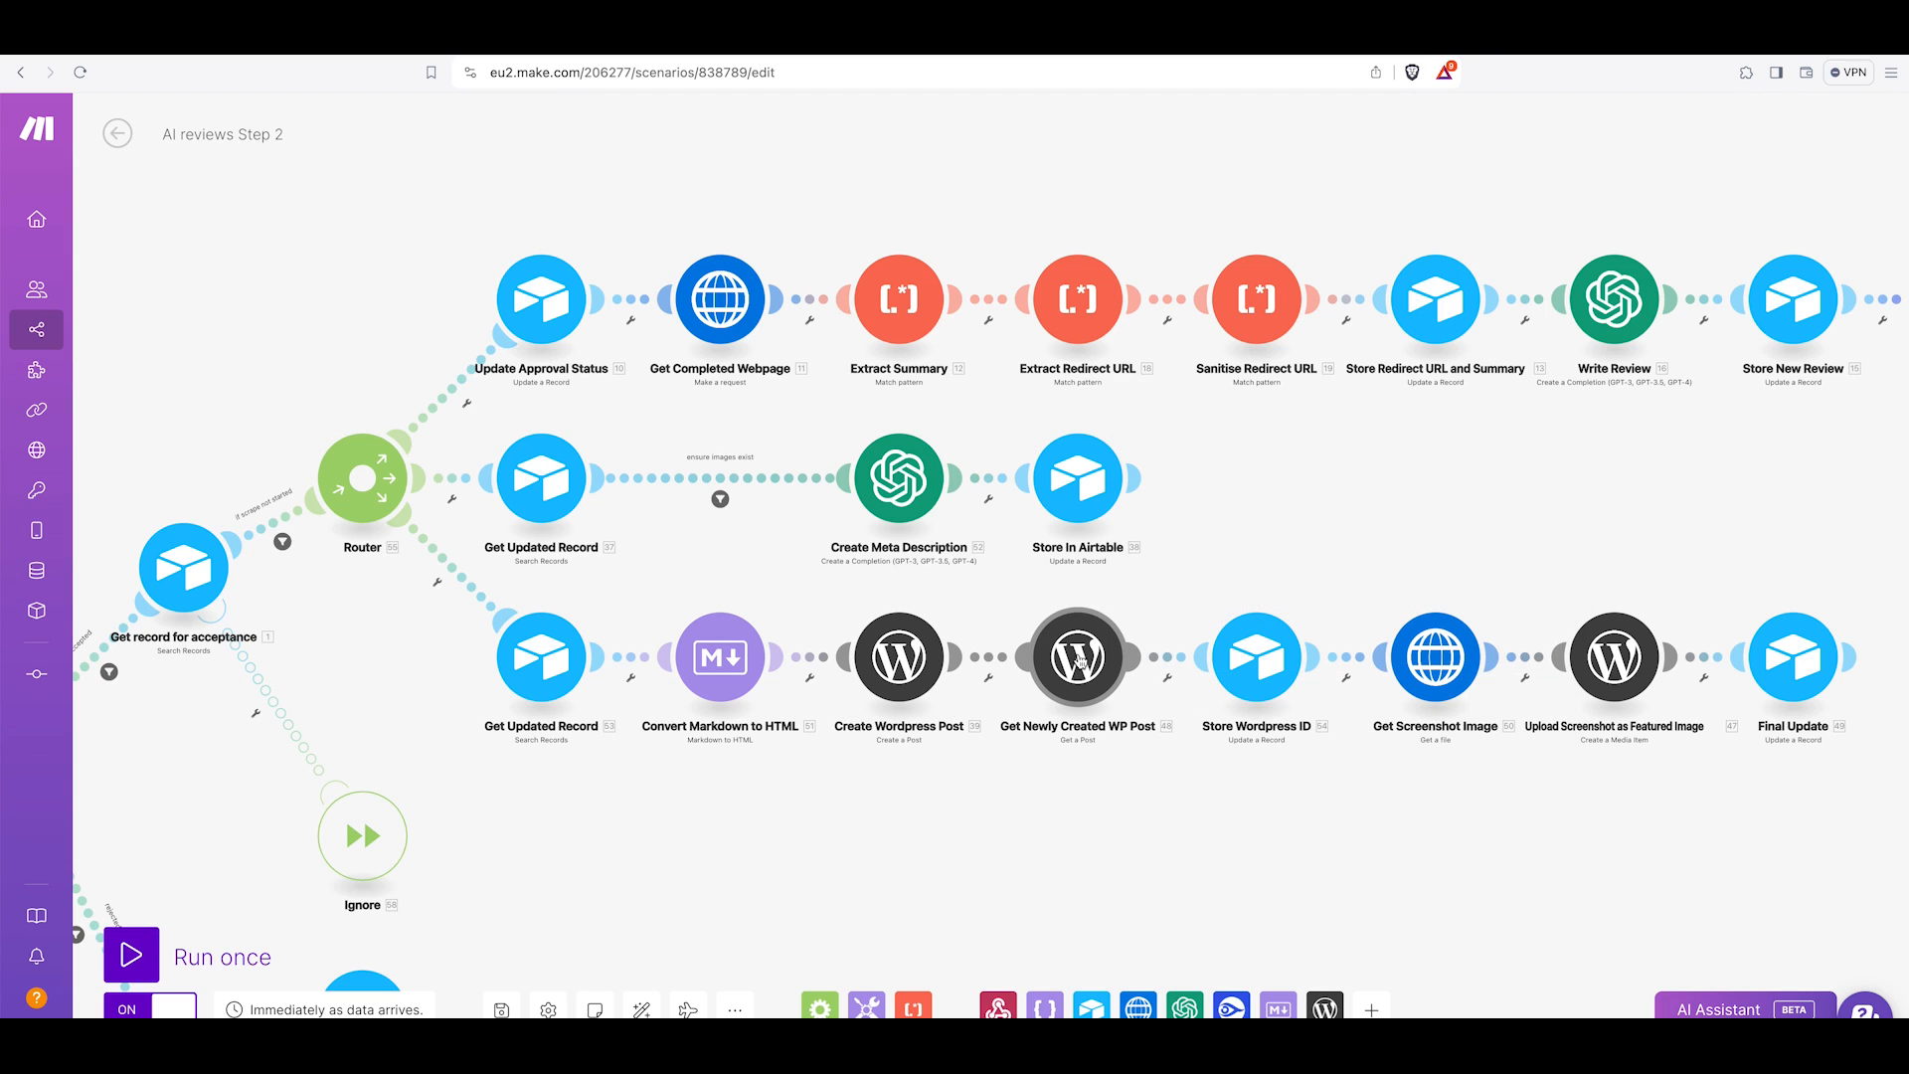
pyautogui.click(1257, 657)
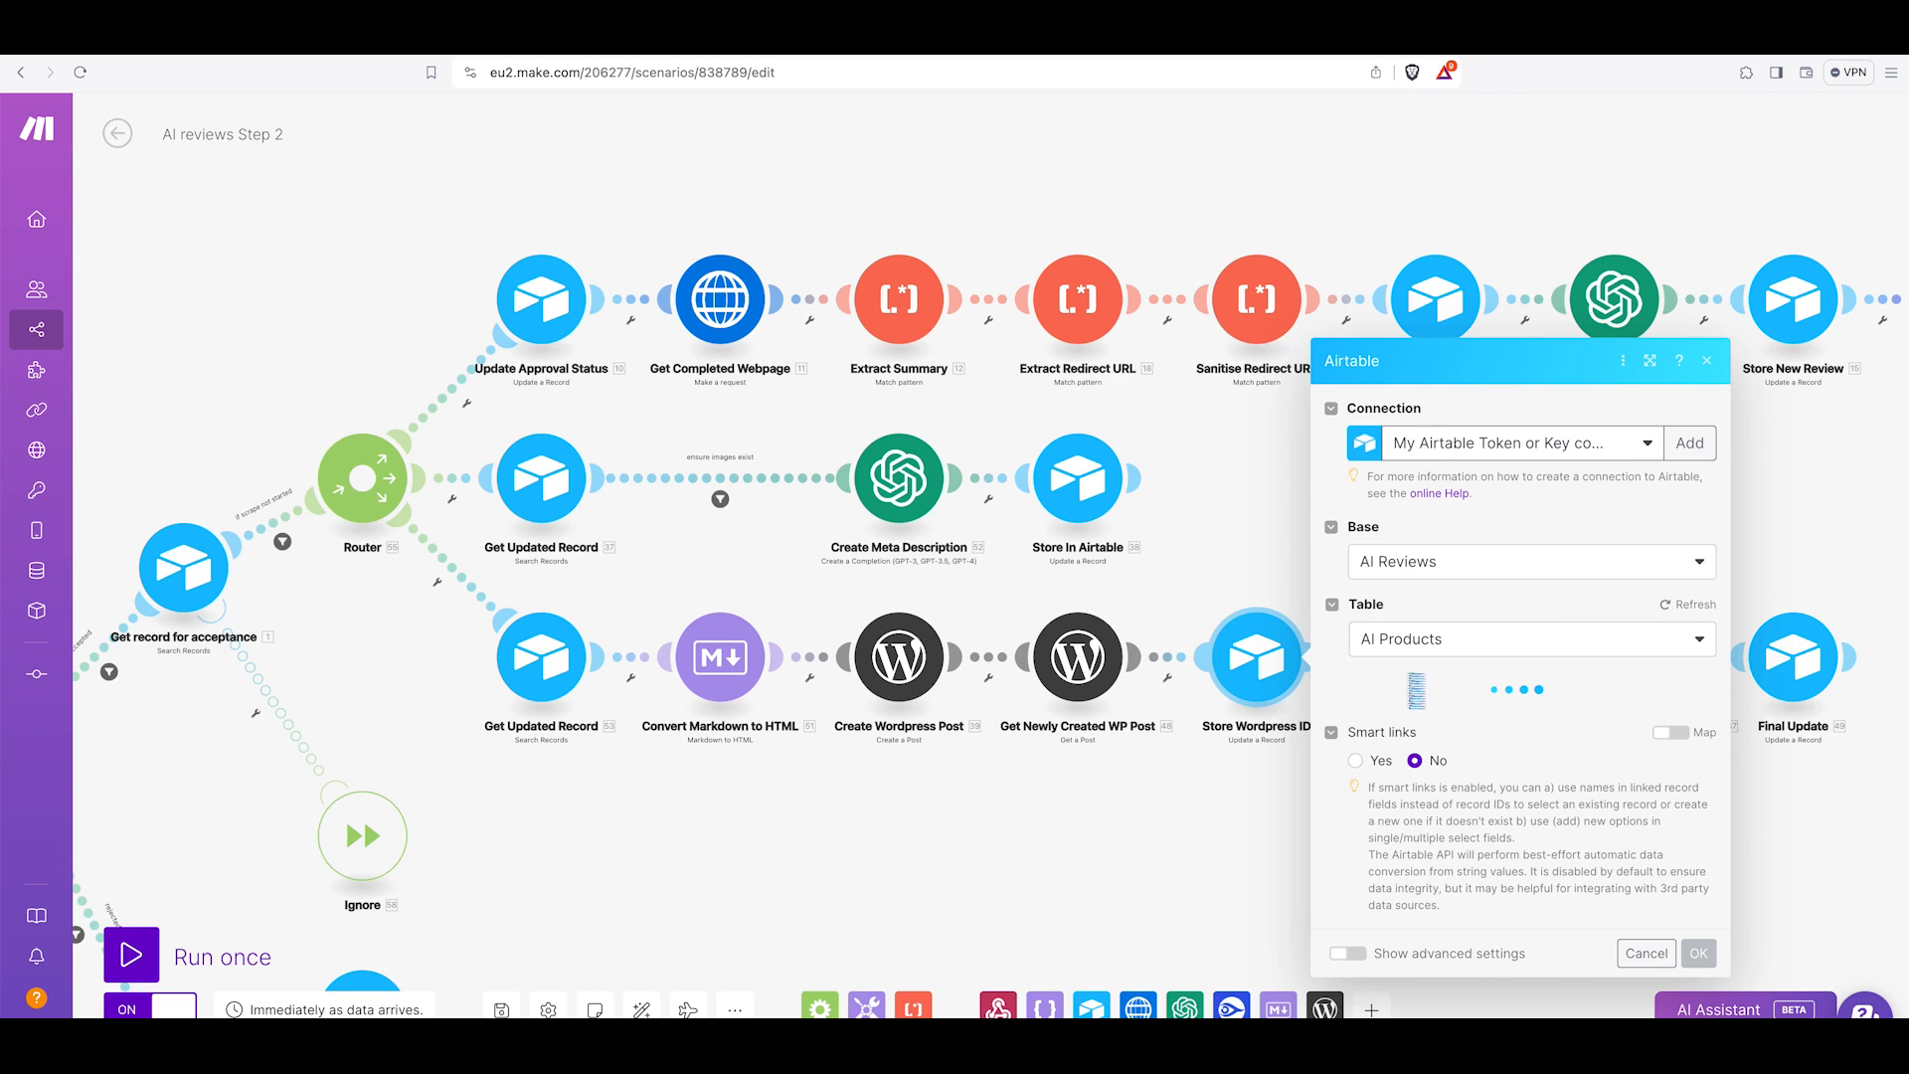
pyautogui.scroll(-10, 1482, 704)
pyautogui.scroll(-5, 1482, 704)
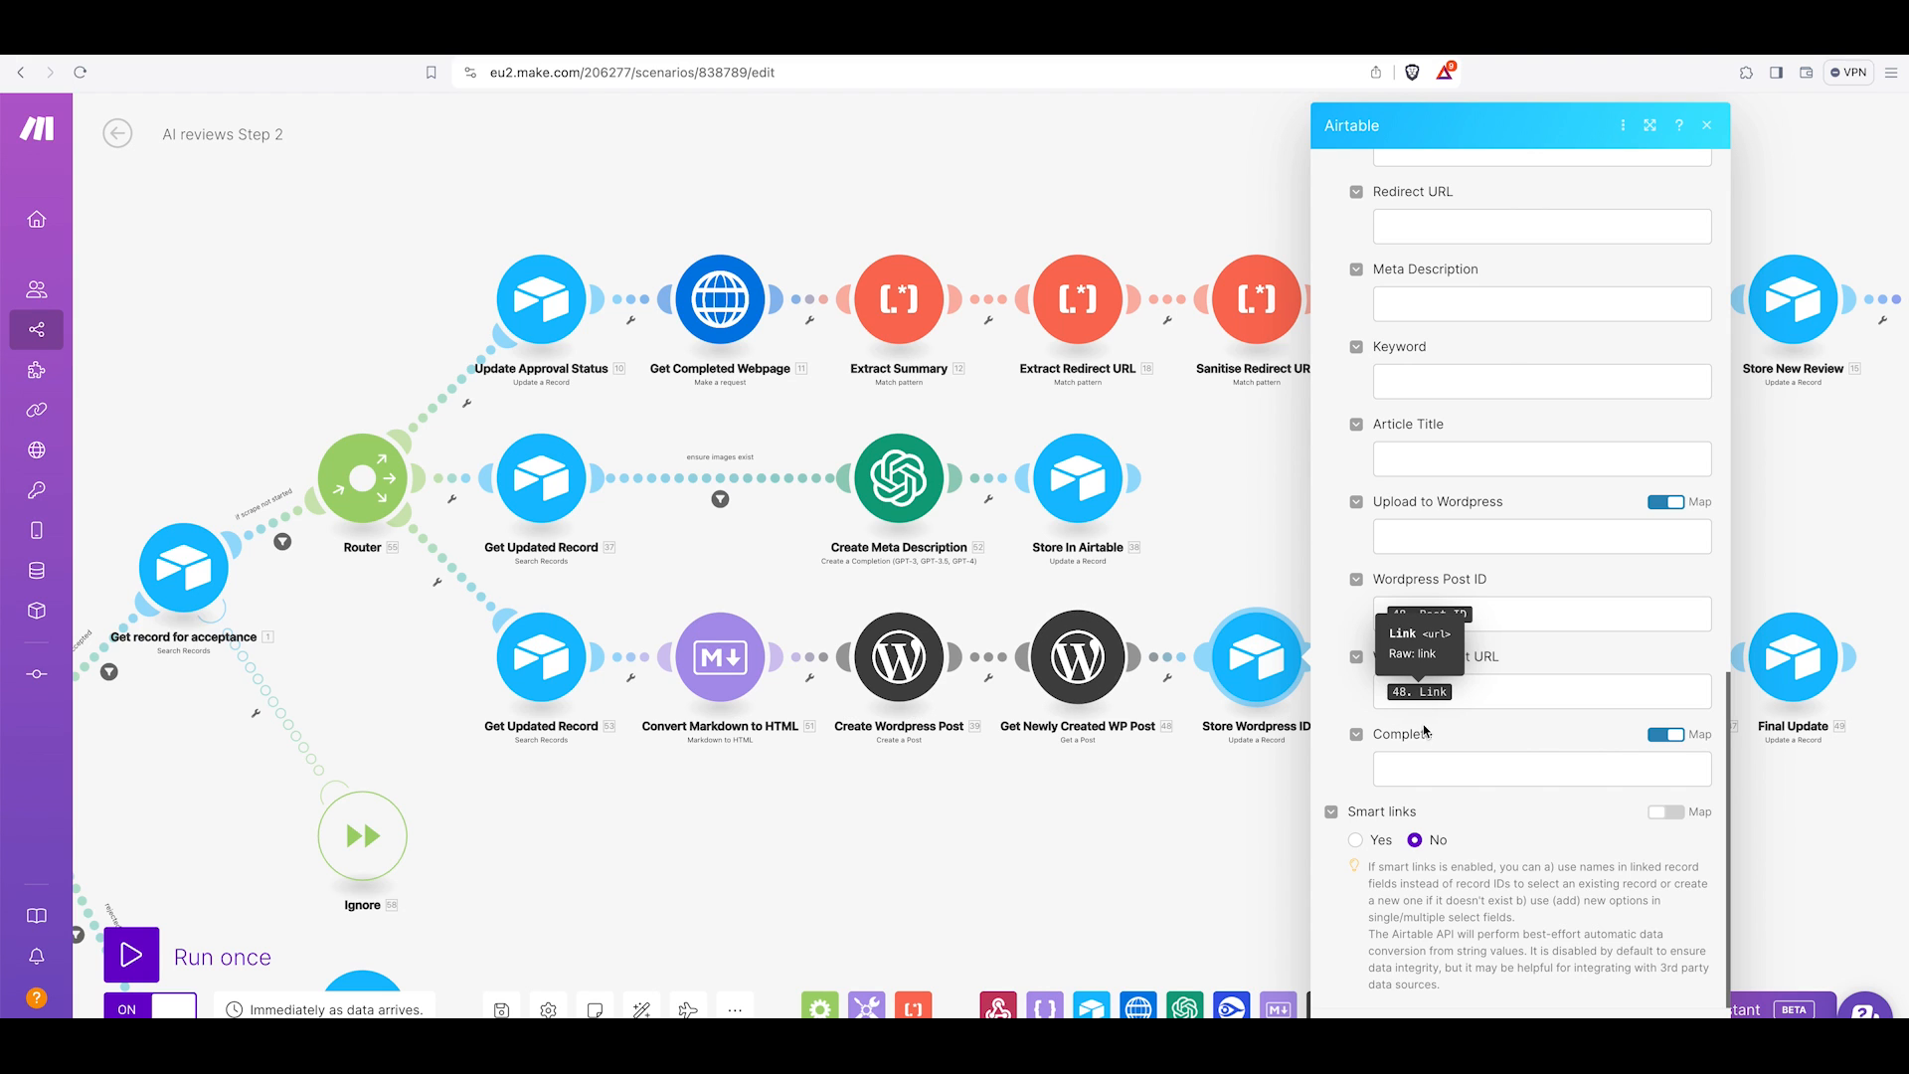
pyautogui.scroll(1, 1649, 861)
pyautogui.click(1291, 814)
pyautogui.hscroll(3, 1291, 814)
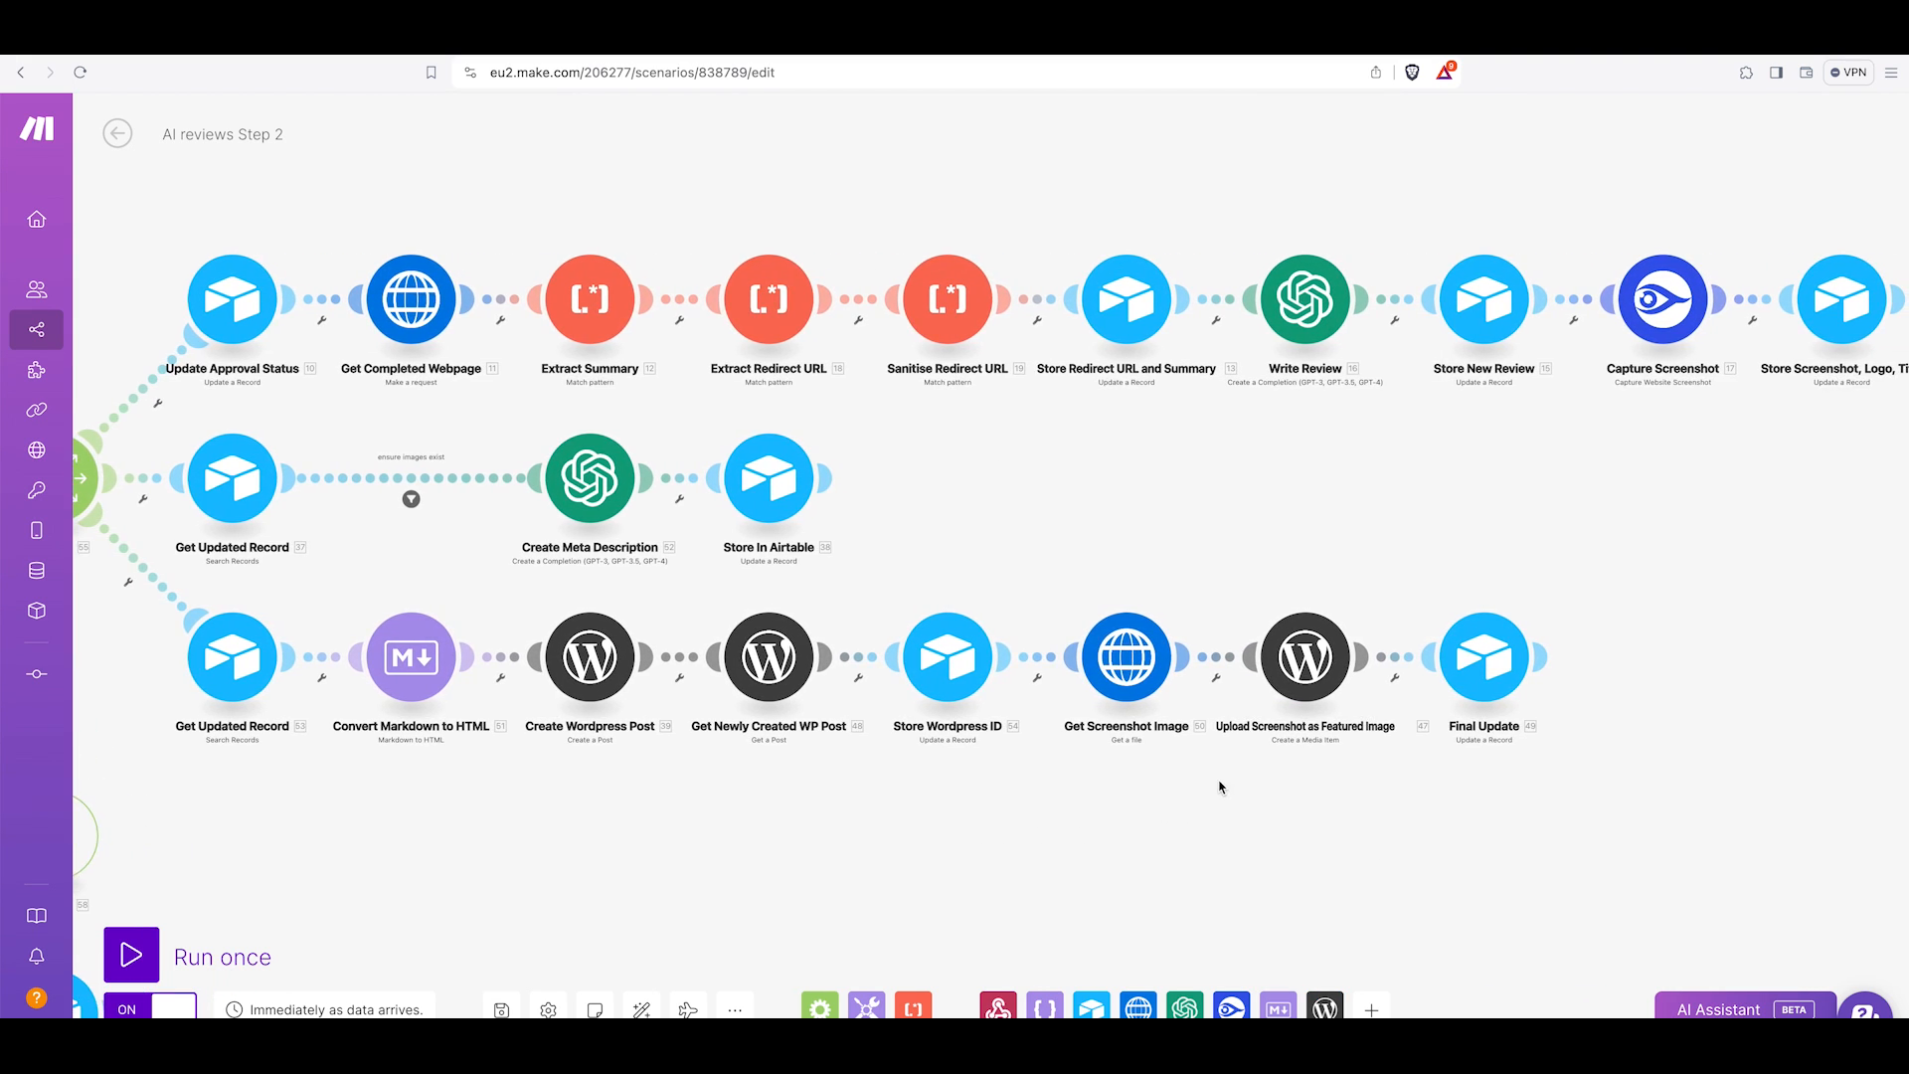
pyautogui.hscroll(2, 1222, 788)
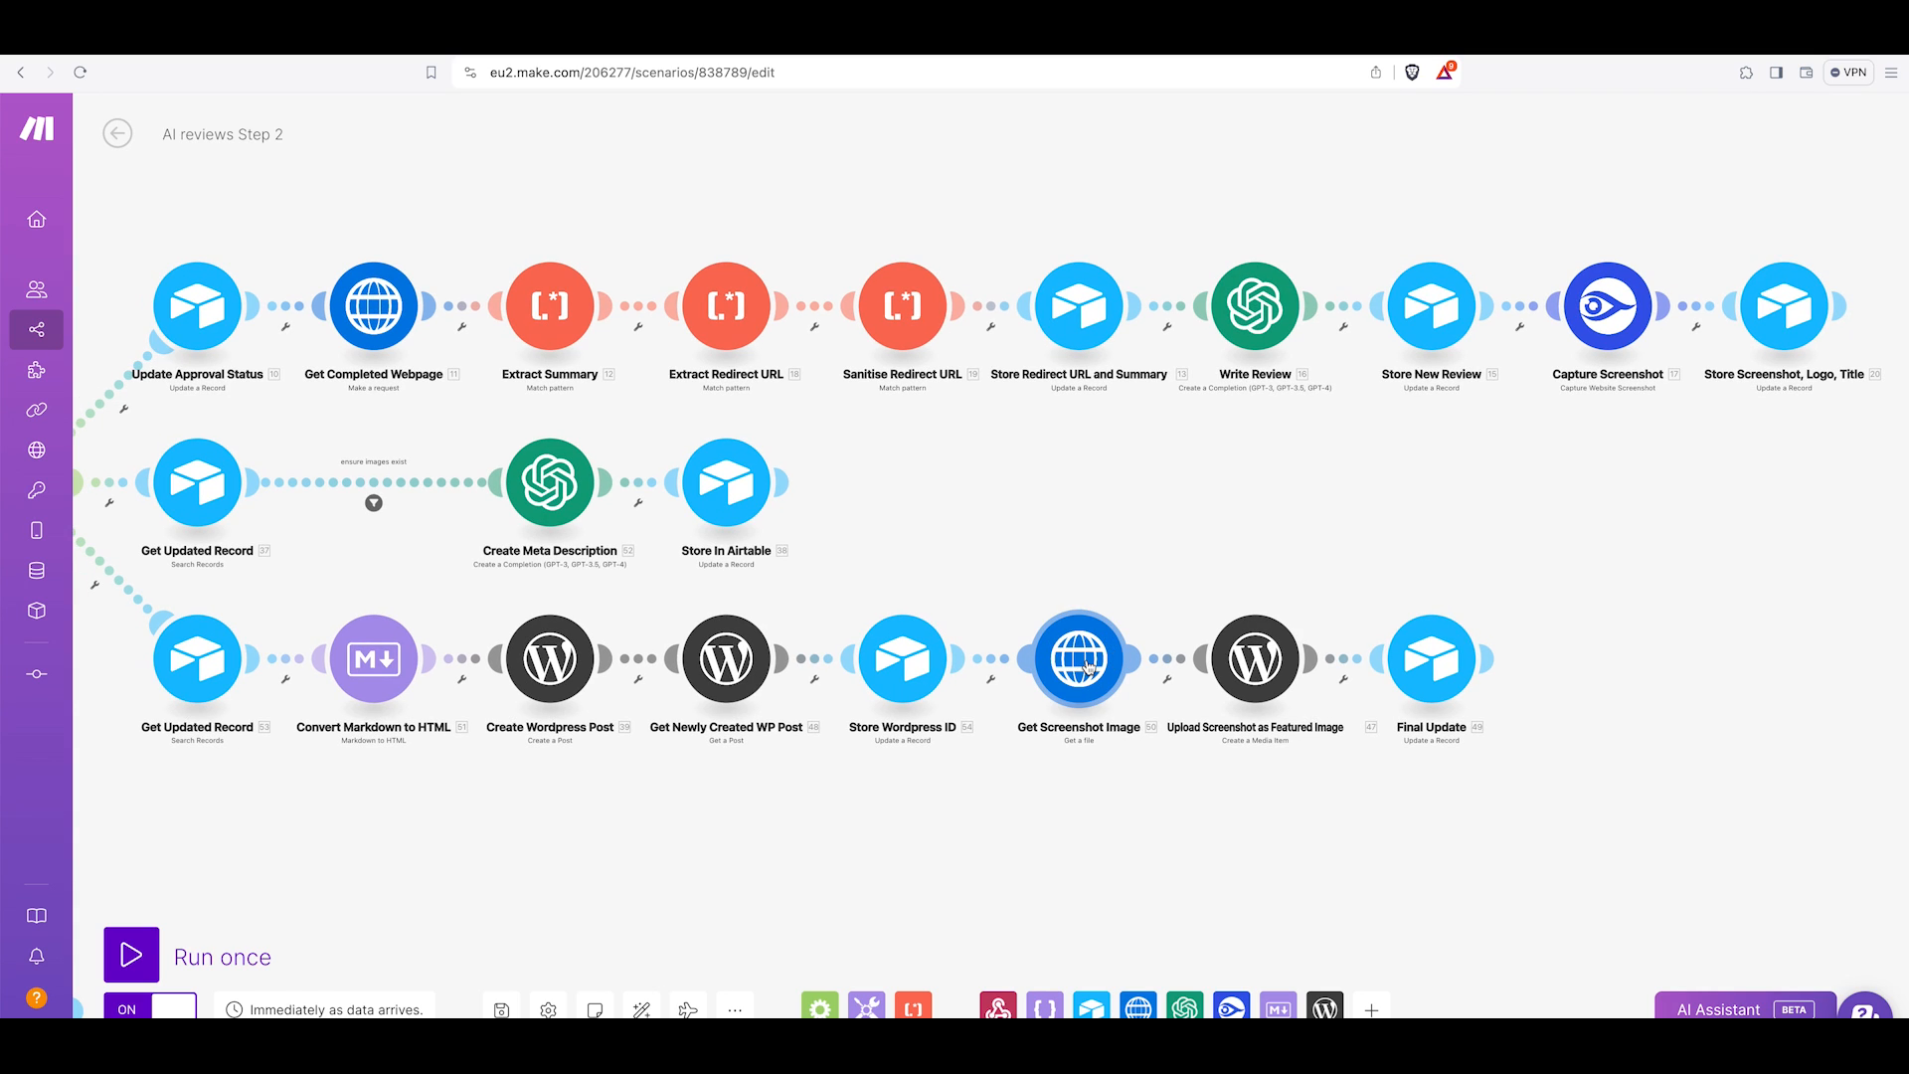
# Inspect the Upload Screenshot as Featured Image module's file, title, alternative text, description and Post ID mappings.
pyautogui.click(1089, 668)
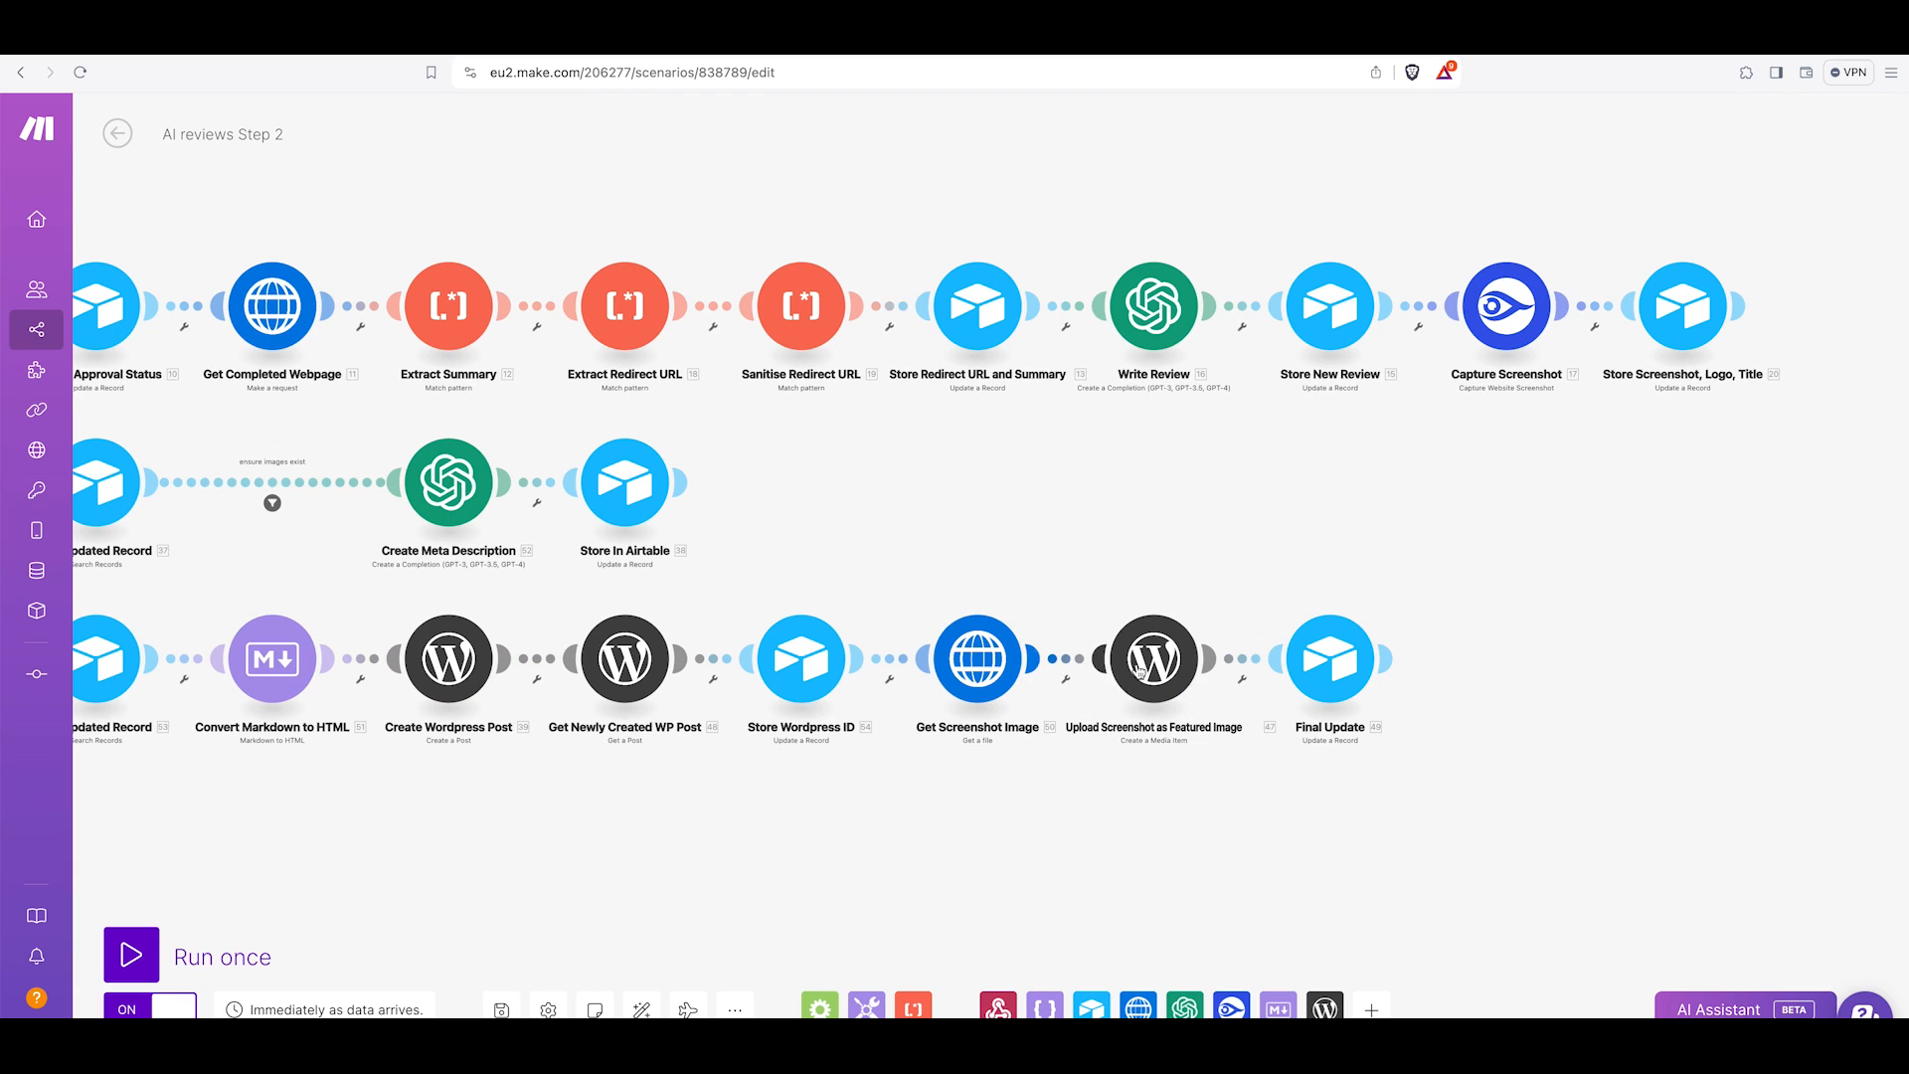
pyautogui.click(1147, 670)
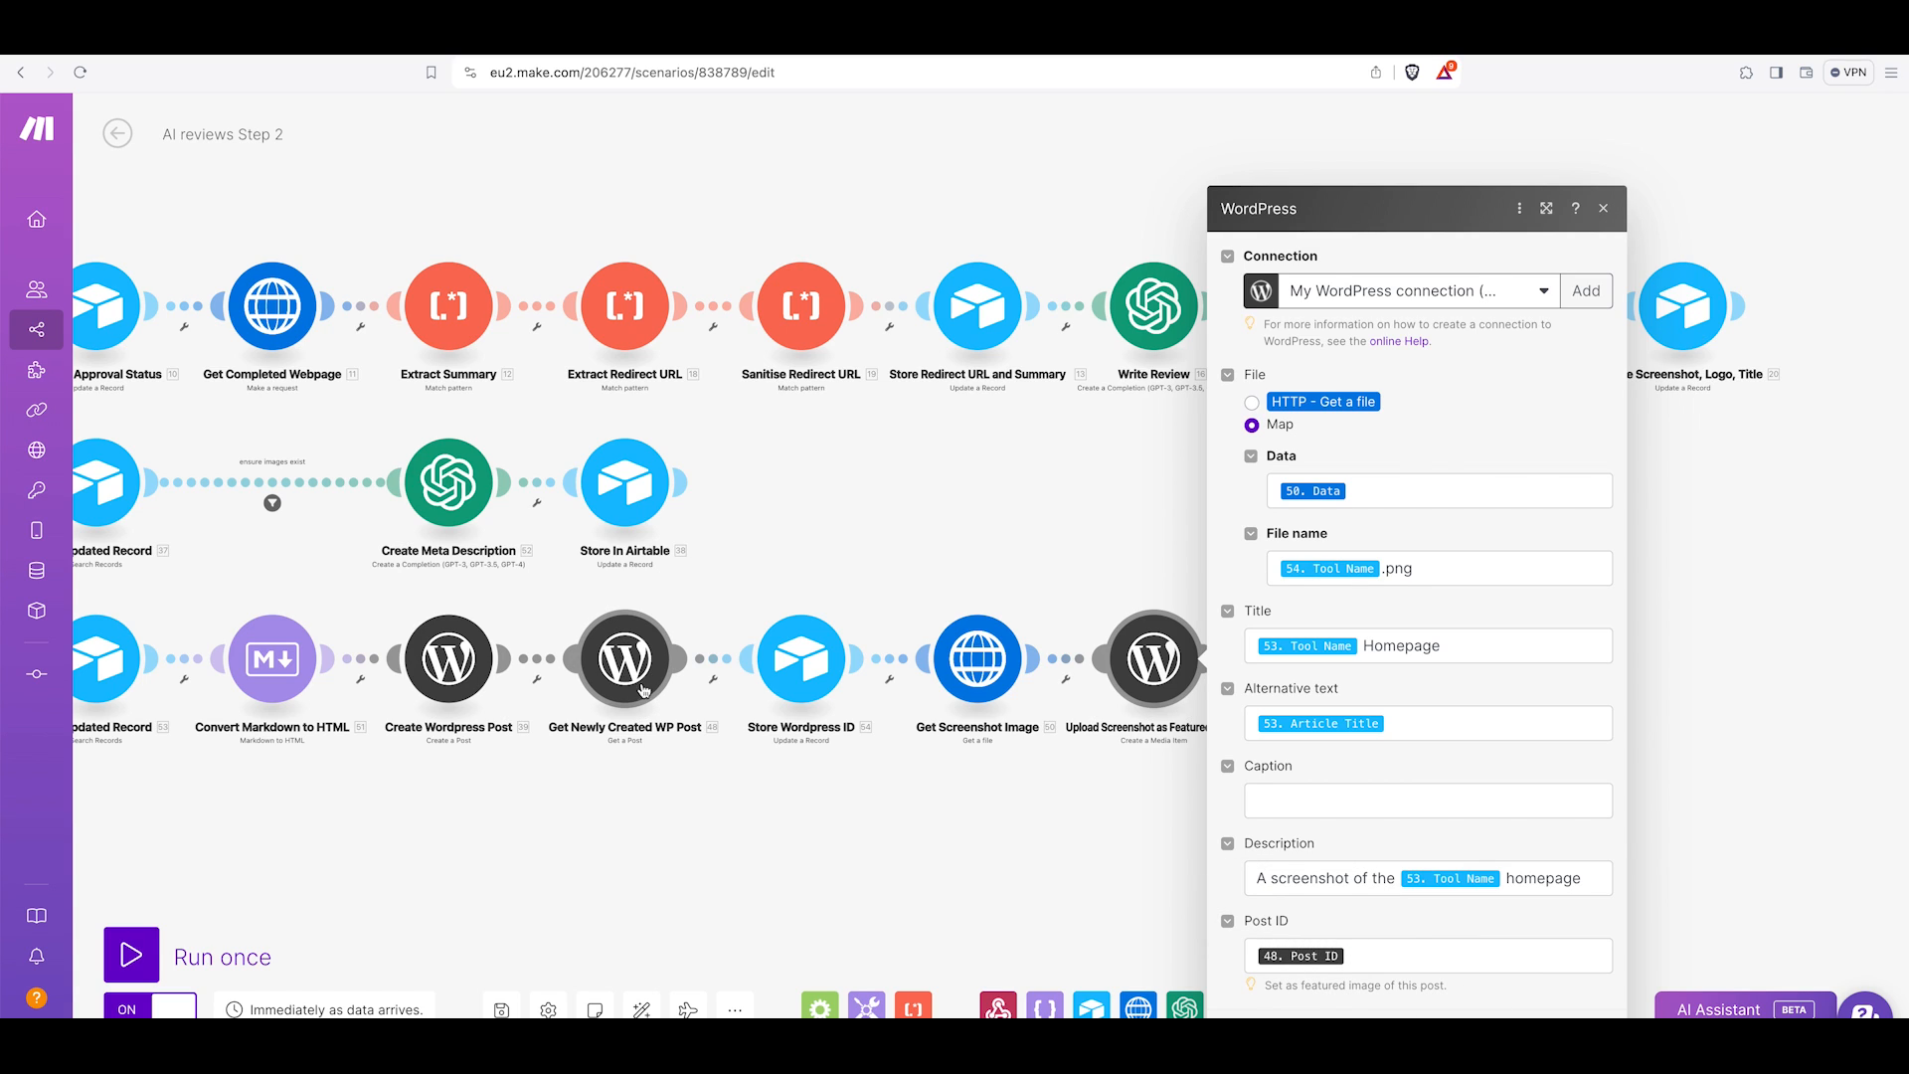
pyautogui.click(1589, 1041)
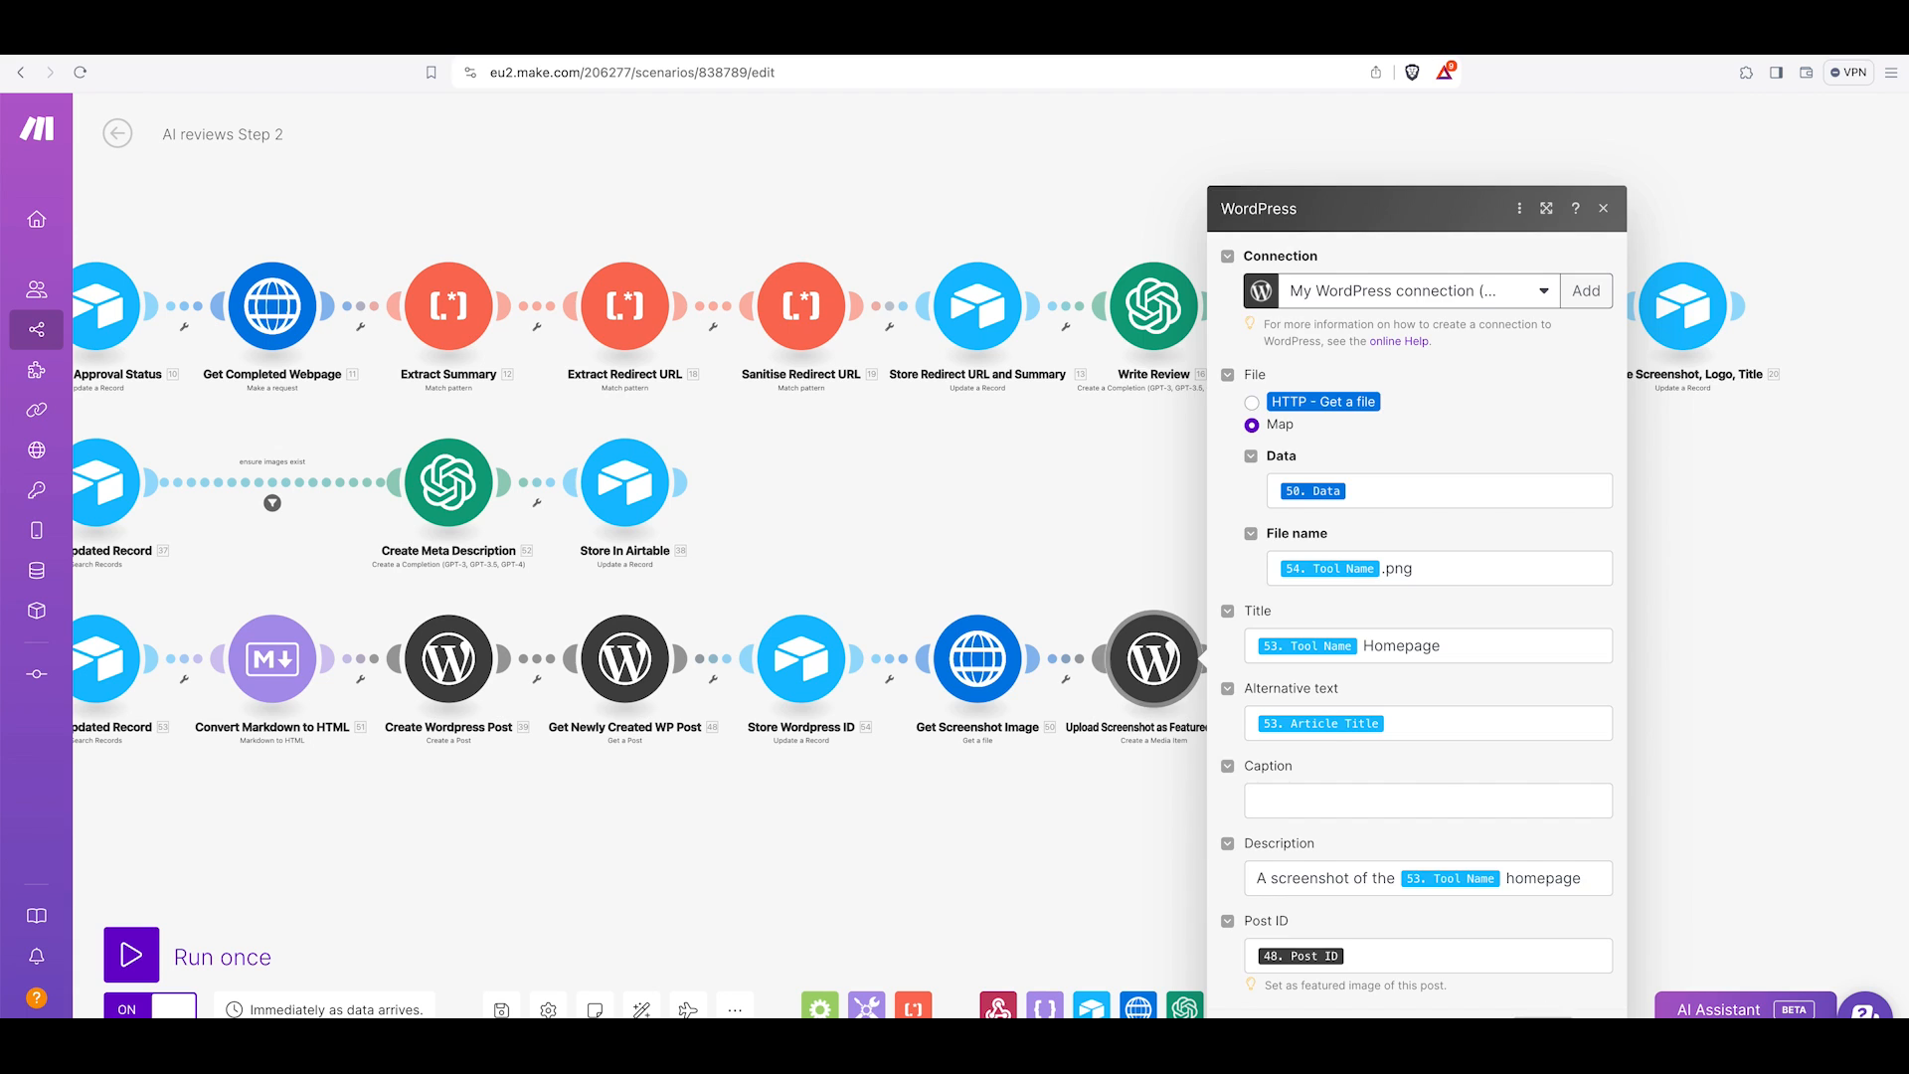
# Inspect the Final Update module's Airtable fields, then zoom out over the whole scenario.
pyautogui.hscroll(3, 1141, 679)
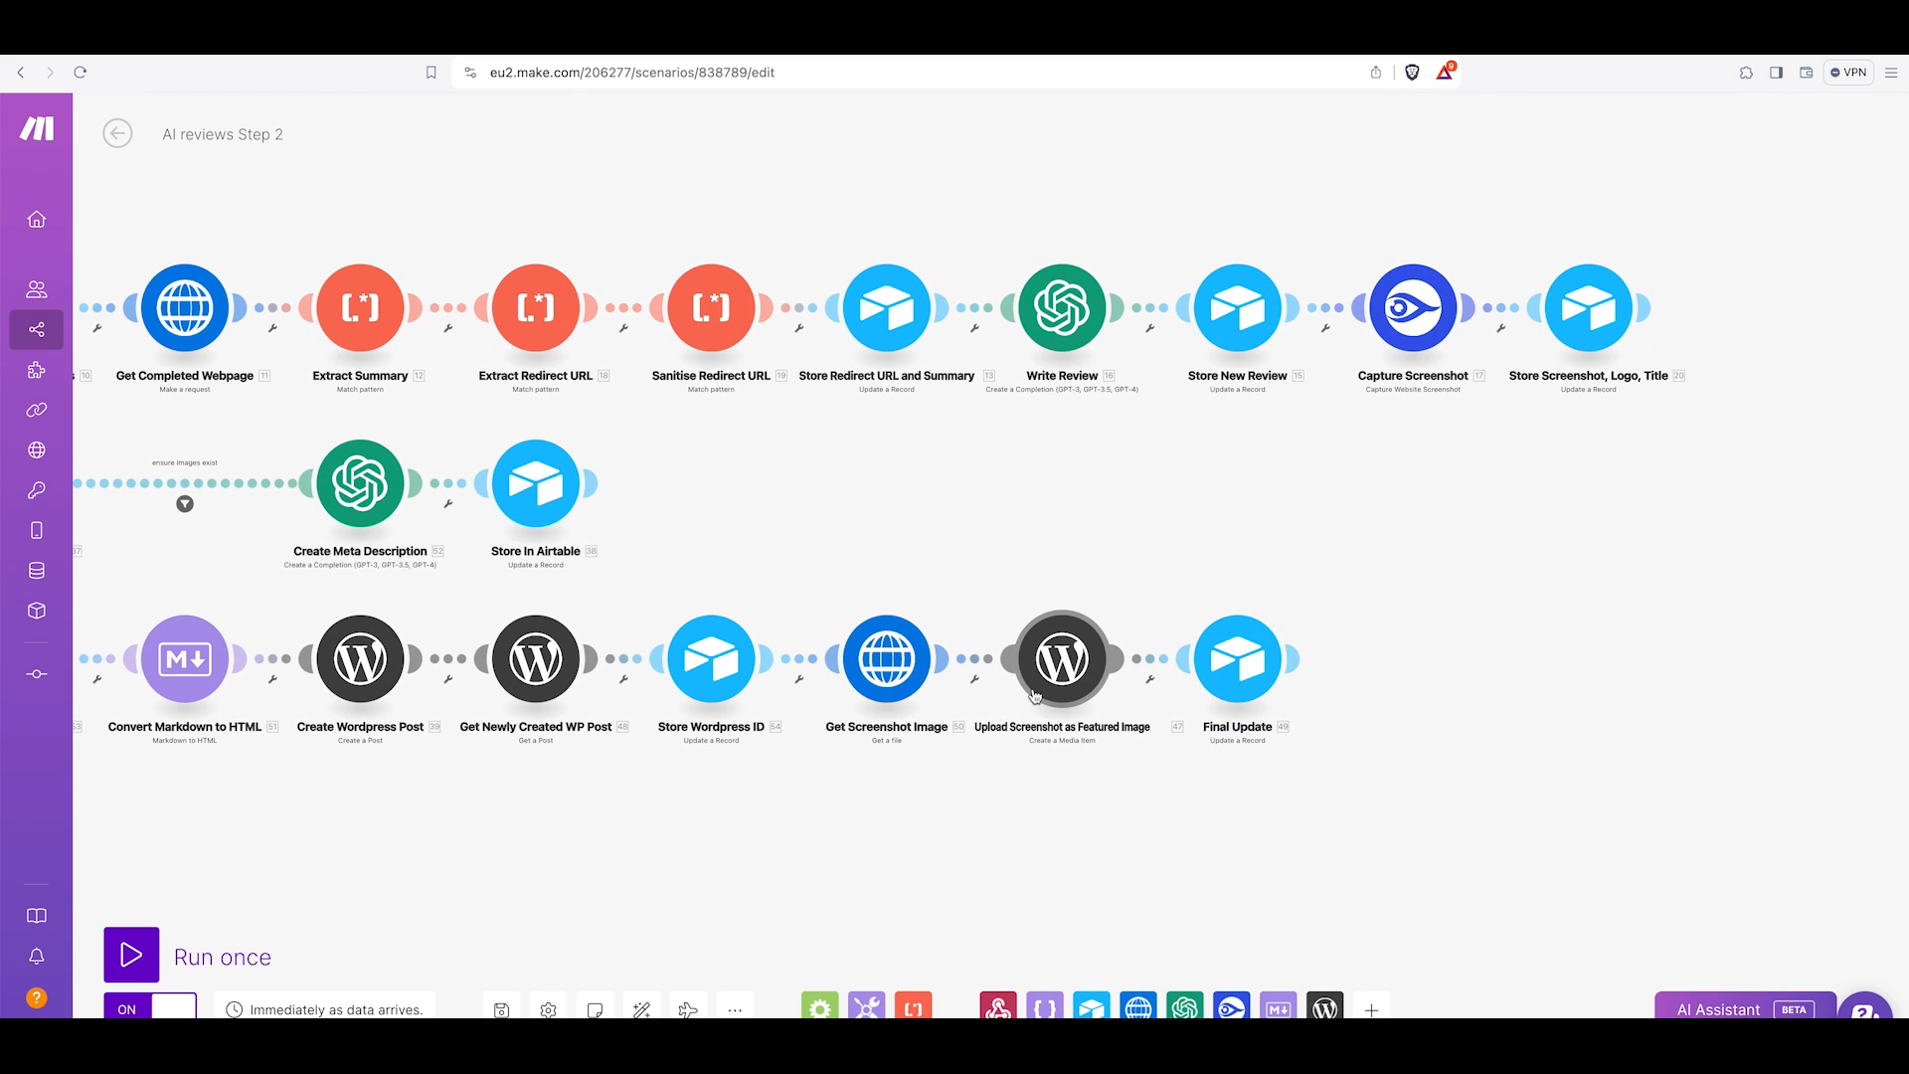
pyautogui.click(1241, 674)
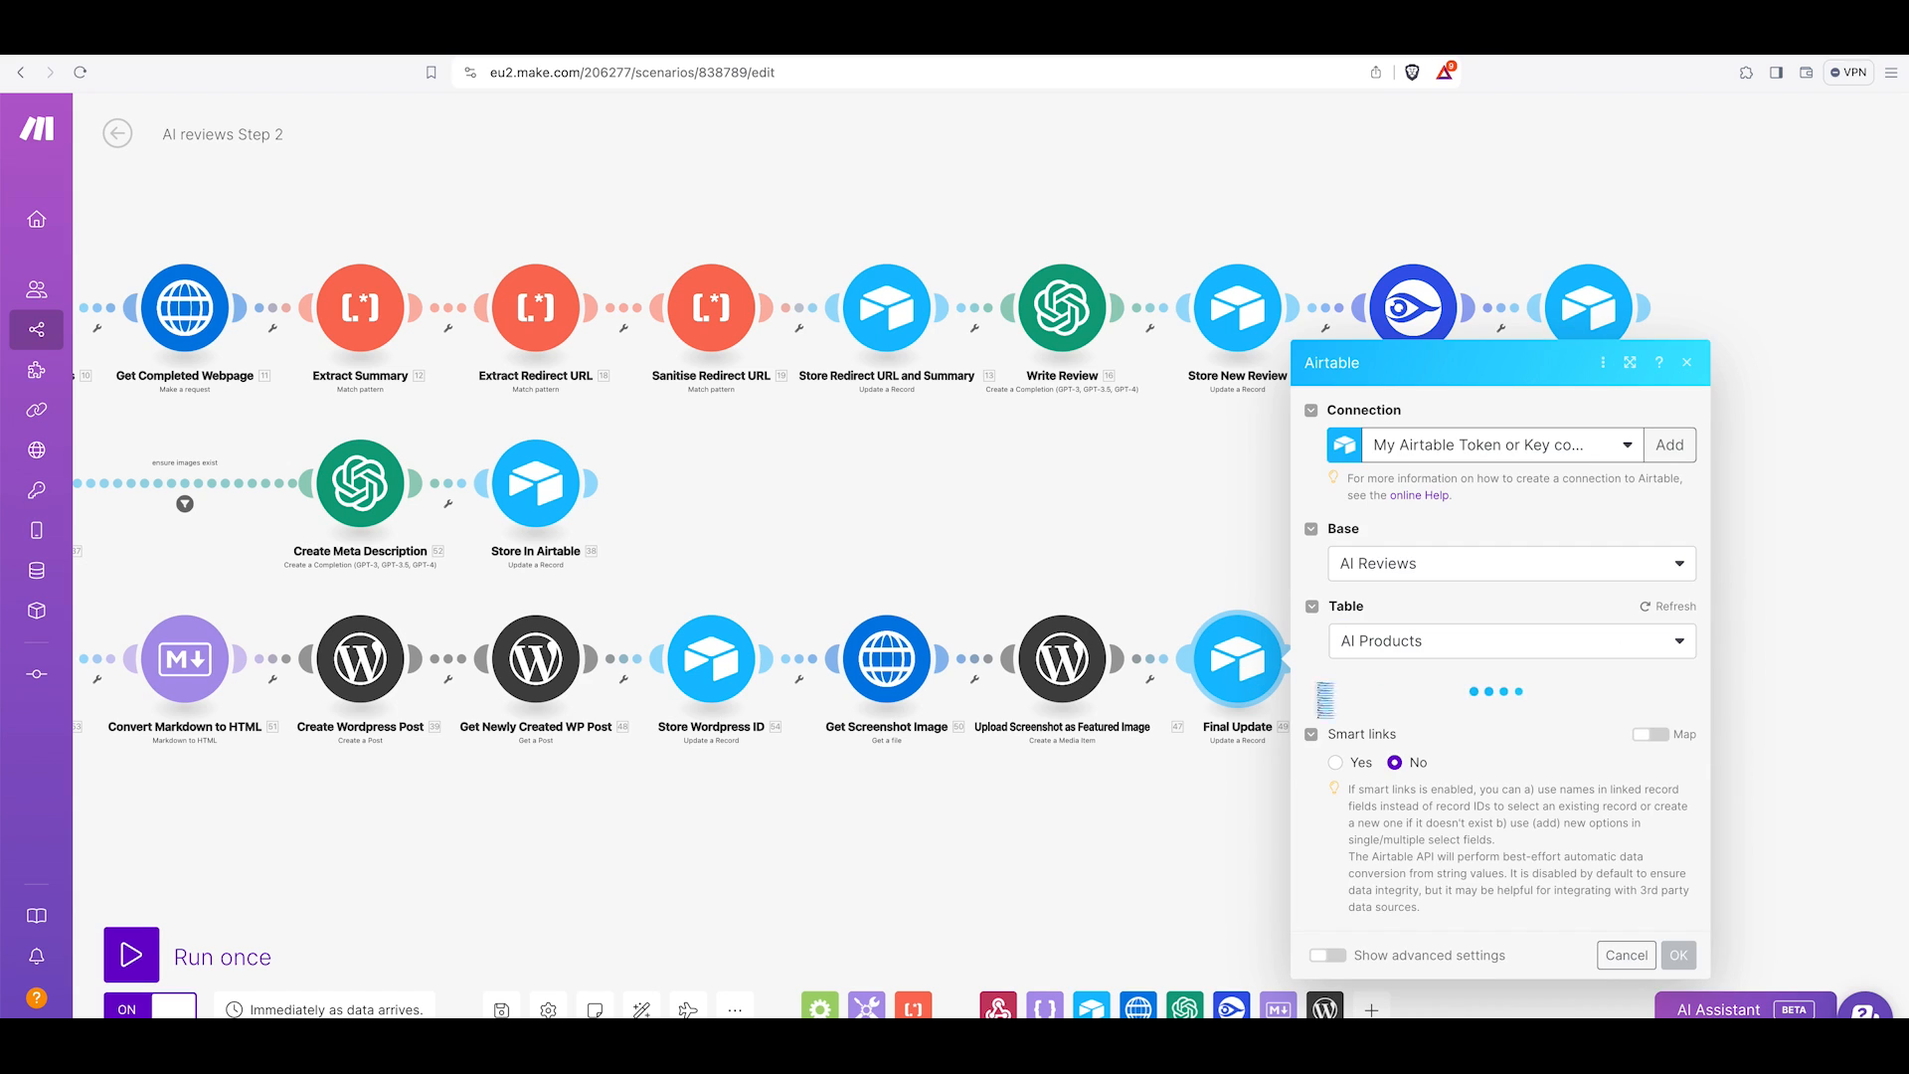
pyautogui.scroll(-5, 1462, 731)
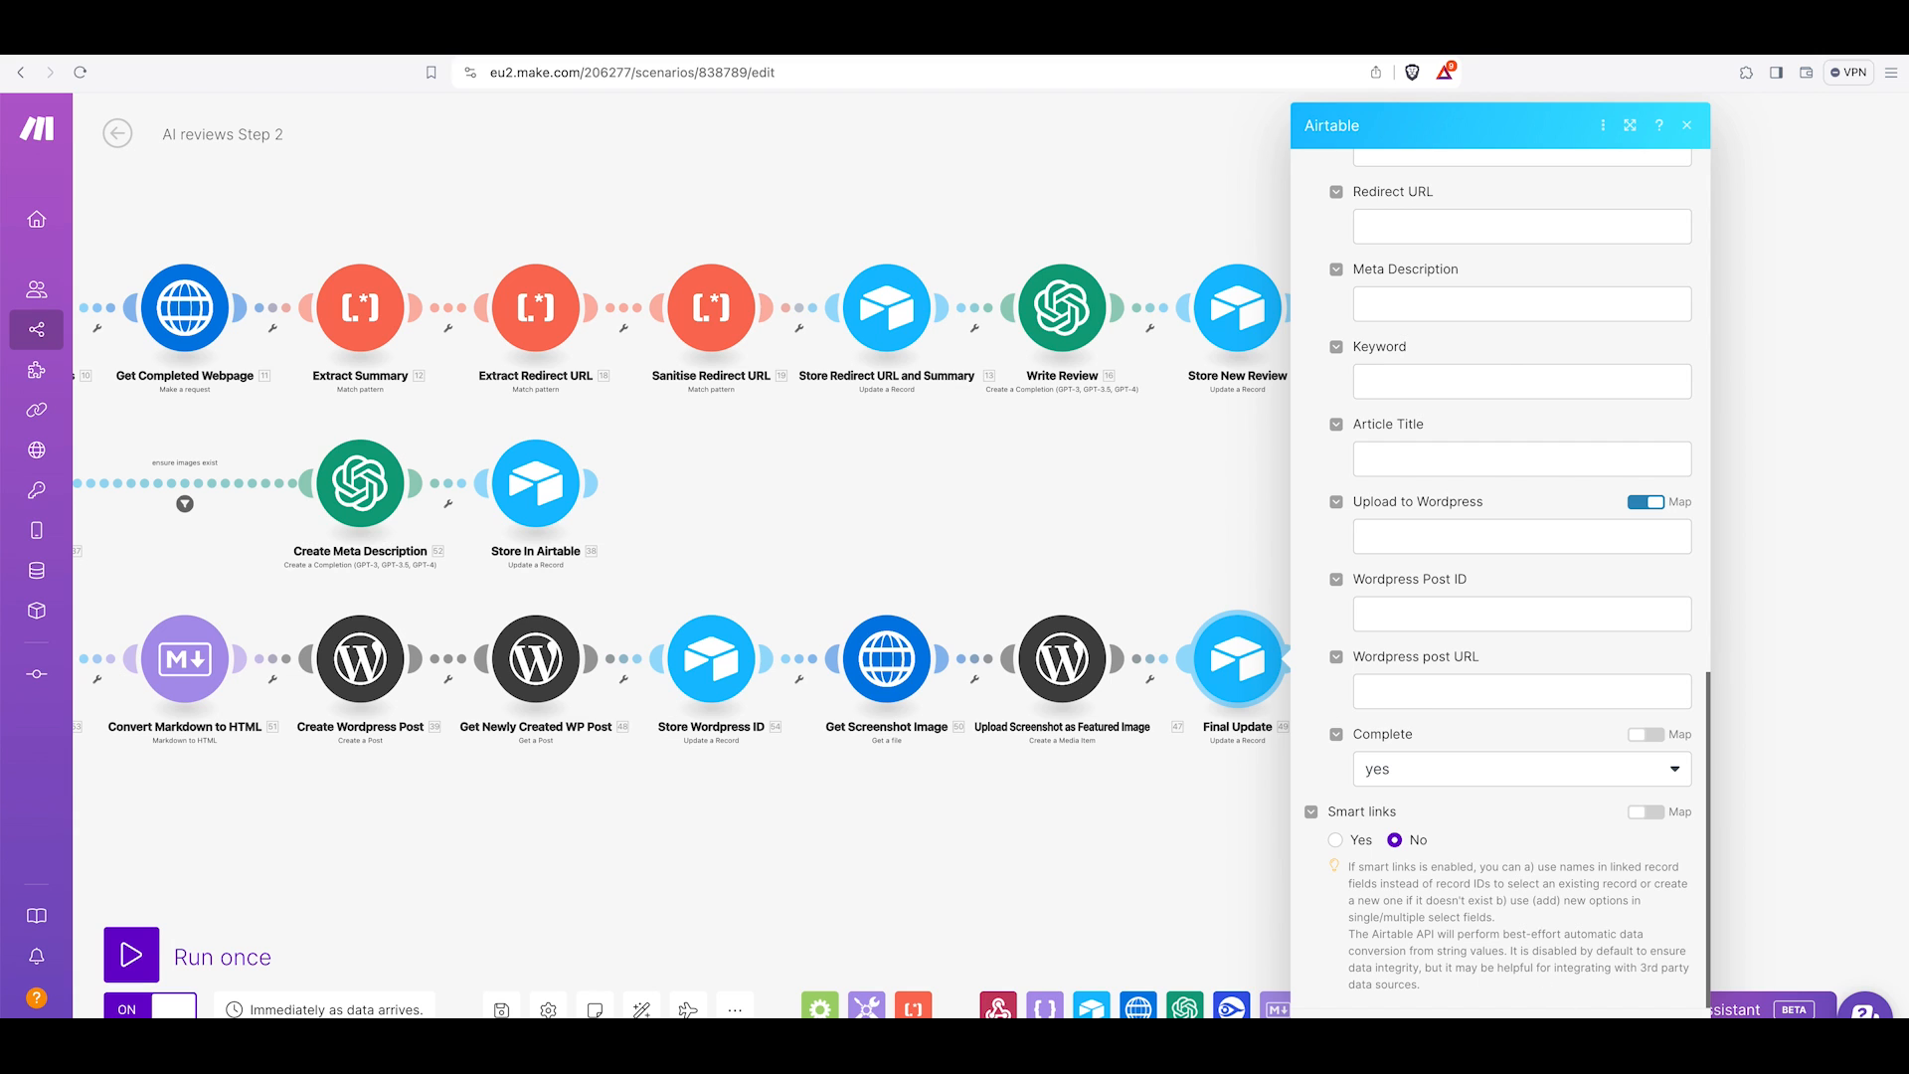
pyautogui.click(1593, 1036)
pyautogui.scroll(-5, 1506, 836)
pyautogui.scroll(3, 1507, 835)
pyautogui.moveTo(1509, 831); pyautogui.dragTo(1594, 639)
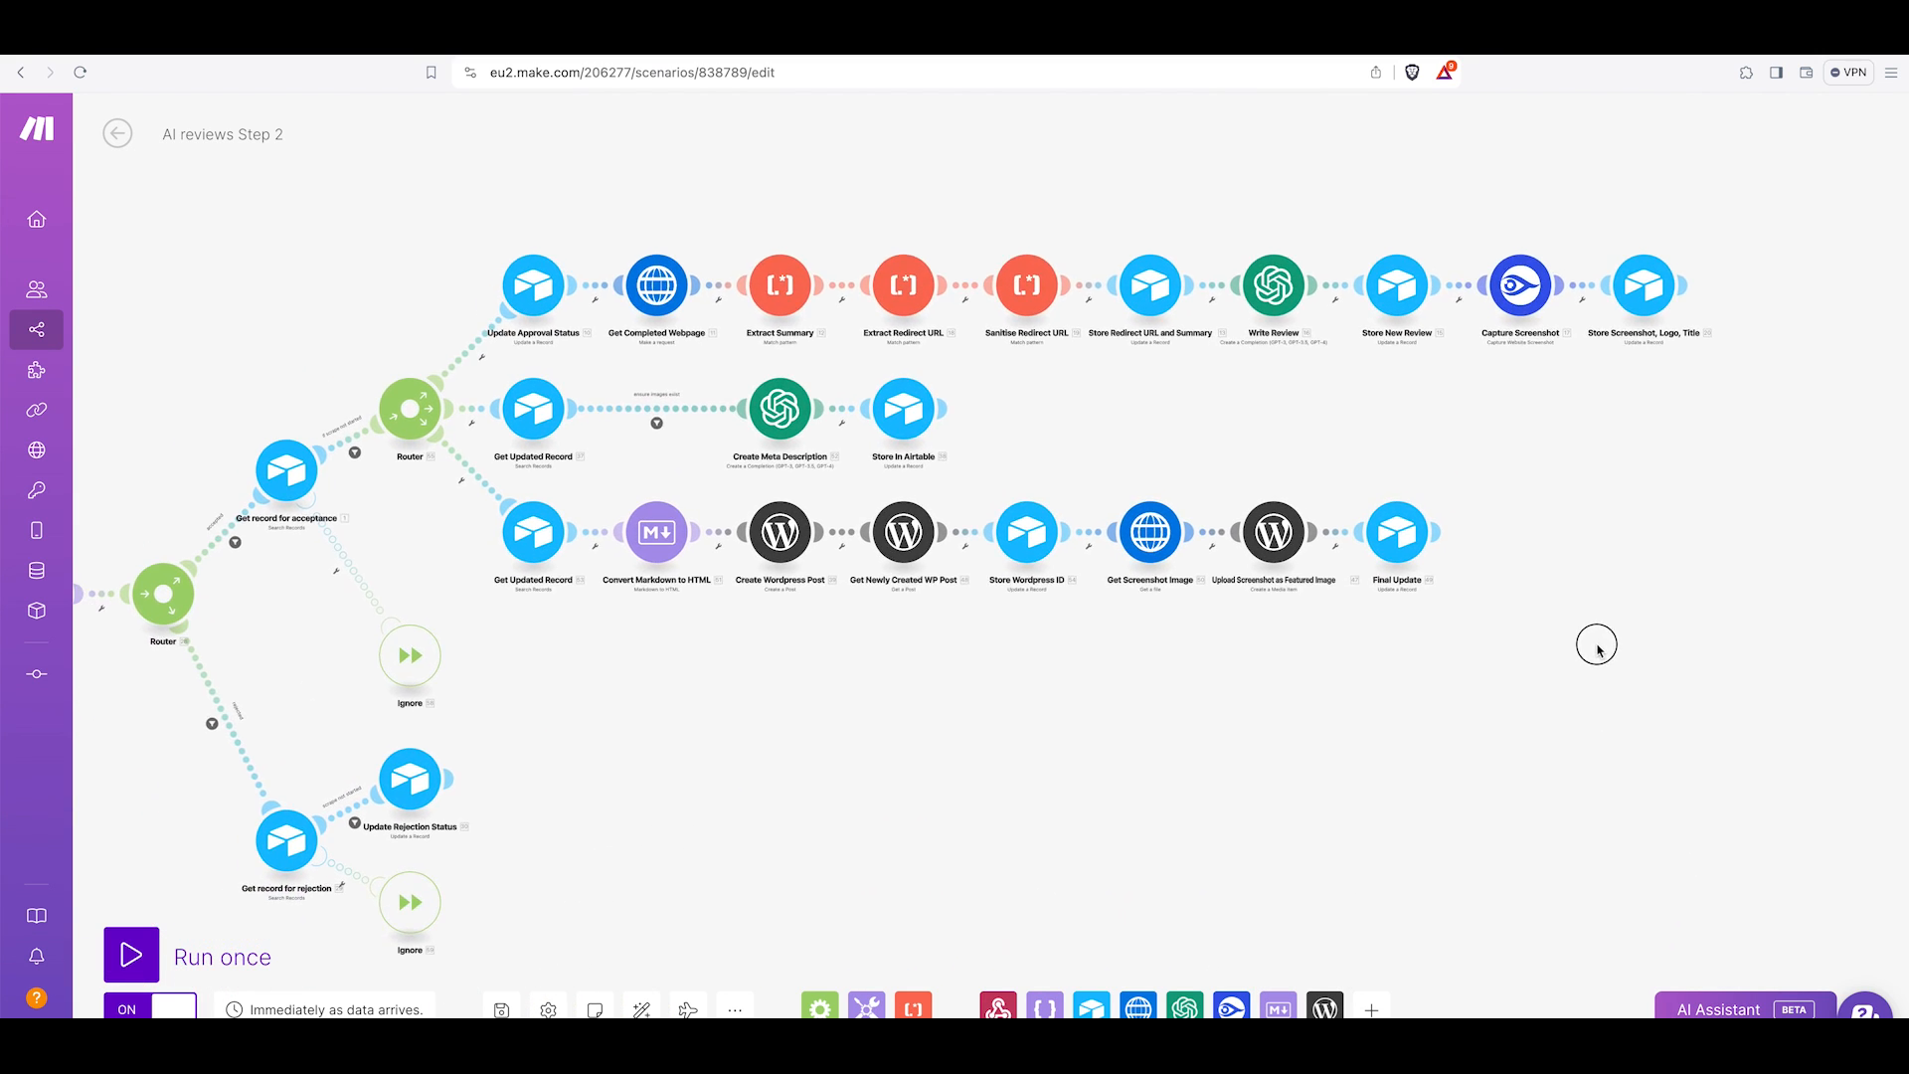
# Examine the Eternity Ac record's fields in the Airtable AI Products table beside the Slack approval message.
pyautogui.scroll(-4, 1585, 665)
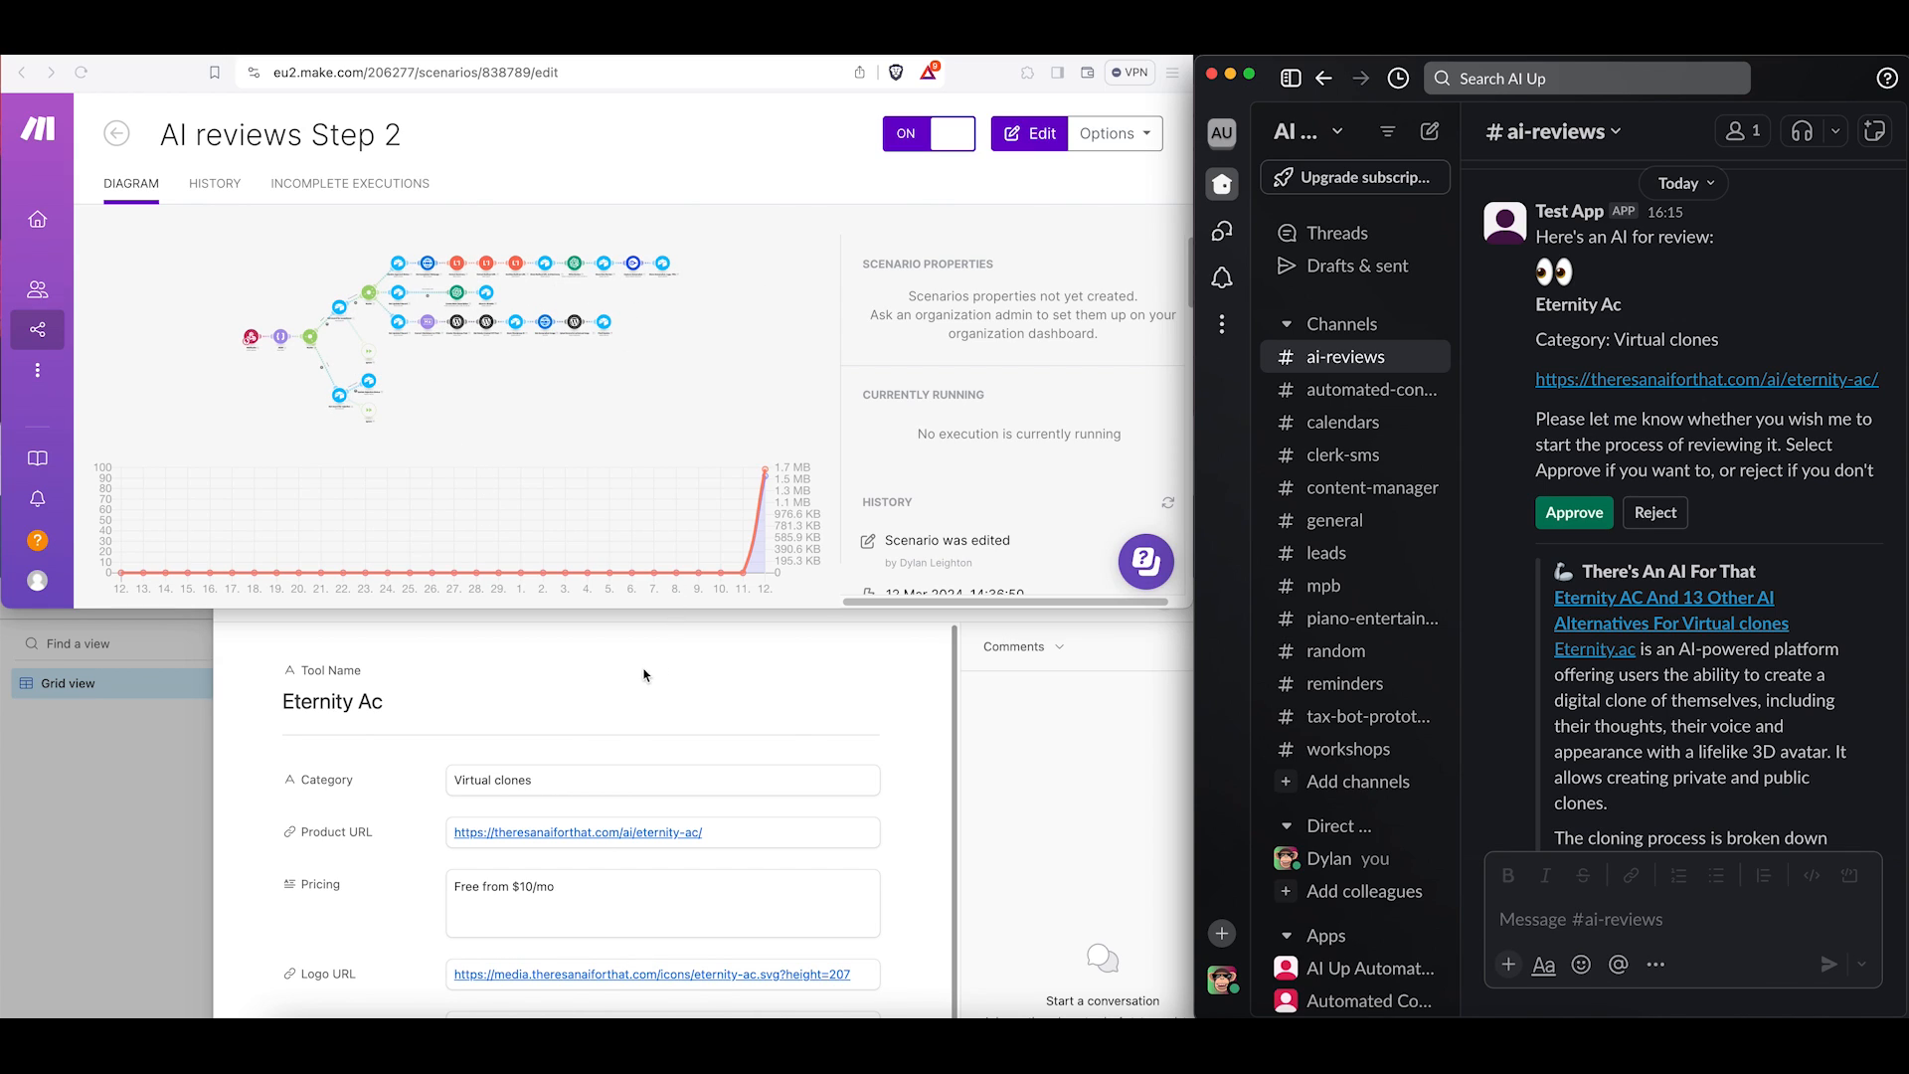
pyautogui.click(630, 697)
pyautogui.scroll(-5, 642, 684)
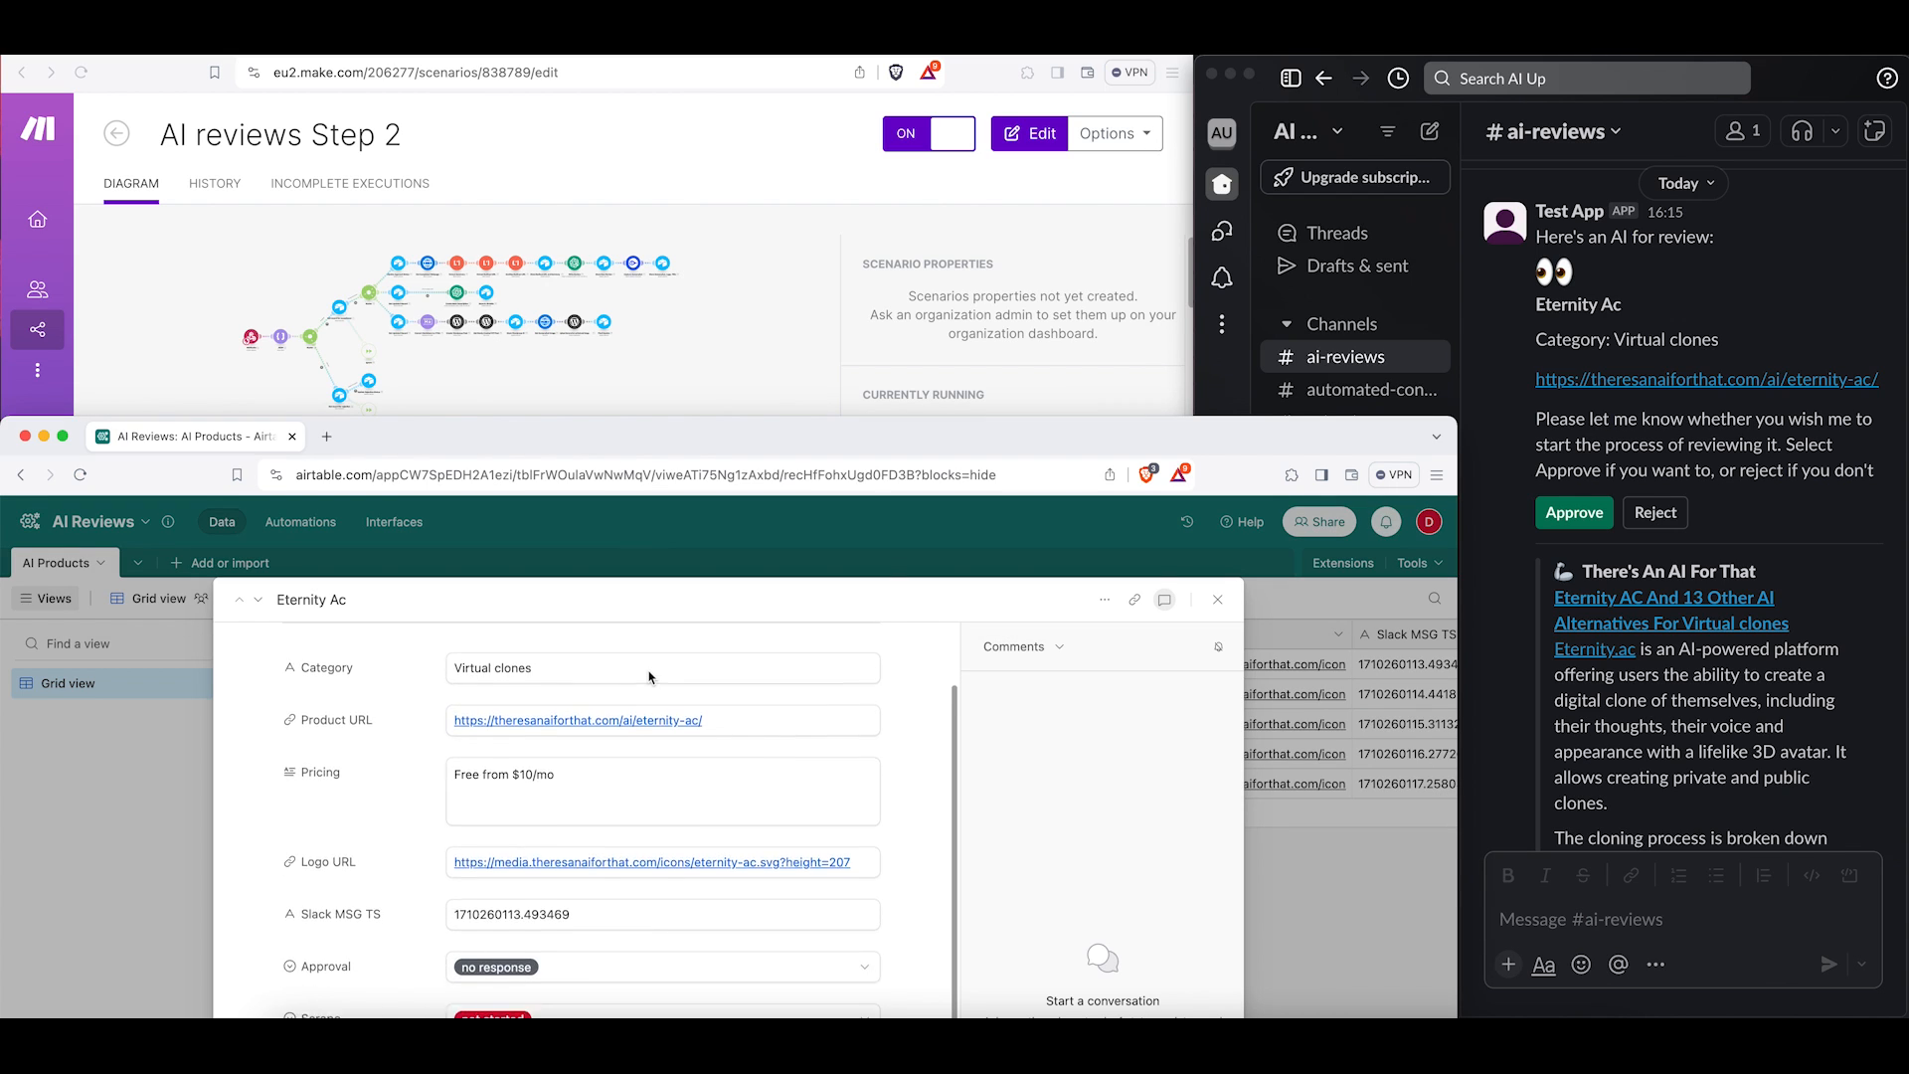
pyautogui.scroll(3, 649, 670)
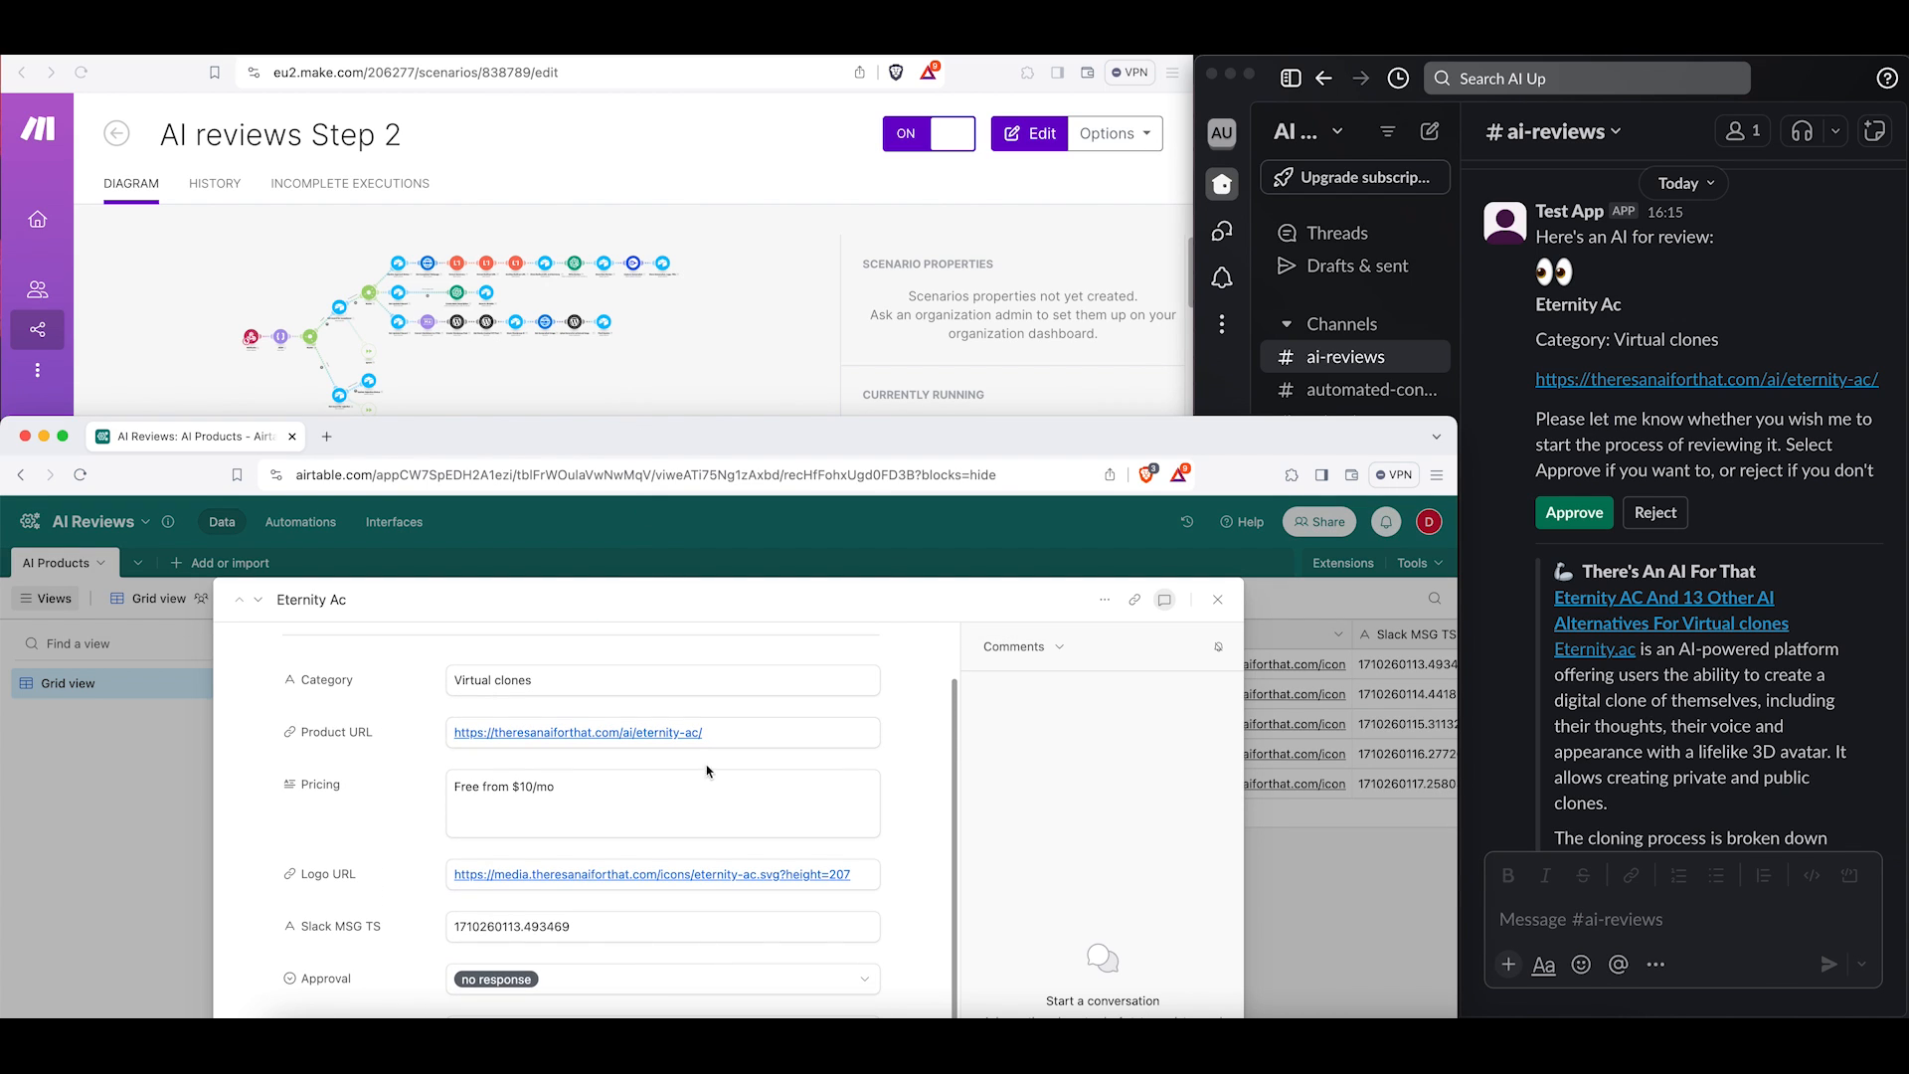
# Approve the Eternity Ac tool from the Slack review message while its Airtable record is open.
pyautogui.scroll(-5, 707, 771)
pyautogui.scroll(6, 702, 763)
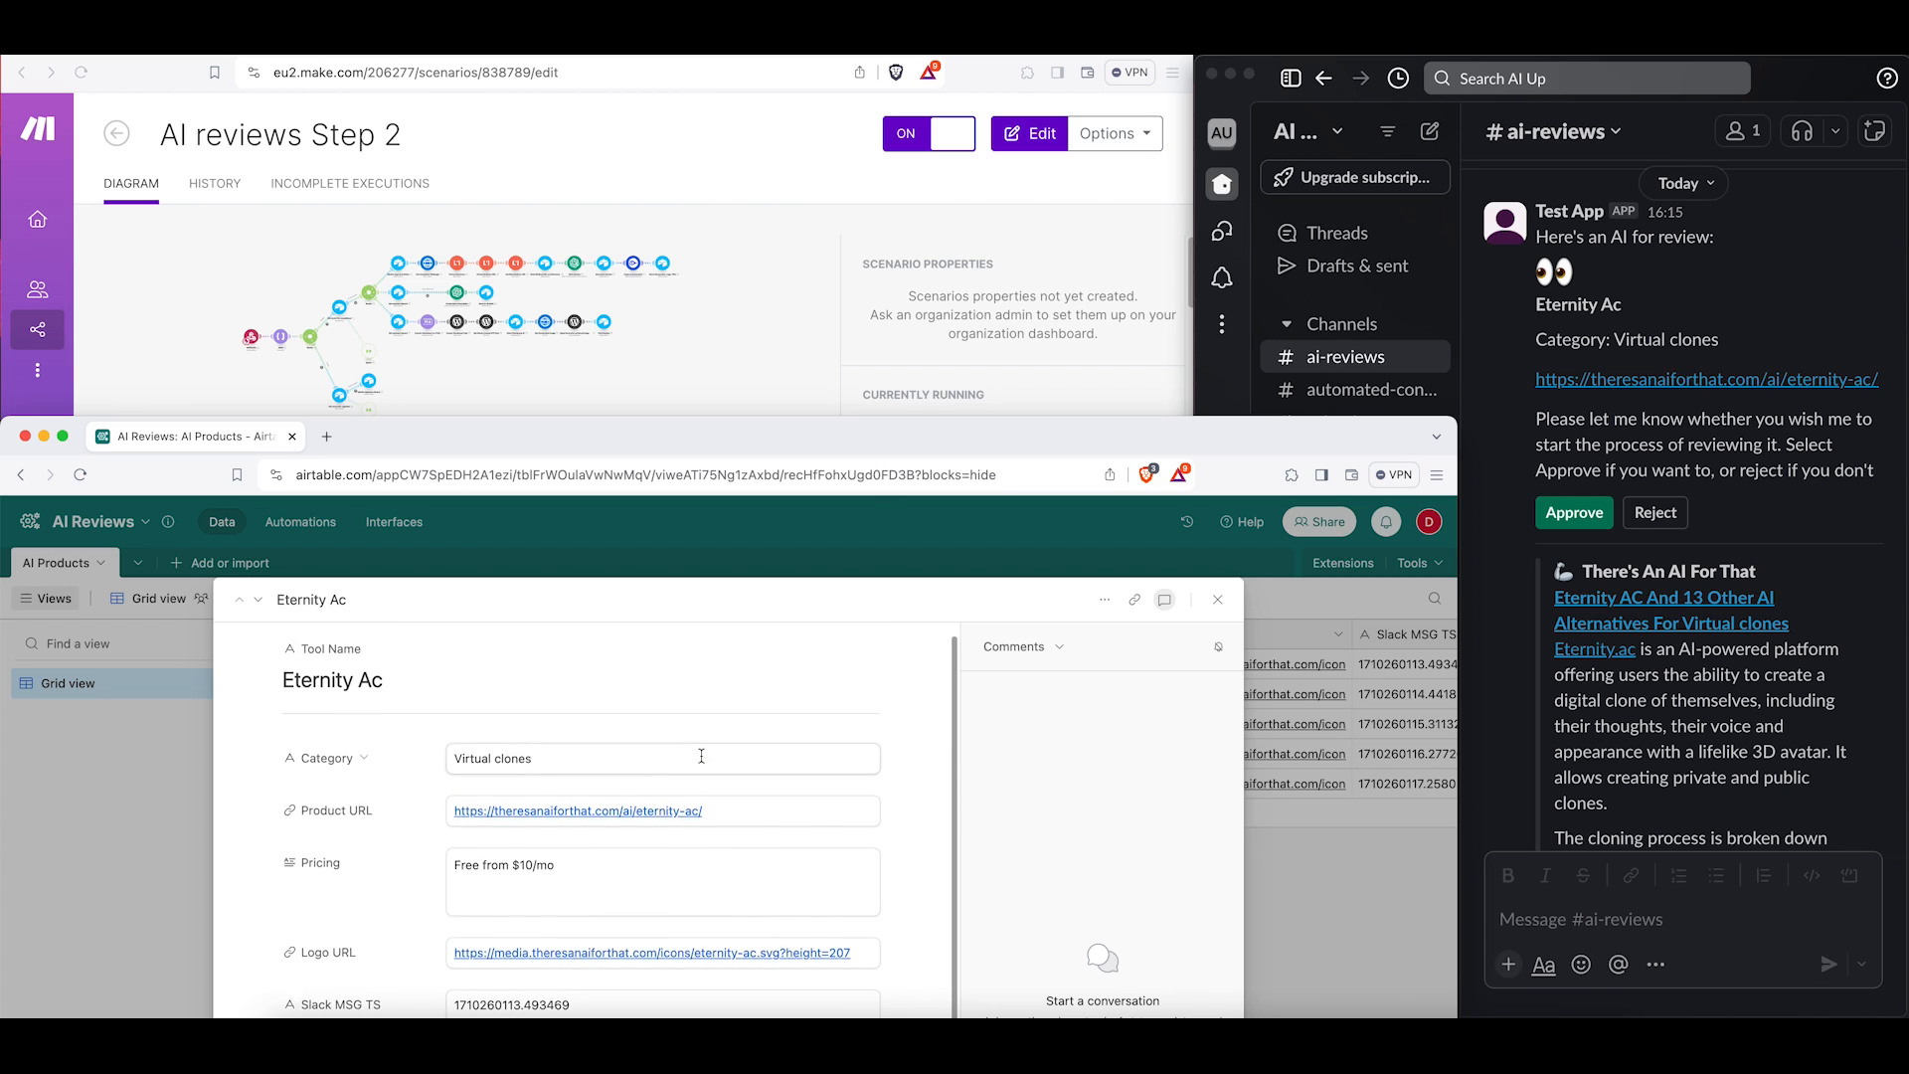
pyautogui.scroll(-3, 702, 760)
pyautogui.scroll(4, 703, 763)
pyautogui.scroll(-2, 566, 768)
pyautogui.scroll(-4, 573, 771)
pyautogui.scroll(2, 573, 771)
pyautogui.scroll(-2, 573, 771)
pyautogui.scroll(-3, 572, 771)
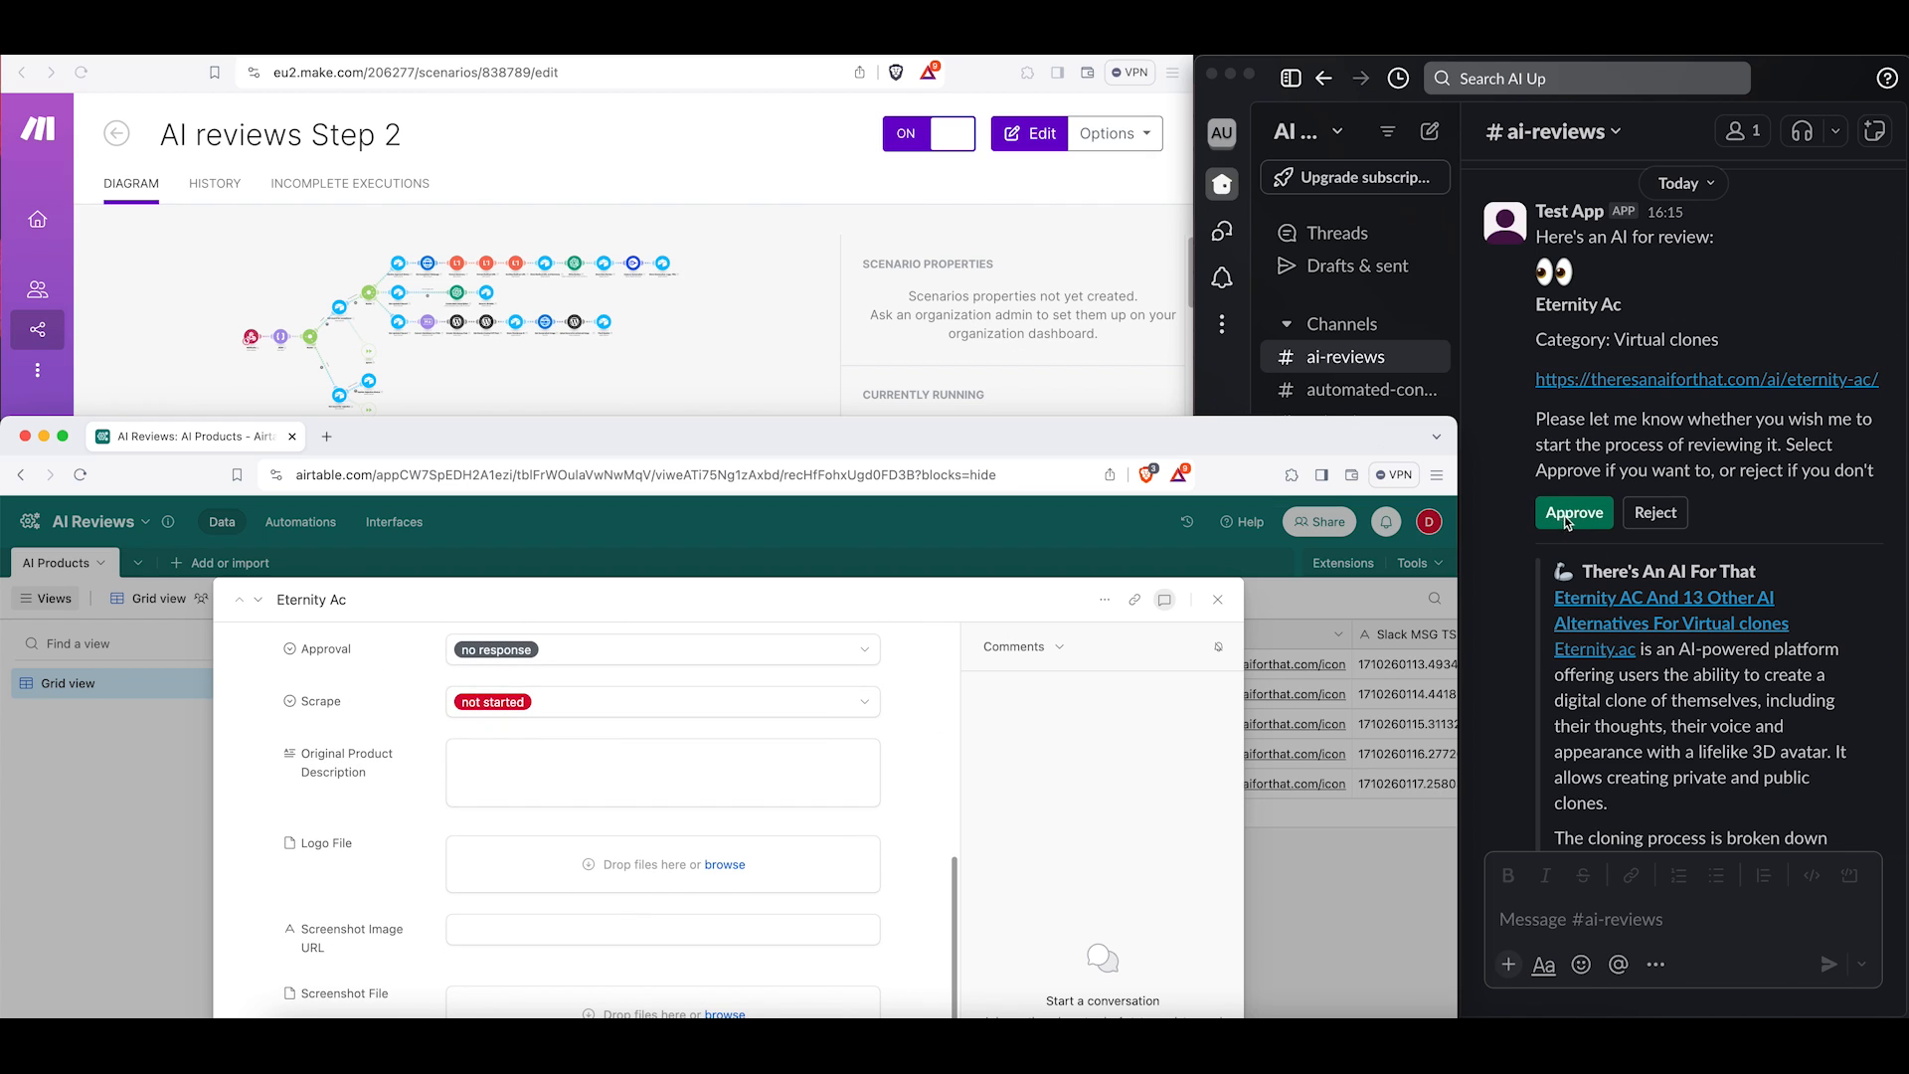
pyautogui.click(1567, 520)
pyautogui.click(1569, 522)
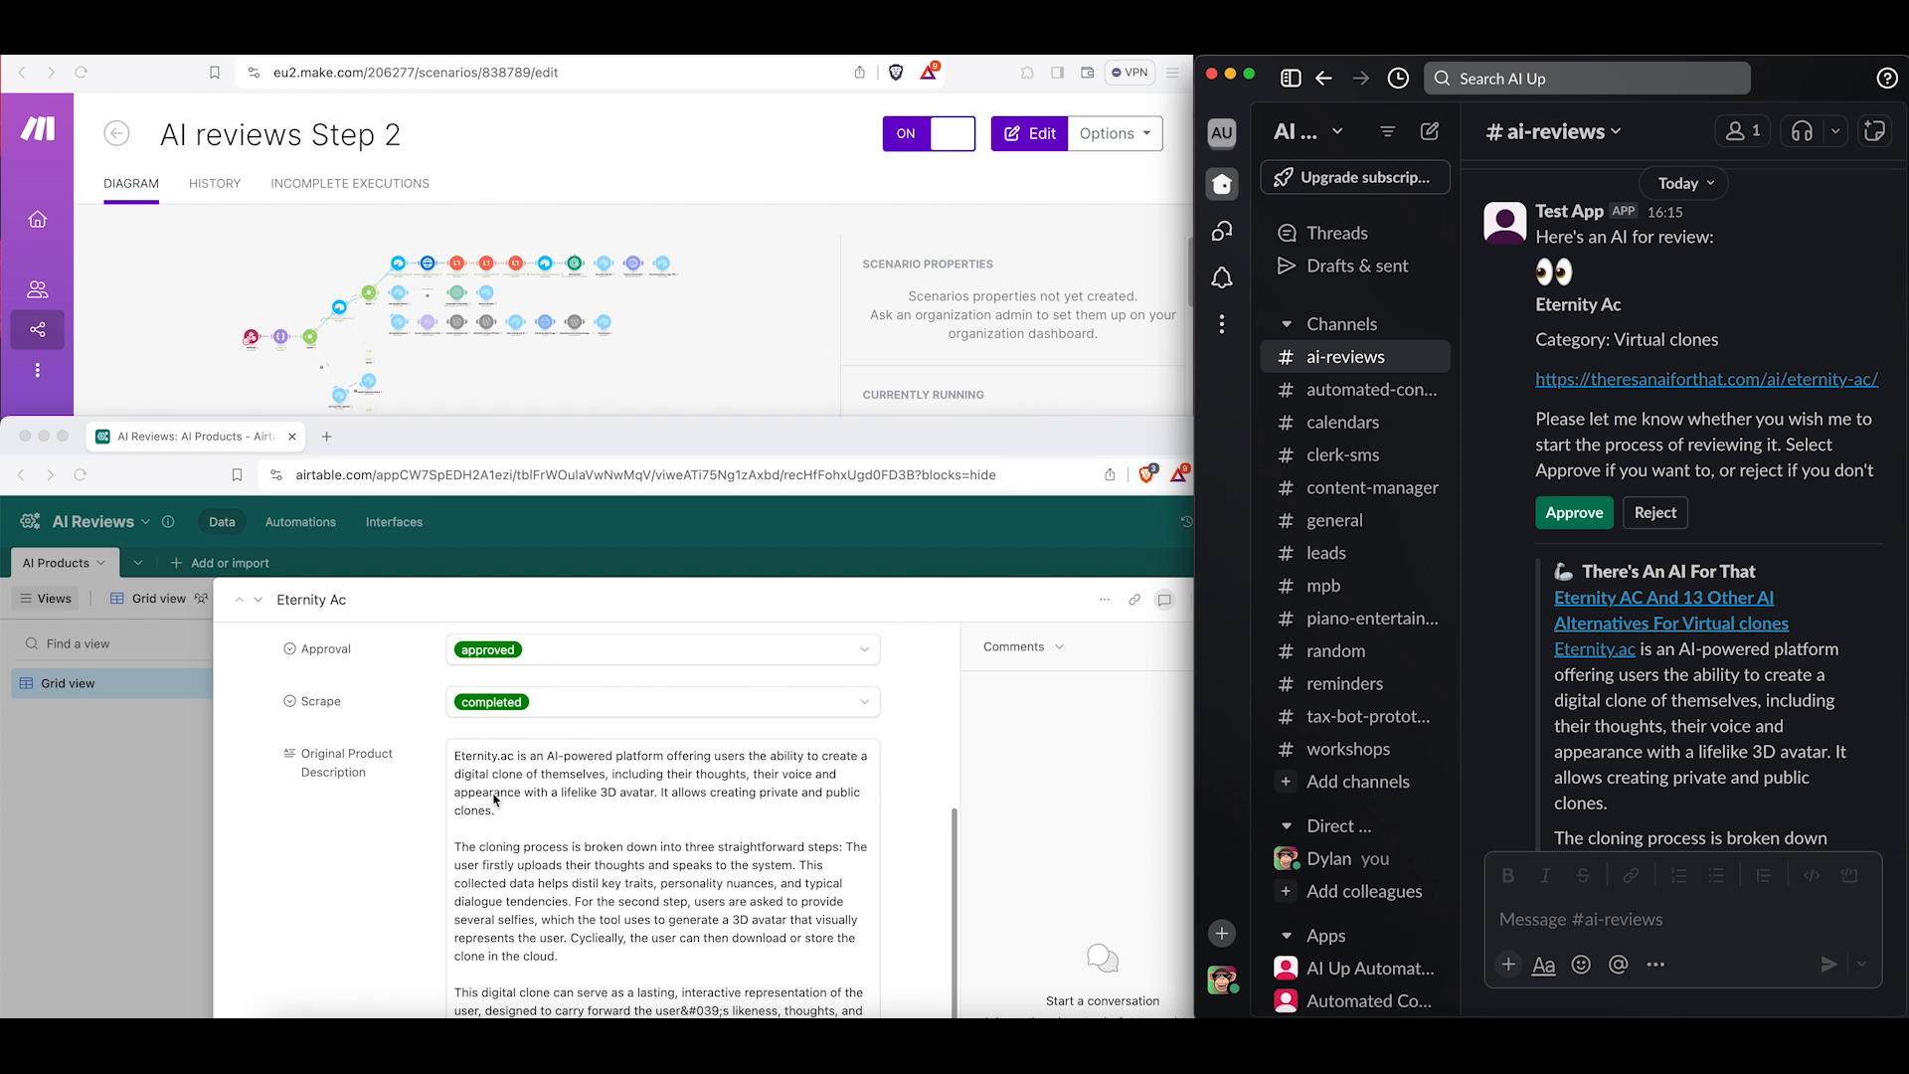
# Review the Eternity Ac record's populated description, logo, screenshot, completed review, meta description and WordPress fields.
pyautogui.scroll(-10, 494, 799)
pyautogui.scroll(-4, 496, 806)
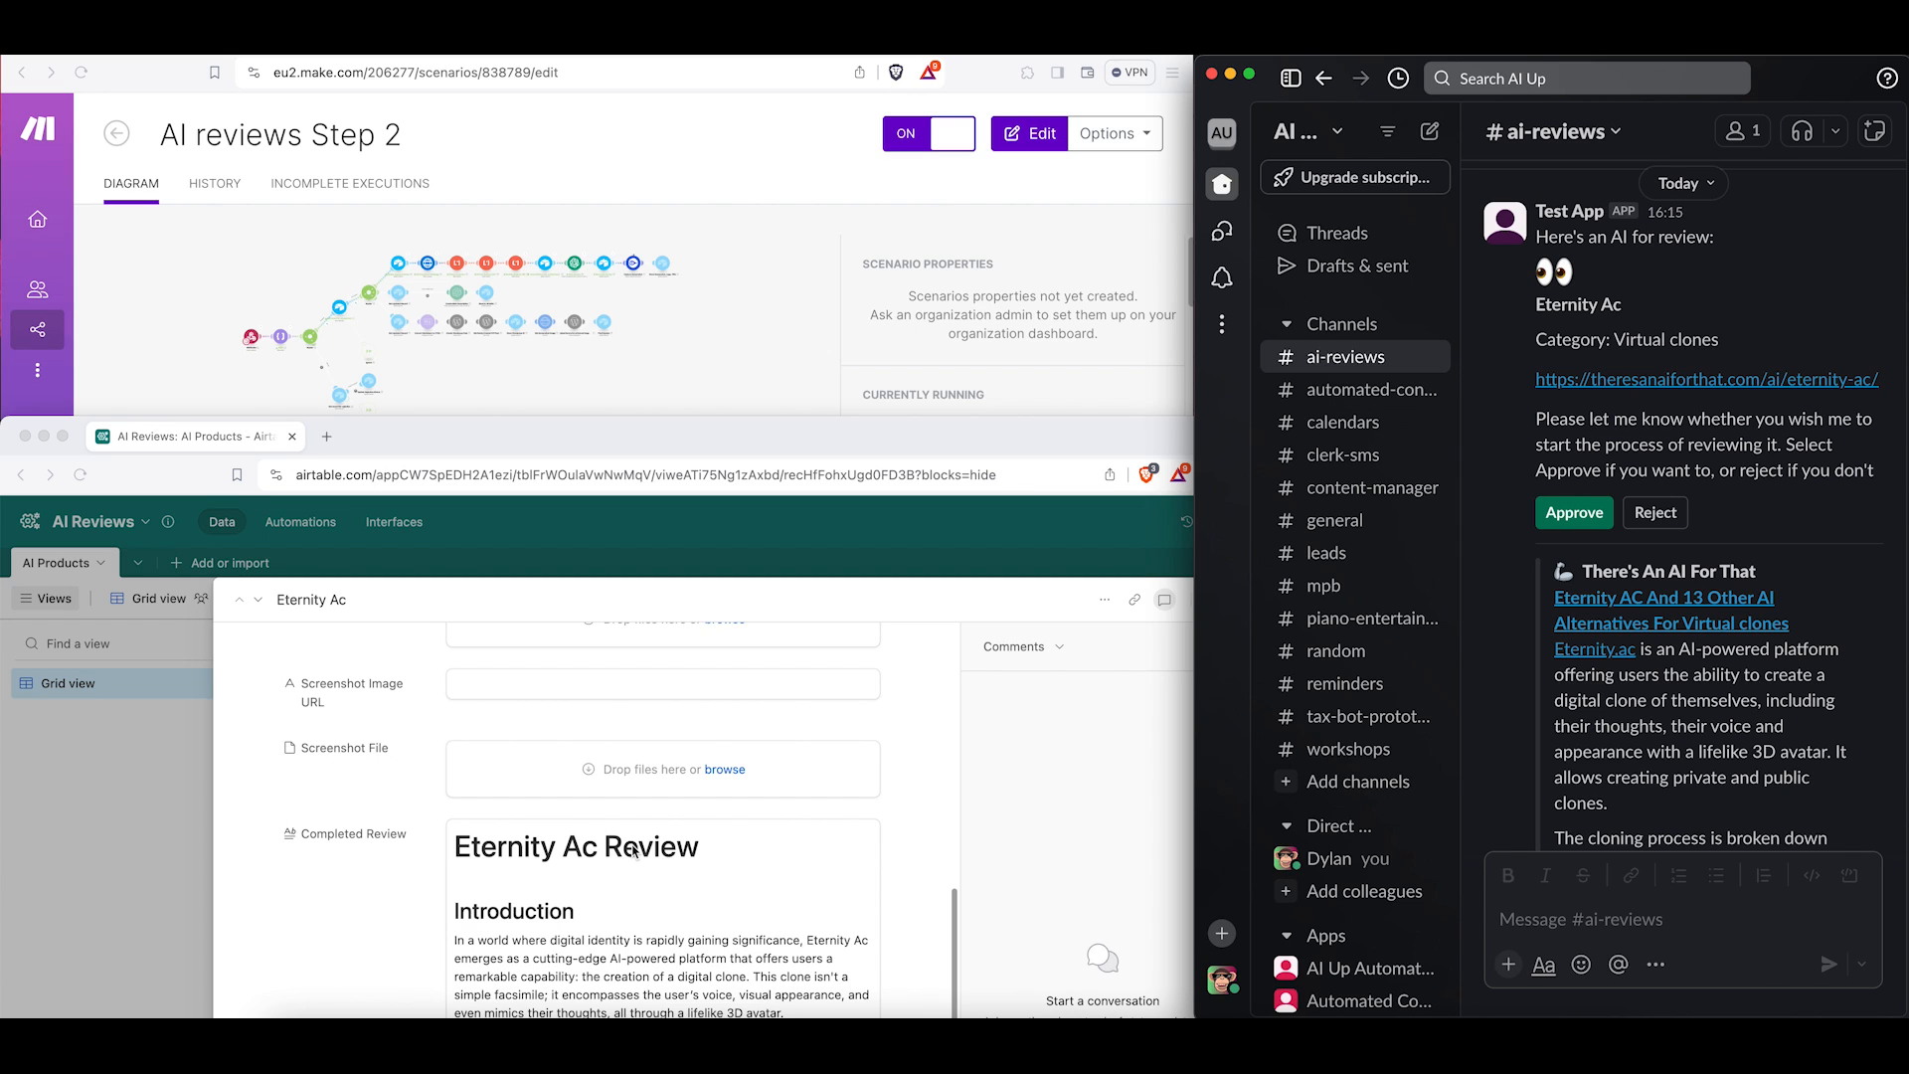
pyautogui.scroll(-5, 618, 935)
pyautogui.scroll(-10, 618, 935)
pyautogui.scroll(-10, 619, 935)
pyautogui.scroll(-2, 618, 935)
pyautogui.scroll(5, 619, 935)
pyautogui.scroll(10, 619, 935)
pyautogui.scroll(1, 619, 934)
pyautogui.scroll(-15, 618, 935)
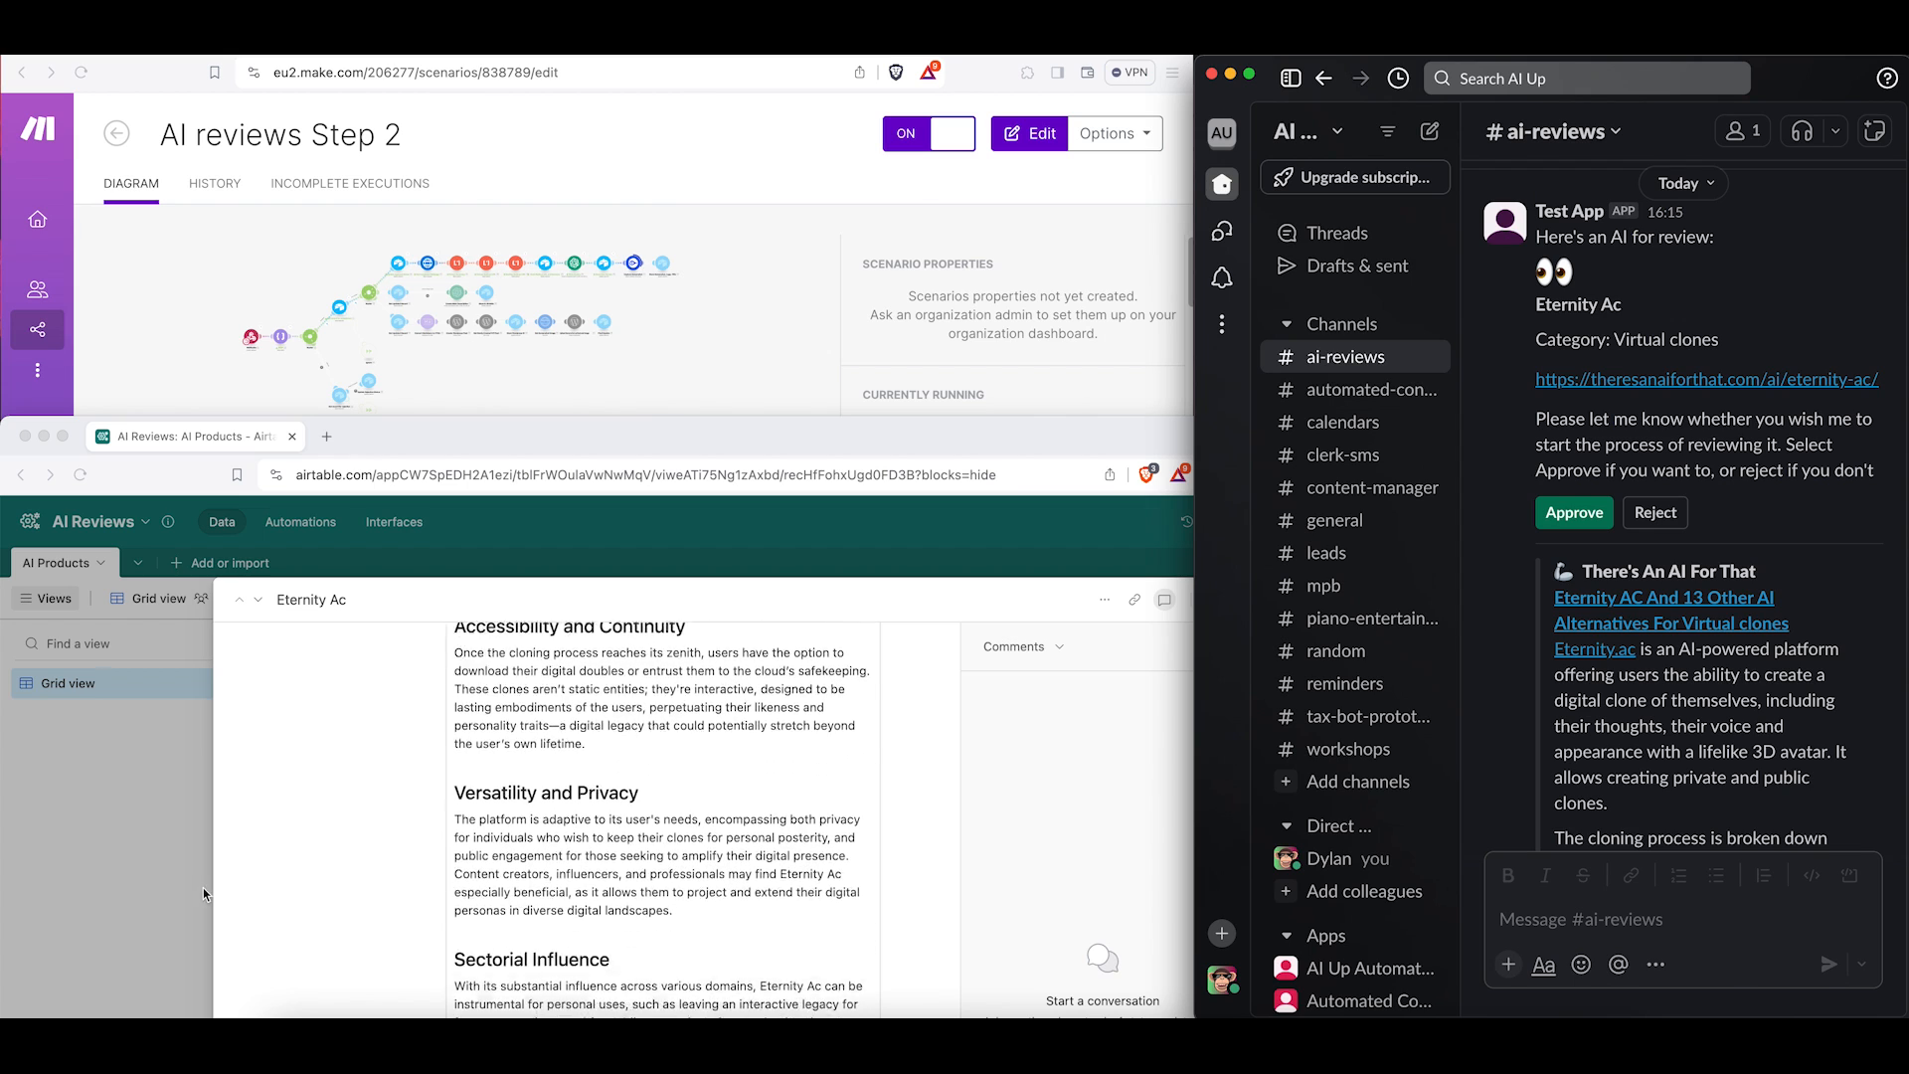
pyautogui.scroll(15, 318, 907)
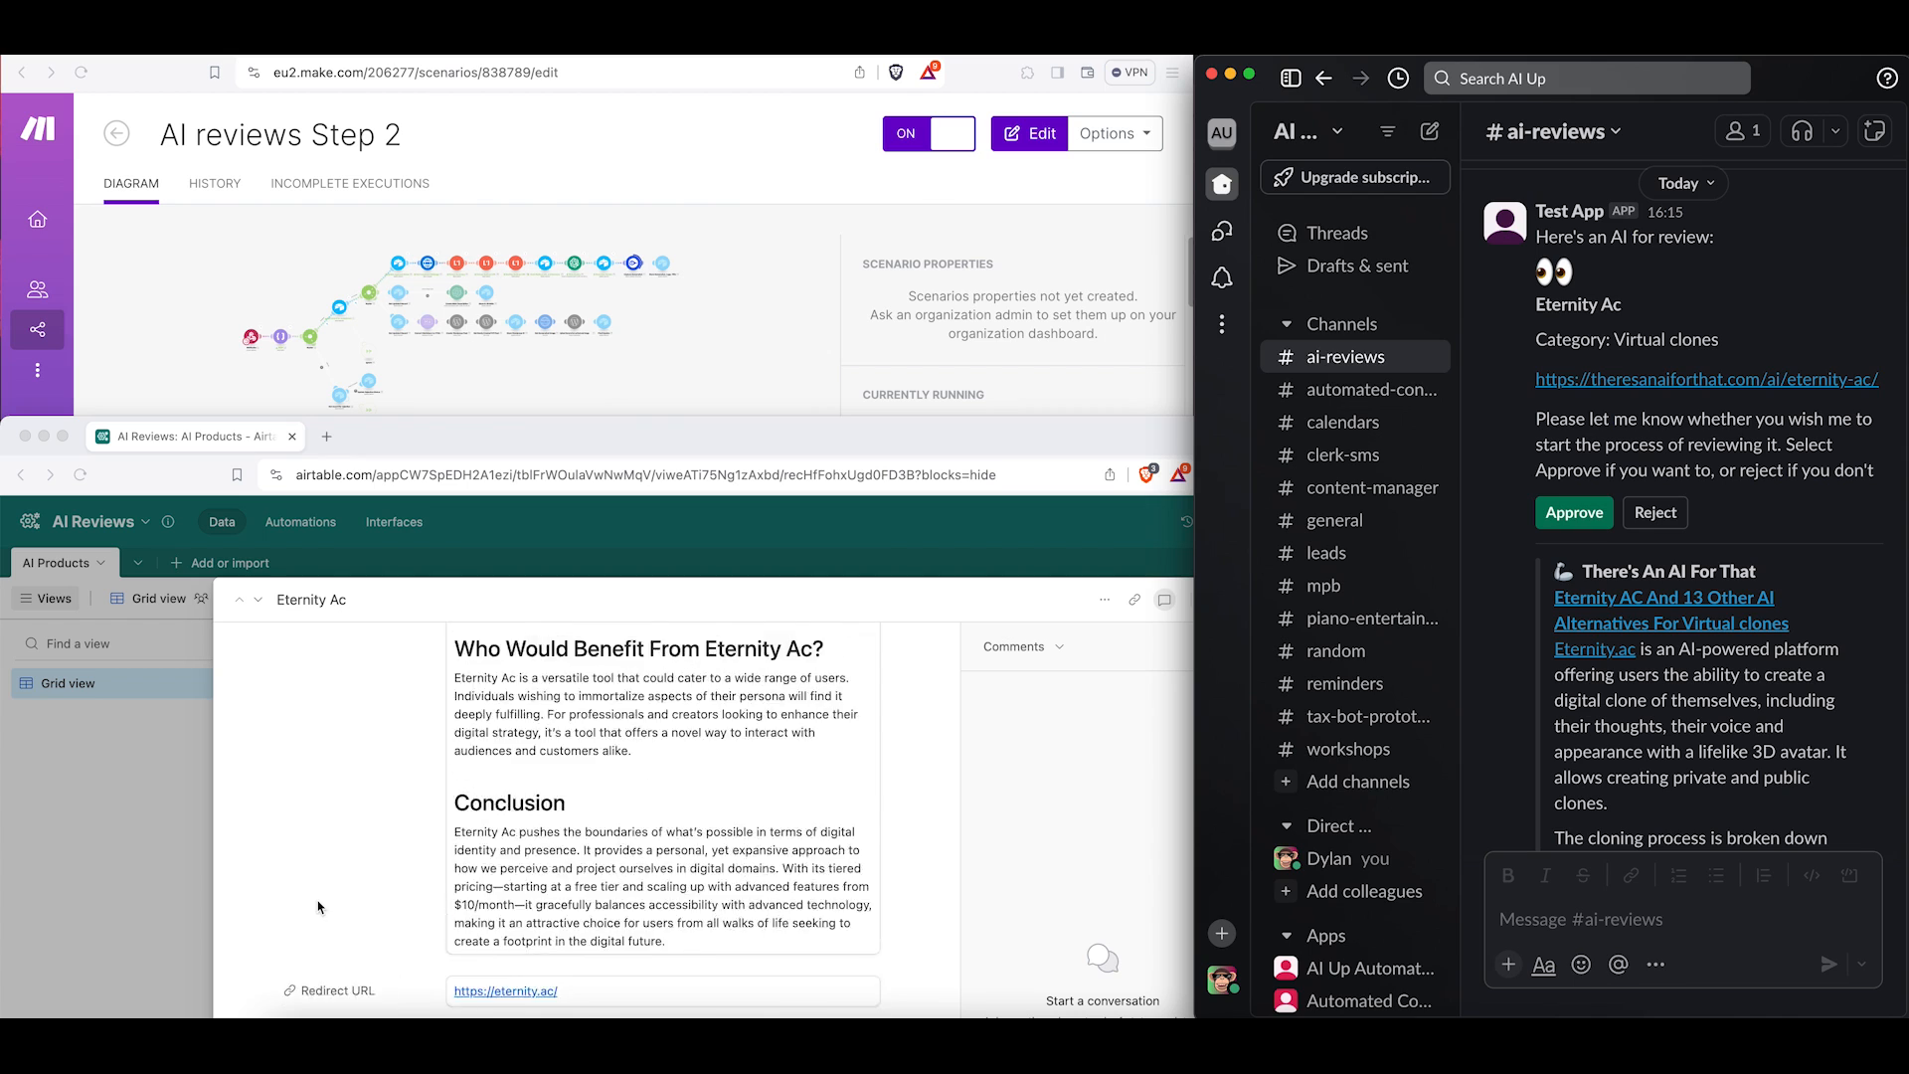
pyautogui.scroll(-5, 320, 907)
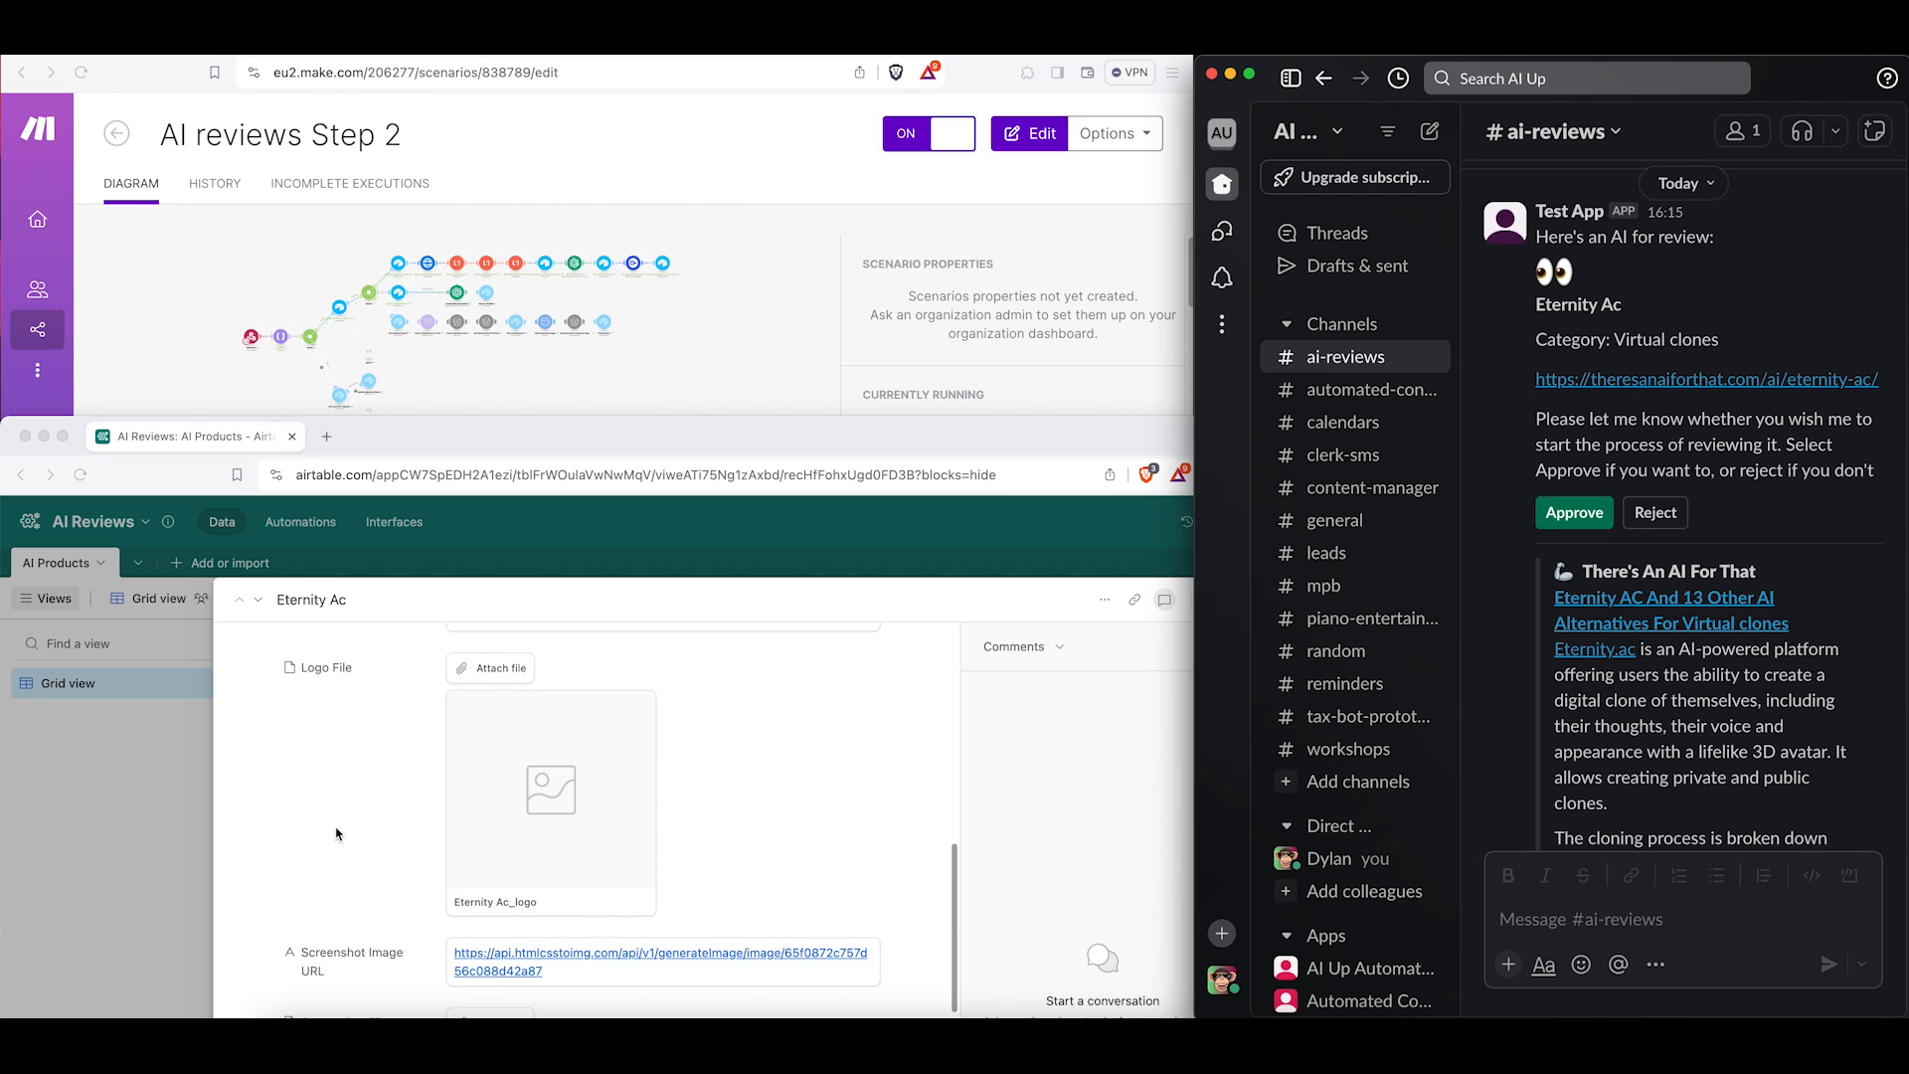
pyautogui.scroll(-3, 320, 833)
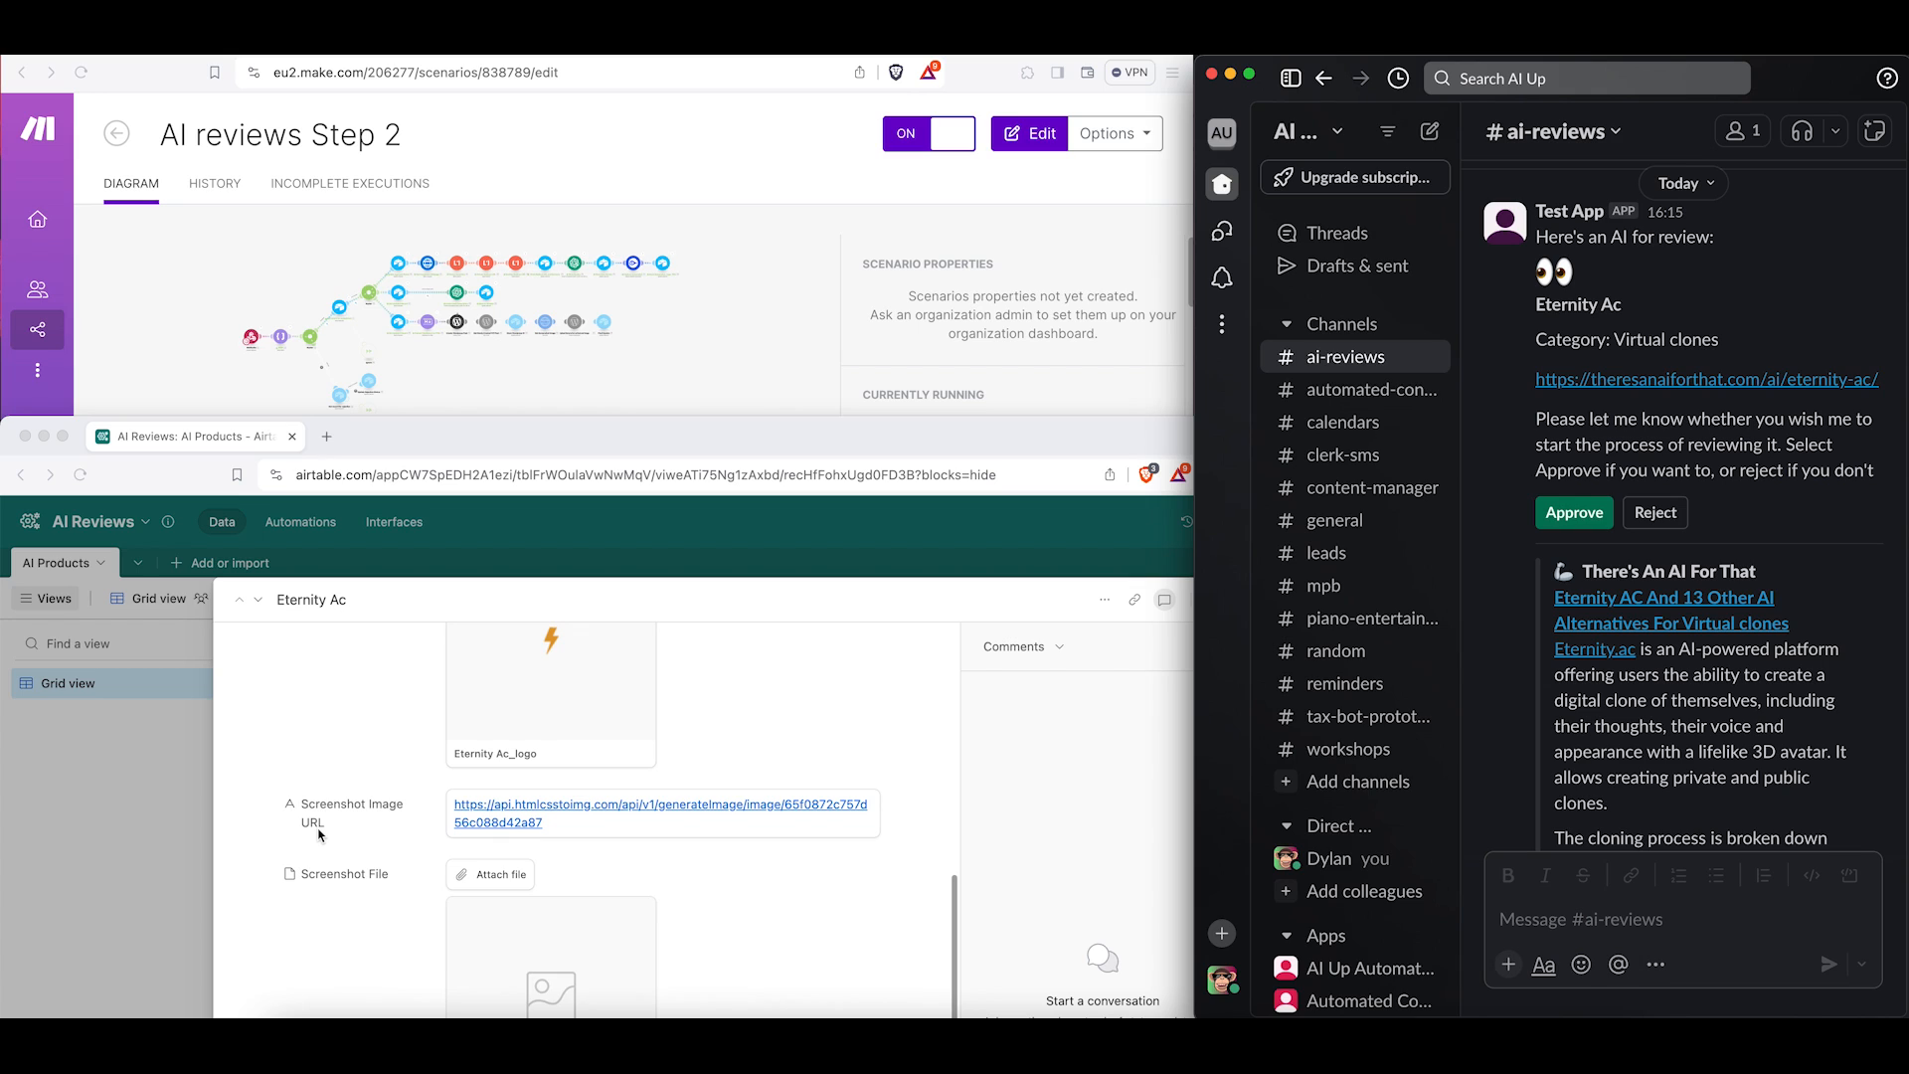
pyautogui.scroll(-4, 319, 838)
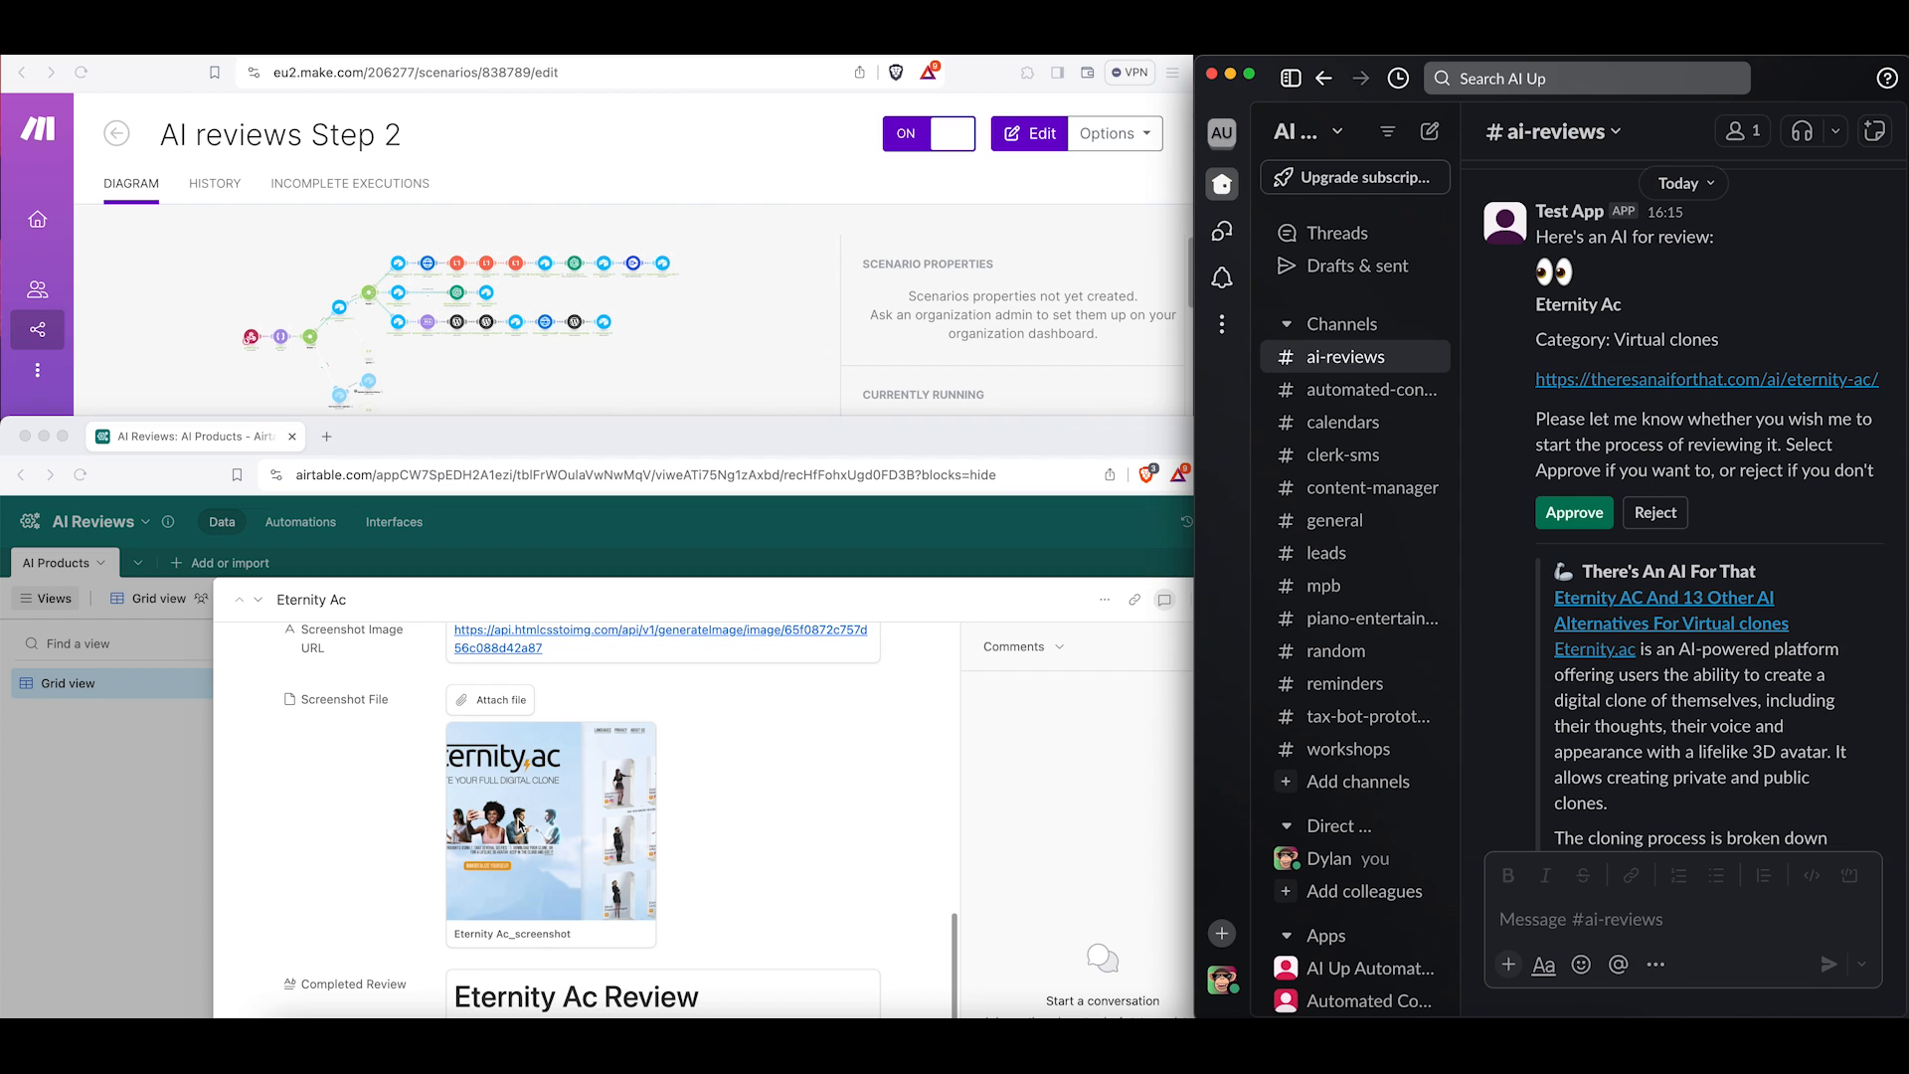
pyautogui.scroll(-12, 383, 882)
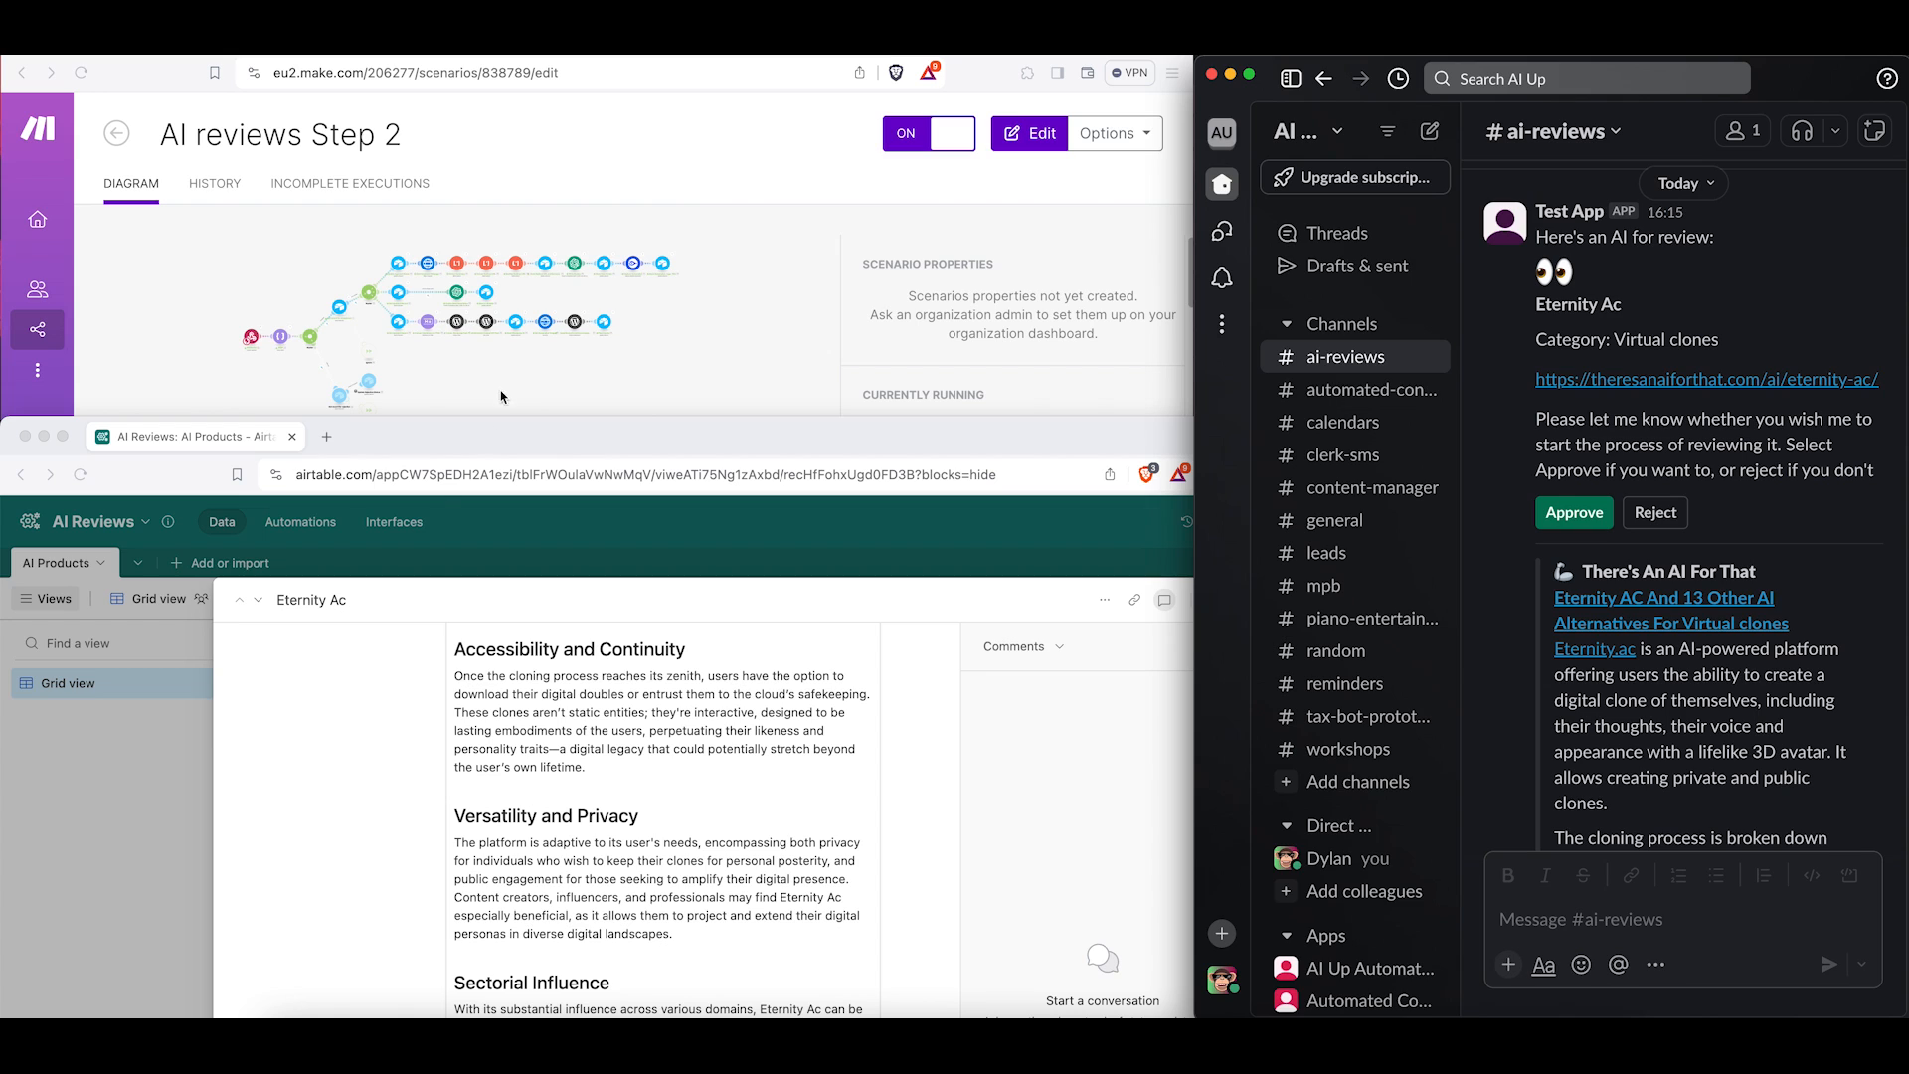
pyautogui.scroll(-8, 395, 778)
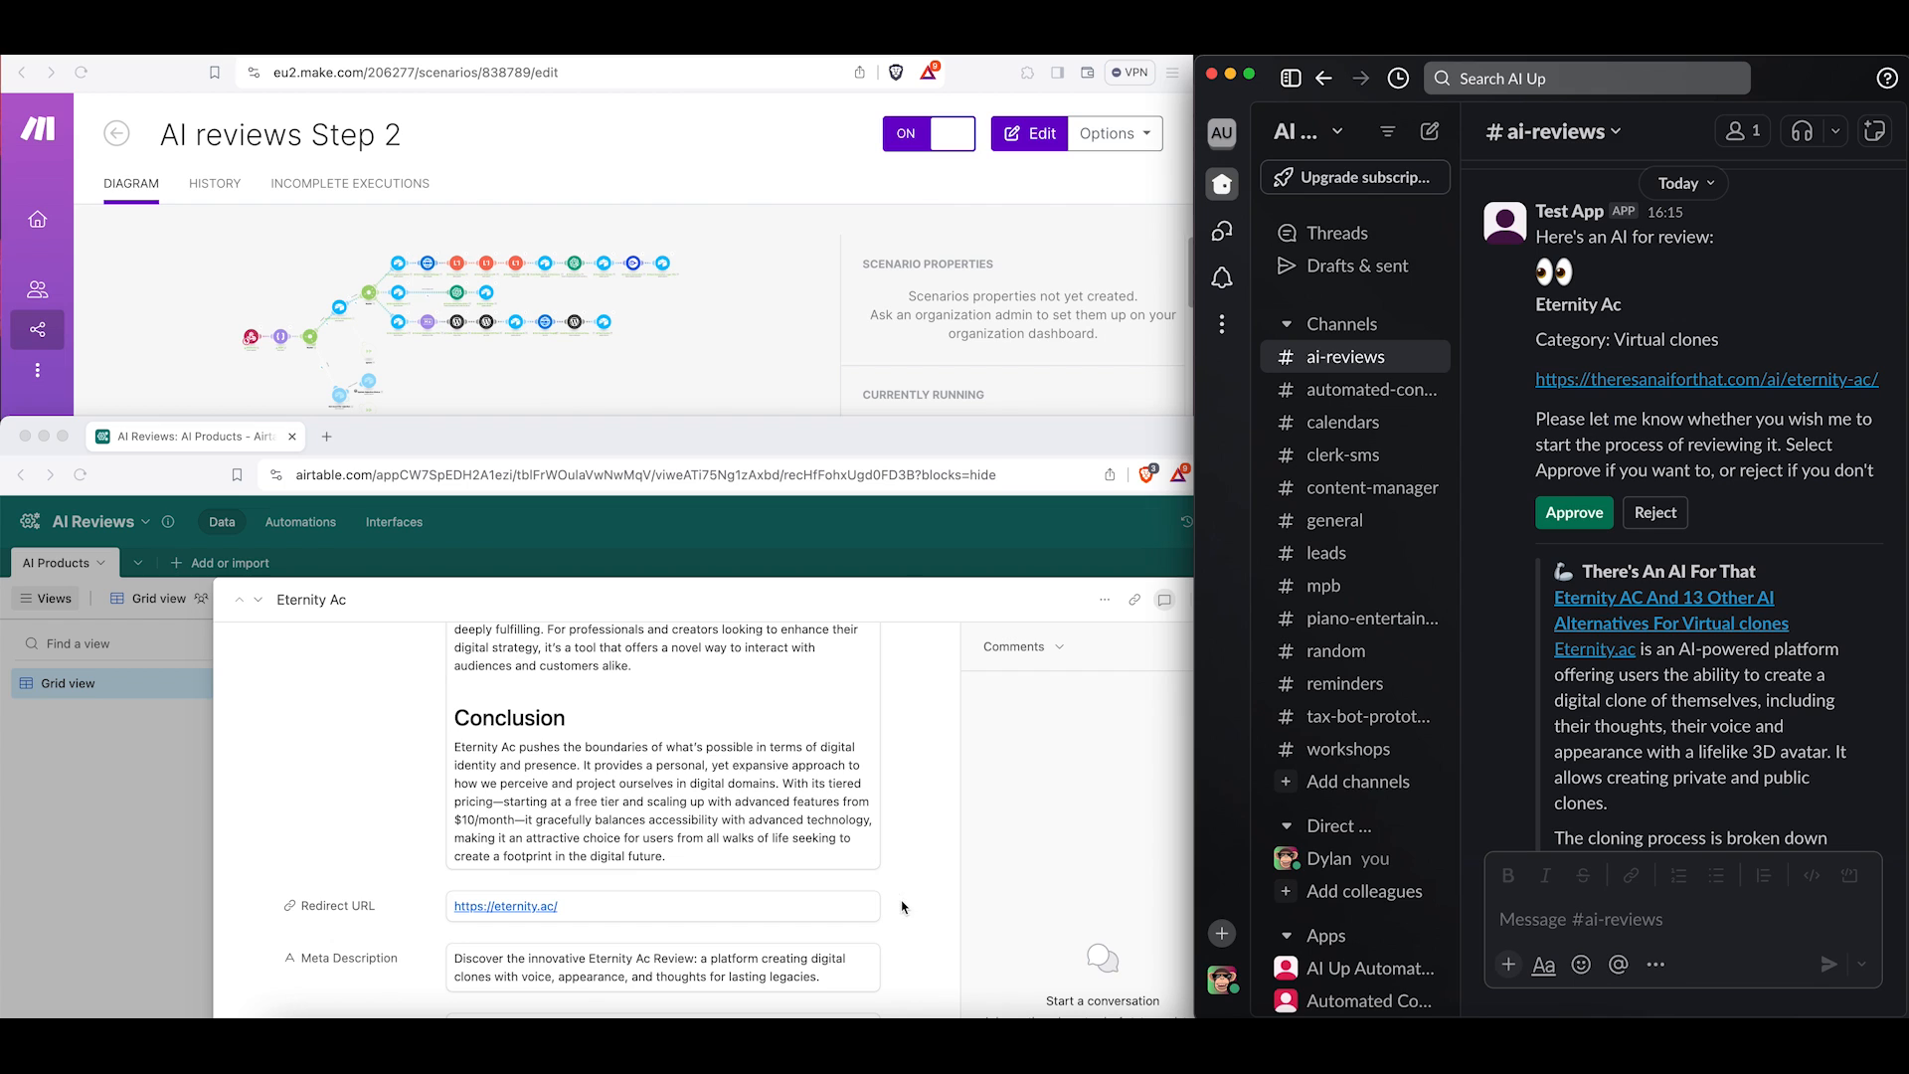
pyautogui.click(970, 895)
pyautogui.scroll(10, 935, 856)
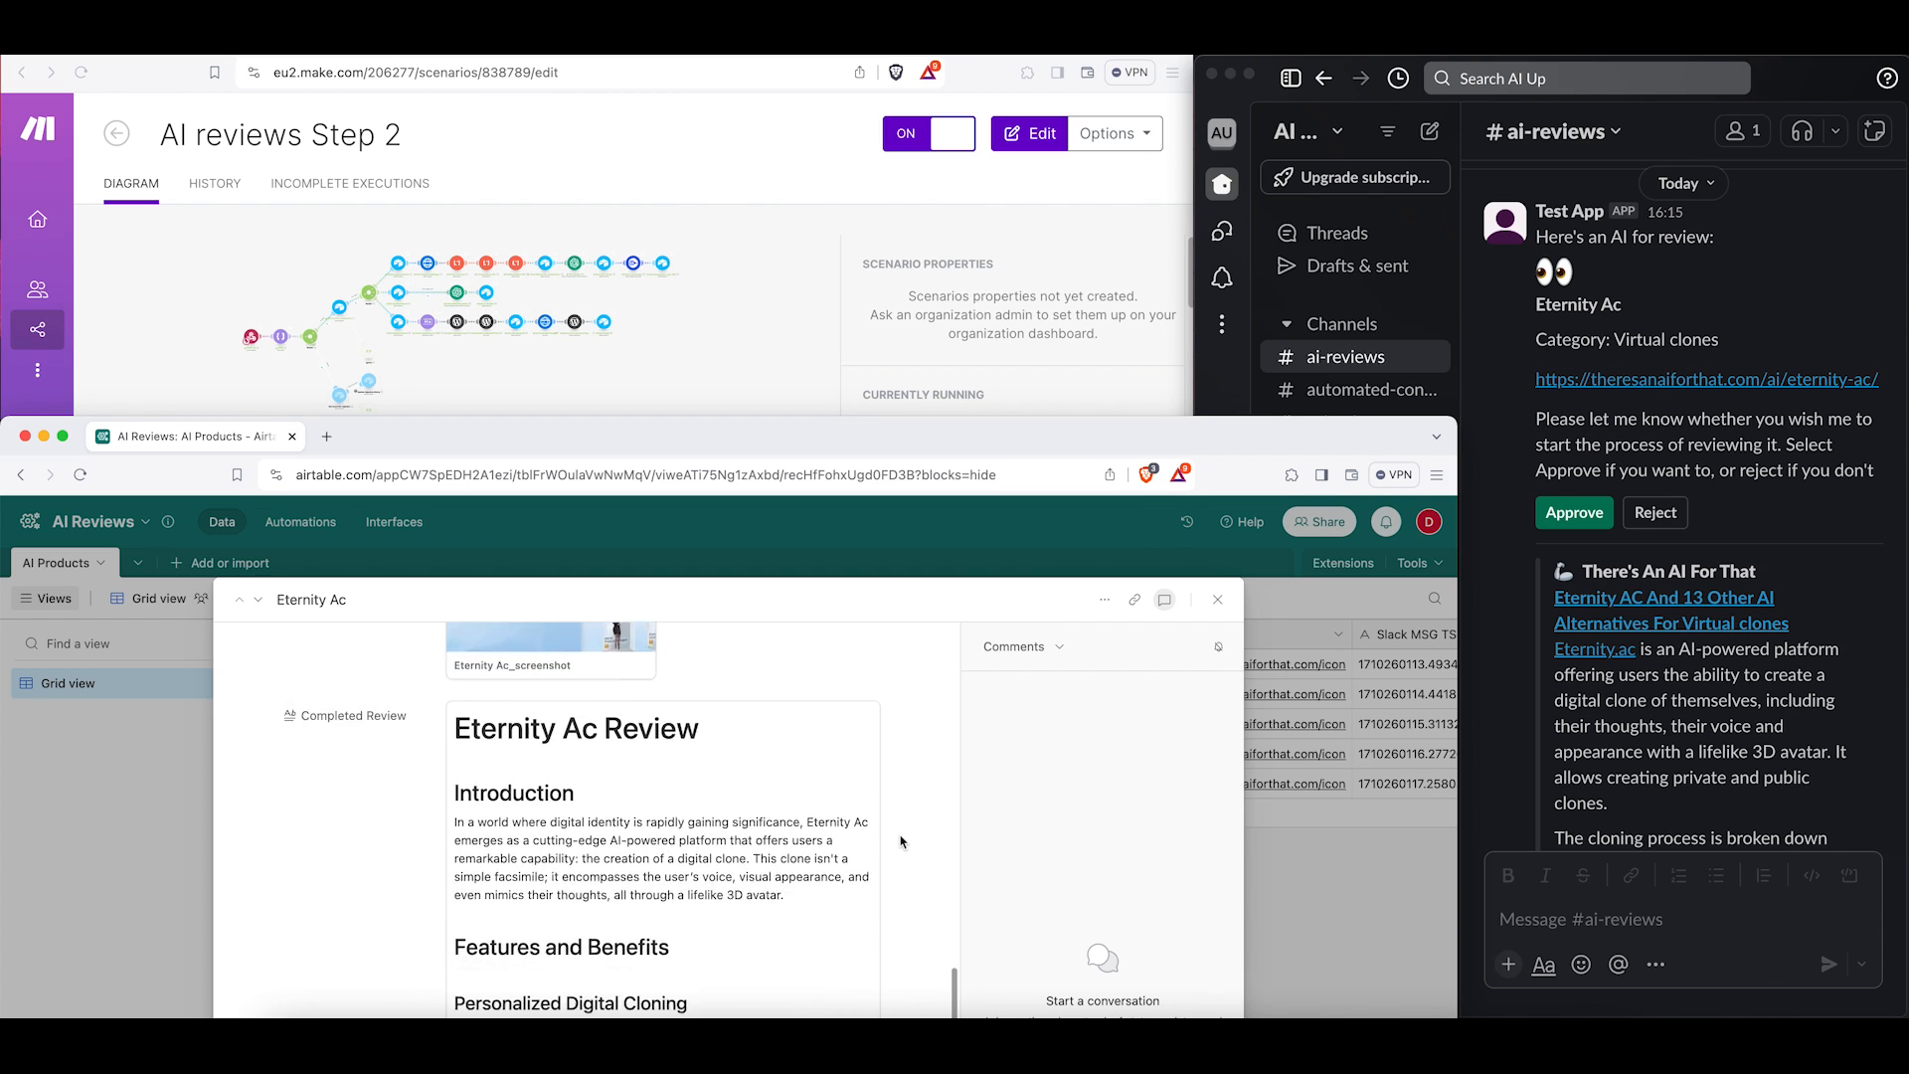
pyautogui.moveTo(921, 418); pyautogui.dragTo(922, 49)
pyautogui.scroll(-15, 616, 832)
pyautogui.scroll(-1, 617, 832)
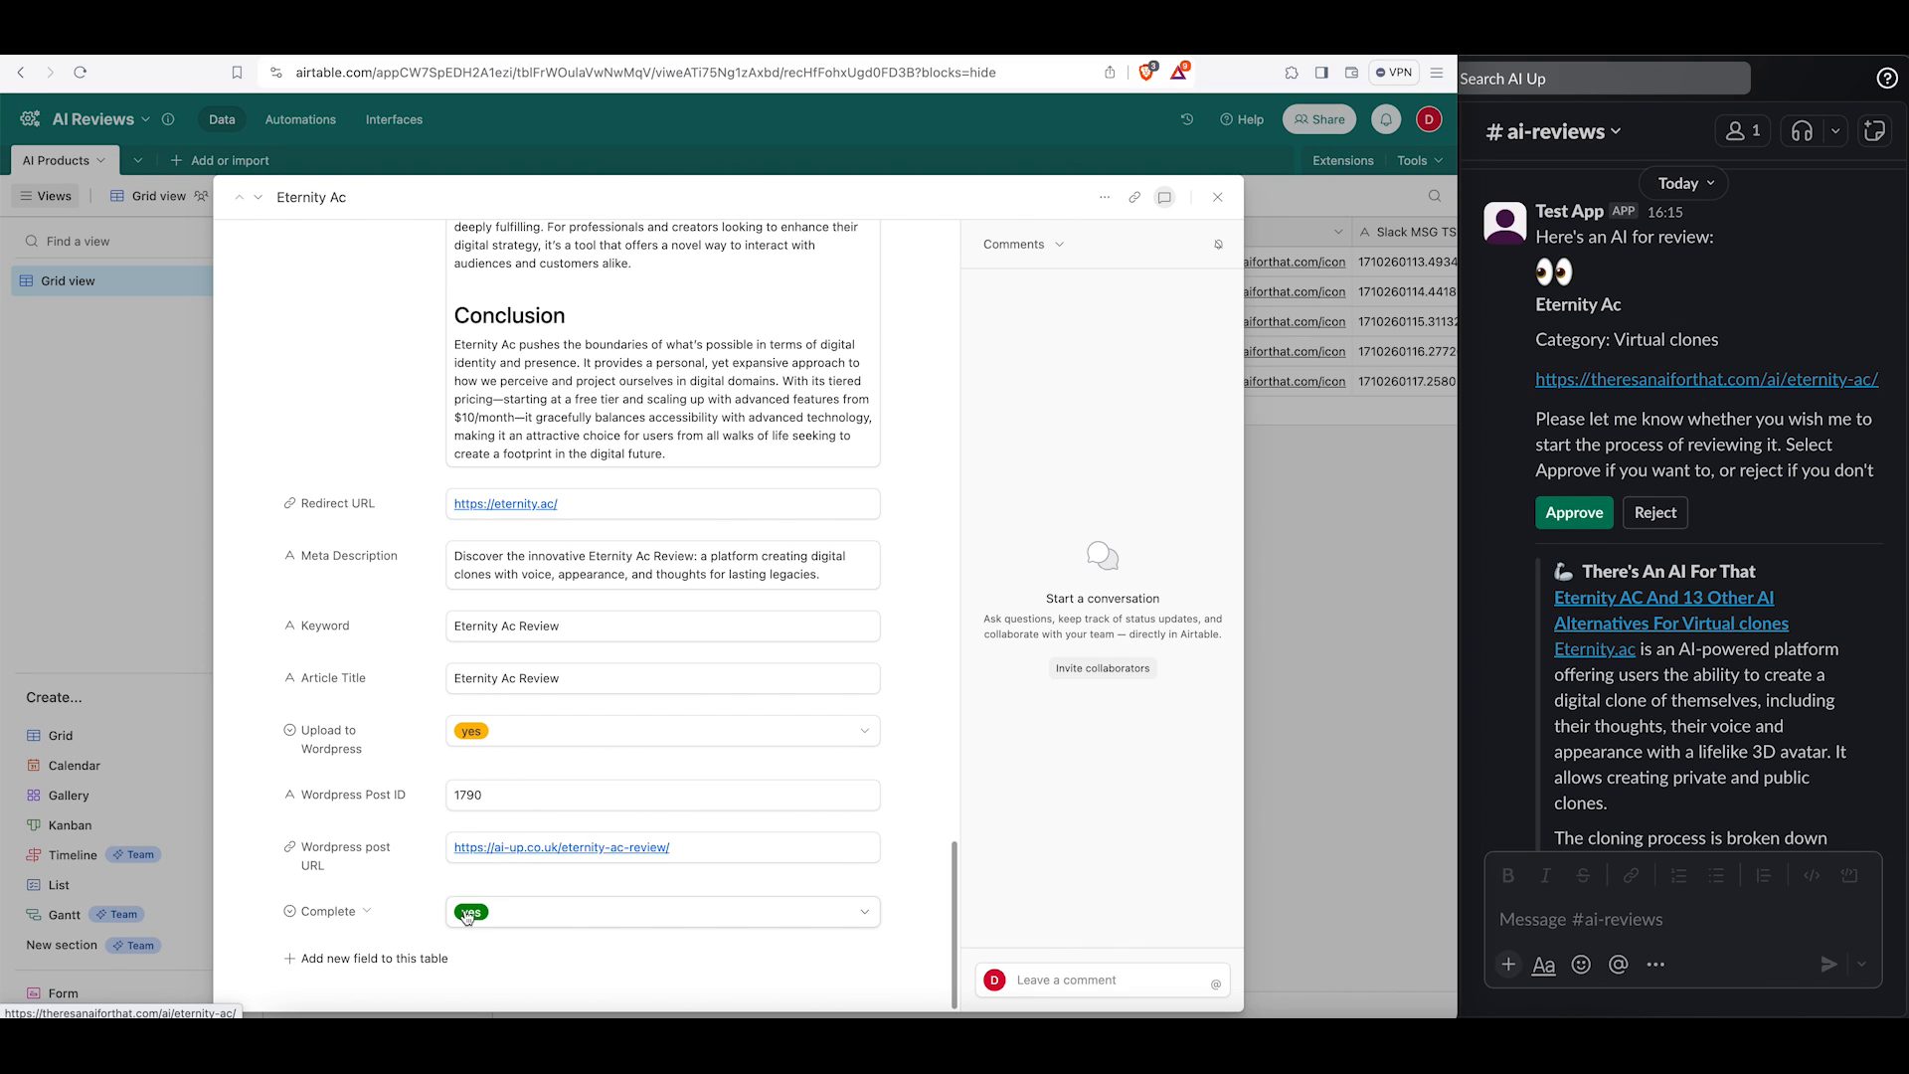
# Open the record's WordPress post URL and read through the published Eternity Ac review.
pyautogui.click(611, 850)
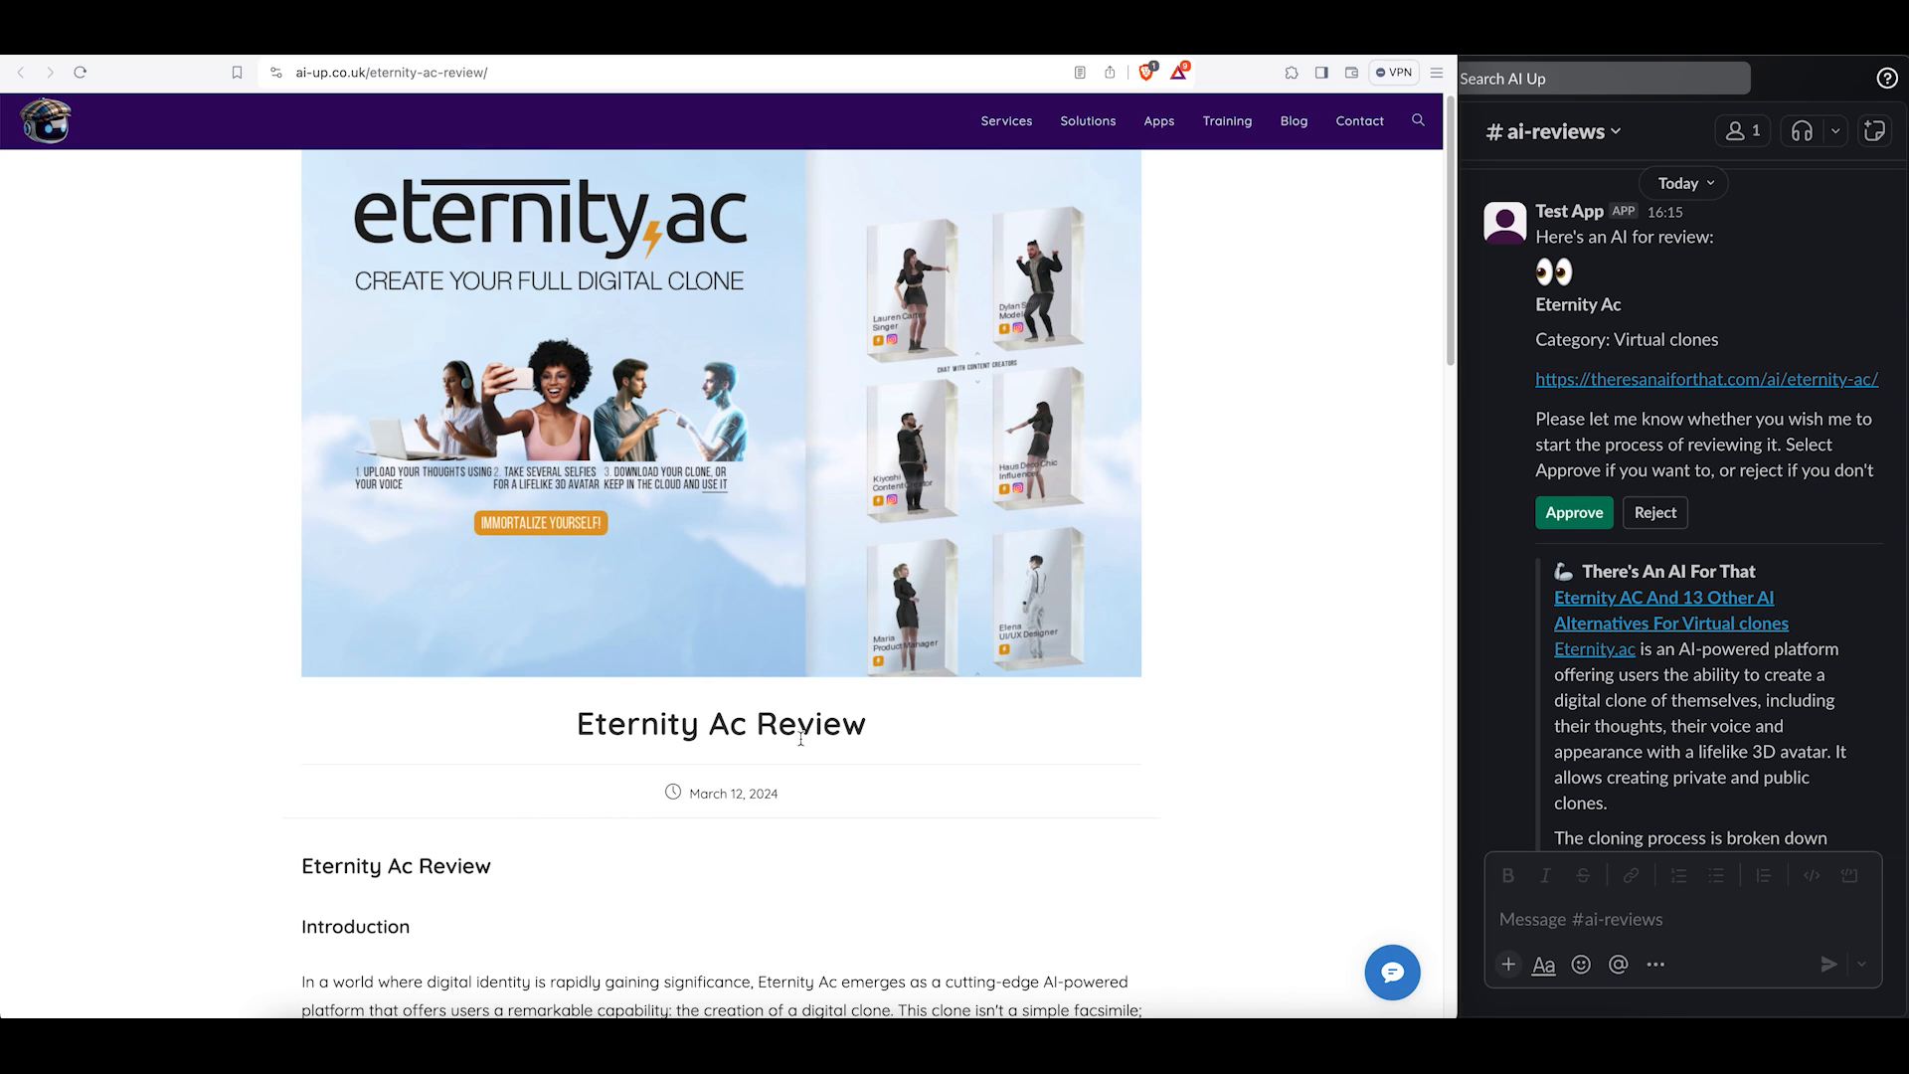
pyautogui.scroll(-1, 572, 794)
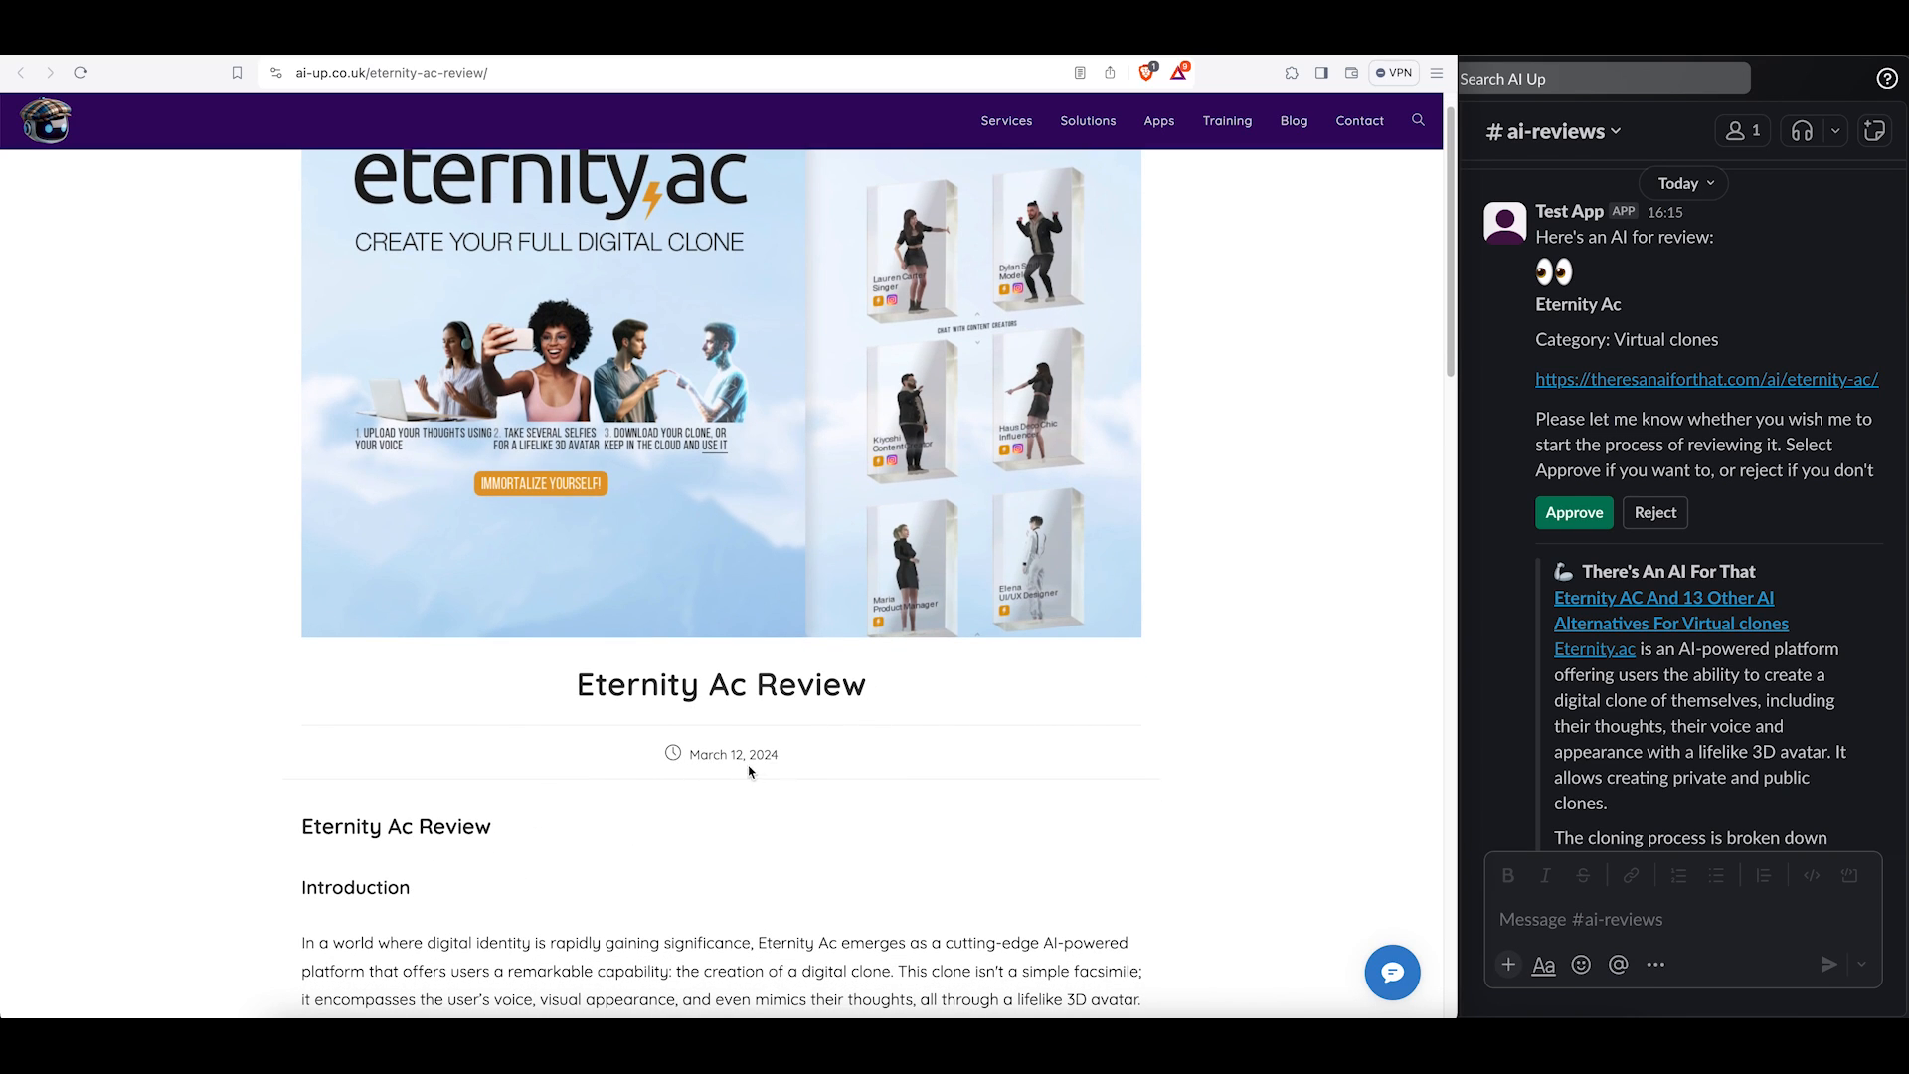
pyautogui.scroll(-5, 701, 867)
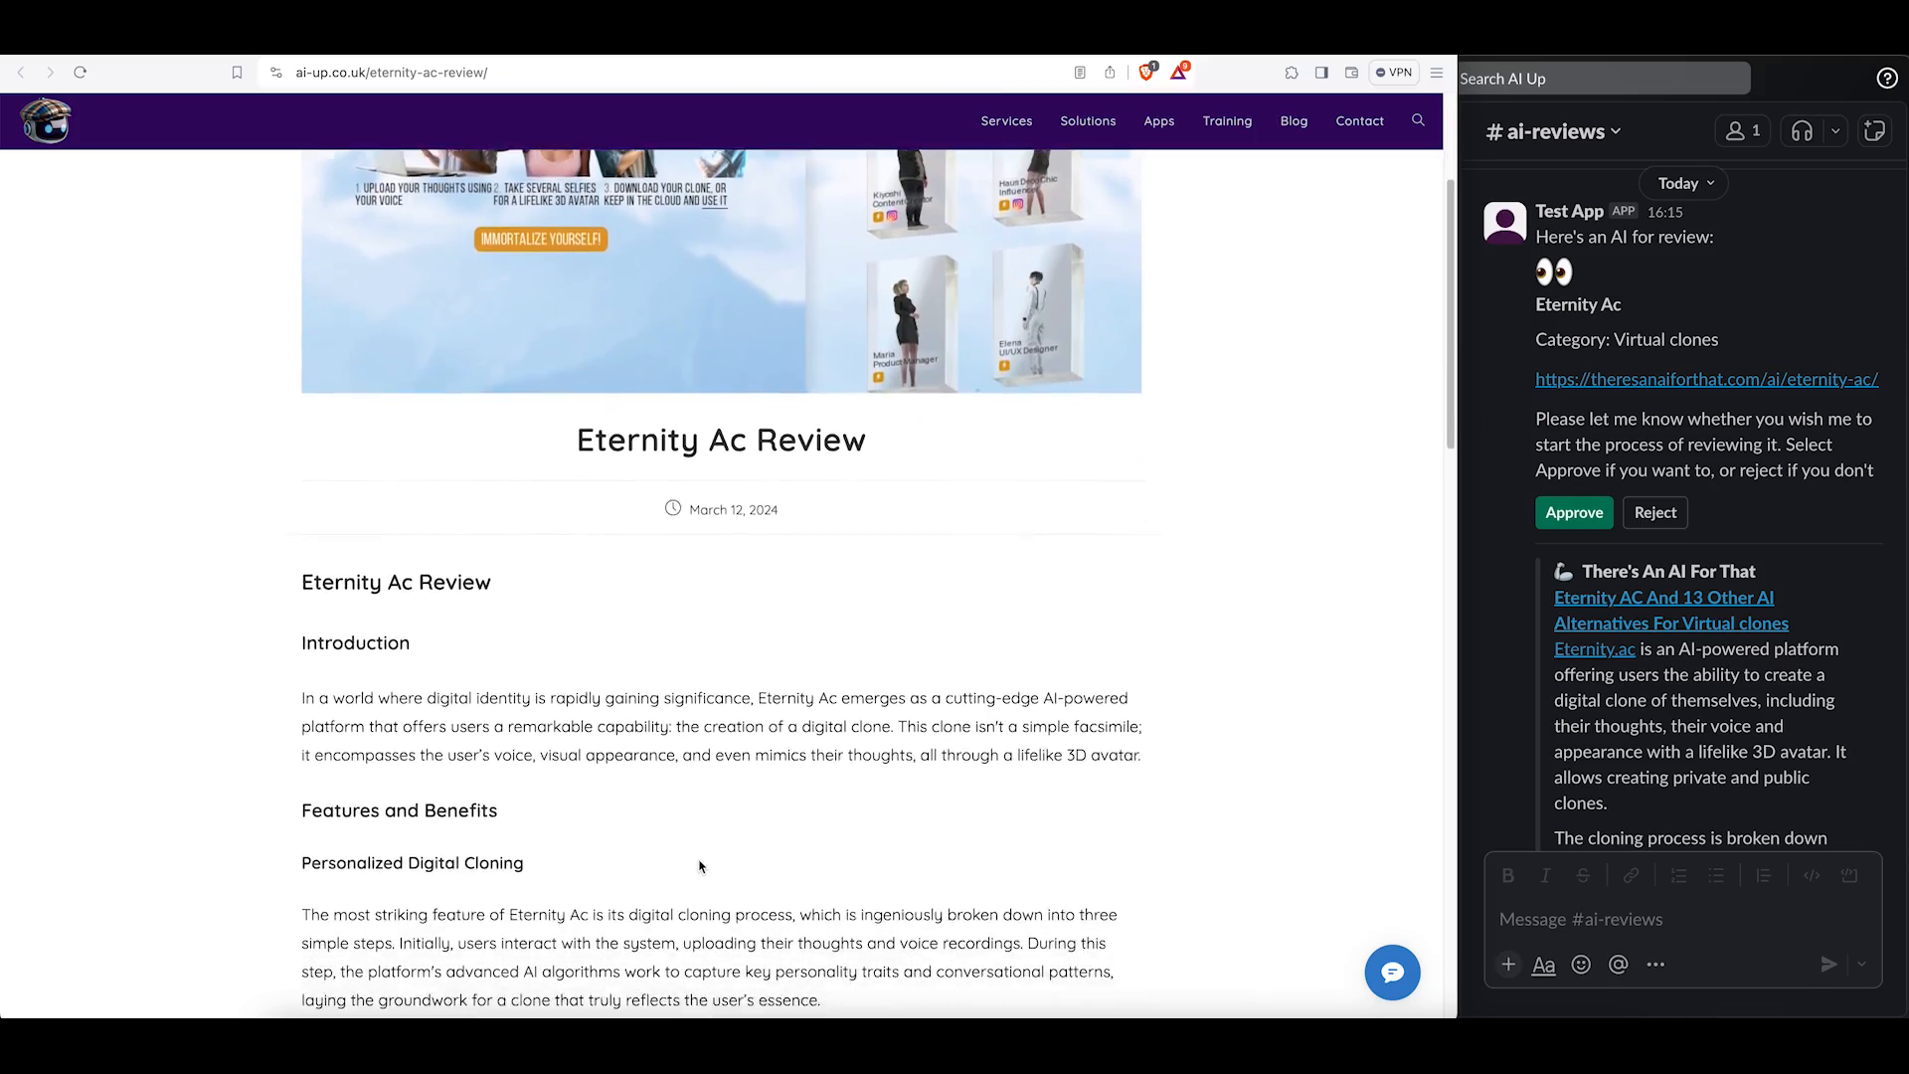
pyautogui.scroll(-18, 701, 868)
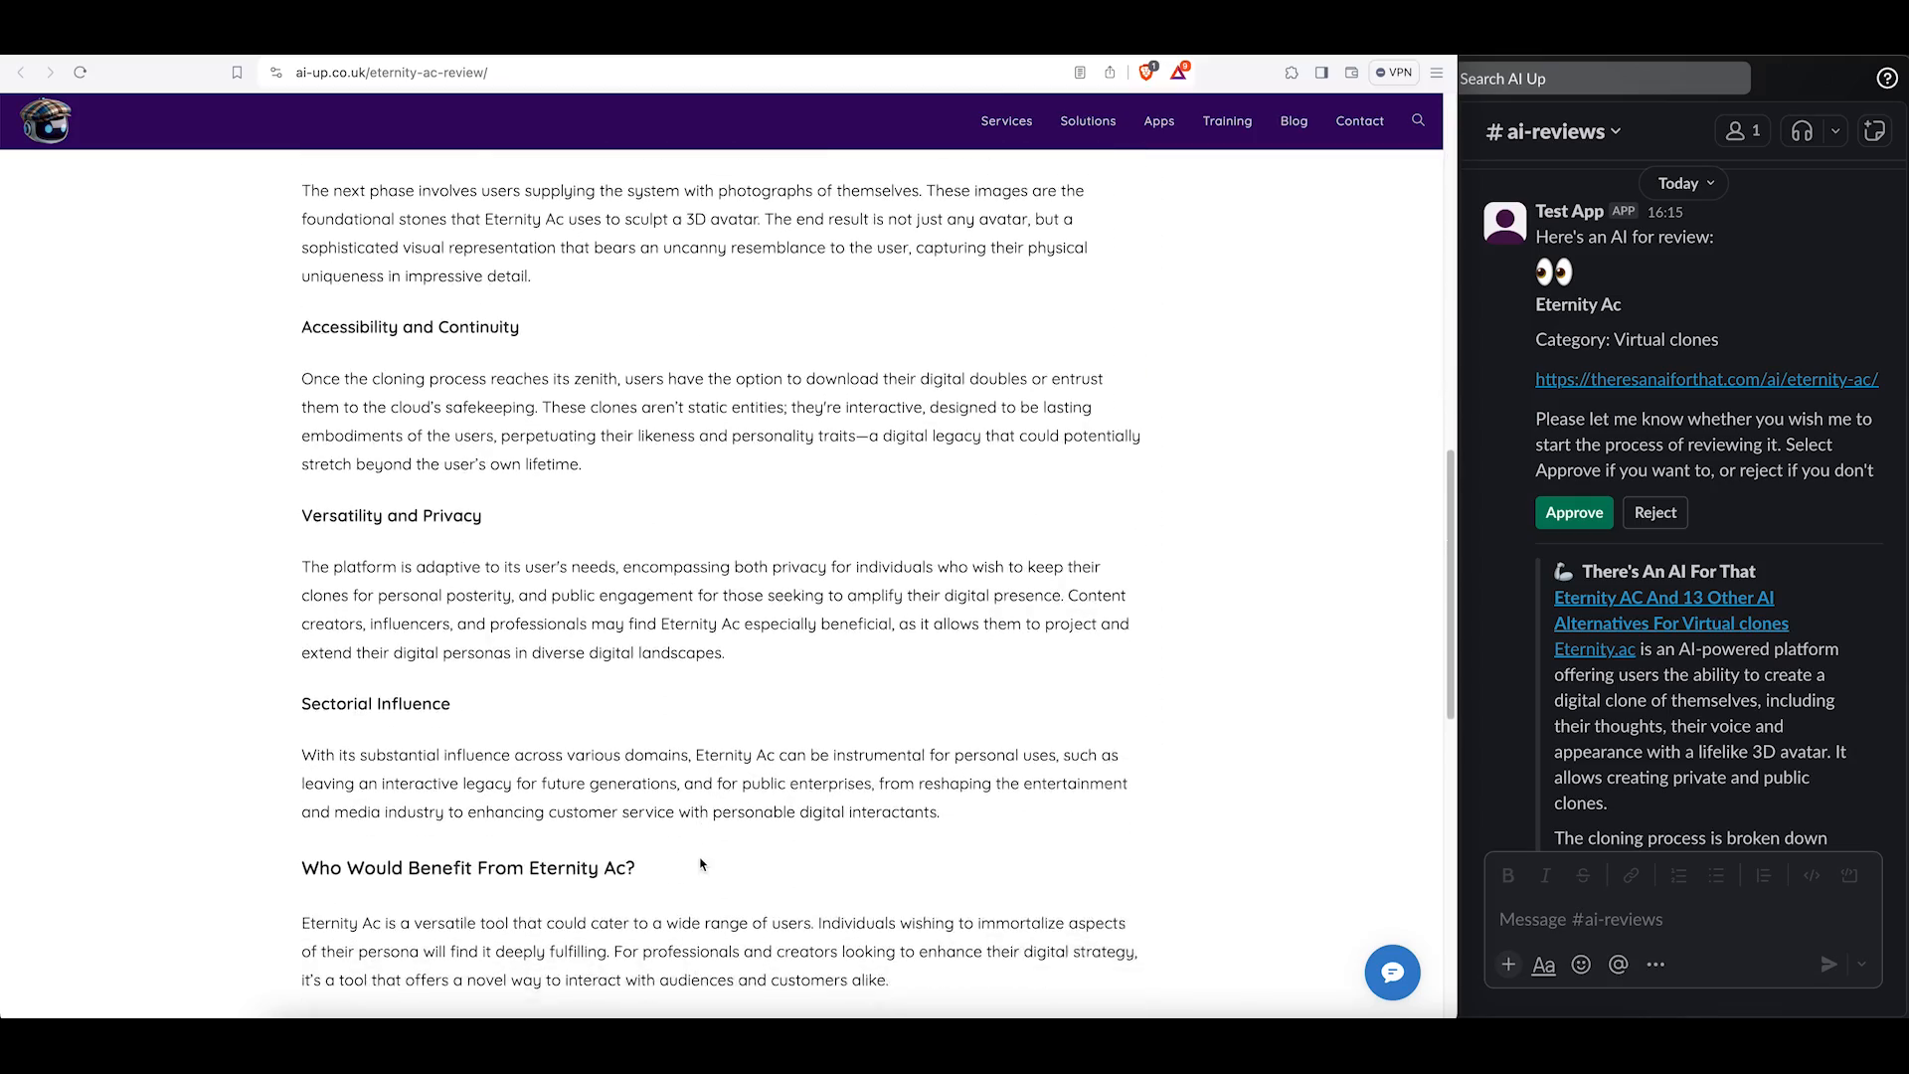
pyautogui.scroll(-11, 701, 865)
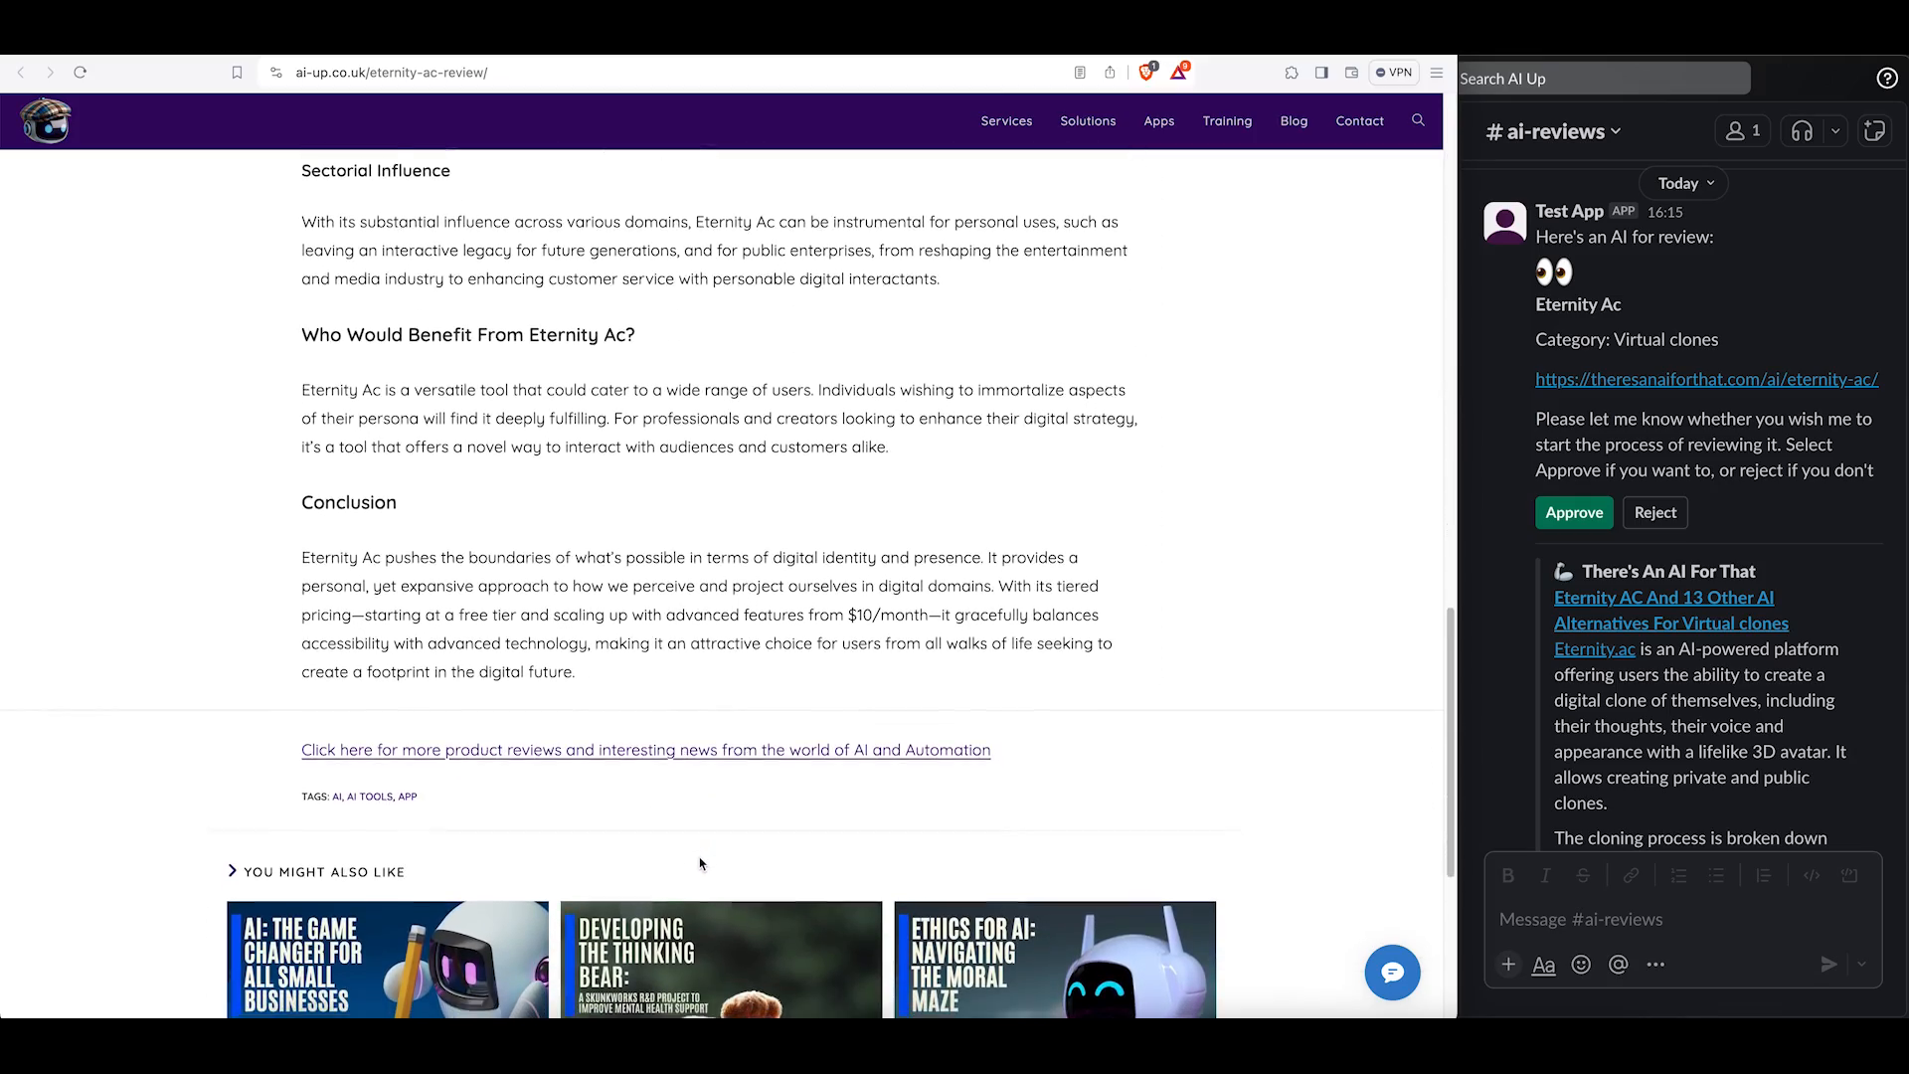
pyautogui.scroll(12, 701, 863)
pyautogui.scroll(19, 699, 858)
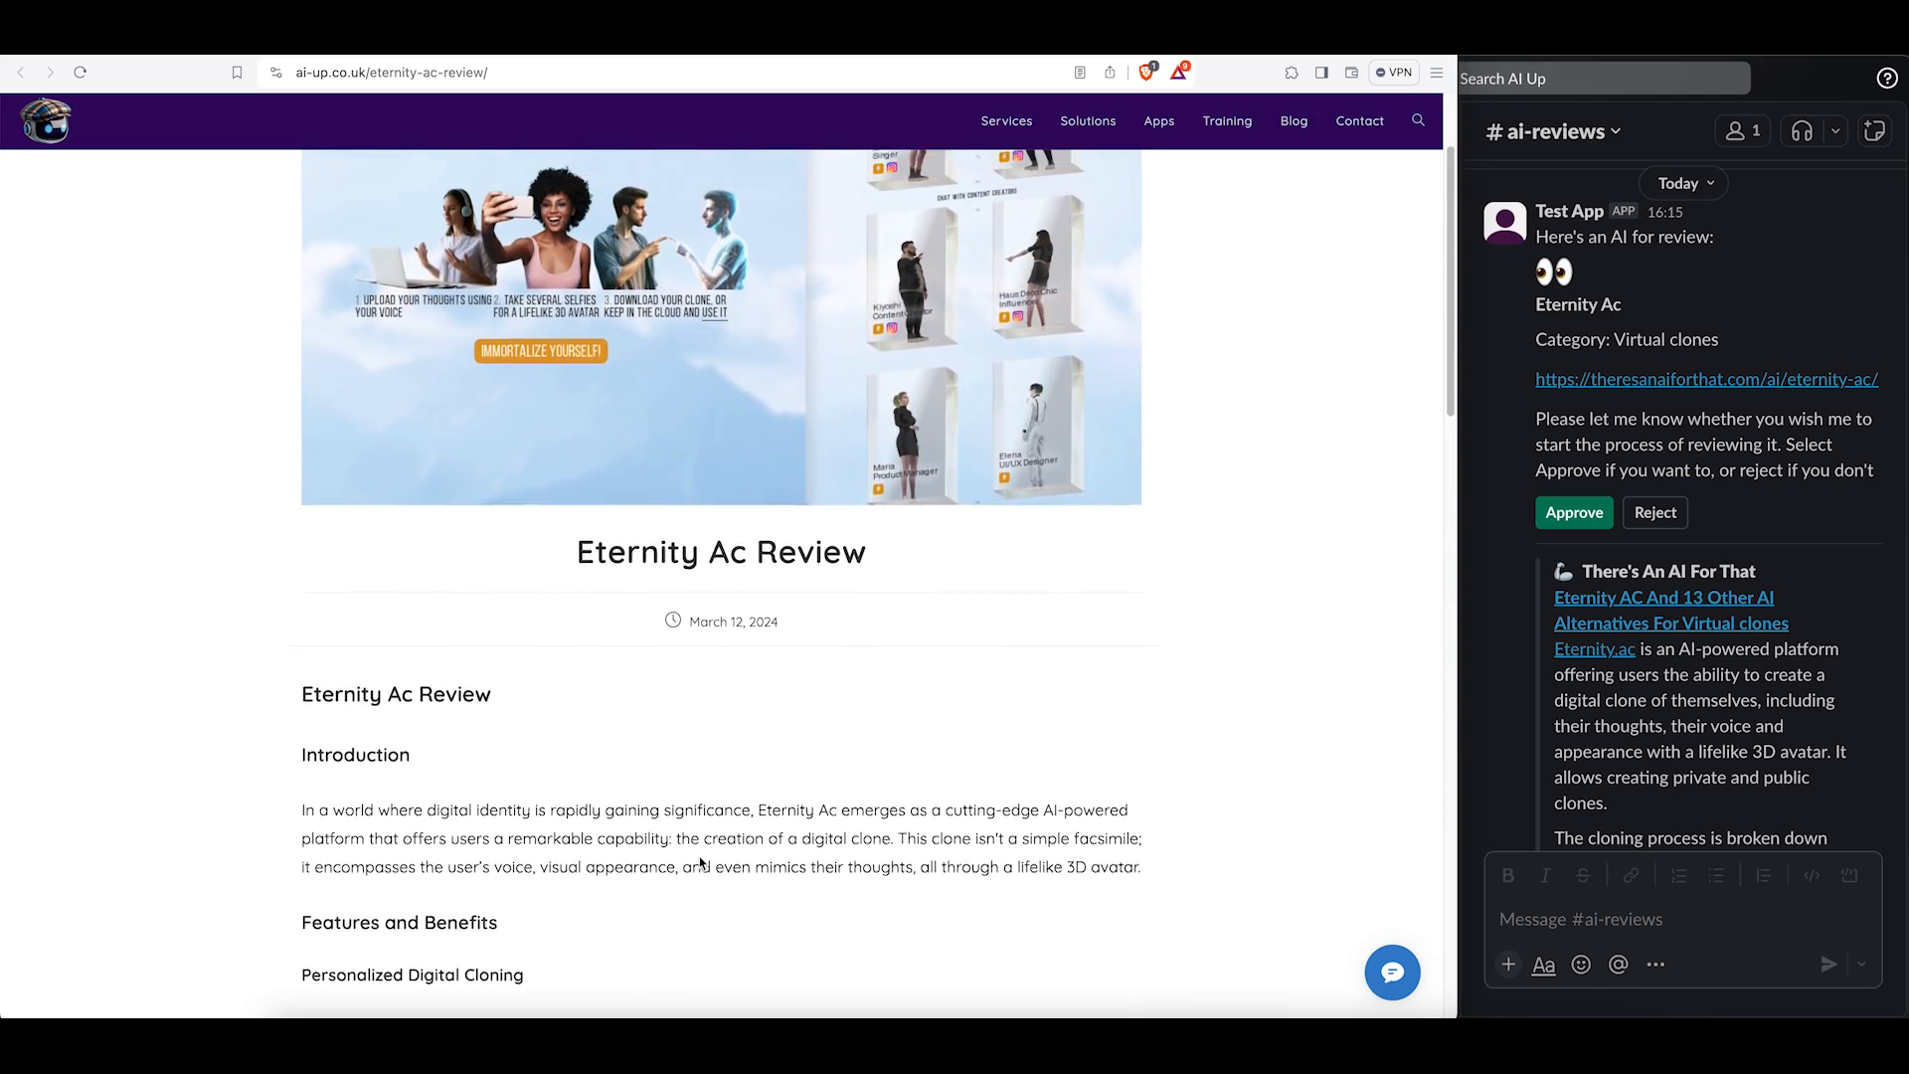
pyautogui.scroll(2, 700, 864)
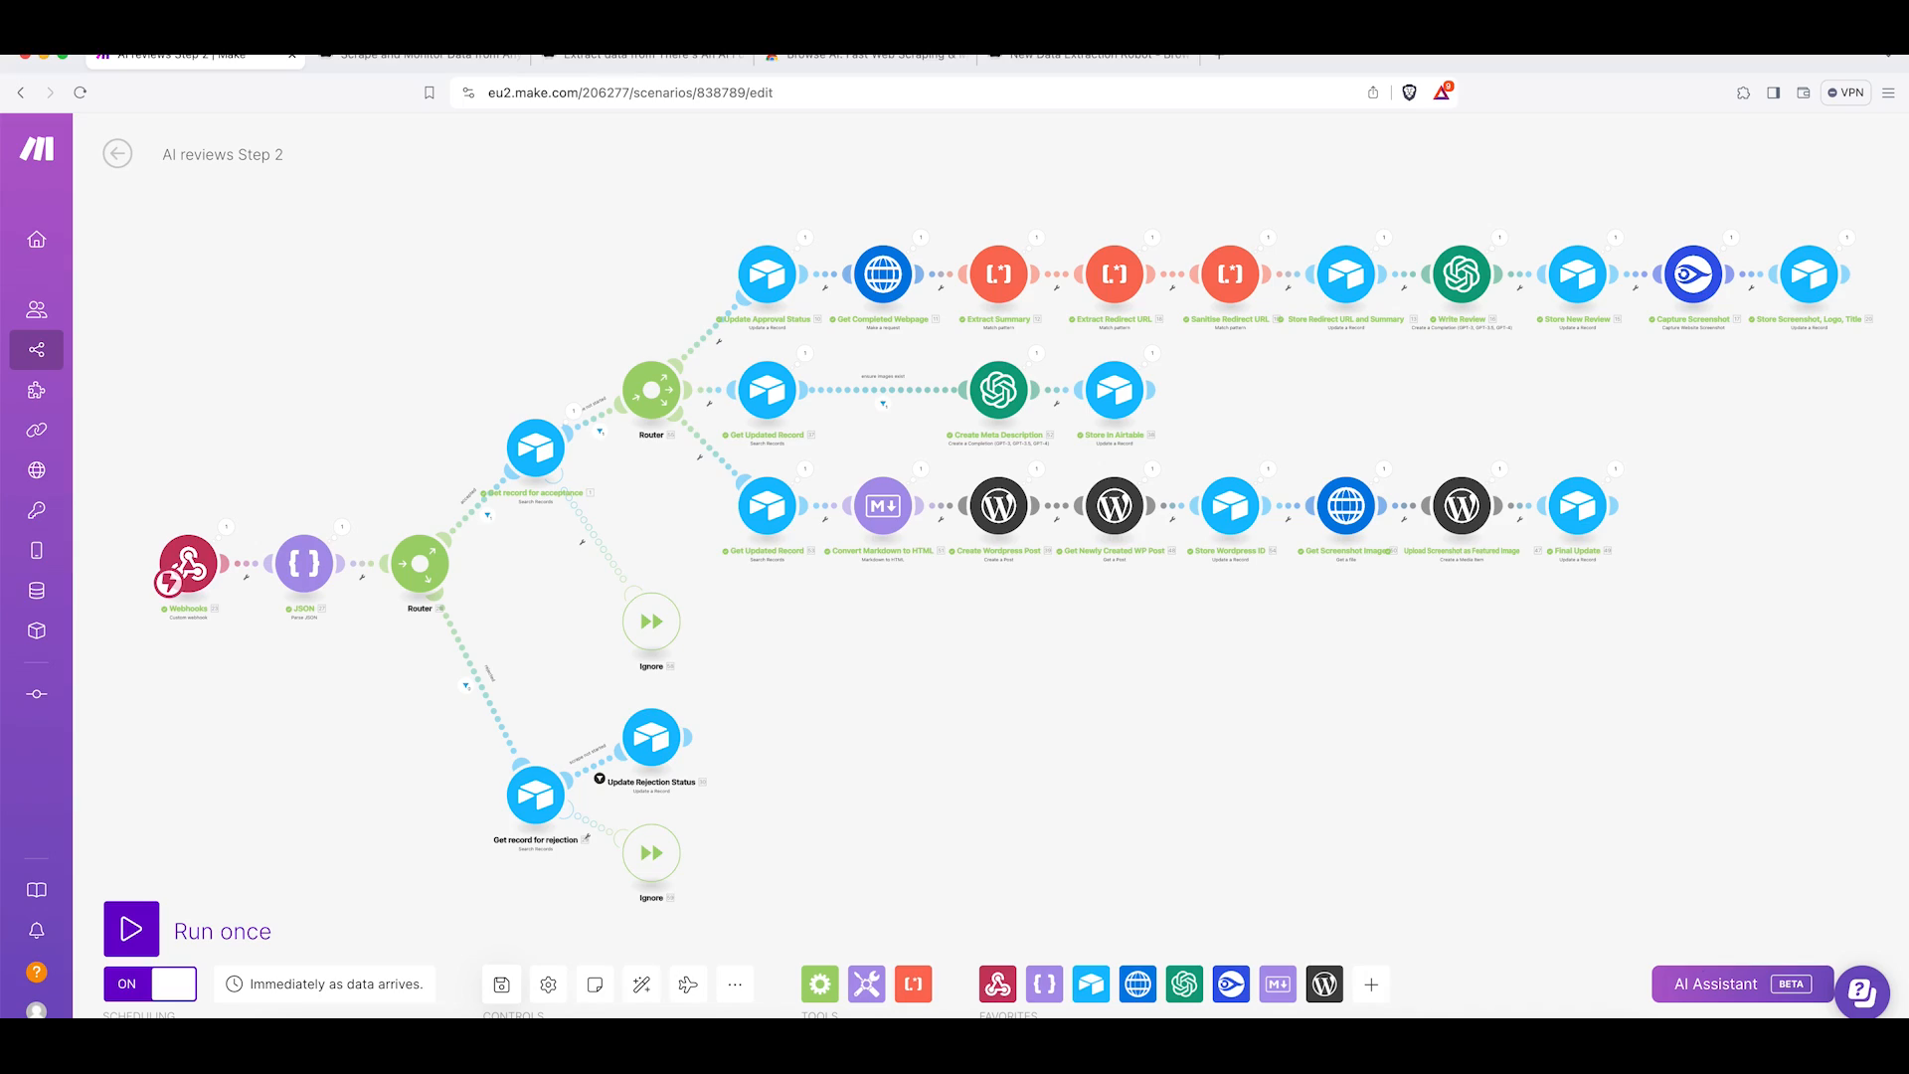